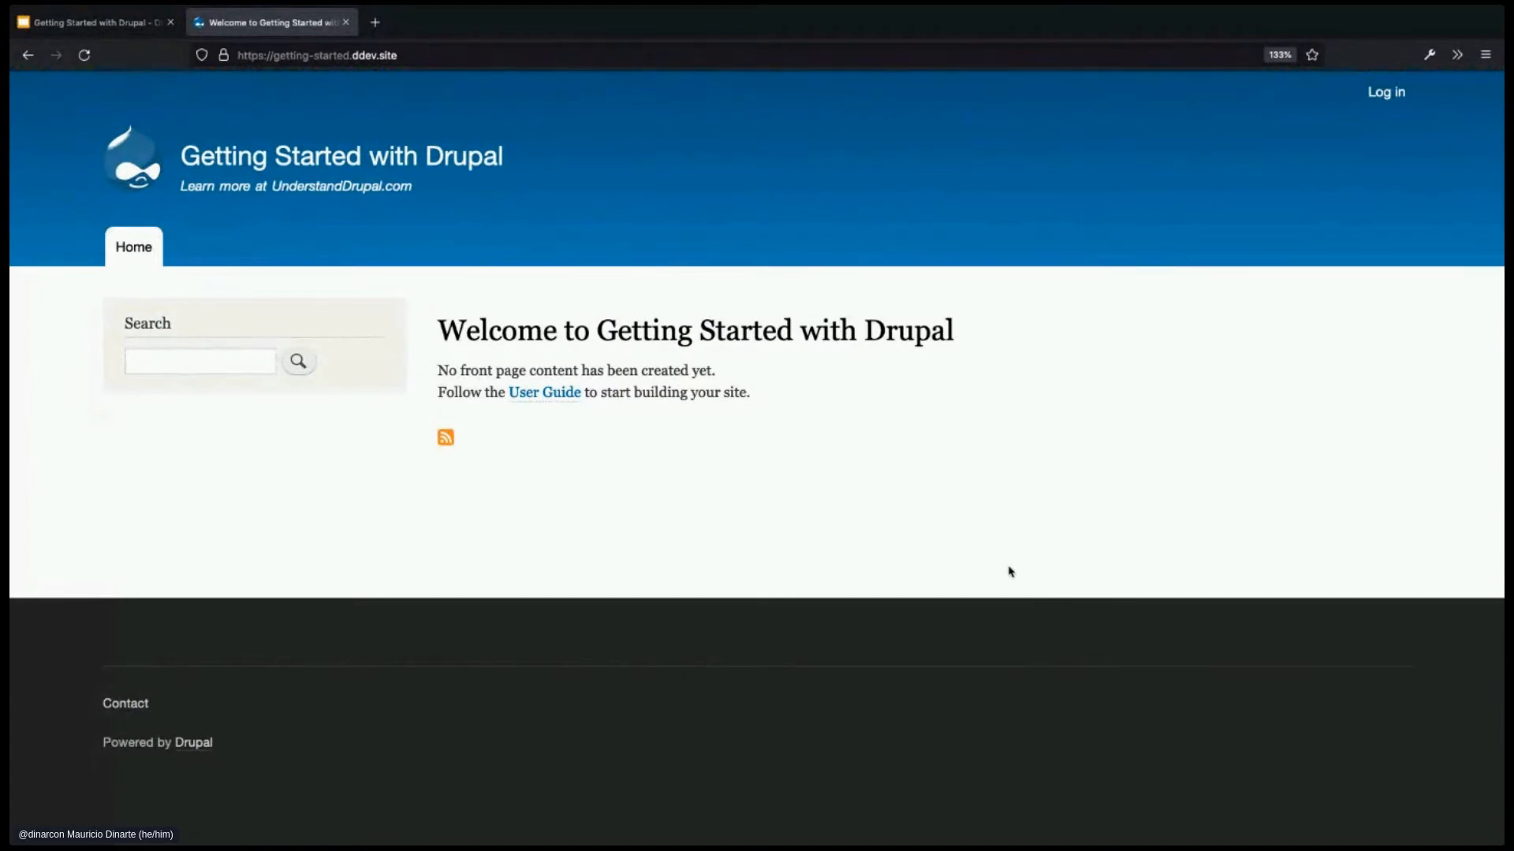
- Log in with the administrator's username and password
click(1387, 104)
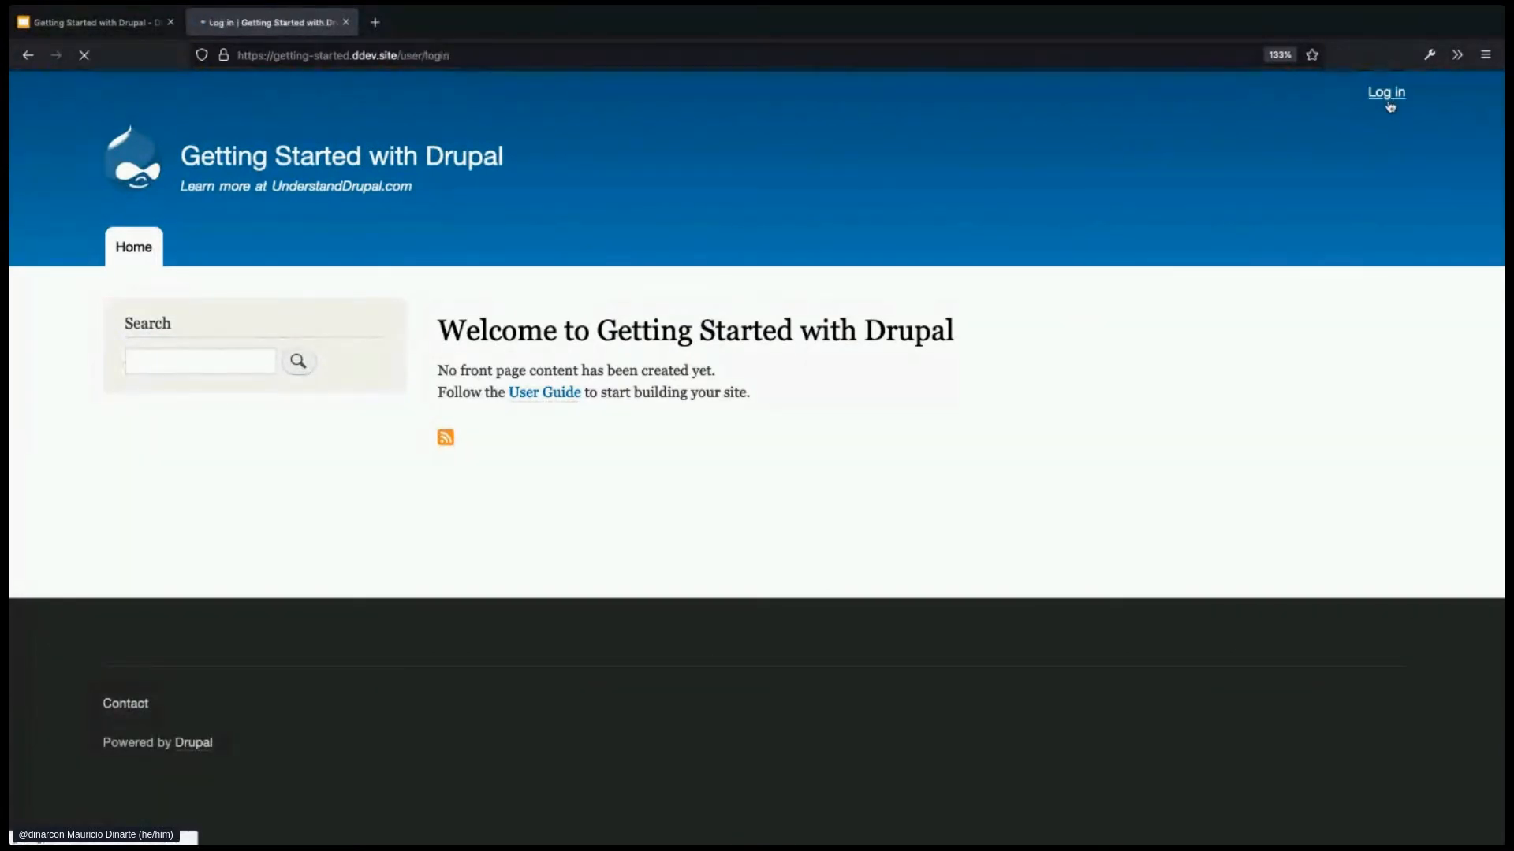
text(admin)
key(Tab)
text(admin)
key(Return)
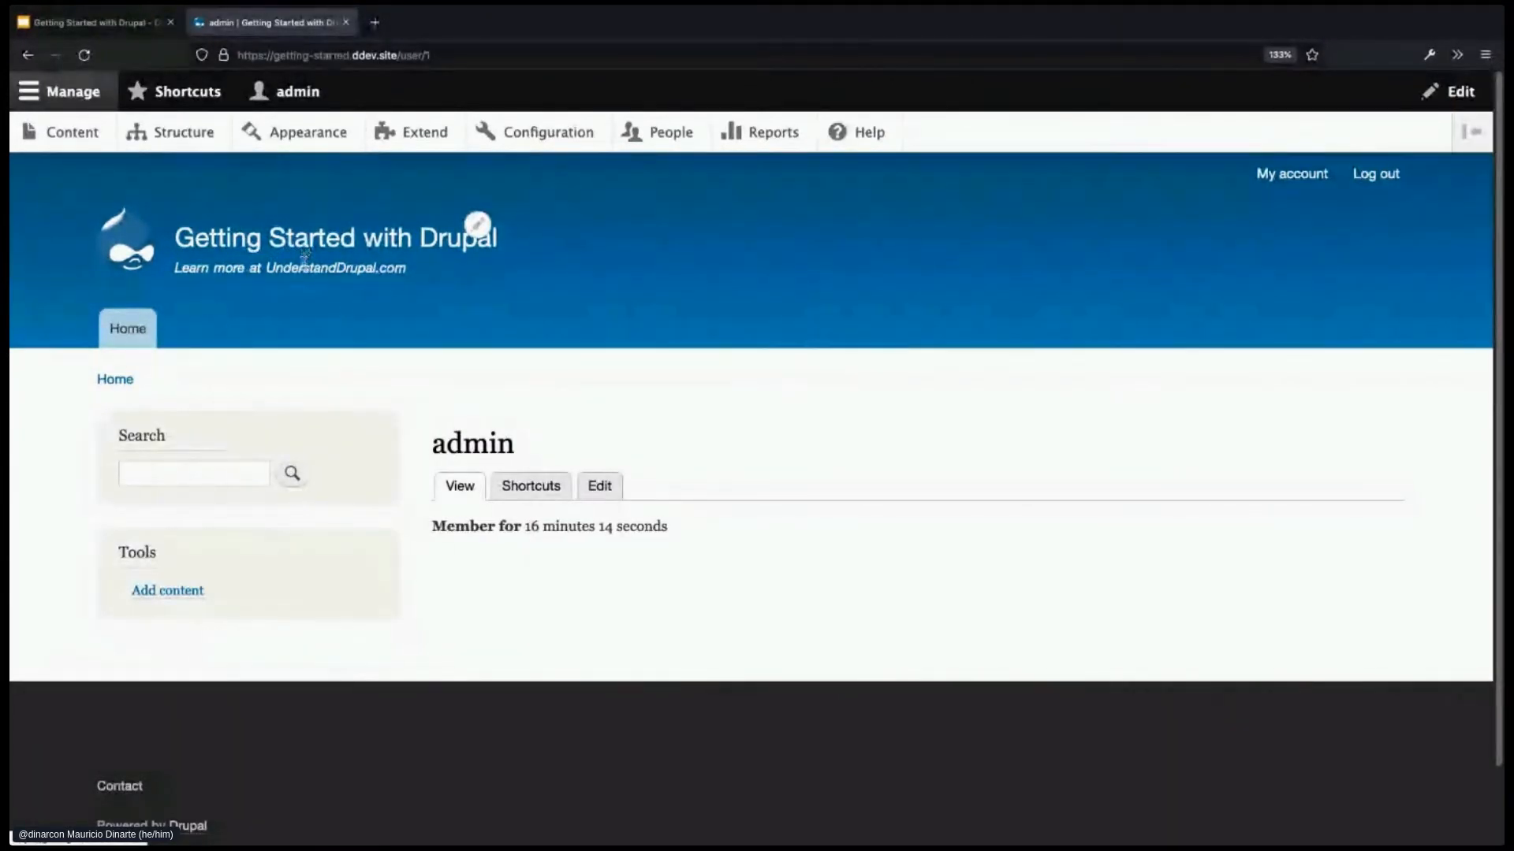
- Return to the 'Welcome to Getting Started with Drupal' front page
click(147, 257)
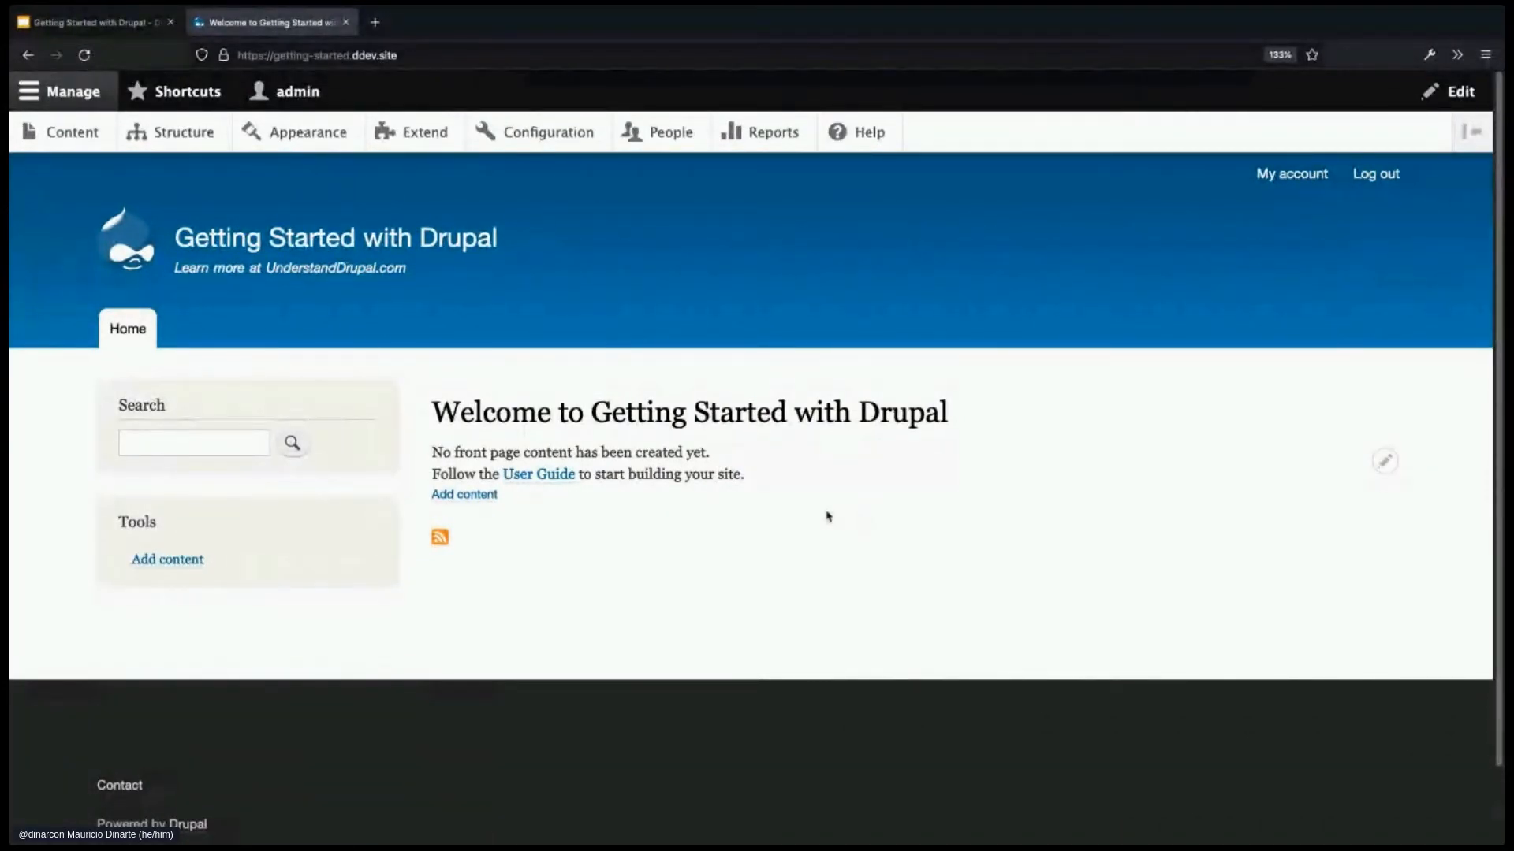
- Go to the Add content page from the front page
click(474, 497)
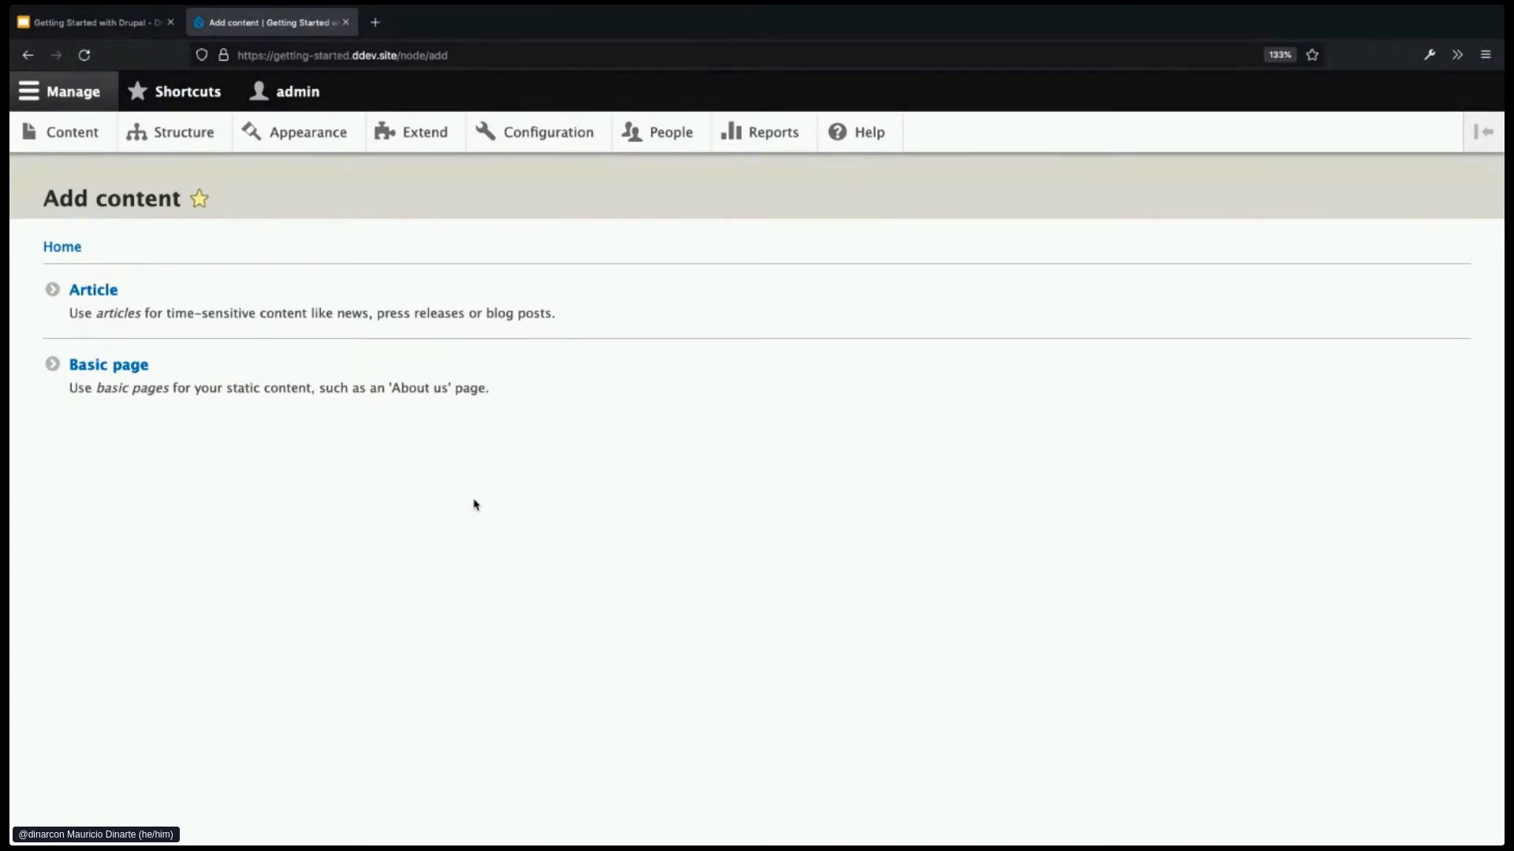
- Choose Article to open a blank Create Article form
click(122, 296)
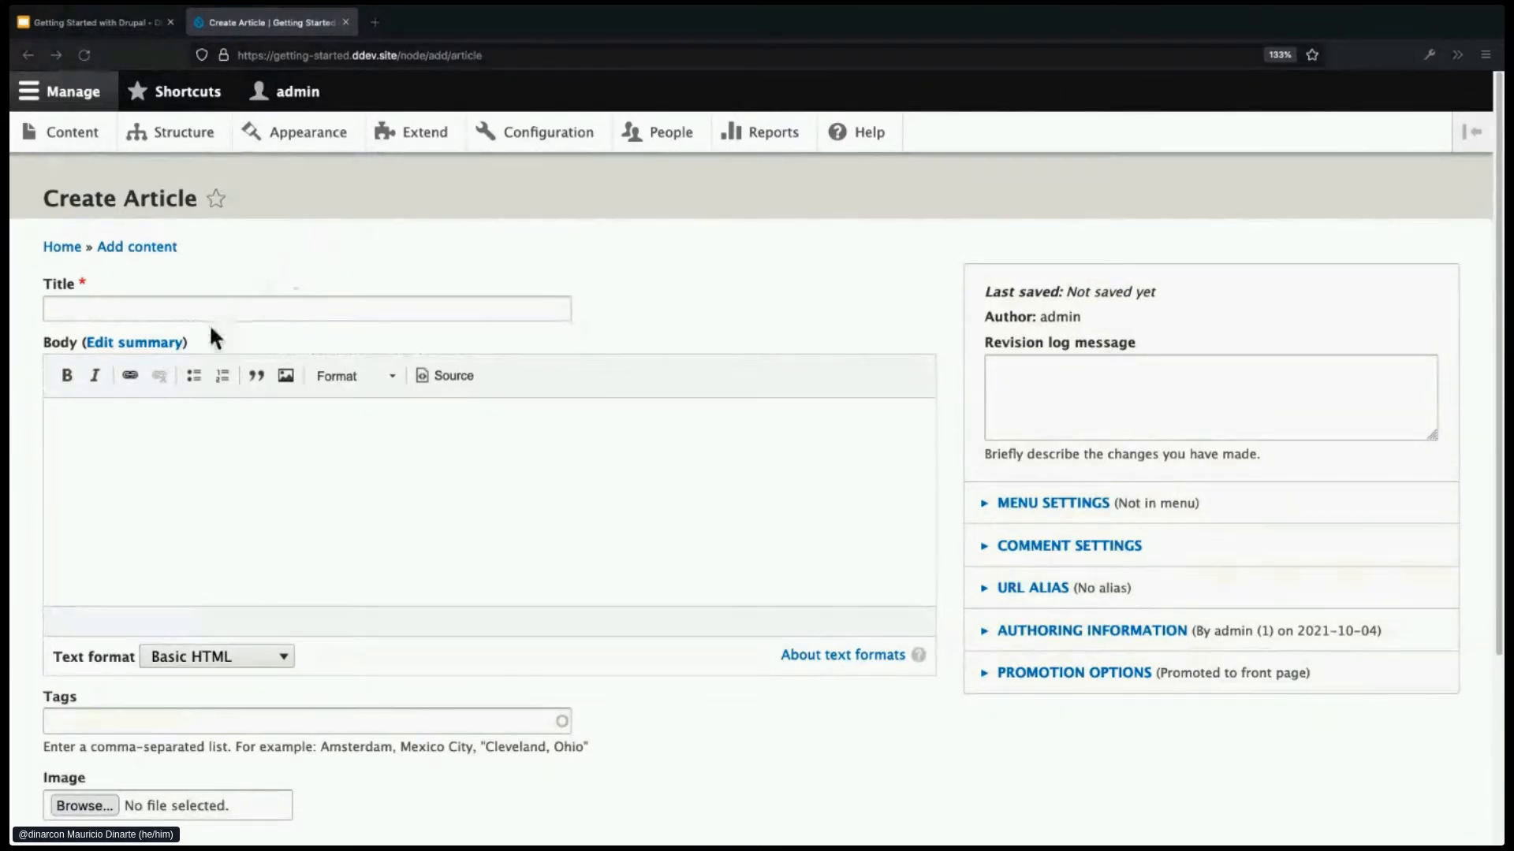
- Paste the title 'Writing your first Drupal migration' and two Lorem ipsum body paragraphs
click(221, 302)
text(Writing your first Drupal migration)
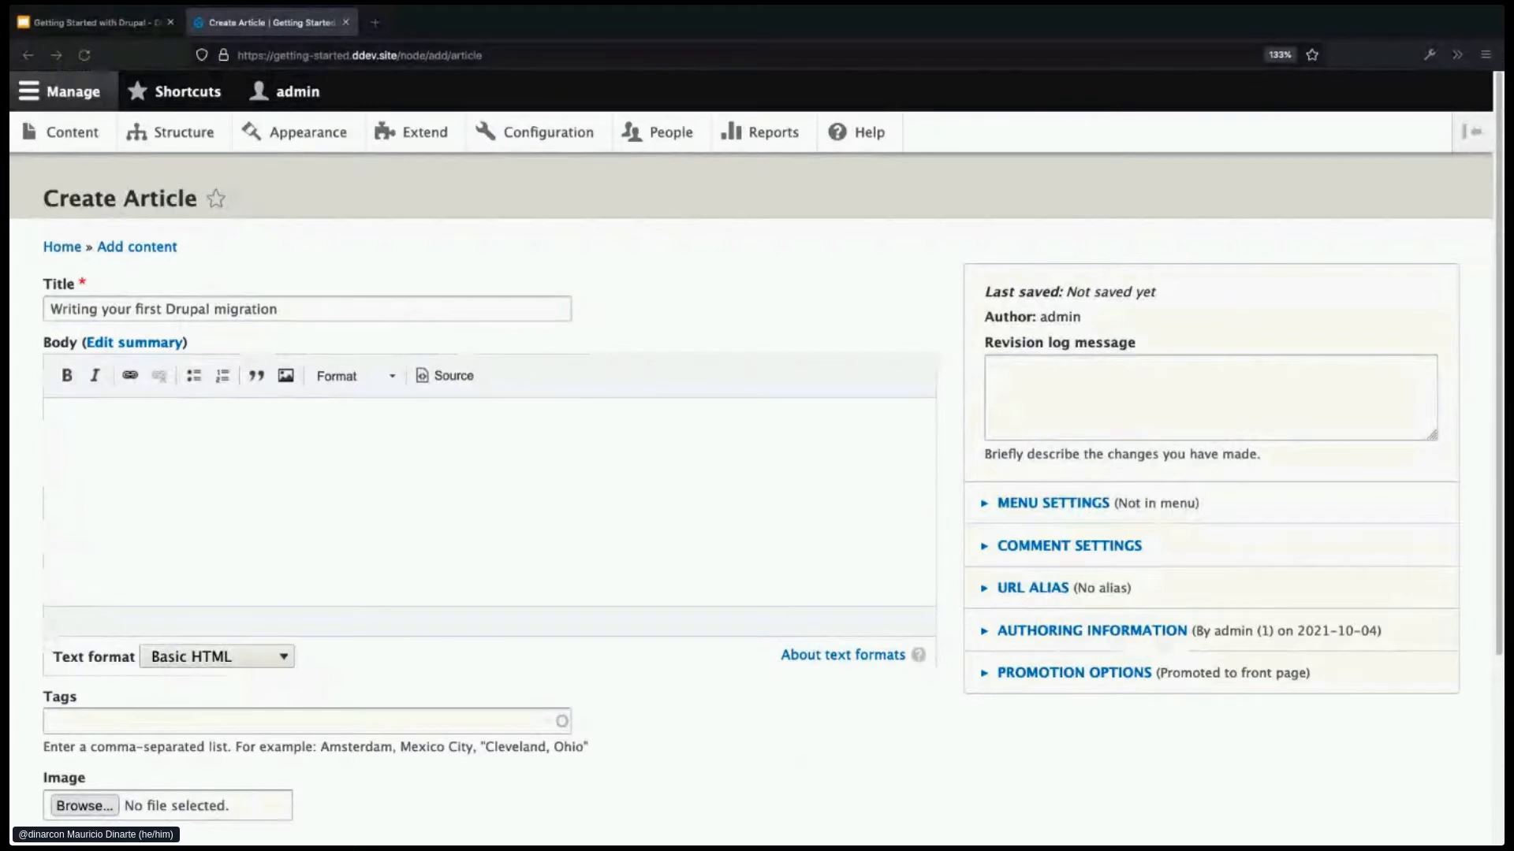
click(294, 425)
text(Lorem ipsum dolor sit amet, consectetur adipiscing elit. Praesent at tortor id est laoreet molestie id id nulla. Ut enim dolor, elementum ut scelerisque at, molestie ut nibh. Mauris pretium quam vel dui tincidunt interdum. Phasellus a lectus justo. Duis vehicula mi in magna iaculis ullamcorper. Proin convallis accumsan suscipit. Cras blandit fringilla lacus, eget luctus lacus sodales eu. Donec ut risus quis felis mollis posuere eget id tellus. Donec in posuere eros, sit amet lacinia enim. Aliquam non pulvinar nisl. Quisque lobortis sem at lacinia fermentum. Duis vitae erat id justo sagittis blandit. Donec turpis tortor, vestibulum vitae tortor a, mollis euismod augue. Vestibulum tincidunt libero lorem, sagittis pharetra felis pellentesque et. Proin quis porttitor nunc. Integer ipsum tellus, elementum vitae dignissim in, maximus id nisi. Praesent sapien augue, pulvinar ornare augue ut, condimentum consectetur ex. Sed vitae ante quis tortor auctor volutpat. In quis nisl ultrices, scelerisque metus nec, egestas enim. Cras semper odio id lorem porttitor commodo.)
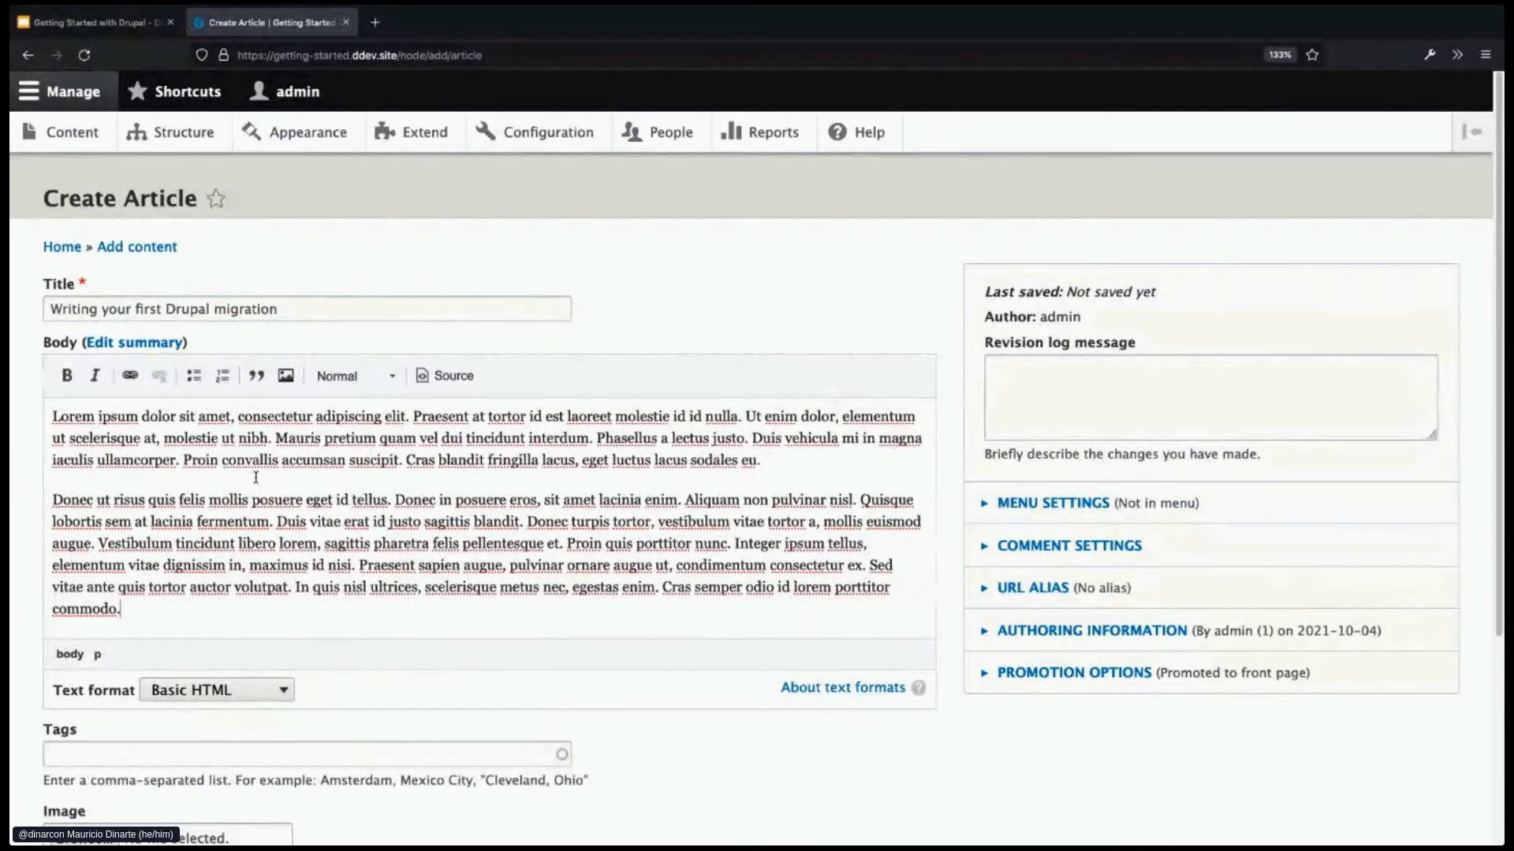
- Make the opening words 'Lorem ipsum' bold
drag(65, 414, 48, 413)
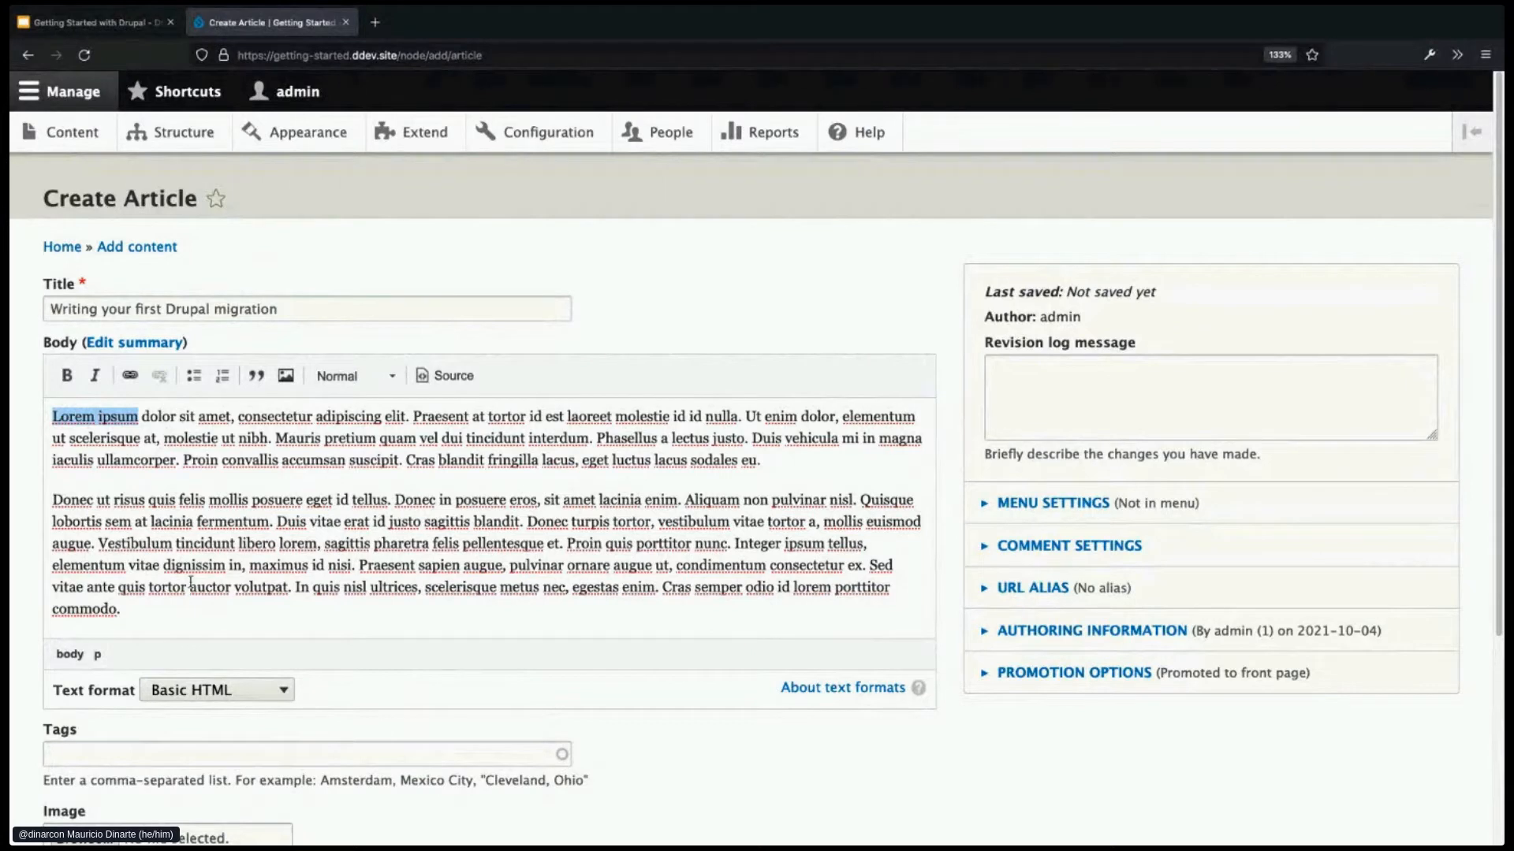
click(170, 602)
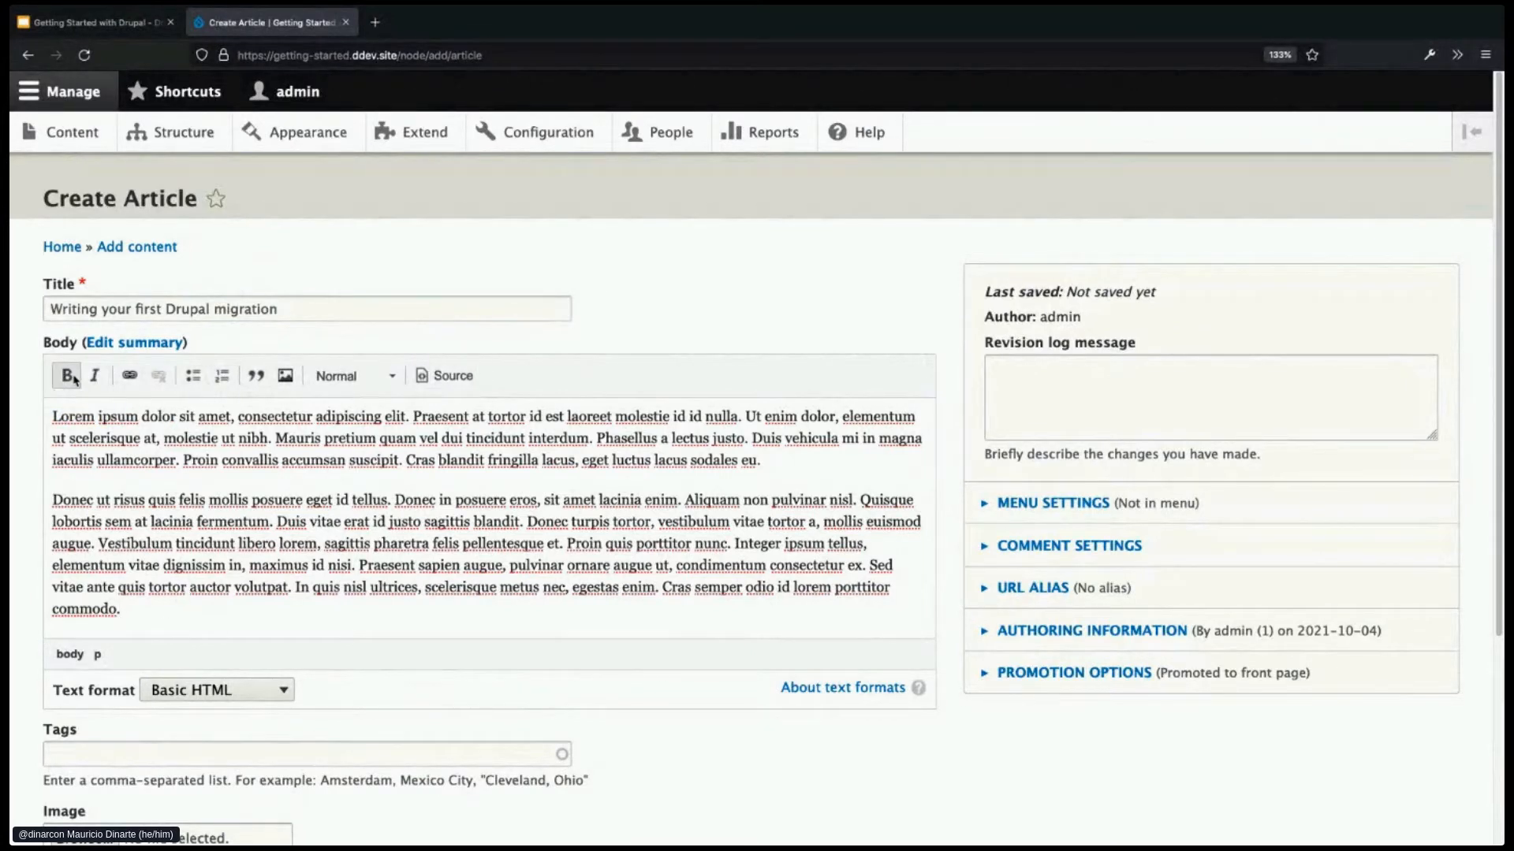
drag(140, 416, 50, 416)
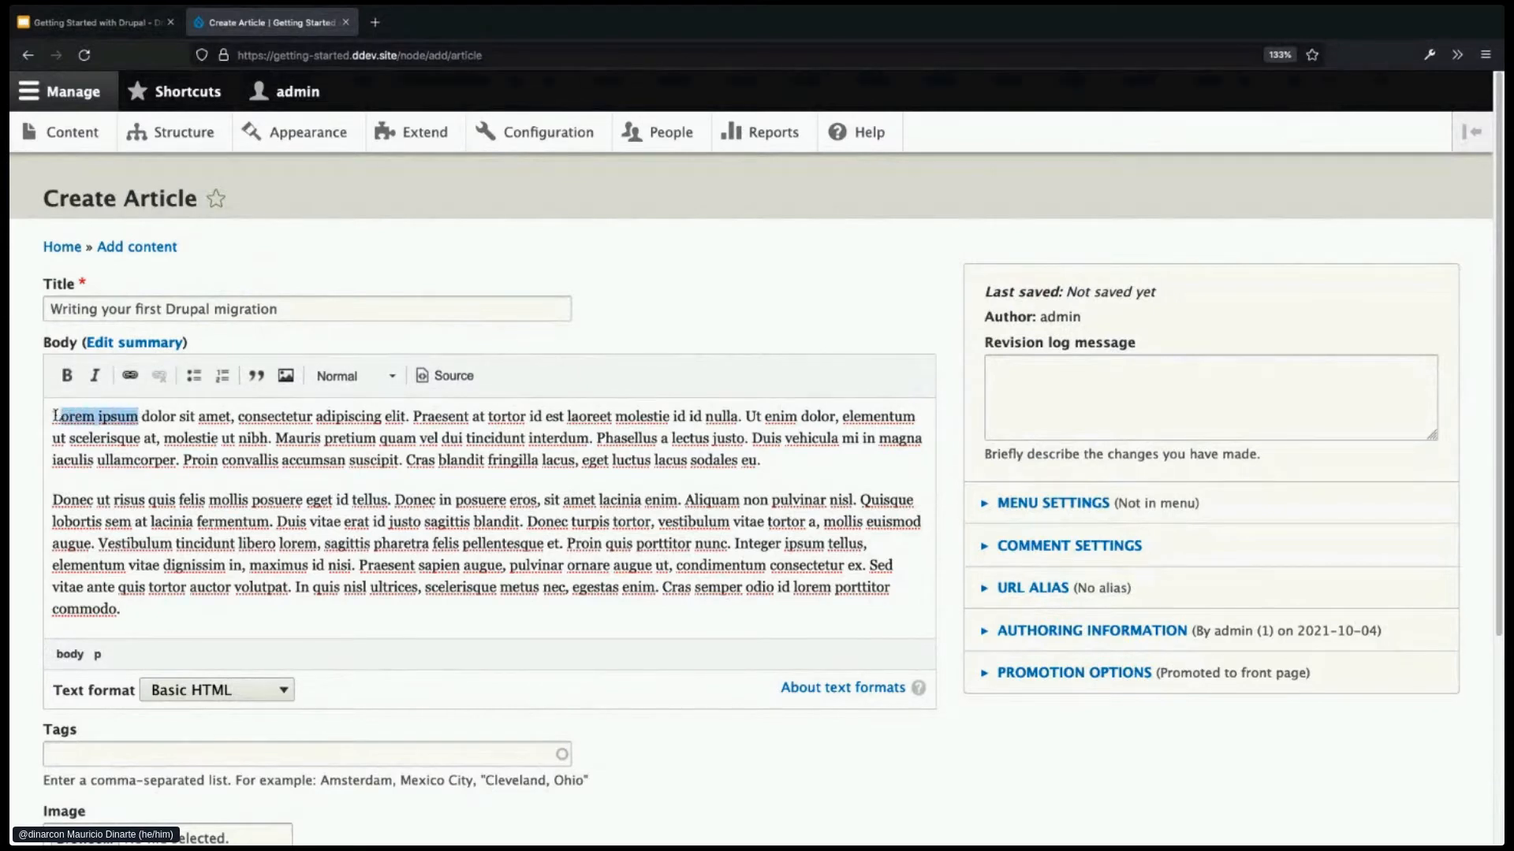
click(70, 387)
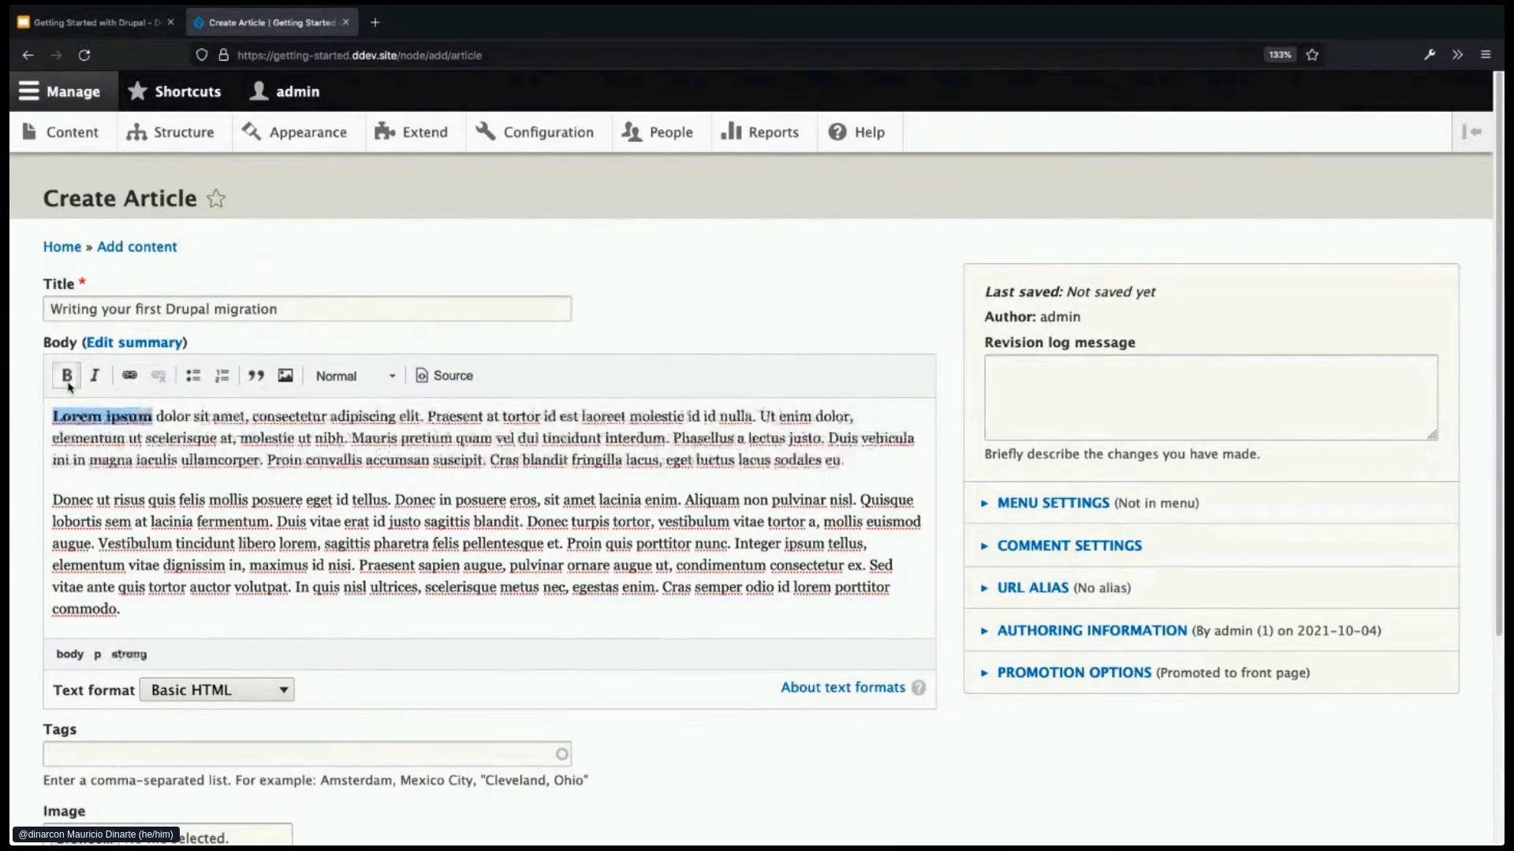
- Italicize 'dolor', then cancel an attempted link on 'sit'
double_click(169, 416)
click(101, 386)
double_click(202, 416)
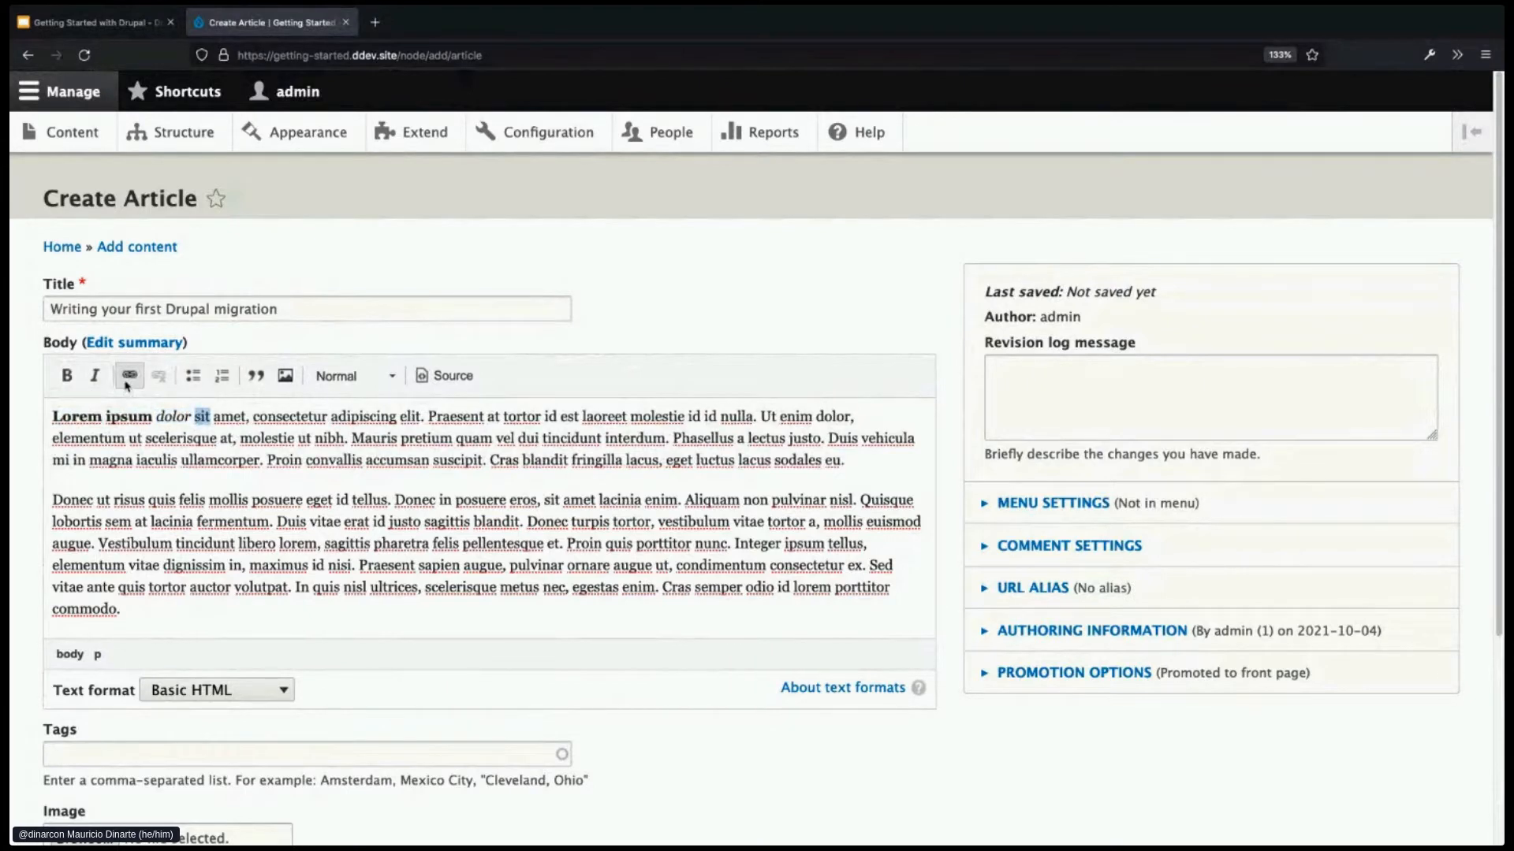
click(128, 379)
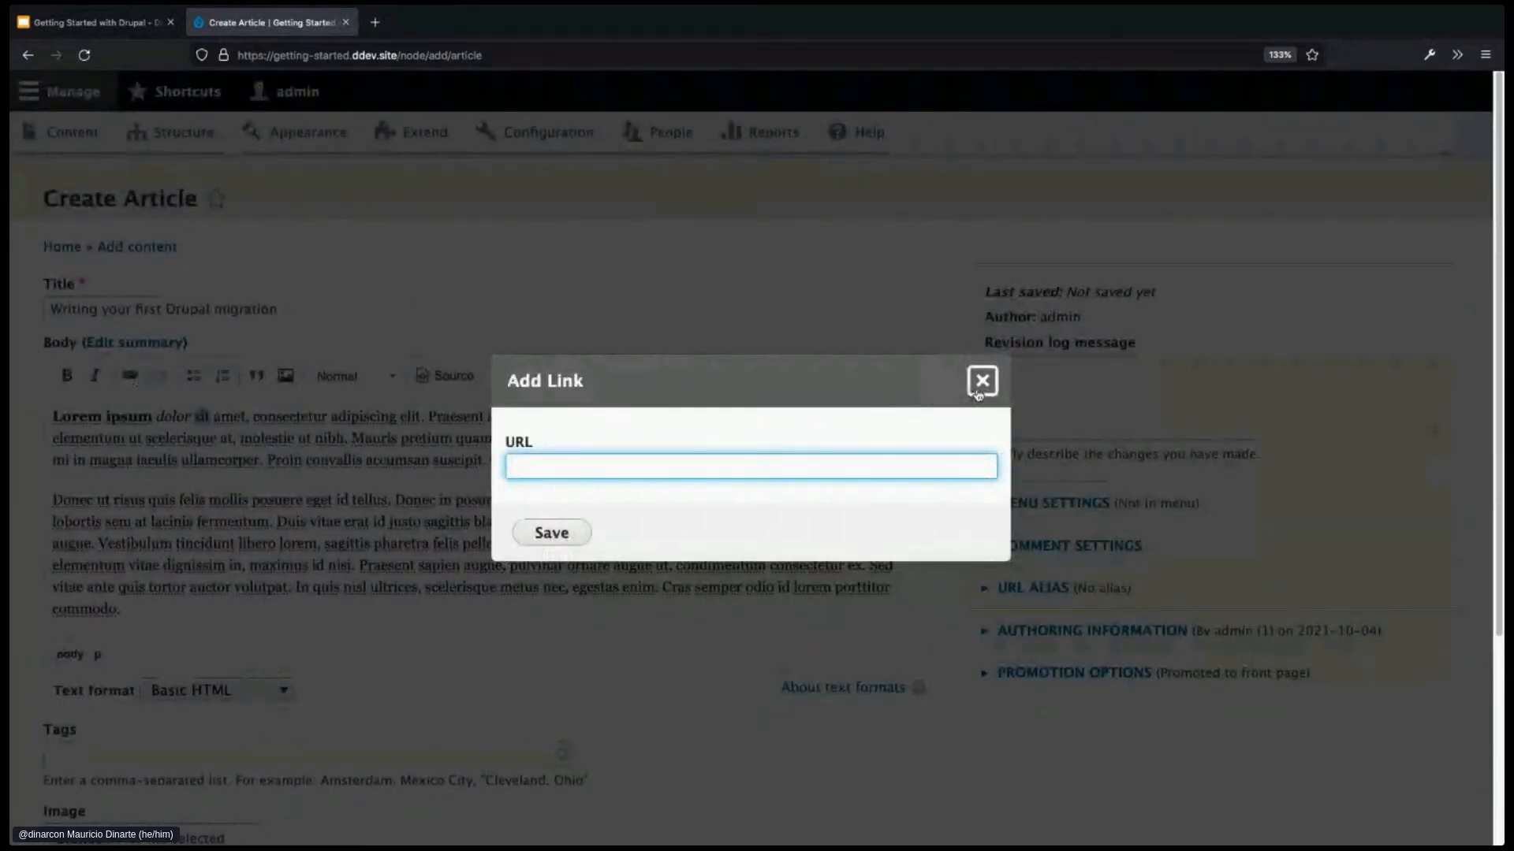
click(982, 381)
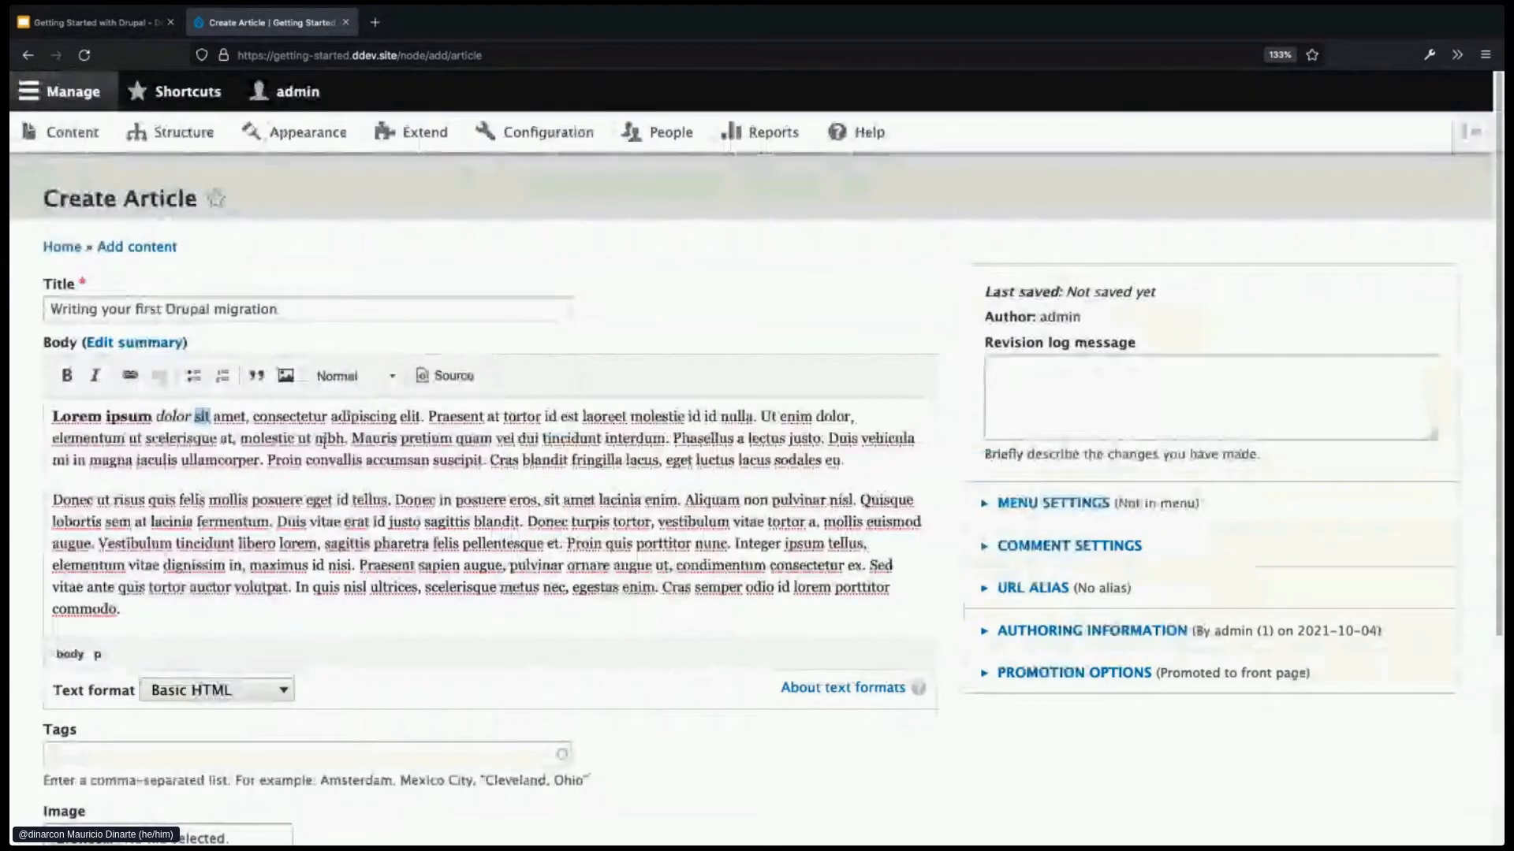
click(840, 460)
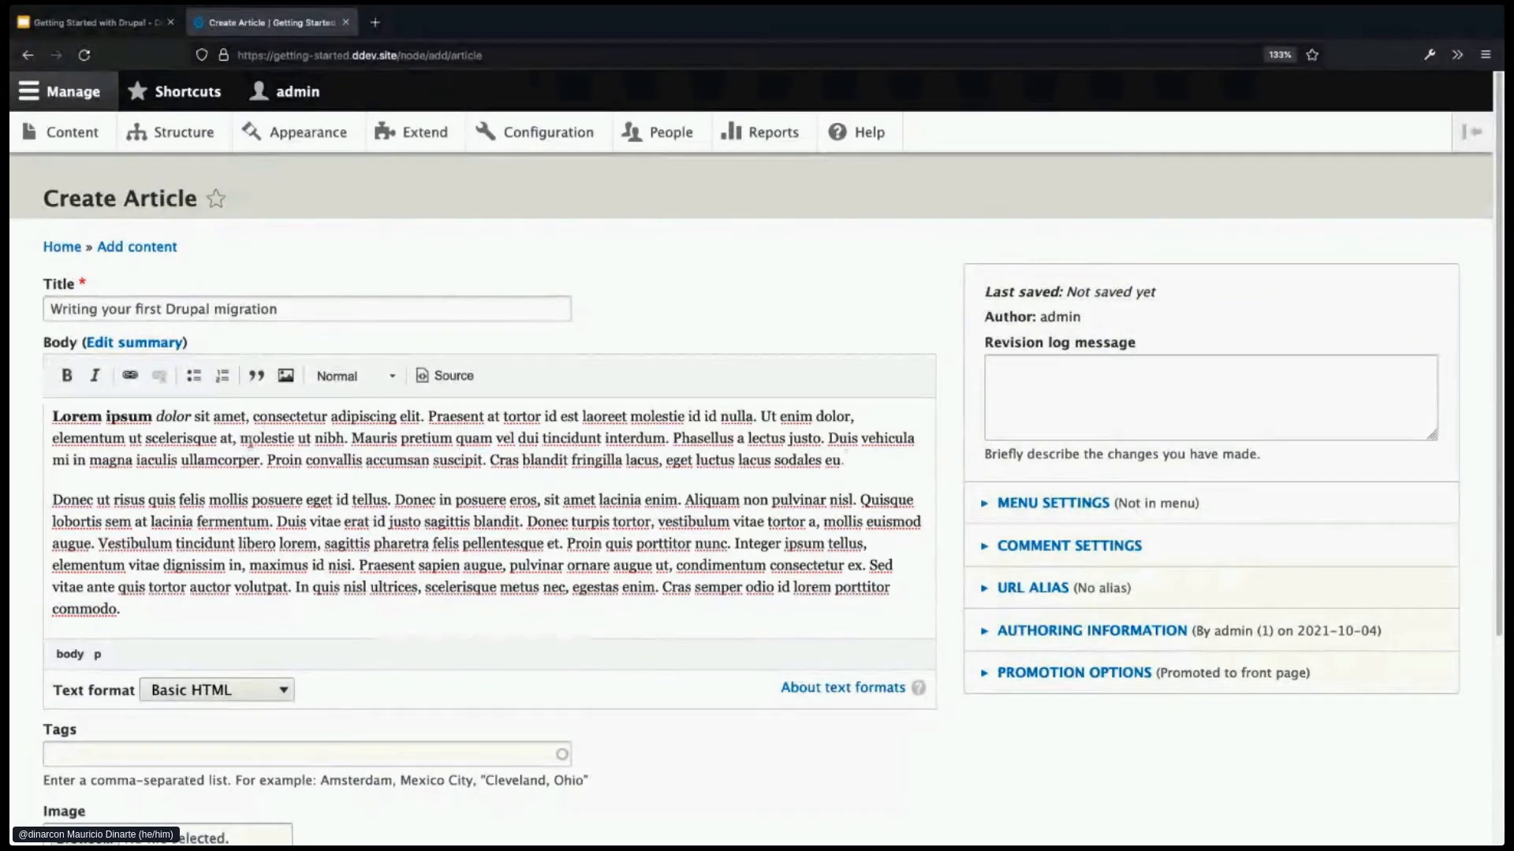
- Enter tags 'drupal, migrations' and upload red.png as the article image
click(301, 307)
scroll(338, 422, down, 1)
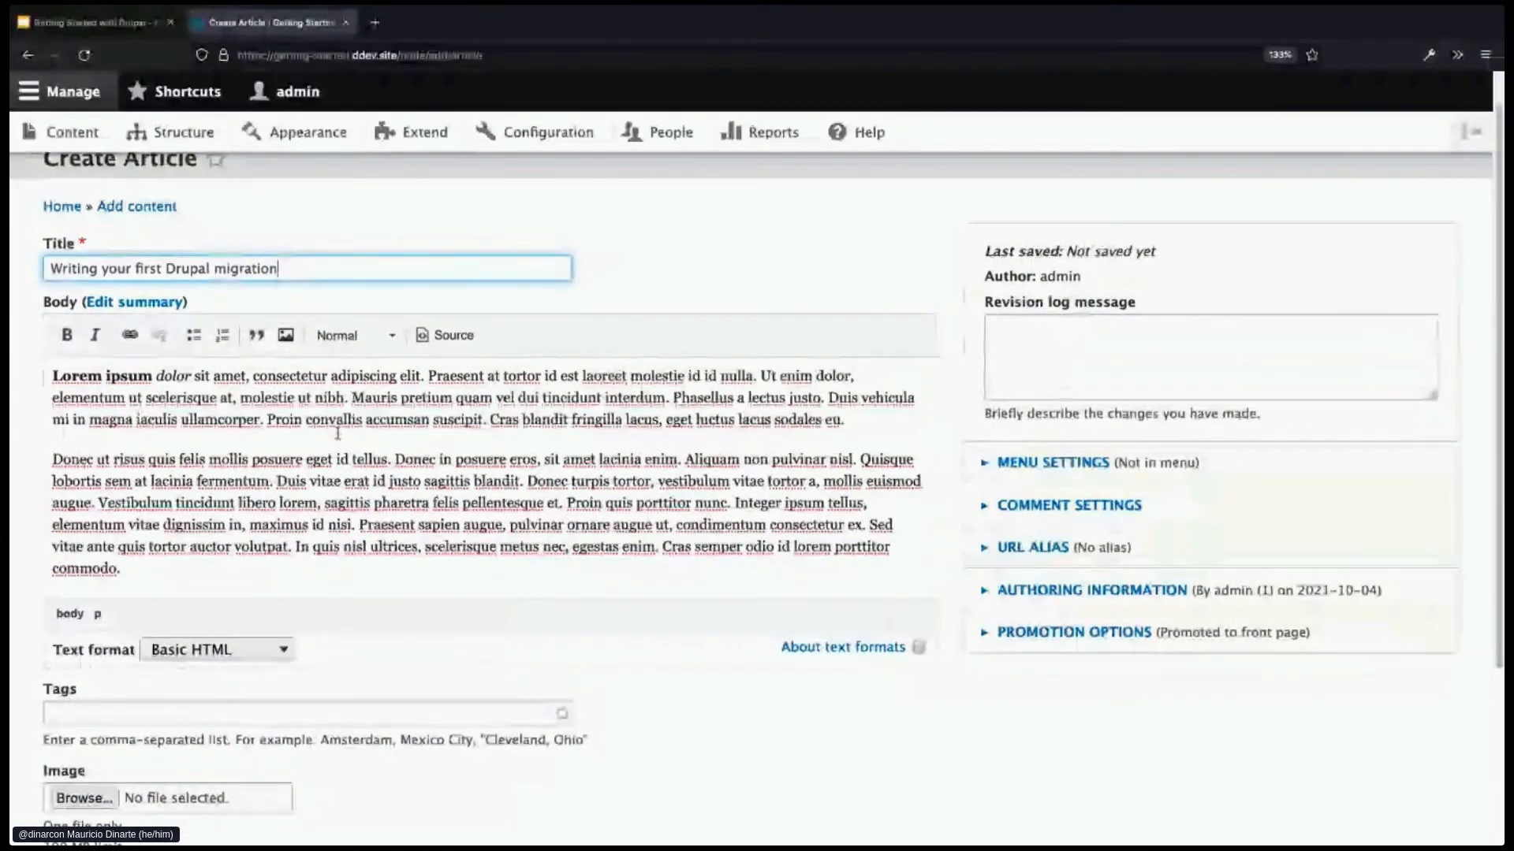
scroll(337, 432, down, 2)
click(552, 662)
scroll(661, 689, down, 1)
scroll(661, 689, down, 1)
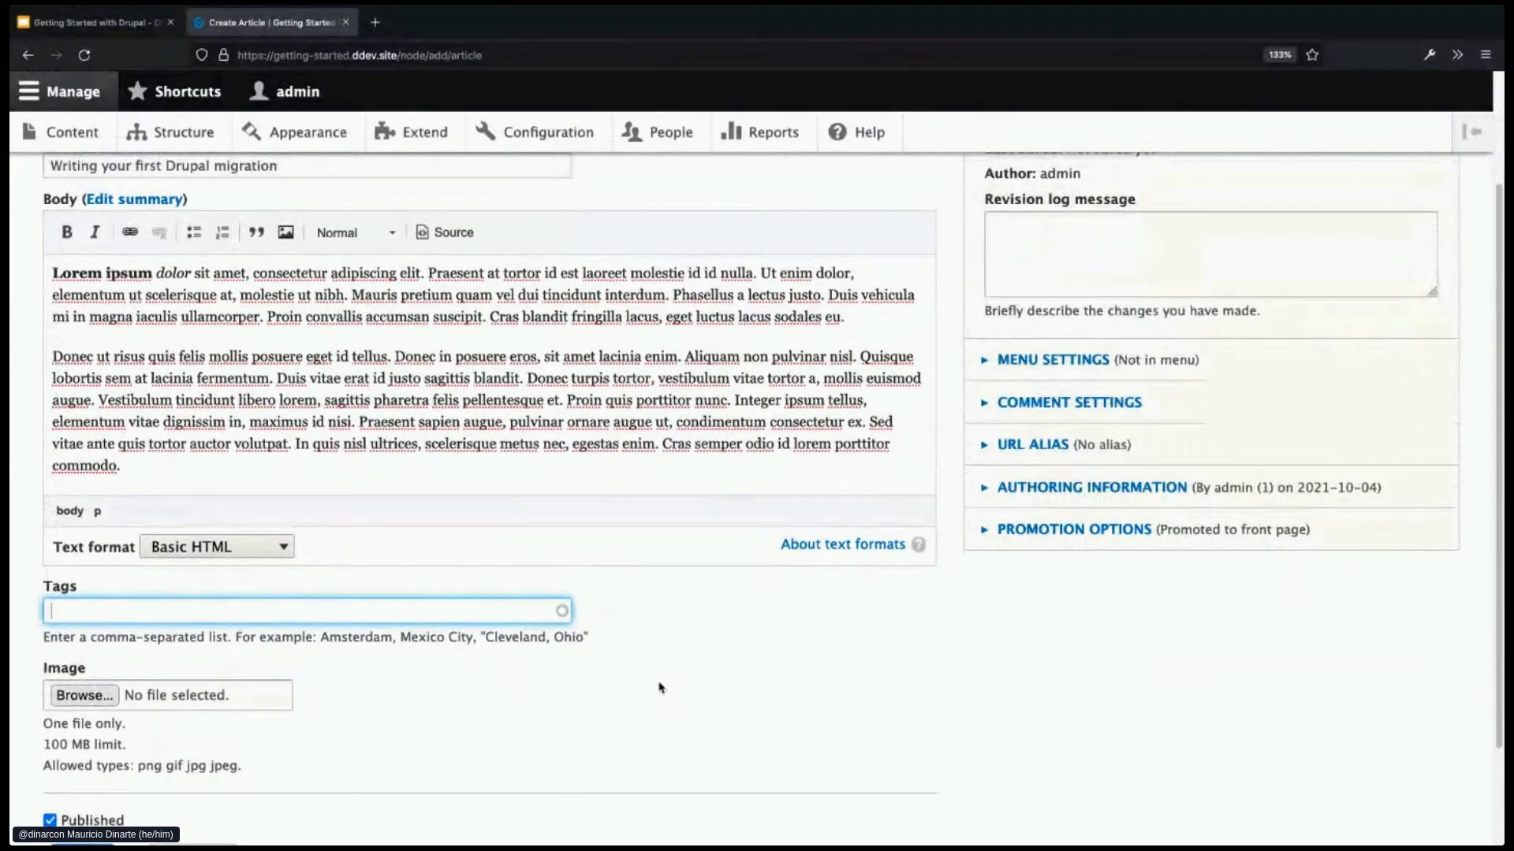
text(drupal)
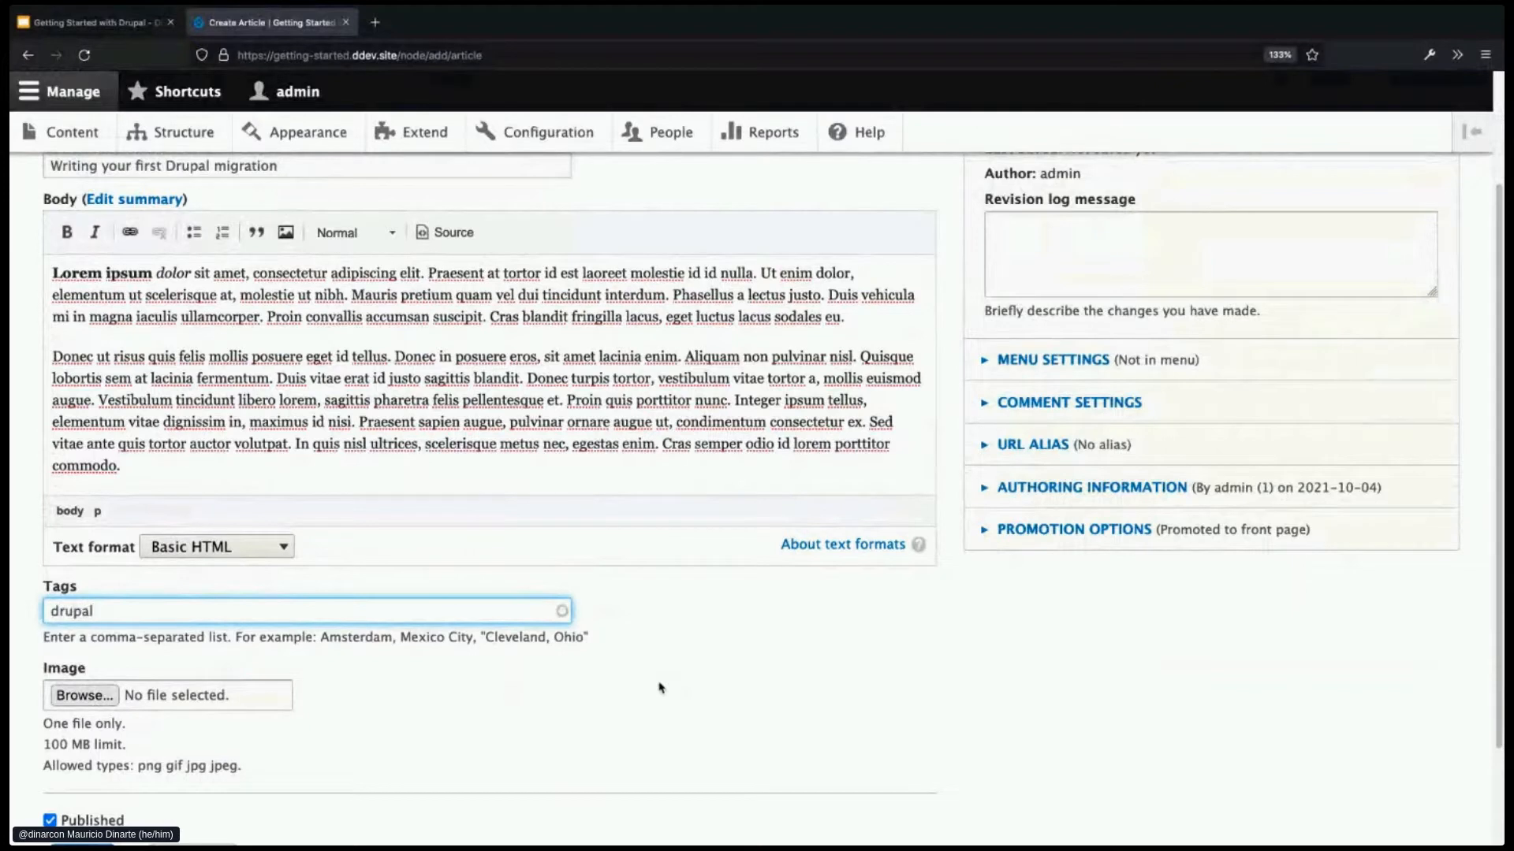
text(, migrations)
click(100, 697)
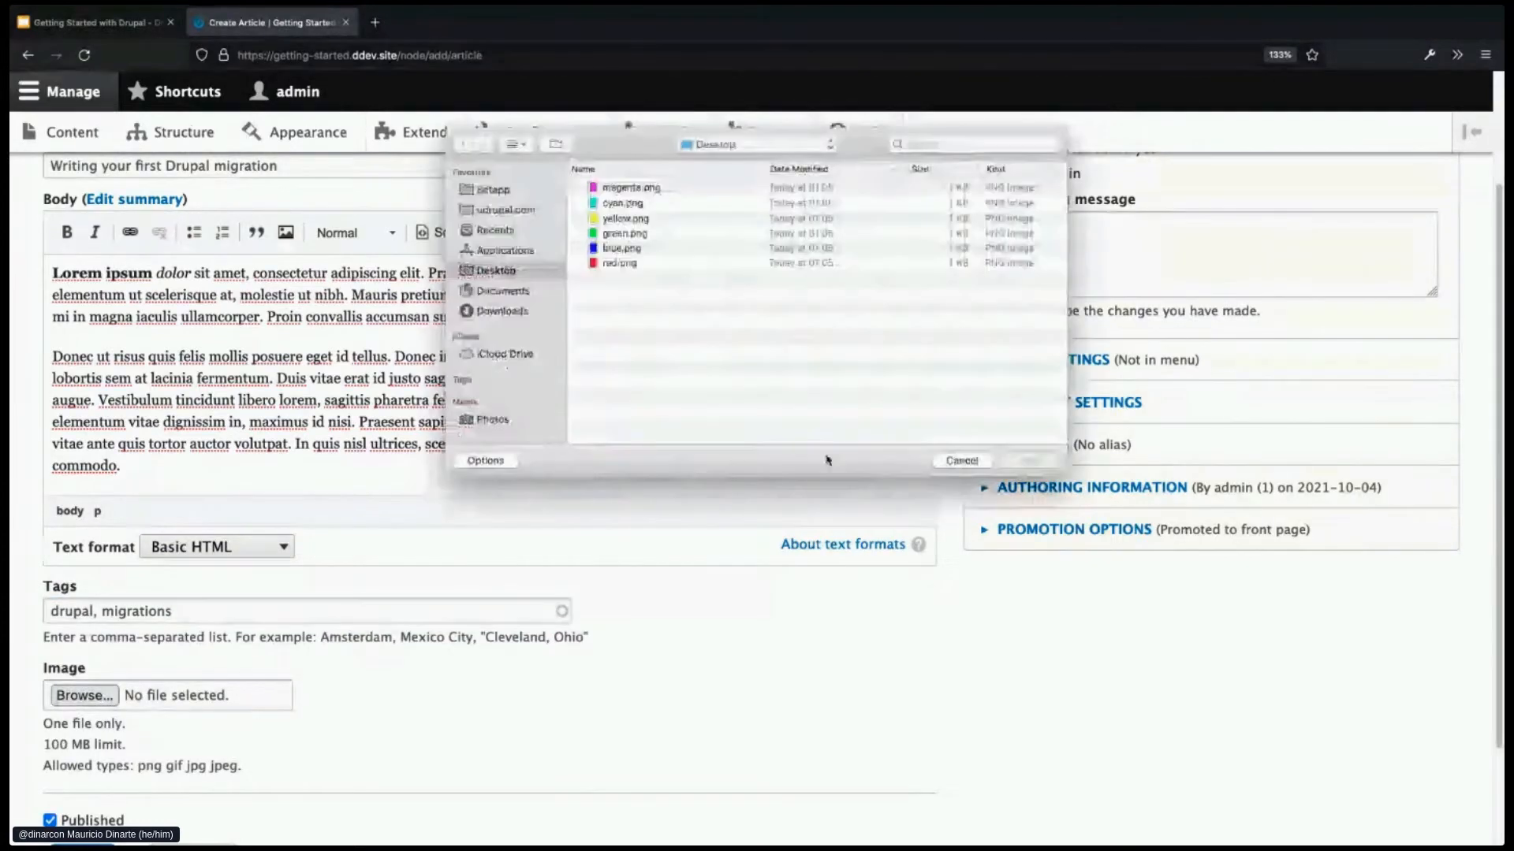
double_click(623, 264)
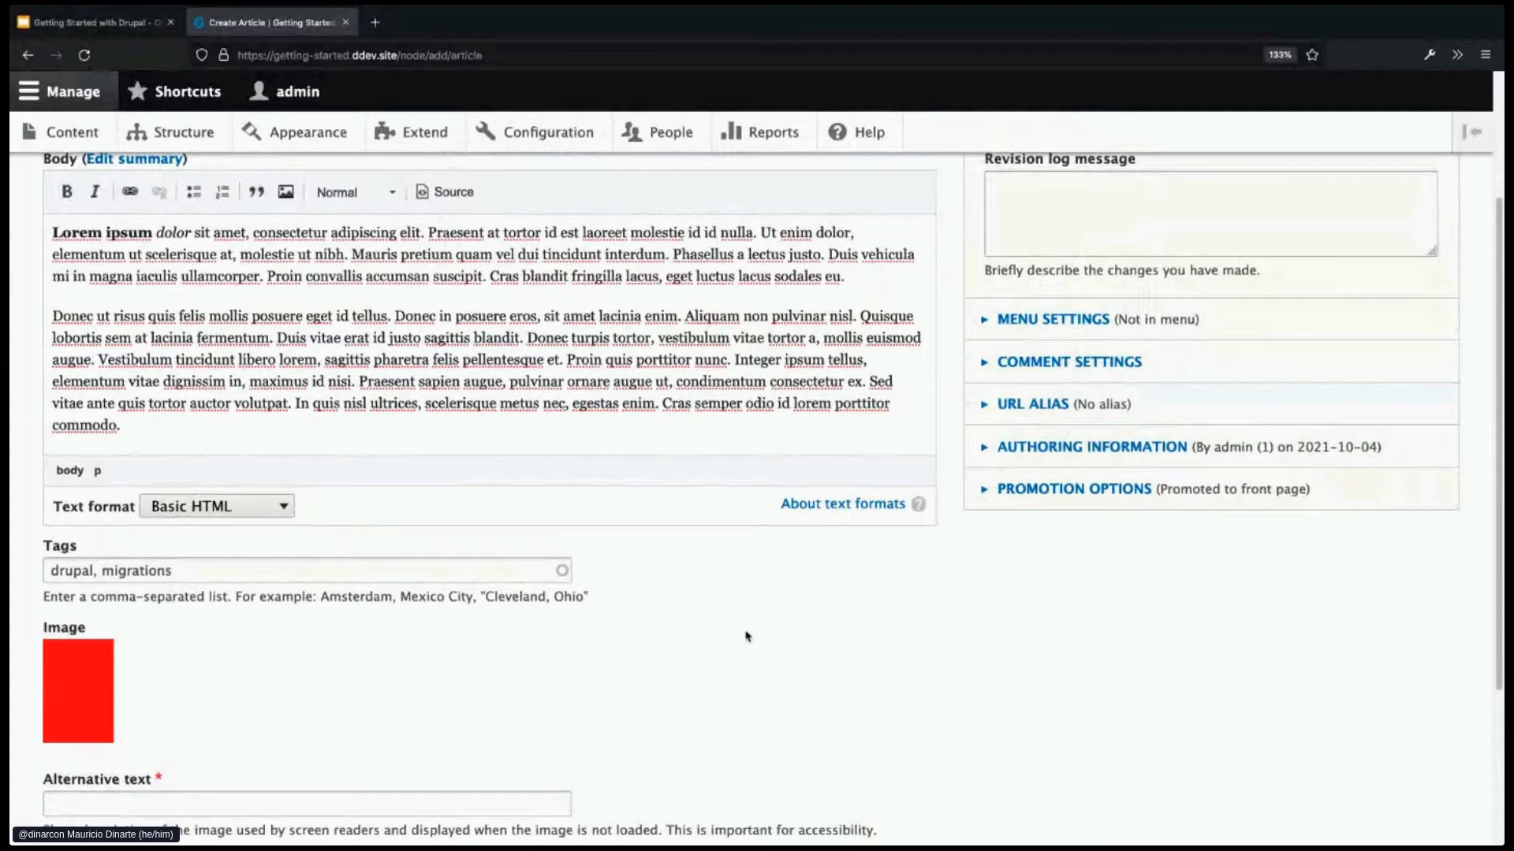
scroll(747, 636, down, 2)
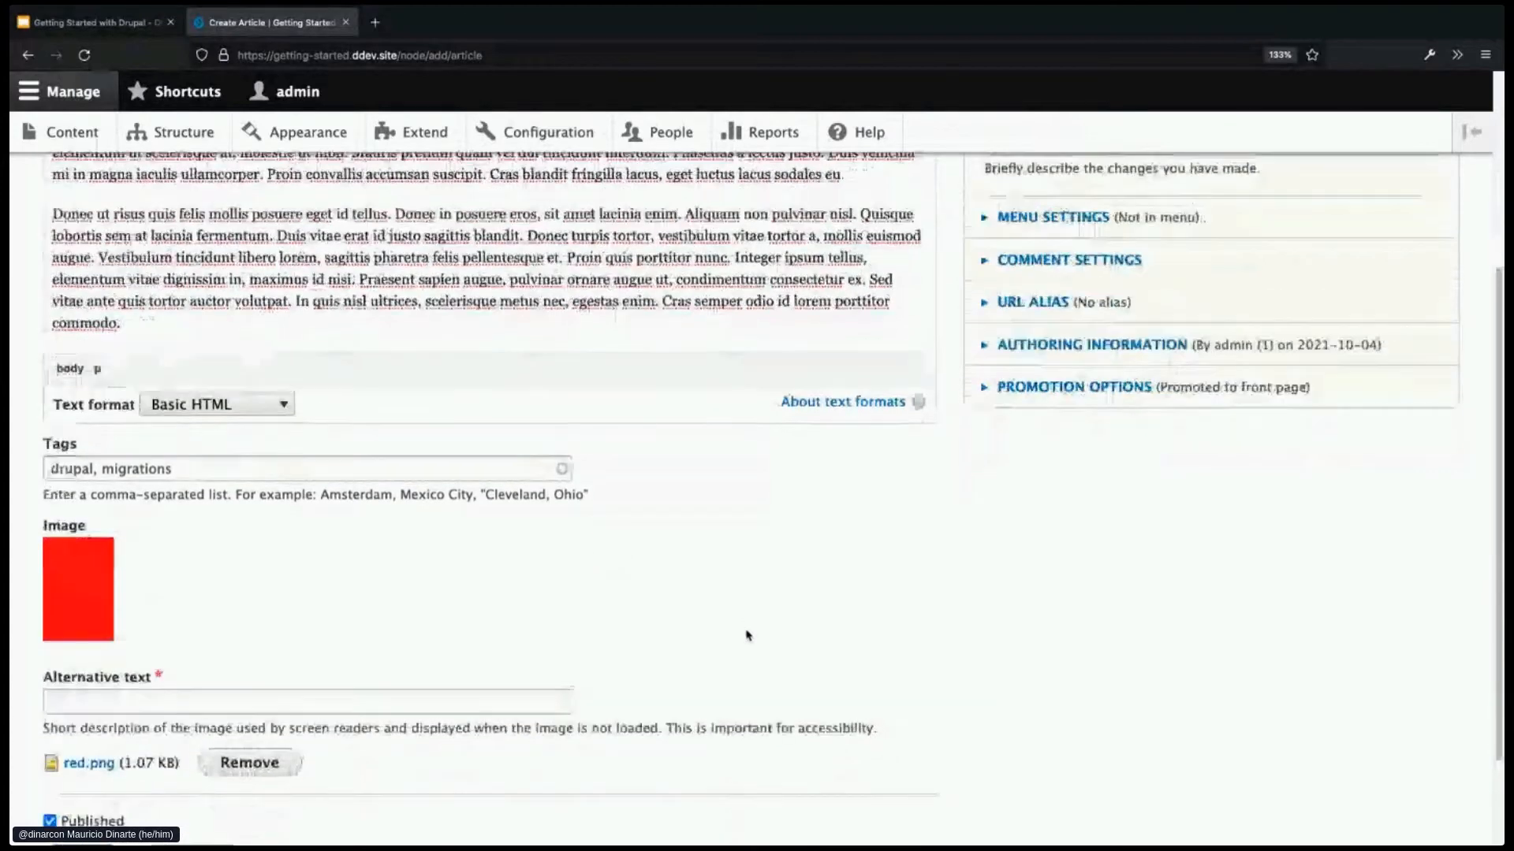
click(523, 692)
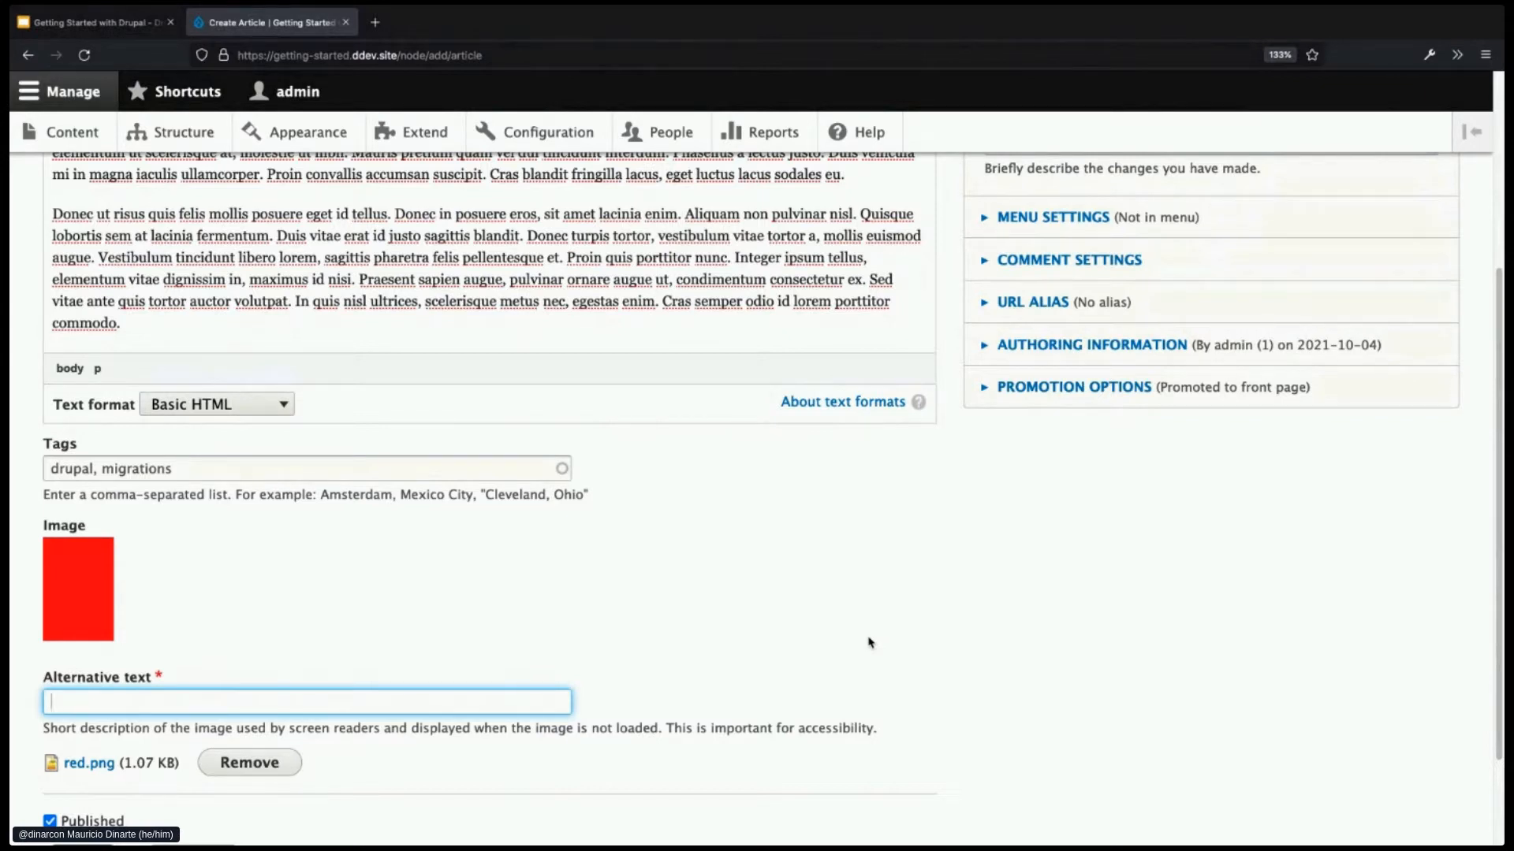
- Give the image alternative text 'red box' and save the article
text(red box)
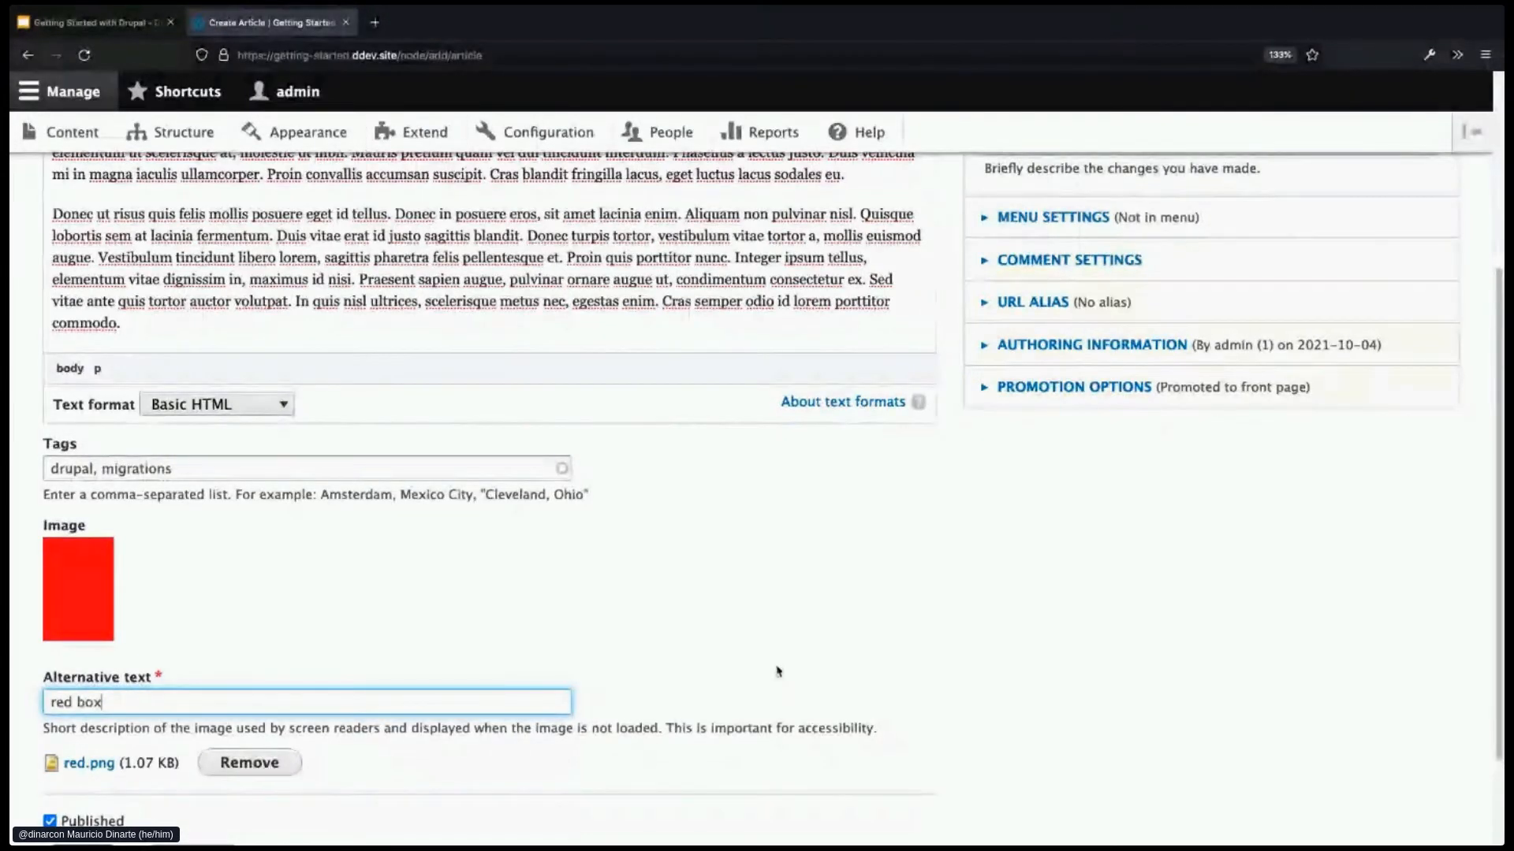
scroll(778, 671, down, 1)
scroll(778, 662, down, 3)
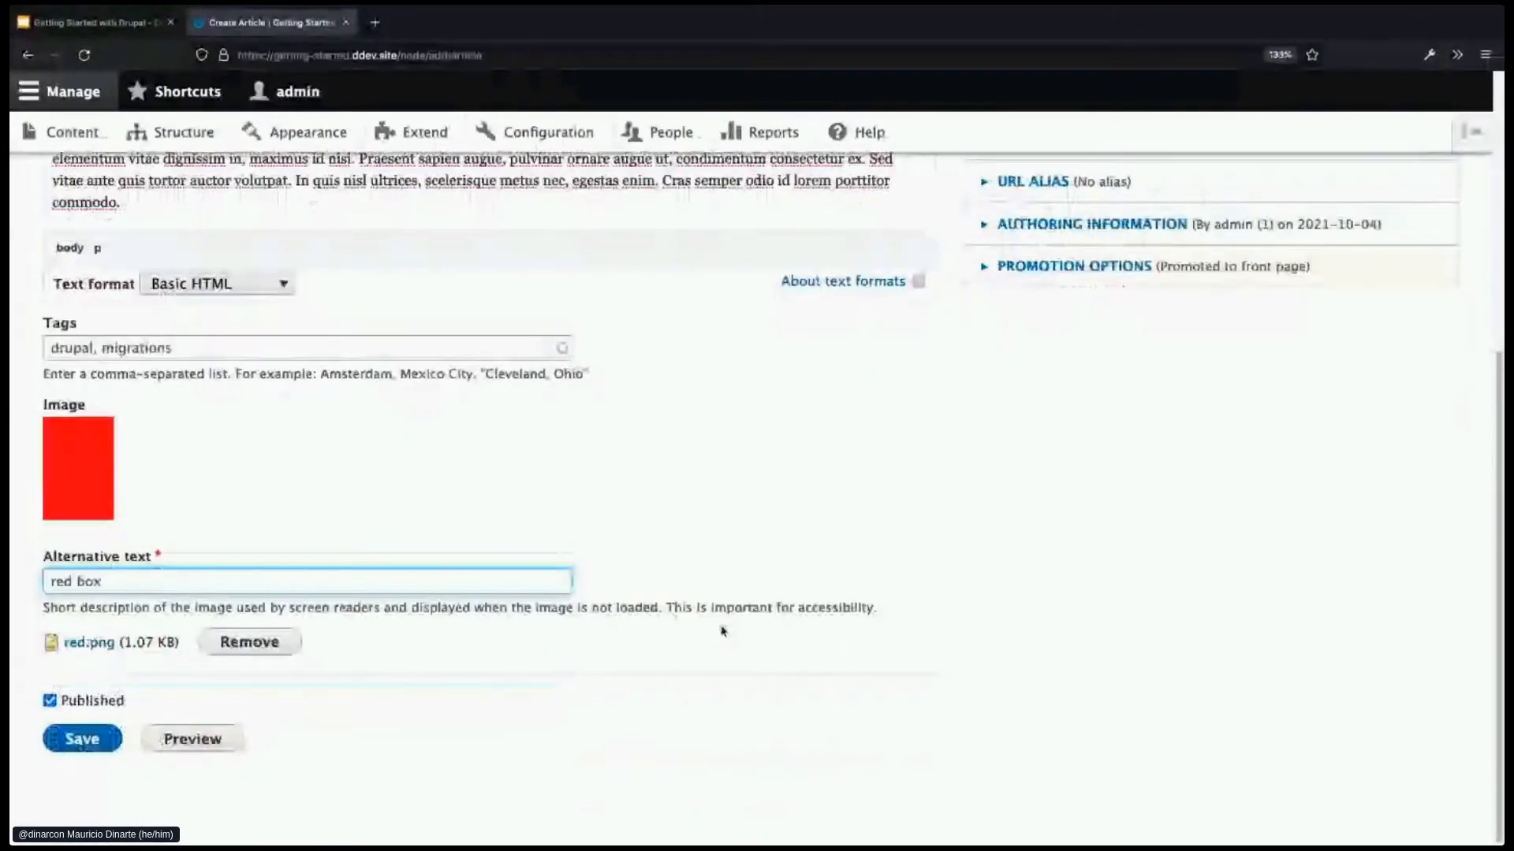
click(94, 743)
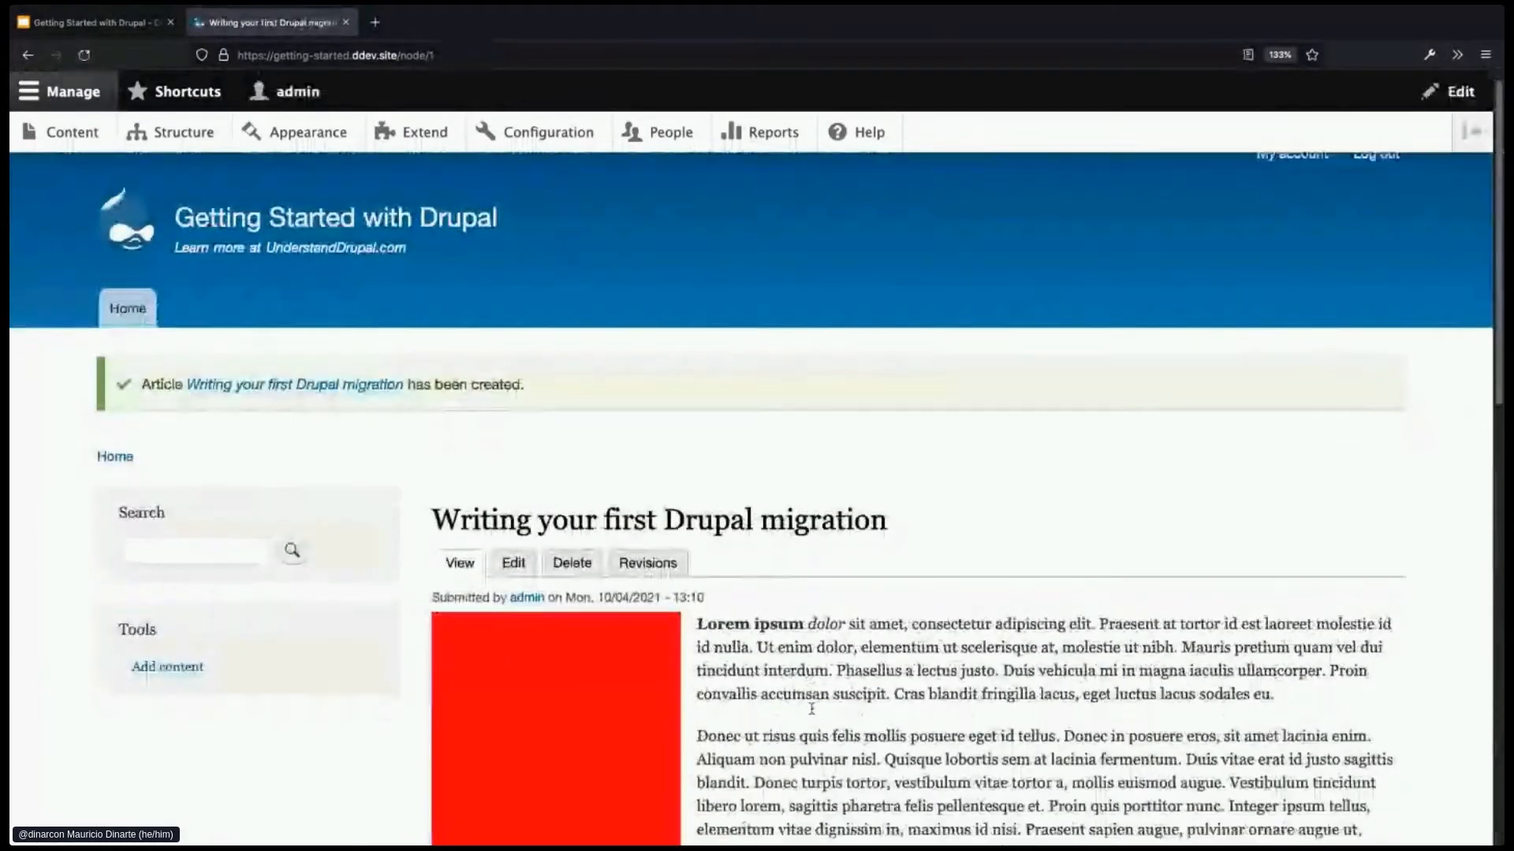
scroll(811, 708, down, 6)
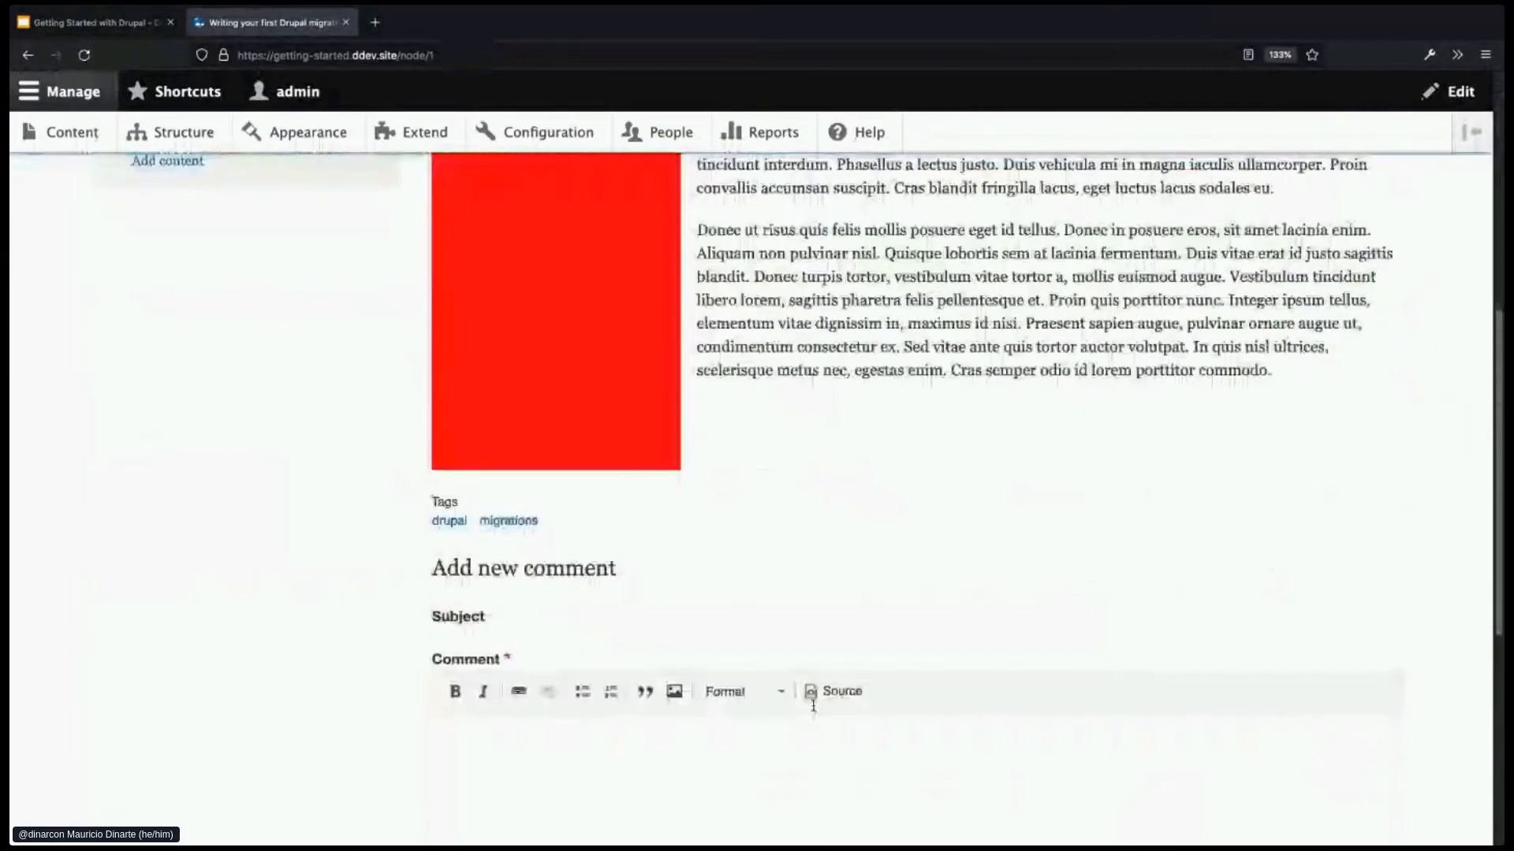
scroll(814, 684, up, 1)
scroll(814, 662, up, 4)
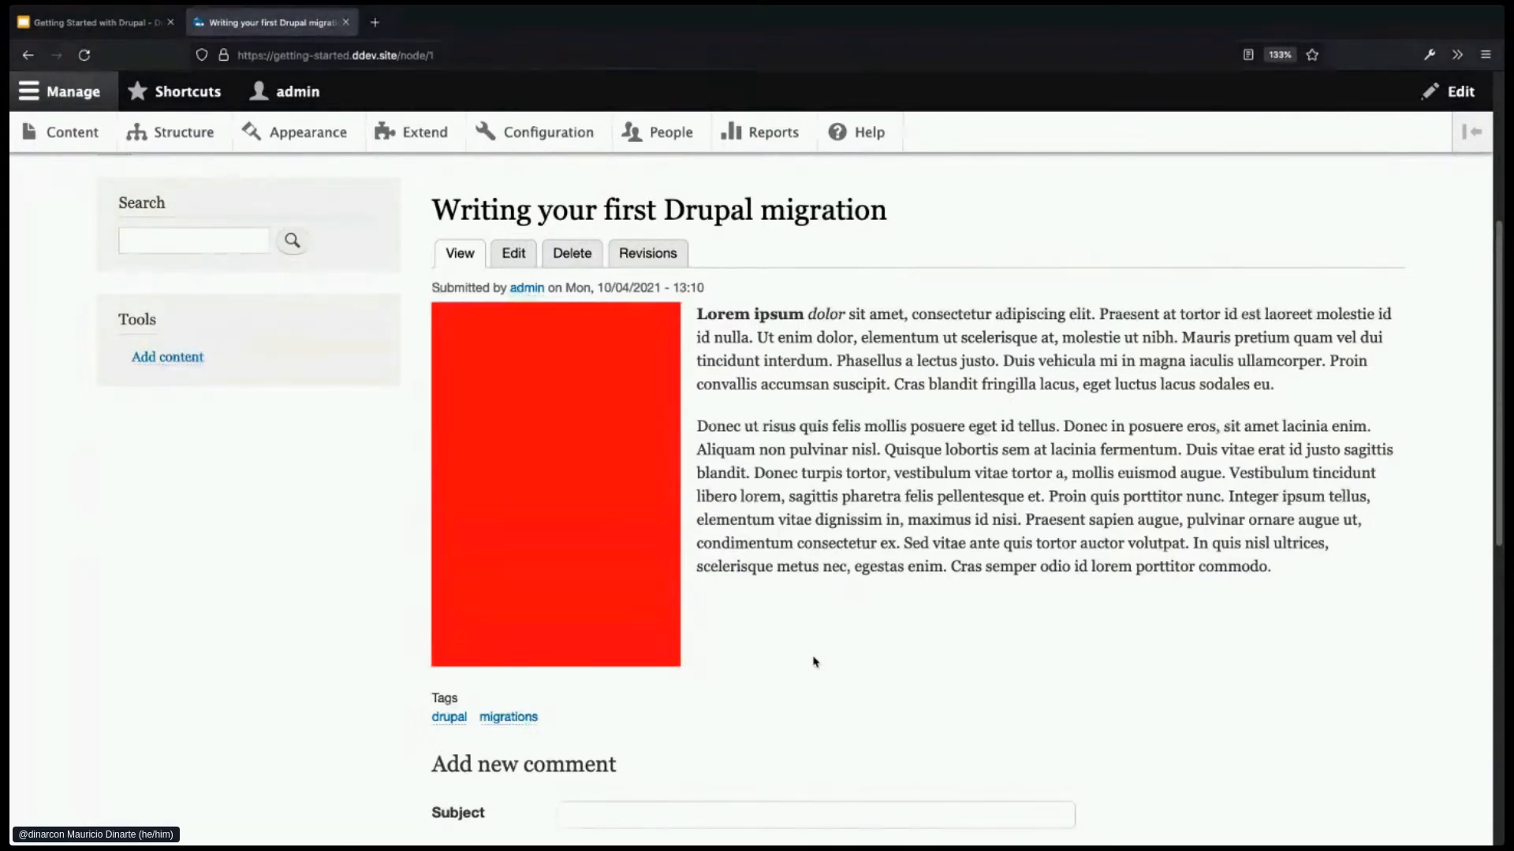
scroll(816, 645, up, 1)
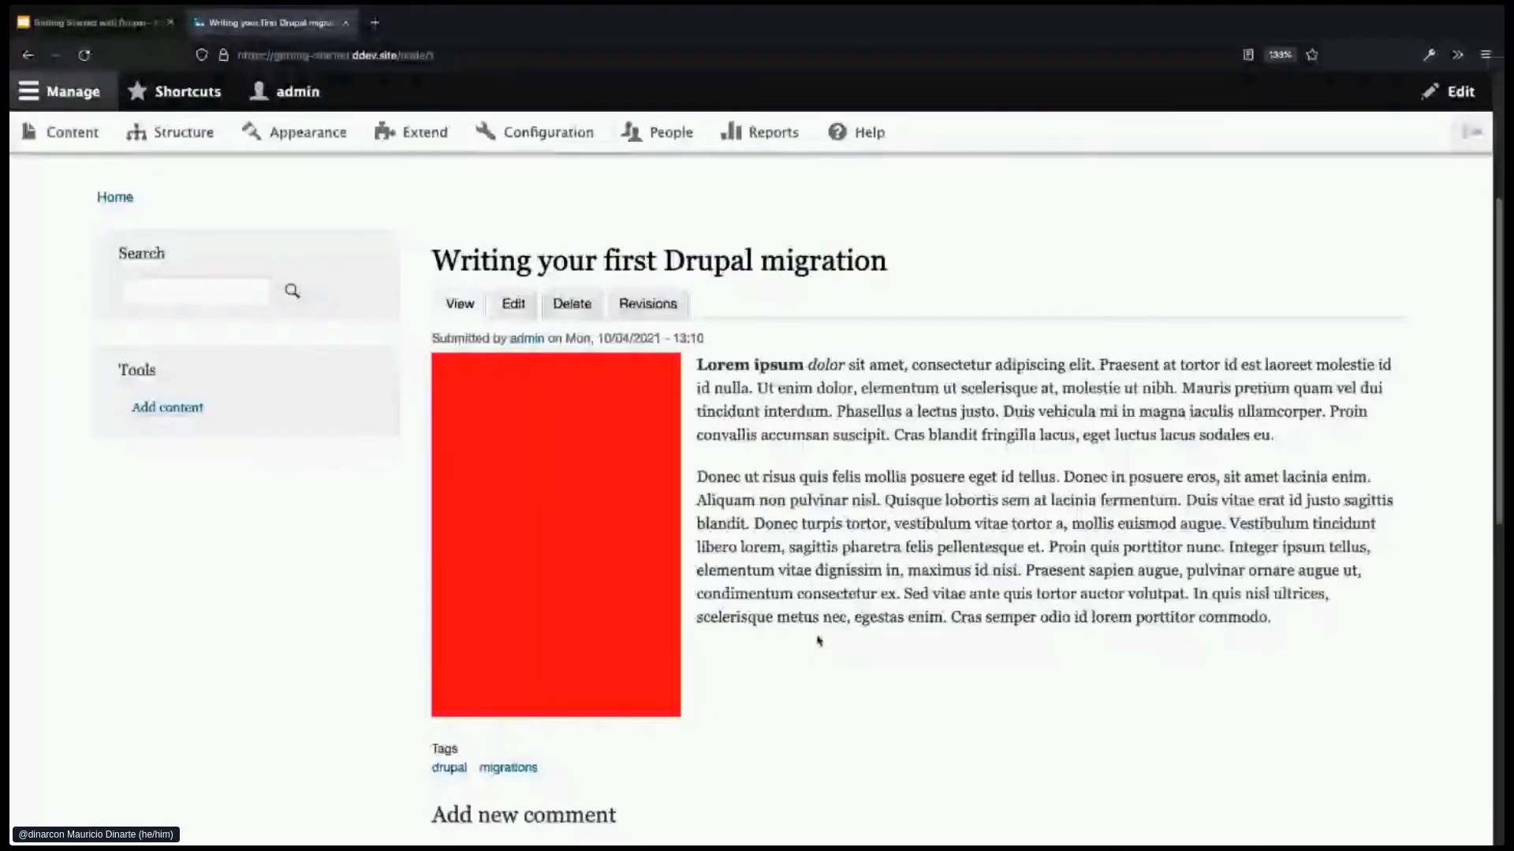
scroll(817, 641, up, 1)
scroll(816, 628, up, 1)
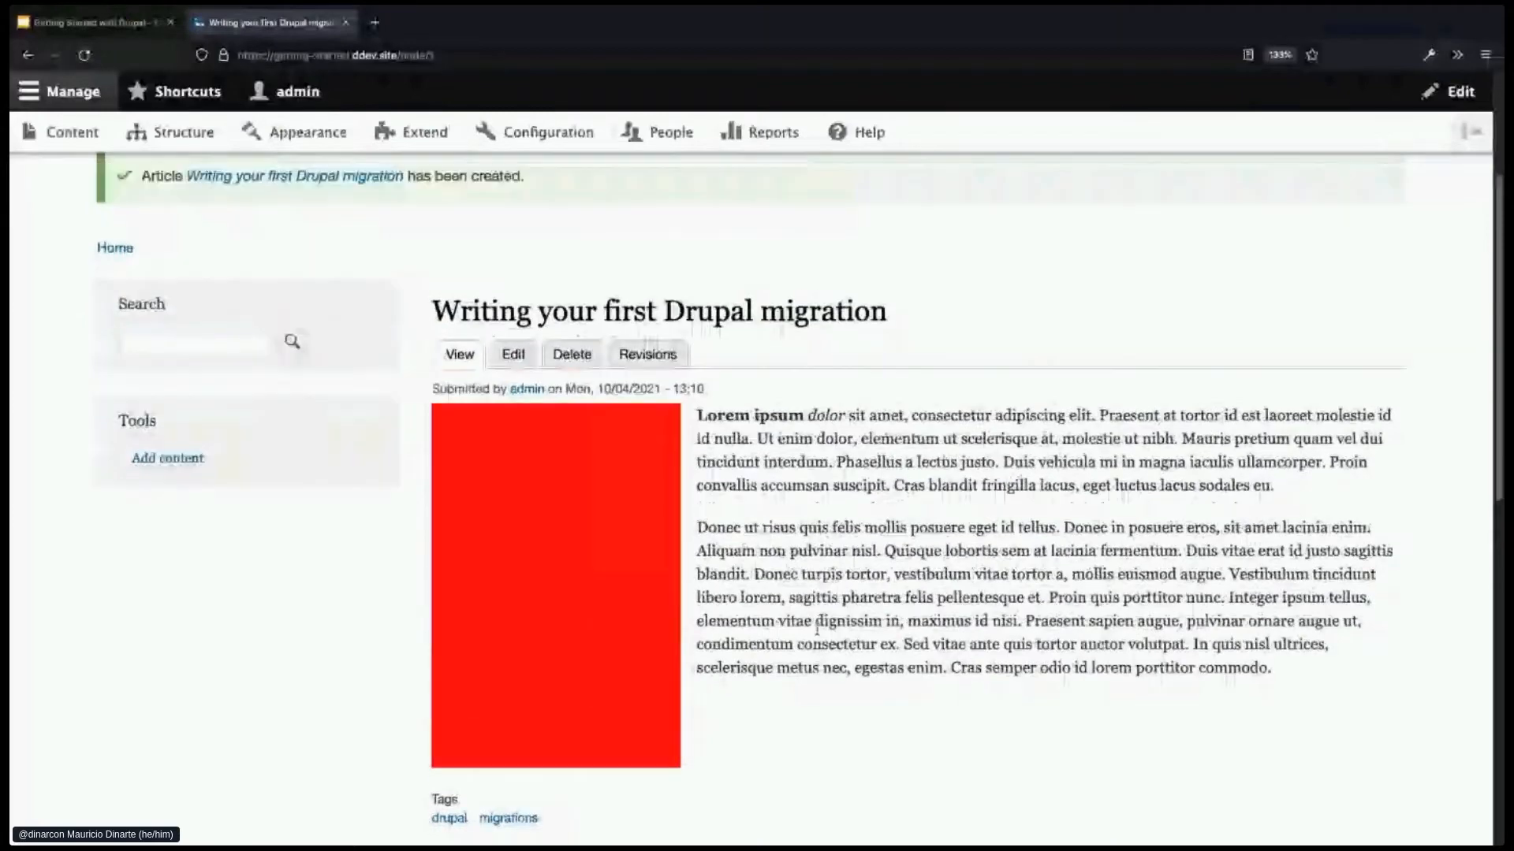
scroll(816, 628, up, 2)
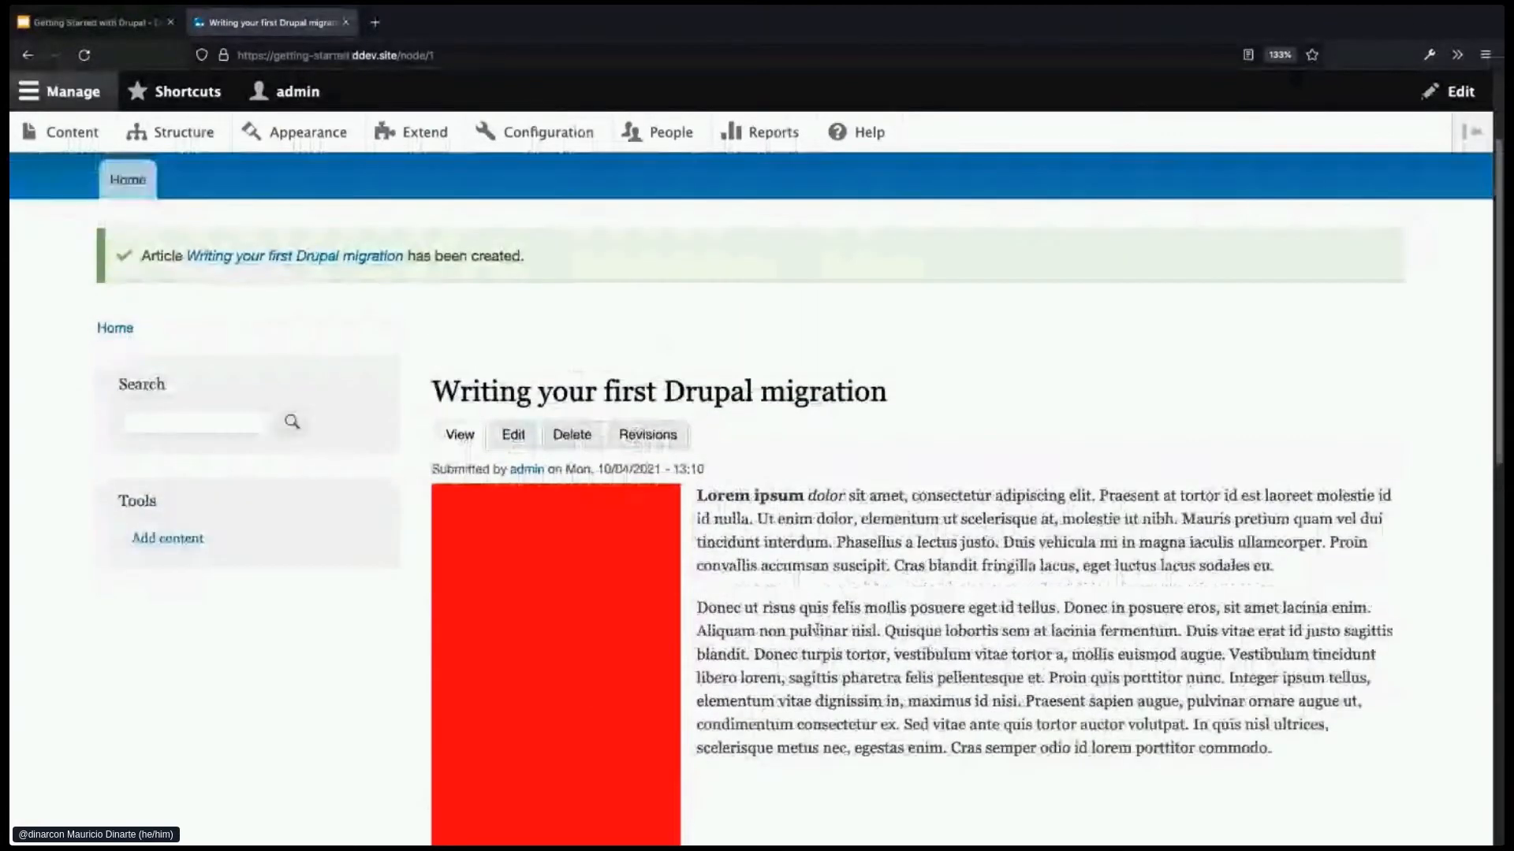
scroll(816, 628, up, 2)
- Return to the front page and scroll to the new migration article's teaser
click(149, 207)
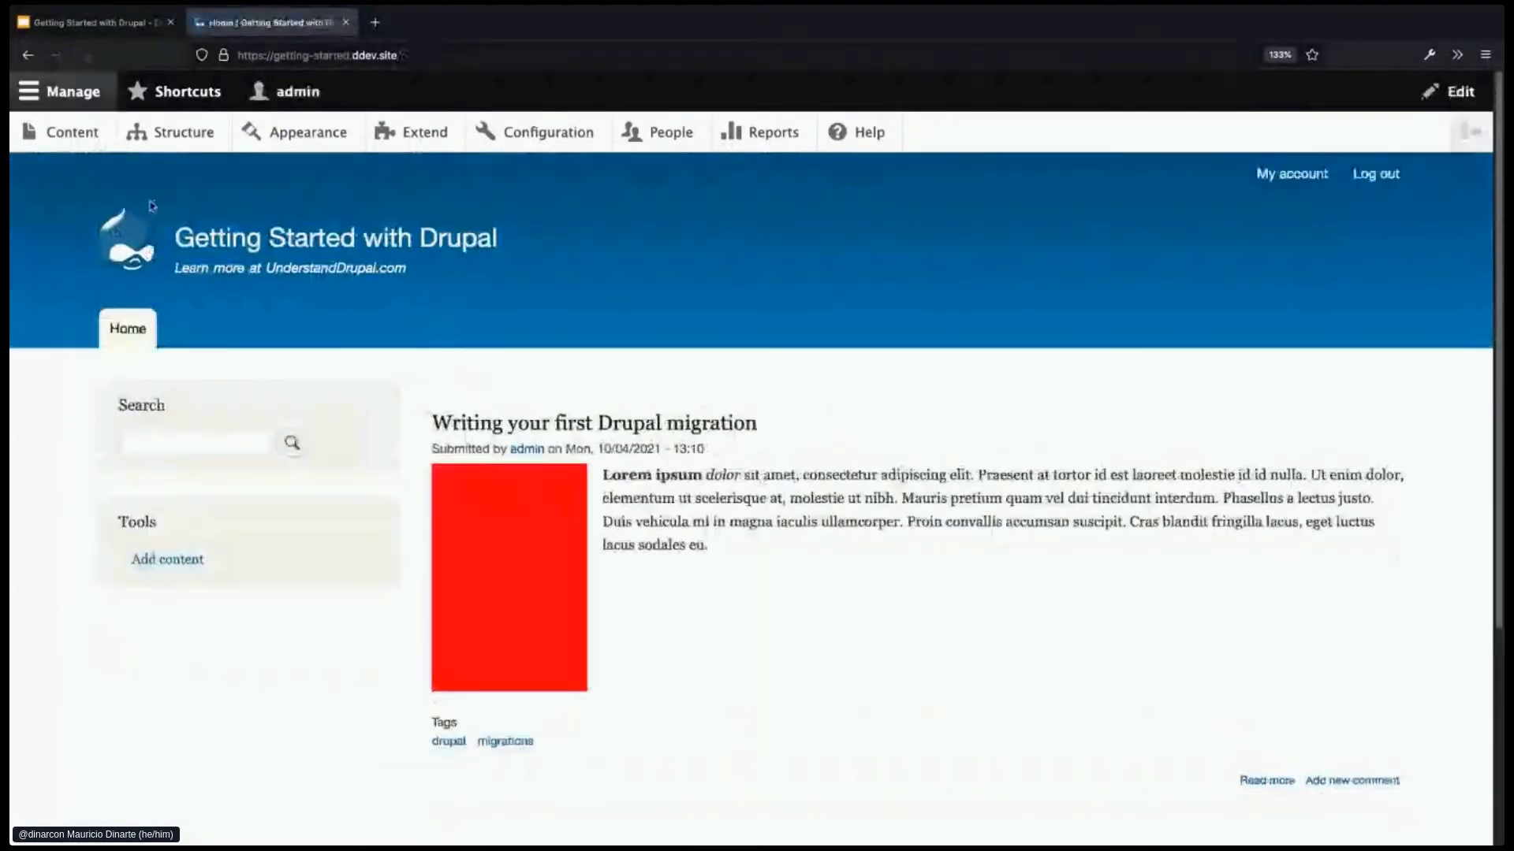
scroll(946, 684, down, 1)
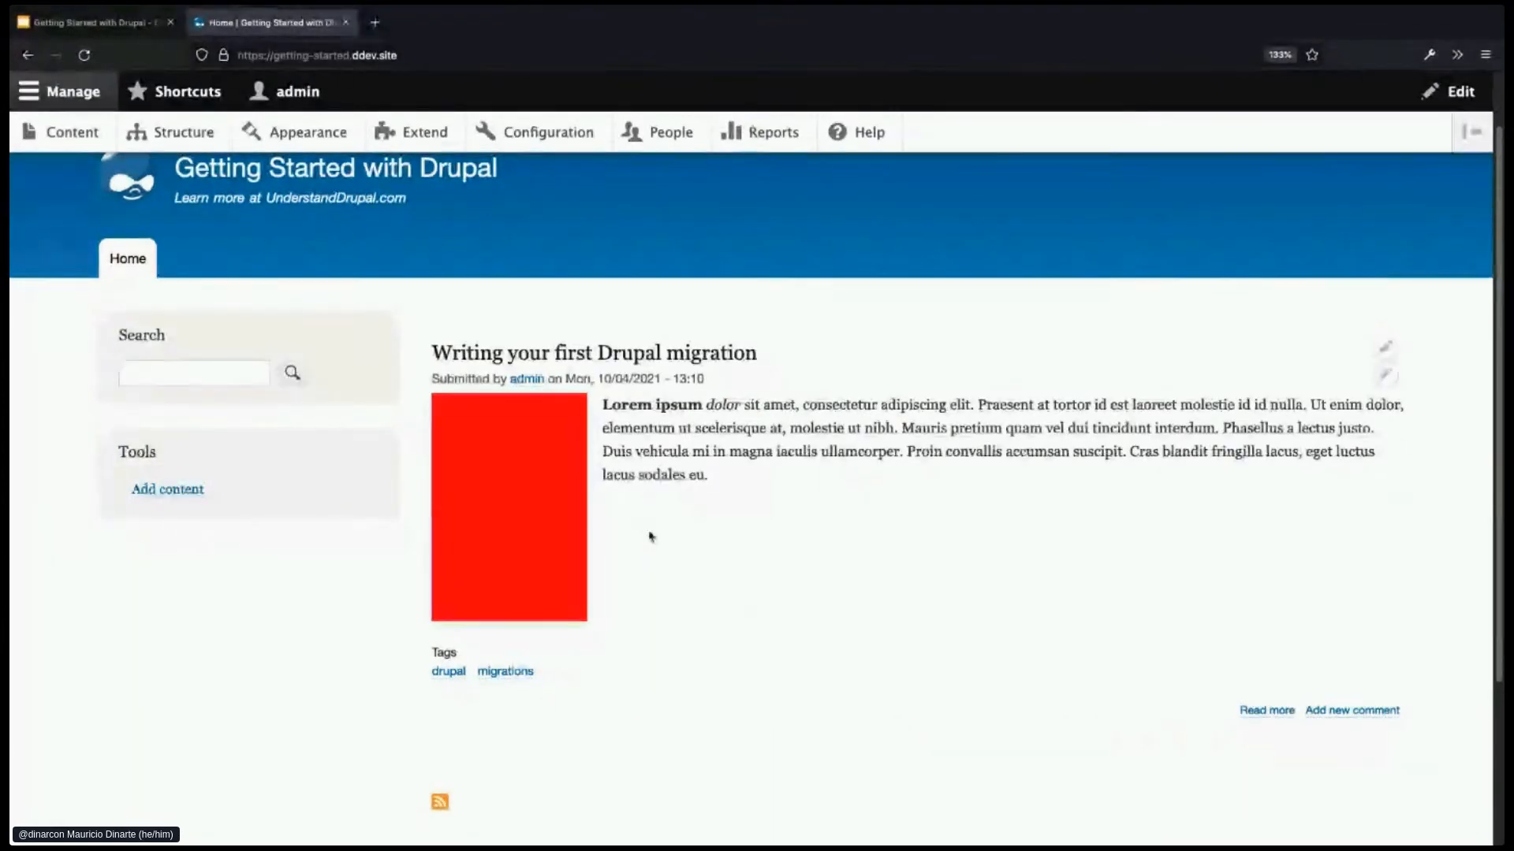
- Start a new Article from Add content in the Tools block
click(165, 491)
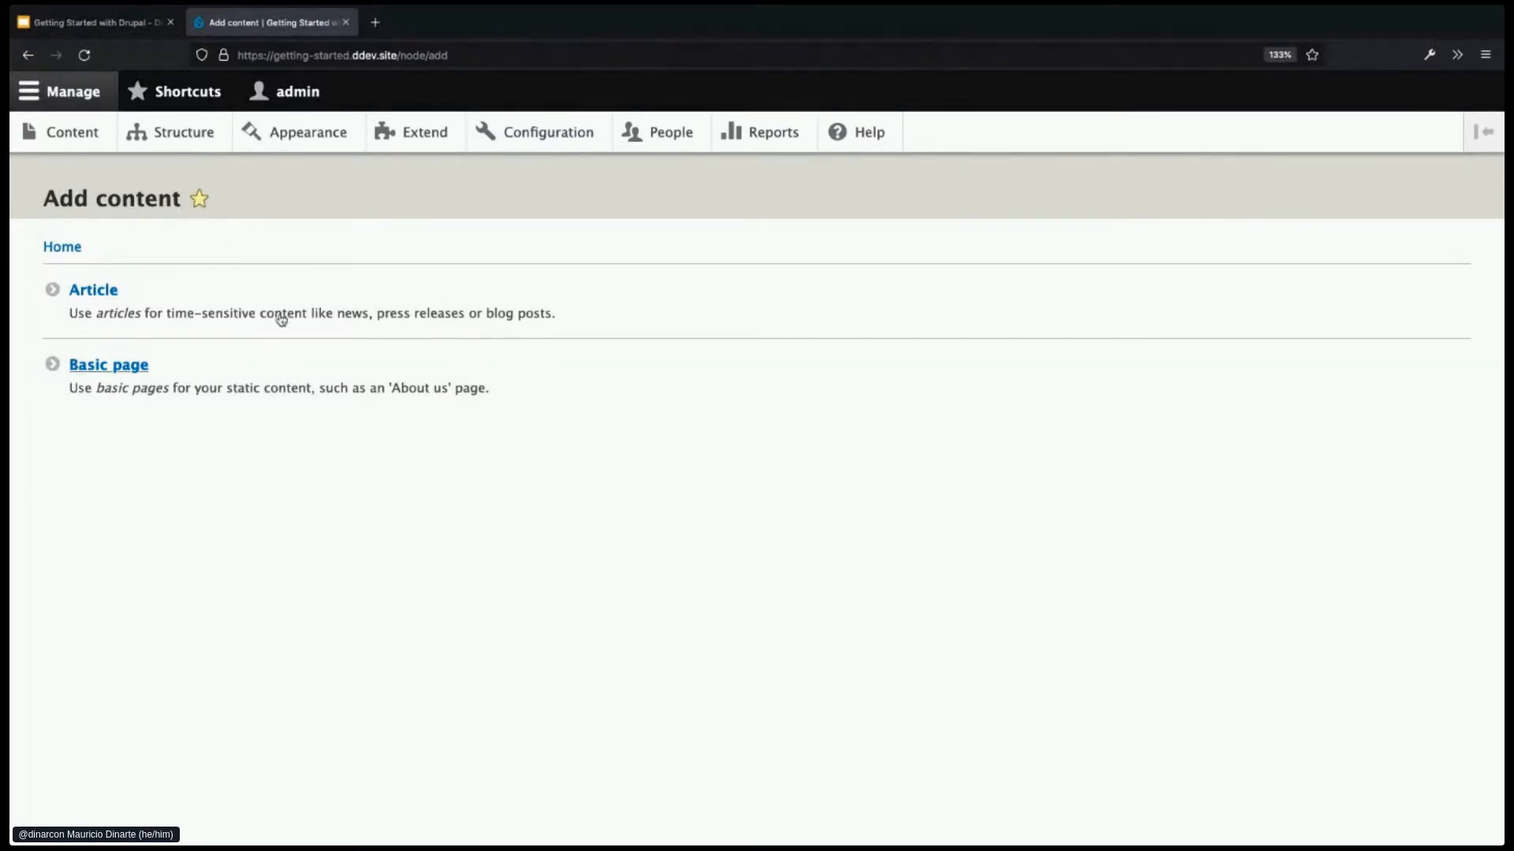
click(93, 290)
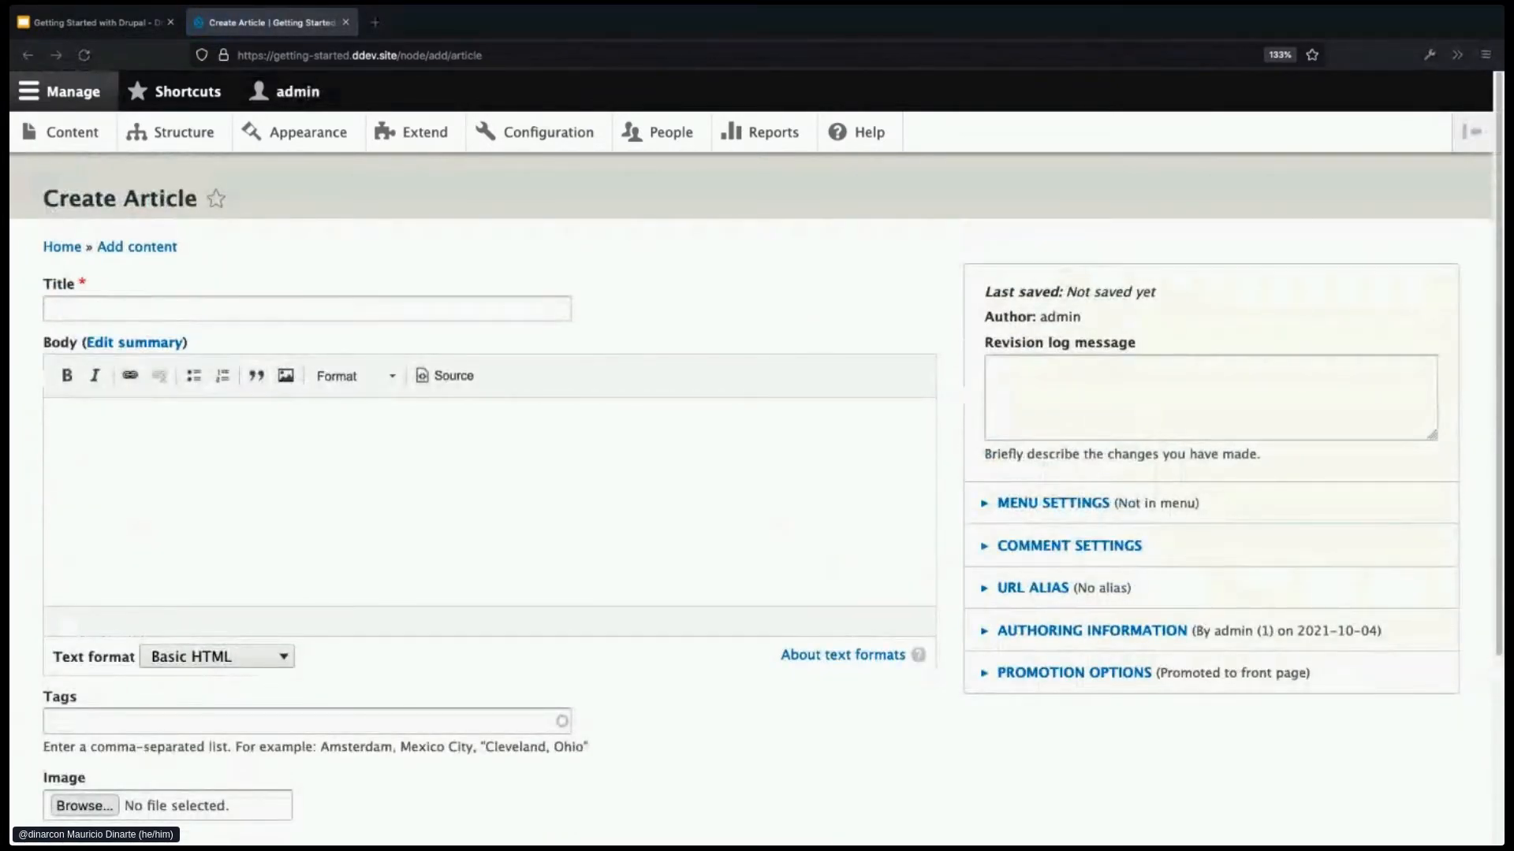
- Enter the title 'Migrating files and images into Drupal' and paste two Lorem ipsum body paragraphs
click(288, 313)
text(Migrating files and images into Drupal)
key(super+Tab)
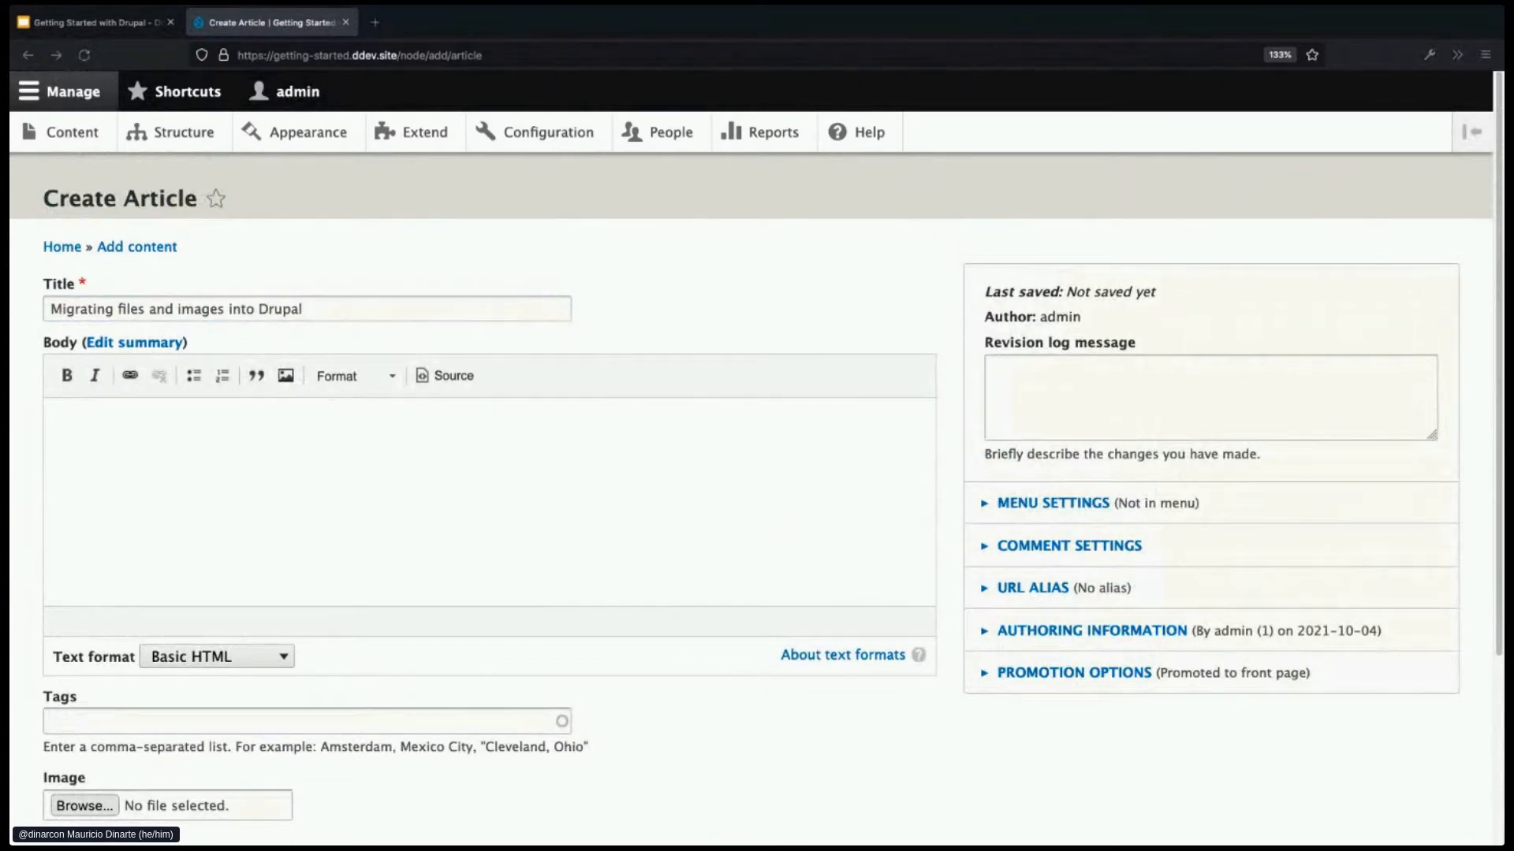
key(super+Tab)
click(321, 473)
text(In eu arcu risus. Proin venenatis pharetra dui id finibus. Morbi lobortis ex vitae eros laoreet pretium. Cras lobortis consectetur lectus vitae tristique. Quisque eget nisi vel dolor lobortis suscipit sit amet sit amet odio. Orci varius natoque penatibus et magnis dis parturient montes, nascetur ridiculus mus. Nunc vitae ex cursus tortor luctus lacinia. Sed ut est in erat volutpat imperdiet. Suspendisse finibus semper ipsum. Mauris ante ex, dictum at tempor in, sollicitudin eget dolor. Pellentesque faucibus lacinia lobortis. Praesent faucibus auctor nibh, quis congue turpis ullamcorper eget. Praesent consectetur leo a tortor vulputate dapibus. Mauris fringilla mauris mauris, a rutrum mi pulvinar eu. Mauris cursus magna ac mollis posuere. Morbi hendrerit ipsum arcu. Donec id tortor nec quam tempor elementum quis non libero.)
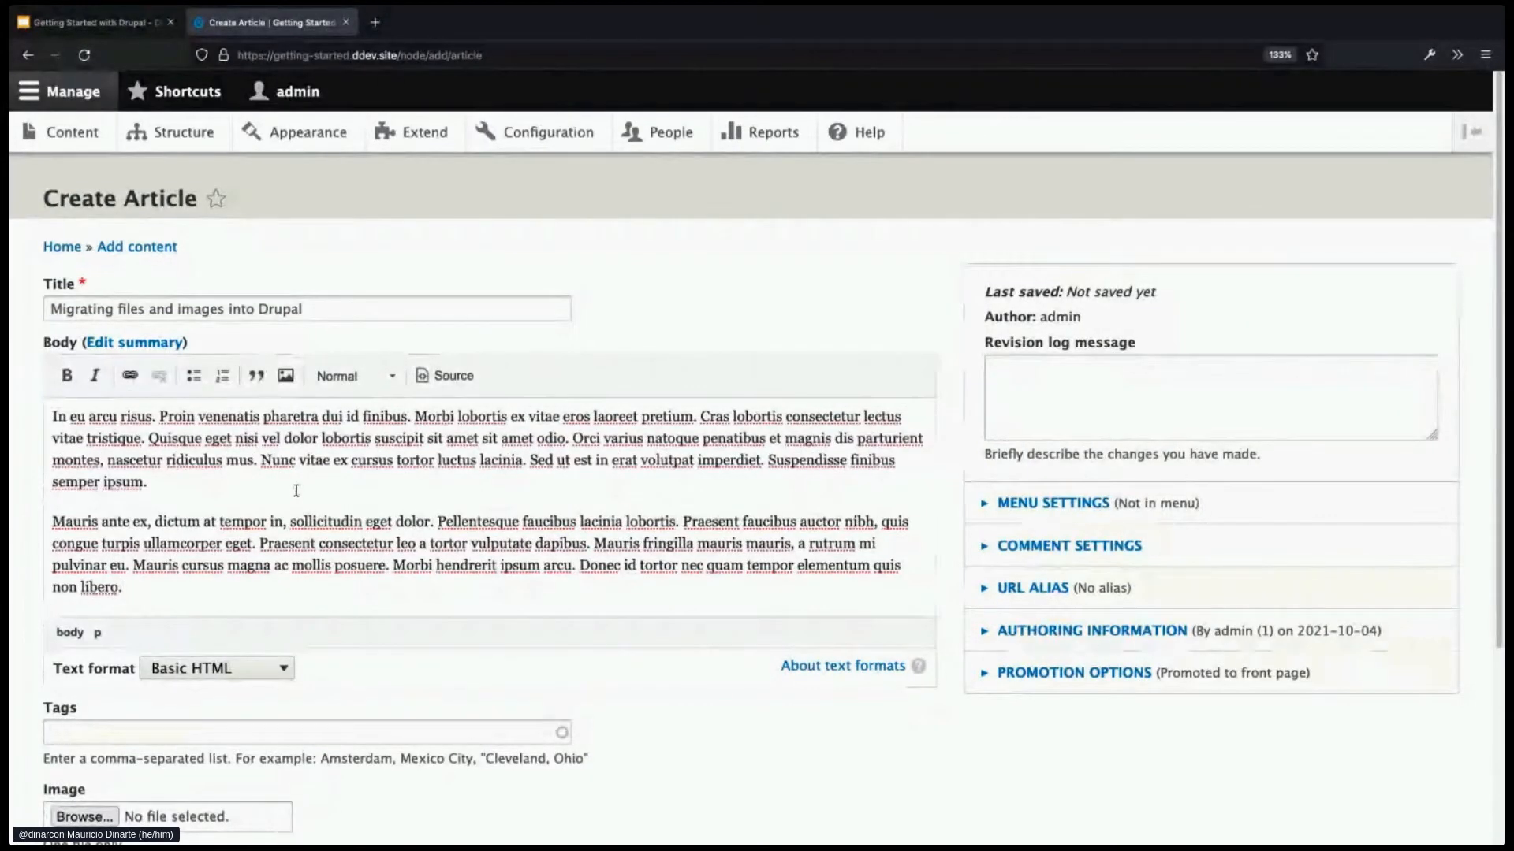
click(418, 727)
scroll(409, 718, down, 1)
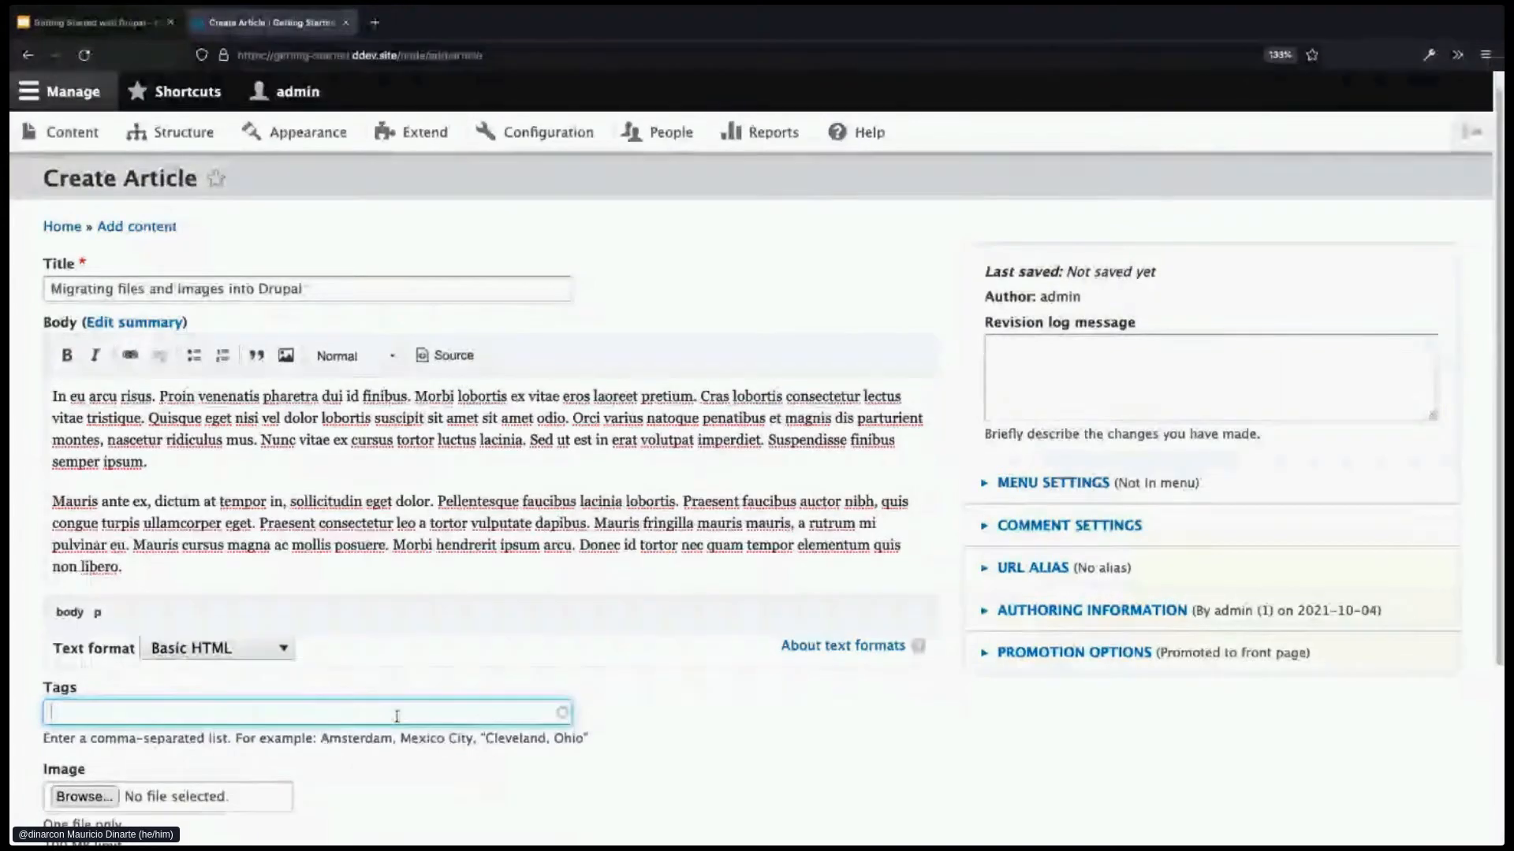
- Tag the article drupal and migrations from autocomplete, plus files and images
text(d)
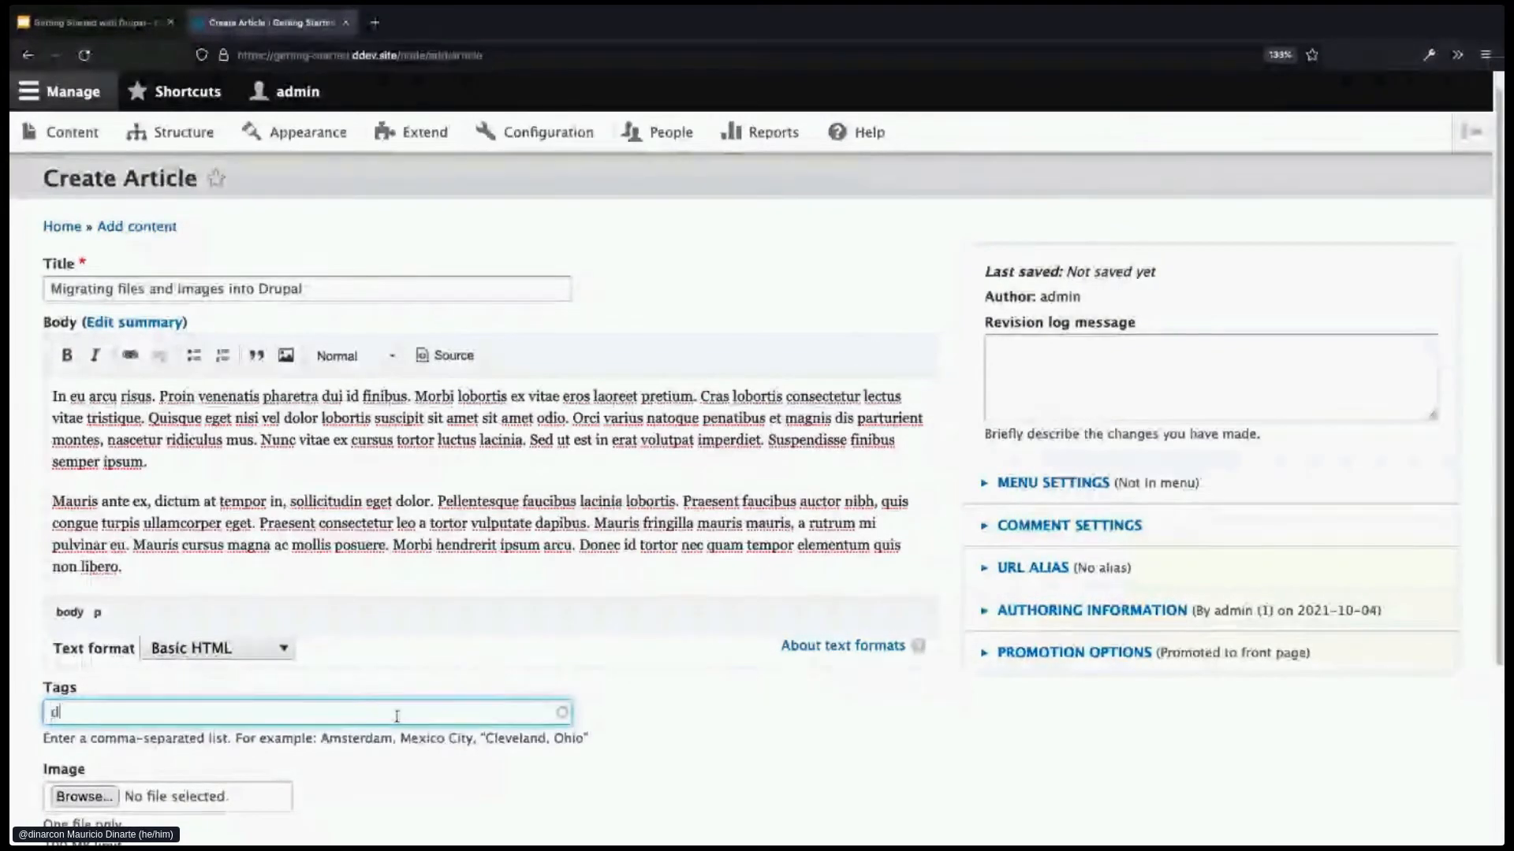
text(r)
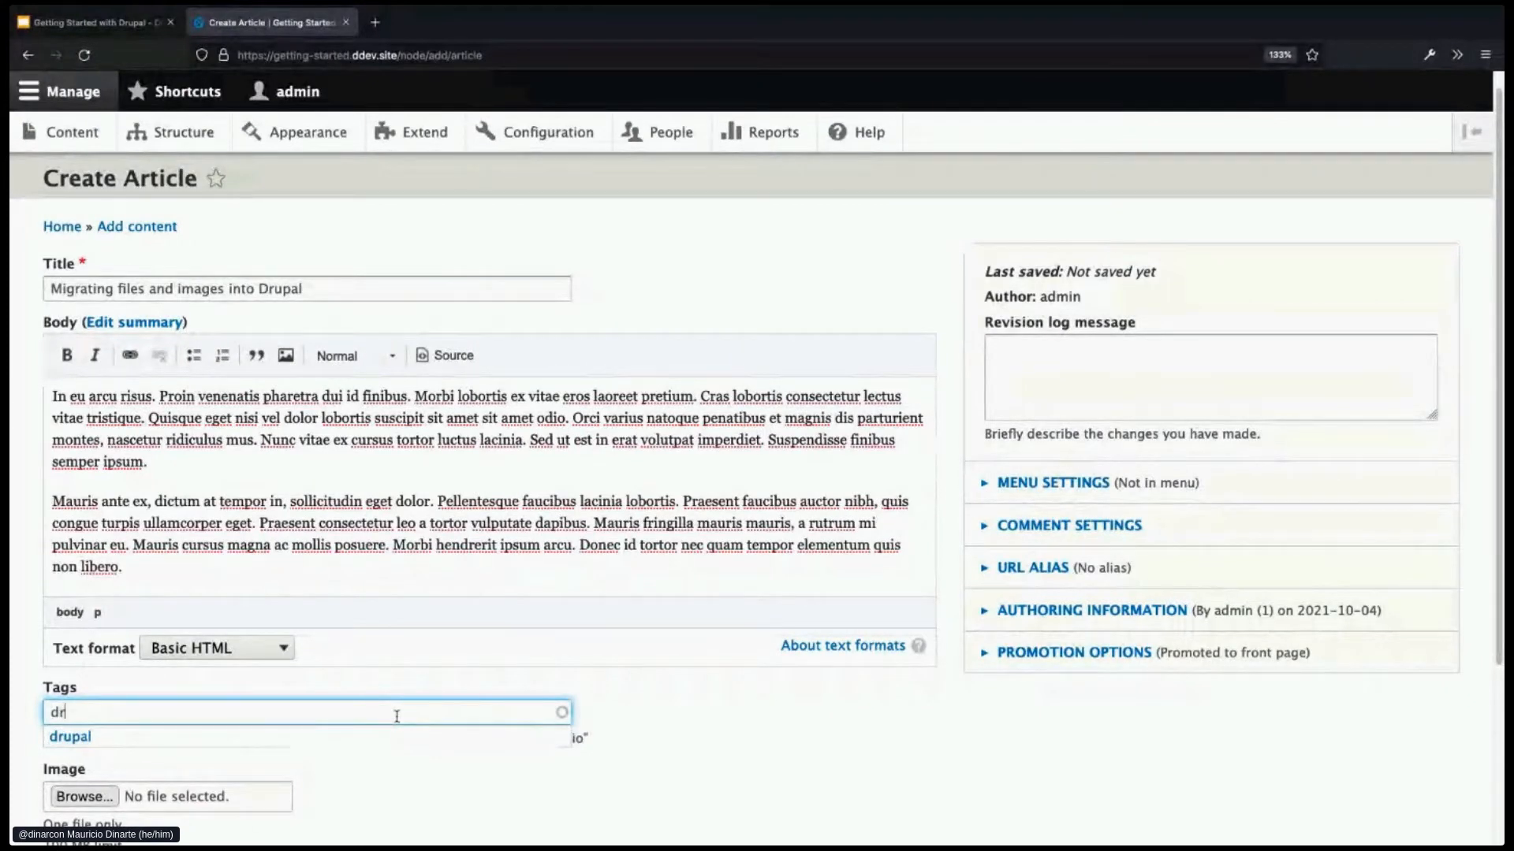
click(112, 738)
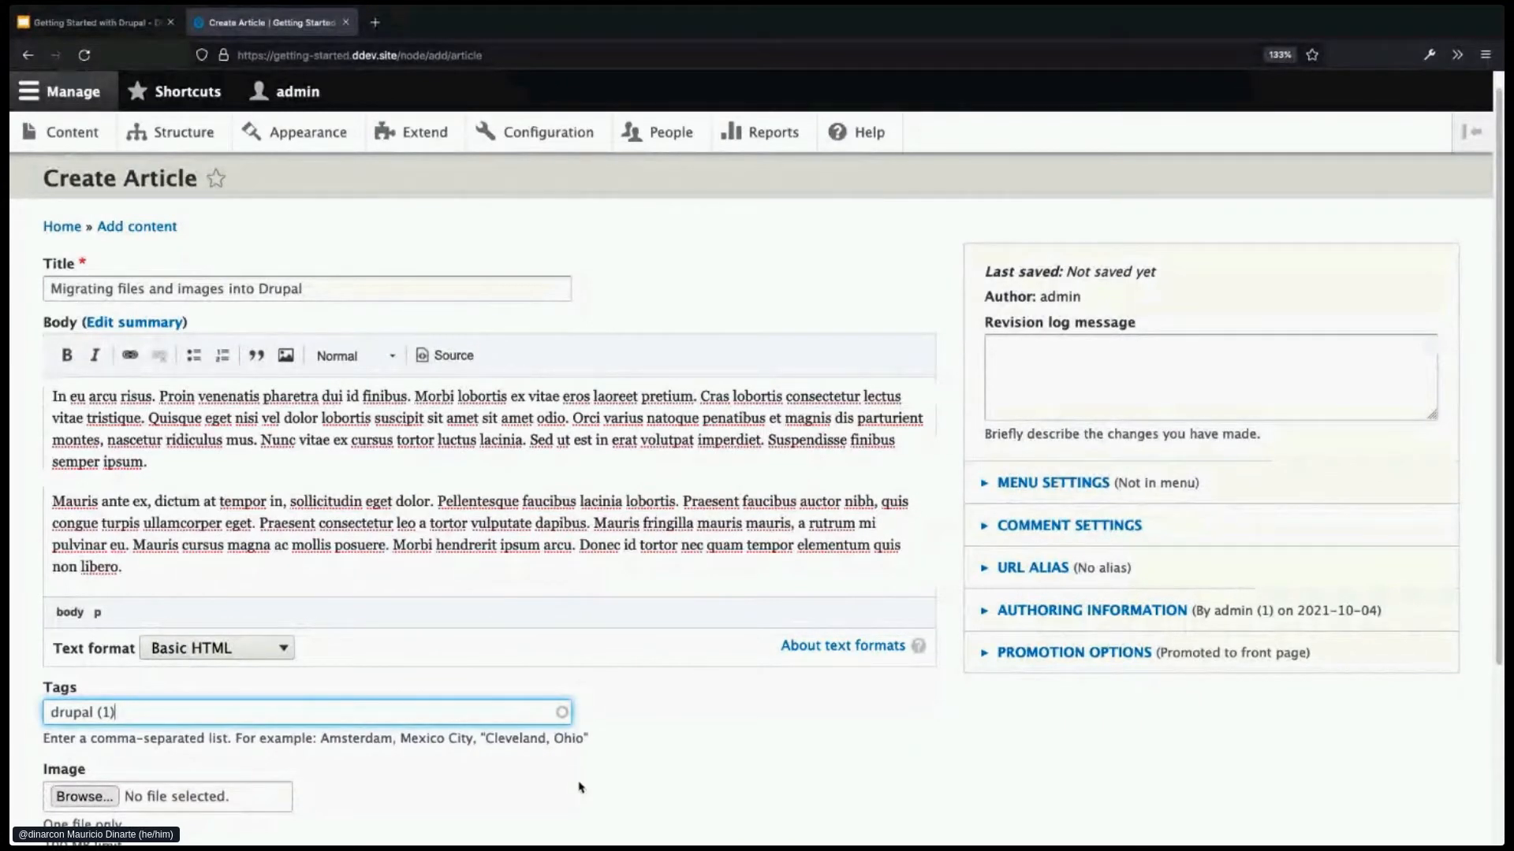
text(mi)
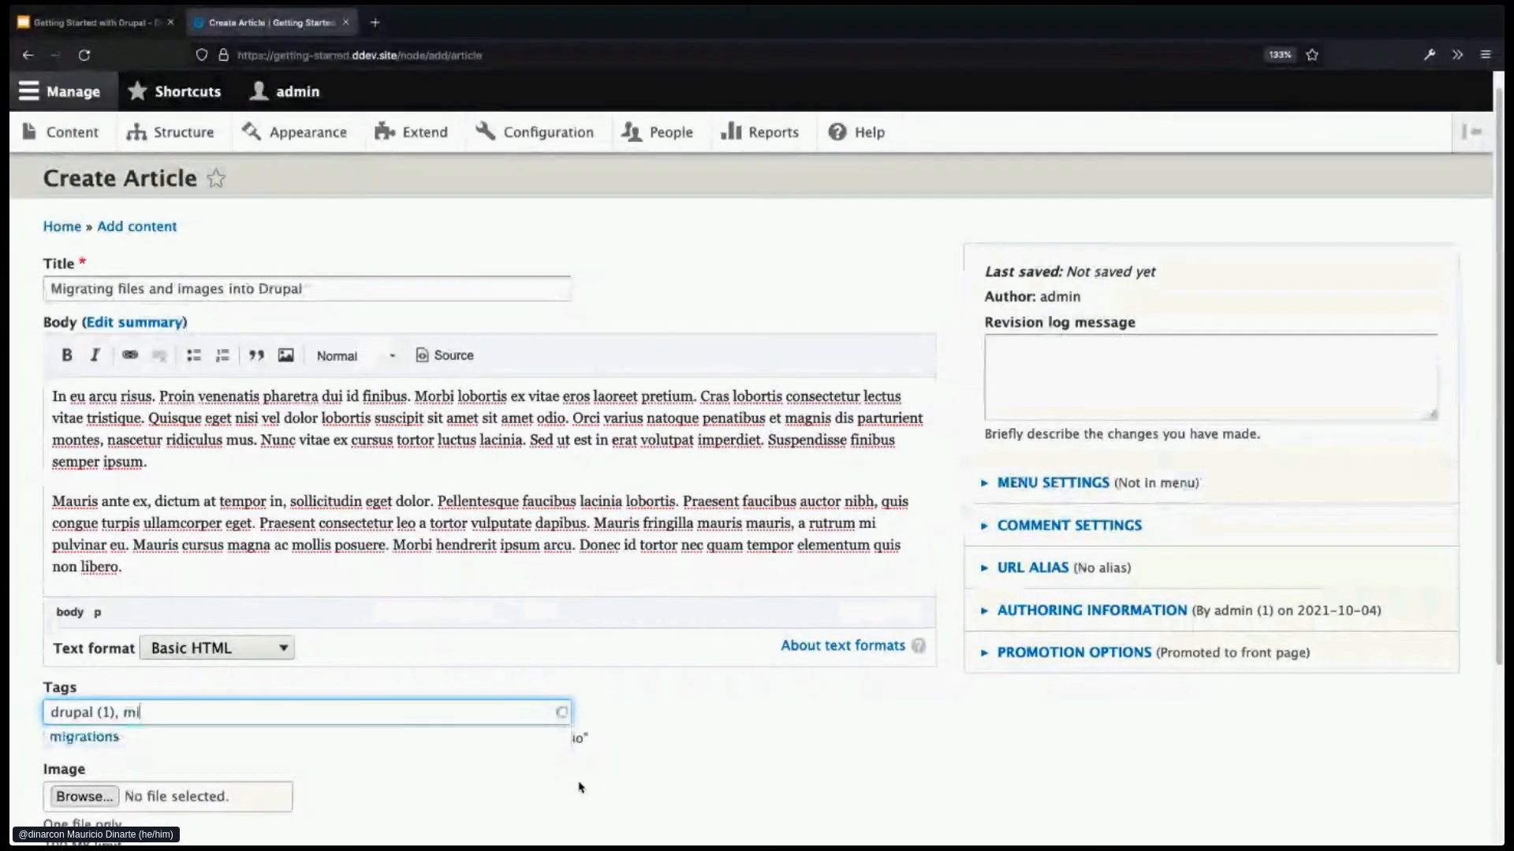
click(572, 735)
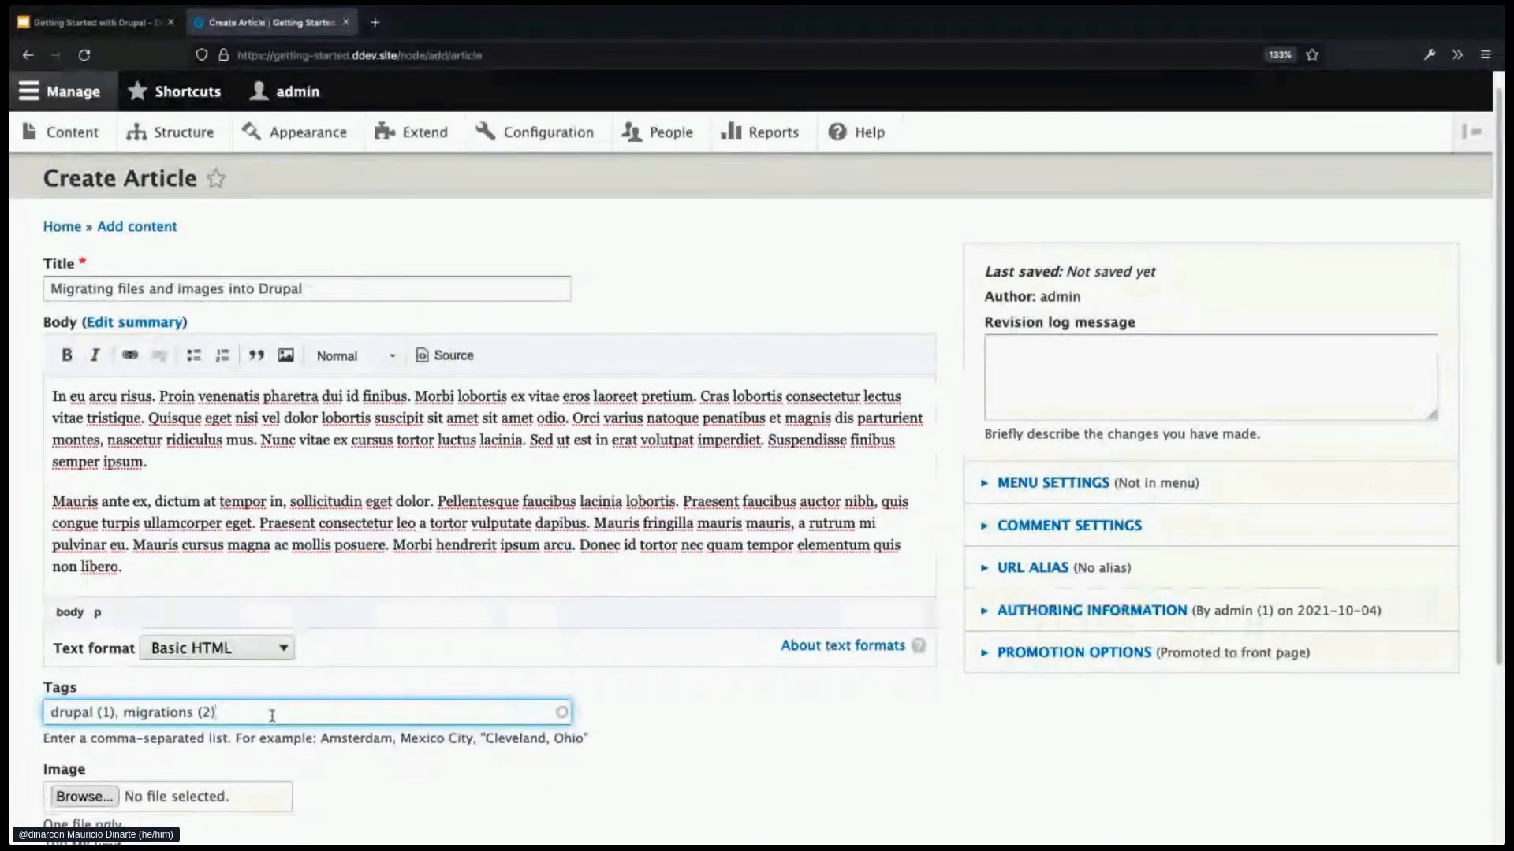
text(, )
text(files, )
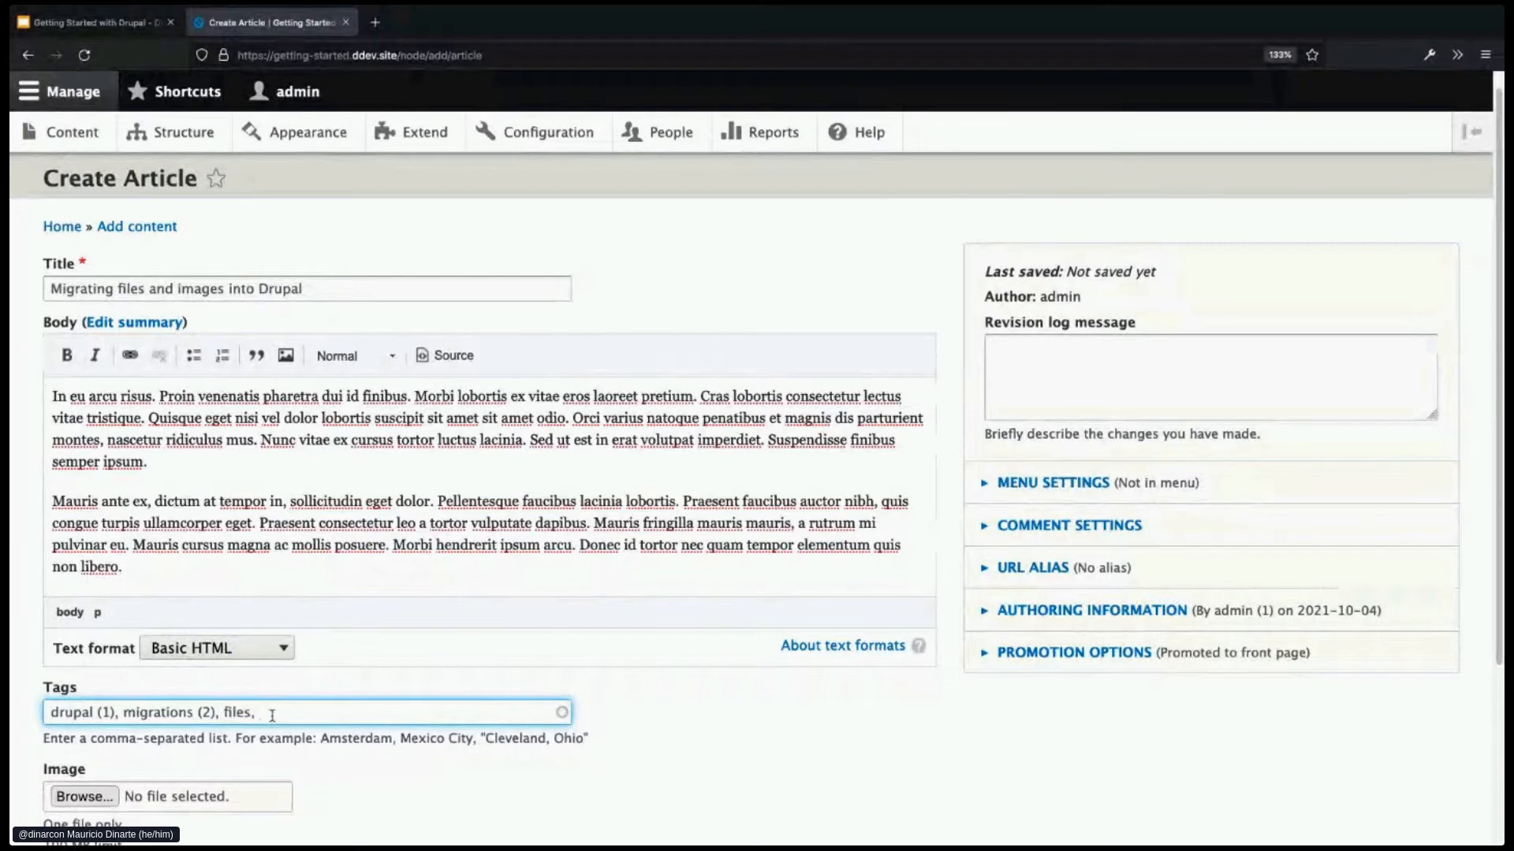
text(images, hello world)
- Add a stray 'hello world' tag, then delete it from the Tags field
key(shift+Left)
key(shift+Left)
key(shift+Left)
key(shift+Left)
key(shift+Left)
key(shift+Left)
key(shift+Left)
key(shift+Left)
key(shift+Left)
key(shift+Left)
key(shift+Left)
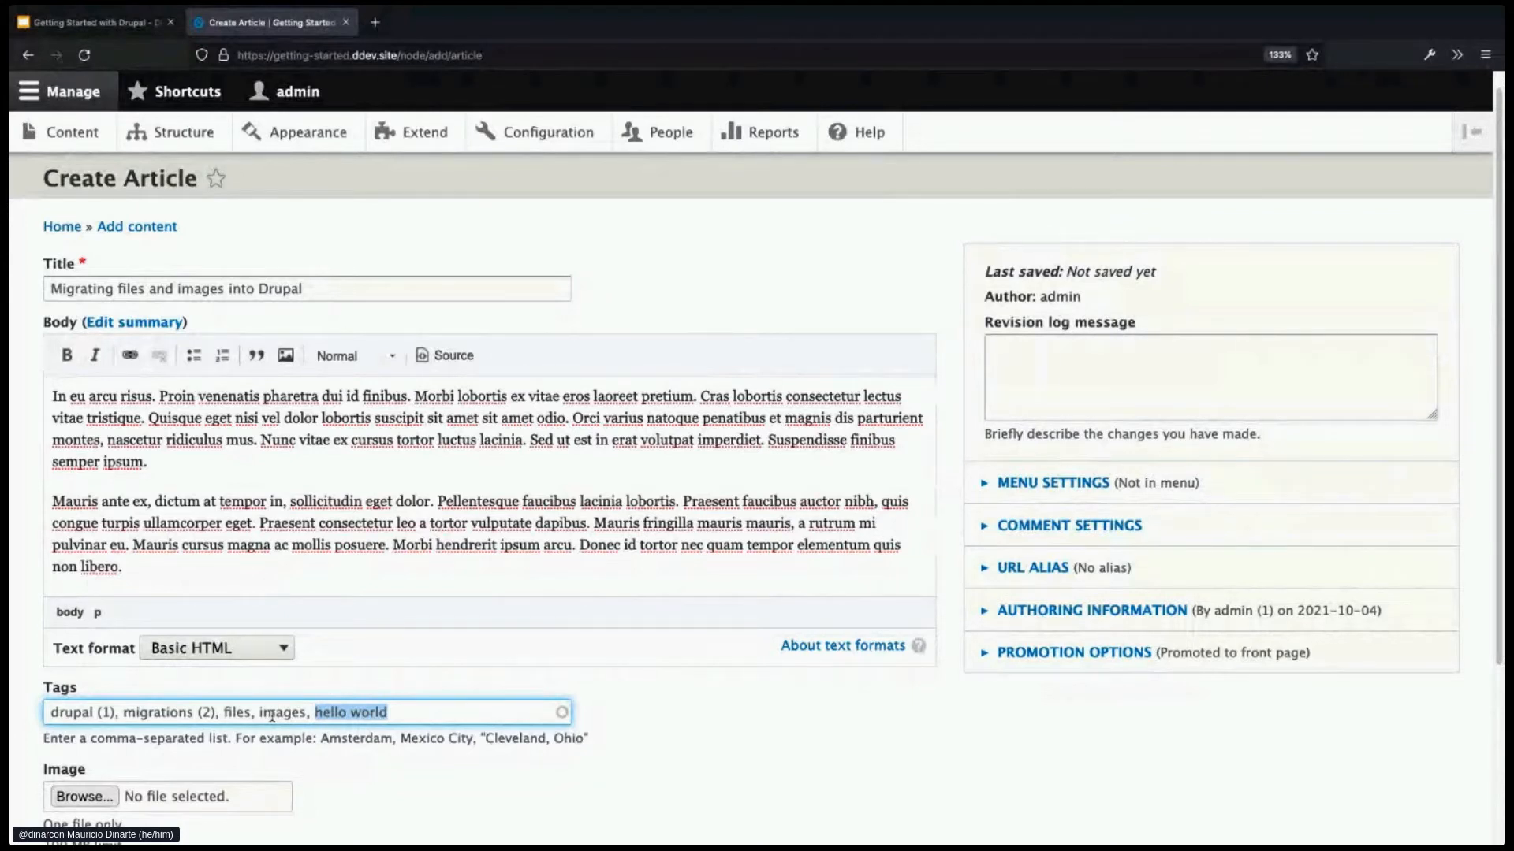
key(BackSpace)
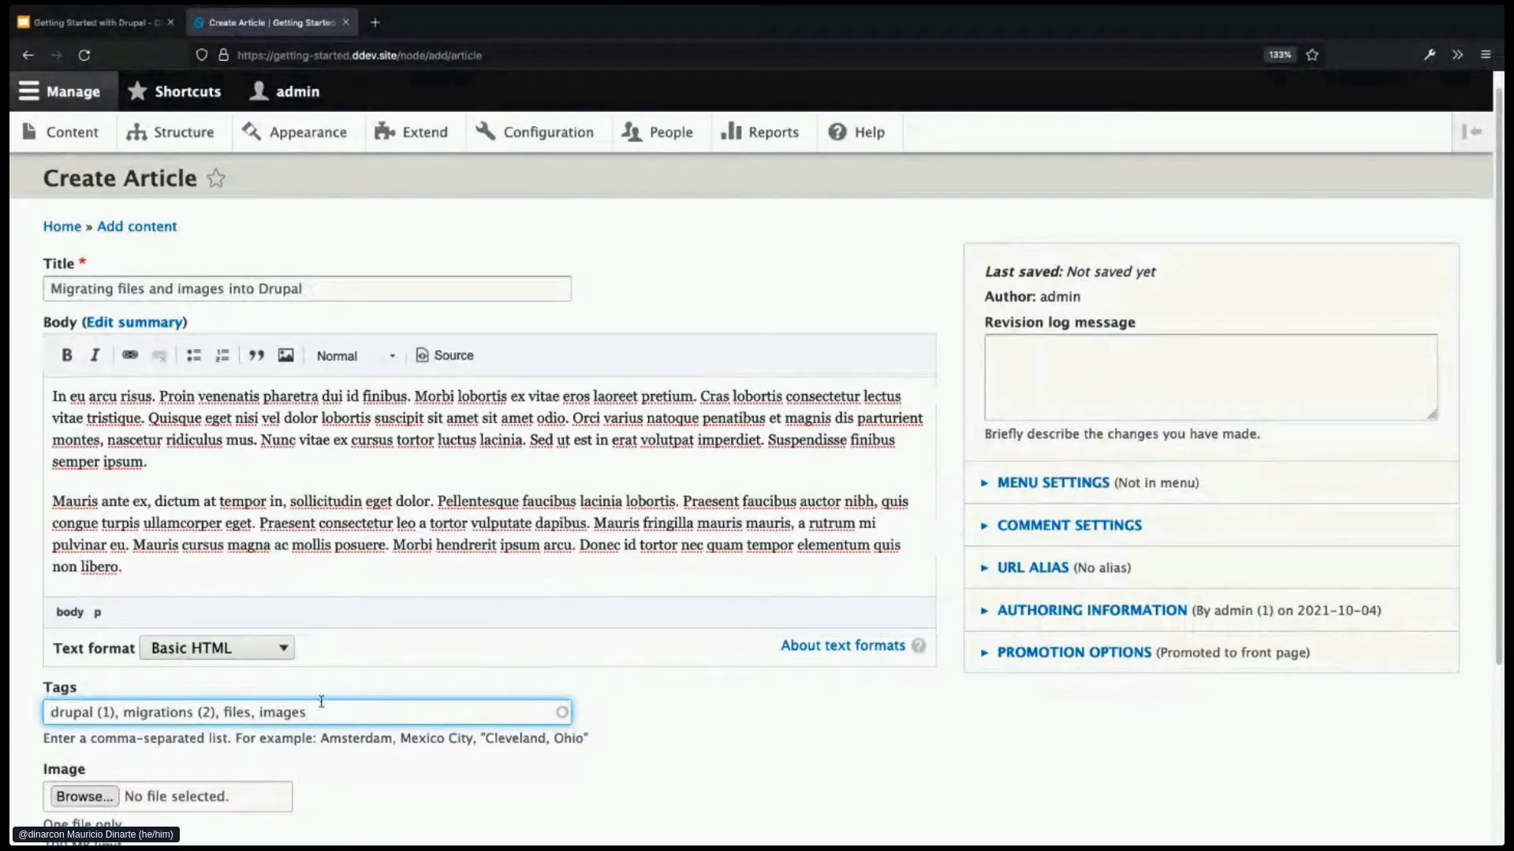
scroll(610, 699, down, 1)
scroll(690, 707, down, 4)
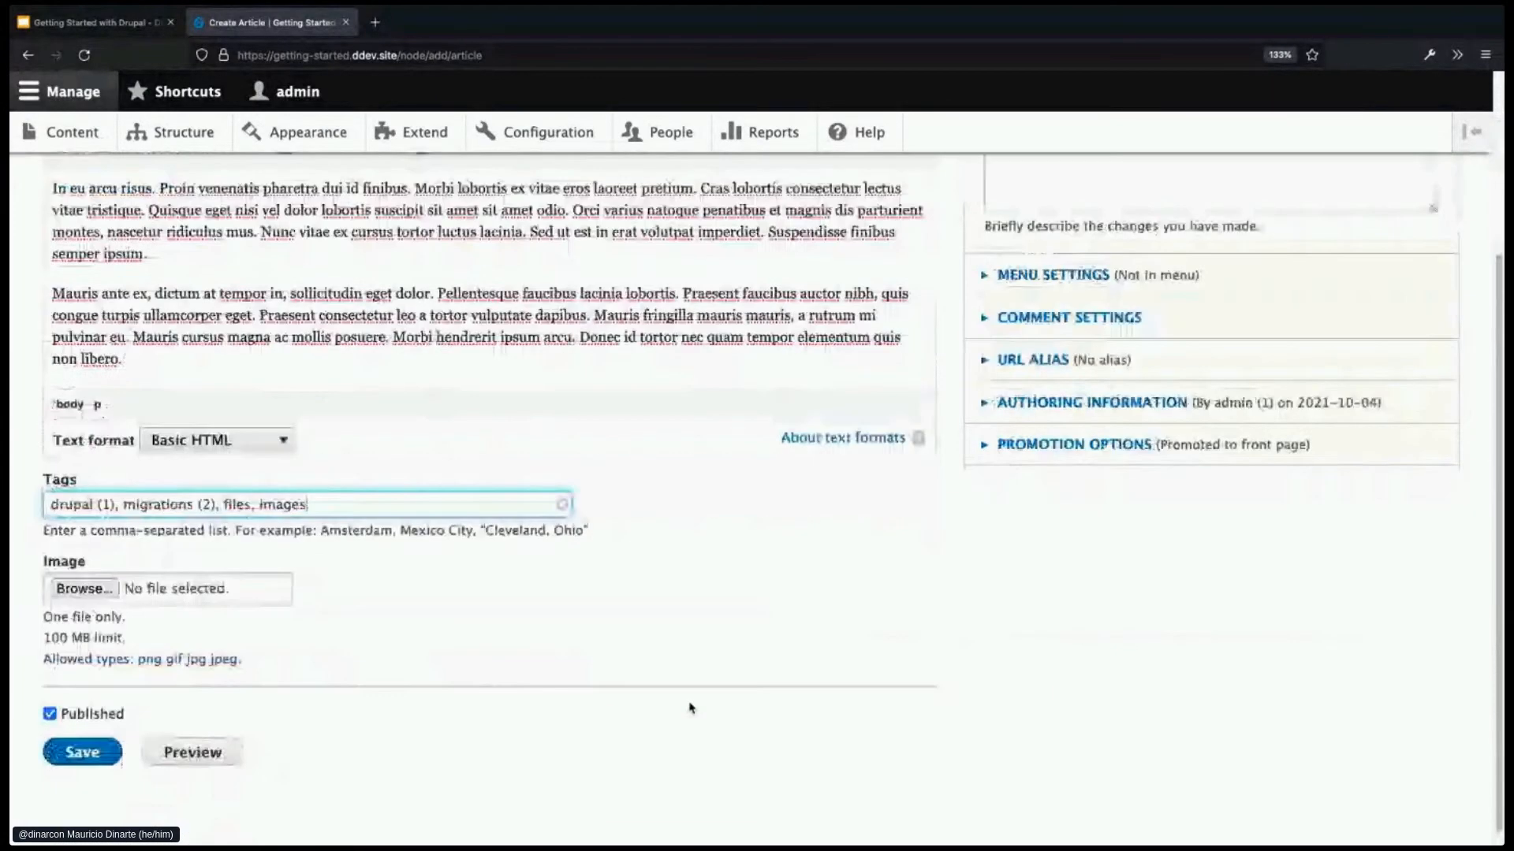
- Upload blue.png as the article image with alt text 'blue box' and save the article
click(99, 589)
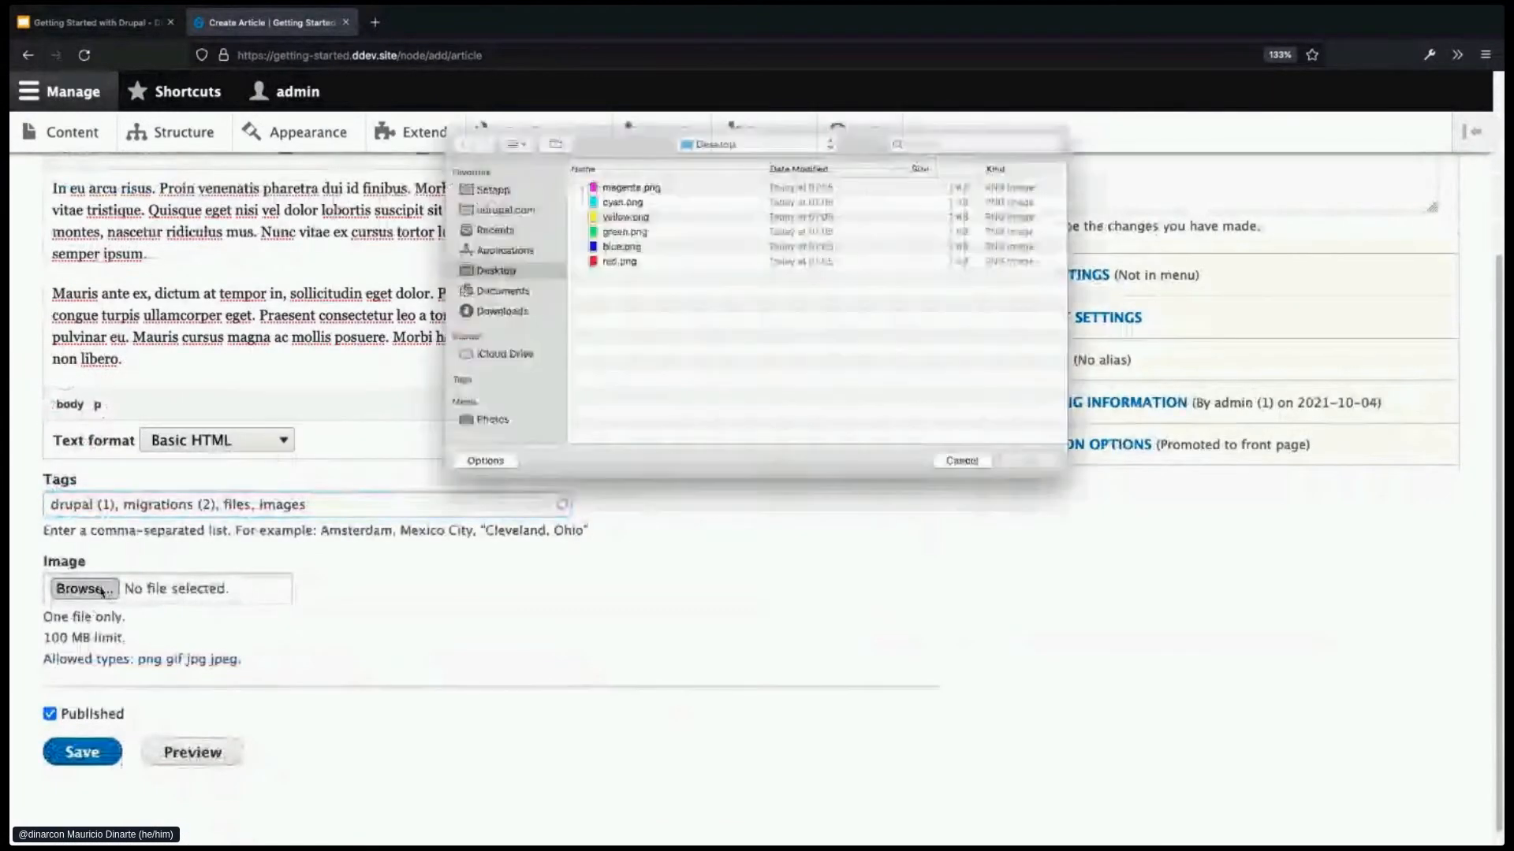
double_click(659, 247)
click(271, 730)
text(blue box)
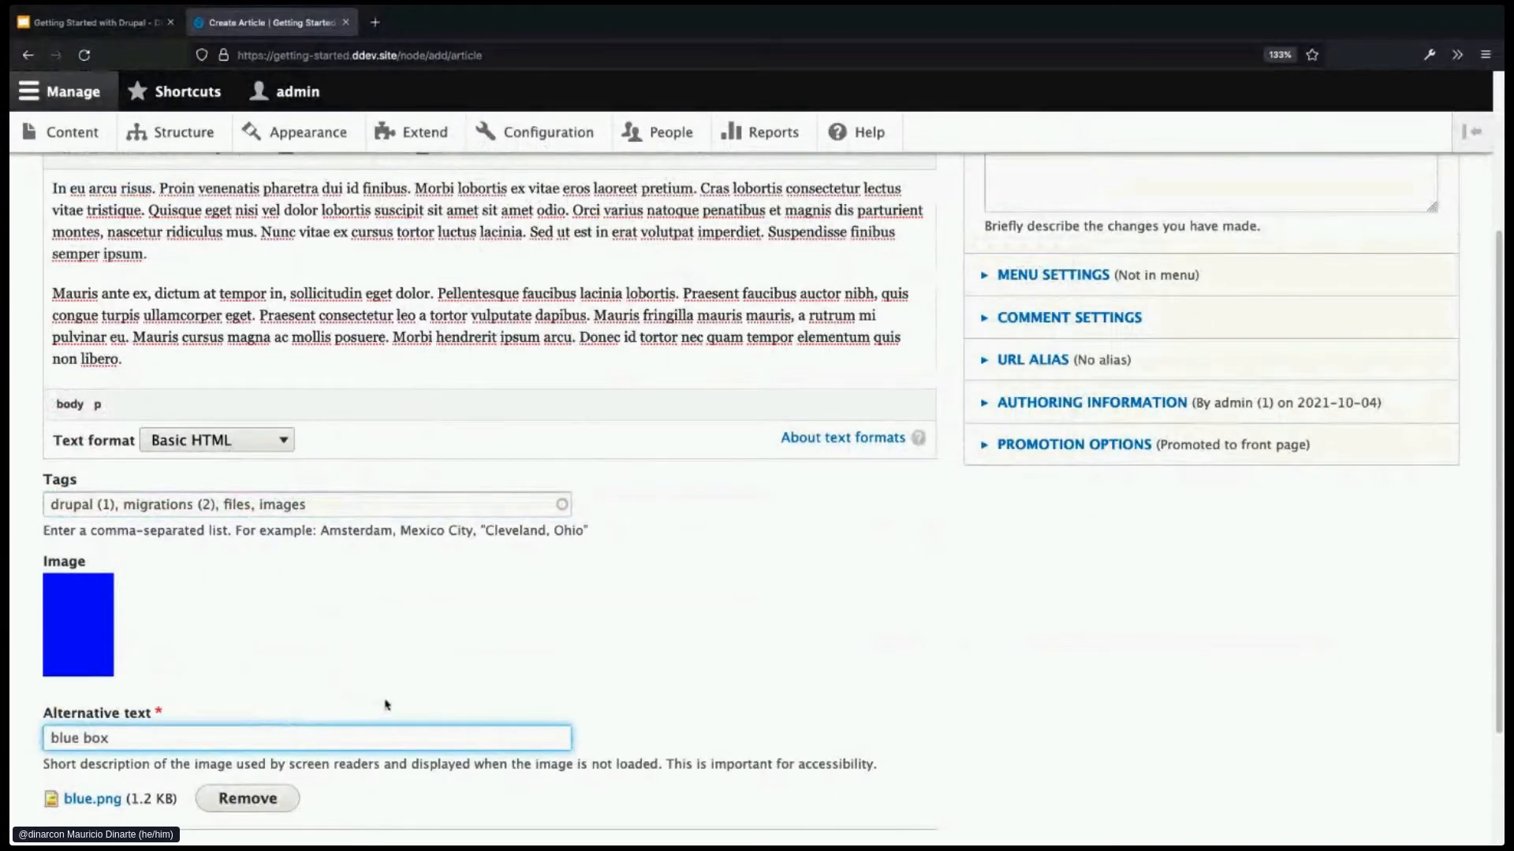
scroll(386, 704, down, 2)
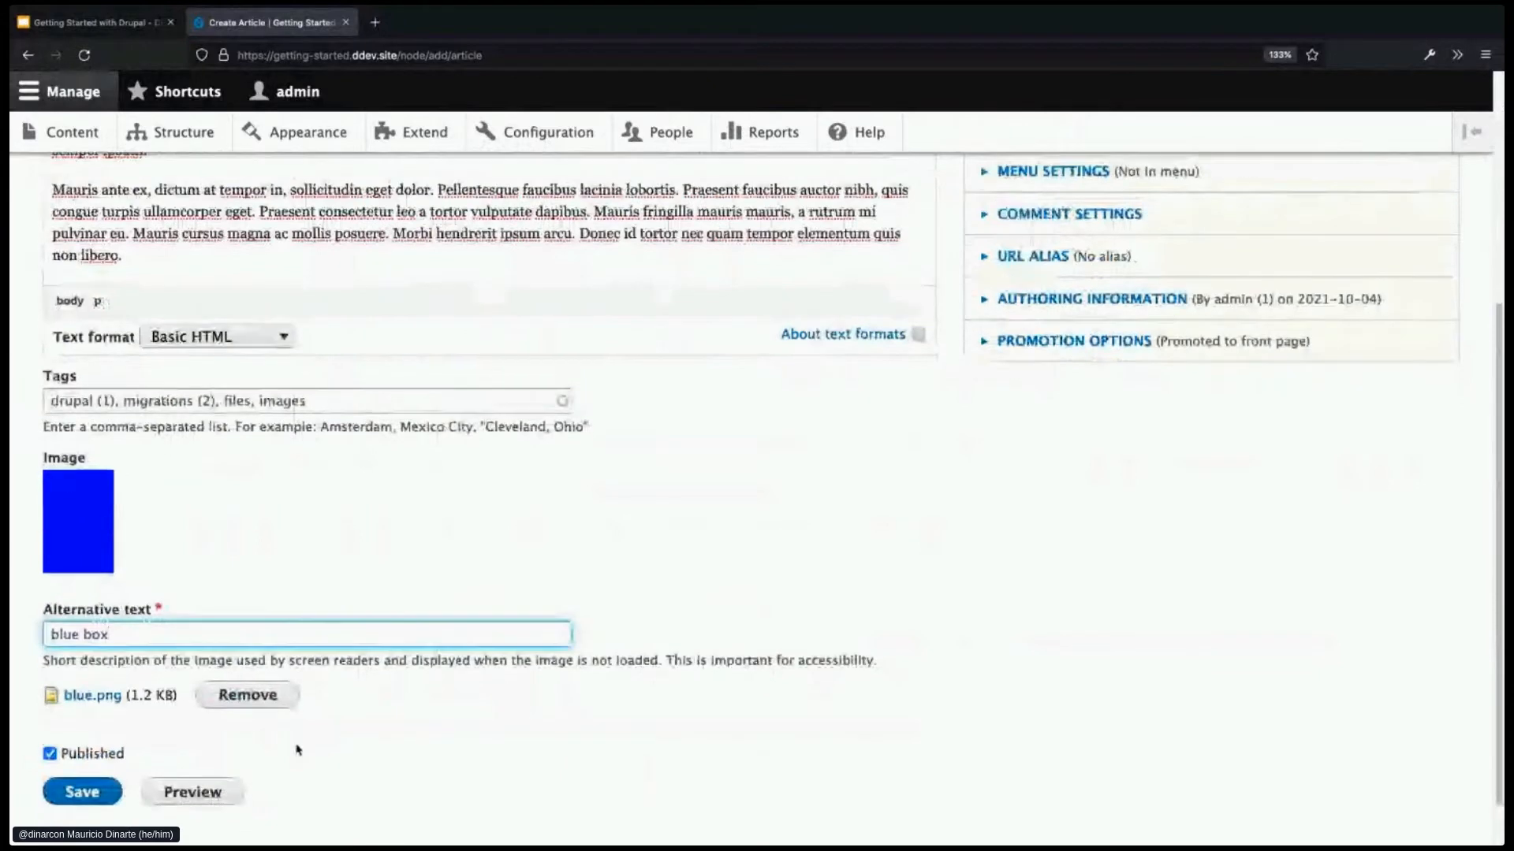
click(82, 792)
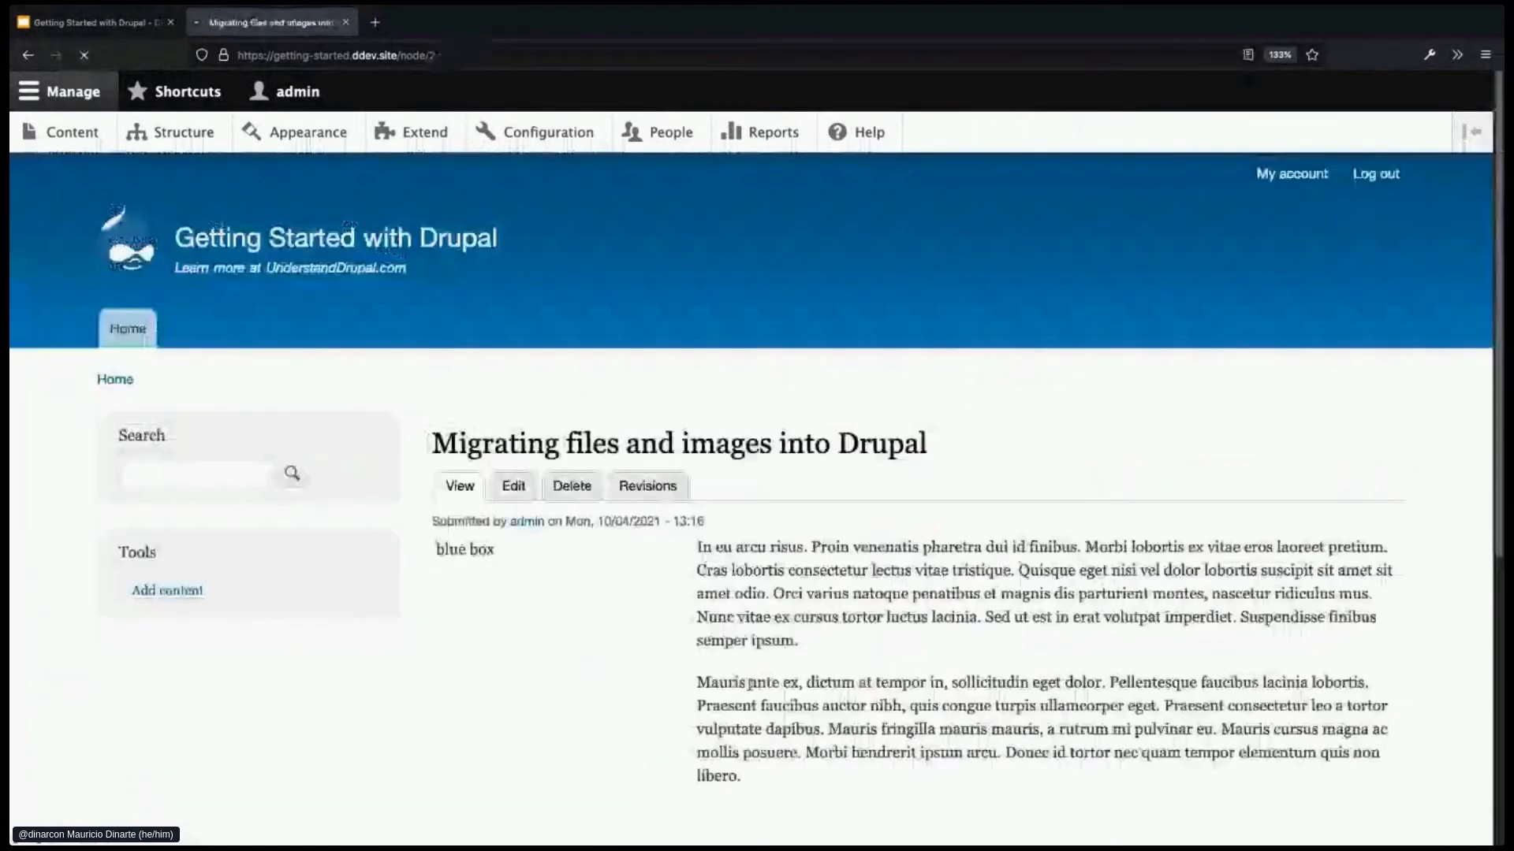
- Scroll through the saved article, highlighting its submission date and both body paragraphs
scroll(991, 628, down, 2)
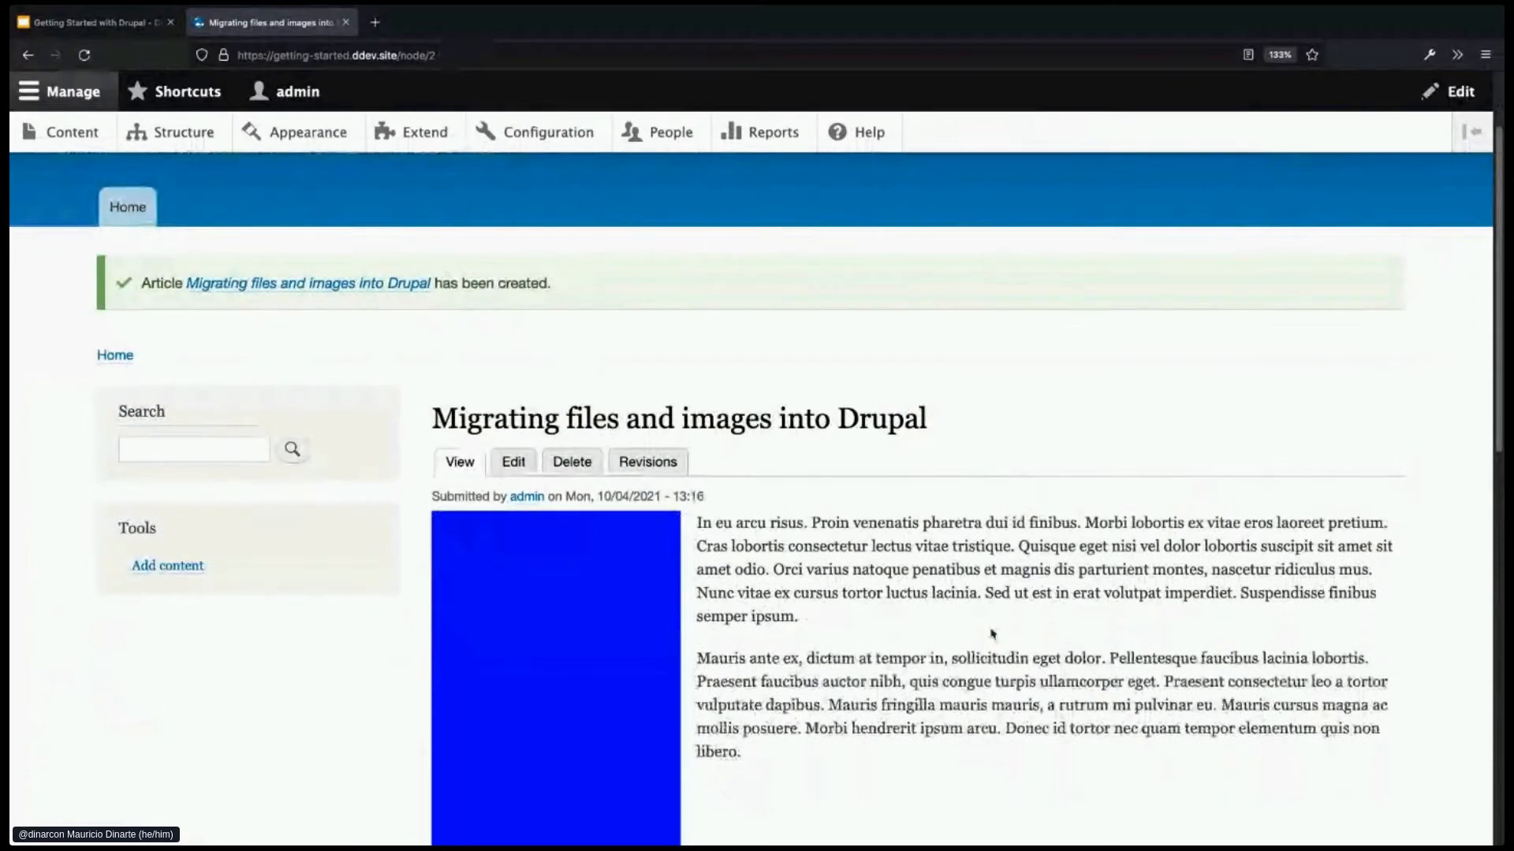
scroll(991, 627, down, 1)
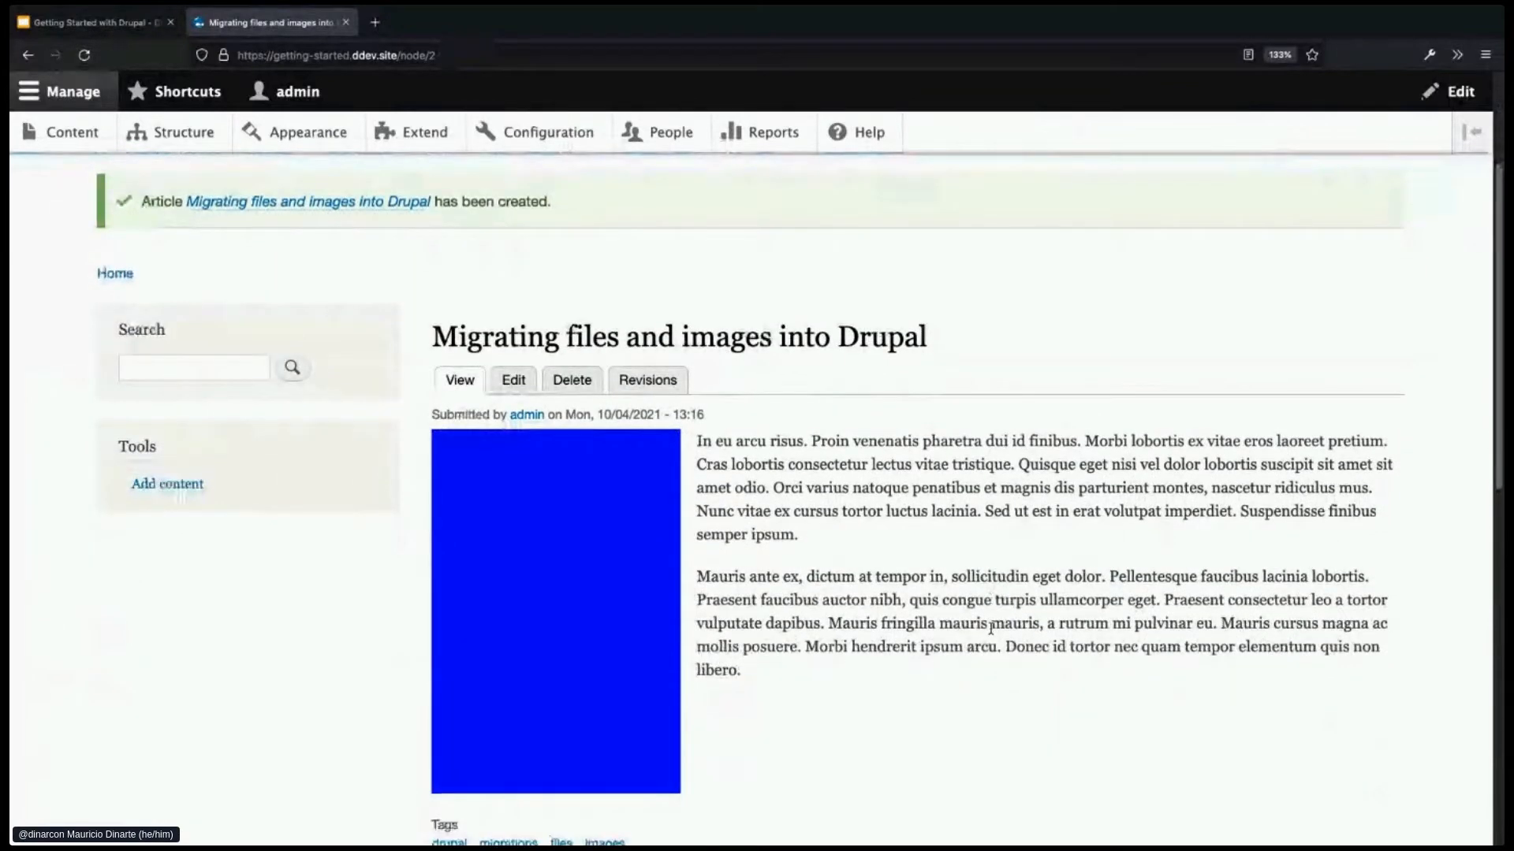
scroll(991, 629, down, 1)
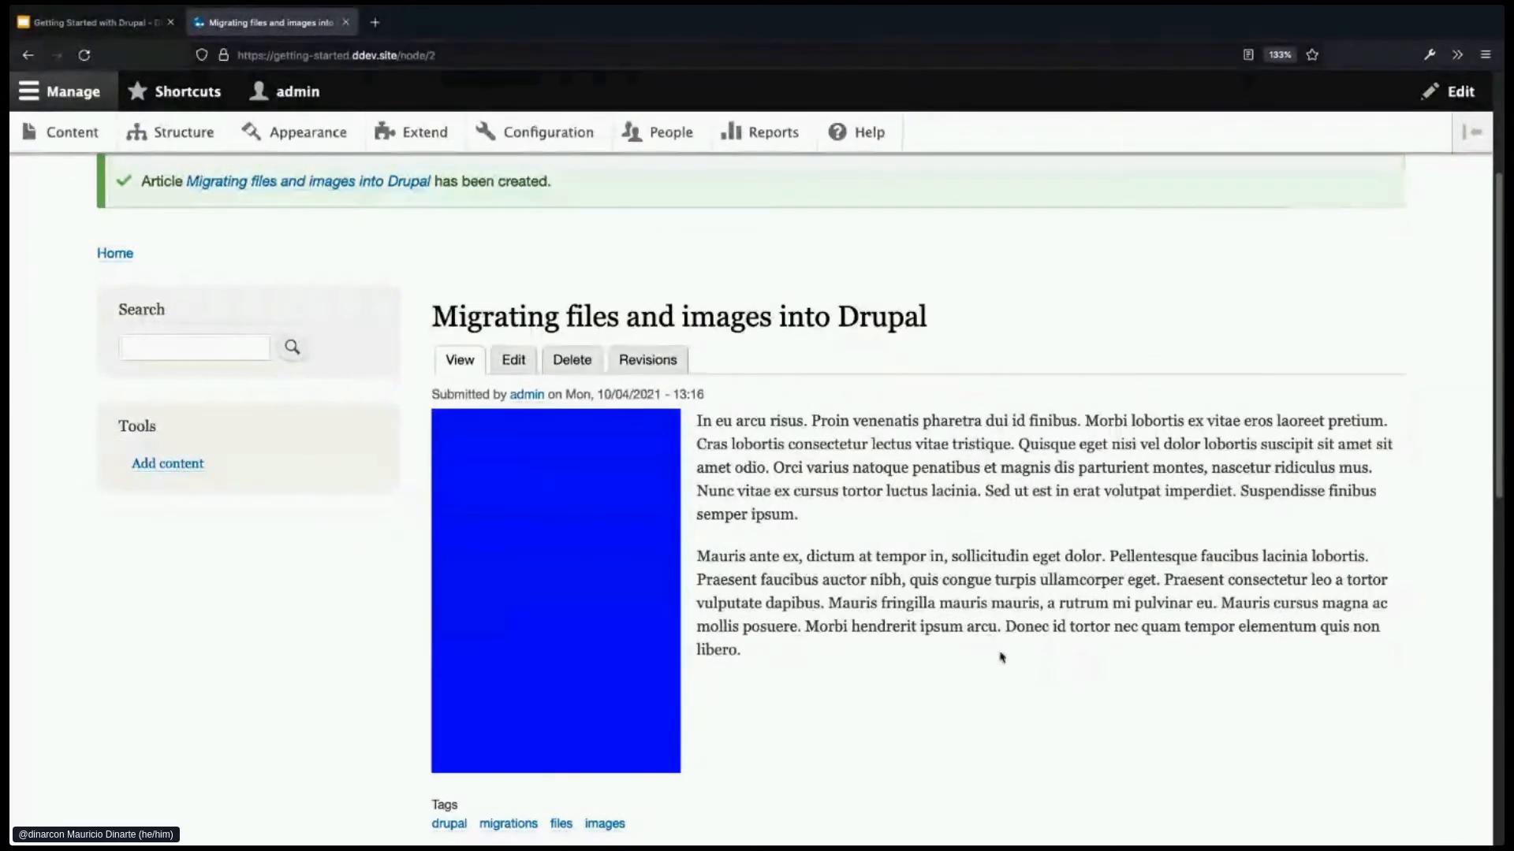
scroll(1001, 656, down, 1)
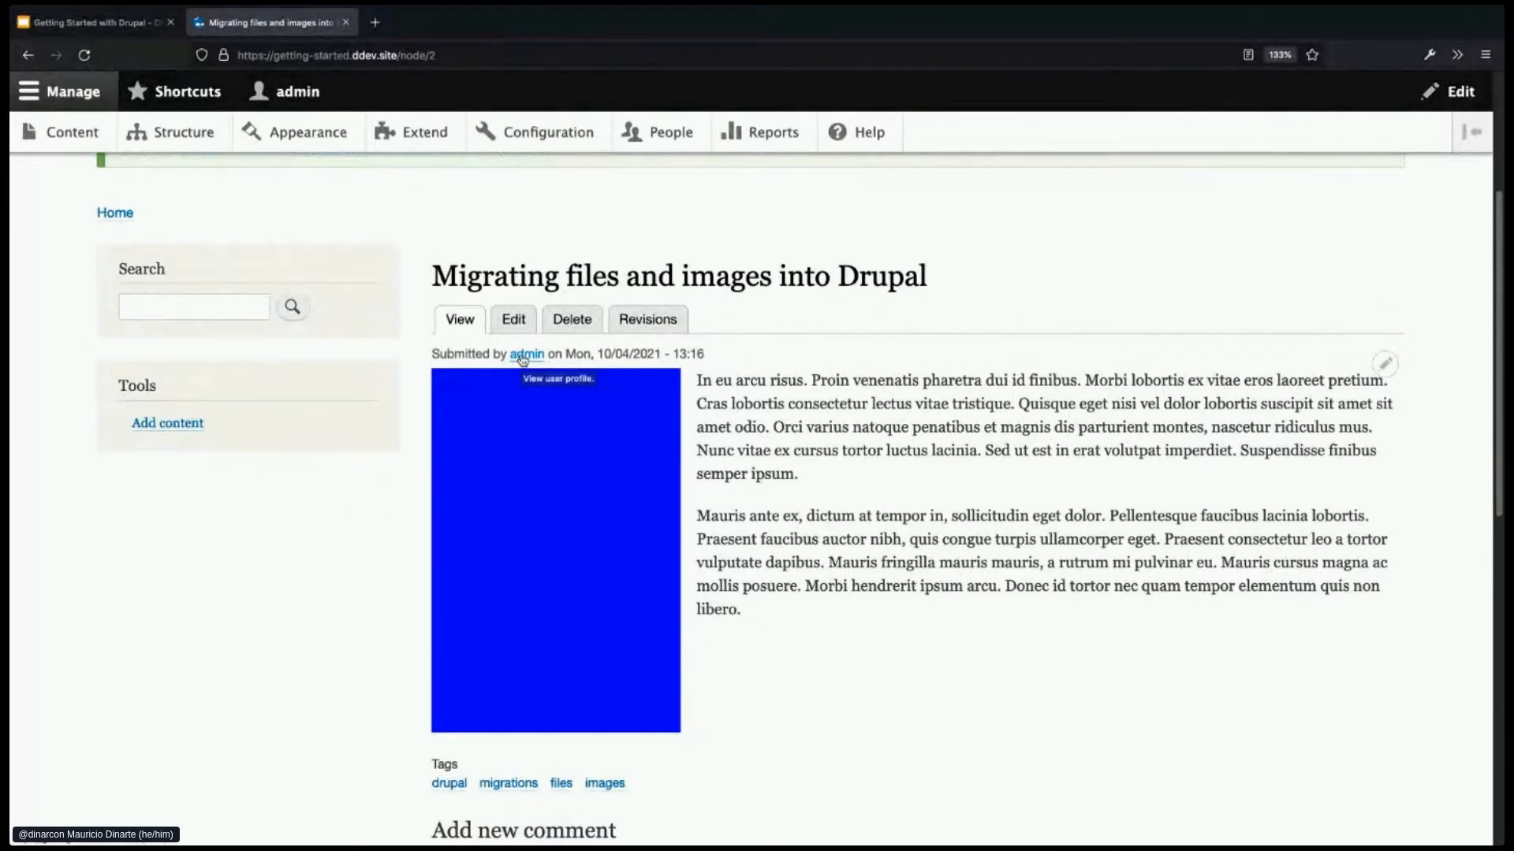
drag(591, 354, 725, 354)
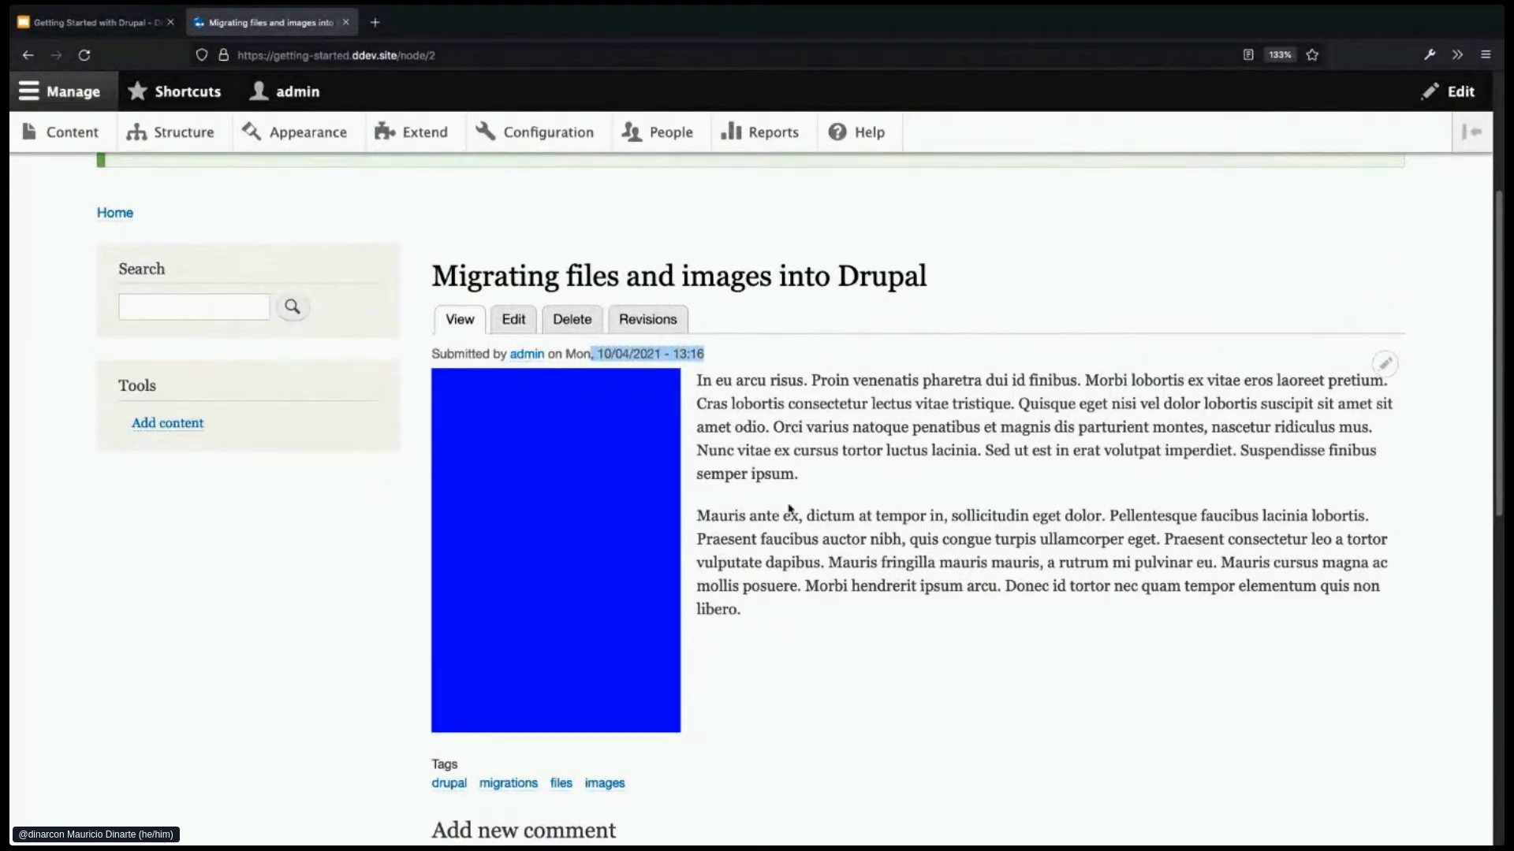
click(790, 510)
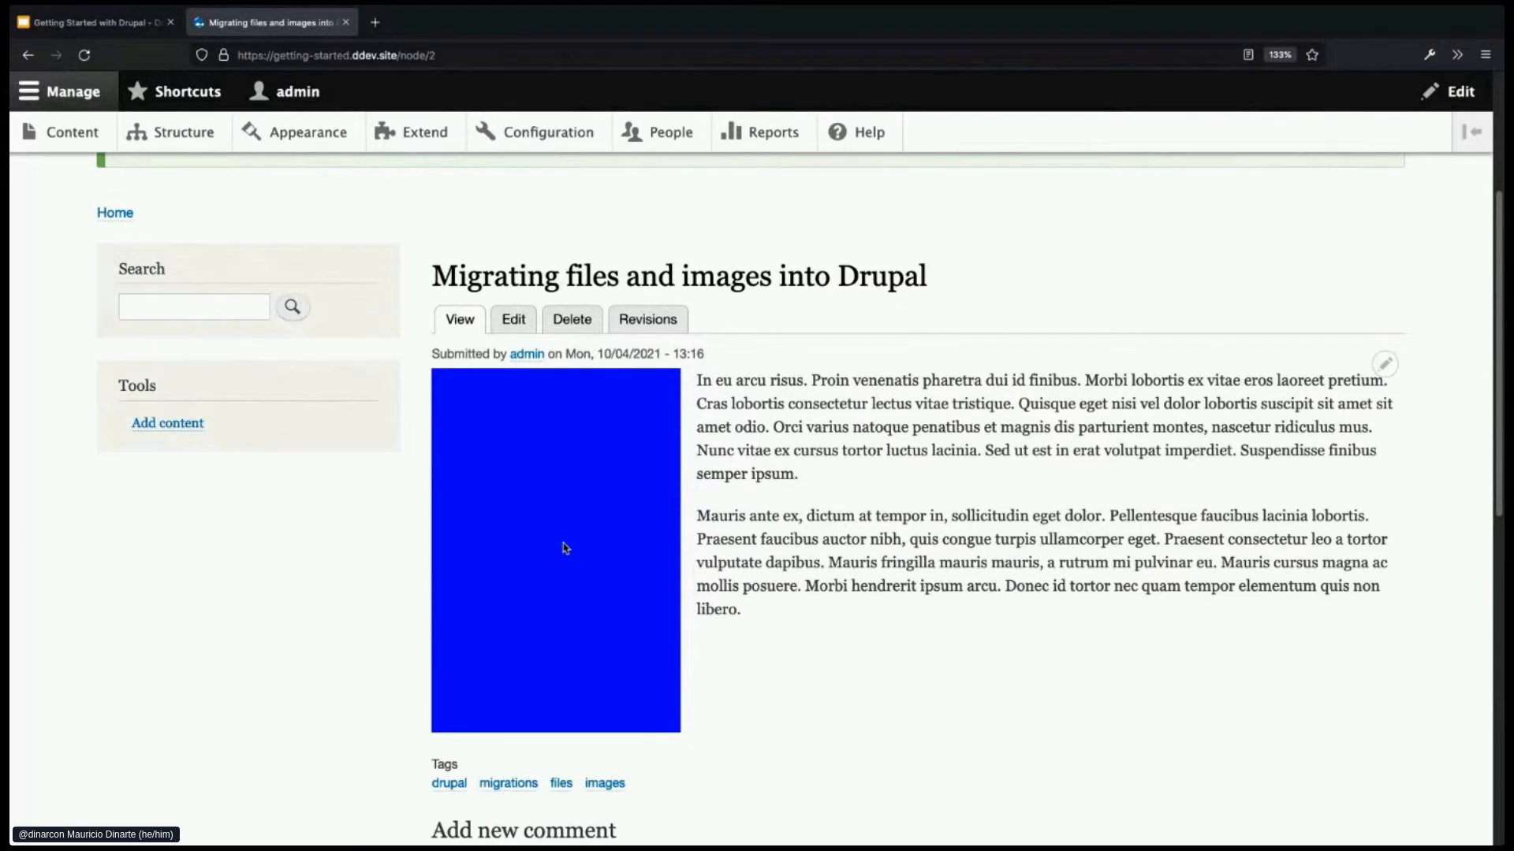
drag(747, 612, 694, 389)
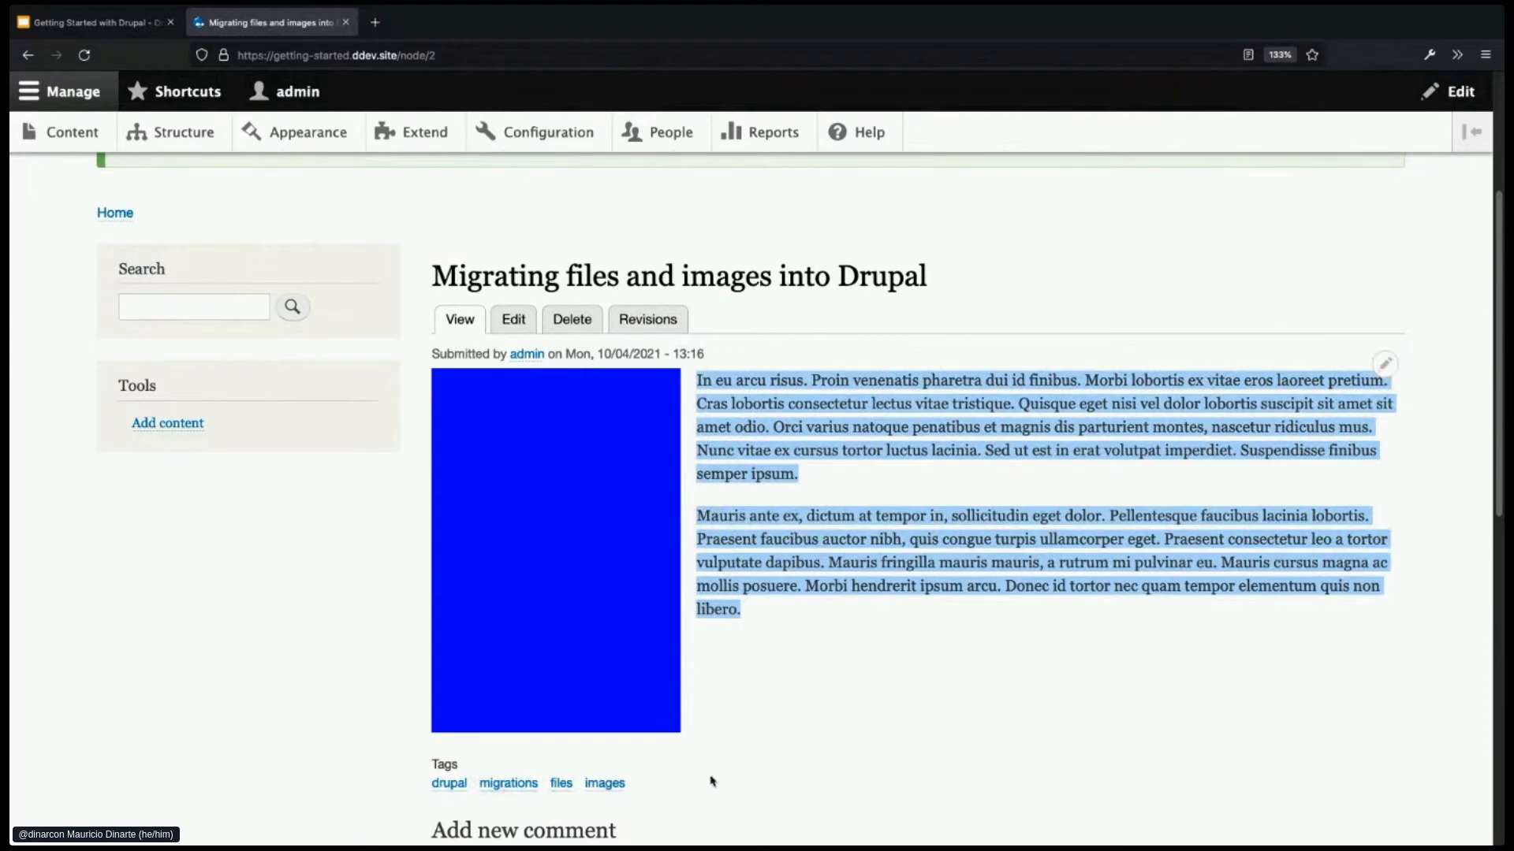
- Return to the site's front page using the site name in the header
scroll(845, 725, up, 3)
scroll(845, 725, up, 3)
click(476, 232)
scroll(915, 551, down, 1)
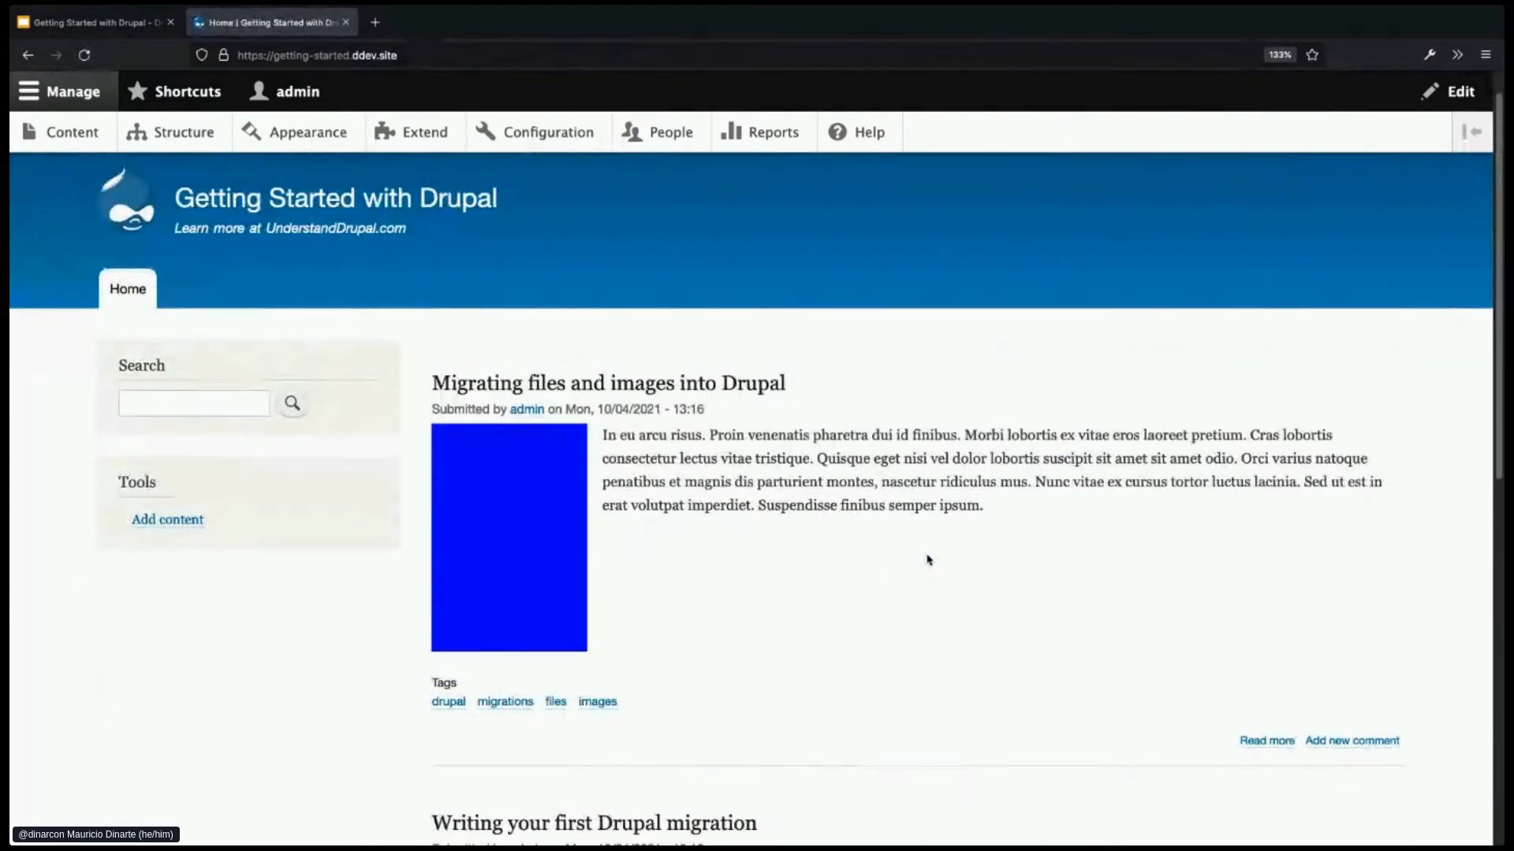
scroll(928, 559, down, 2)
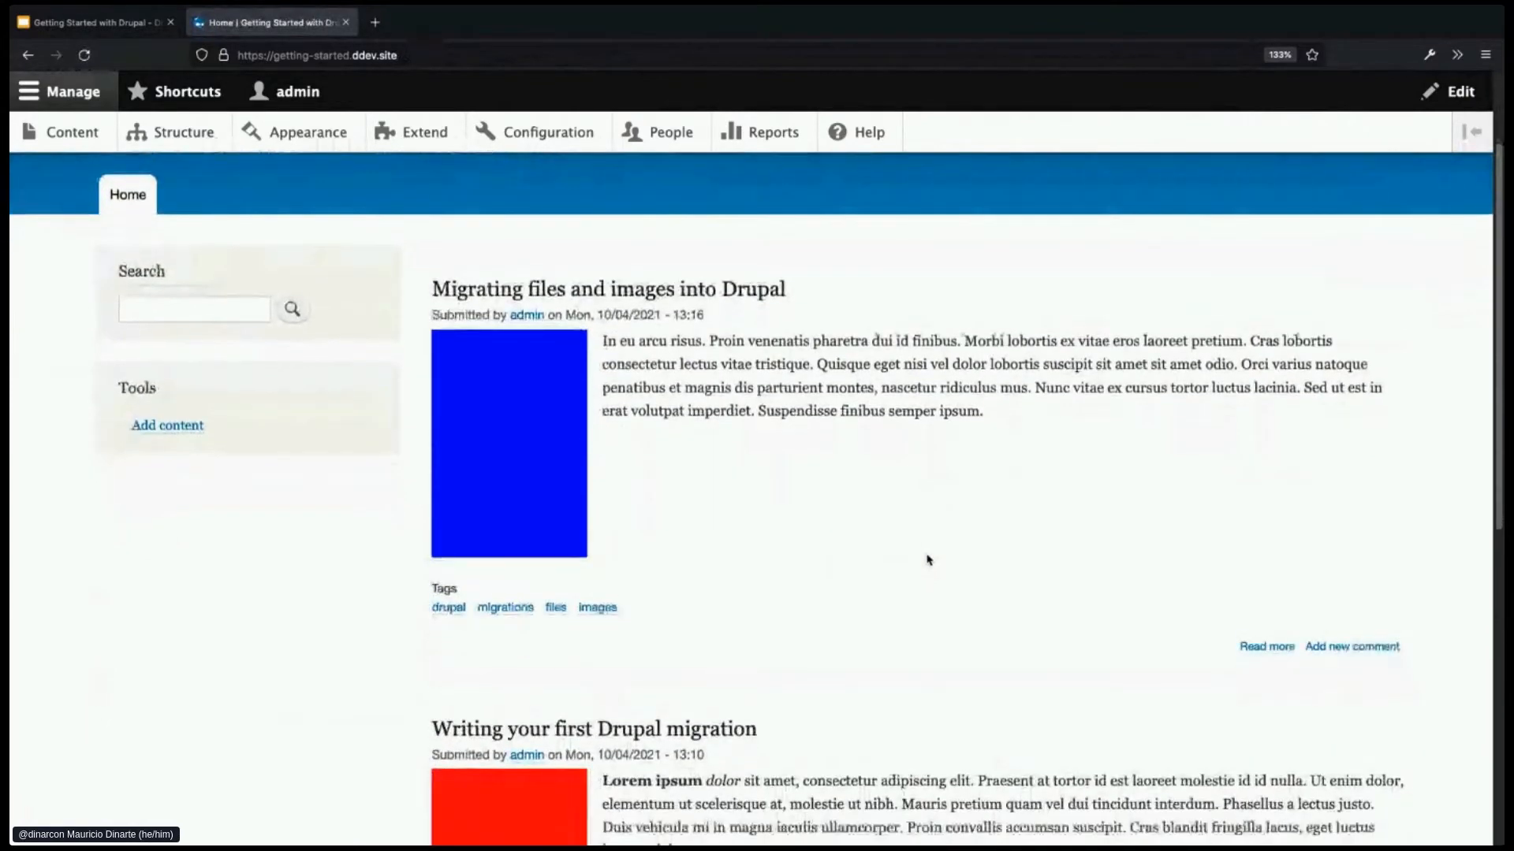
scroll(927, 559, down, 1)
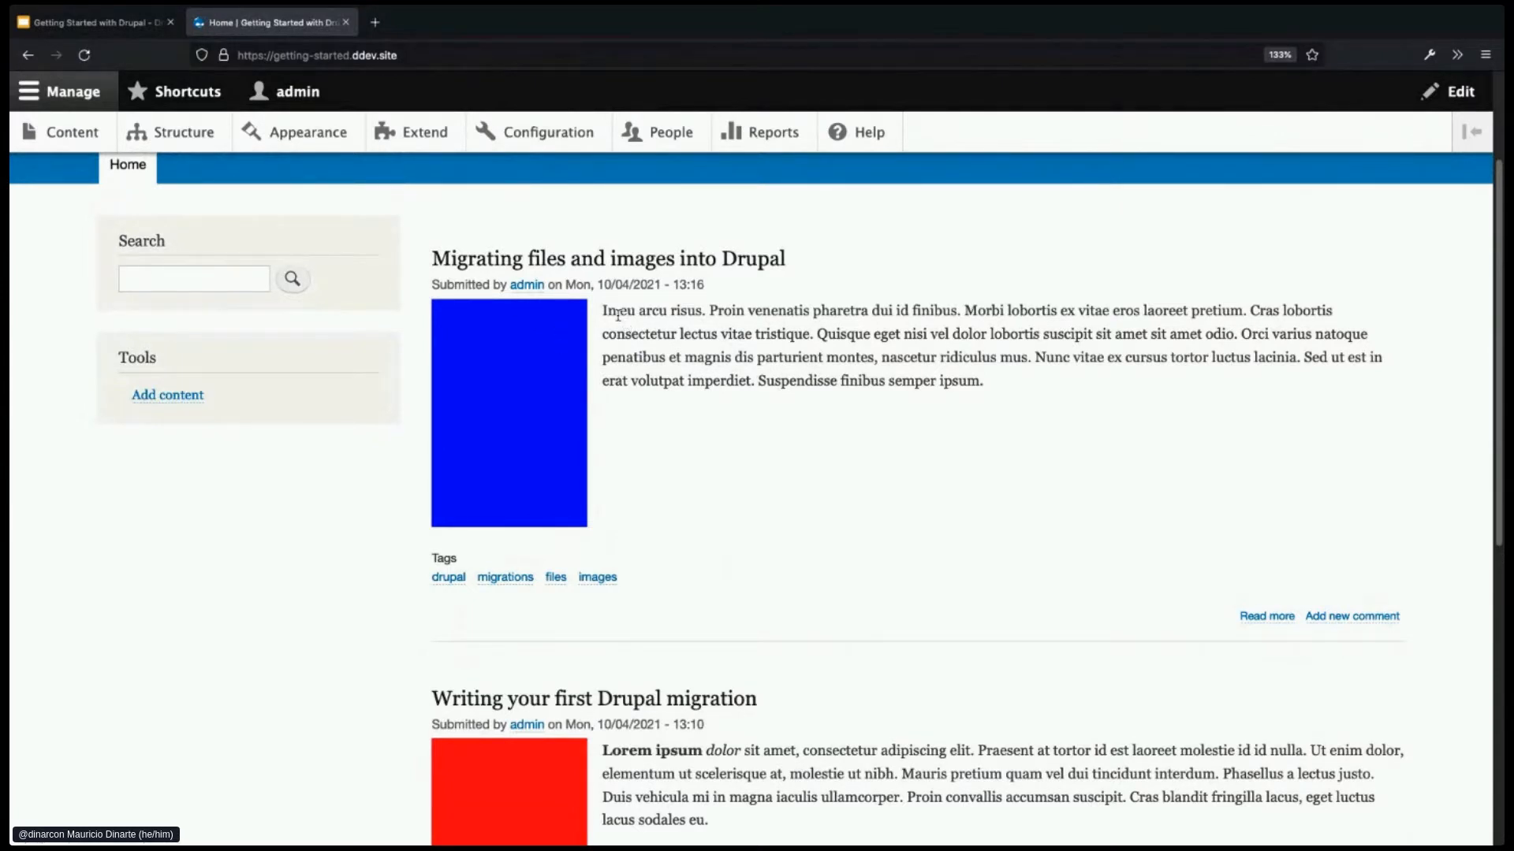
drag(604, 312, 999, 386)
click(1008, 390)
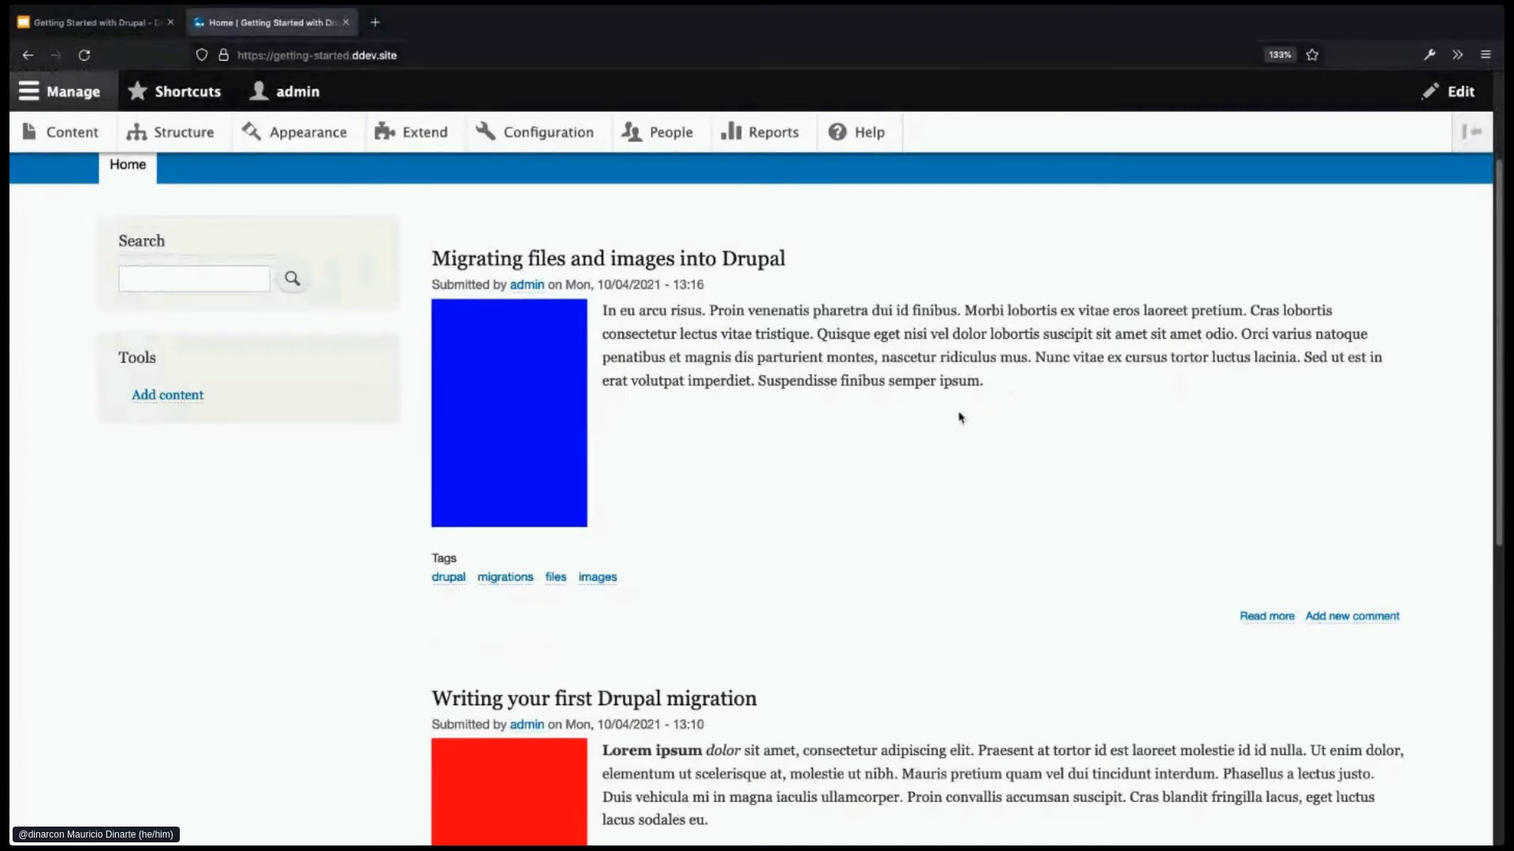
scroll(971, 442, up, 2)
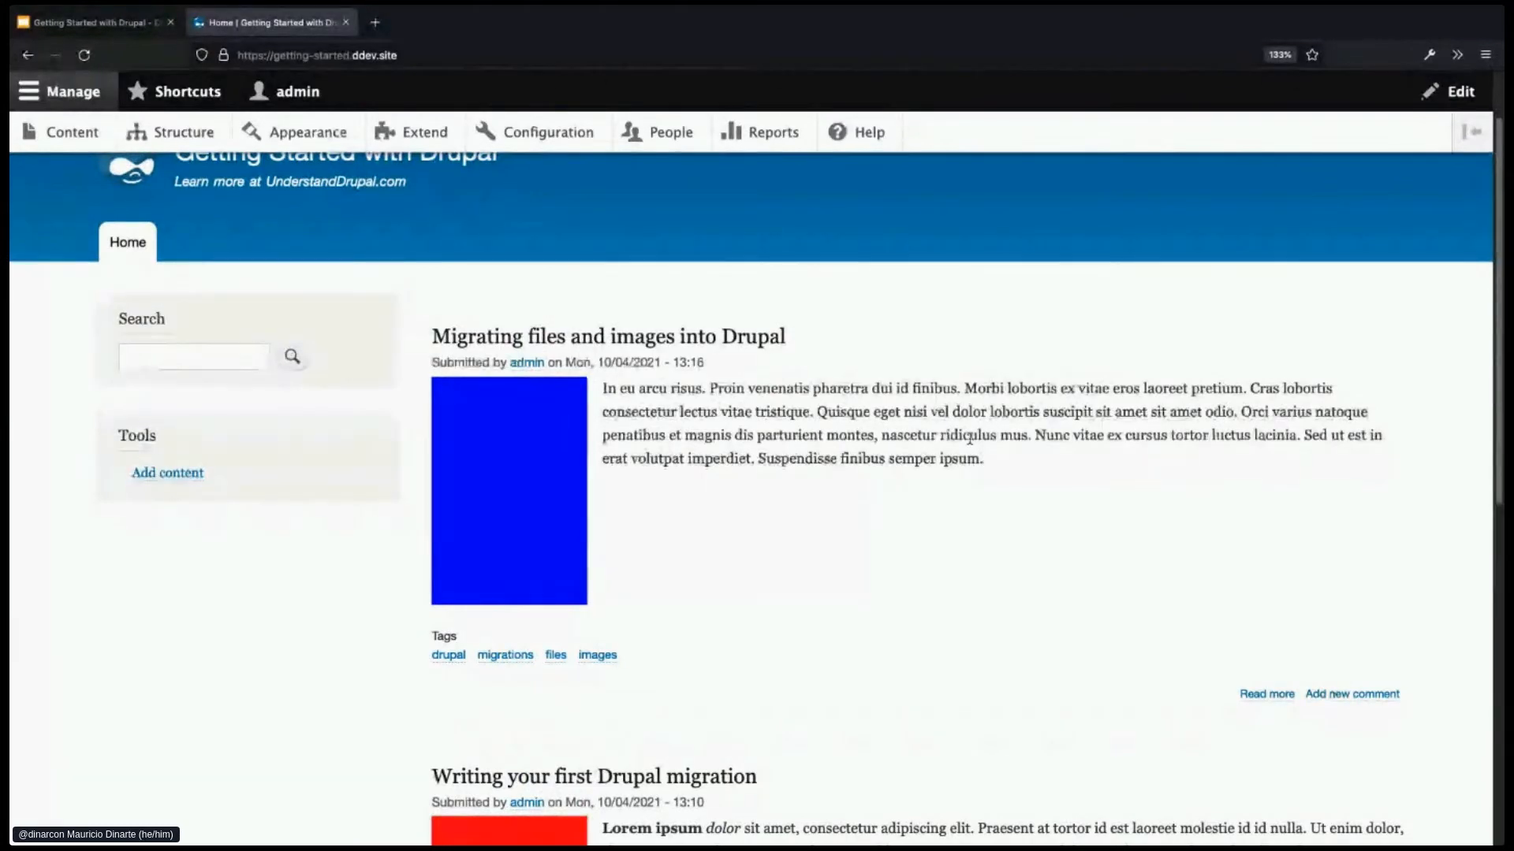
scroll(970, 438, up, 1)
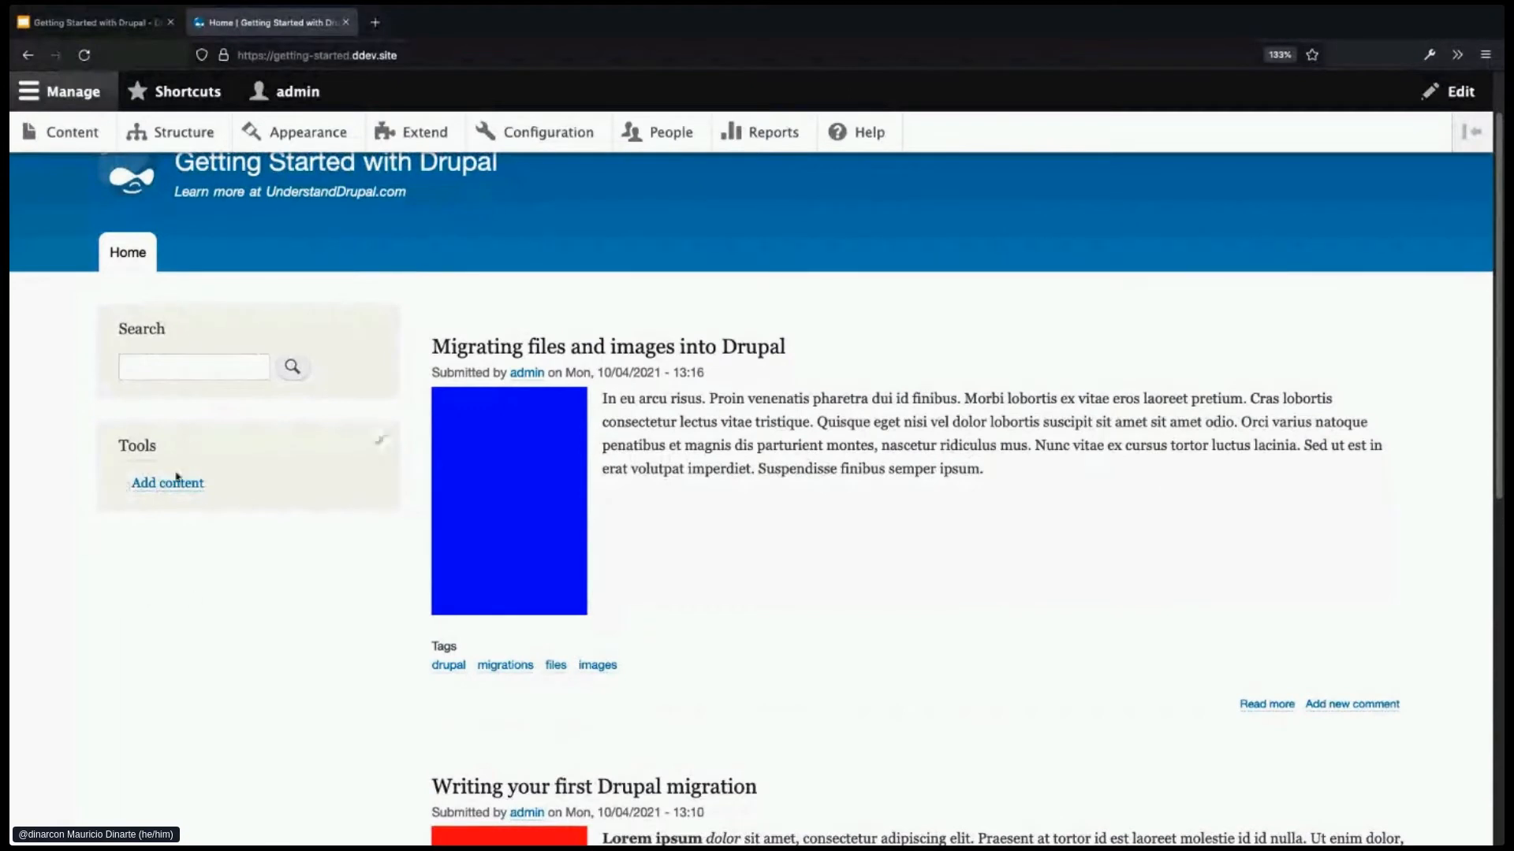
scroll(278, 565, up, 3)
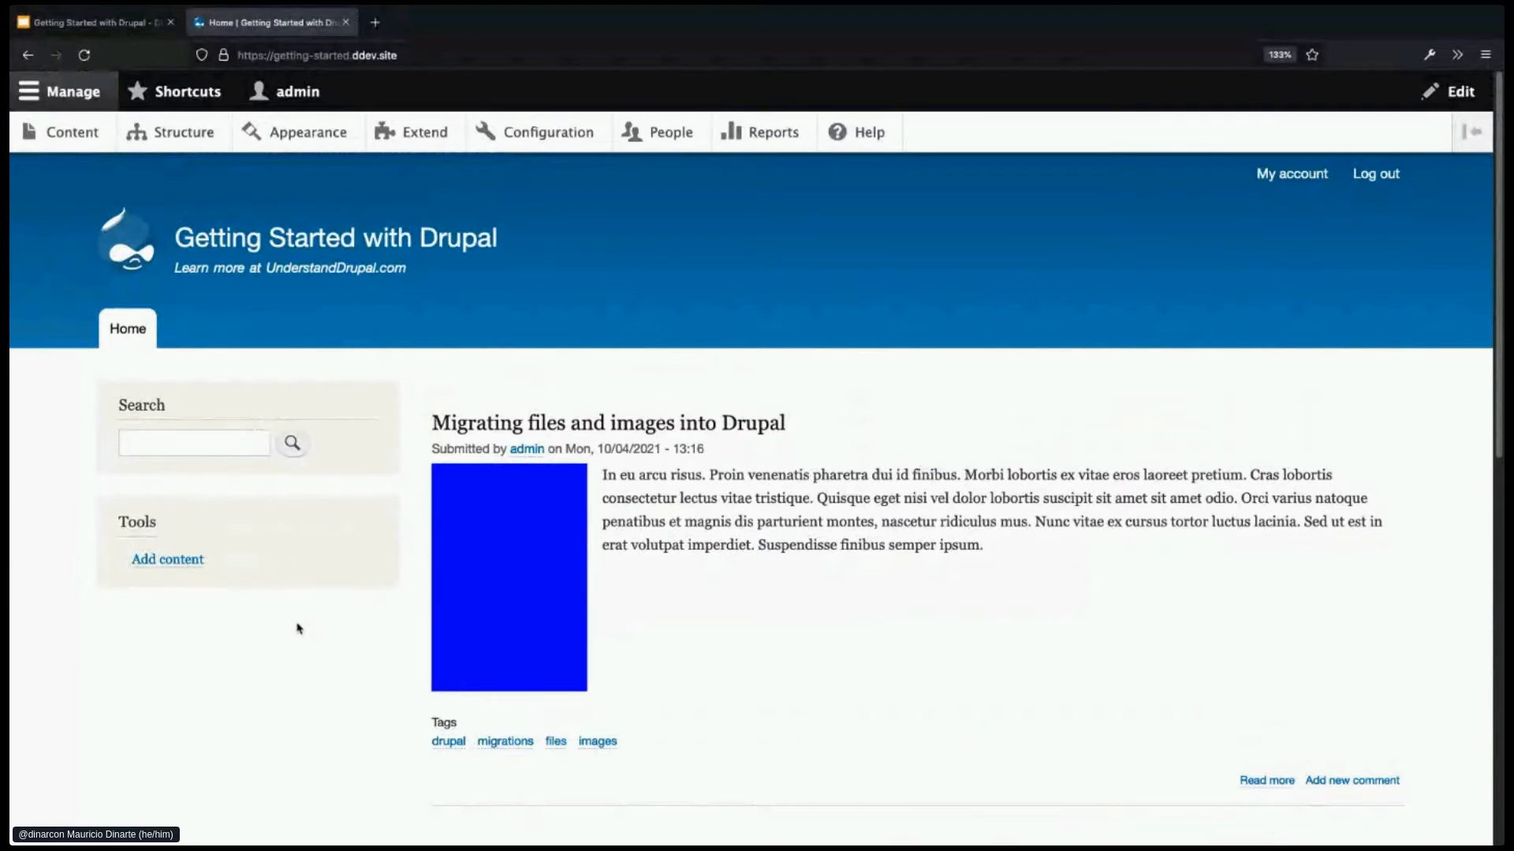
- Start a new Article titled 'Migrating CSV files into Drupal' with two pasted body paragraphs
click(80, 134)
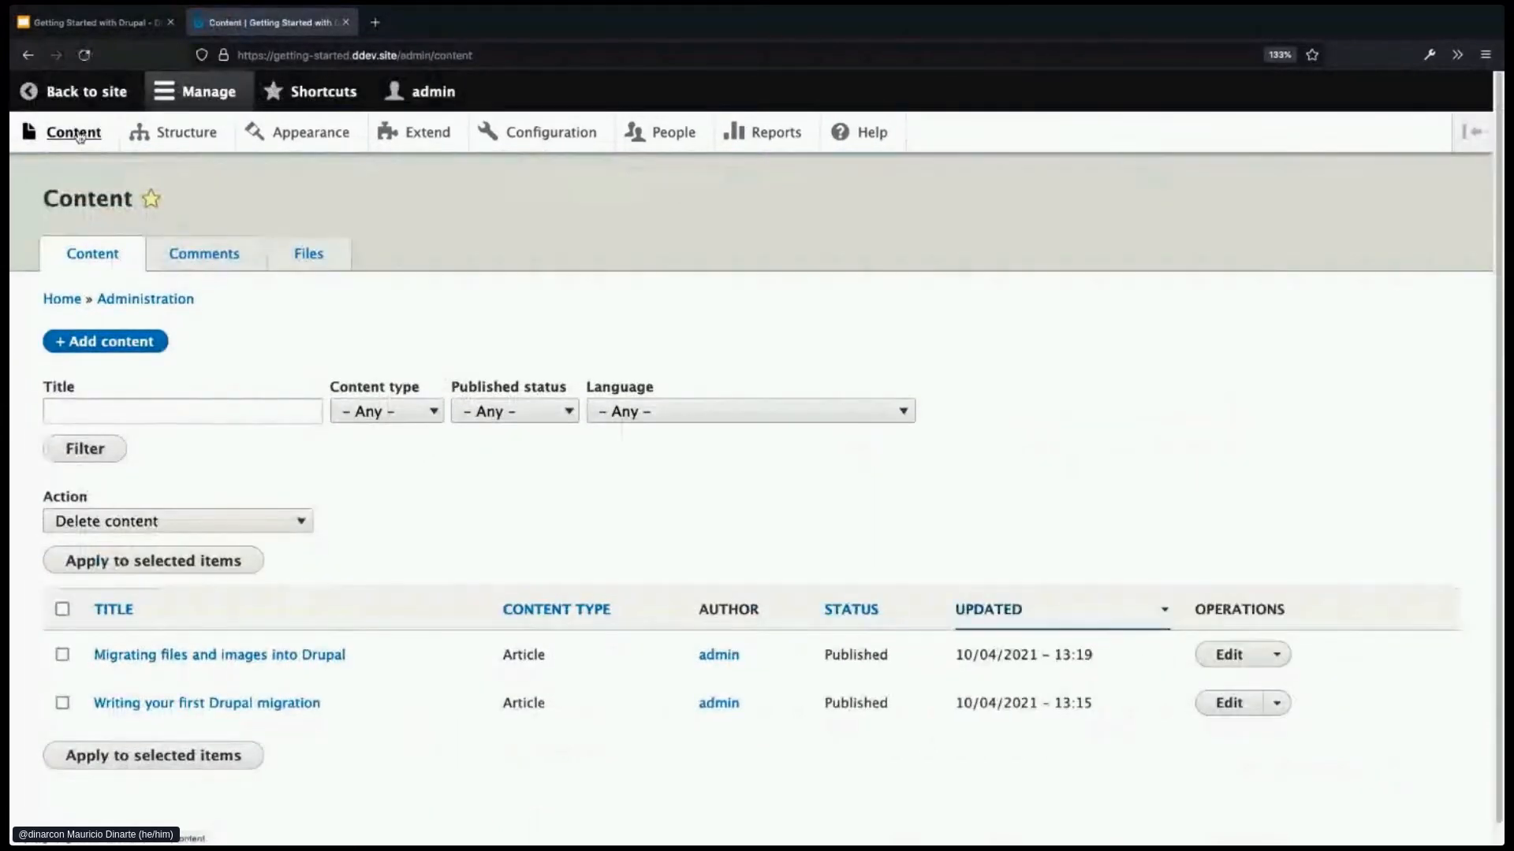
click(119, 347)
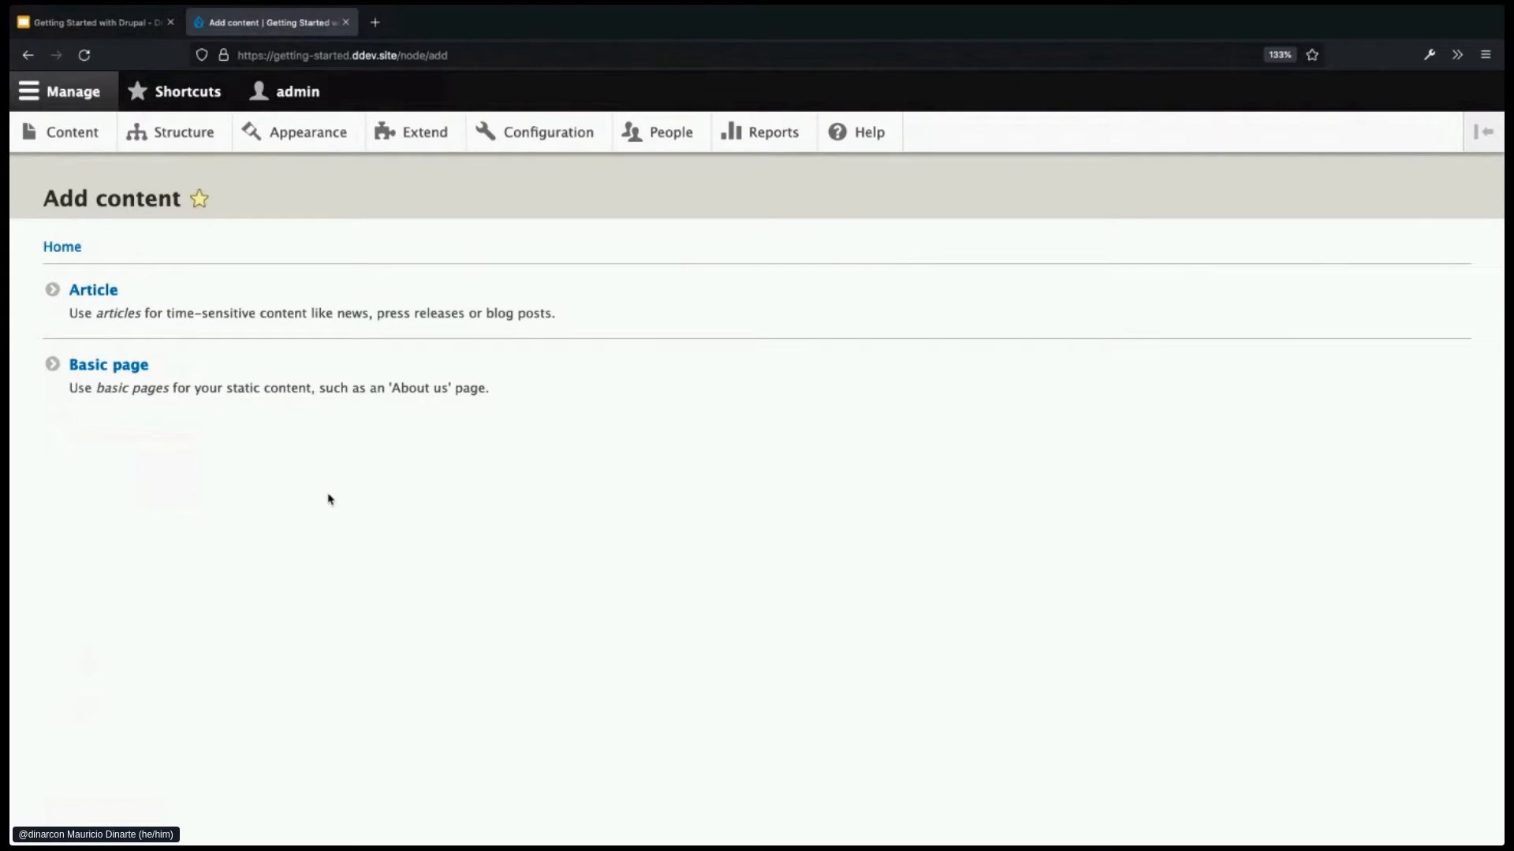
click(130, 303)
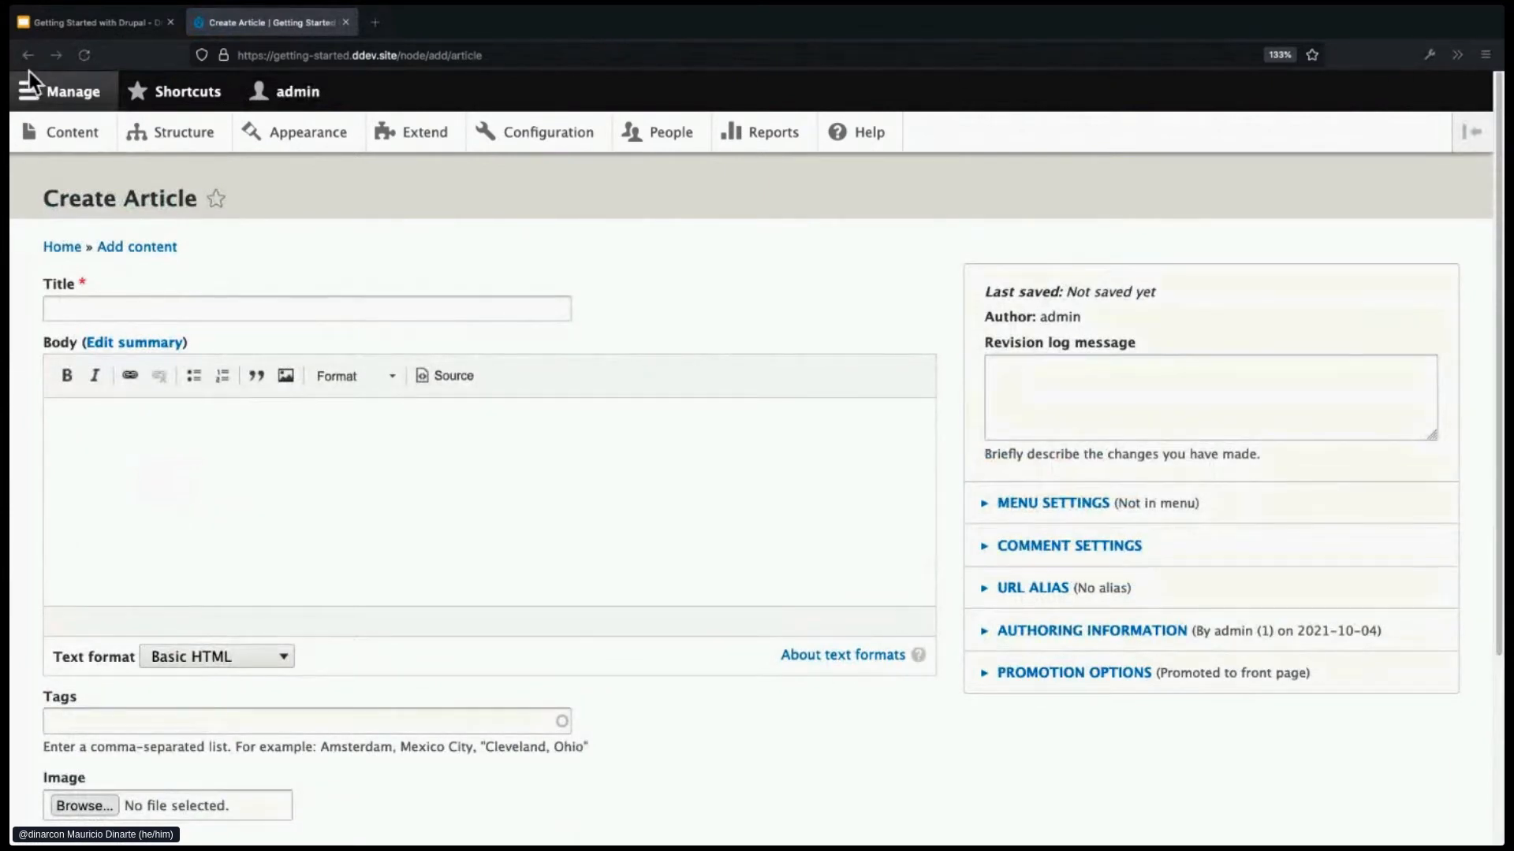
click(222, 308)
text(Migrating CSV files into Drupal)
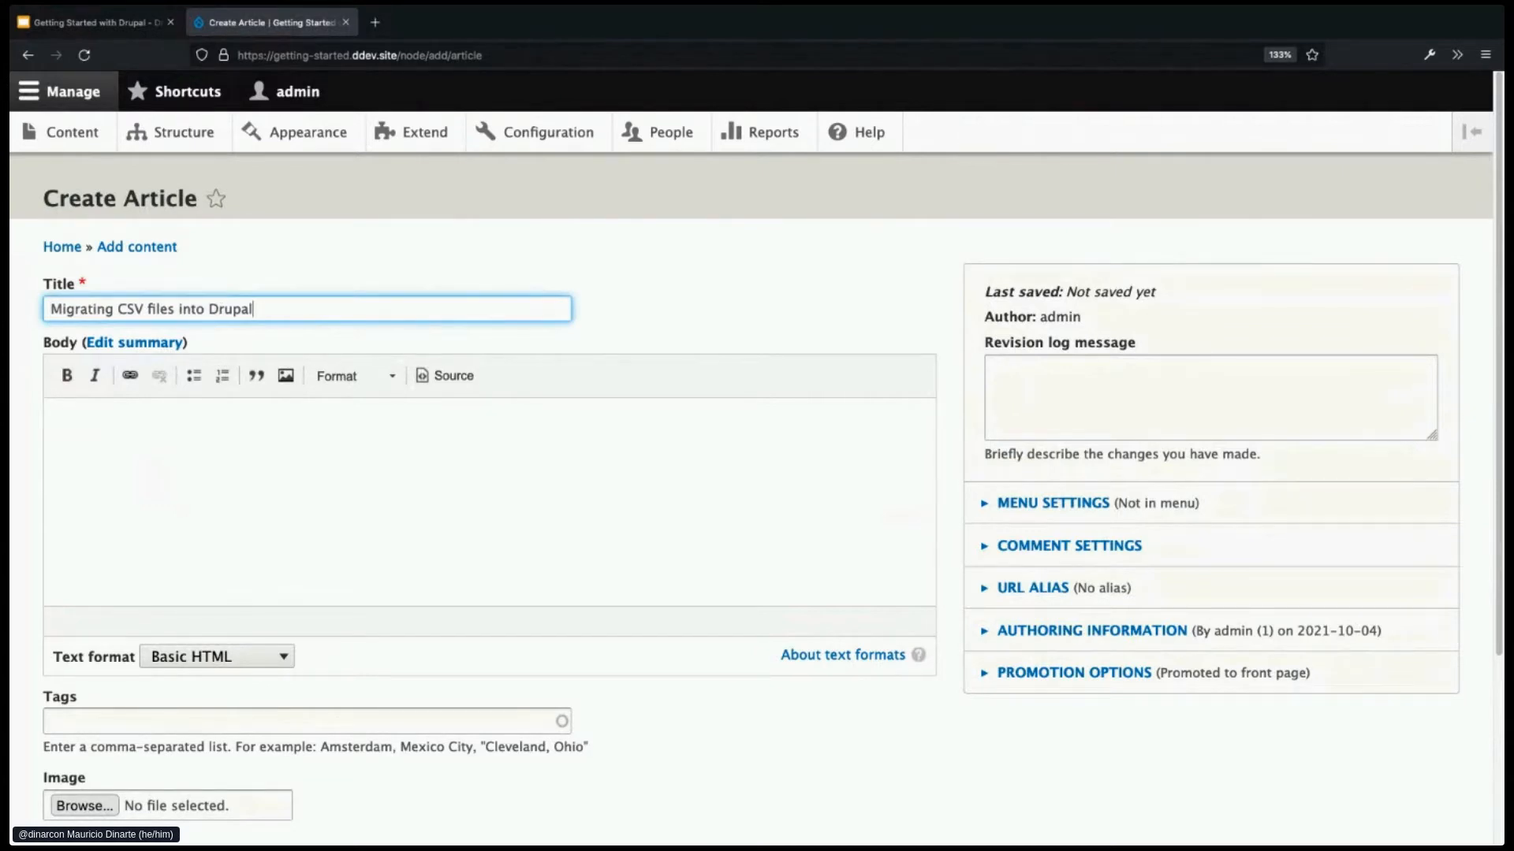
key(super+Tab)
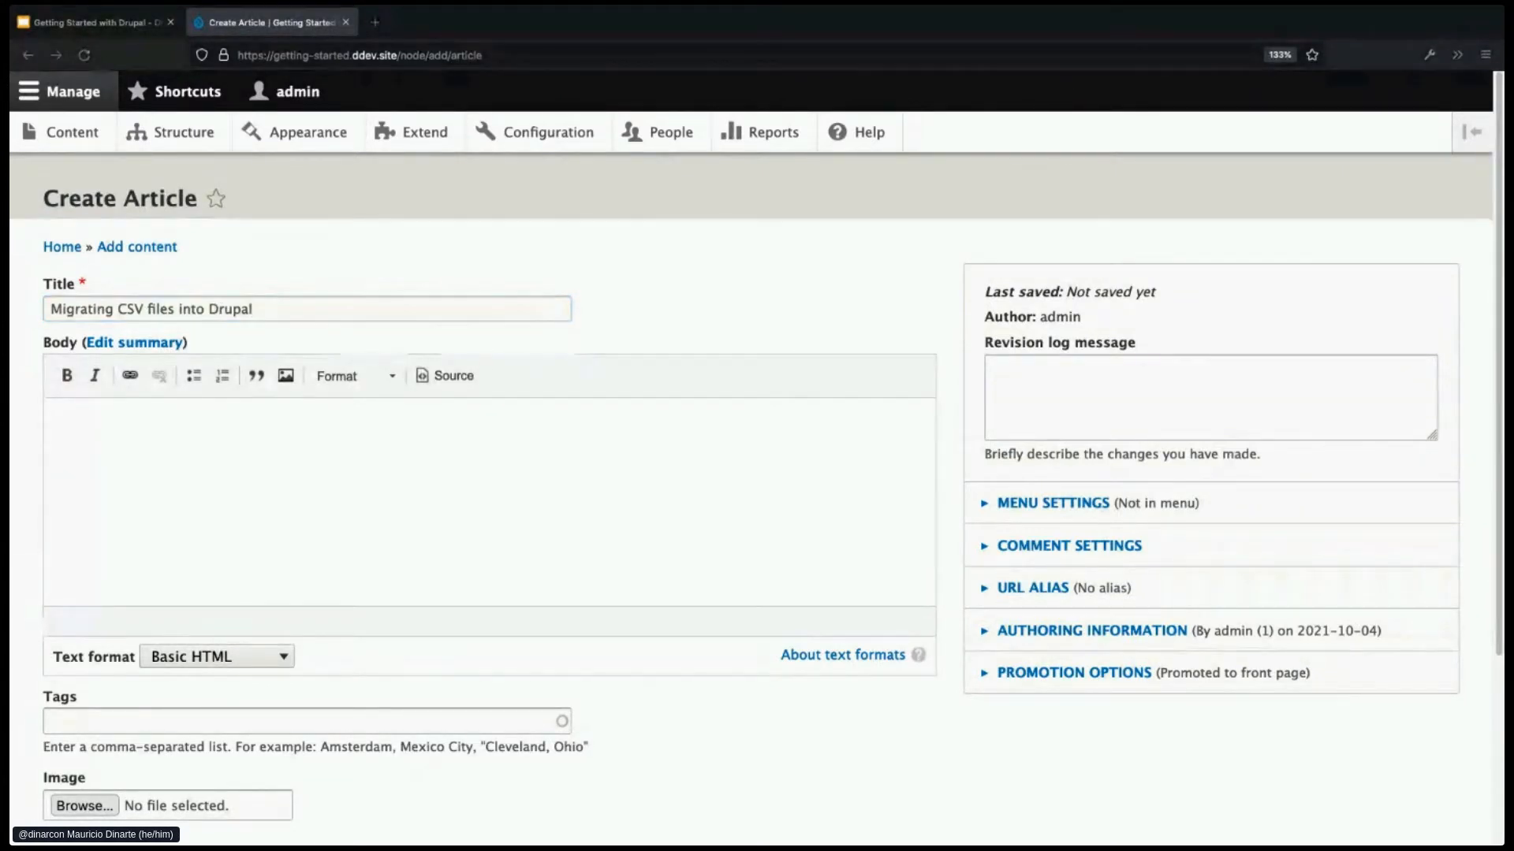
click(324, 430)
text(Quisque sit amet interdum magna. Etiam eu mi rutrum, molestie lacus in, facilisis turpis. Curabitur sed risus eu purus tristique tincidunt. Sed bibendum metus sem, non lobortis ante fermentum nec. Aliquam ut lacinia nisl, at laoreet sem. Fusce eu lacus sed mi ultricies fermentum a vel nibh. Aenean euismod leo et mi cursus convallis. Pellentesque facilisis augue odio, a egestas felis aliquam nec. Vestibulum tempus purus sit amet dolor convallis, nec tempor justo hendrerit.  Lorem ipsum dolor sit amet, consectetur adipiscing elit. Duis feugiat in magna quis pretium. Pellentesque accumsan urna ut dui ultricies, et malesuada massa venenatis. Proin mi sapien, vehicula in lorem ac, tempus luctus ligula. Sed varius volutpat ligula. Cras sit amet lacus pretium erat tempus accumsan a at ex. Sed commodo, nulla non pellentesque molestie, erat nulla cursus felis, non ultrices magna risus a enim. Nunc viverra tincidunt ipsum quis imperdiet. Proin pretium malesuada mollis.)
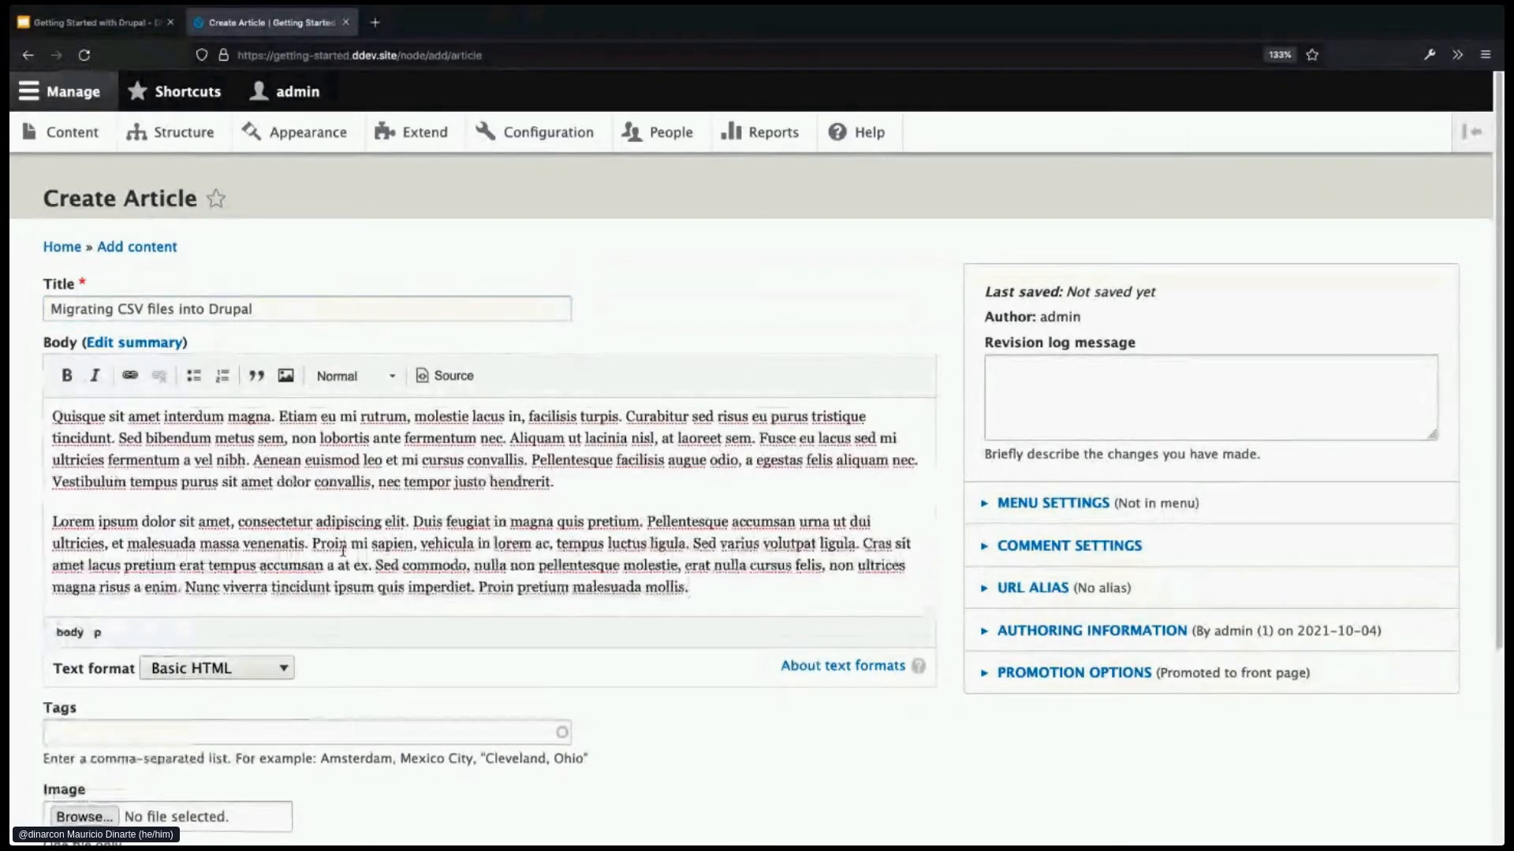
scroll(343, 550, down, 1)
- Tag it drupal, migrations and CSV files, then save the article
click(182, 687)
text(dr)
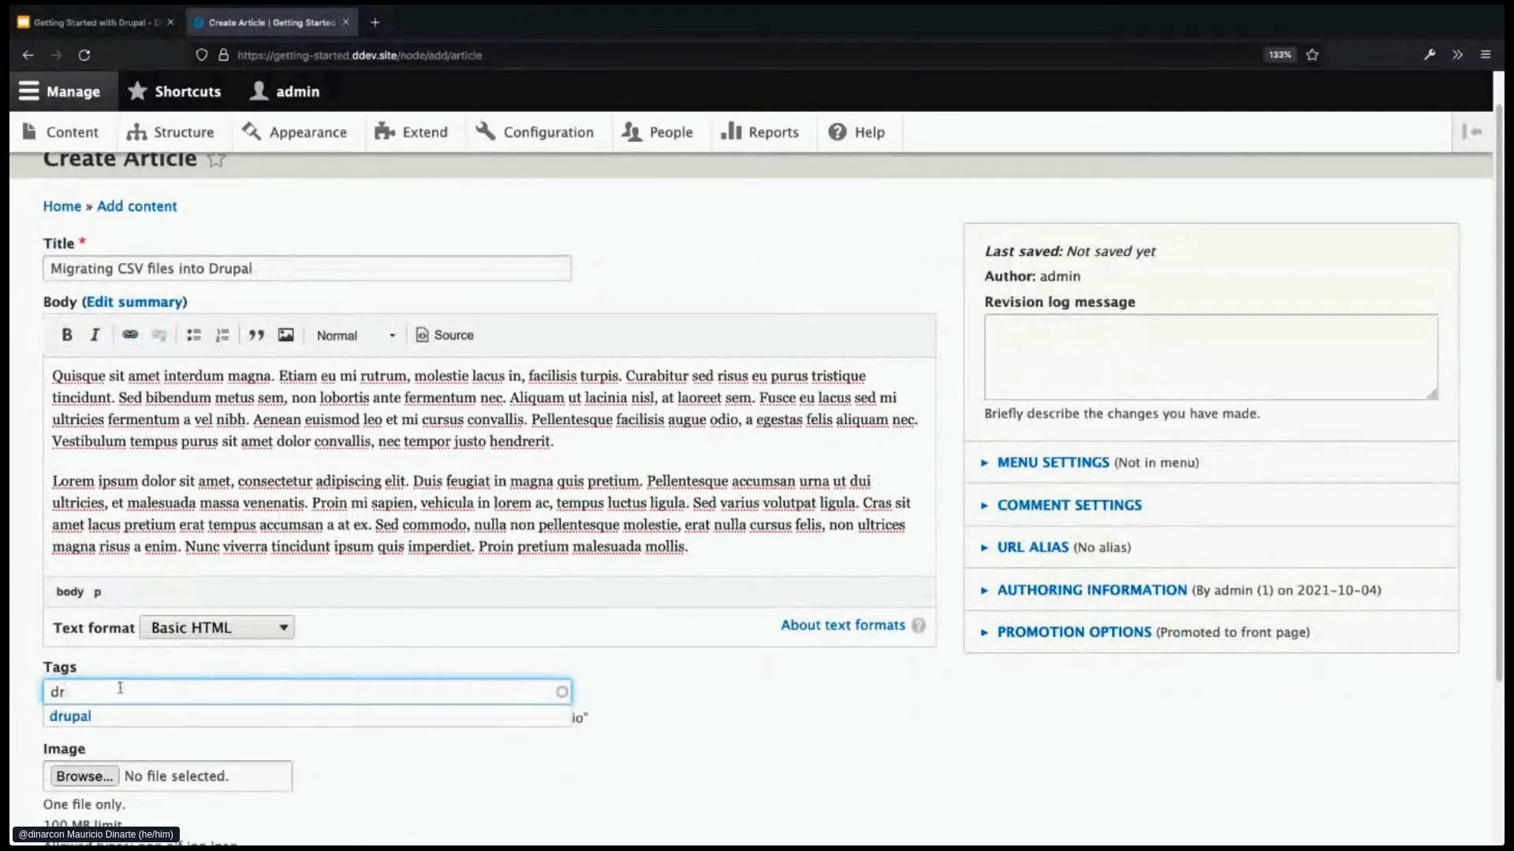
click(144, 715)
text(, m)
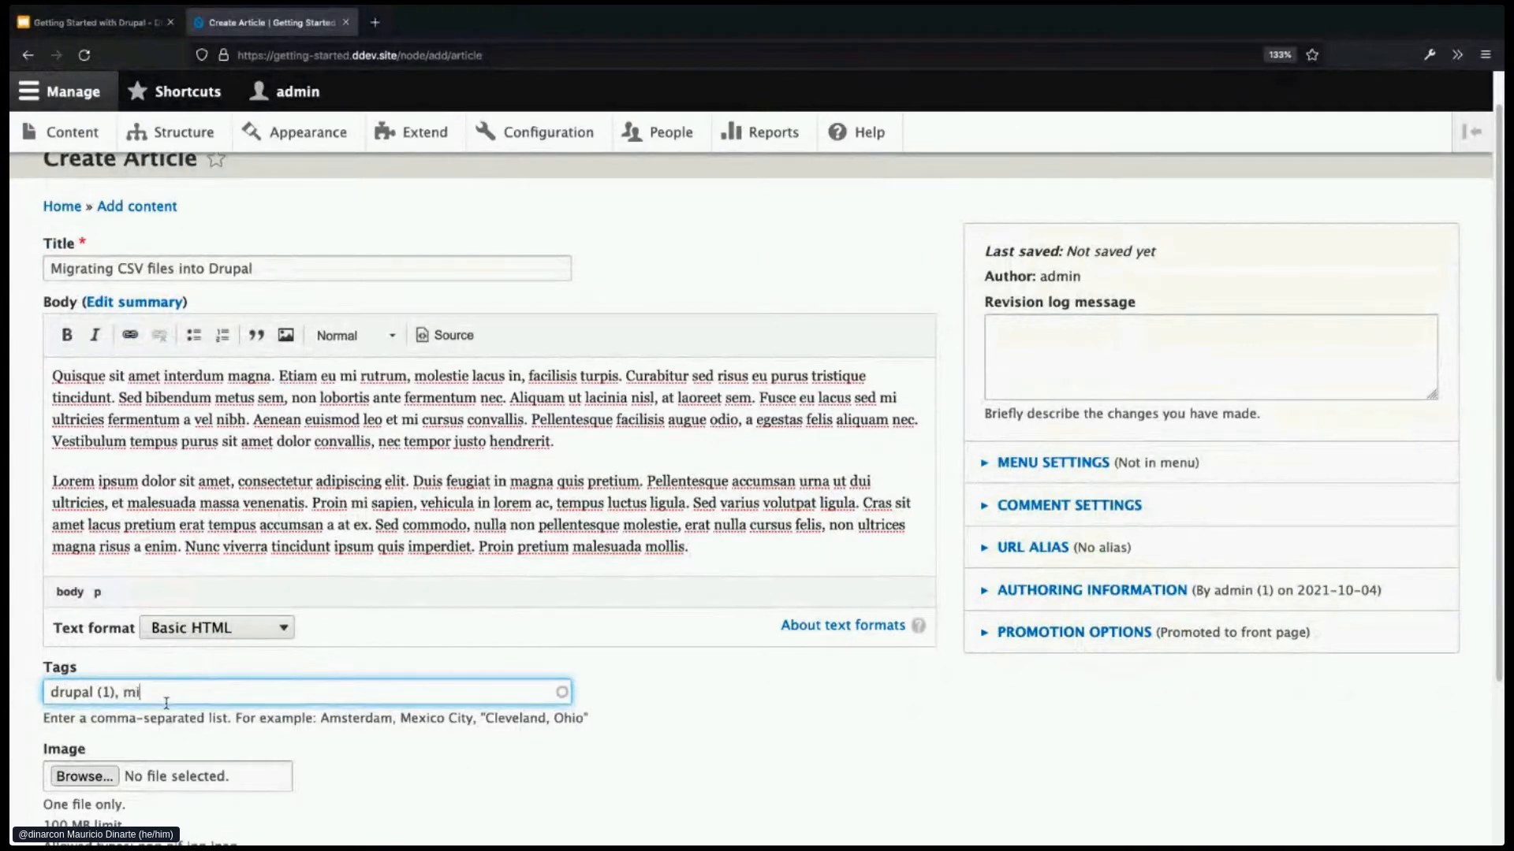
text(i)
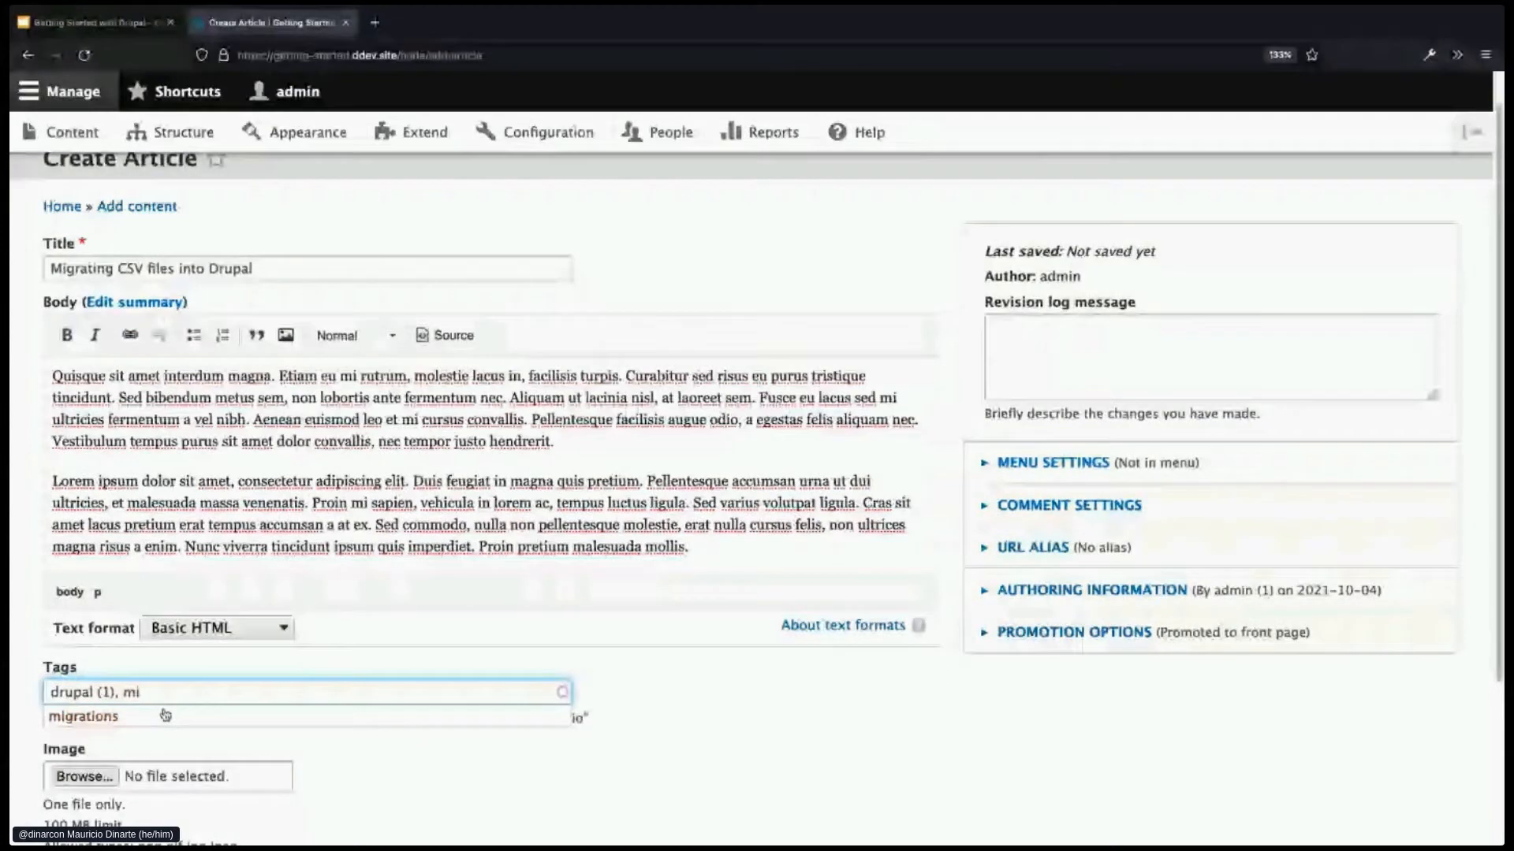
click(164, 715)
text(, )
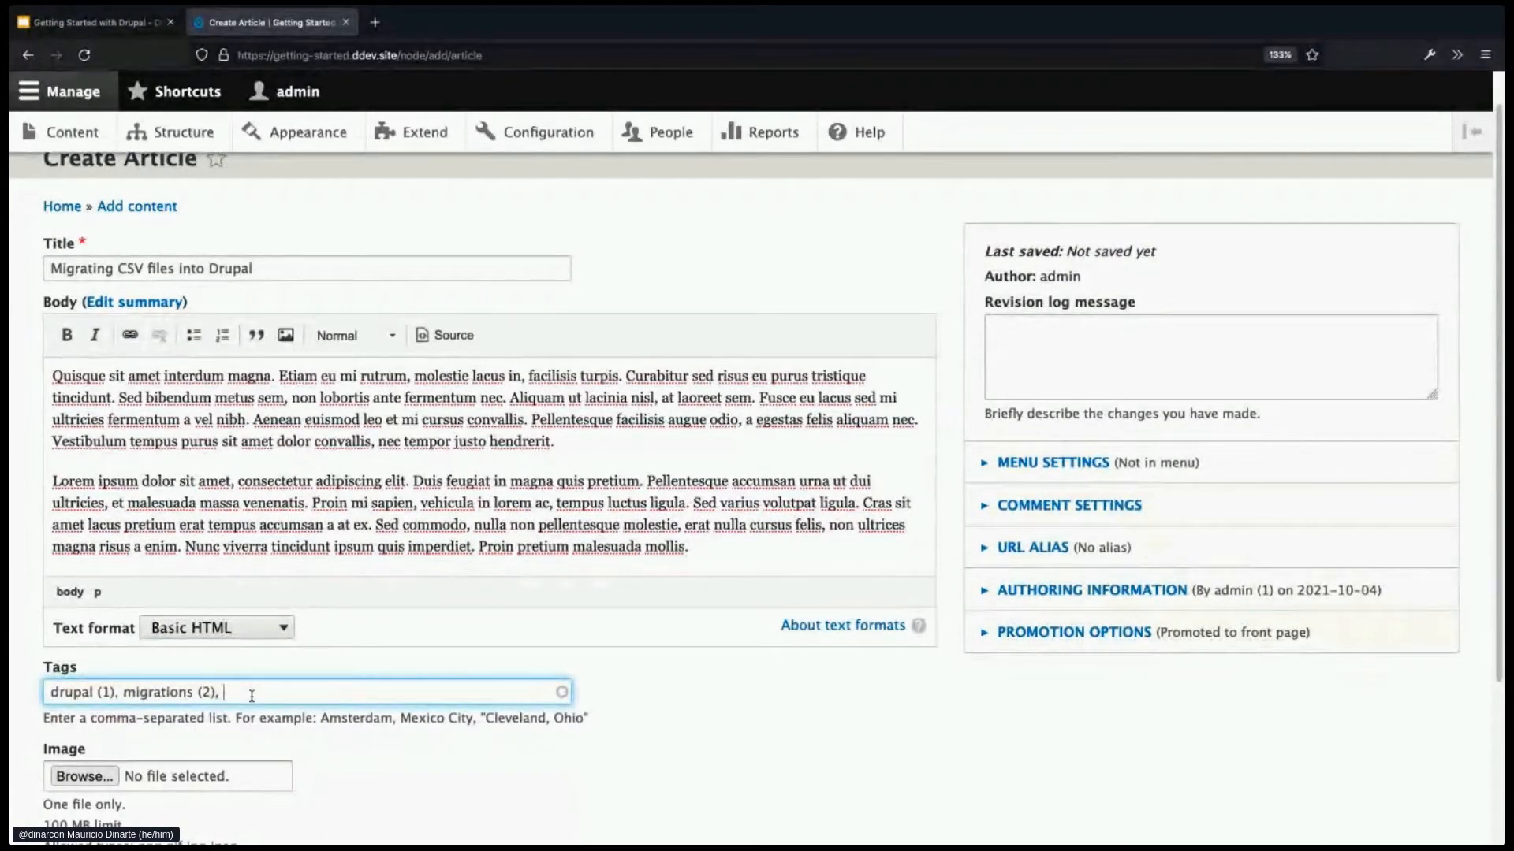
text(CSV files)
scroll(344, 671, down, 1)
scroll(345, 671, down, 1)
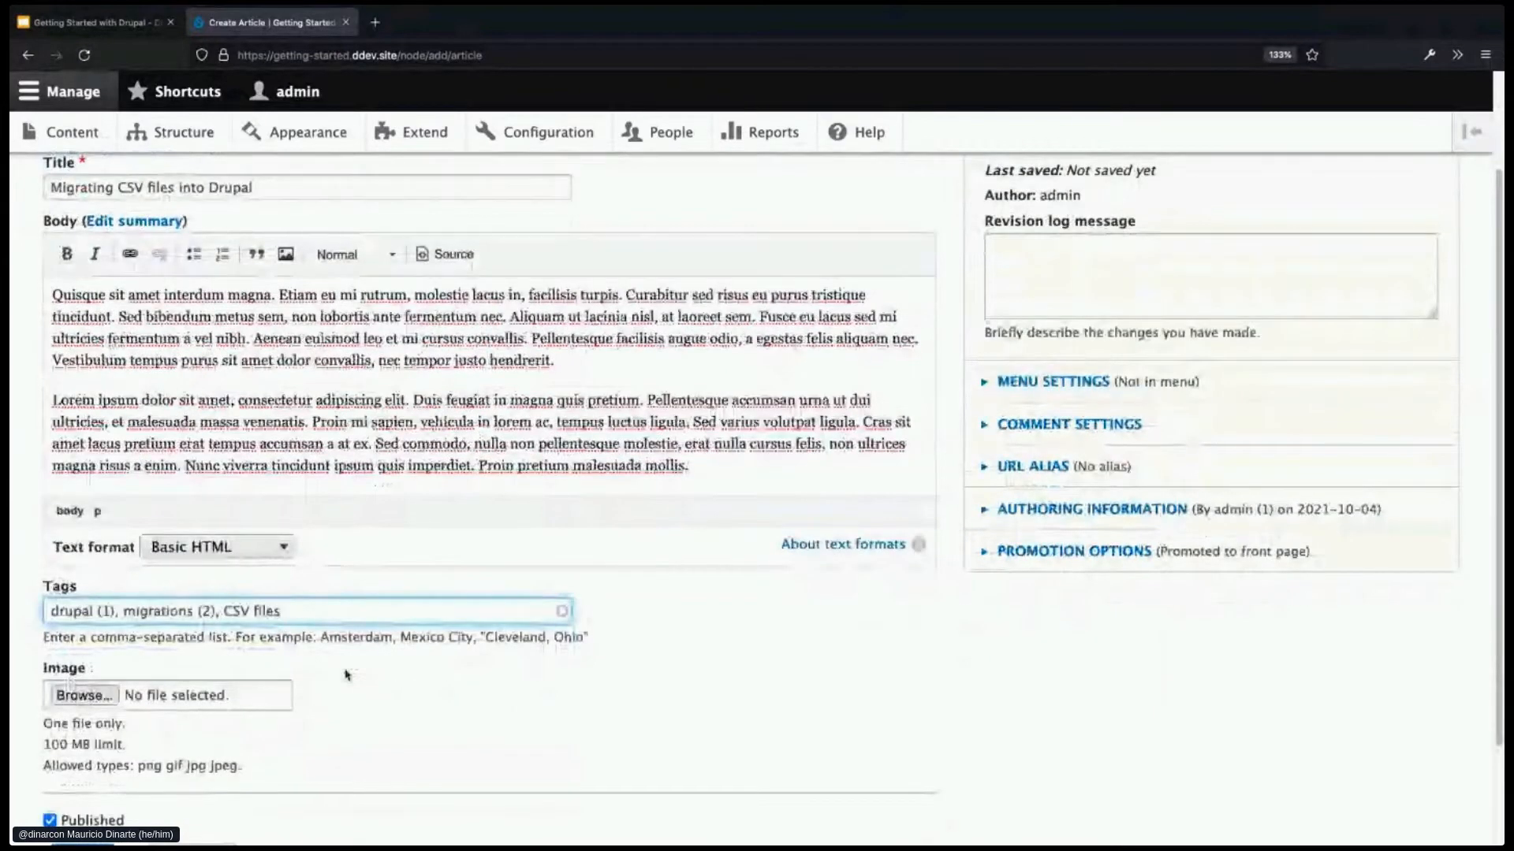
scroll(347, 675, down, 1)
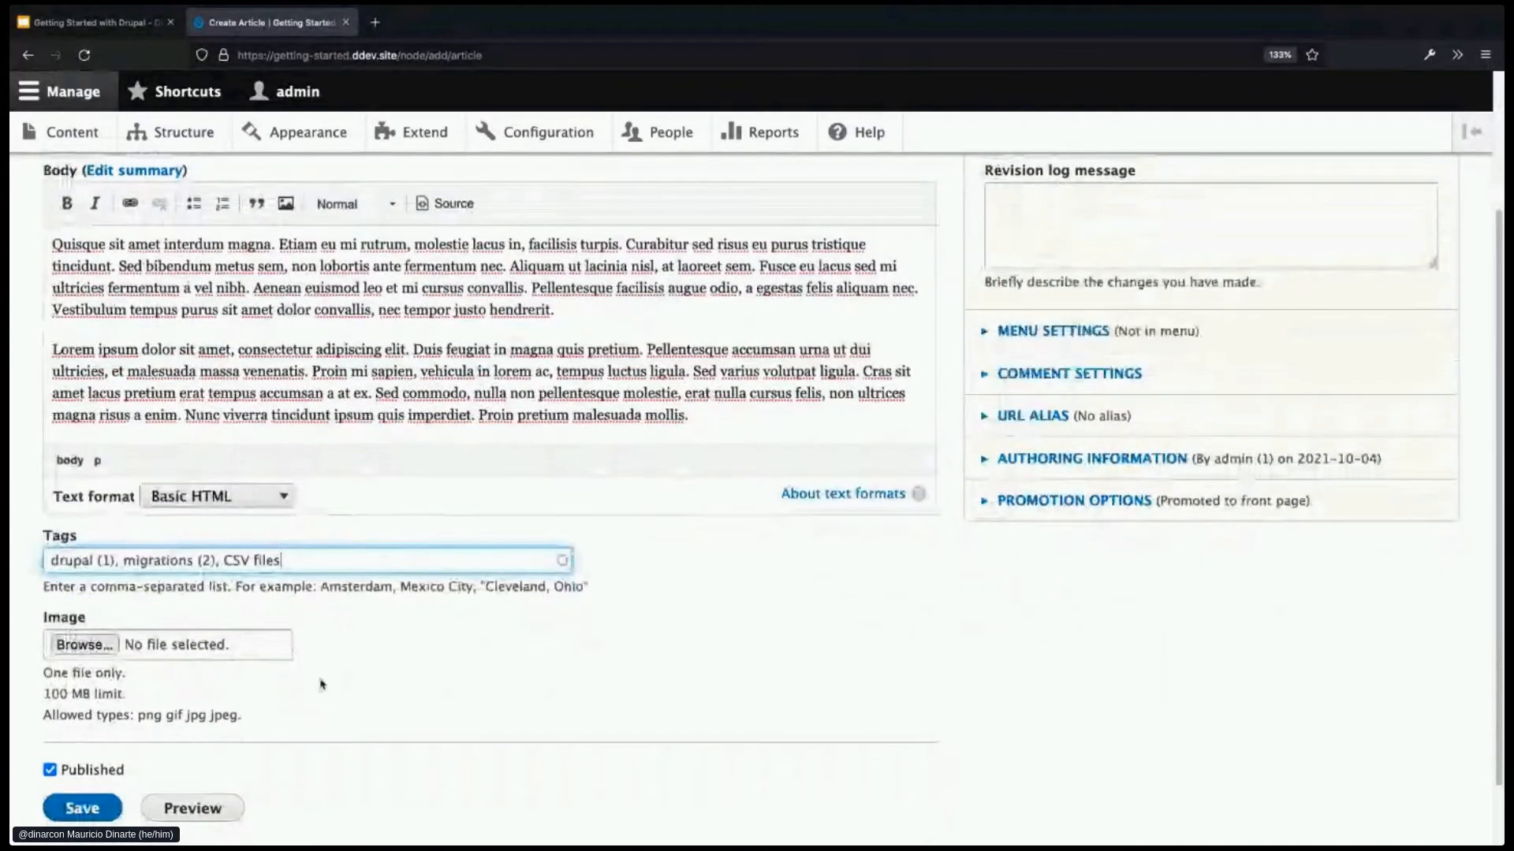
click(101, 805)
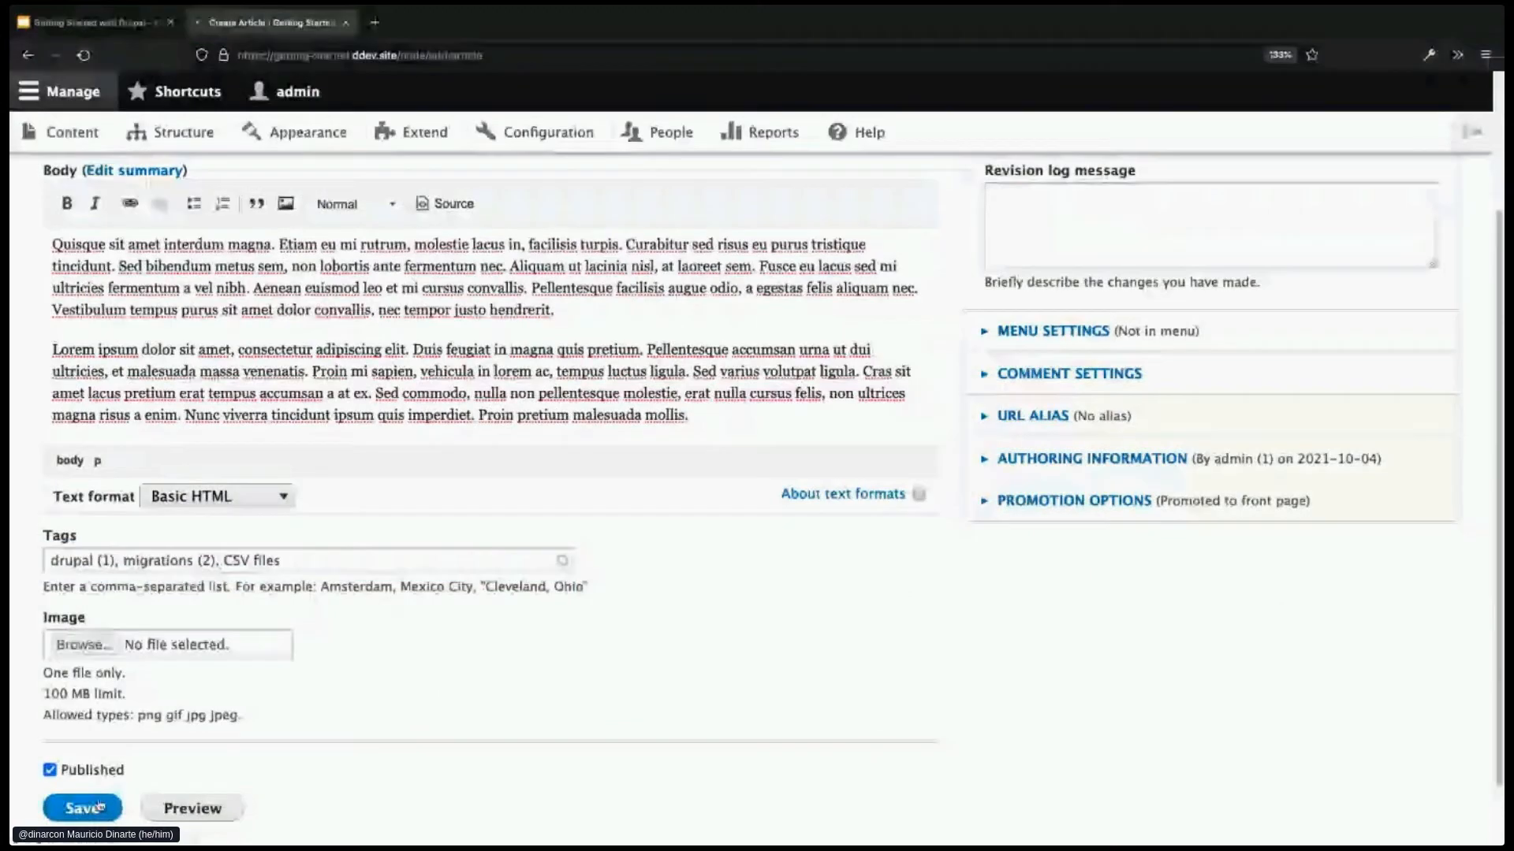
- Change the address from node/3 to node/add to load the Add content page
scroll(696, 704, down, 1)
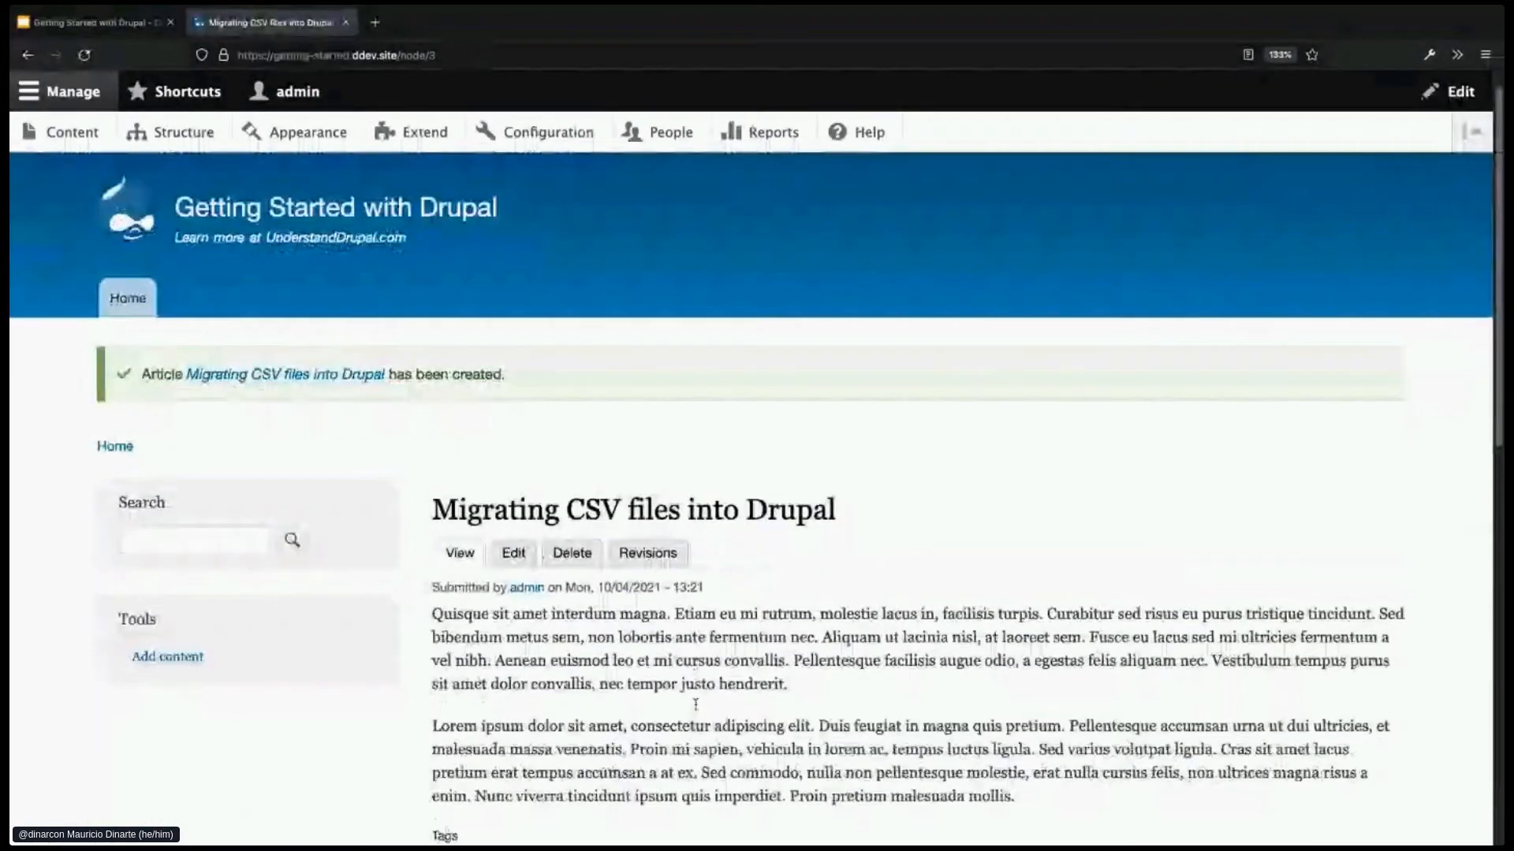
scroll(696, 703, down, 2)
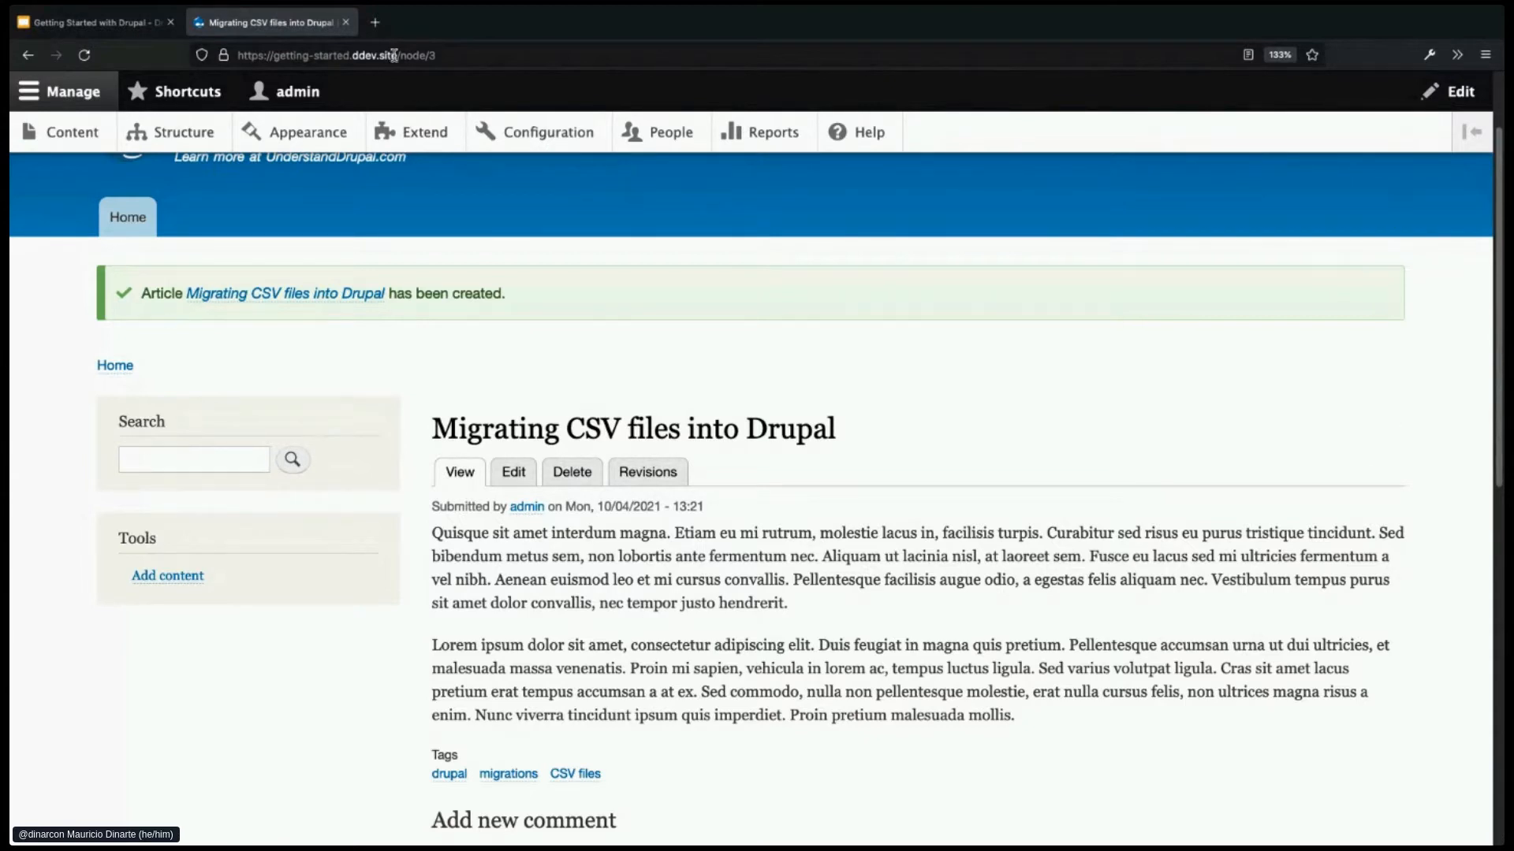
drag(394, 55, 230, 53)
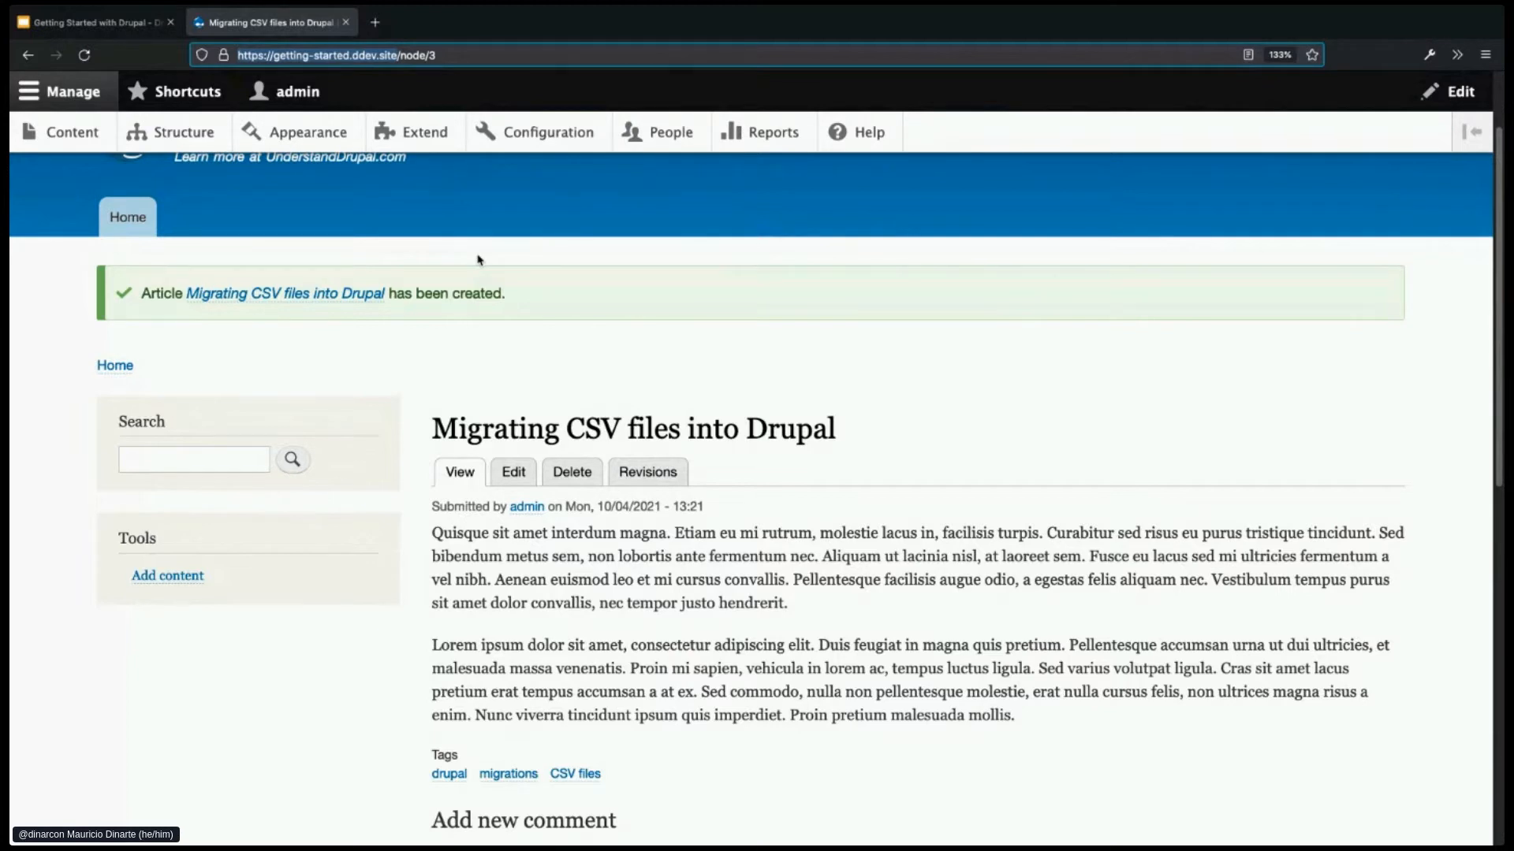
click(444, 57)
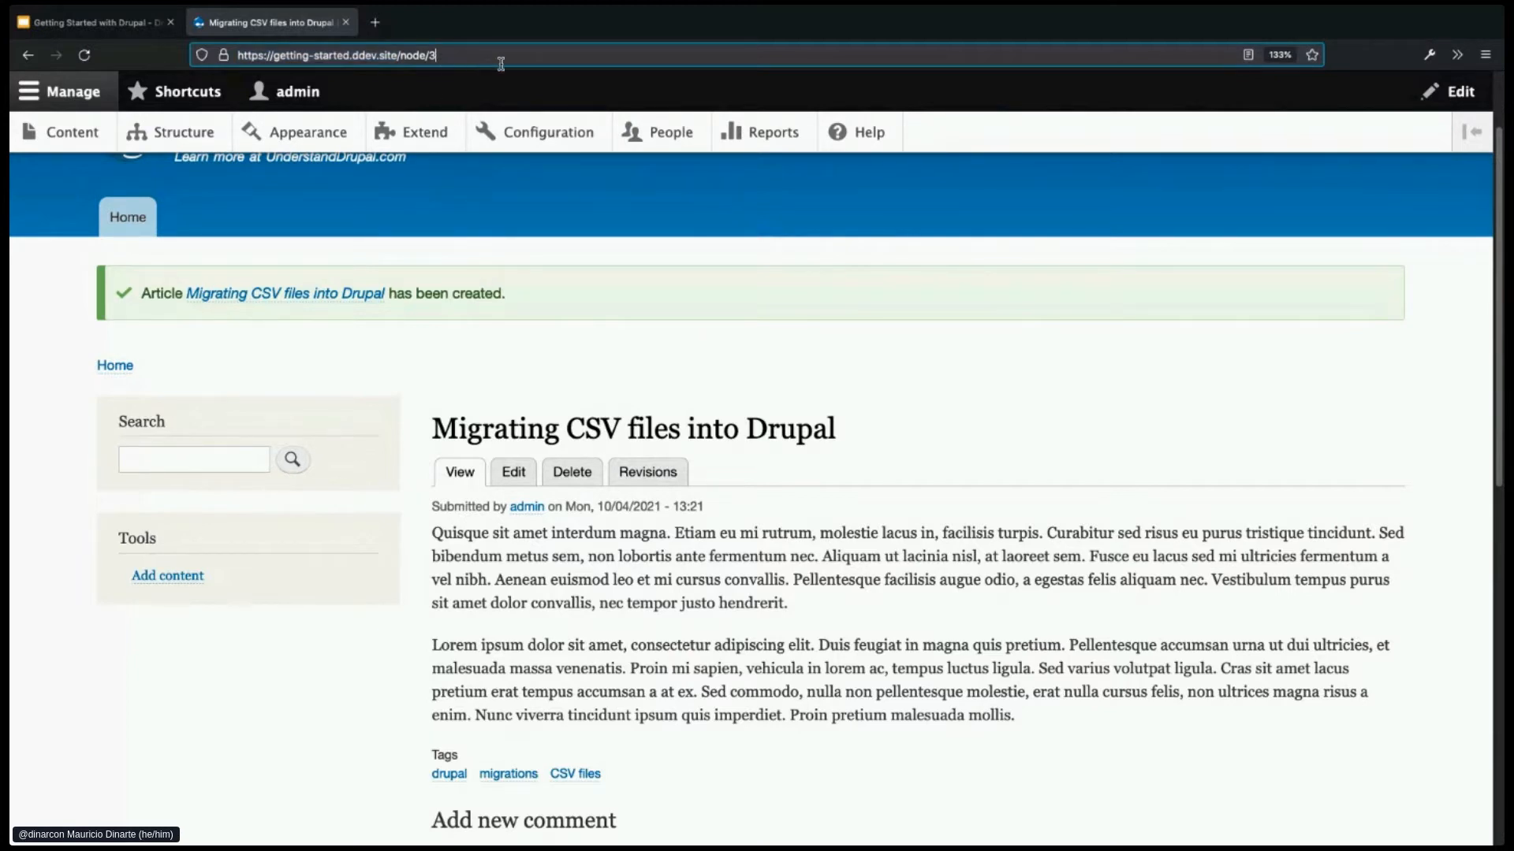
key(BackSpace)
text(add)
key(Return)
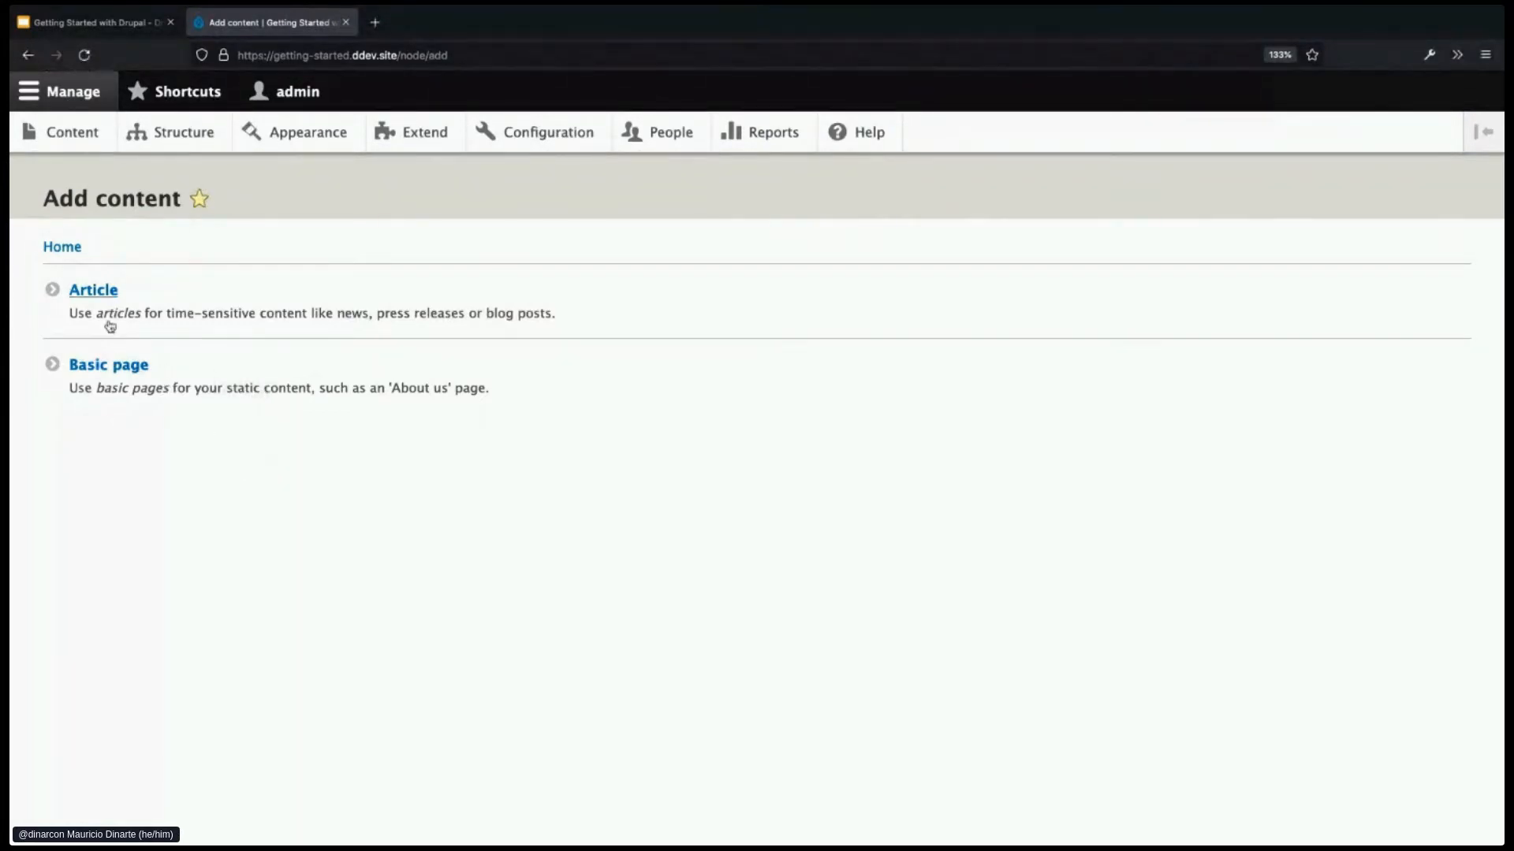
- Create an Article titled 'Getting started with Drupal at DrupalCon Europe 2021' with pasted body text
click(108, 293)
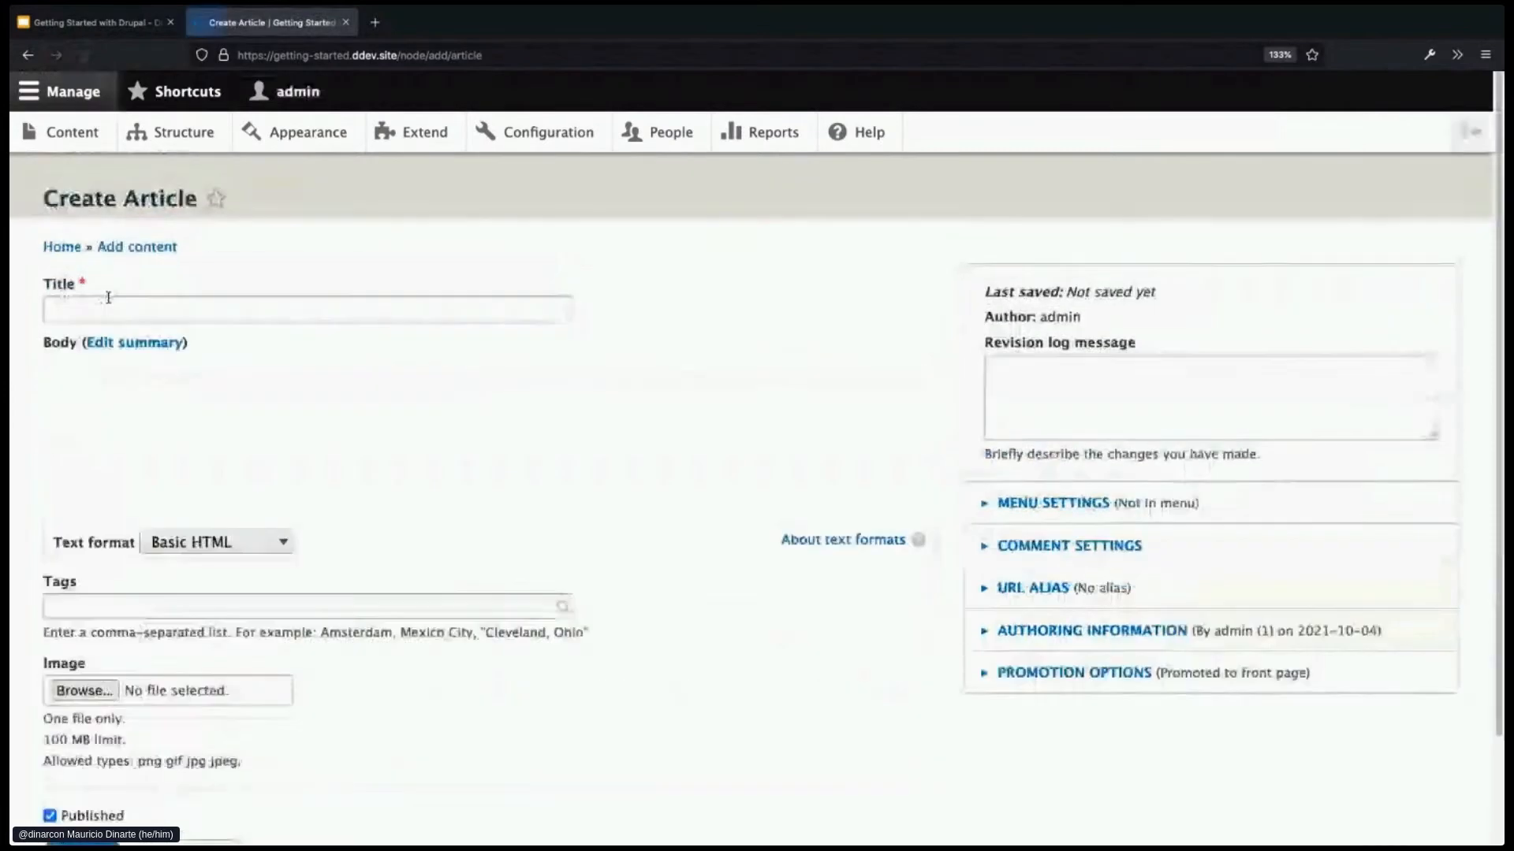
click(168, 310)
text(Getting started with Drupal at DrupalCon Europe 2021)
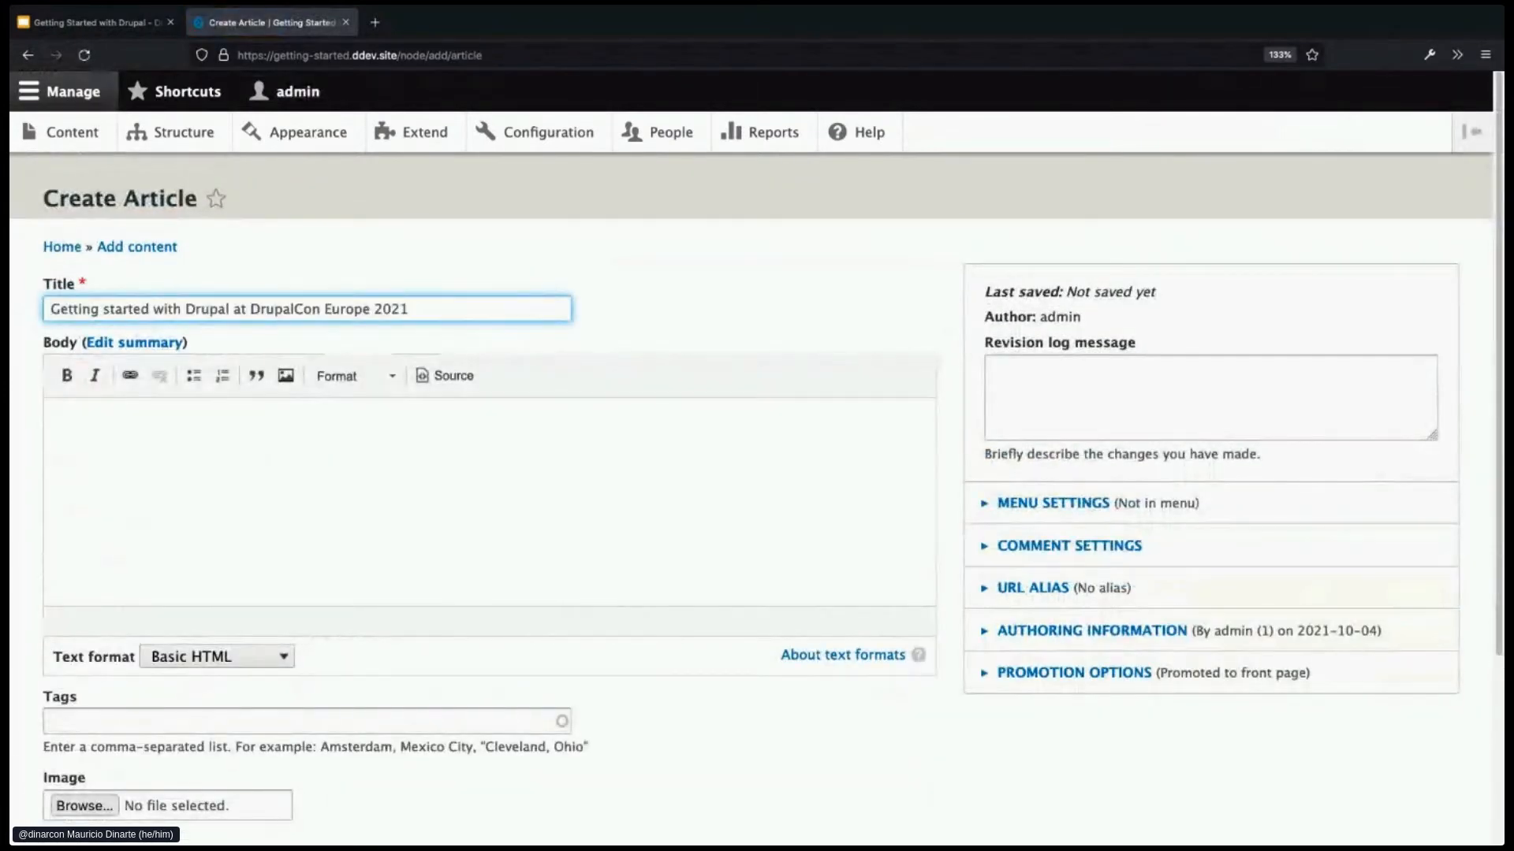
key(super+Tab)
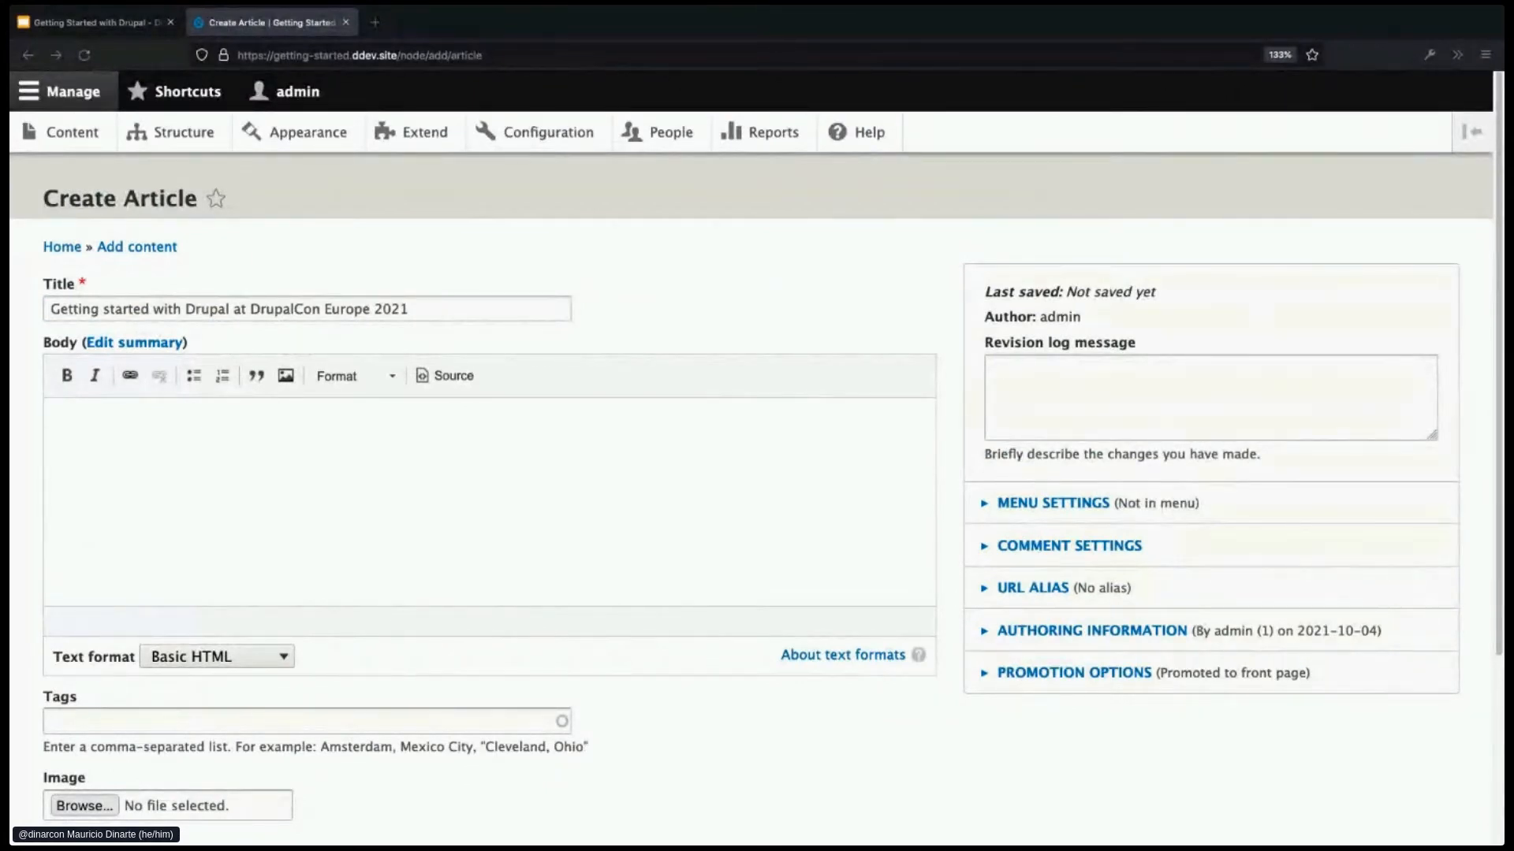
key(super+Tab)
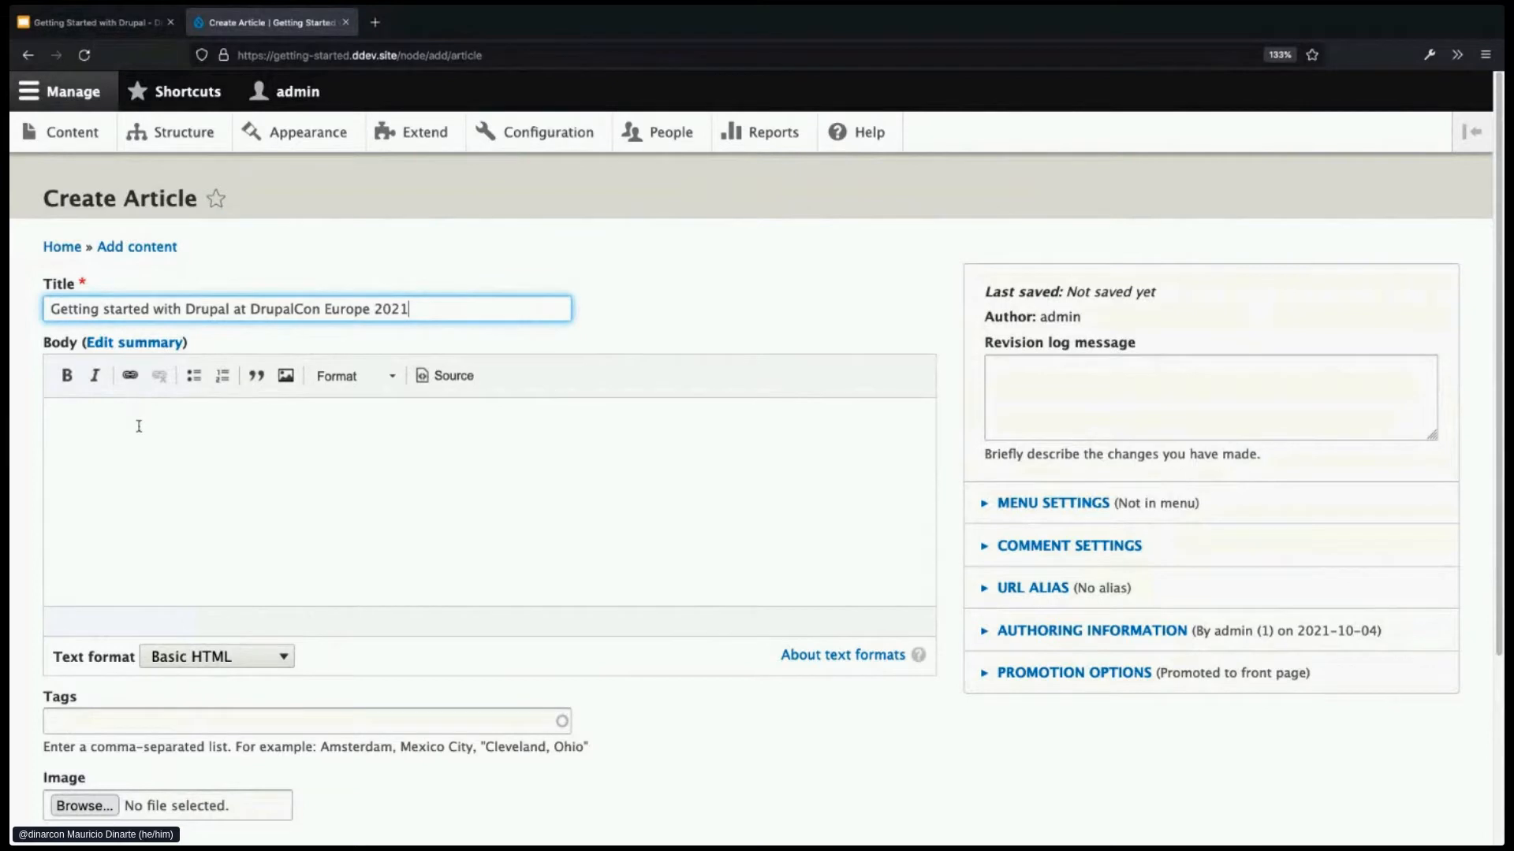
click(162, 474)
text(Orci varius natoque penatibus et magnis dis parturient montes, nascetur ridiculus mus. Nunc vitae ex cursus tortor luctus lacinia. Sed ut est in erat volutpat imperdiet. Suspendisse finibus semper ipsum. Mauris ante ex, dictum at tempor in, sollicitudin eget dolor. Pellentesque faucibus lacinia lobortis. Praesent faucibus auctor nibh, quis congue turpis ullamcorper eget. Praesent consectetur leo a tortor vulputate dapibus. Mauris fringilla mauris mauris, a rutrum mi pulvinar eu.)
scroll(328, 581, down, 2)
- Tag it drupal, workshop, DrupalCon Europe 2021 and save the article
click(212, 640)
text(drup)
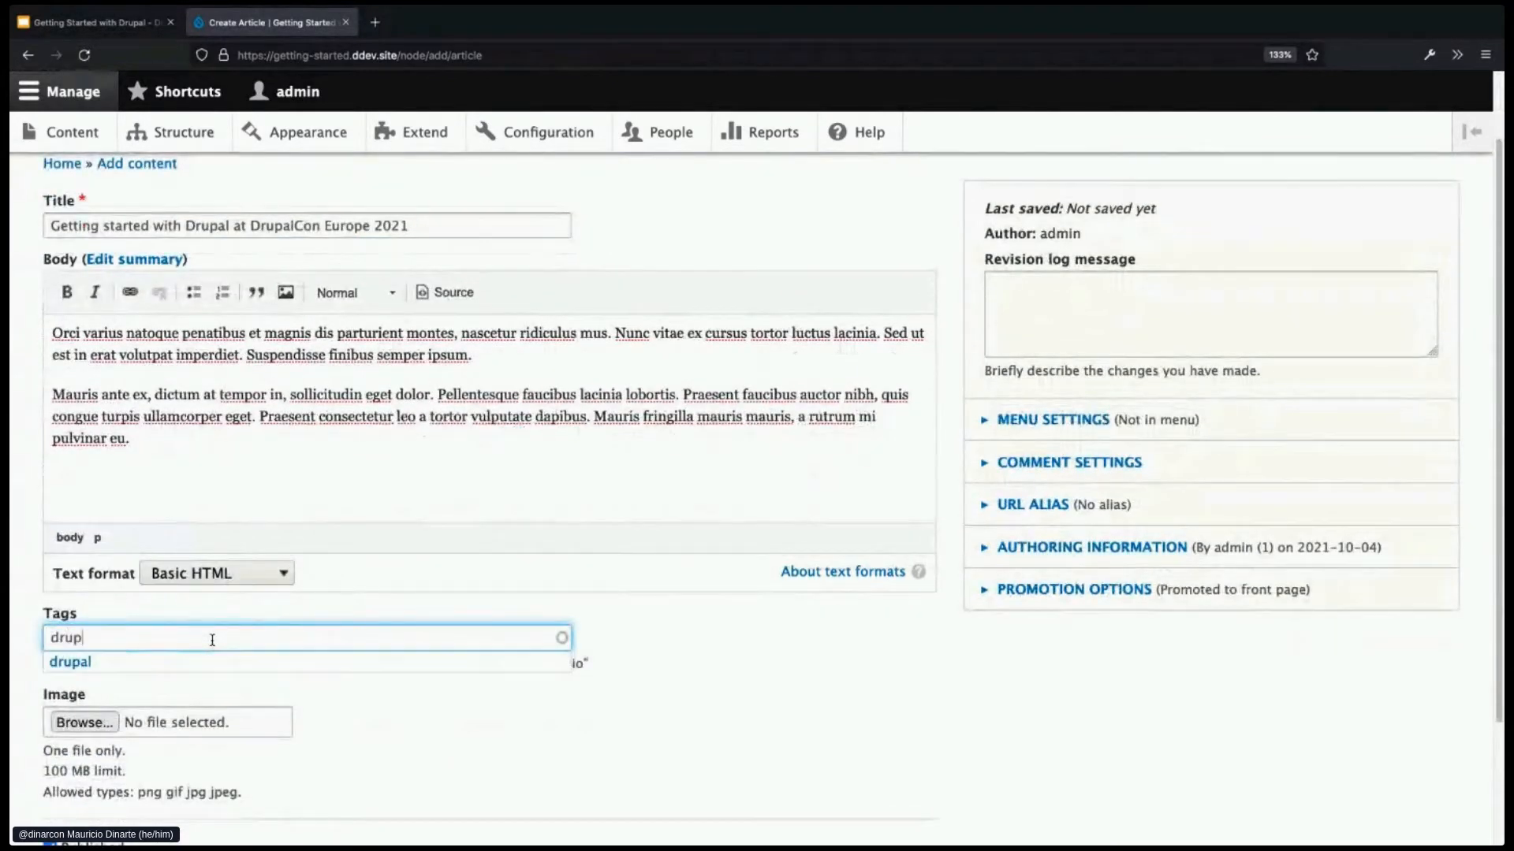
text(al, wo)
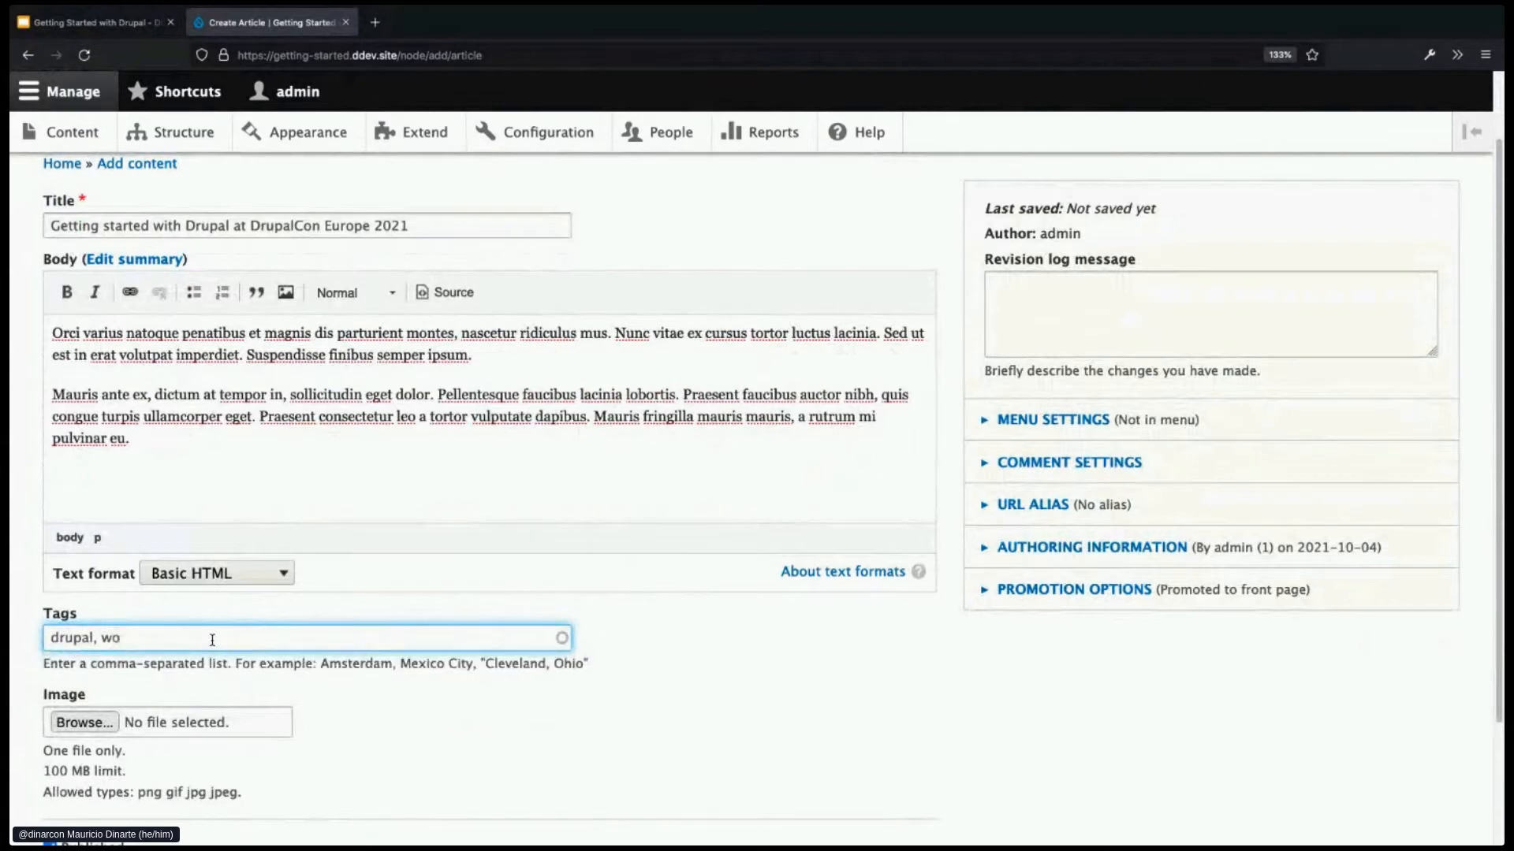
text(rkshop, DrupalCon Europe 2021)
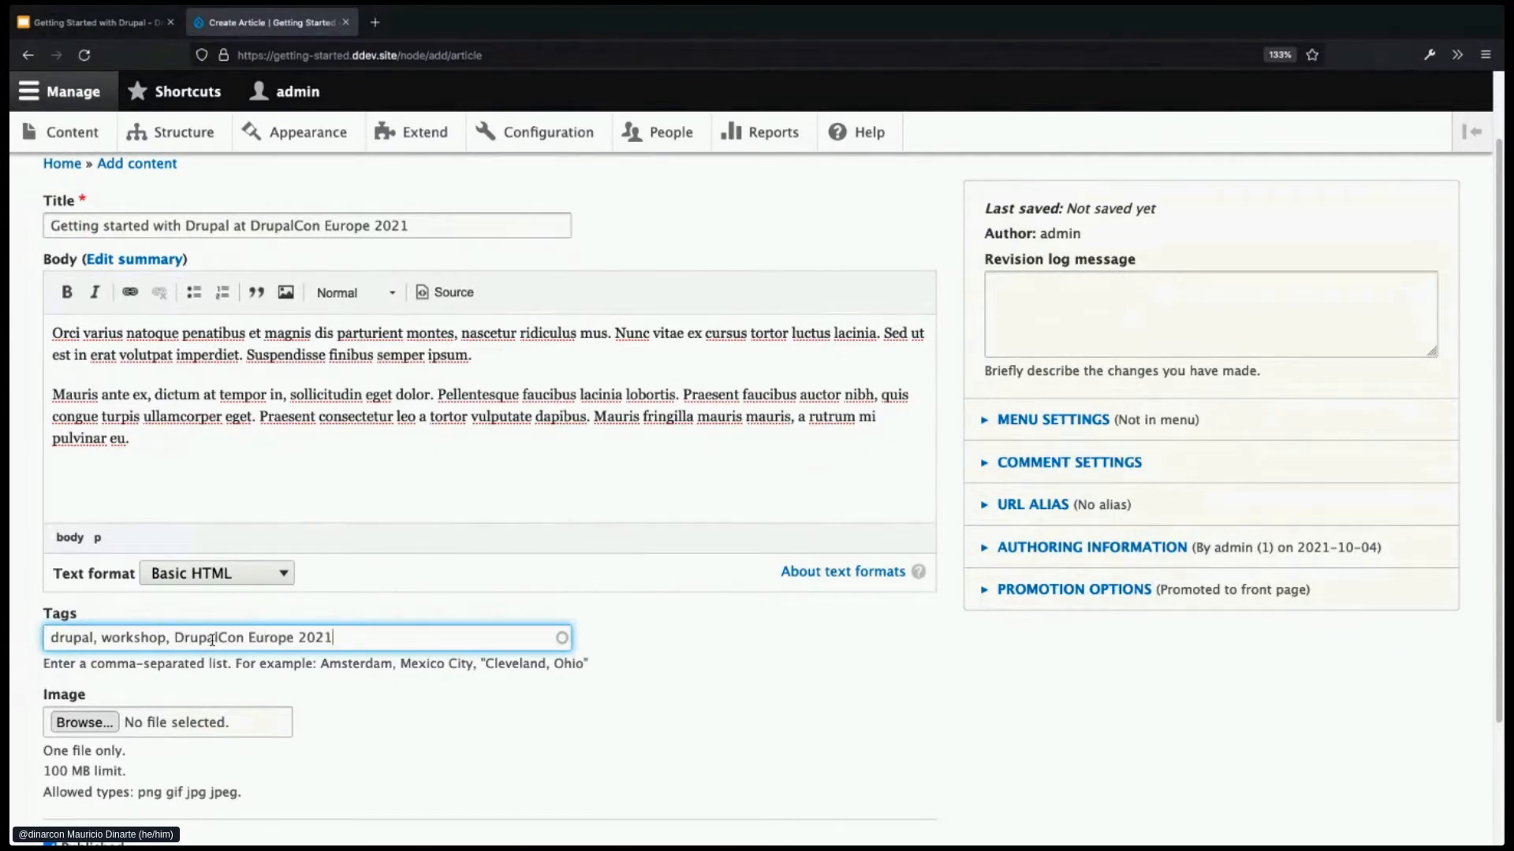
scroll(455, 726, down, 2)
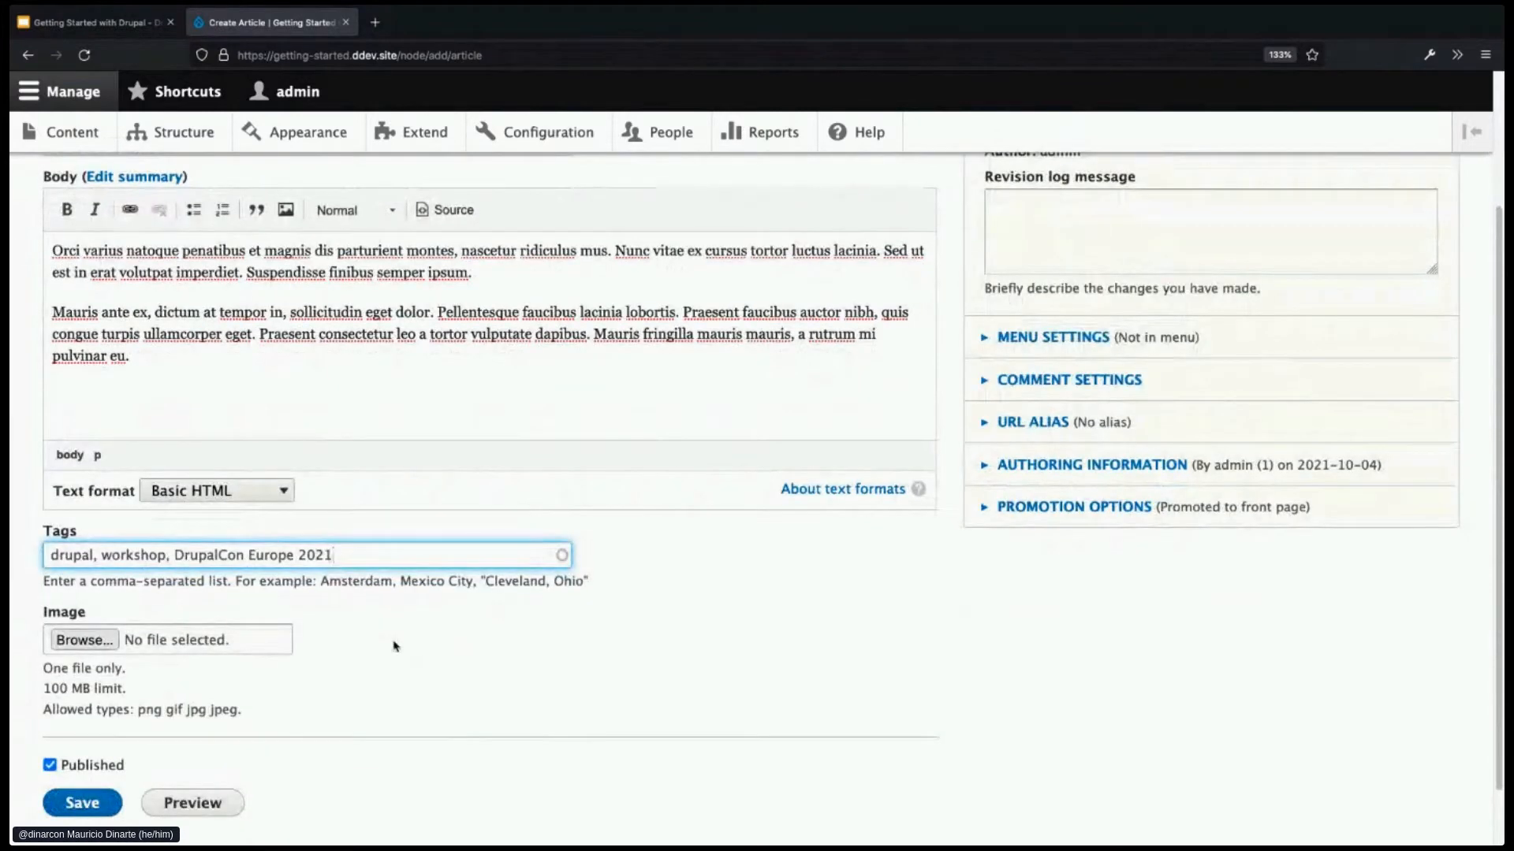
click(96, 802)
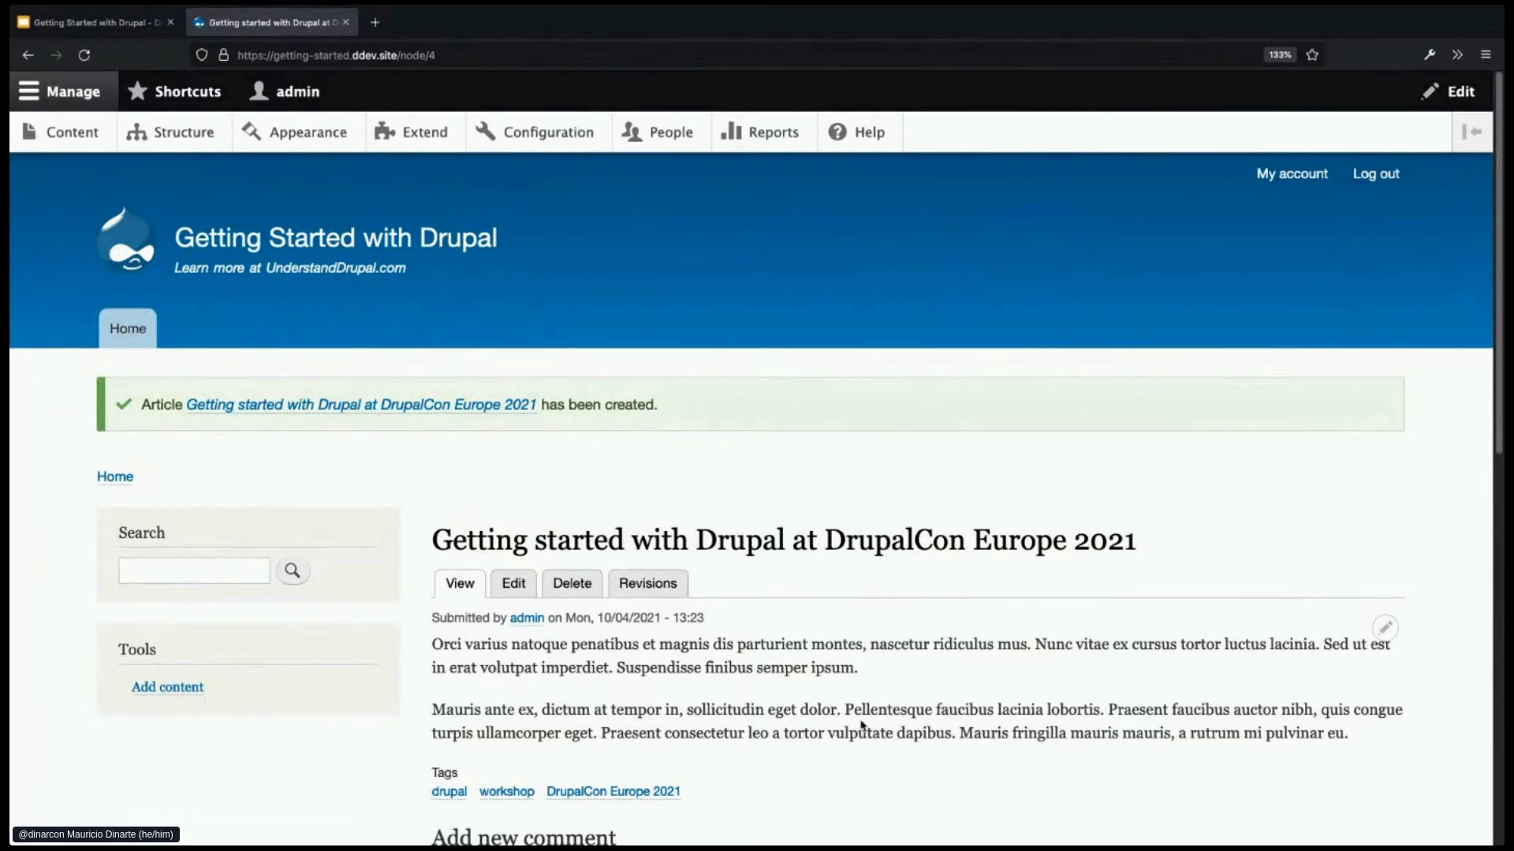
- Go to the front page and scroll through the four article teasers
scroll(863, 725, down, 1)
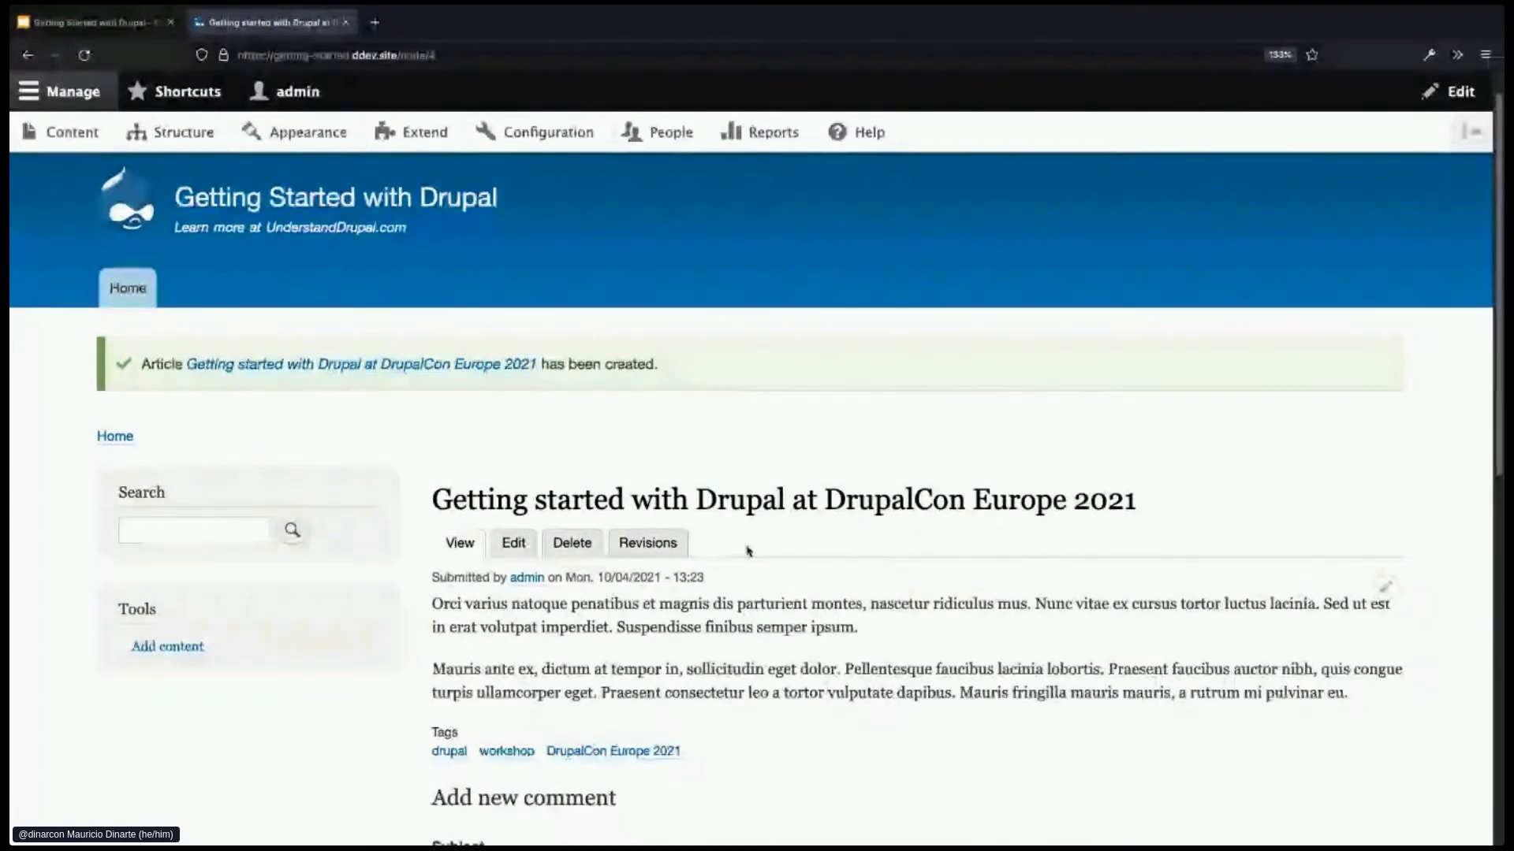
click(478, 187)
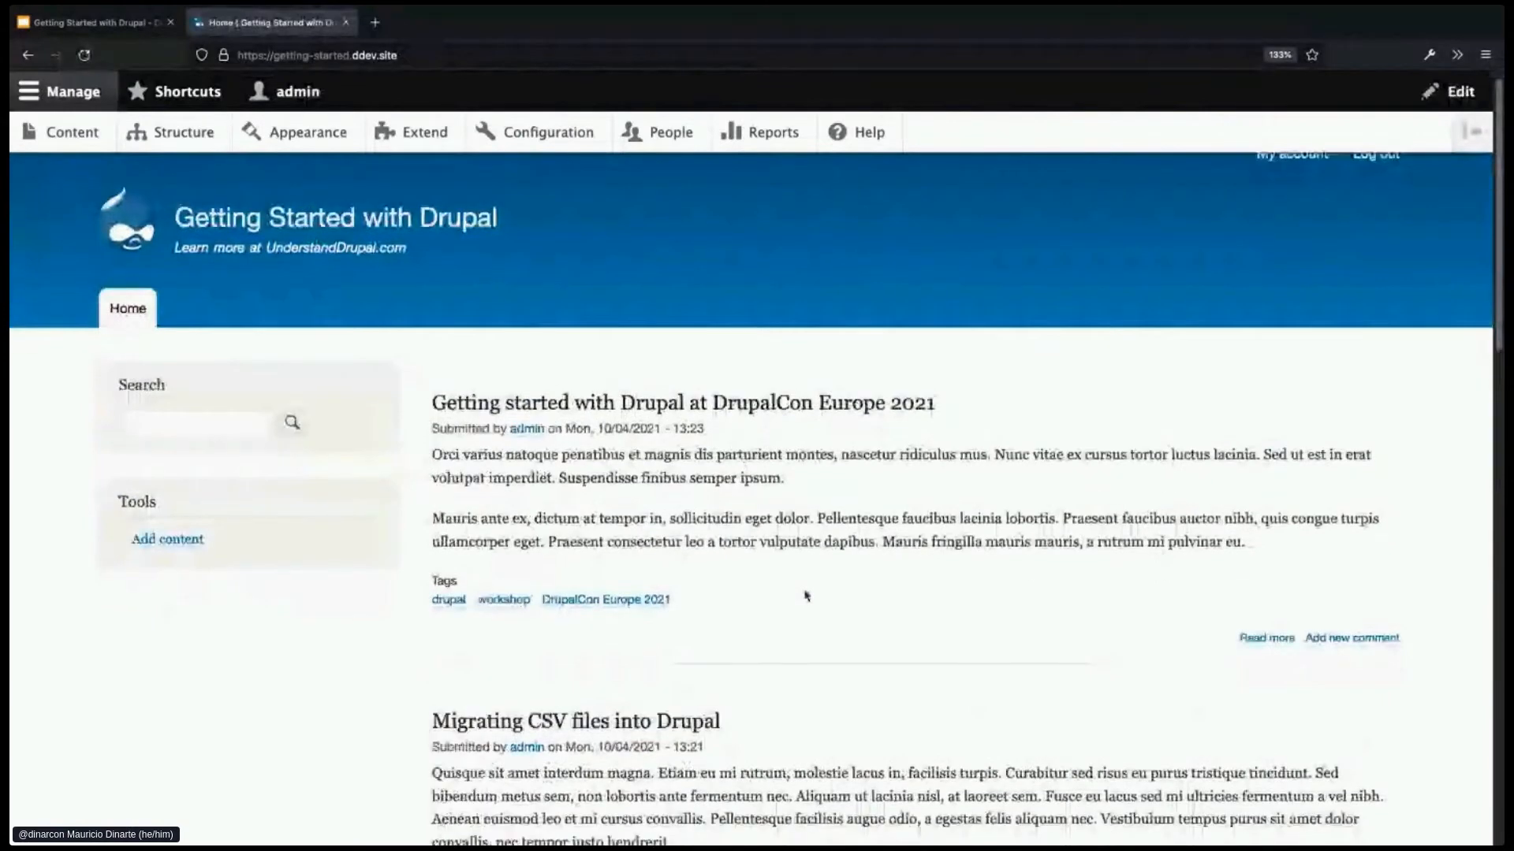
scroll(806, 595, down, 2)
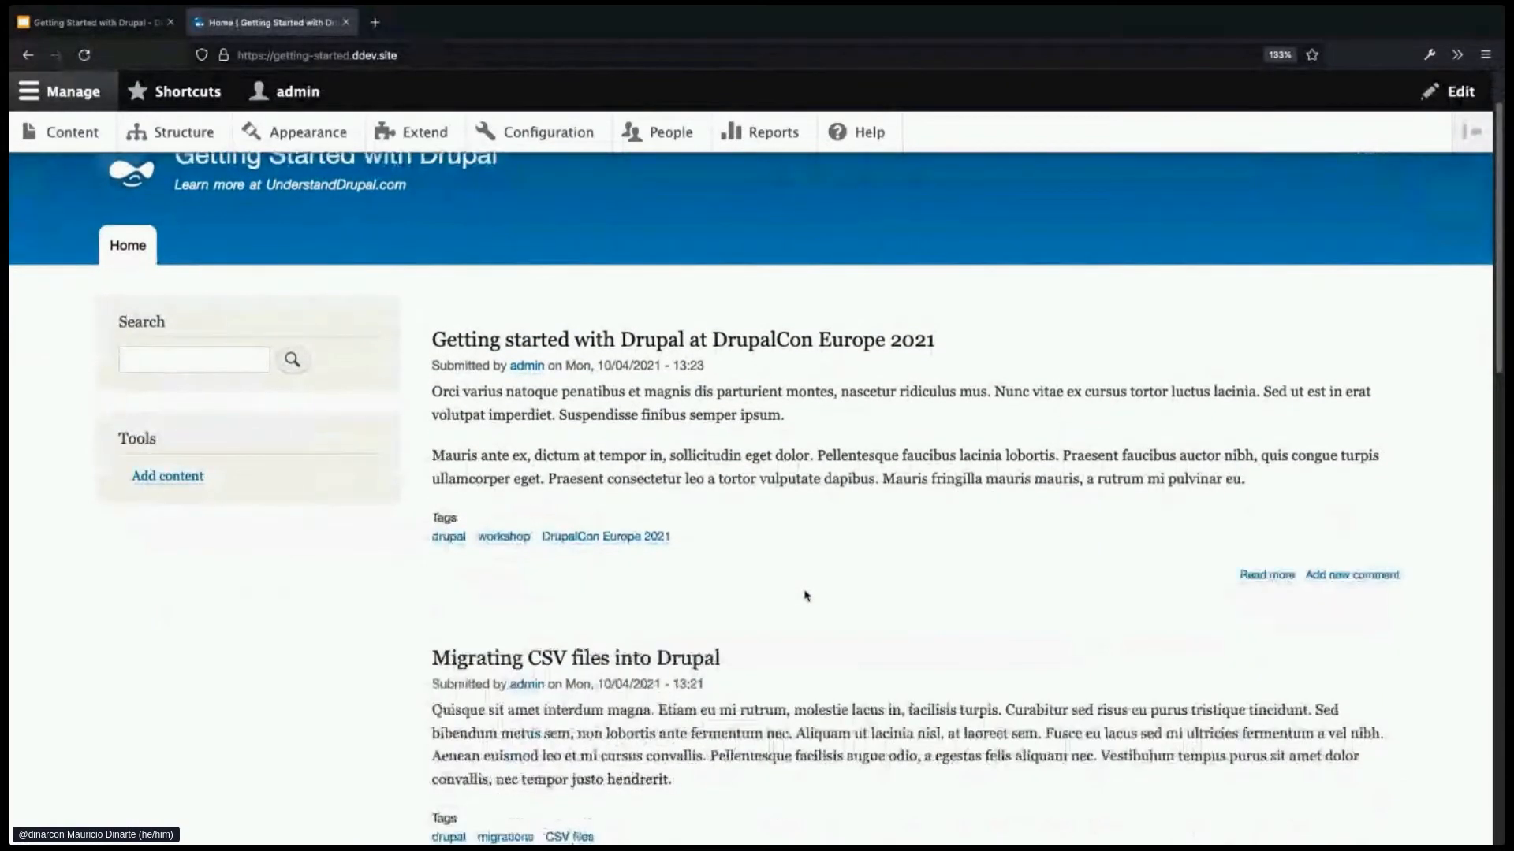
scroll(806, 595, down, 1)
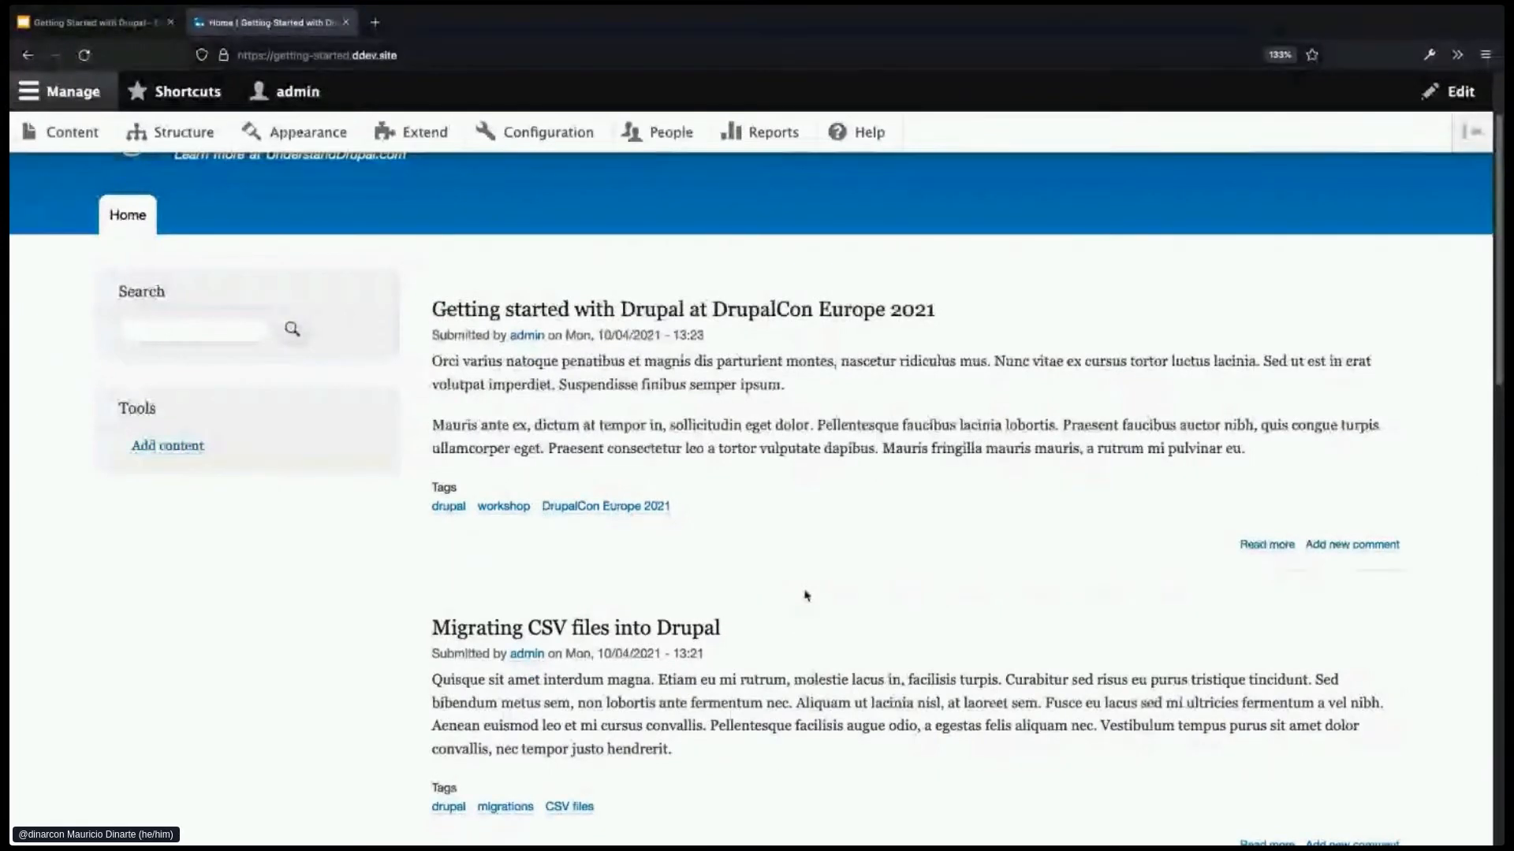
scroll(806, 595, down, 1)
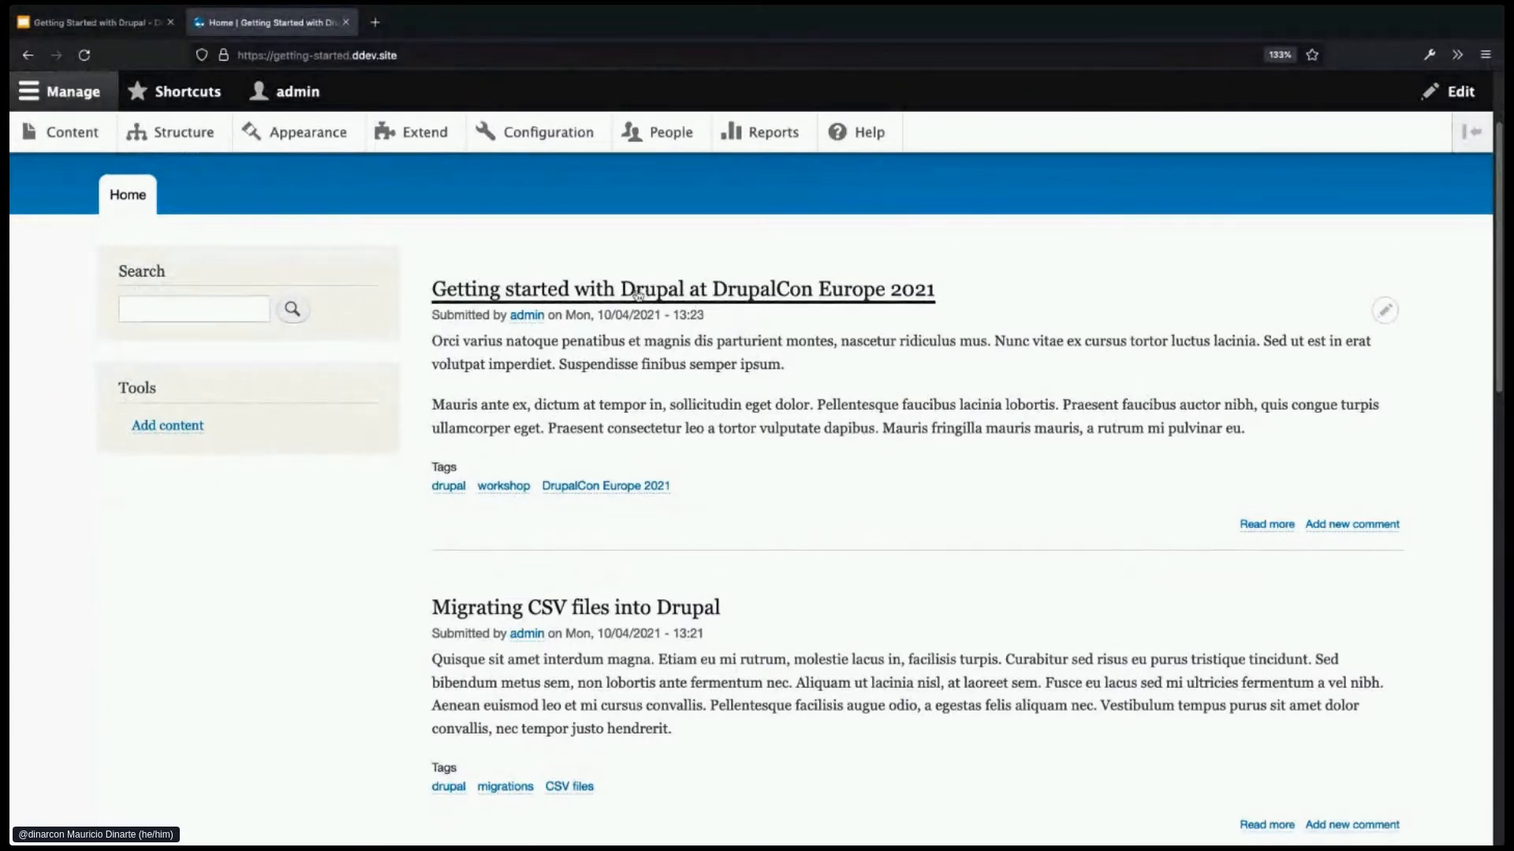
scroll(798, 490, down, 3)
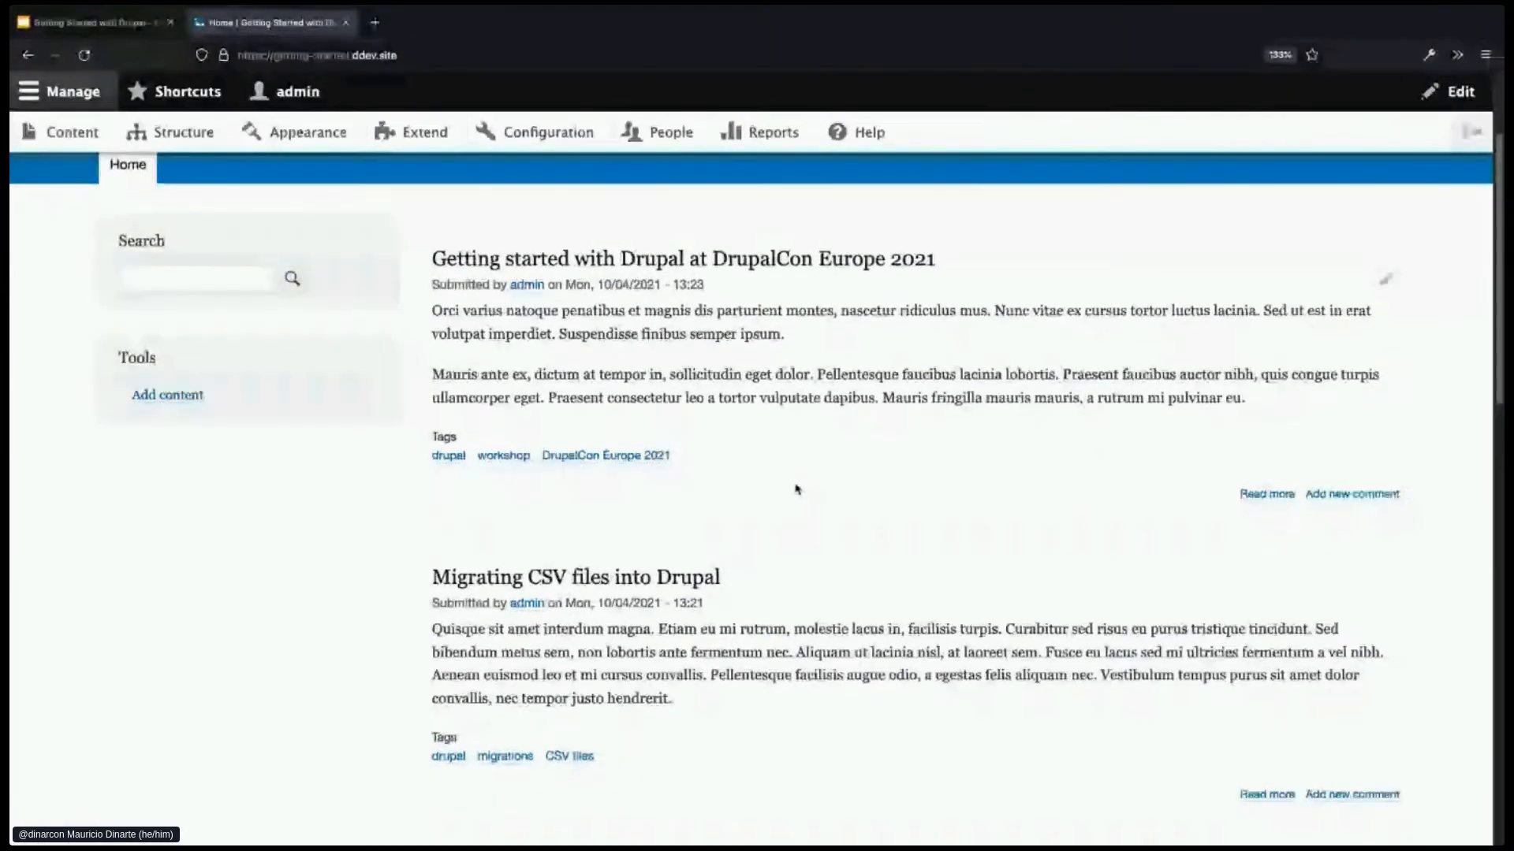
scroll(798, 494, down, 3)
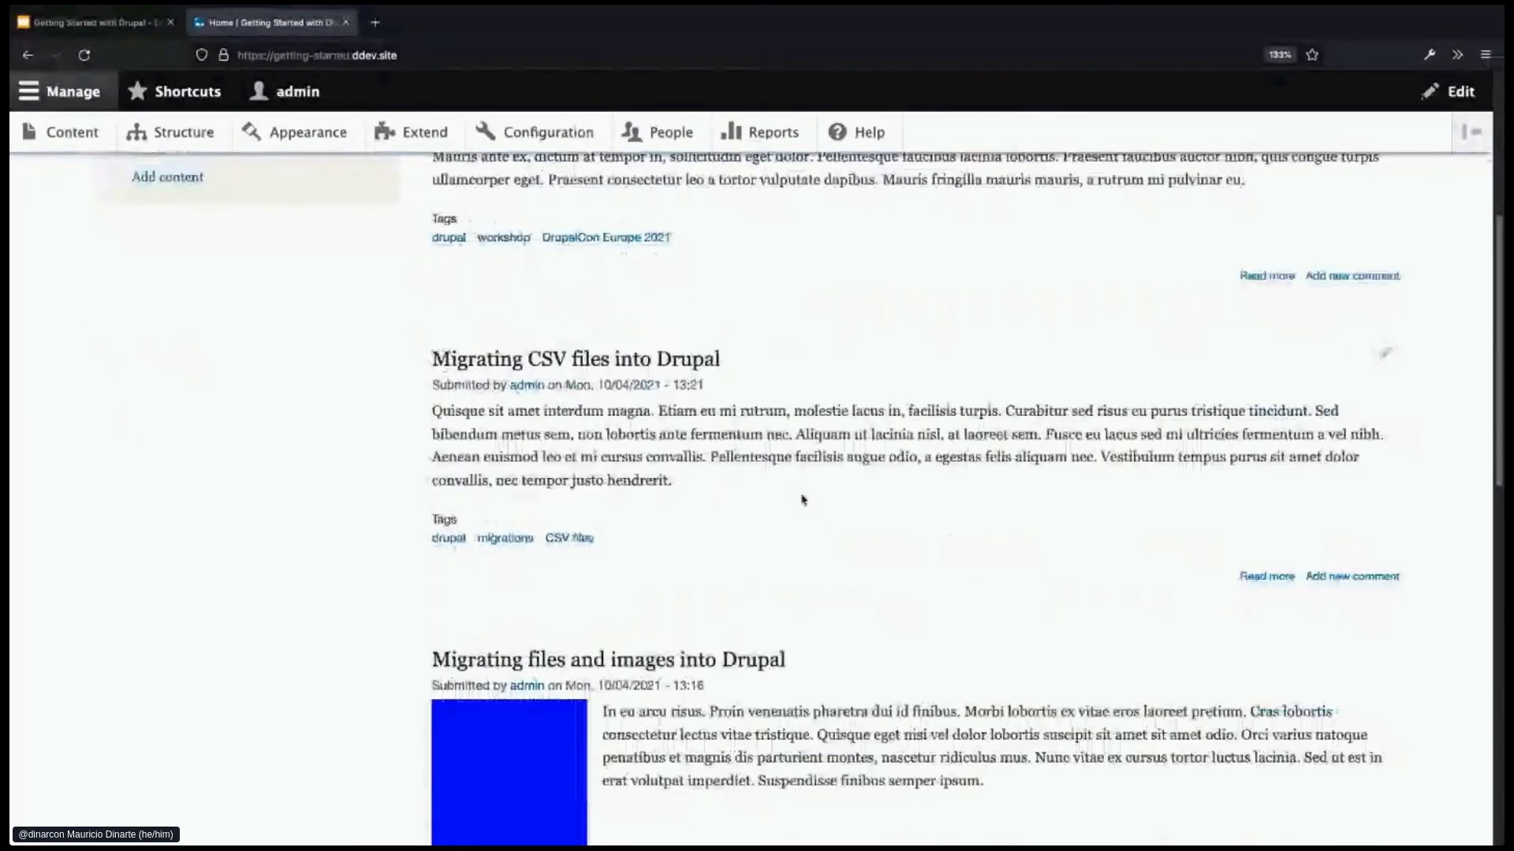
scroll(803, 500, down, 3)
scroll(803, 499, down, 5)
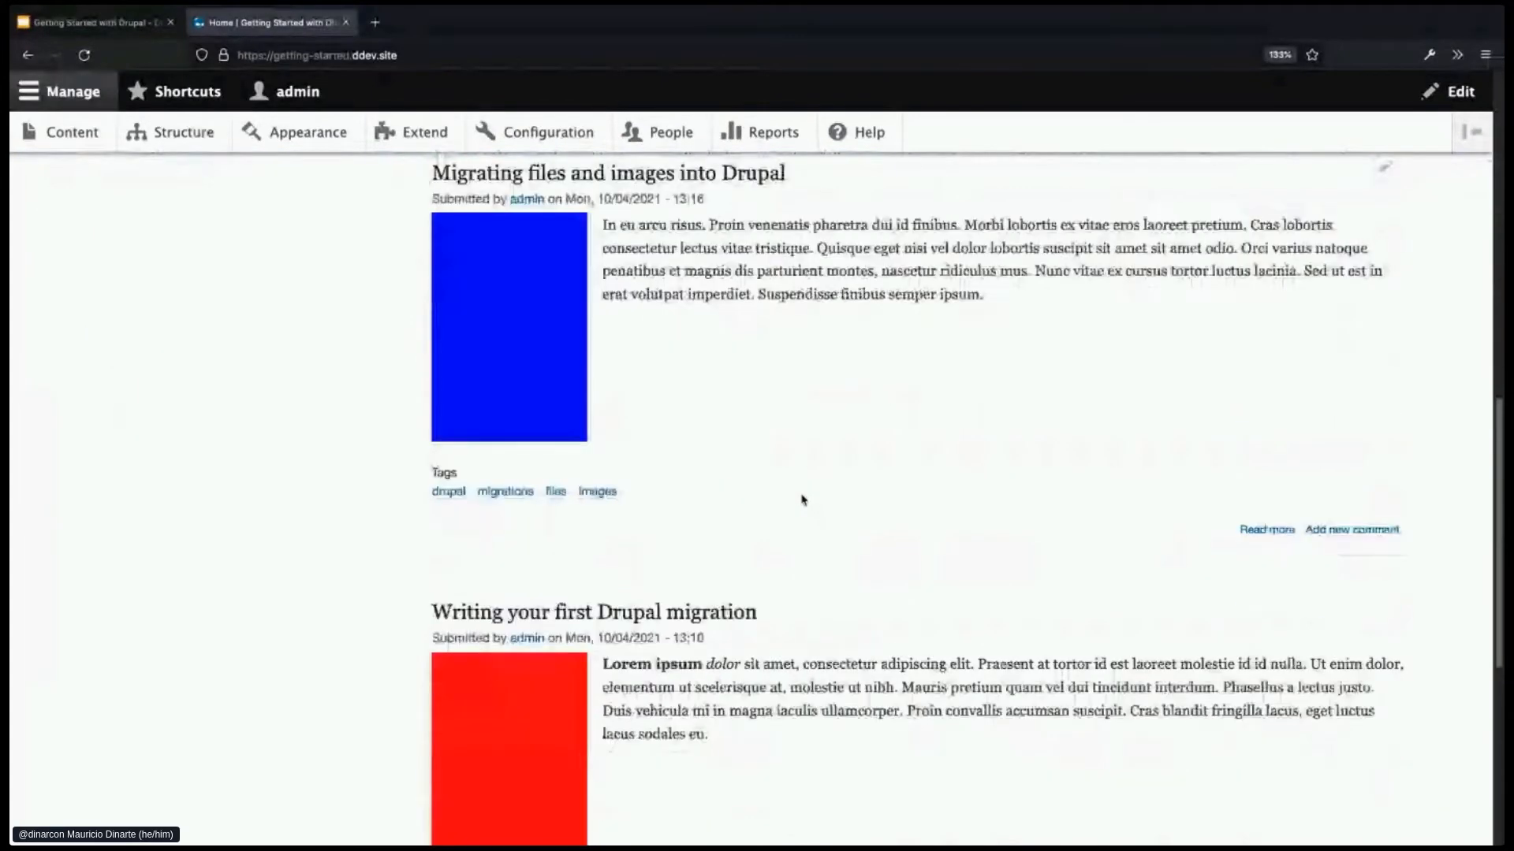
scroll(827, 527, down, 2)
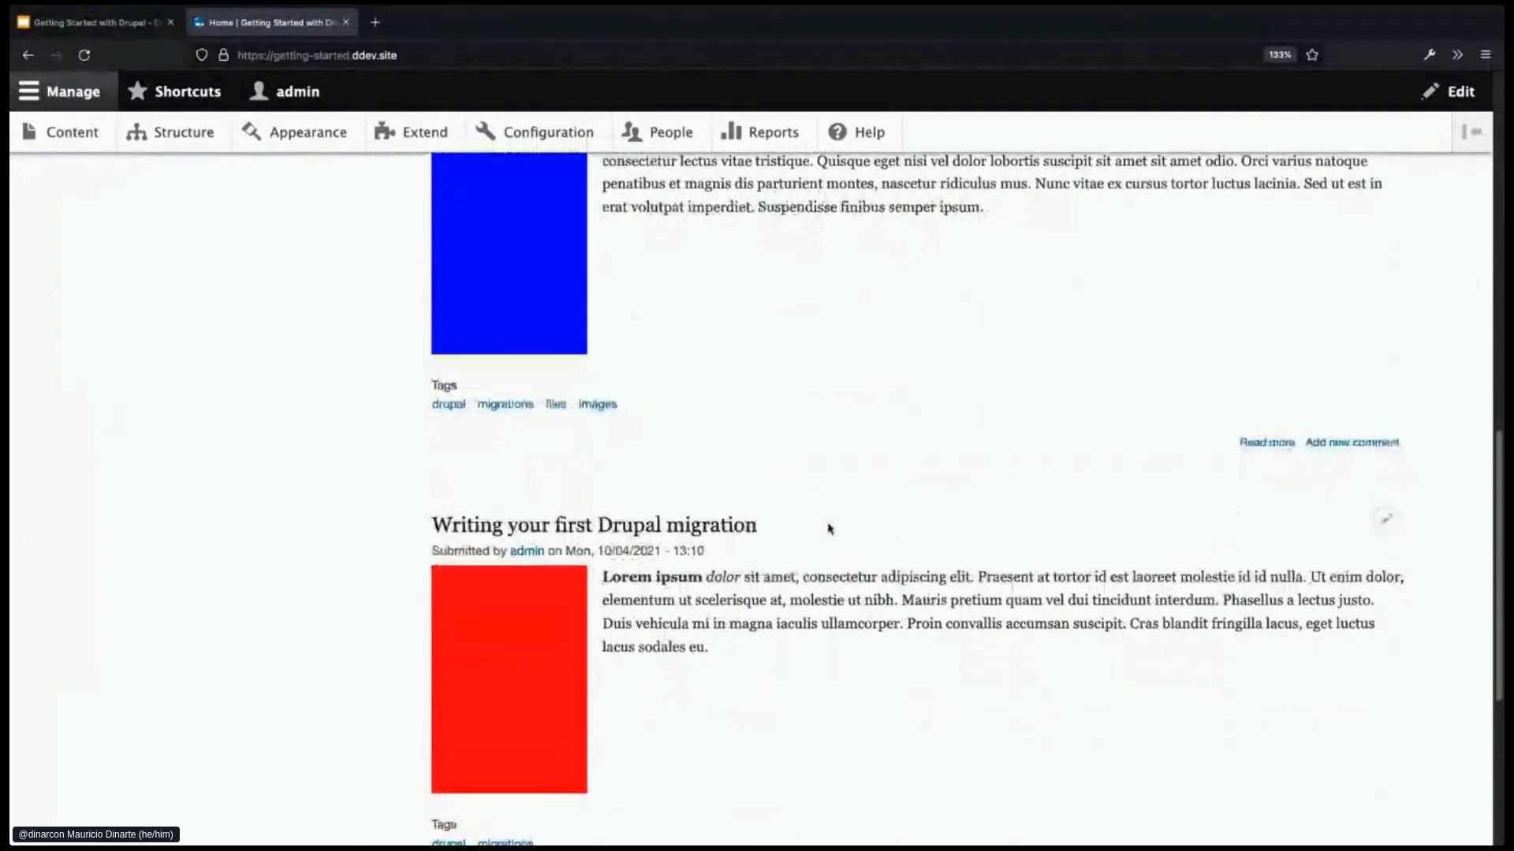
scroll(836, 538, down, 1)
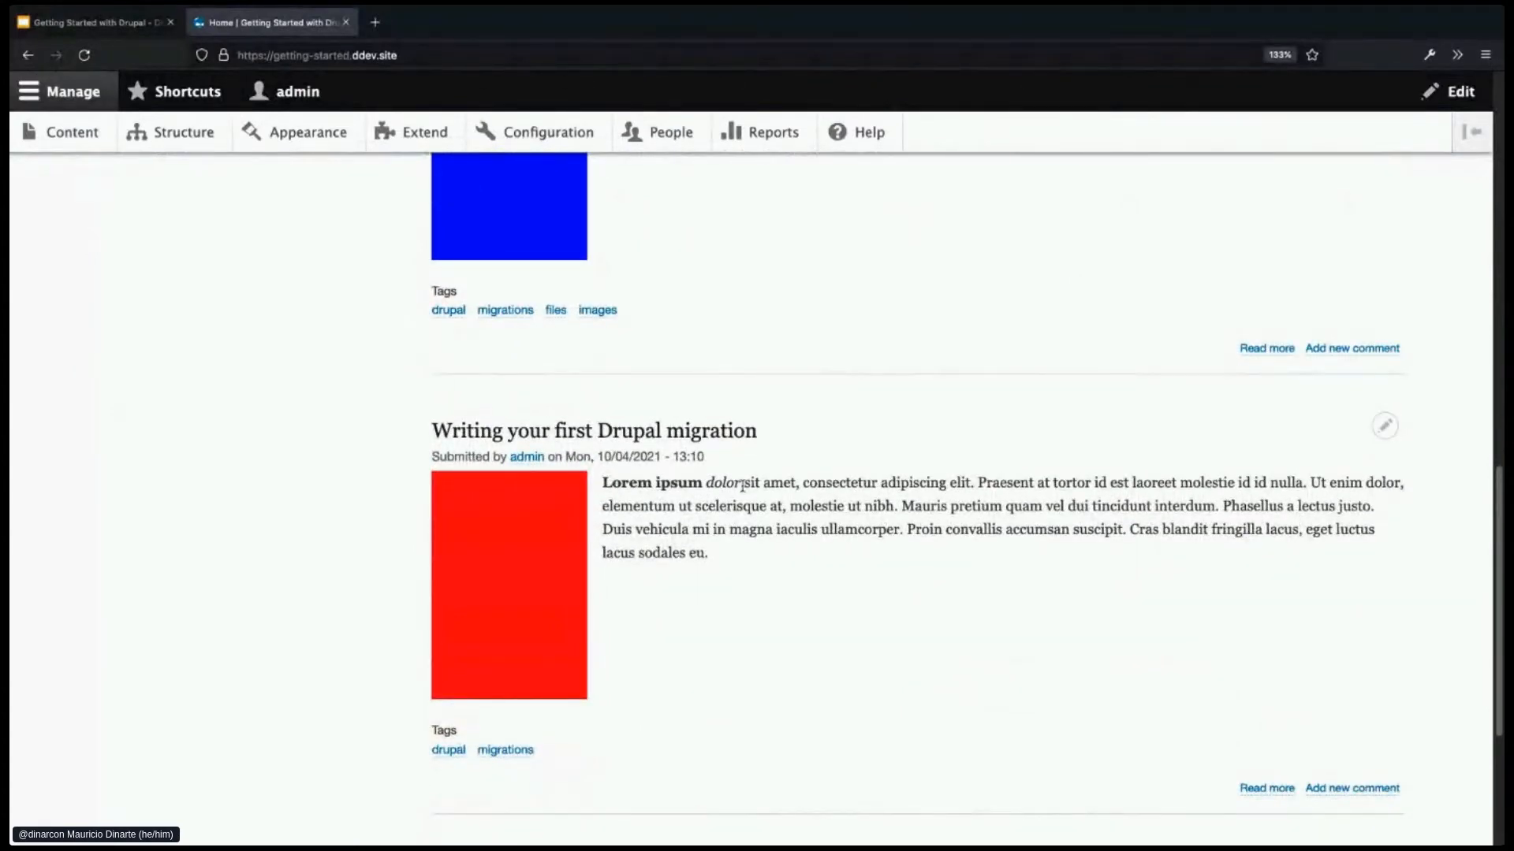
click(727, 440)
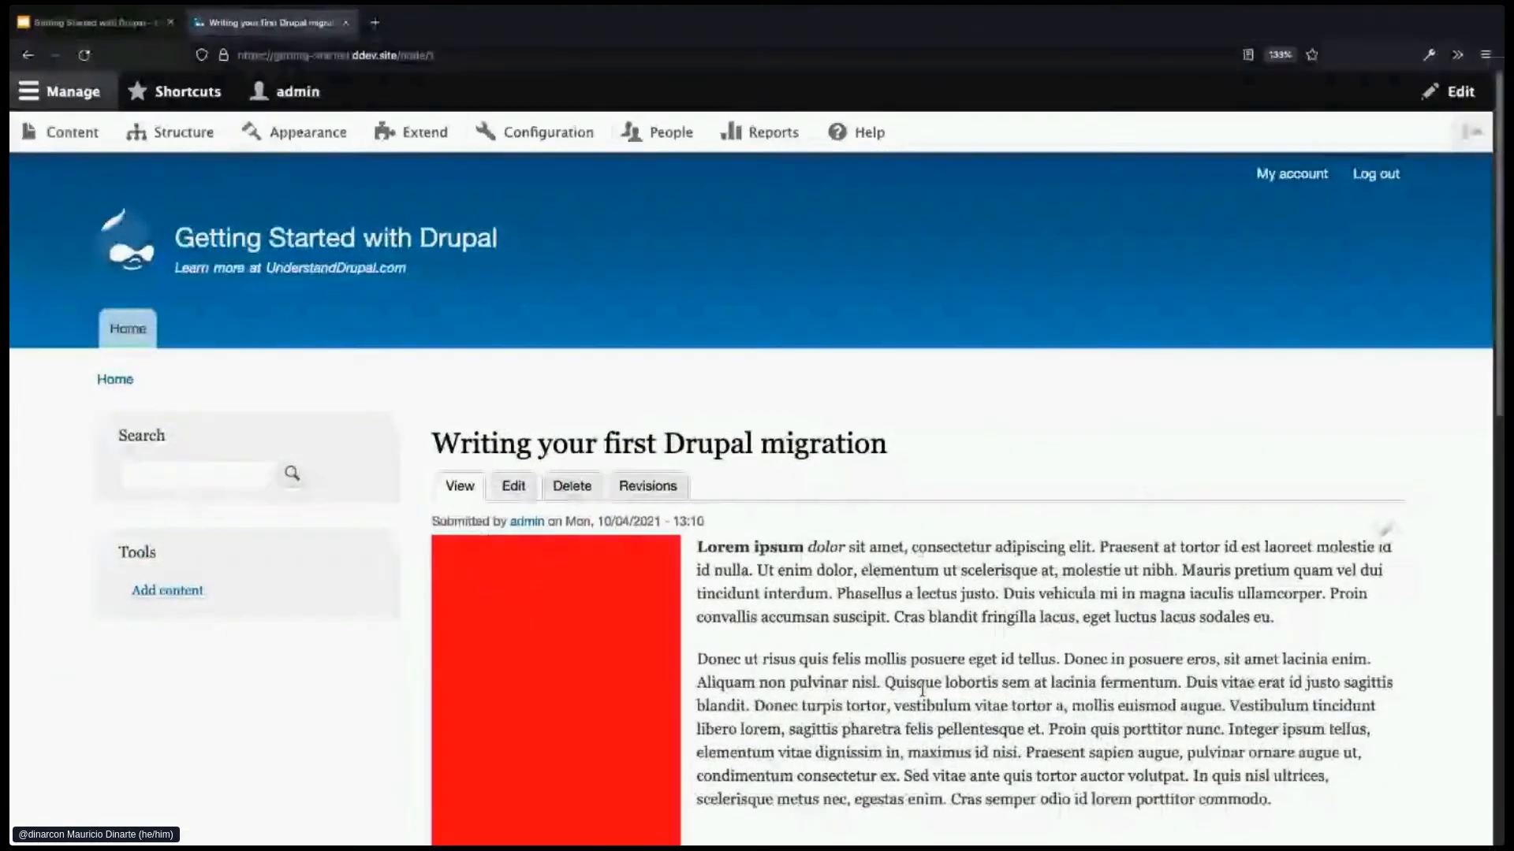
scroll(922, 692, down, 1)
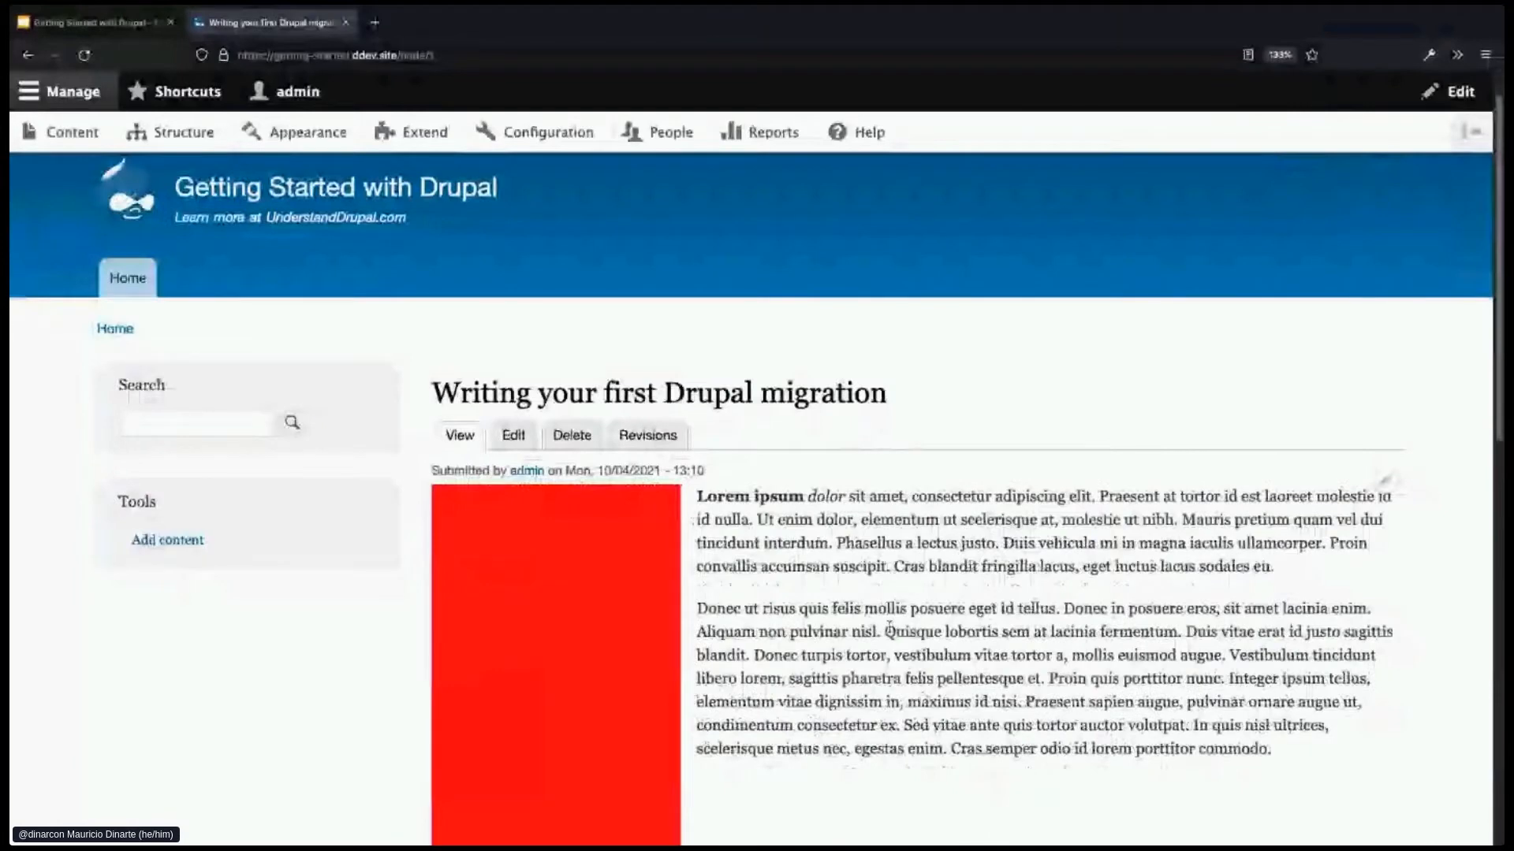
scroll(889, 628, down, 2)
scroll(892, 625, down, 1)
click(513, 332)
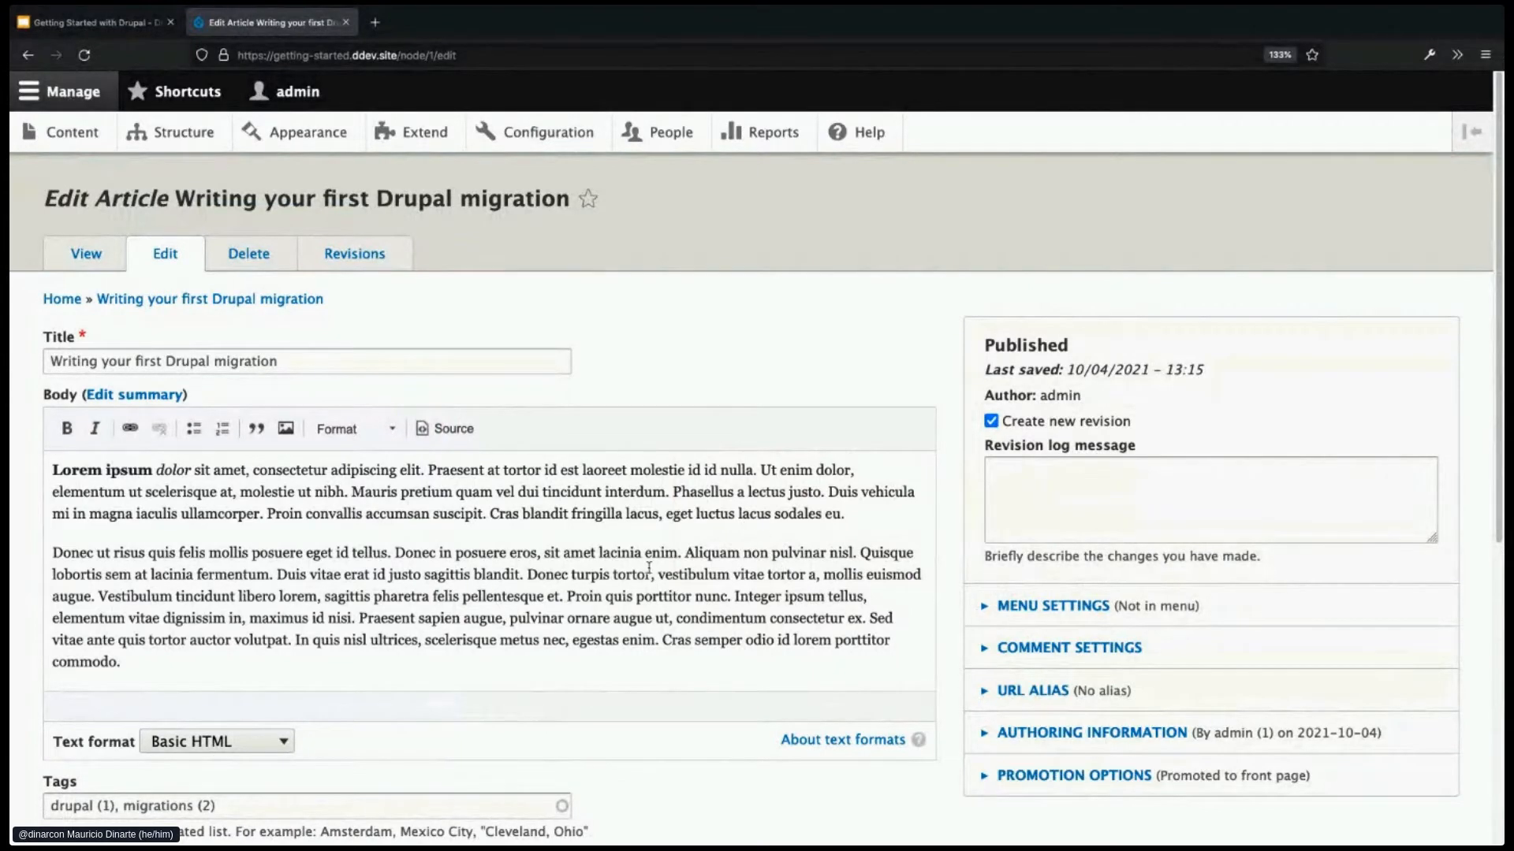
scroll(649, 568, down, 1)
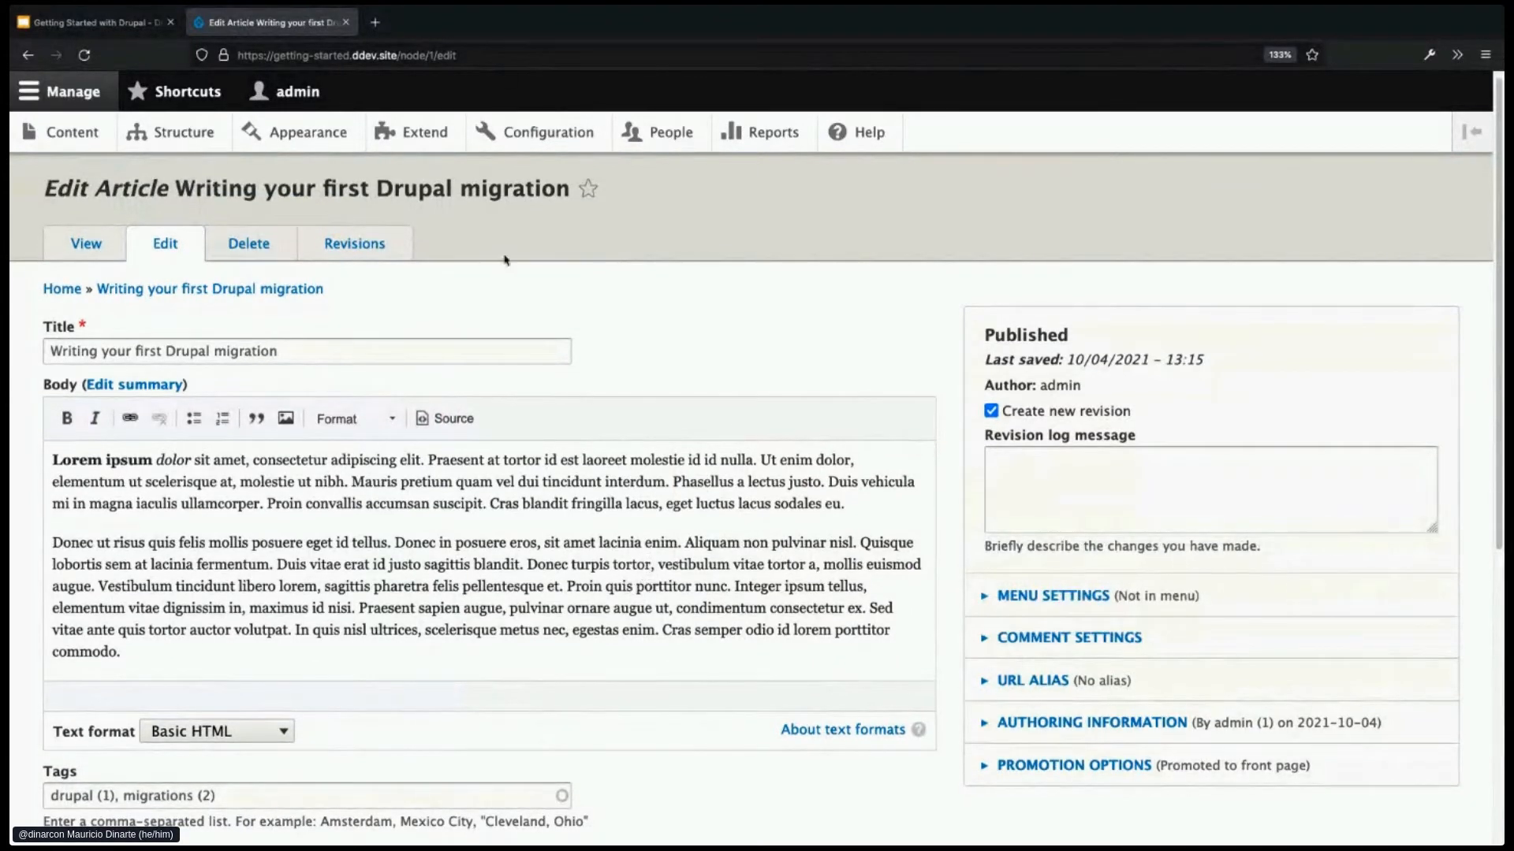
click(118, 252)
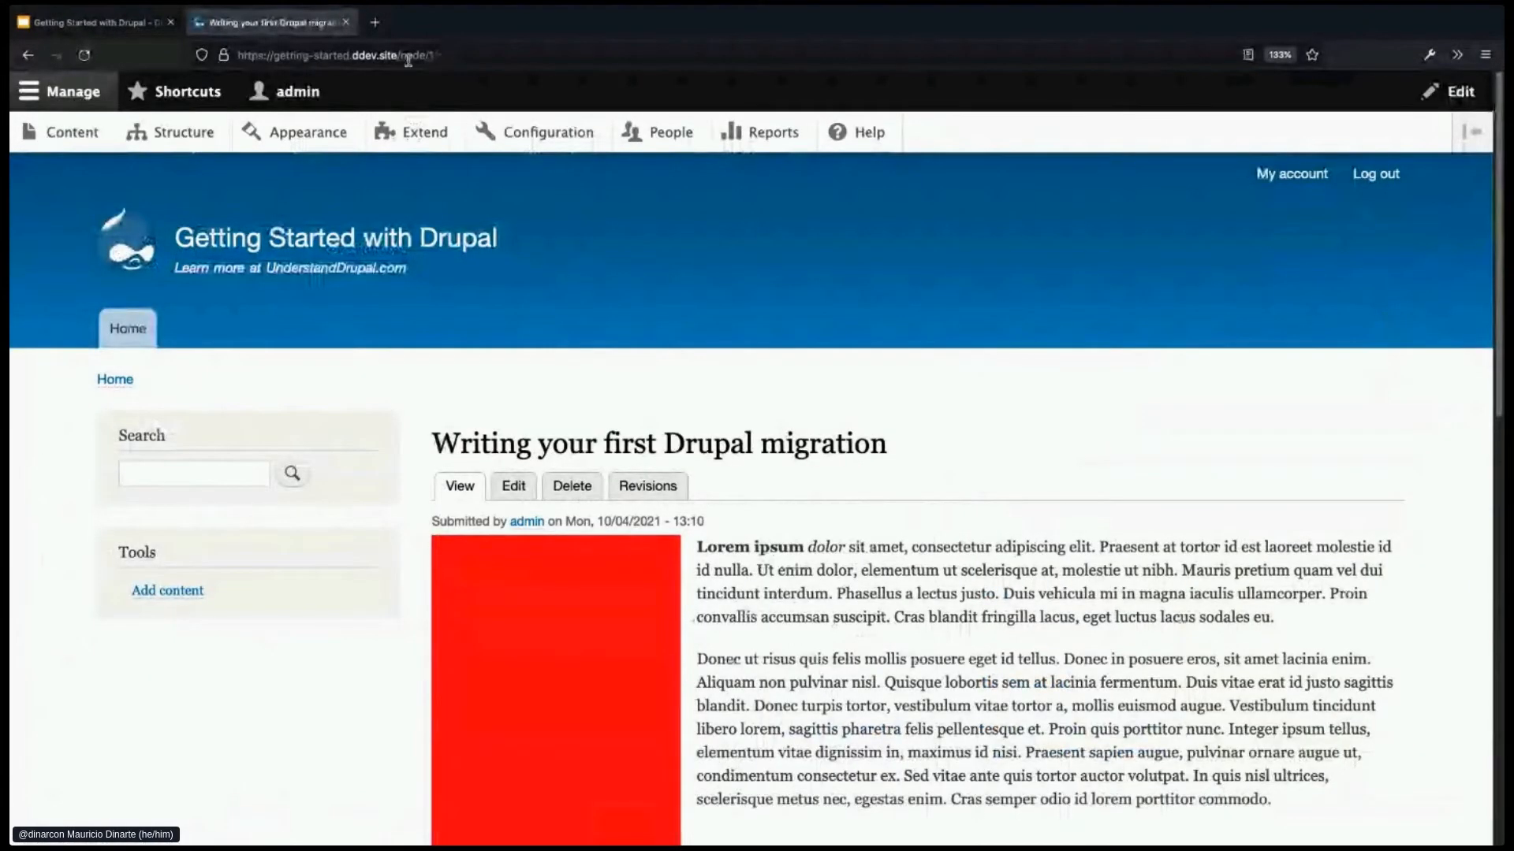
drag(398, 55, 436, 56)
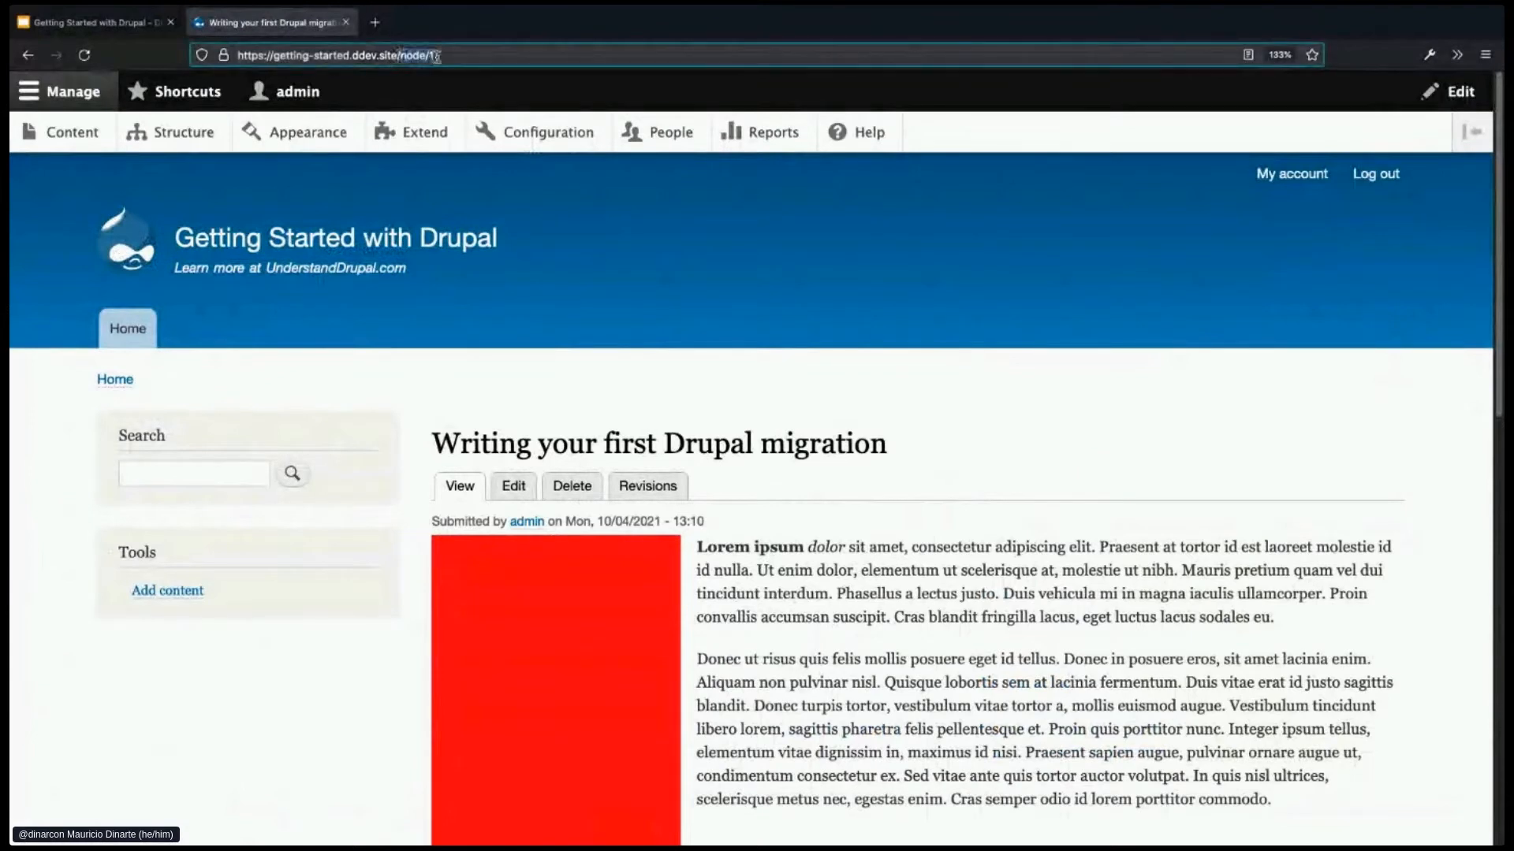
click(455, 56)
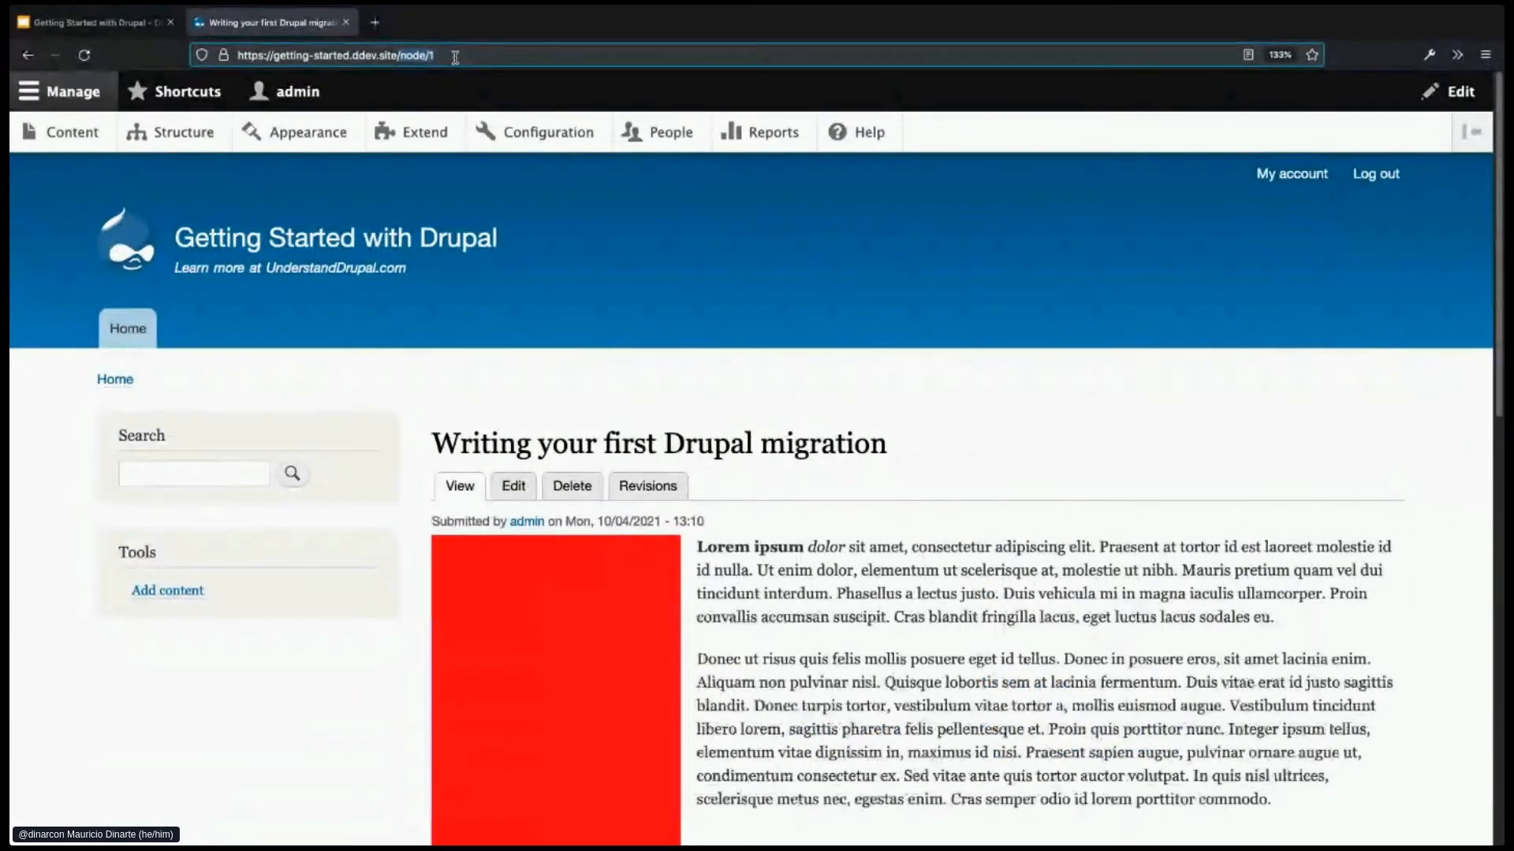
click(457, 55)
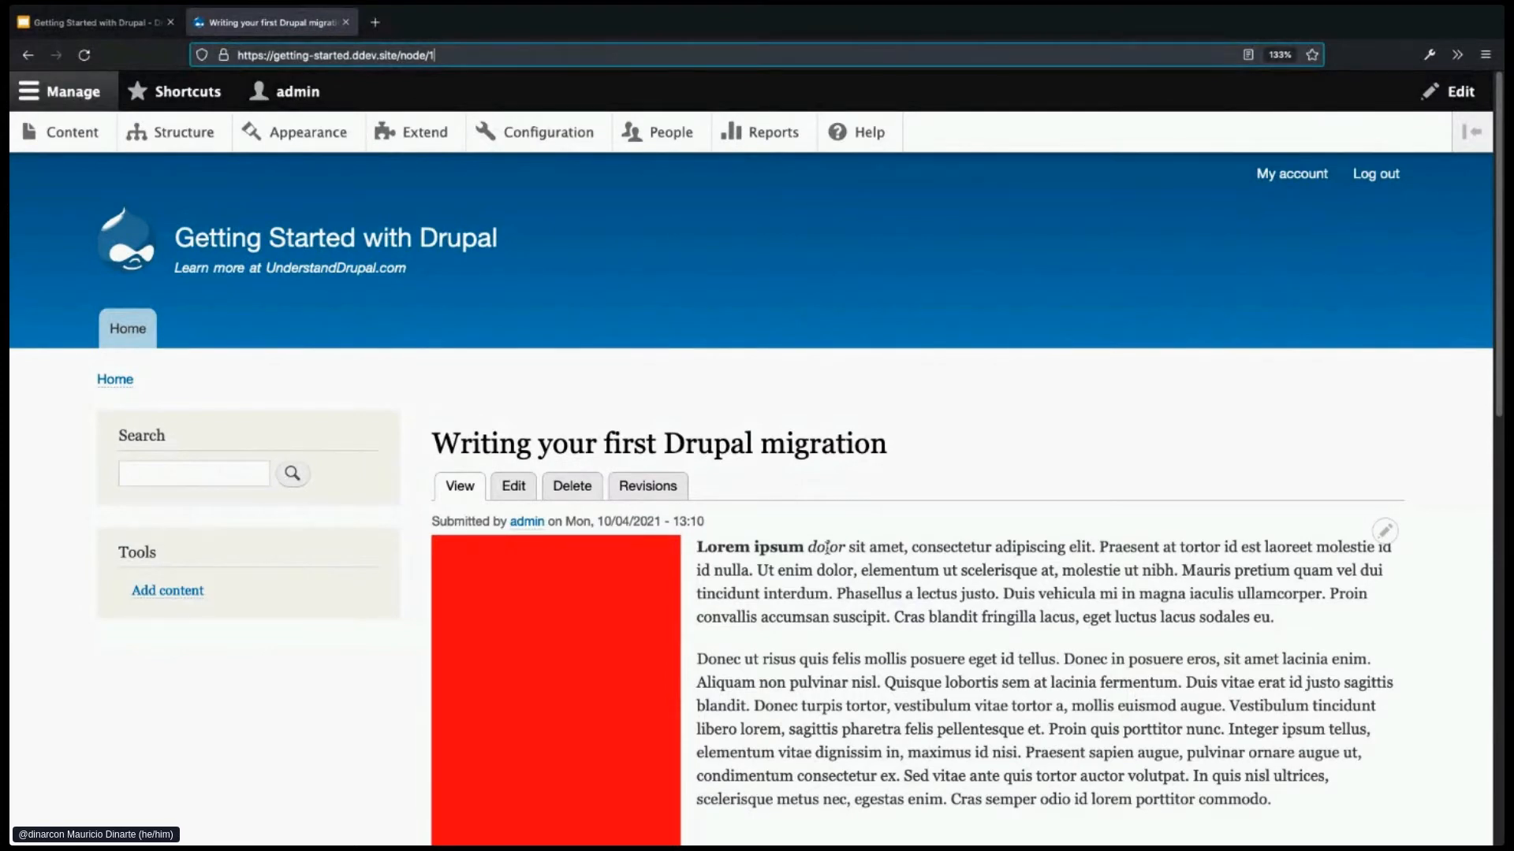
- Edit 'Writing your first Drupal migration', set its URL alias to /first-migration, and save
click(514, 487)
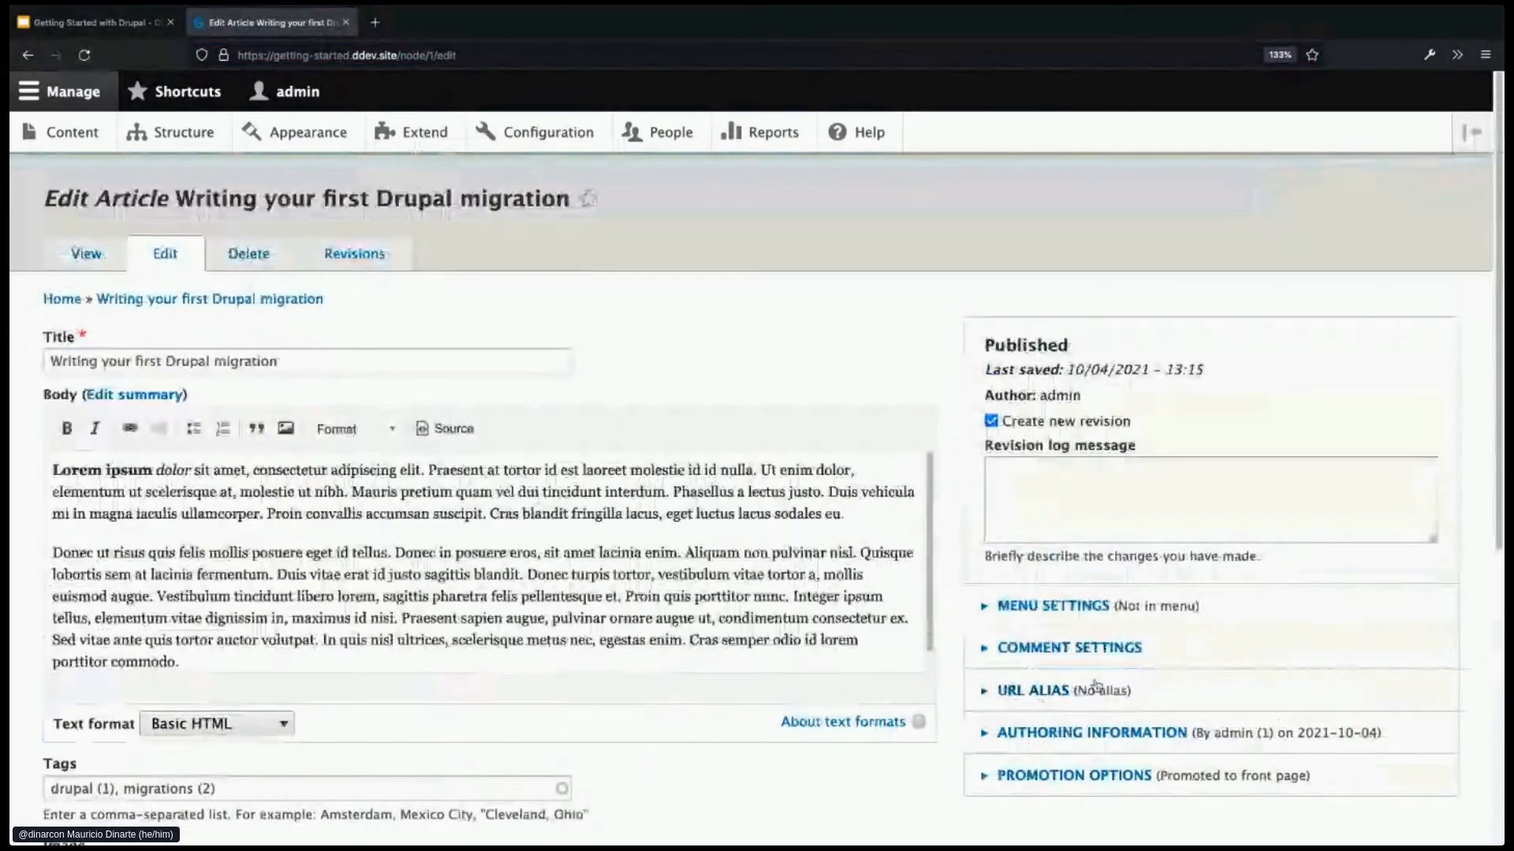
scroll(1100, 682, down, 1)
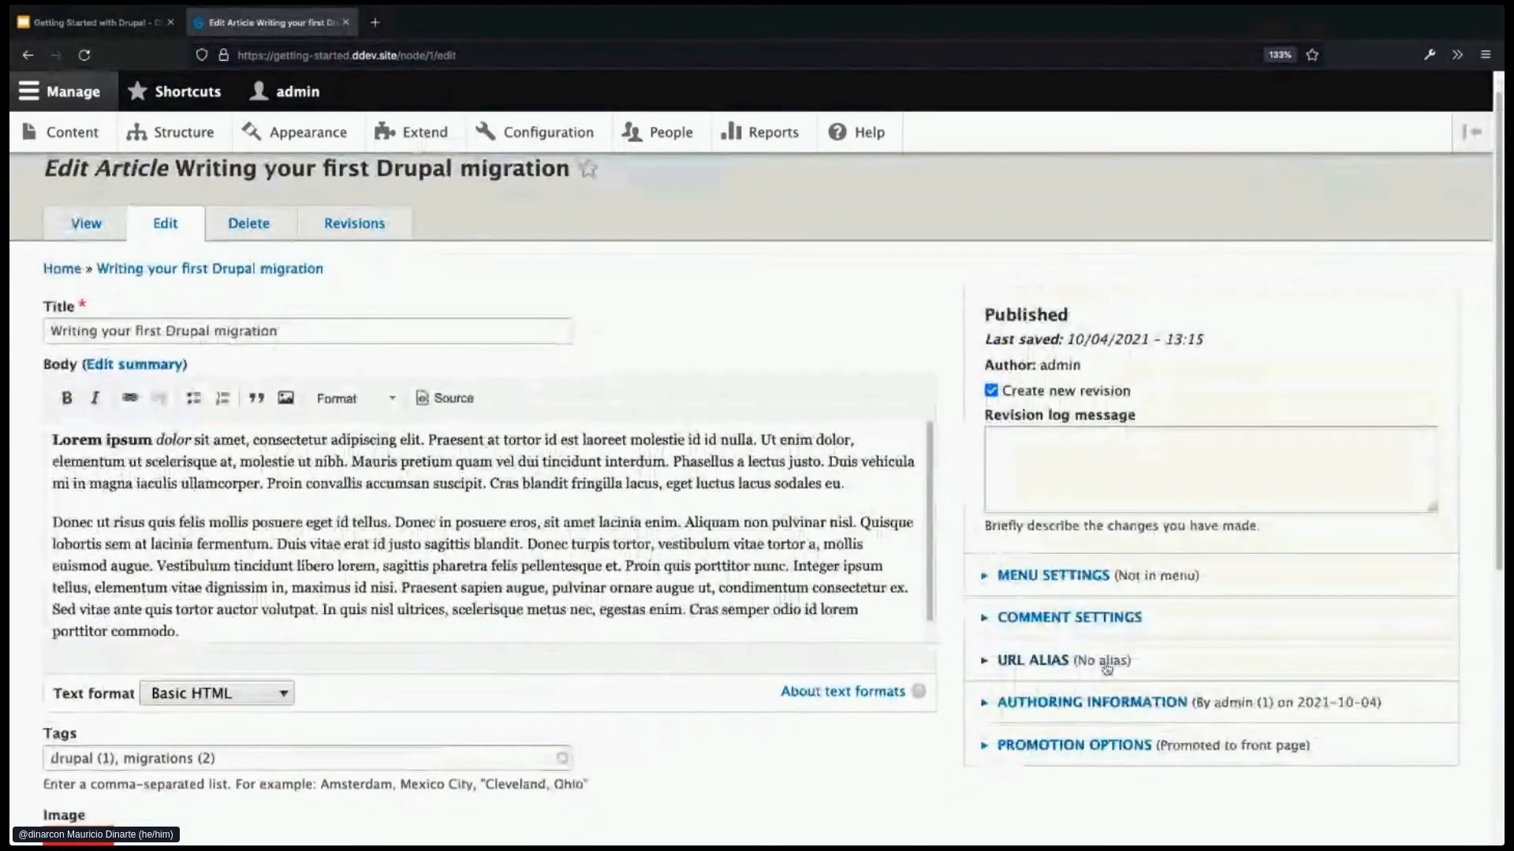
click(1051, 669)
scroll(1052, 684, down, 1)
click(1050, 687)
scroll(1146, 679, down, 1)
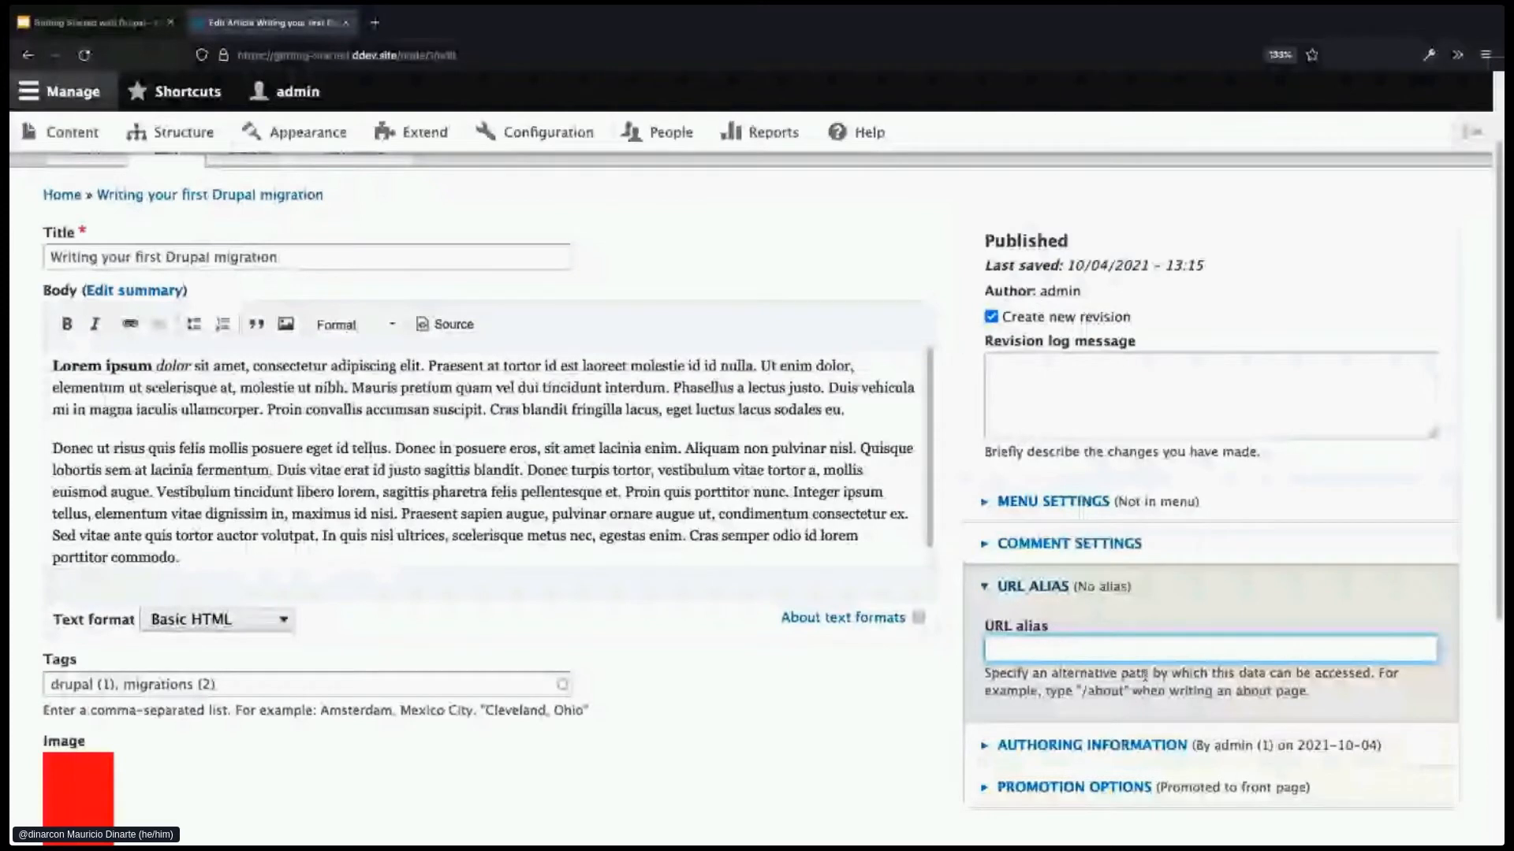
text(/)
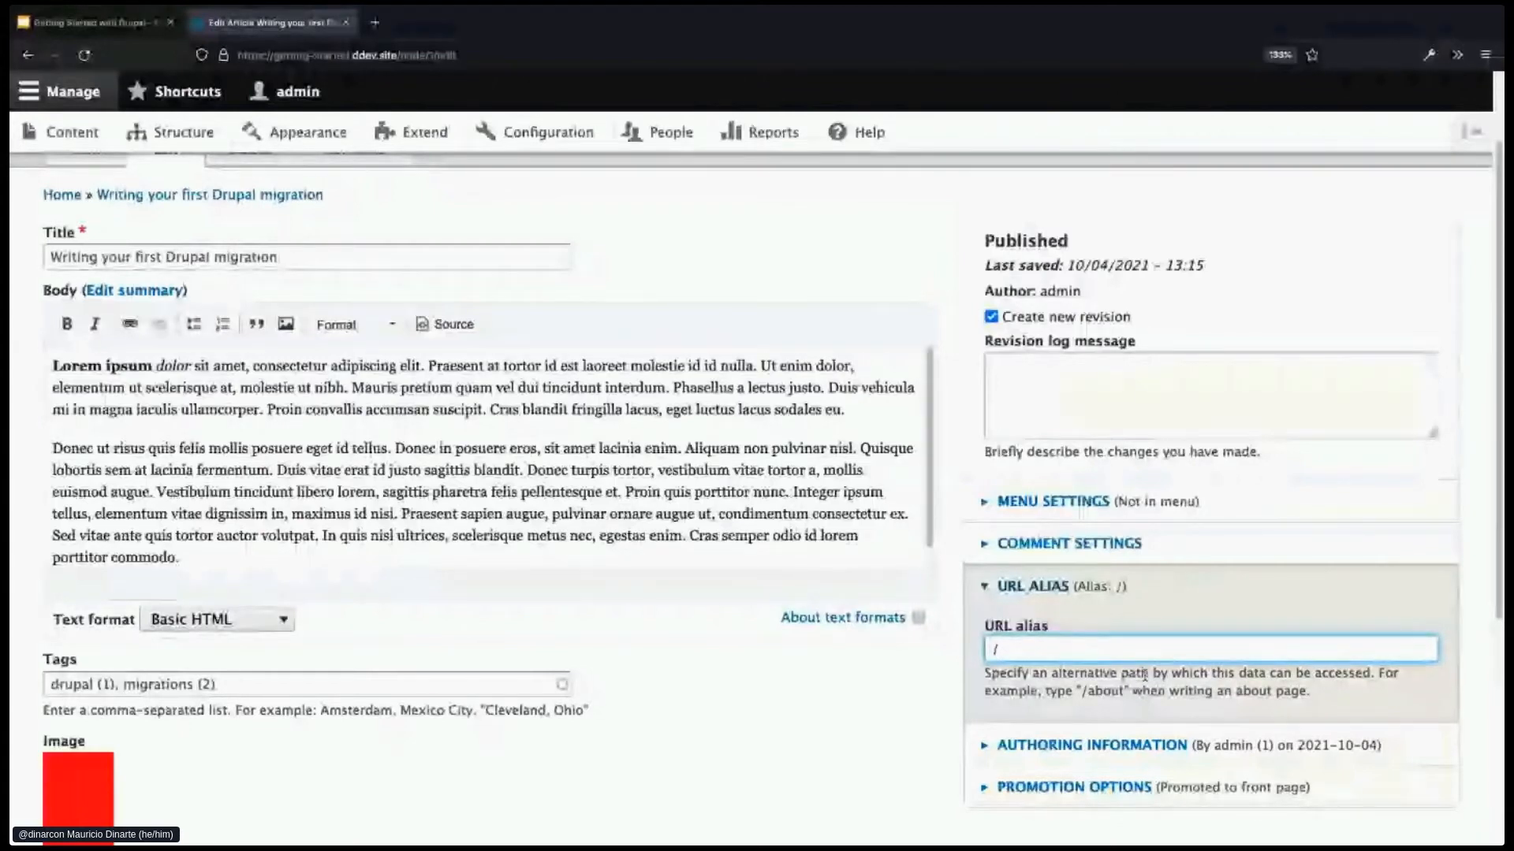
text(first-)
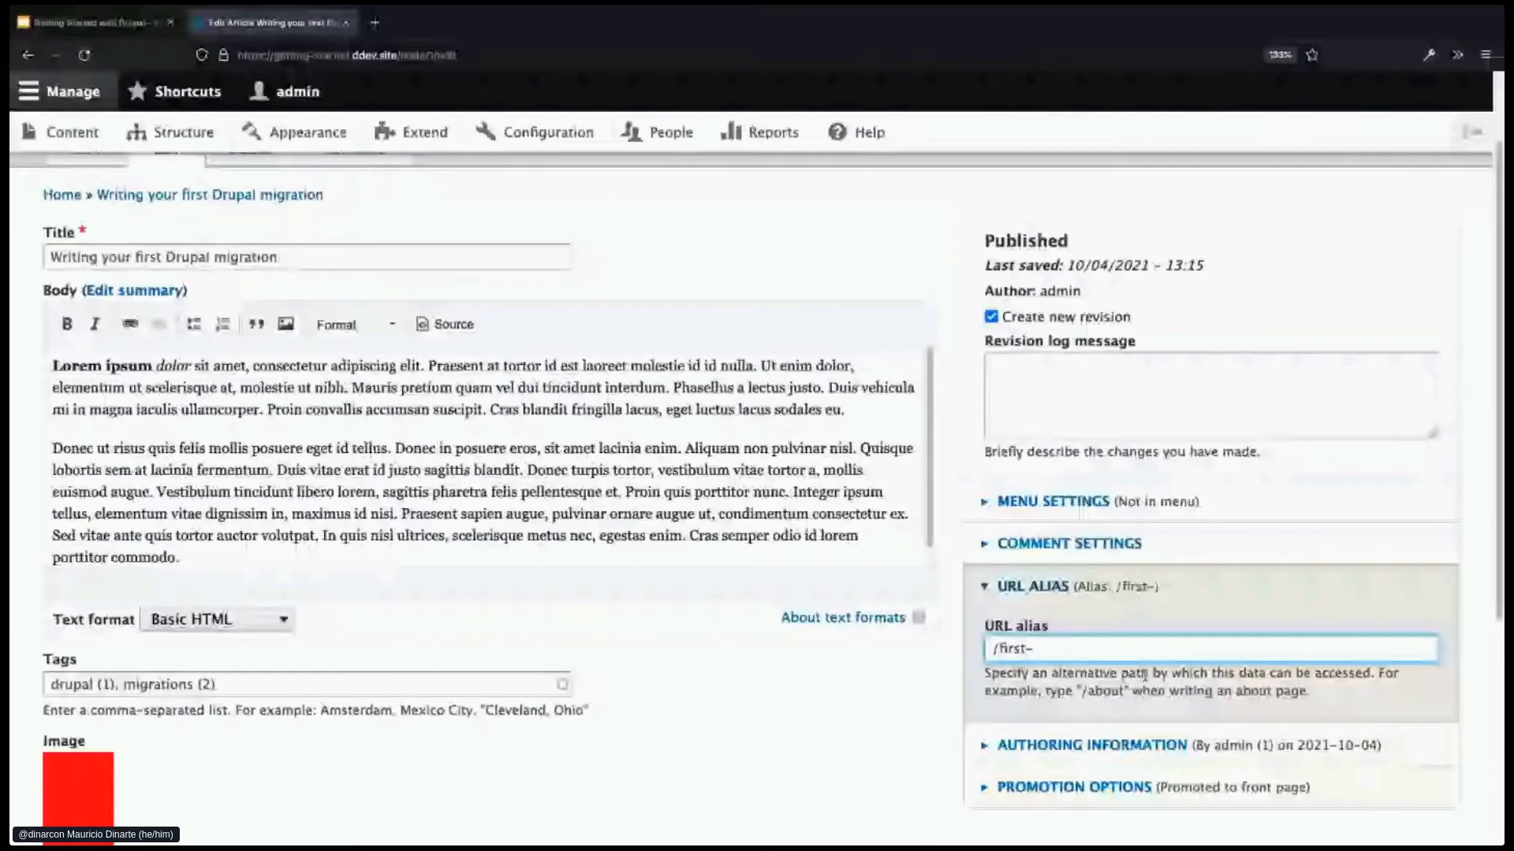
text(migration)
scroll(1145, 675, down, 2)
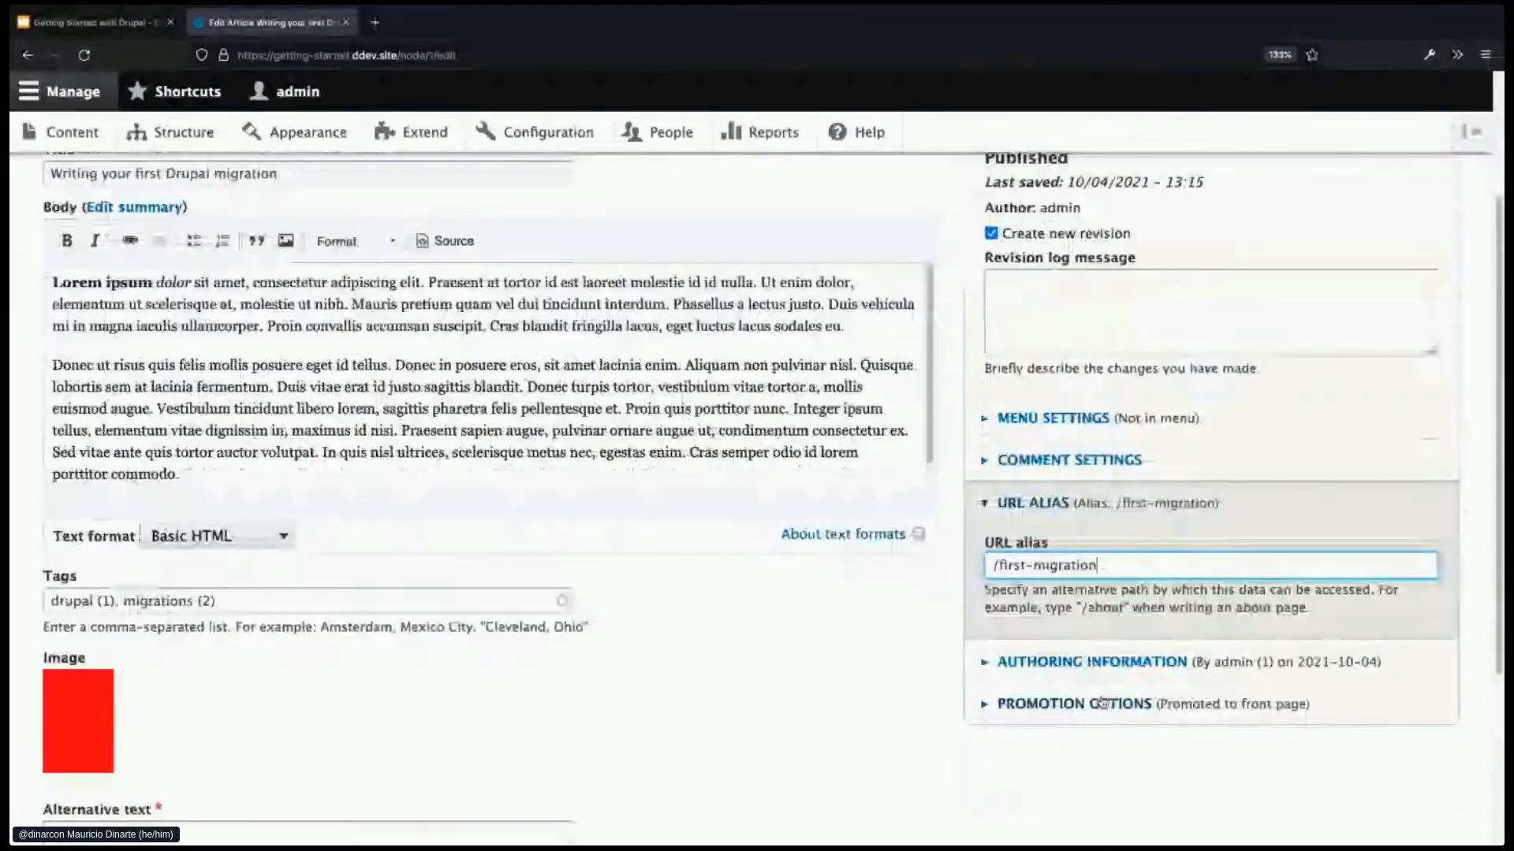
scroll(1102, 703, down, 2)
scroll(961, 699, down, 4)
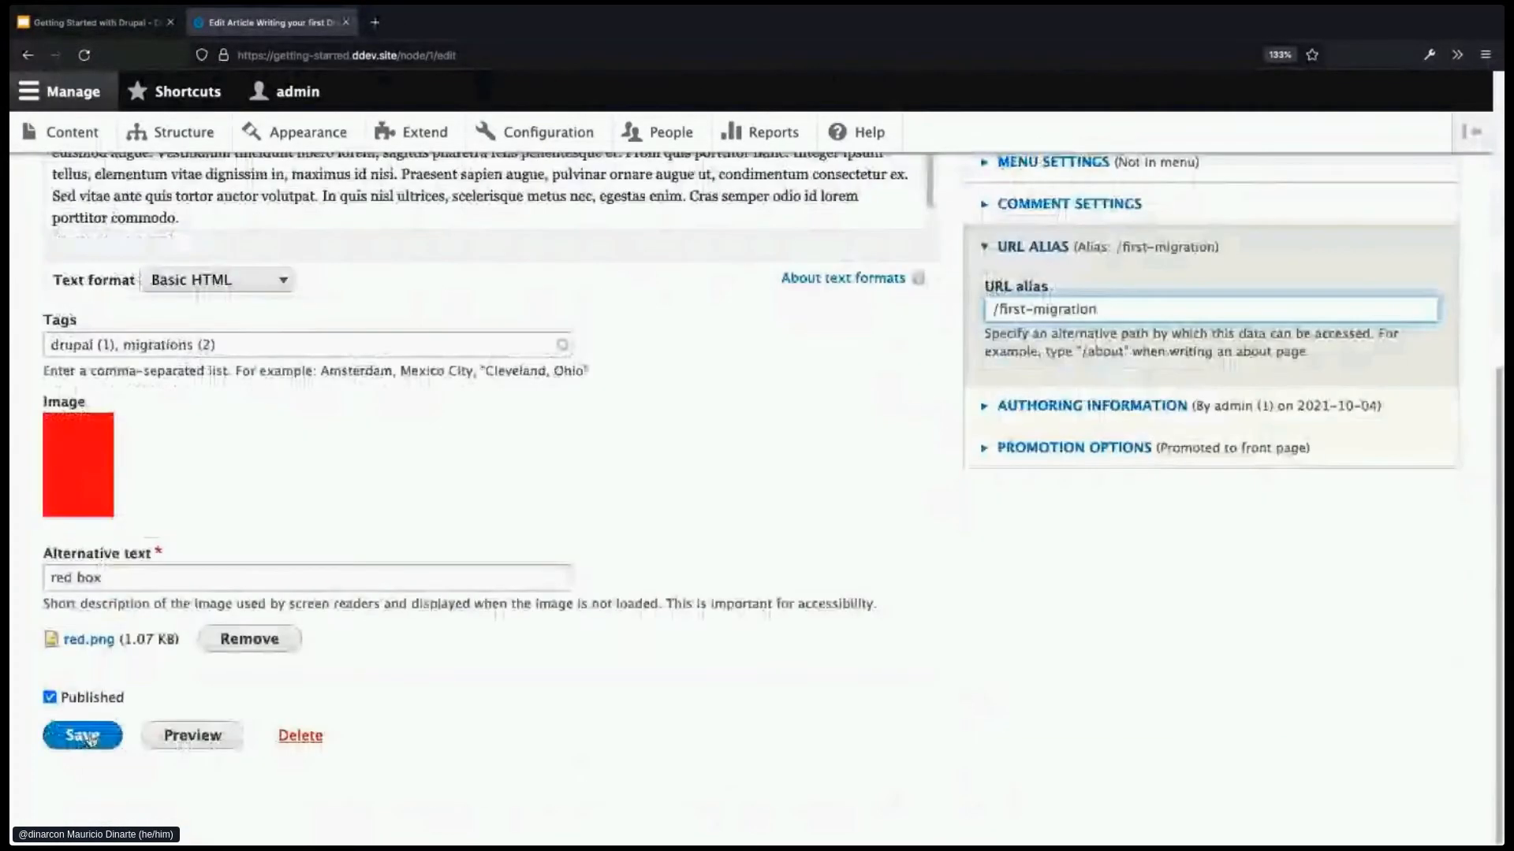
click(82, 735)
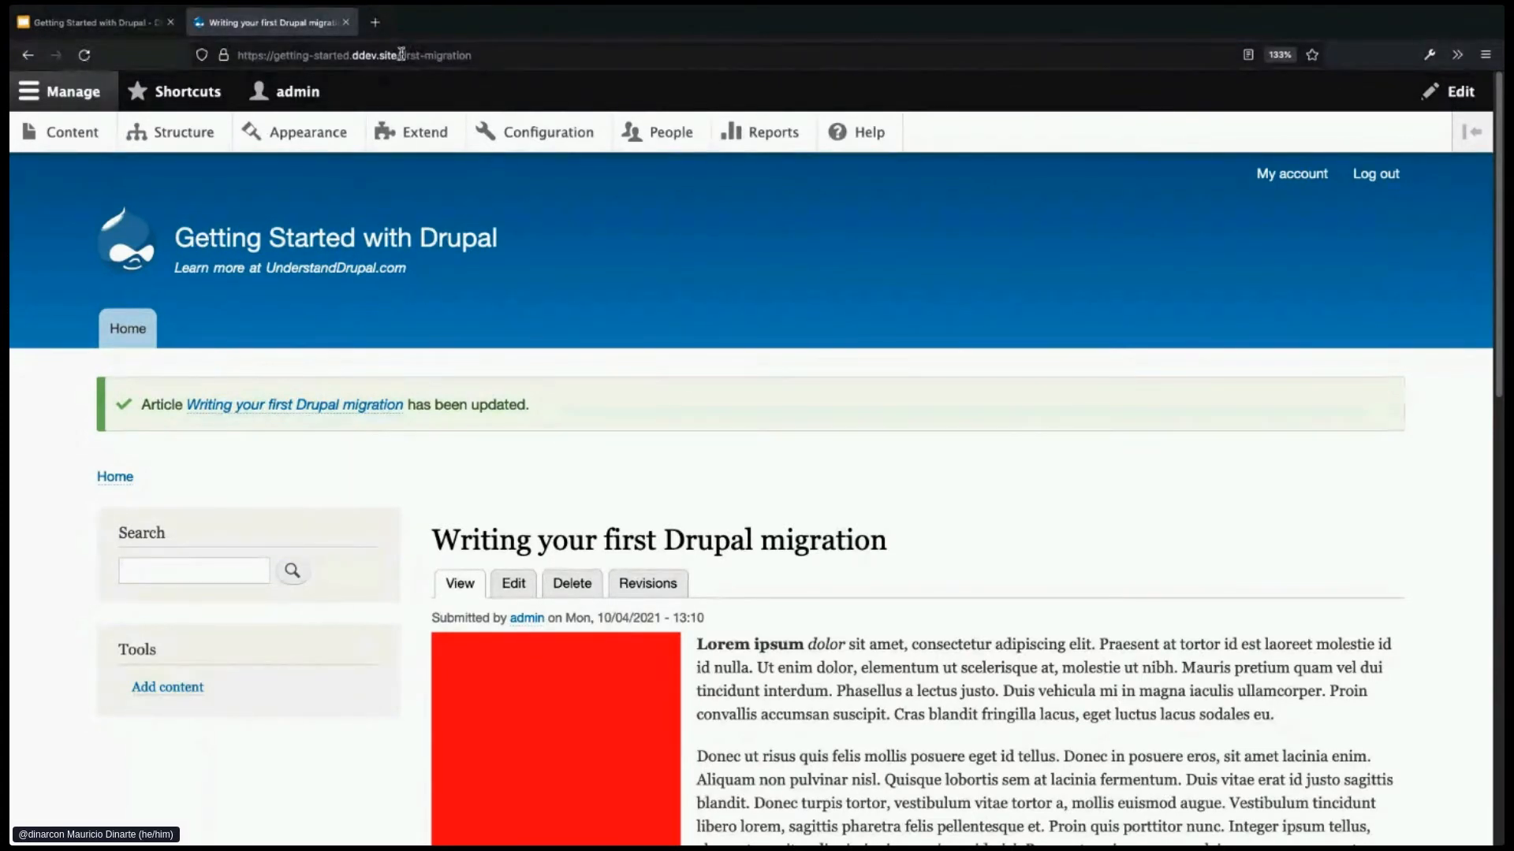
drag(400, 55, 532, 56)
key(BackSpace)
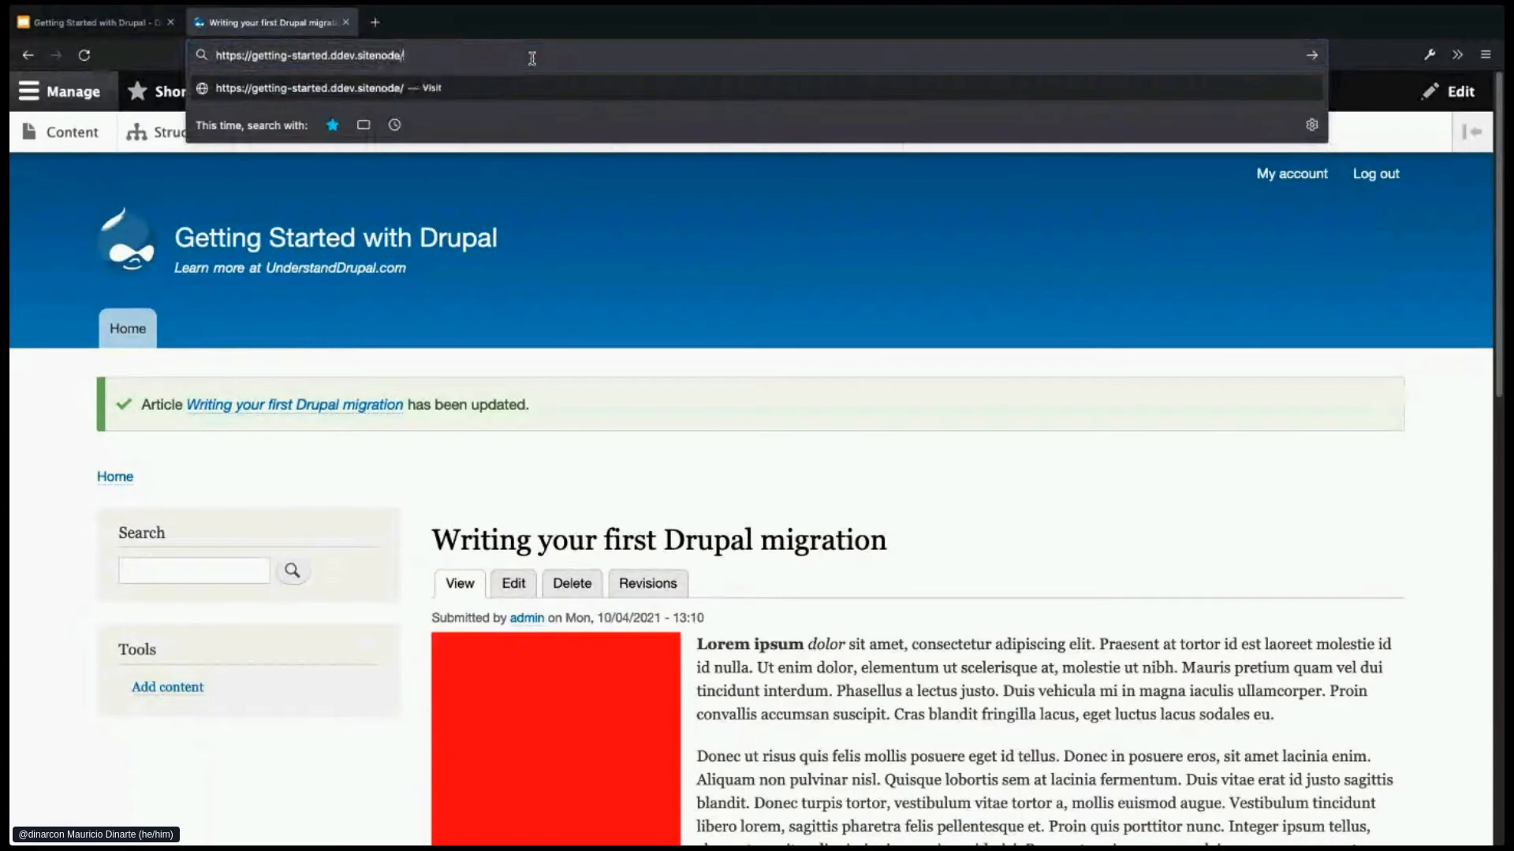
text(/node/1)
key(Return)
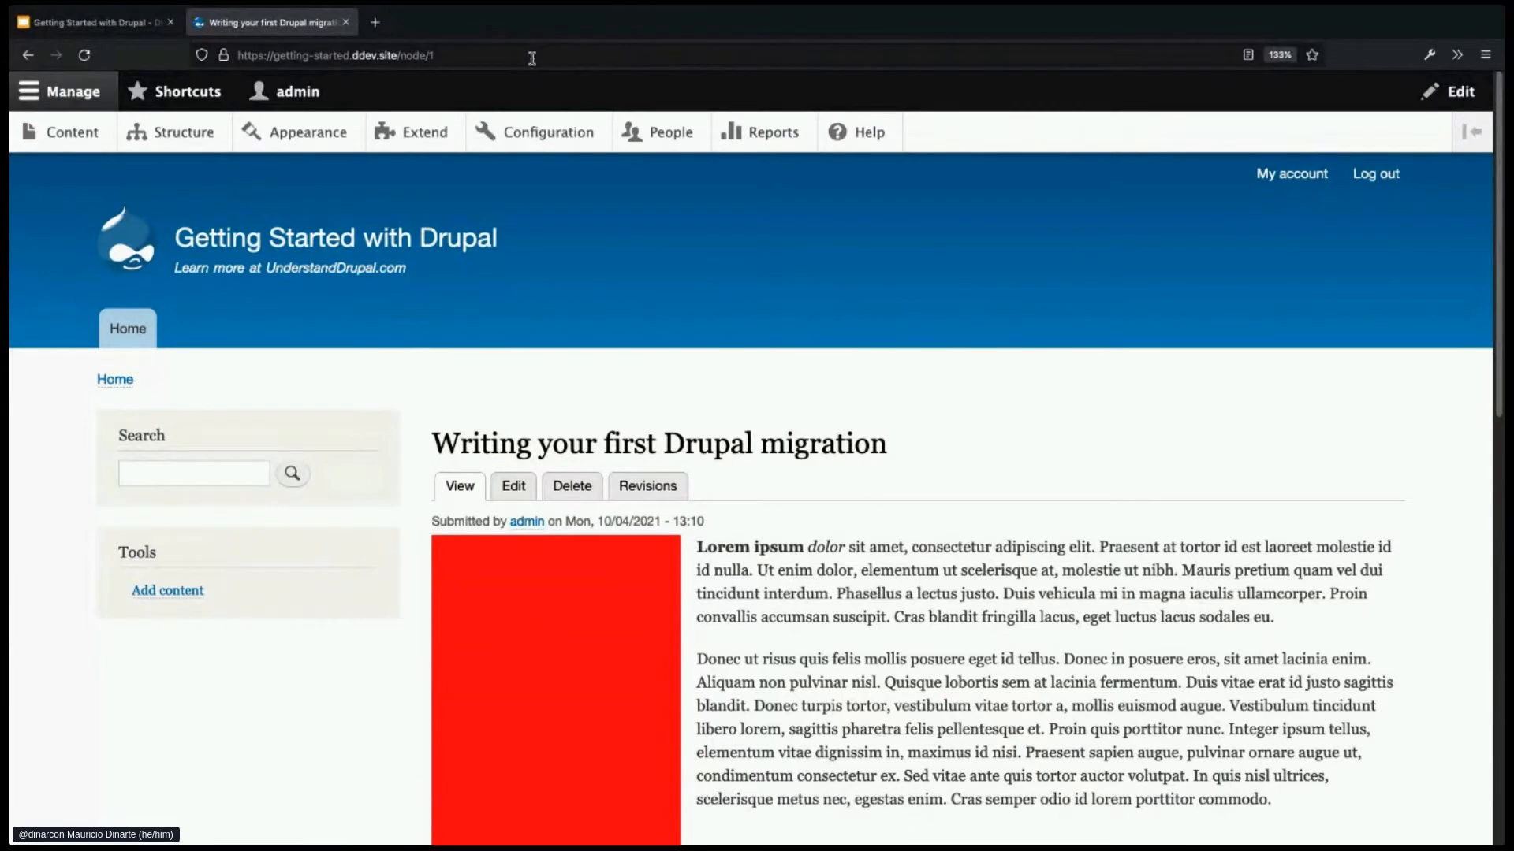
click(28, 55)
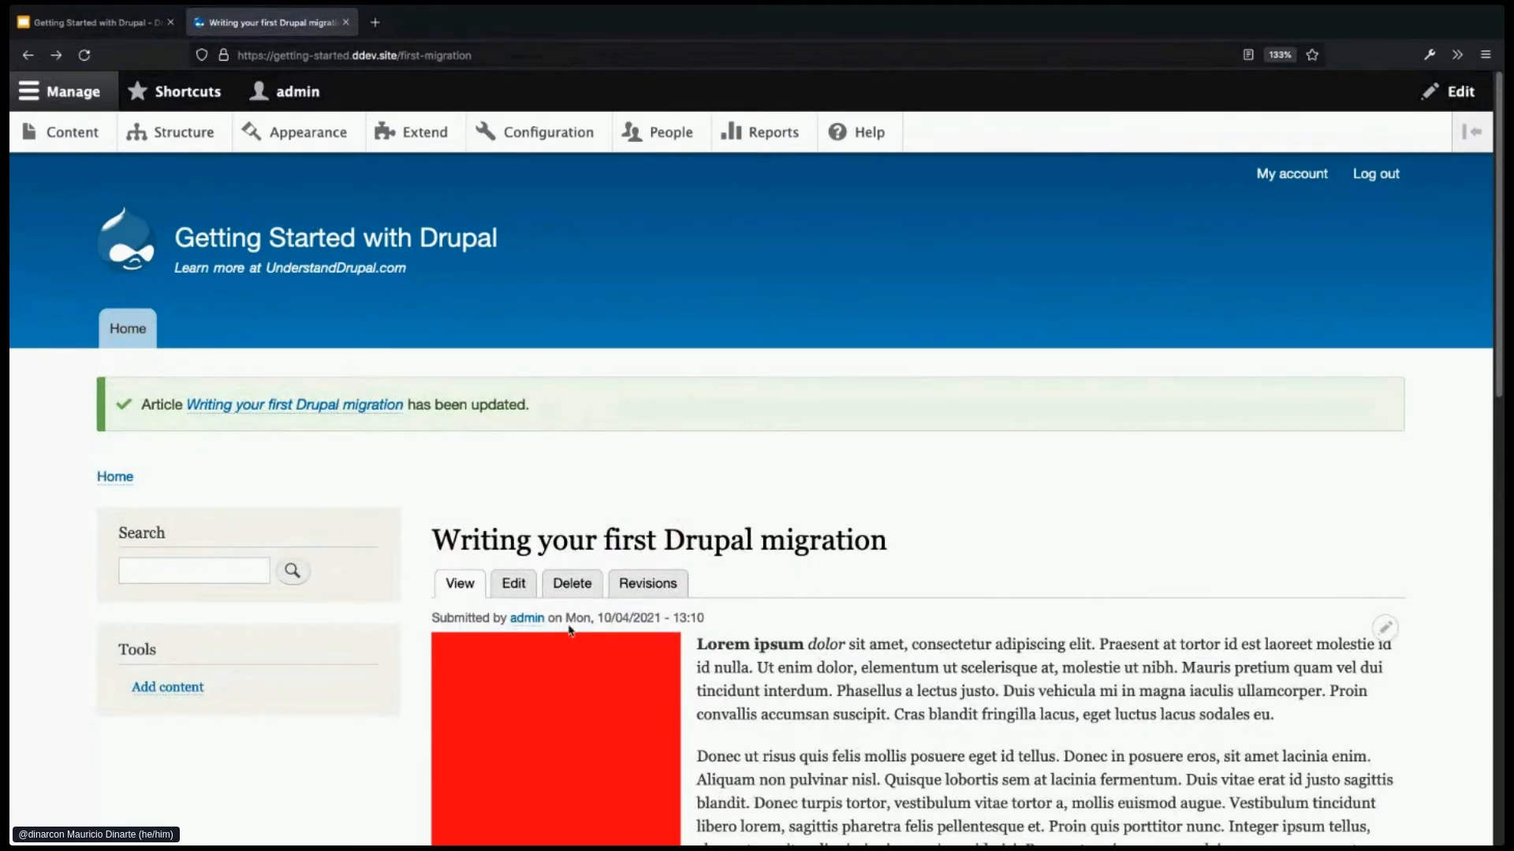
- Edit 'Writing your first Drupal migration', uncheck Published, and save
click(514, 584)
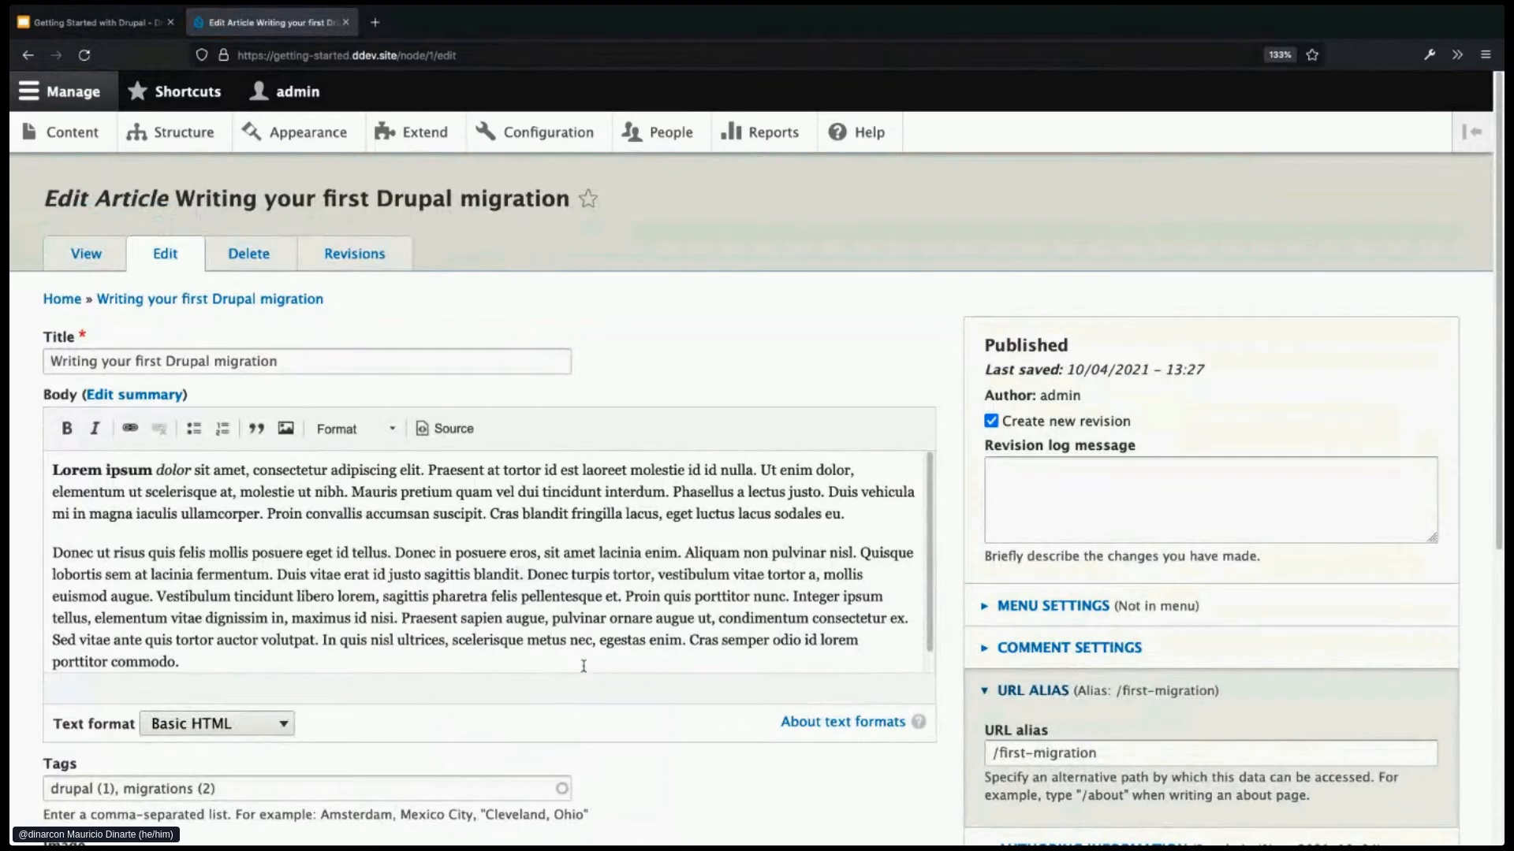
scroll(615, 719, down, 3)
scroll(617, 719, down, 5)
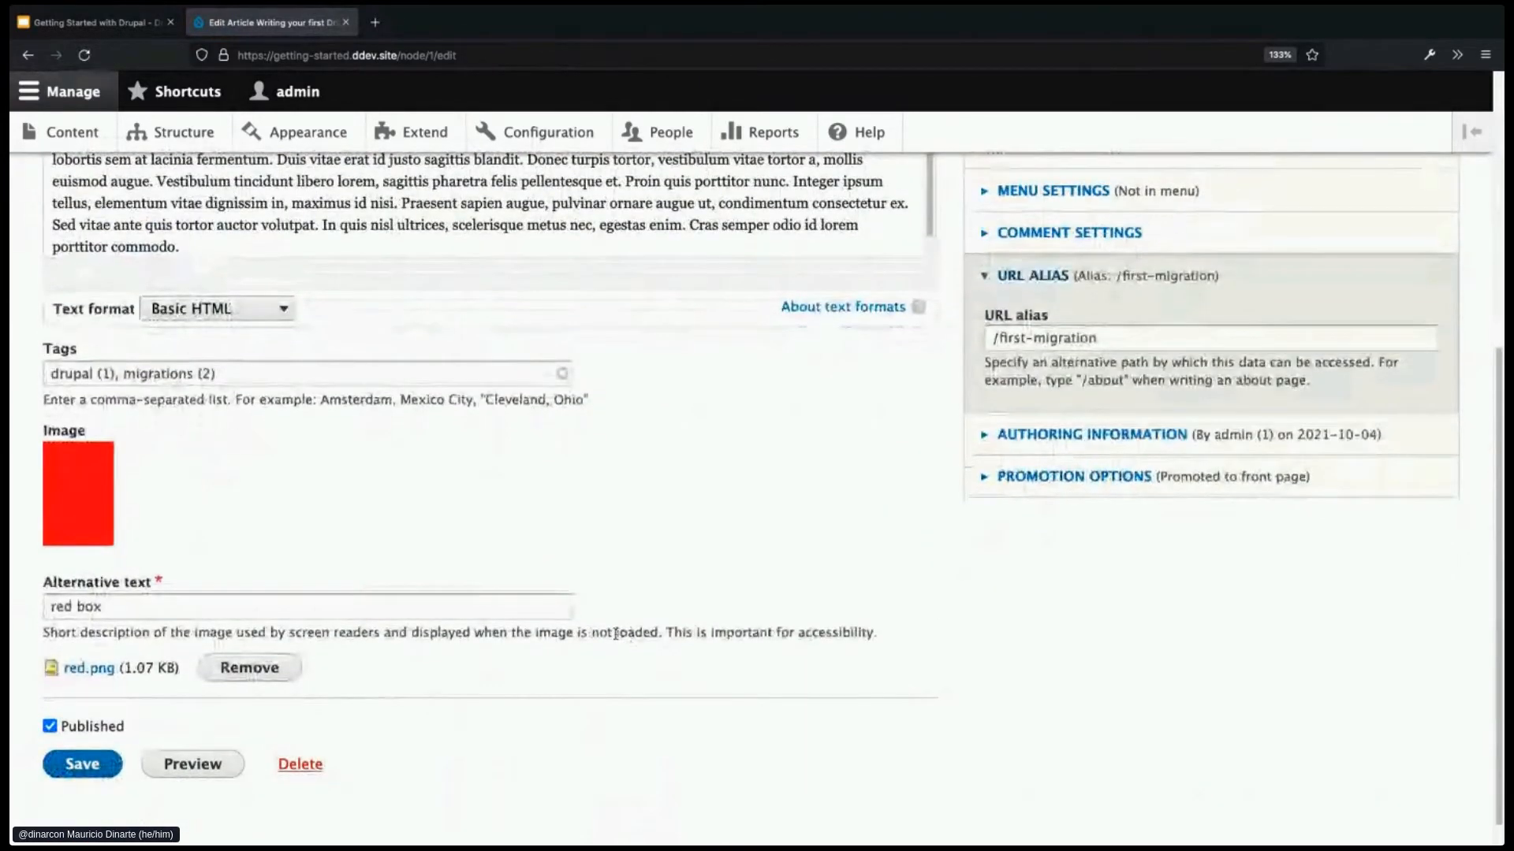
click(50, 727)
click(78, 762)
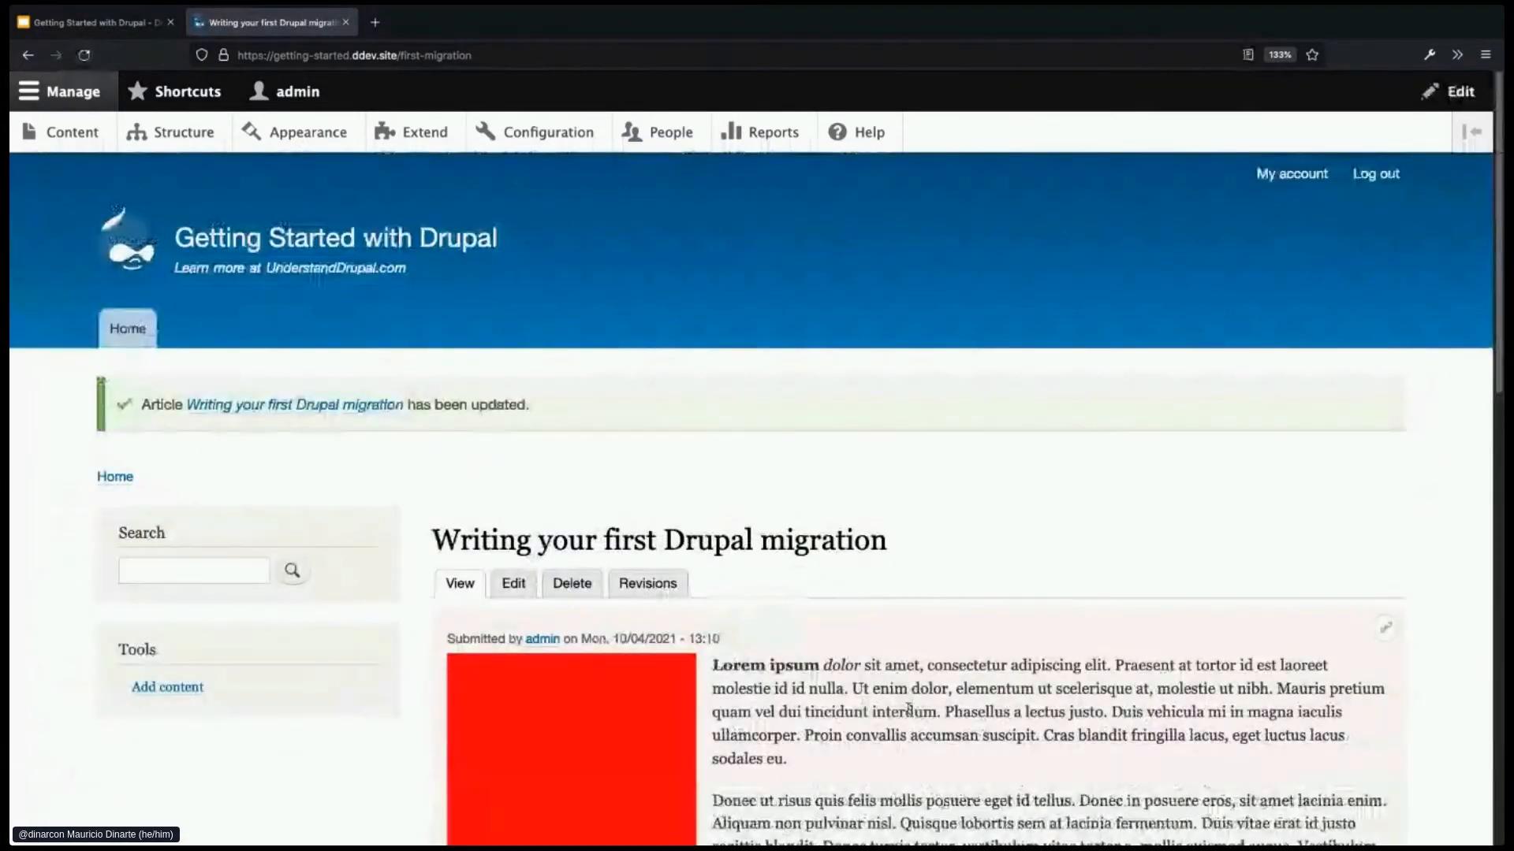
scroll(908, 707, down, 1)
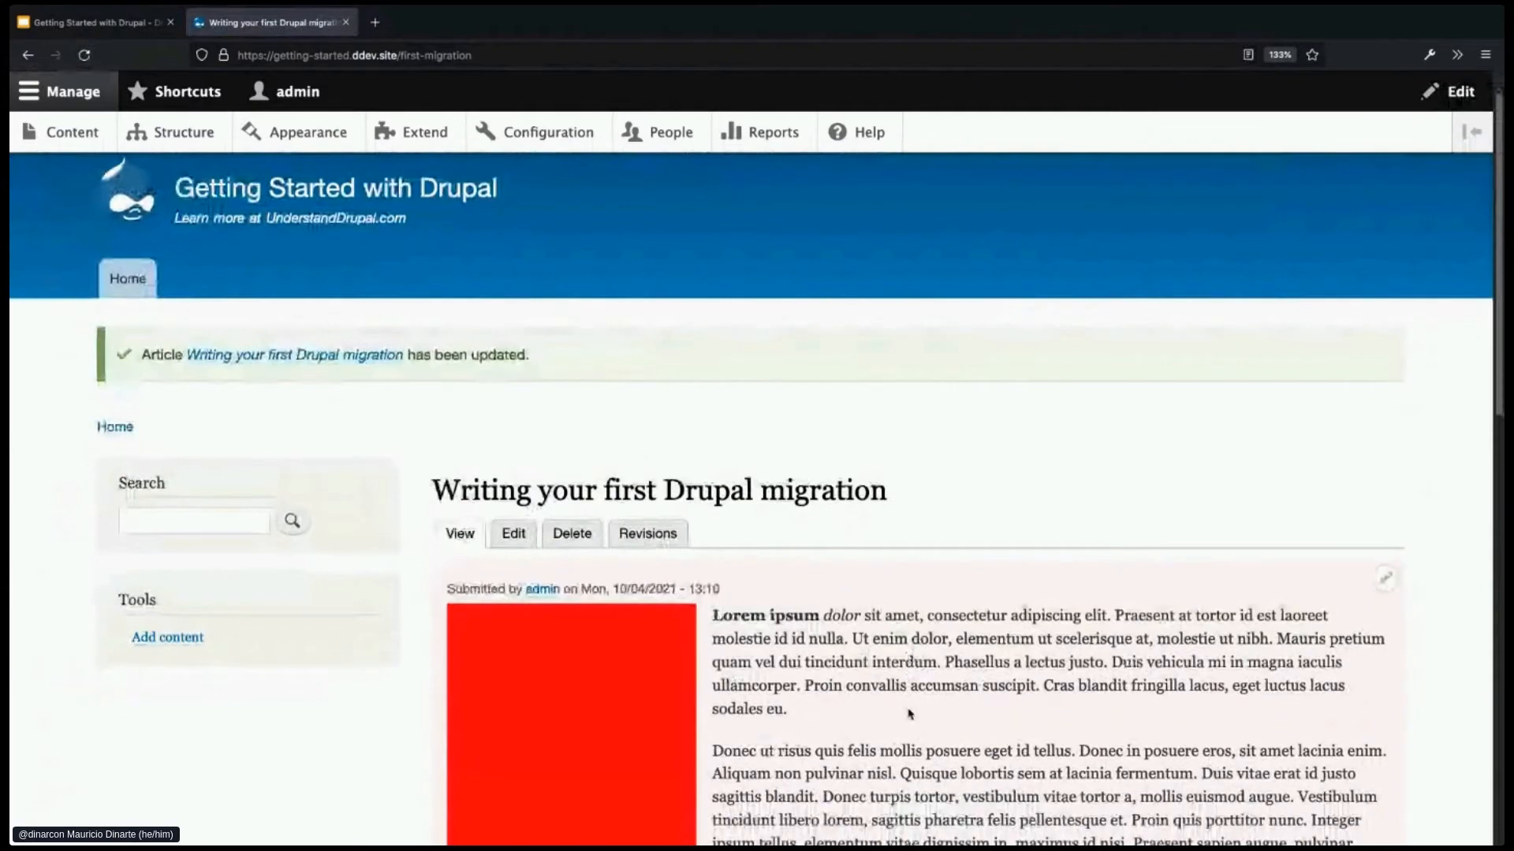
scroll(911, 713, down, 1)
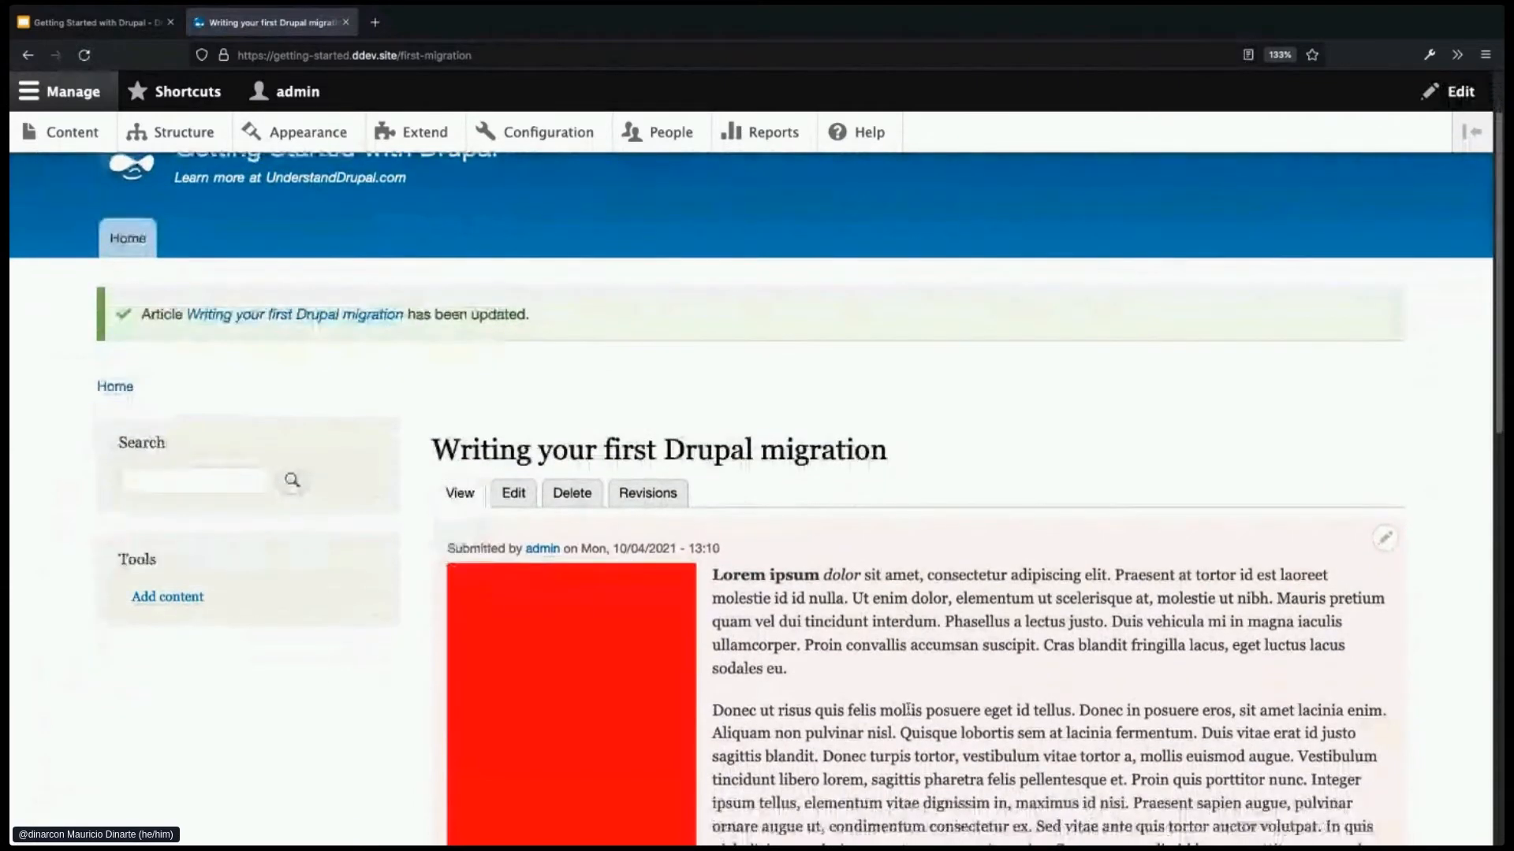
scroll(908, 708, down, 1)
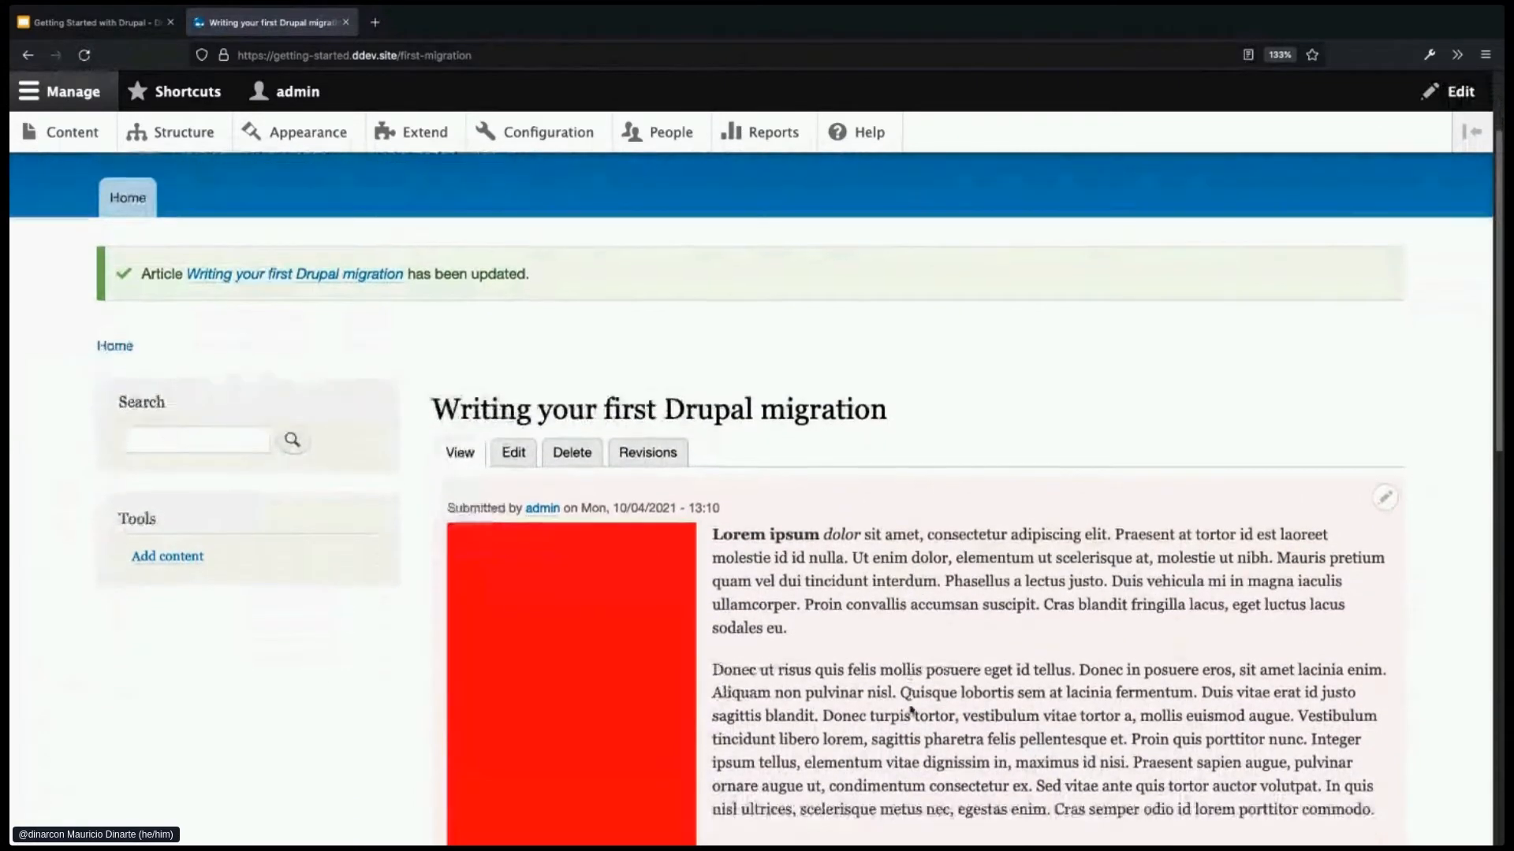
scroll(910, 710, down, 2)
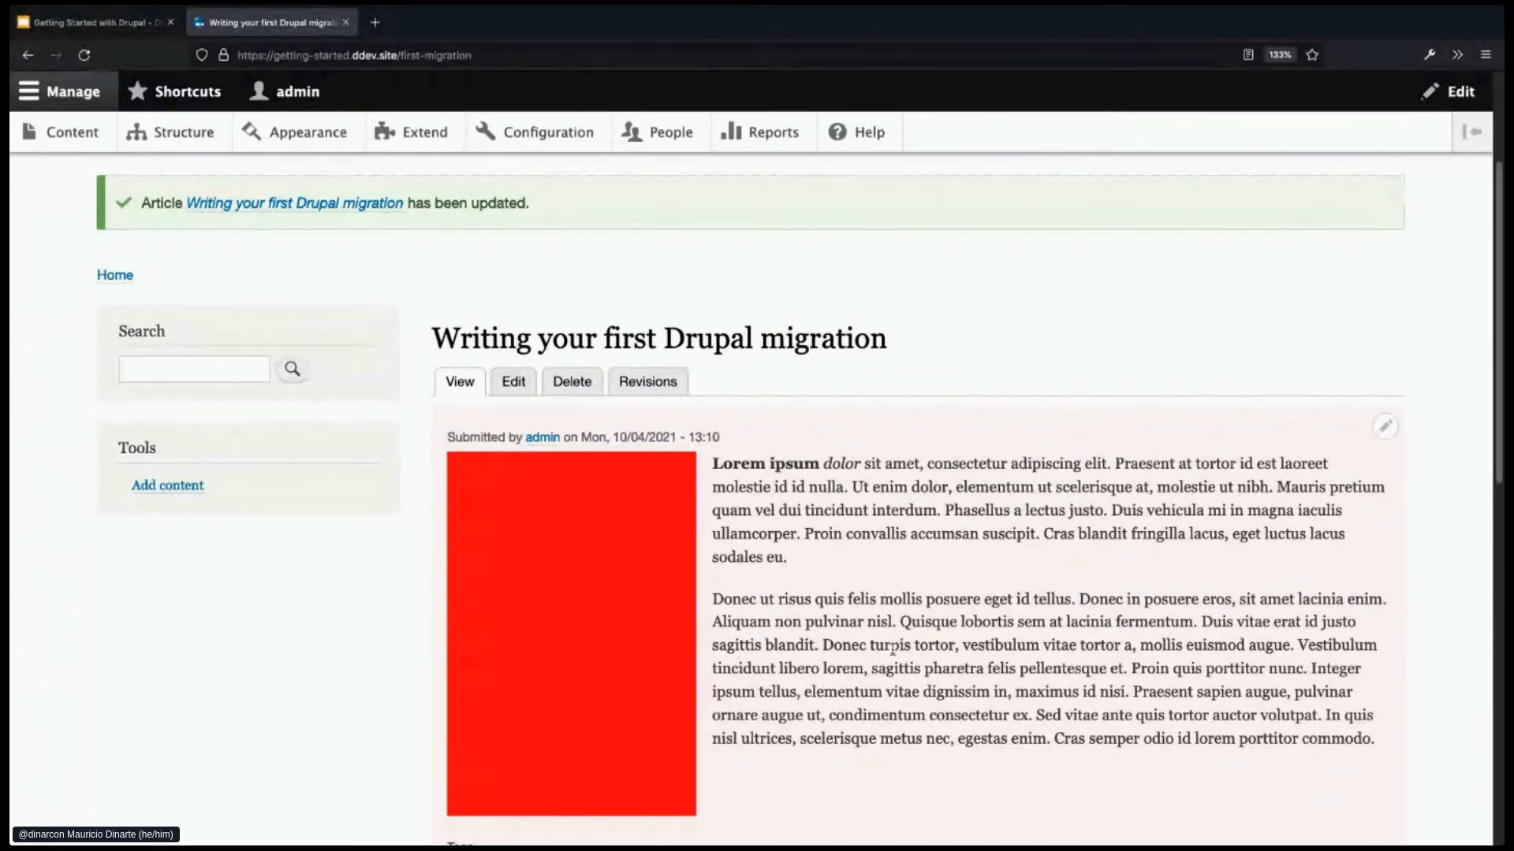
click(531, 55)
key(super+c)
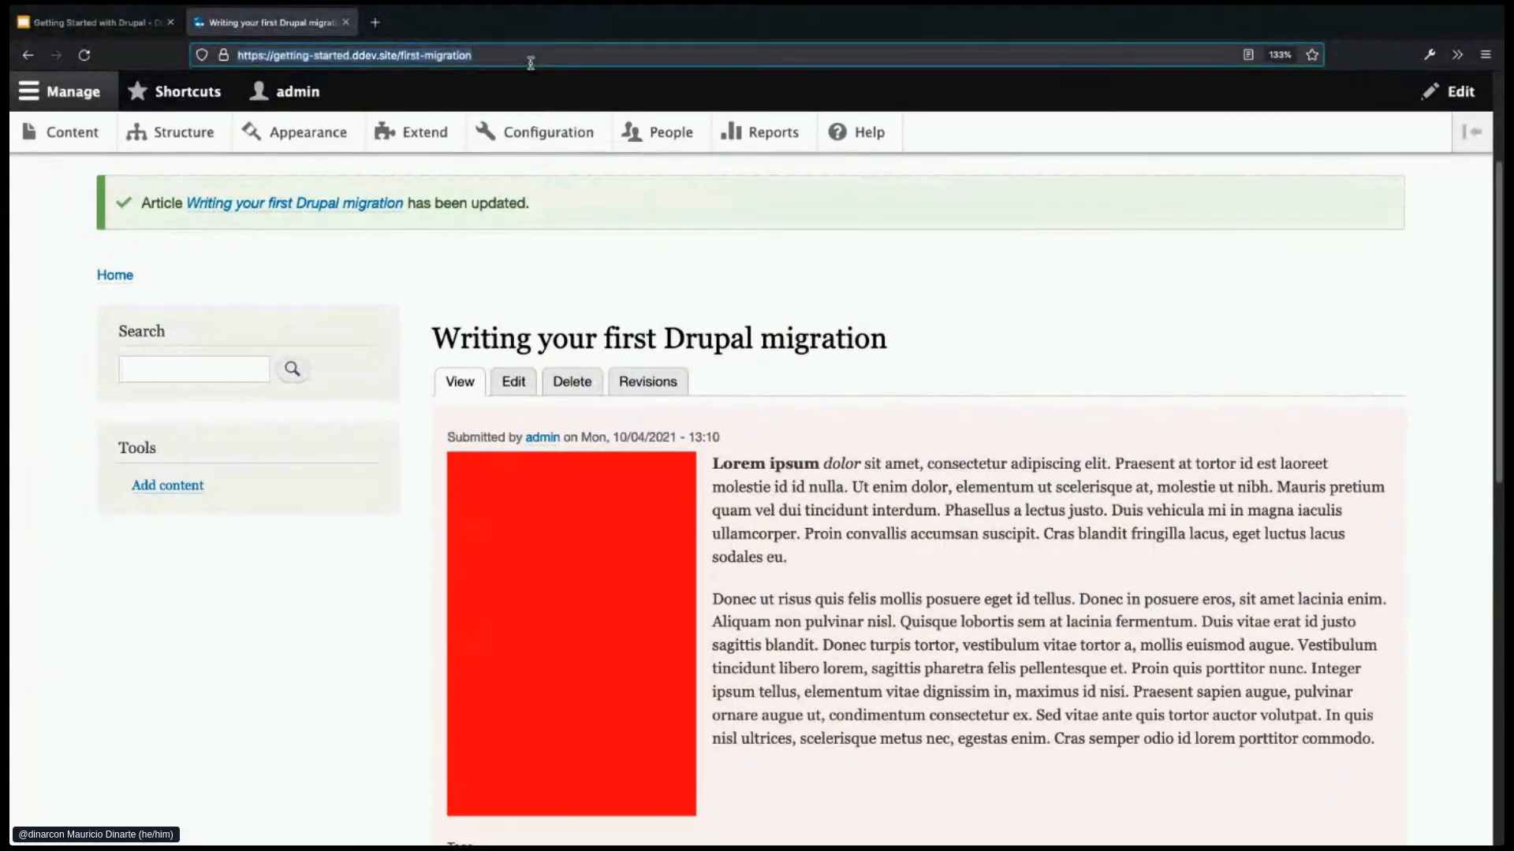
click(861, 235)
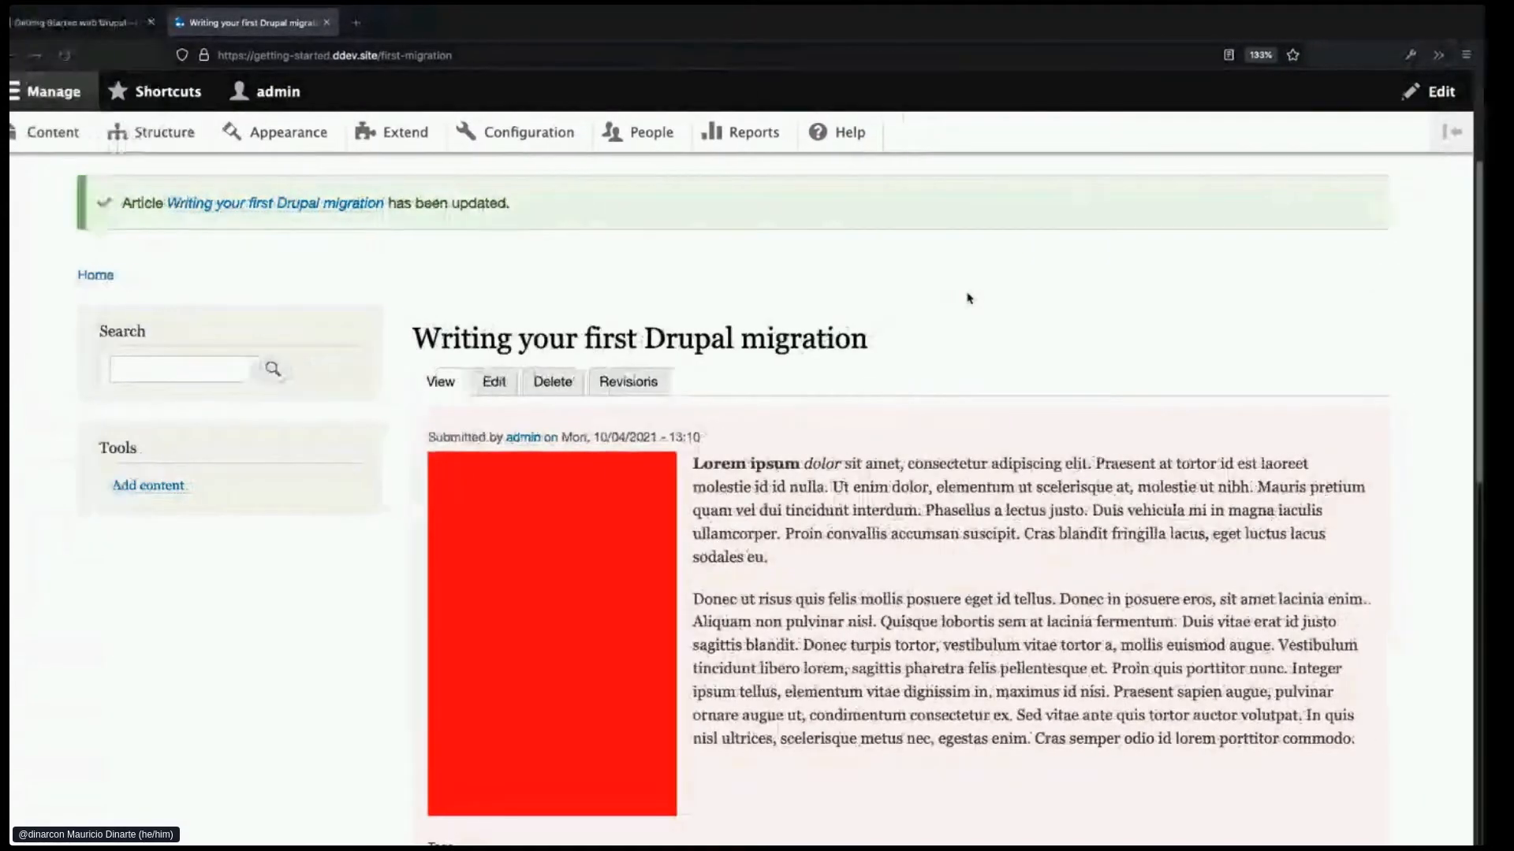
- Load the /first-migration article in a private window as an anonymous visitor
key(super+shift+p)
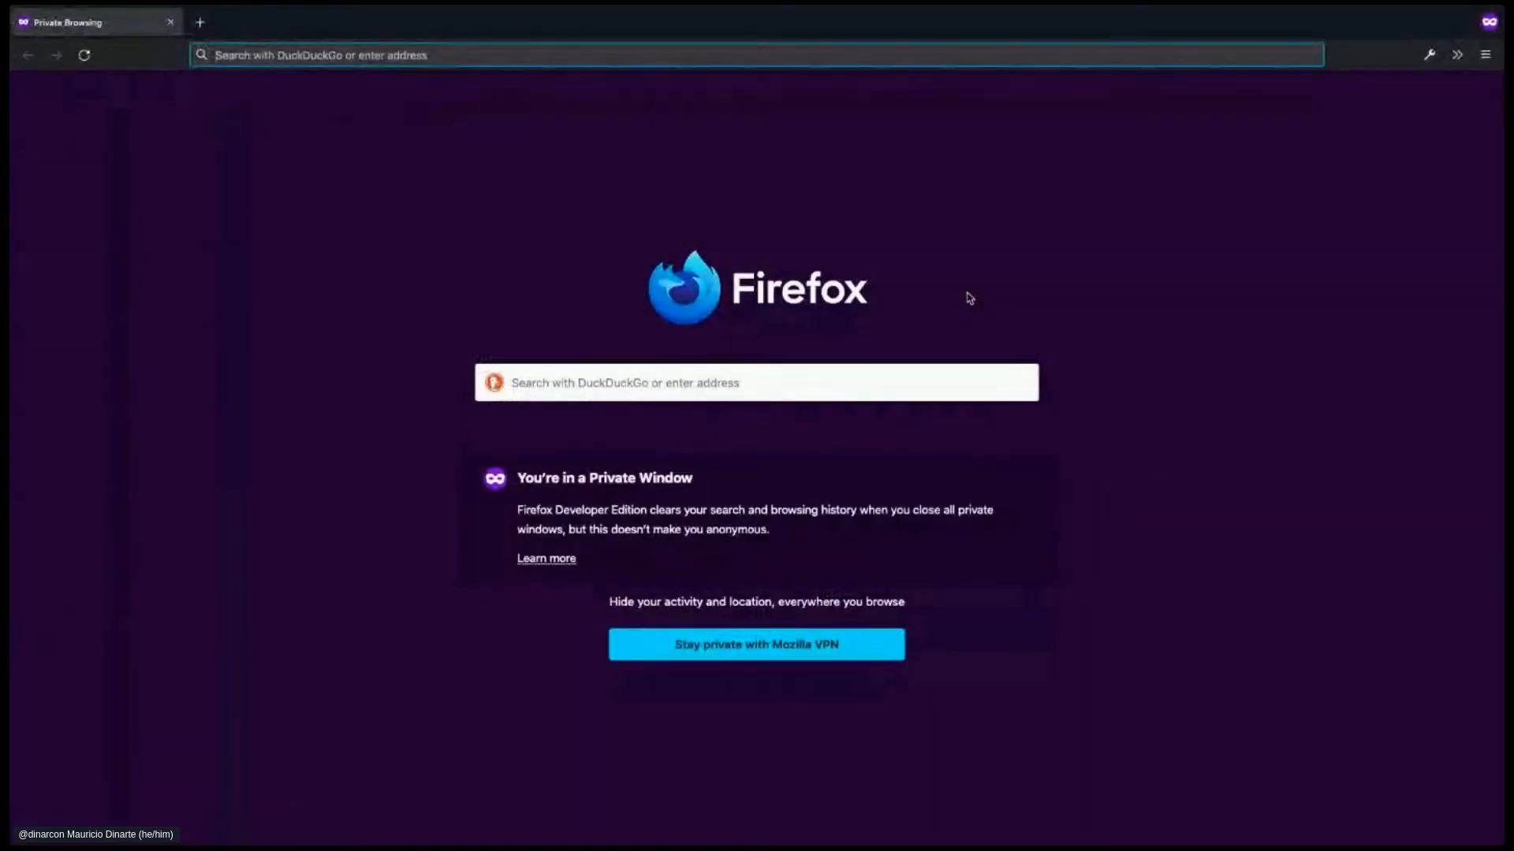
key(super+v)
key(Return)
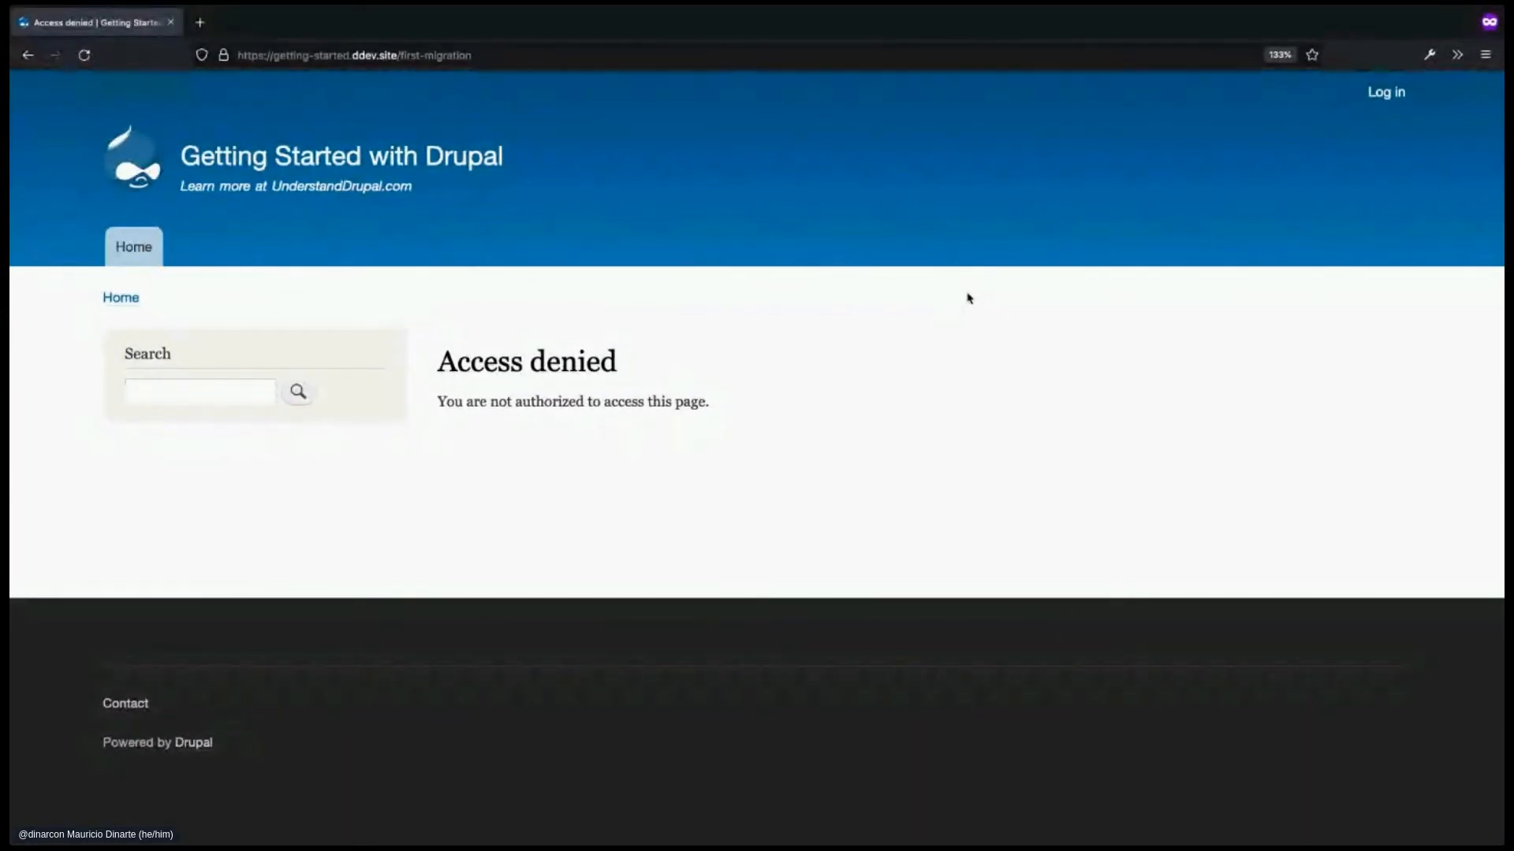
- Change the address path to node/1 and load it, getting Access denied
click(398, 55)
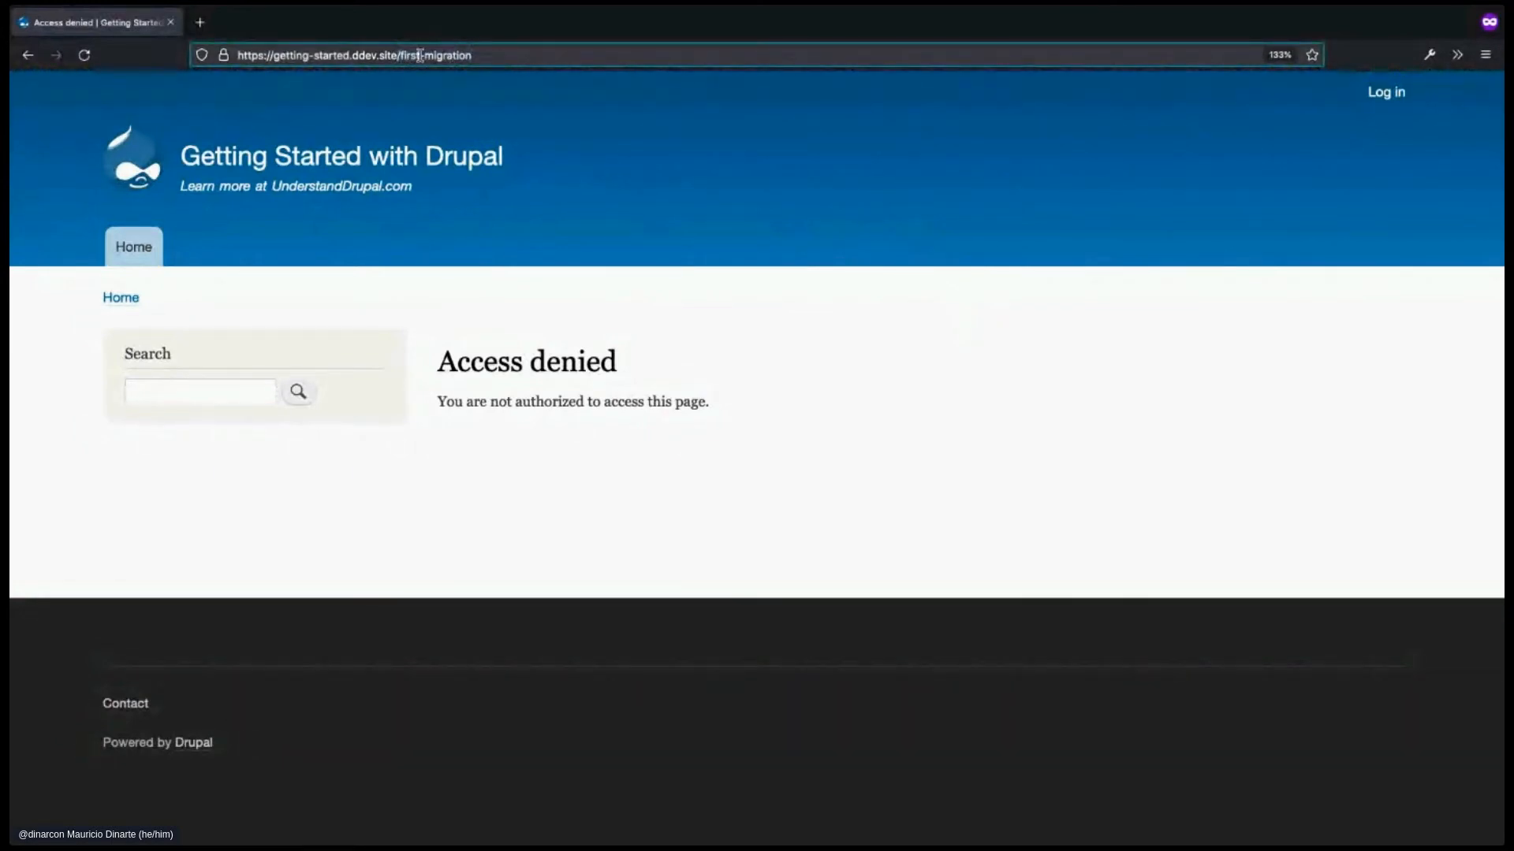
drag(400, 55, 566, 64)
text(node/1)
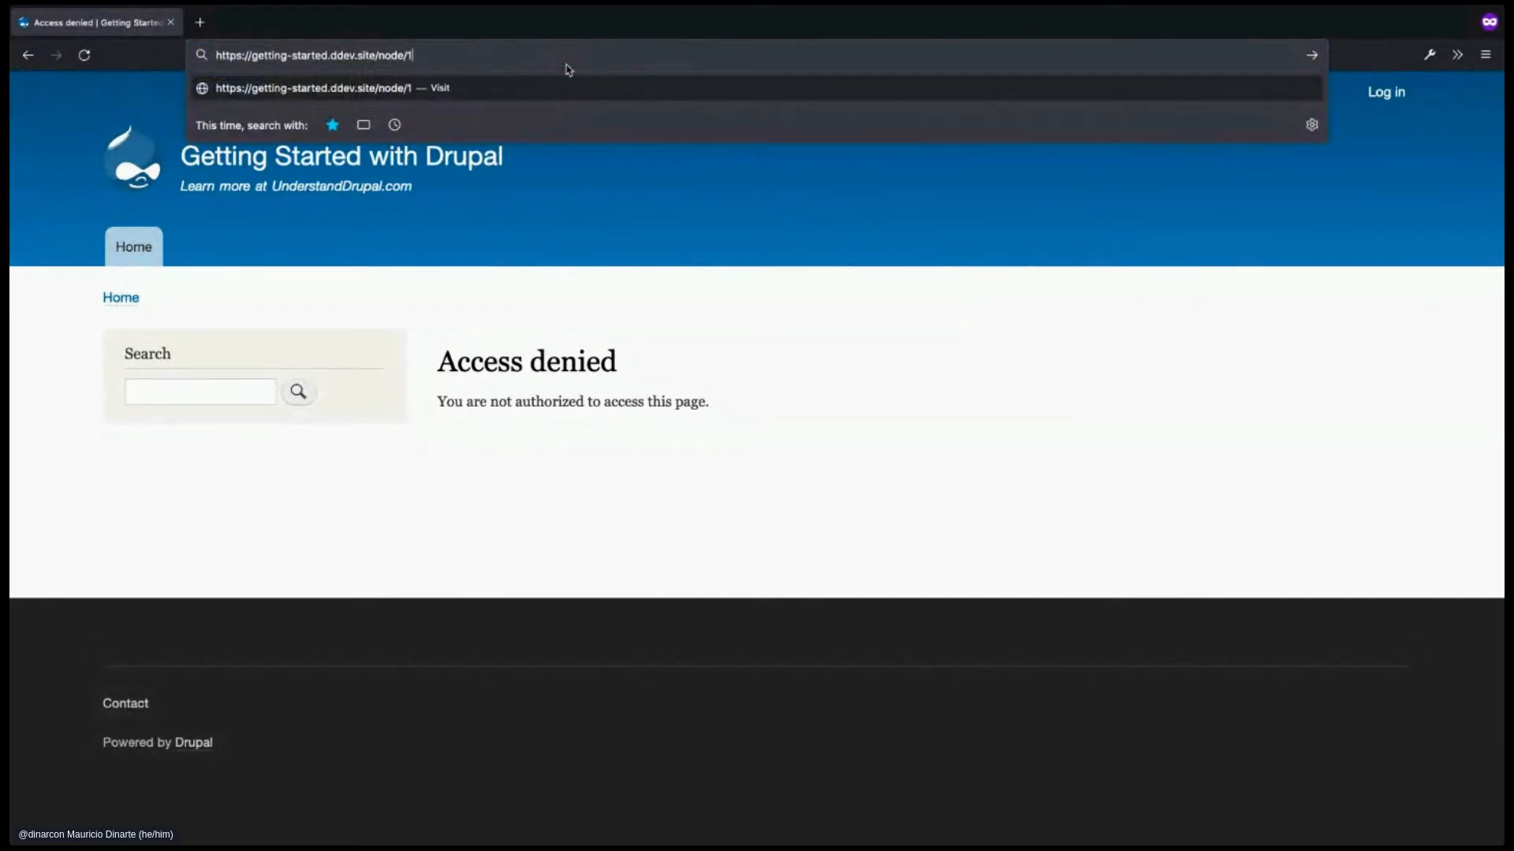
key(Return)
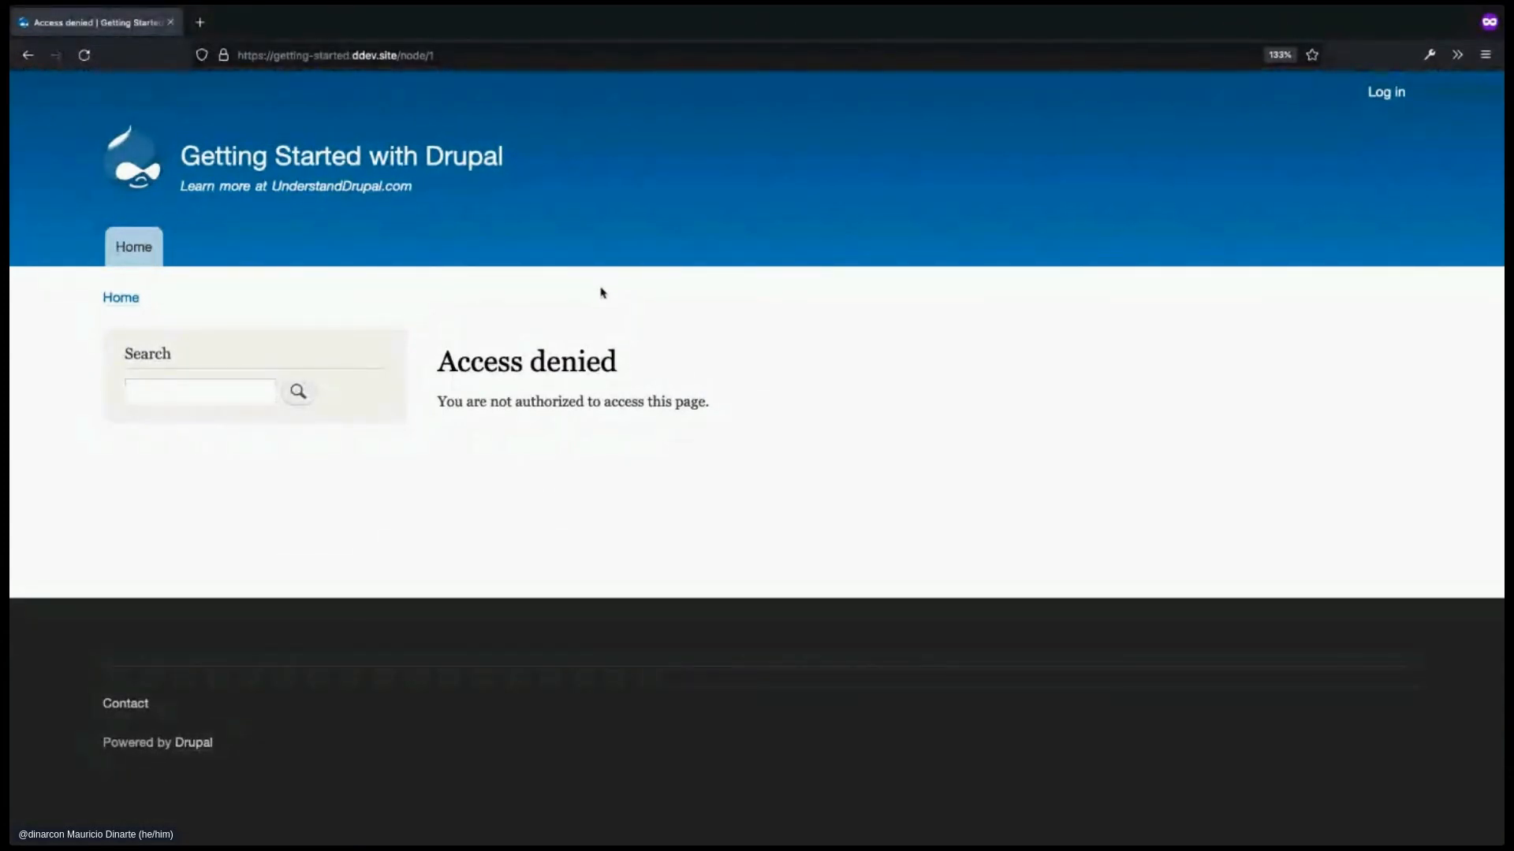
- Browse the public Home page and open the 'Migrating files and images into Drupal' article
click(398, 158)
scroll(714, 418, down, 5)
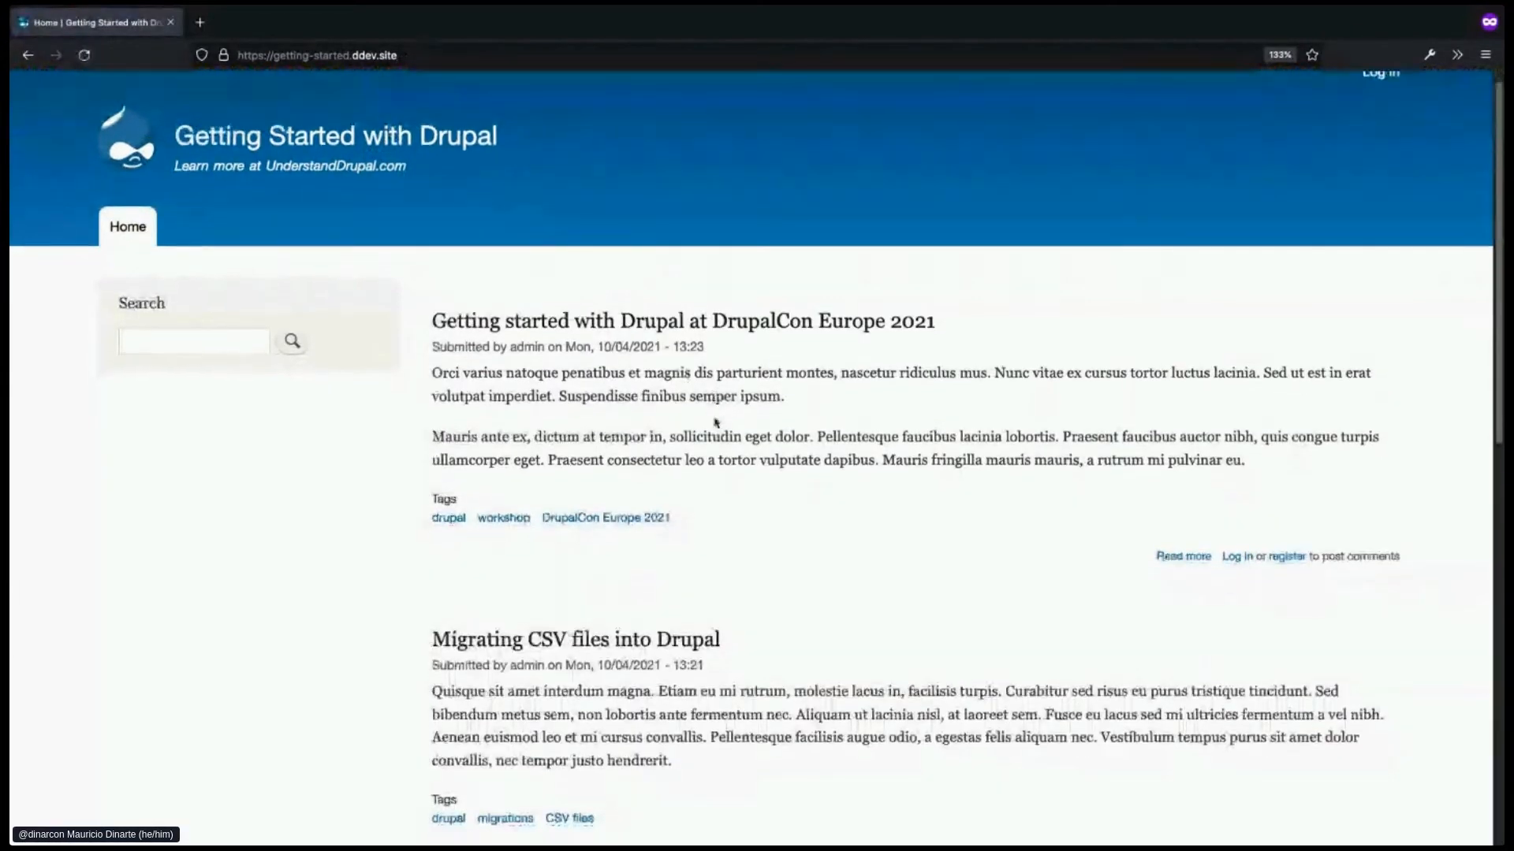
scroll(720, 416, down, 3)
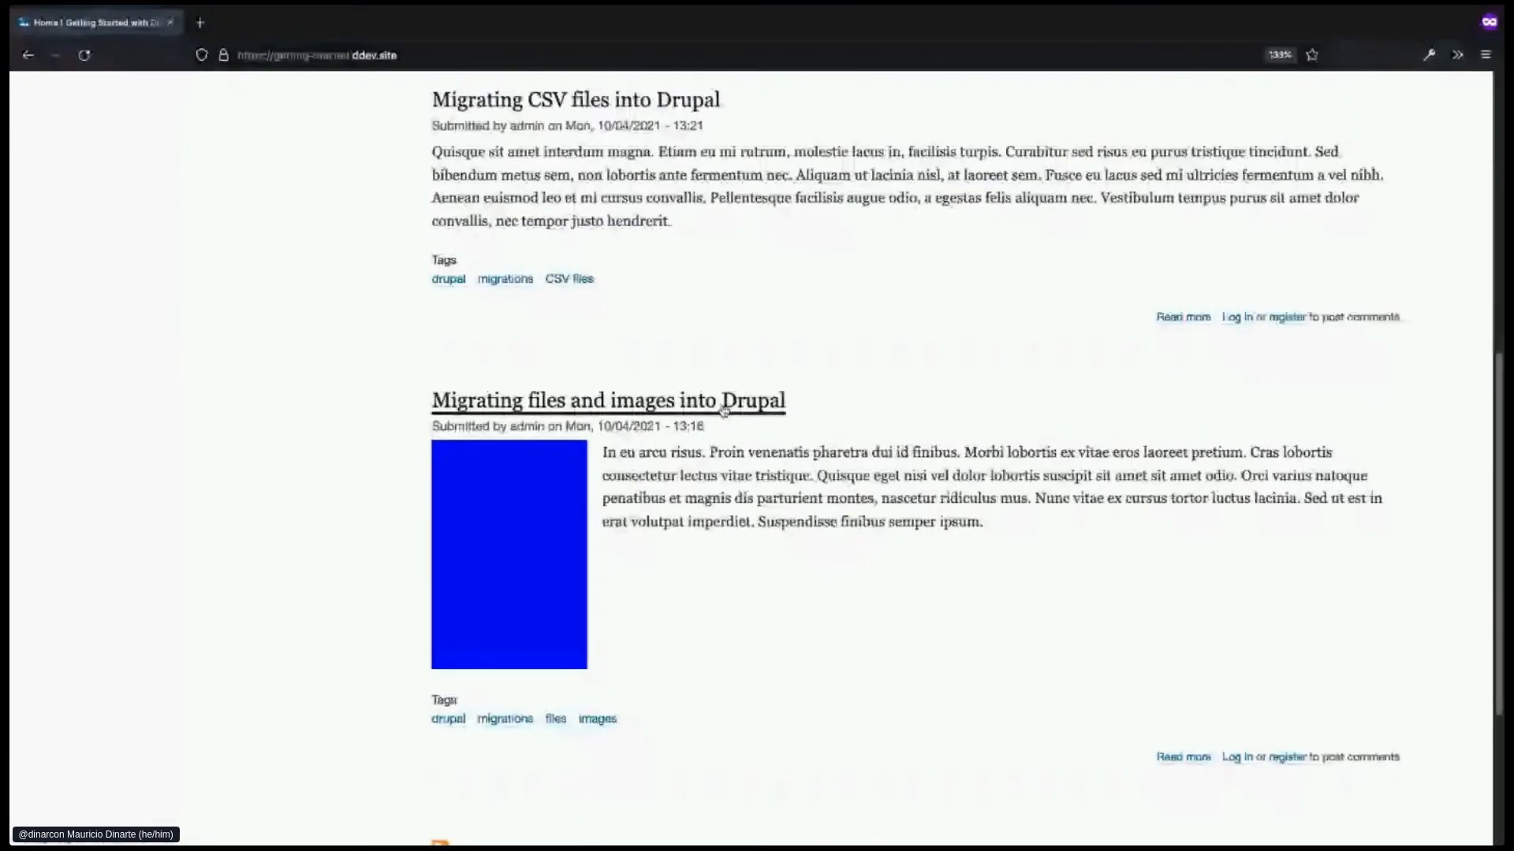
scroll(724, 410, down, 2)
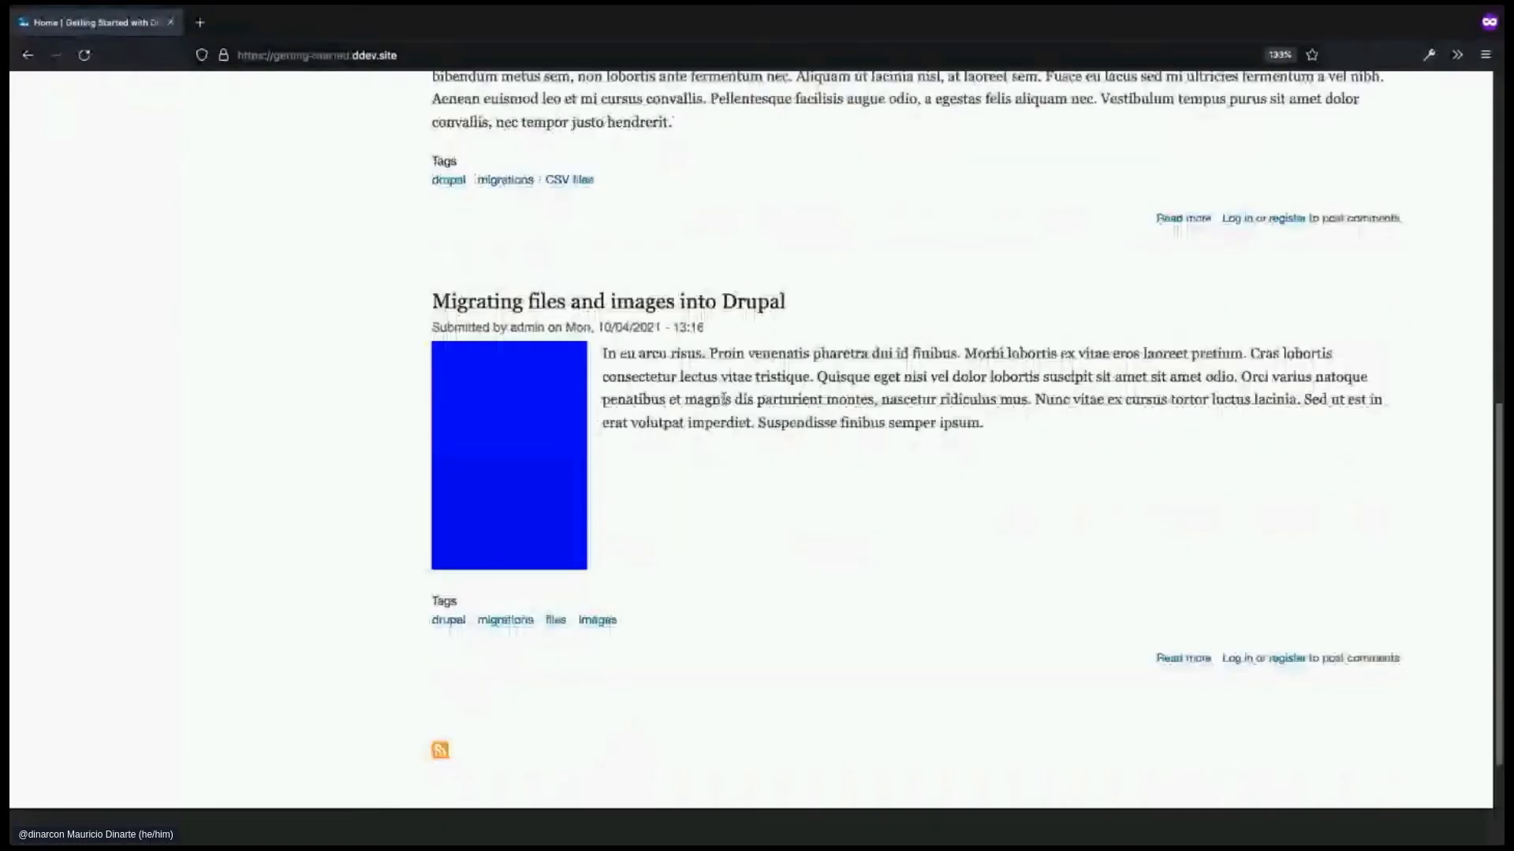
click(716, 314)
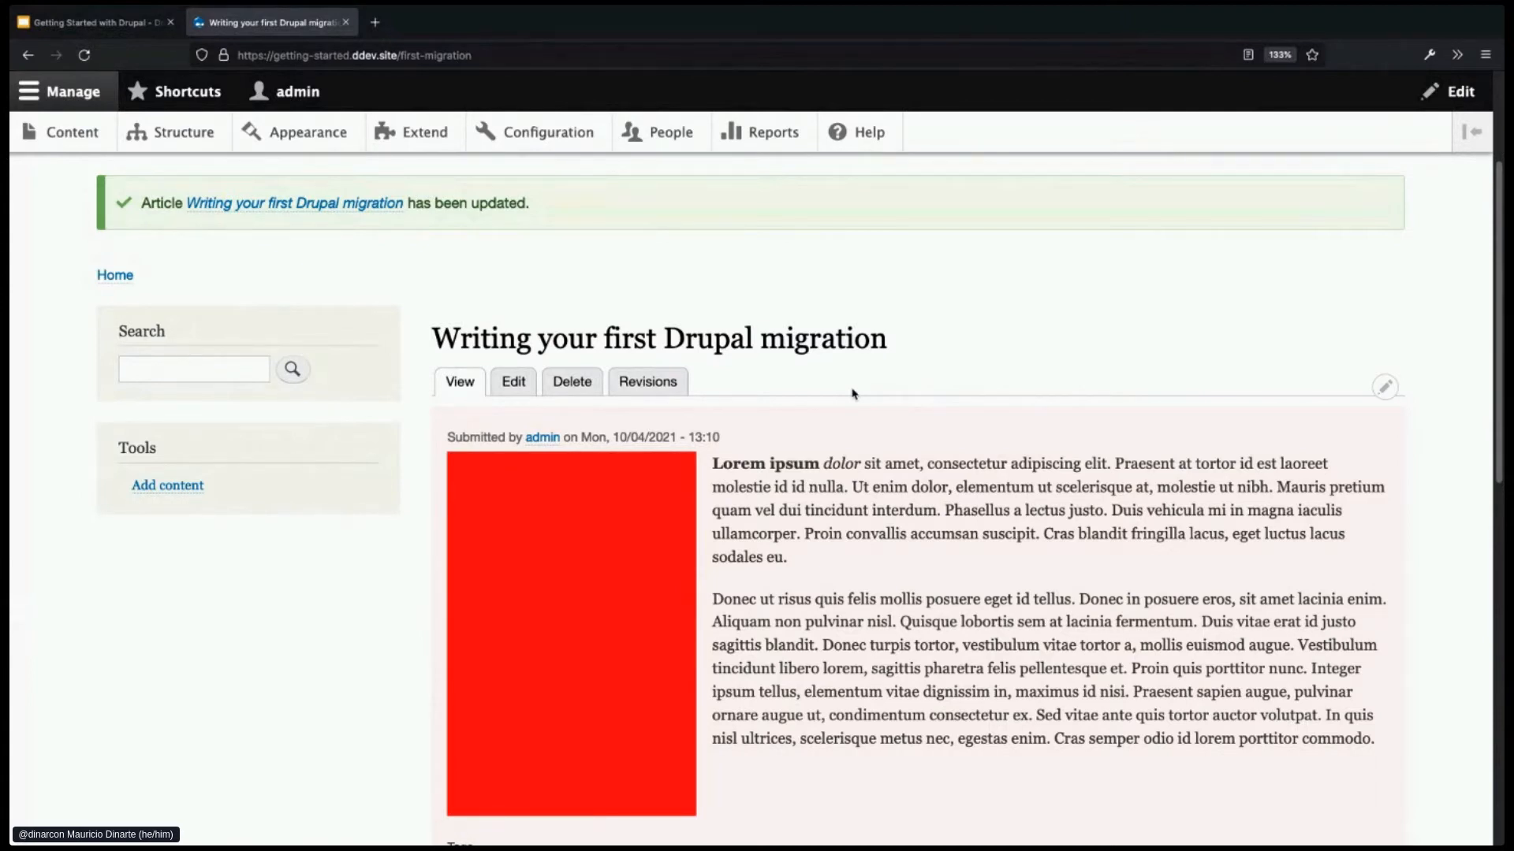
- Mark 'Writing your first Drupal migration' as Published, save it, and review the live page
click(526, 389)
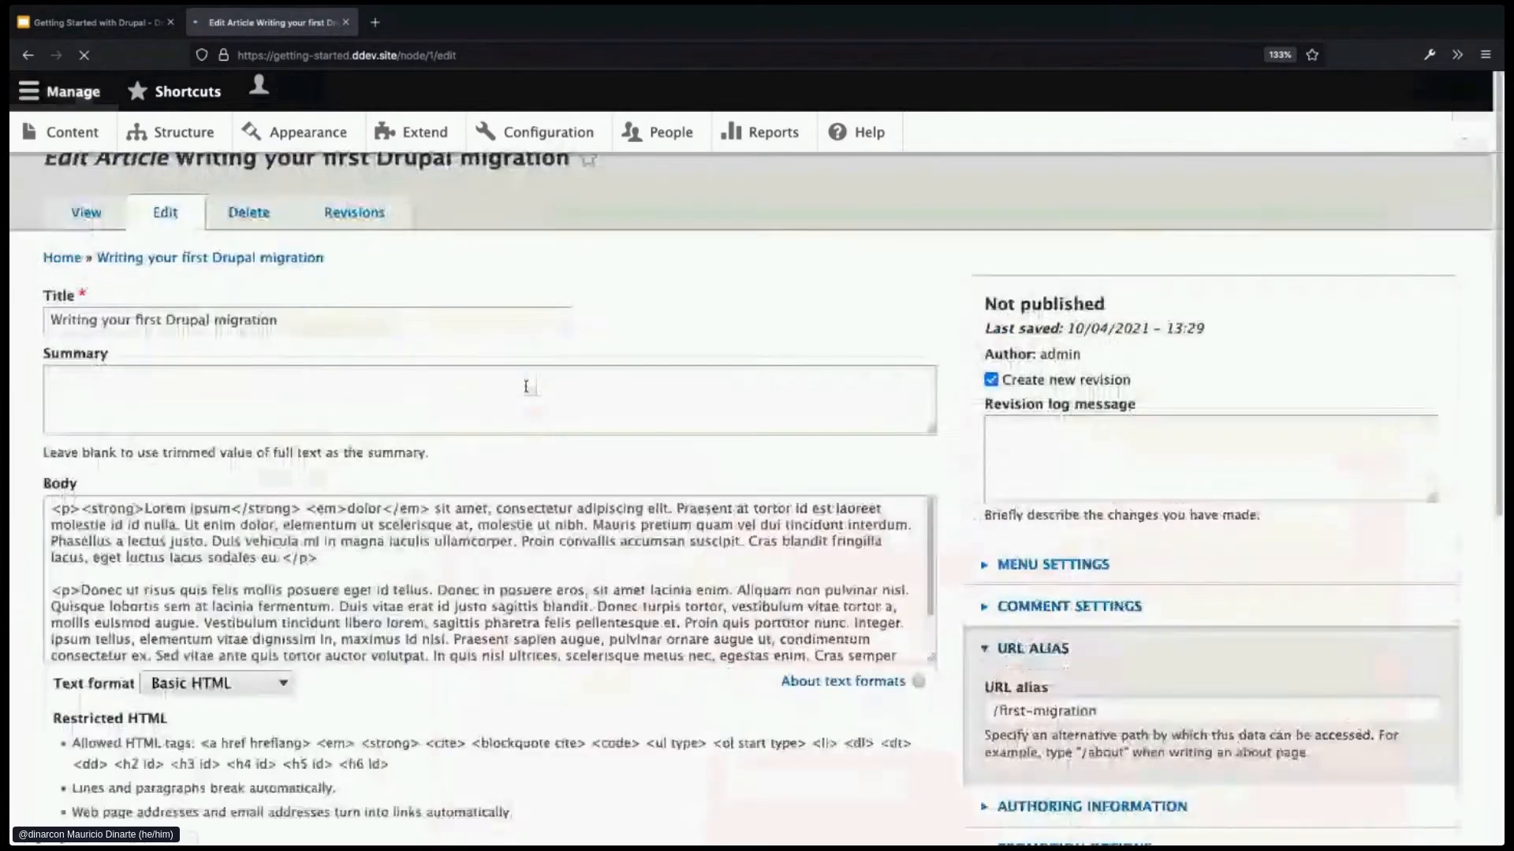
scroll(655, 613, down, 1)
scroll(655, 613, down, 5)
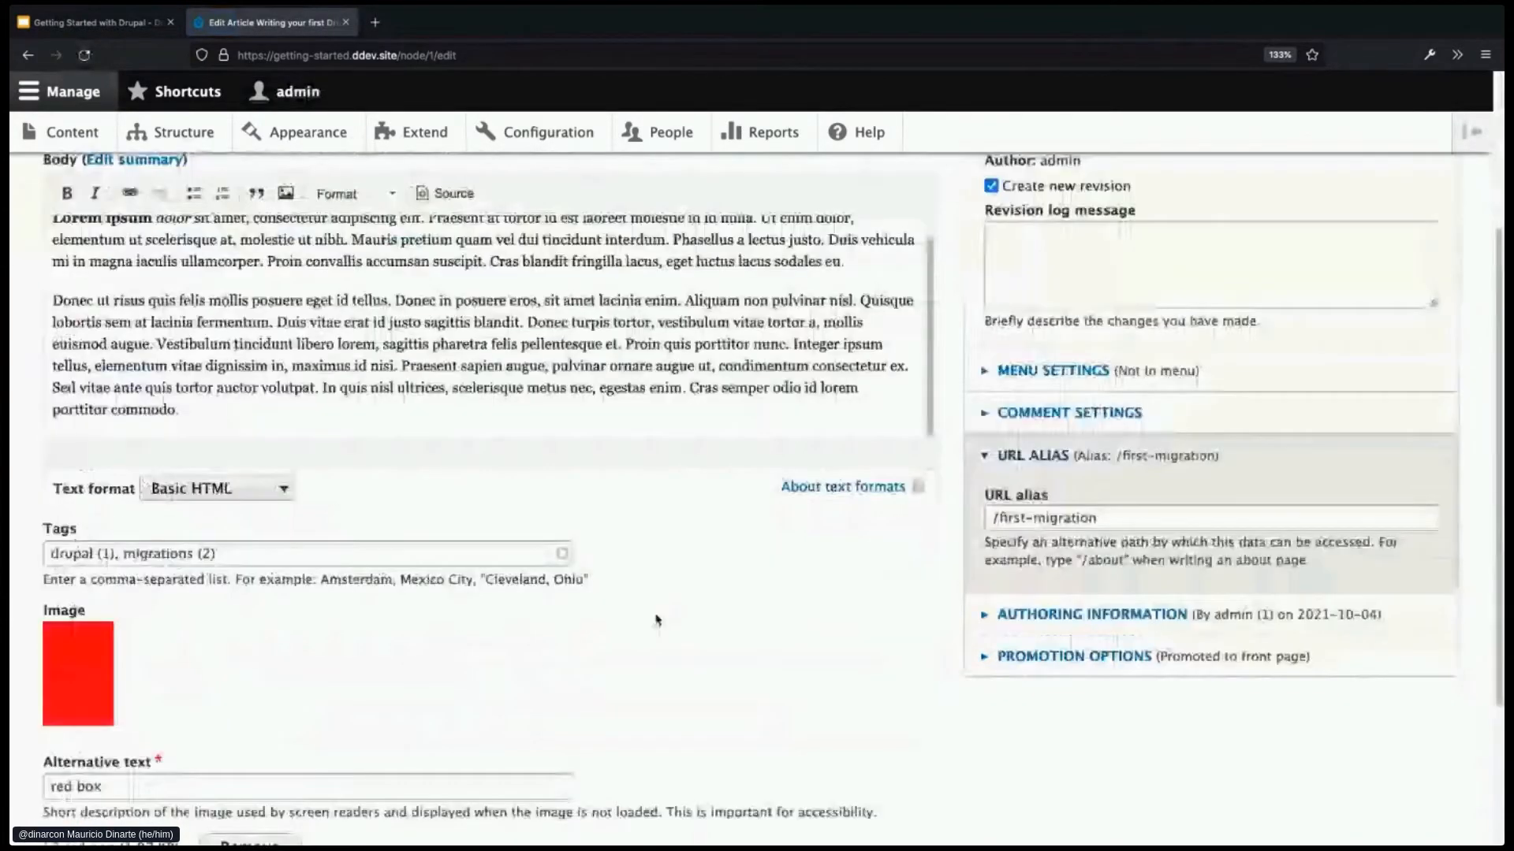
click(88, 704)
click(82, 740)
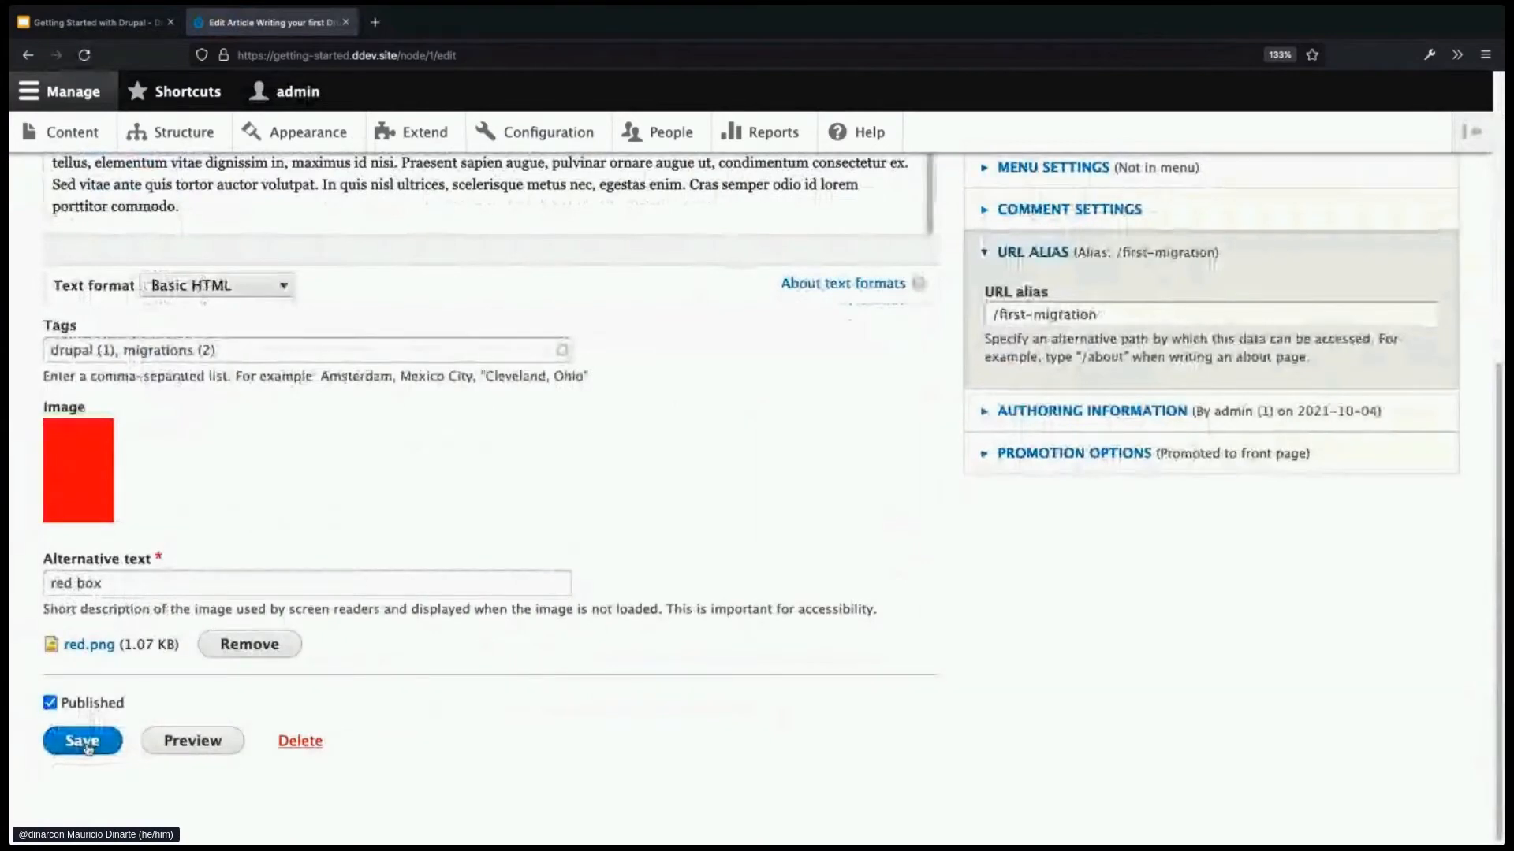
scroll(556, 727, down, 1)
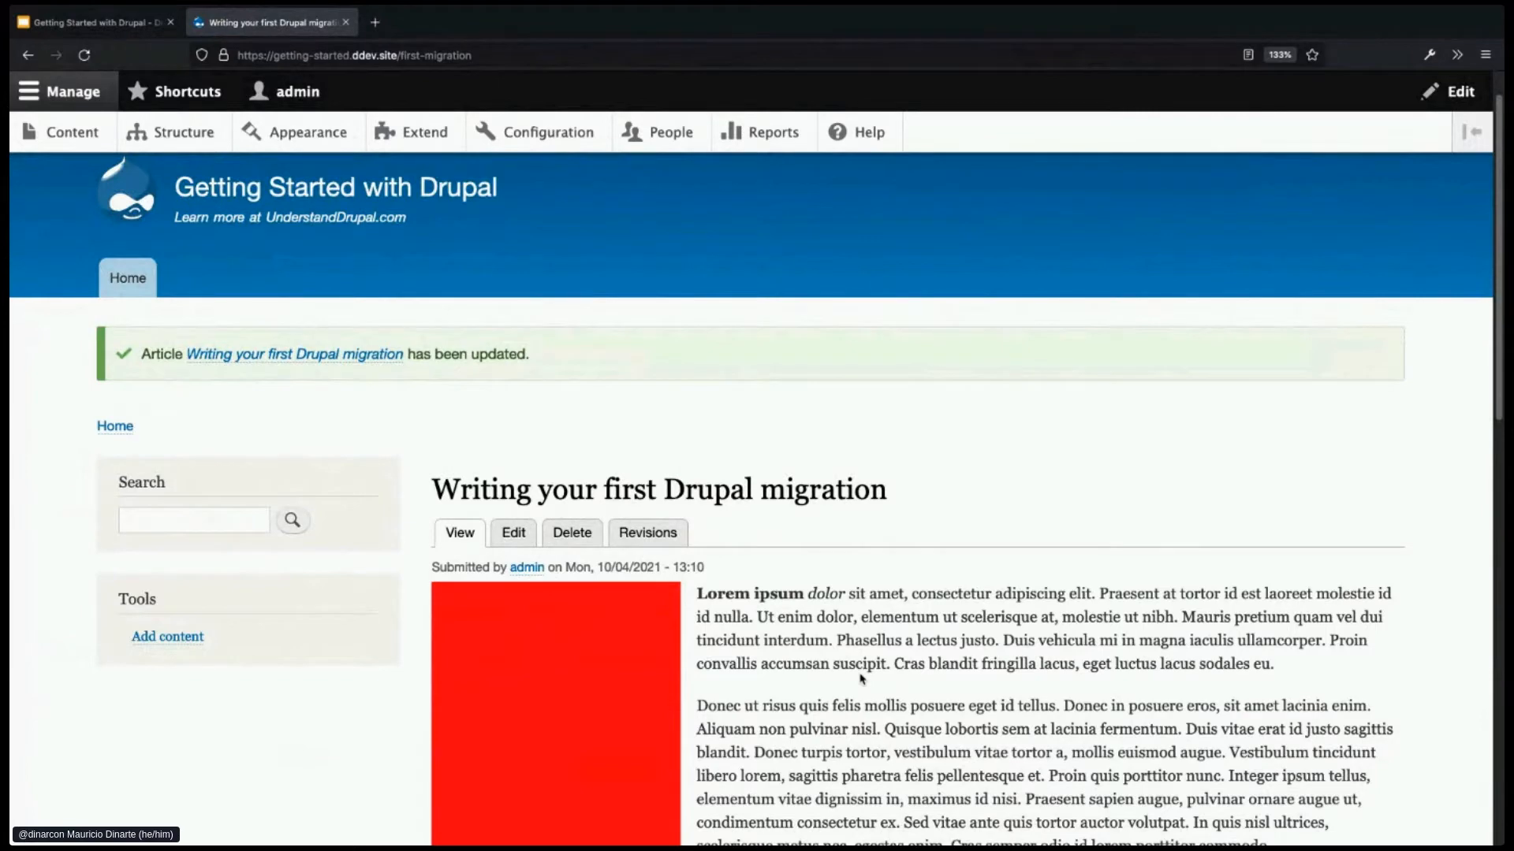
scroll(862, 678, down, 2)
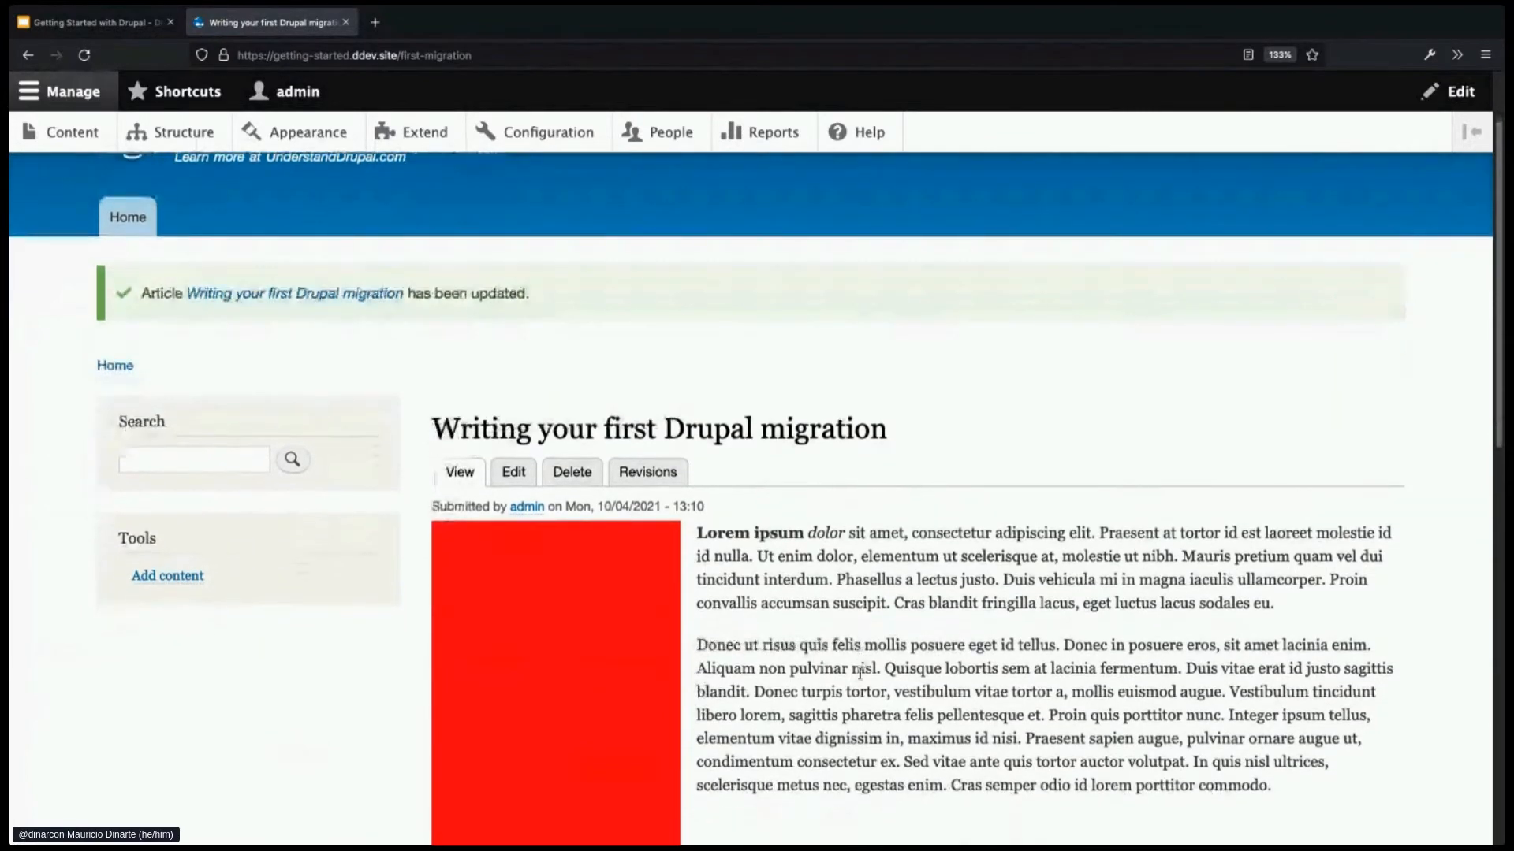
scroll(860, 674, down, 1)
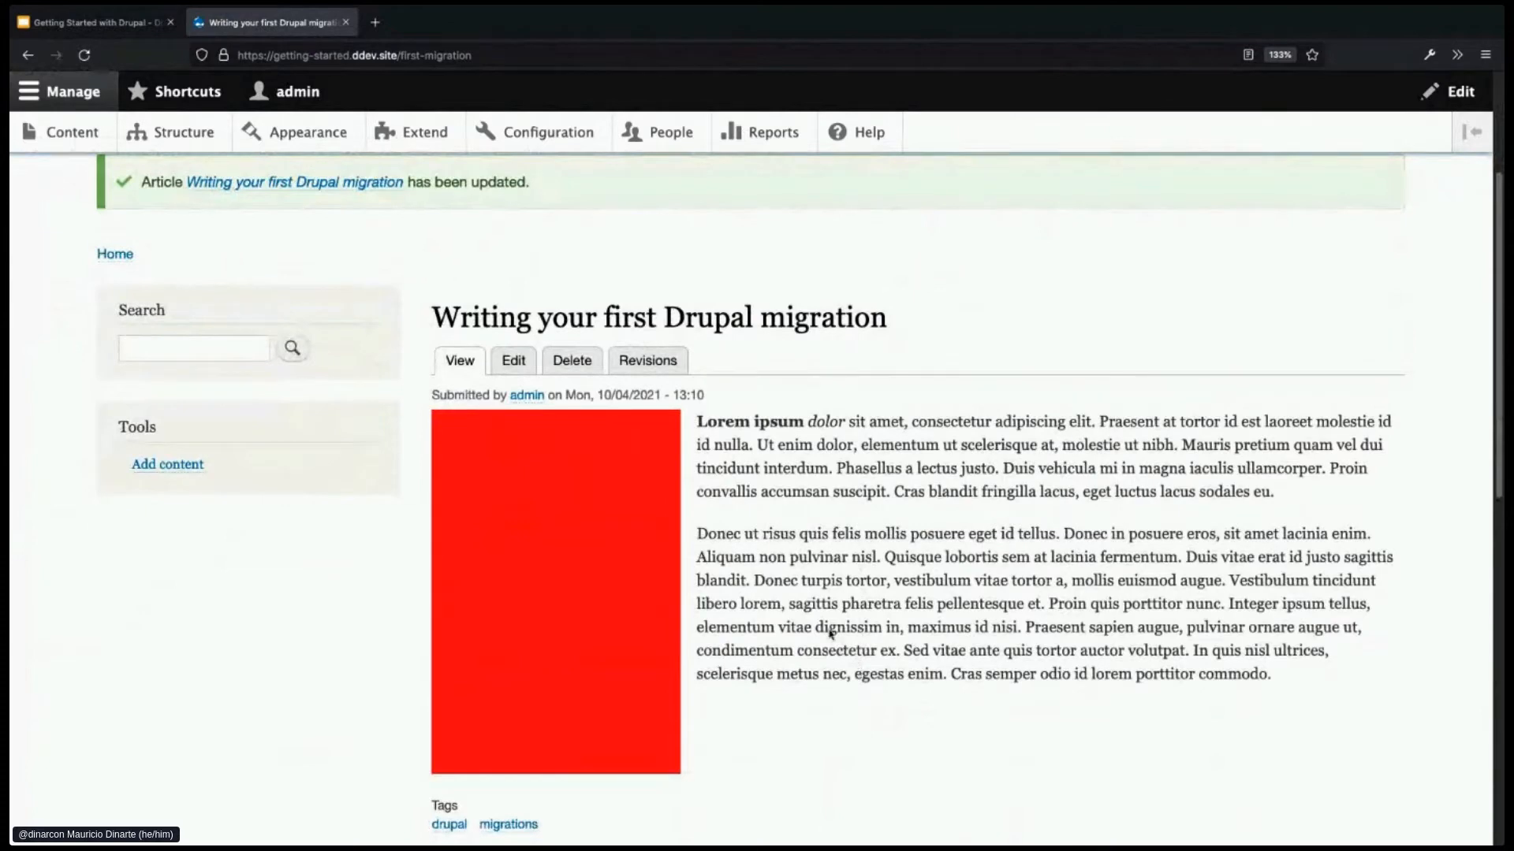
- On the article's edit form, cut the body down to its first sentence
click(521, 365)
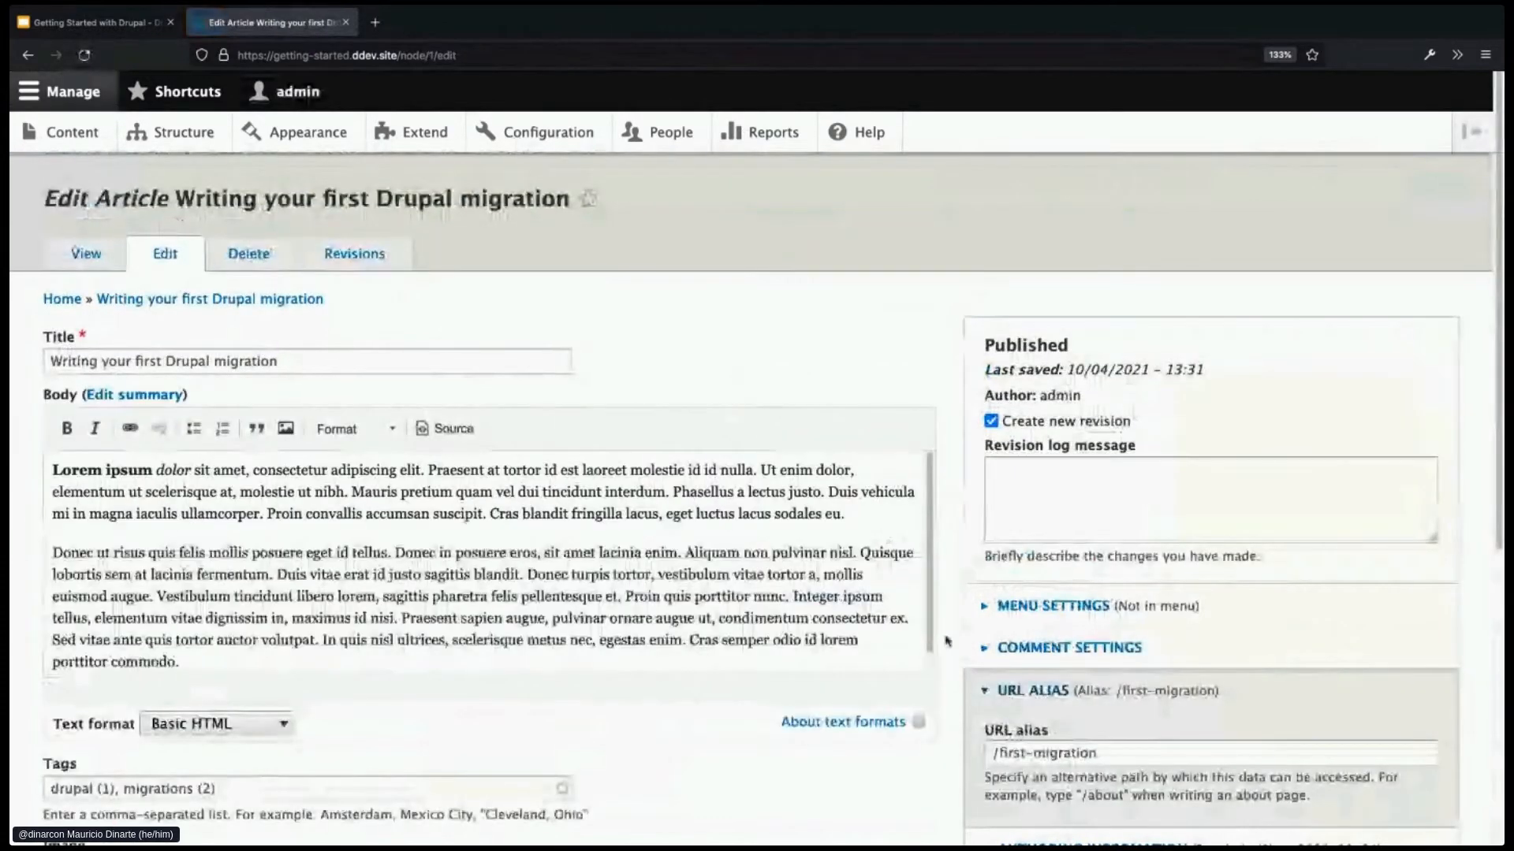
scroll(948, 640, down, 1)
scroll(948, 640, down, 1)
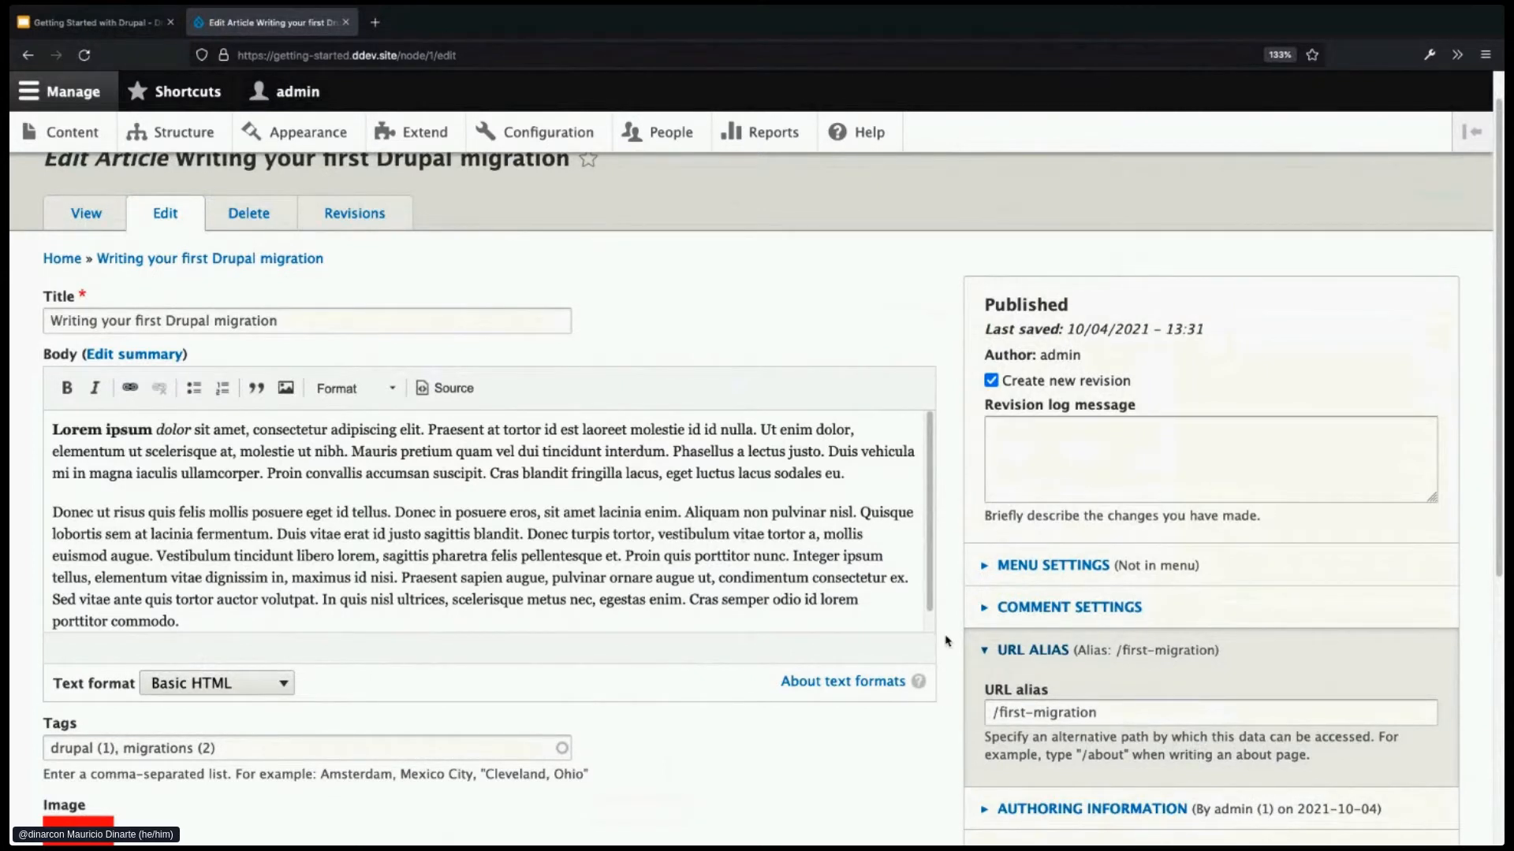
drag(430, 430, 773, 622)
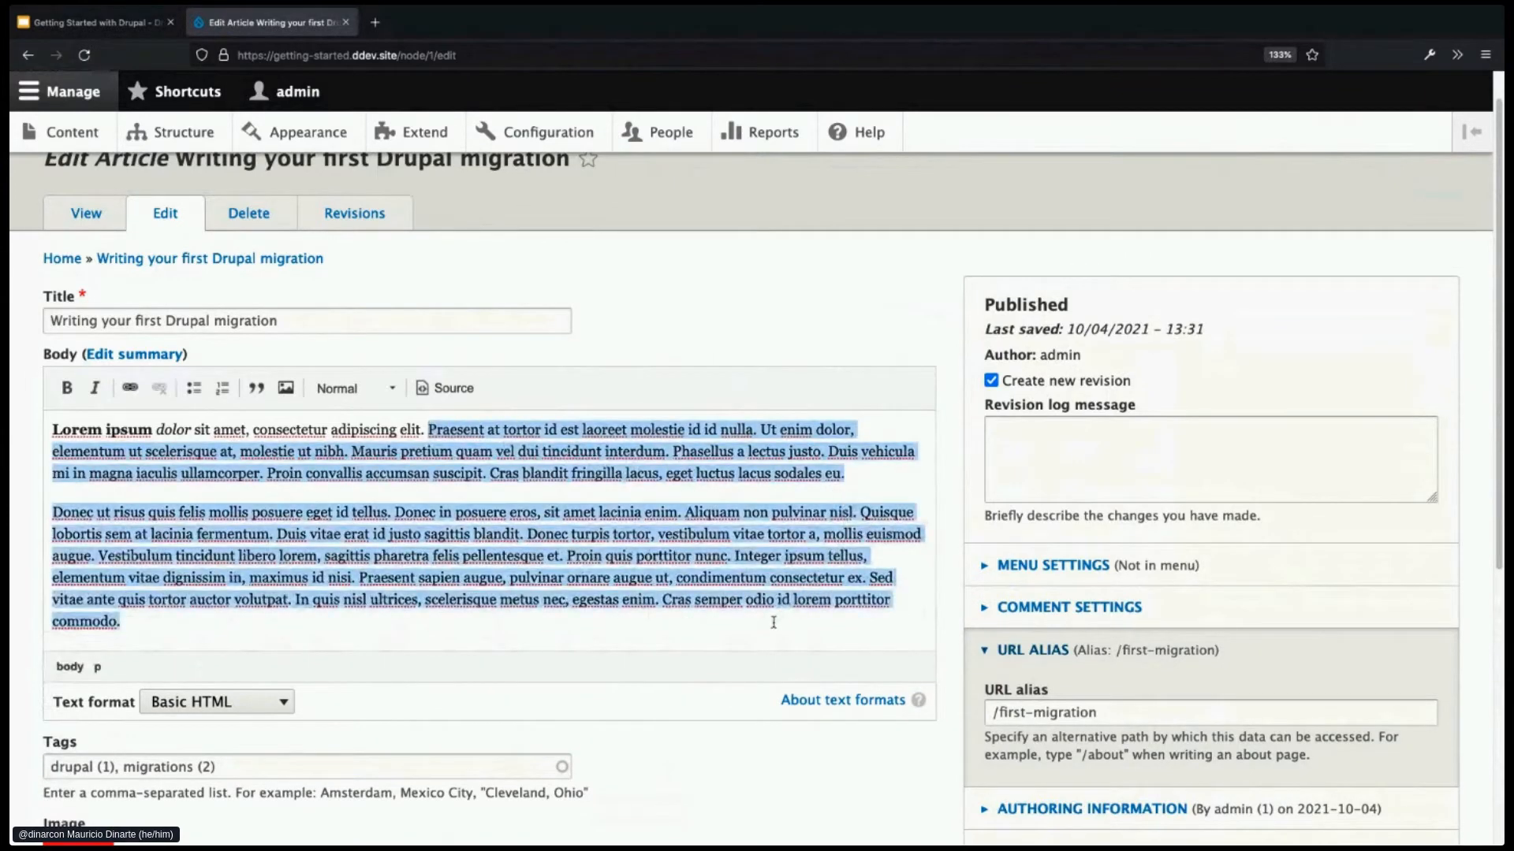
key(BackSpace)
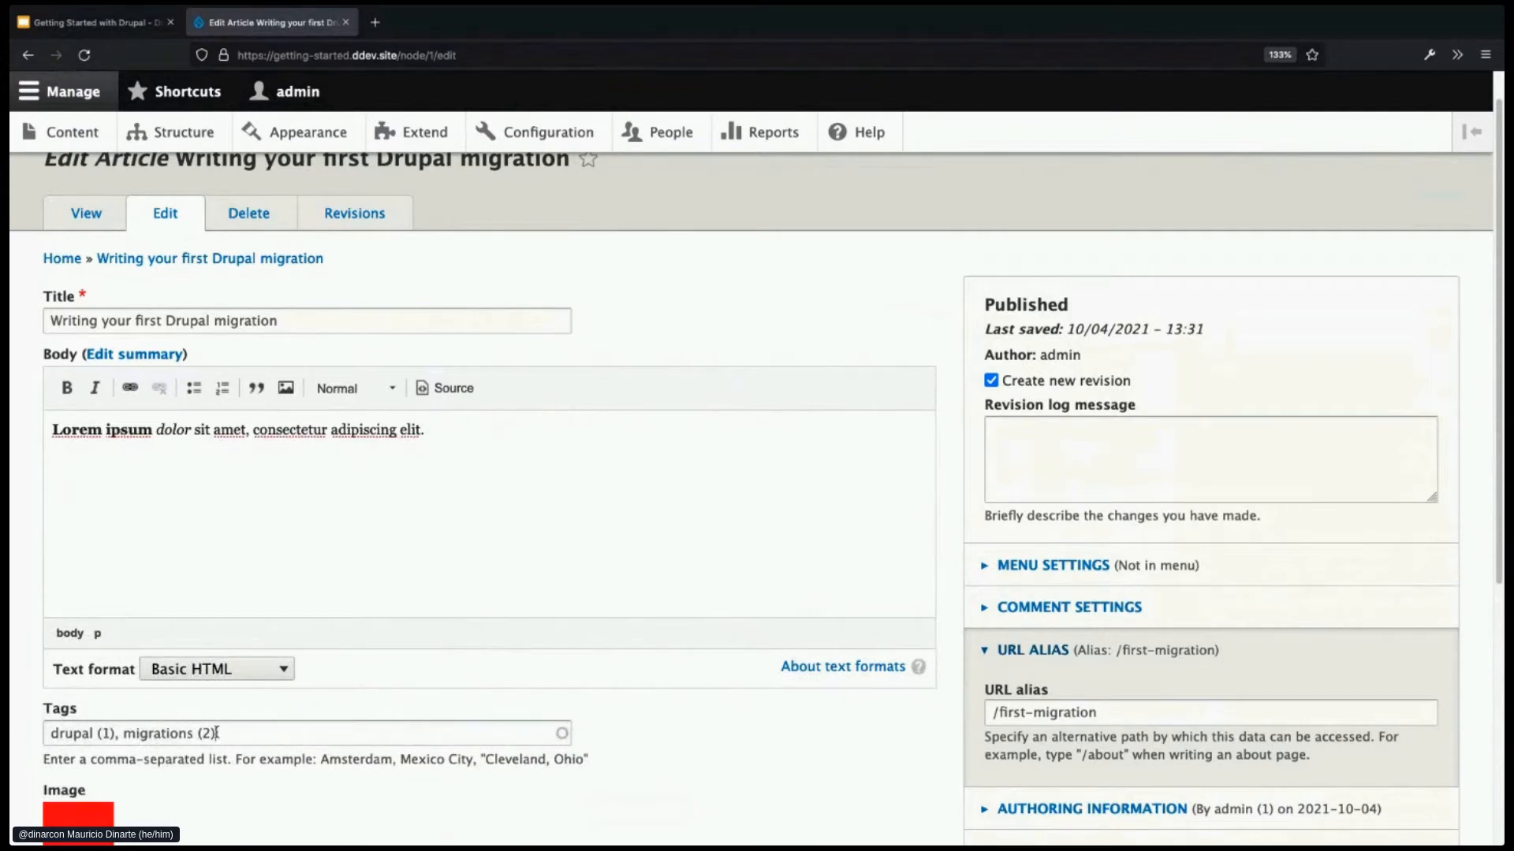
- Clear all tags, end the title with '!', and remove the red.png image
drag(218, 734, 37, 733)
key(BackSpace)
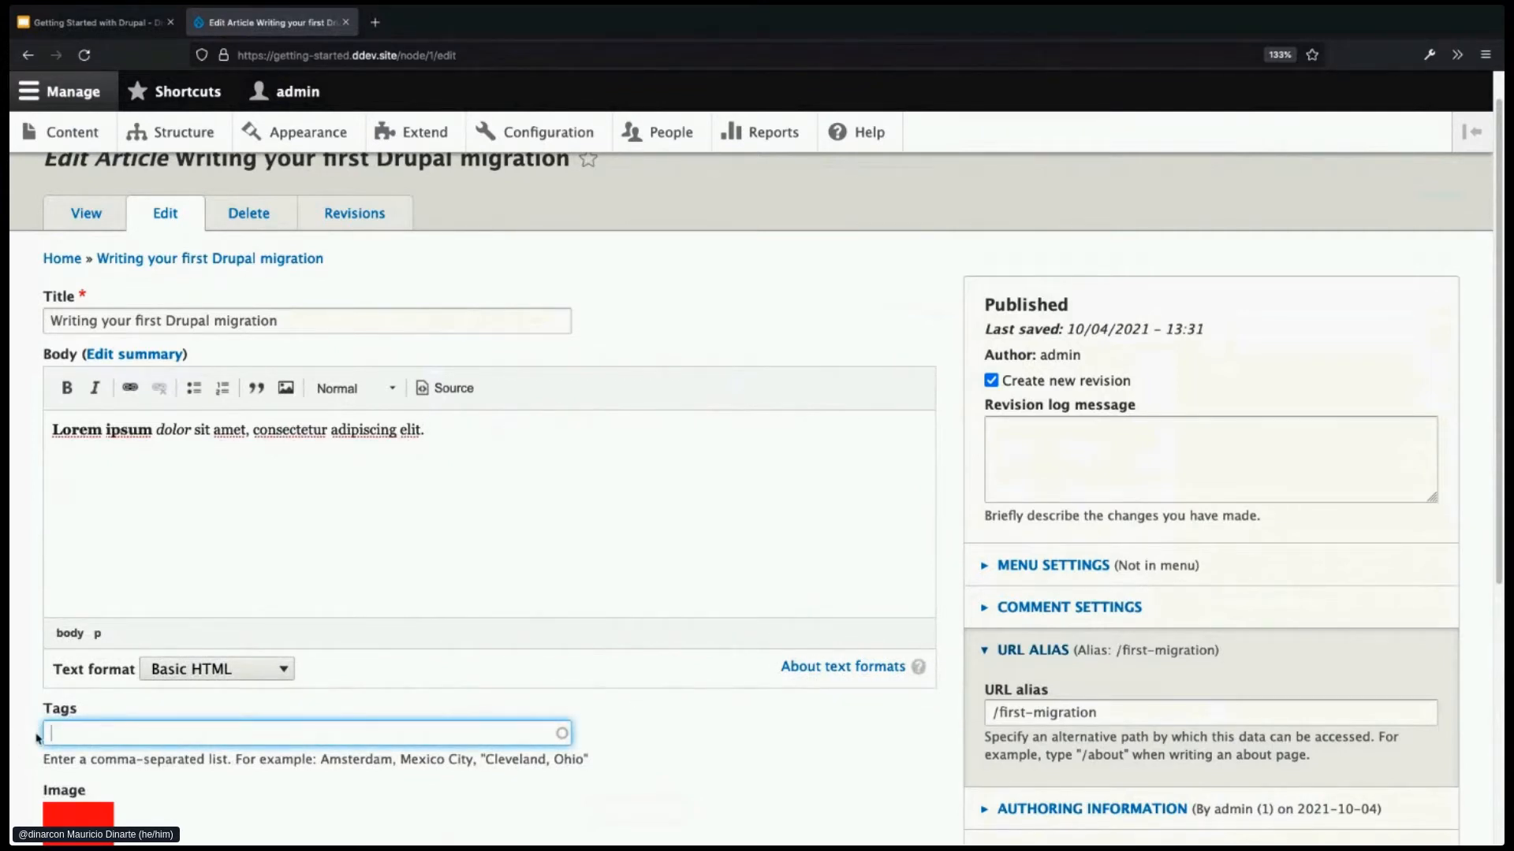
click(295, 320)
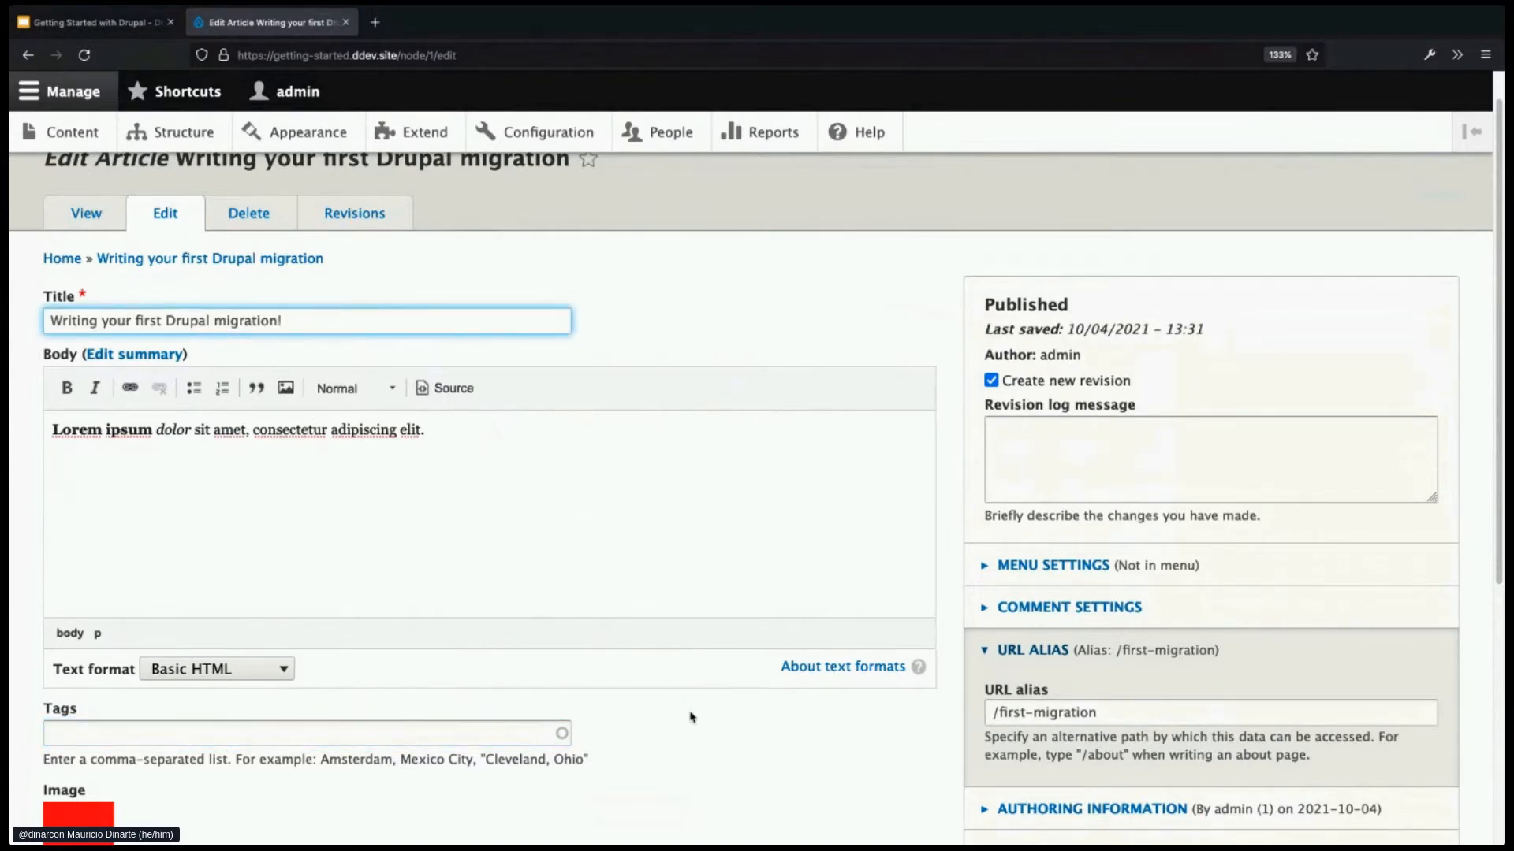
scroll(689, 714, down, 3)
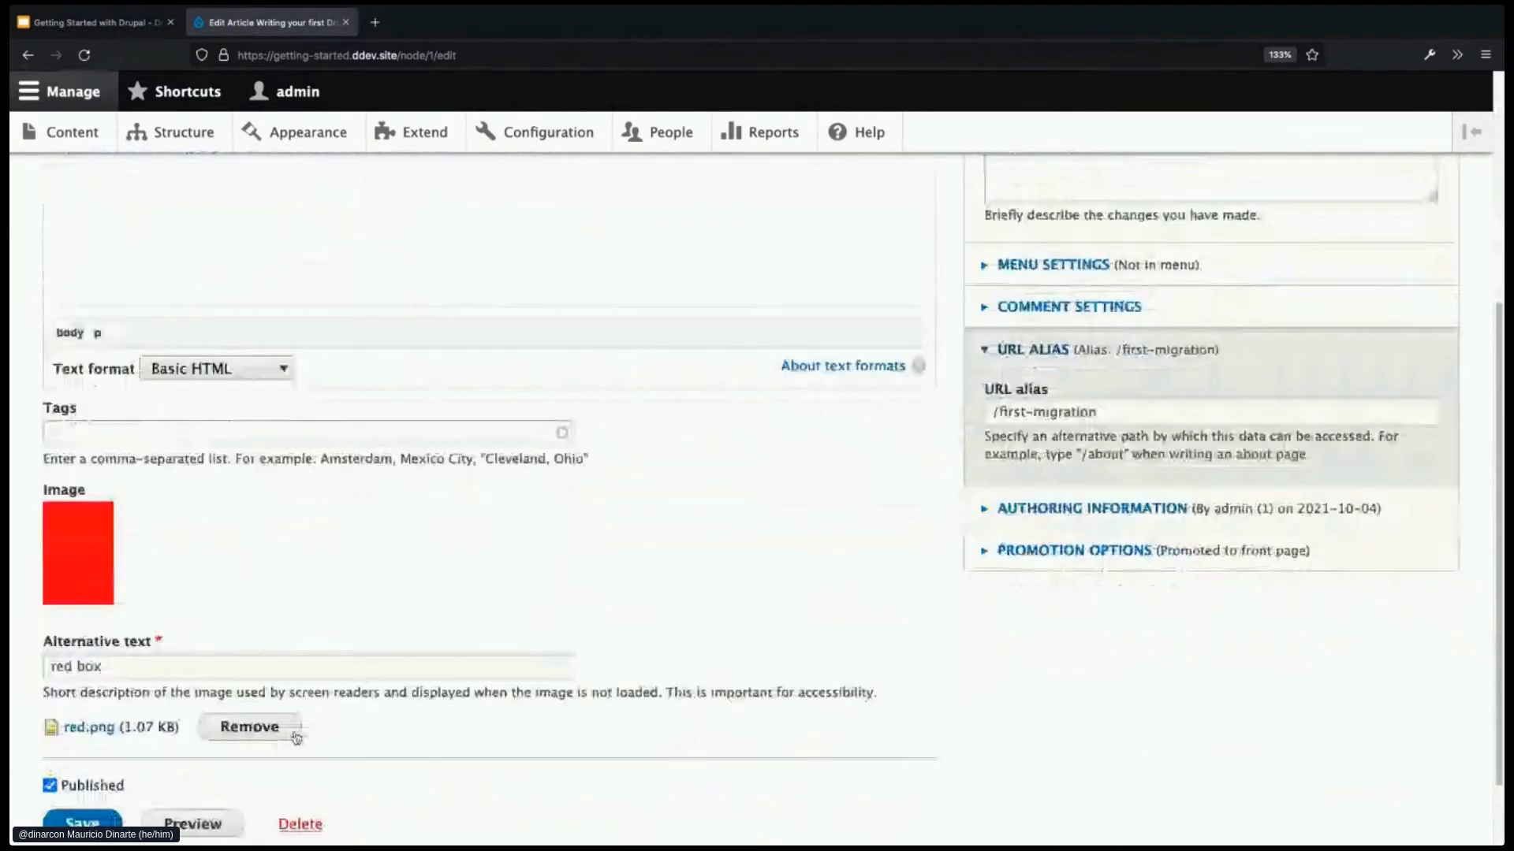
click(247, 723)
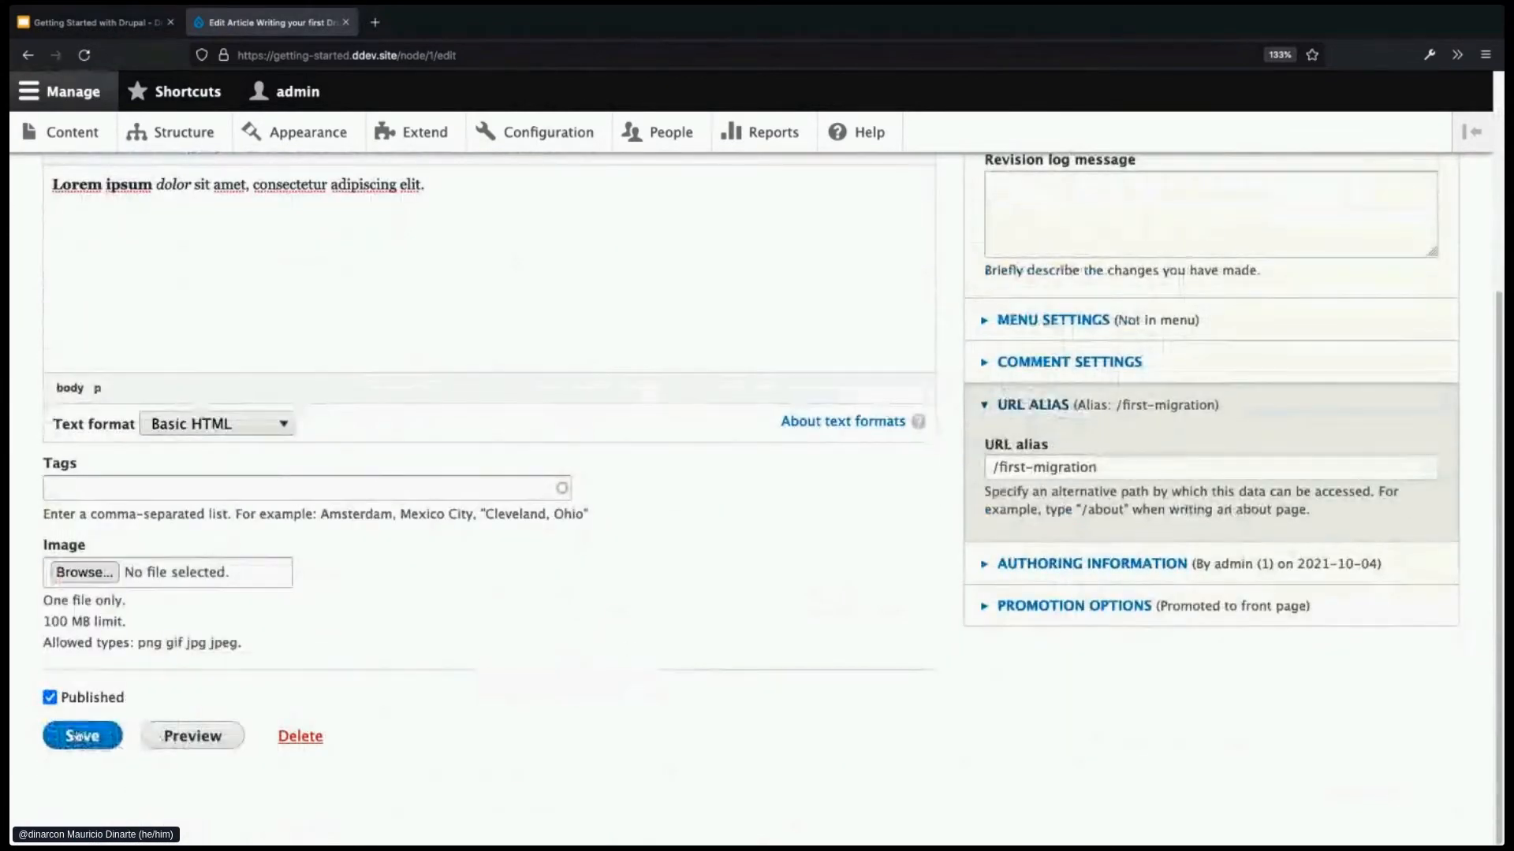
- Save the trimmed article and list its five revisions
click(78, 736)
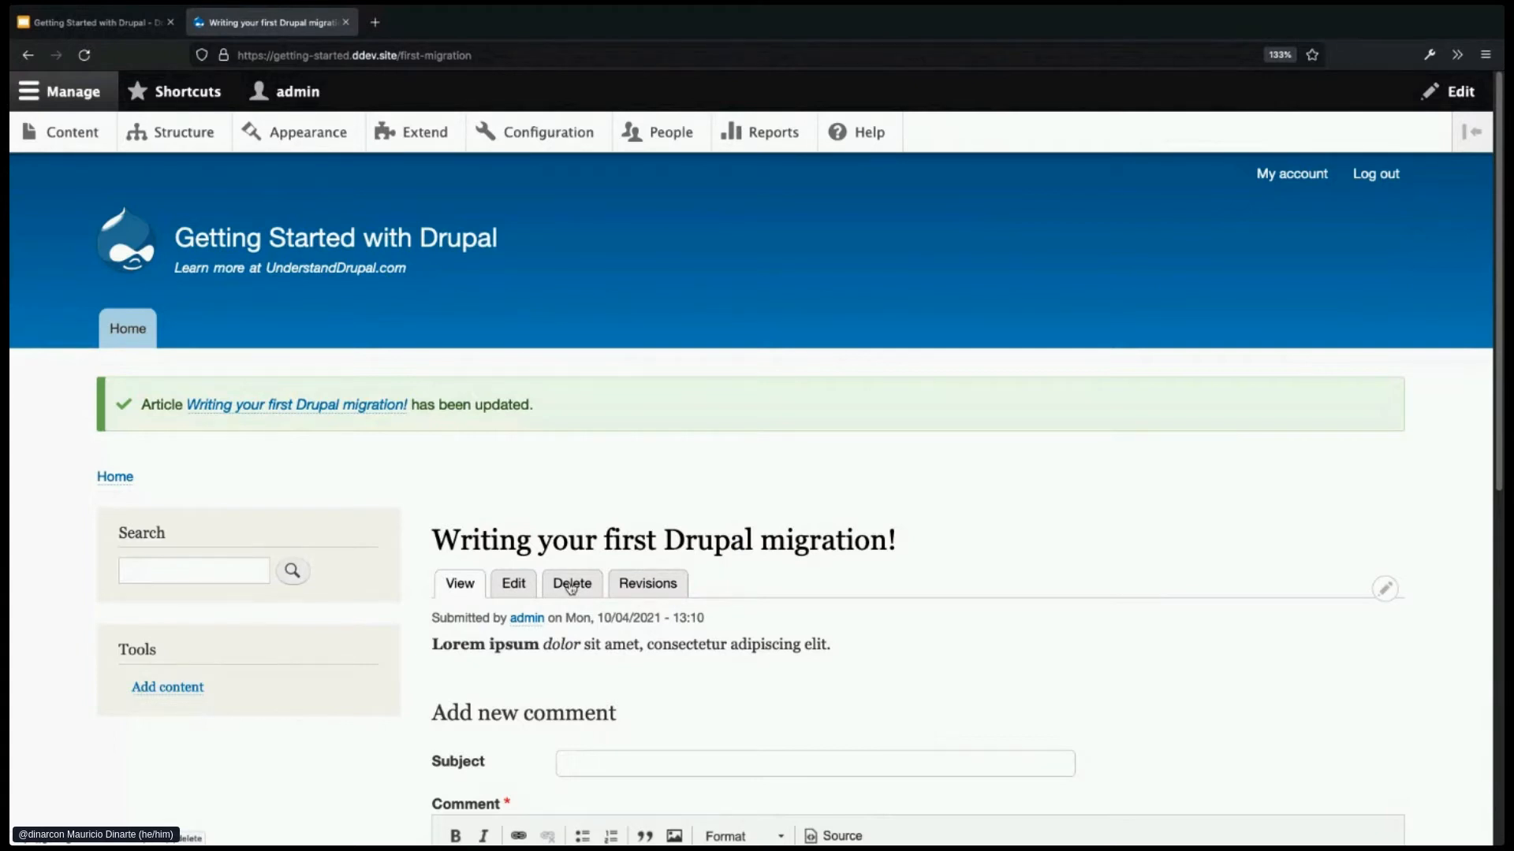
click(653, 589)
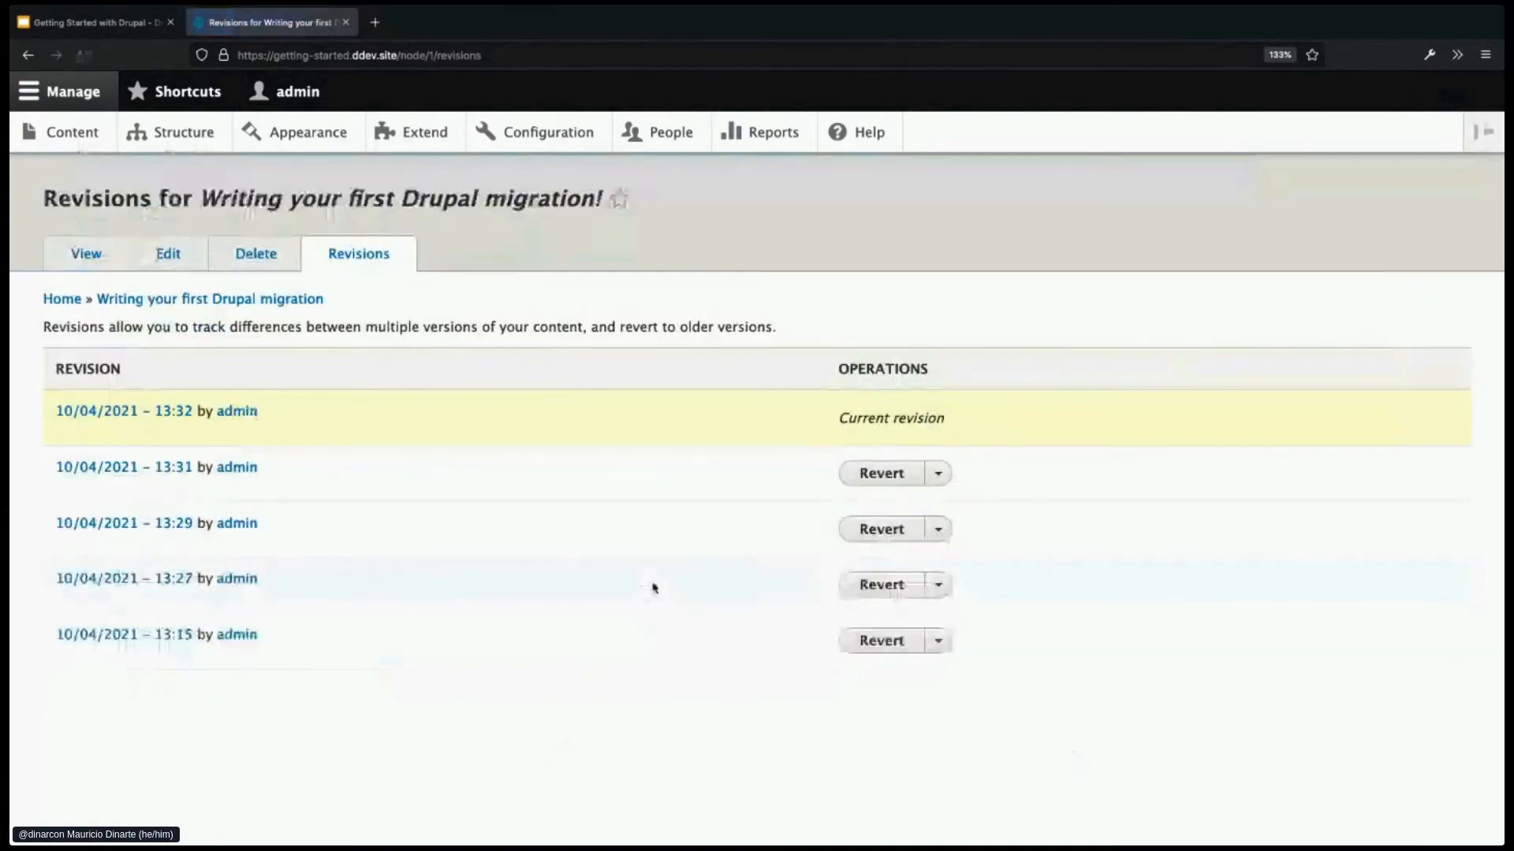
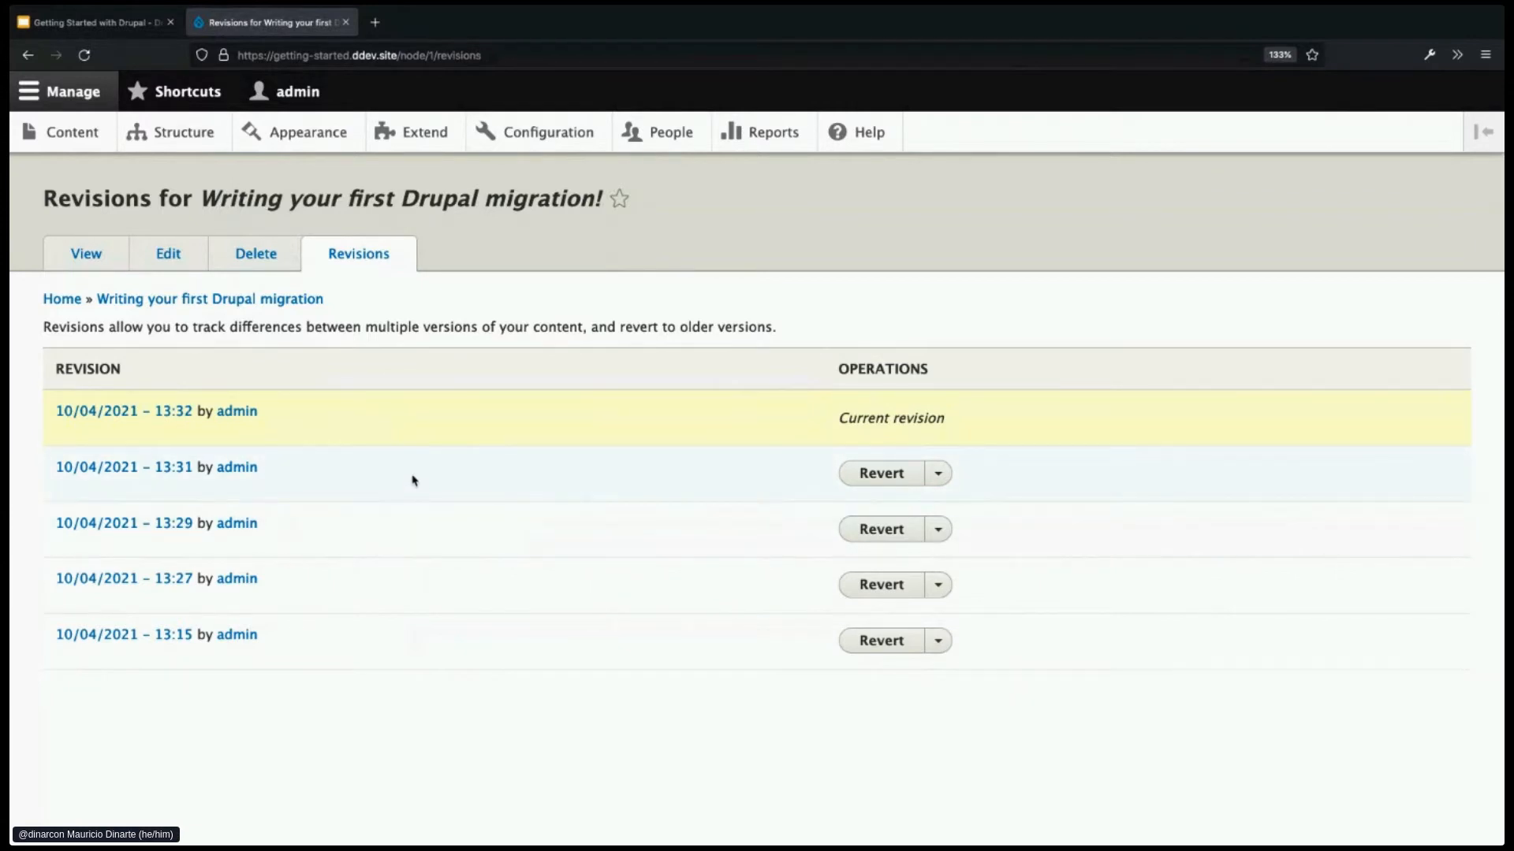
- Revert the article to its 10/04/2021 13:31 revision and check the new current-revision copy note
click(887, 477)
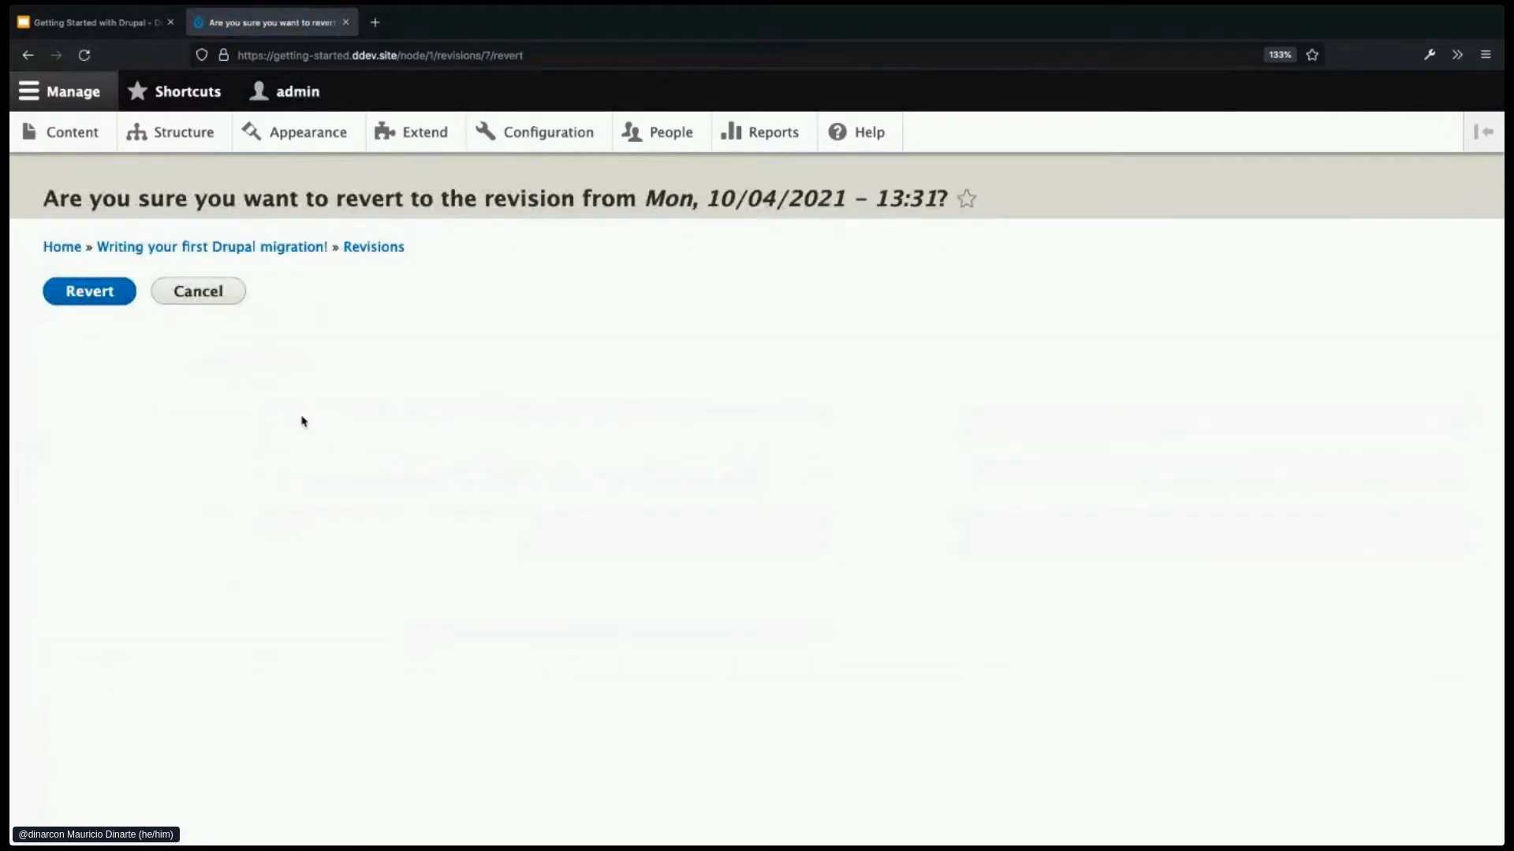
click(89, 294)
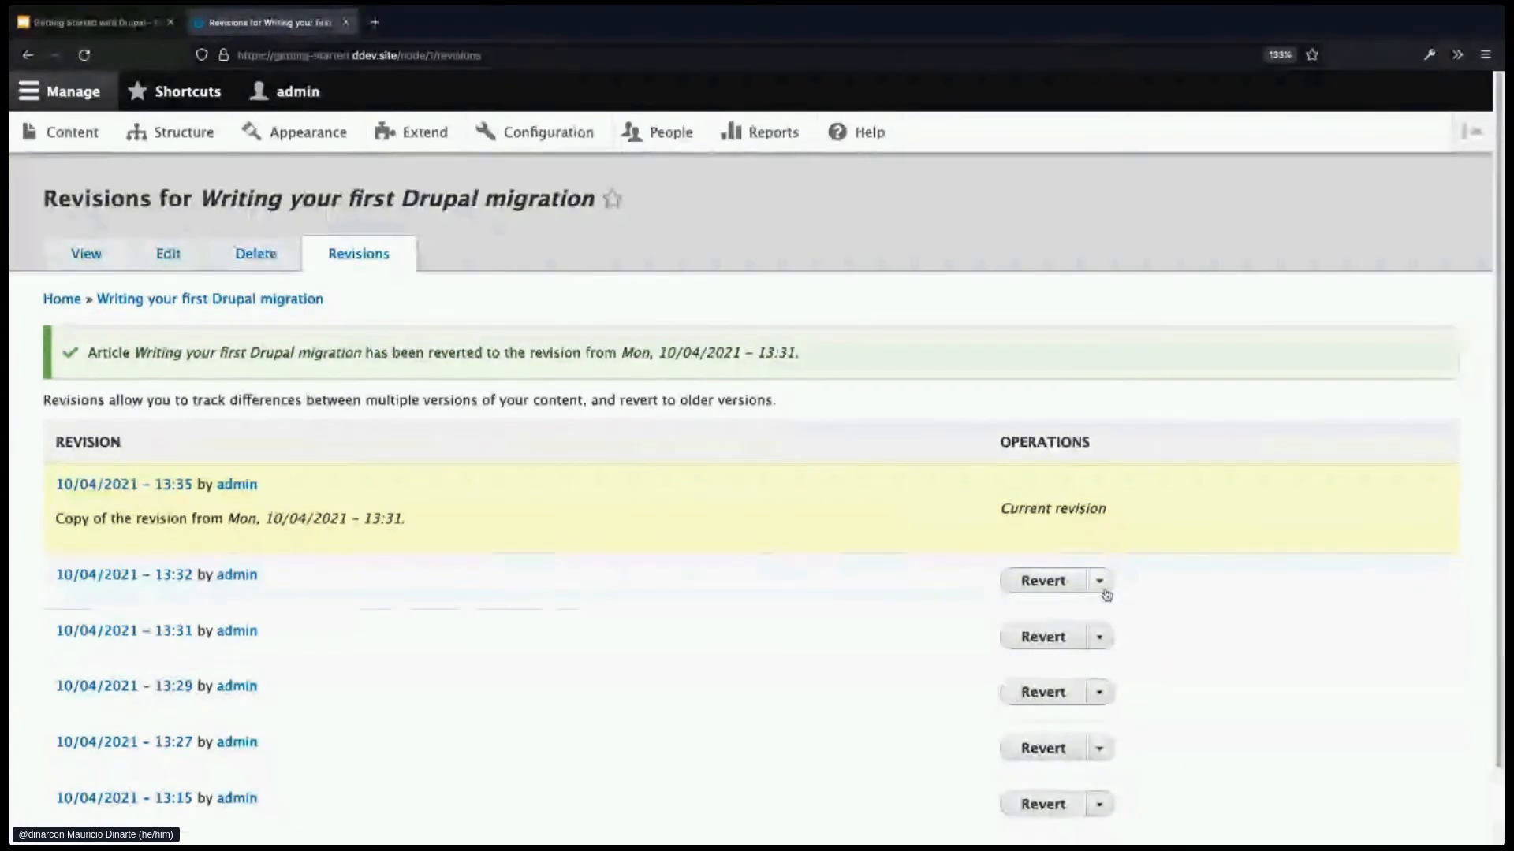
drag(54, 522, 427, 525)
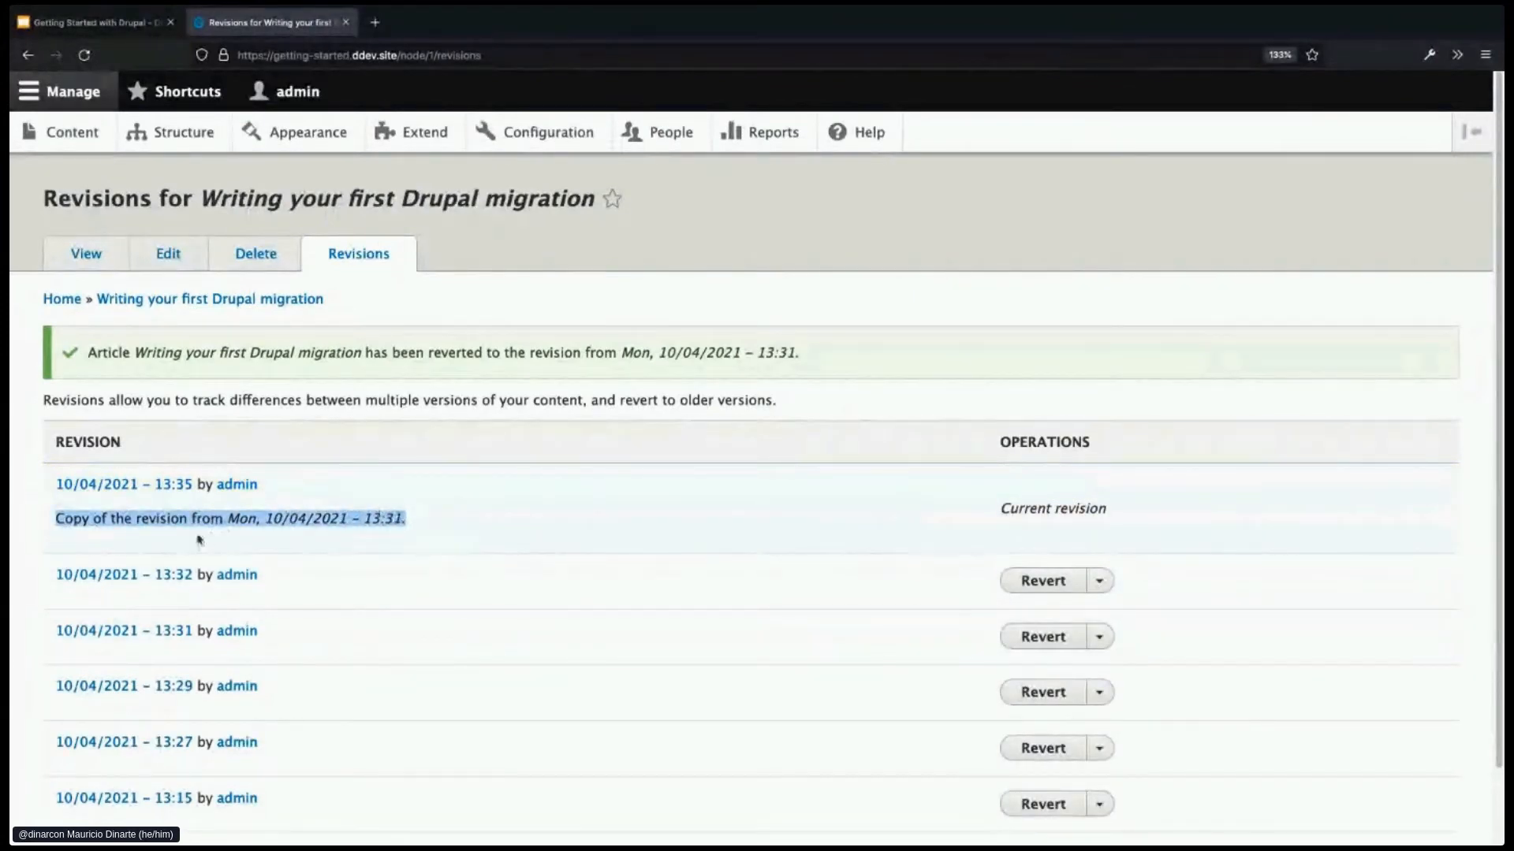
drag(1003, 495, 1143, 514)
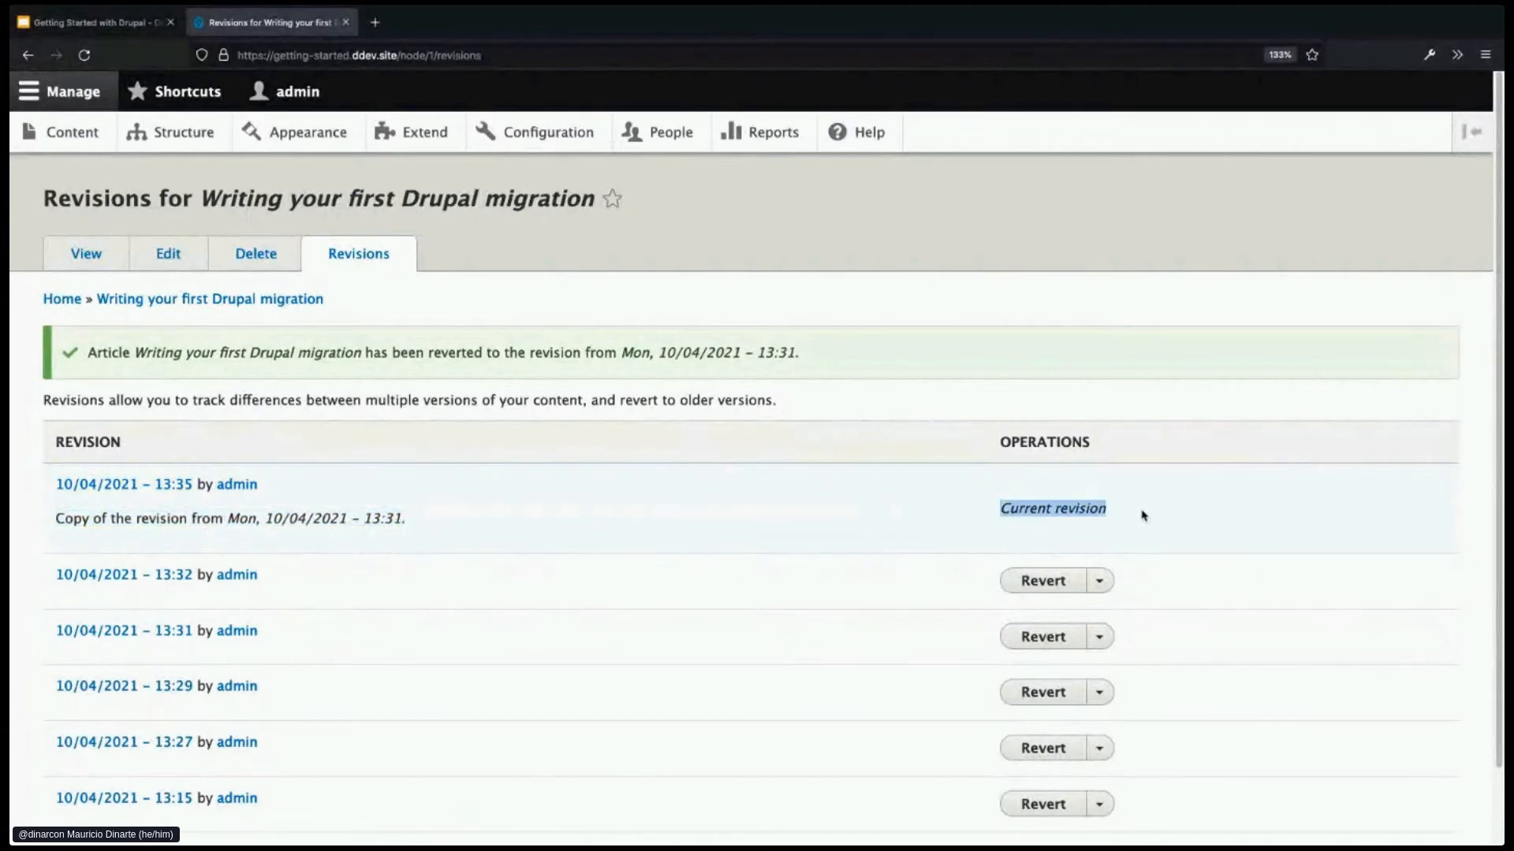
double_click(1073, 513)
drag(1107, 510, 984, 520)
click(984, 520)
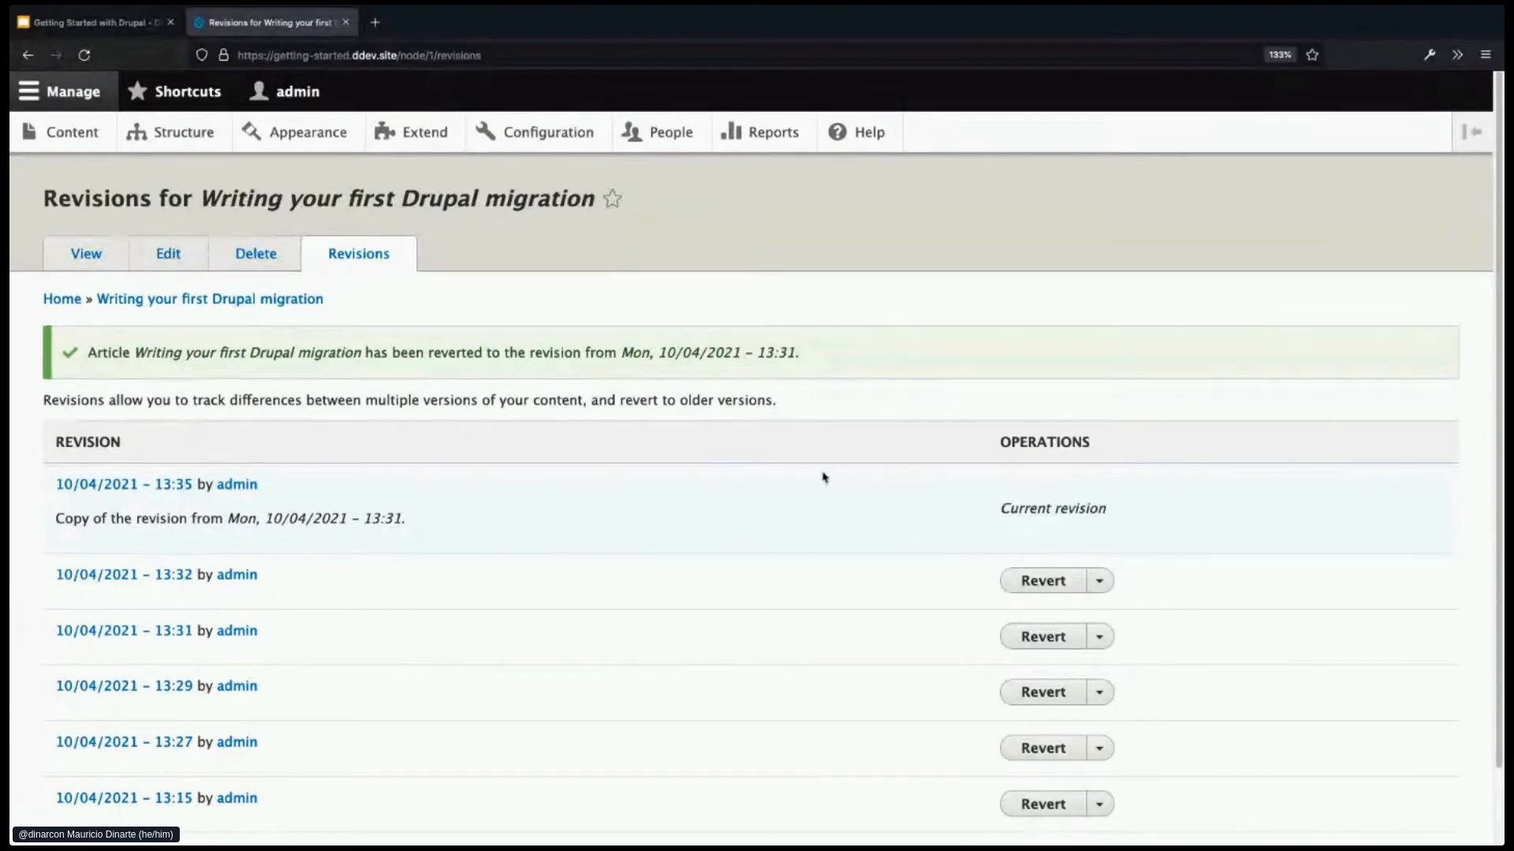
- View the article's public page and scroll through its reverted content
click(103, 263)
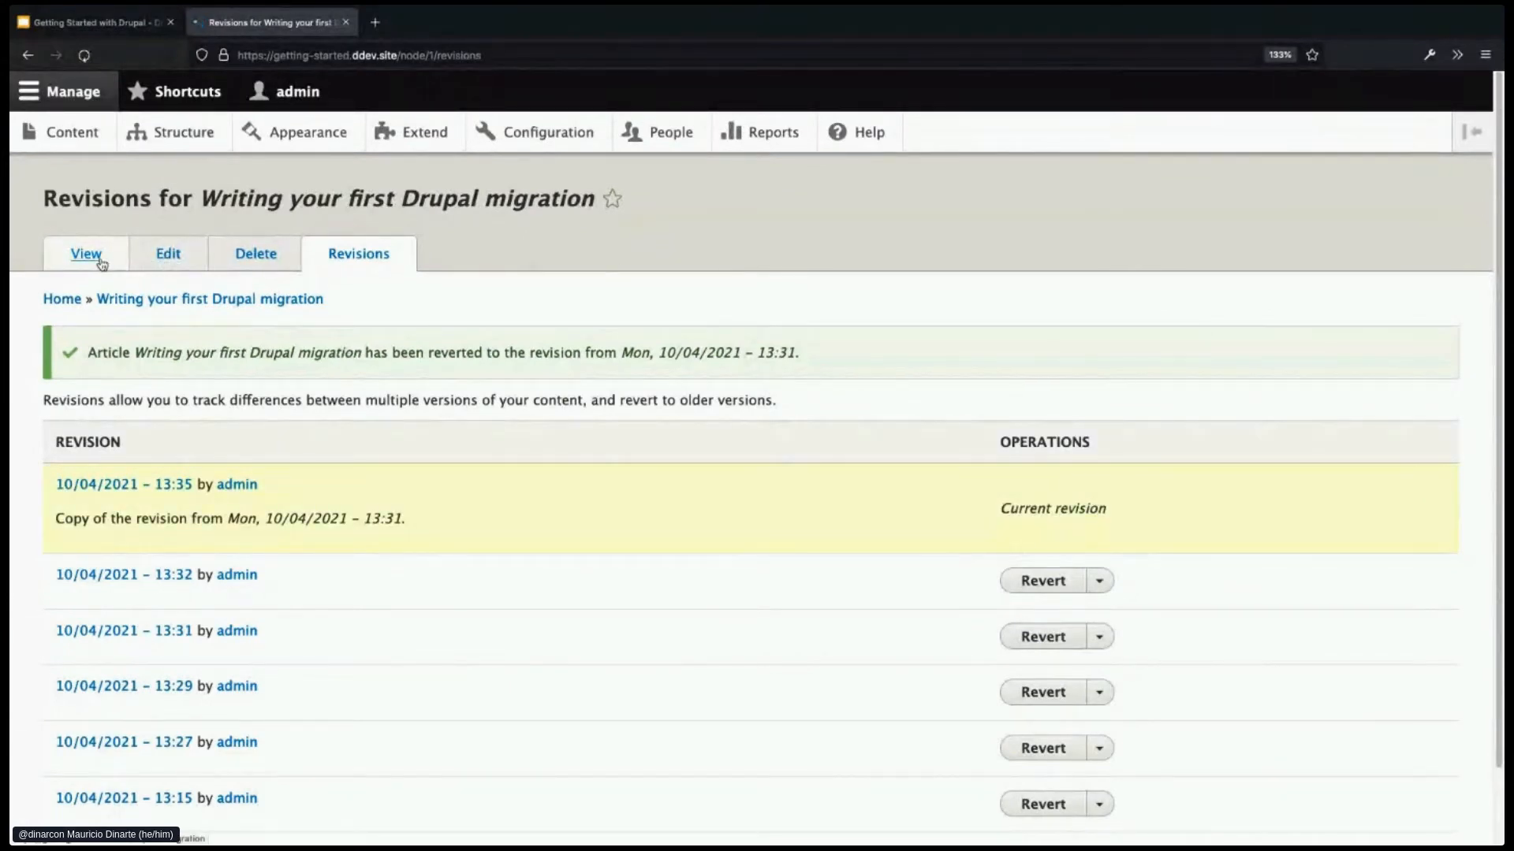
scroll(938, 610, down, 1)
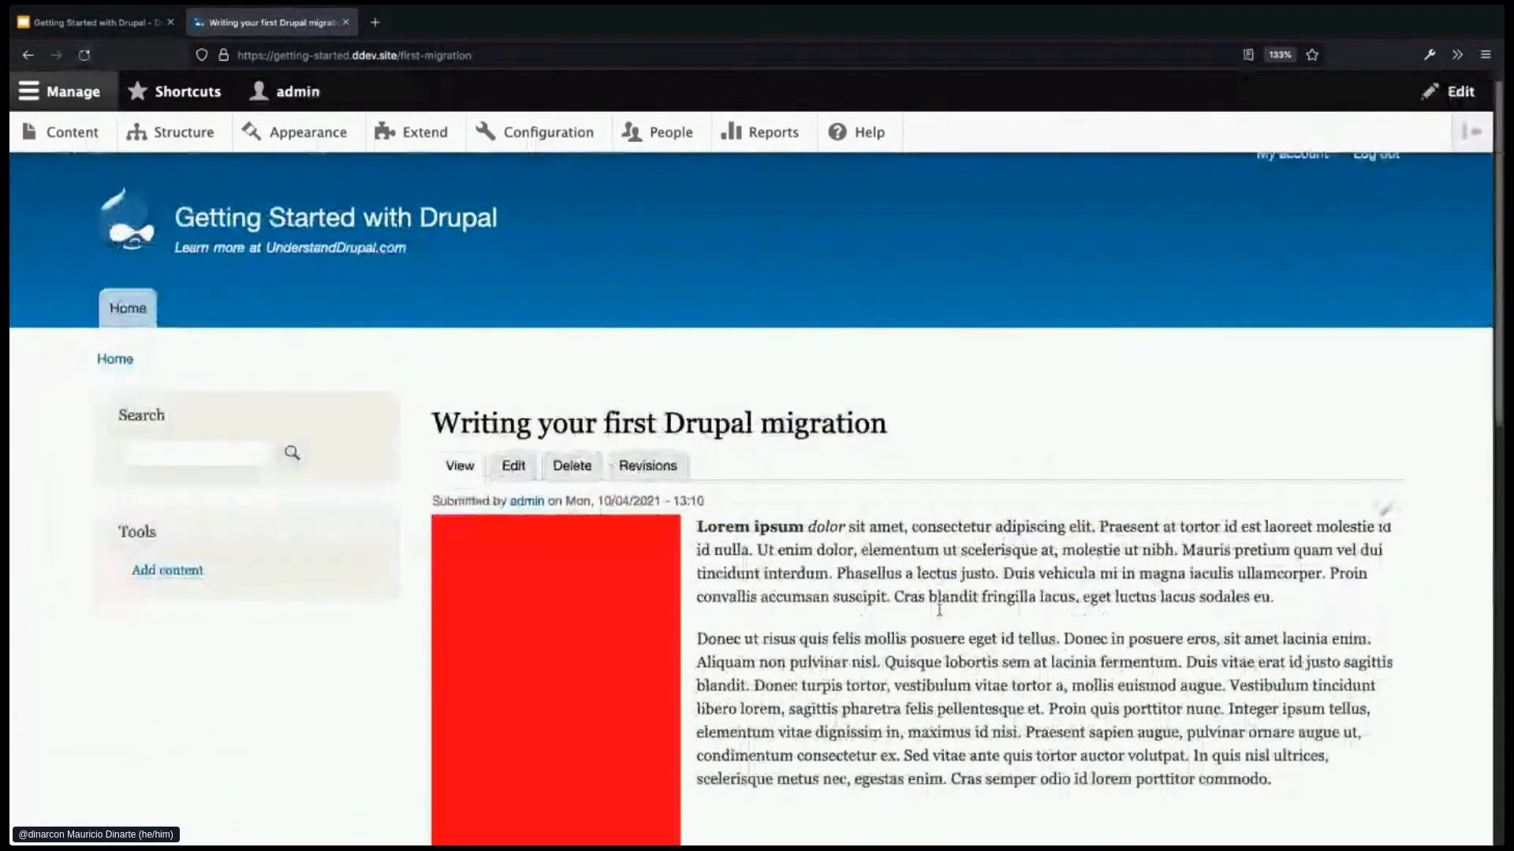
scroll(939, 609, down, 1)
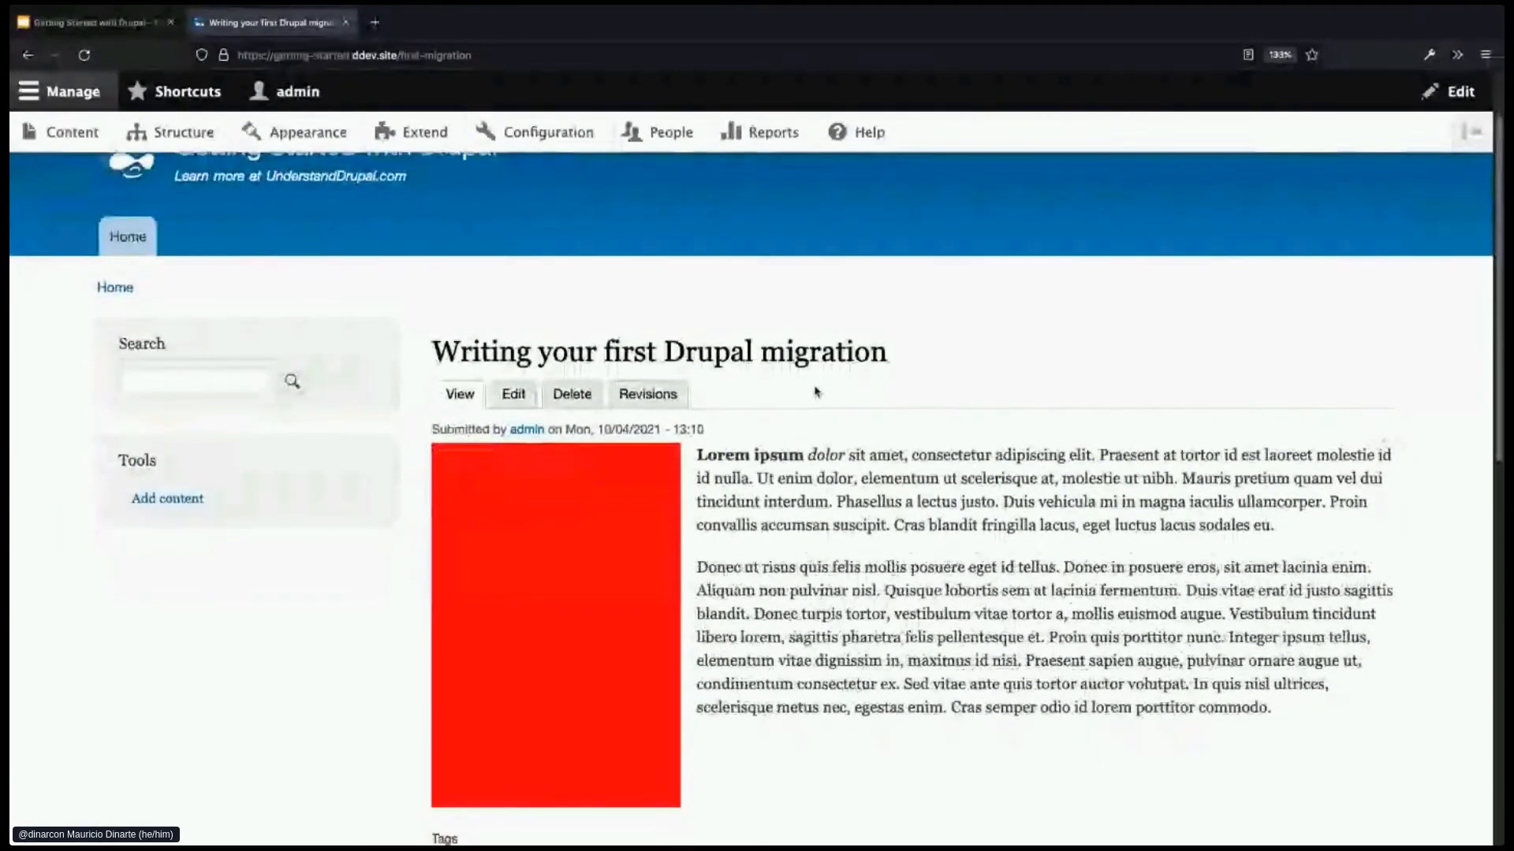
scroll(543, 509, down, 1)
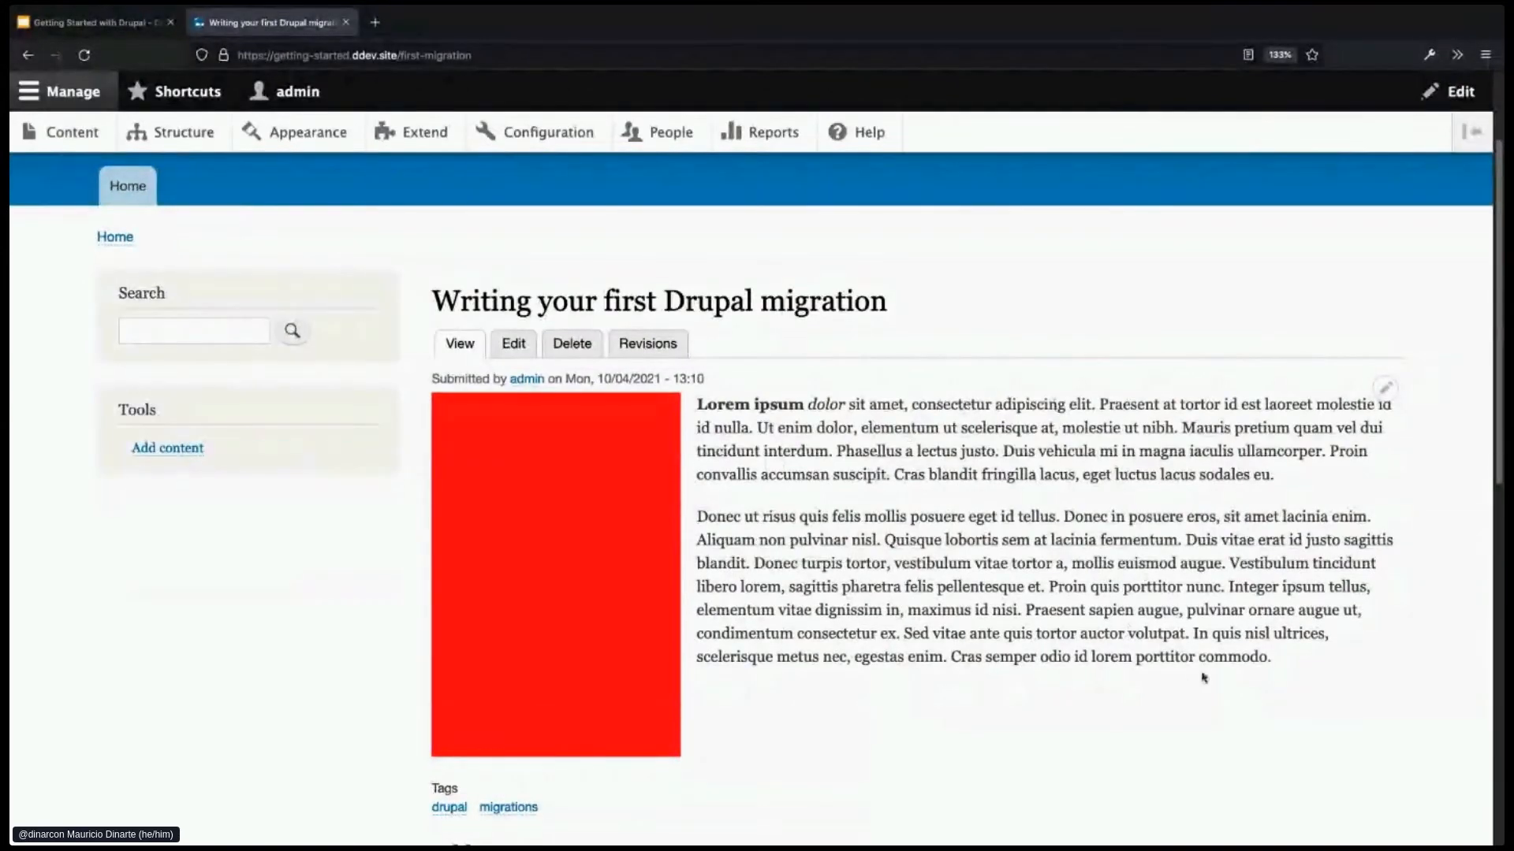
- Look over the article's node/1/edit form, then return to its public page
click(517, 354)
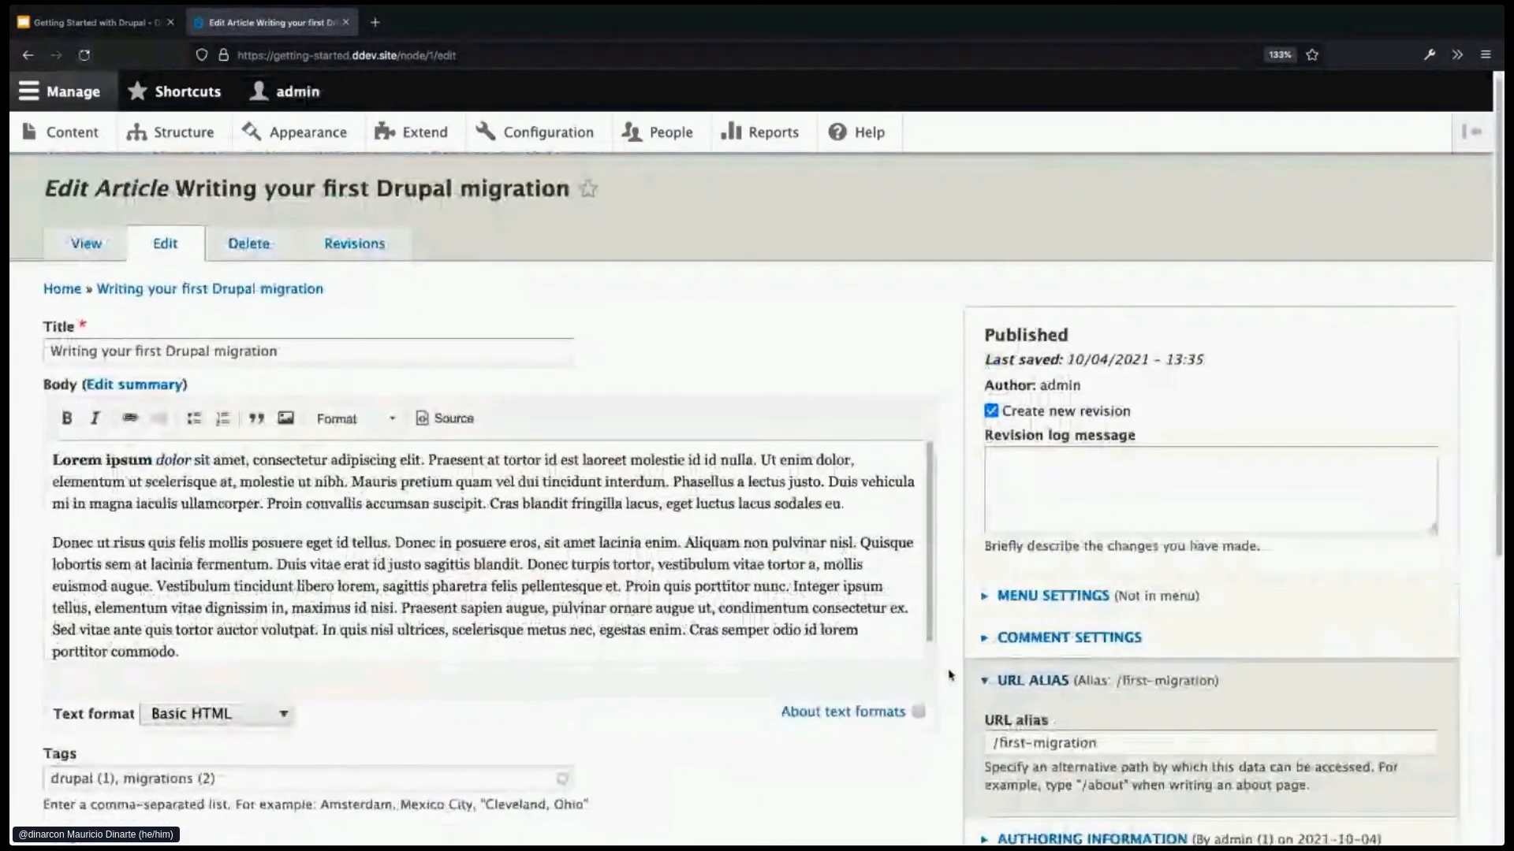
scroll(950, 675, down, 1)
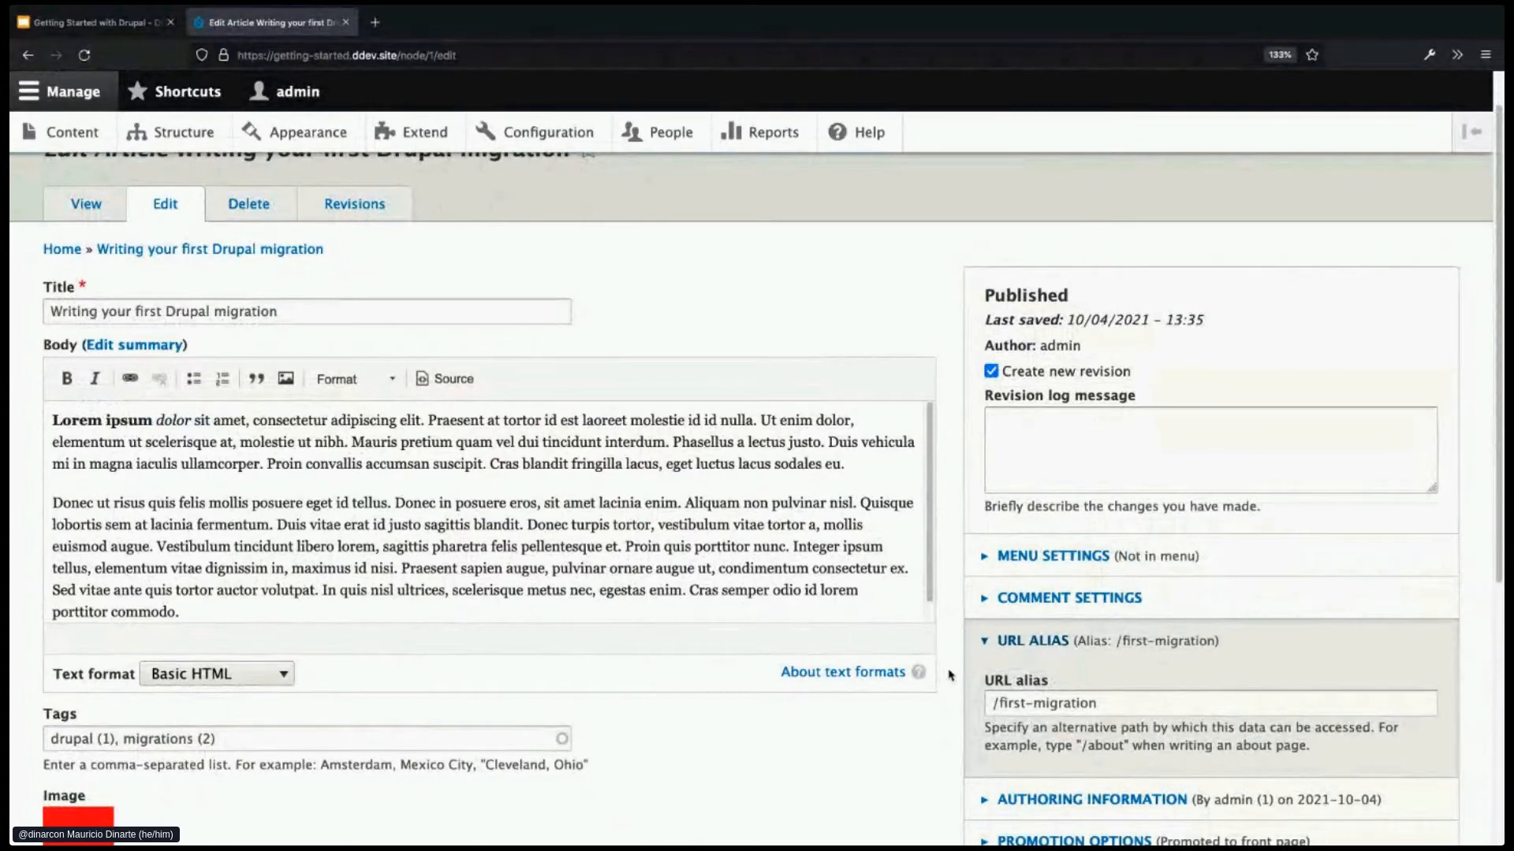
scroll(948, 674, down, 1)
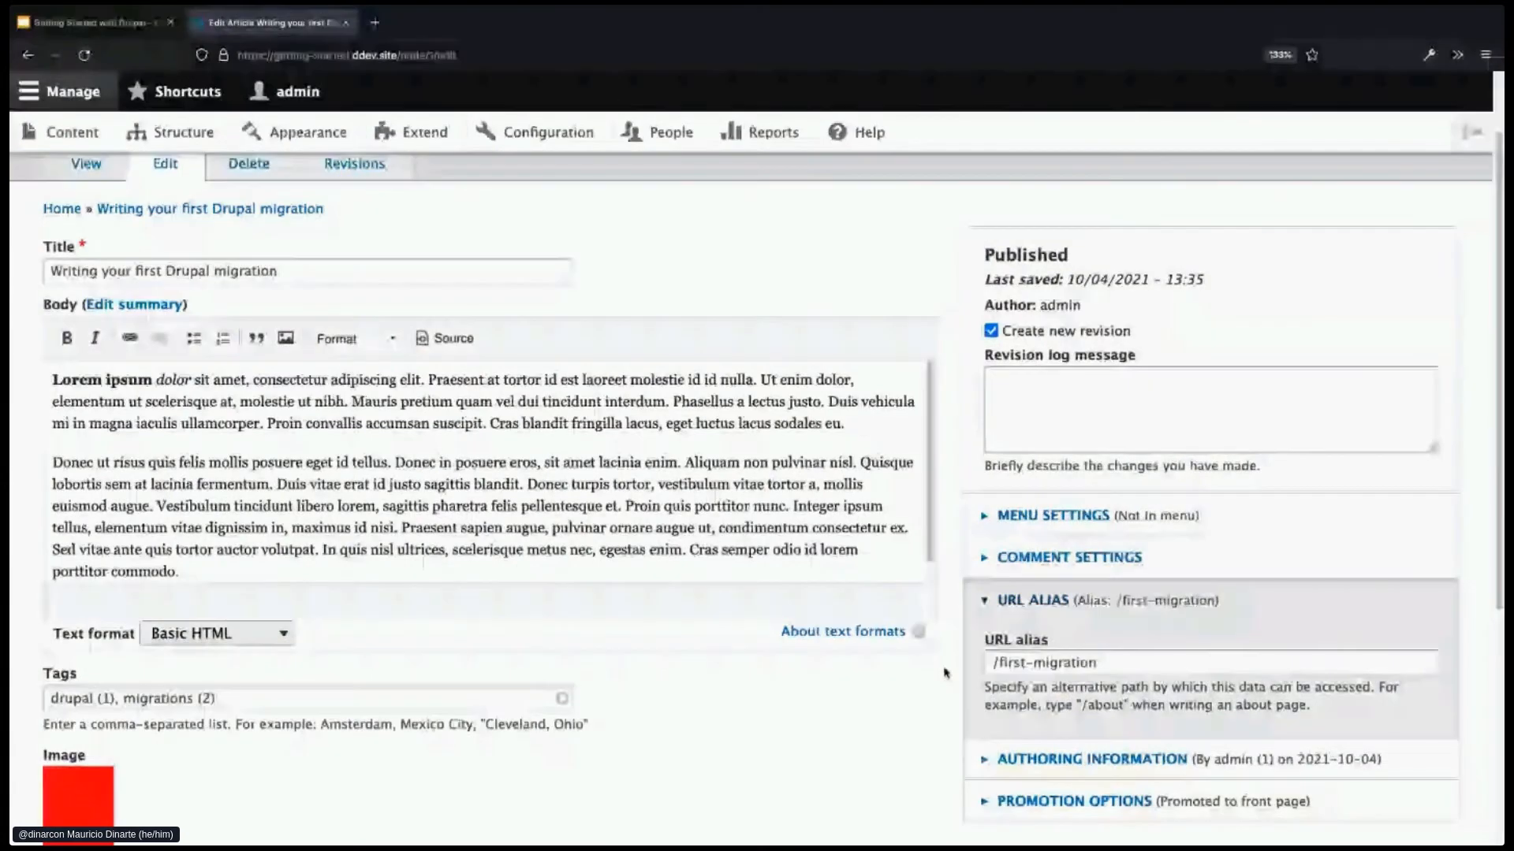
scroll(945, 672, up, 2)
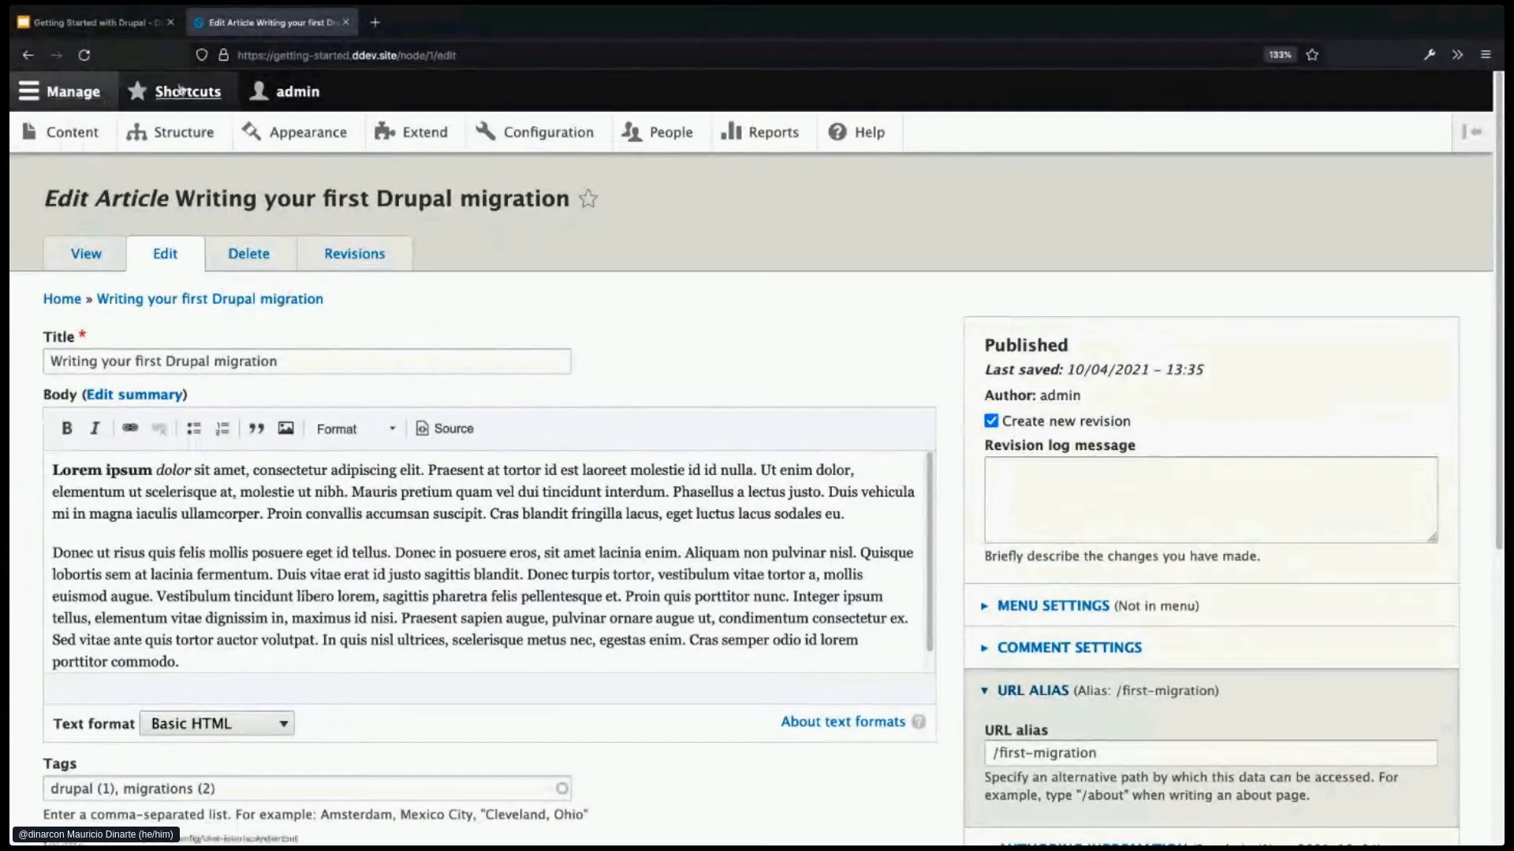
scroll(249, 171, down, 1)
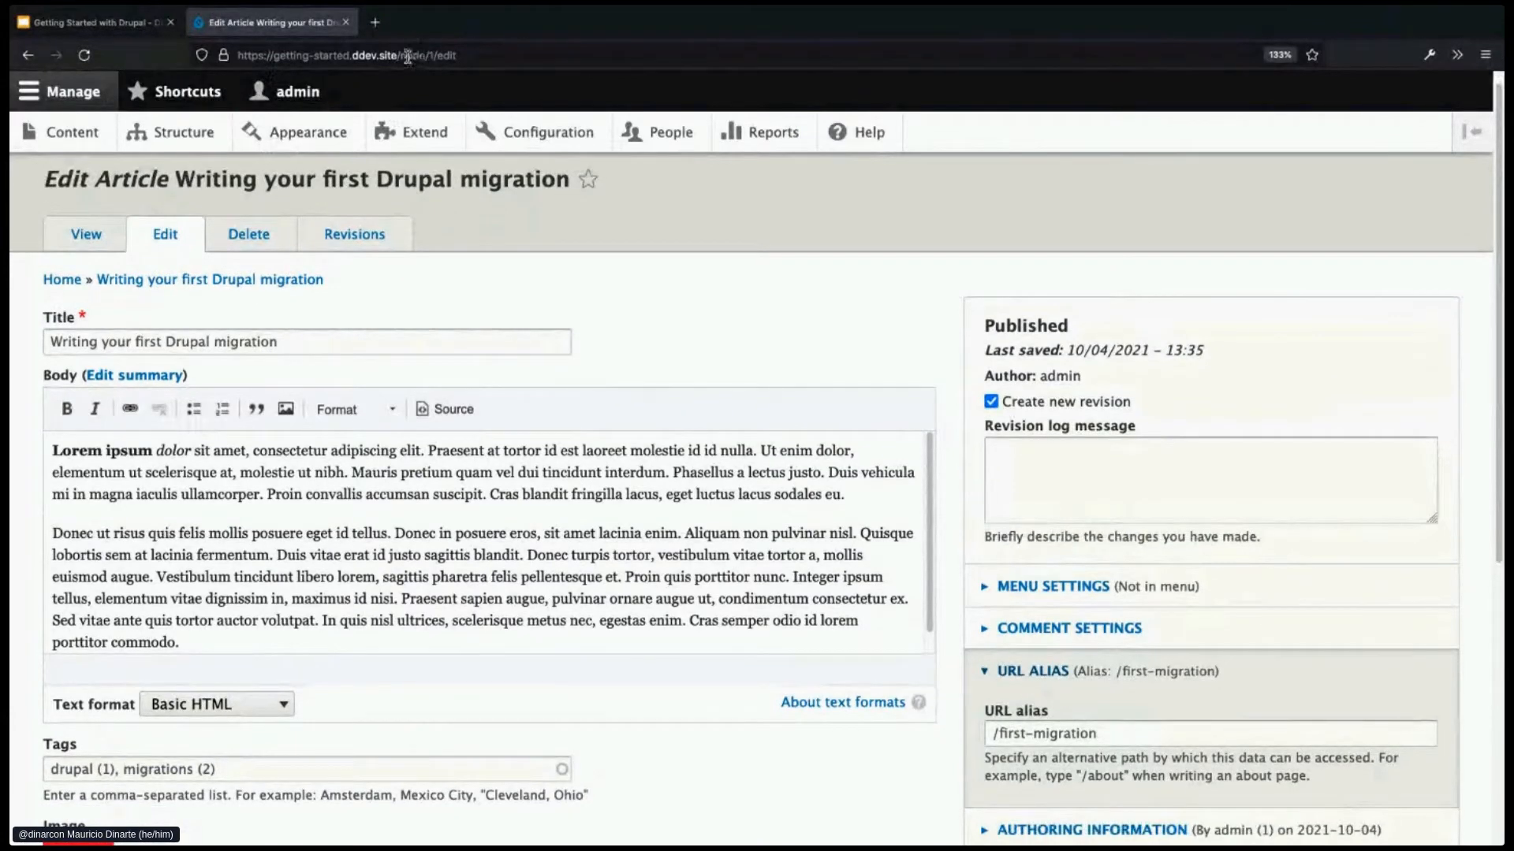
drag(402, 54, 559, 69)
click(85, 235)
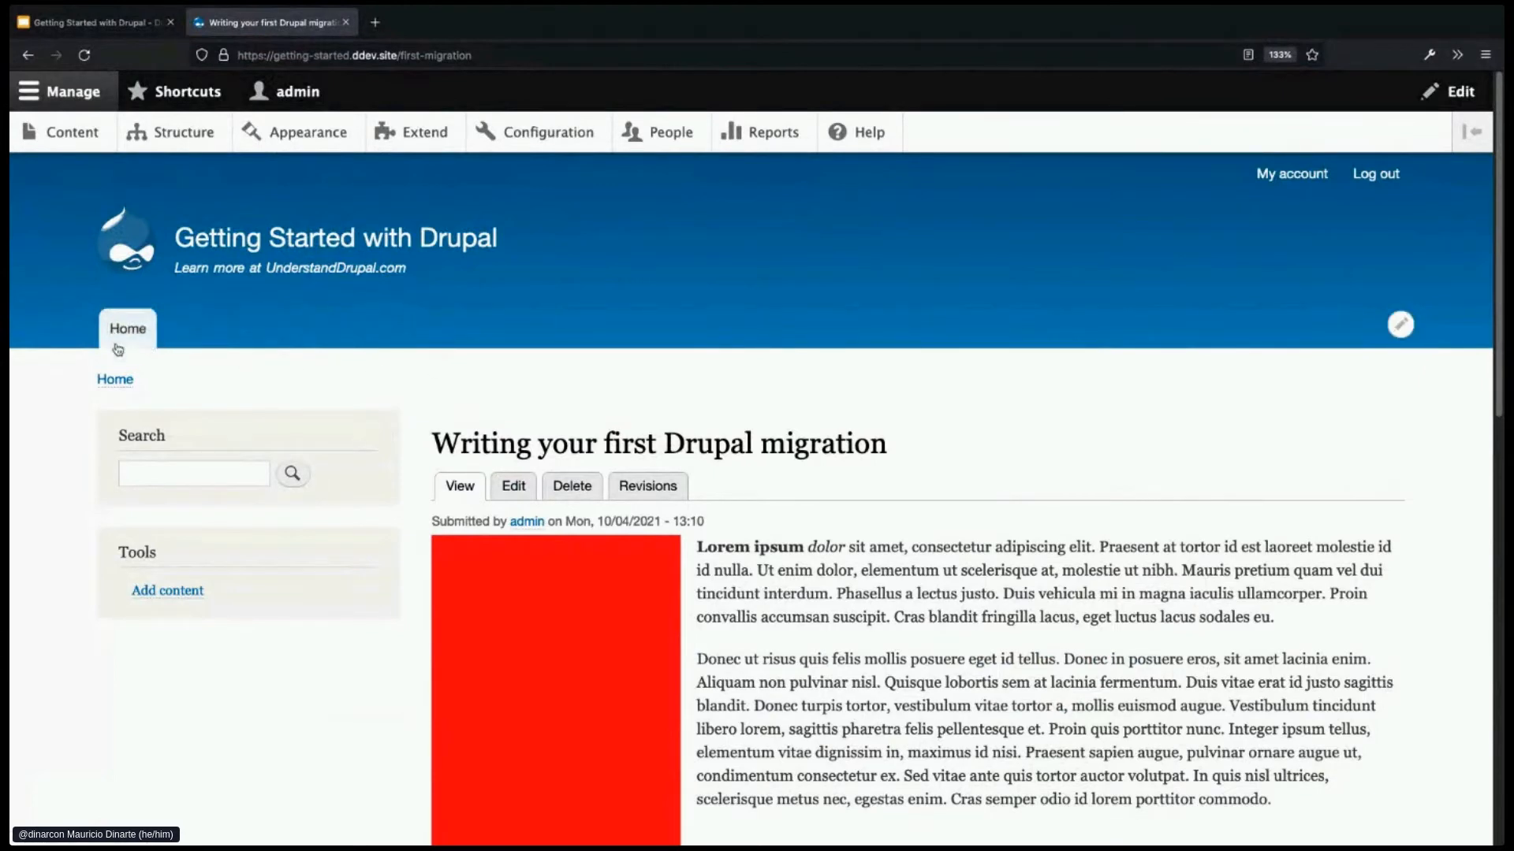
- On the article's edit form, enable Provide a menu link under Menu settings
click(507, 488)
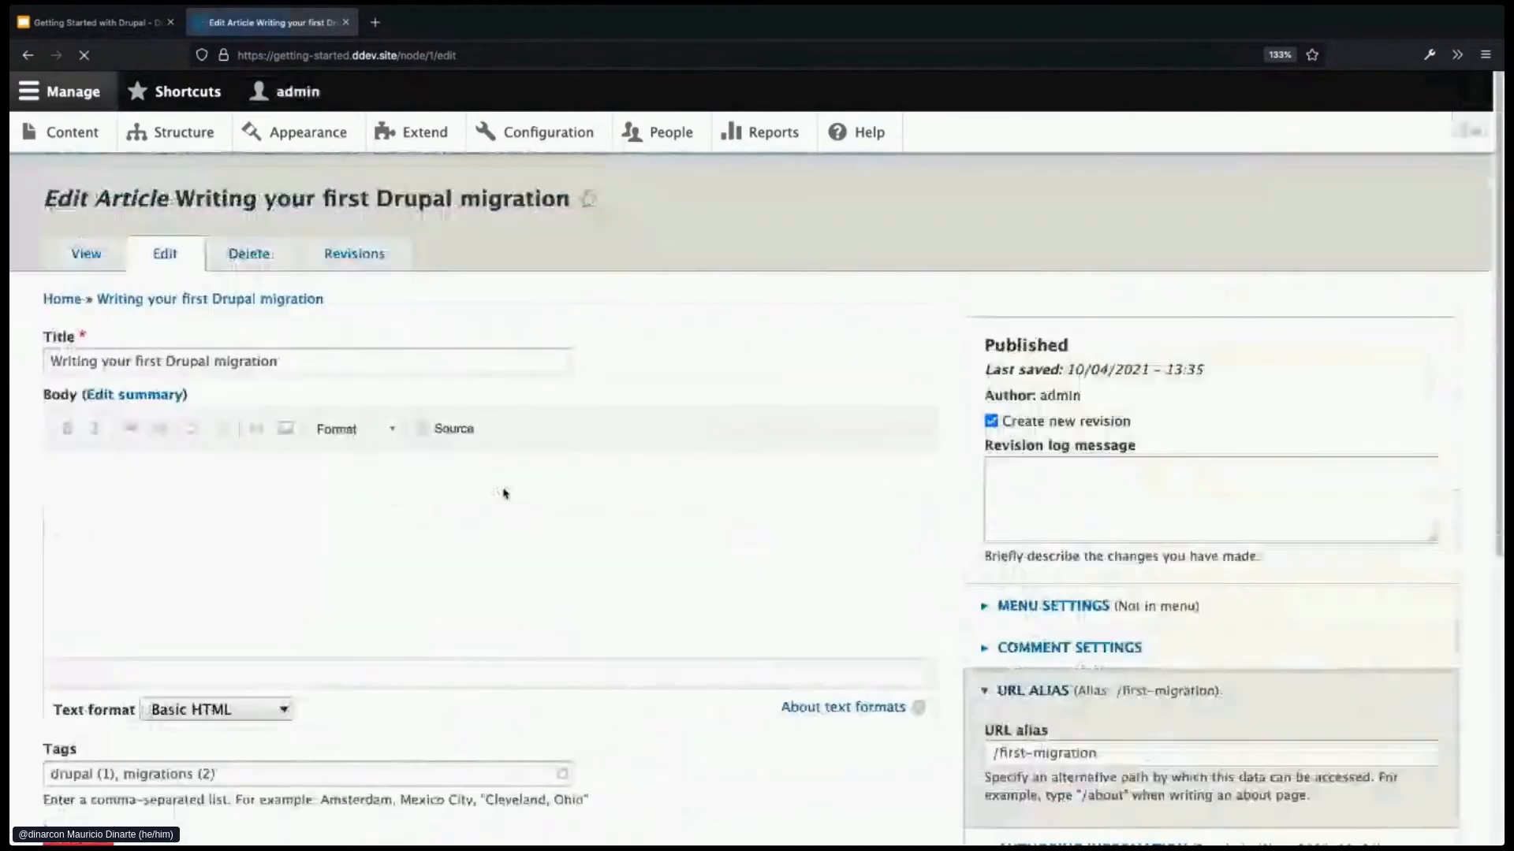
click(1064, 607)
scroll(1067, 613, down, 1)
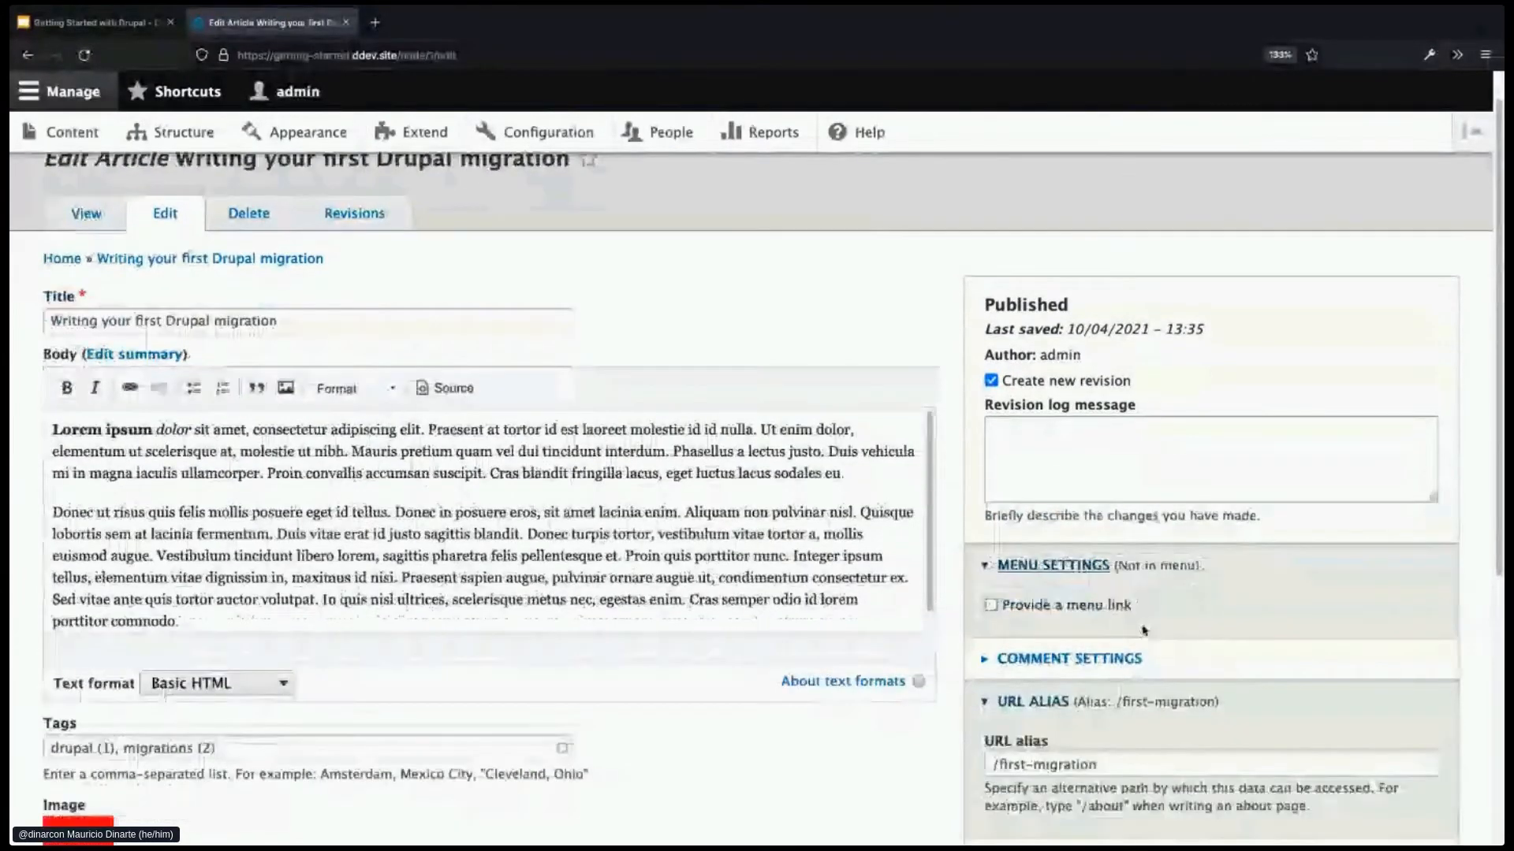
click(1031, 614)
scroll(1030, 614, down, 1)
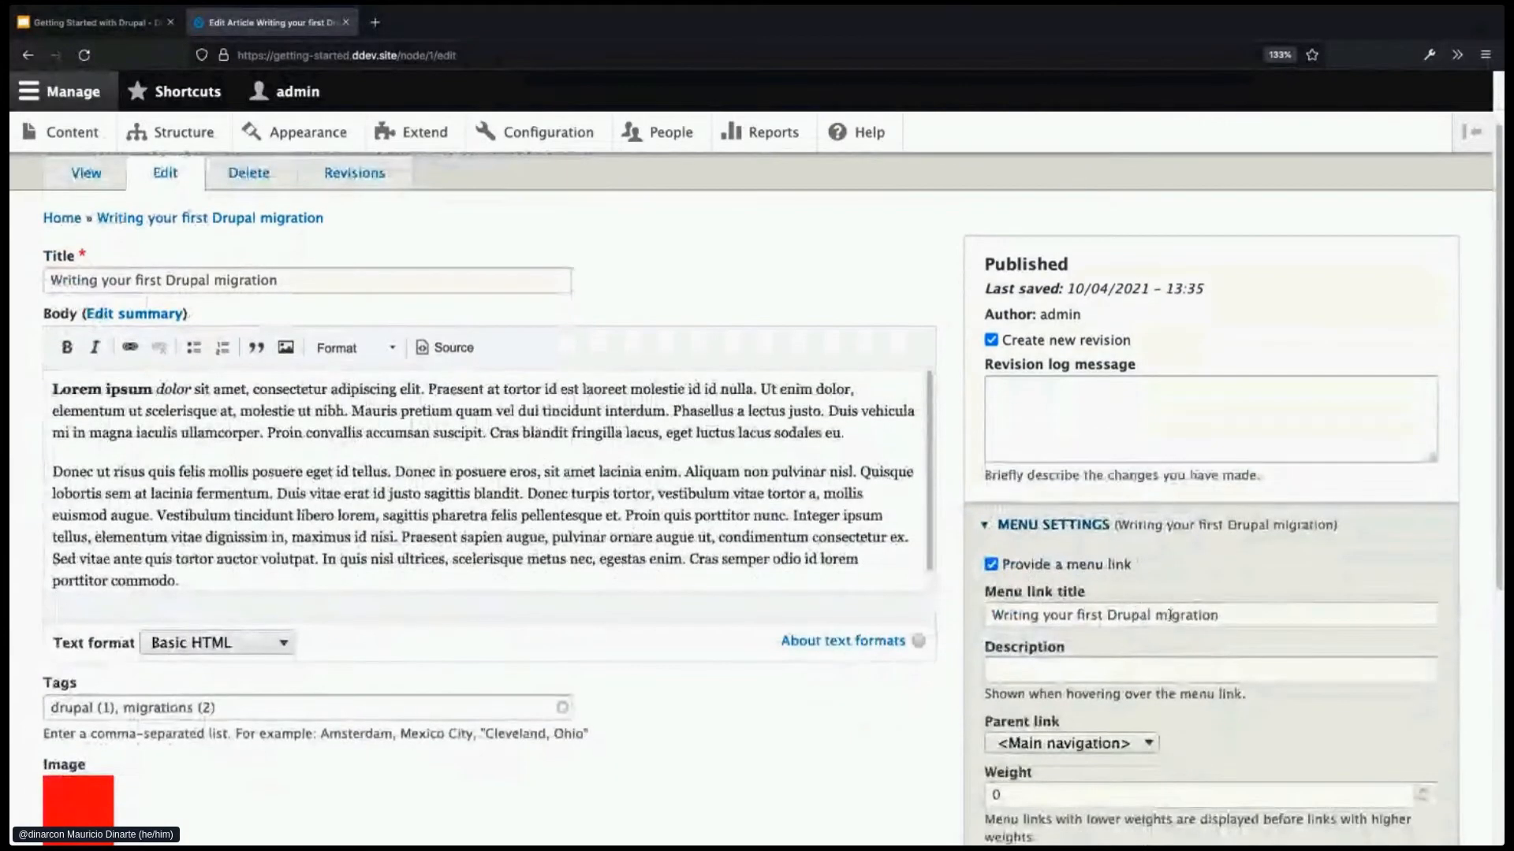
- Title the menu link '1st migration' and save the article
click(1212, 616)
triple_click(1212, 617)
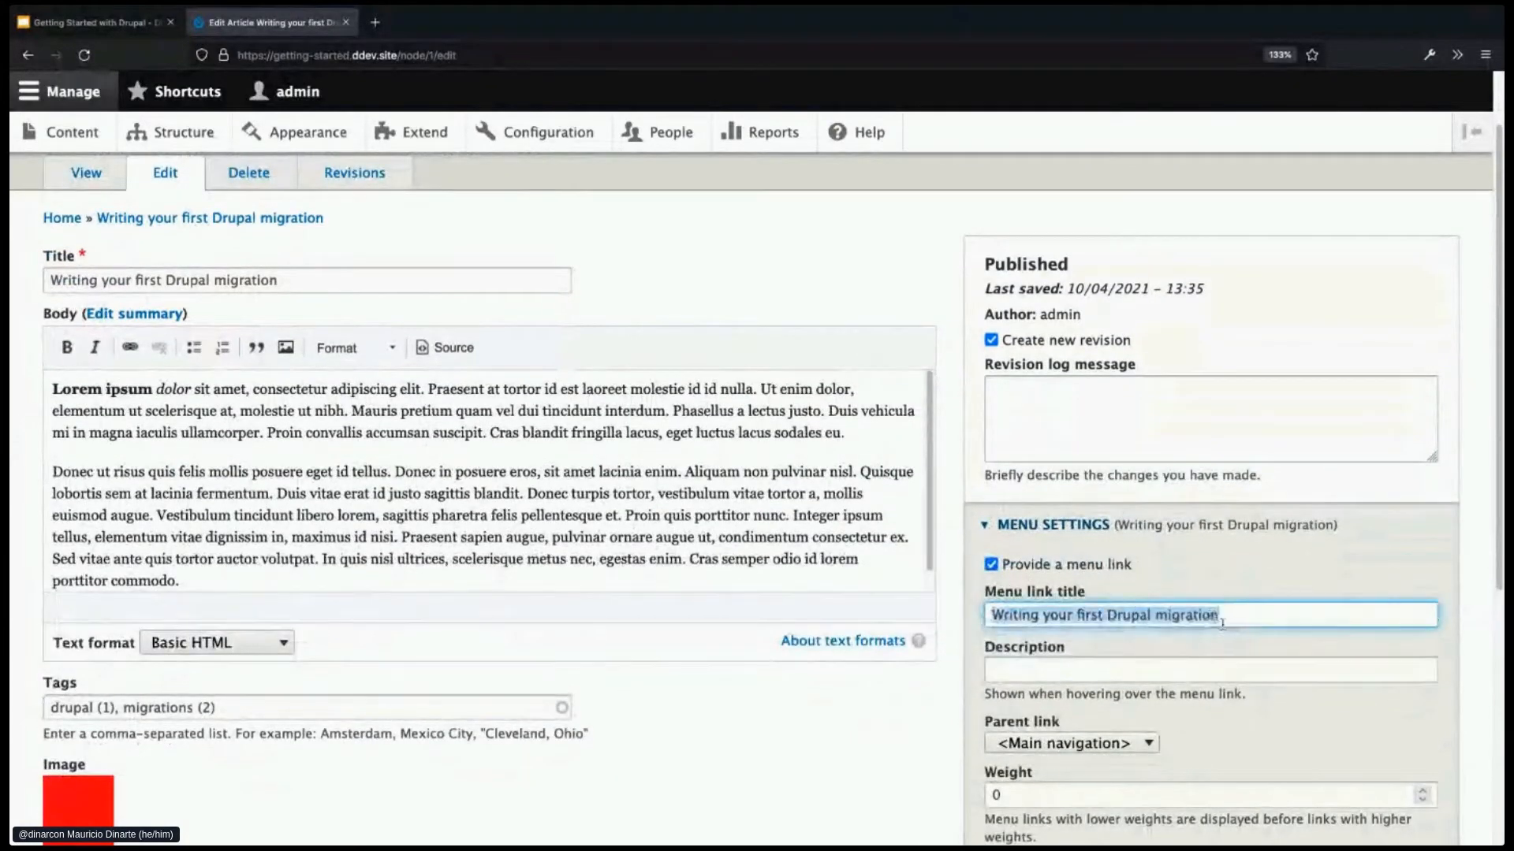
text(1st ni)
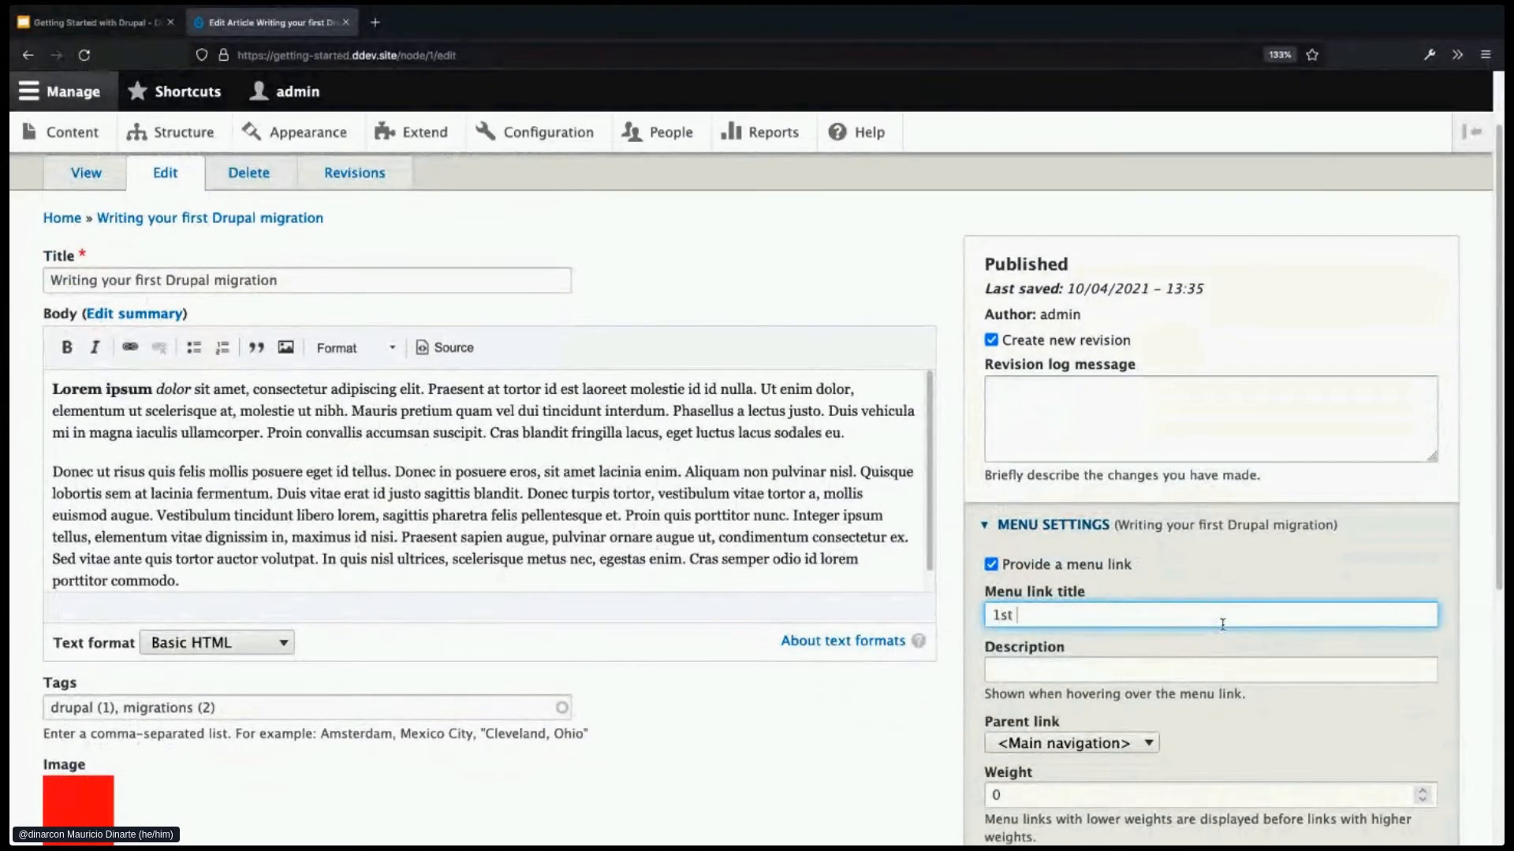
key(BackSpace)
key(BackSpace)
text(migration)
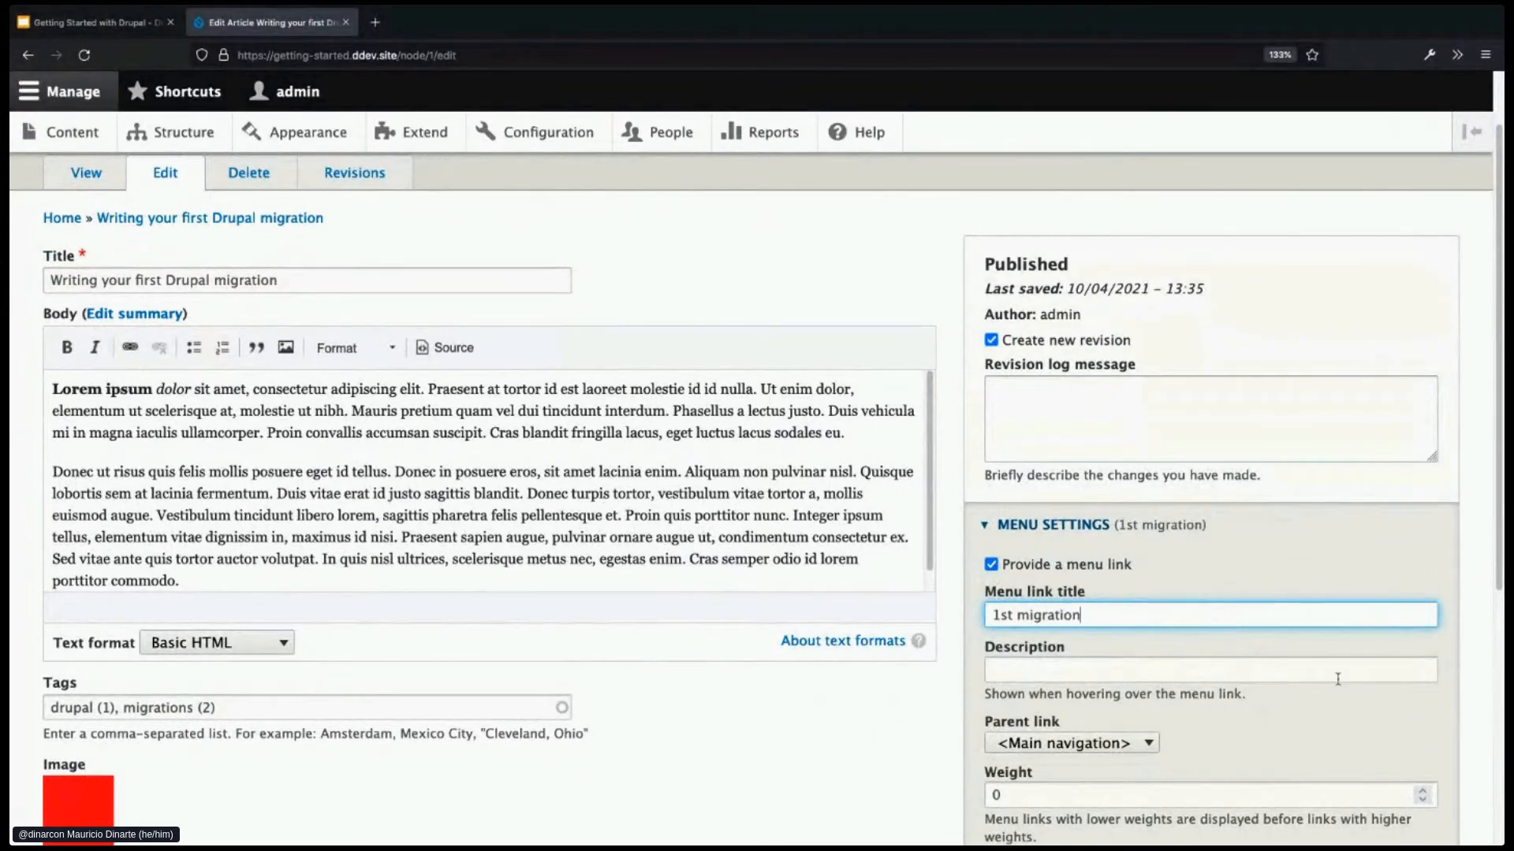
scroll(1338, 678, down, 1)
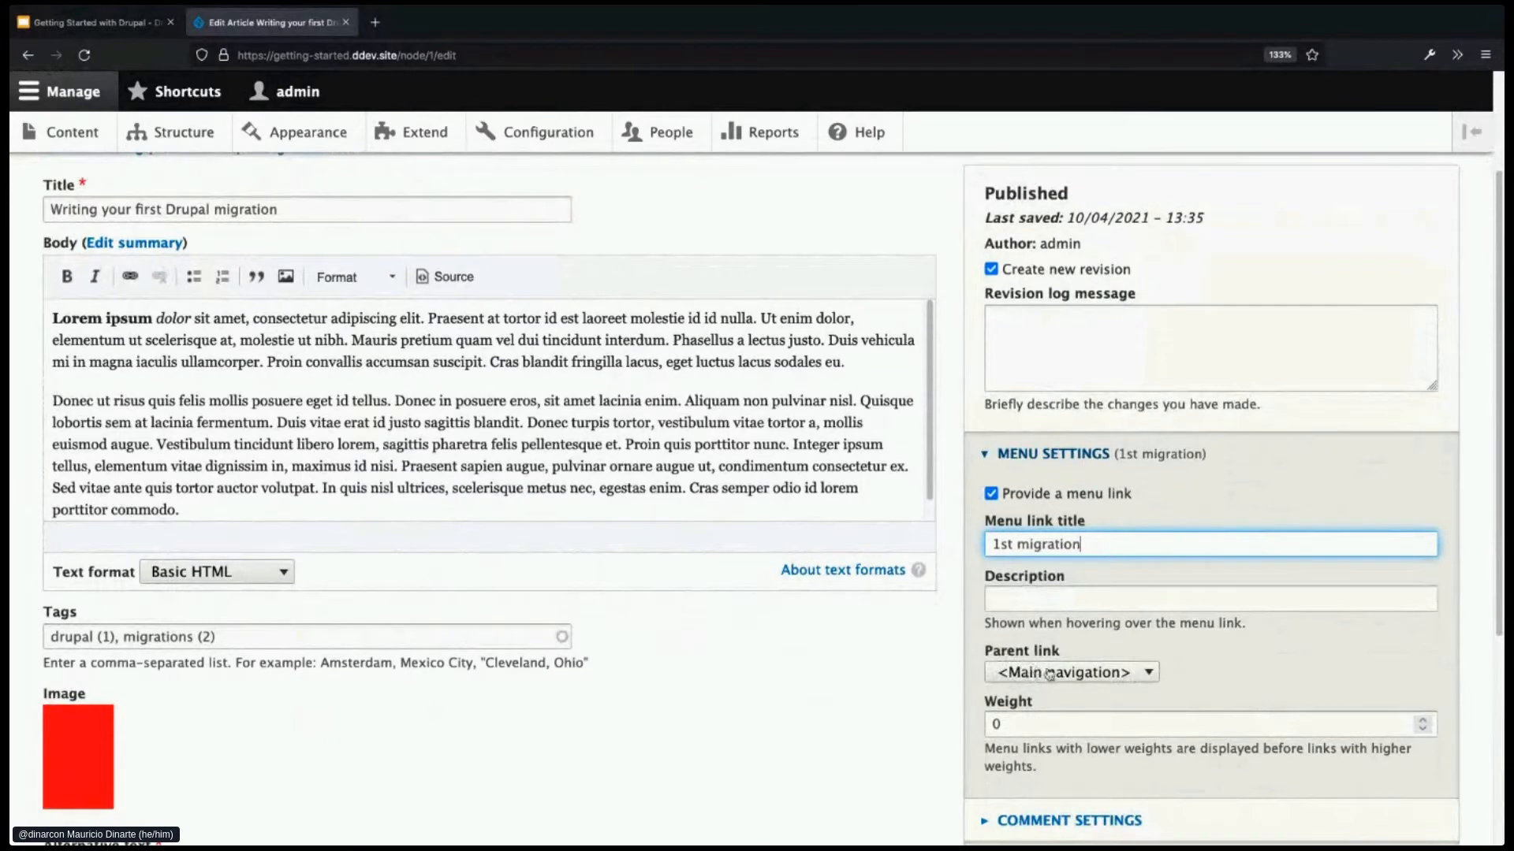
scroll(1092, 683, down, 1)
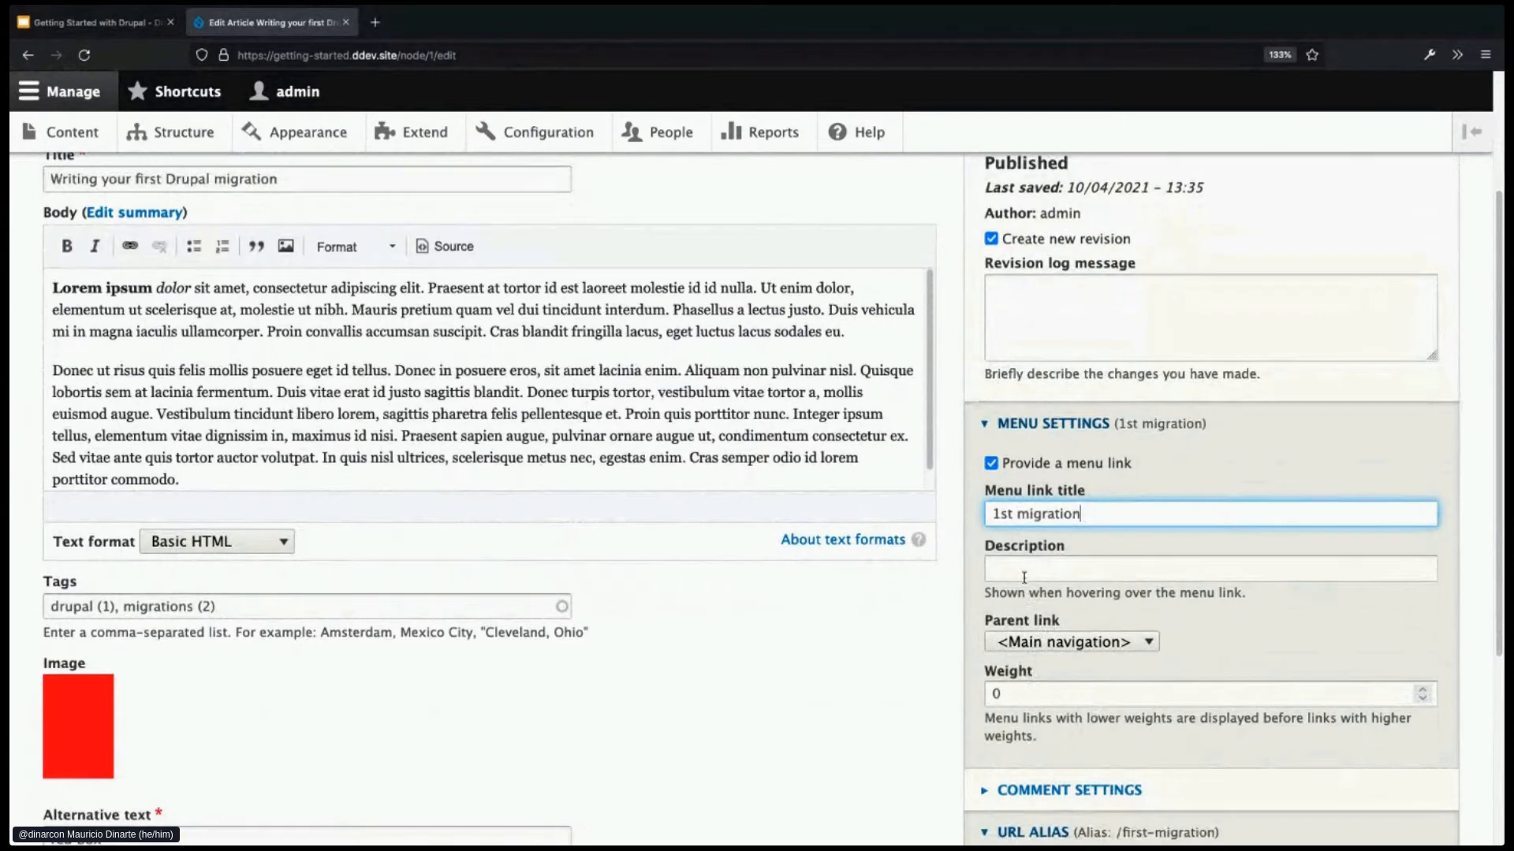
scroll(875, 699, down, 5)
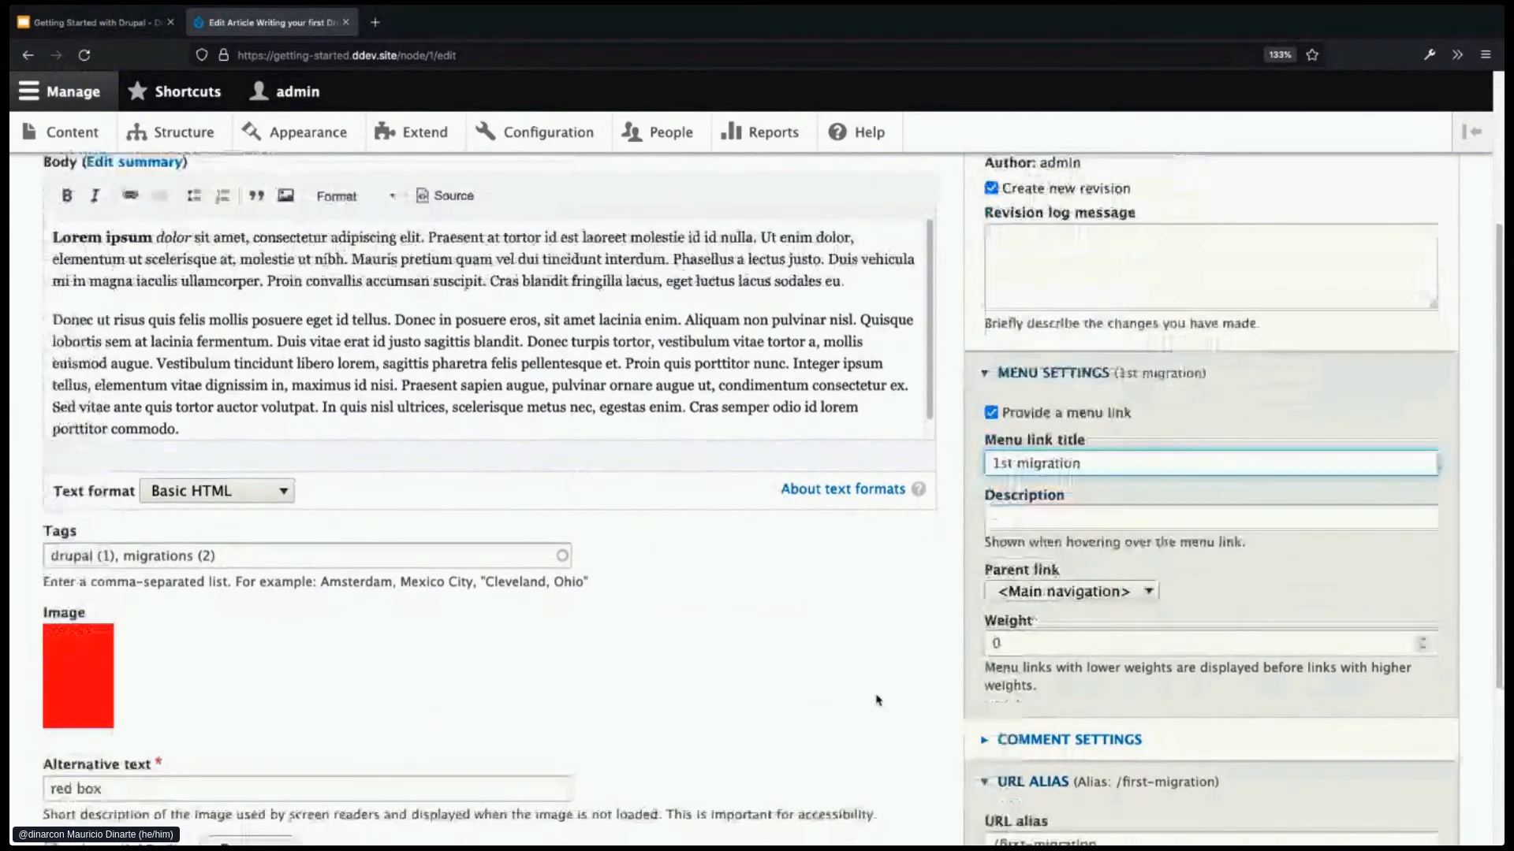
key(Return)
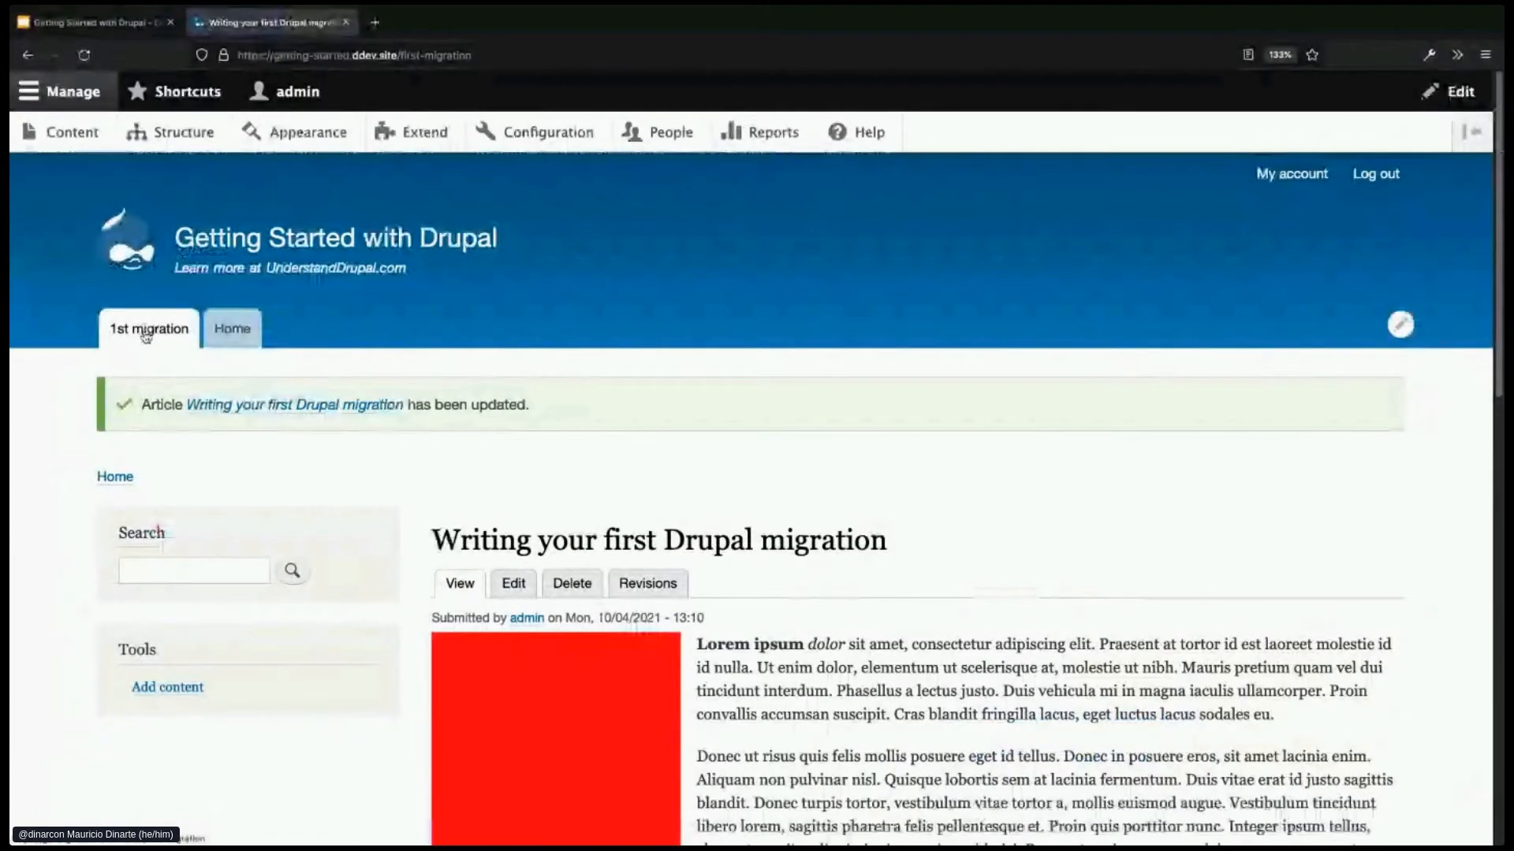
click(227, 329)
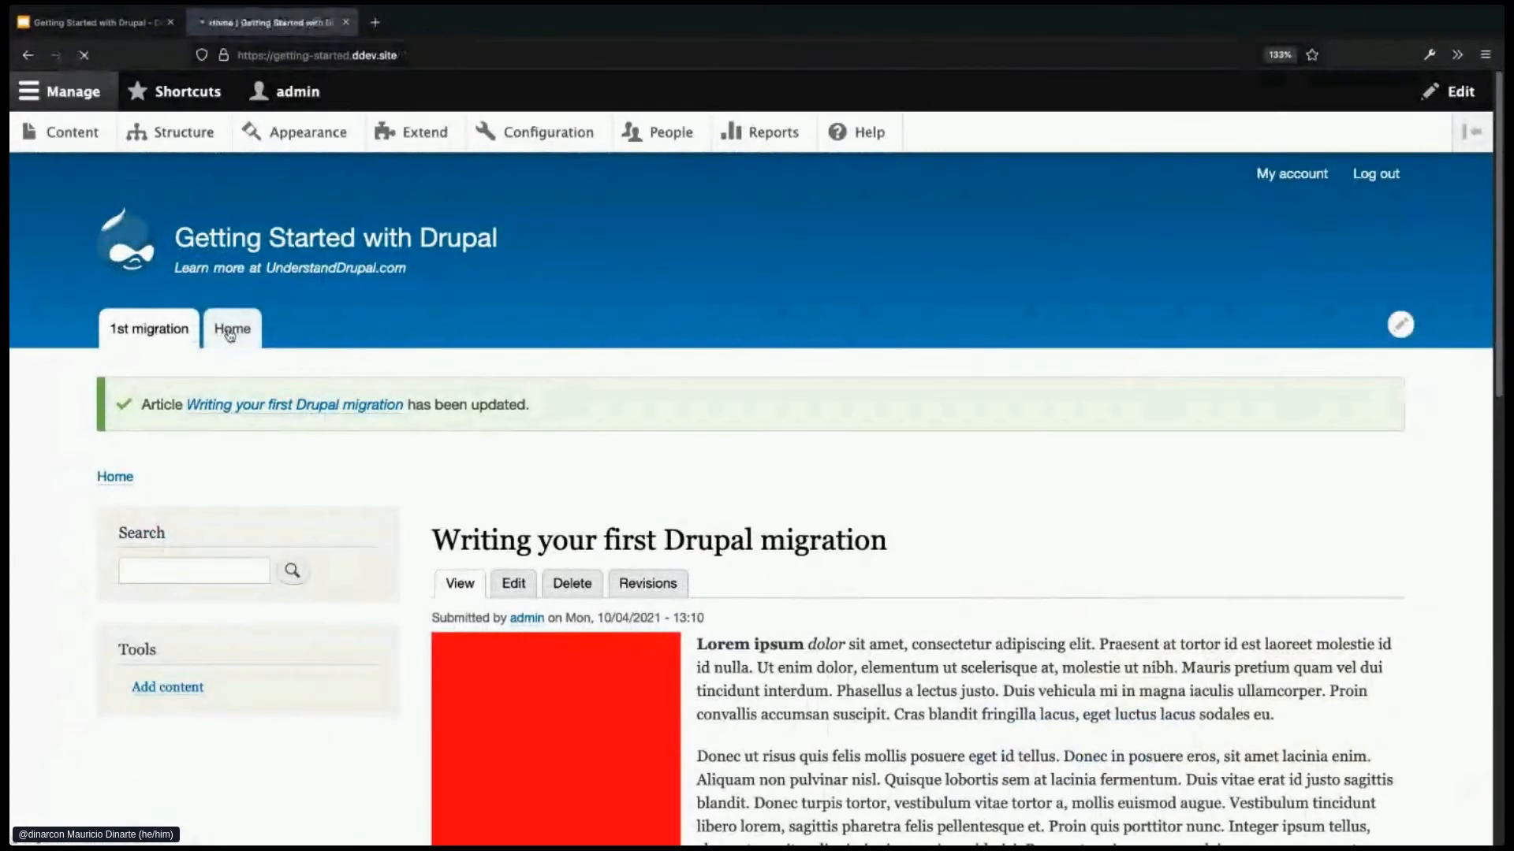
click(138, 333)
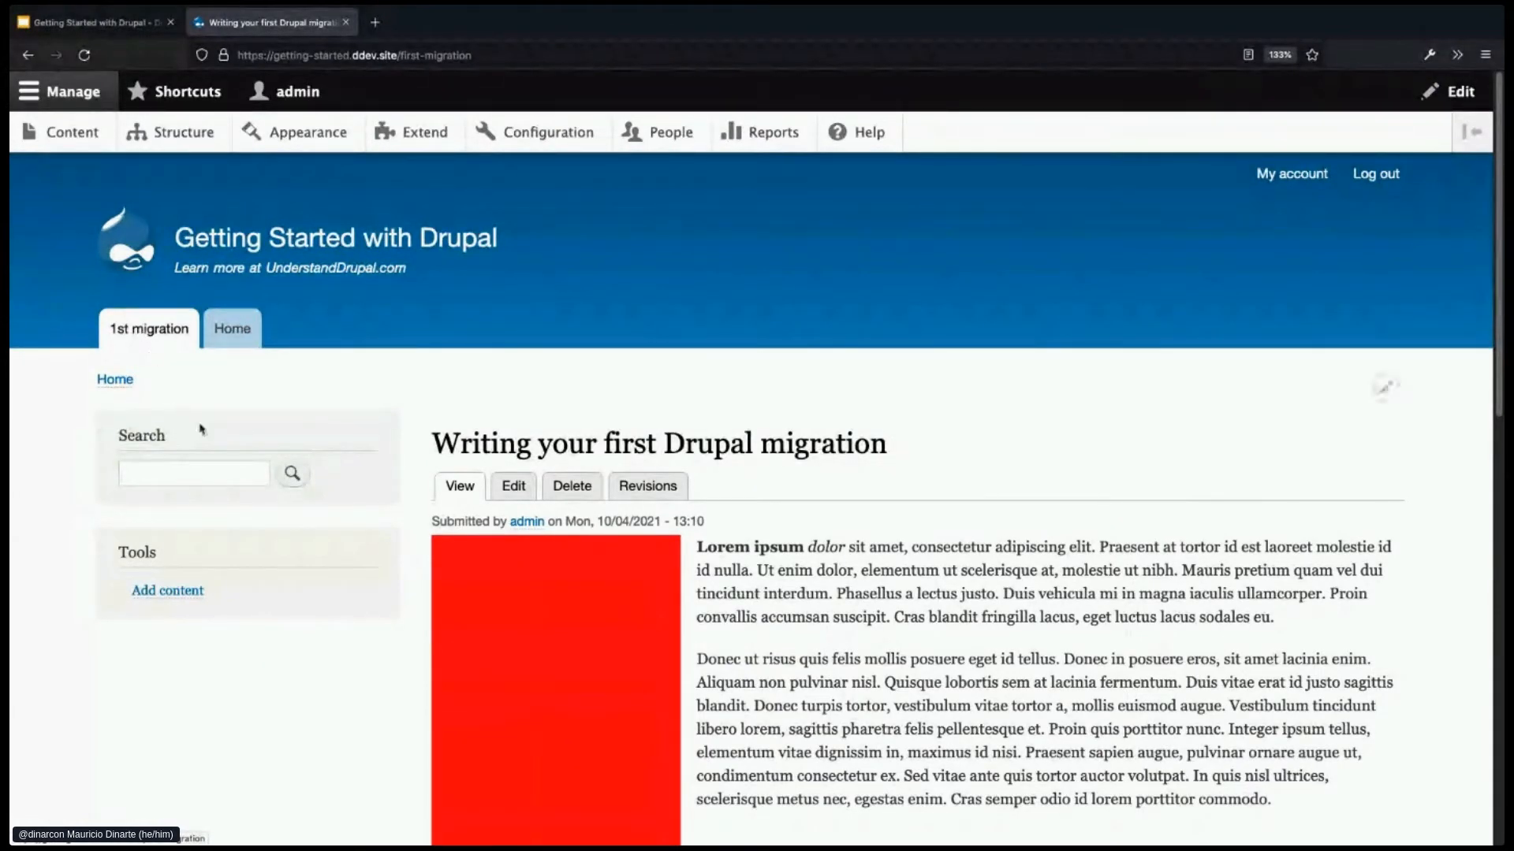
click(509, 489)
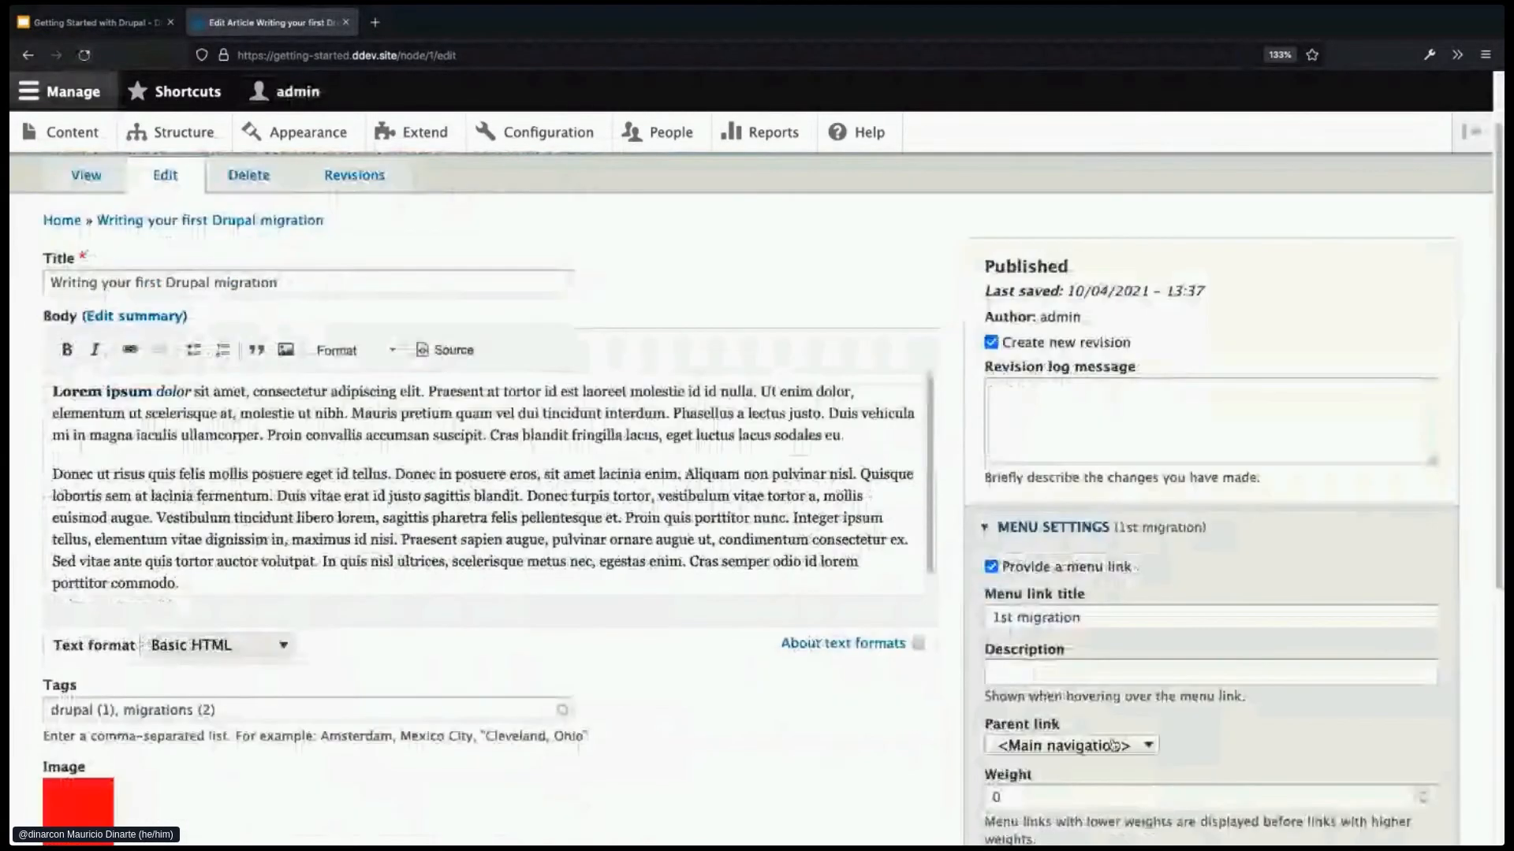
- Change the 1st migration menu link's weight from 0 to 10 and save the article
scroll(1064, 744, down, 1)
click(985, 742)
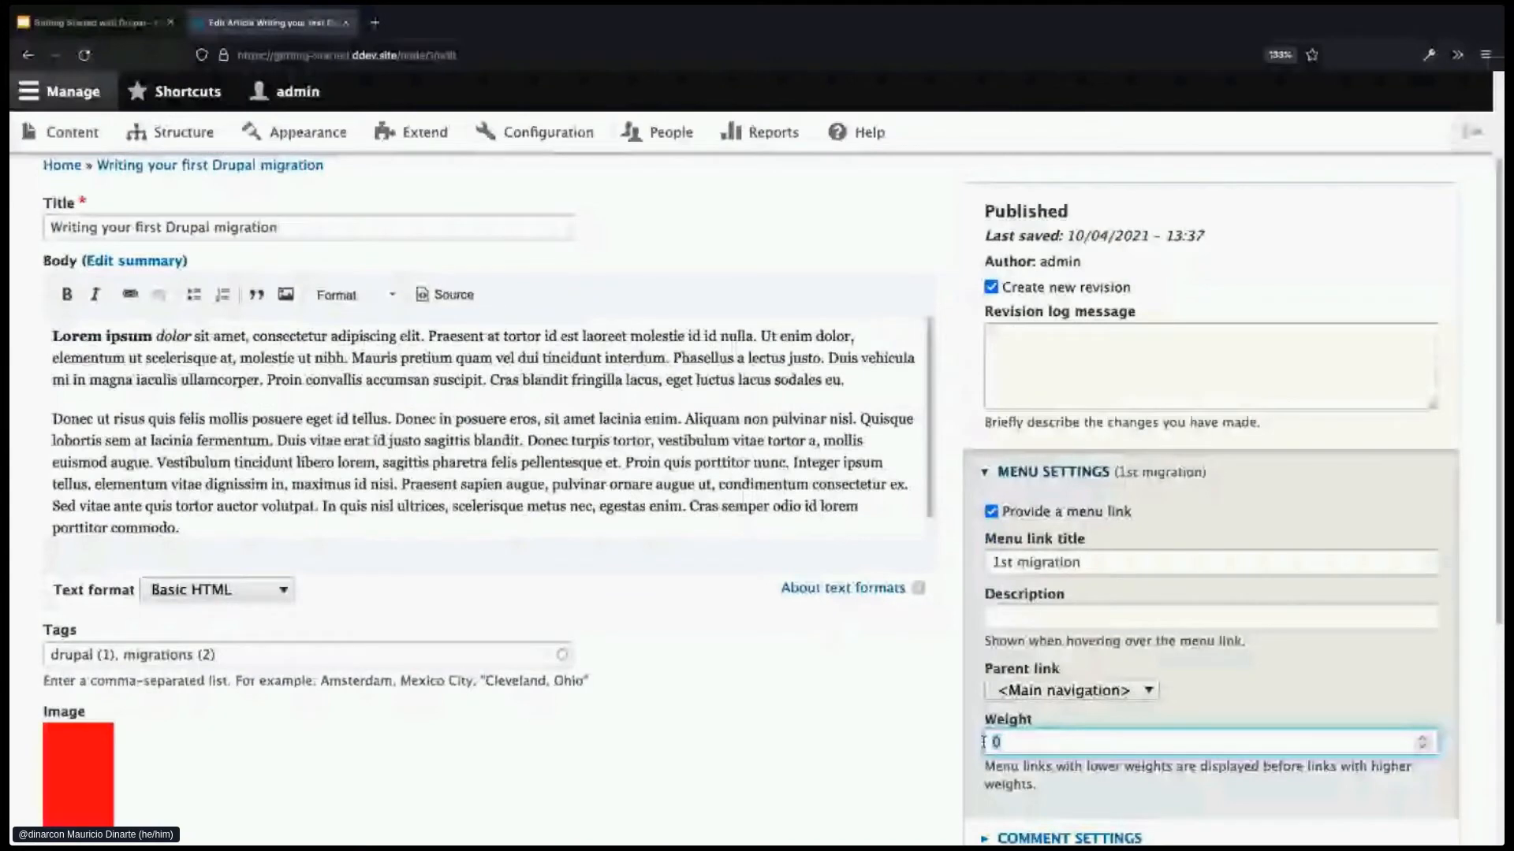
click(912, 747)
scroll(912, 747, down, 1)
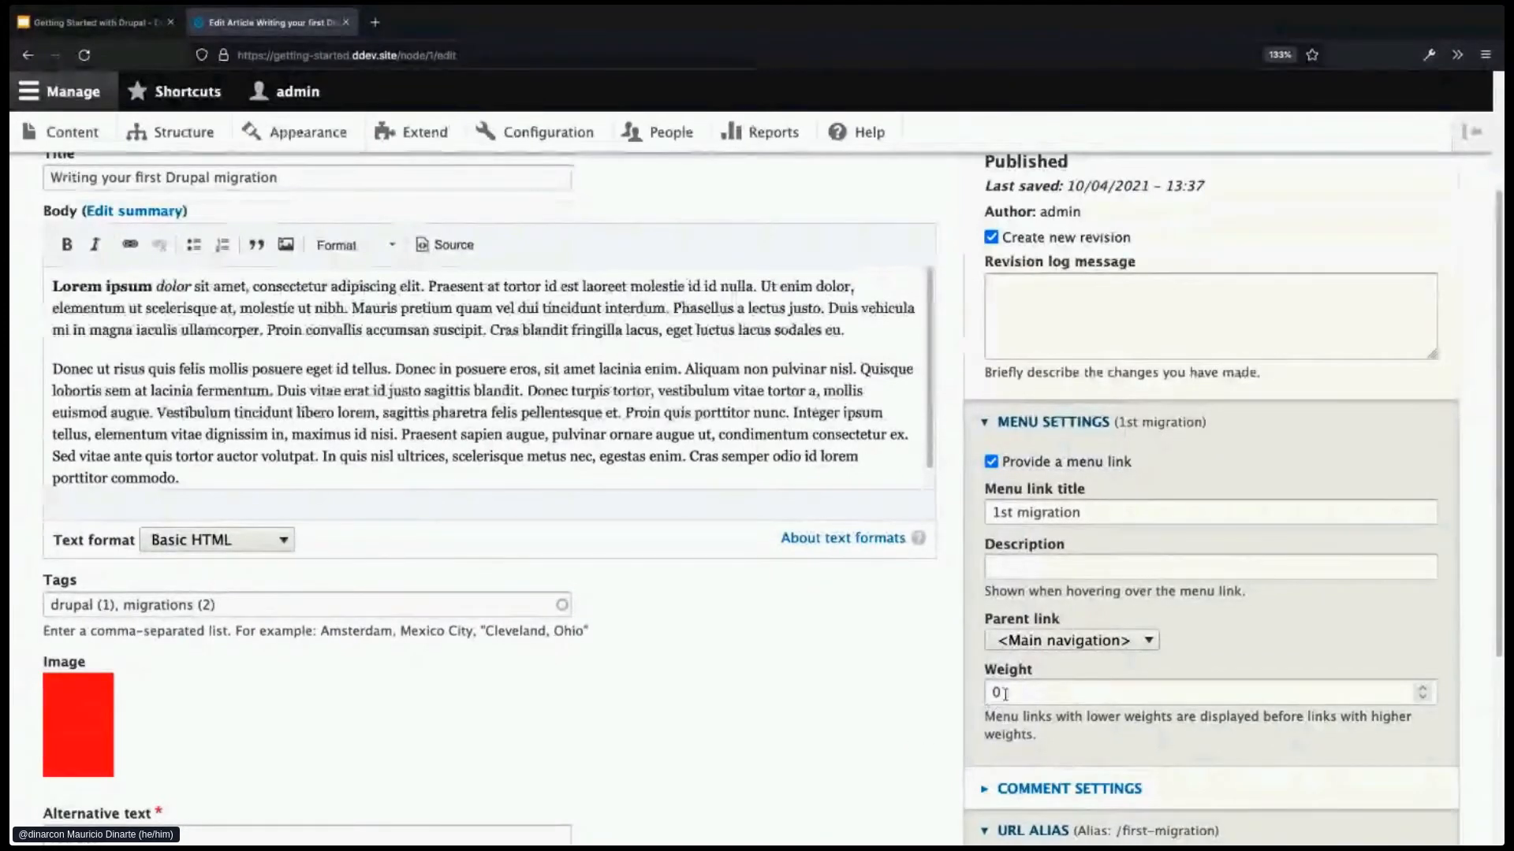
drag(1005, 694, 971, 693)
text(10)
scroll(798, 733, down, 3)
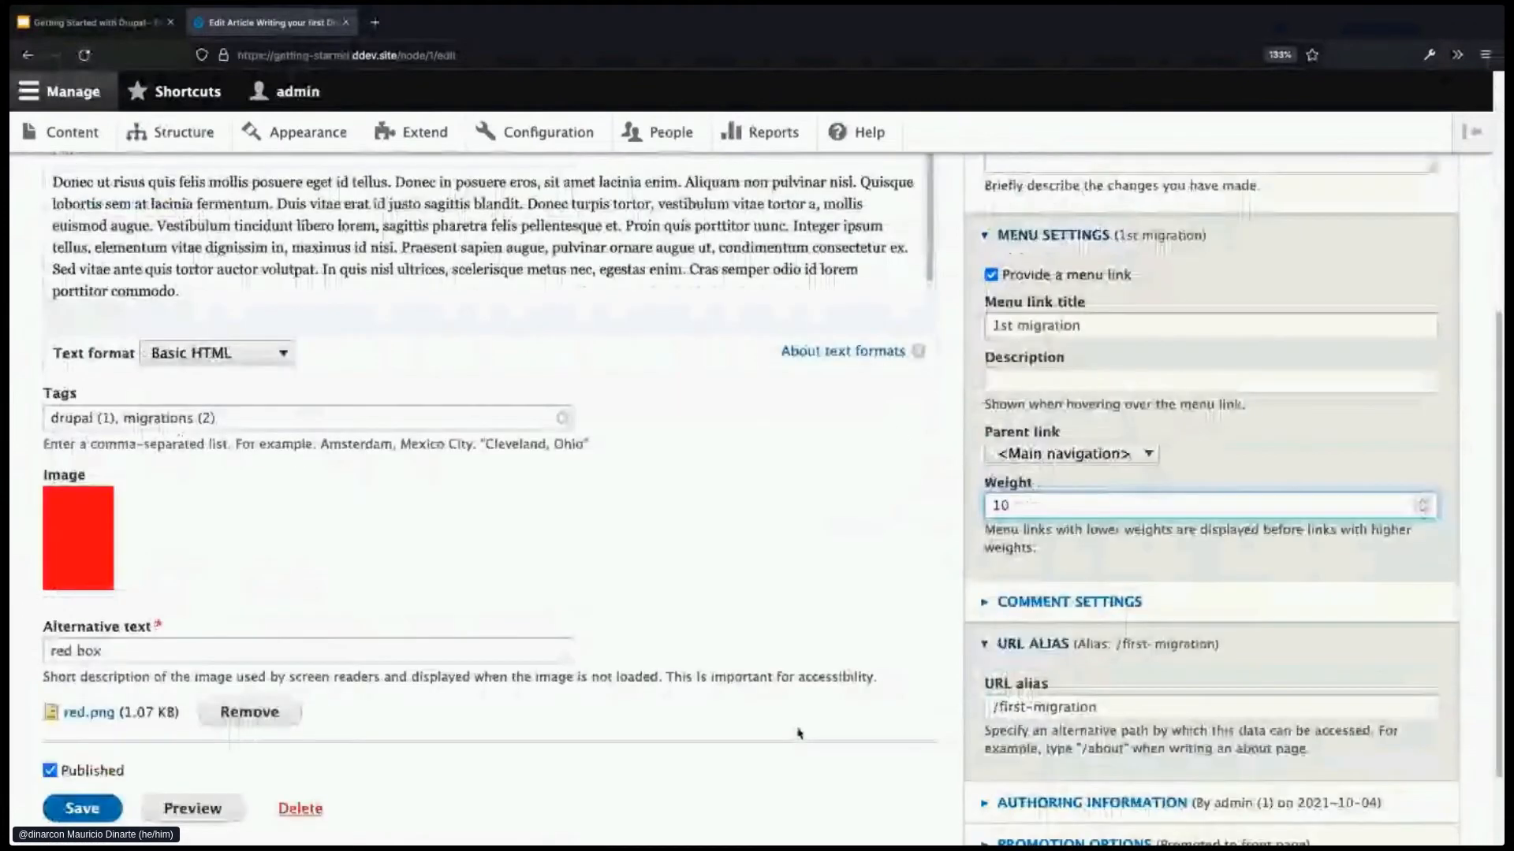
scroll(798, 733, down, 2)
click(80, 714)
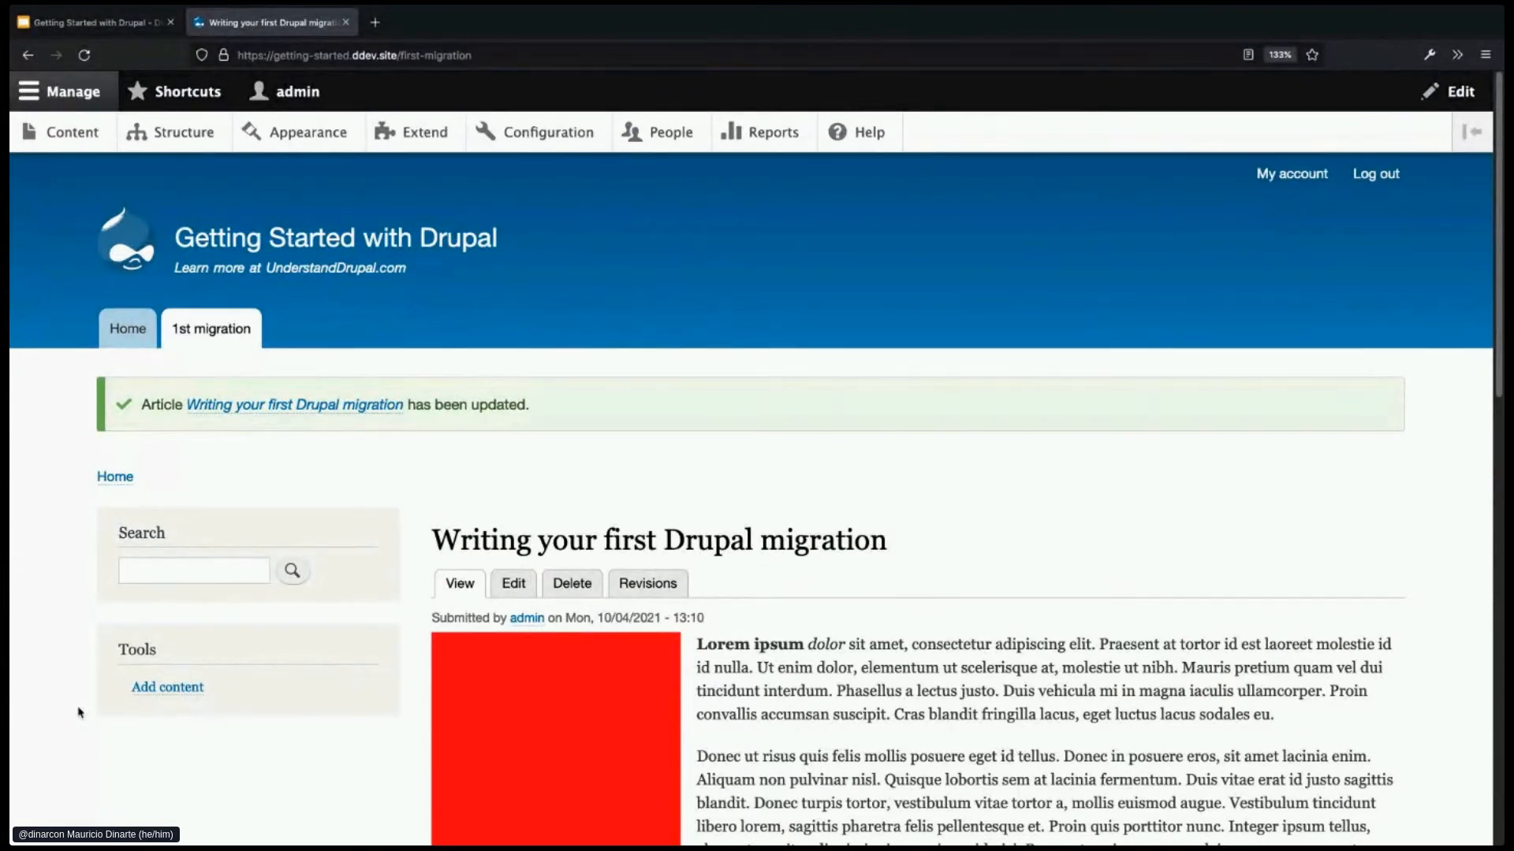
- Untick Provide a menu link on the article and save it
click(508, 588)
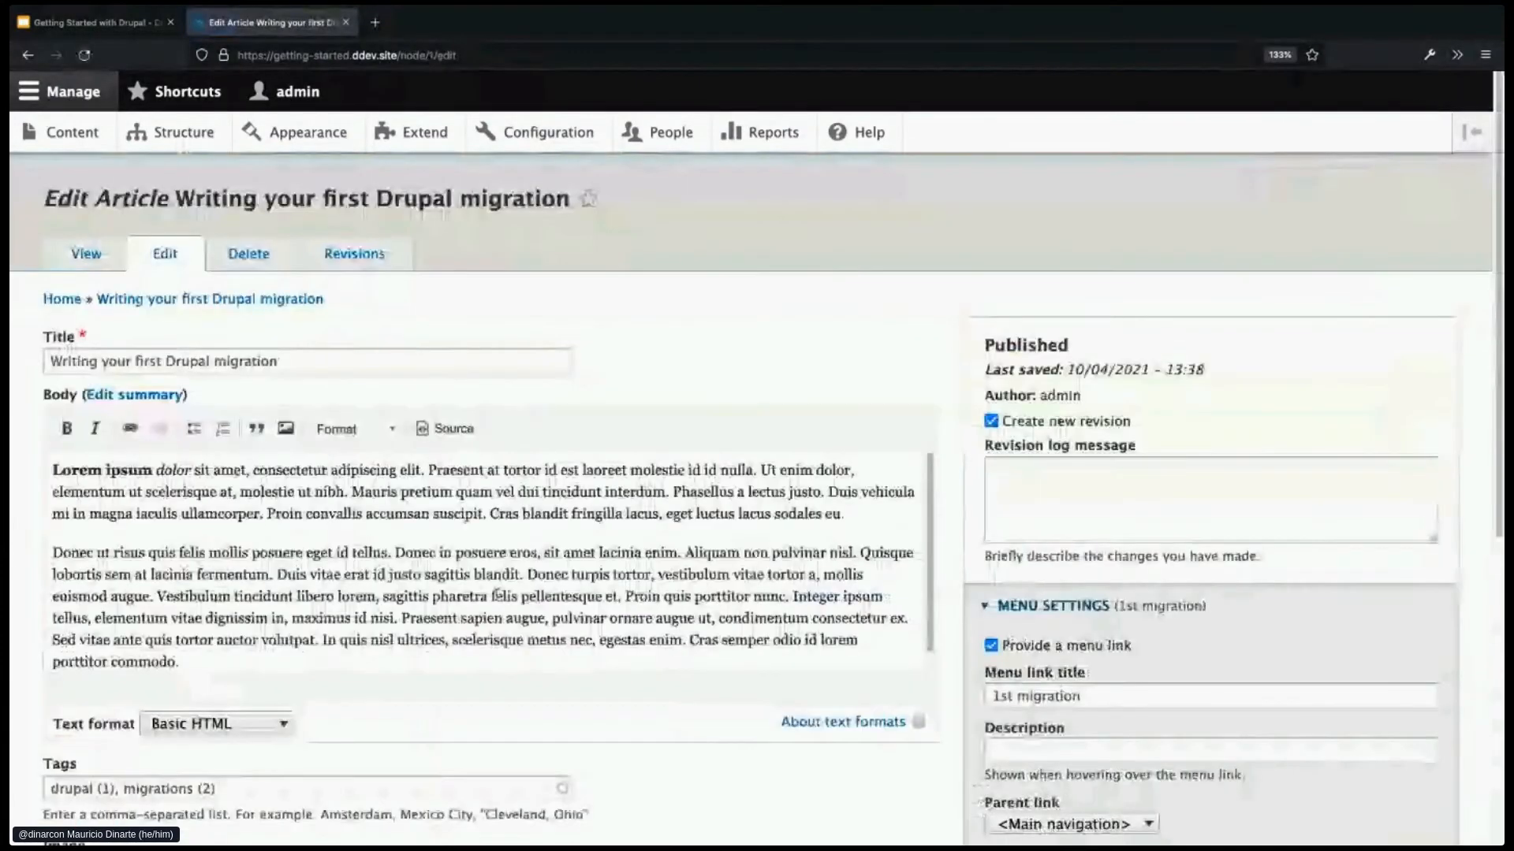
click(991, 645)
scroll(946, 685, down, 3)
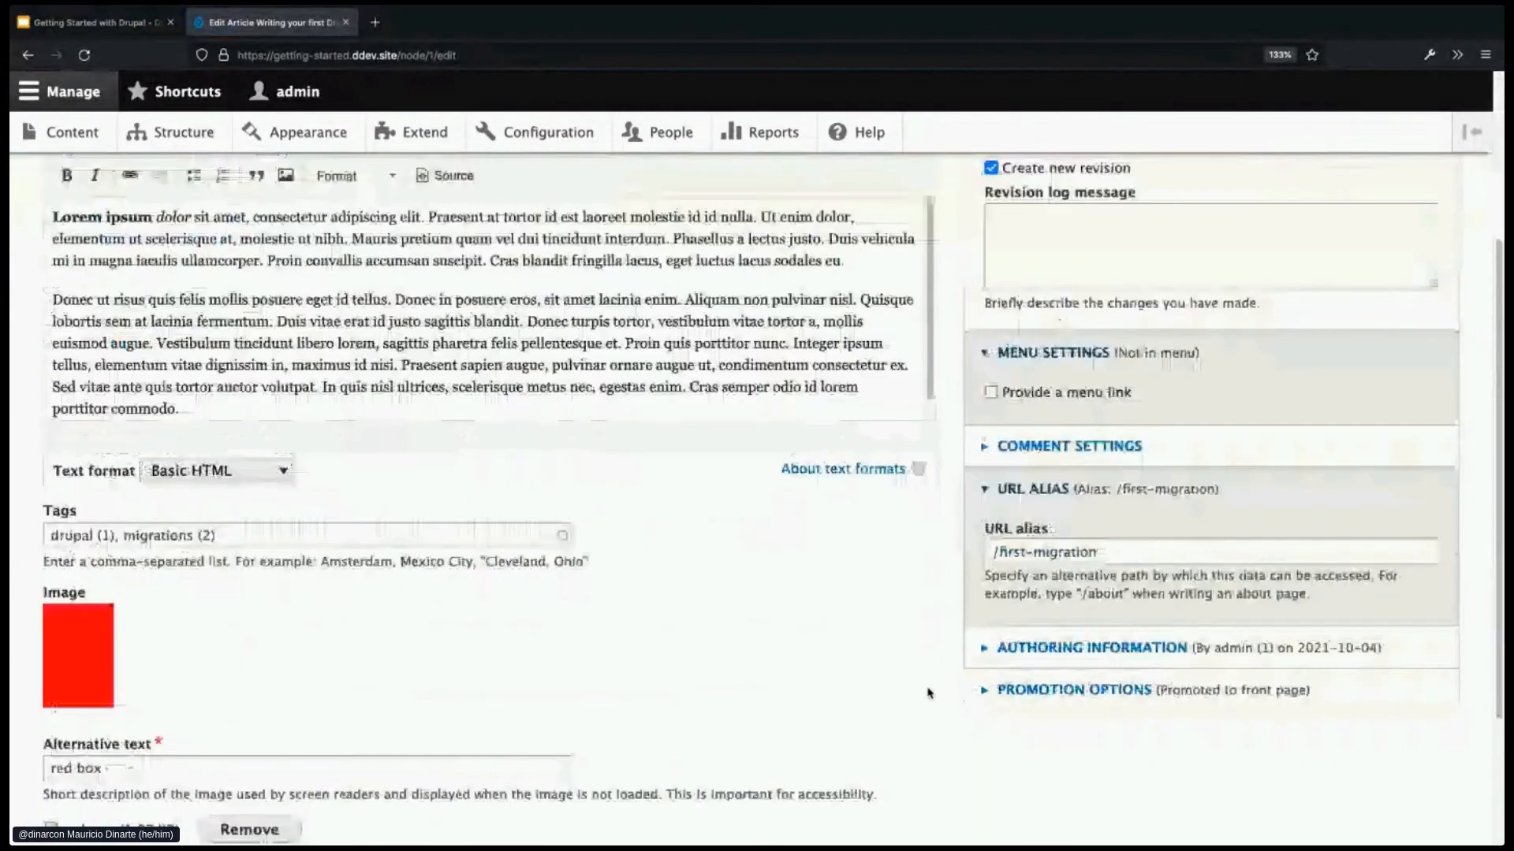
scroll(928, 693, down, 3)
click(81, 733)
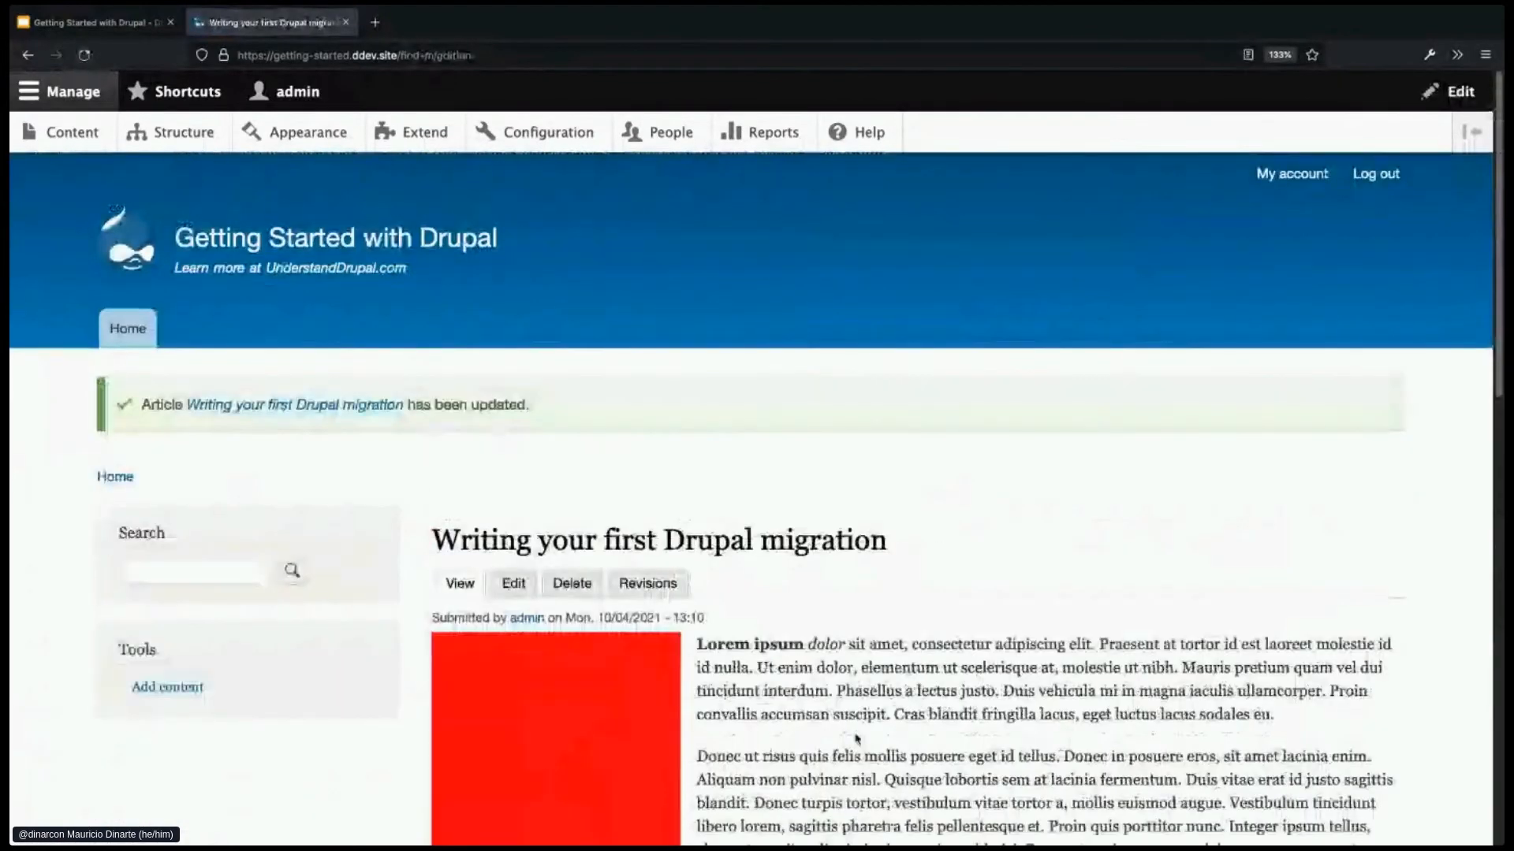
scroll(860, 736, down, 1)
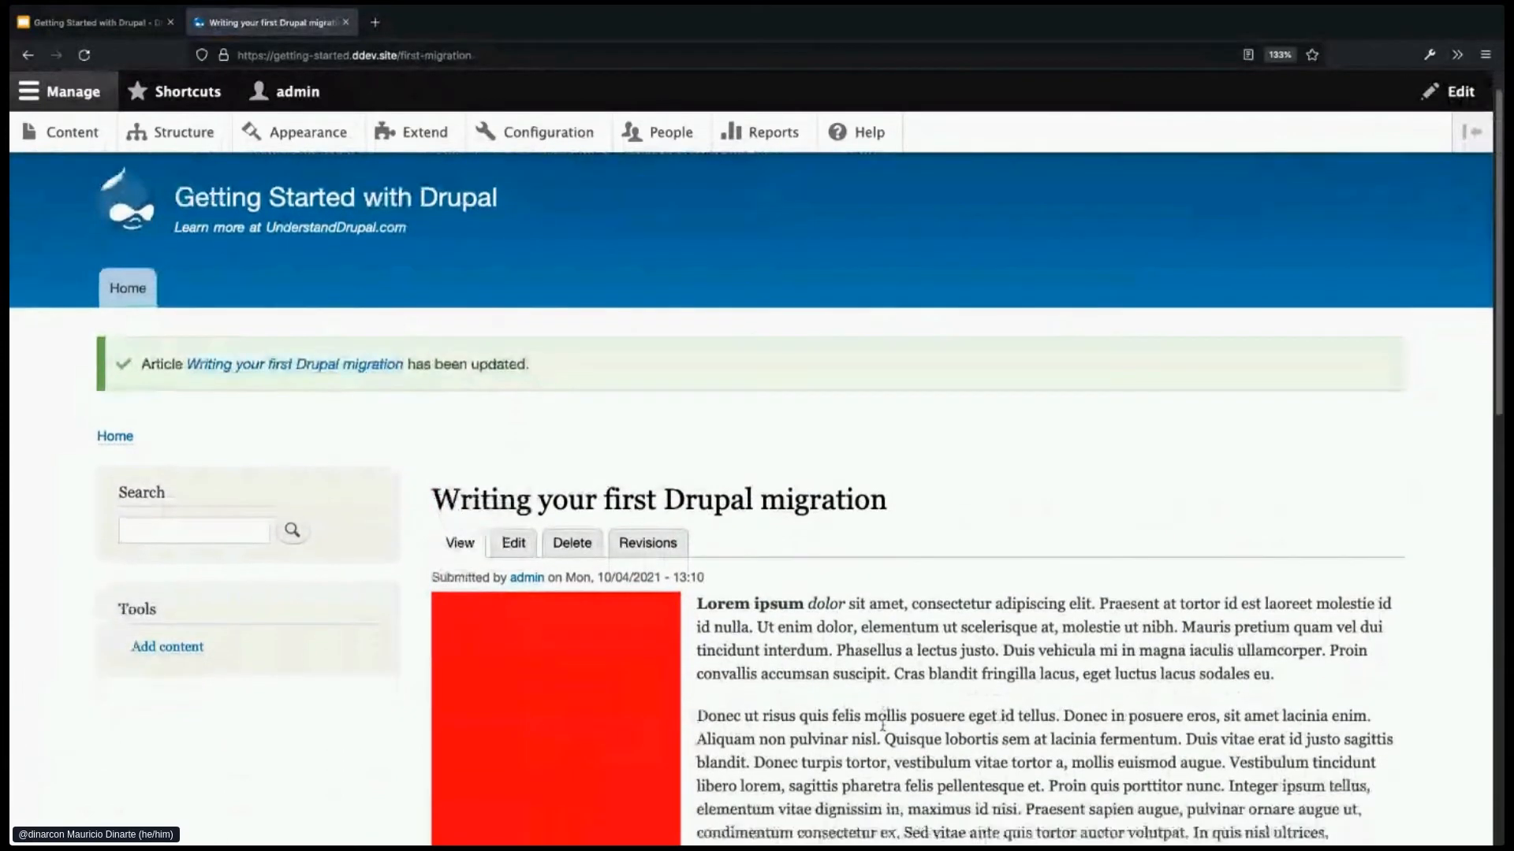
scroll(885, 721, down, 4)
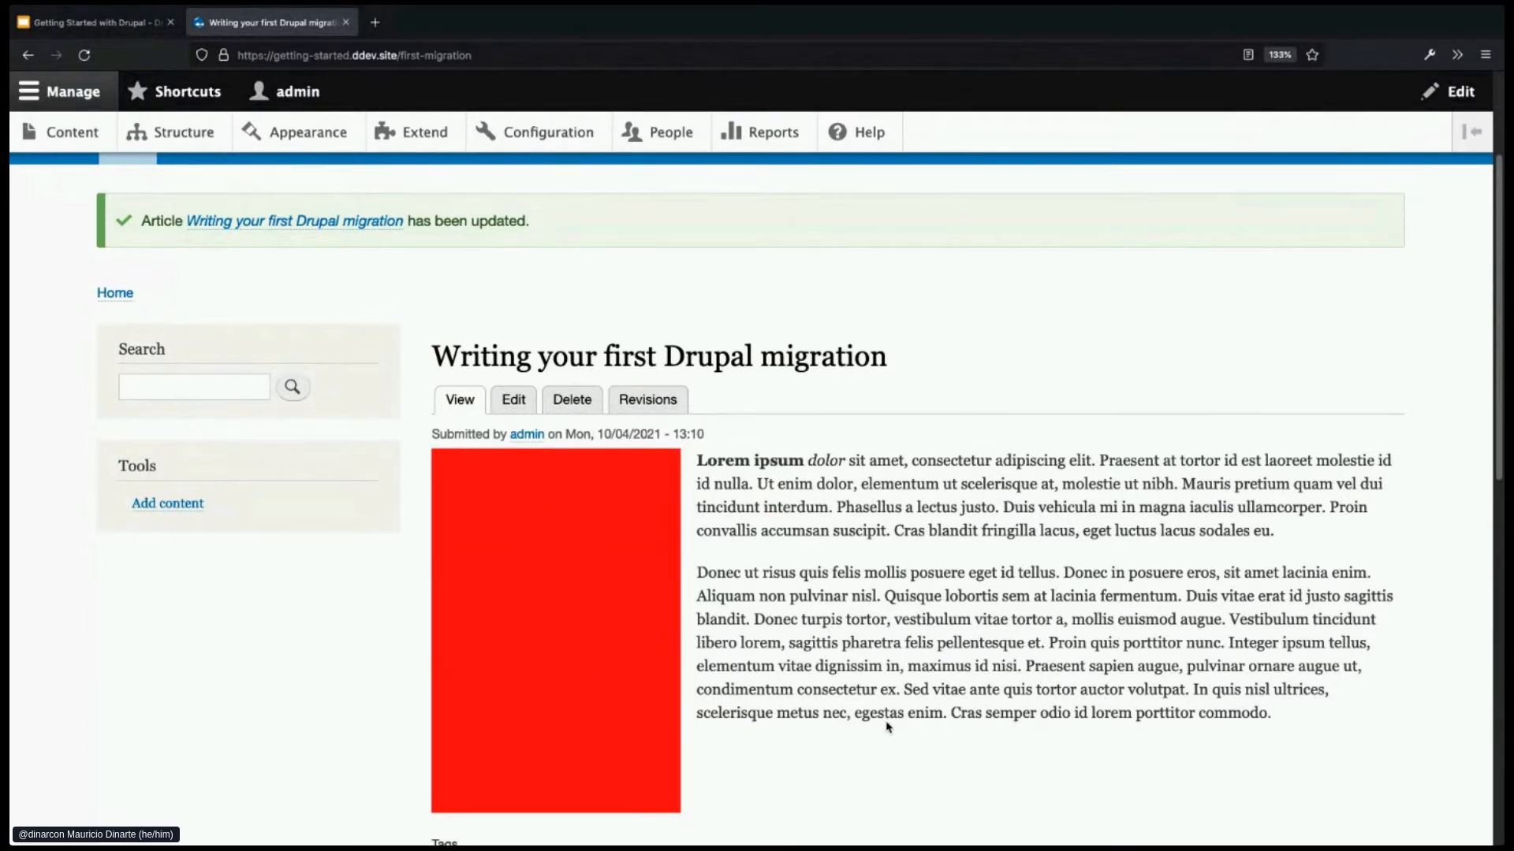
- Open the front page via the site name and scroll through the article teasers to the migration posts
scroll(868, 583, up, 3)
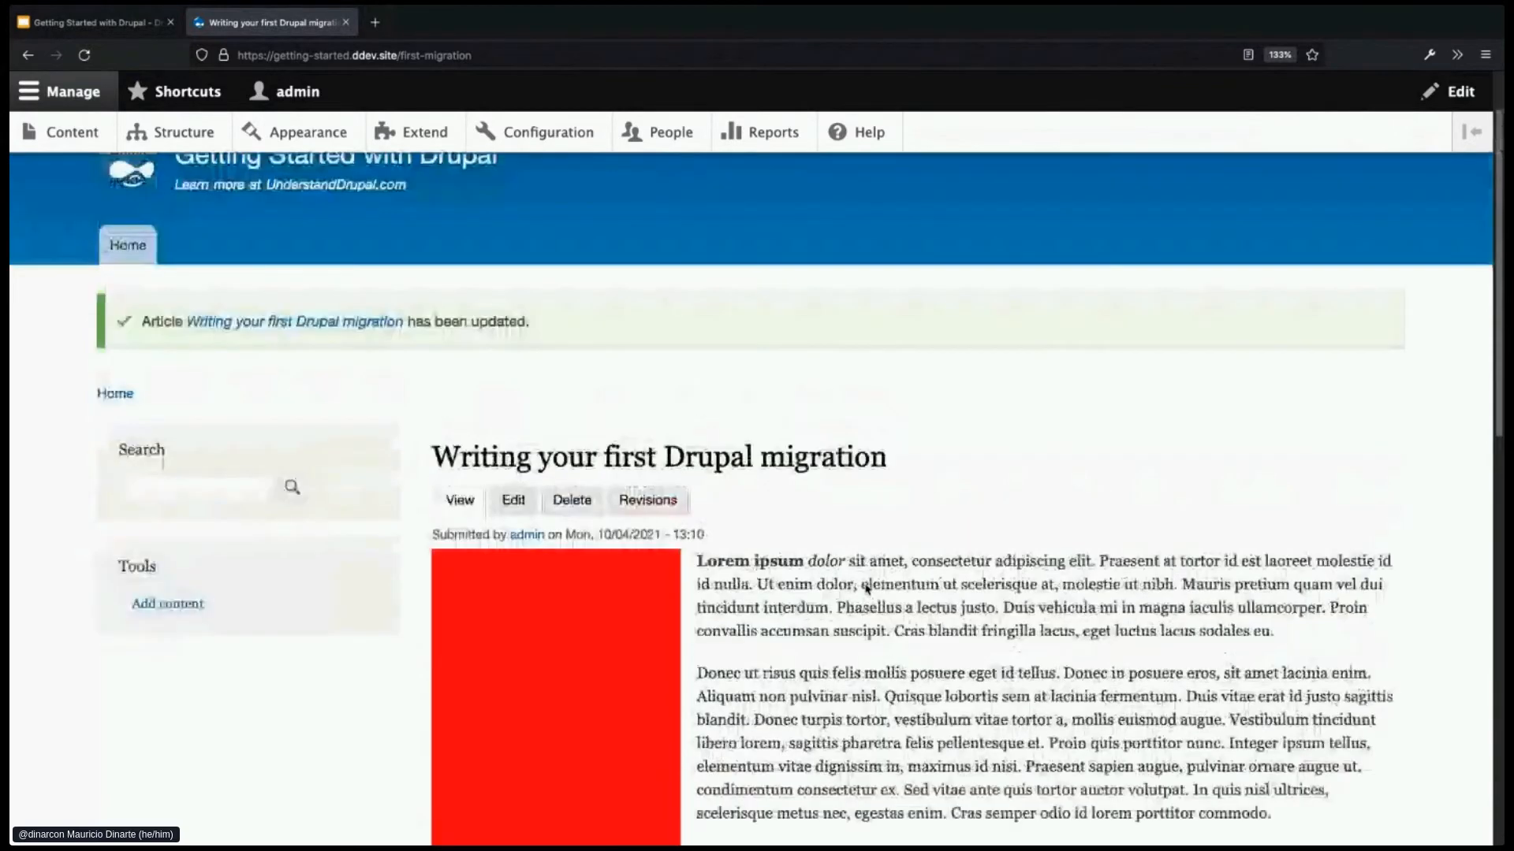
click(474, 230)
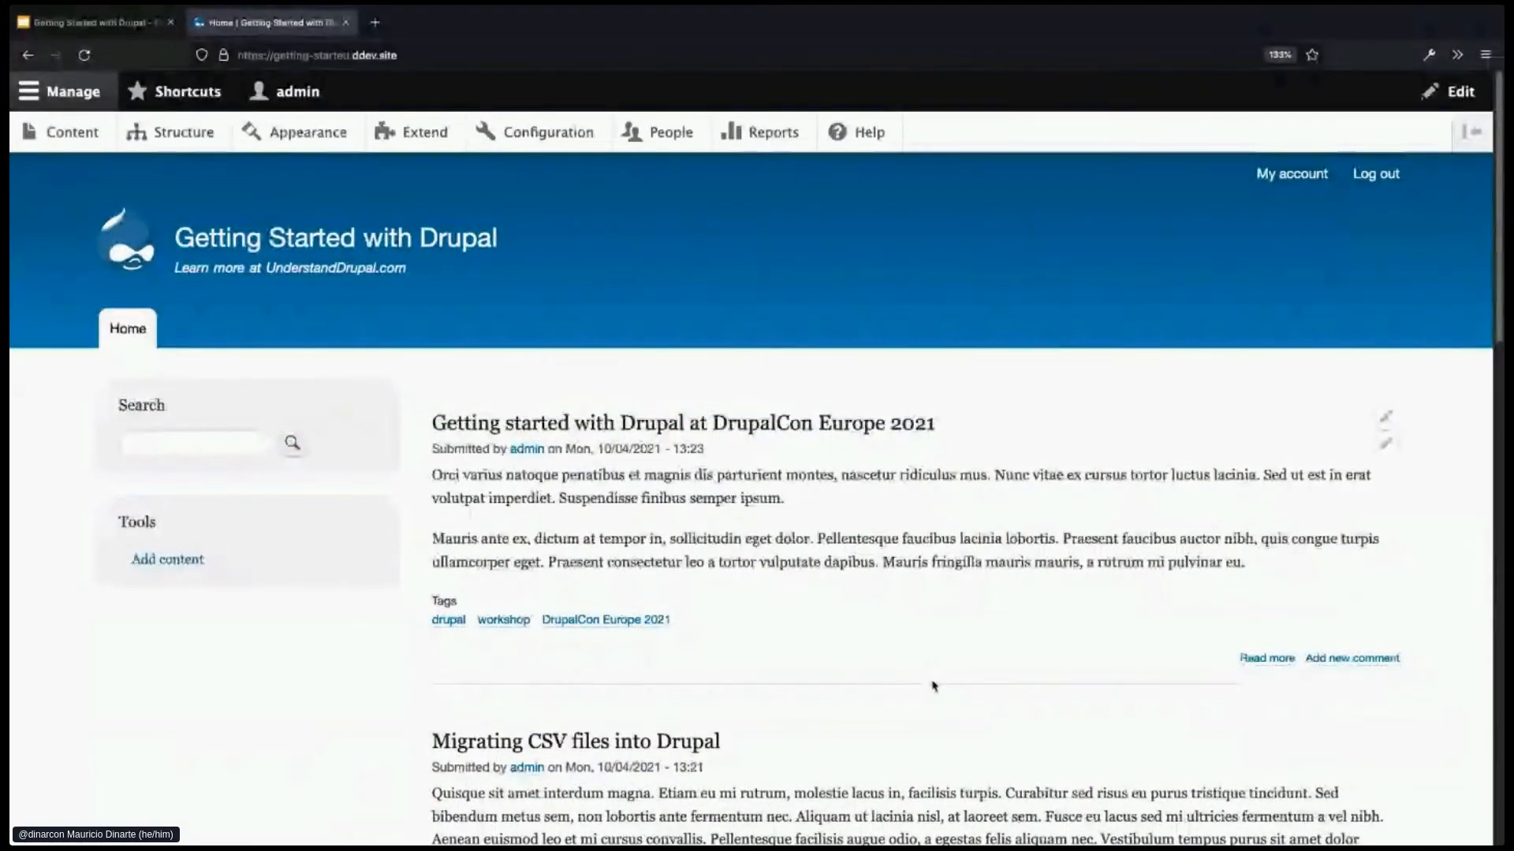
scroll(933, 685, down, 1)
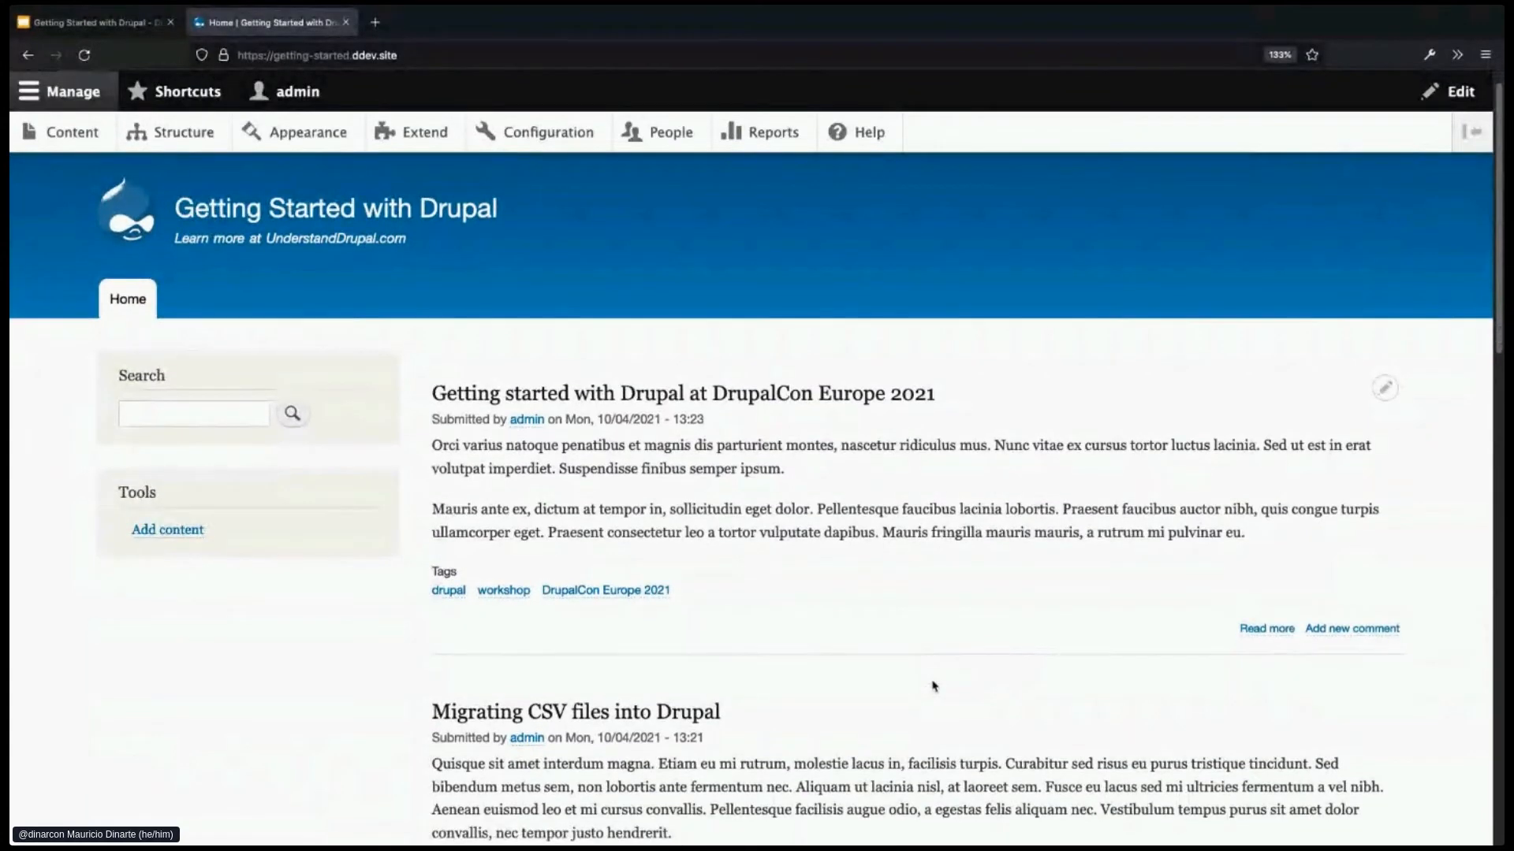
scroll(933, 686, down, 1)
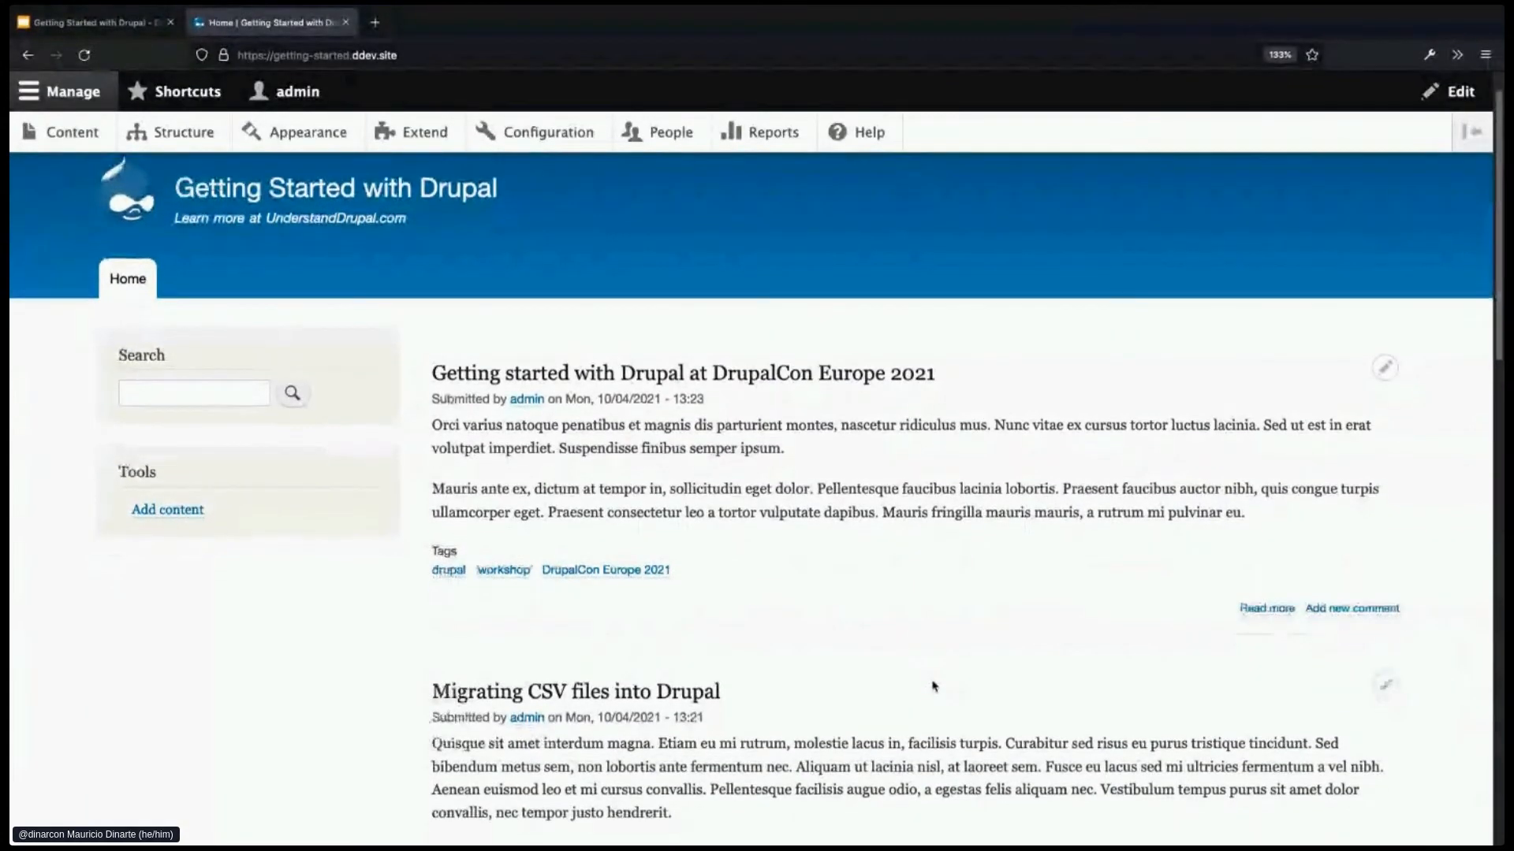
scroll(933, 685, down, 2)
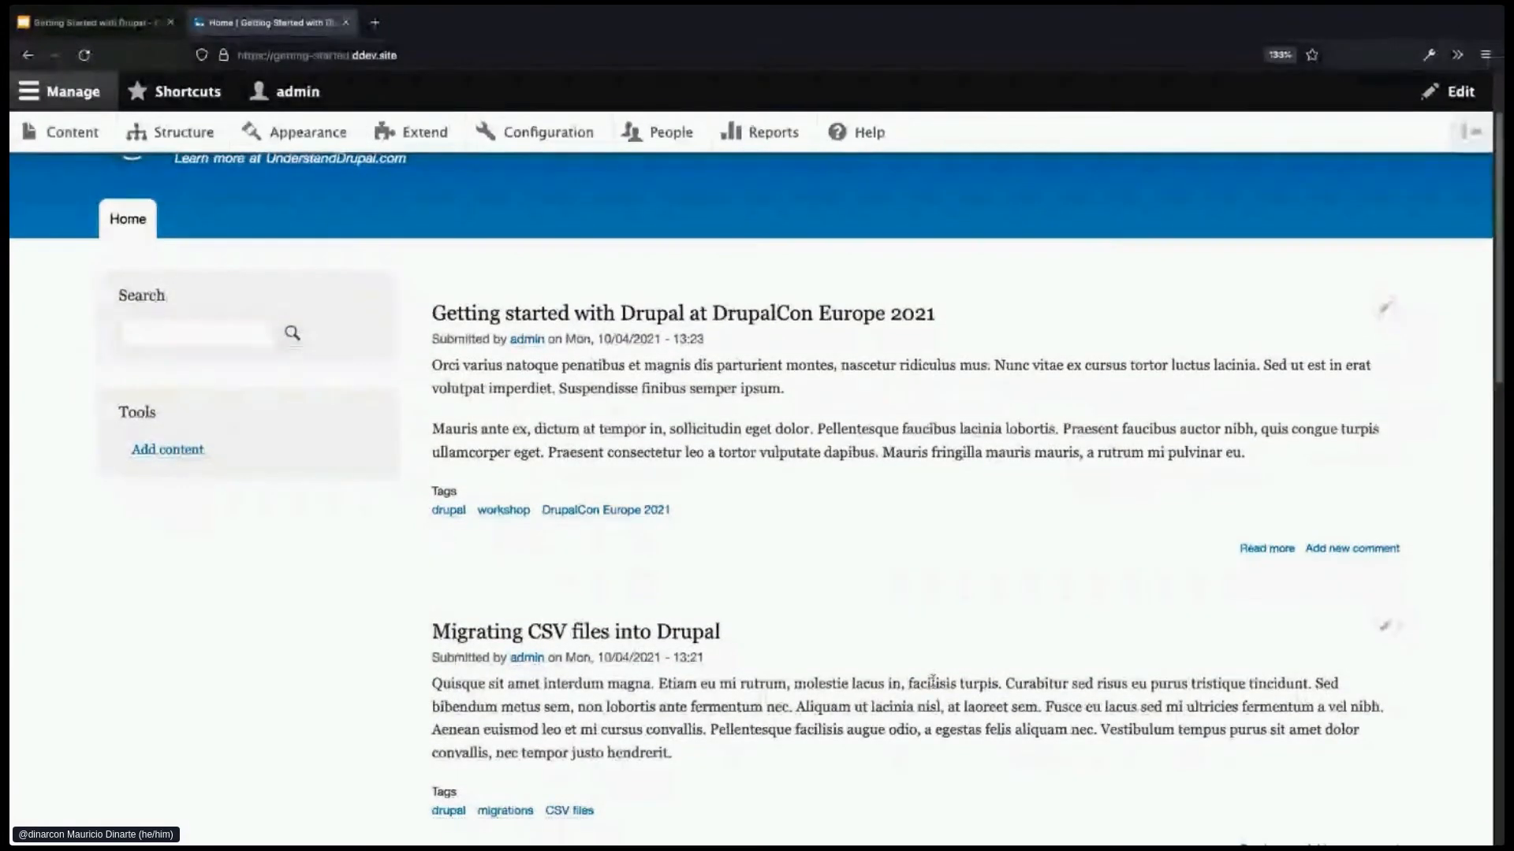
scroll(833, 665, down, 1)
scroll(833, 664, down, 2)
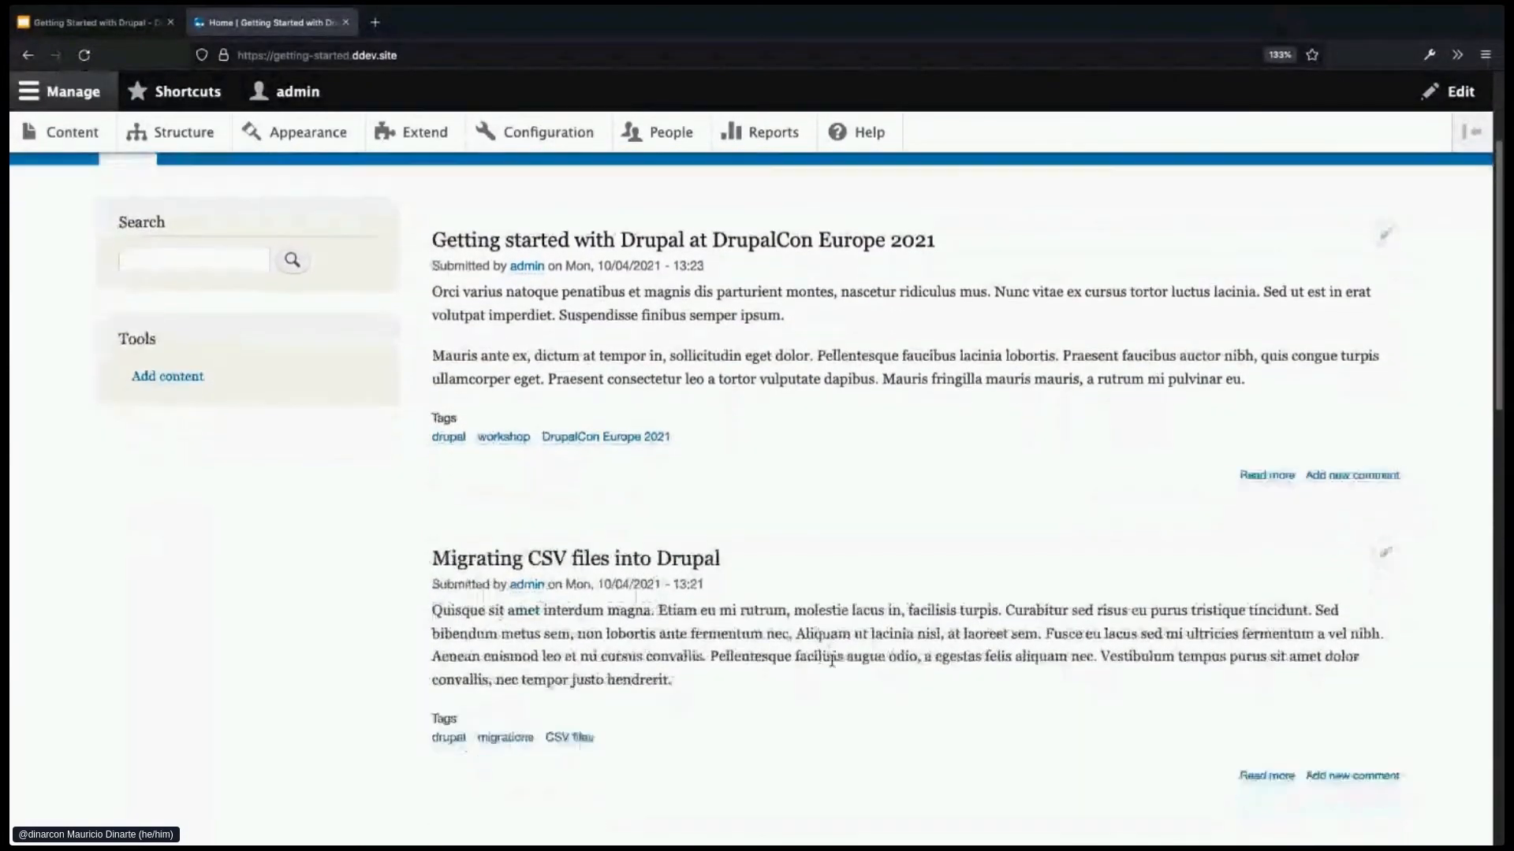
scroll(839, 666, down, 3)
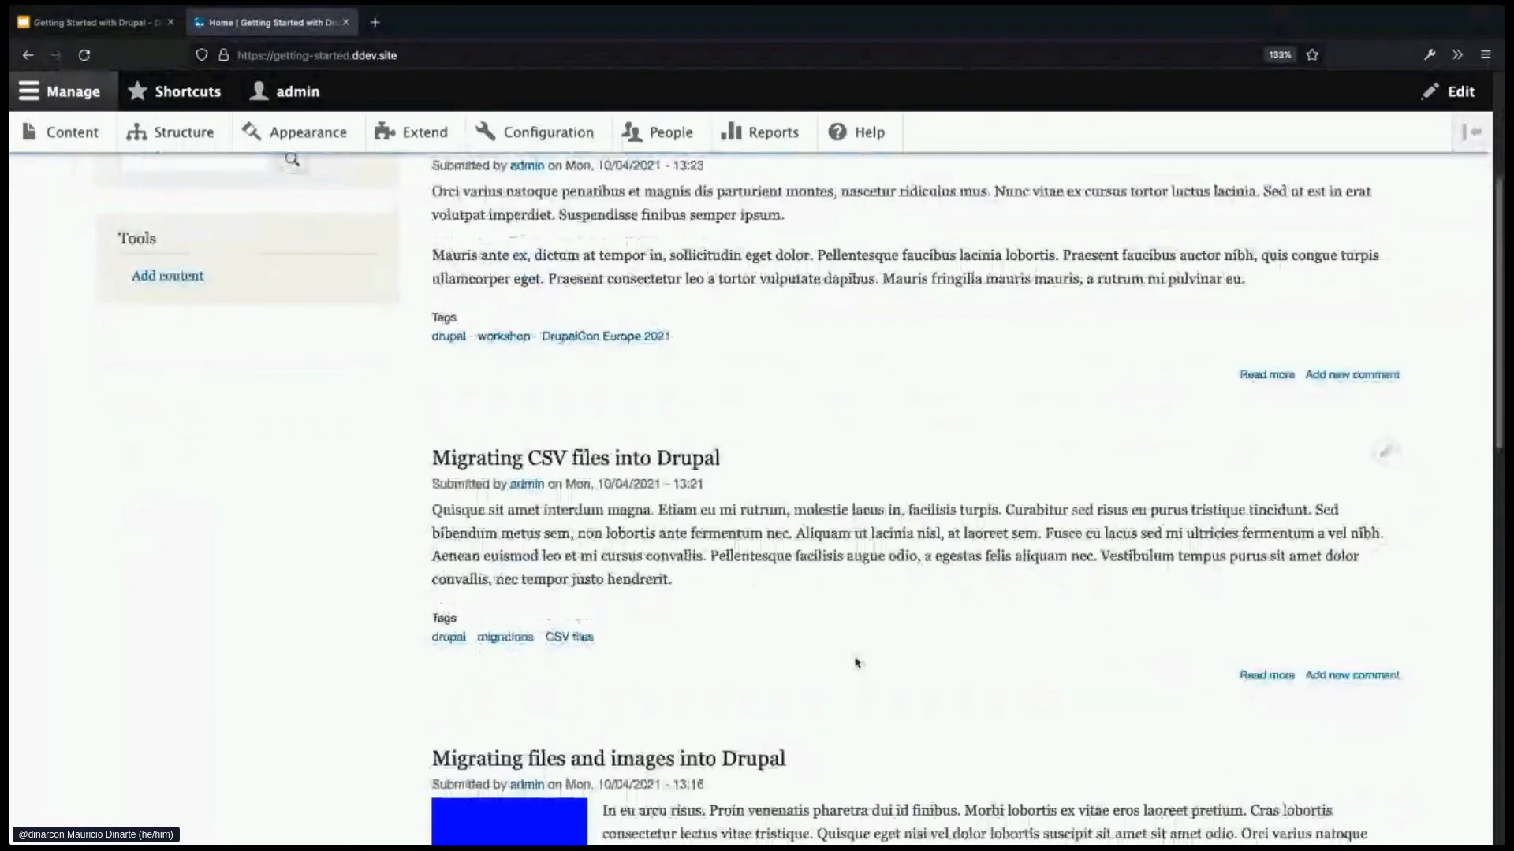
scroll(851, 665, down, 2)
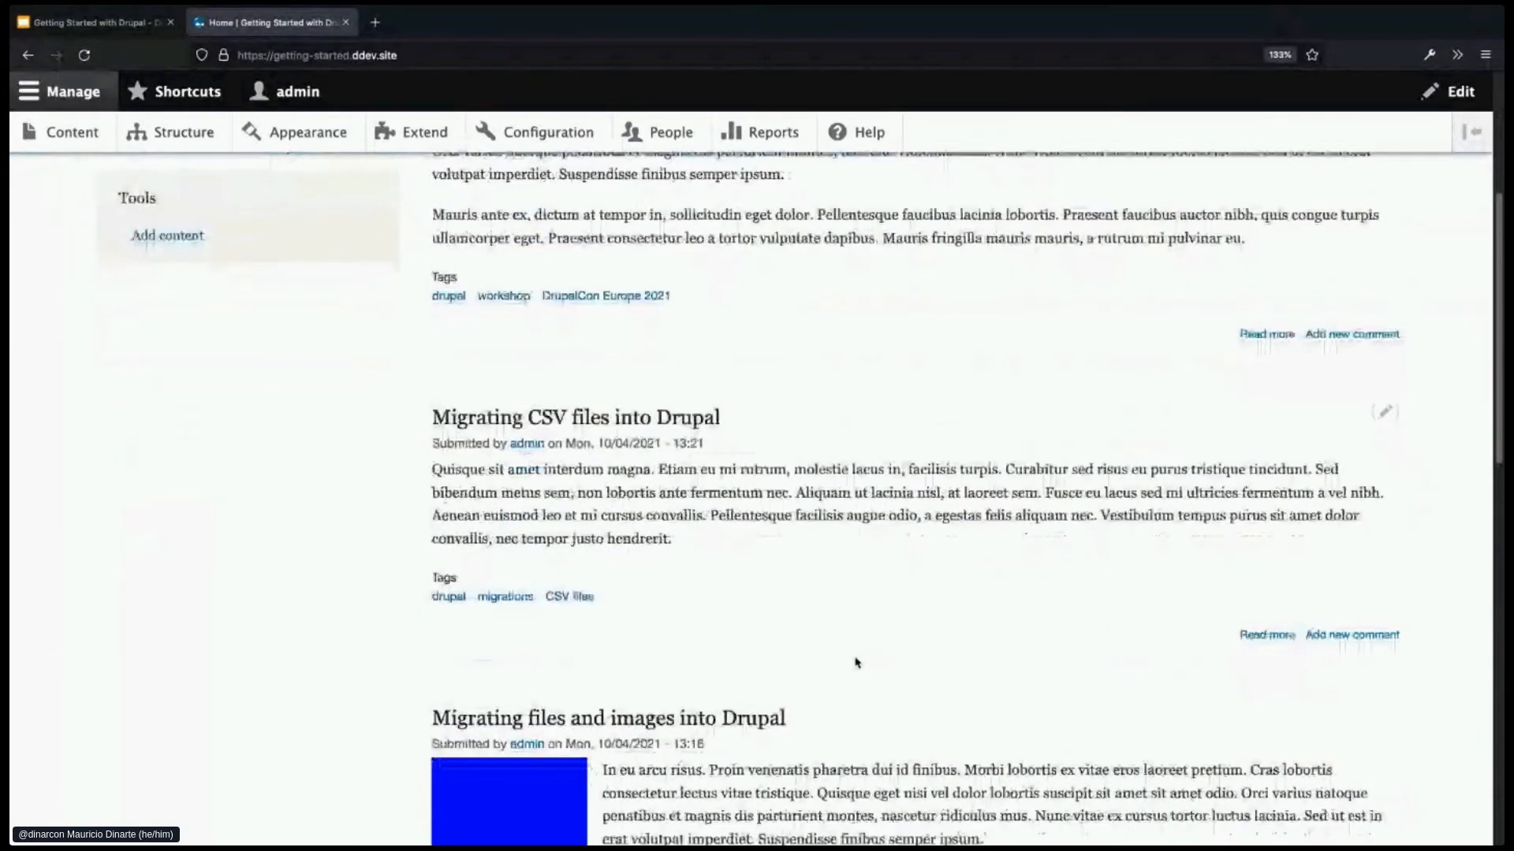
scroll(857, 663, down, 4)
scroll(857, 662, down, 5)
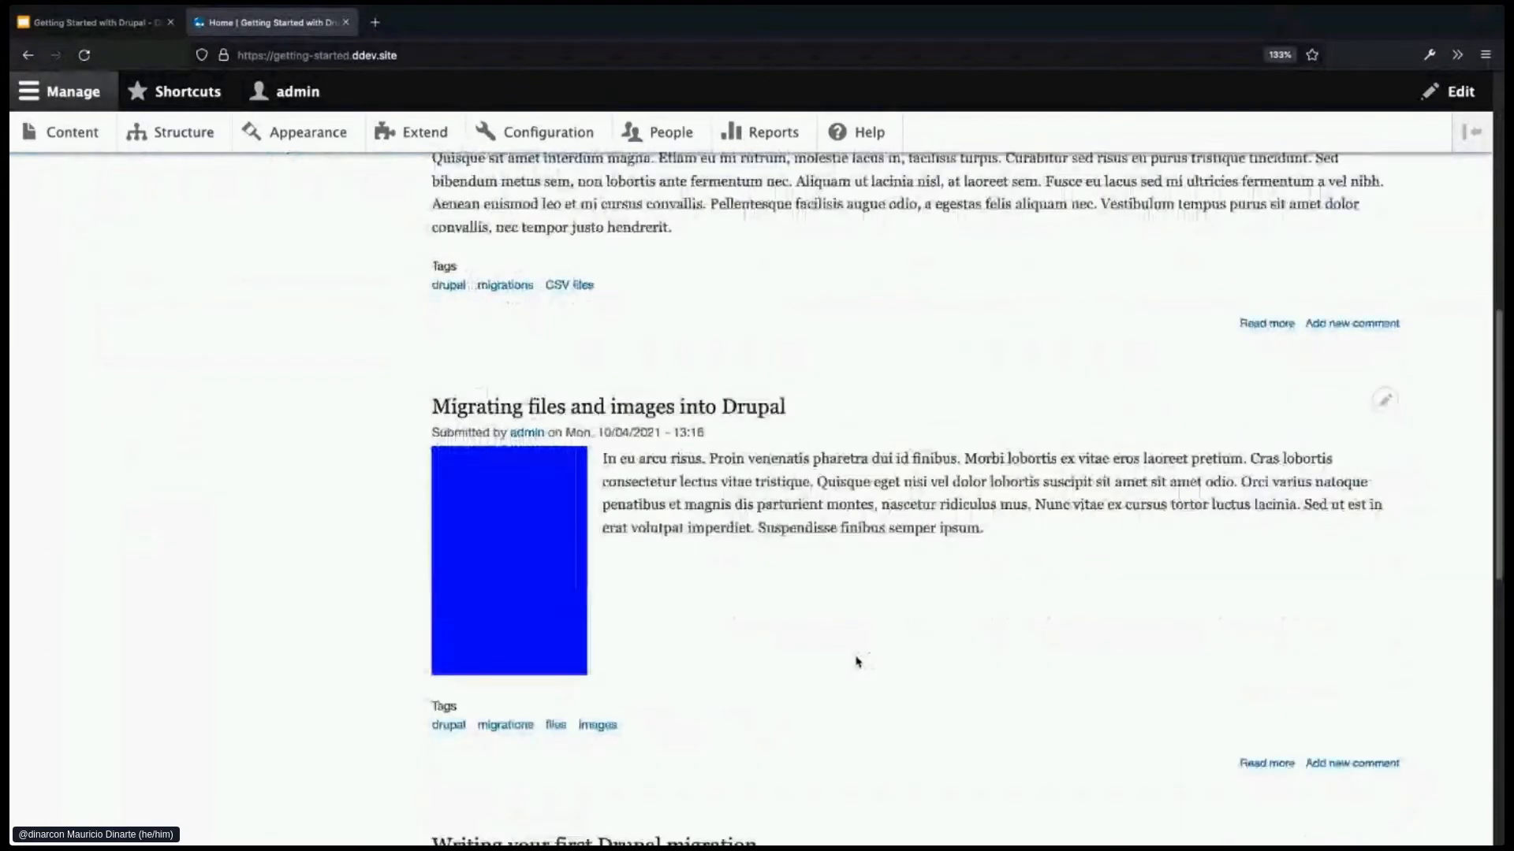
scroll(858, 662, down, 2)
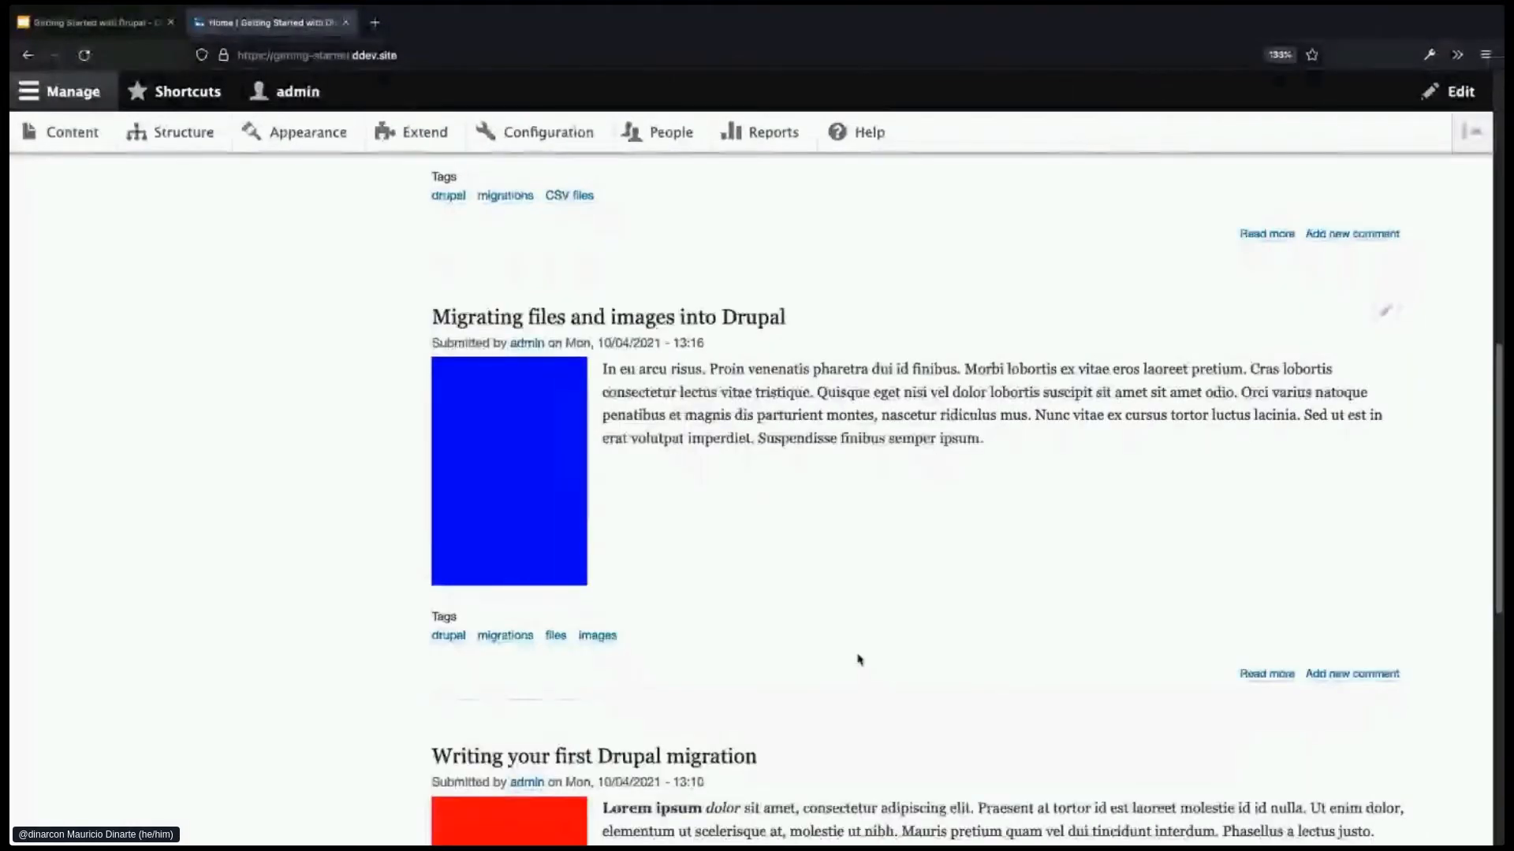
scroll(858, 662, down, 5)
scroll(858, 657, down, 2)
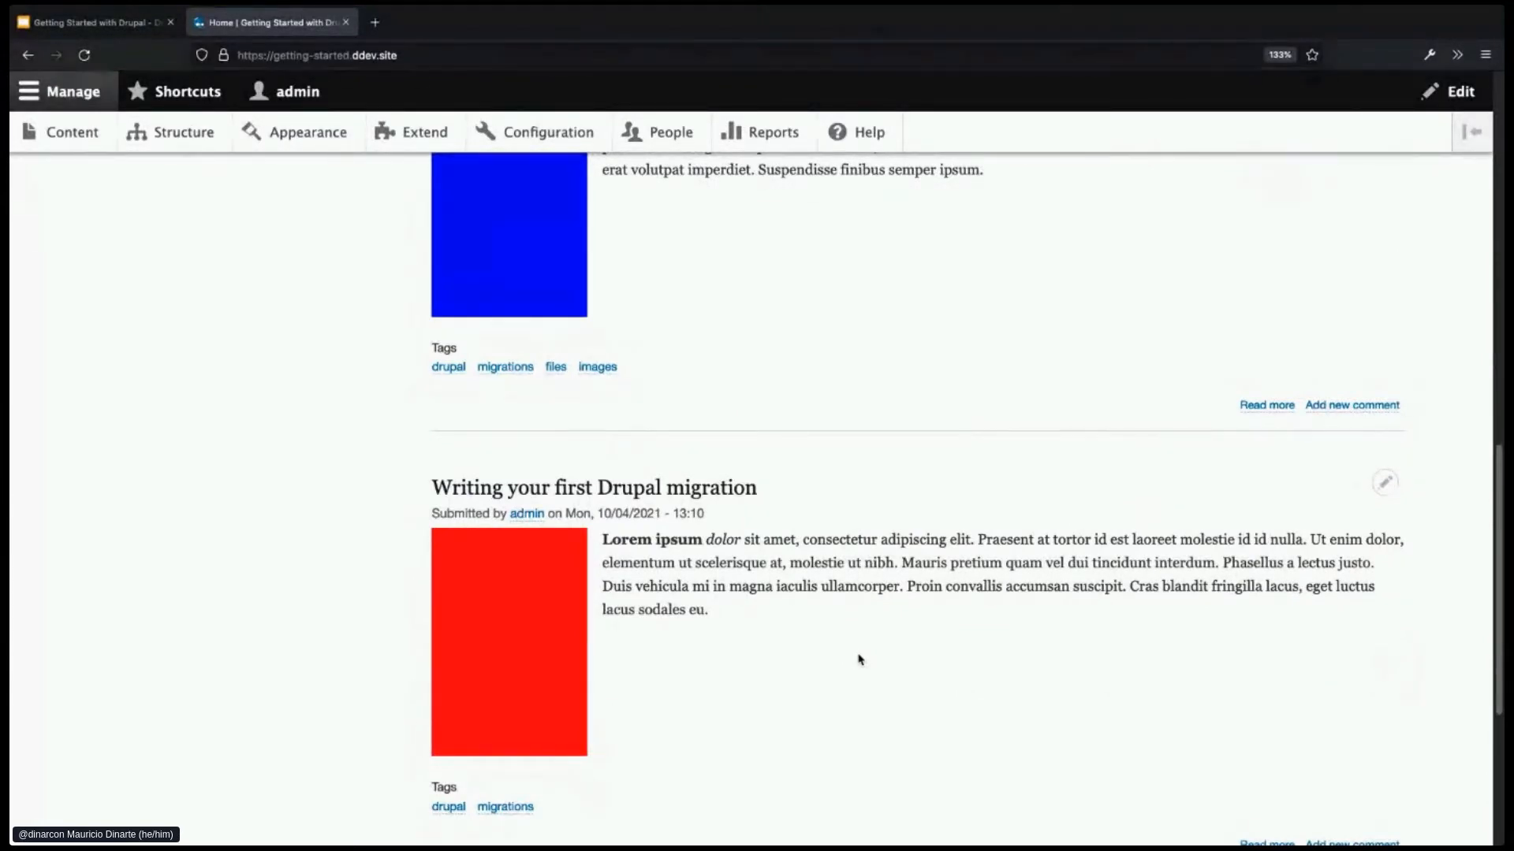
scroll(859, 659, up, 1)
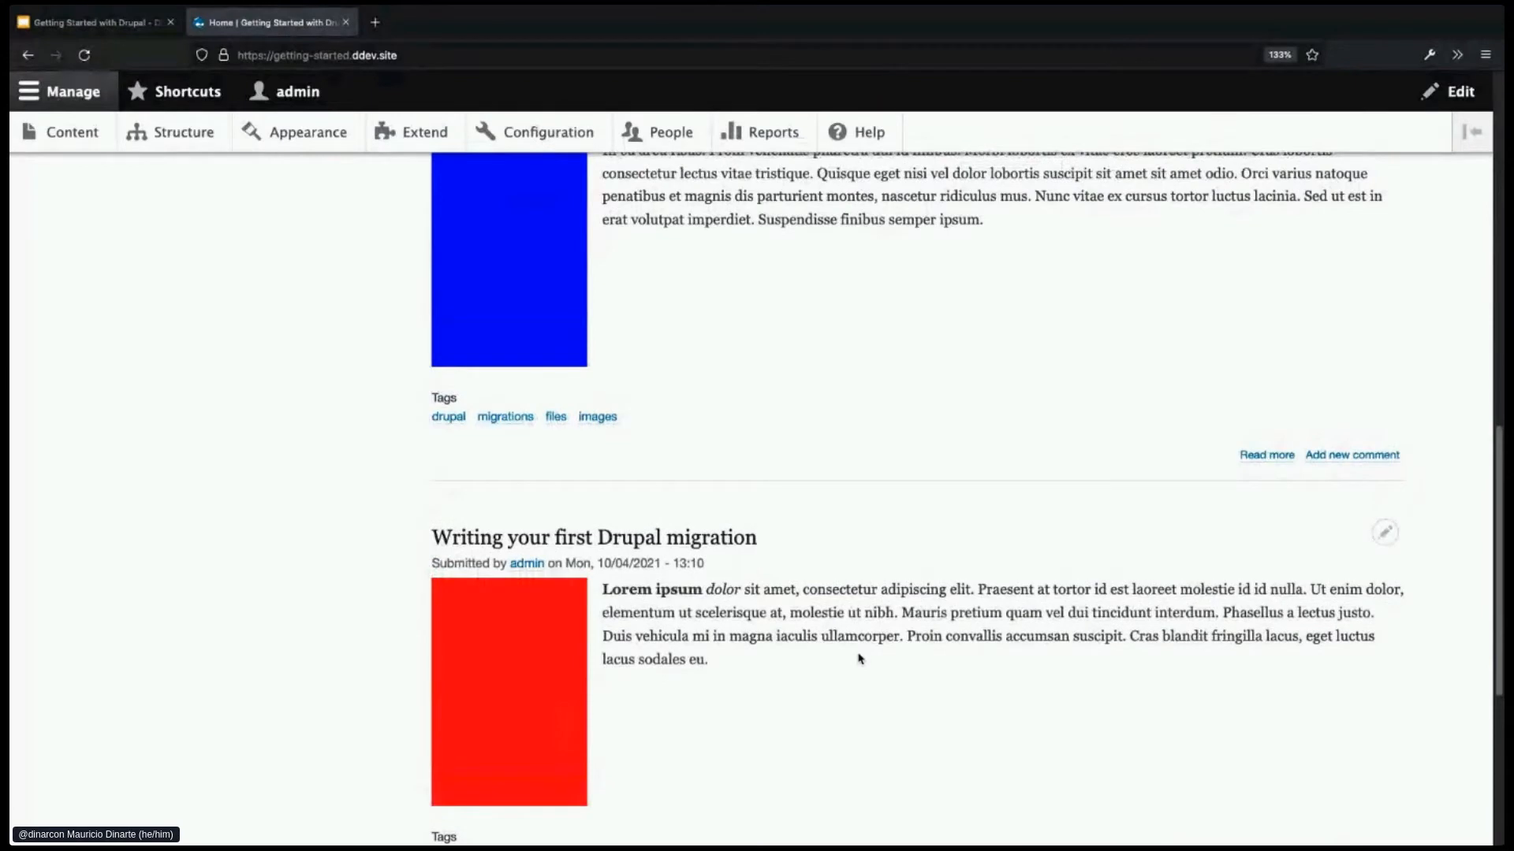
scroll(859, 659, up, 4)
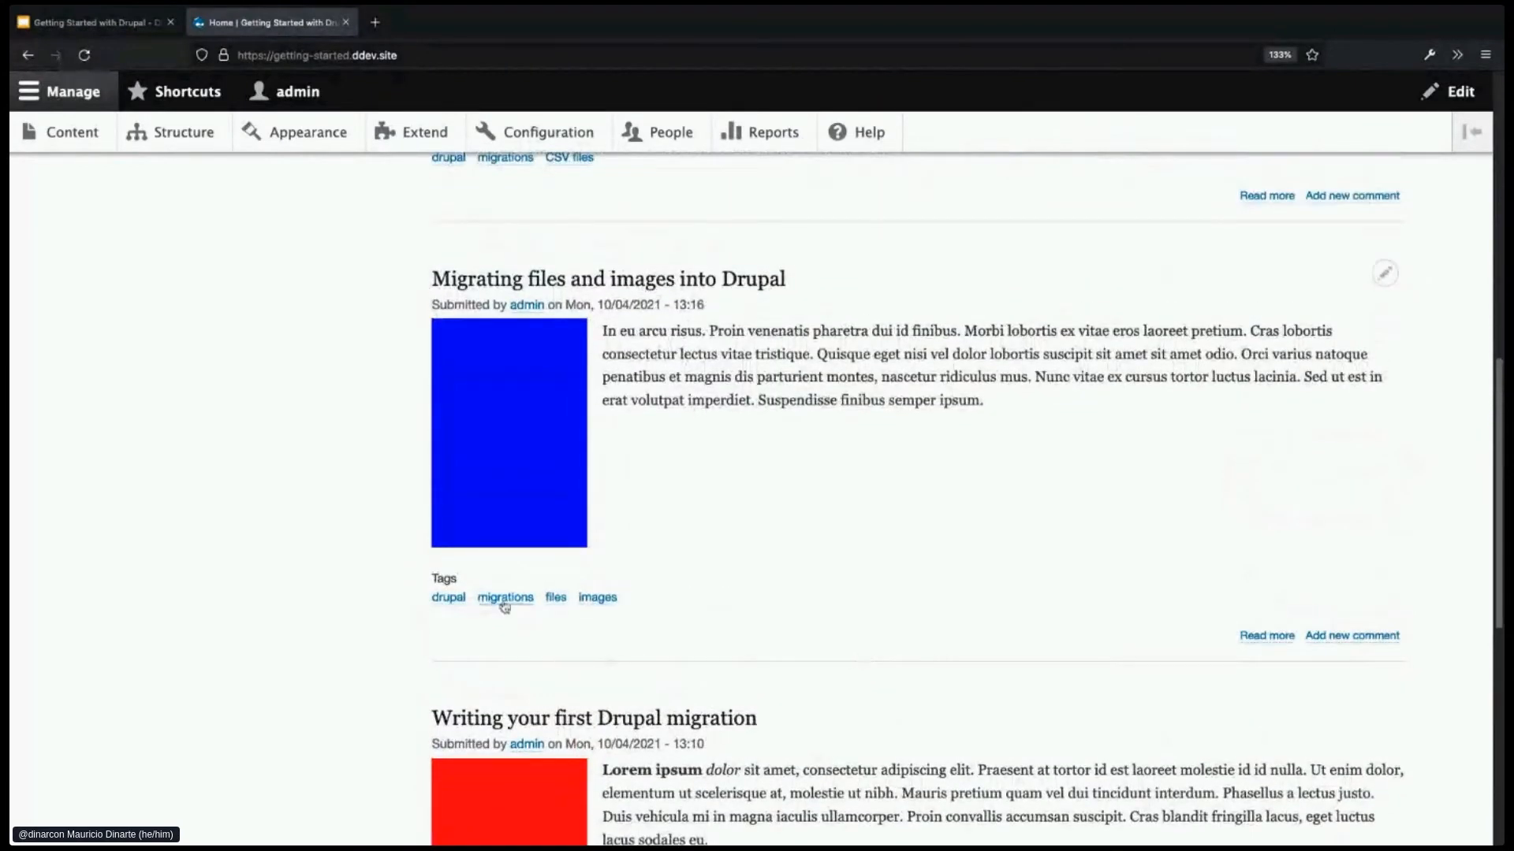
- Browse the migrations, drupal and DrupalCon Europe 2021 tag pages, then go back Home
click(505, 599)
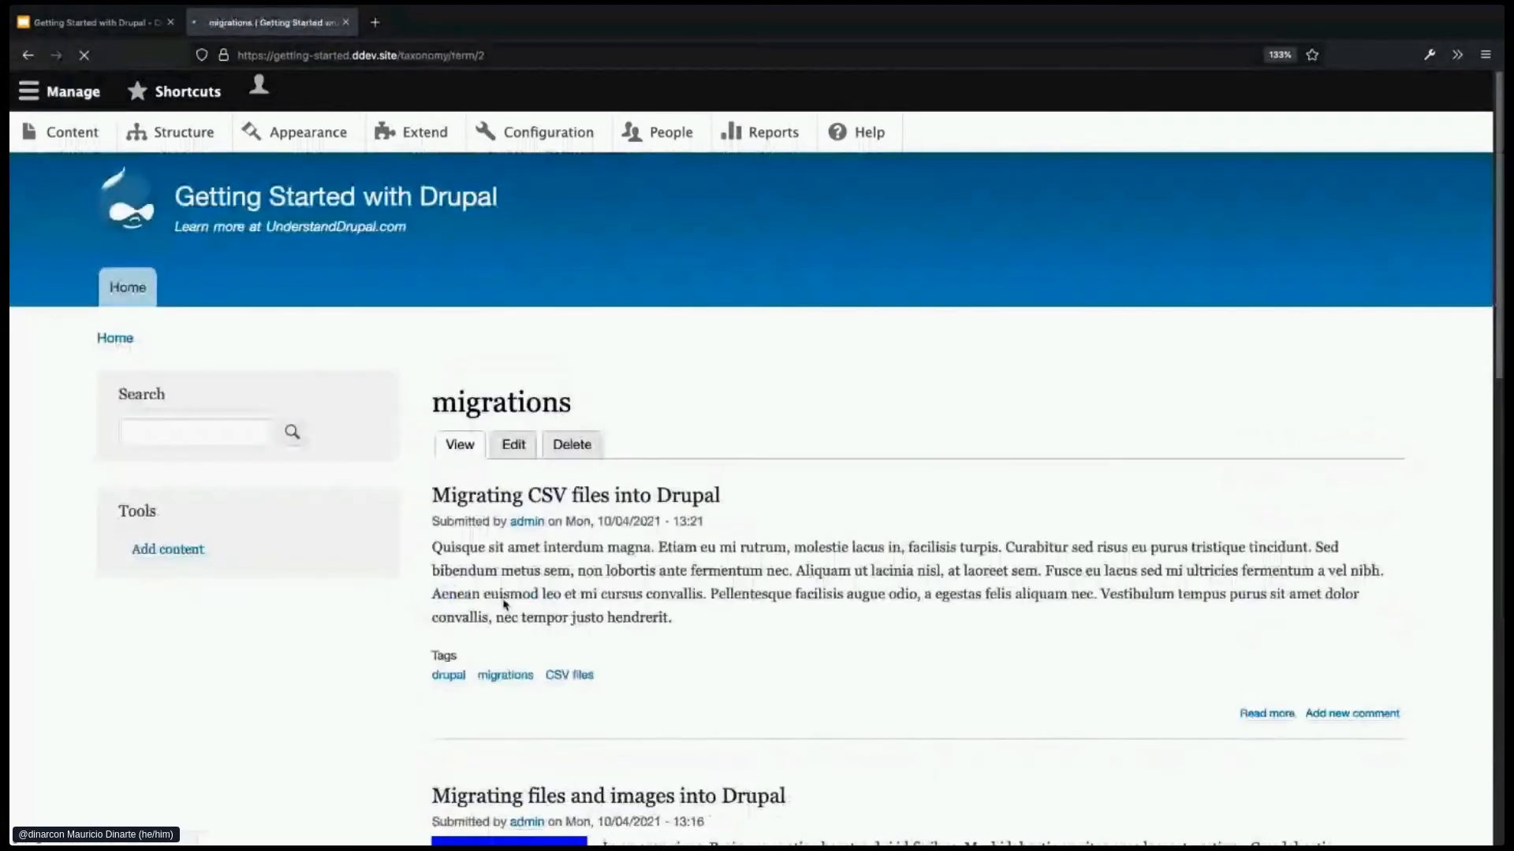
scroll(867, 684, down, 4)
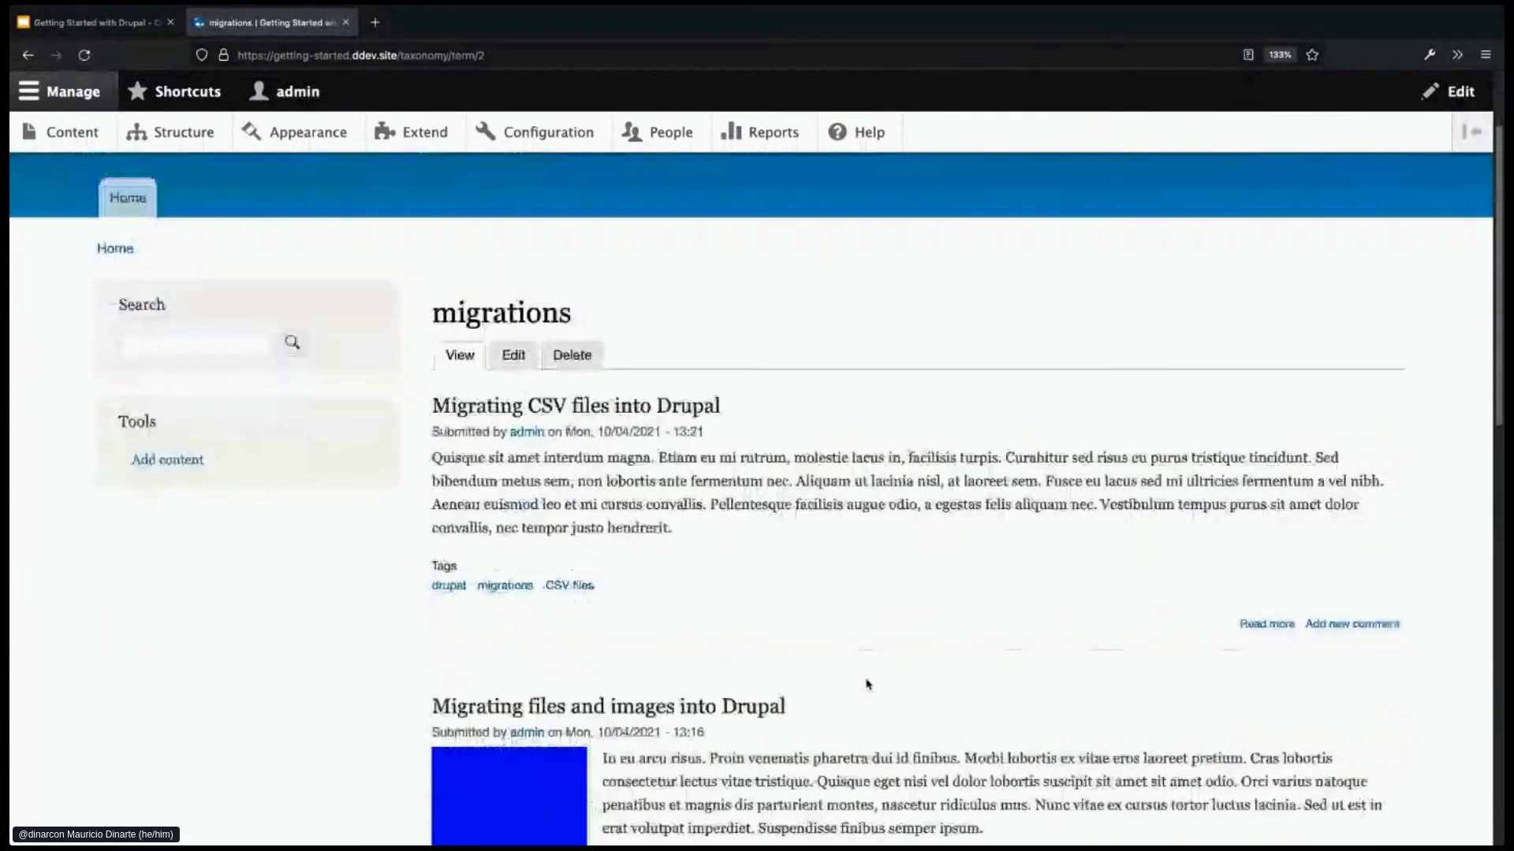
scroll(867, 680, down, 3)
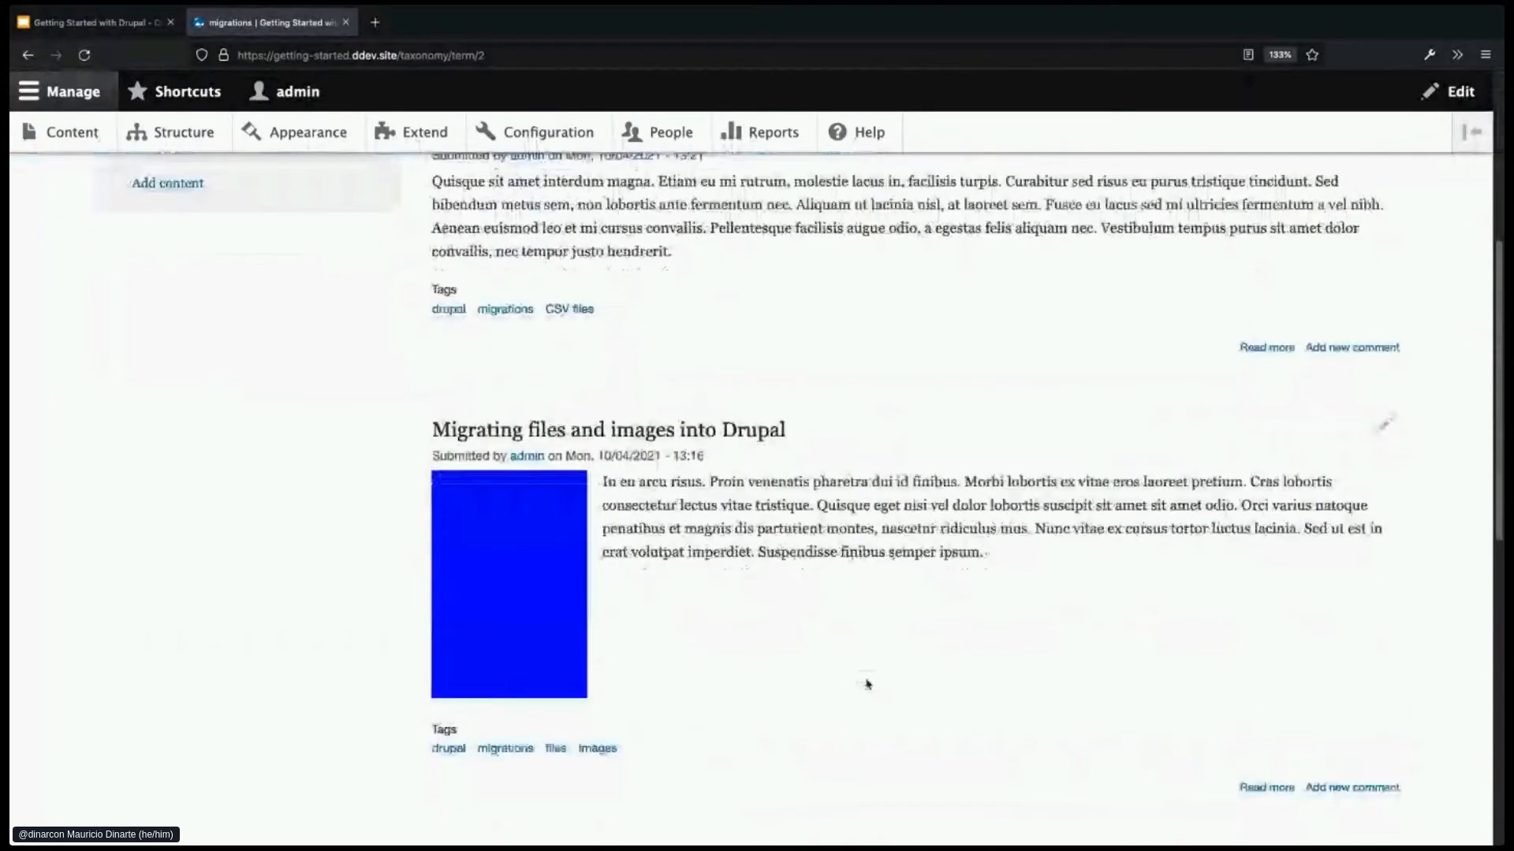
click(448, 749)
scroll(899, 721, down, 2)
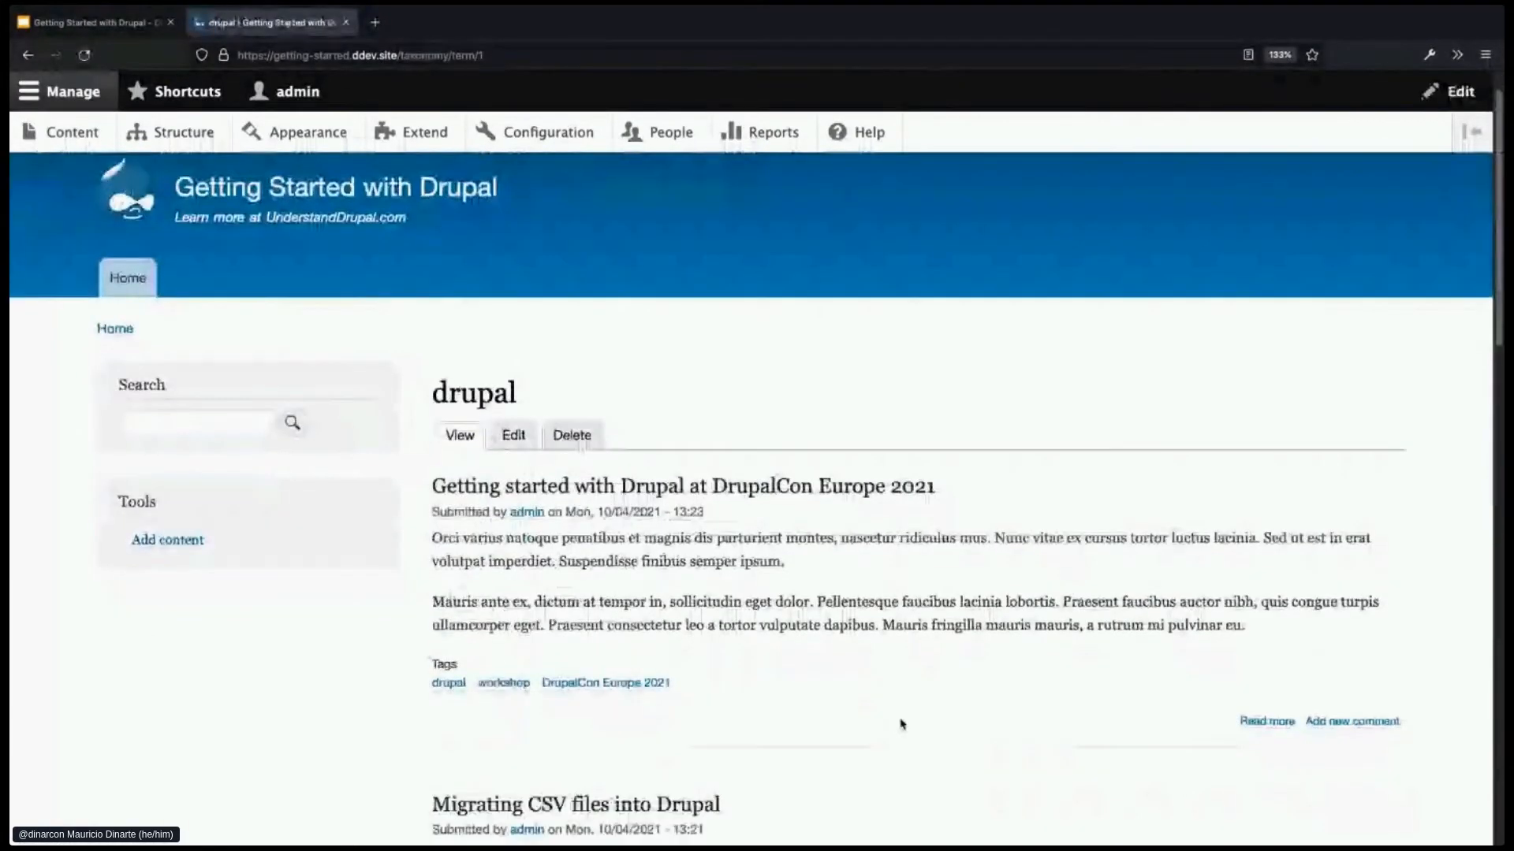
scroll(904, 723, down, 4)
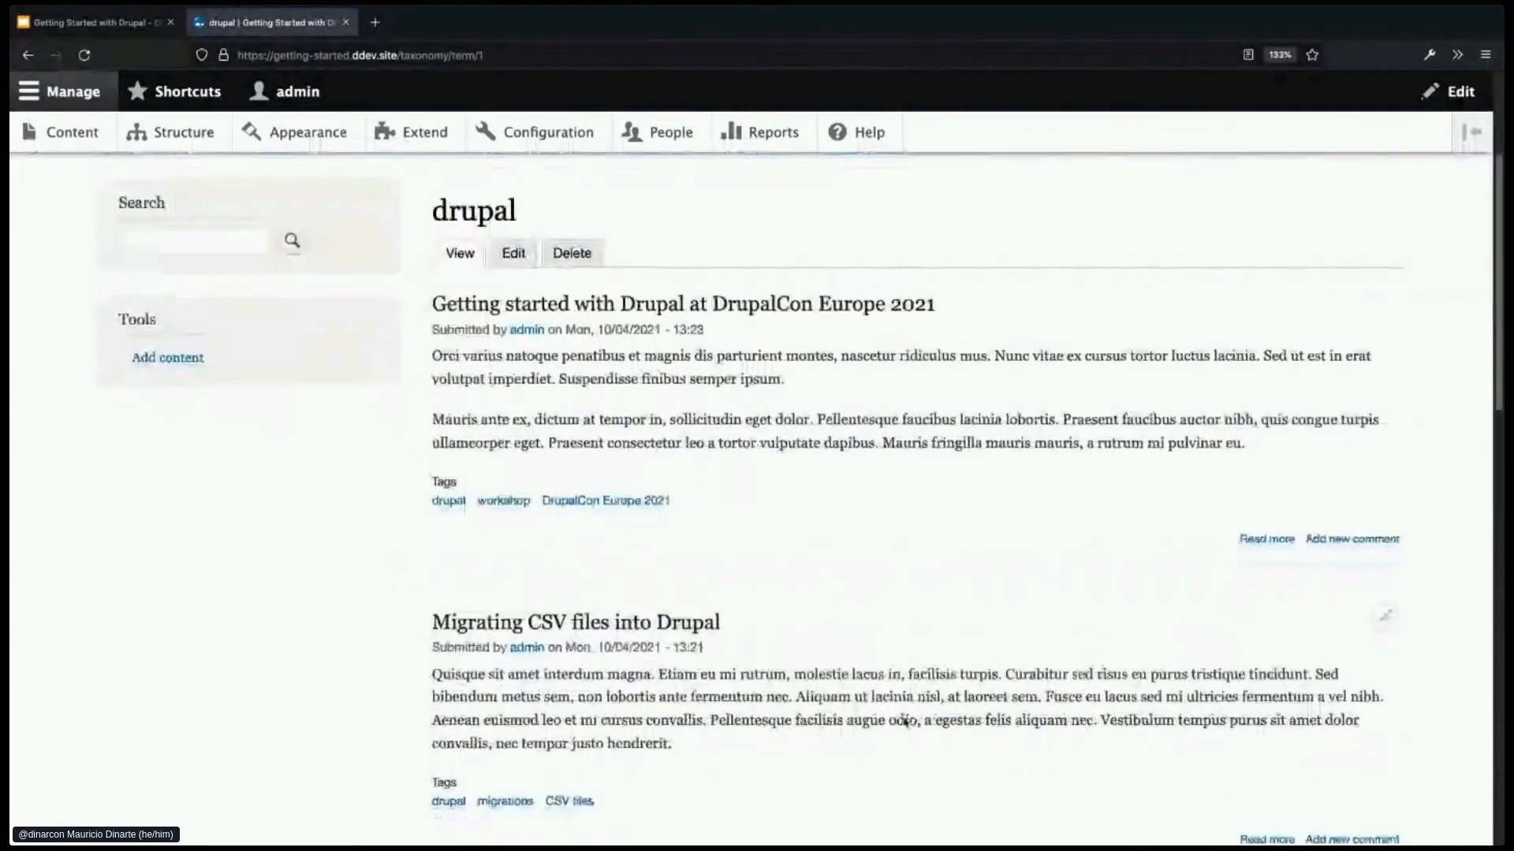
click(583, 408)
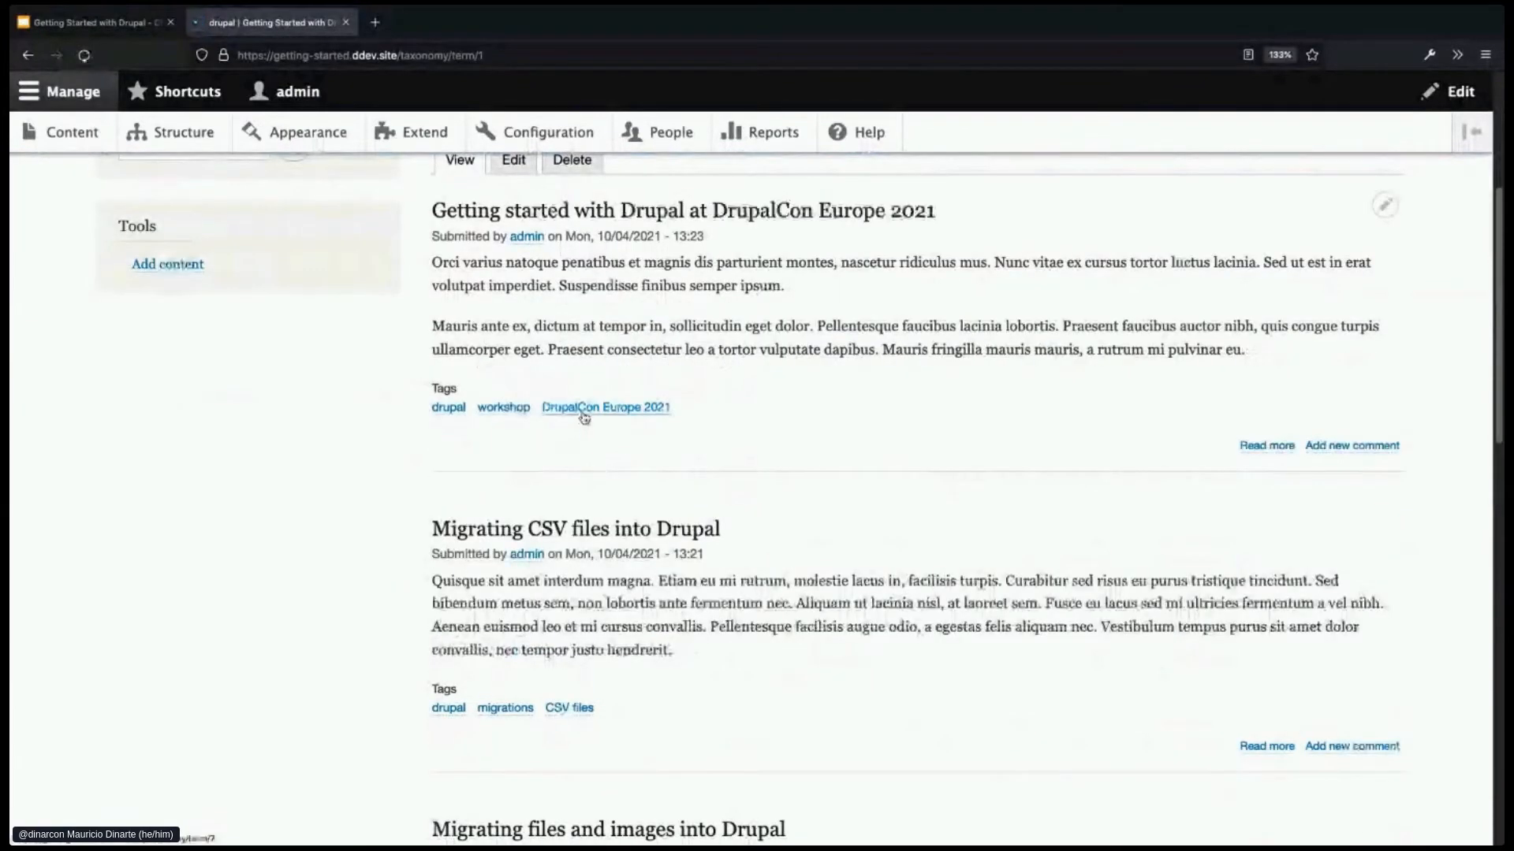
scroll(873, 654, down, 2)
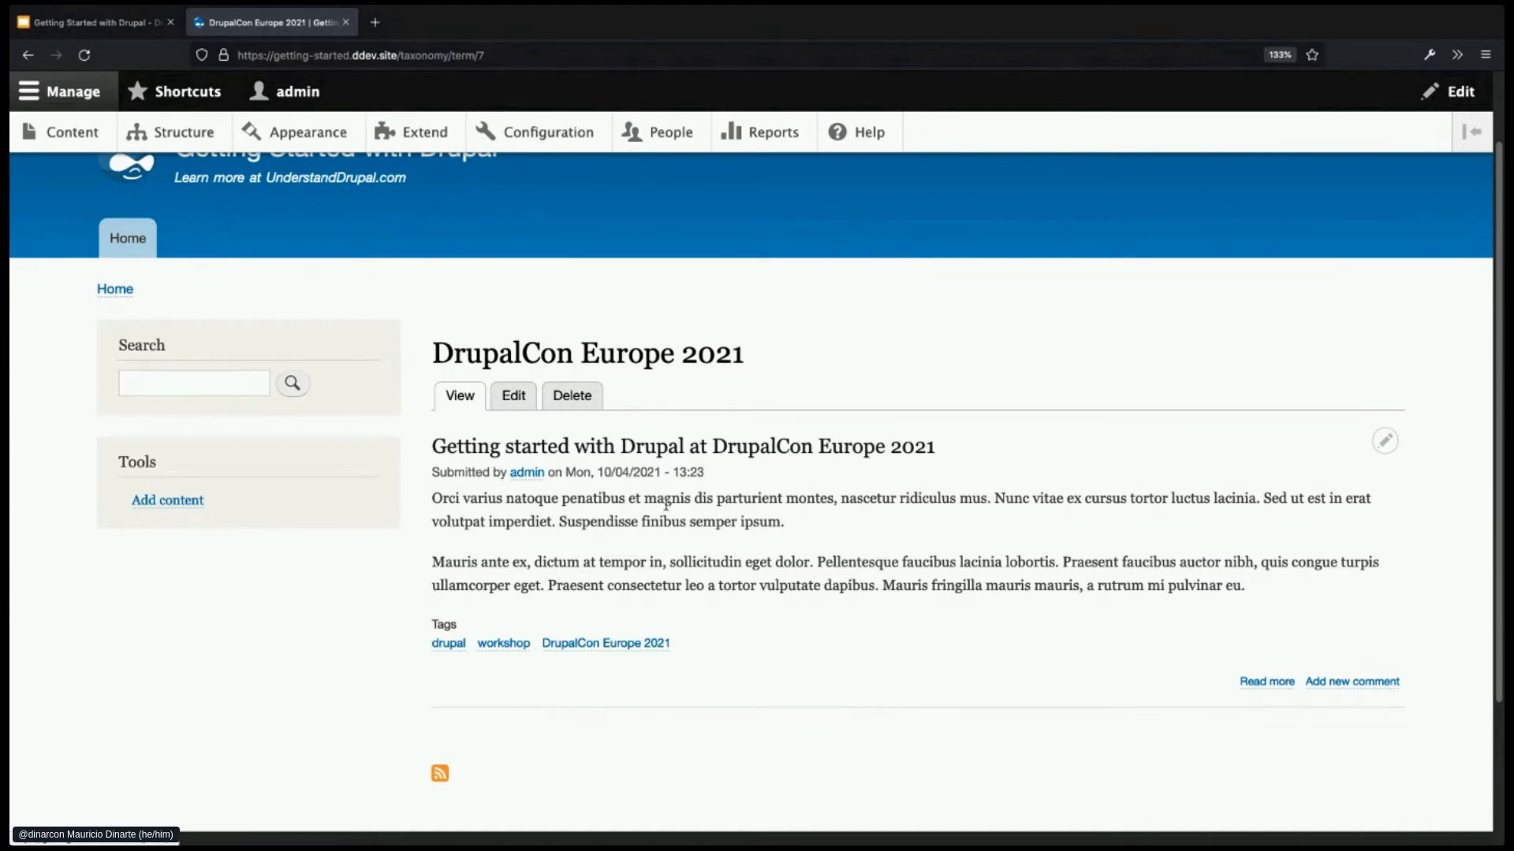
scroll(272, 316, up, 2)
click(122, 234)
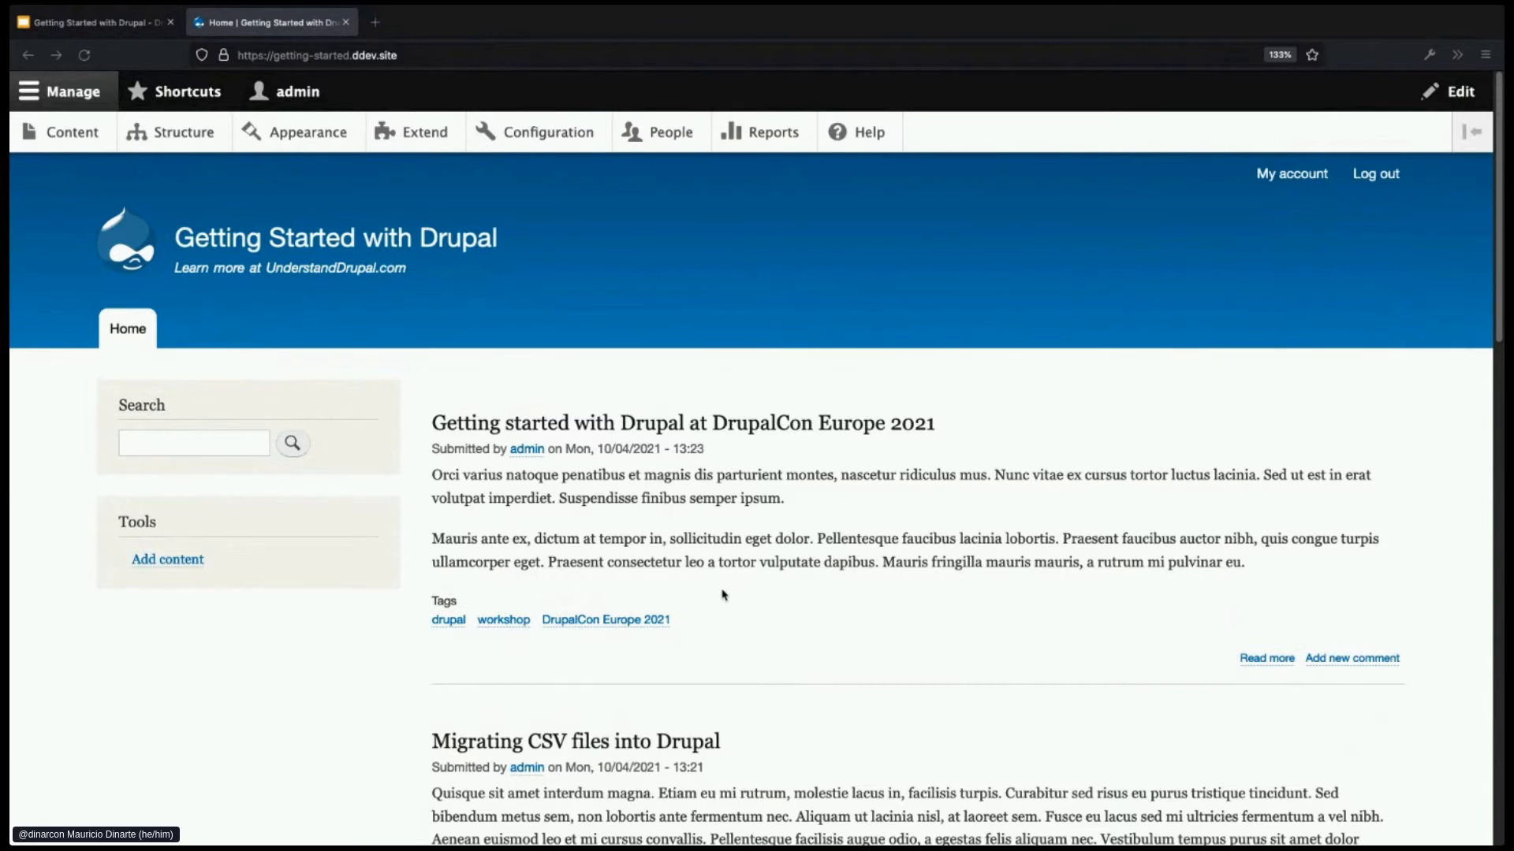
scroll(736, 597, down, 1)
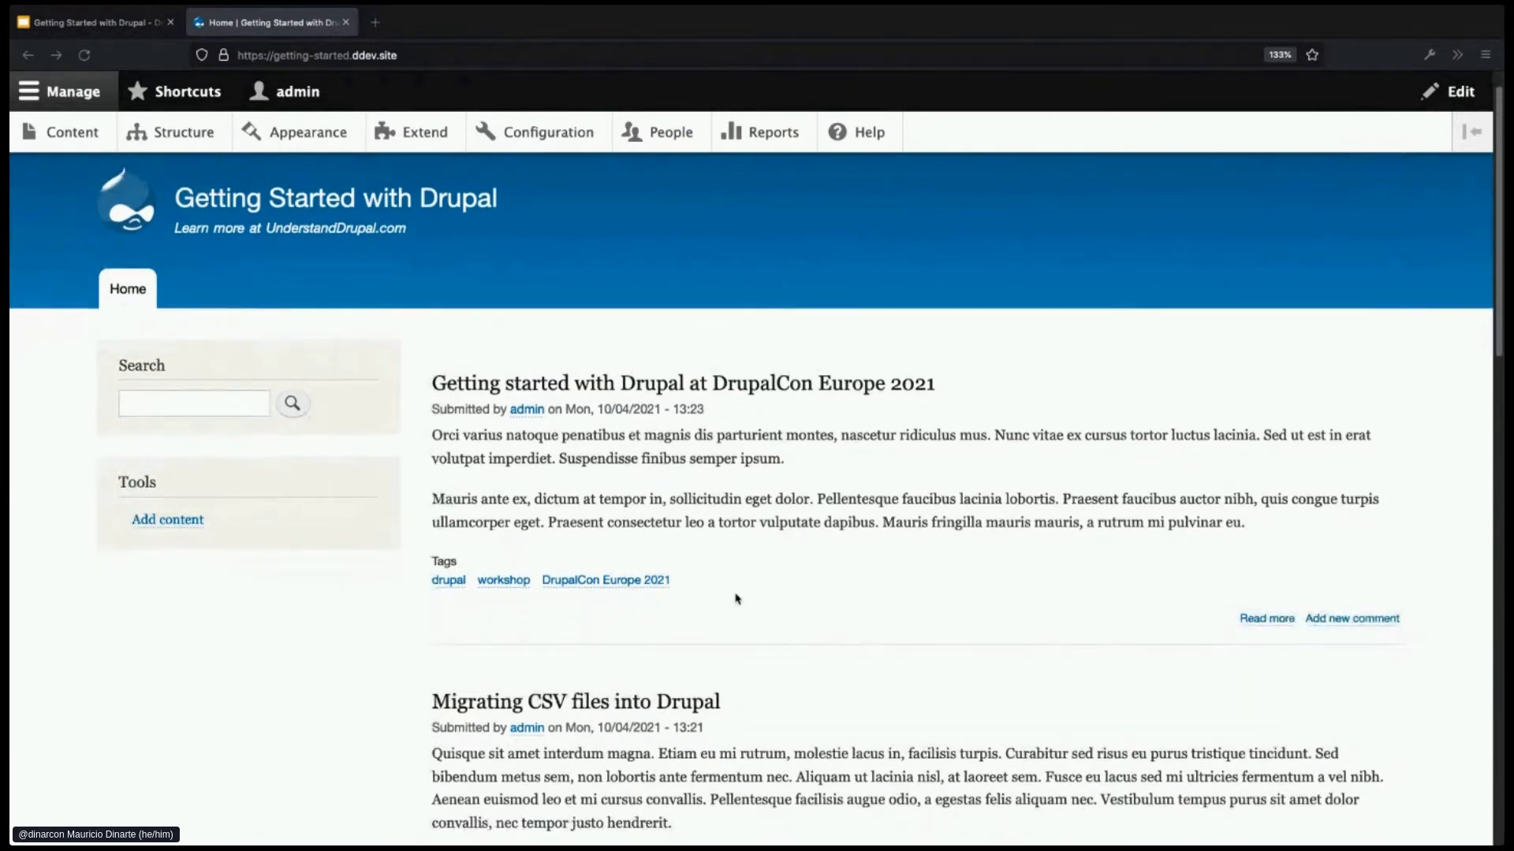
scroll(736, 599, down, 1)
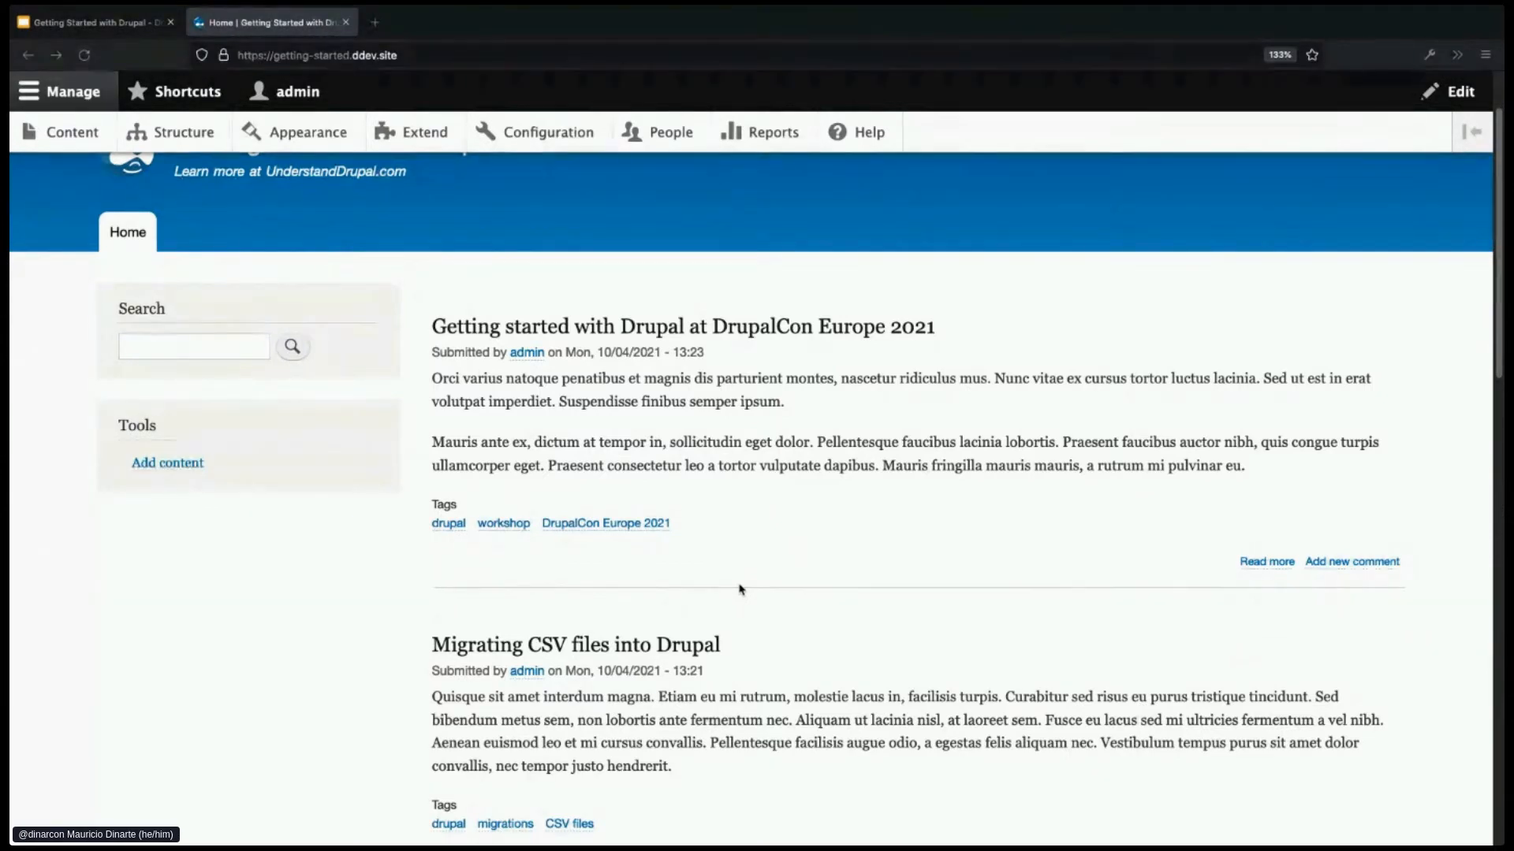
scroll(741, 590, up, 2)
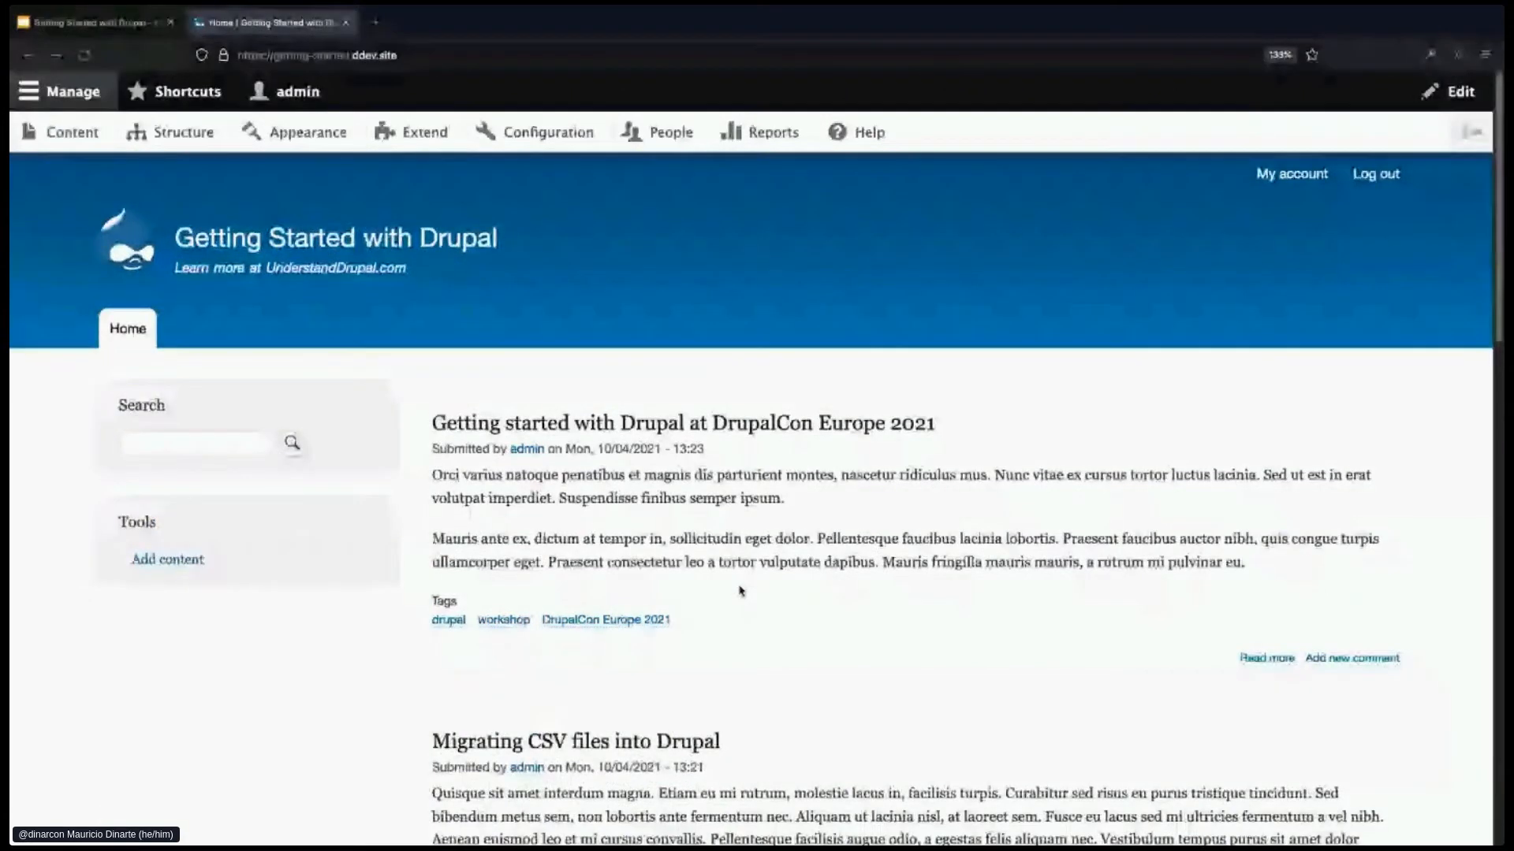
- From Add content, choose Basic page to get an empty creation form
click(174, 569)
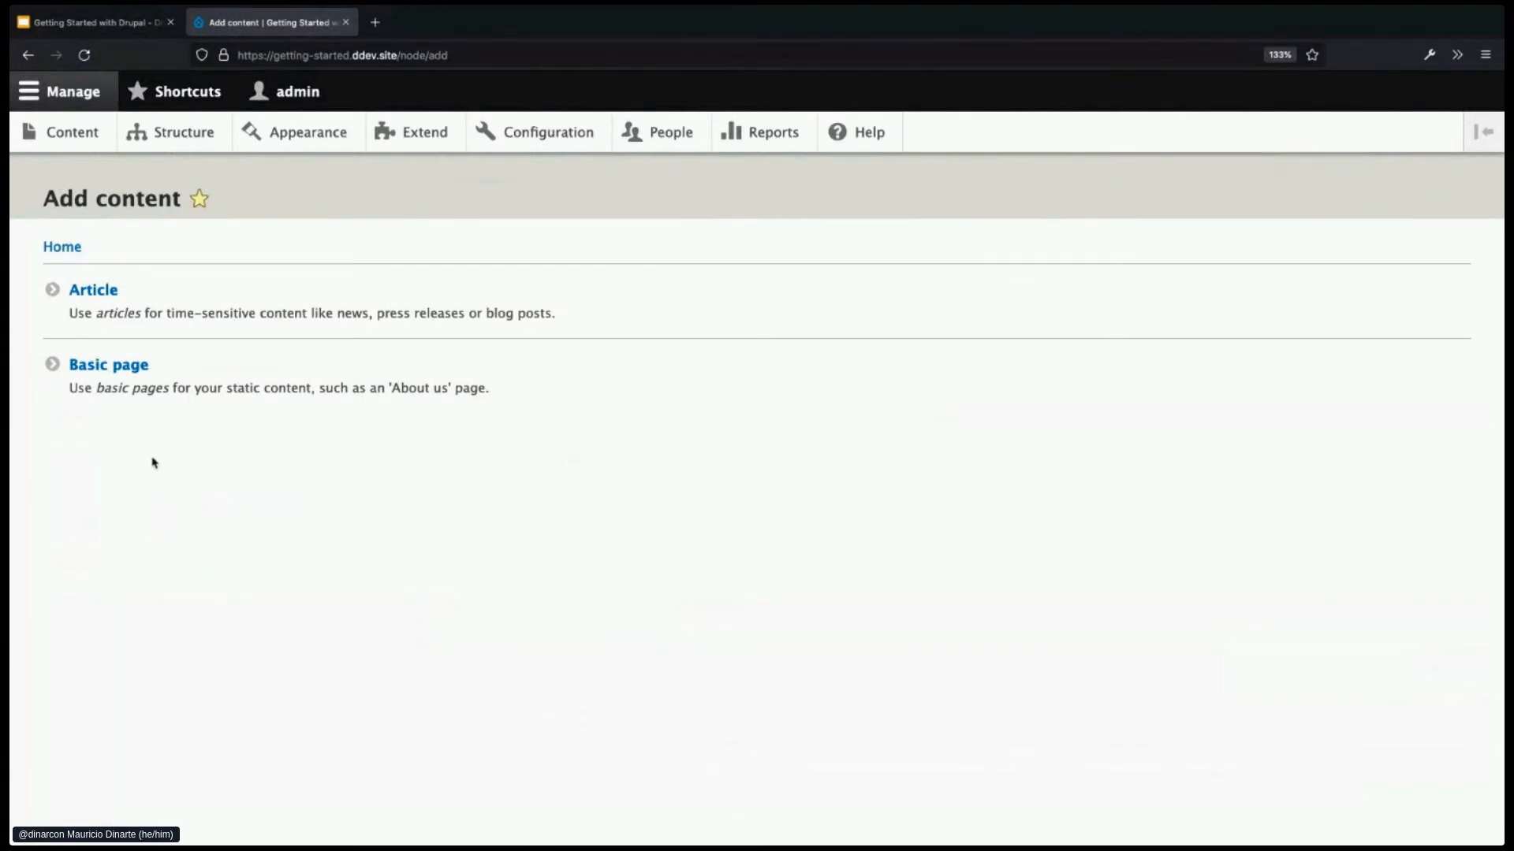
click(123, 375)
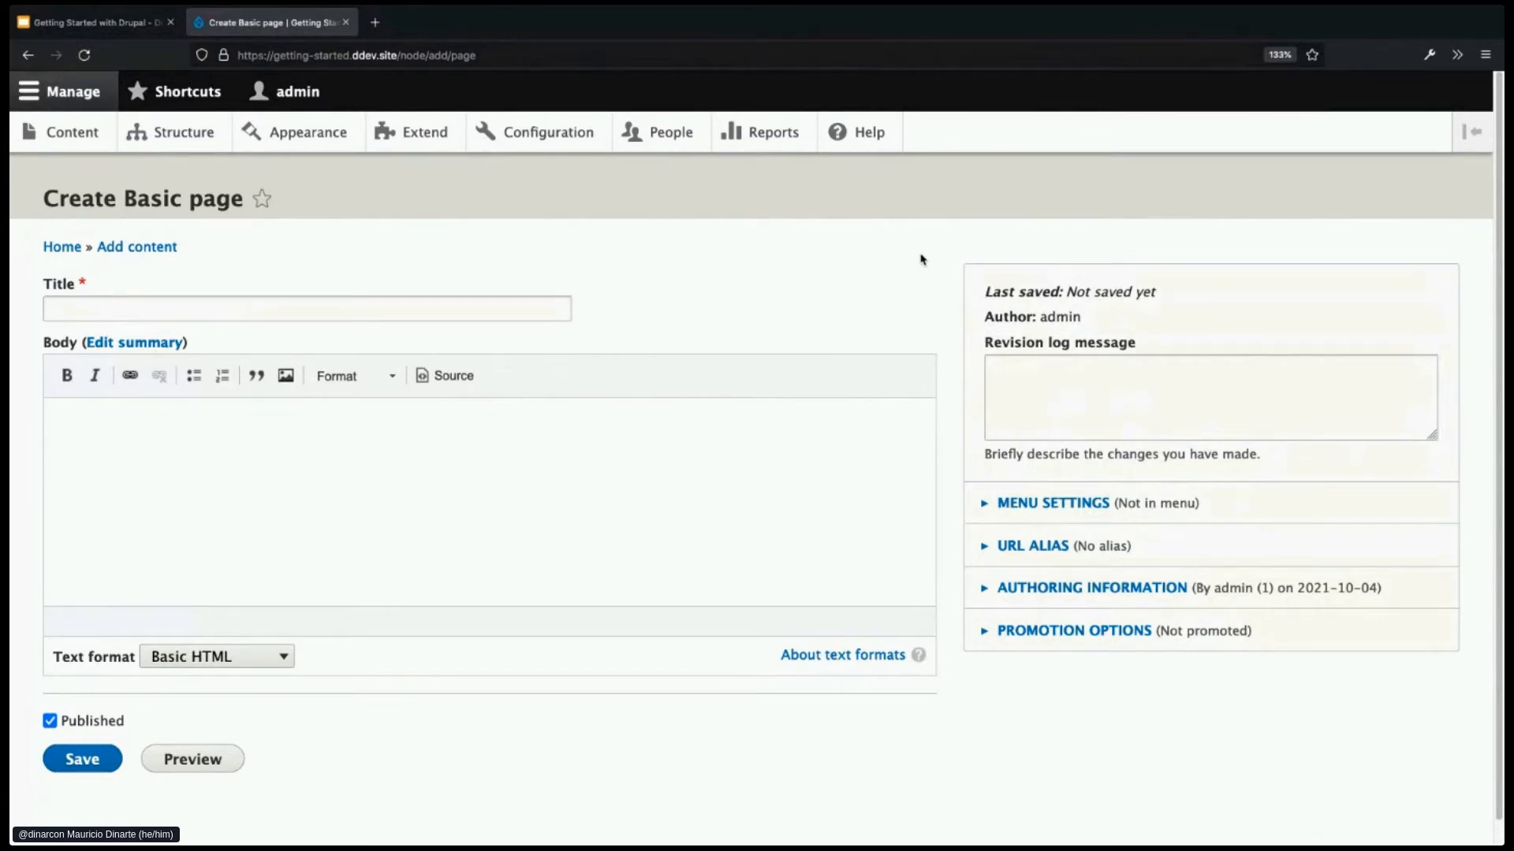
- Title the page 'Welcome' and paste two lorem ipsum paragraphs into the body
click(322, 300)
text(Wol)
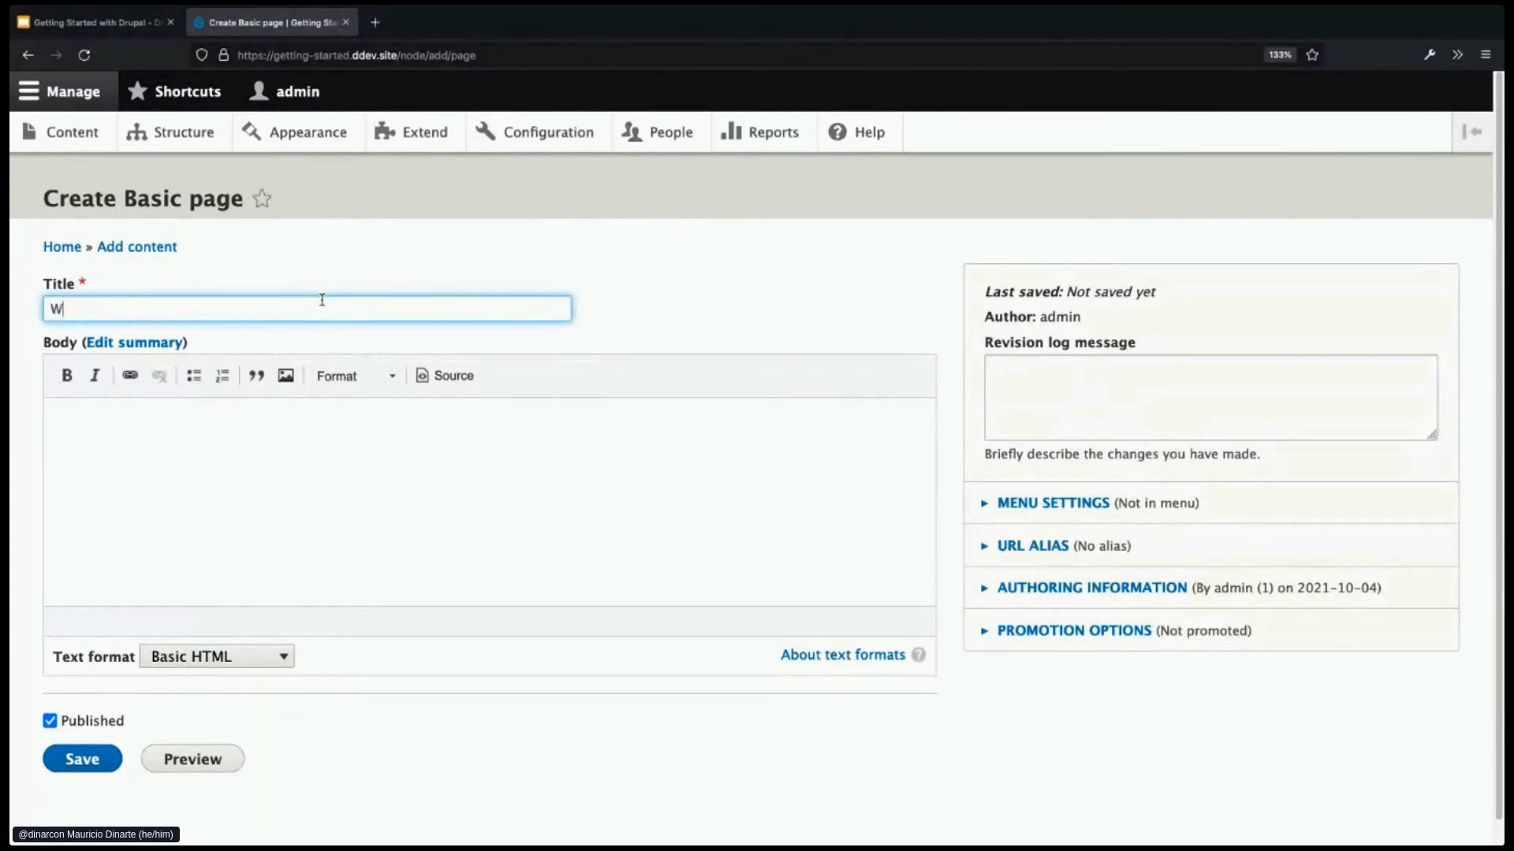
key(BackSpace)
key(BackSpace)
text(elcome)
key(super+Tab)
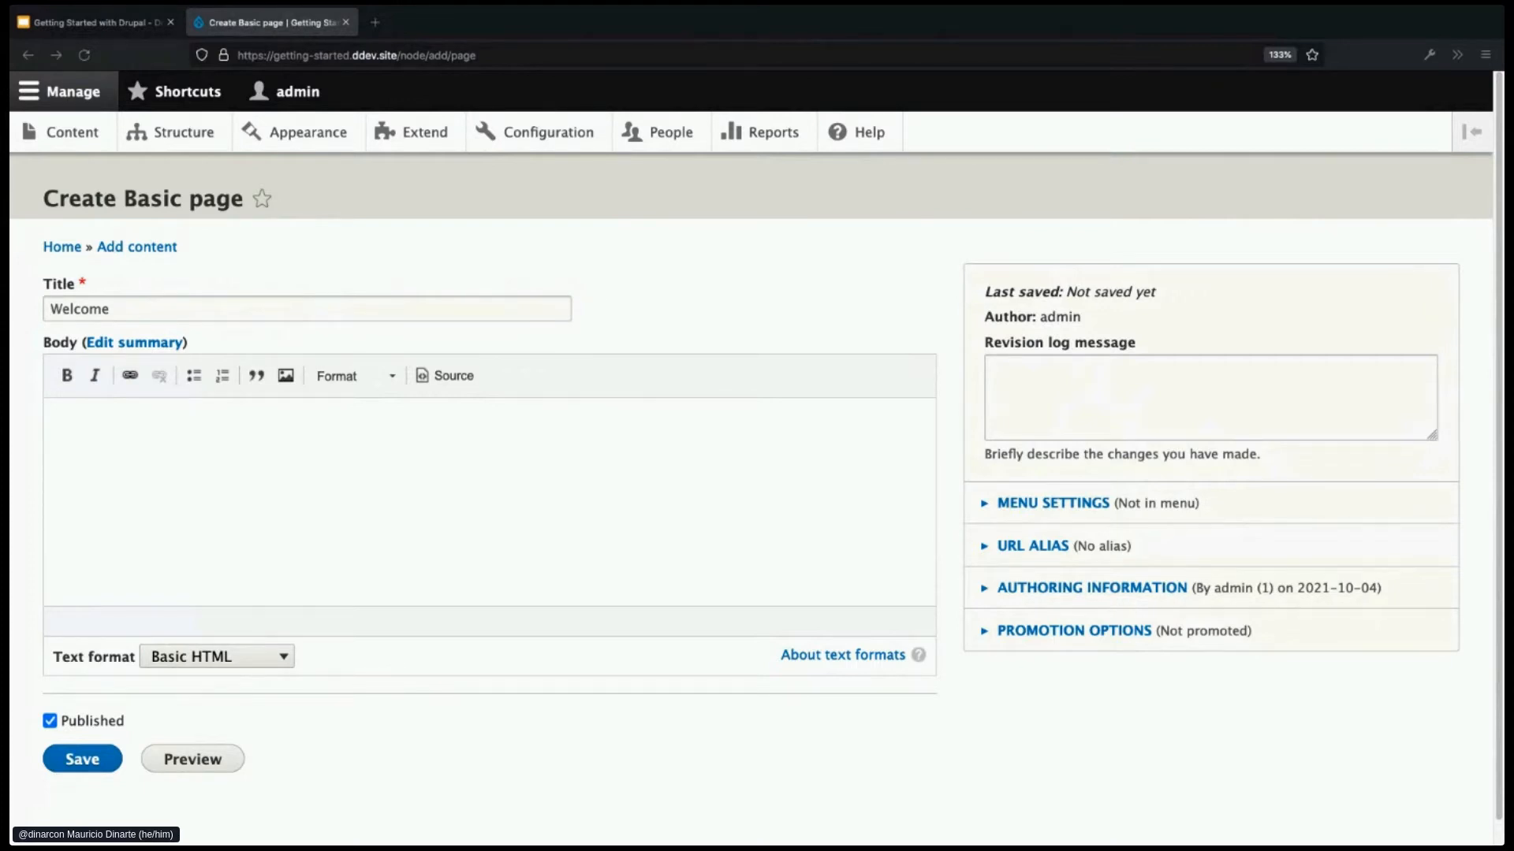
click(294, 457)
text(Fusce eu lacus sed mi ultricies fermentum a vel nibh. Aenean euismod leo et mi cursus convallis. Pellentesque facilisis augue odio, a egestas felis aliquam nec. Vestibulum tempus purus sit amet dolor convallis, nec tempor justo hendrerit.  Lorem ipsum dolor sit amet, consectetur adipiscing elit. Duis feugiat in magna quis pretium. Pellentesque accumsan urna ut dui ultricies, et malesuada massa venenatis. Proin mi sapien, vehicula in lorem ac, tempus luctus ligula.)
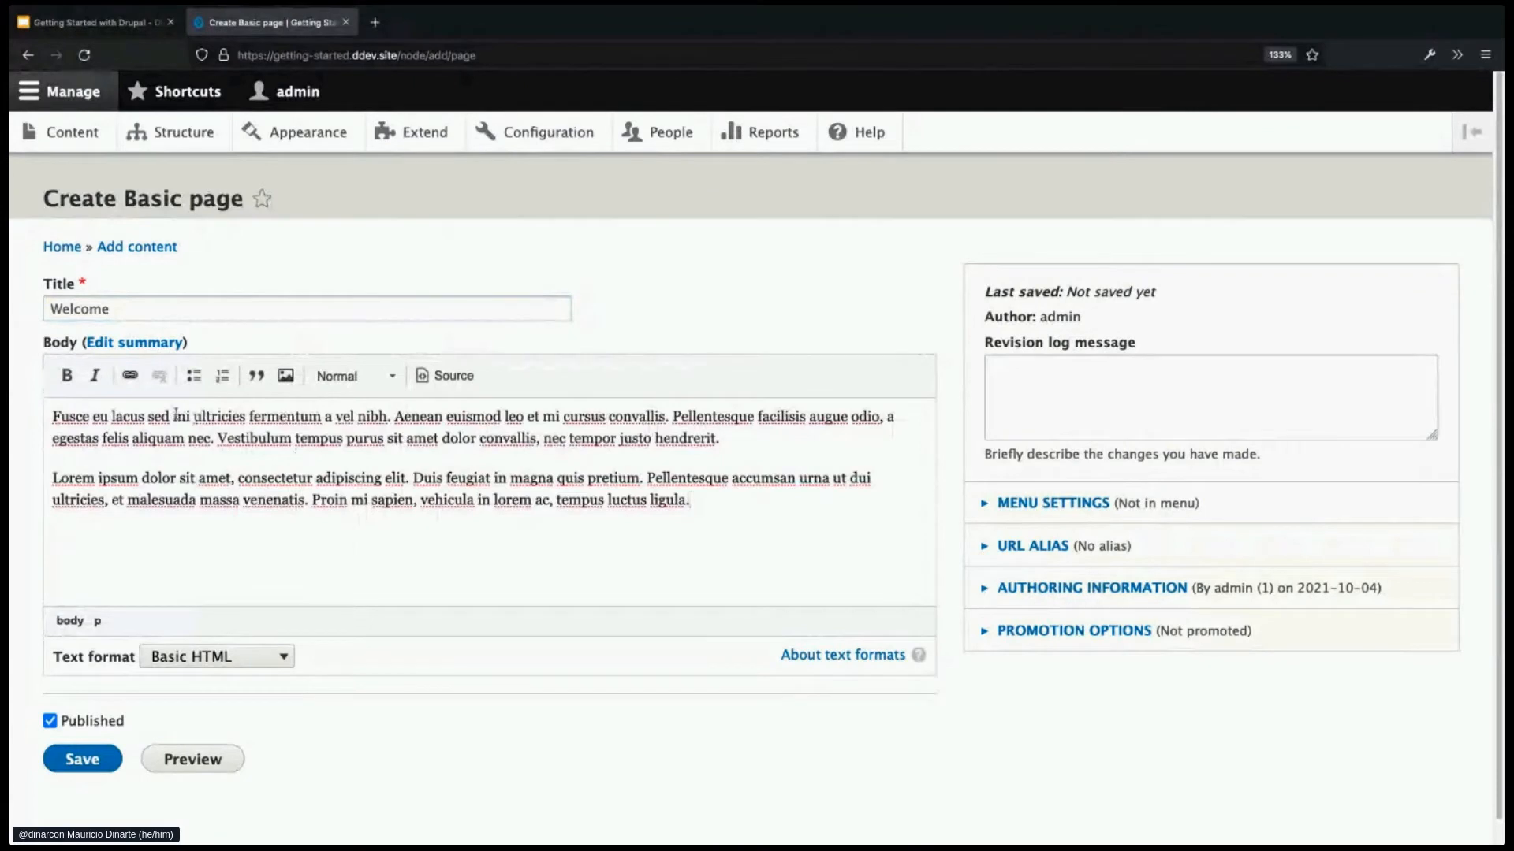
- Make 'Fusce' bold and 'Lorem' italic, save the Welcome page, then return to the front page
double_click(79, 417)
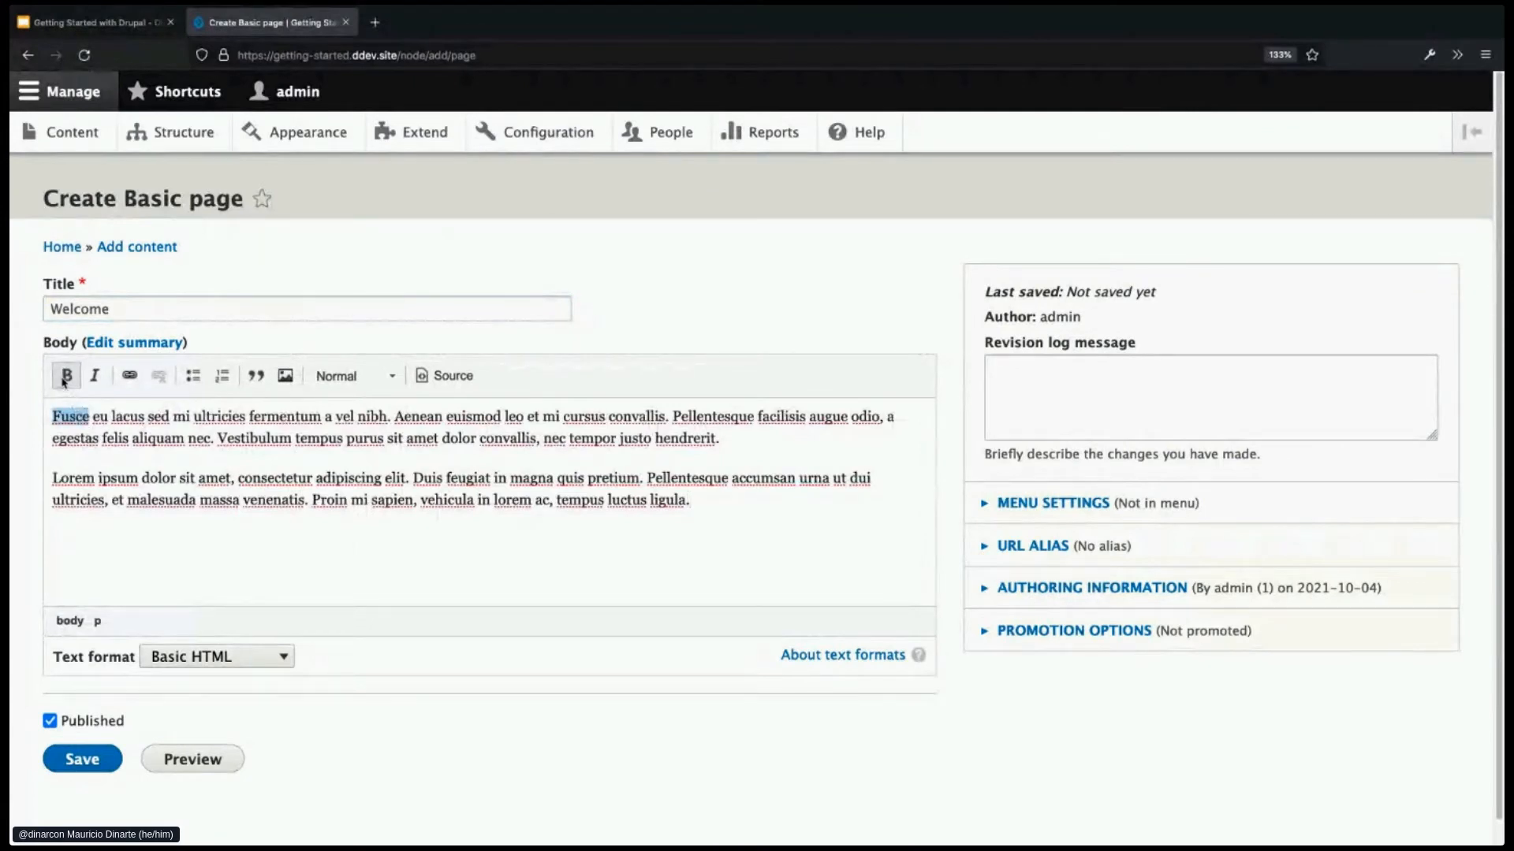
click(65, 378)
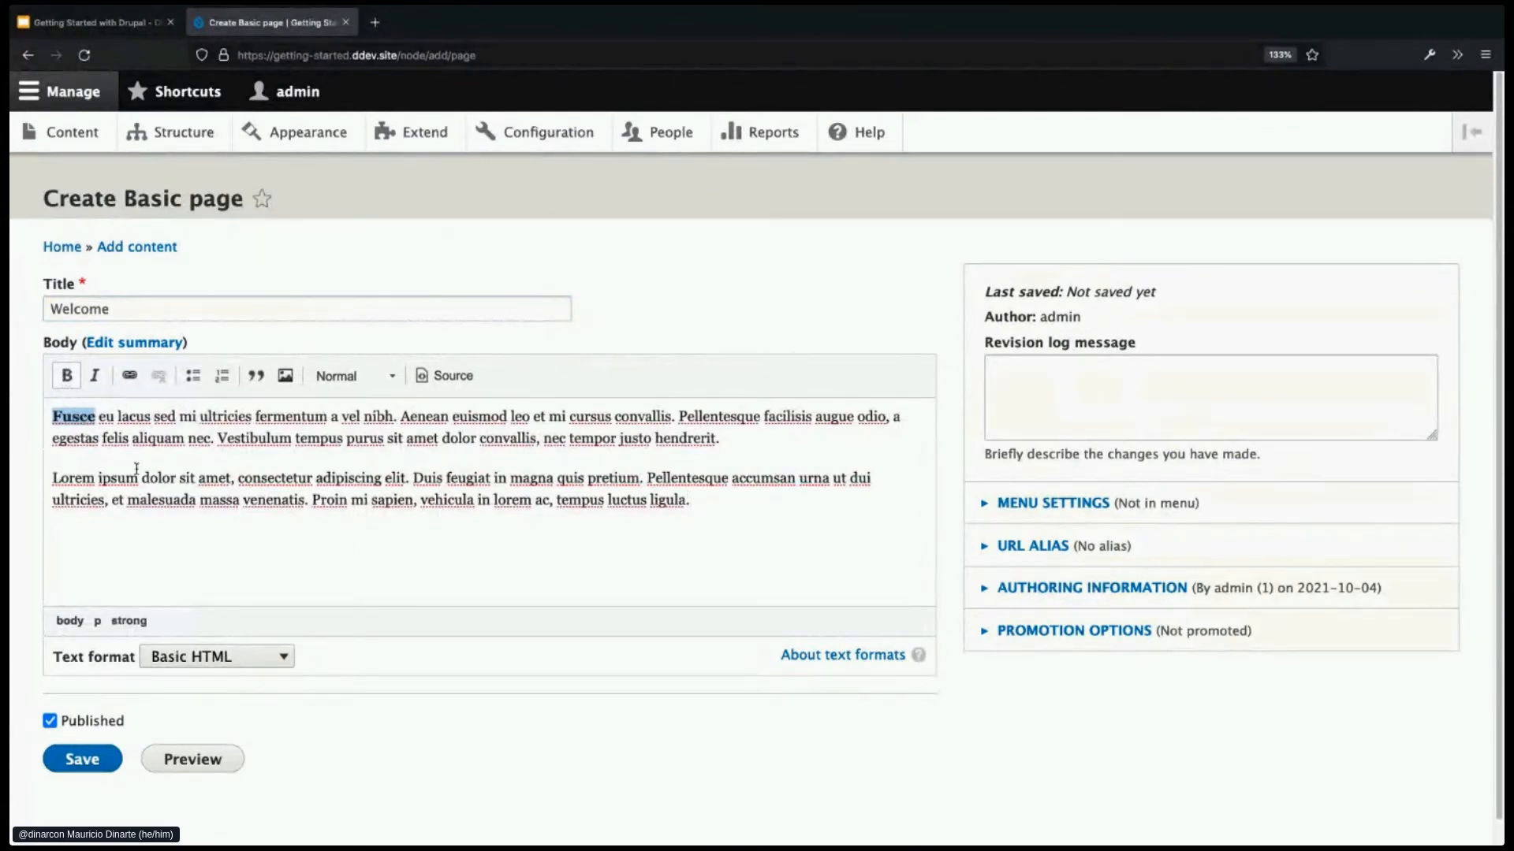
double_click(77, 478)
click(93, 378)
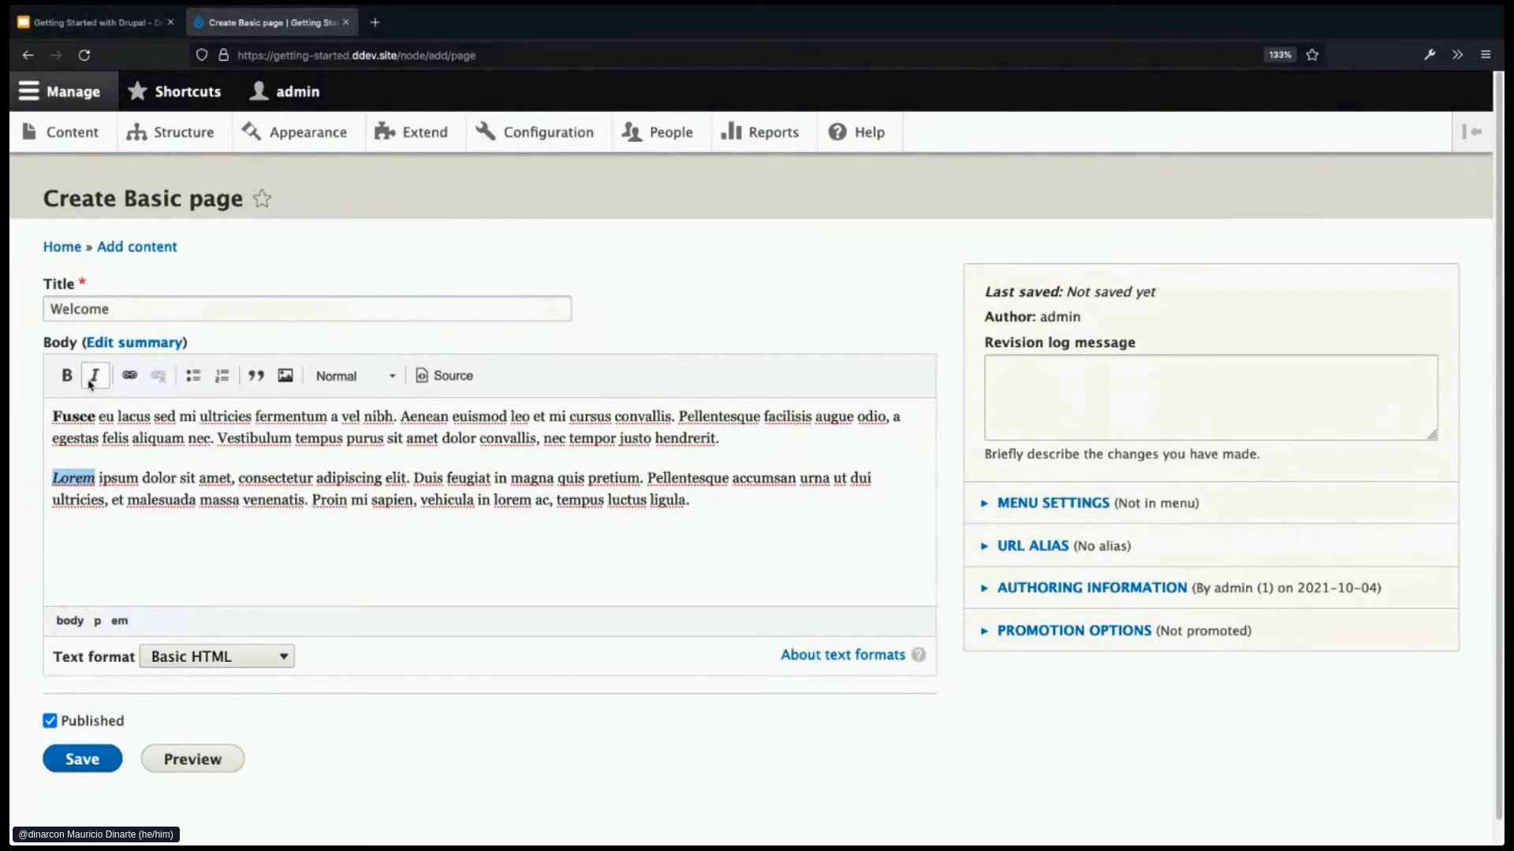
click(755, 569)
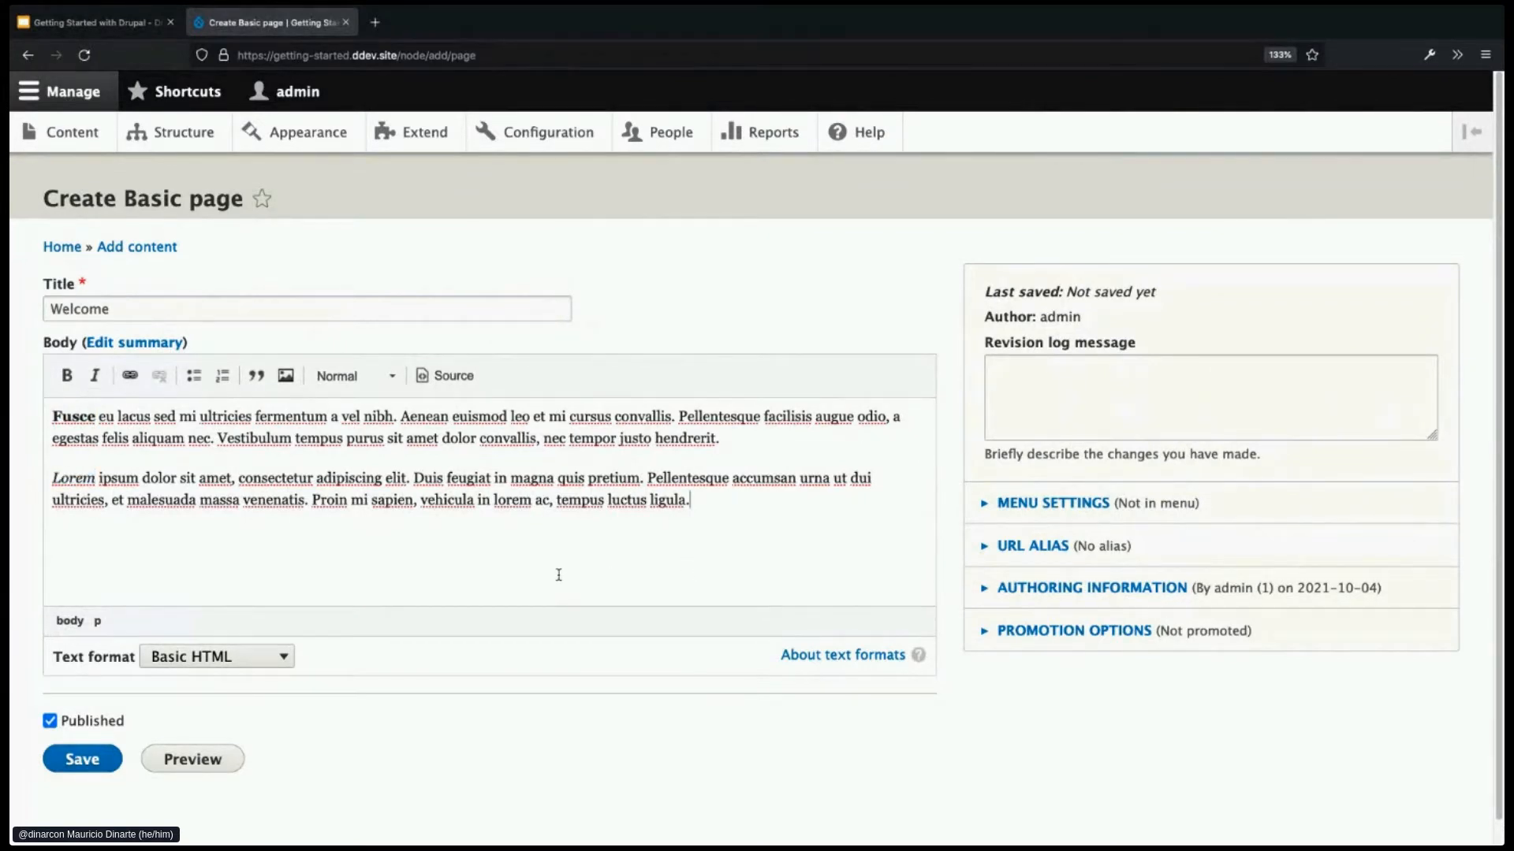
click(97, 759)
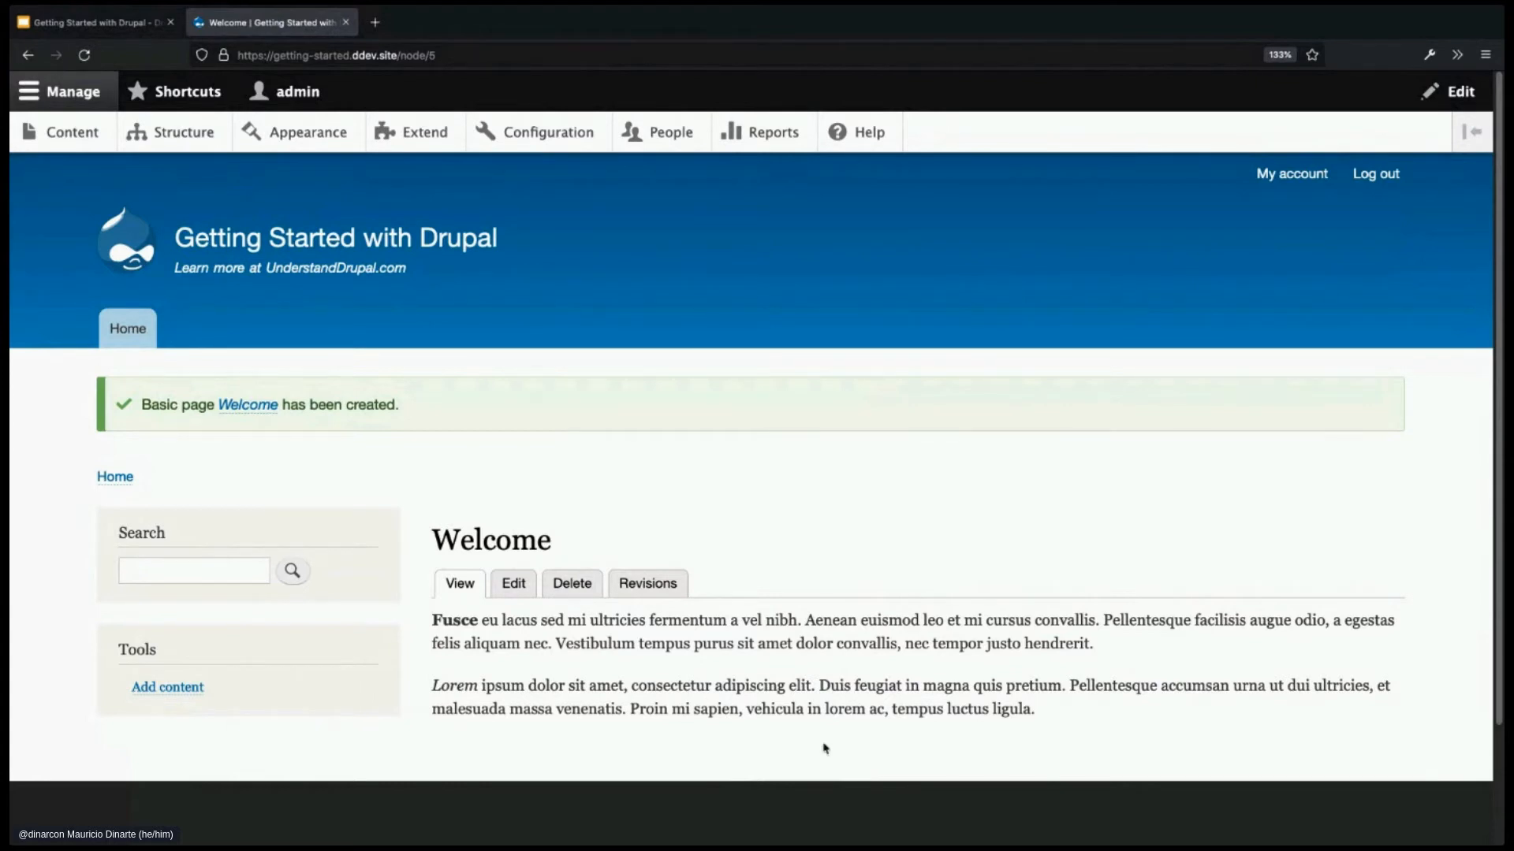
click(126, 327)
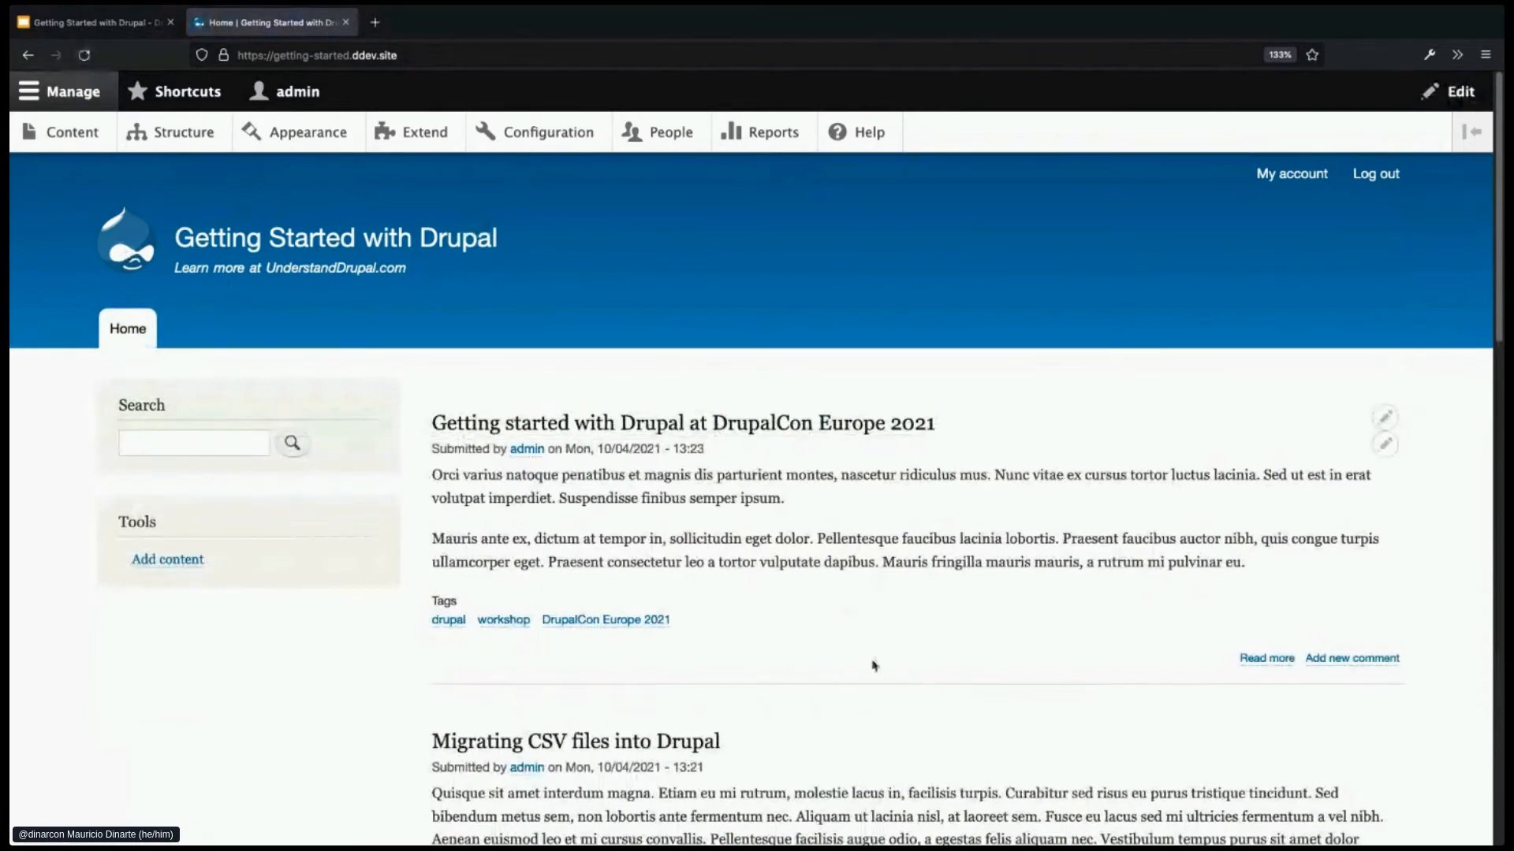
- Scroll through the front page's article list, back to the top, then select the address bar
scroll(872, 666, down, 5)
scroll(872, 676, down, 5)
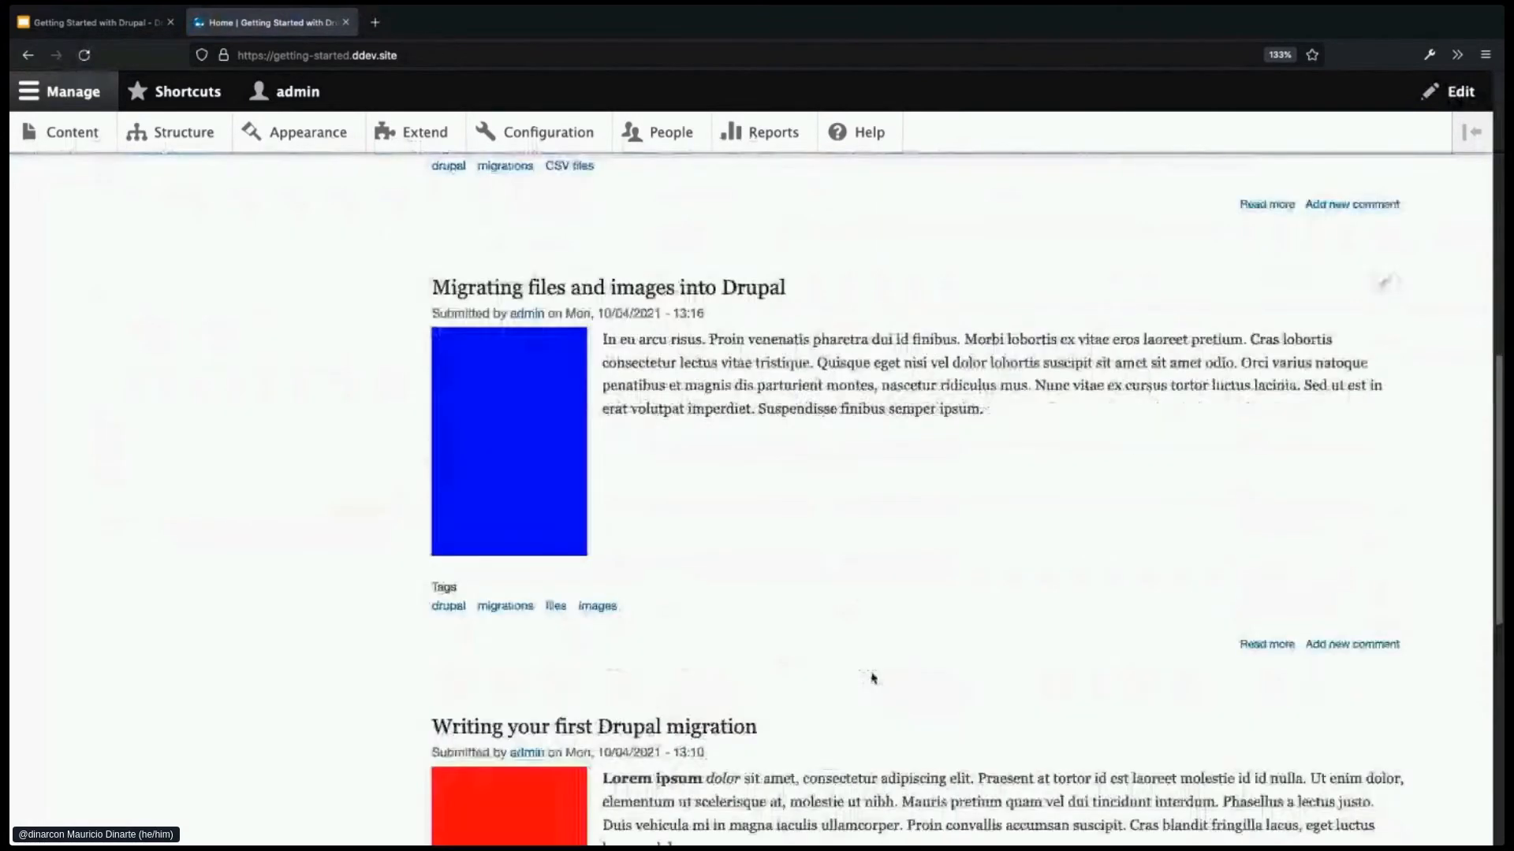
scroll(872, 678, down, 5)
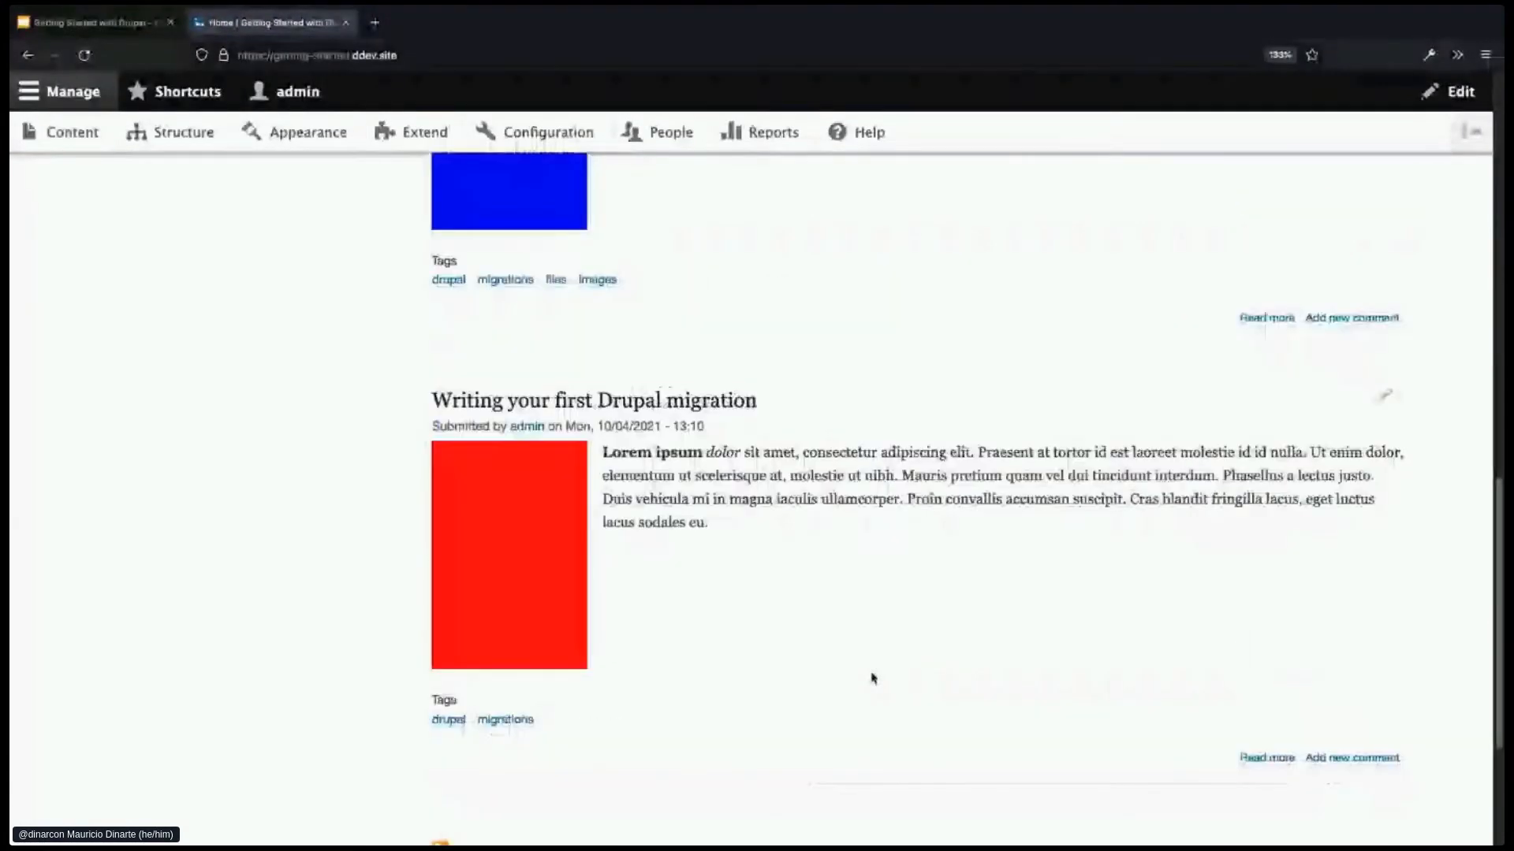
scroll(872, 678, up, 5)
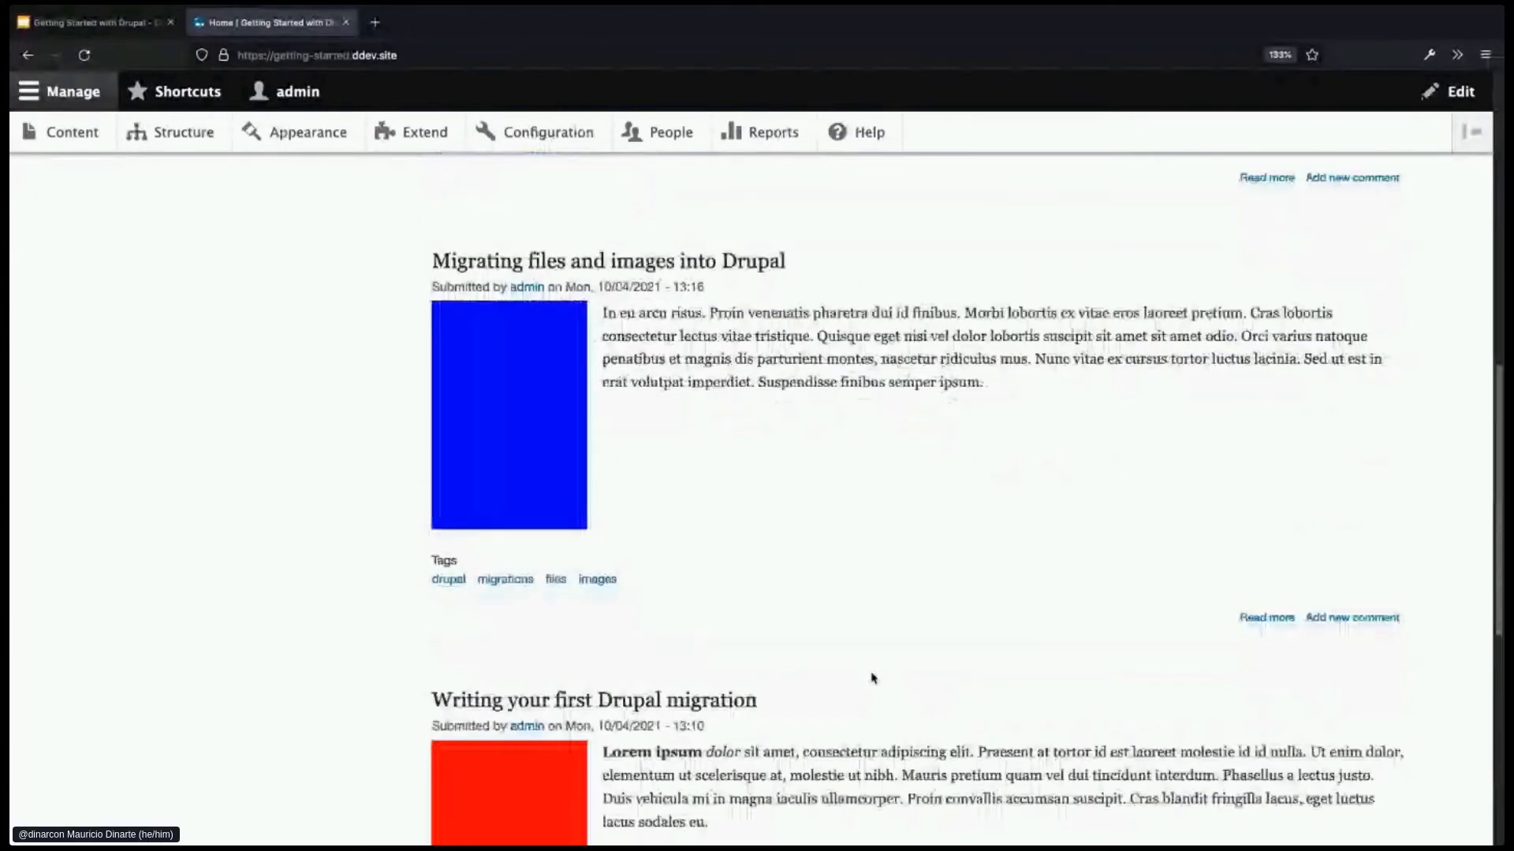
scroll(872, 678, up, 10)
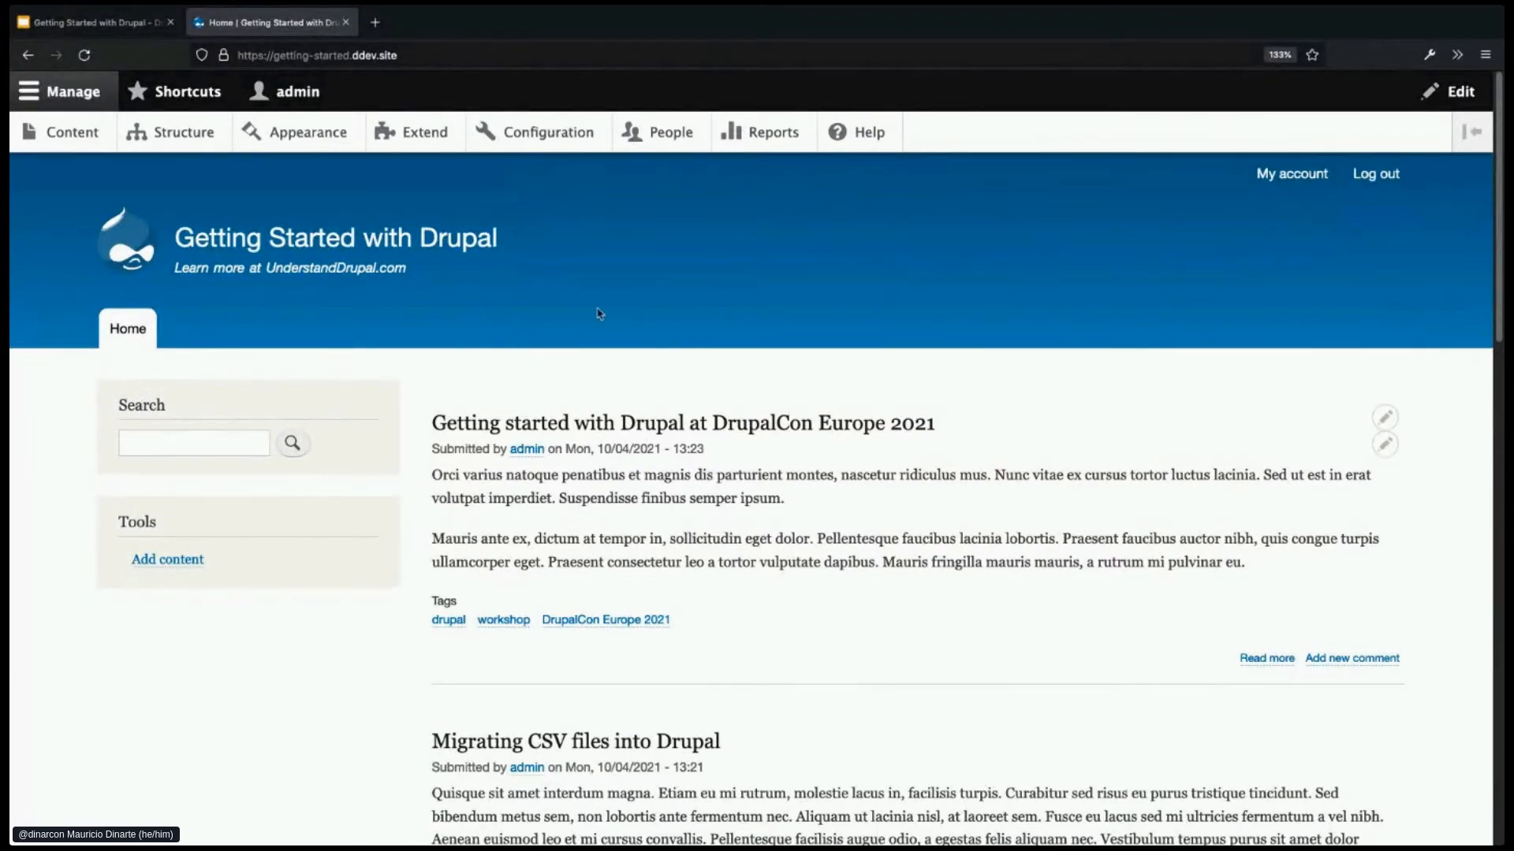
click(459, 64)
- Go to /node/5 and open the Welcome page's edit form
click(459, 63)
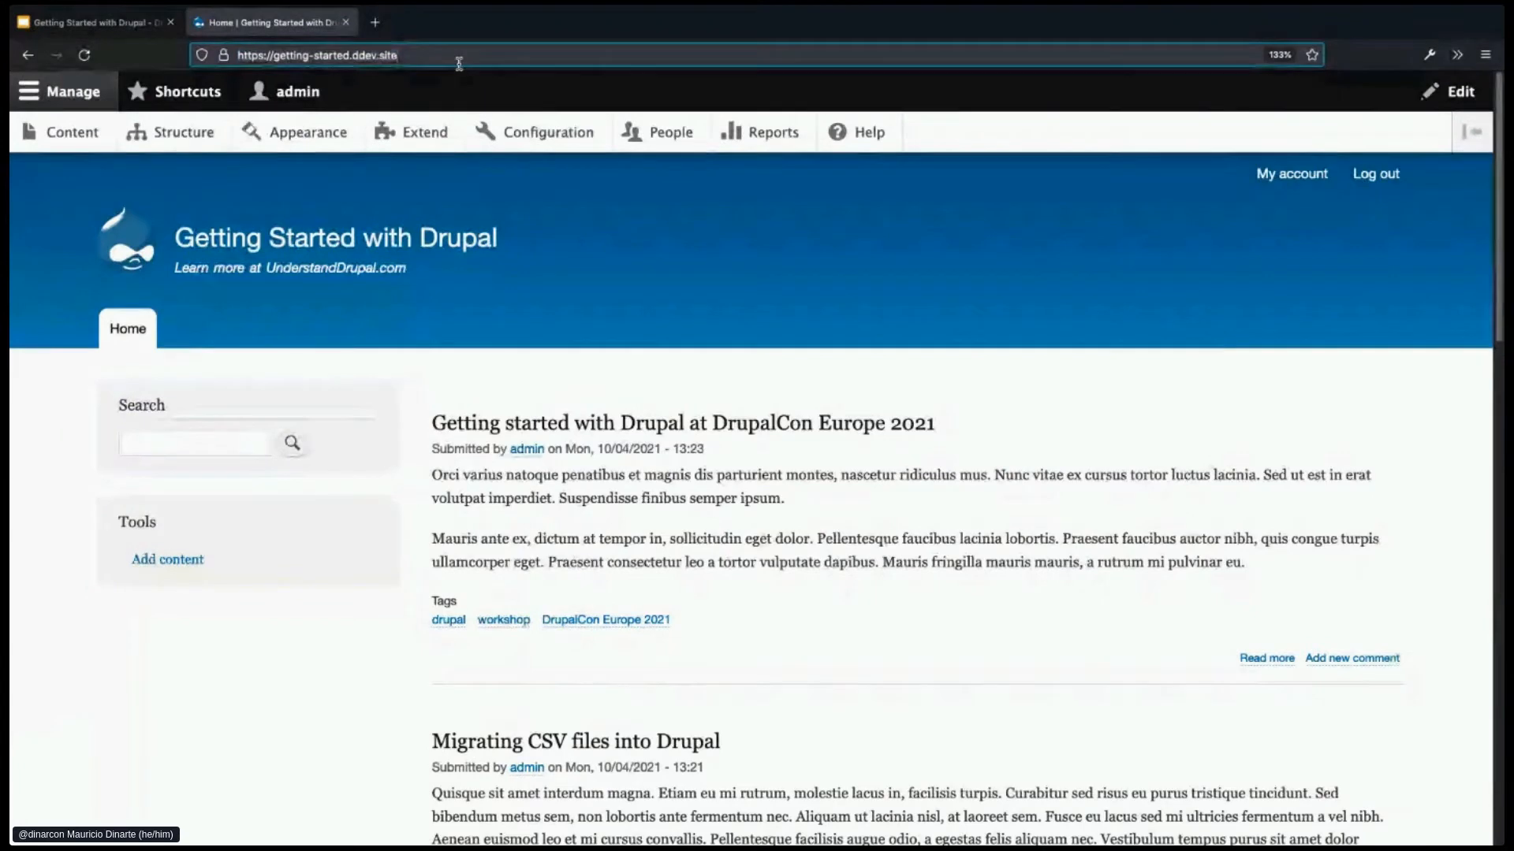
text(/node/5)
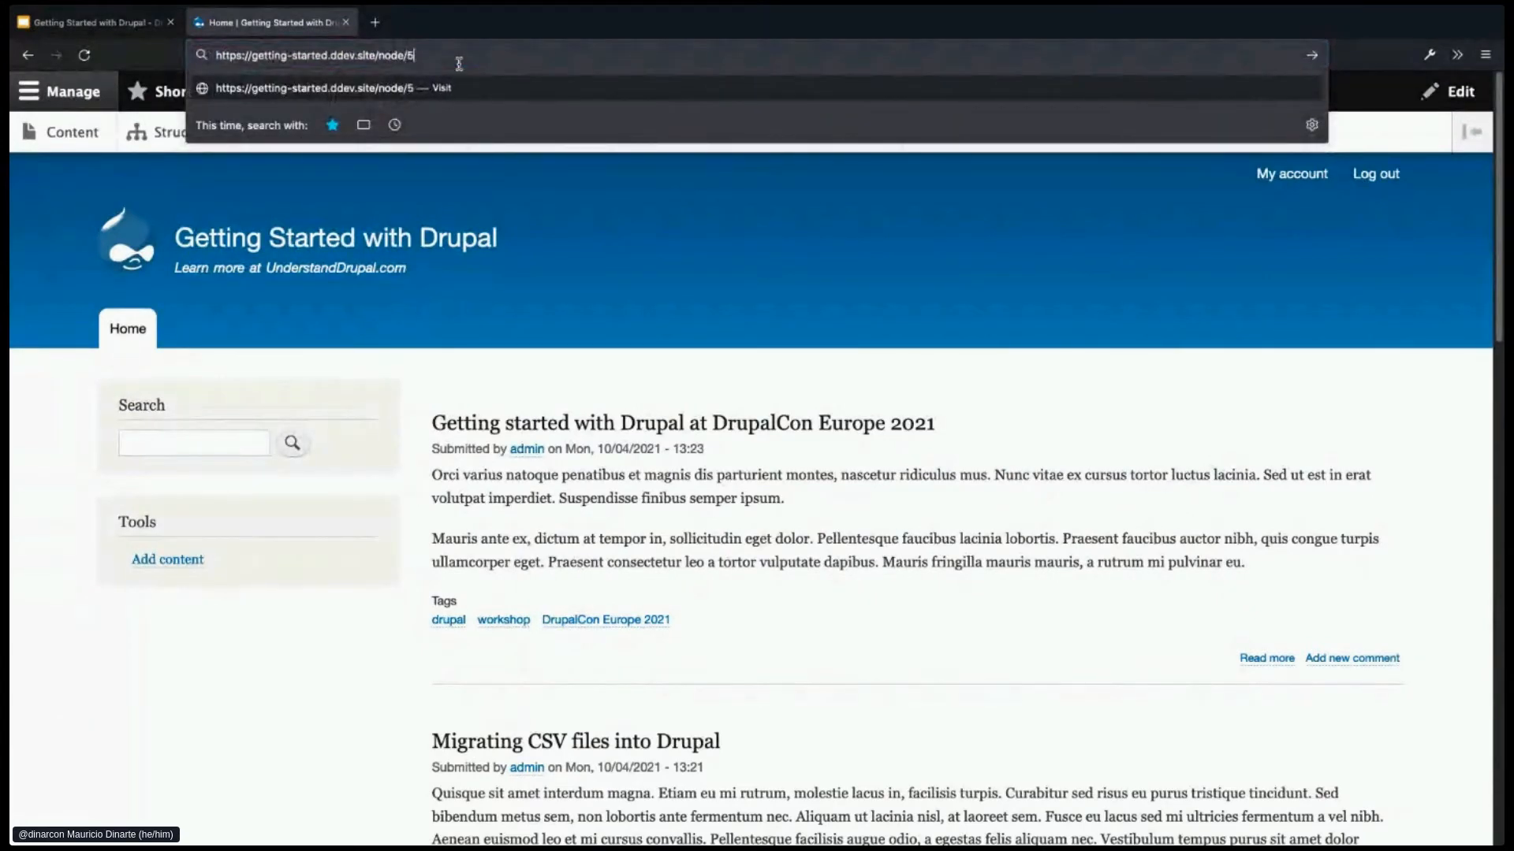
key(Return)
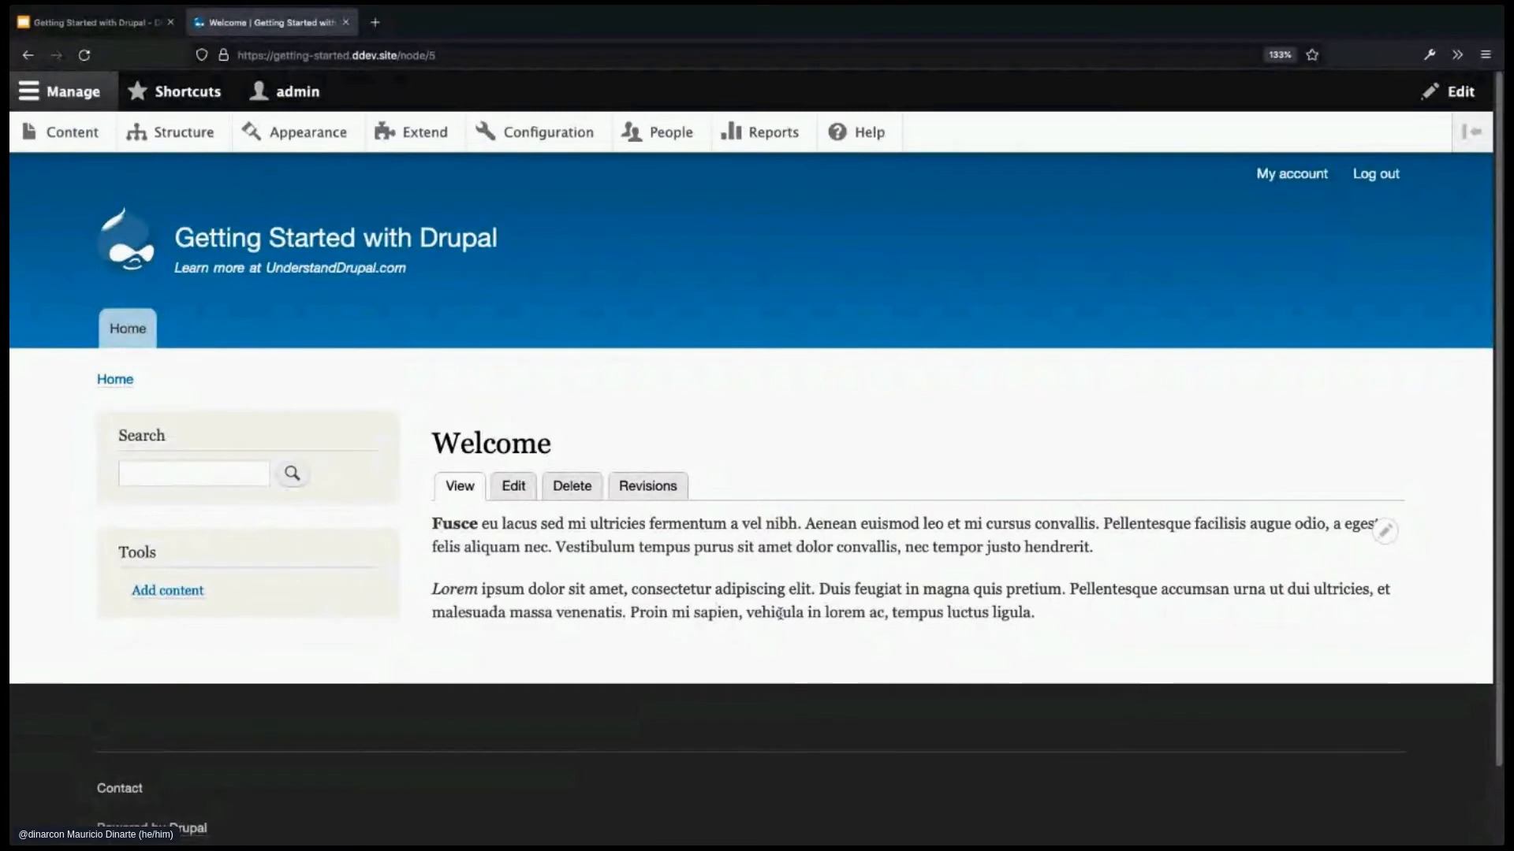
click(514, 486)
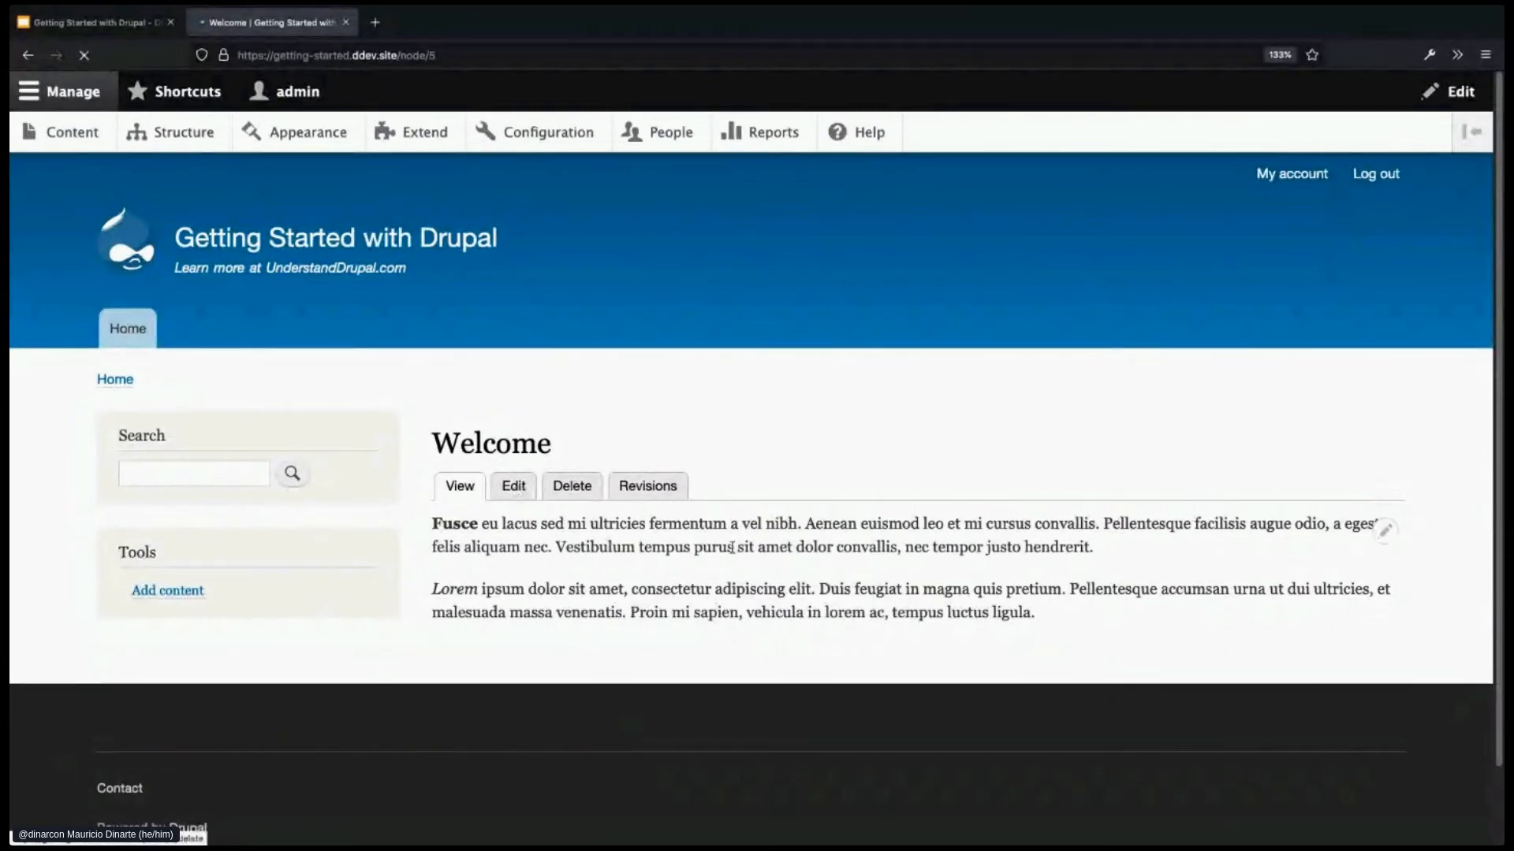
- Set the URL alias to /welcome, save, and check the new address
click(1062, 645)
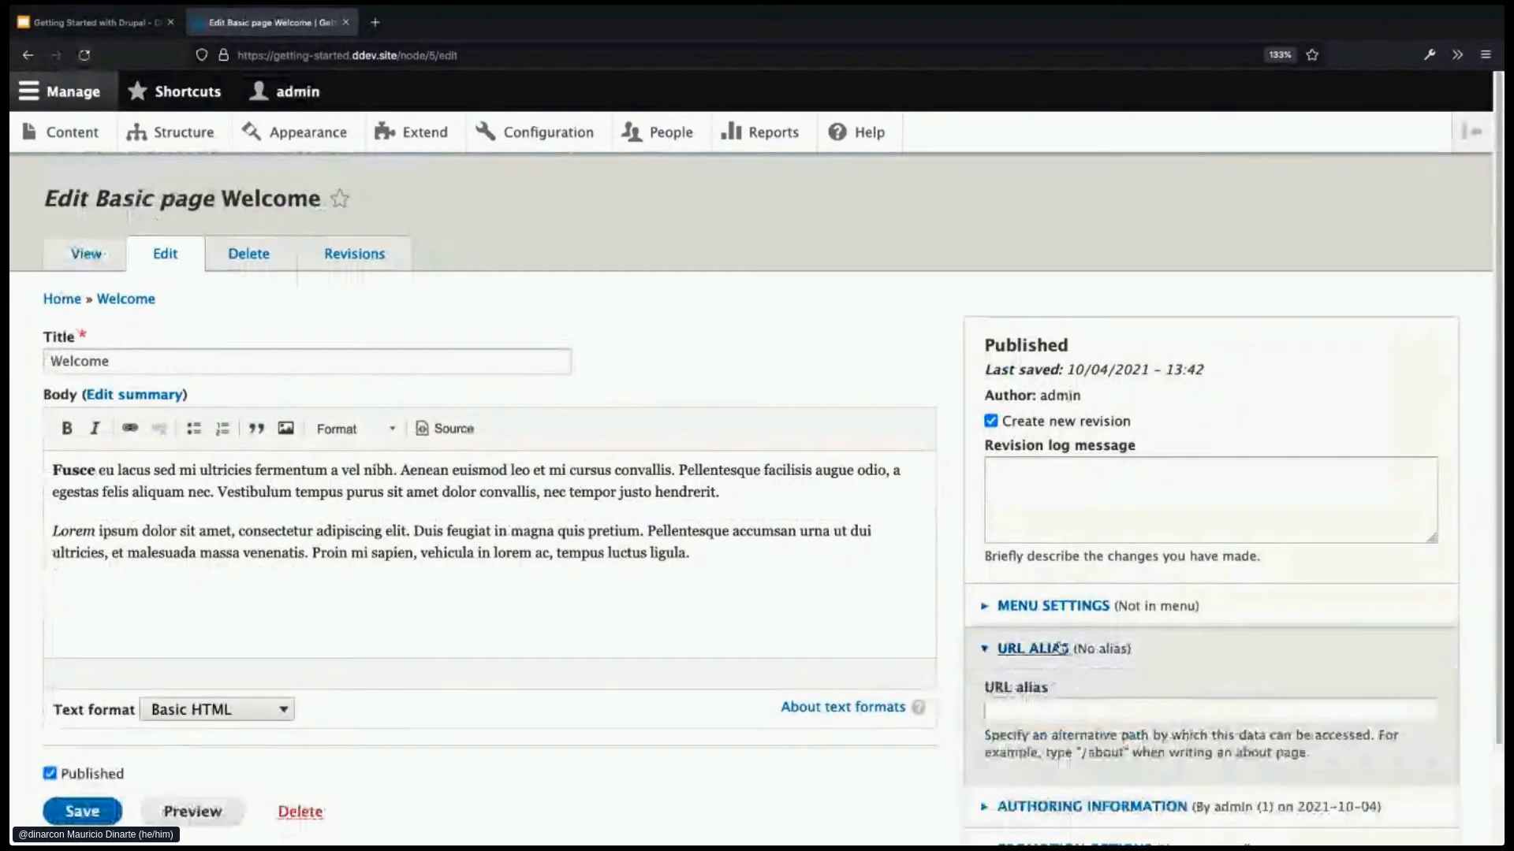
scroll(1076, 683, down, 1)
click(1076, 684)
text(/welcome)
scroll(709, 694, down, 1)
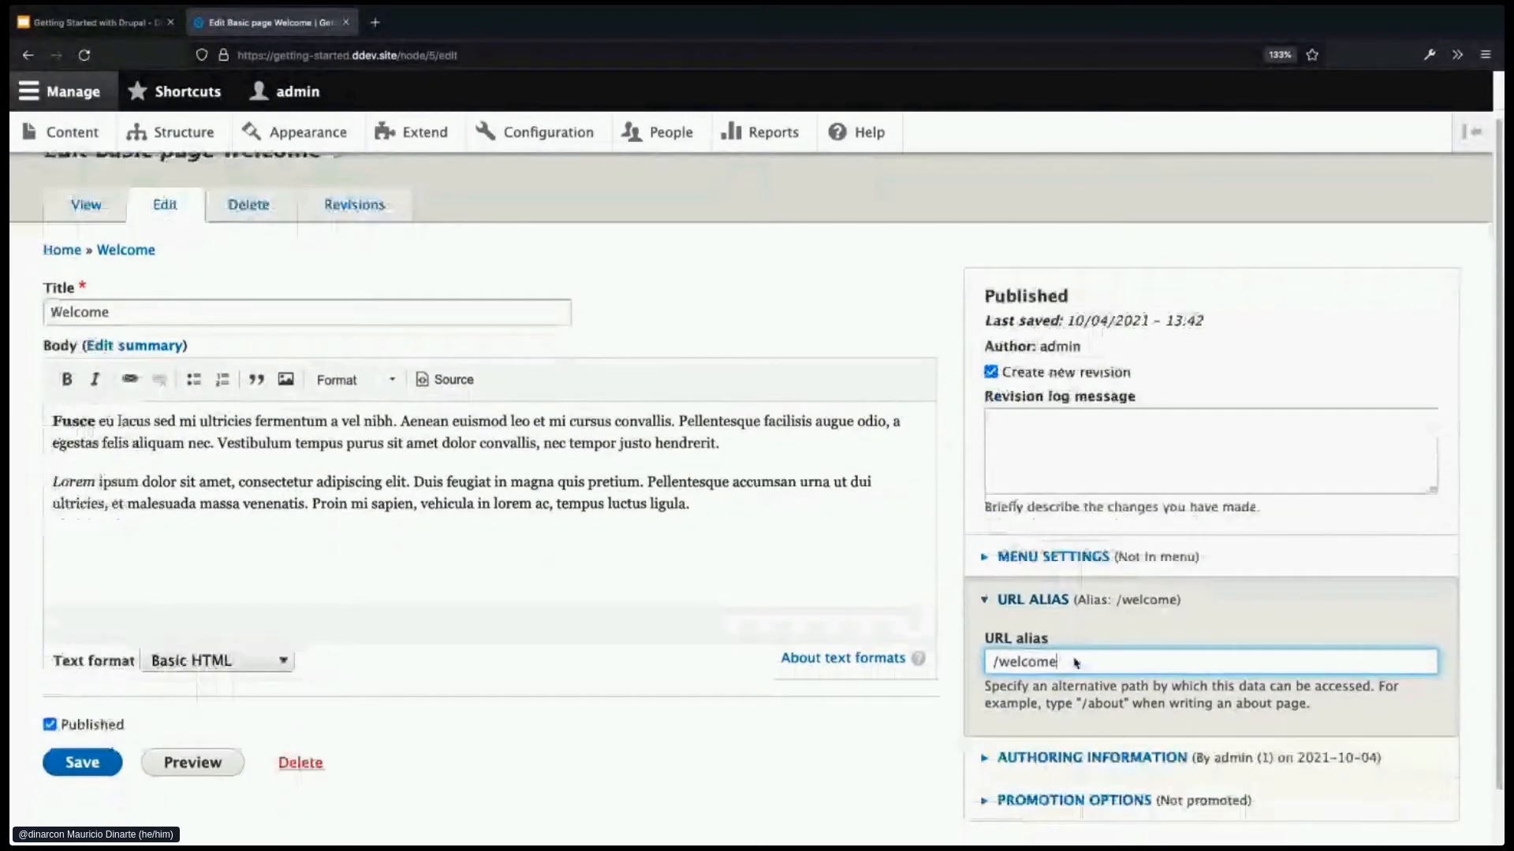
click(83, 720)
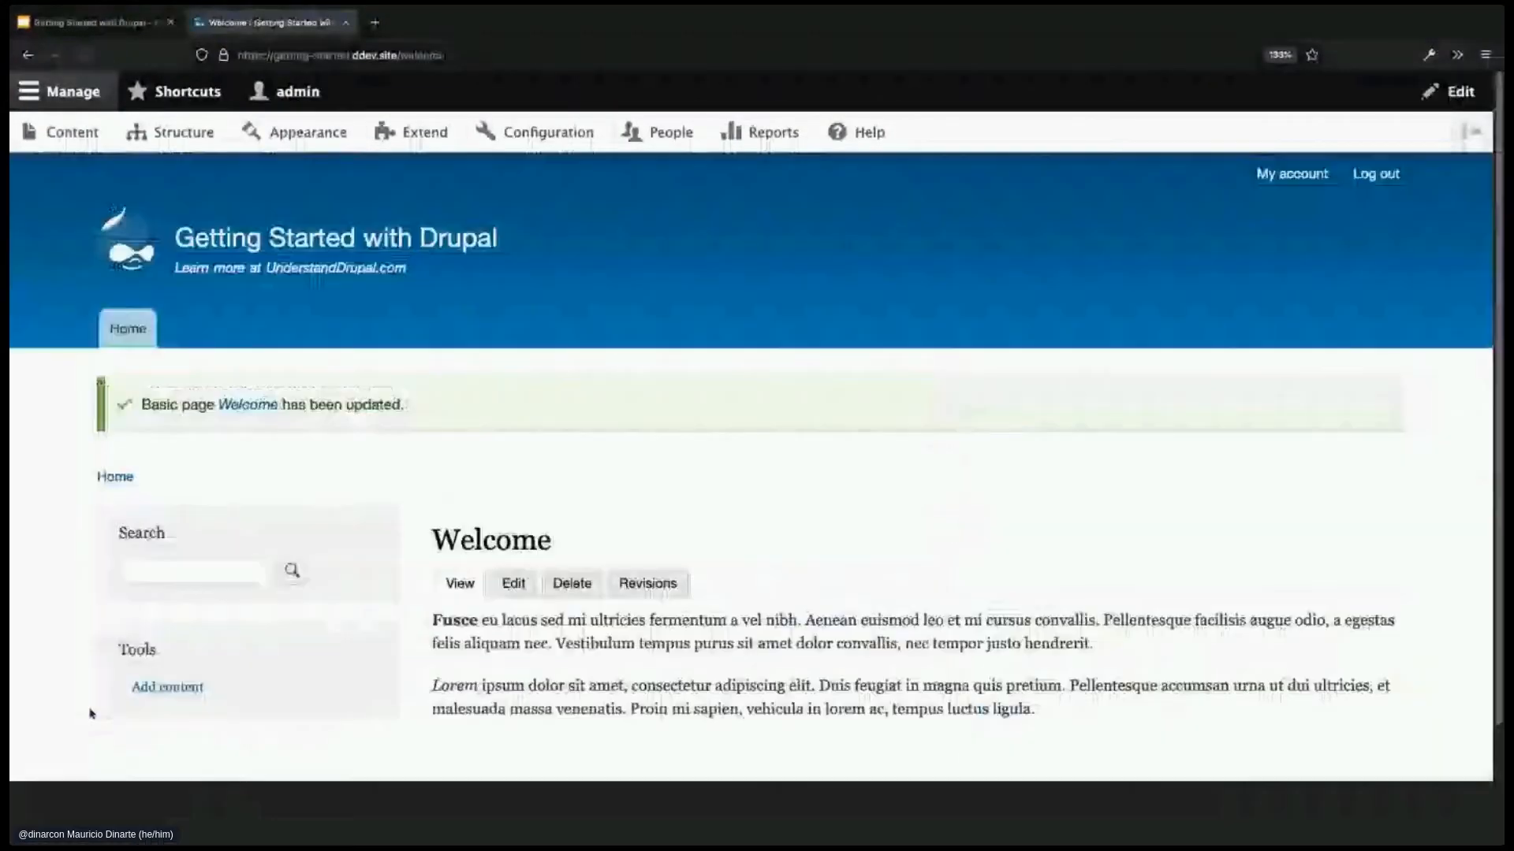
click(414, 54)
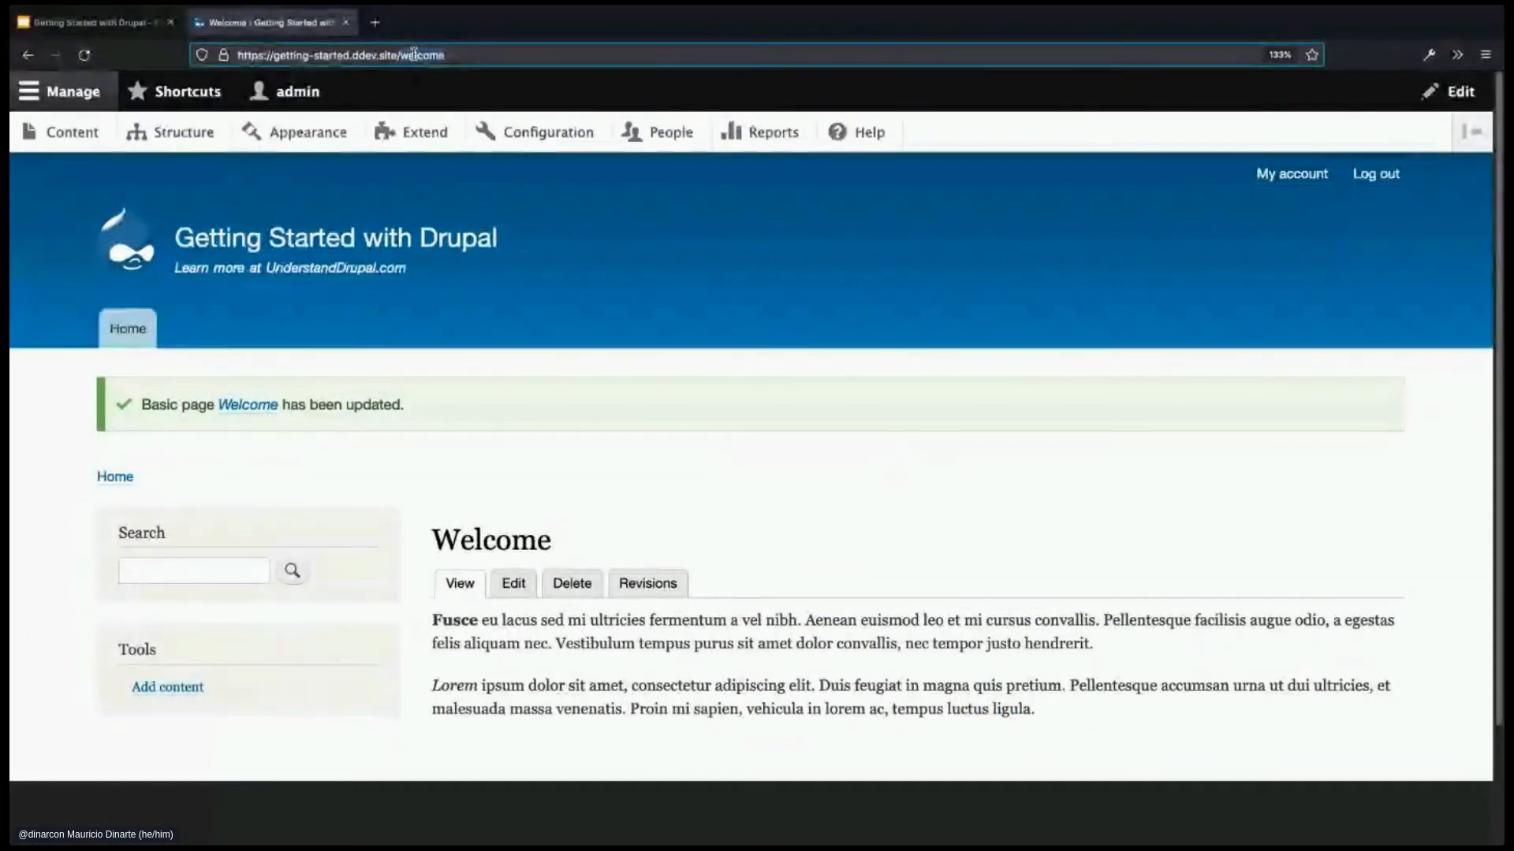
click(778, 702)
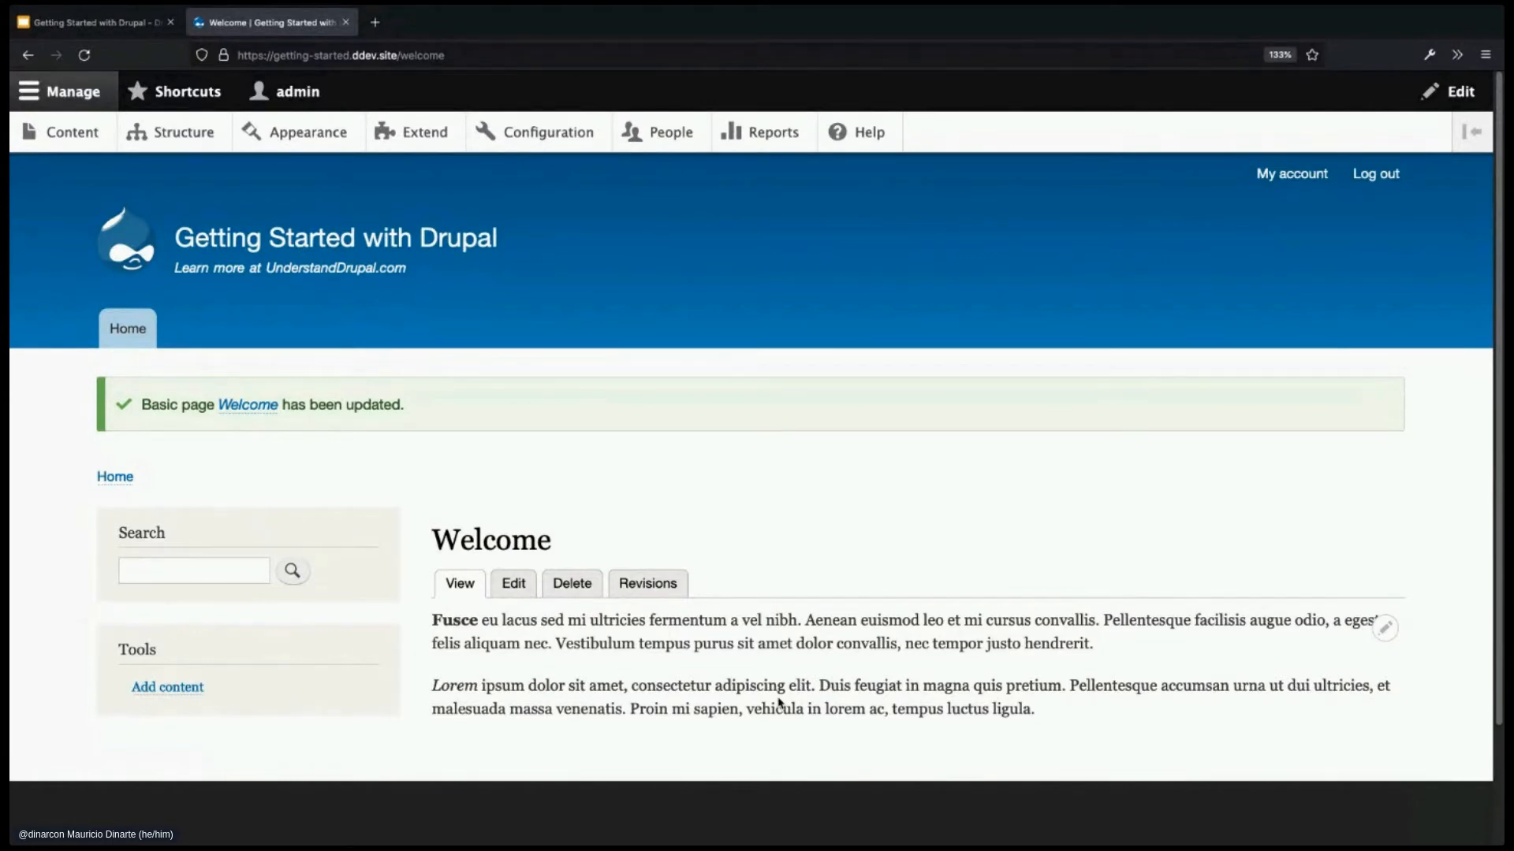
- Tick Provide a menu link in the Welcome page's menu settings and save
click(513, 583)
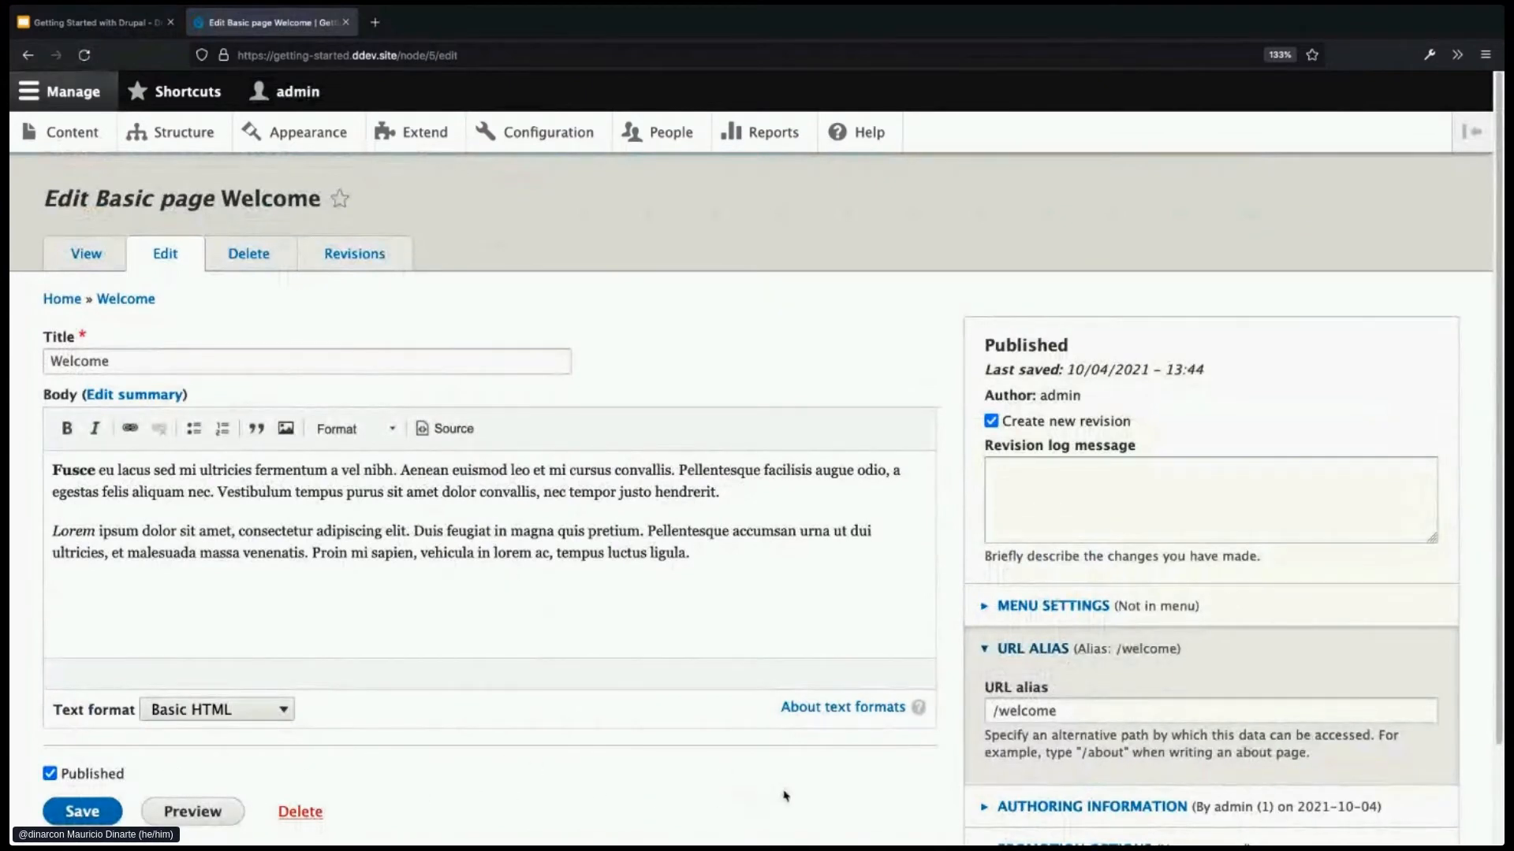
scroll(887, 753, down, 1)
scroll(887, 753, down, 1)
click(1033, 545)
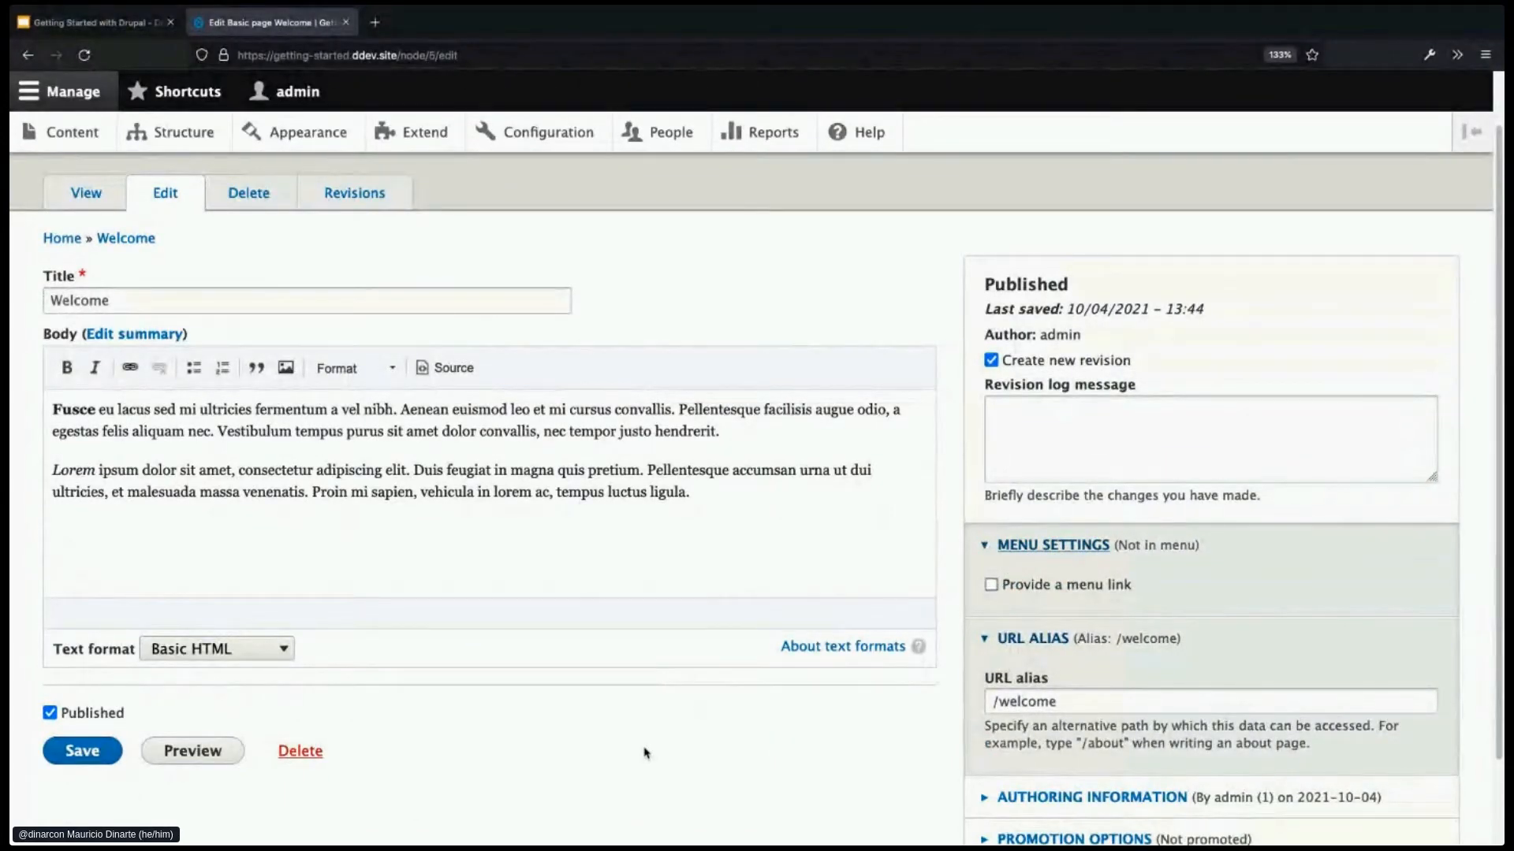
click(991, 584)
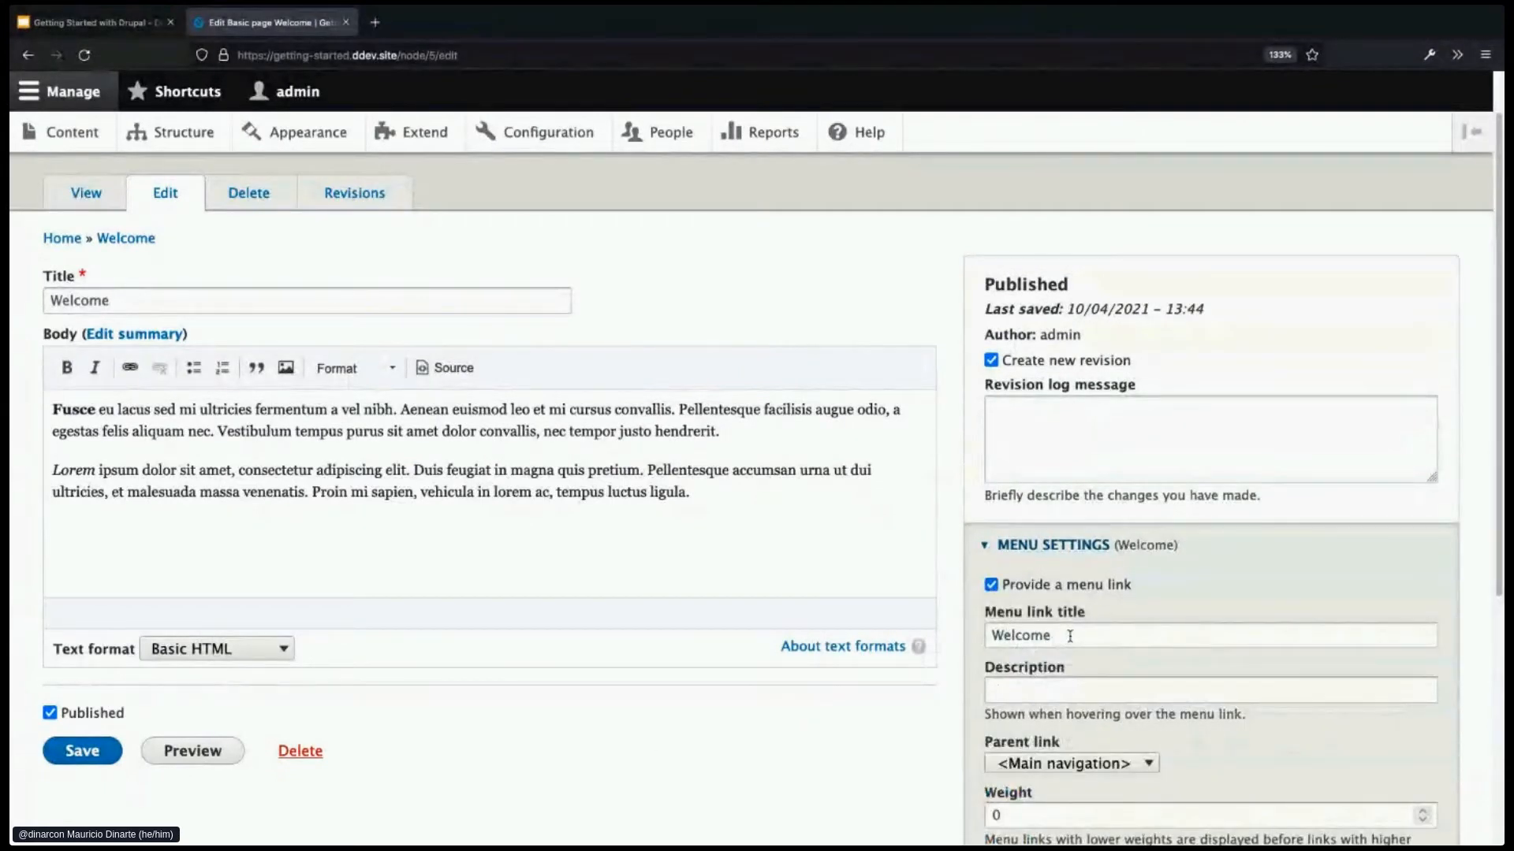
scroll(1068, 637, down, 2)
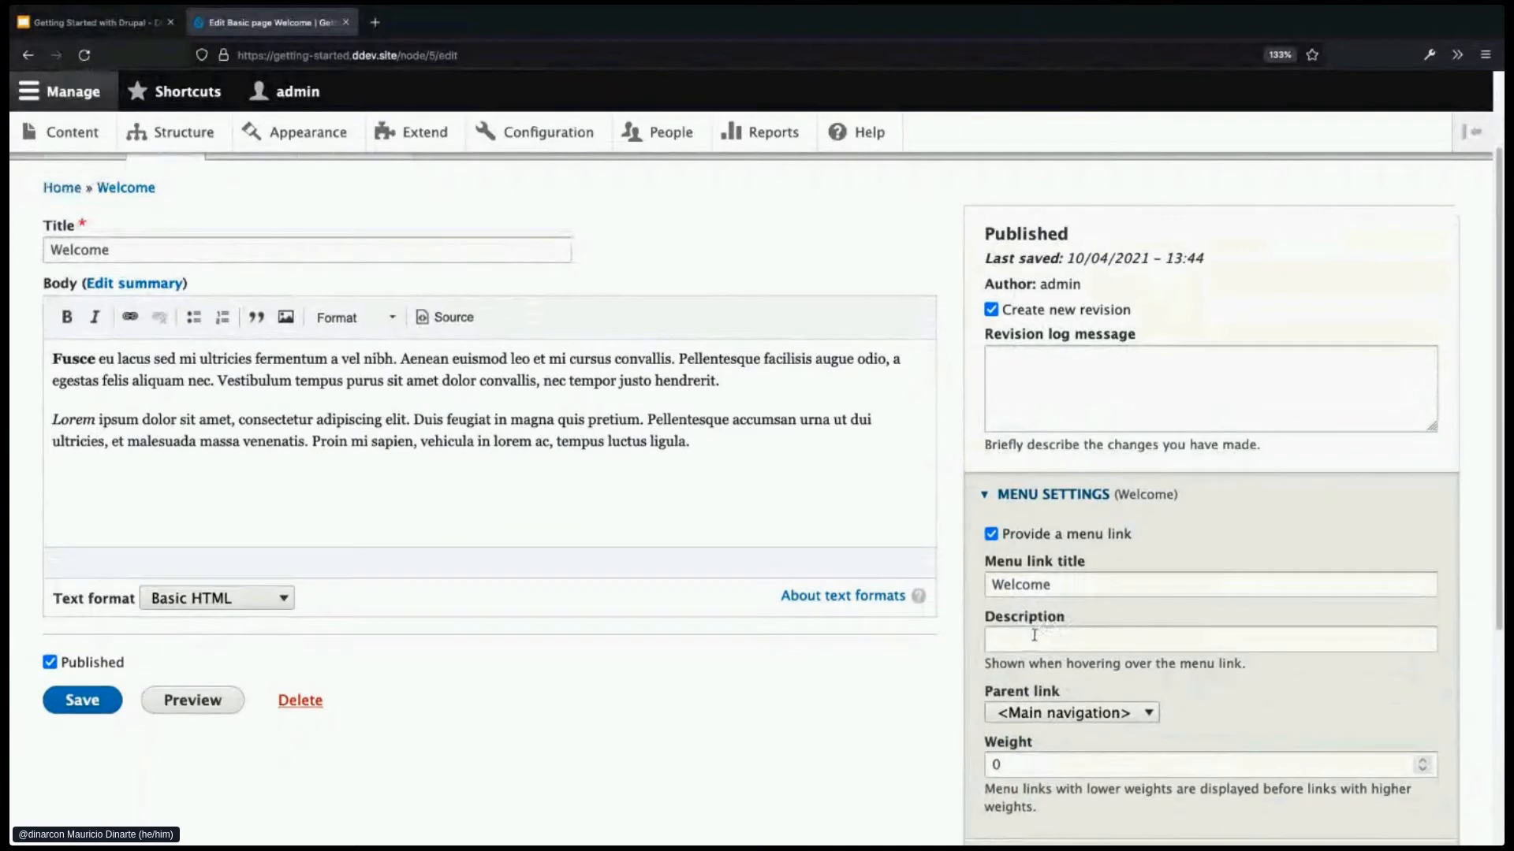
scroll(1036, 642, down, 1)
click(111, 670)
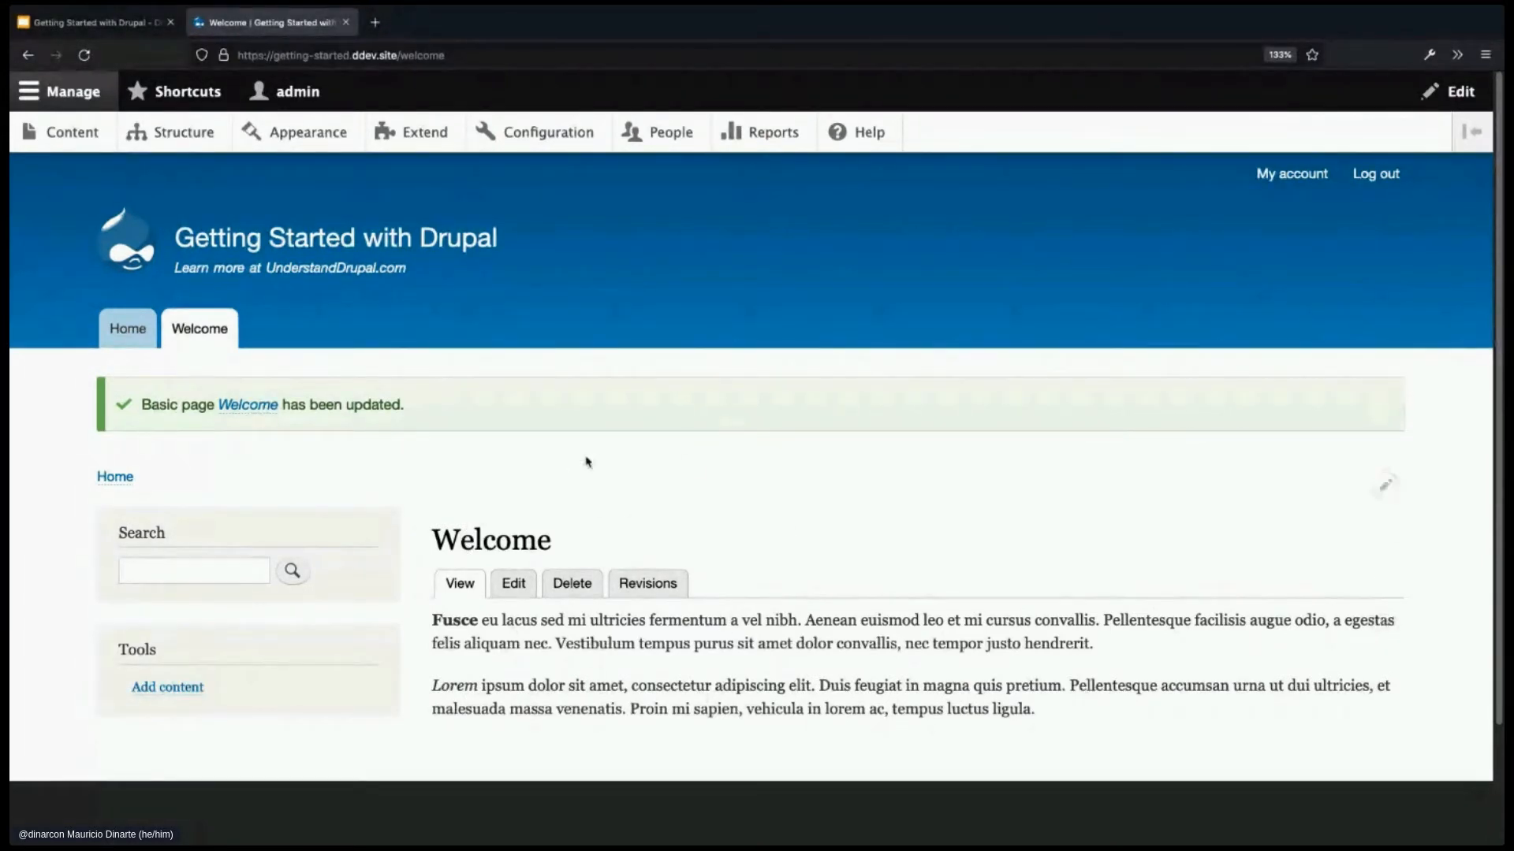
- From Home, open the new Welcome tab in the main navigation, then go to Configuration
click(127, 330)
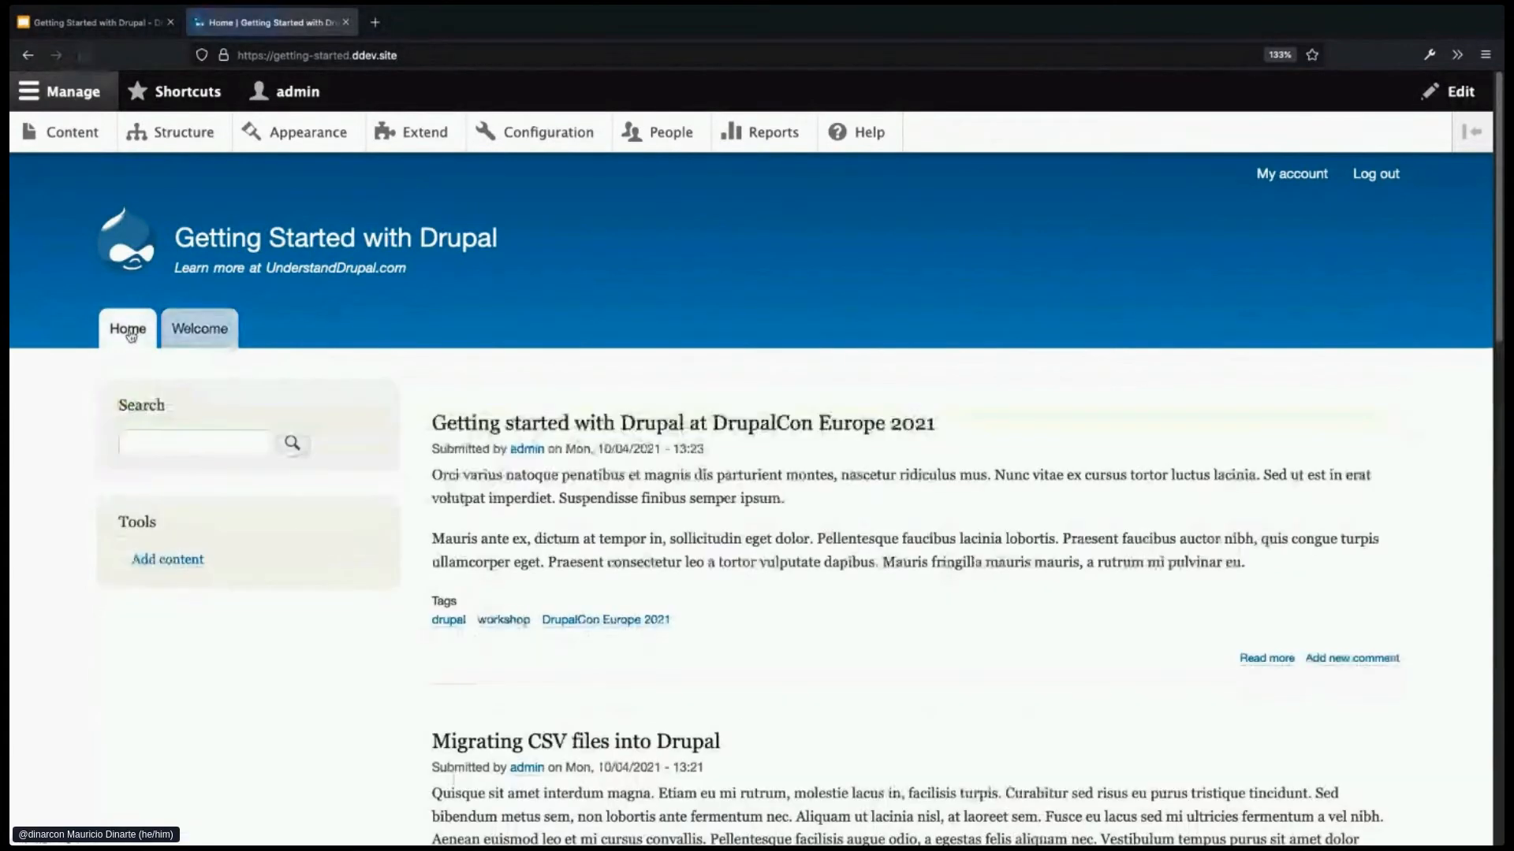
click(223, 334)
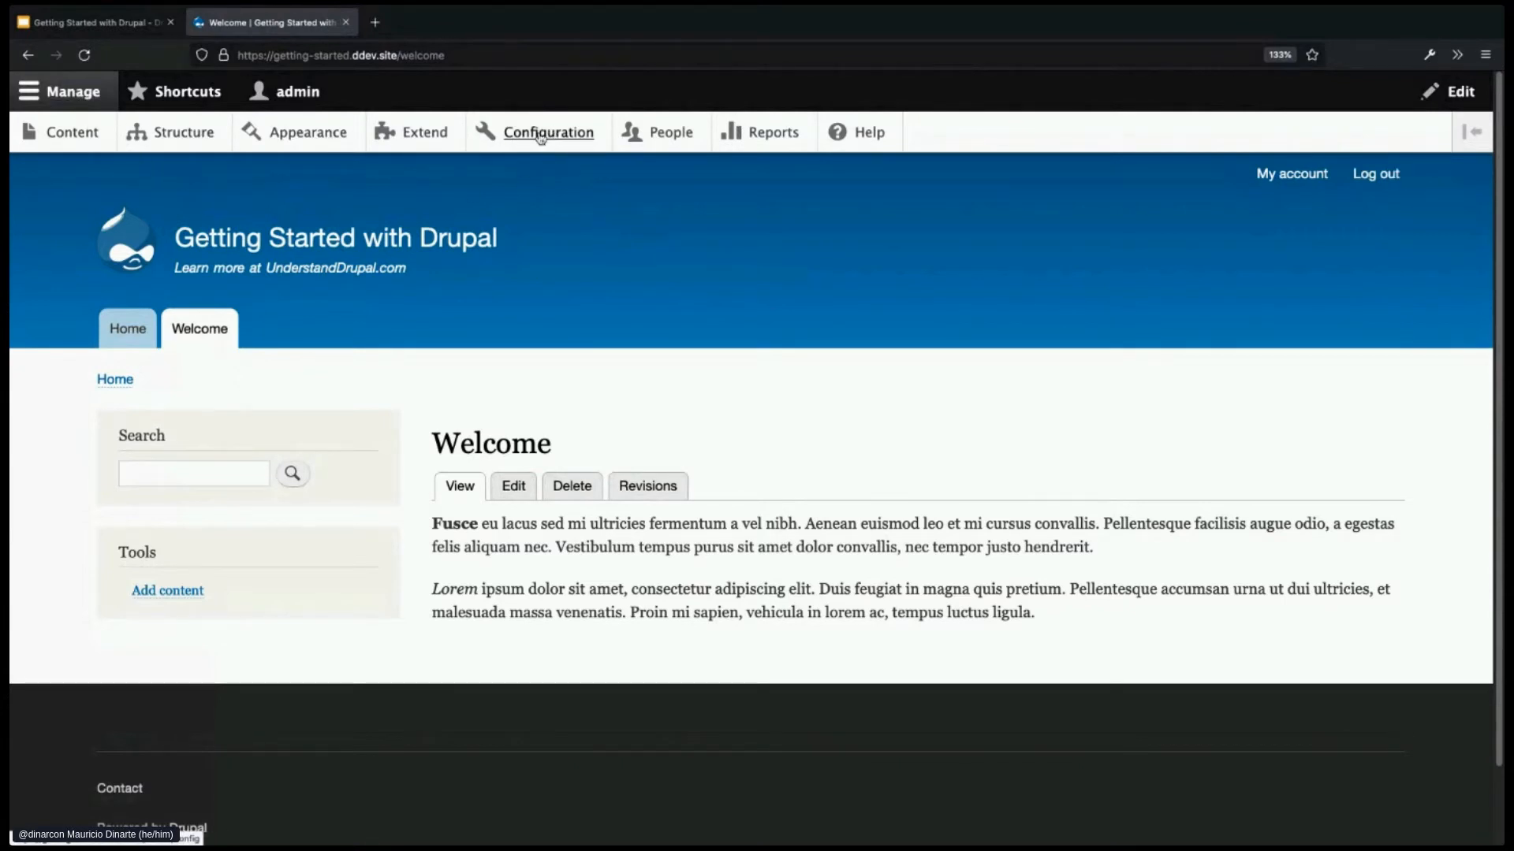
click(584, 135)
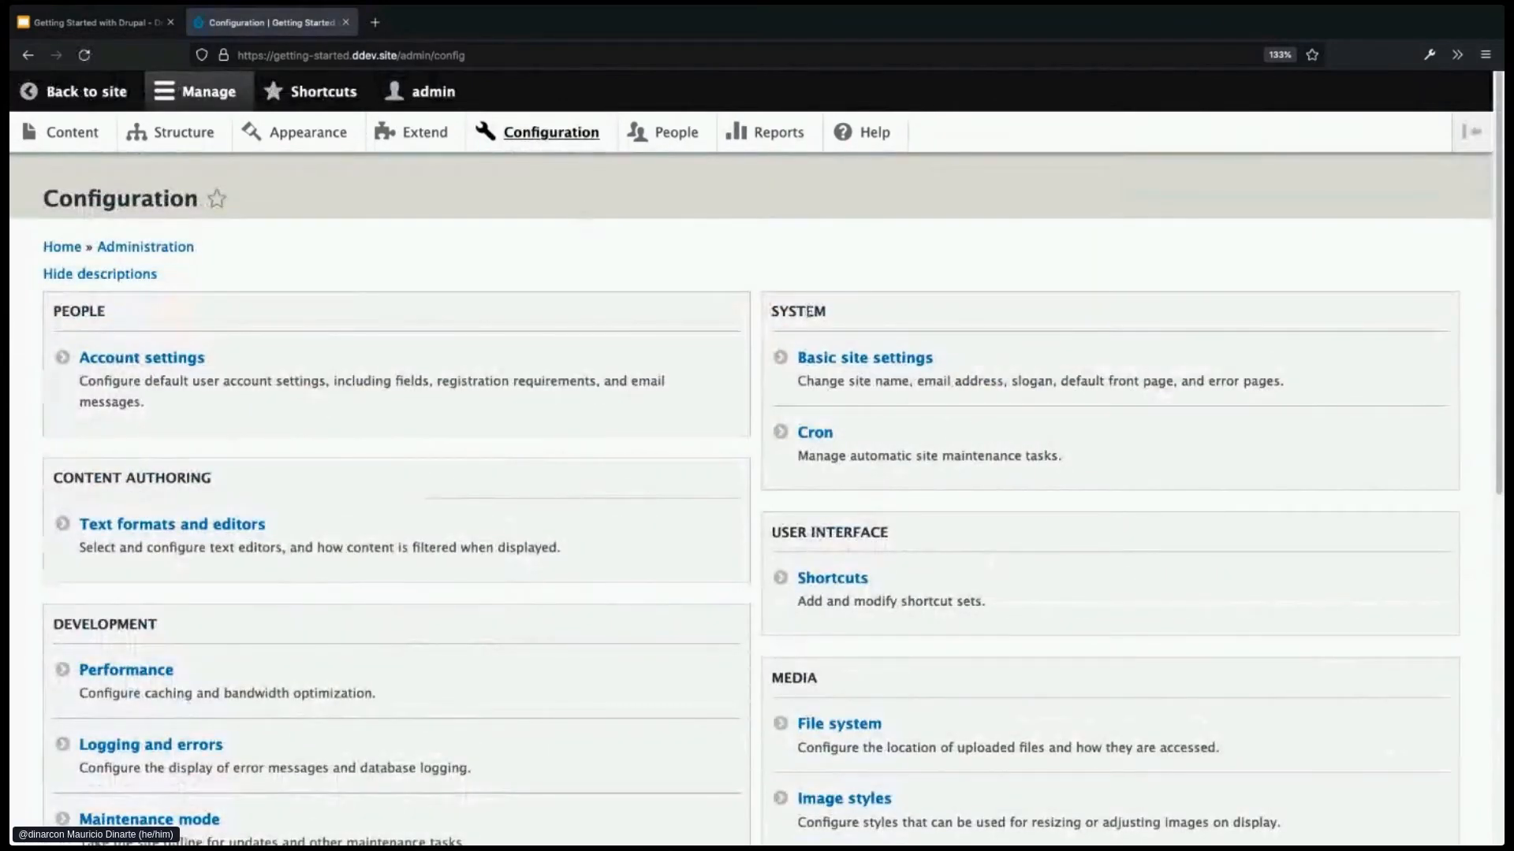
- Open Basic site settings and review the site name, slogan and email
click(872, 361)
click(285, 360)
drag(284, 360, 69, 363)
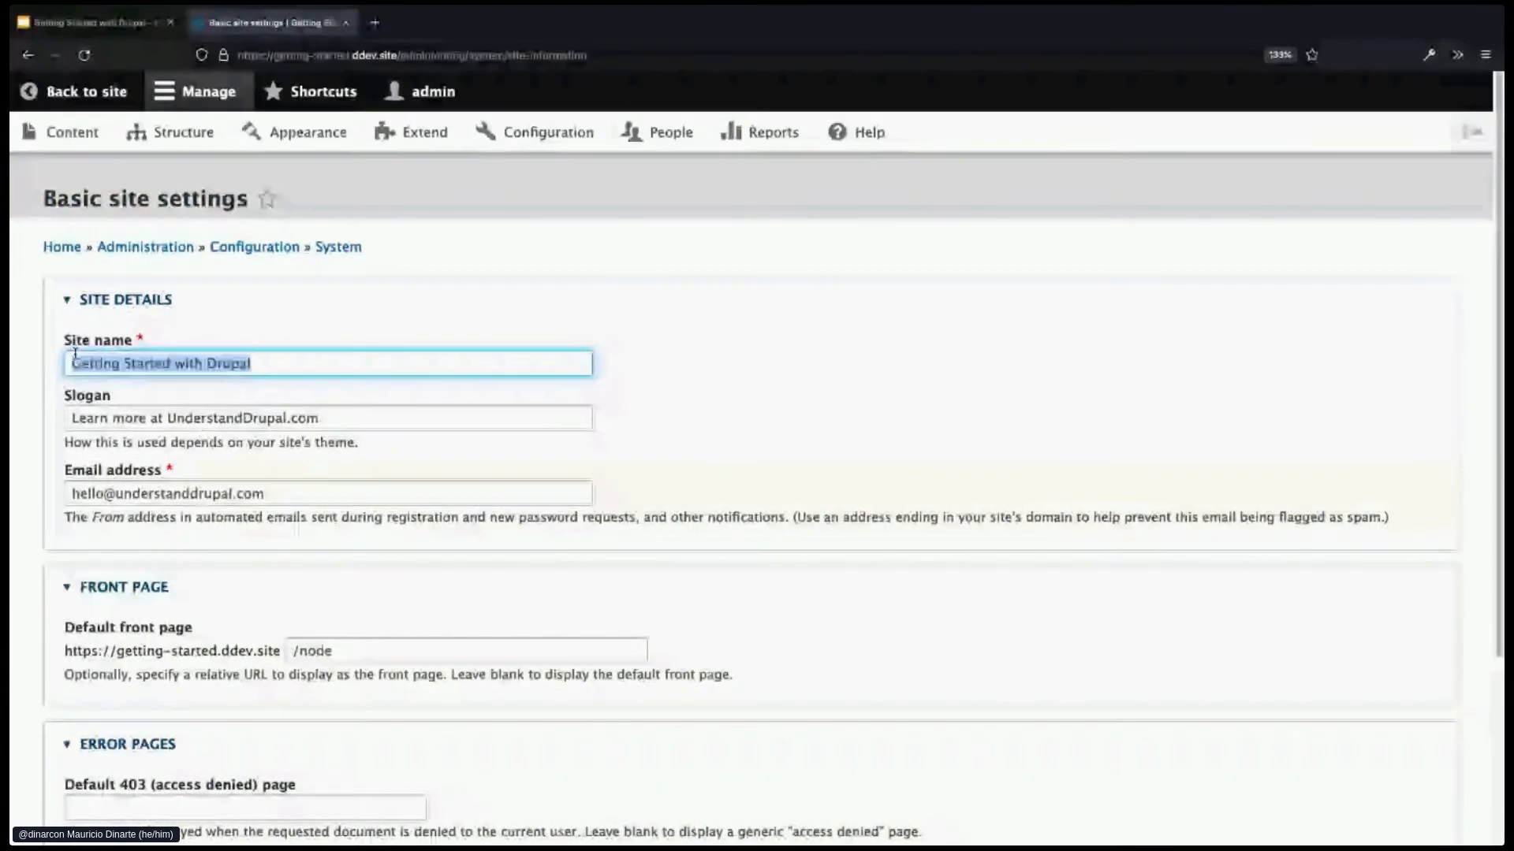
drag(342, 421, 75, 406)
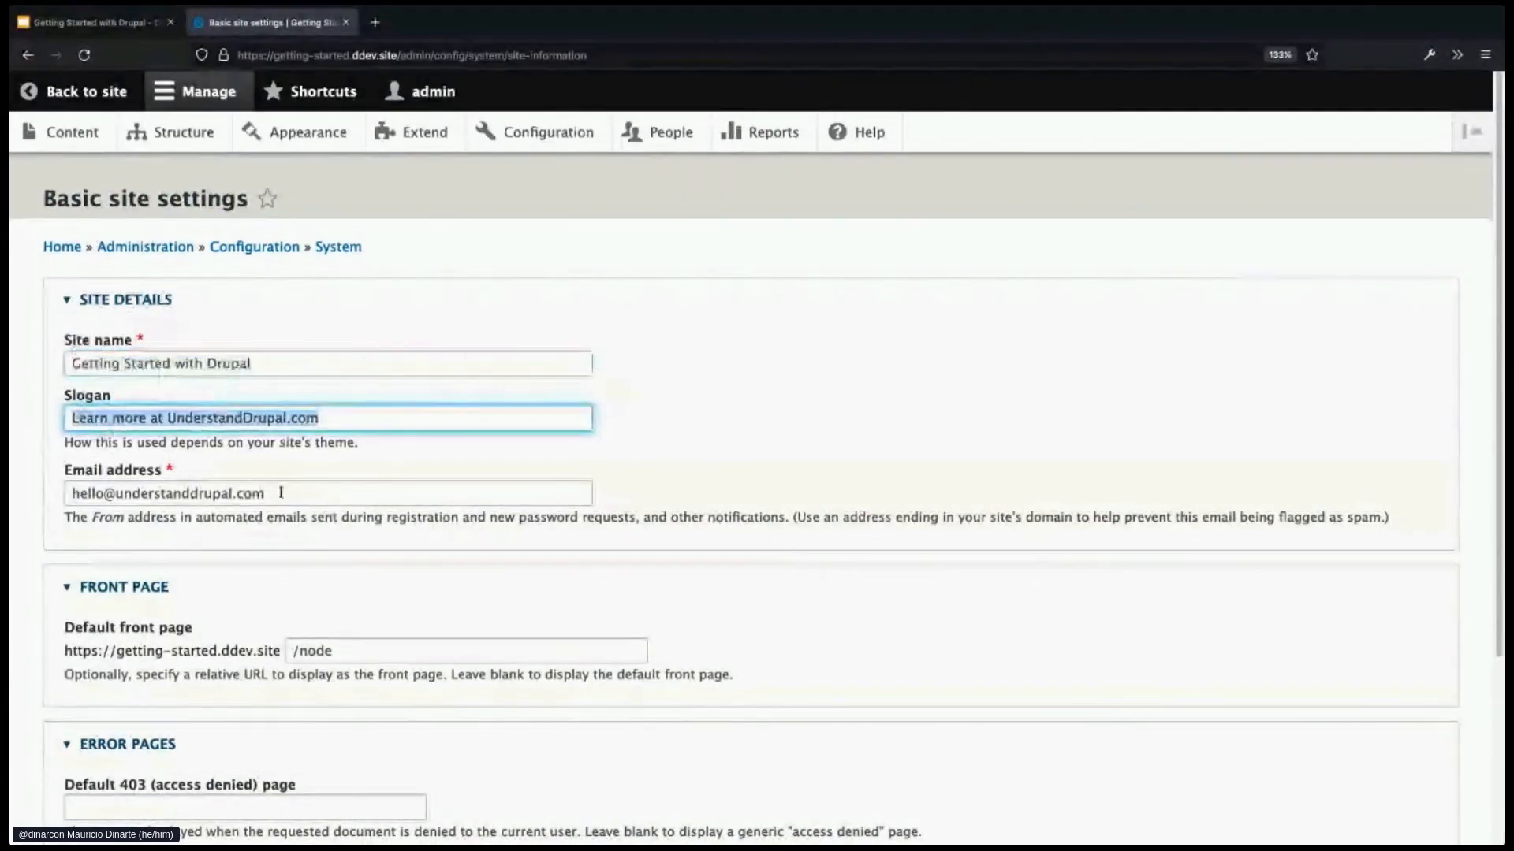
drag(280, 495, 130, 478)
click(765, 617)
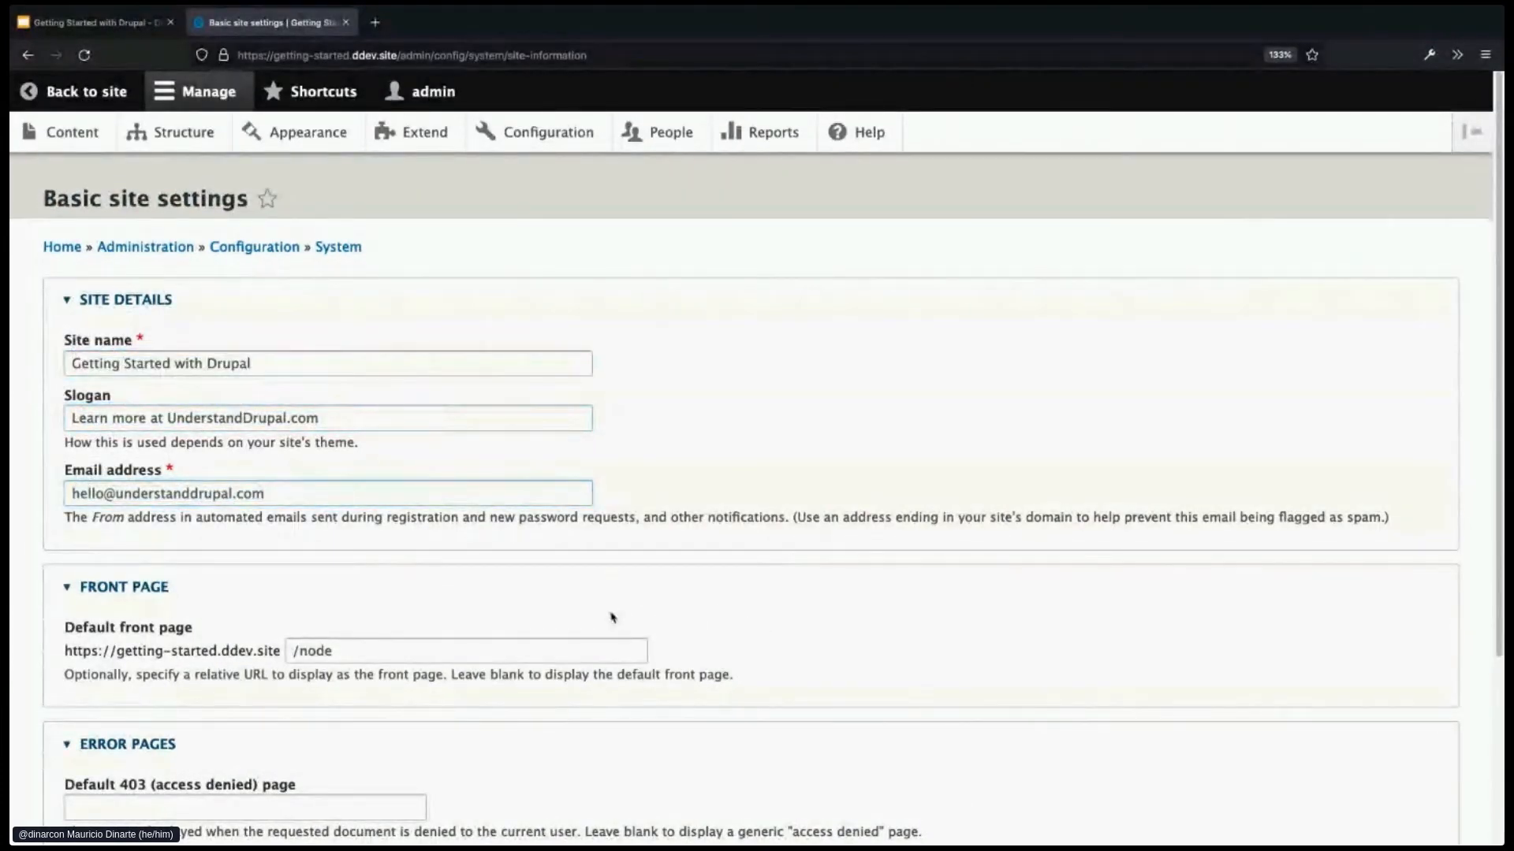
scroll(655, 611, down, 1)
scroll(654, 615, down, 2)
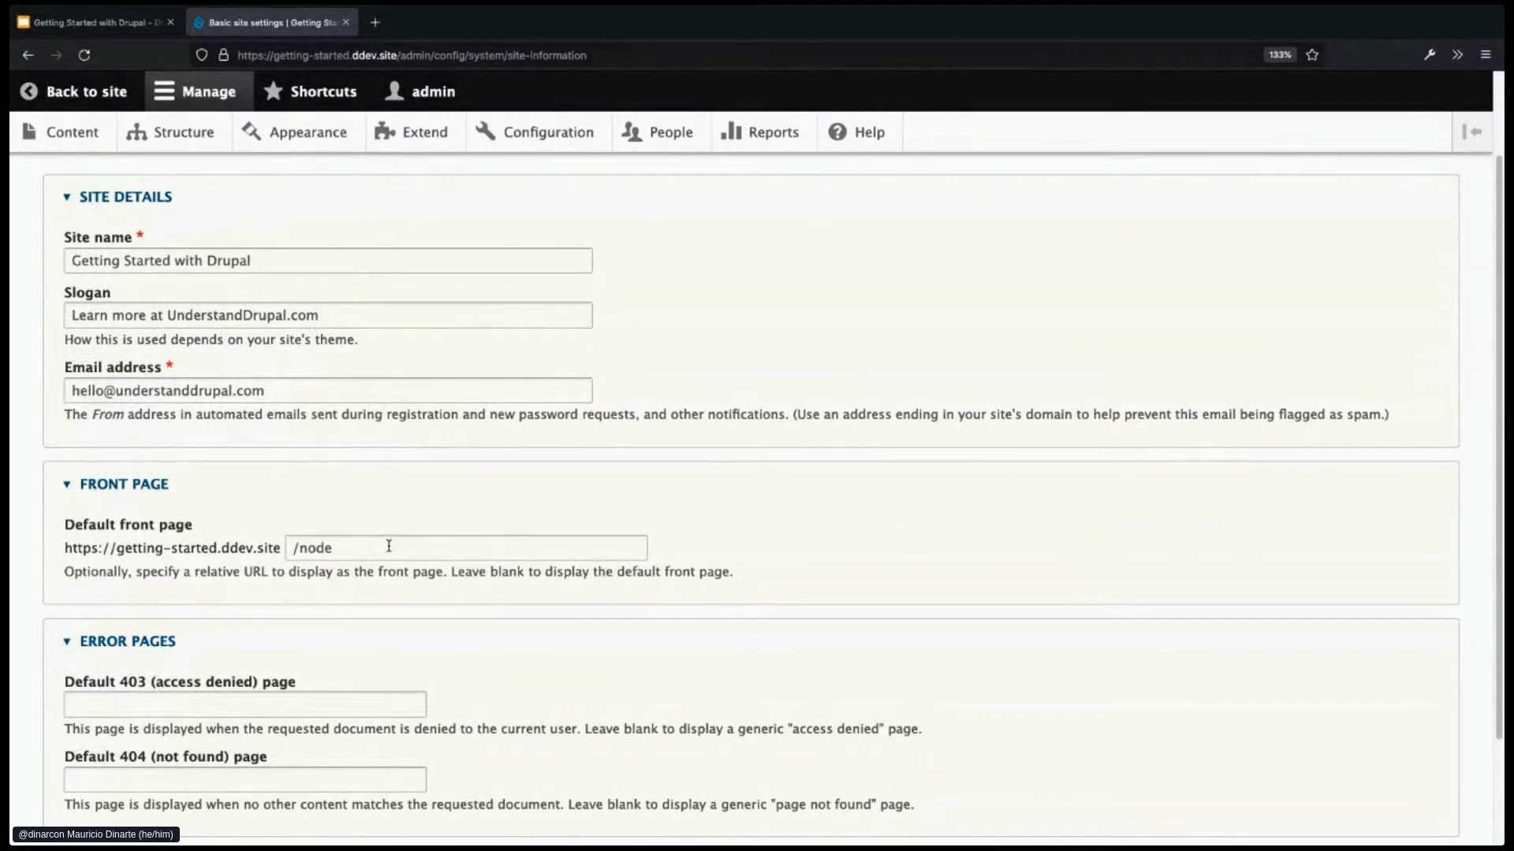
- Change the default front page from /node to /welcome and save the configuration
click(388, 546)
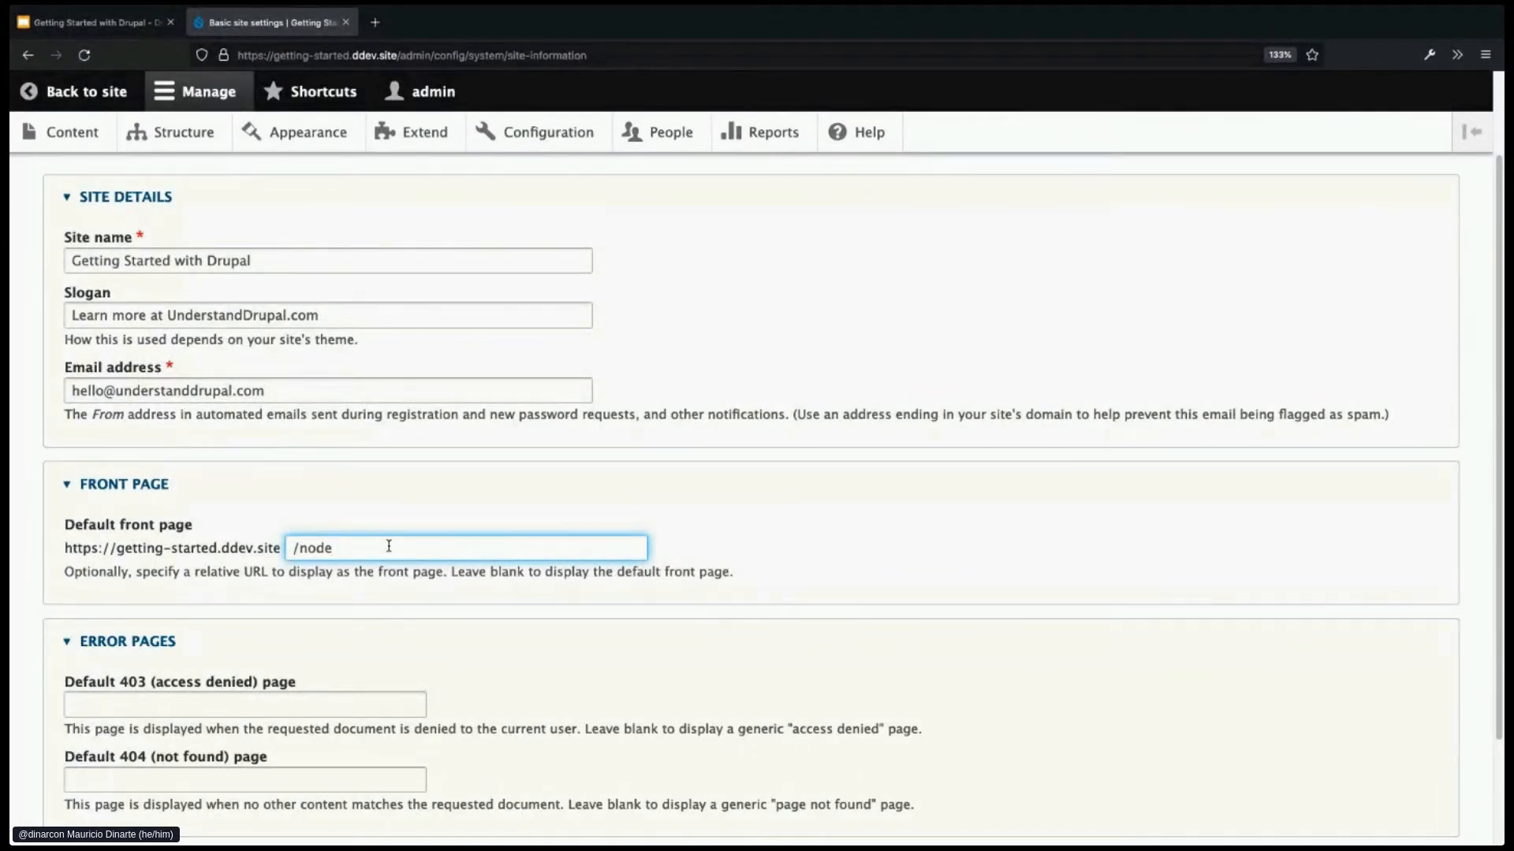
text(/5)
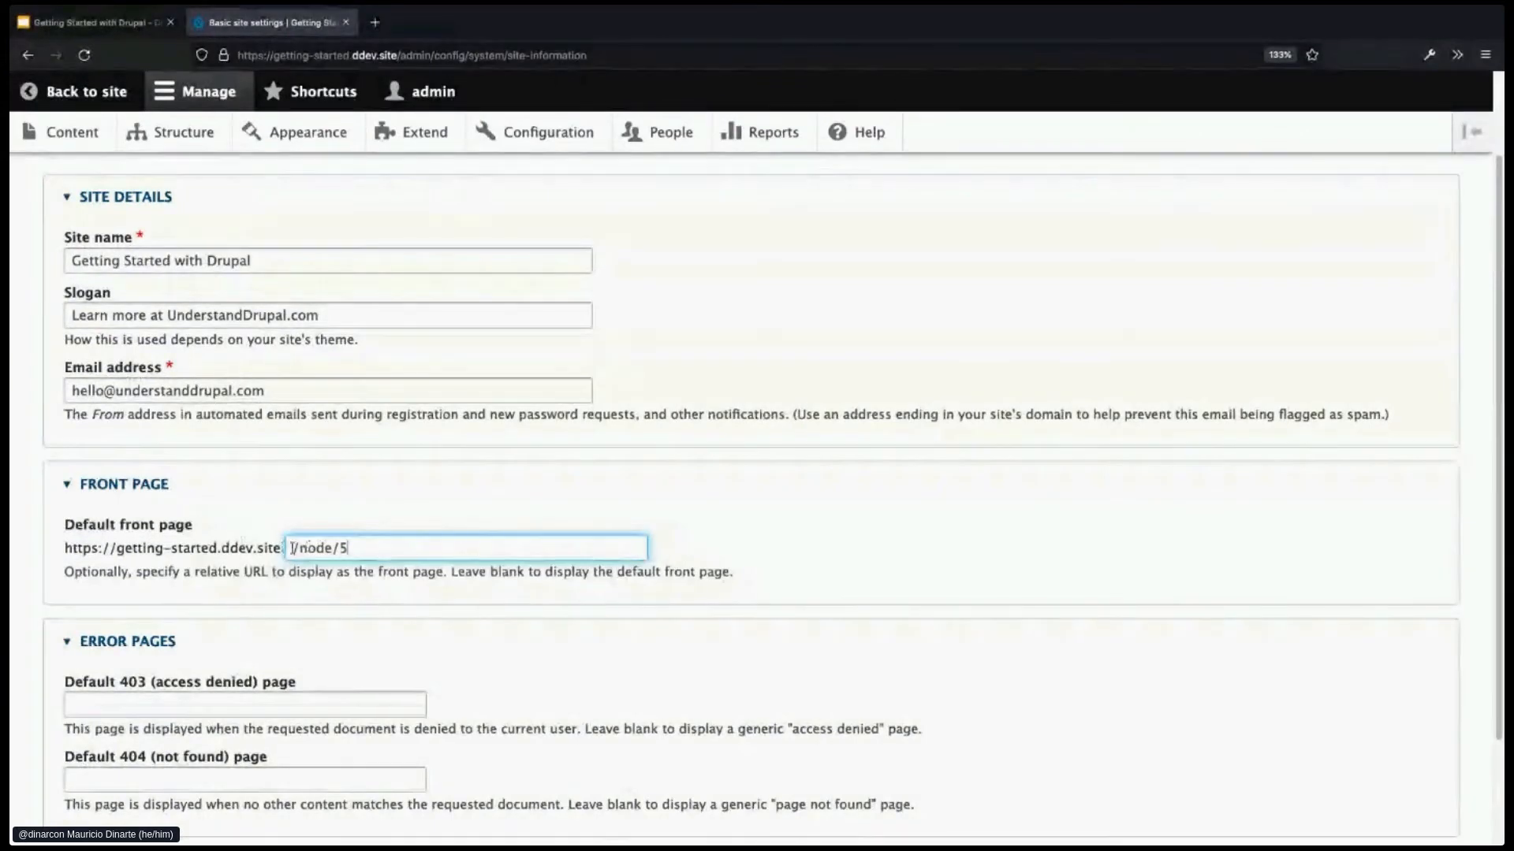
drag(300, 547, 389, 548)
text(welcome)
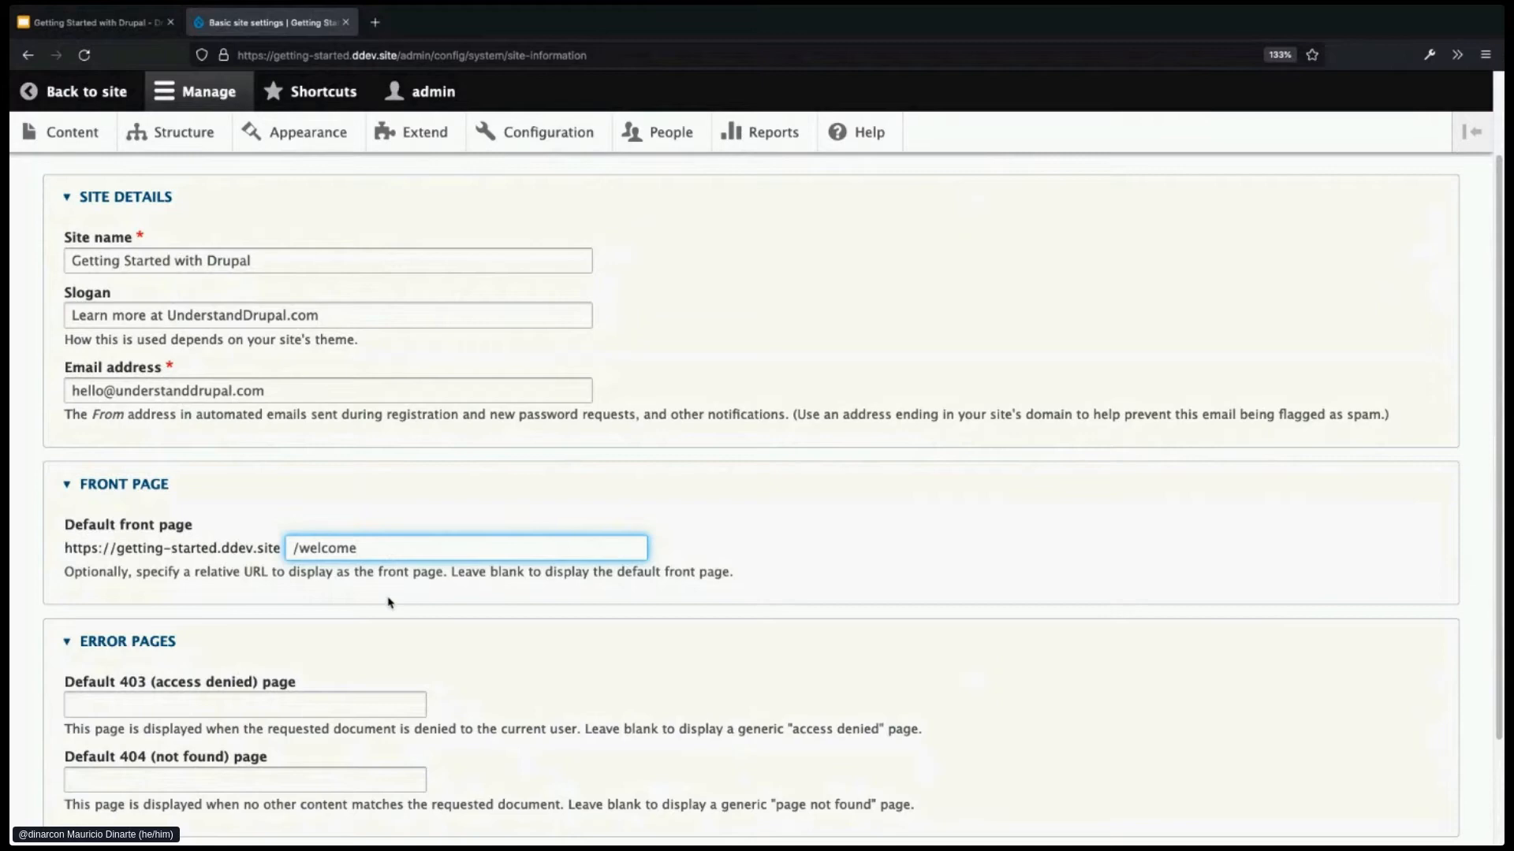
scroll(389, 602, down, 2)
click(162, 805)
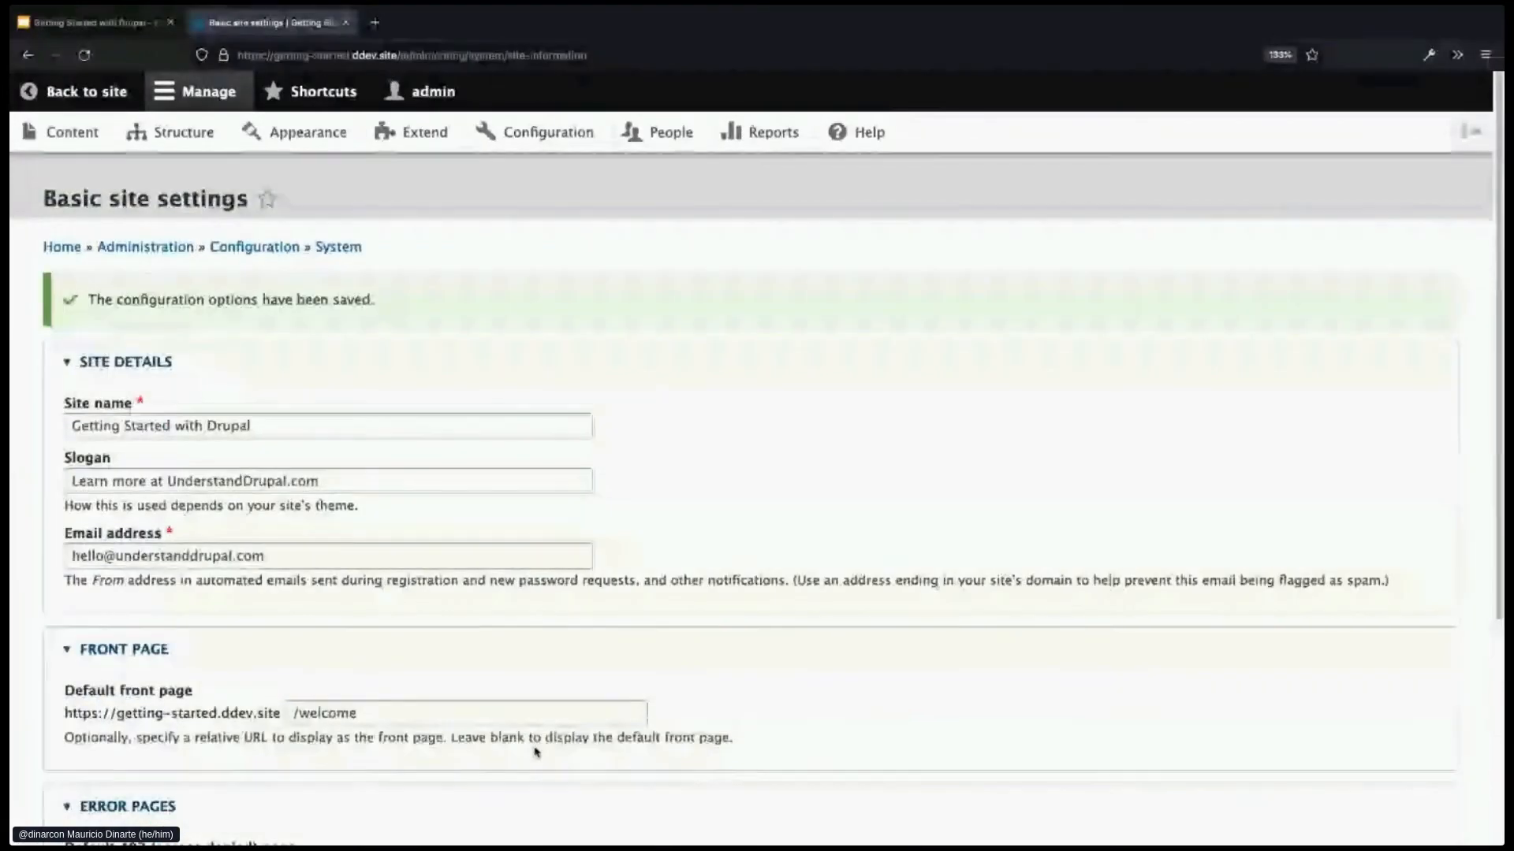
- Return to the public site; Home now shows the Welcome heading and paragraphs, then open Welcome
click(92, 108)
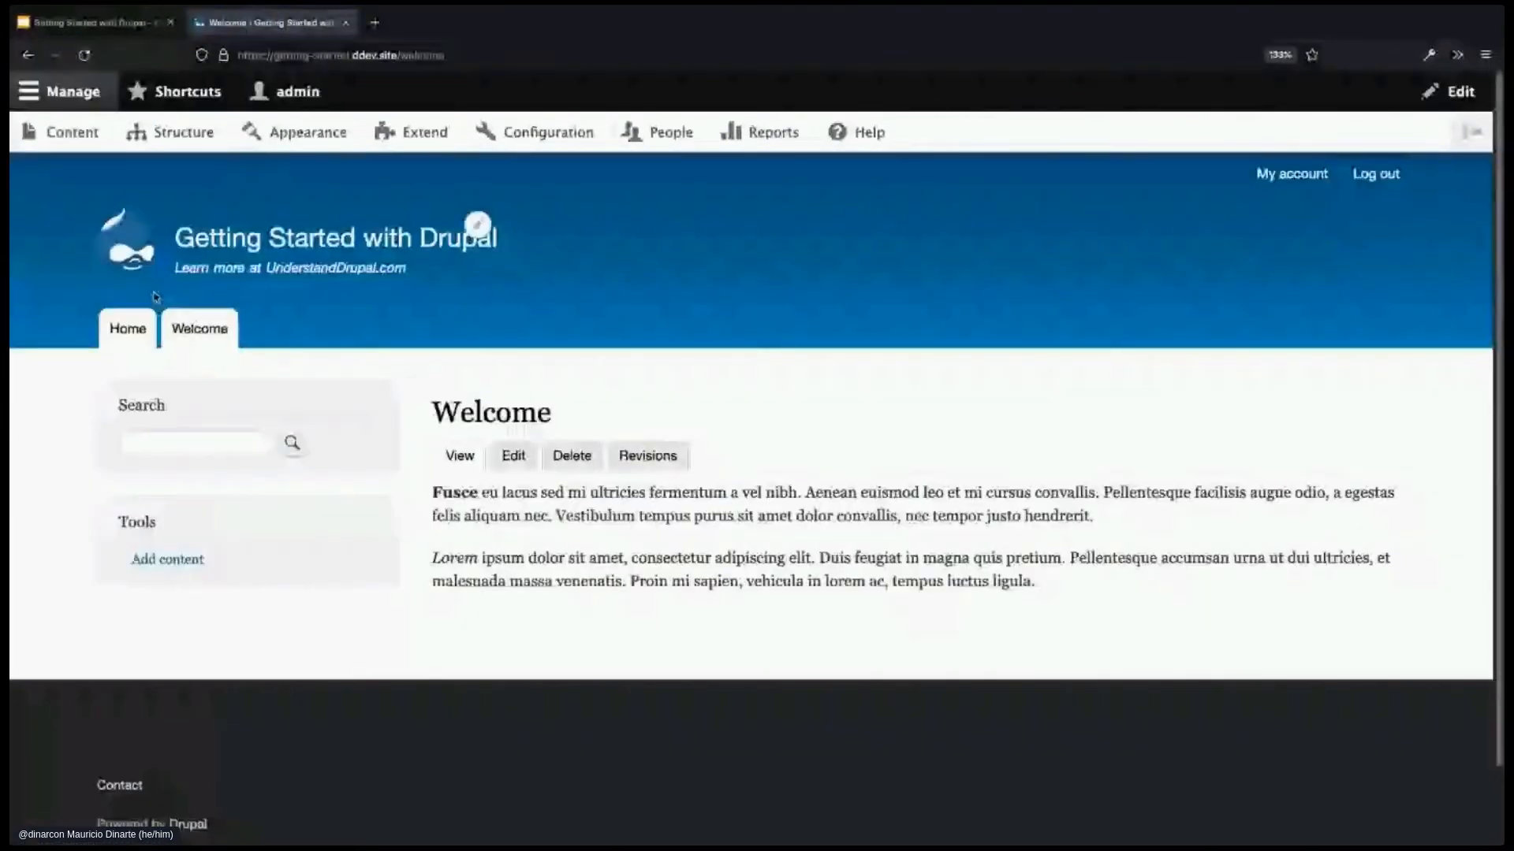
click(134, 323)
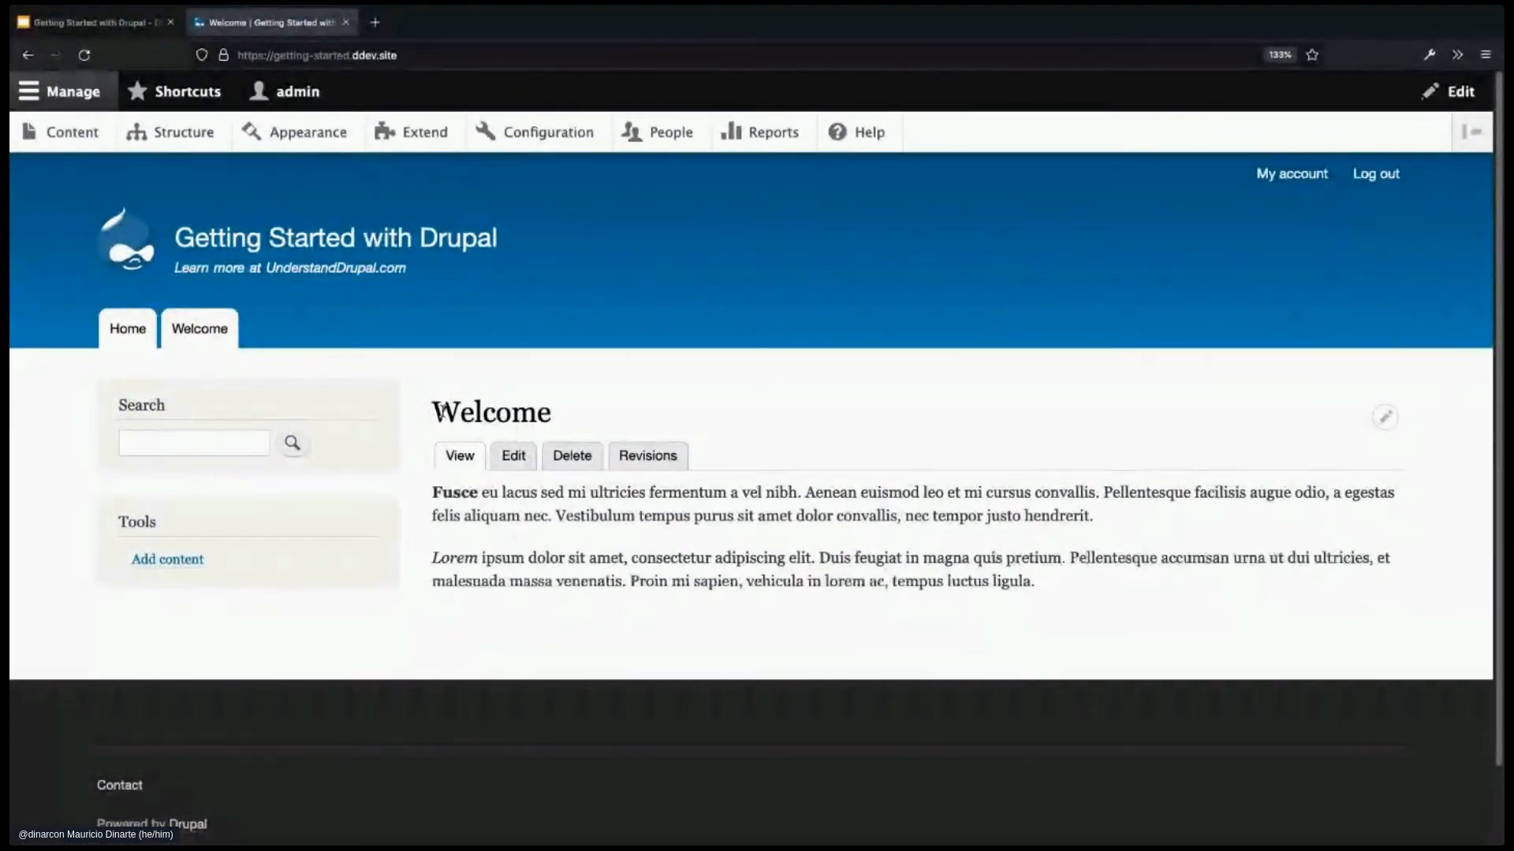
double_click(442, 410)
drag(433, 492, 1058, 578)
click(1059, 581)
click(123, 338)
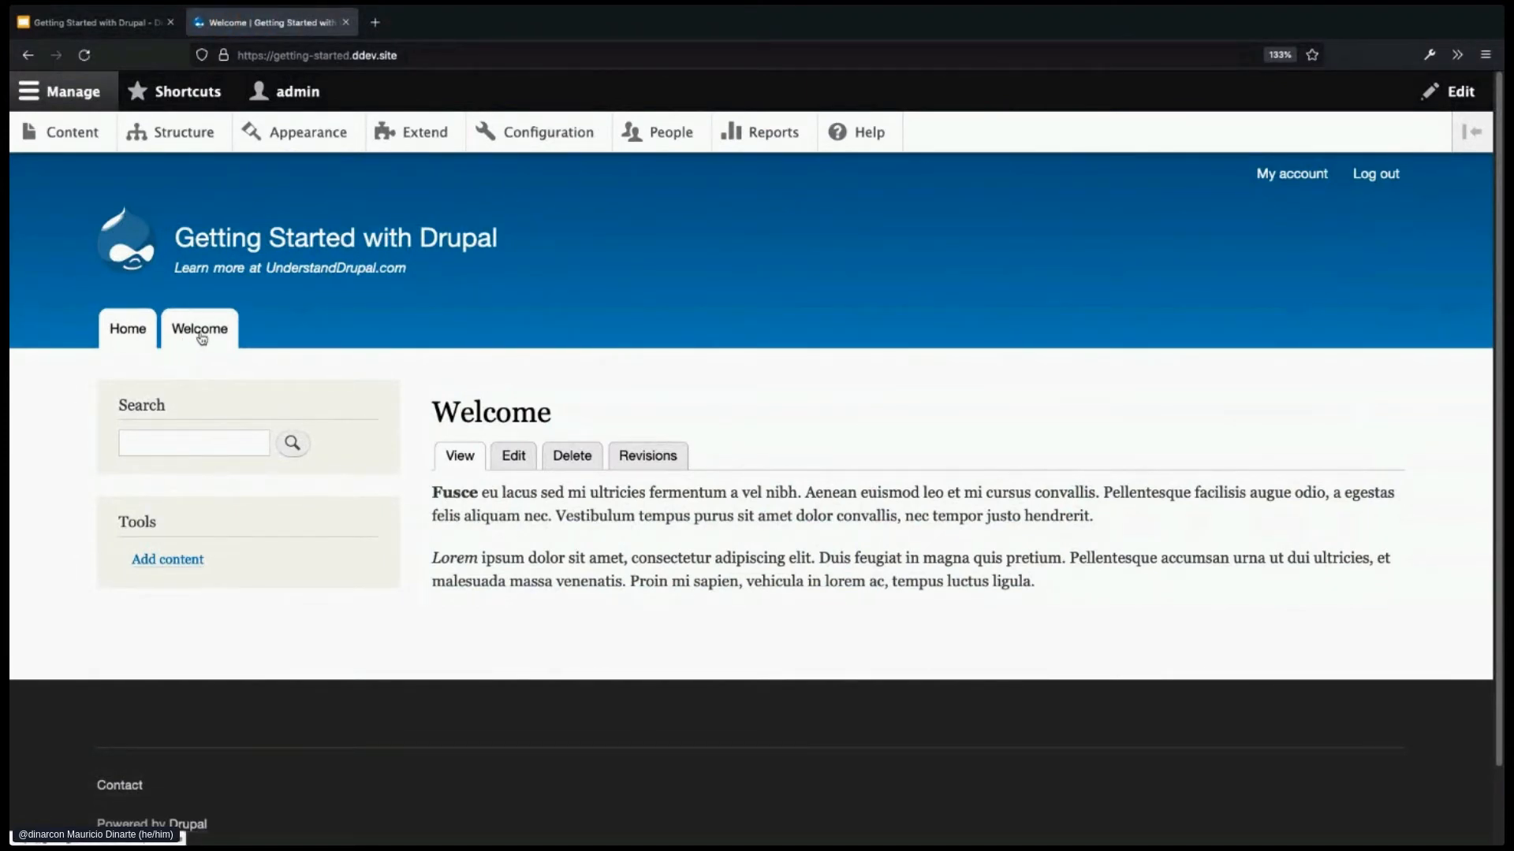
click(201, 337)
- Untick Provide a menu link on the Welcome page and save
click(514, 457)
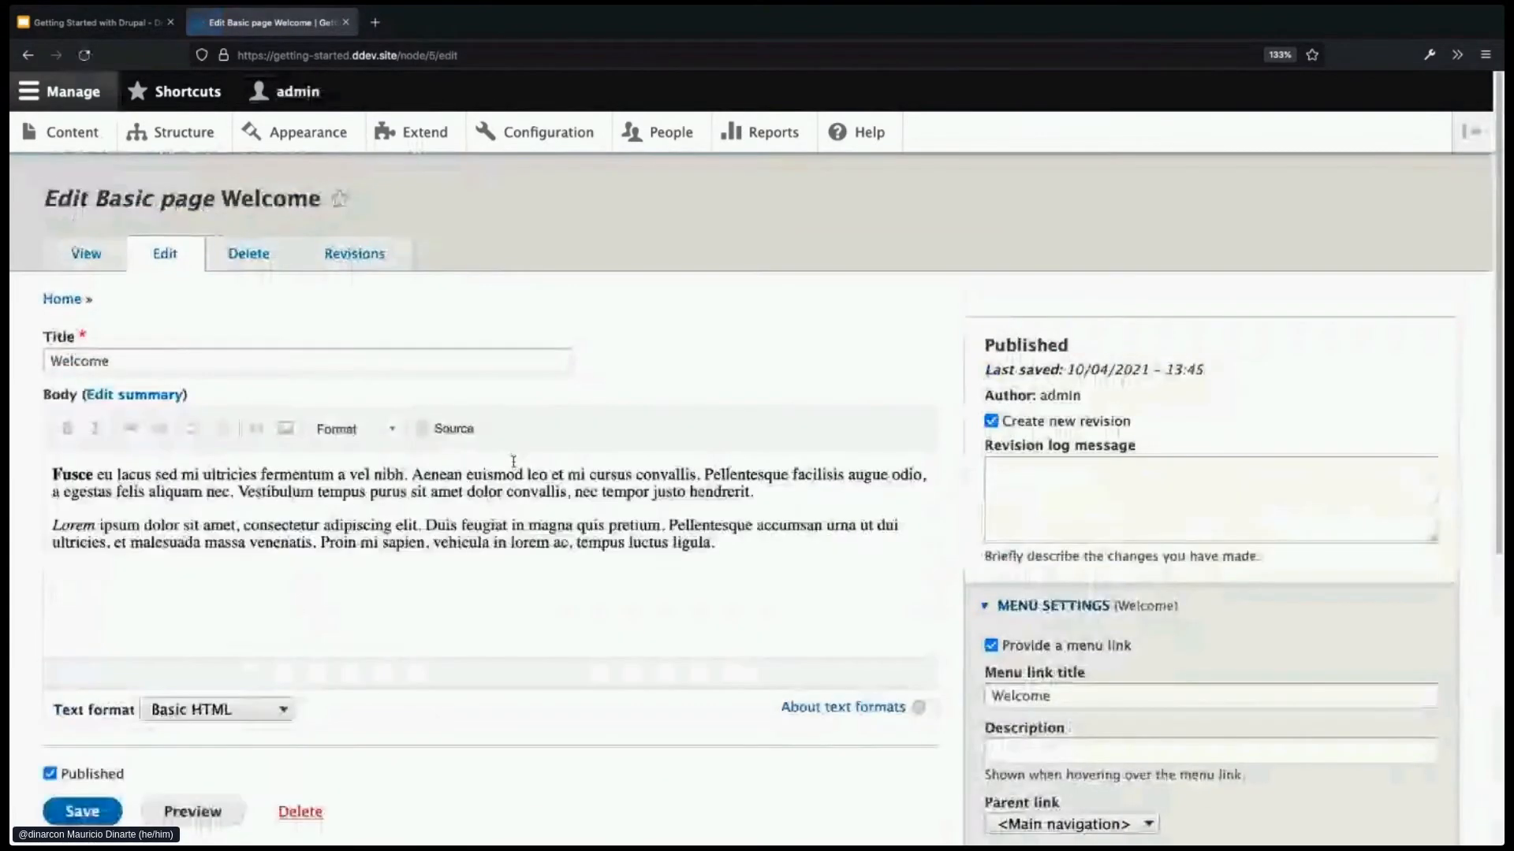
click(991, 645)
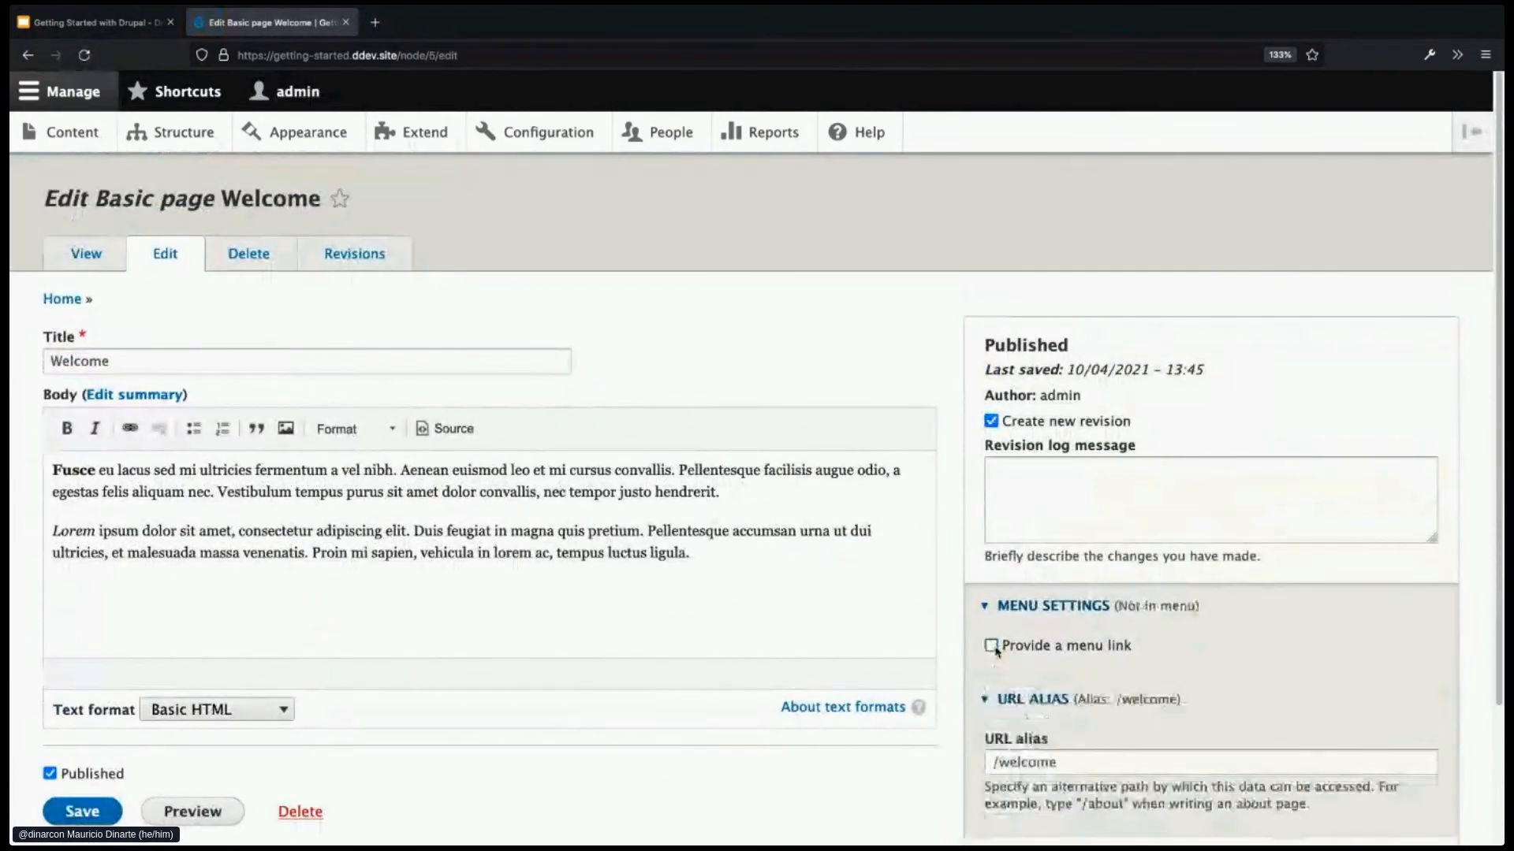
scroll(982, 680, down, 2)
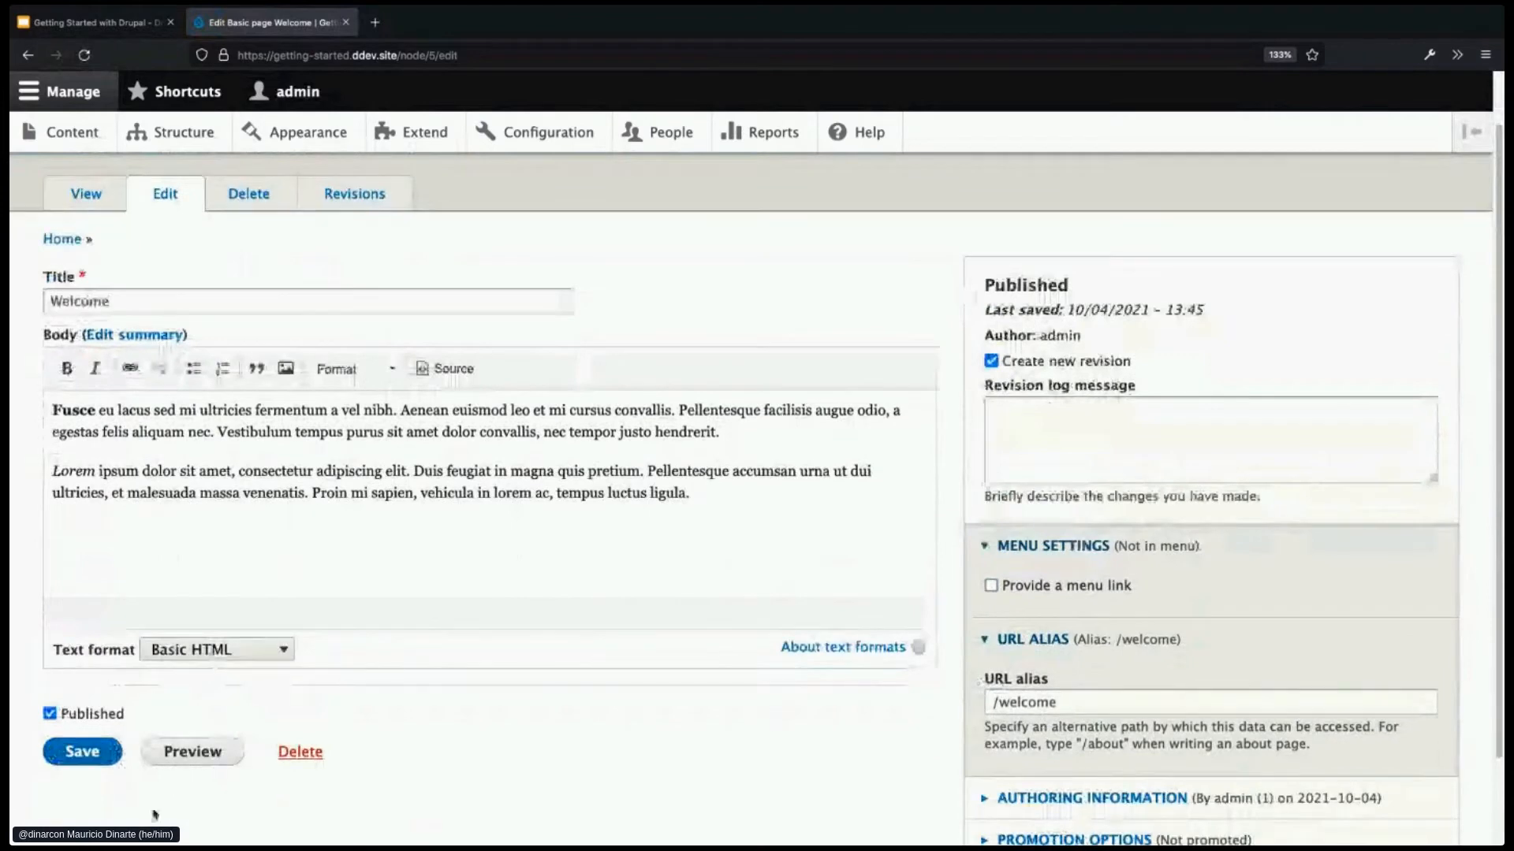
click(91, 753)
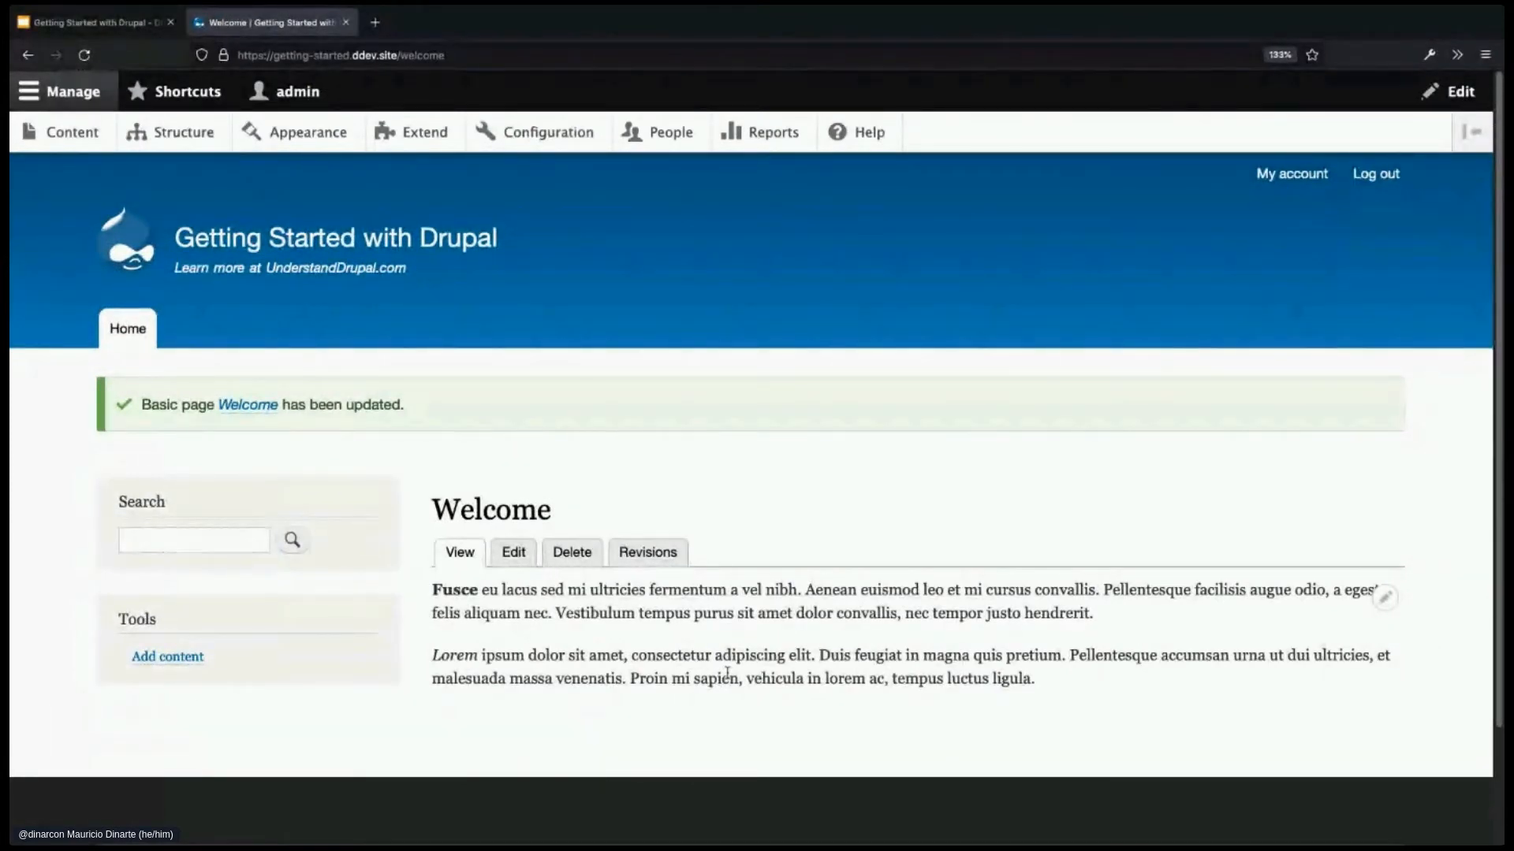
- View the front page with only Home in the menu, then go to Content
click(128, 329)
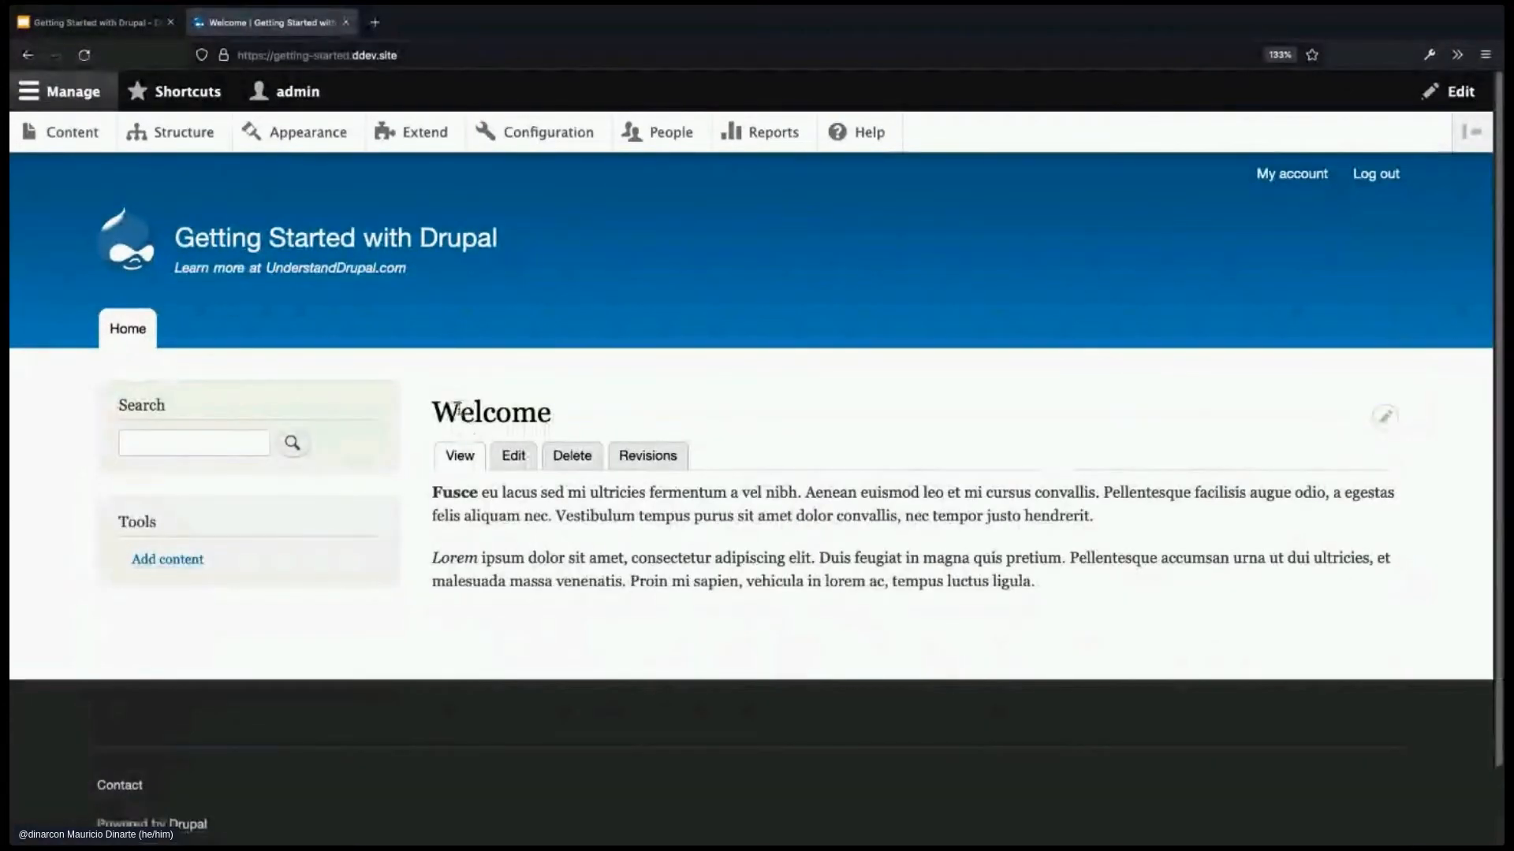
double_click(492, 414)
drag(433, 490, 1064, 601)
click(981, 617)
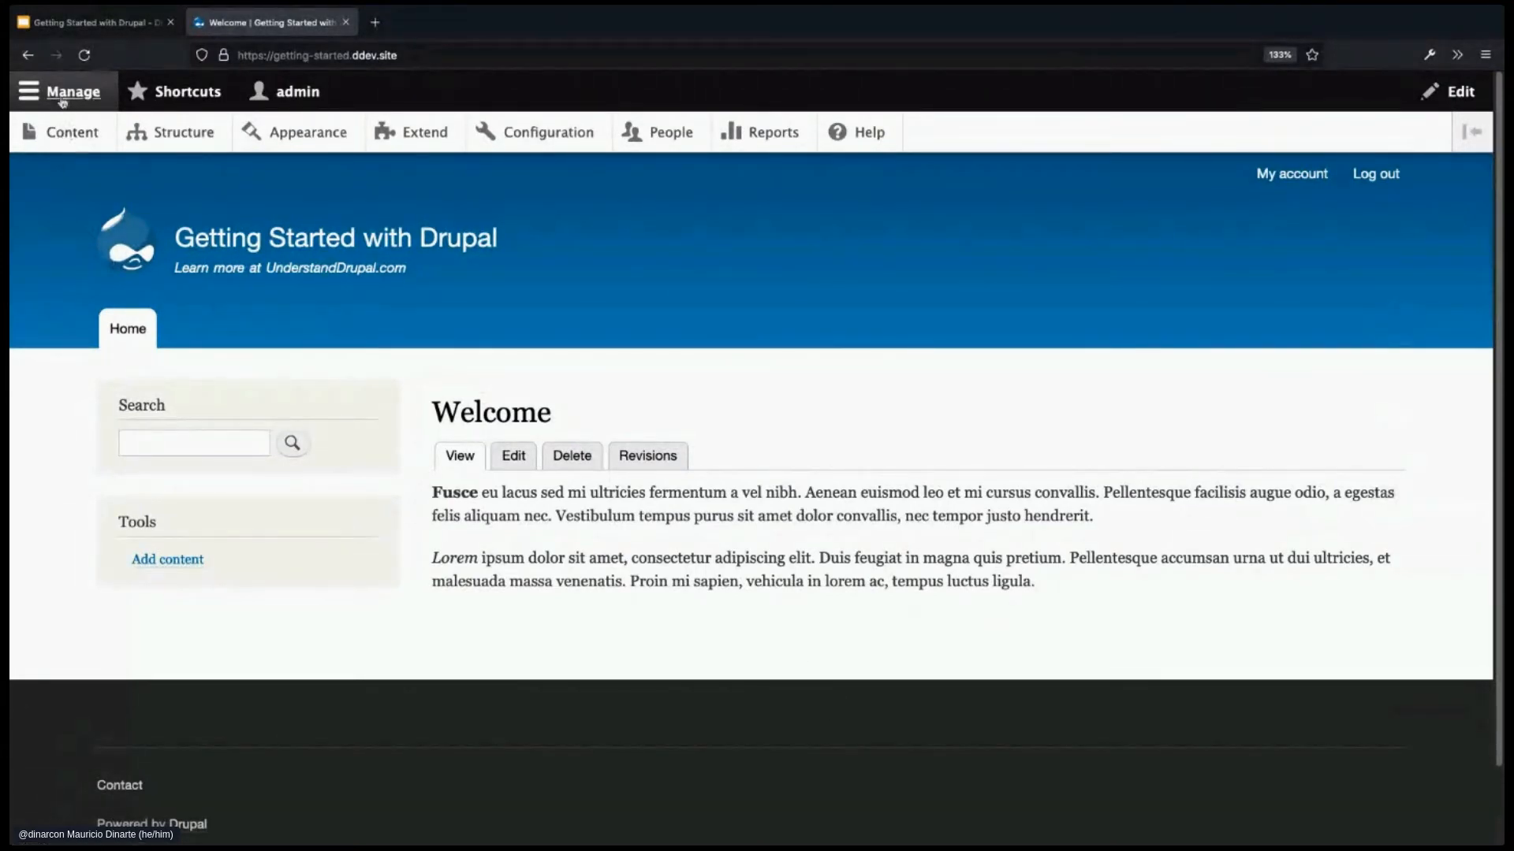
click(73, 134)
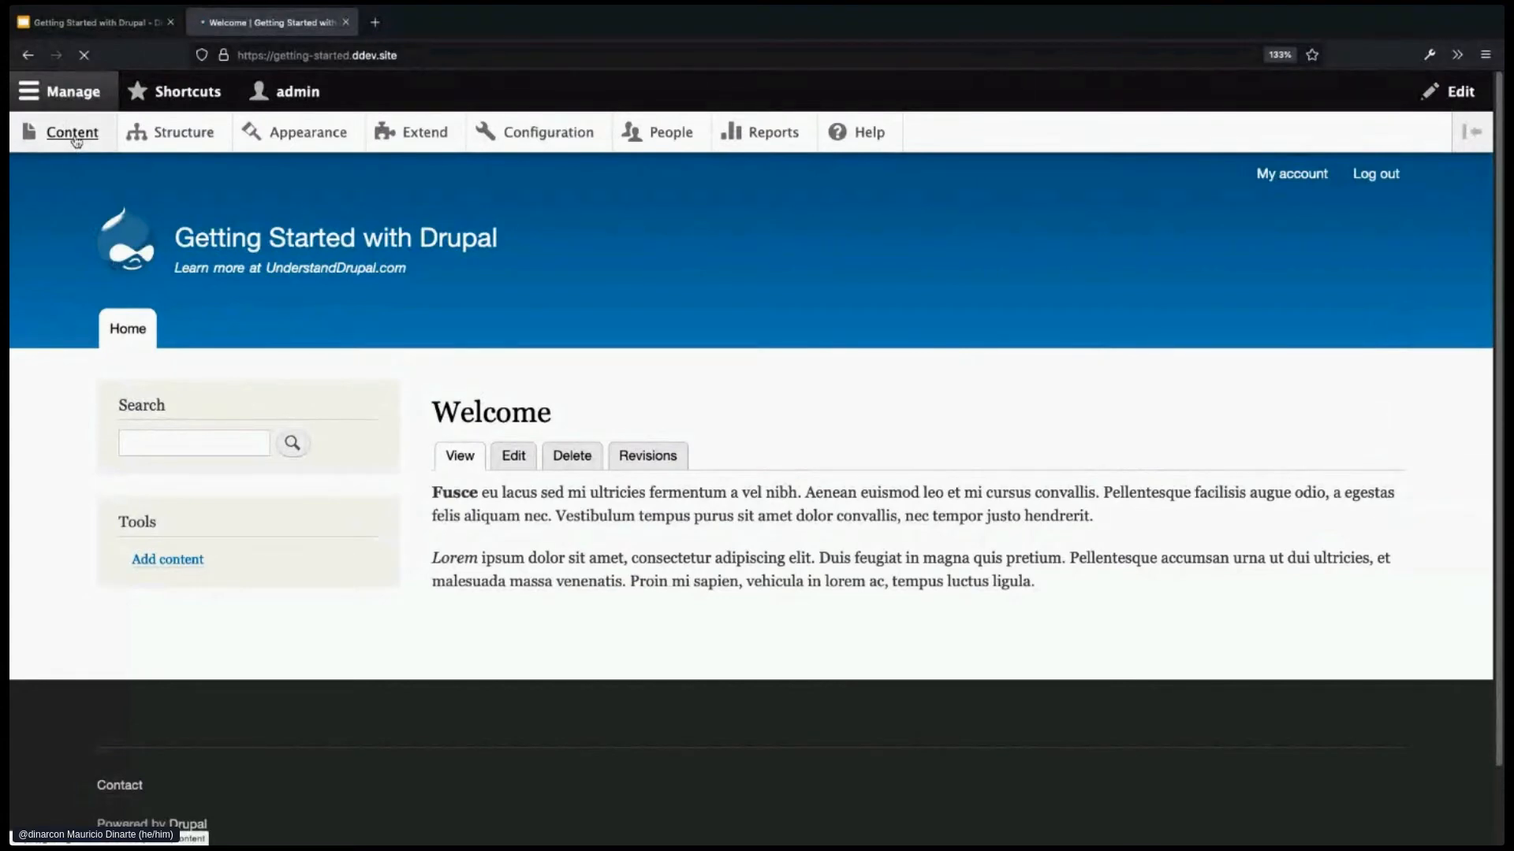
- Try the + Add content page, then come back to the content list
scroll(578, 549, down, 2)
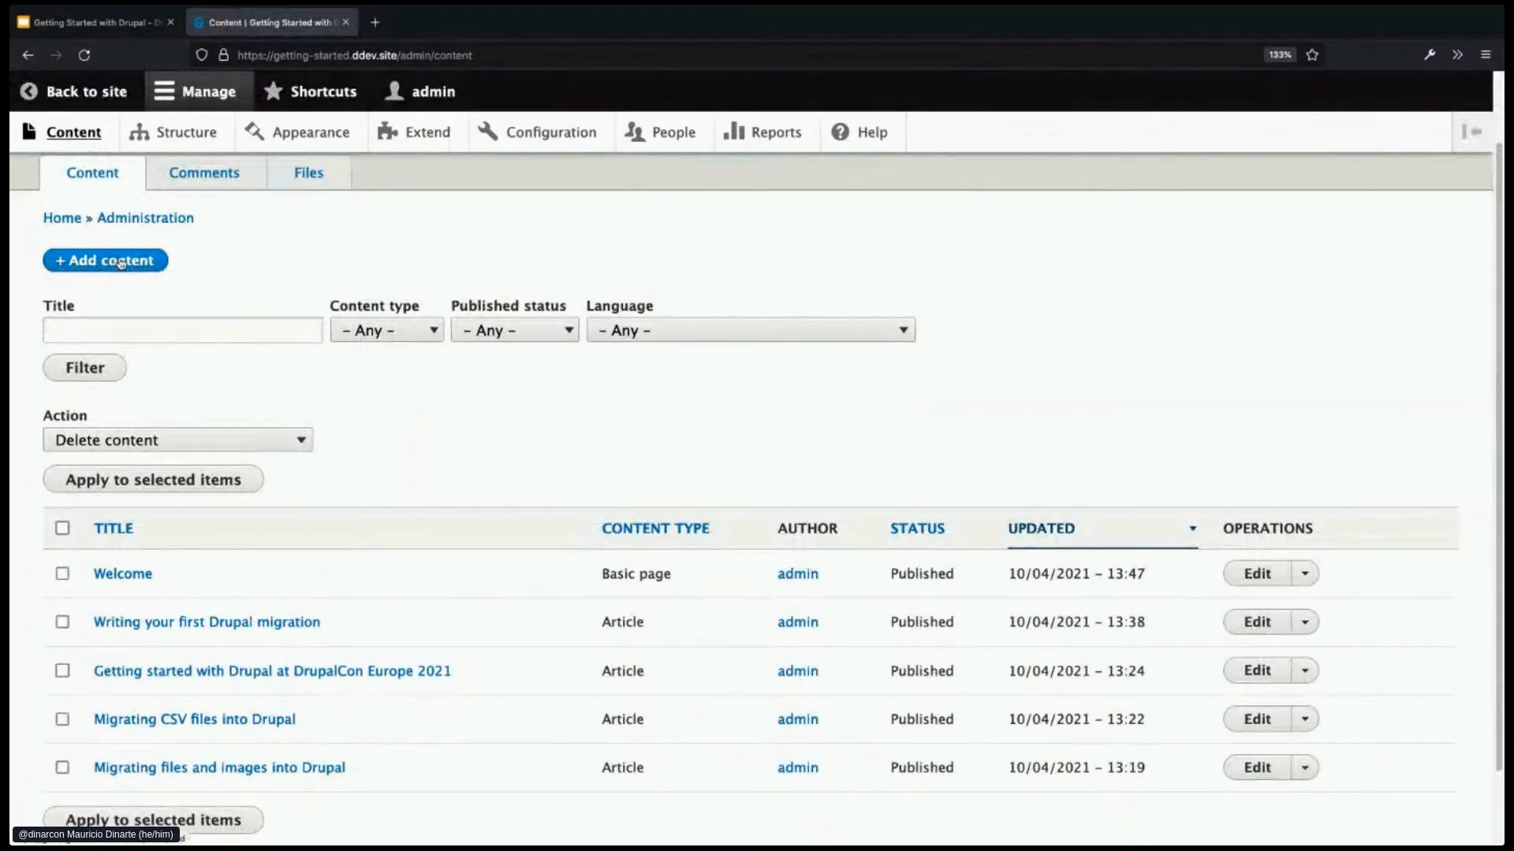
click(121, 263)
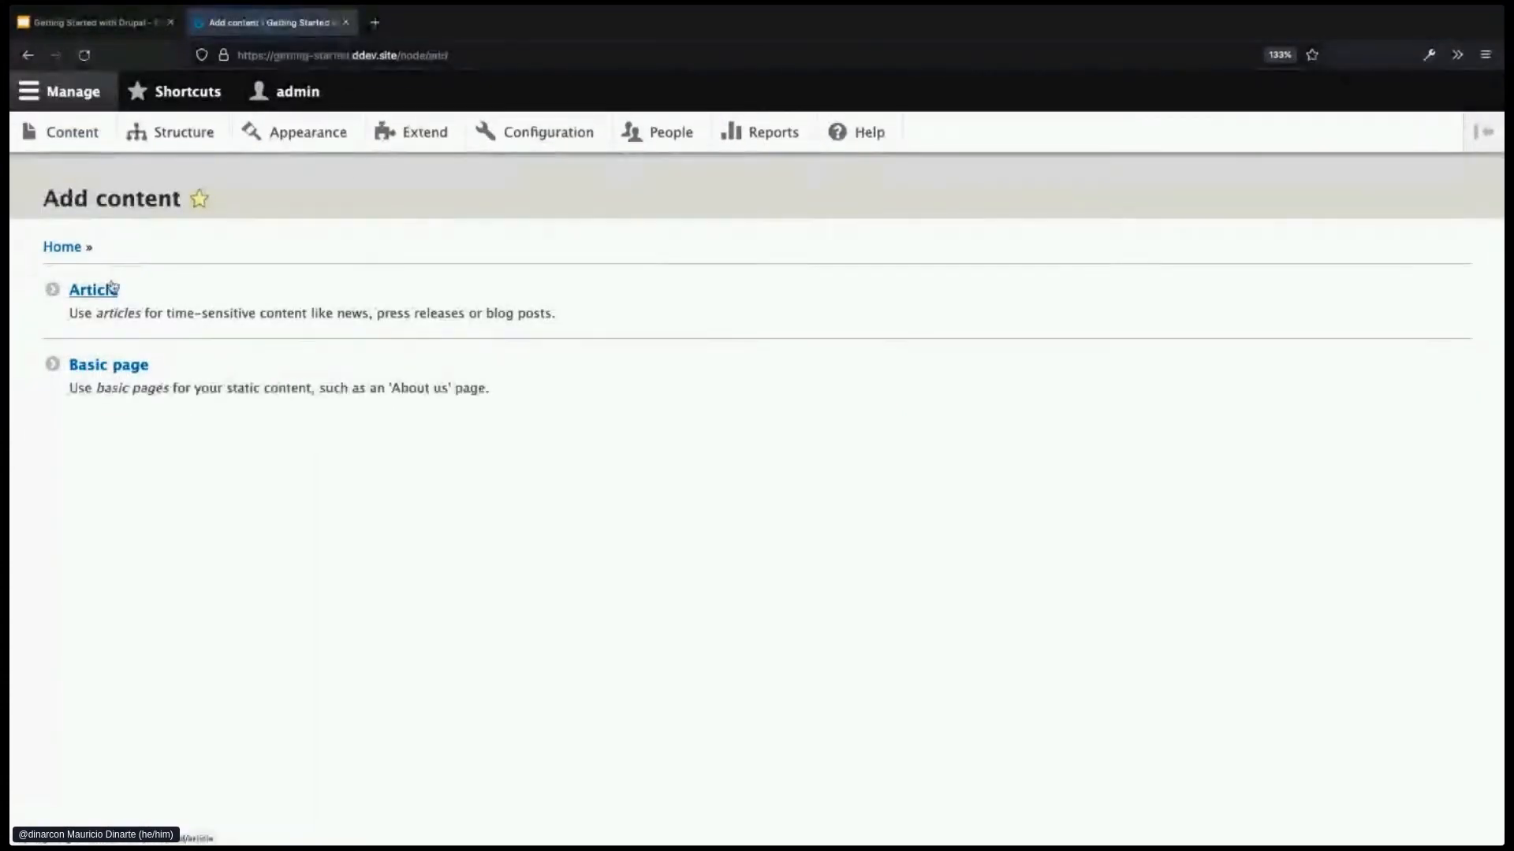
click(27, 55)
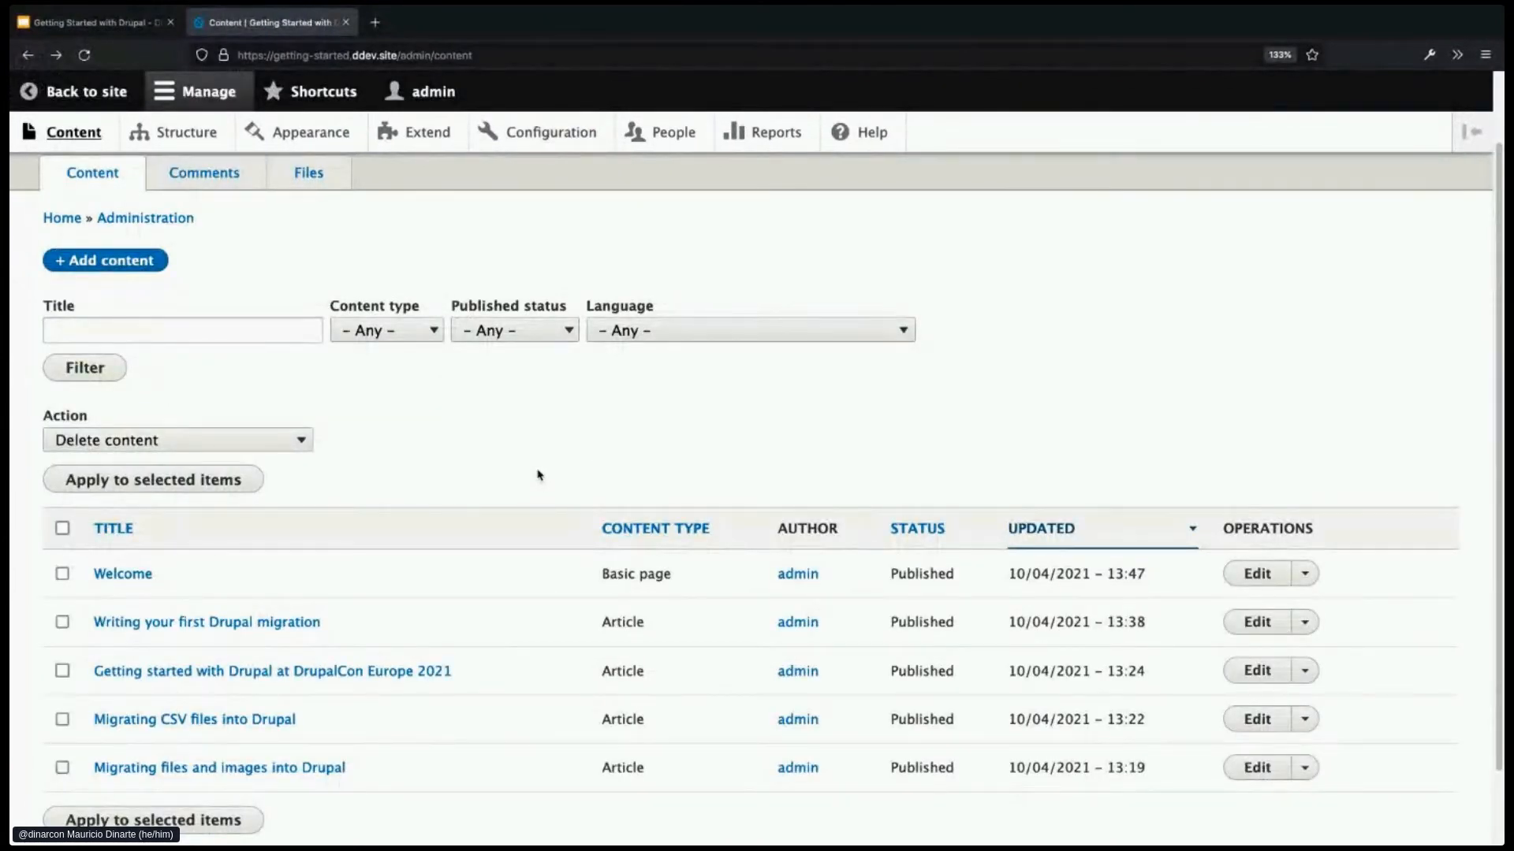
- Inspect the Welcome row's type, Published status, updated date and operations dropdown
scroll(539, 476, down, 1)
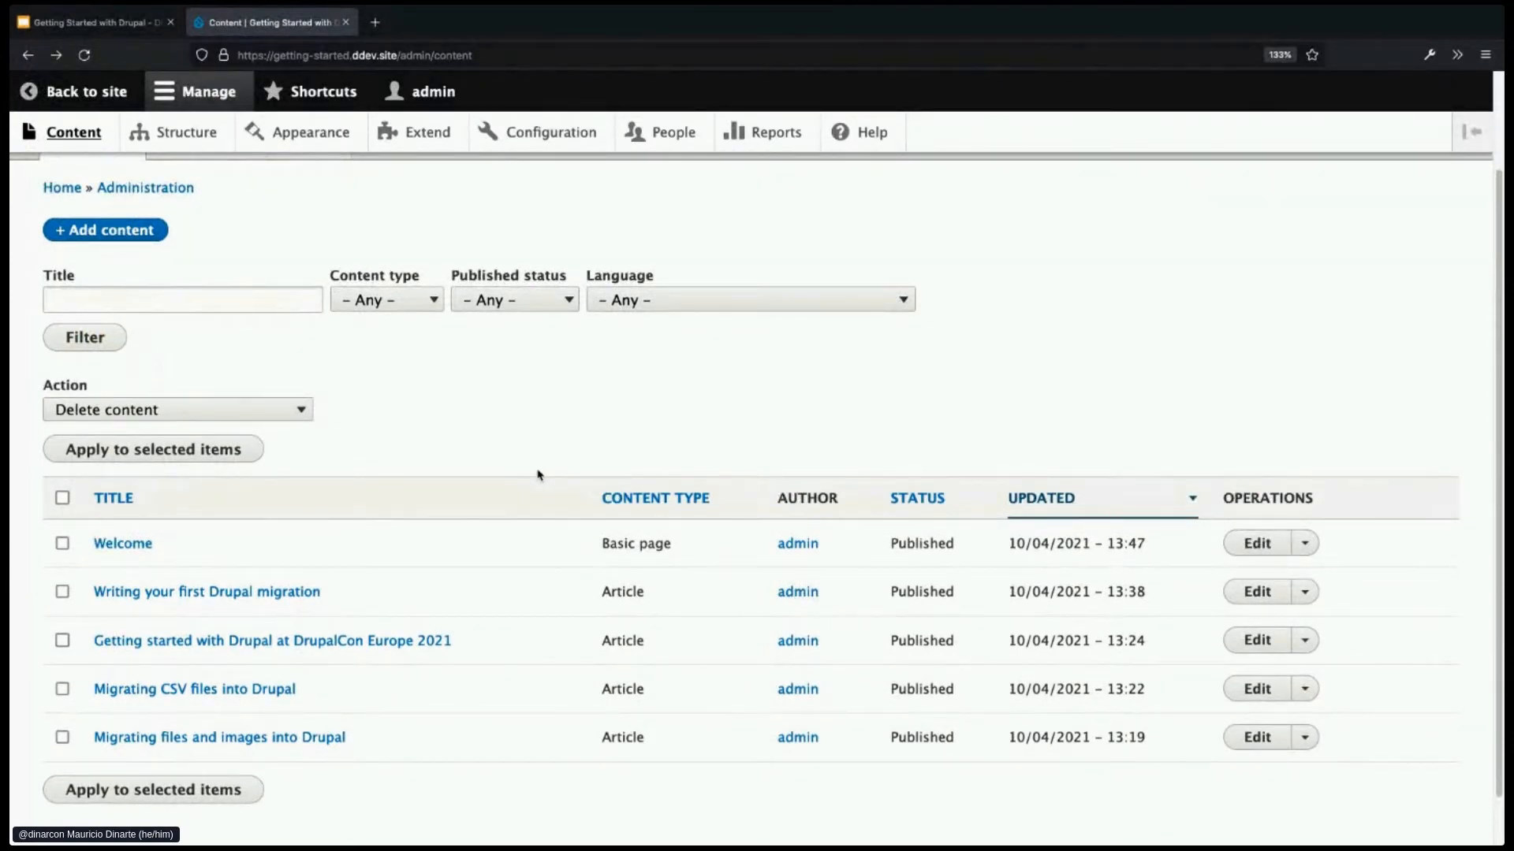
scroll(517, 523, down, 1)
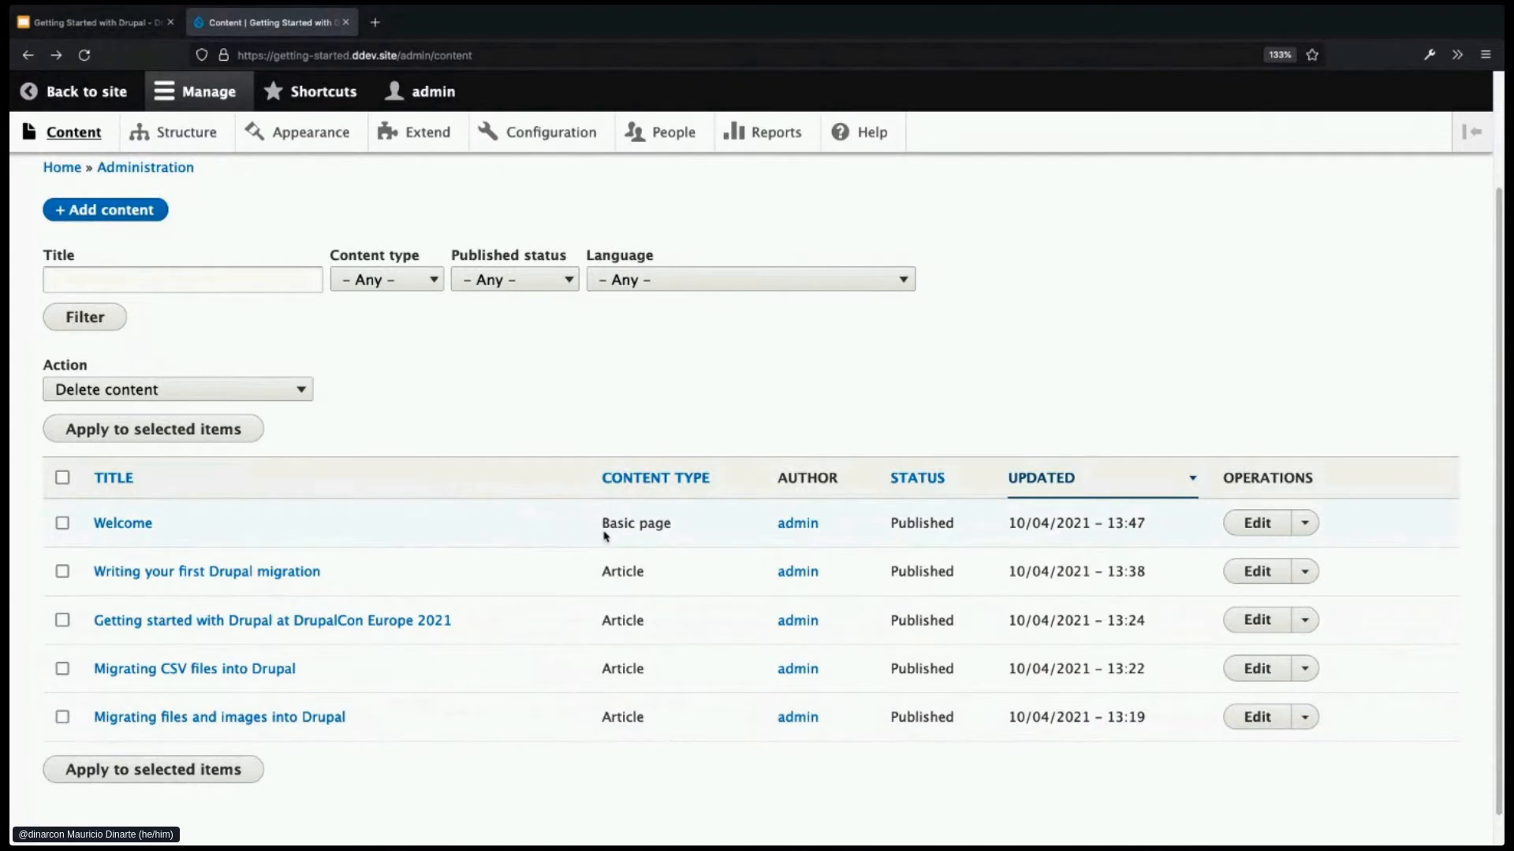
drag(601, 523, 672, 523)
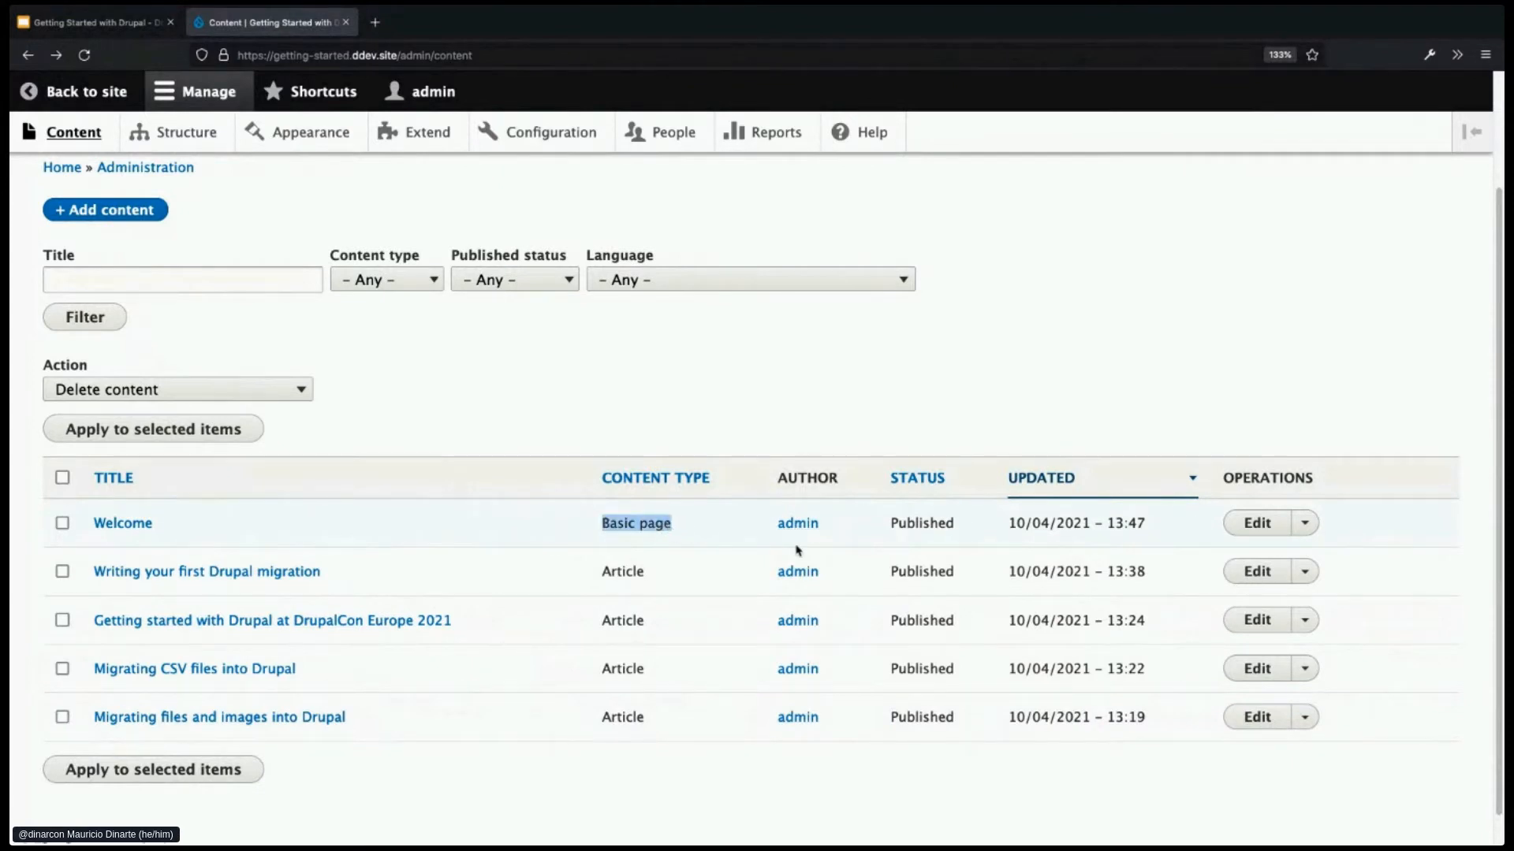
double_click(921, 523)
drag(1009, 523, 1152, 525)
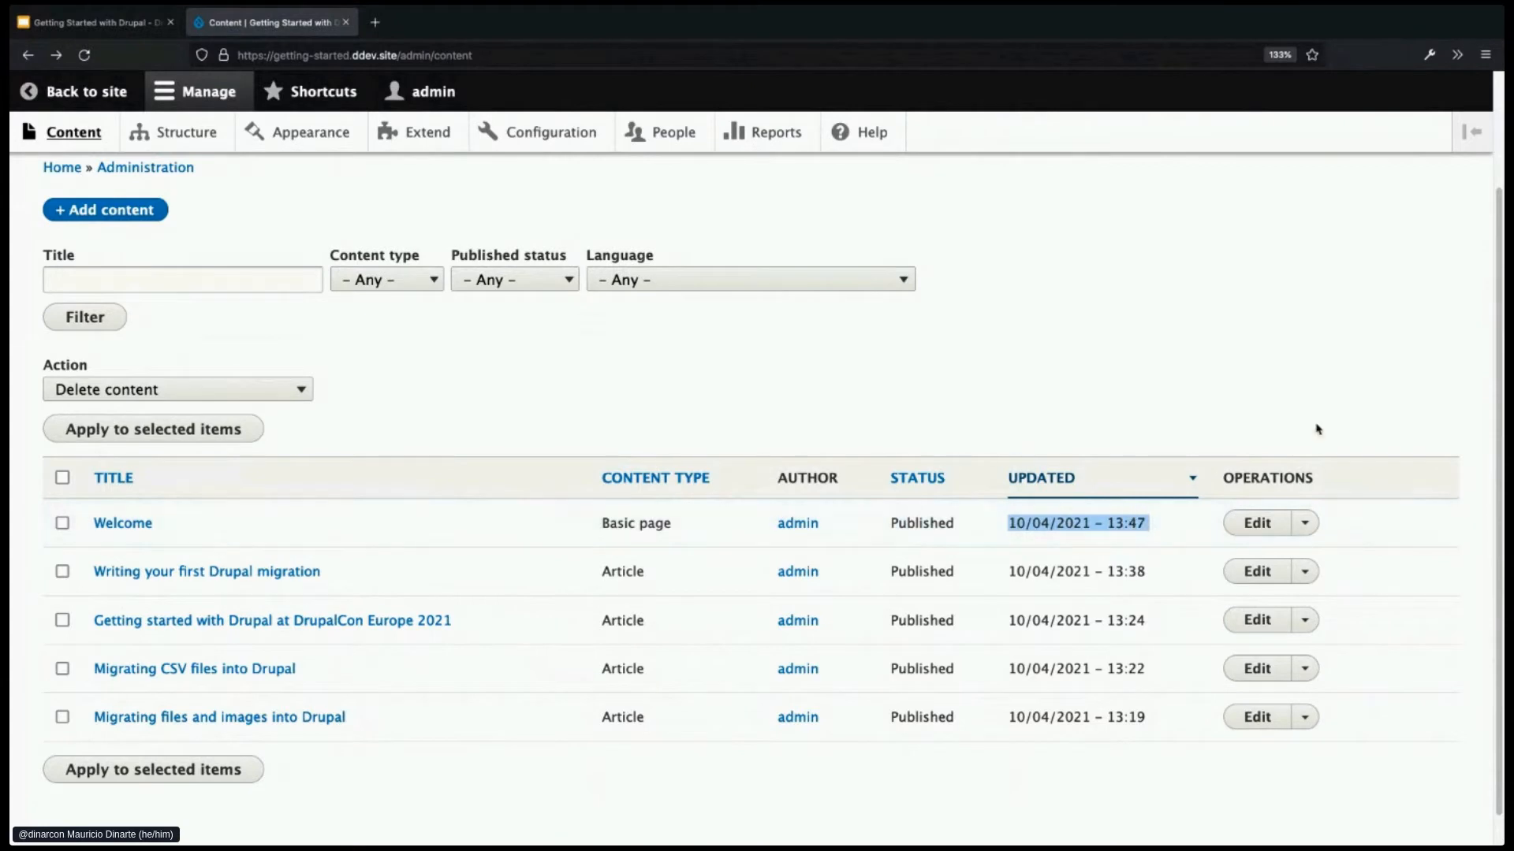
click(1398, 561)
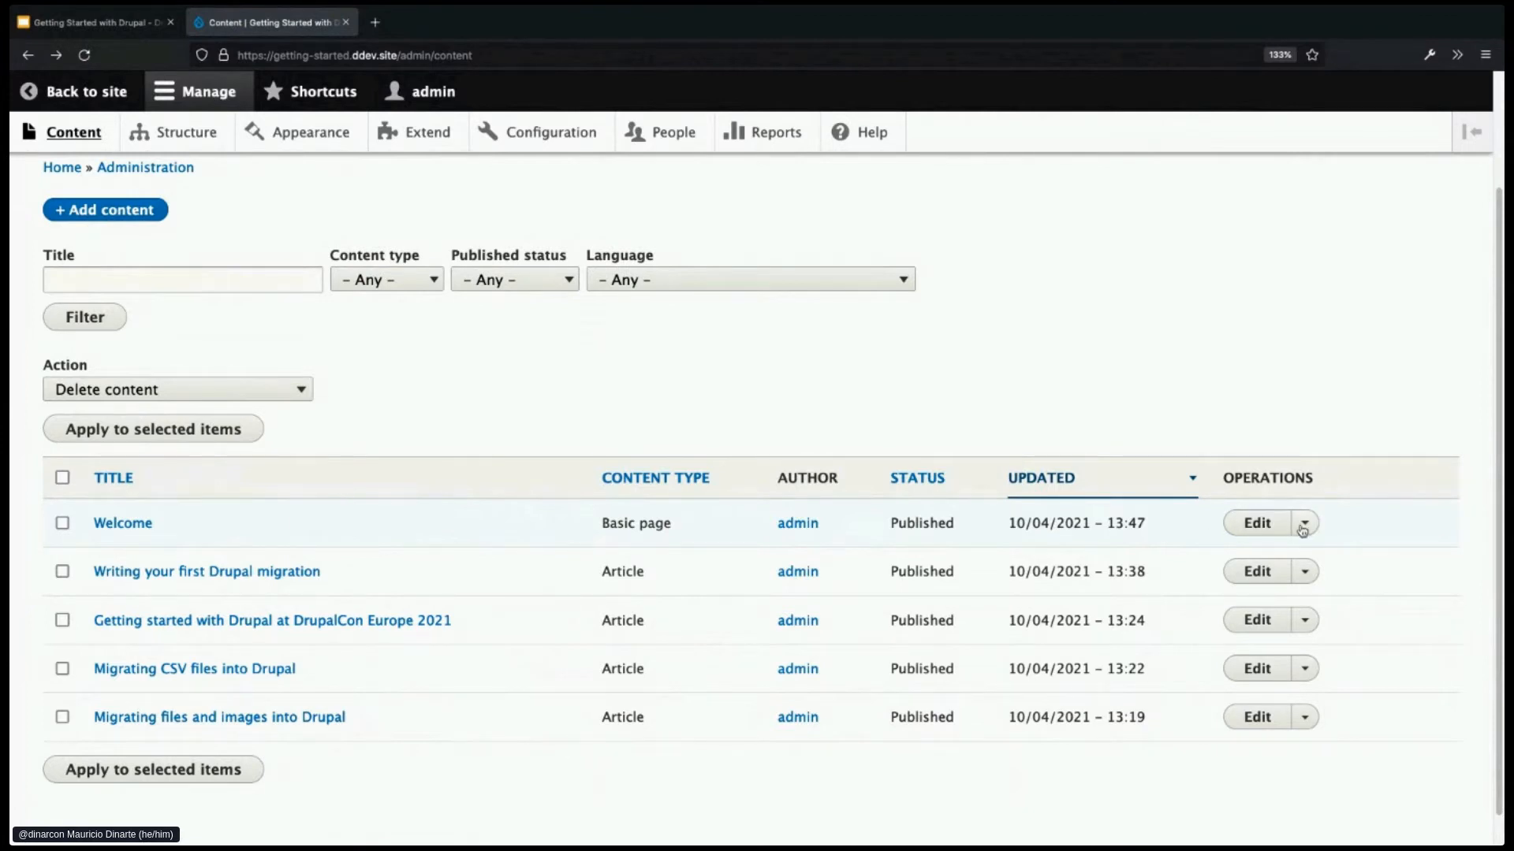
click(1305, 524)
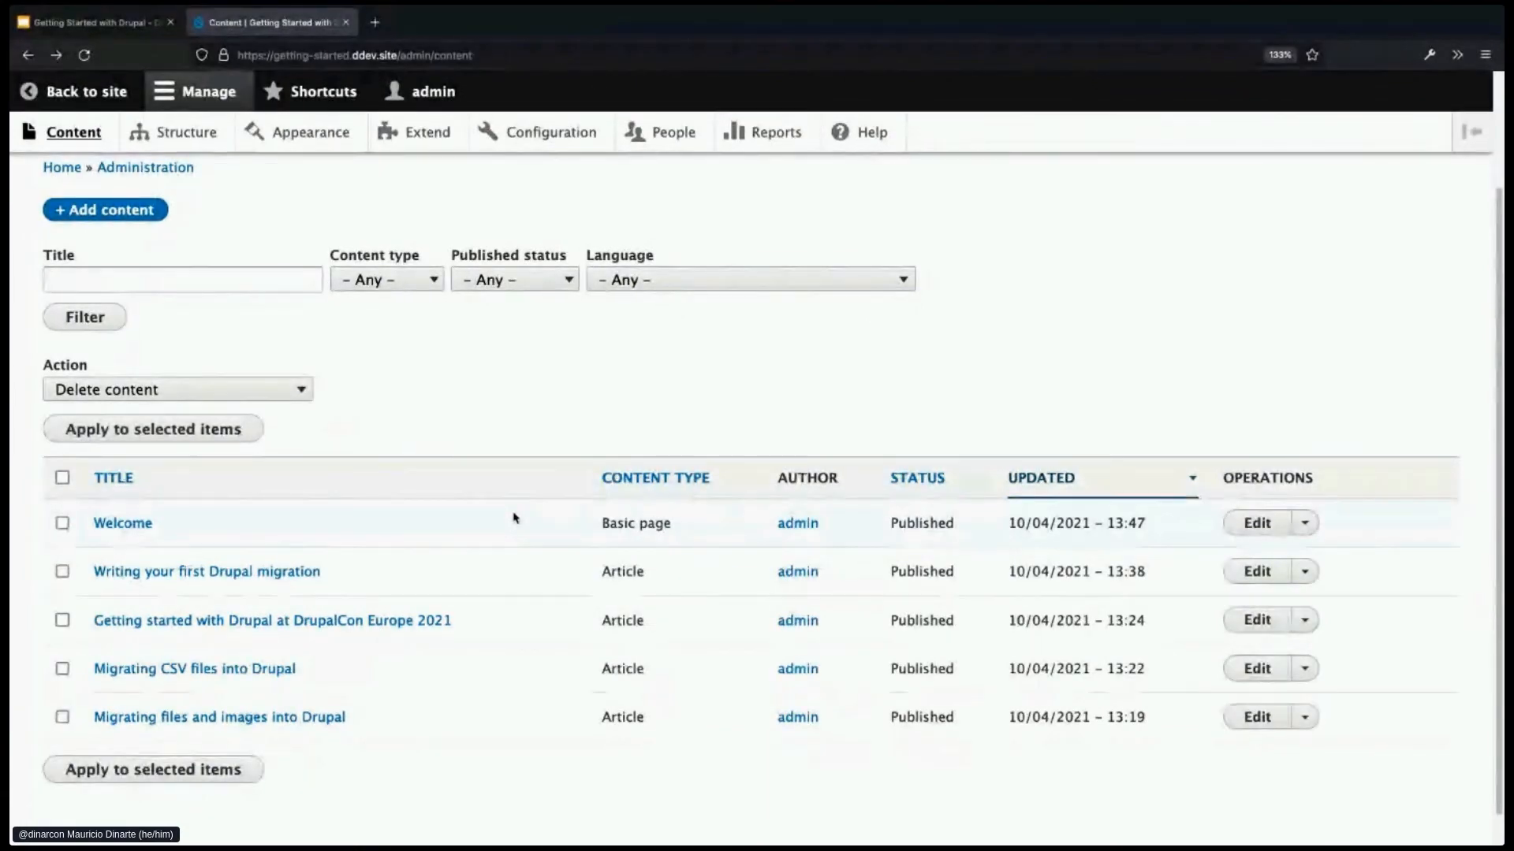
- Filter the content list to show only Article content
click(407, 280)
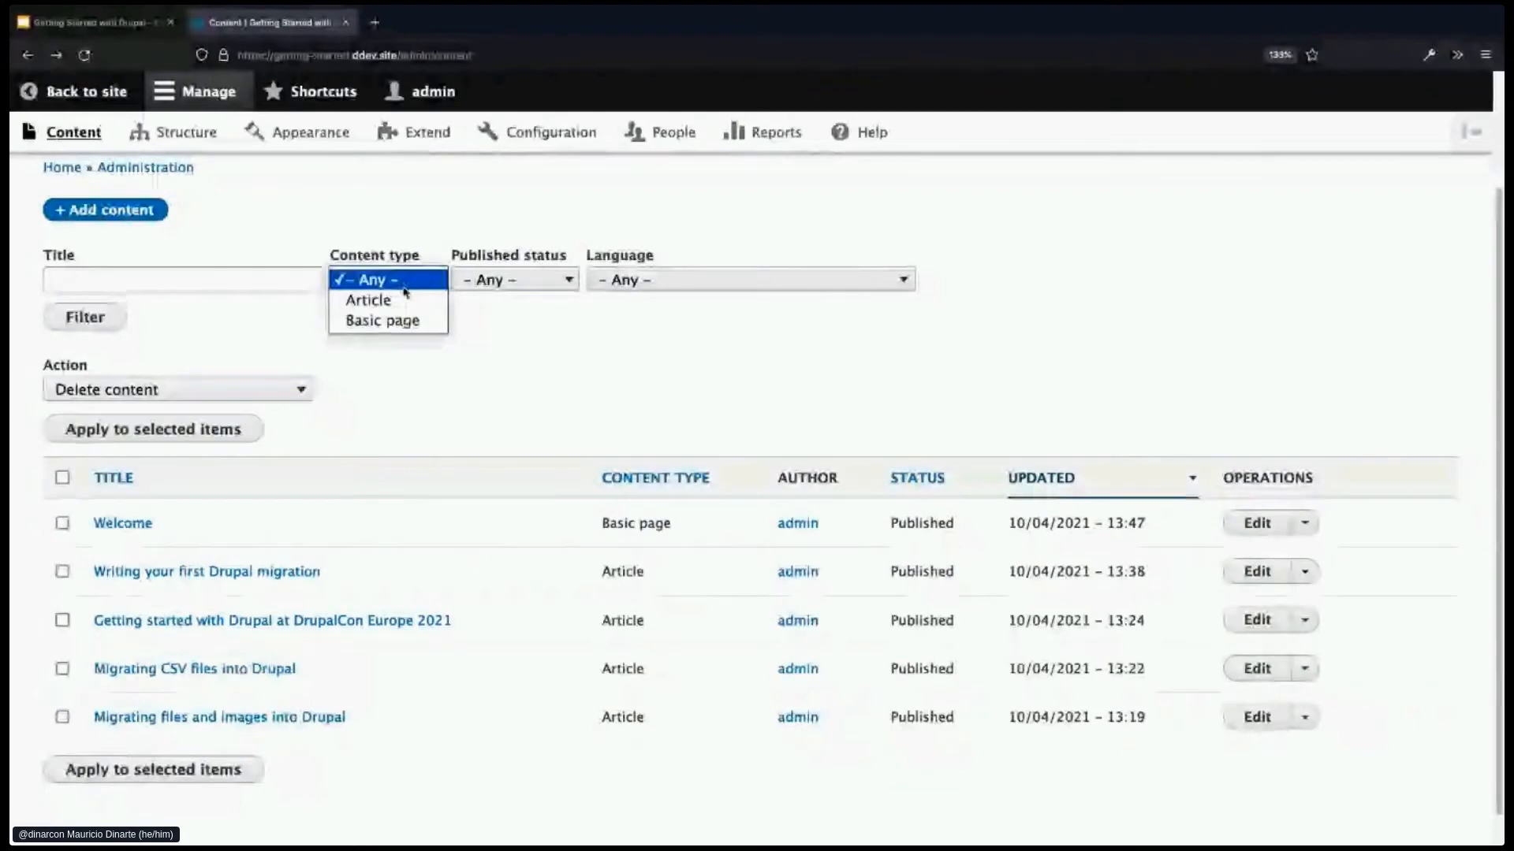
click(405, 301)
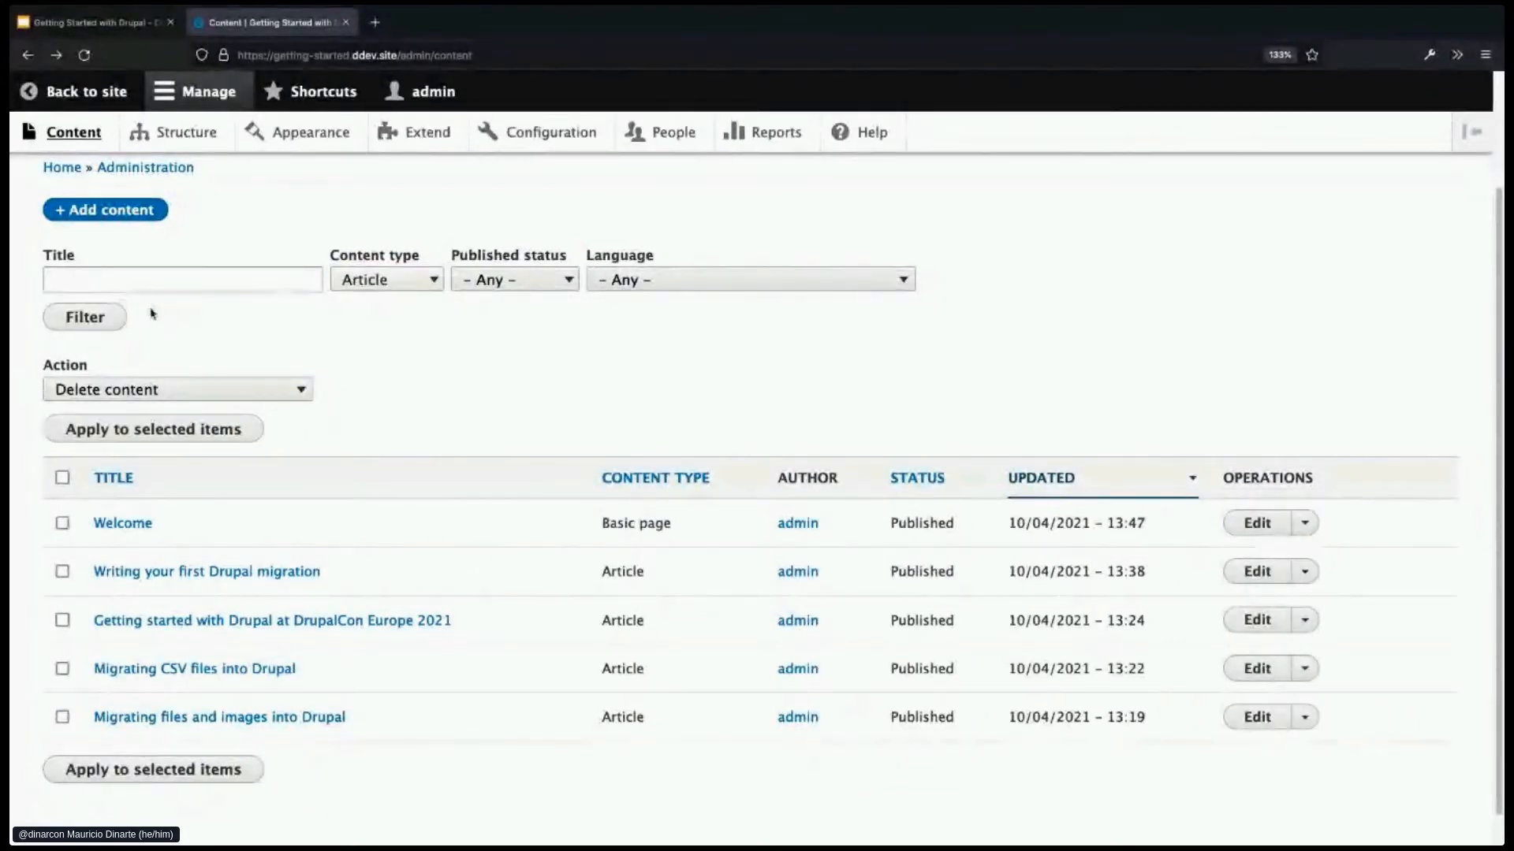
click(102, 318)
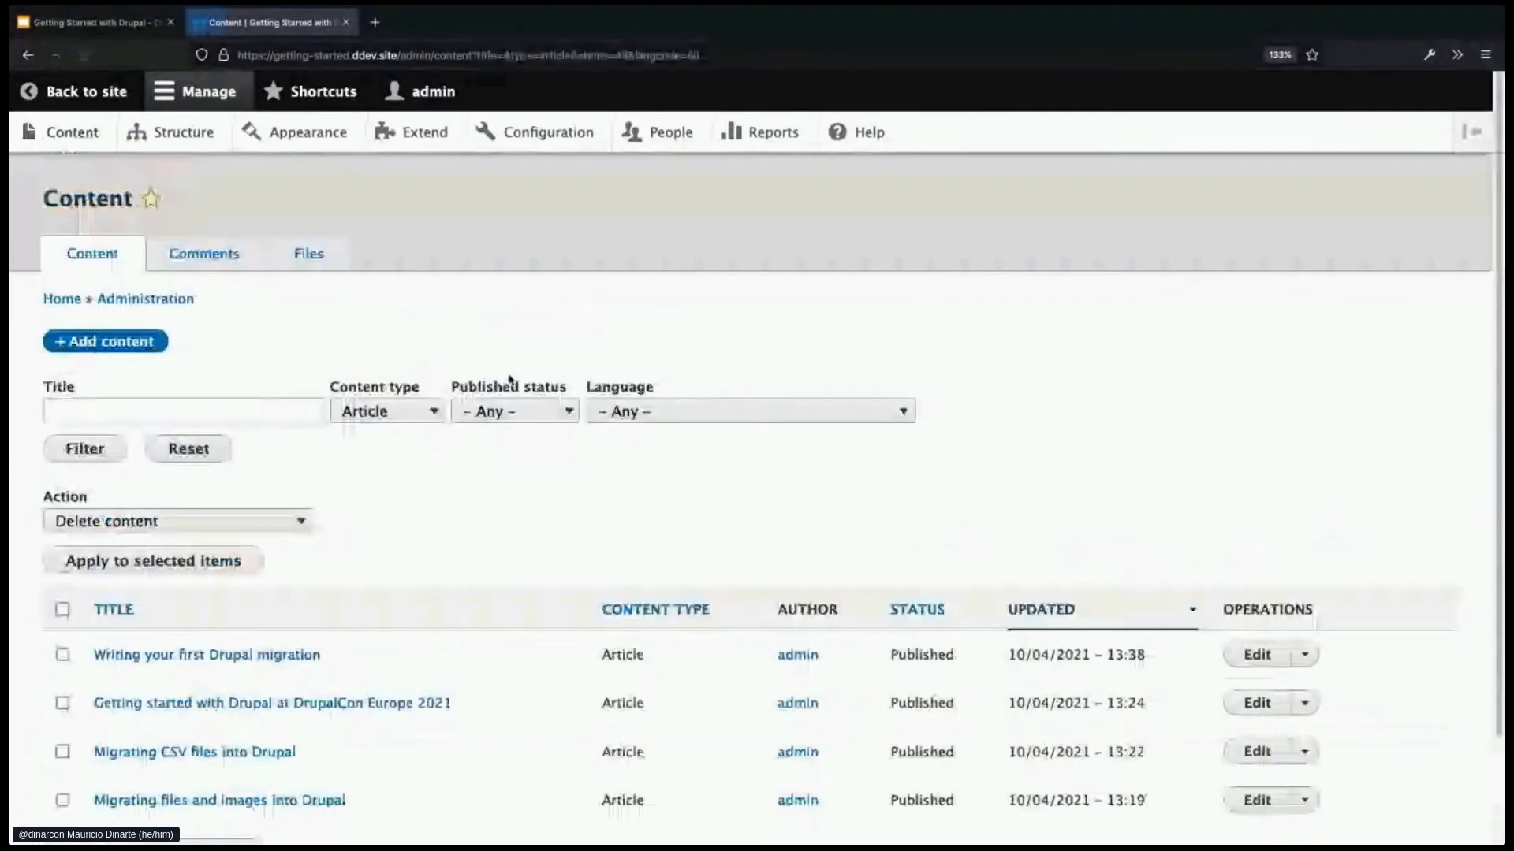
scroll(540, 512, down, 1)
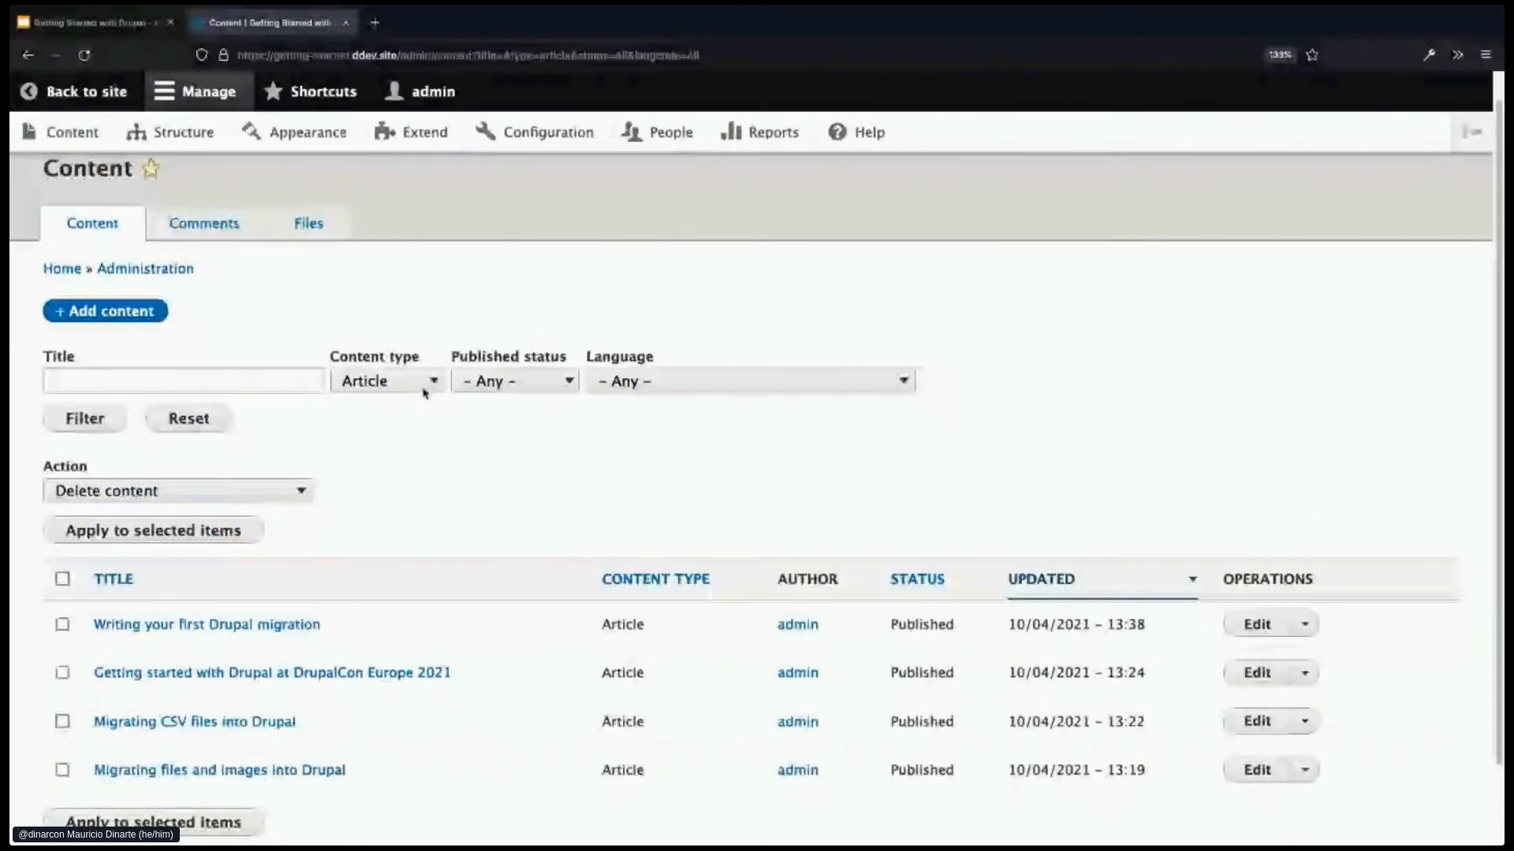
- Search titles for 'drupalcon', then Reset to show all content again
click(256, 380)
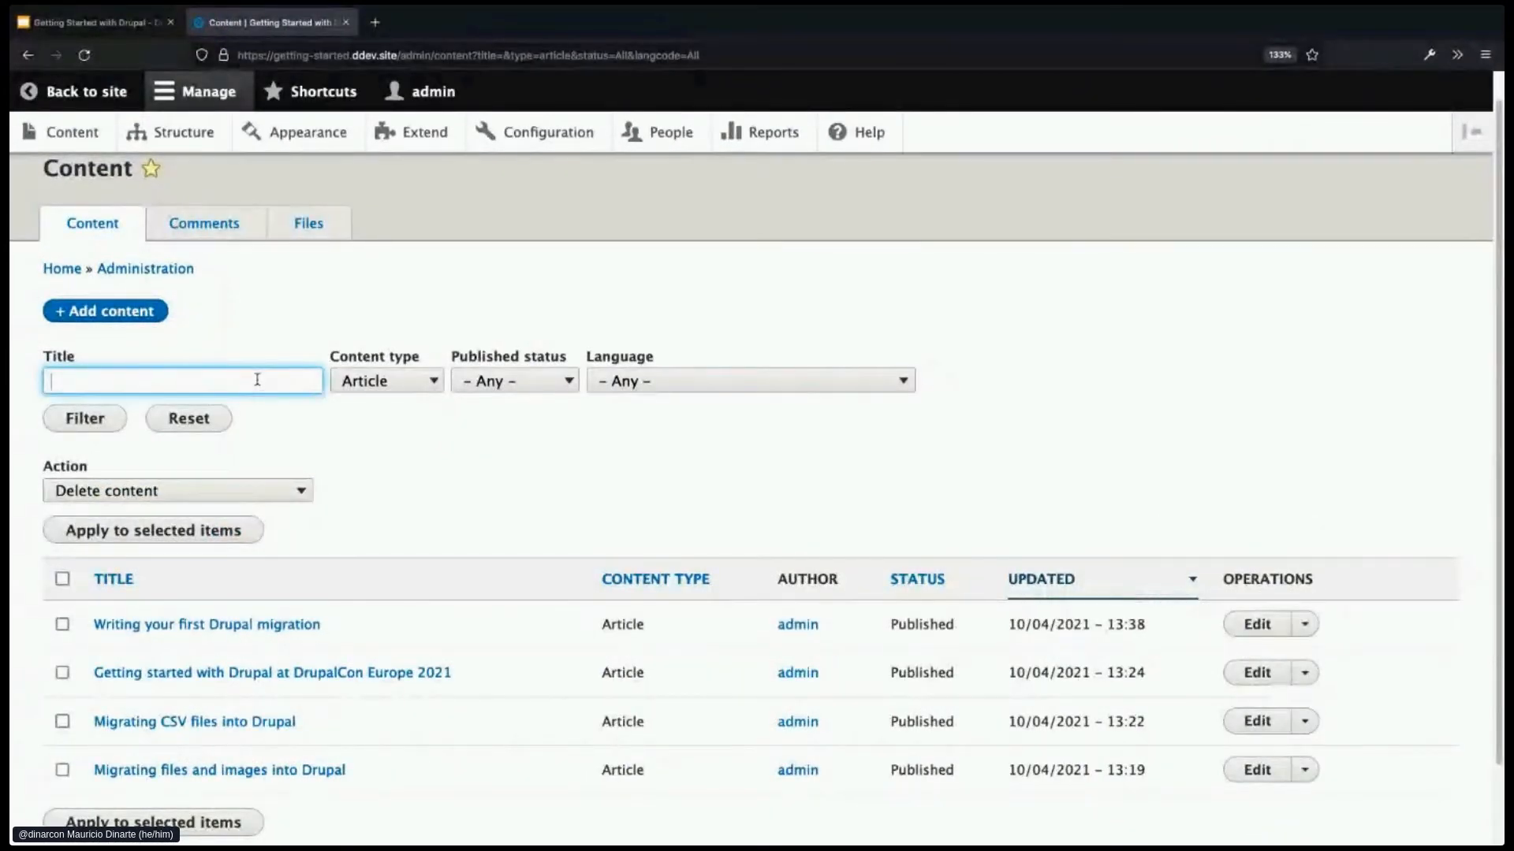
text(drupalcon)
click(106, 418)
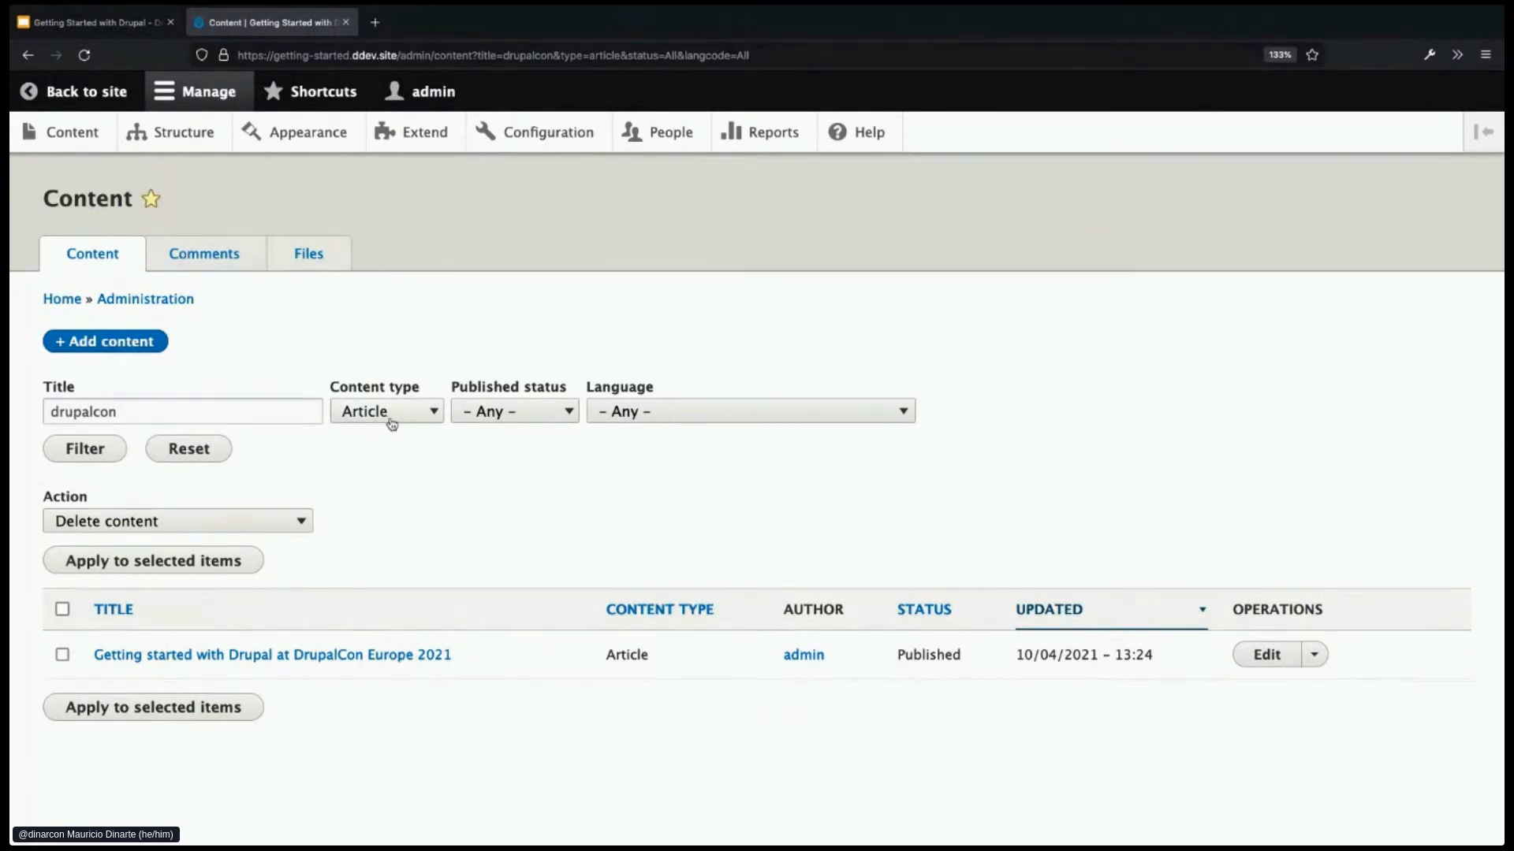
click(190, 450)
scroll(513, 526, down, 1)
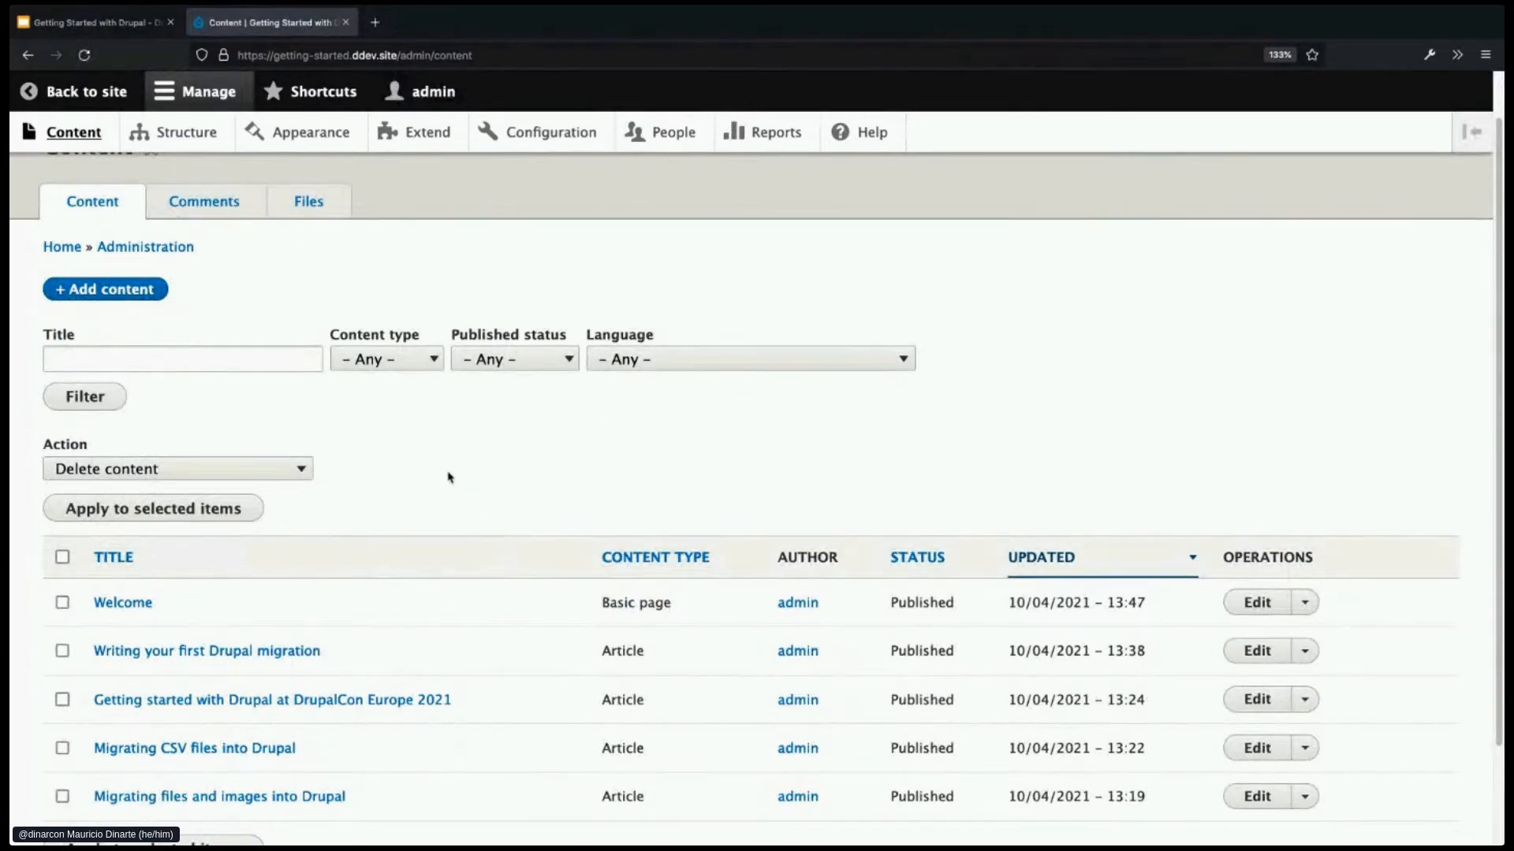
click(394, 361)
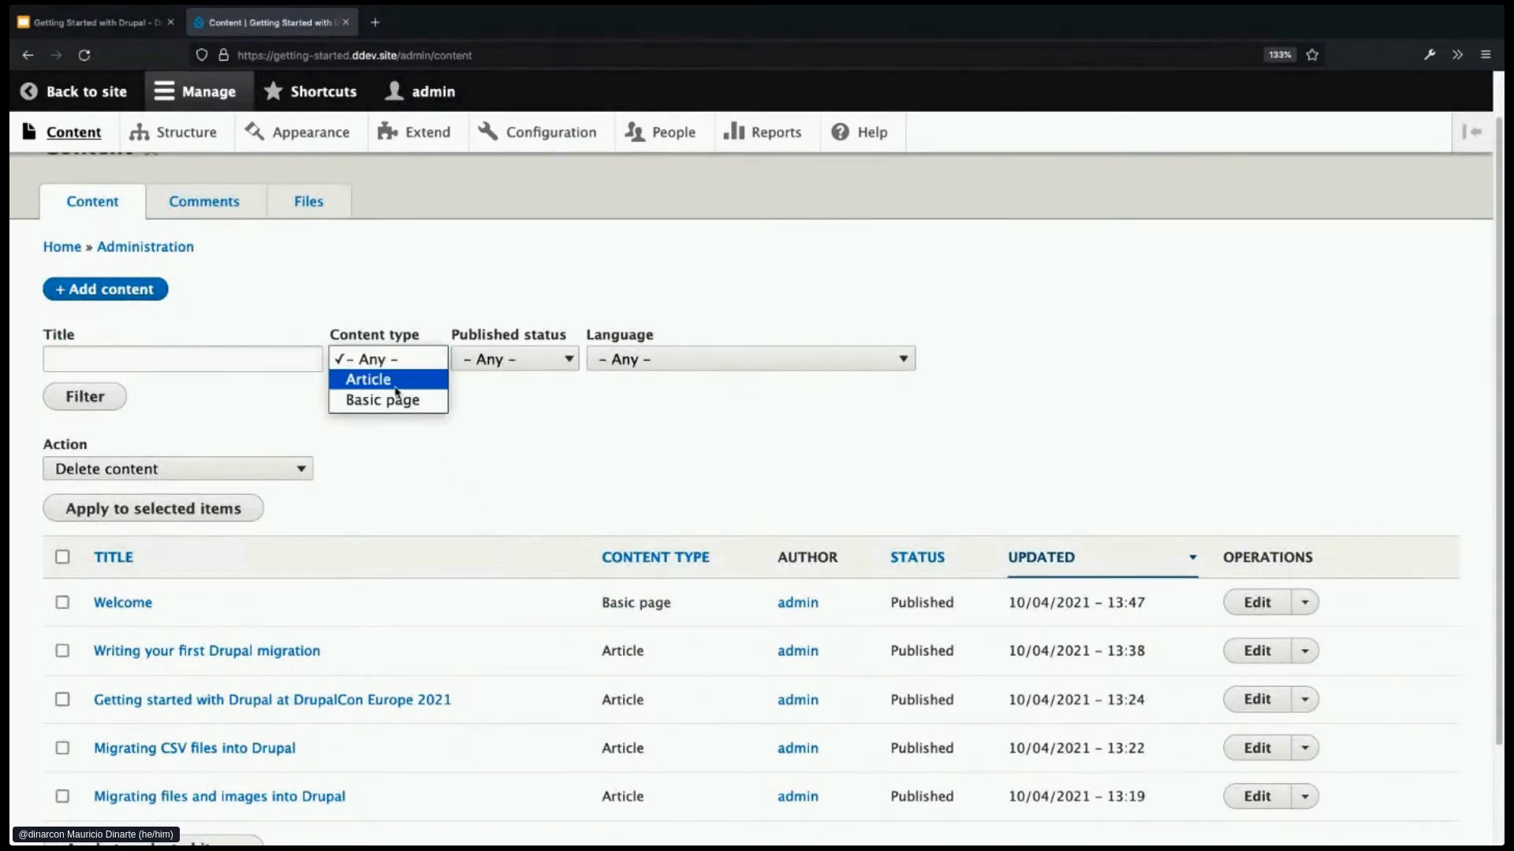
click(398, 402)
click(87, 397)
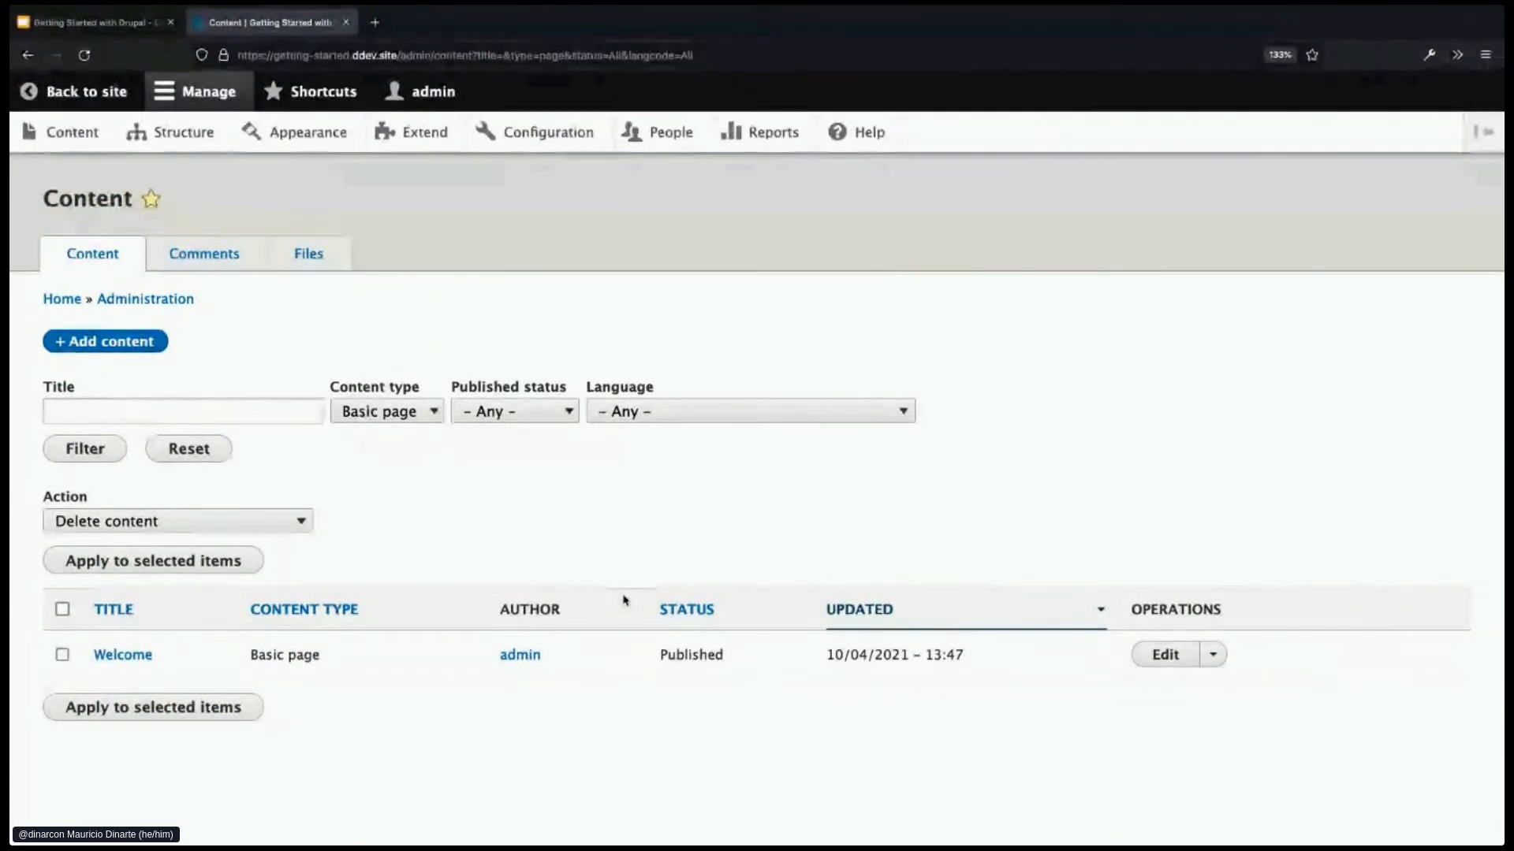
click(211, 457)
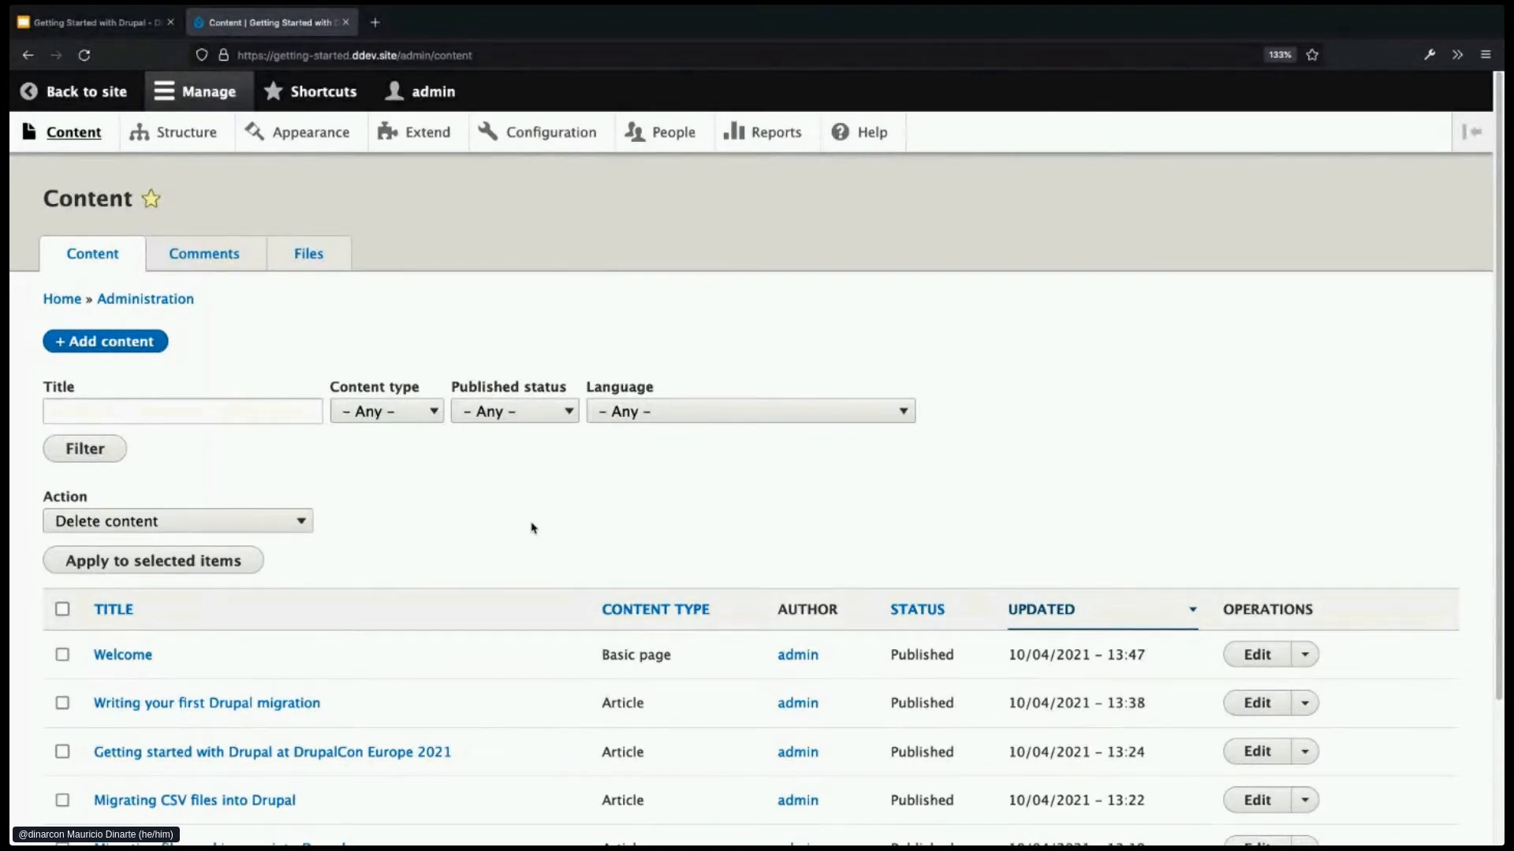
scroll(694, 571, down, 1)
scroll(738, 609, down, 1)
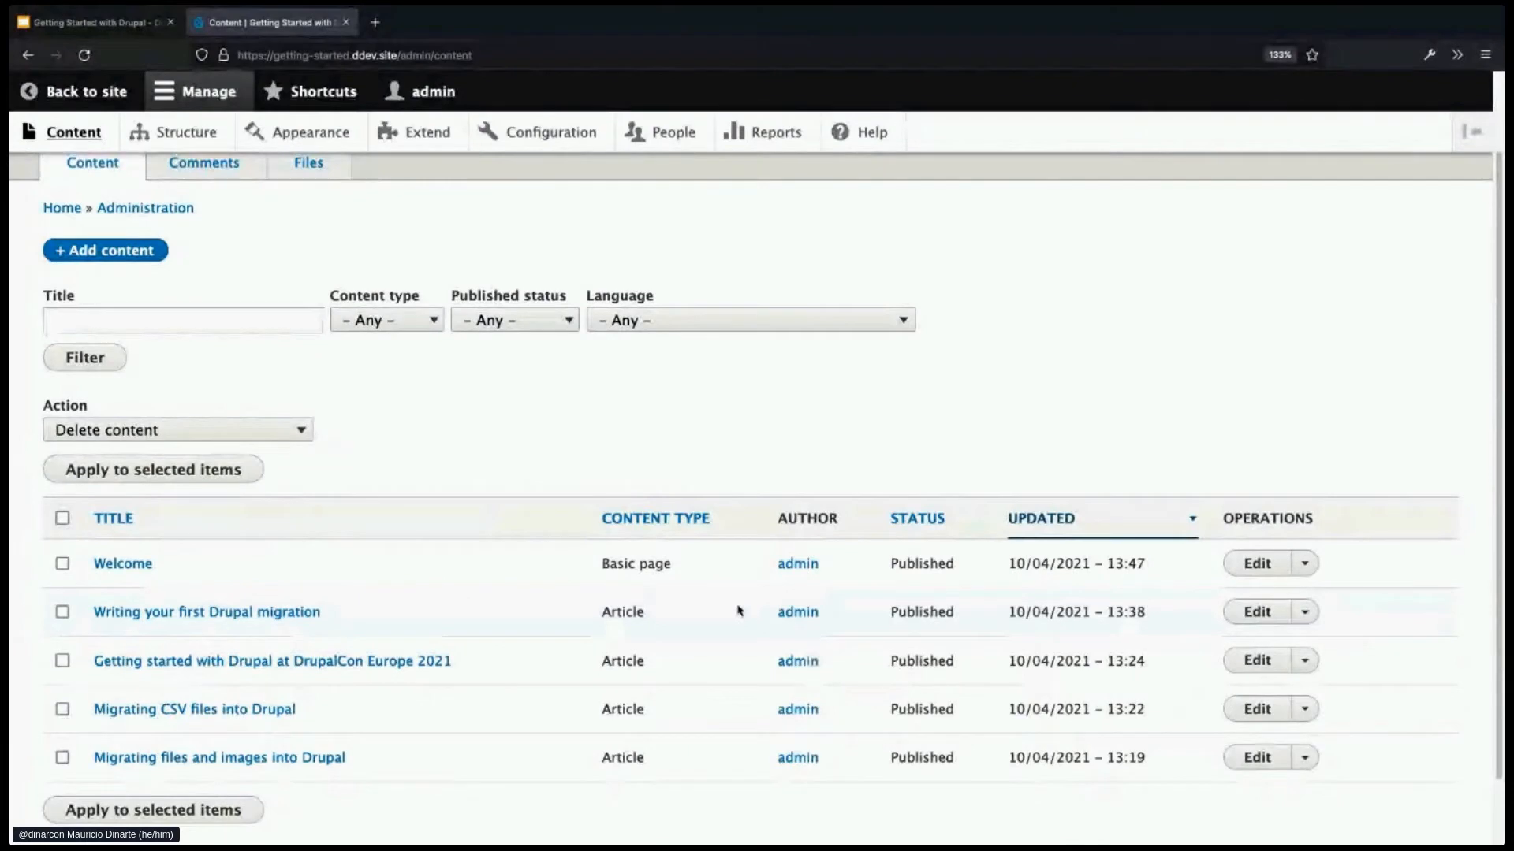
scroll(739, 611, up, 2)
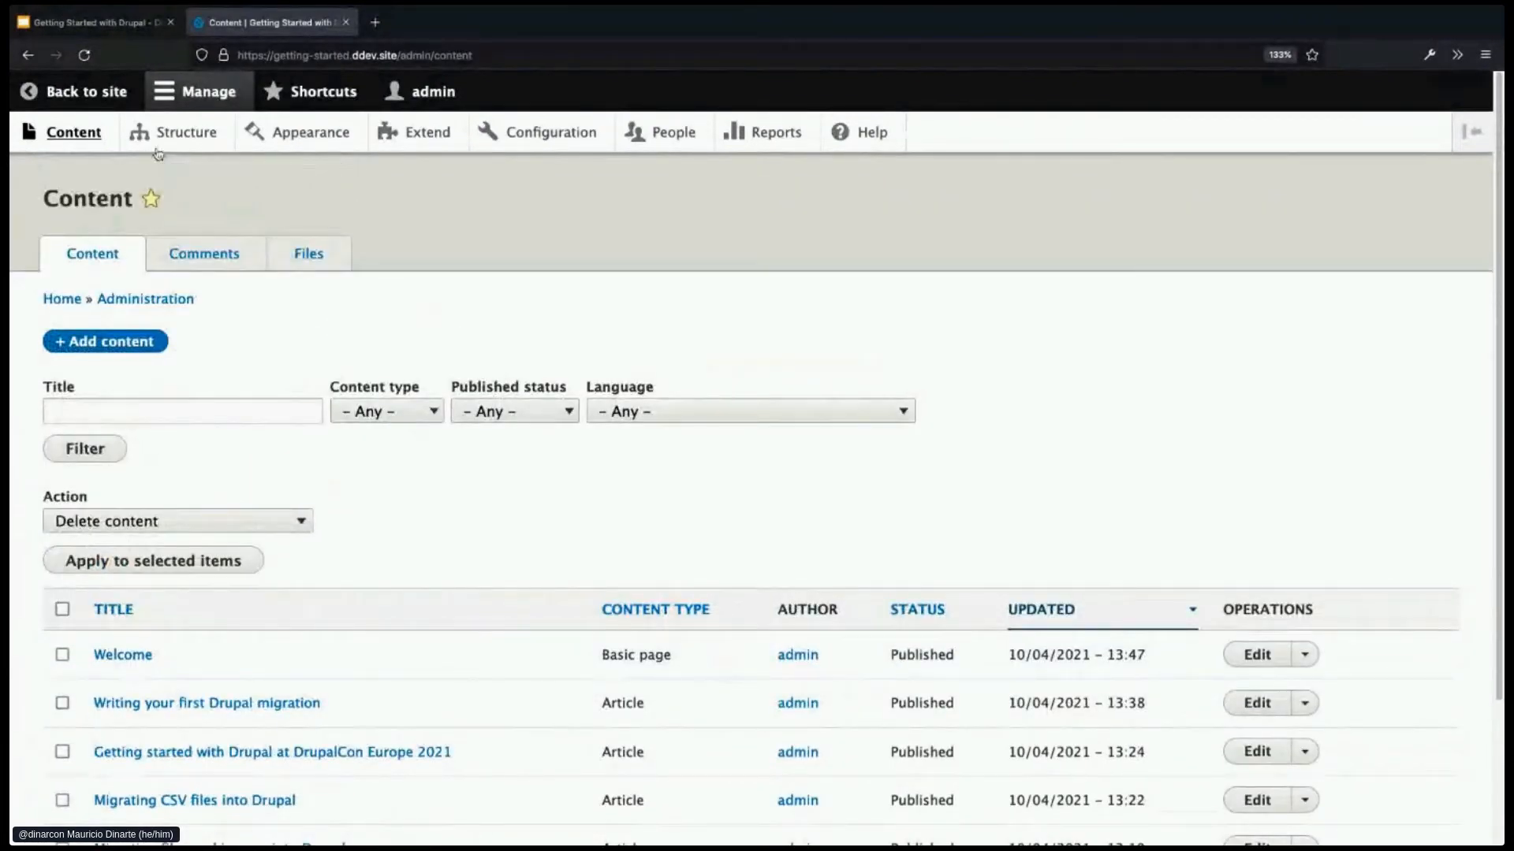
- Use Back to site to view the Welcome front page
click(89, 92)
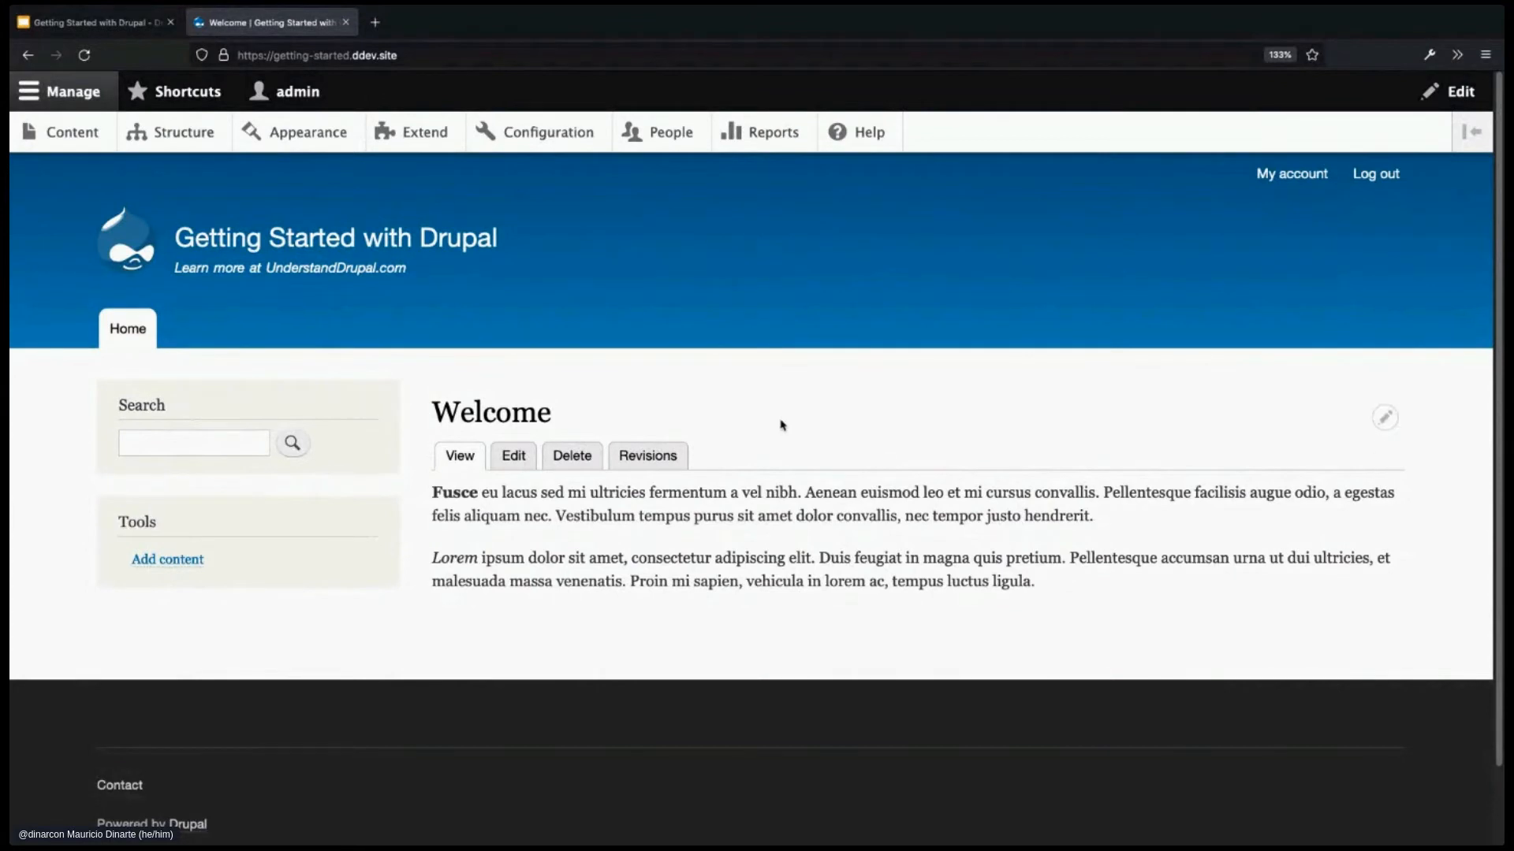
- Open Appearance and note Bartik as default theme and Seven as administration theme
click(298, 136)
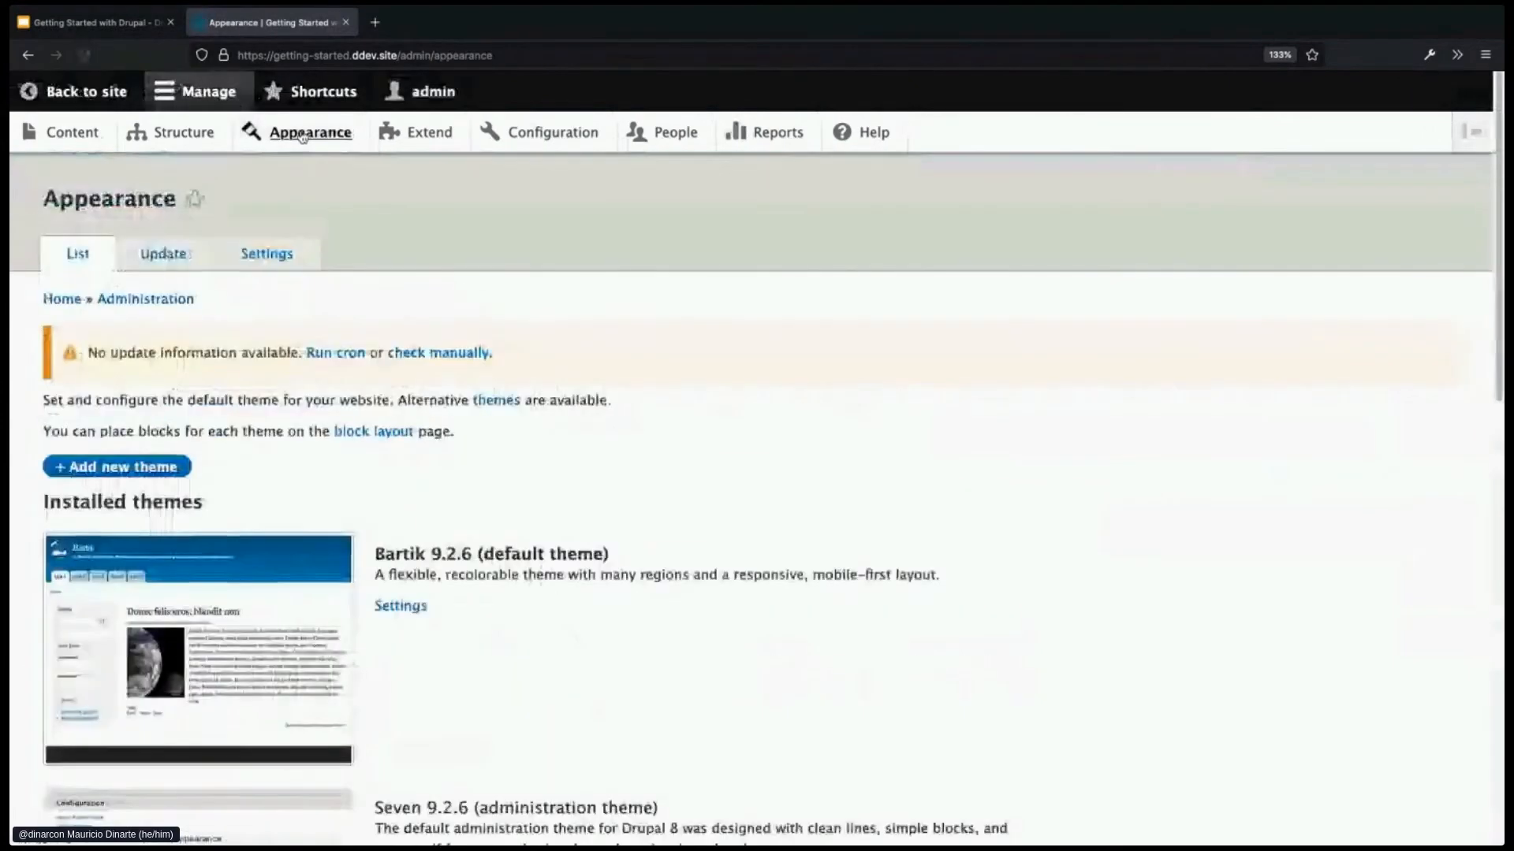
scroll(632, 568, down, 1)
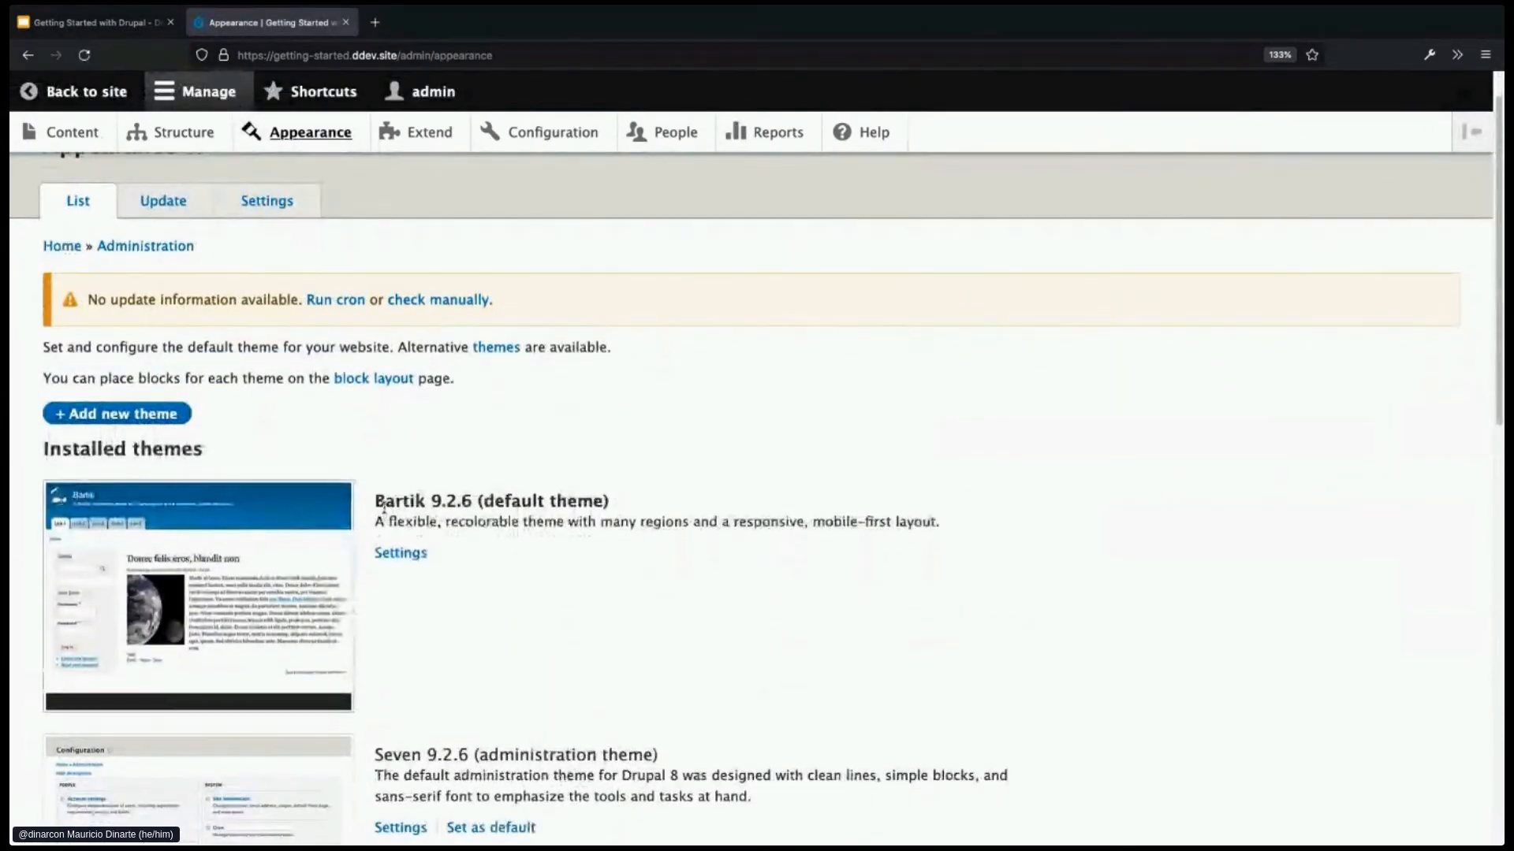
double_click(394, 501)
scroll(628, 584, down, 1)
scroll(631, 585, down, 3)
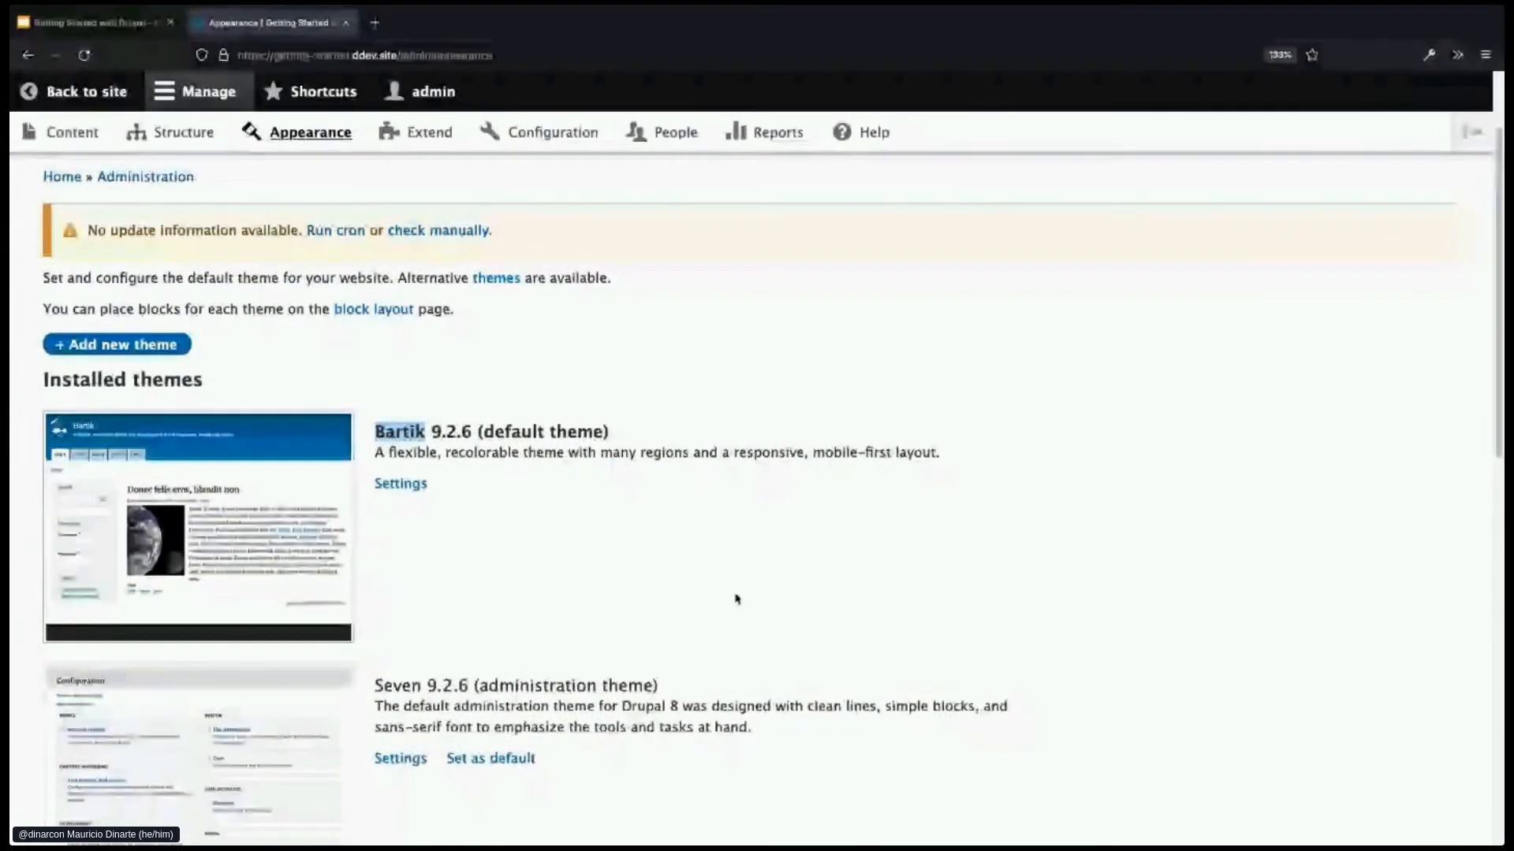
double_click(397, 573)
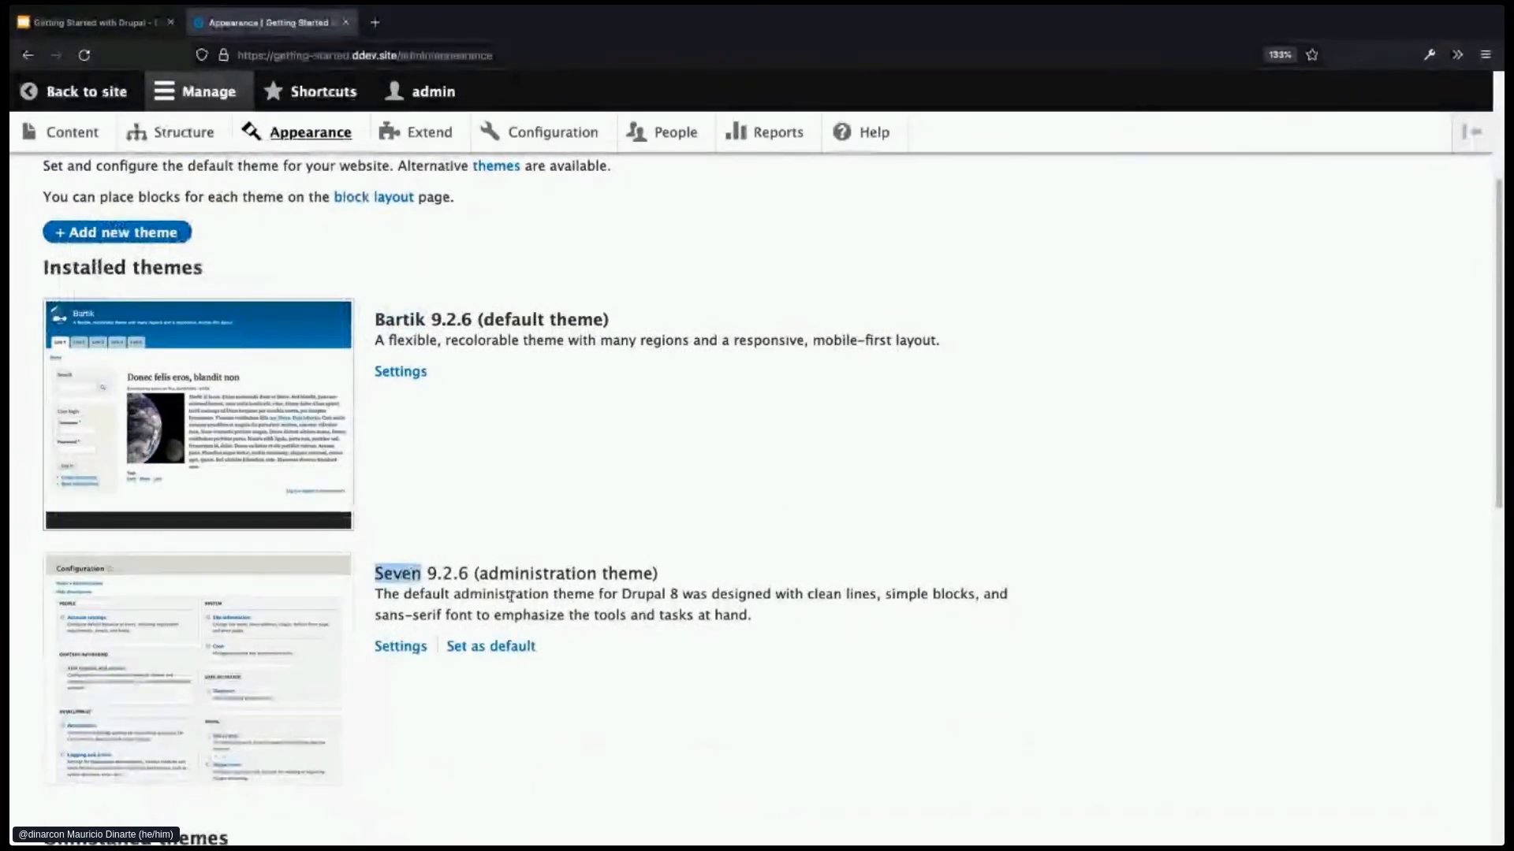
drag(477, 573, 662, 574)
click(736, 587)
drag(483, 319, 608, 319)
click(700, 400)
- Scroll down to the uninstalled Claro, Olivero and Stark themes
scroll(726, 450, down, 1)
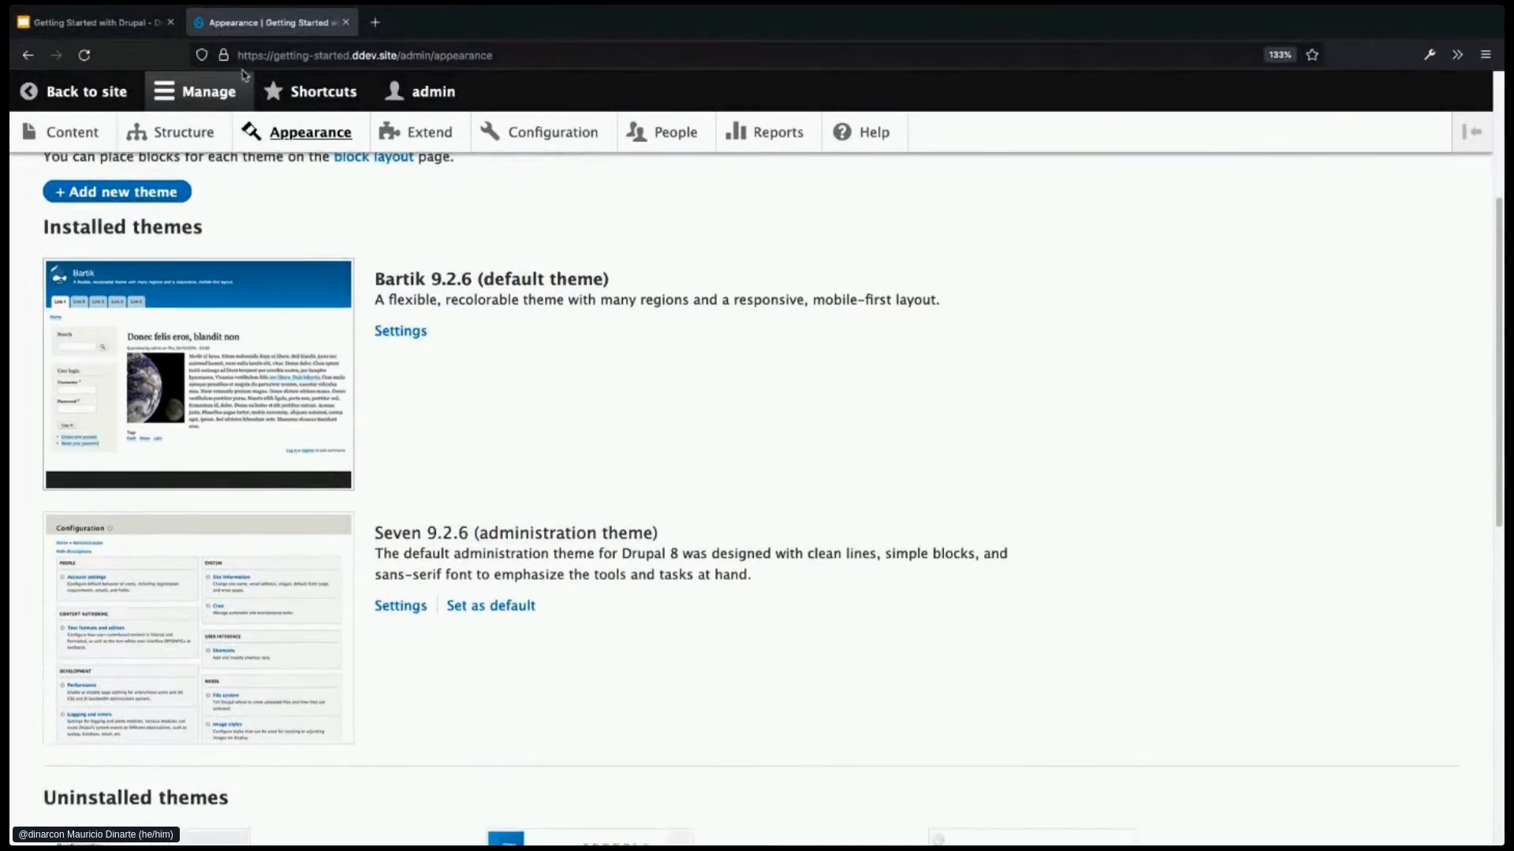
scroll(679, 447, down, 5)
scroll(704, 467, down, 4)
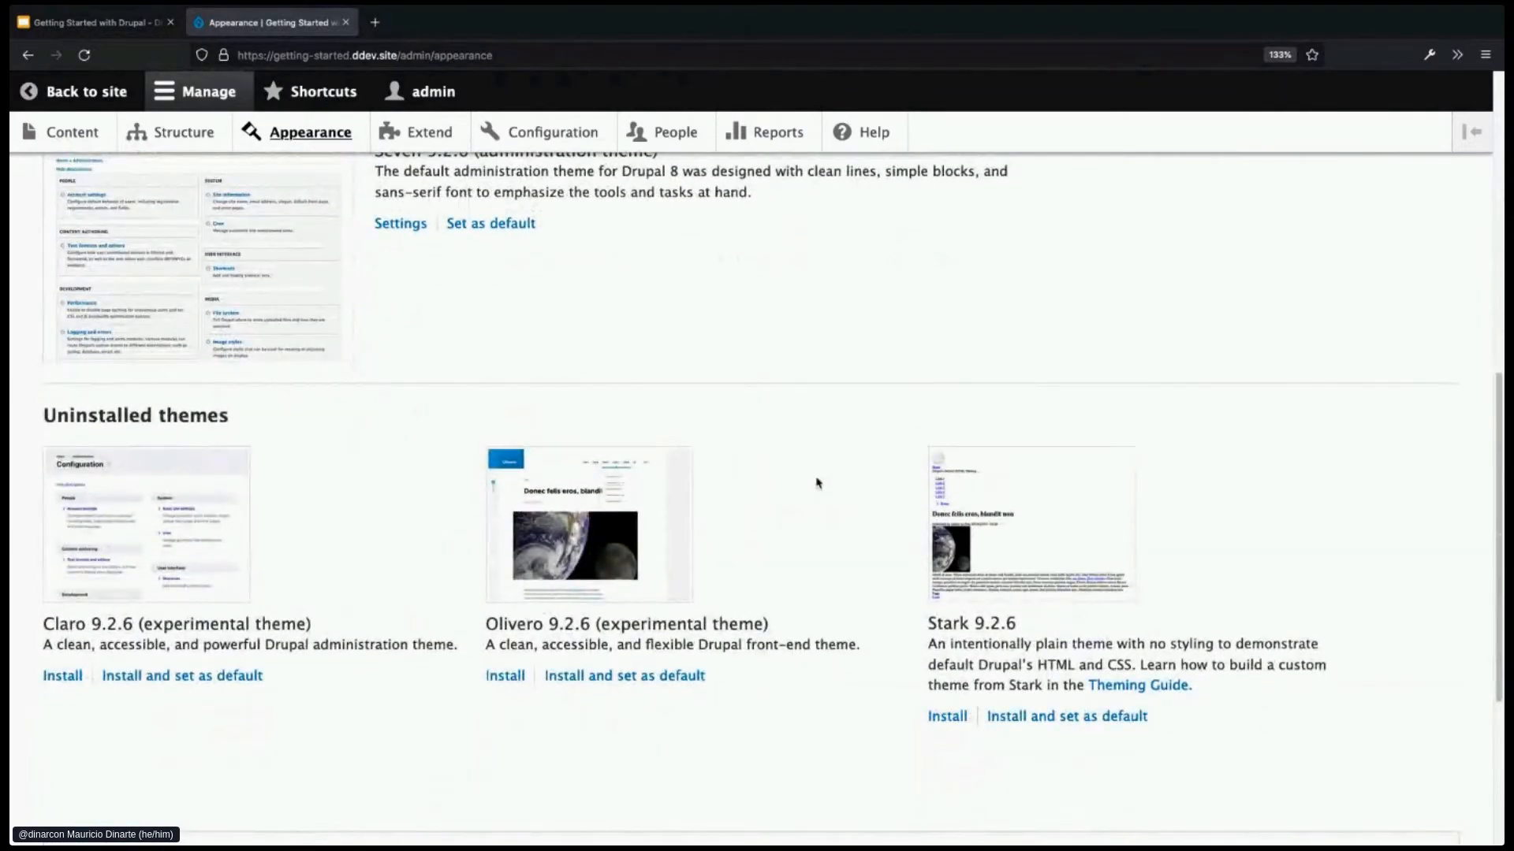
scroll(817, 483, down, 1)
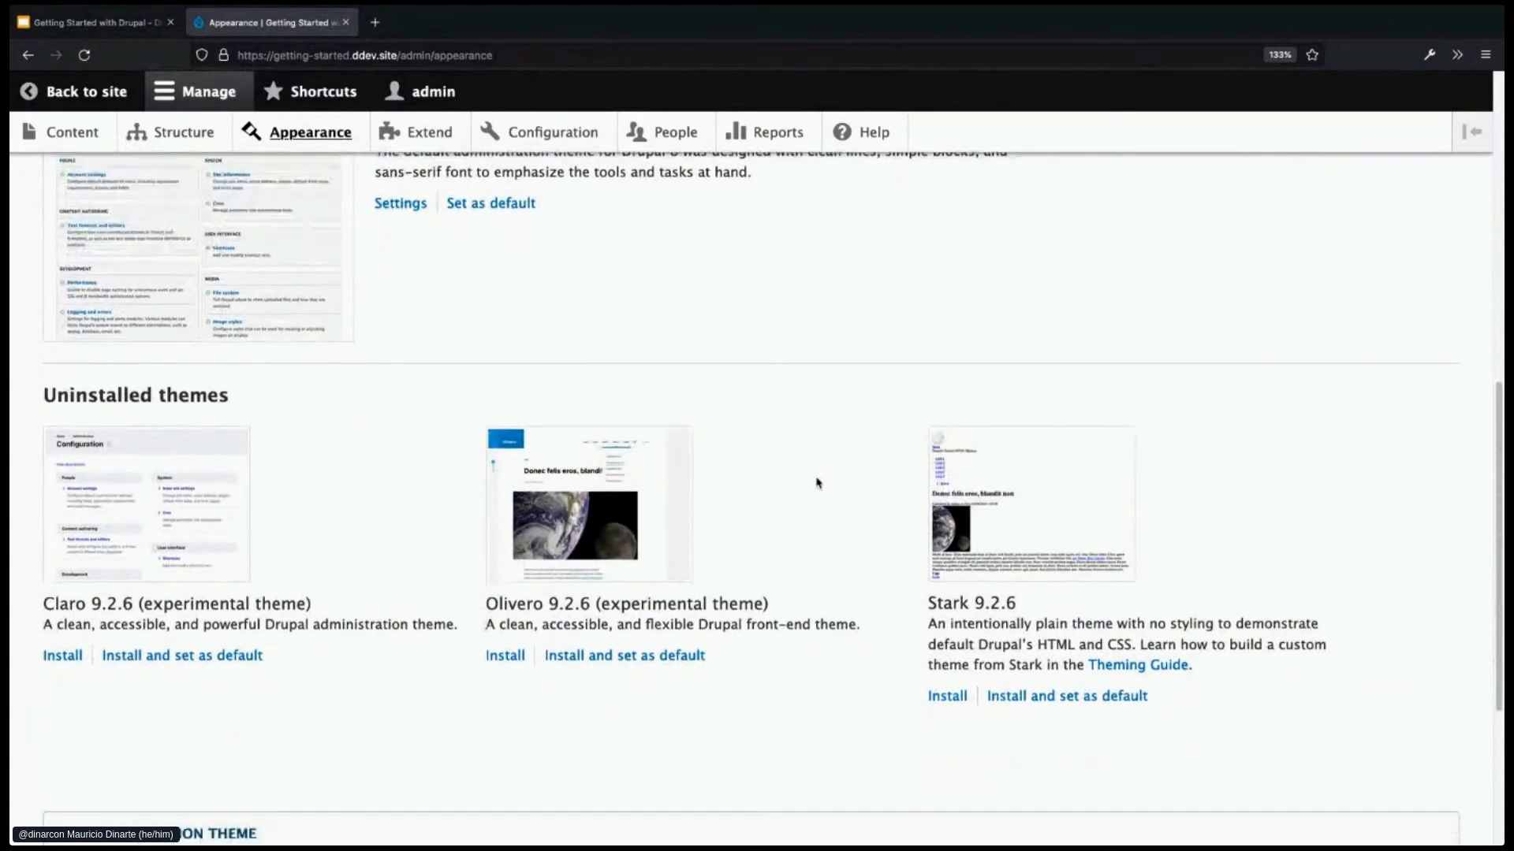
- Choose Install and set as default for Olivero and Continue past the experimental warning
click(636, 659)
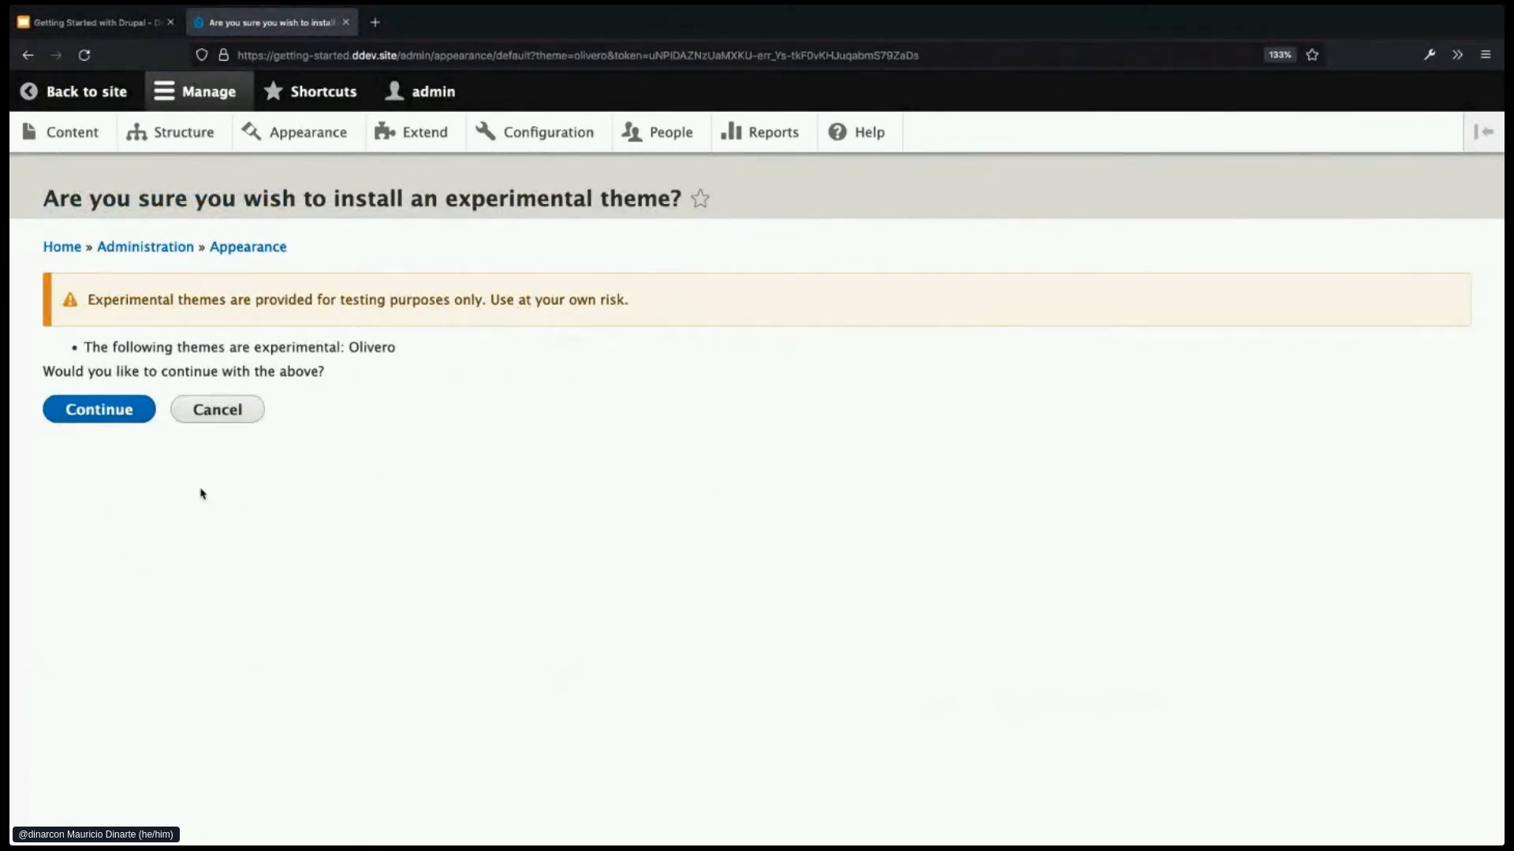
click(132, 414)
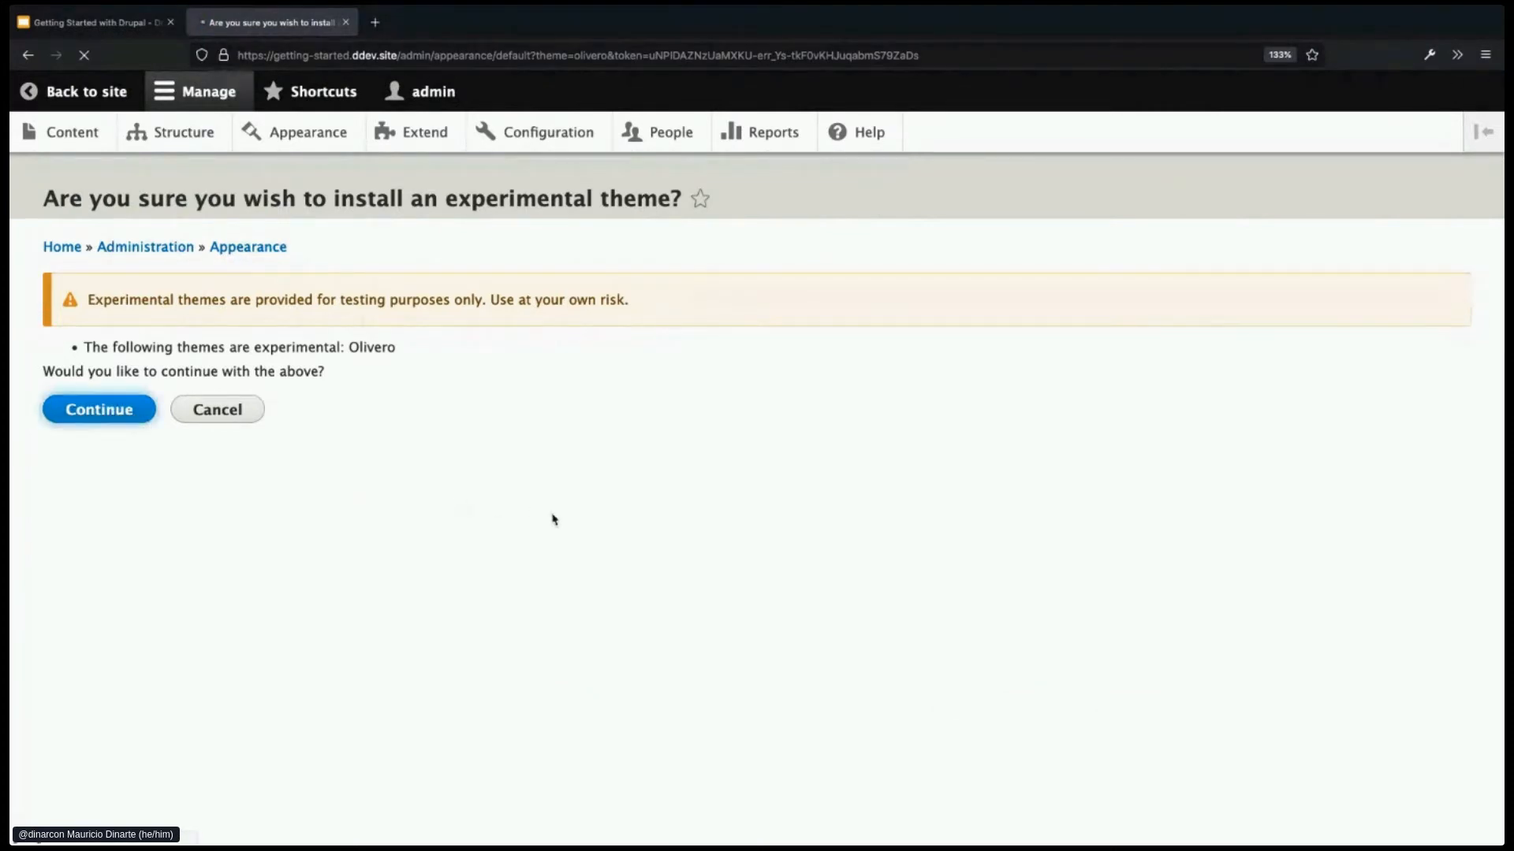
scroll(683, 620, down, 1)
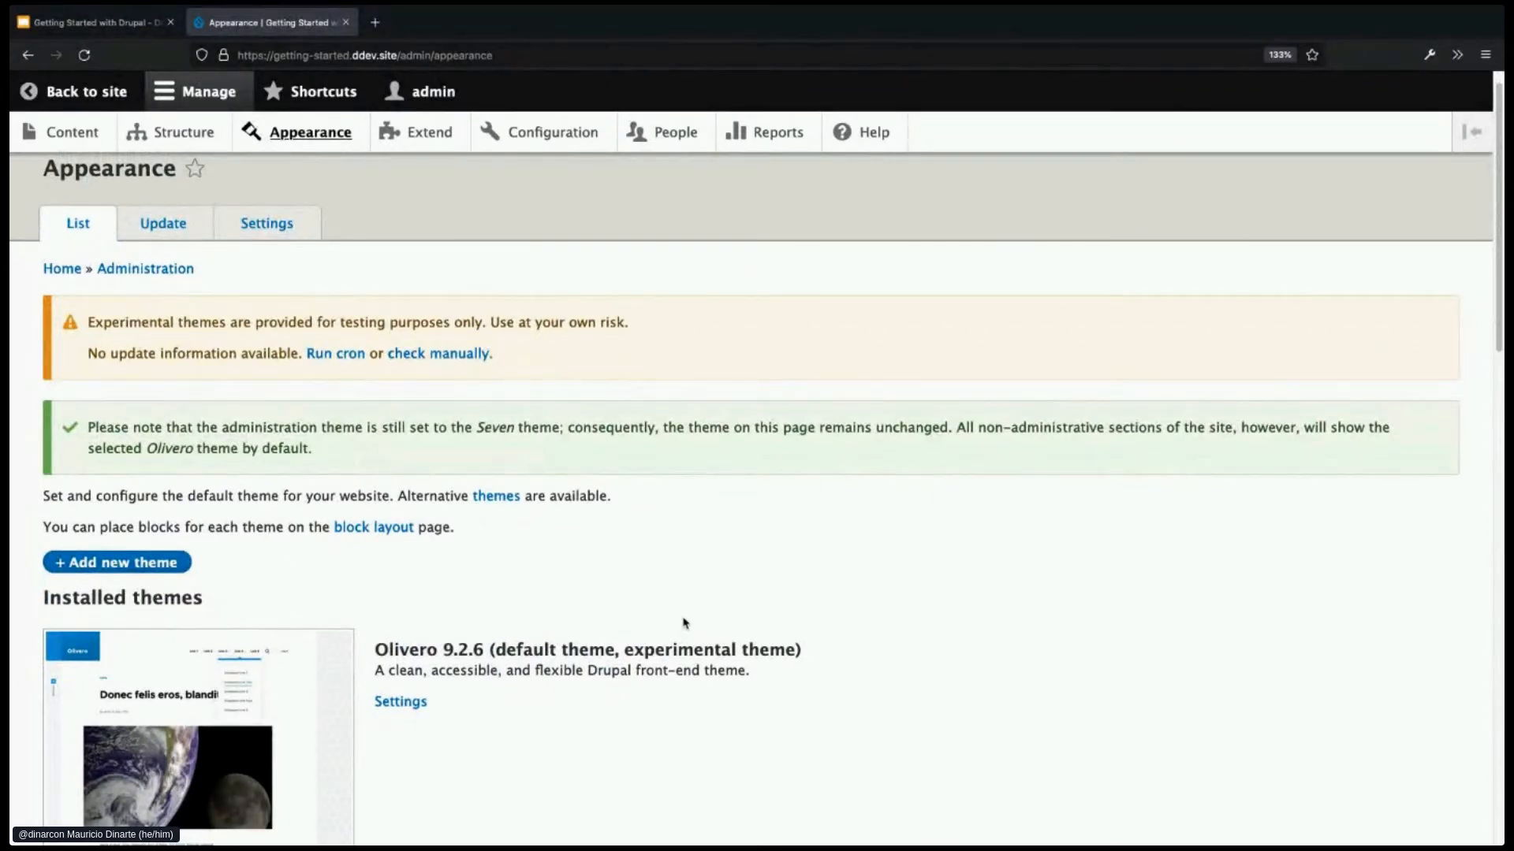
- Scroll down the Appearance page to the Uninstalled themes section listing Claro 9.2.6 and Stark 9.2.6
scroll(684, 623, down, 1)
scroll(685, 622, down, 1)
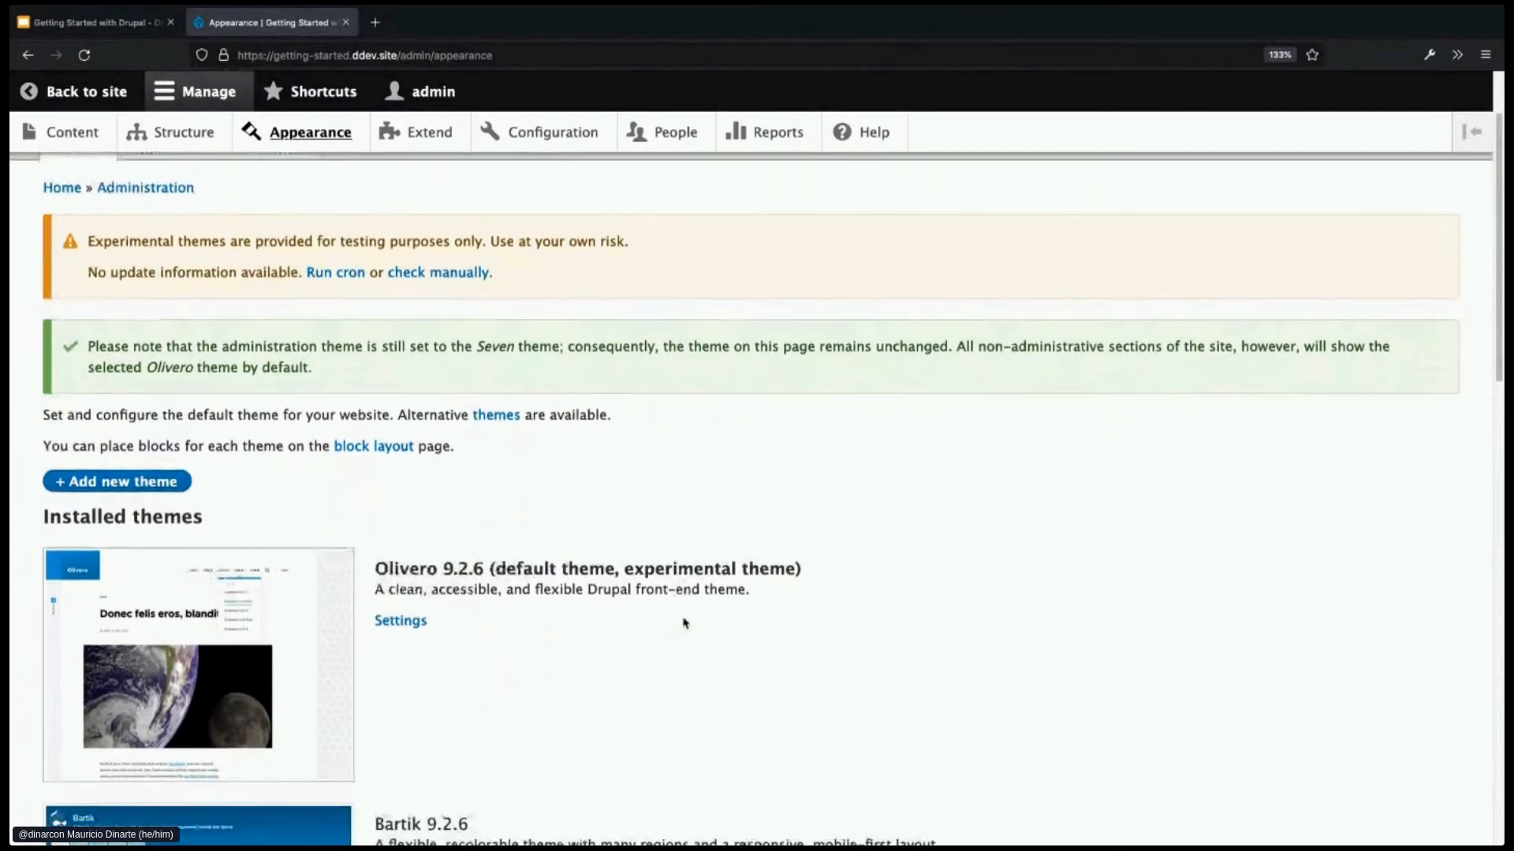
scroll(684, 622, down, 1)
scroll(685, 623, down, 2)
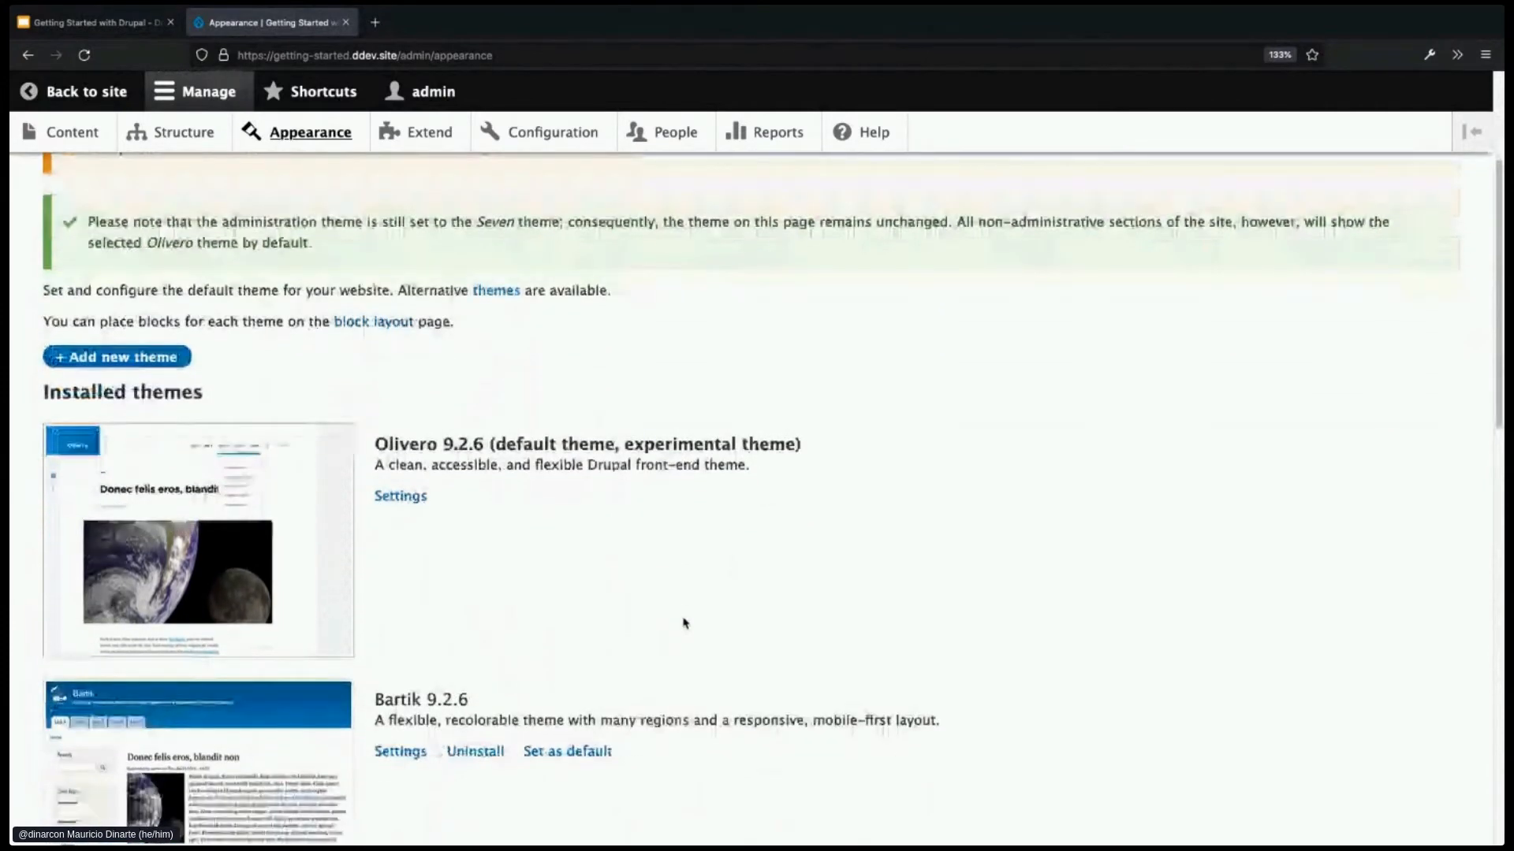
scroll(684, 623, down, 2)
scroll(684, 623, down, 1)
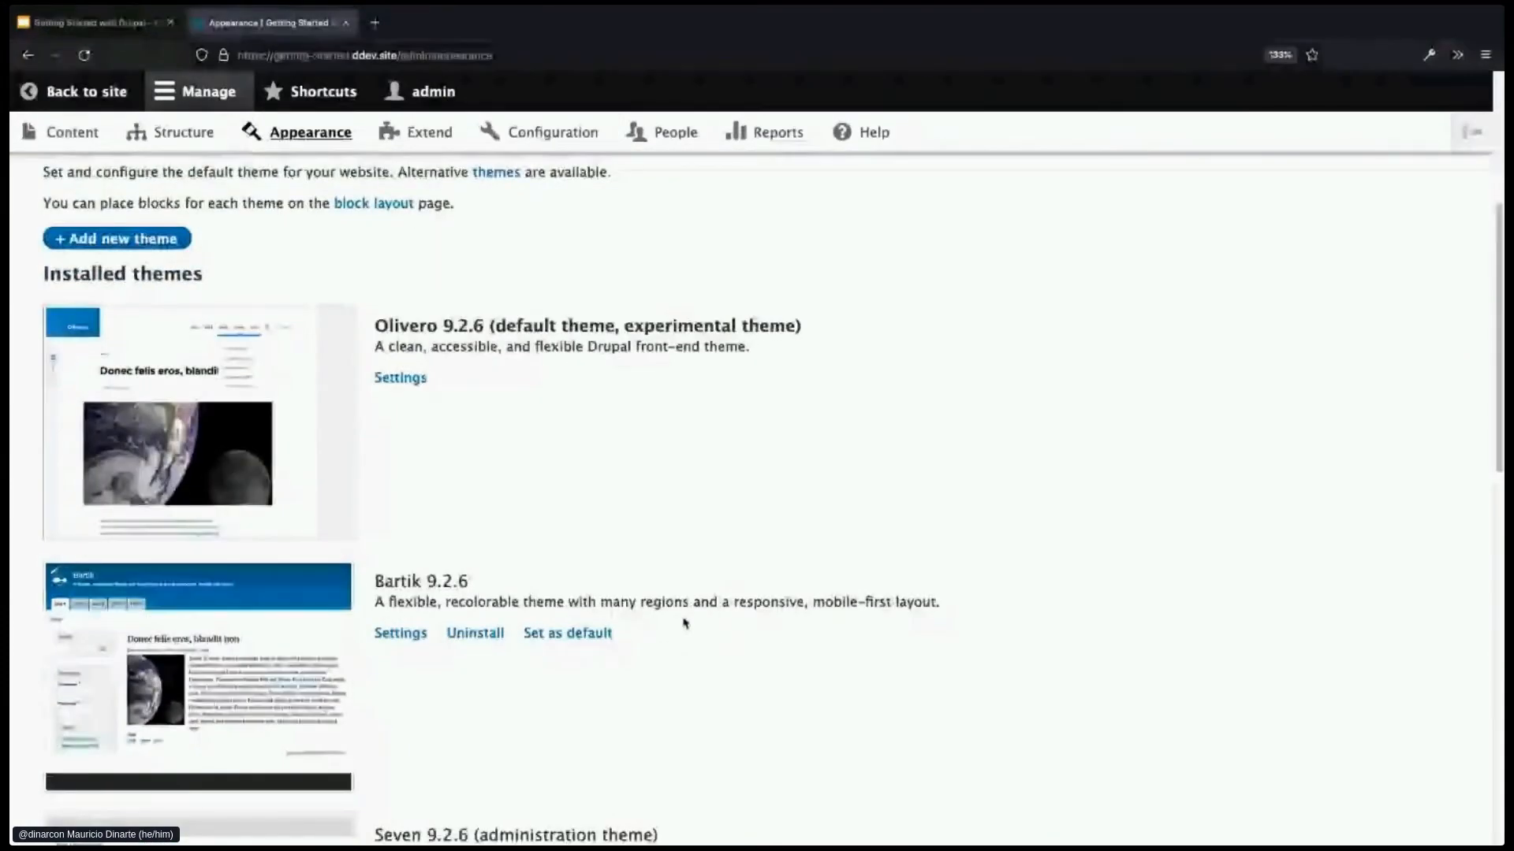
scroll(684, 623, down, 5)
scroll(684, 623, down, 4)
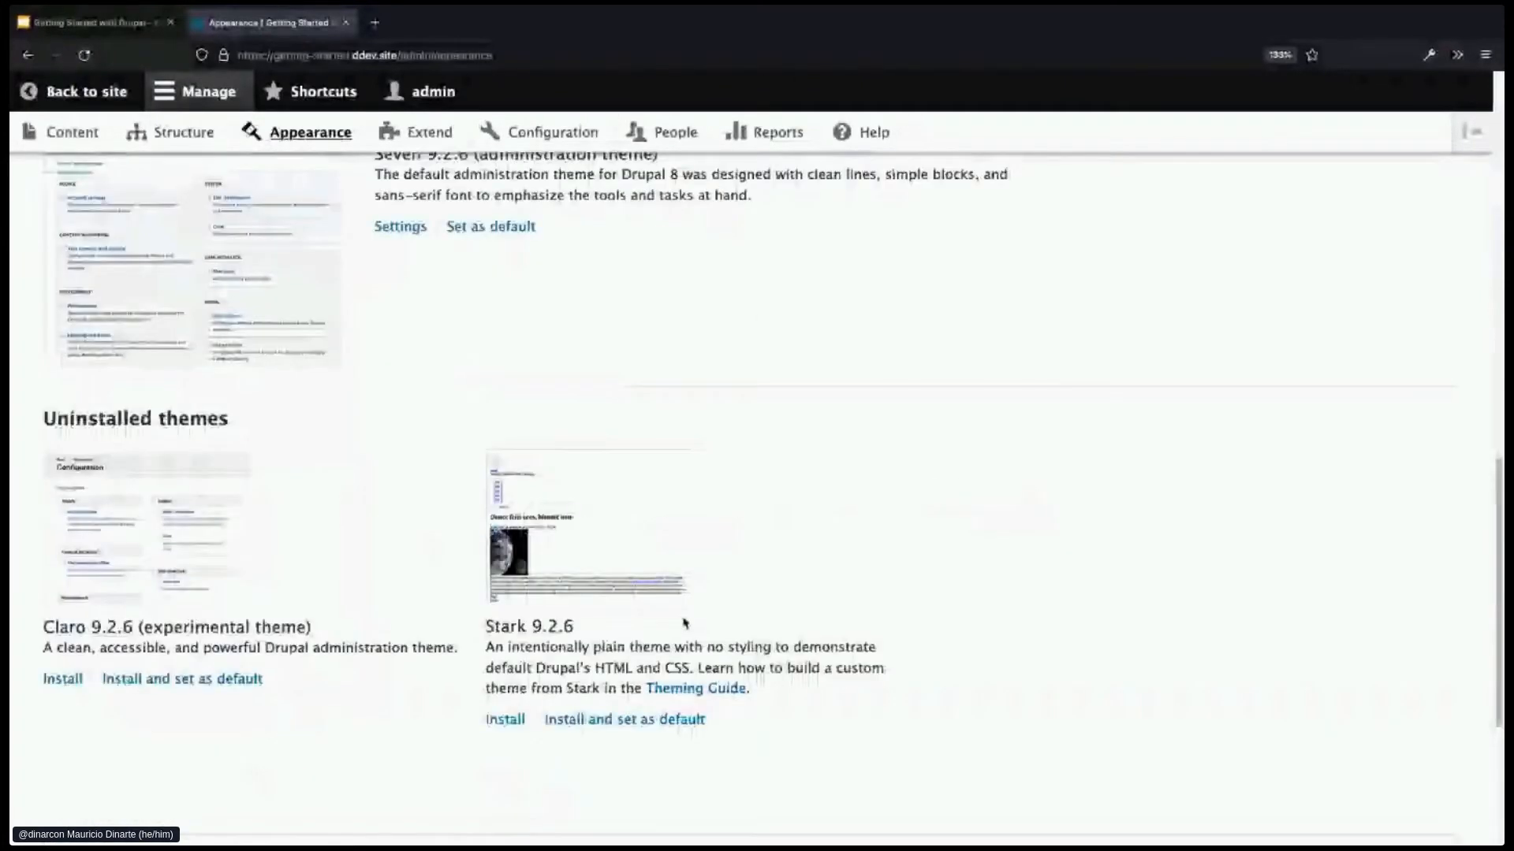
scroll(199, 667, down, 1)
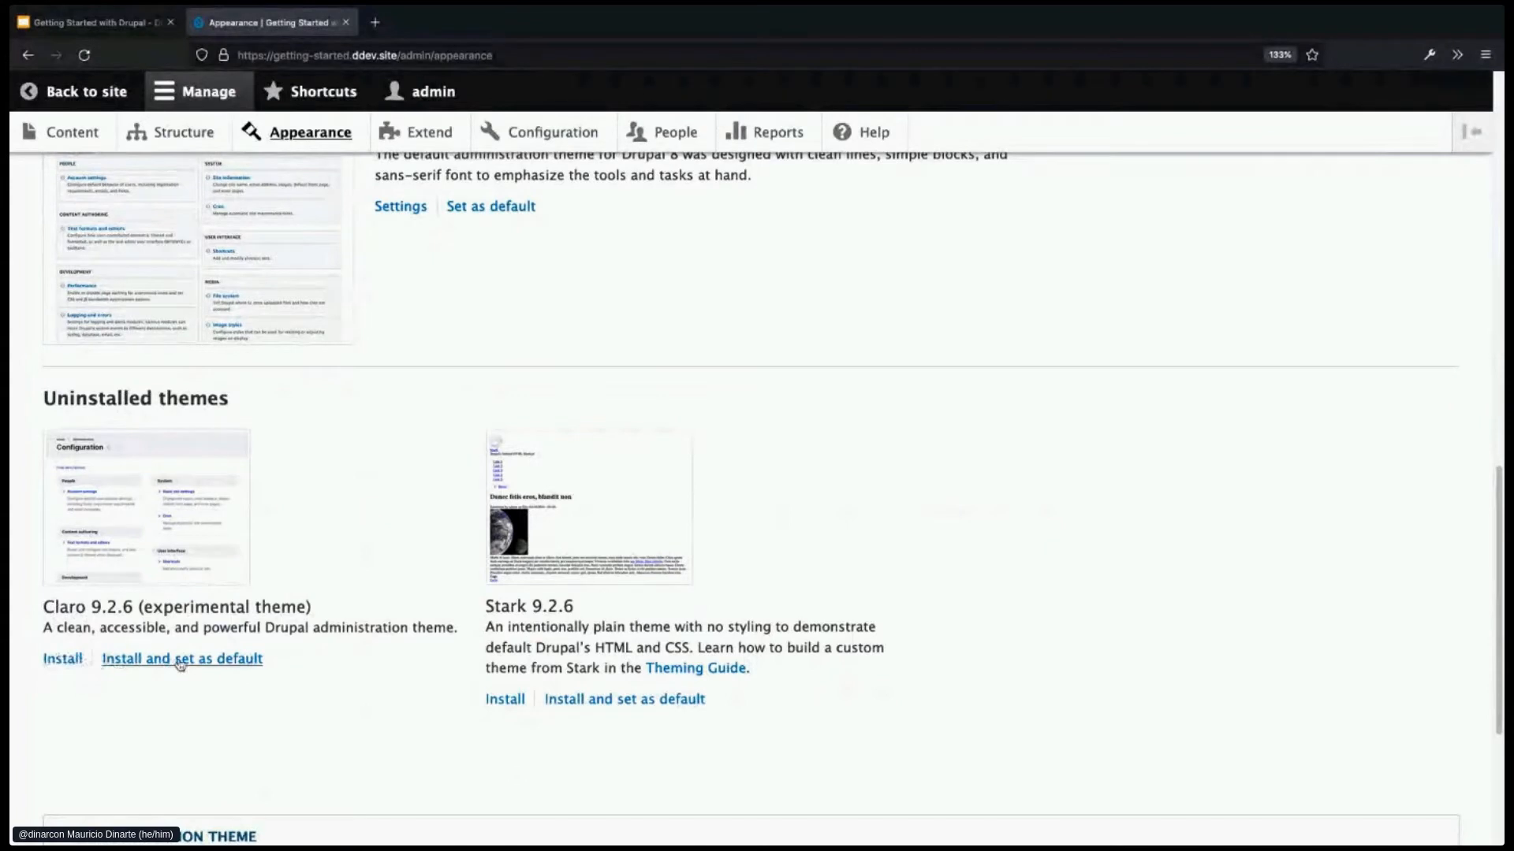
- Install the experimental Claro theme, confirming the experimental-theme warning
click(54, 668)
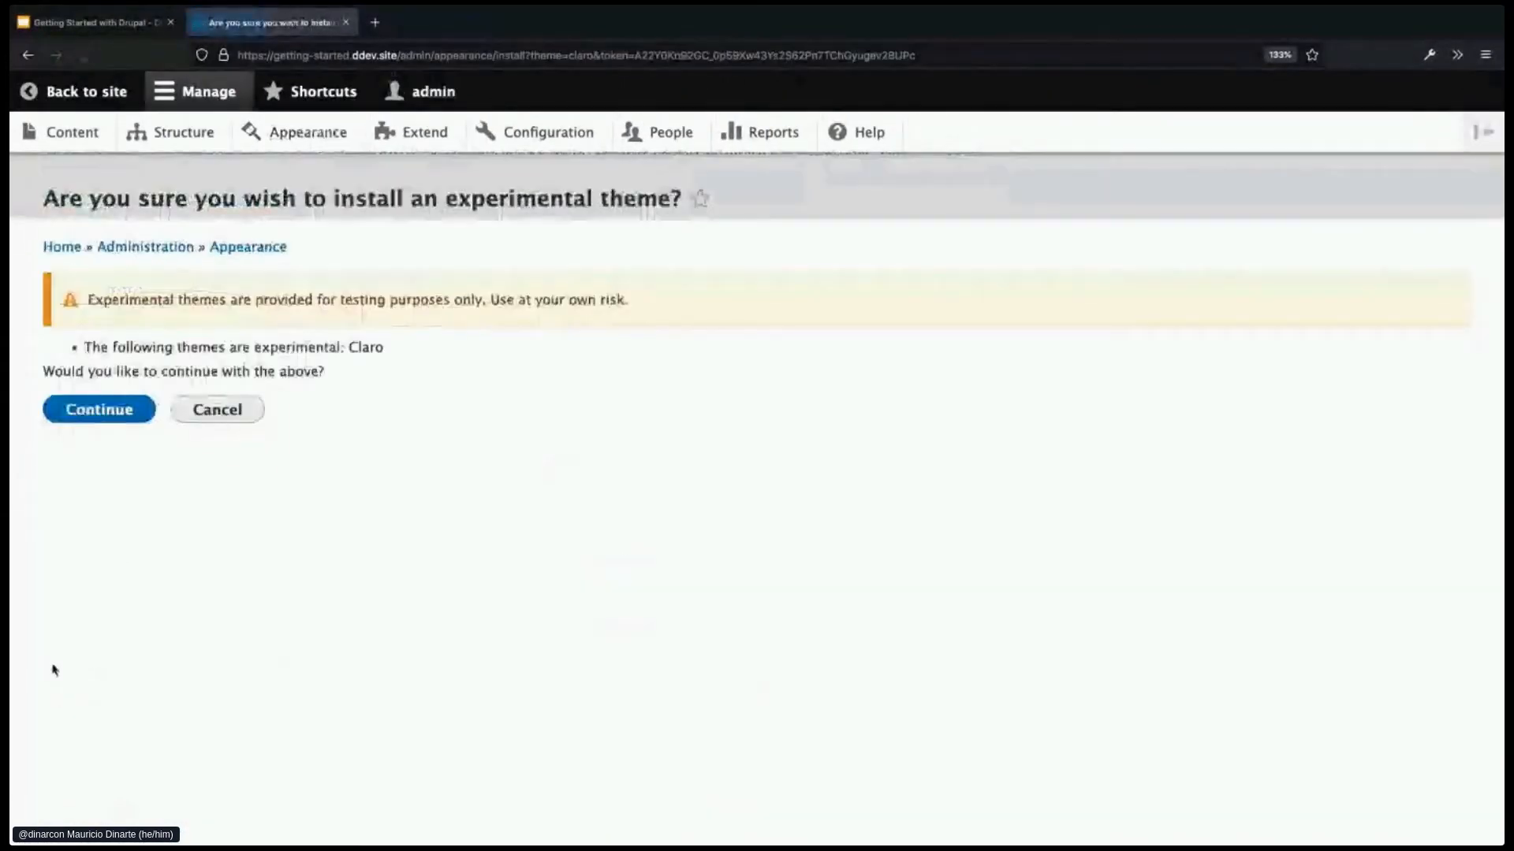
click(83, 424)
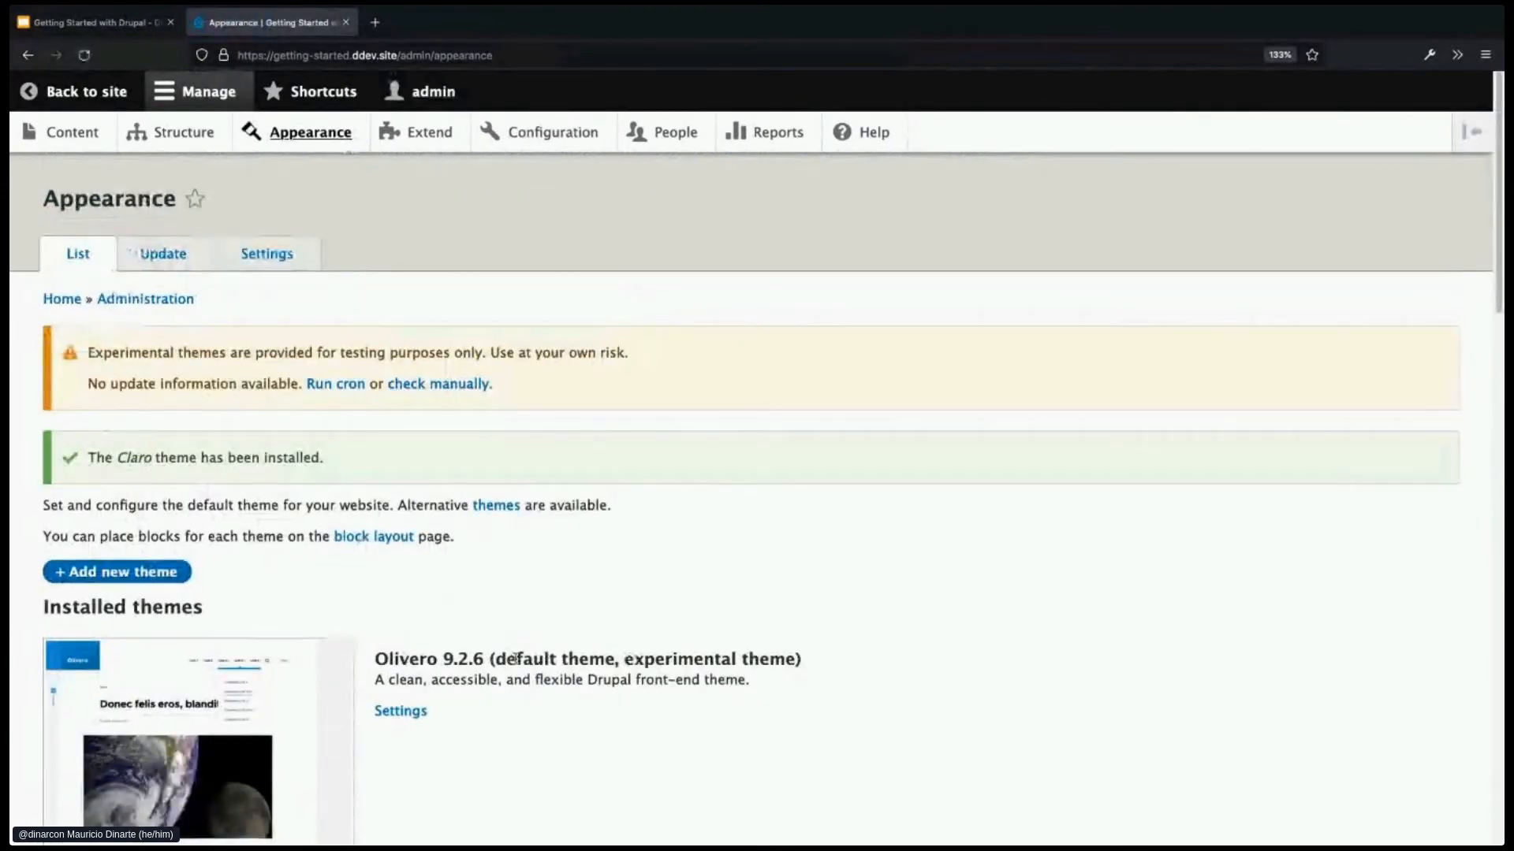
scroll(513, 659, down, 7)
scroll(518, 665, down, 10)
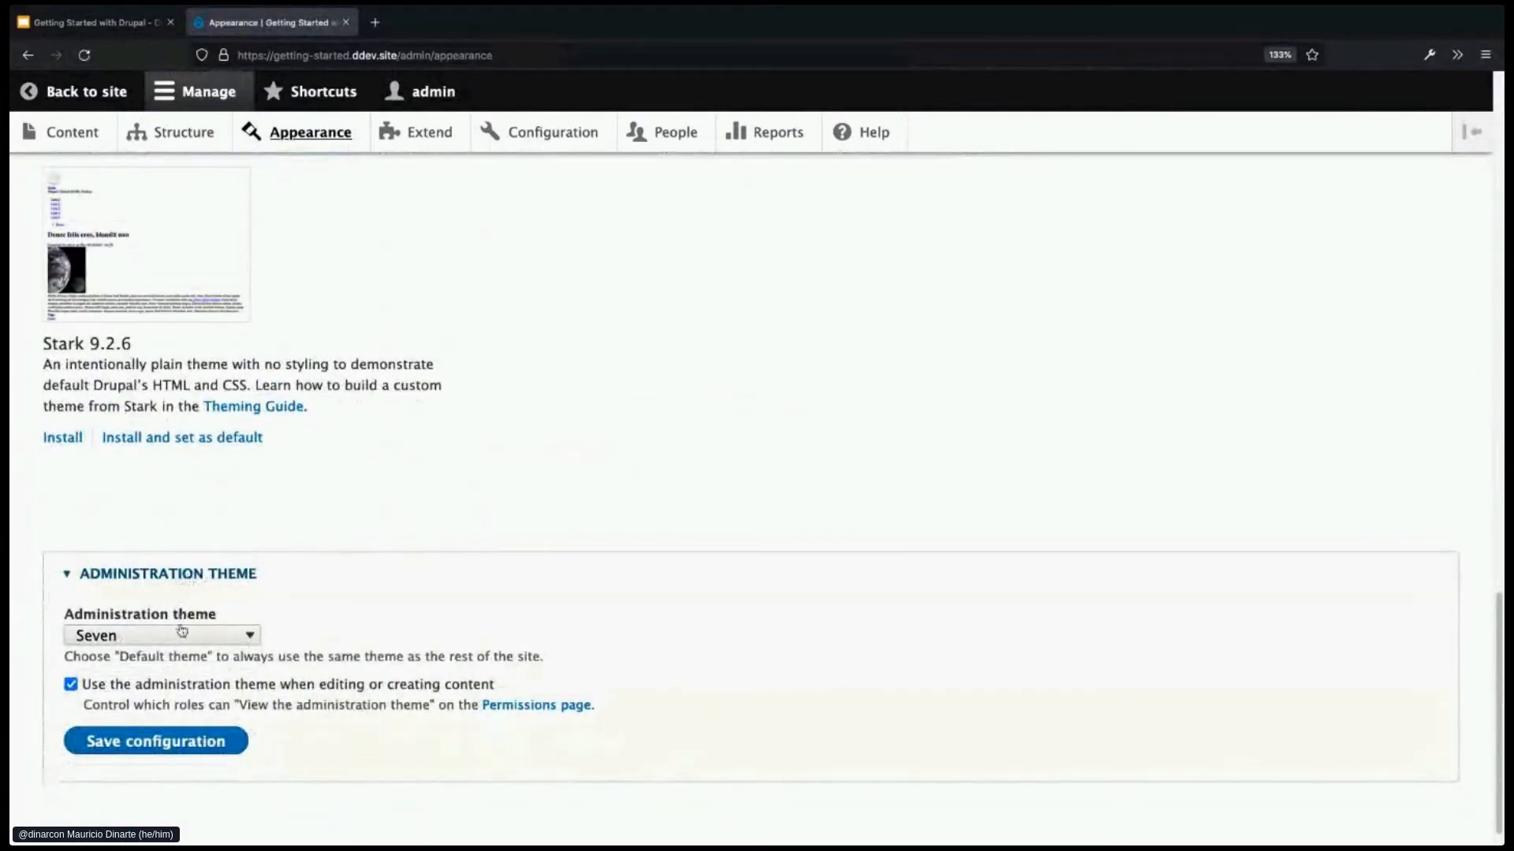
- Set the Administration theme to Claro (Experimental) and save the configuration
click(184, 640)
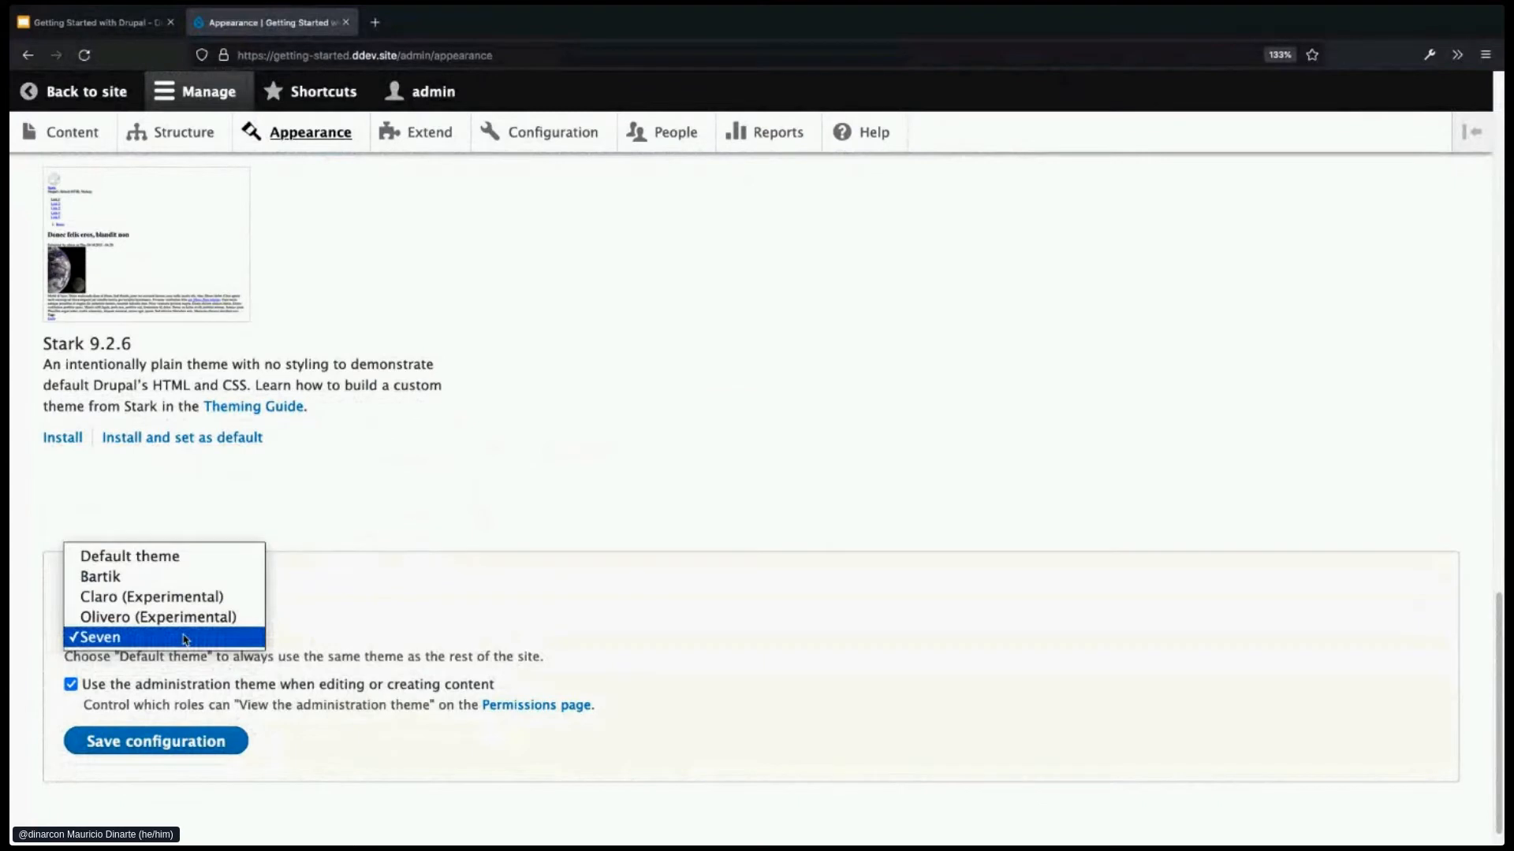
click(185, 599)
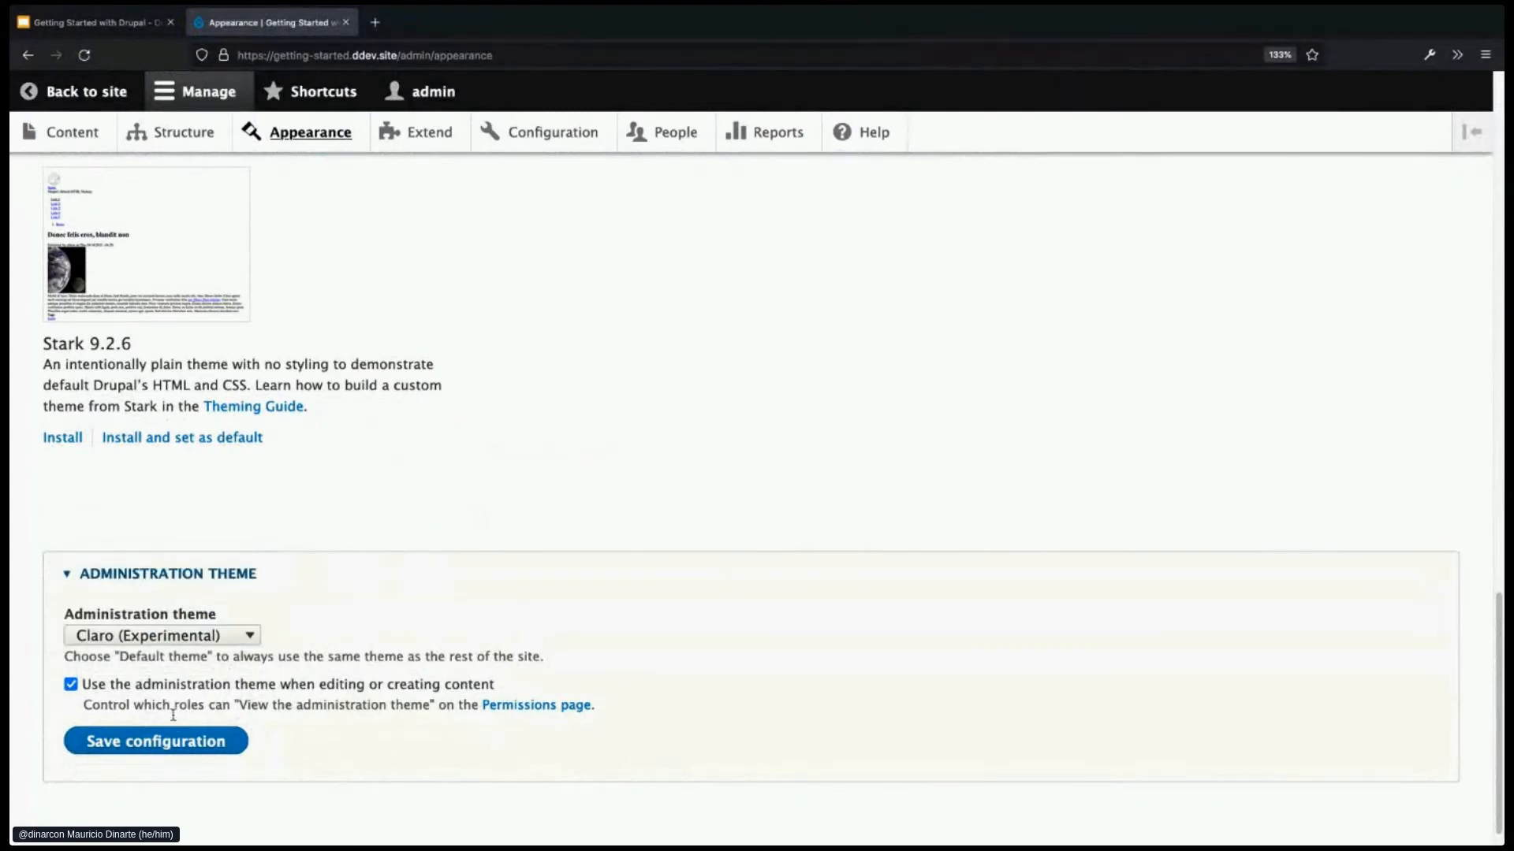
click(175, 742)
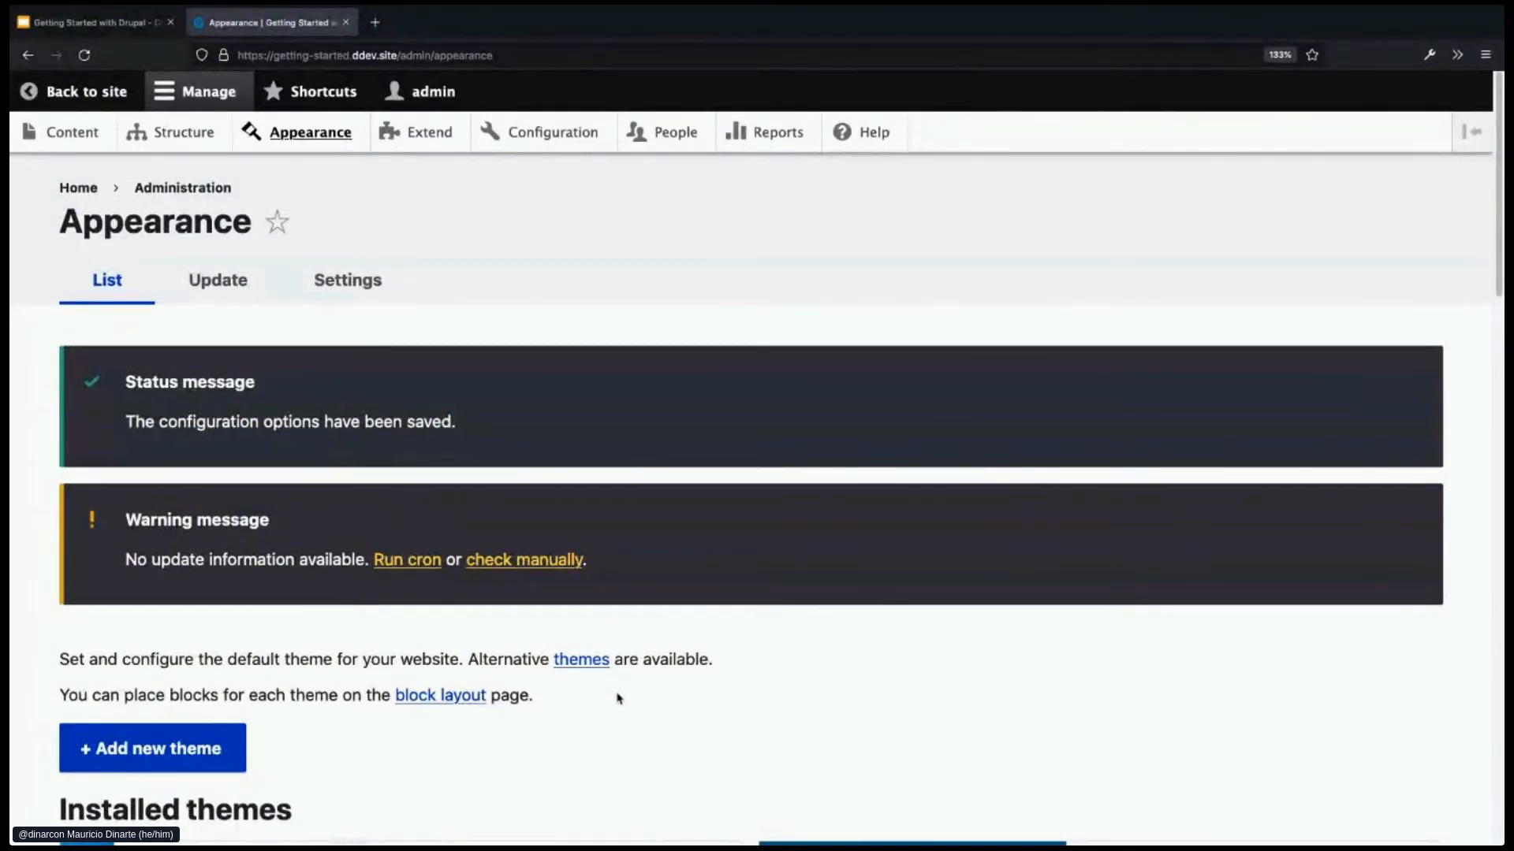
click(98, 147)
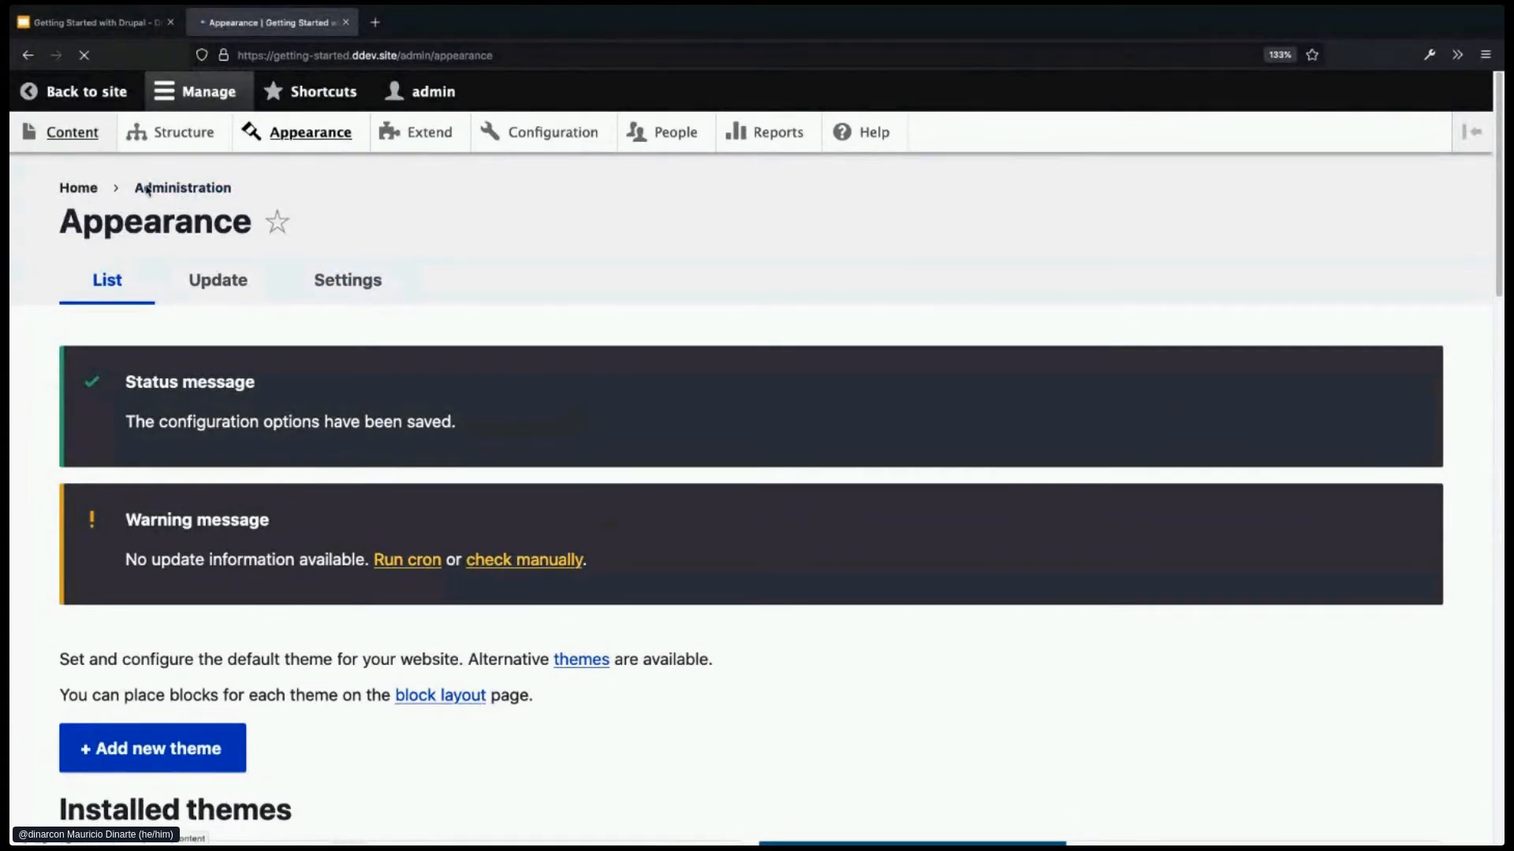
- Scroll through the Claro-styled Content list showing the Welcome page and four published articles
scroll(582, 608, down, 1)
scroll(582, 608, down, 1)
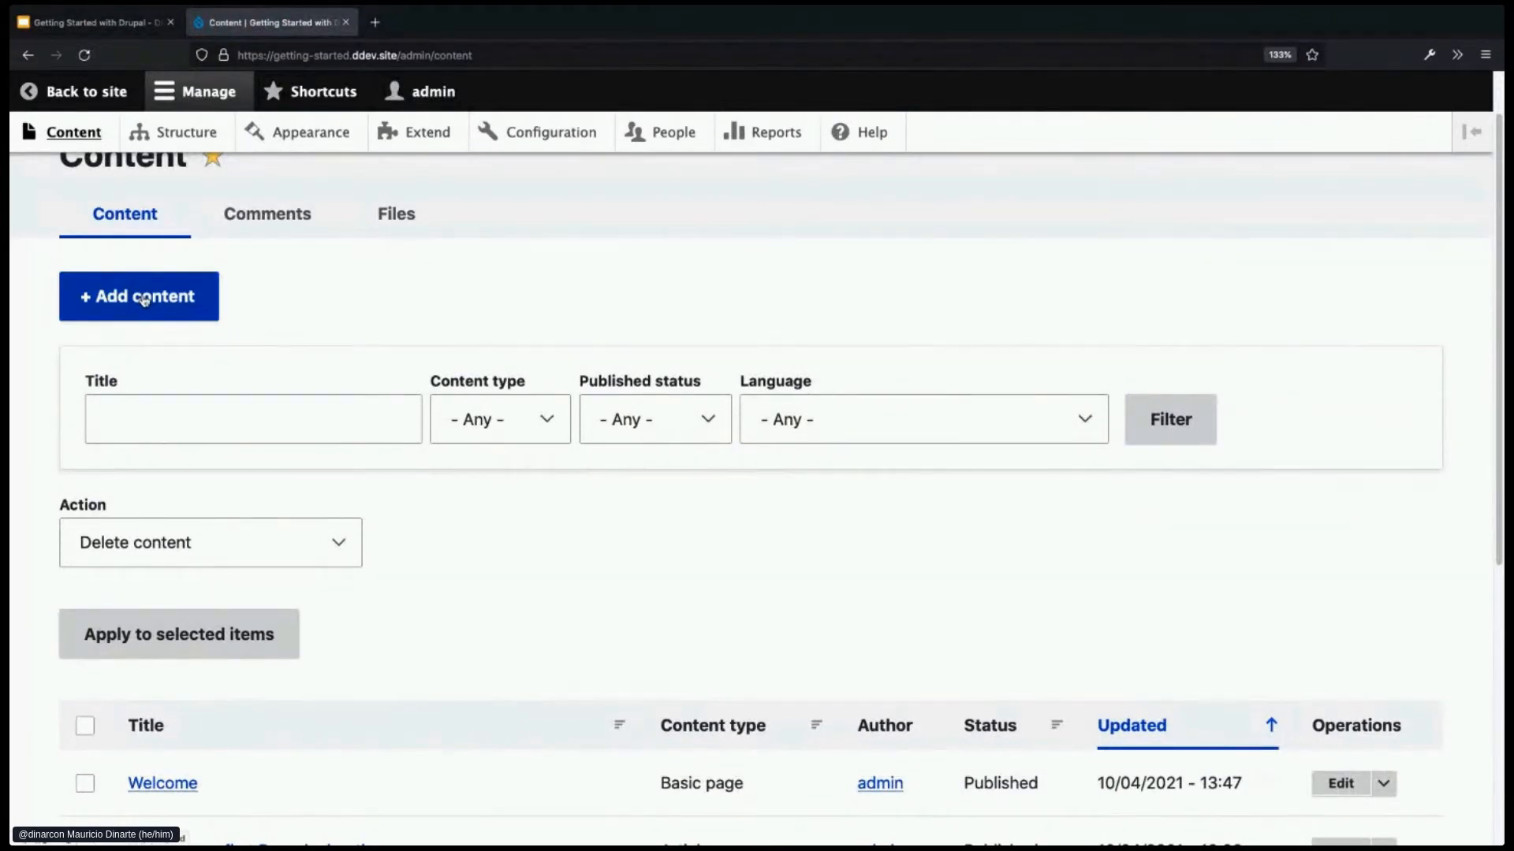
scroll(339, 540, down, 2)
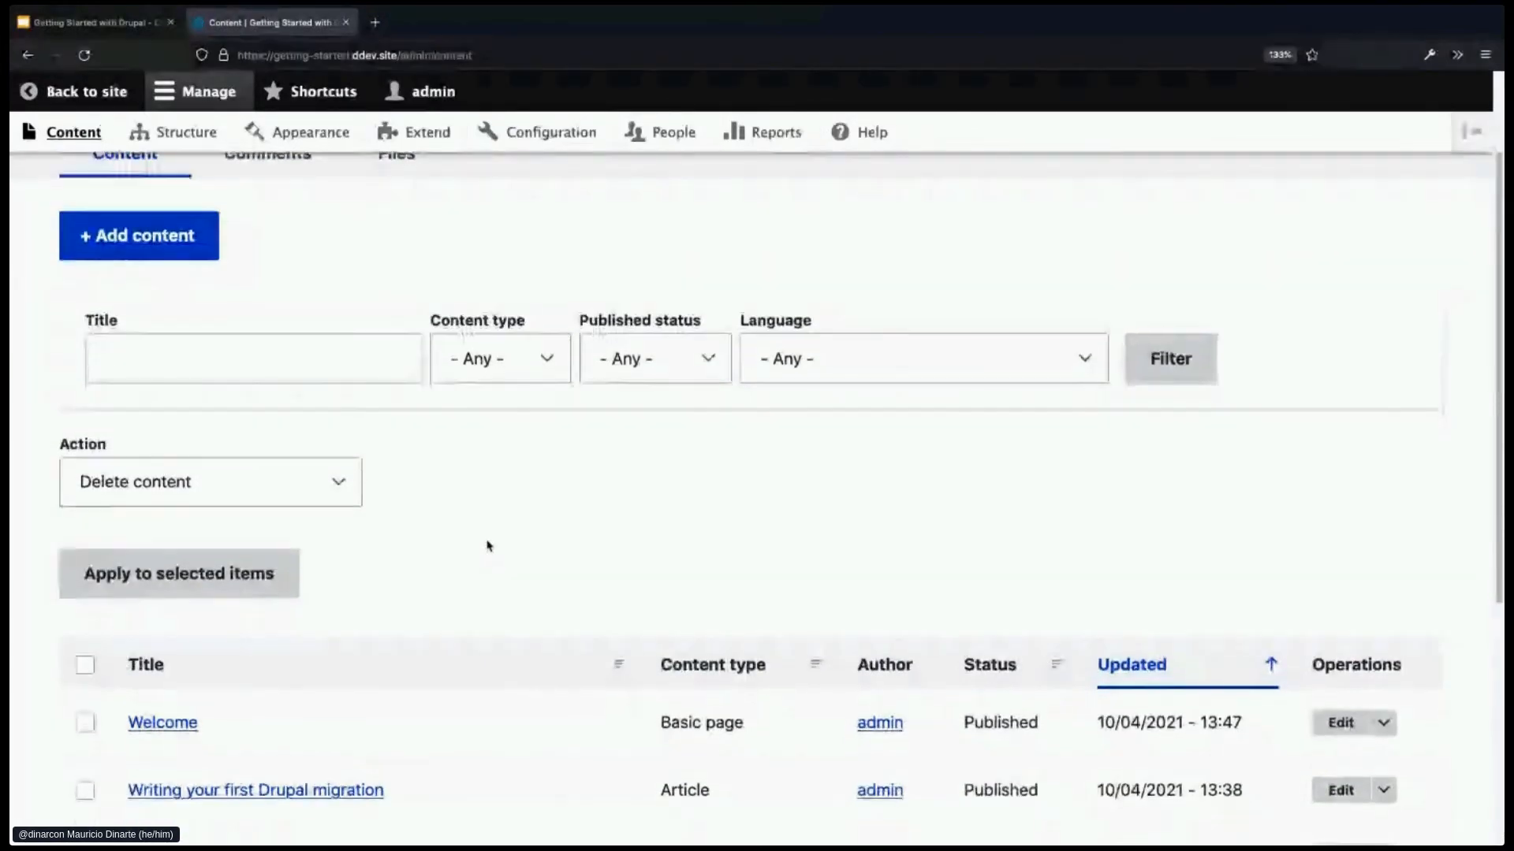
scroll(527, 563, down, 1)
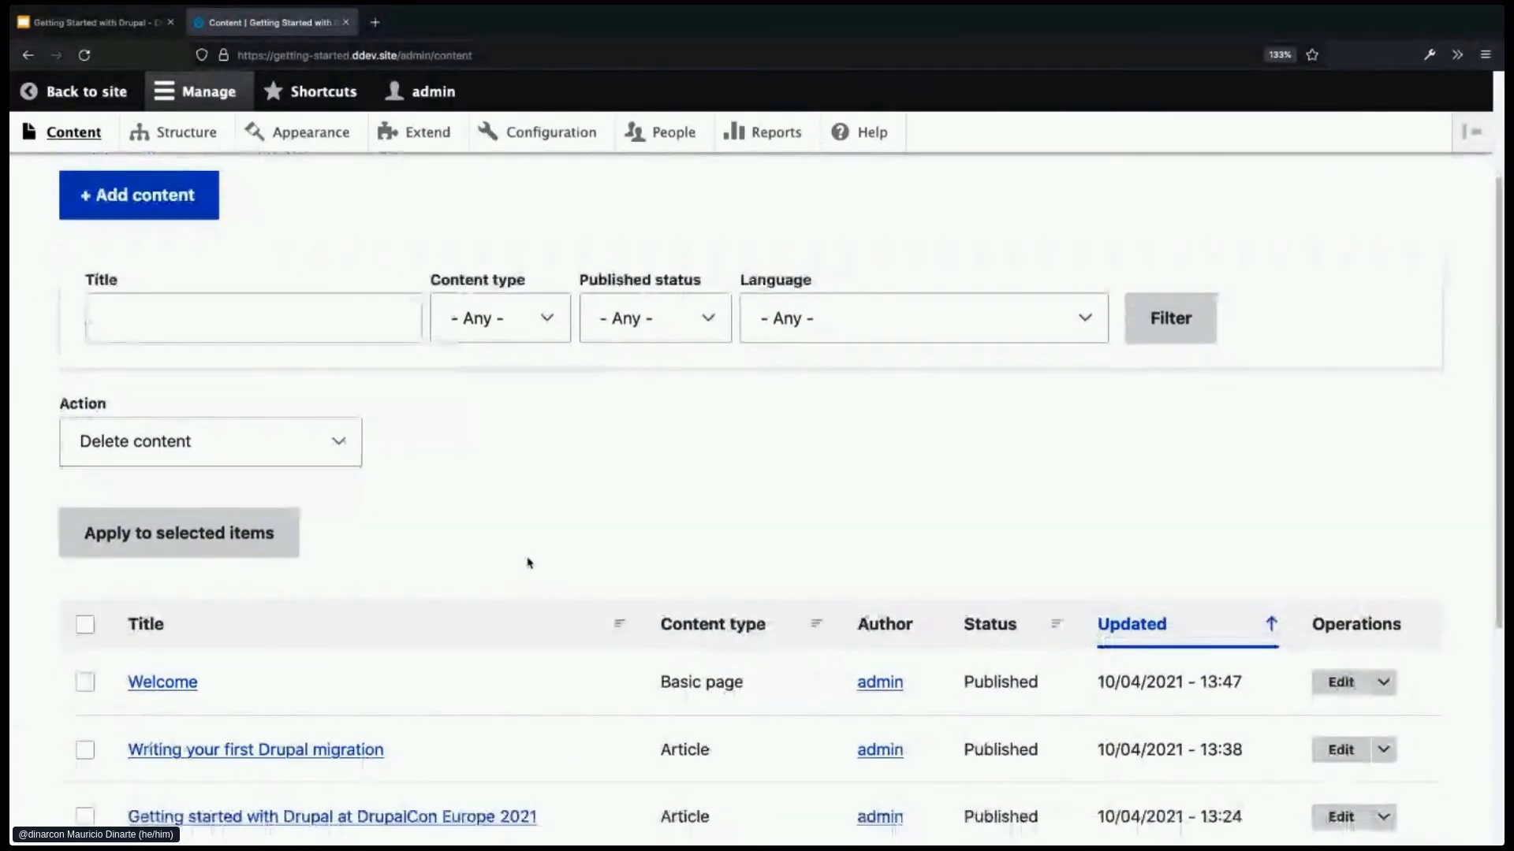
scroll(528, 563, down, 2)
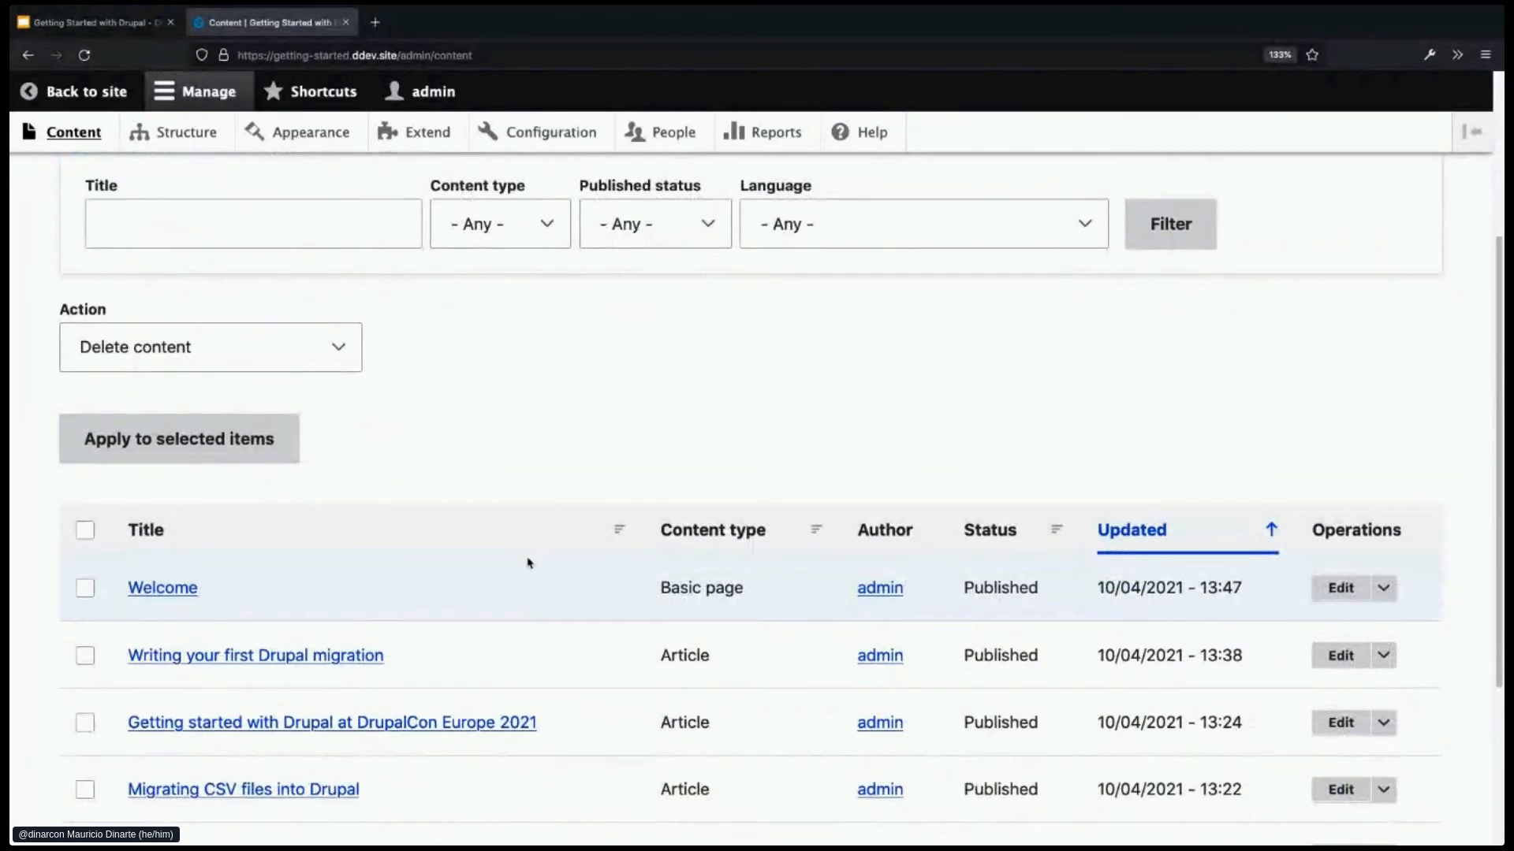
scroll(527, 563, down, 2)
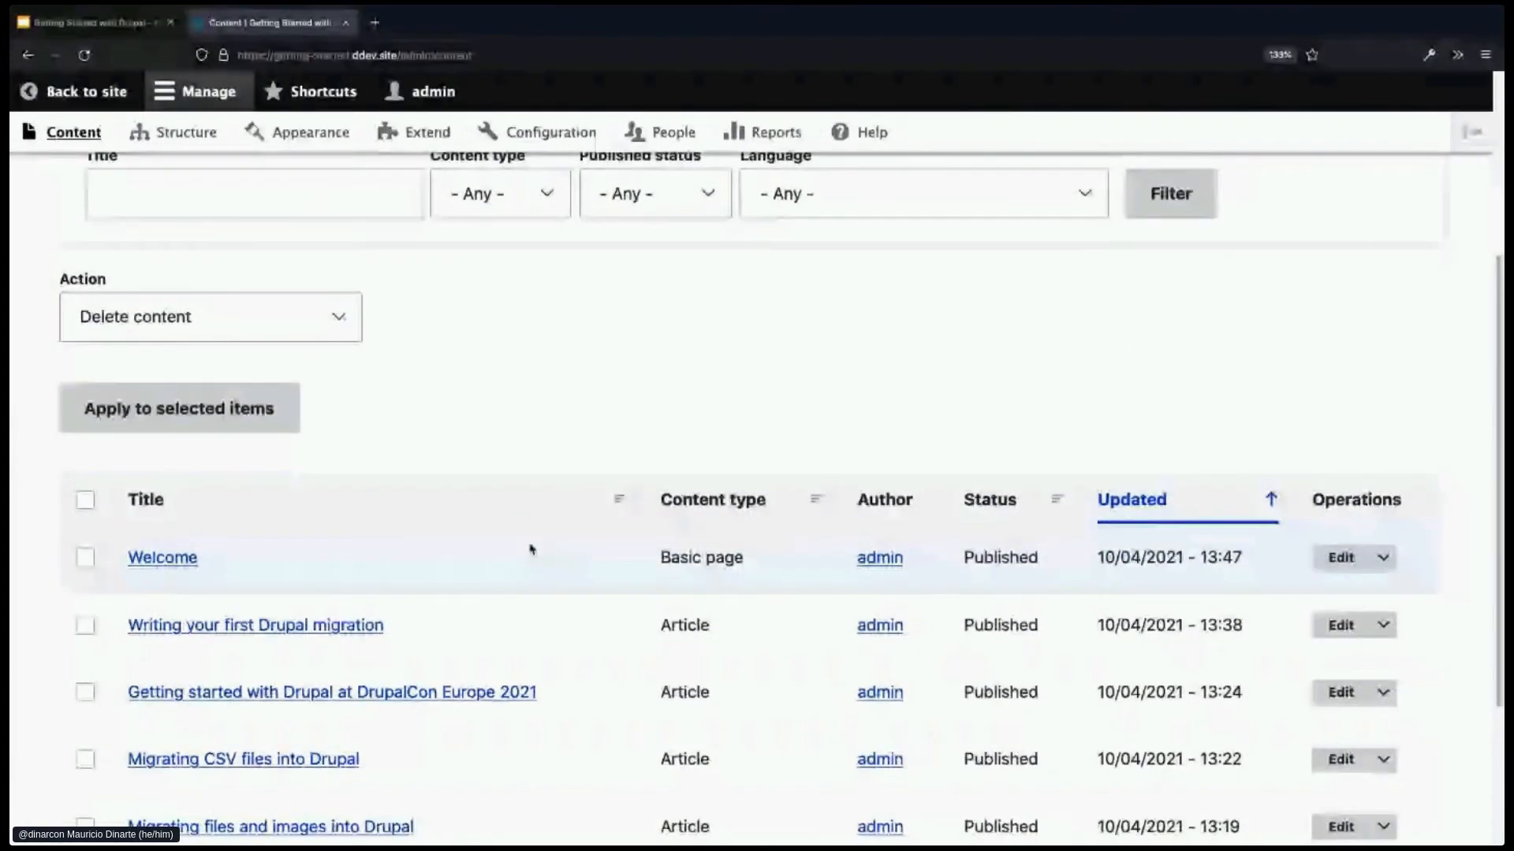
scroll(533, 547, down, 1)
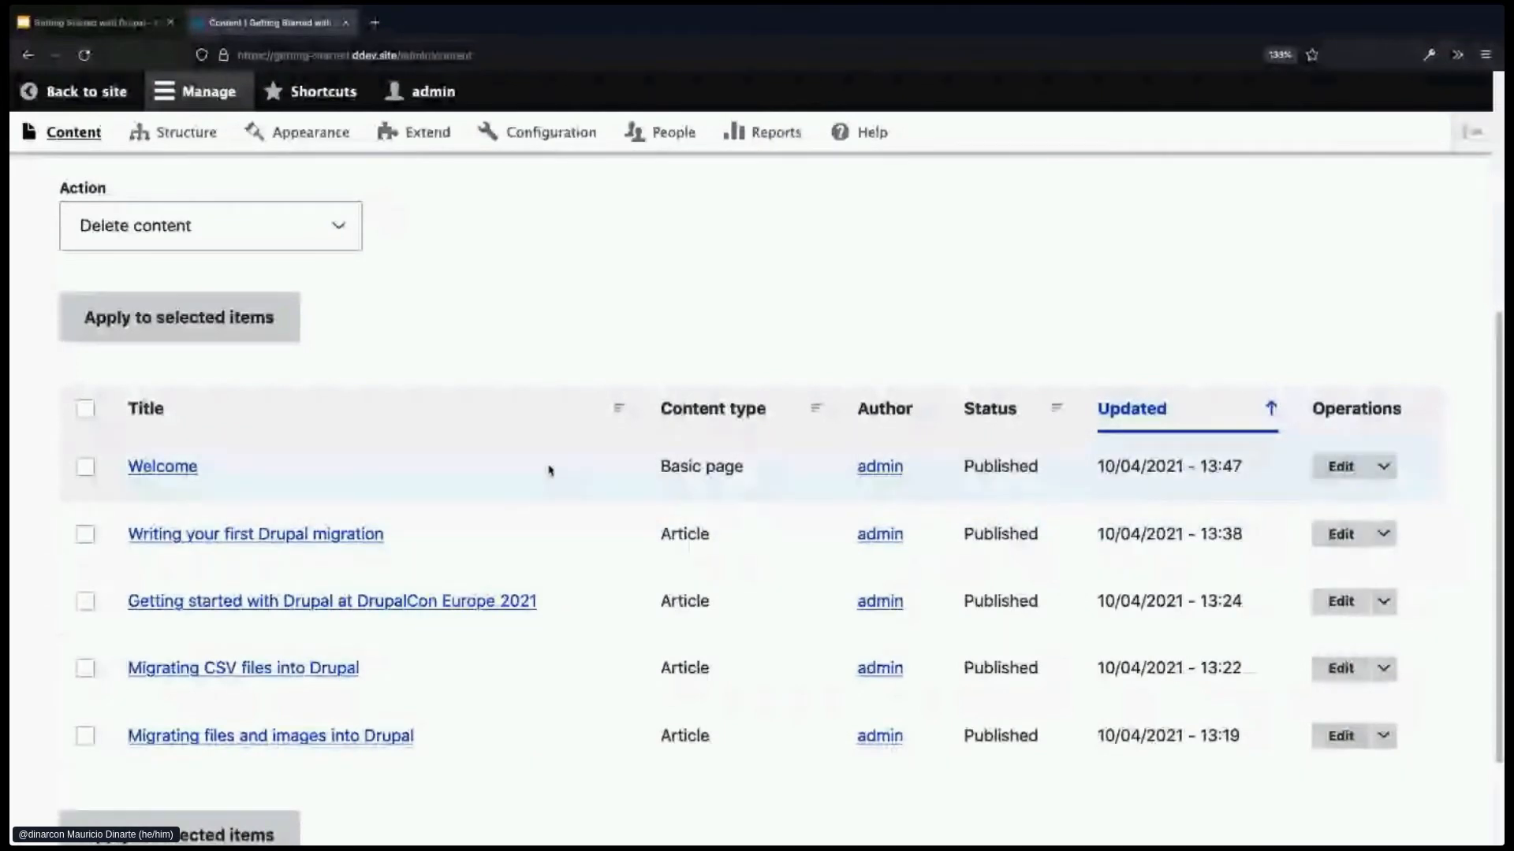
scroll(549, 471, up, 5)
- Open the Welcome page and scroll through its two paragraphs in the Olivero theme
click(78, 188)
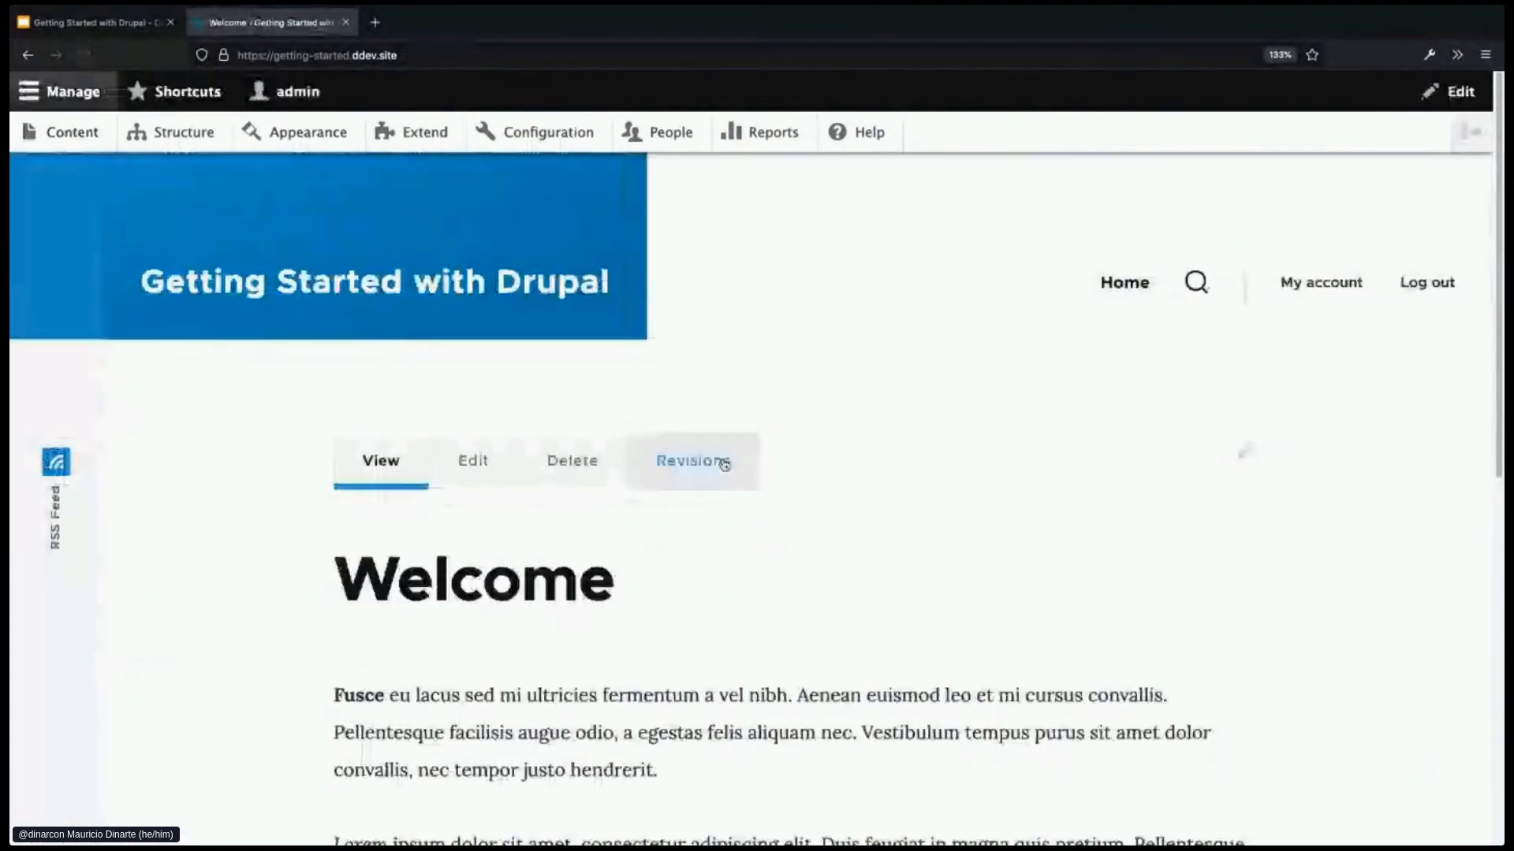
scroll(891, 583, down, 1)
scroll(892, 582, down, 1)
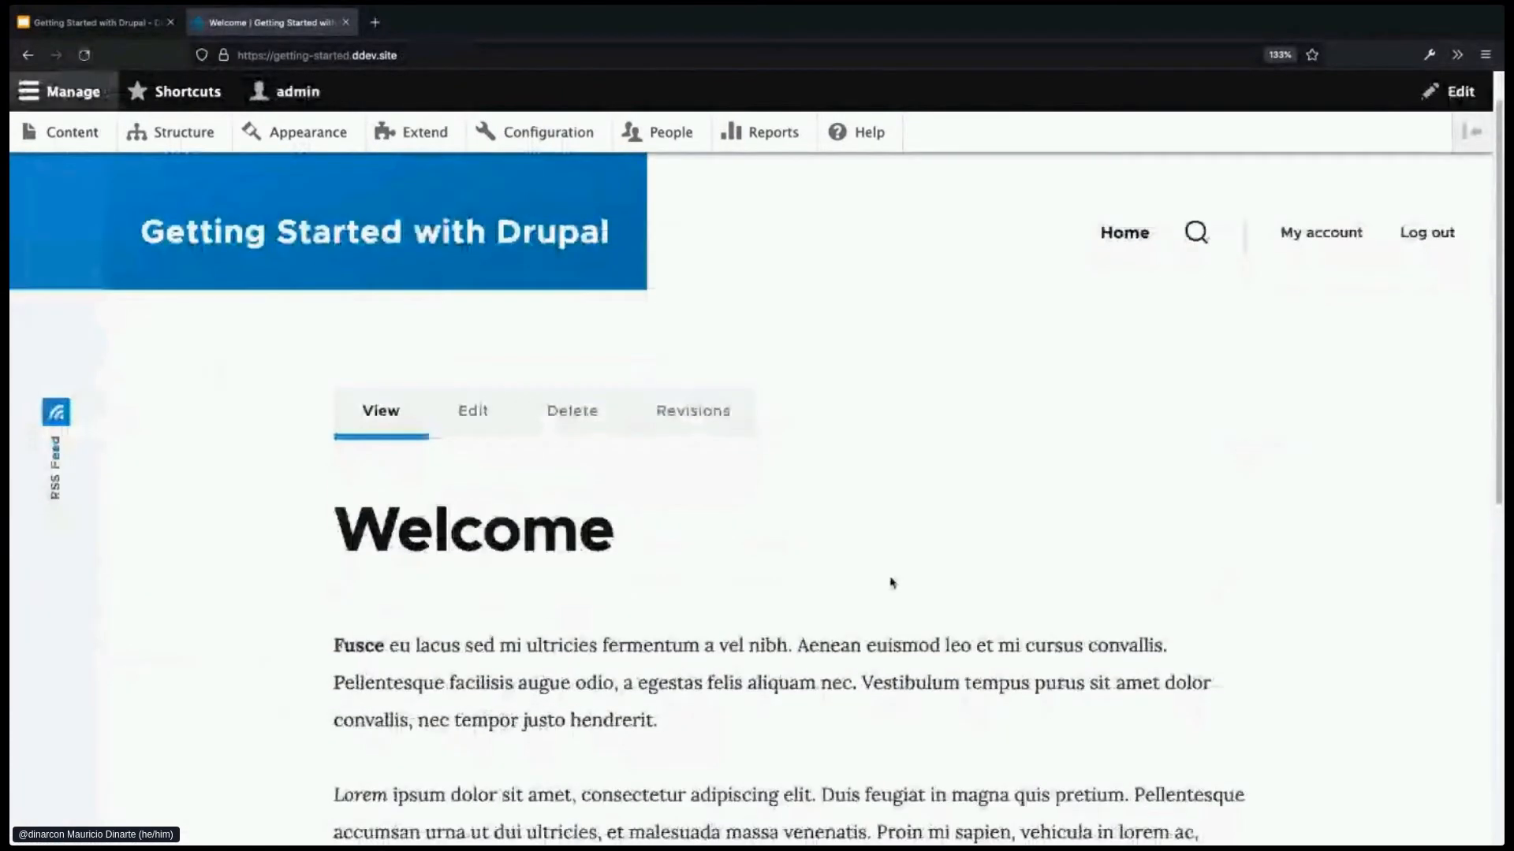
scroll(892, 582, down, 1)
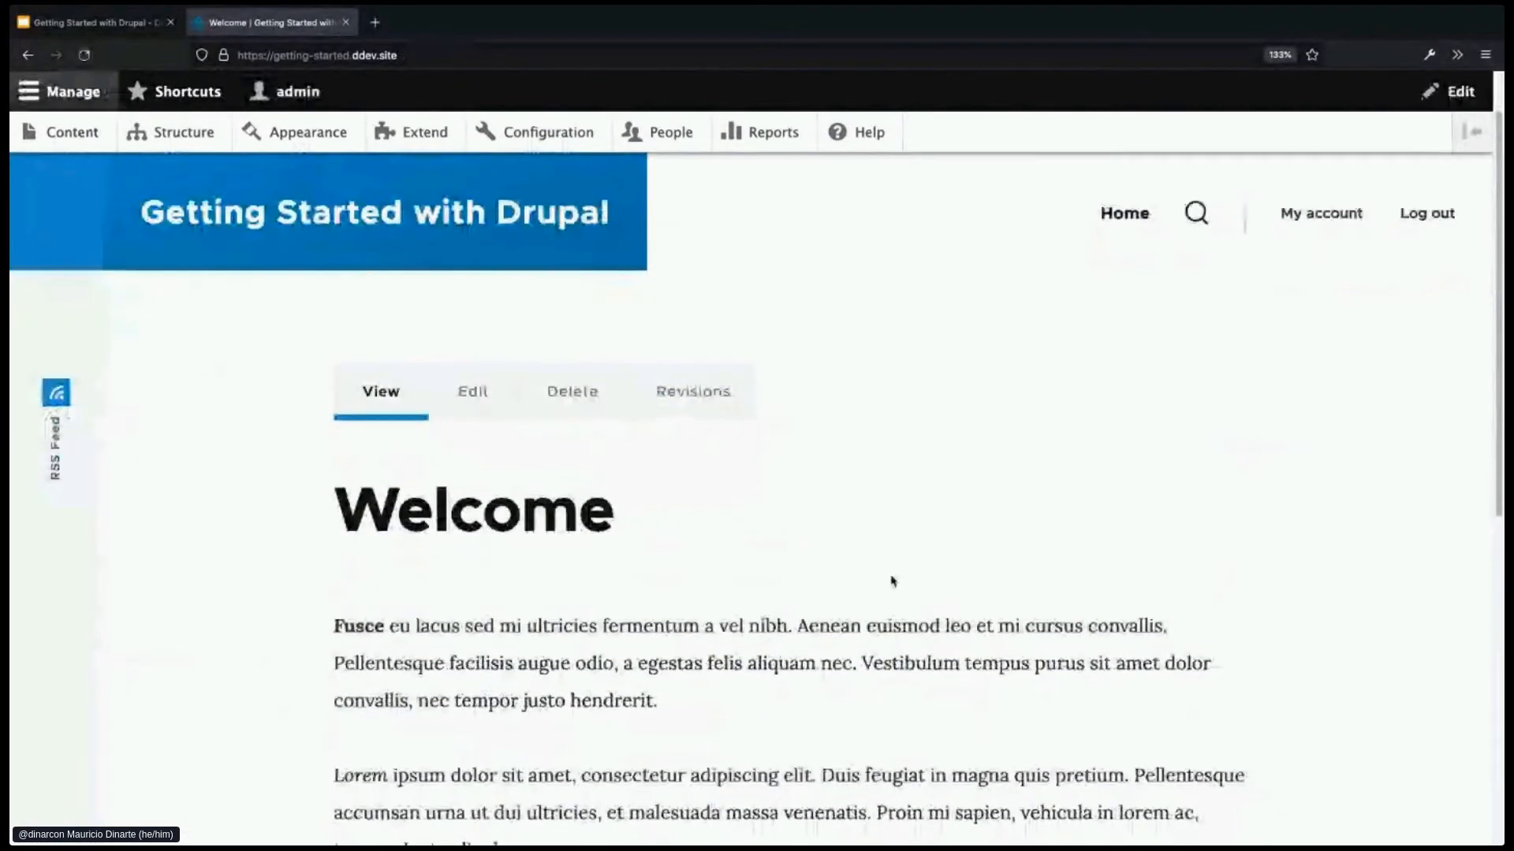
scroll(892, 583, up, 2)
scroll(859, 624, down, 1)
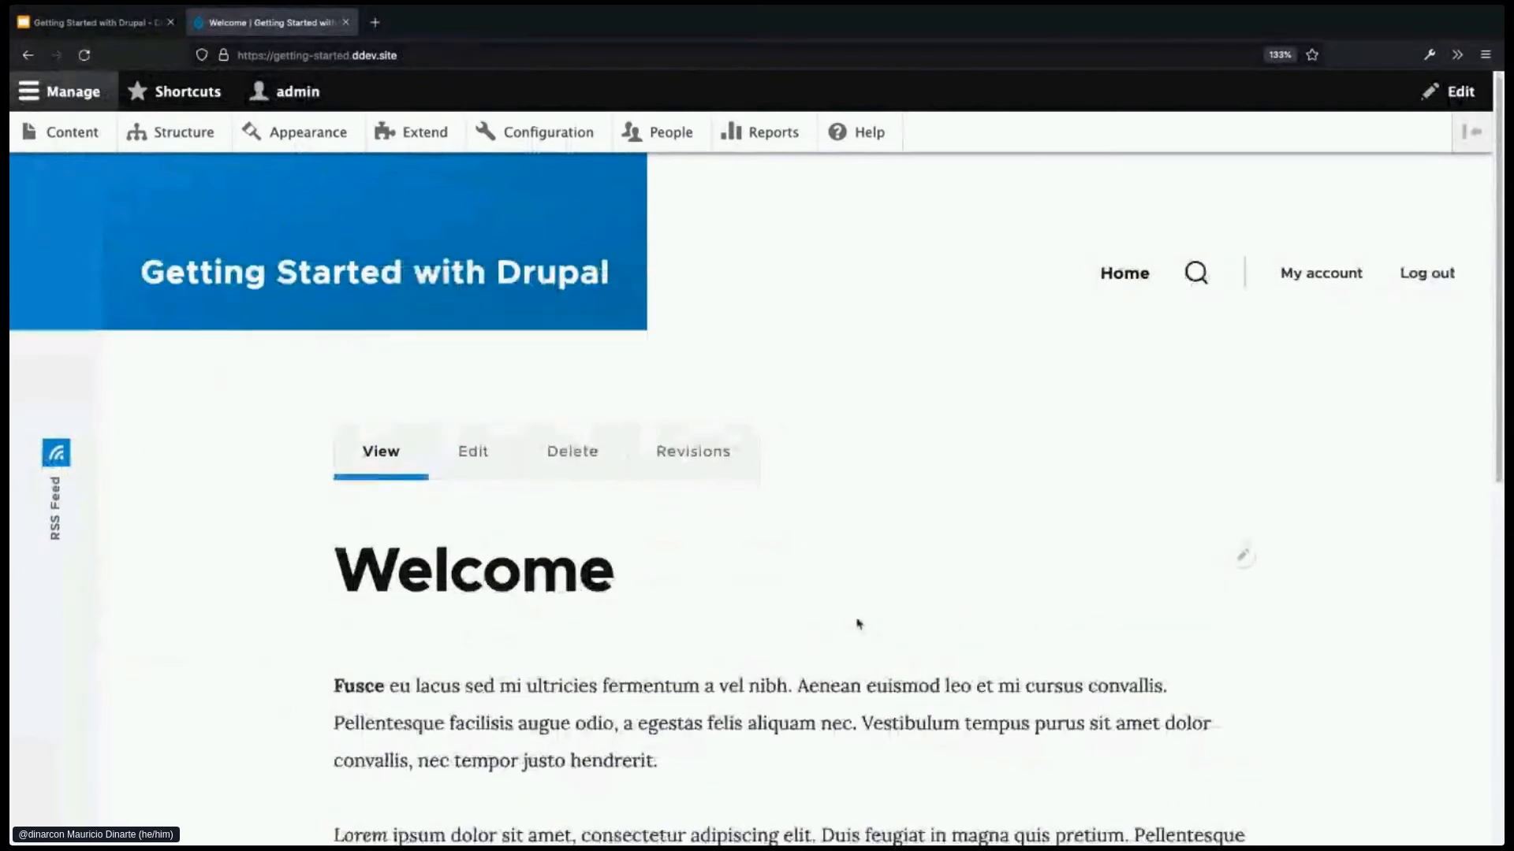
scroll(858, 624, down, 1)
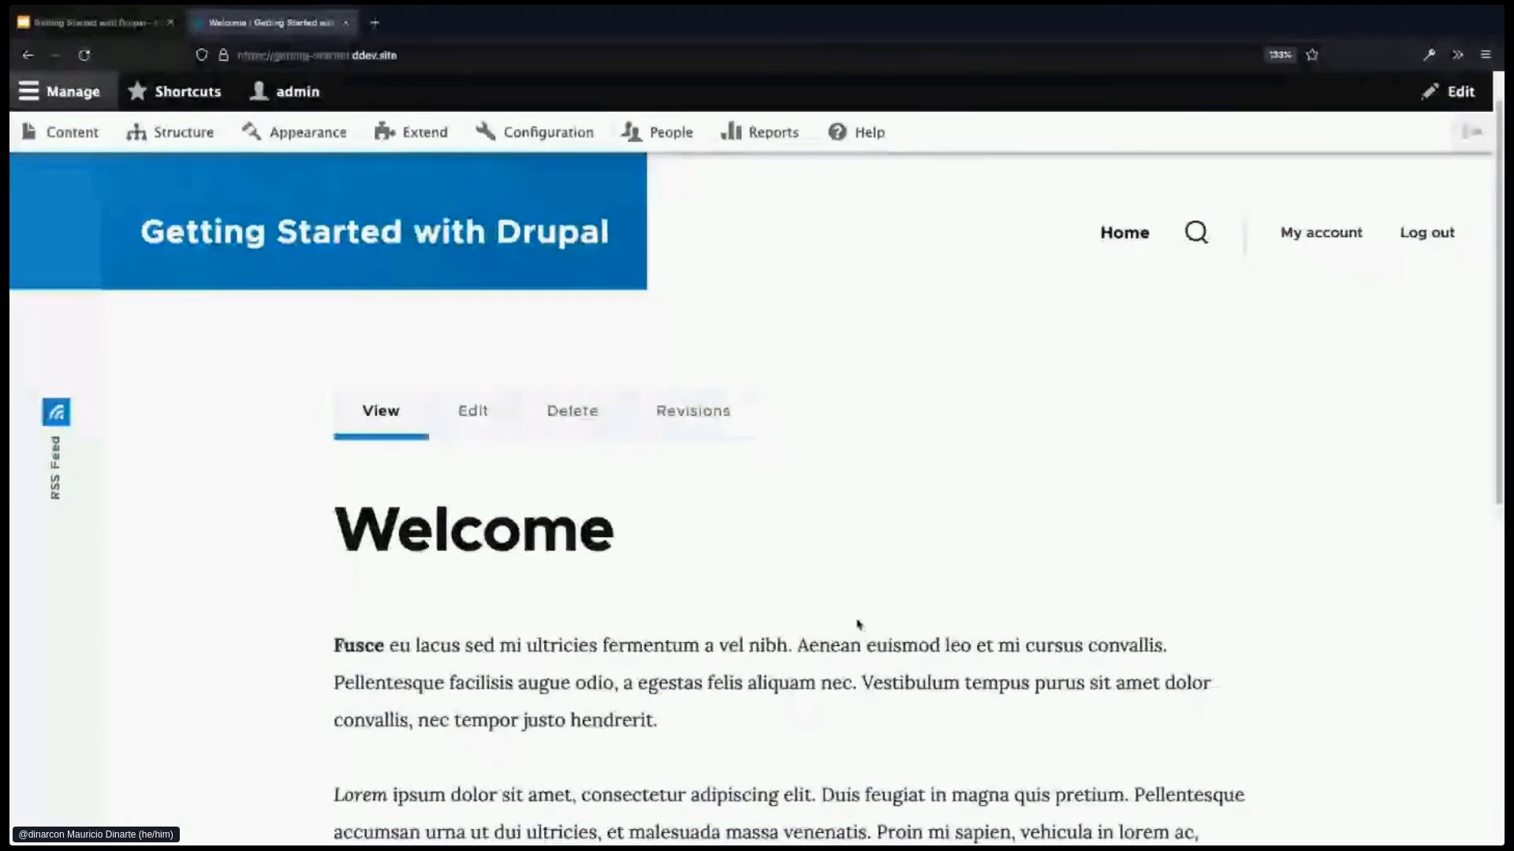
scroll(858, 624, down, 5)
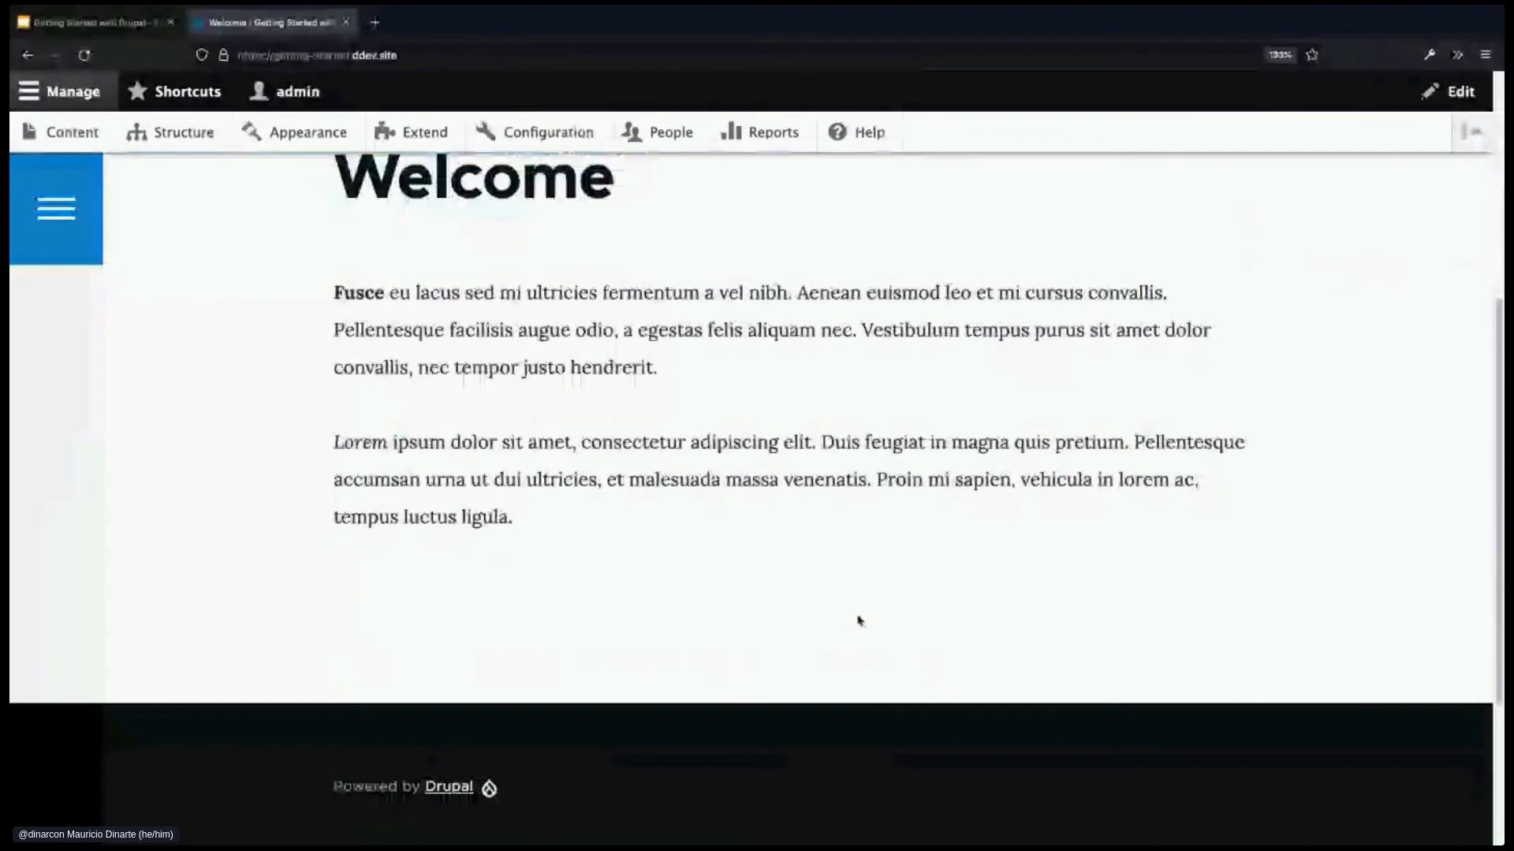
scroll(858, 621, down, 3)
scroll(858, 621, up, 2)
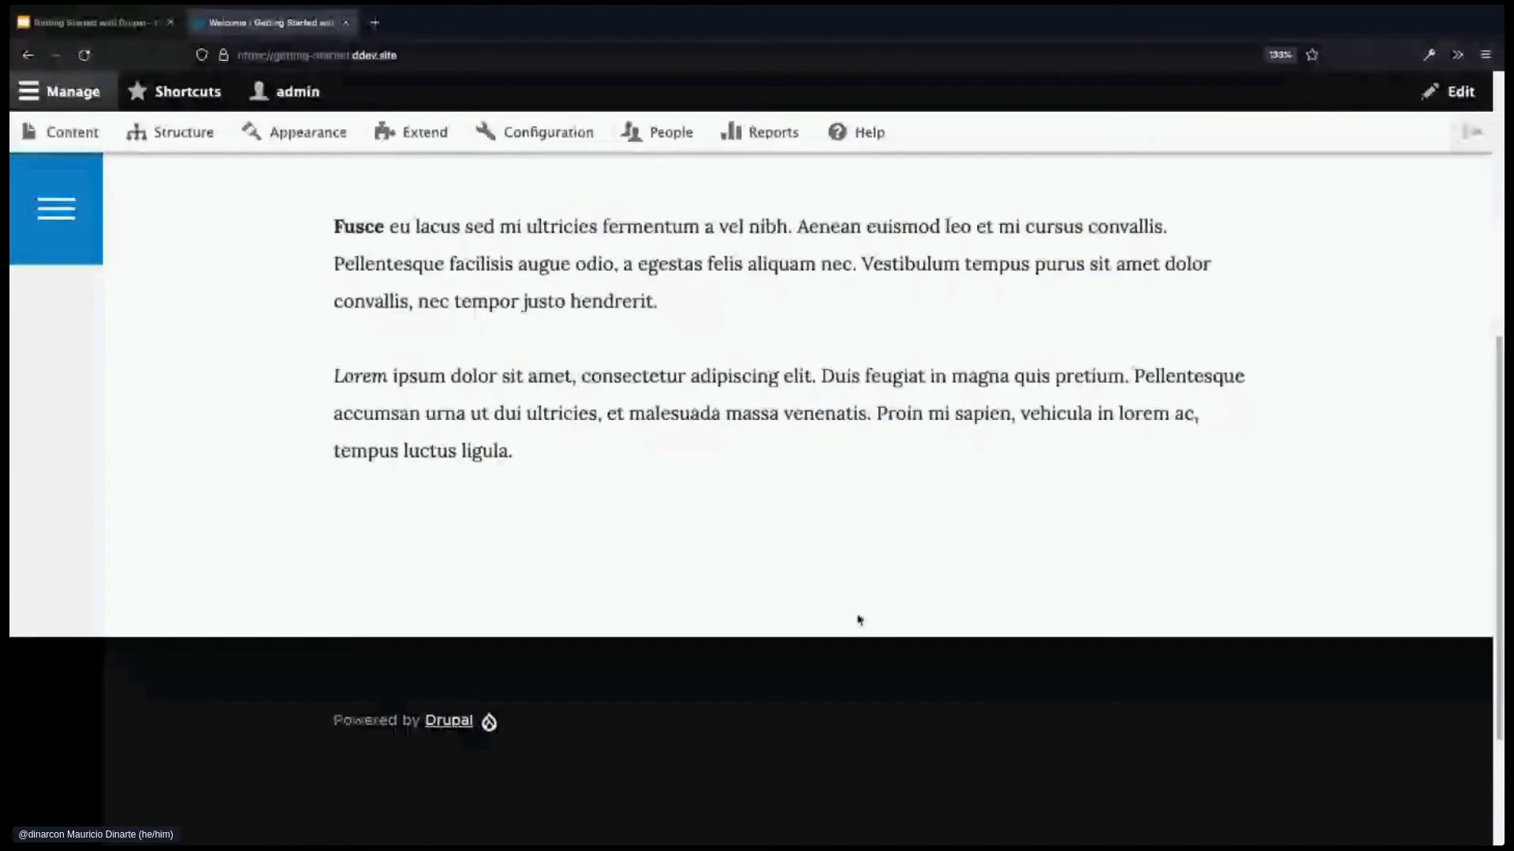
scroll(858, 621, up, 6)
click(470, 57)
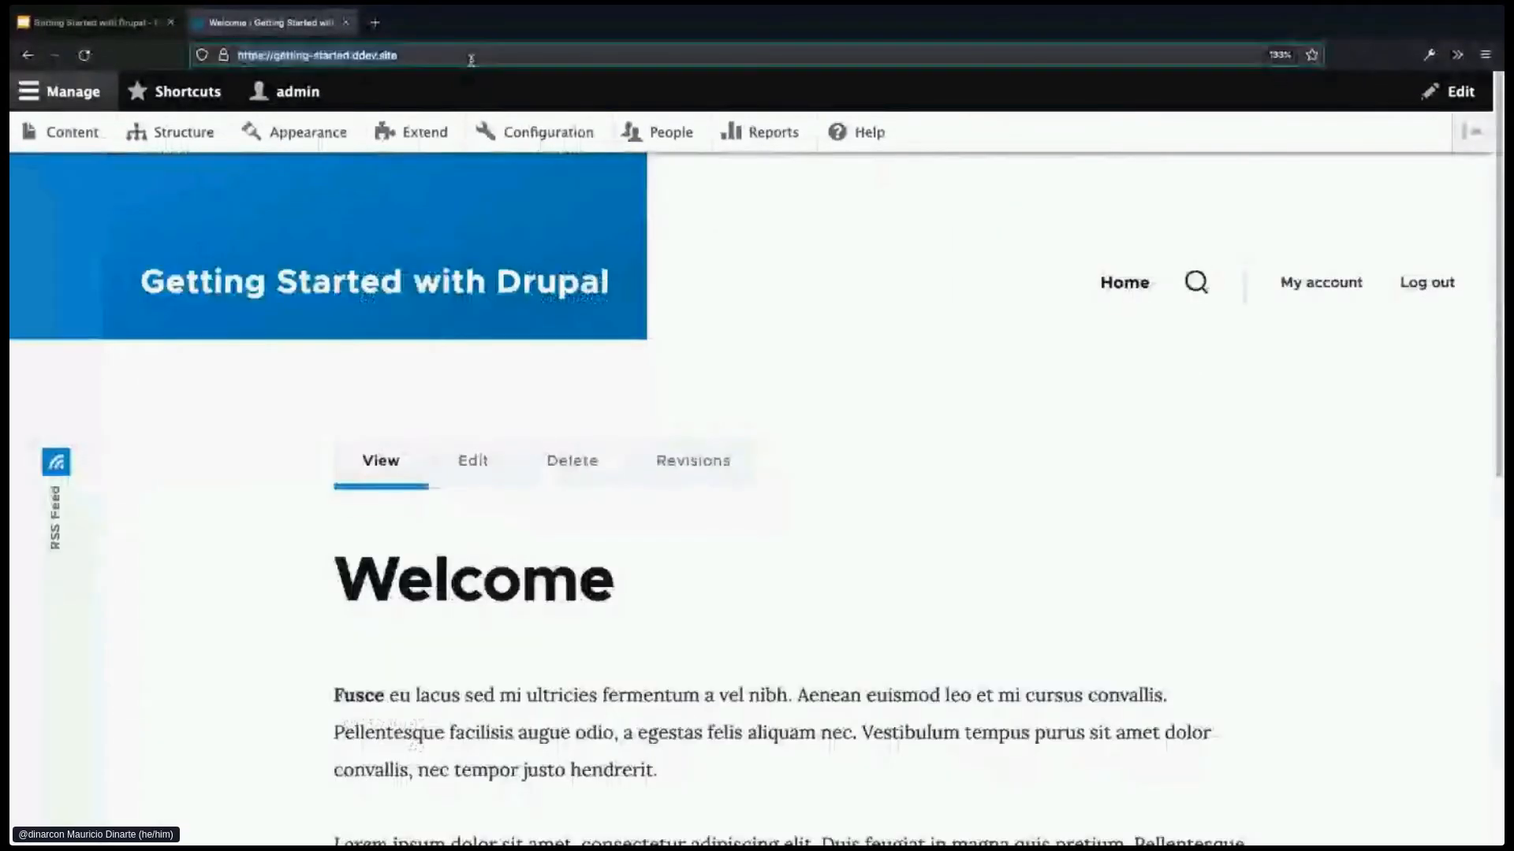
- Go to /node/1 to load the article Writing your first Drupal migration
click(470, 57)
text(/no)
text(de/1)
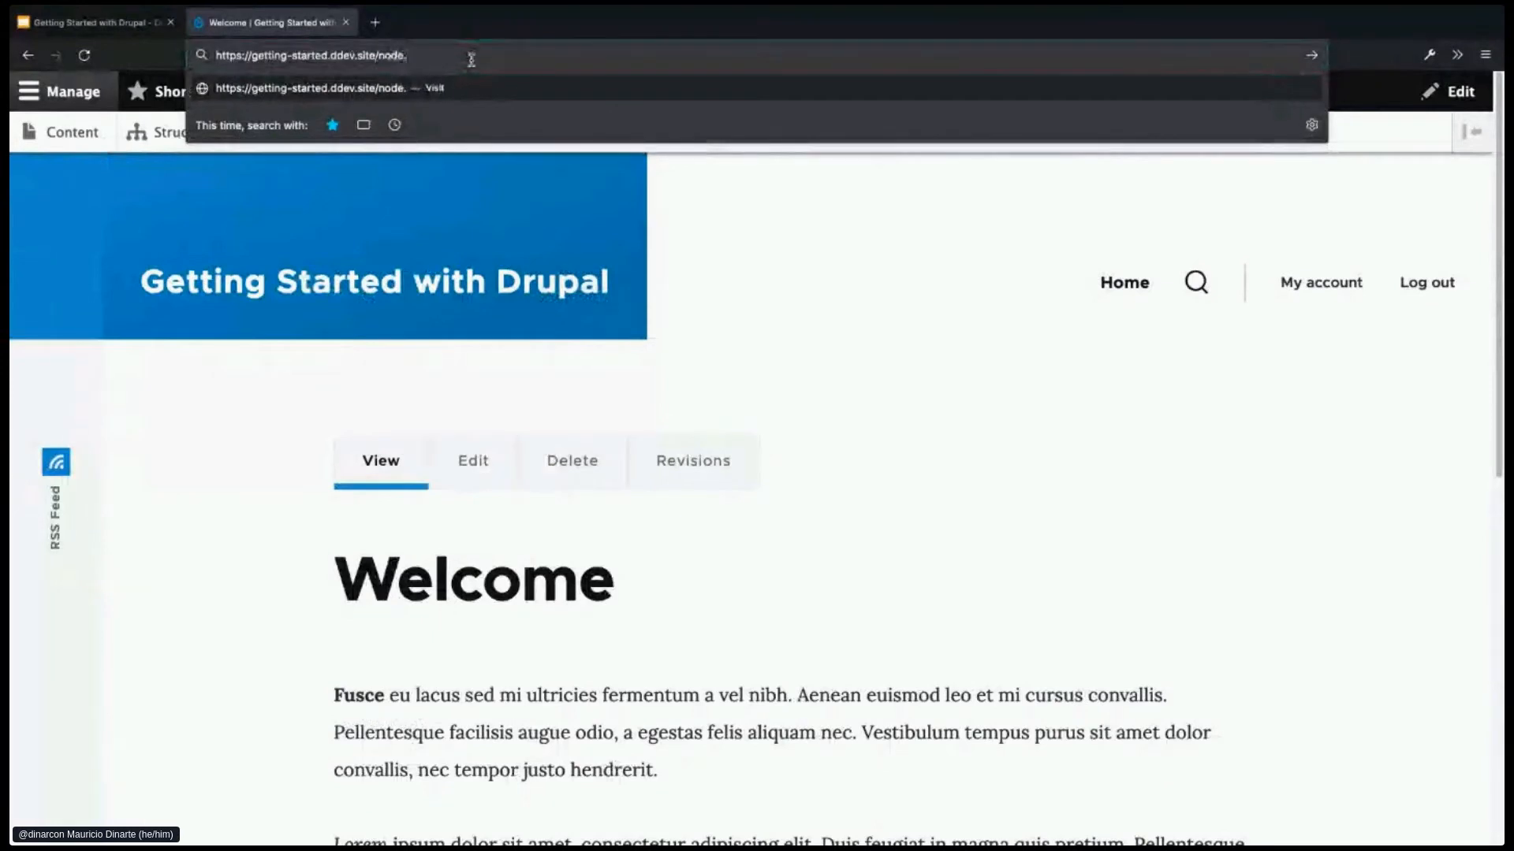
key(Return)
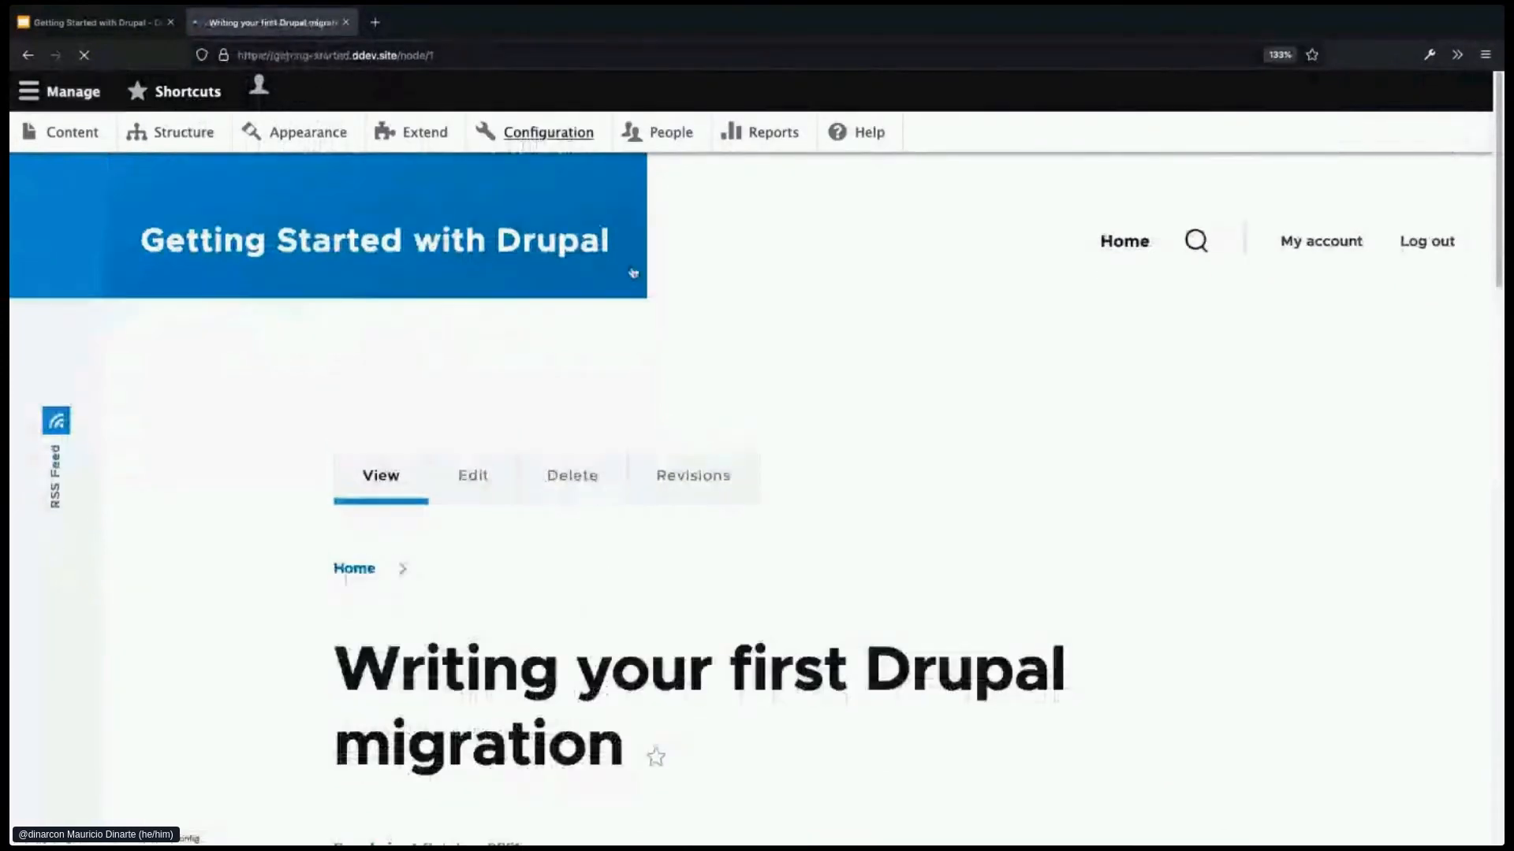
- Scroll through the article's image, body, tags and comment form, then back up
scroll(939, 592, down, 1)
scroll(939, 581, down, 1)
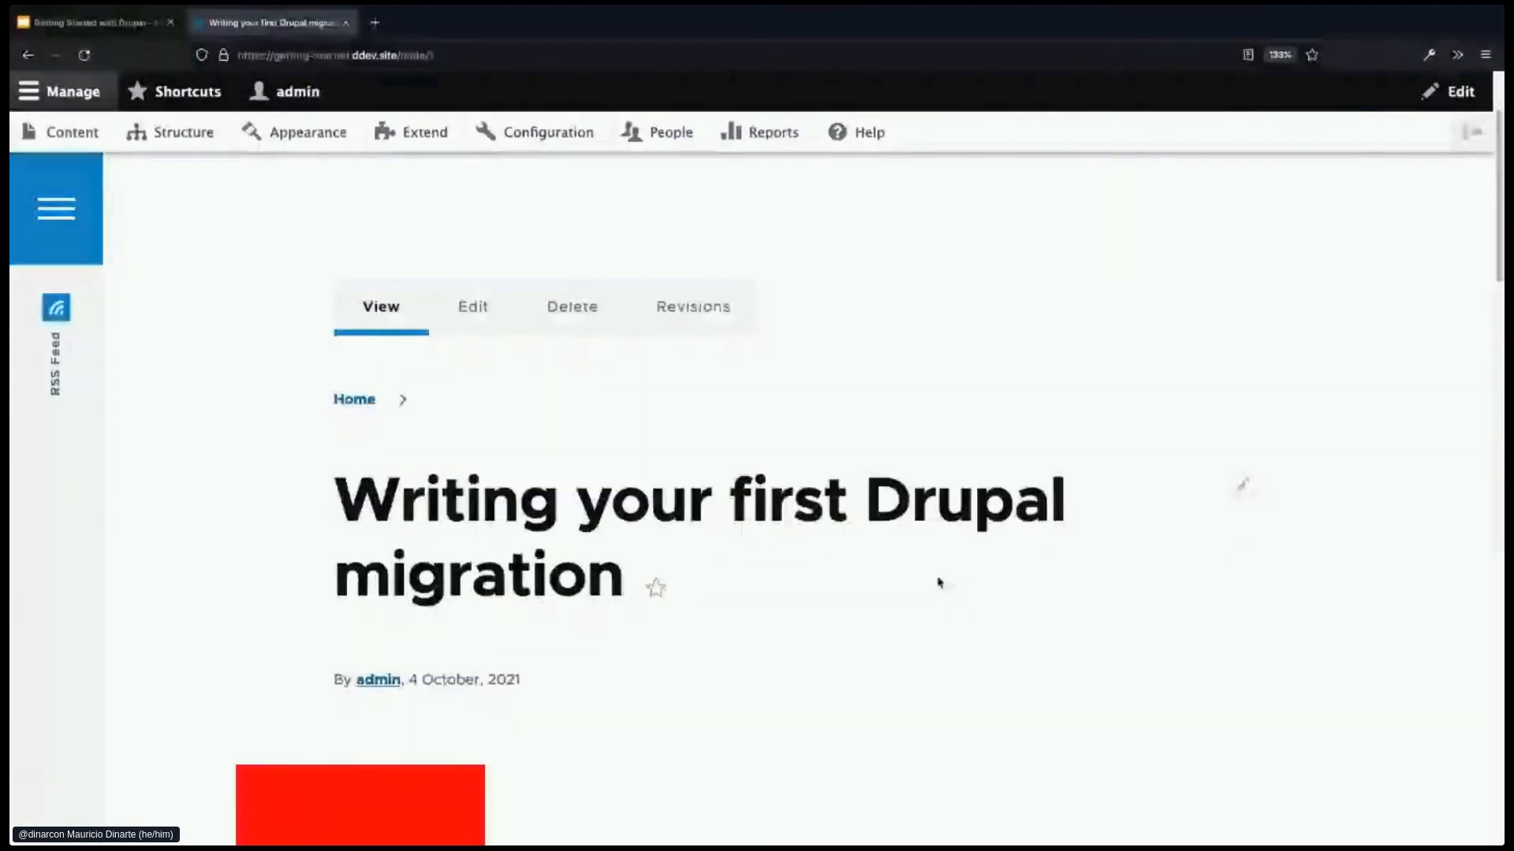
scroll(812, 584, down, 1)
scroll(812, 583, down, 5)
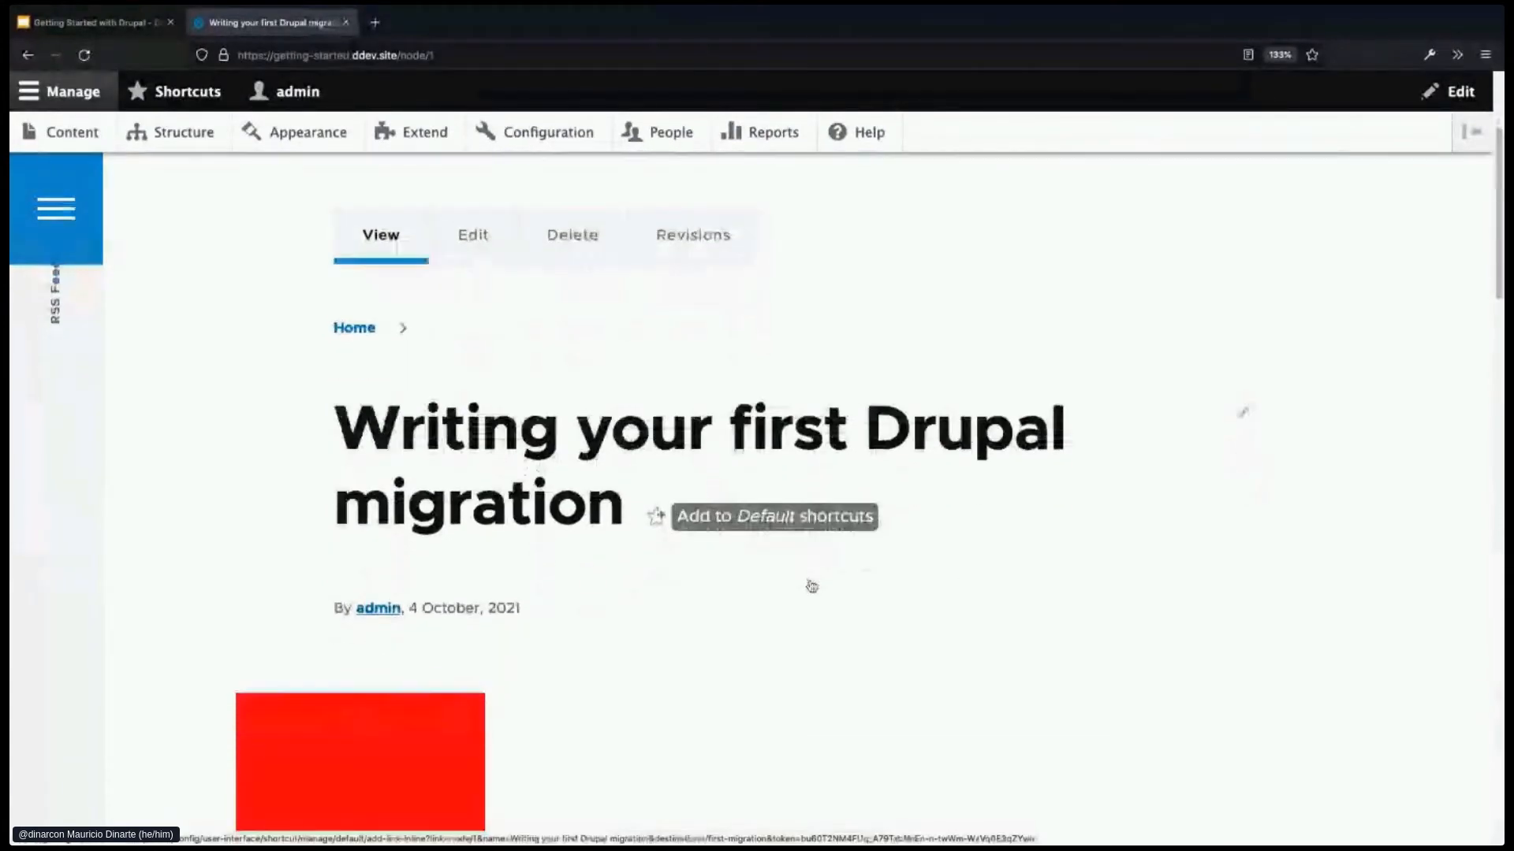
scroll(820, 614, down, 1)
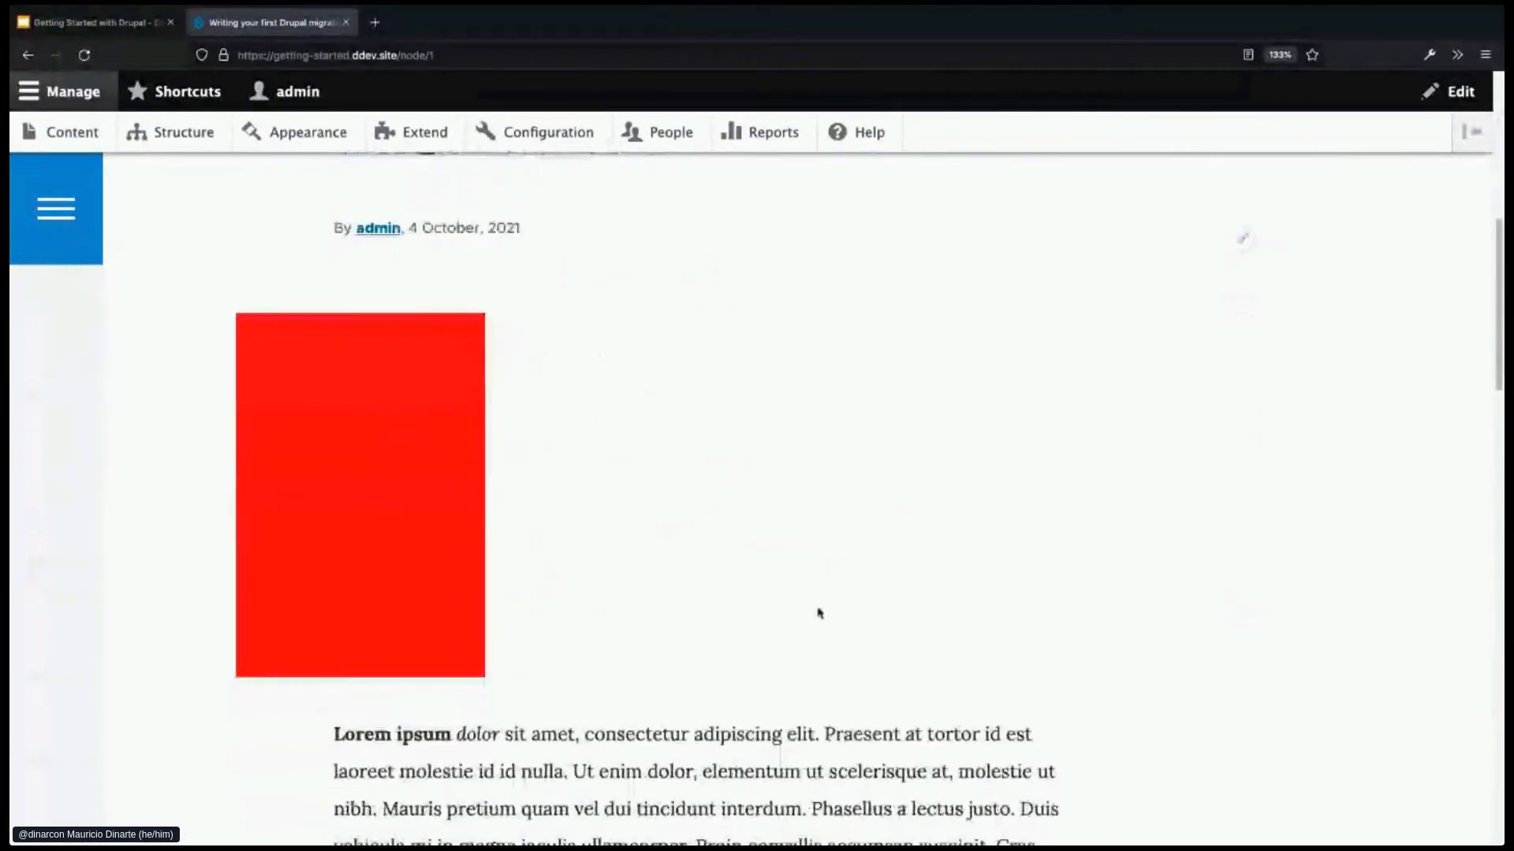
scroll(550, 581, down, 1)
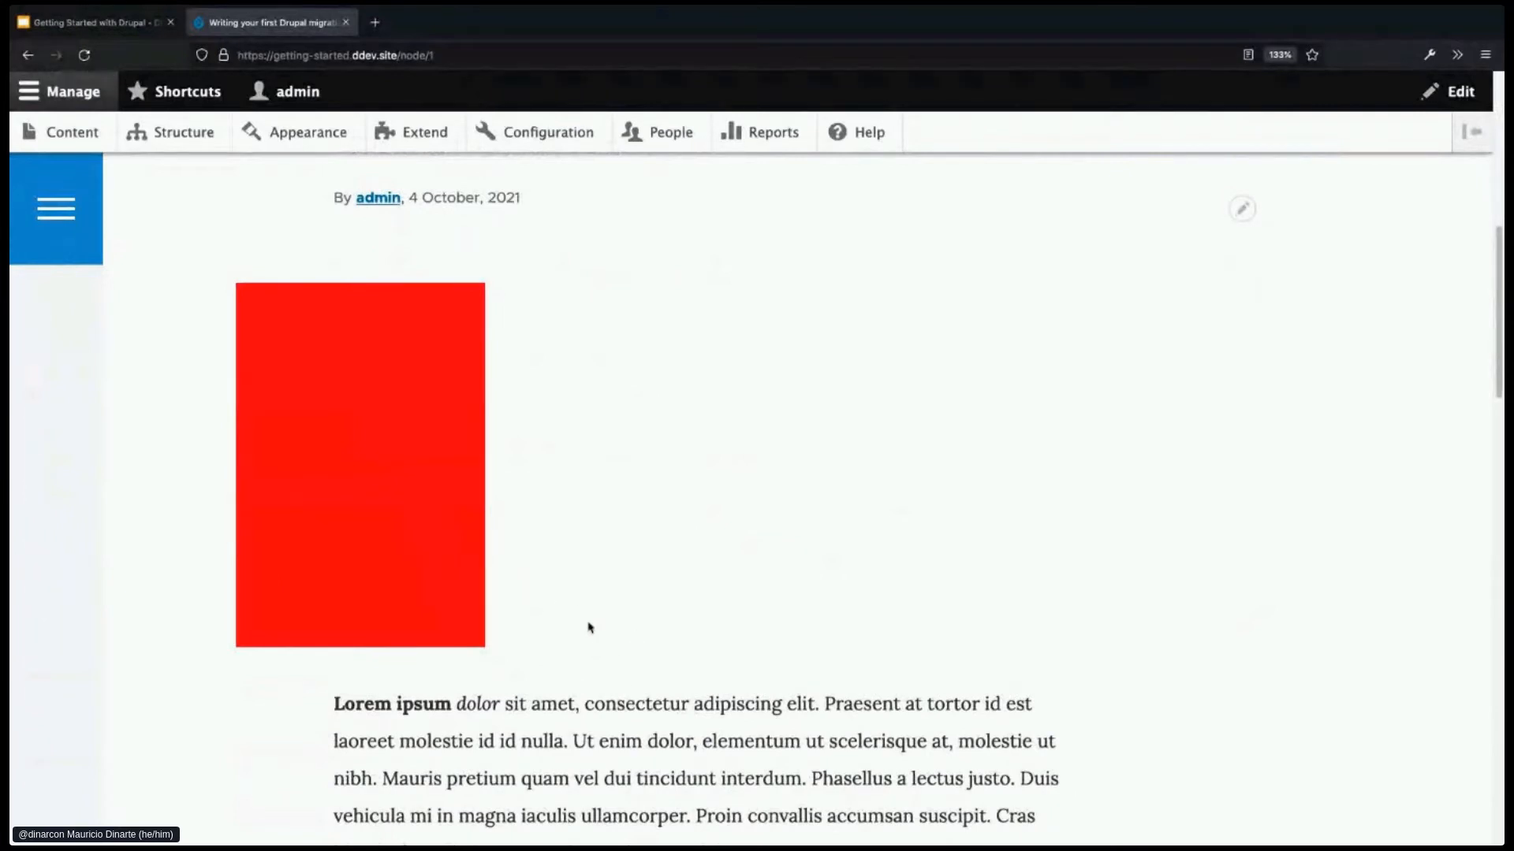
scroll(592, 636, down, 3)
scroll(599, 658, down, 10)
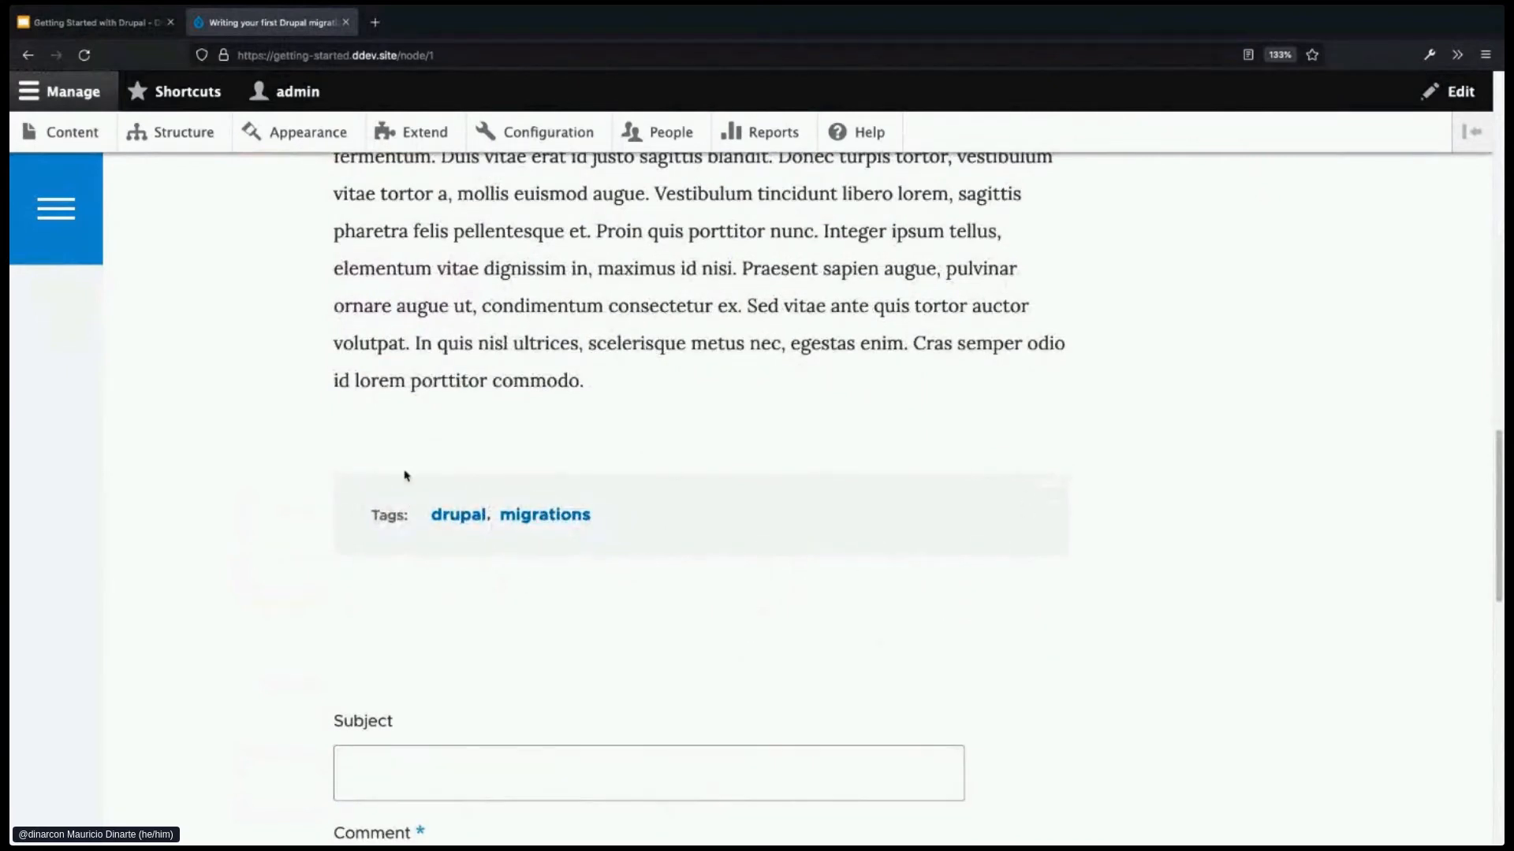
scroll(732, 670, down, 1)
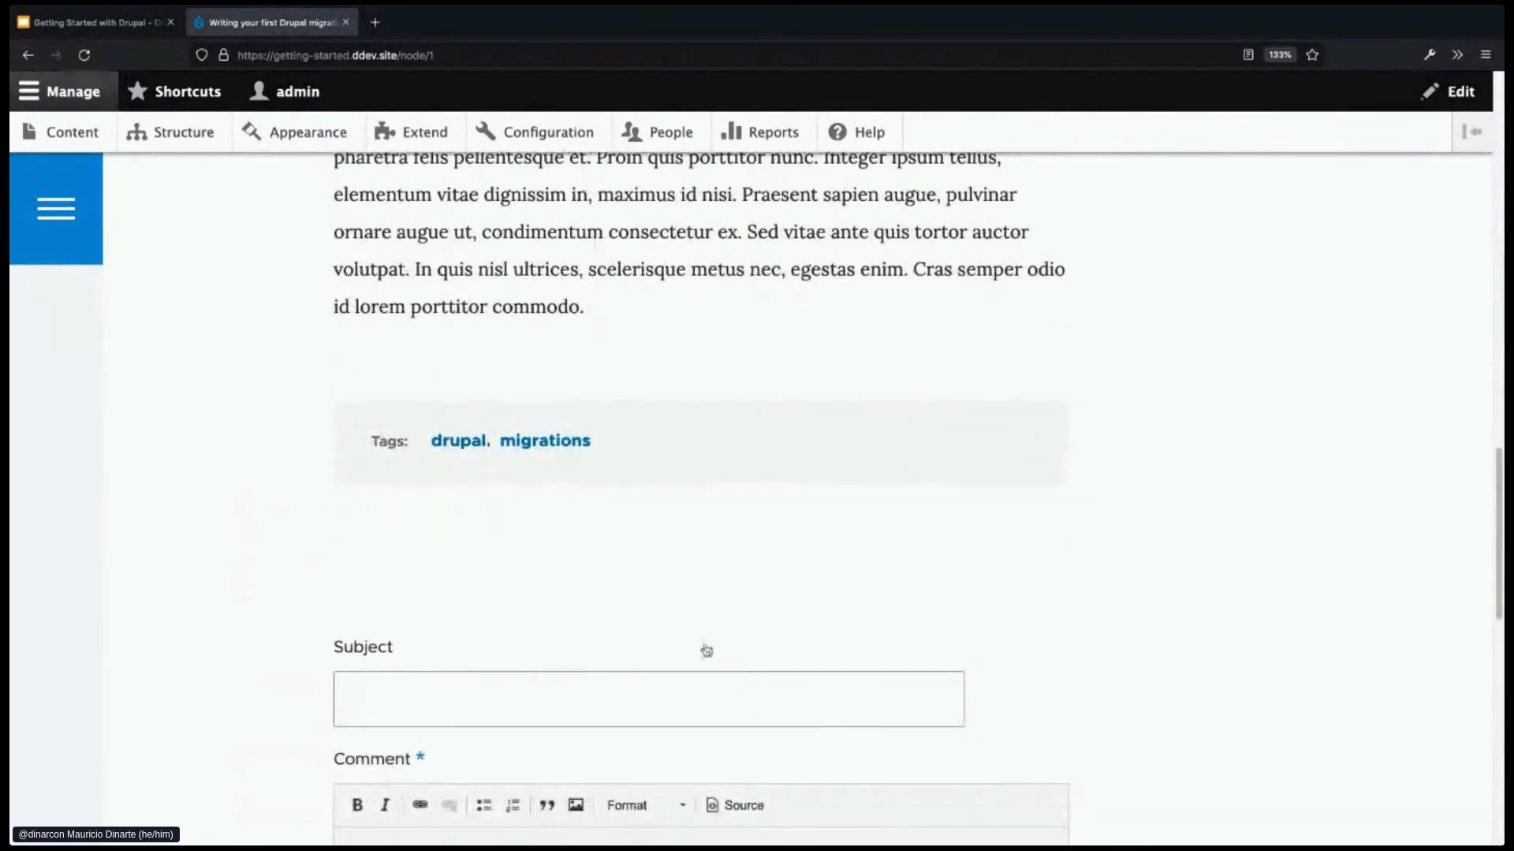
scroll(704, 651, down, 1)
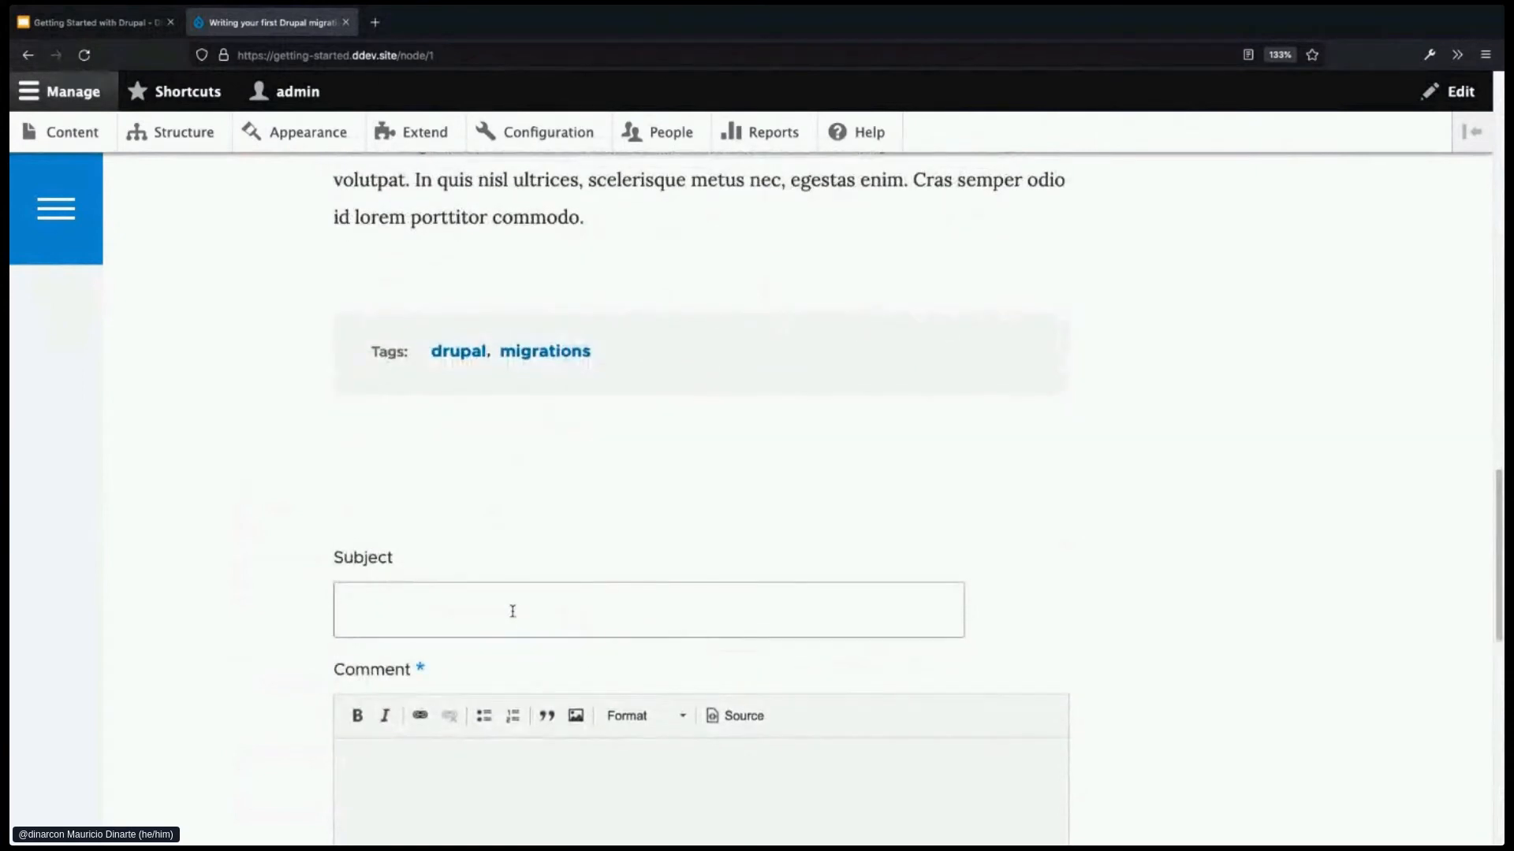
scroll(1138, 591, up, 5)
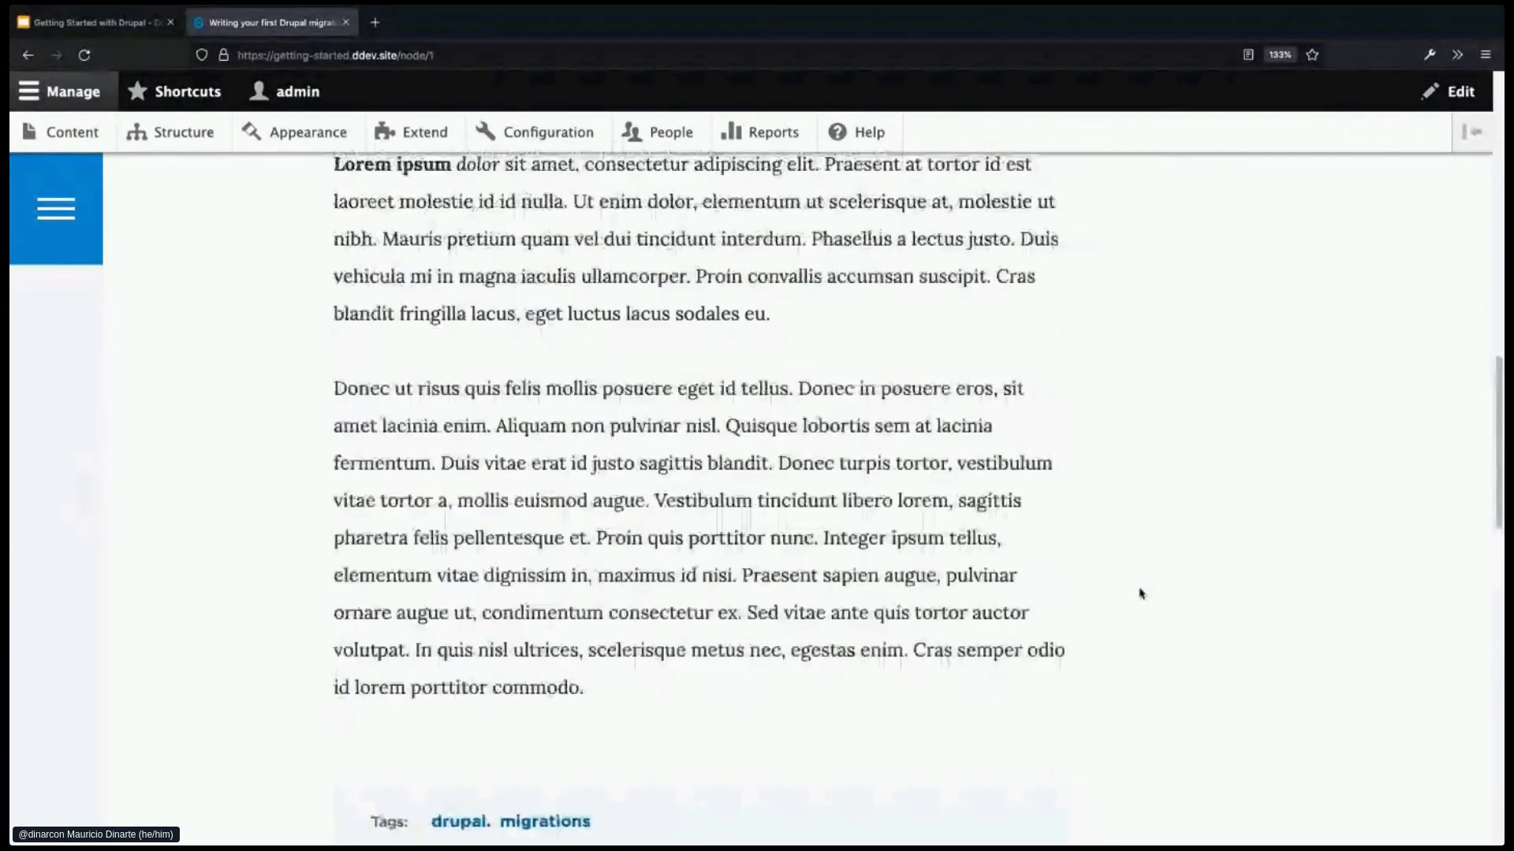
scroll(1017, 575, up, 10)
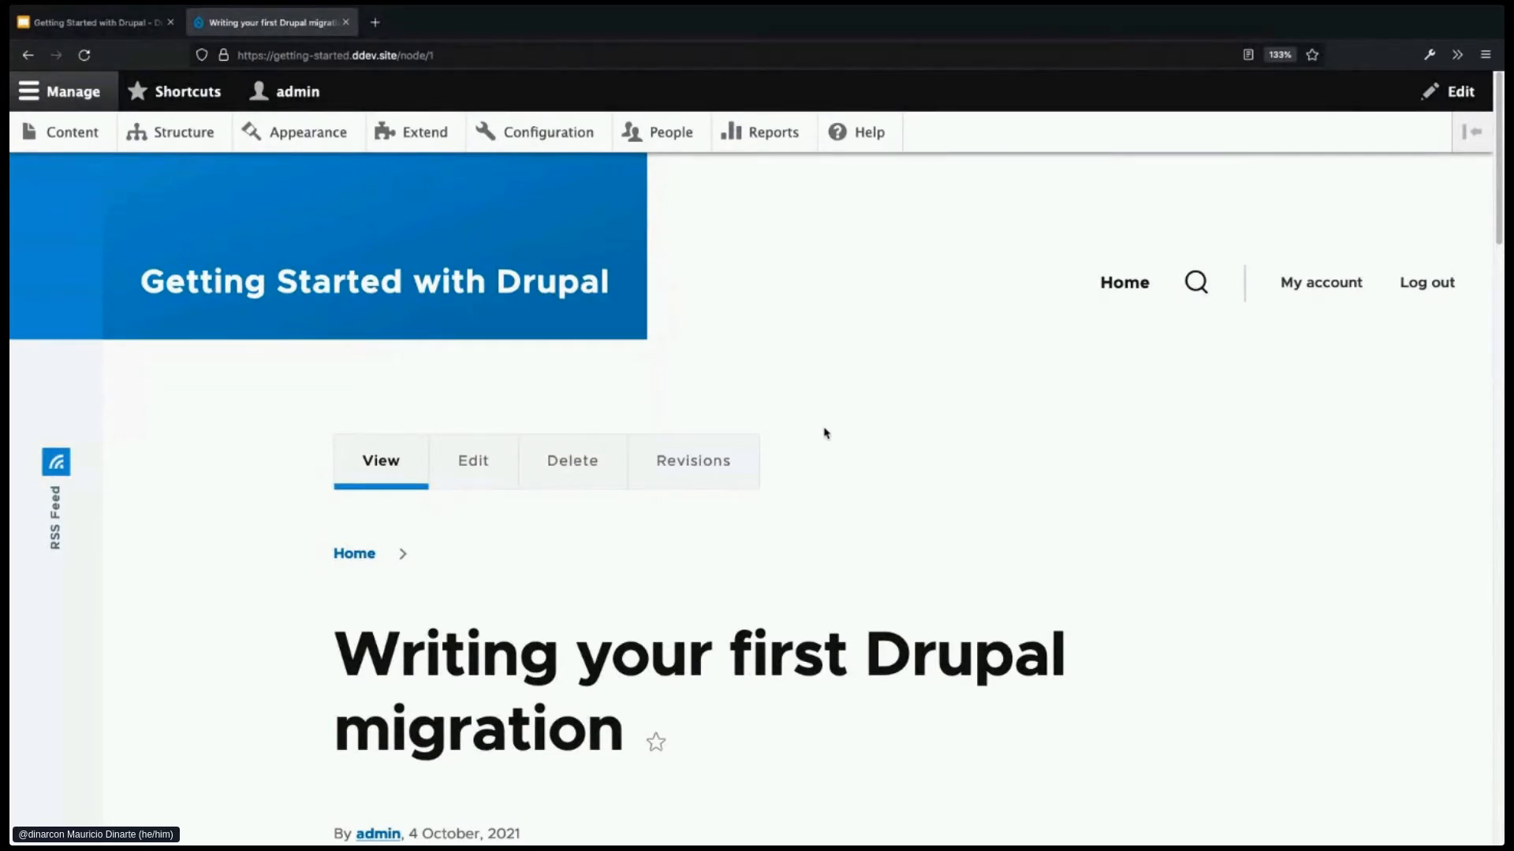
click(481, 293)
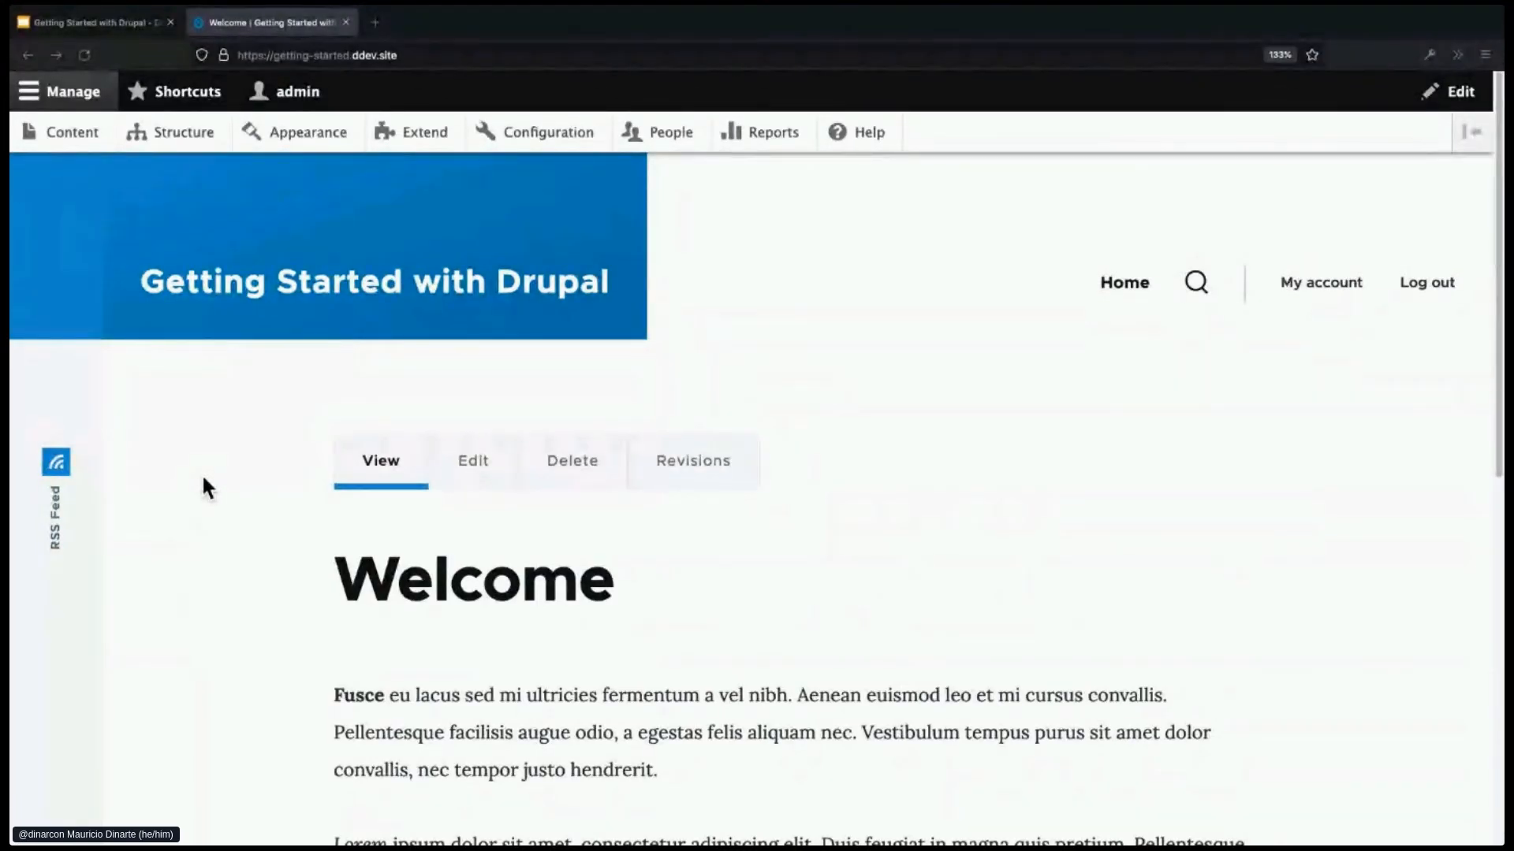
- Switch to the DrupalCon Europe 2021 slide deck showing slide 8
click(117, 26)
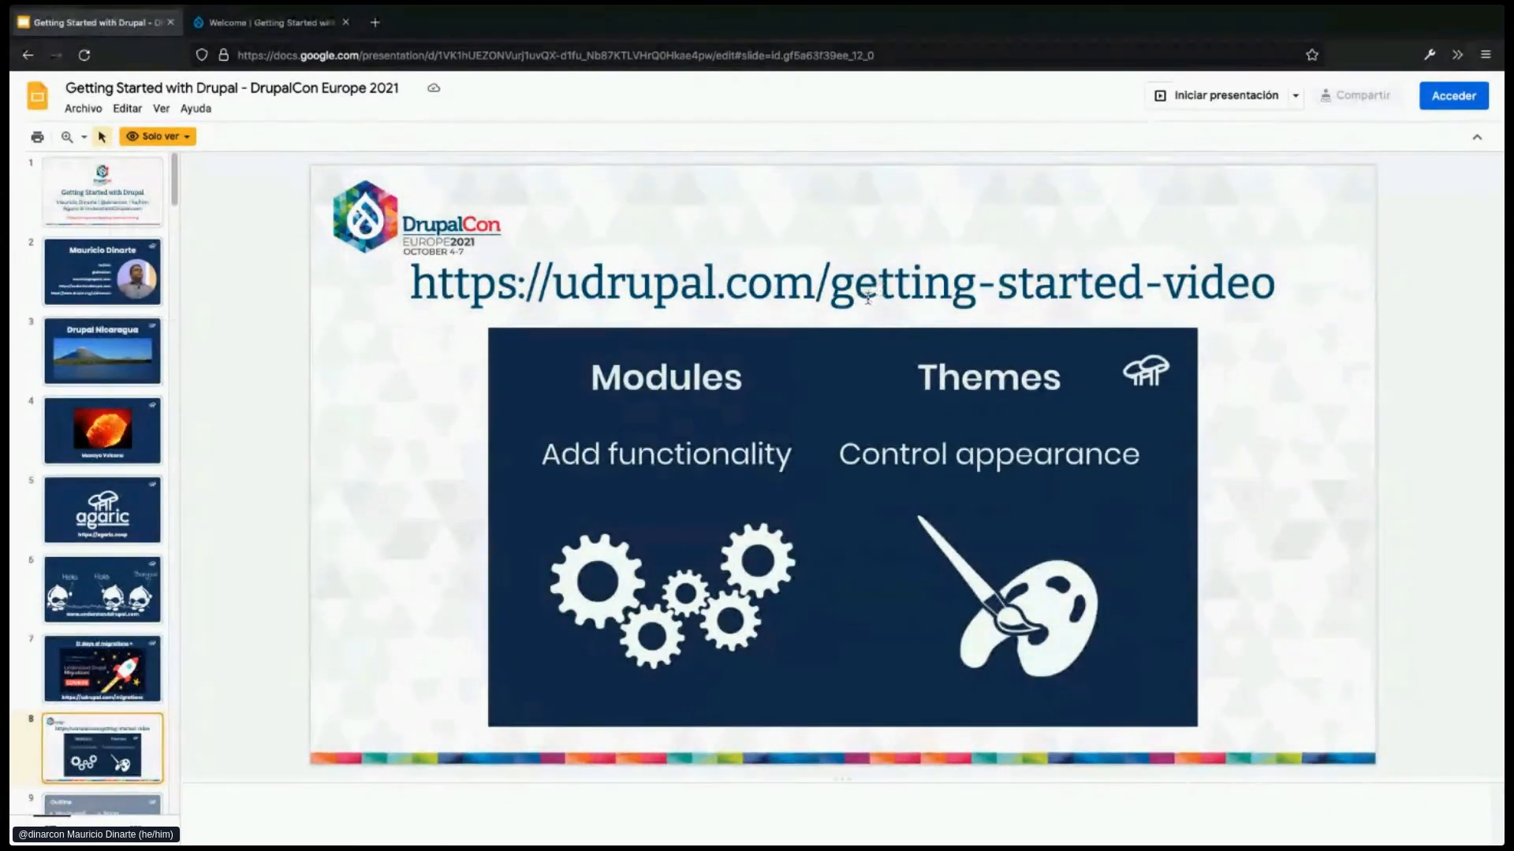
- Return to the Drupal tab showing the Welcome page in Olivero
click(292, 22)
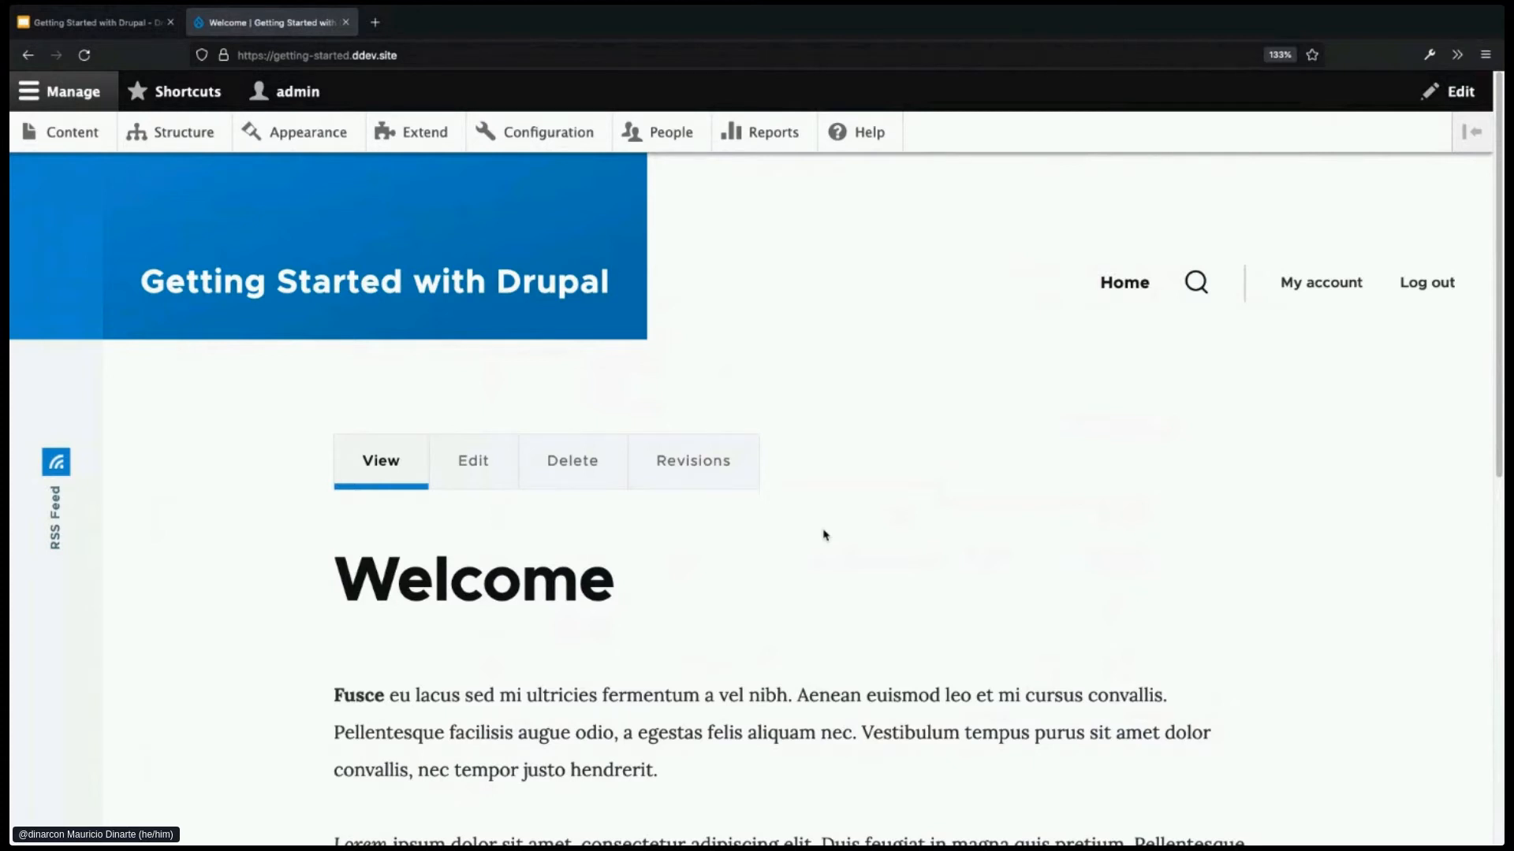
- Open the Claro-styled Content admin page and scroll down to the content table
click(73, 132)
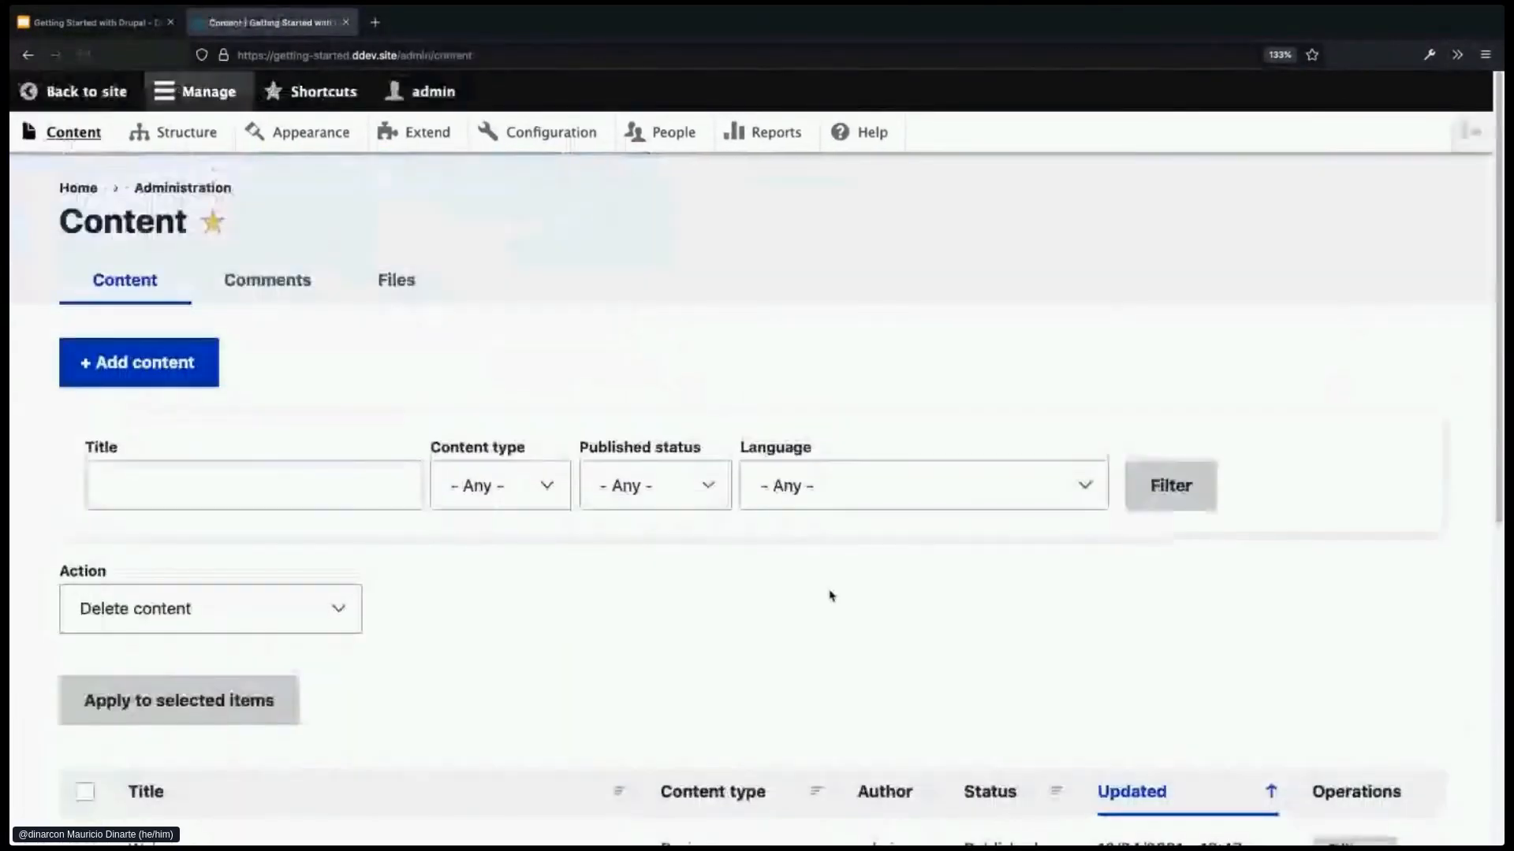
scroll(830, 597, down, 5)
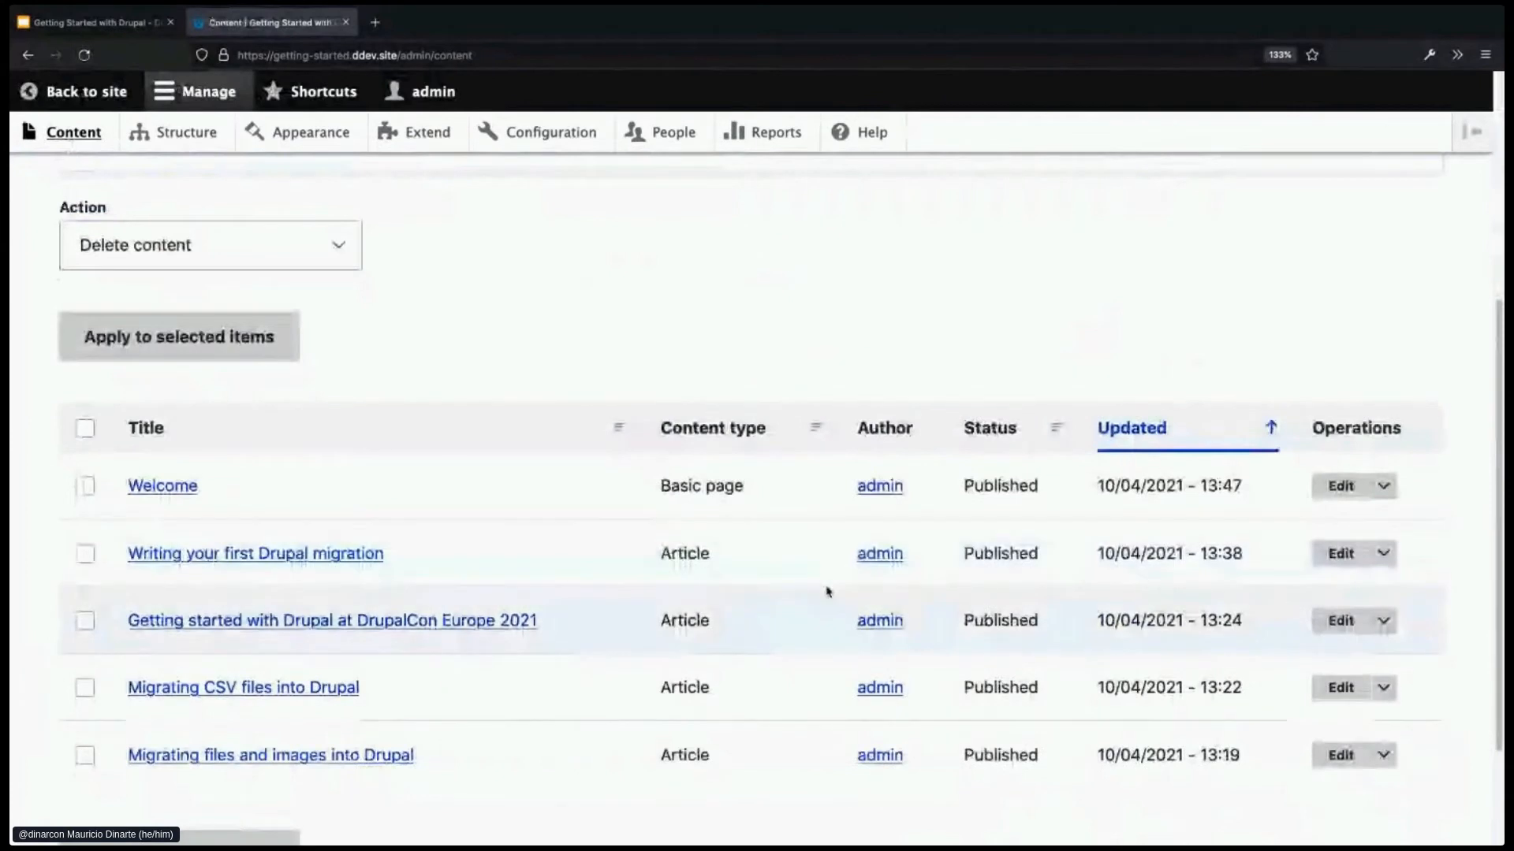
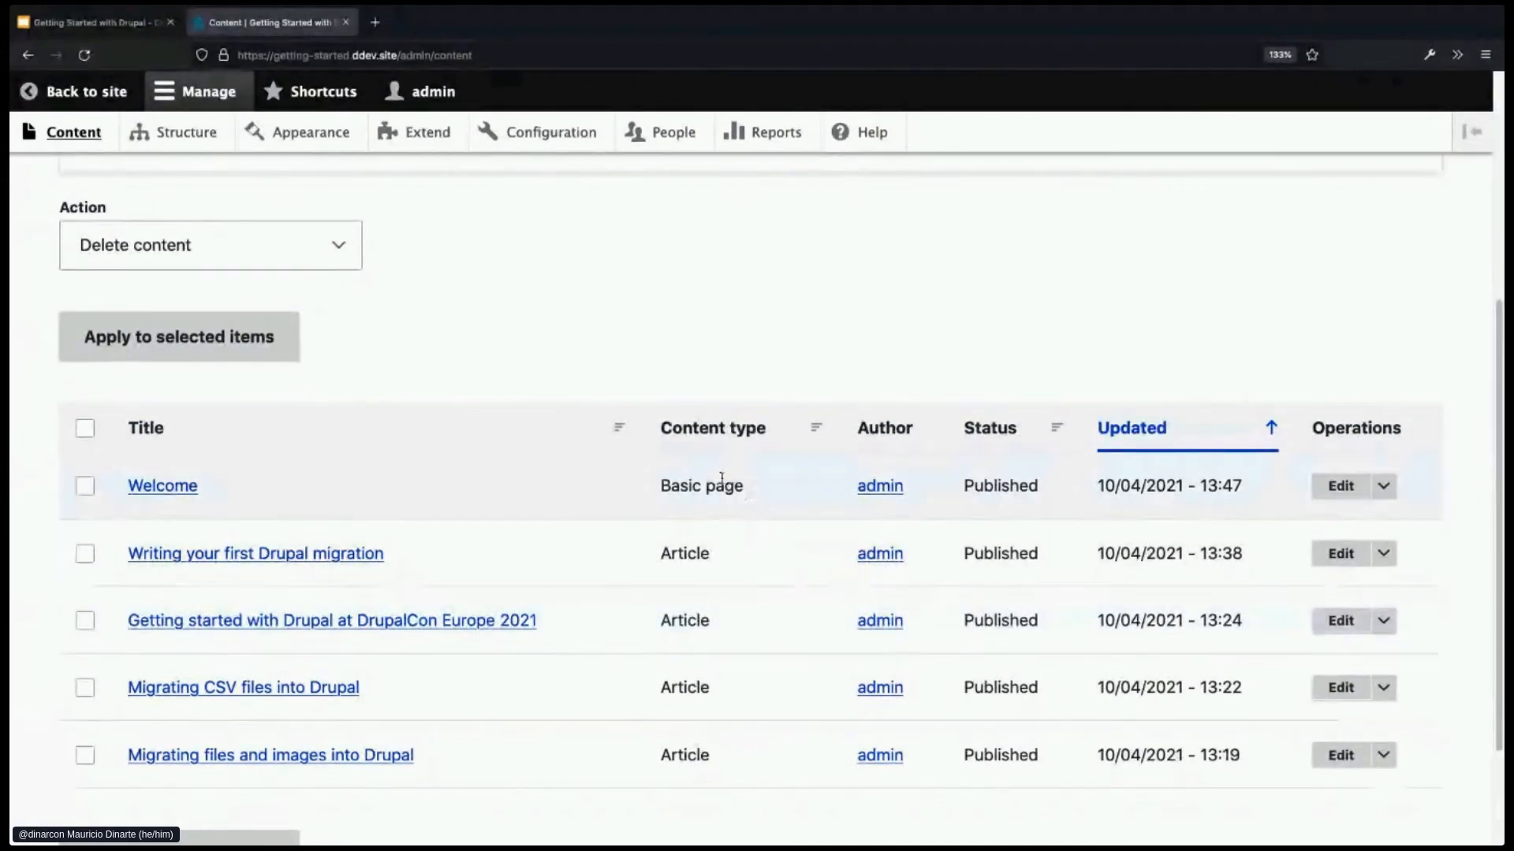
- Scroll back to the top of the content list and go to the Structure page
scroll(747, 350, up, 1)
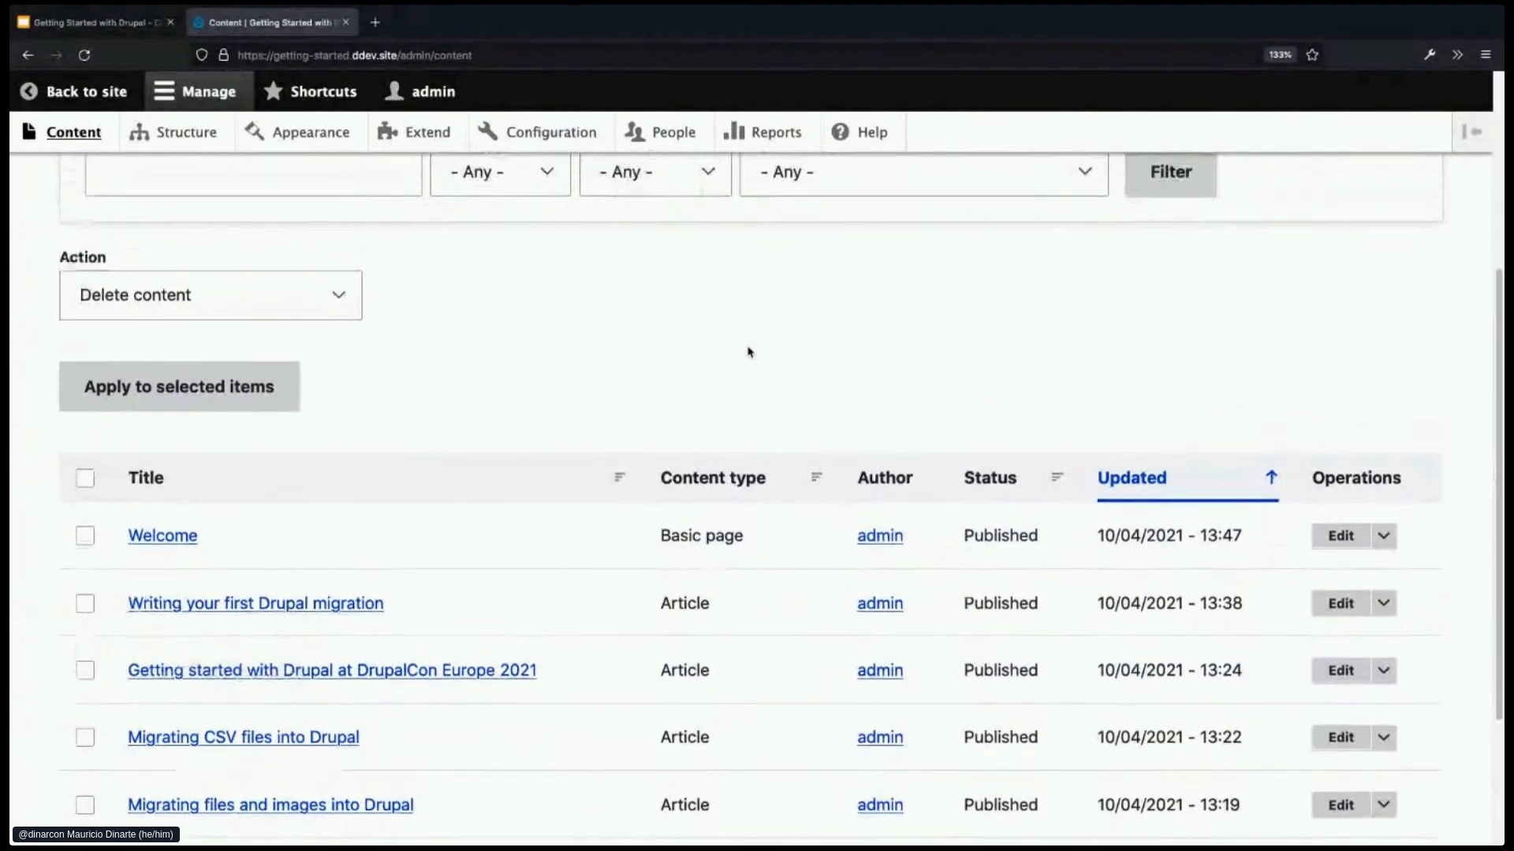
scroll(747, 350, up, 2)
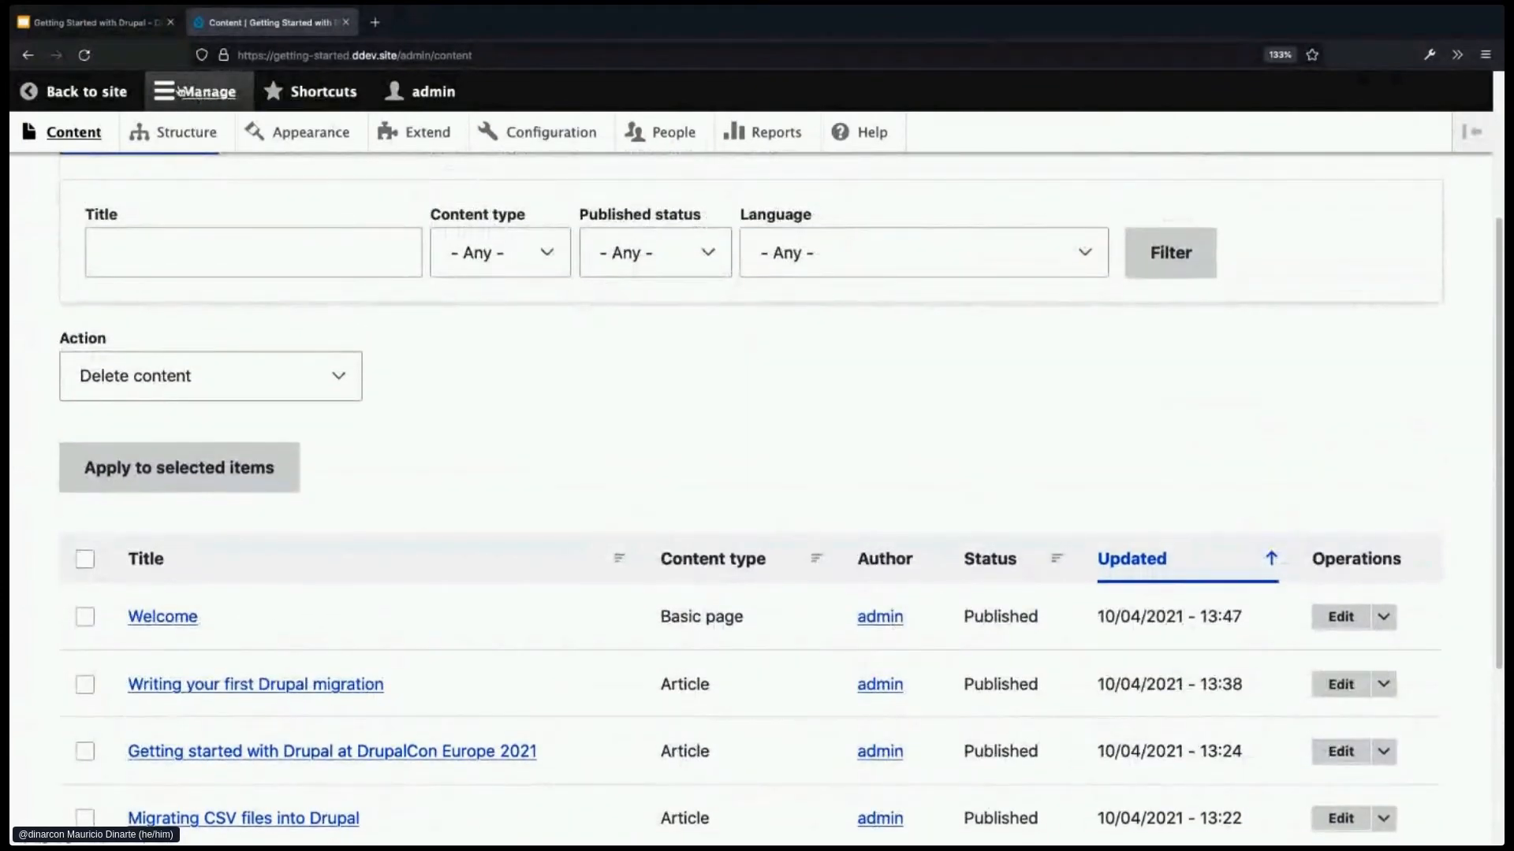
click(199, 144)
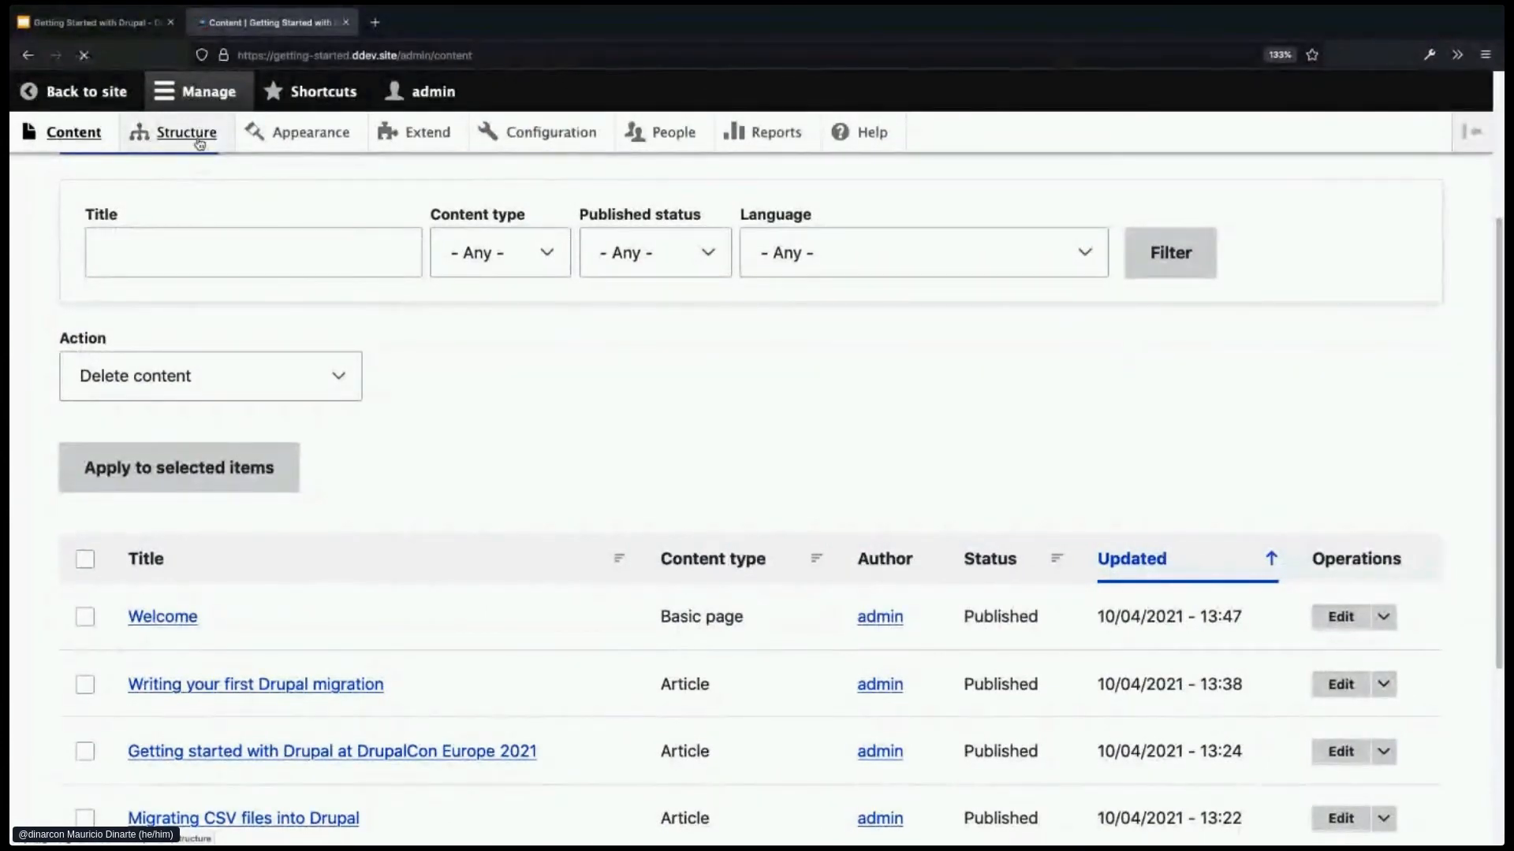
- Open the Content types list and start adding a new content type
scroll(344, 408, down, 2)
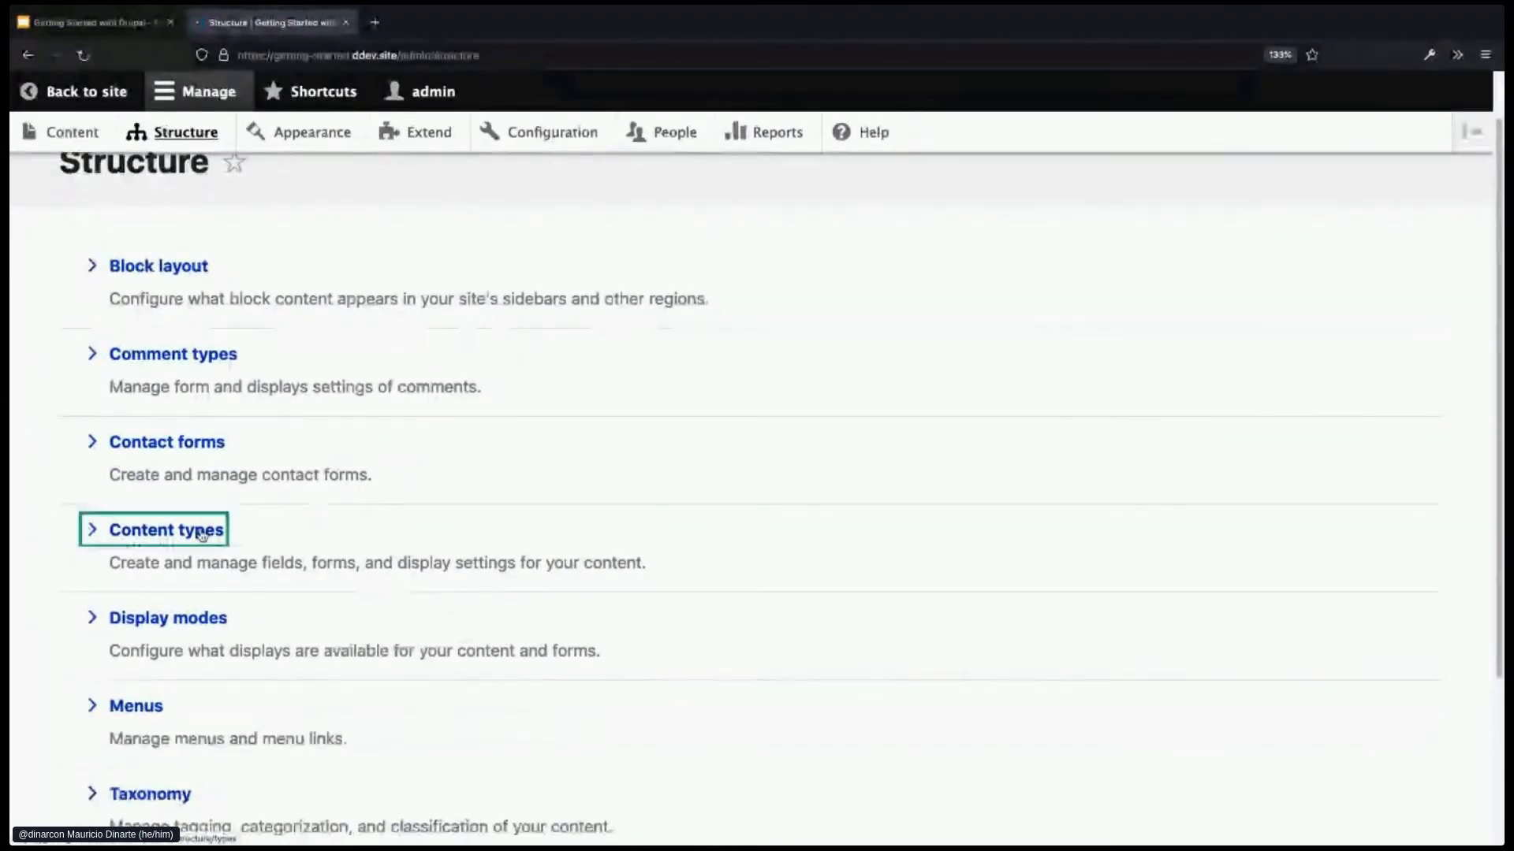
click(202, 532)
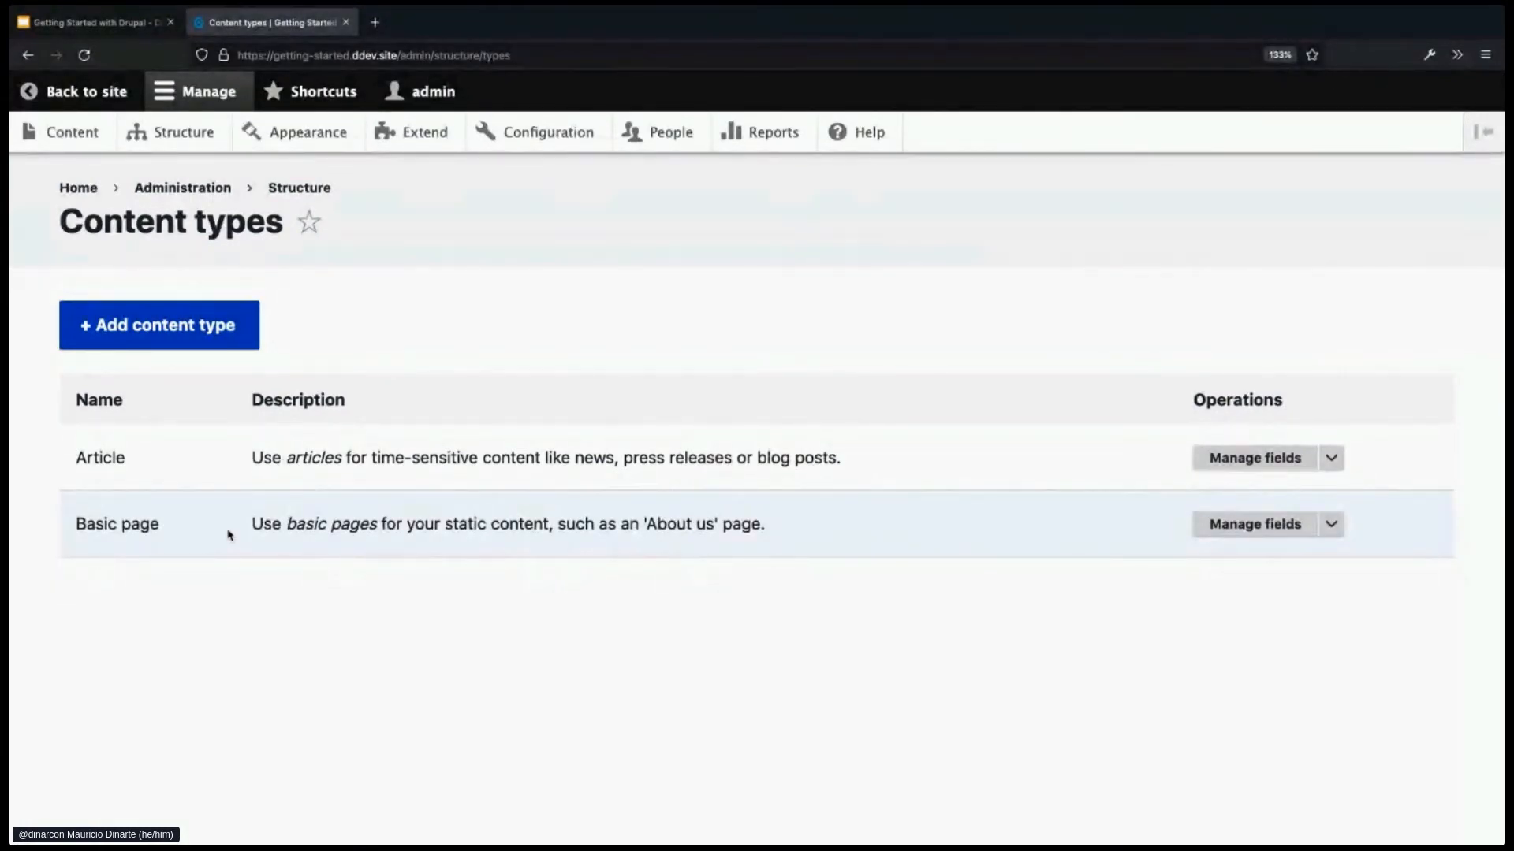
click(186, 340)
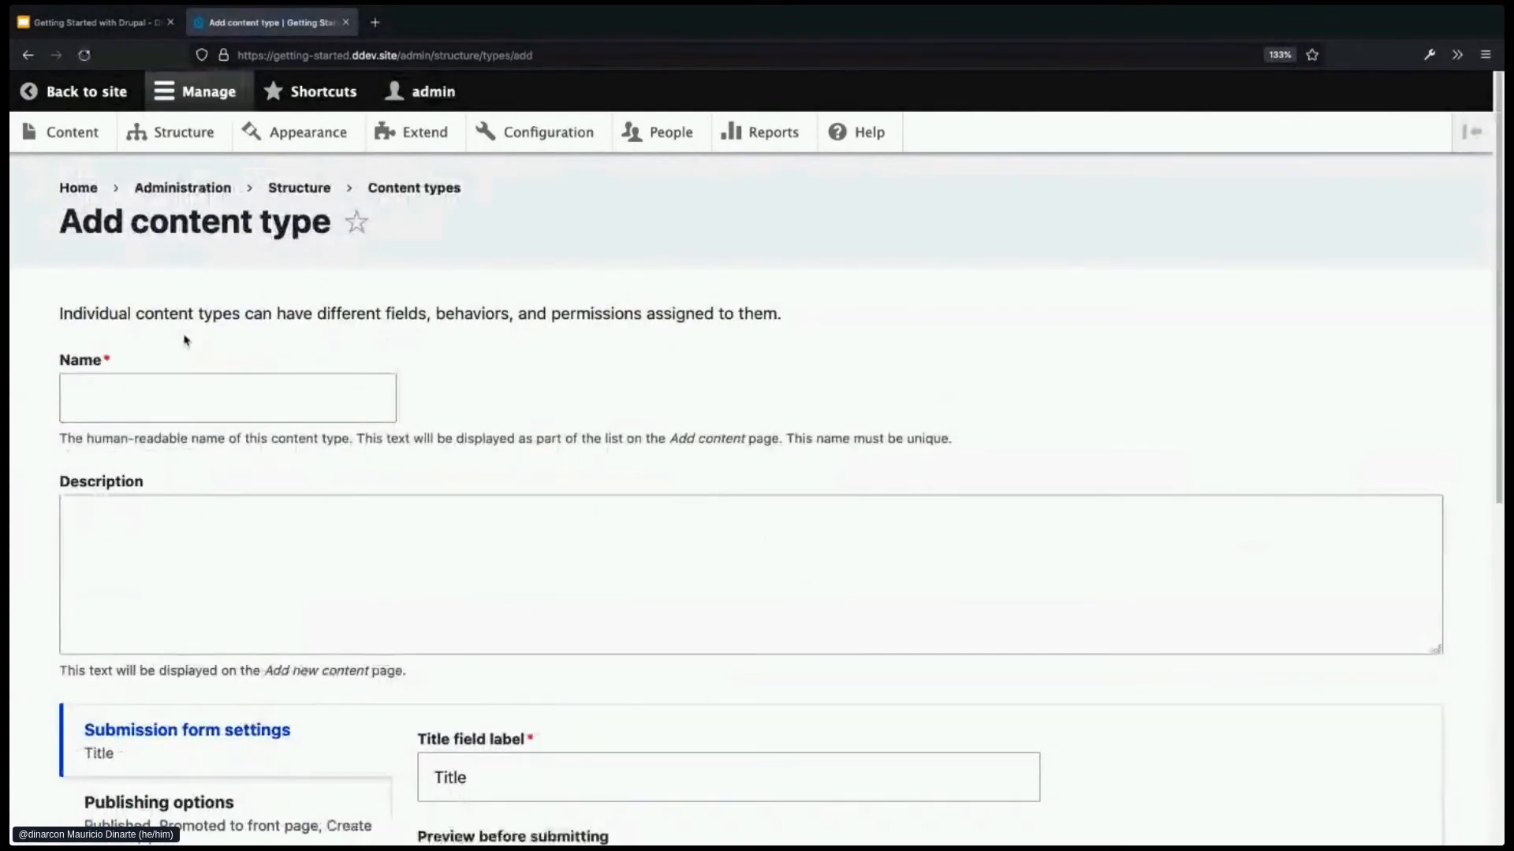
- Name the new content type 'Staff'
click(200, 387)
text(Staff)
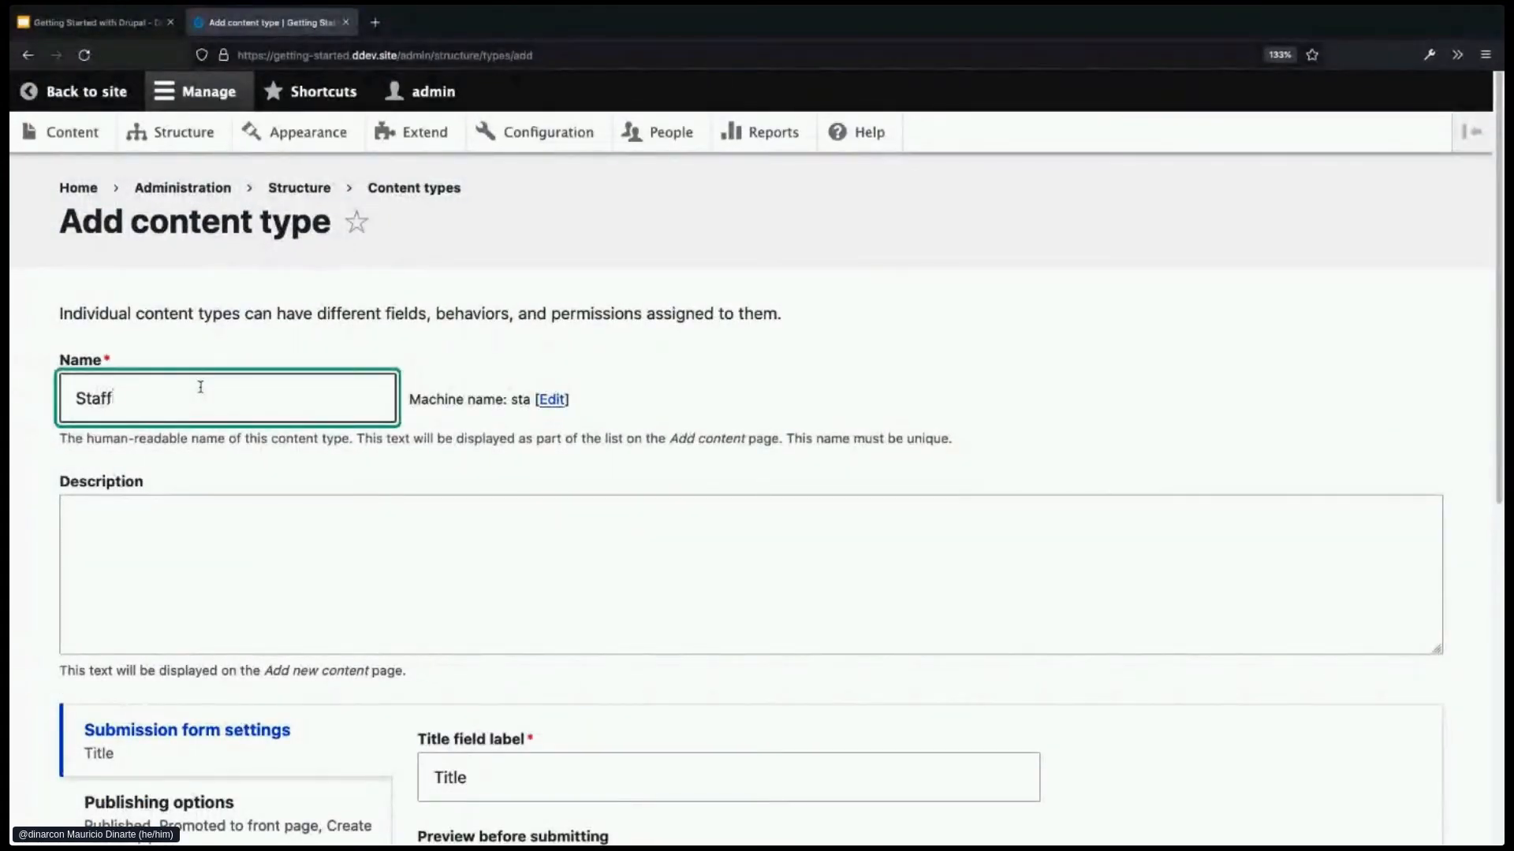
scroll(540, 551, down, 1)
scroll(552, 556, down, 3)
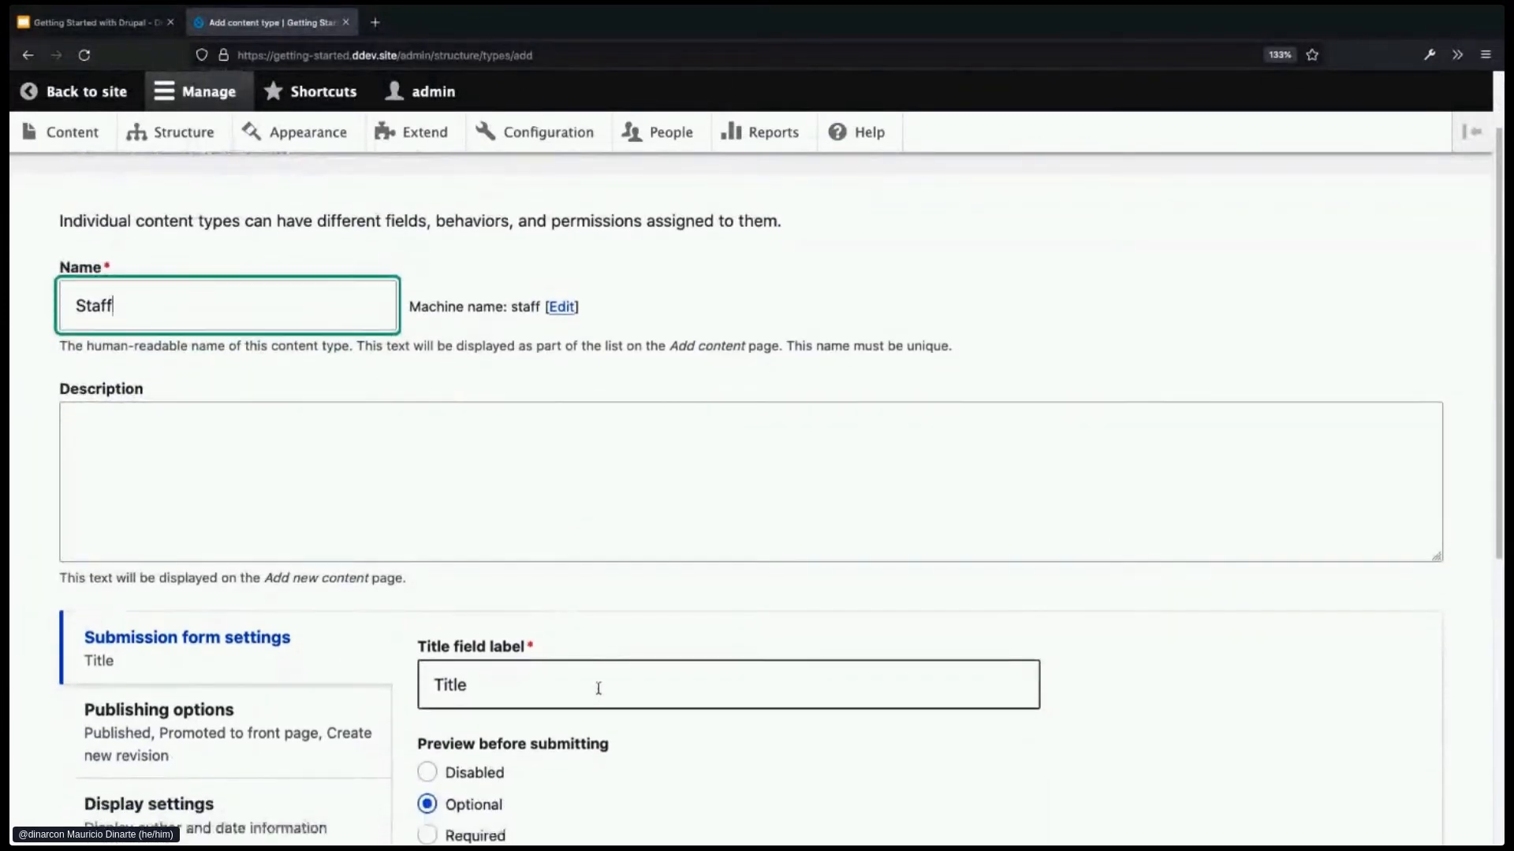
- Change the title field label from 'Title' to 'Name'
click(597, 684)
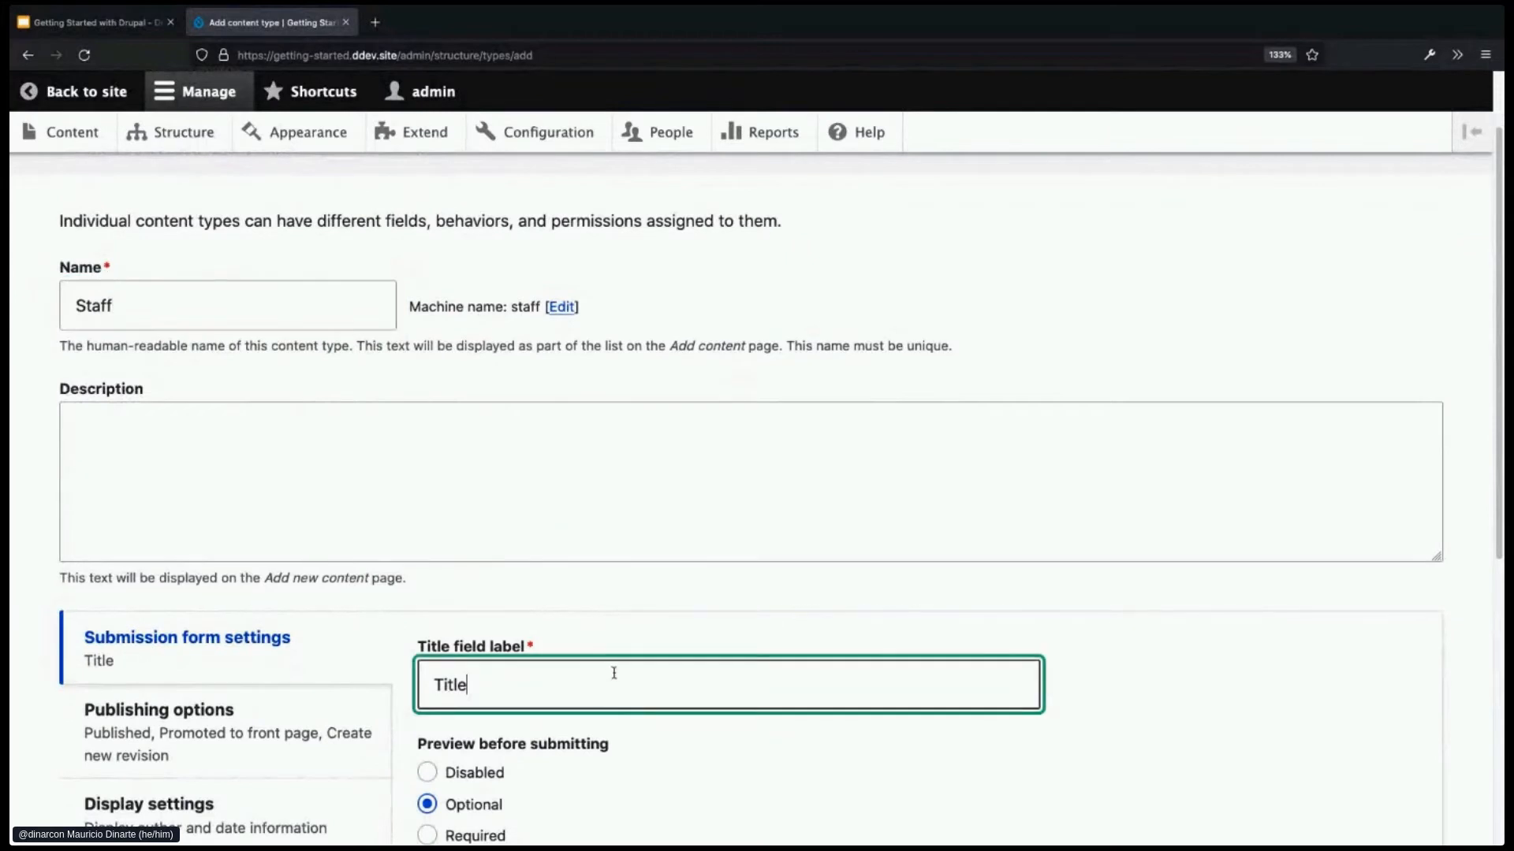
scroll(611, 672, down, 1)
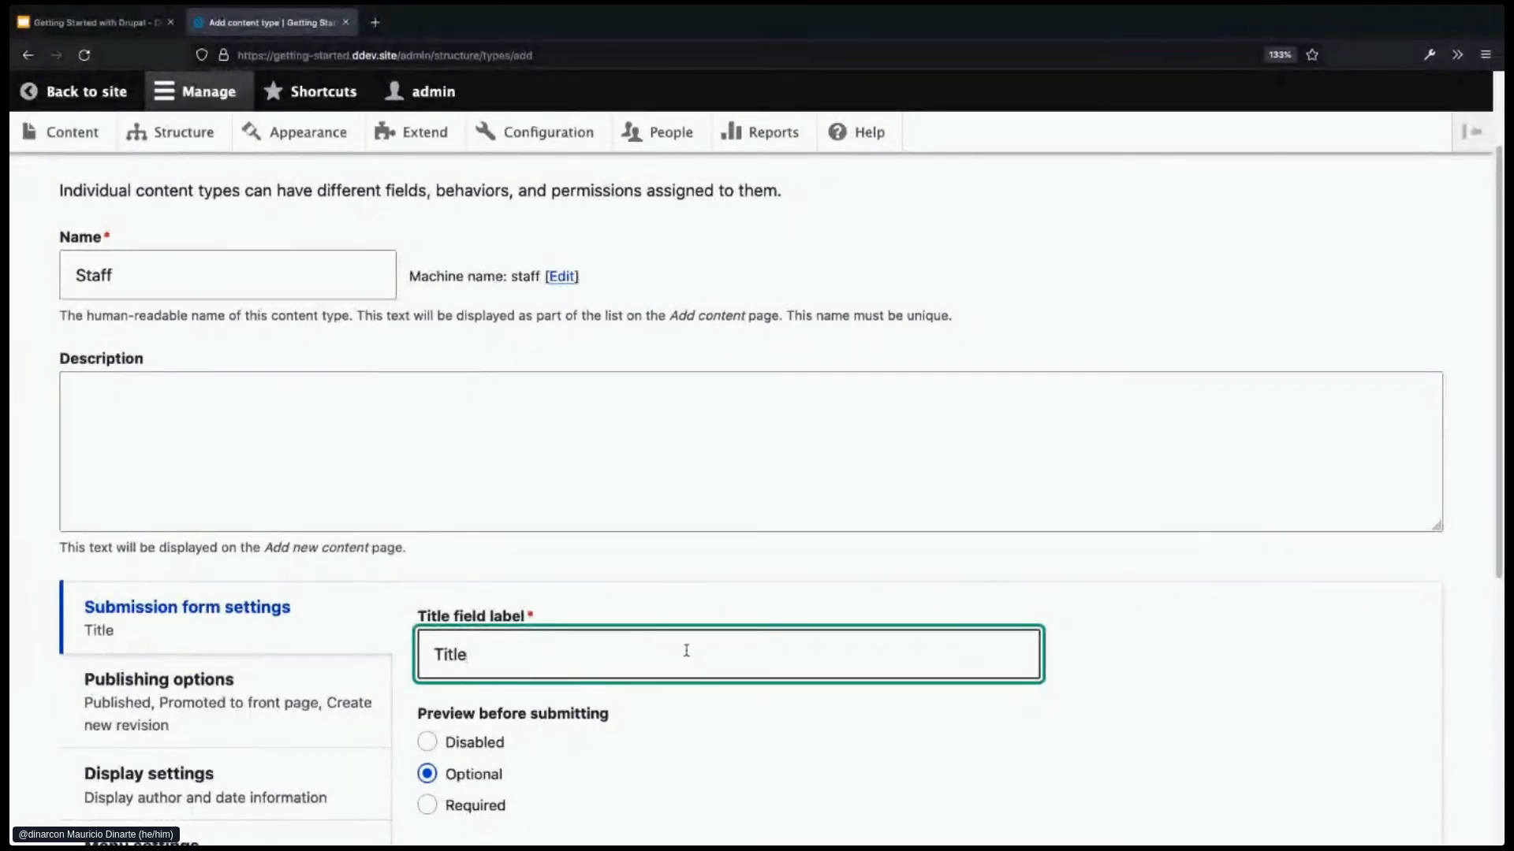
key(ctrl+a)
text(Name)
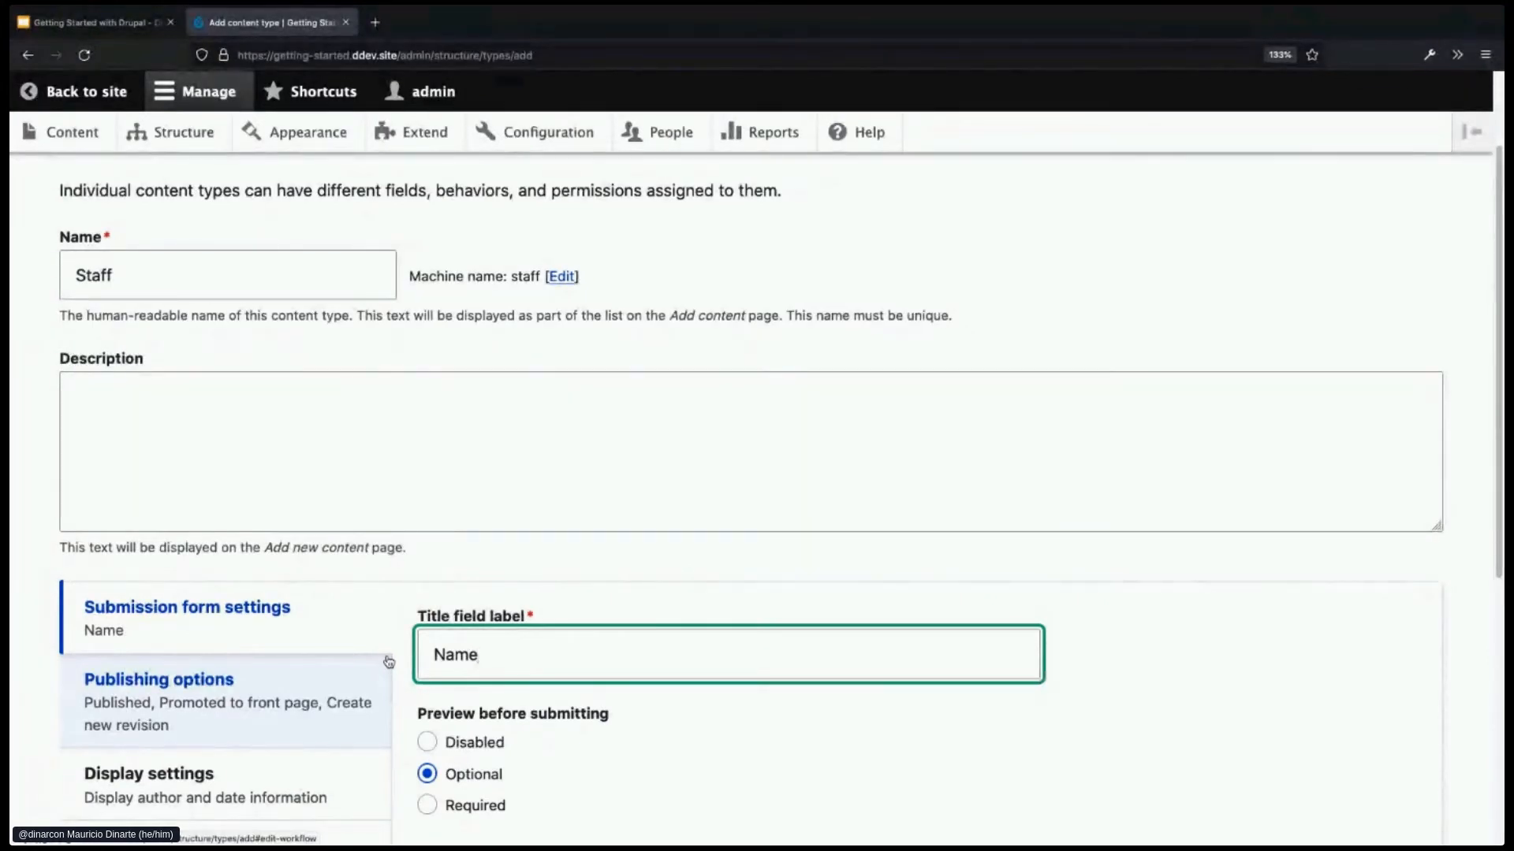
scroll(424, 623, down, 3)
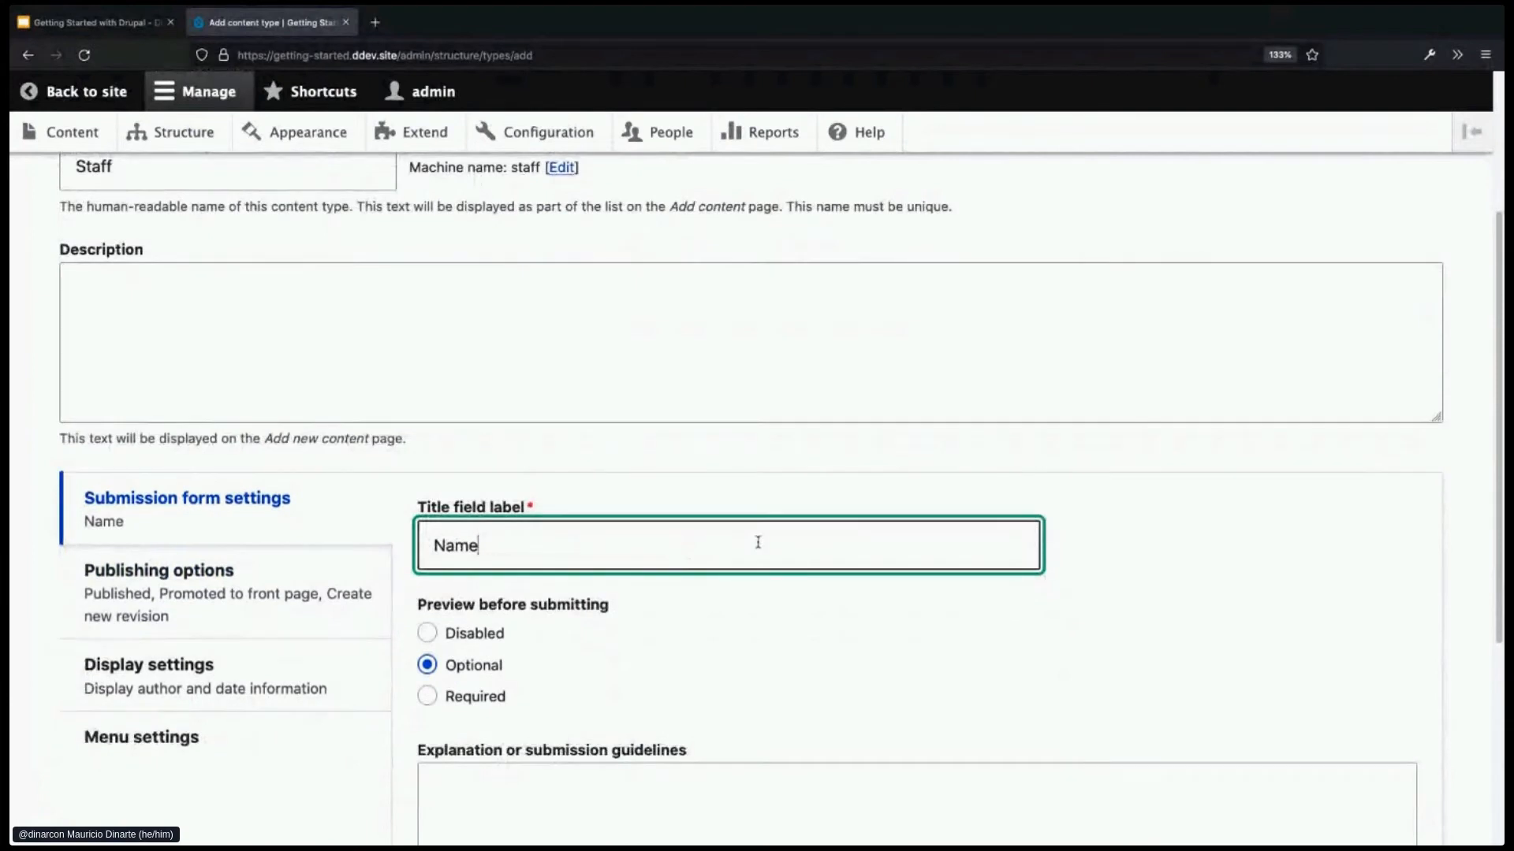
scroll(769, 511, down, 1)
scroll(767, 503, down, 1)
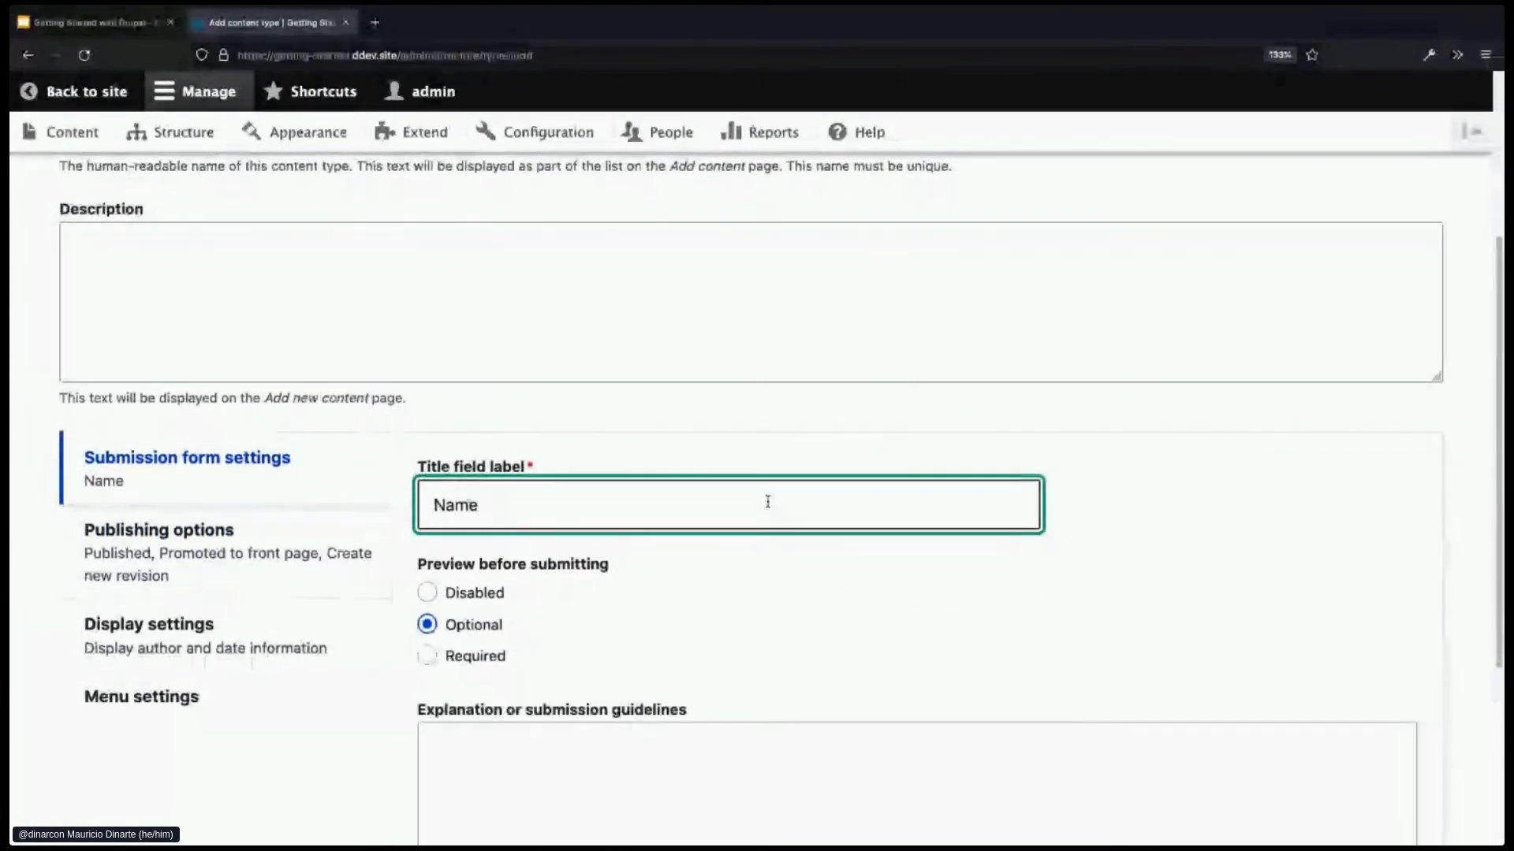
scroll(757, 514, down, 1)
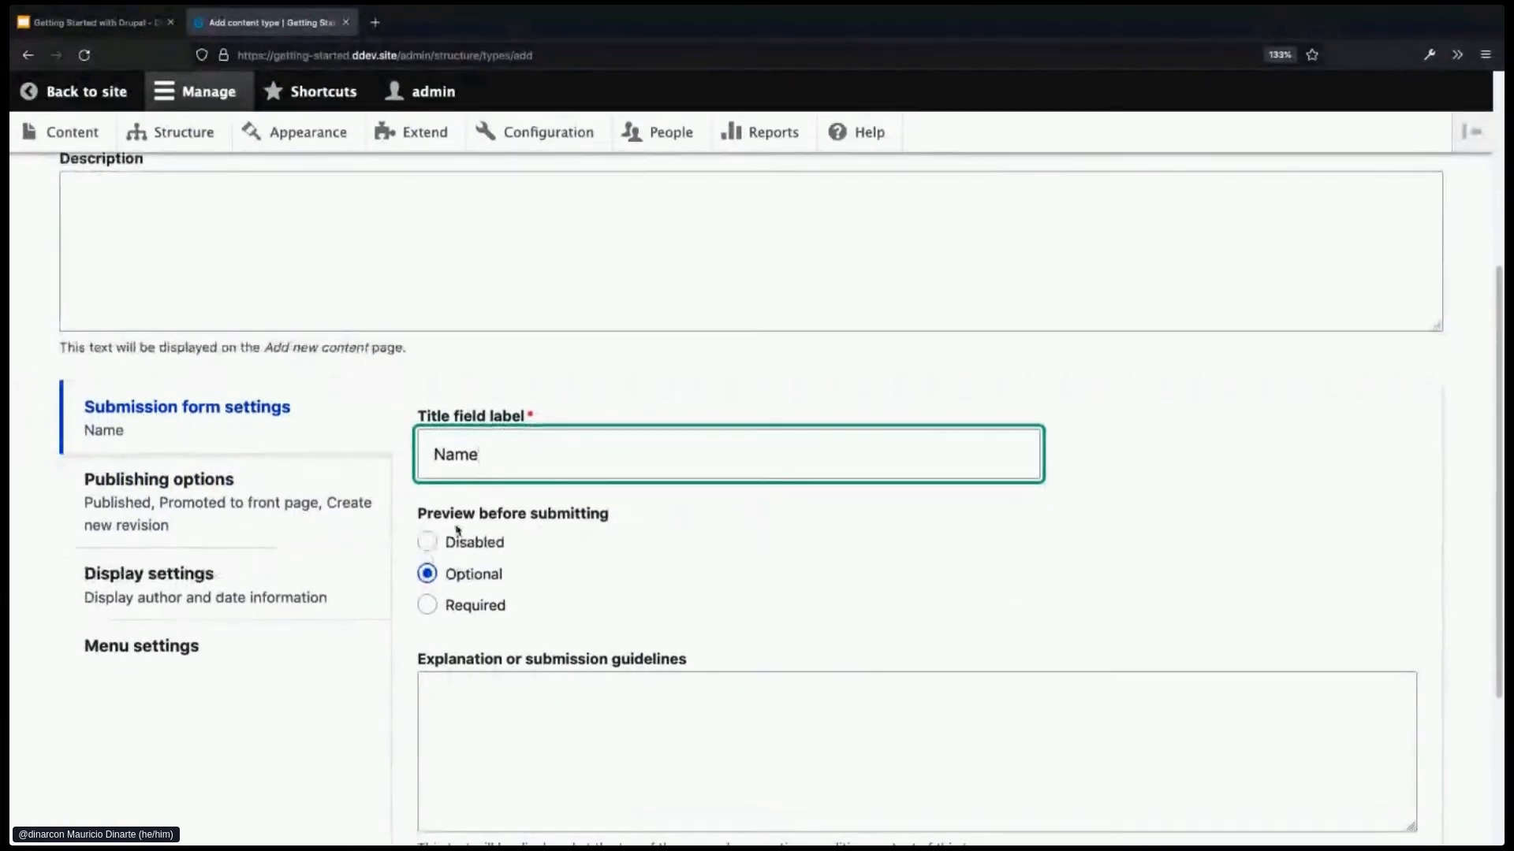
- In Publishing options, keep Published checked and uncheck 'Promoted to front page'
click(220, 500)
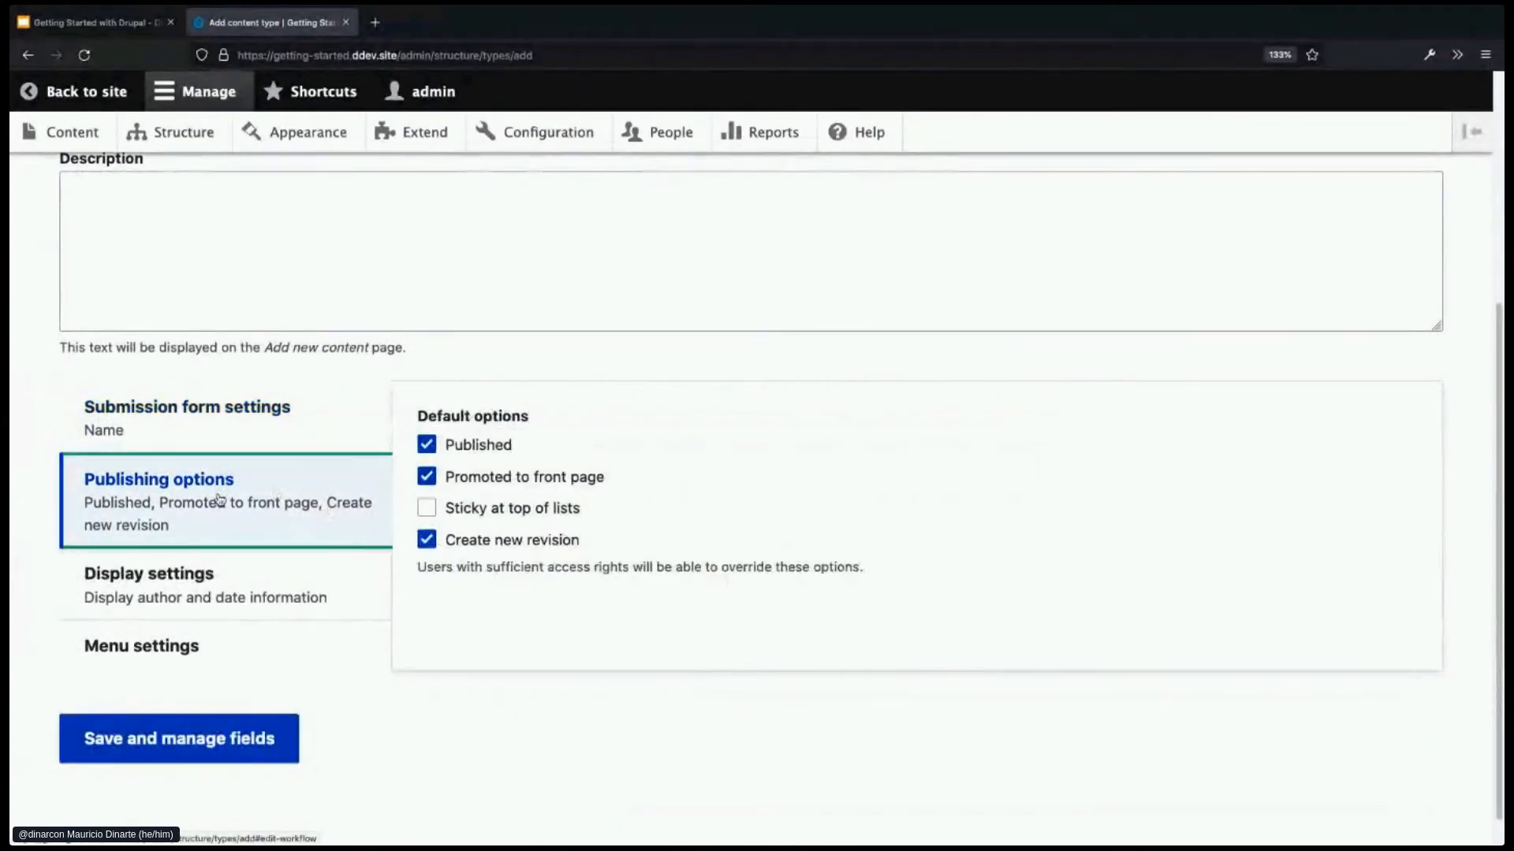
click(482, 451)
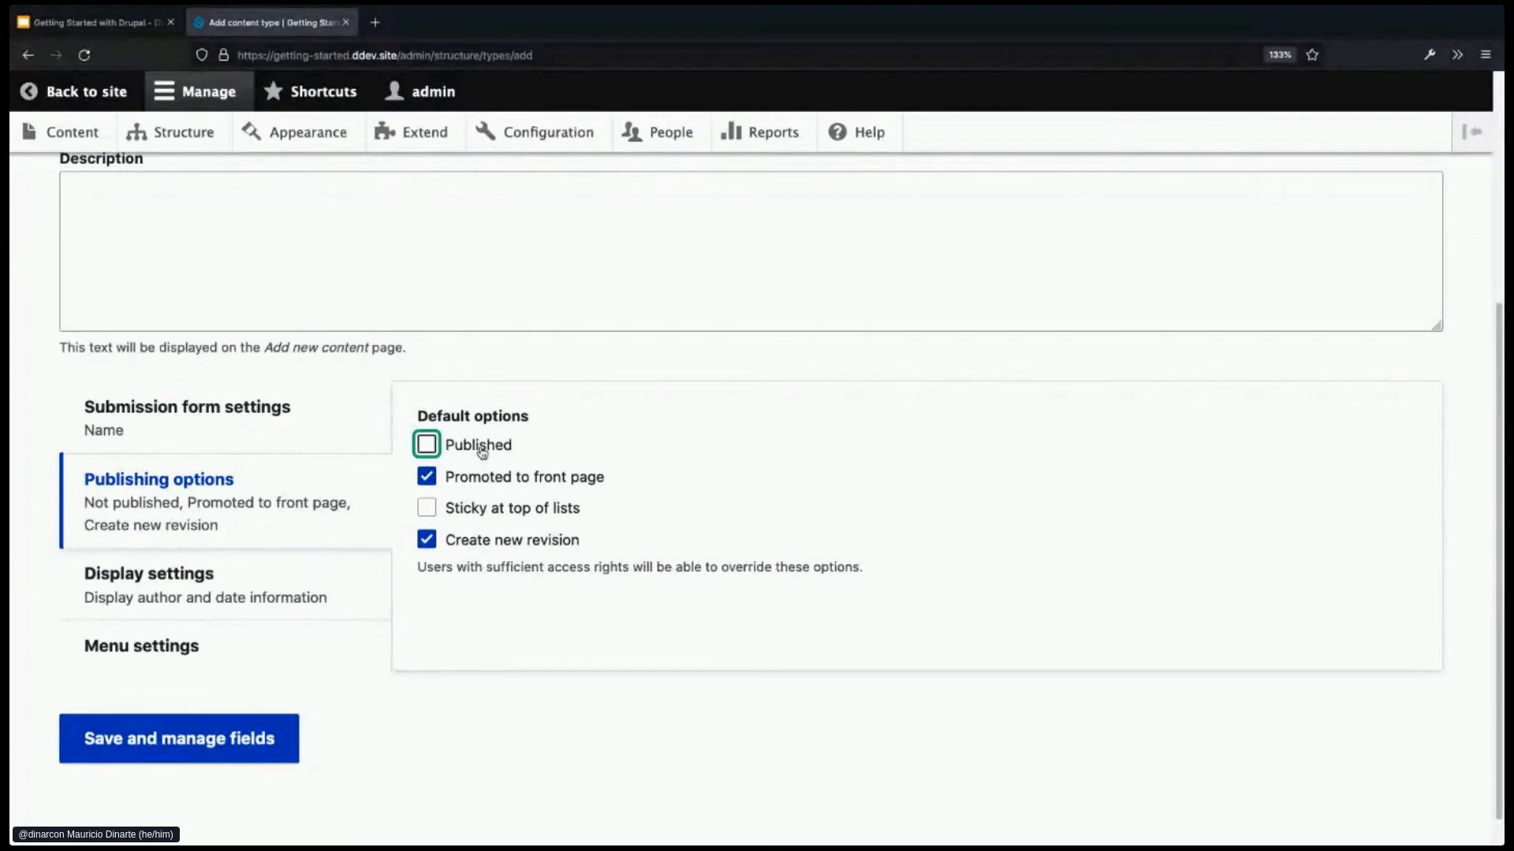
click(481, 447)
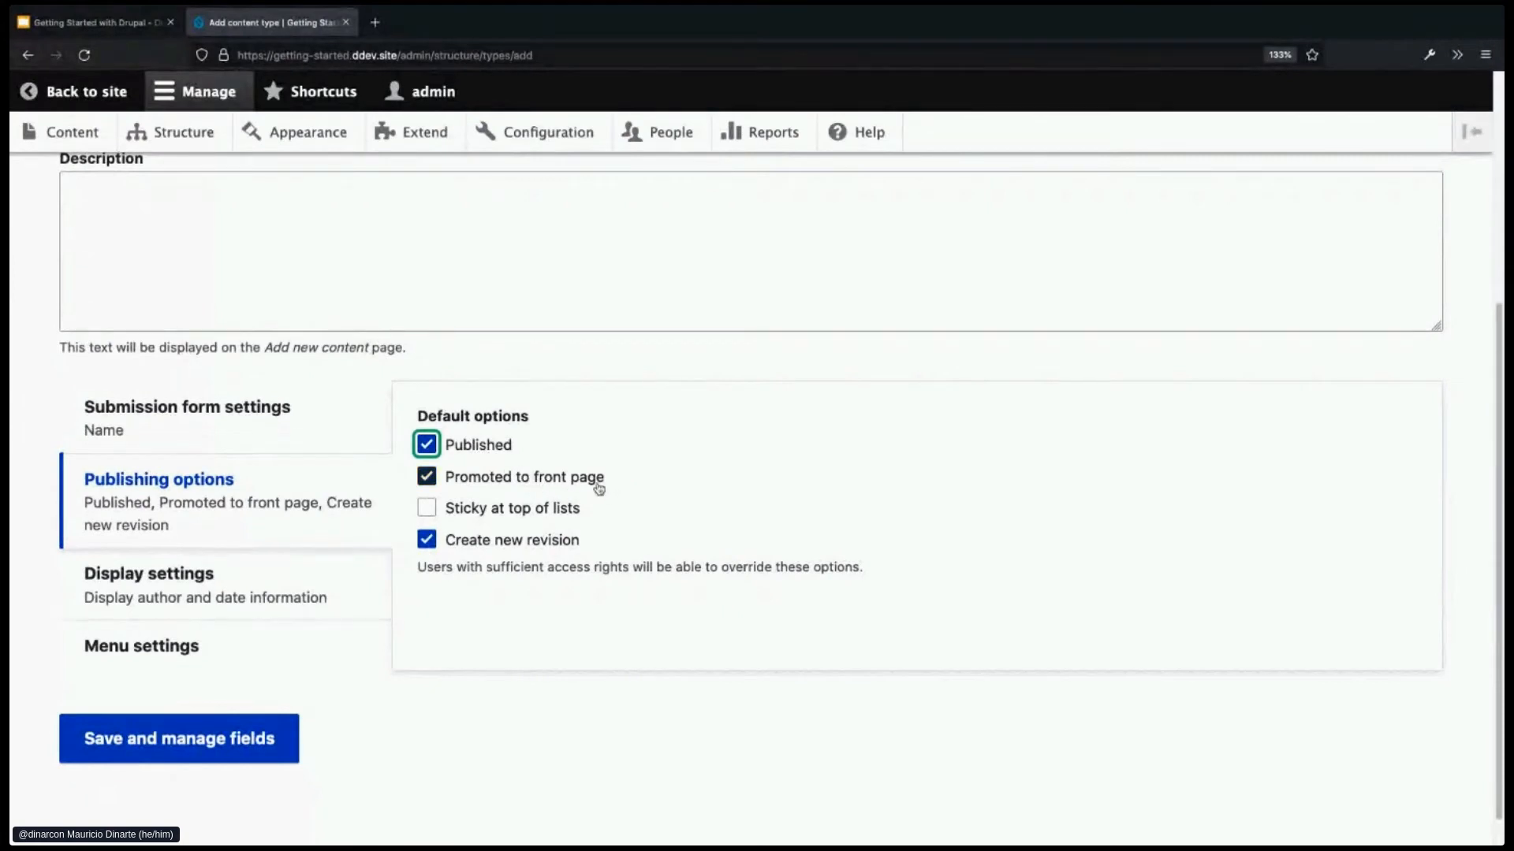
click(546, 482)
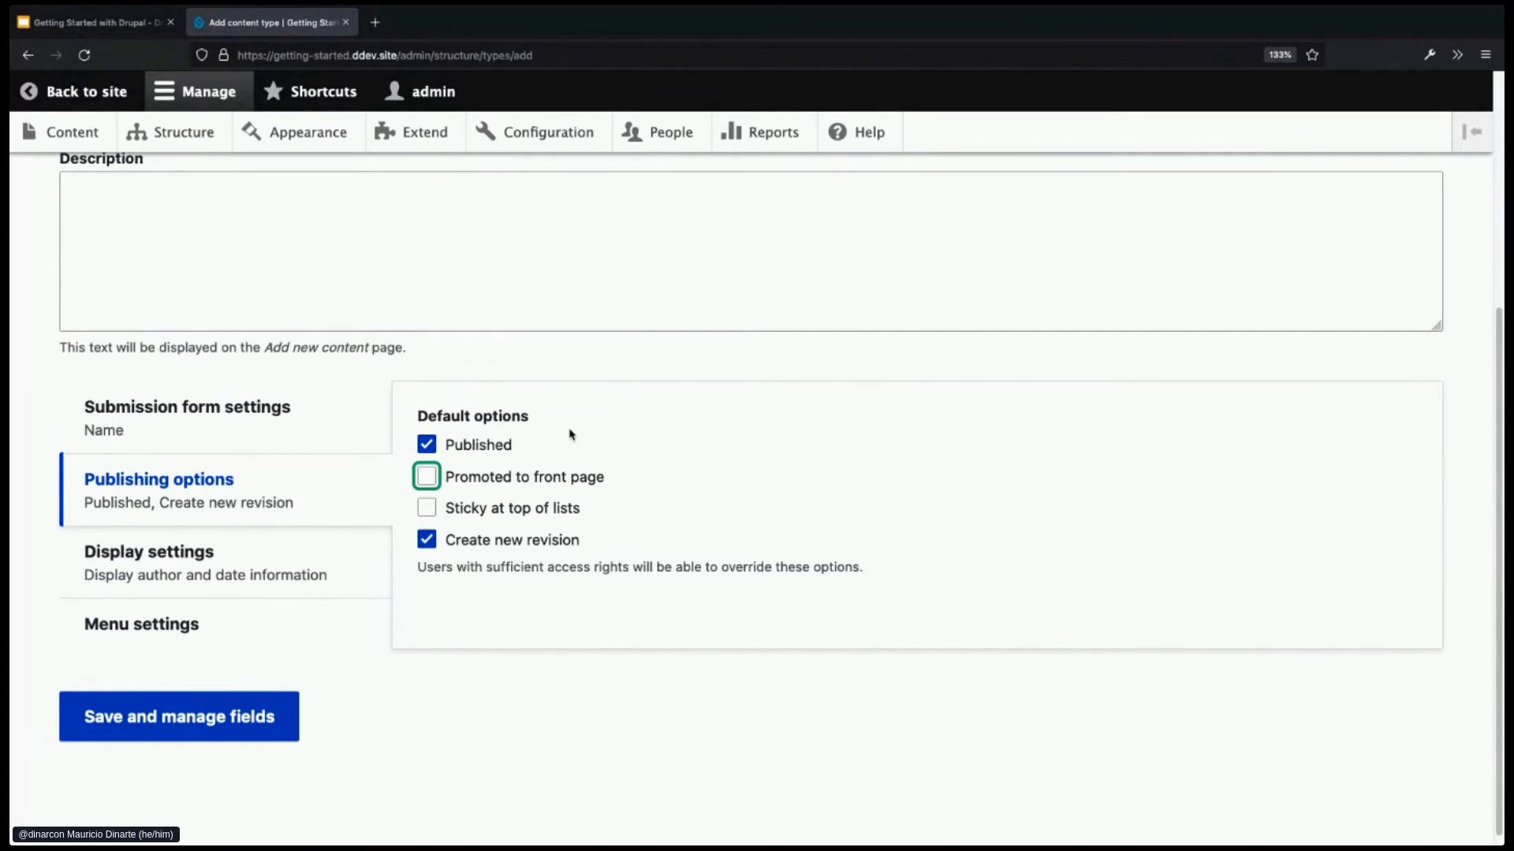
- Keep 'Create new revision' enabled and bring up the Display settings
click(510, 541)
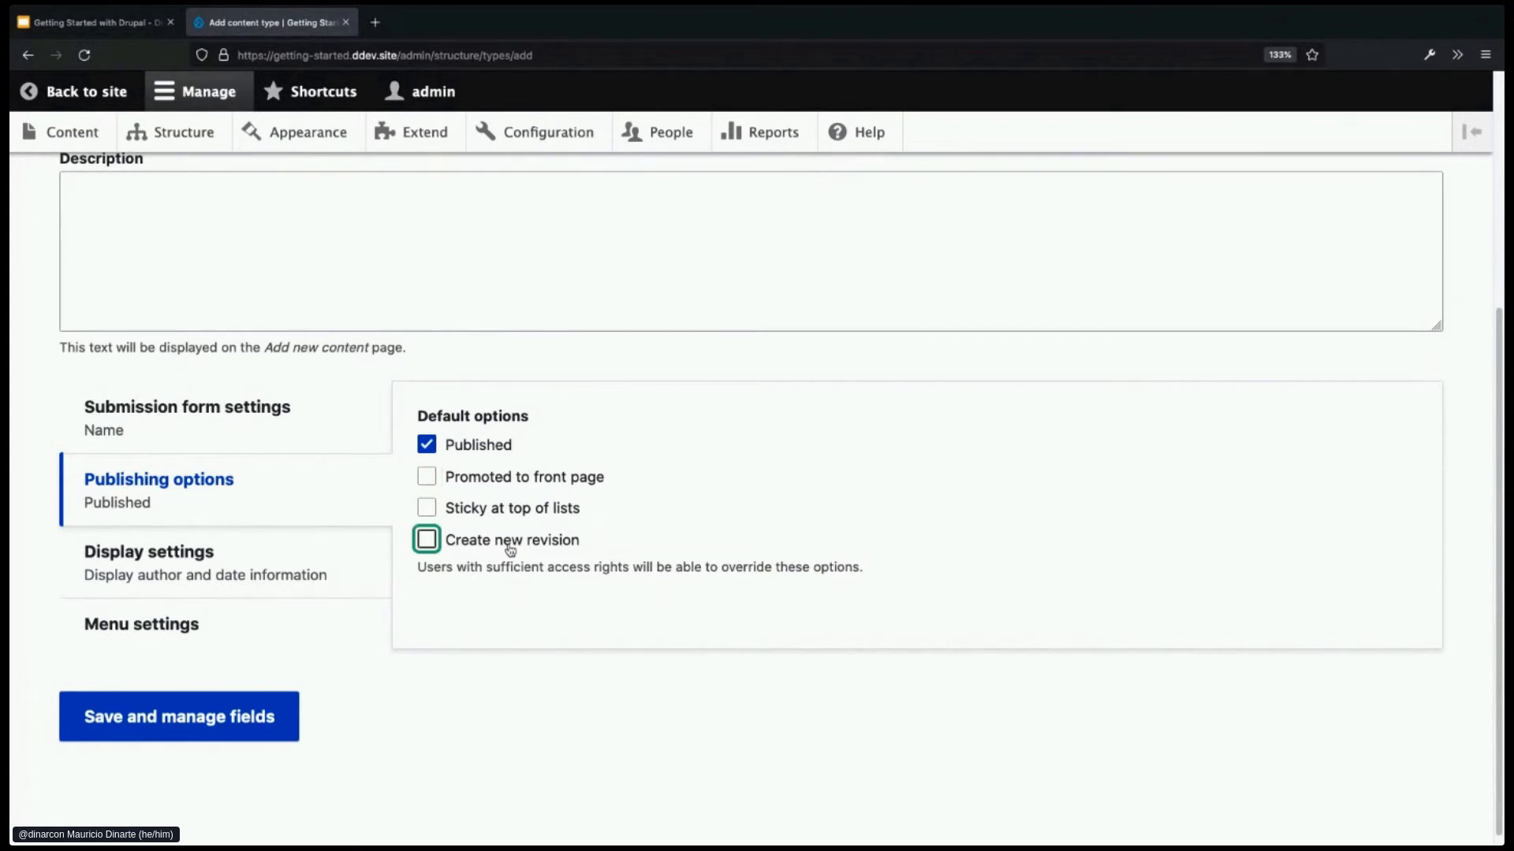
click(510, 544)
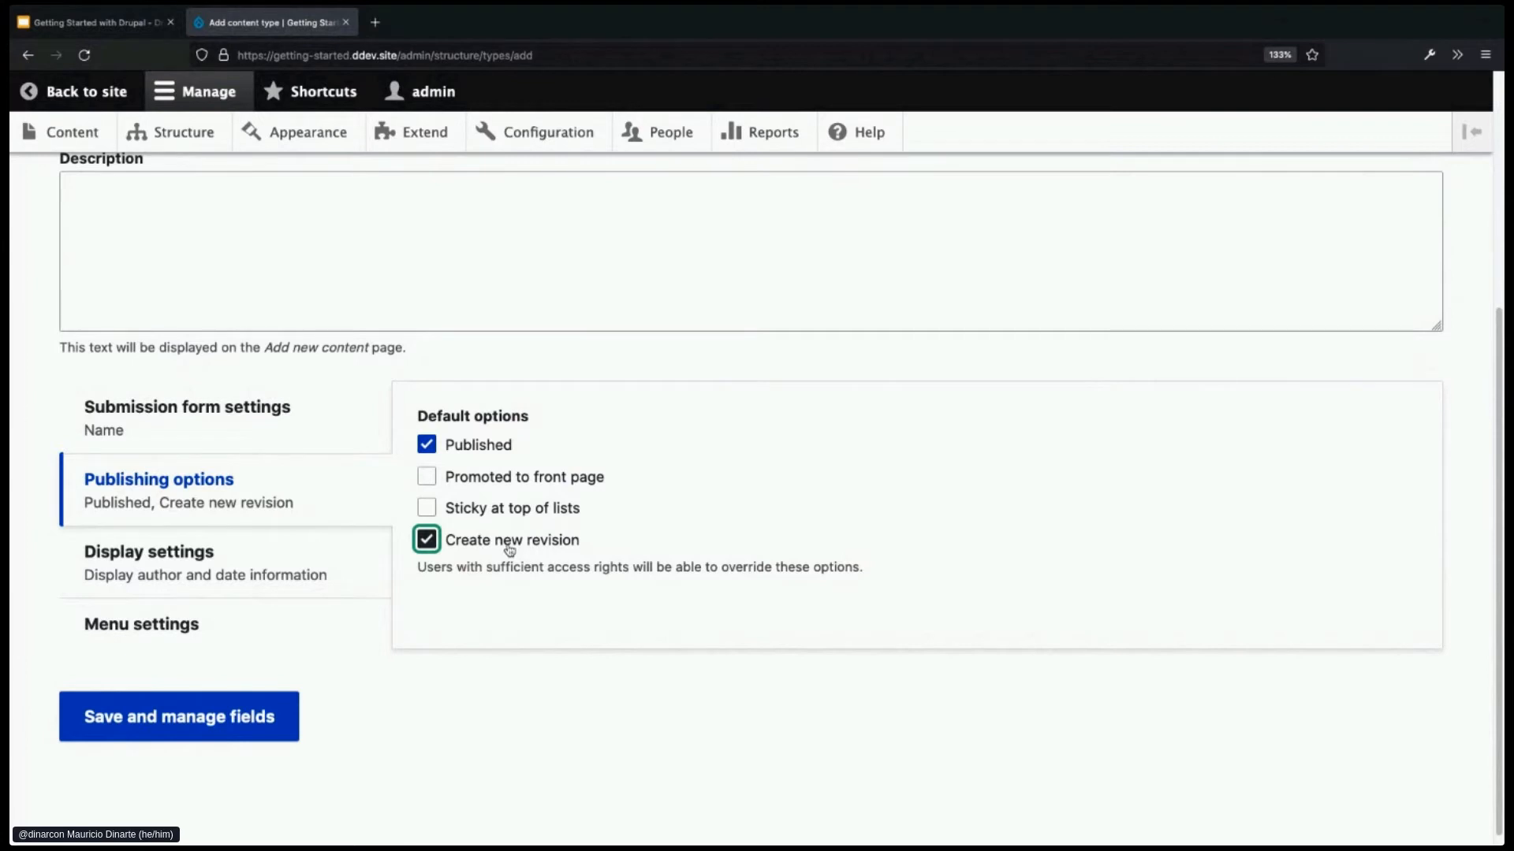
click(297, 568)
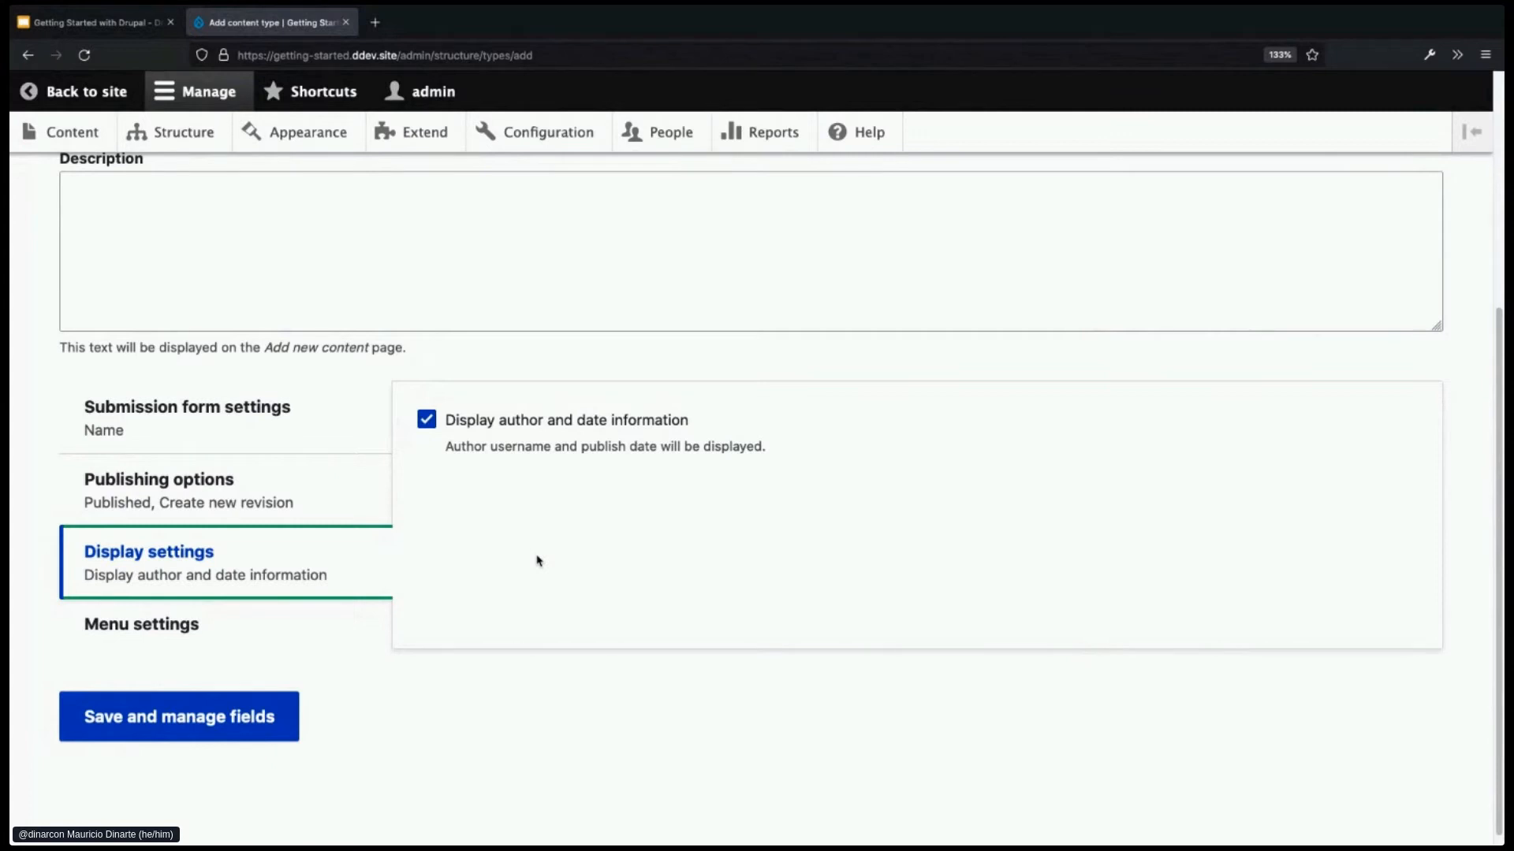
- Turn off 'Display author and date information' and show the Menu settings
click(426, 419)
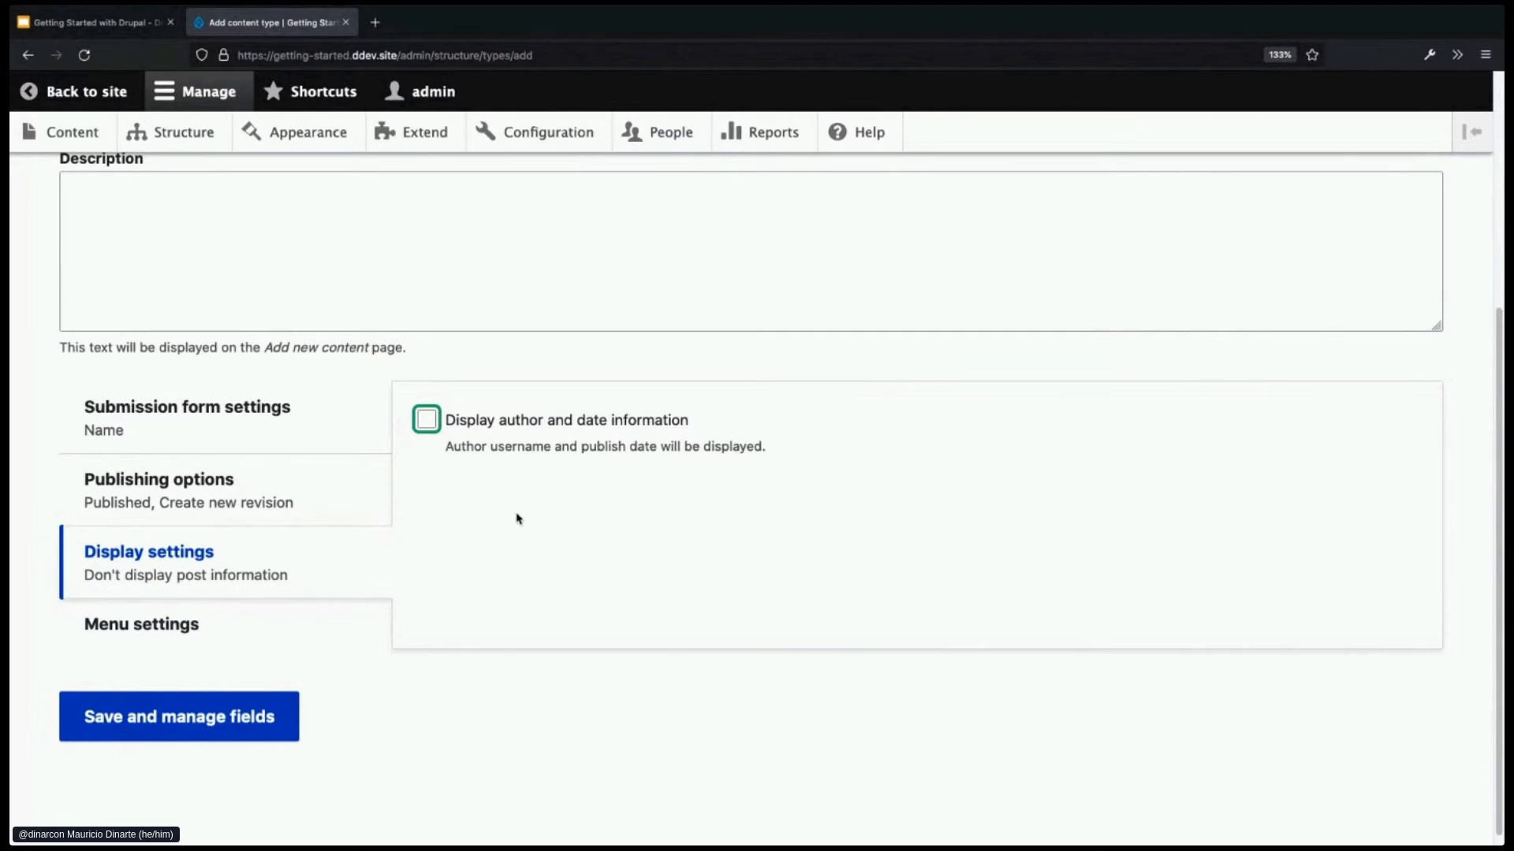
click(285, 629)
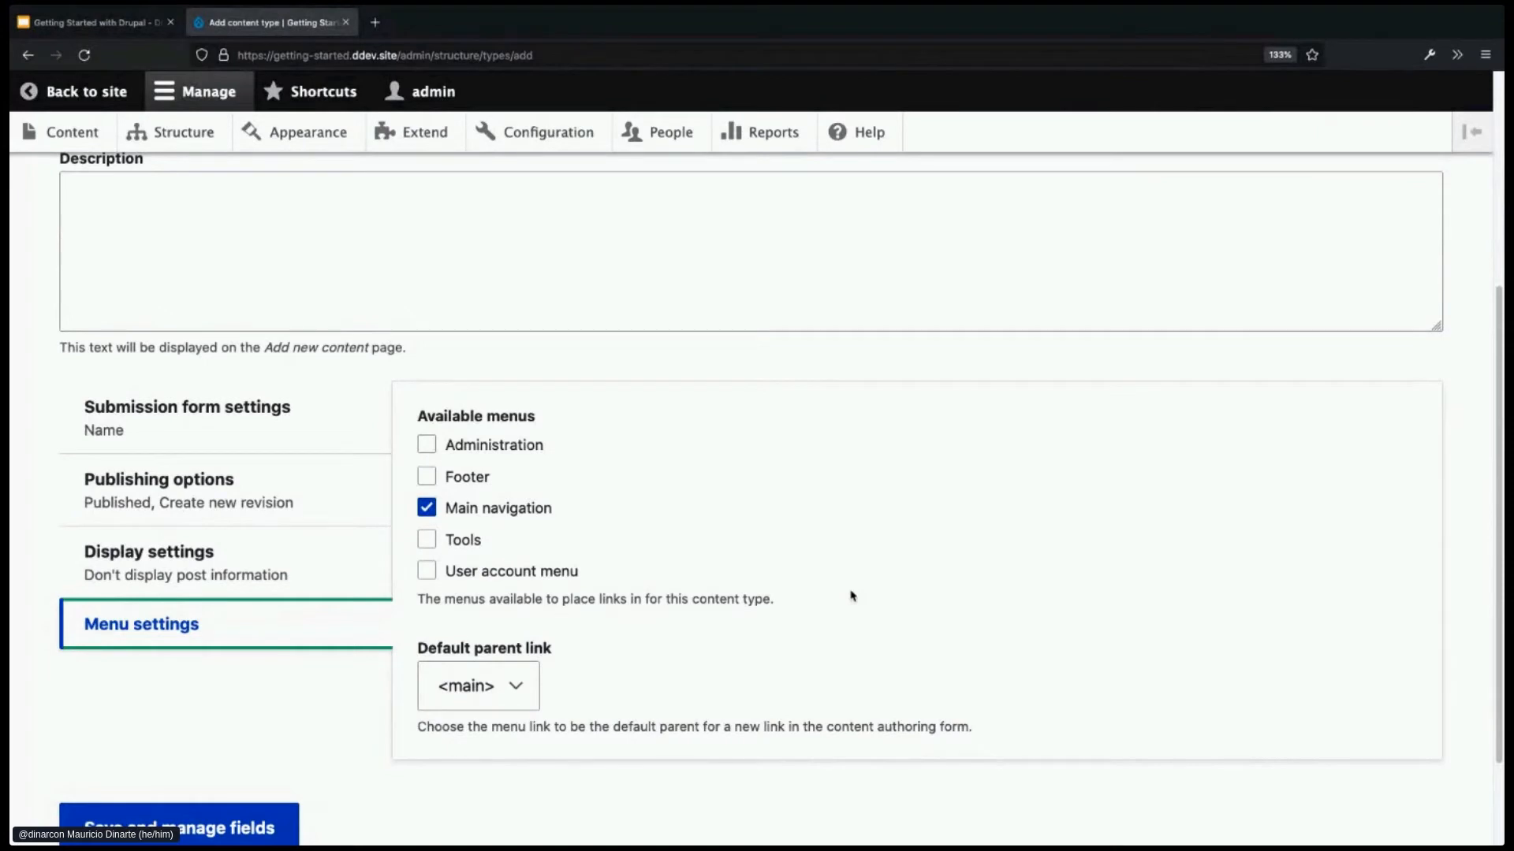
- Untick Main navigation so no menus are available for Staff content
click(468, 511)
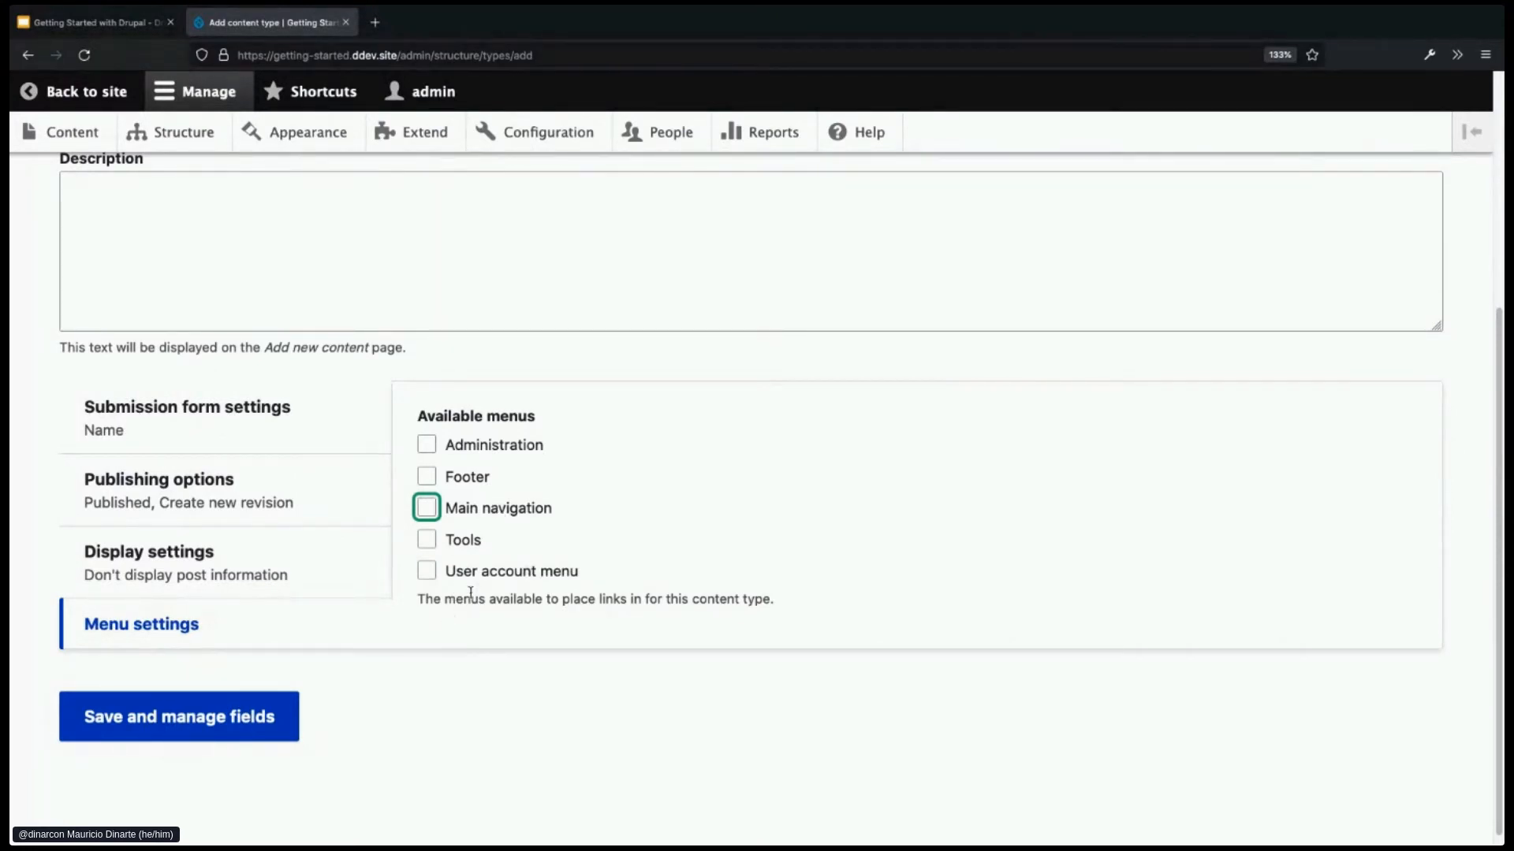
- Save the Staff content type and go back to Structure > Content types
click(157, 726)
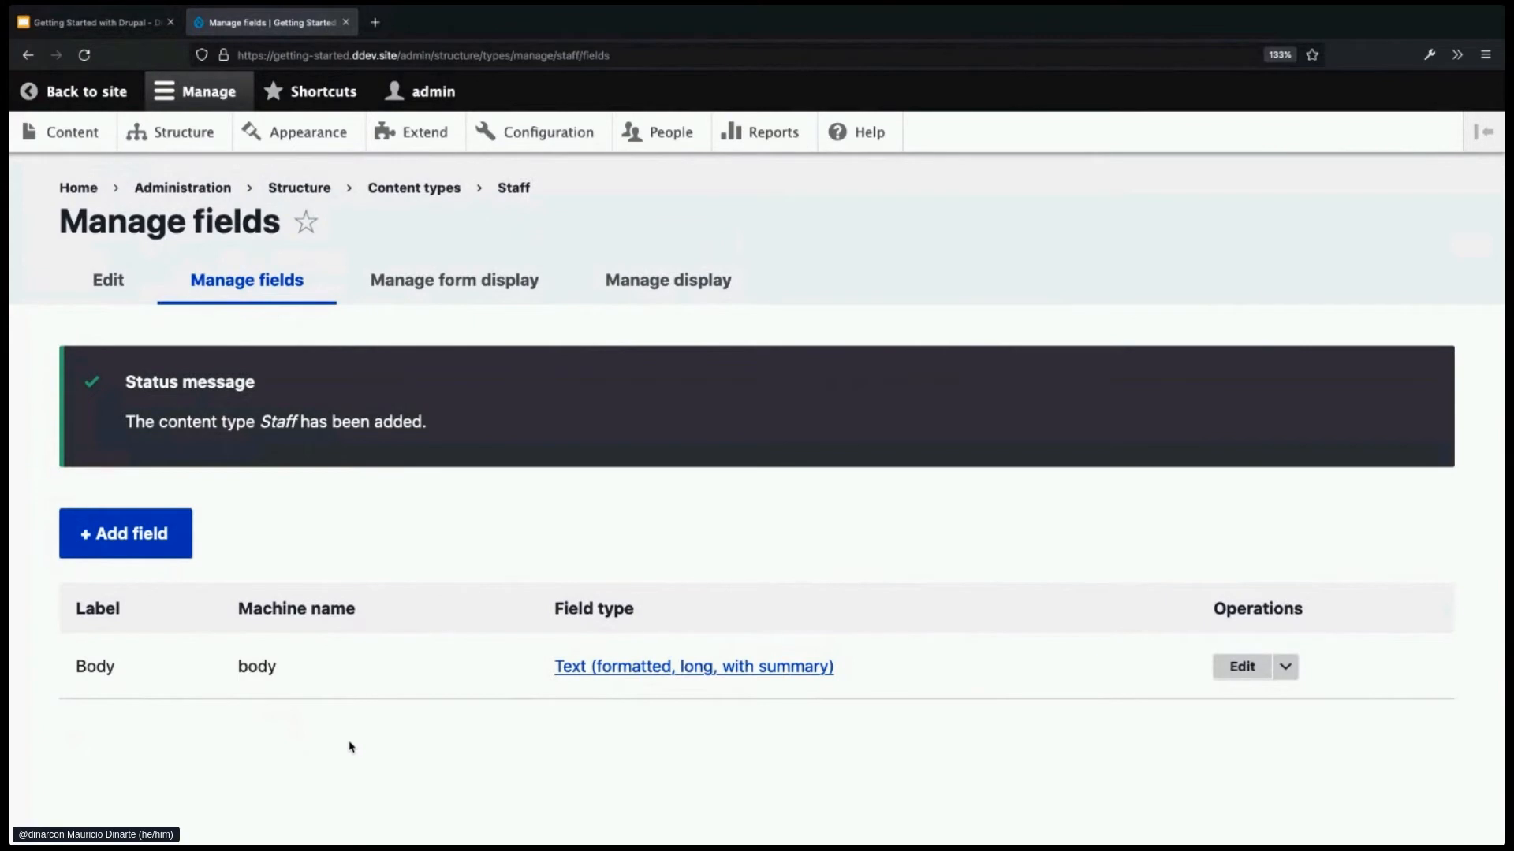
click(184, 144)
click(189, 591)
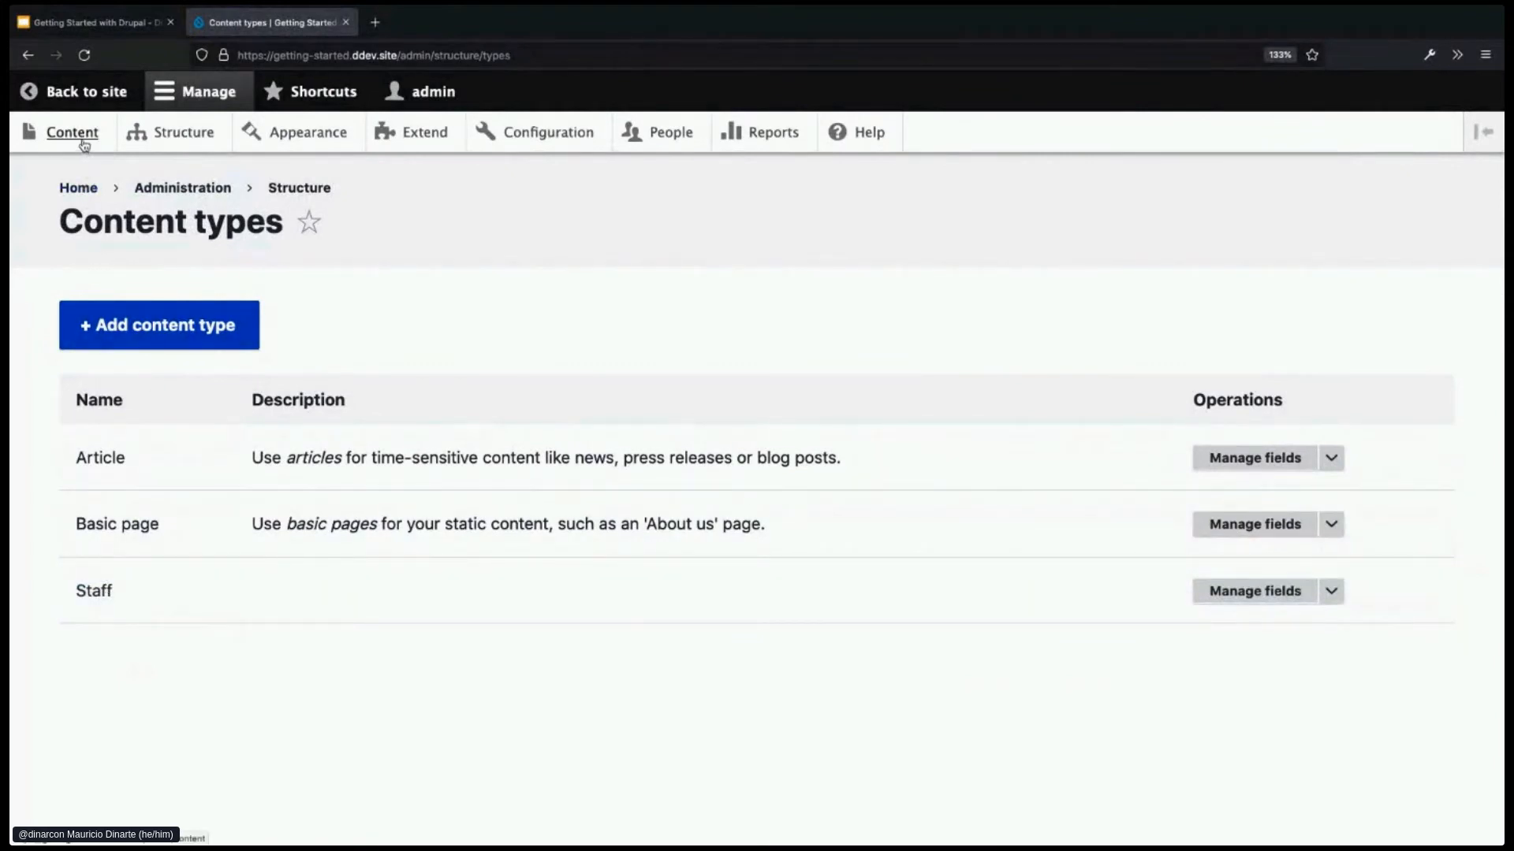
click(83, 141)
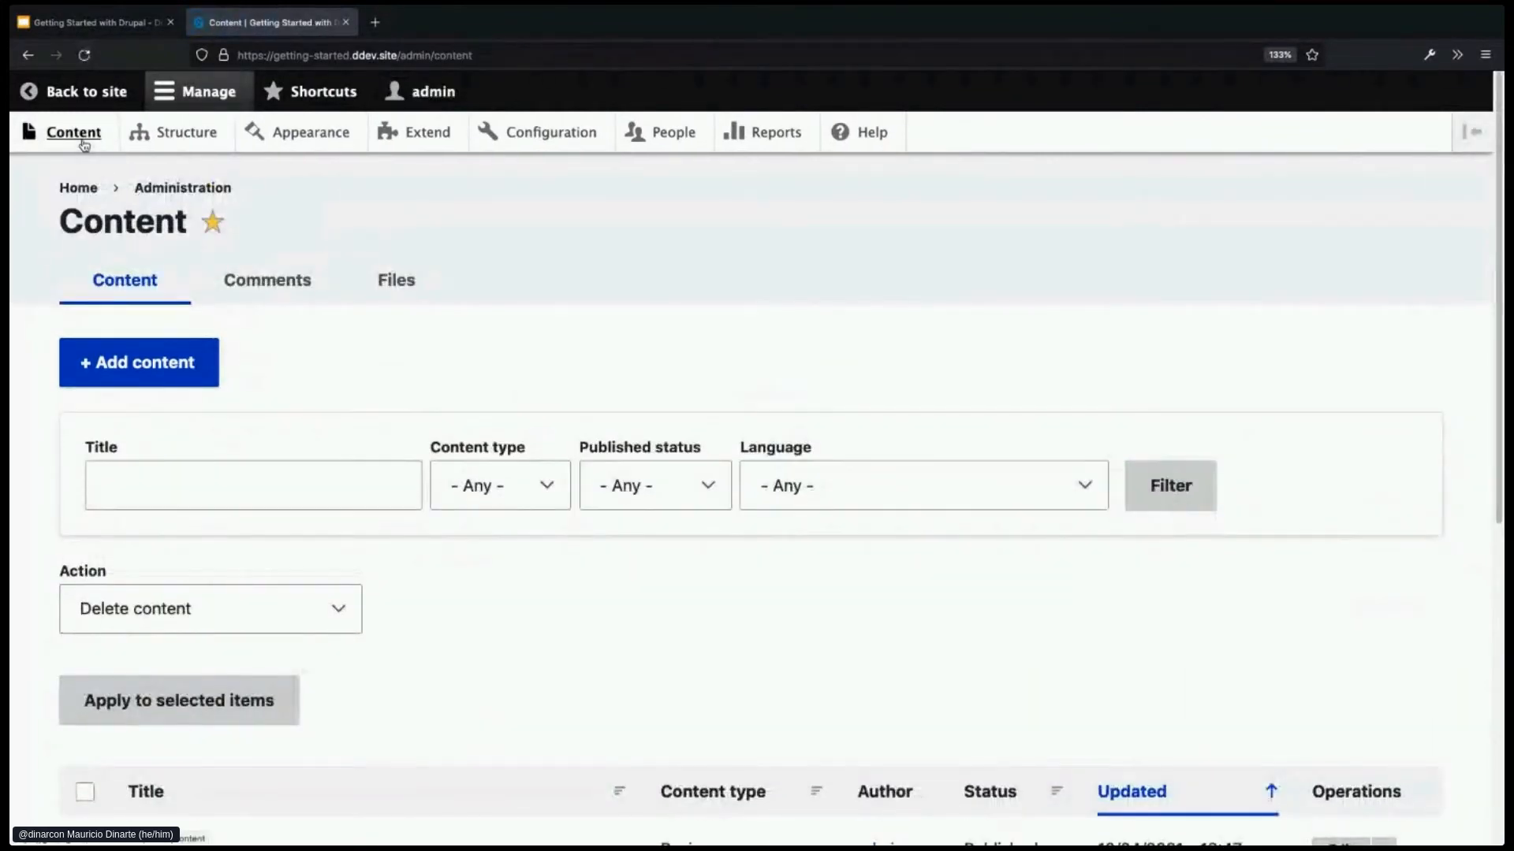
click(170, 379)
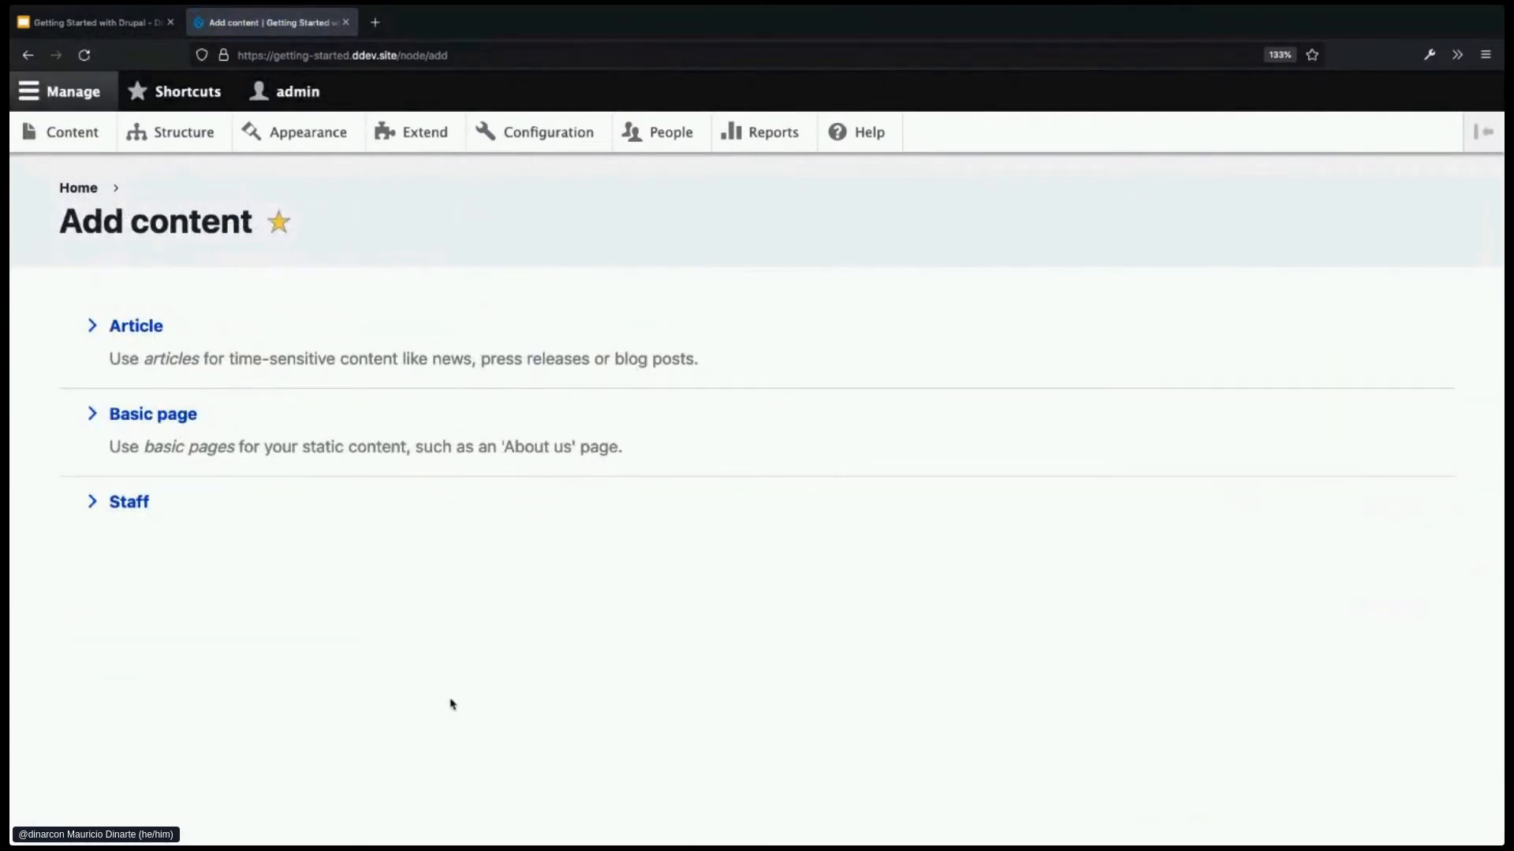
click(118, 510)
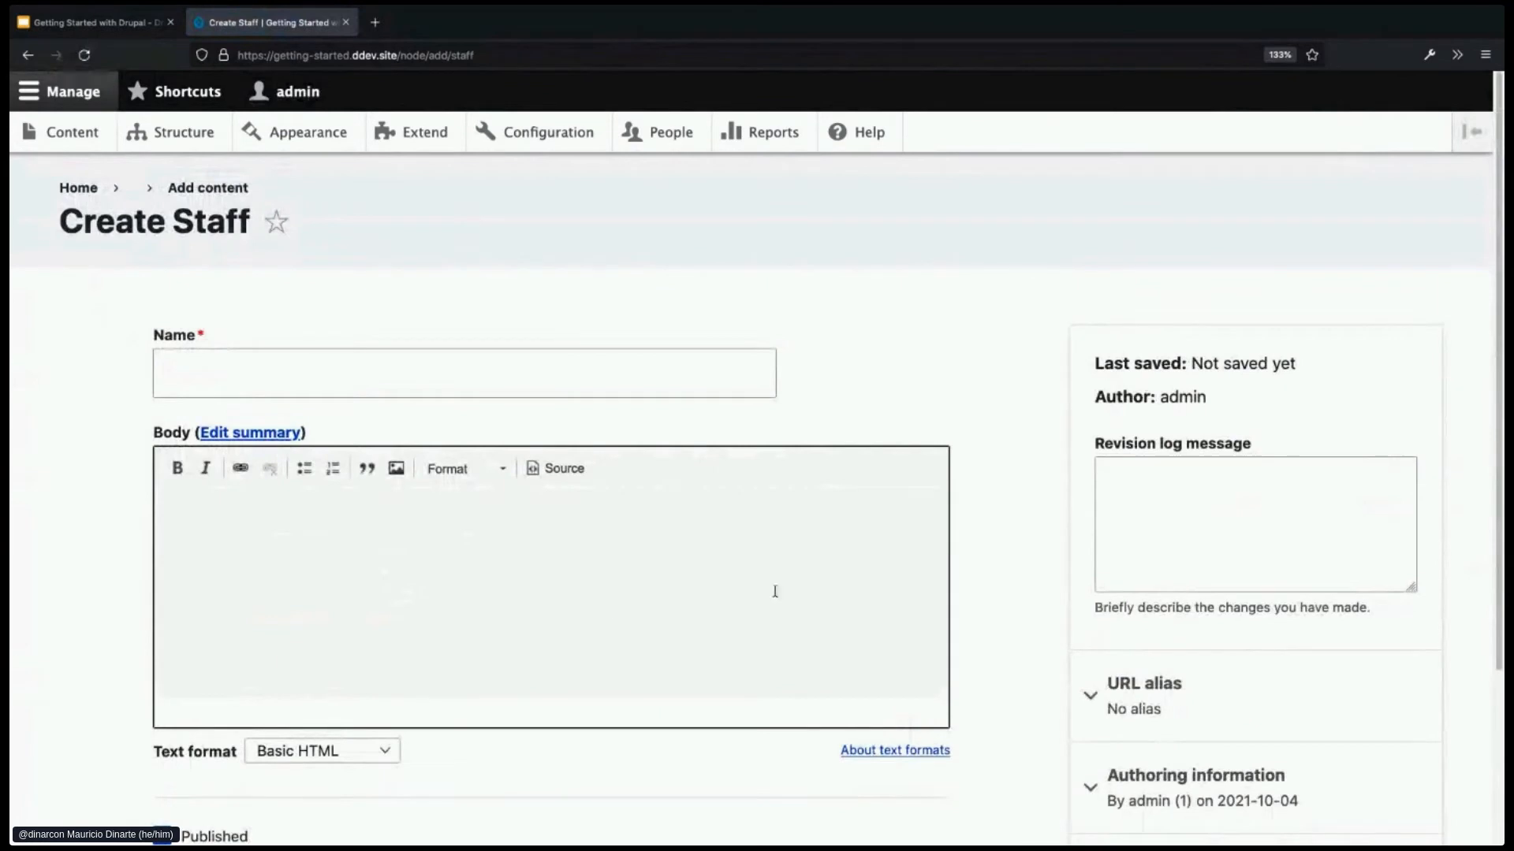
scroll(986, 543, down, 1)
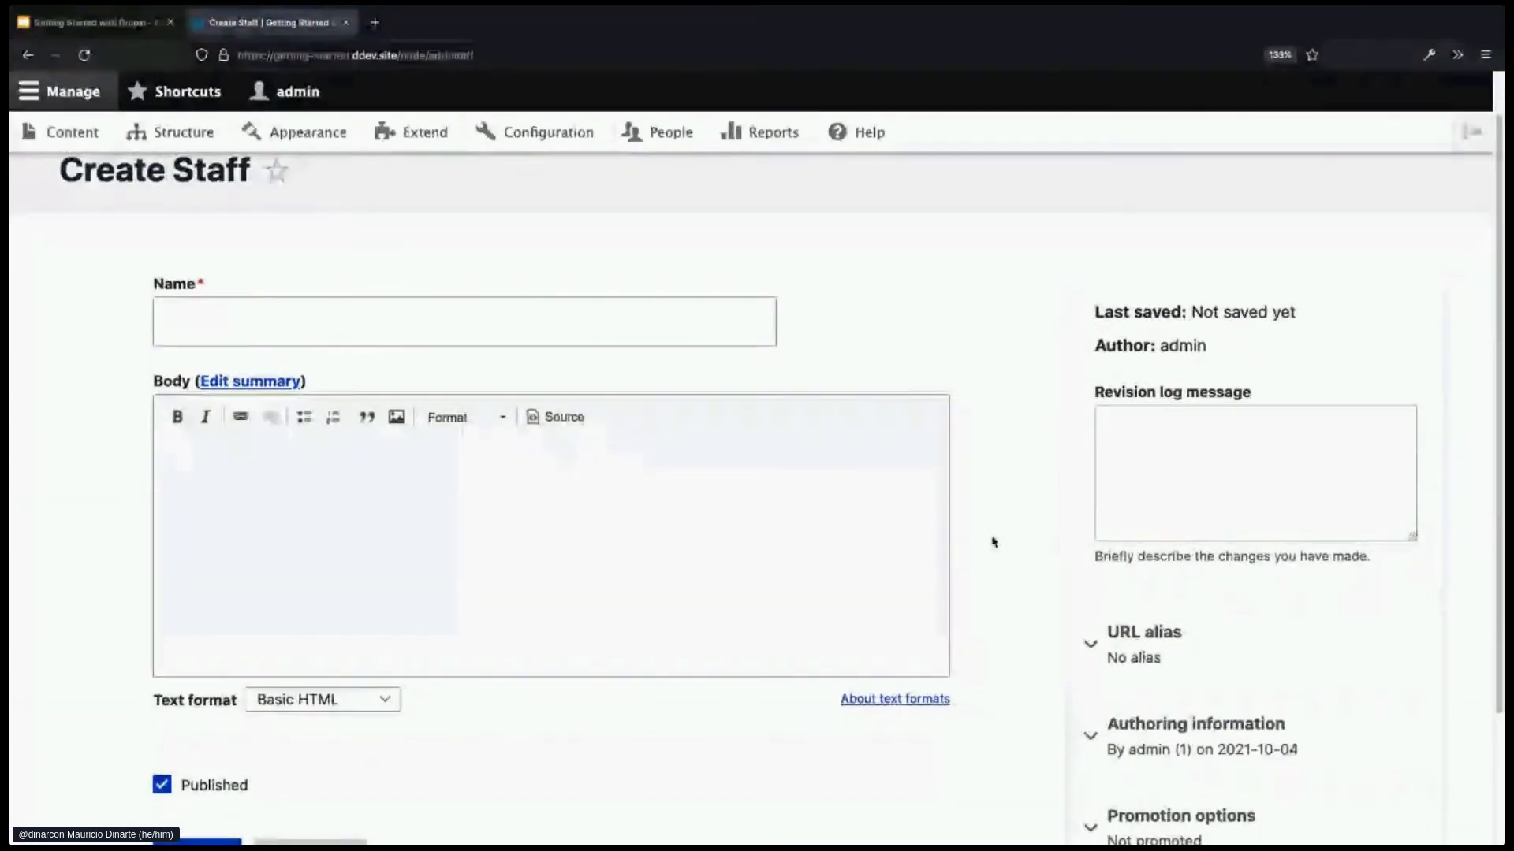
scroll(994, 541, down, 1)
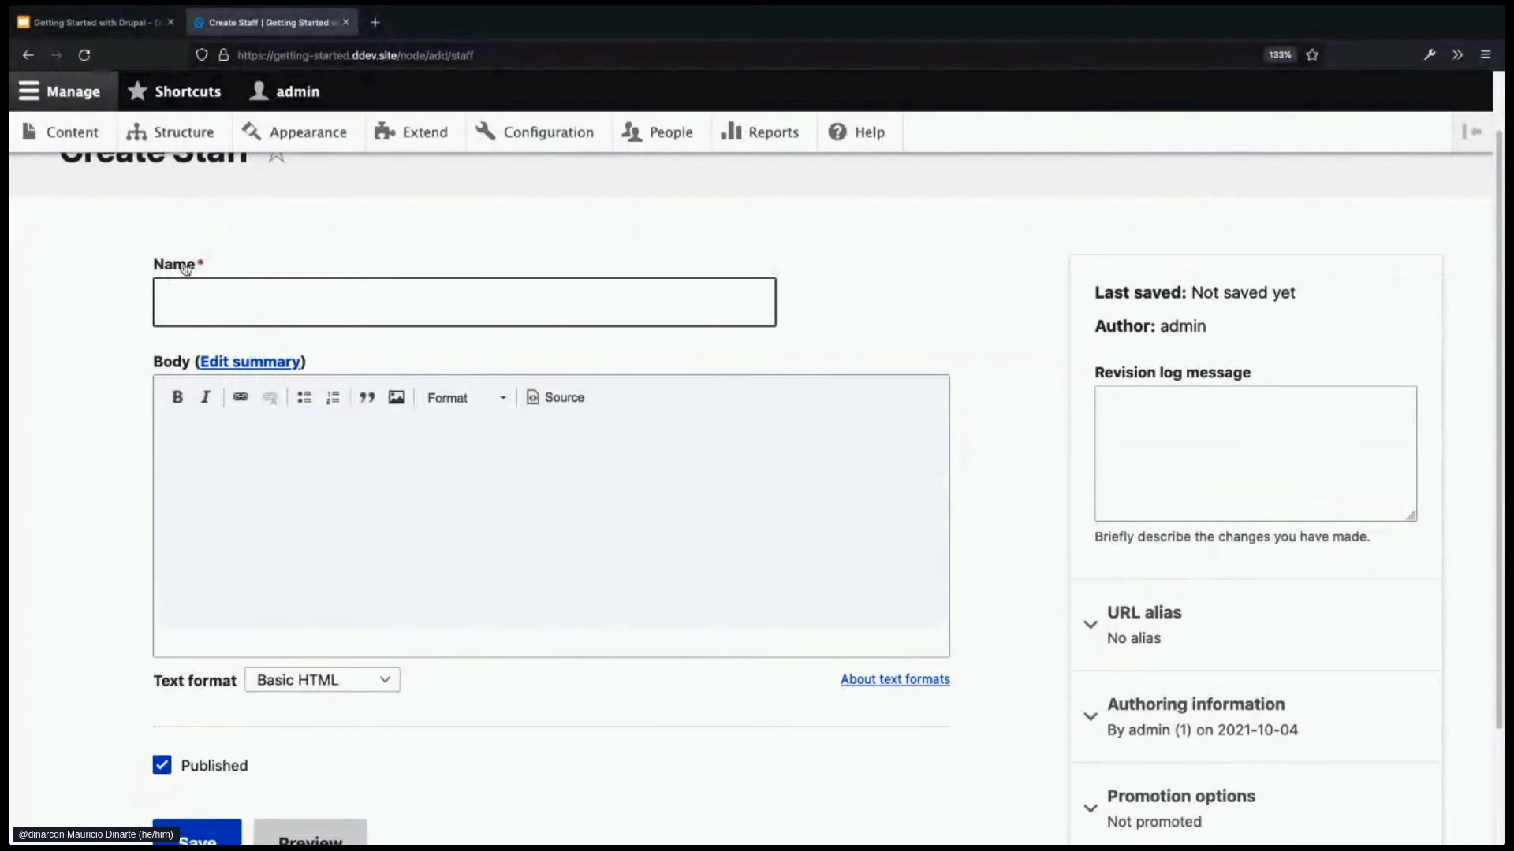
drag(153, 263, 196, 270)
key(super+Tab)
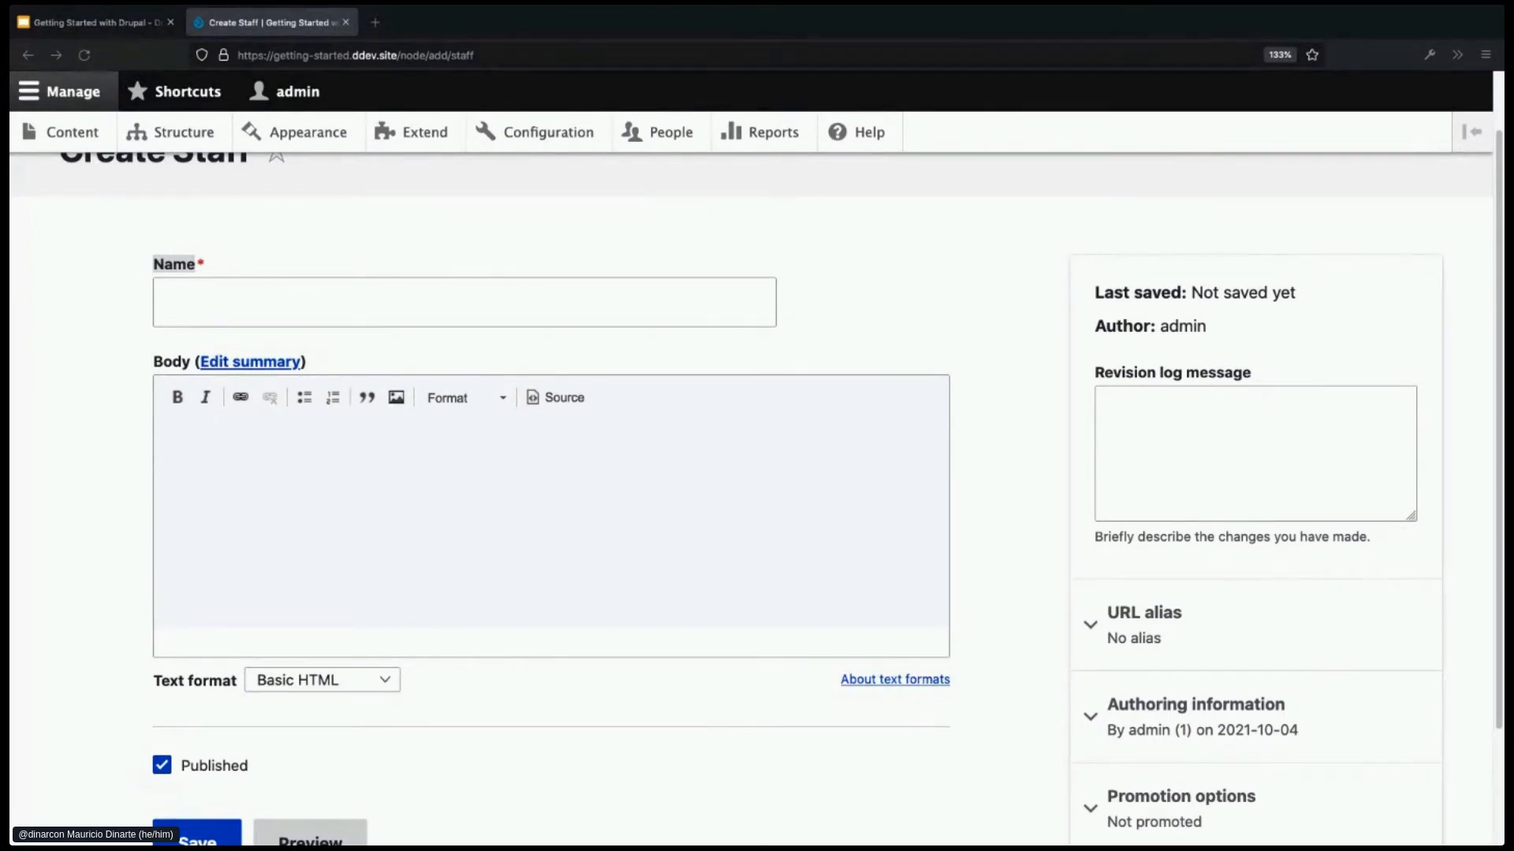
- Enter the staff member's full name in the Name field
click(307, 301)
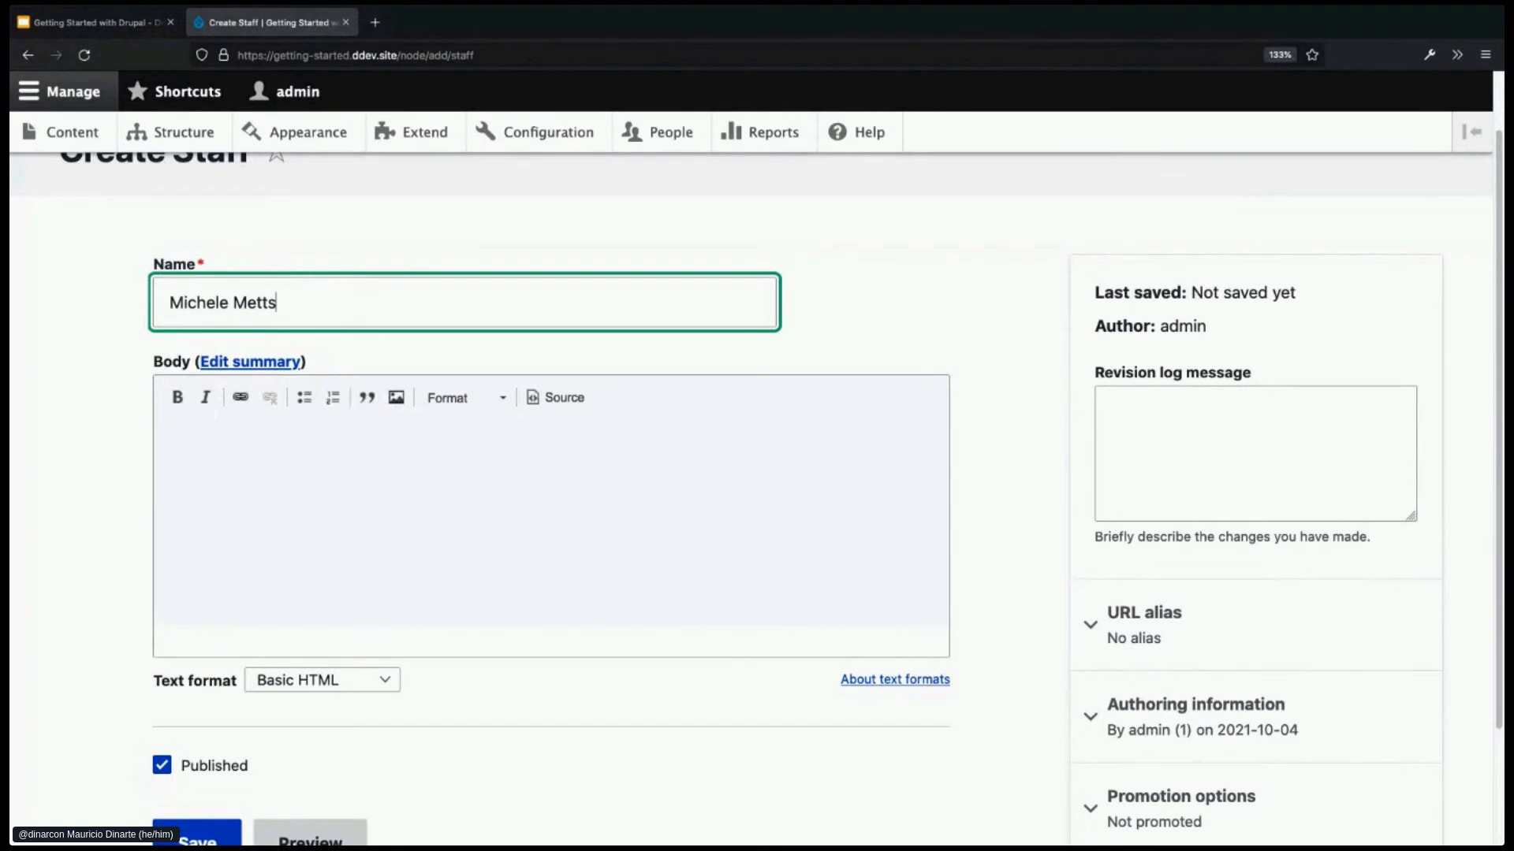
key(super+Tab)
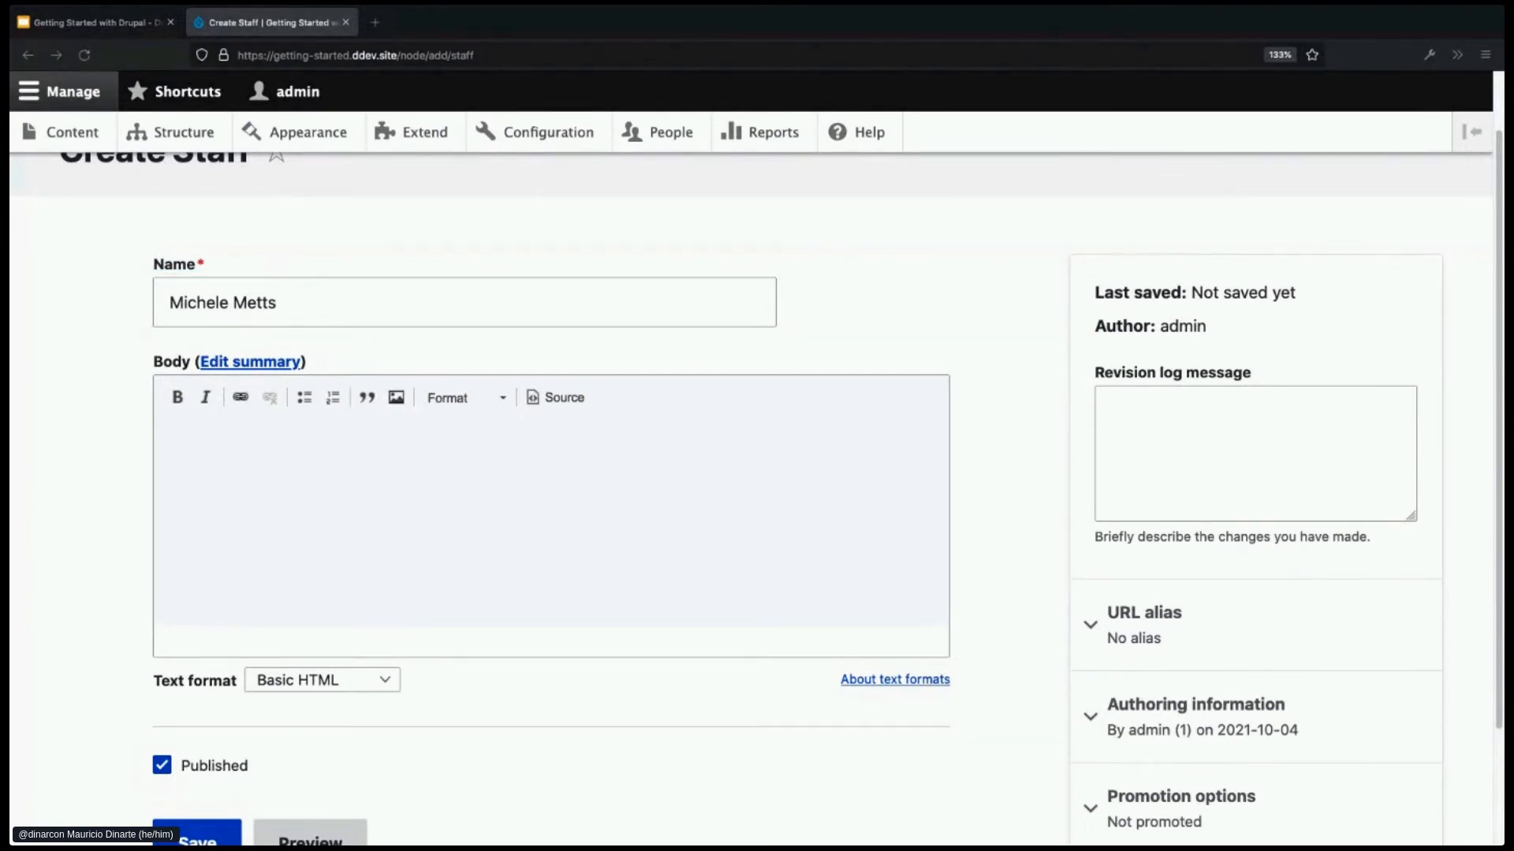
key(super+Tab)
- Paste a lorem ipsum paragraph into the Body, removing the trailing empty line
click(298, 465)
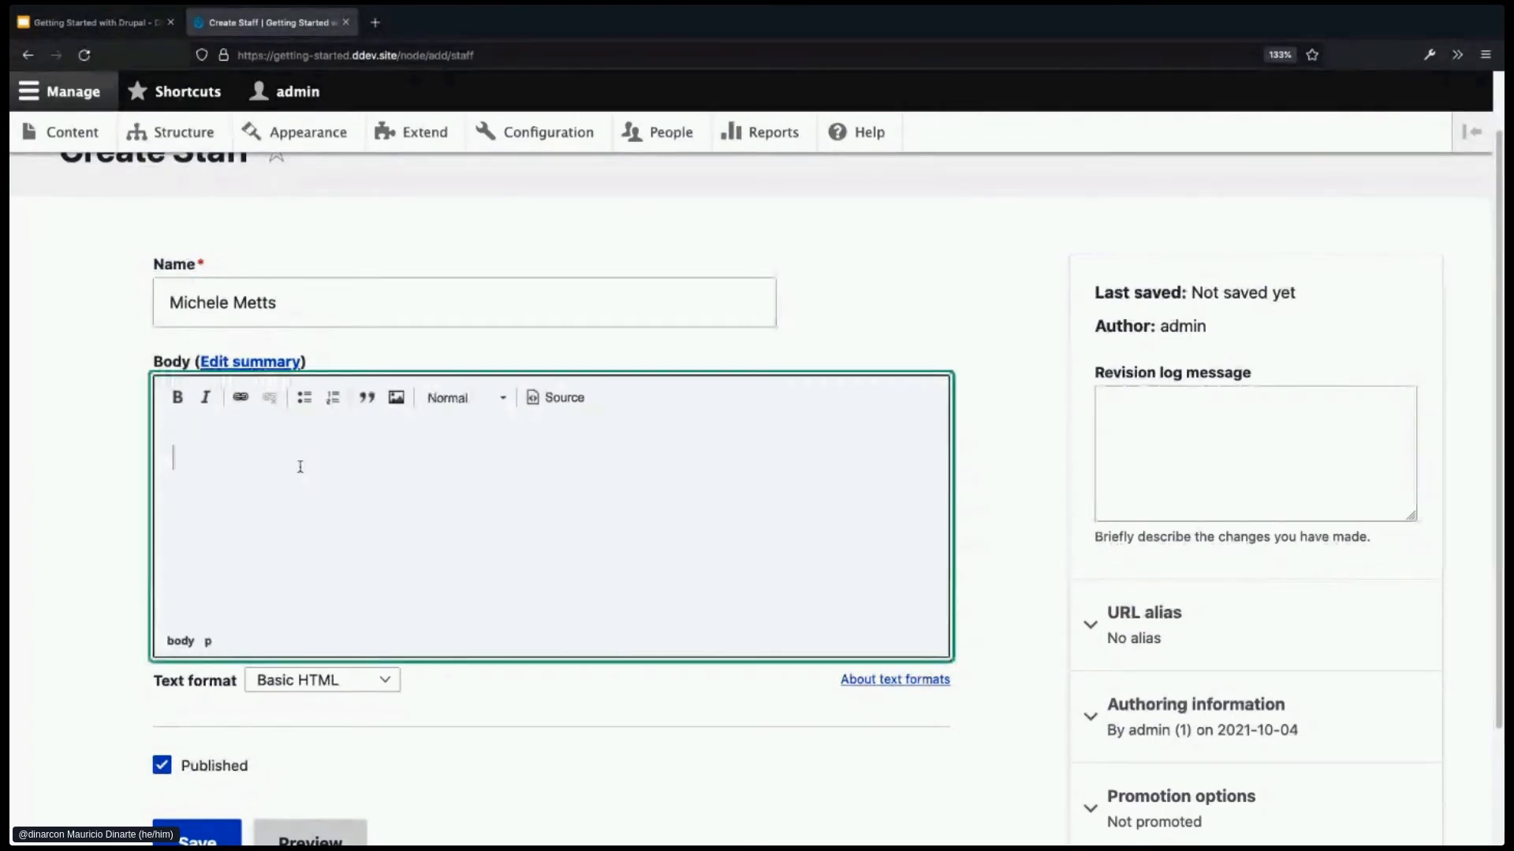
text(Orci varius natoque penatibus et magnis dis parturient montes, nascetur ridiculus mus. Nunc vitae ex cursus tortor luctus lacinia. Sed ut est in erat volutpat imperdiet. Suspendisse finibus semper ipsum.)
key(BackSpace)
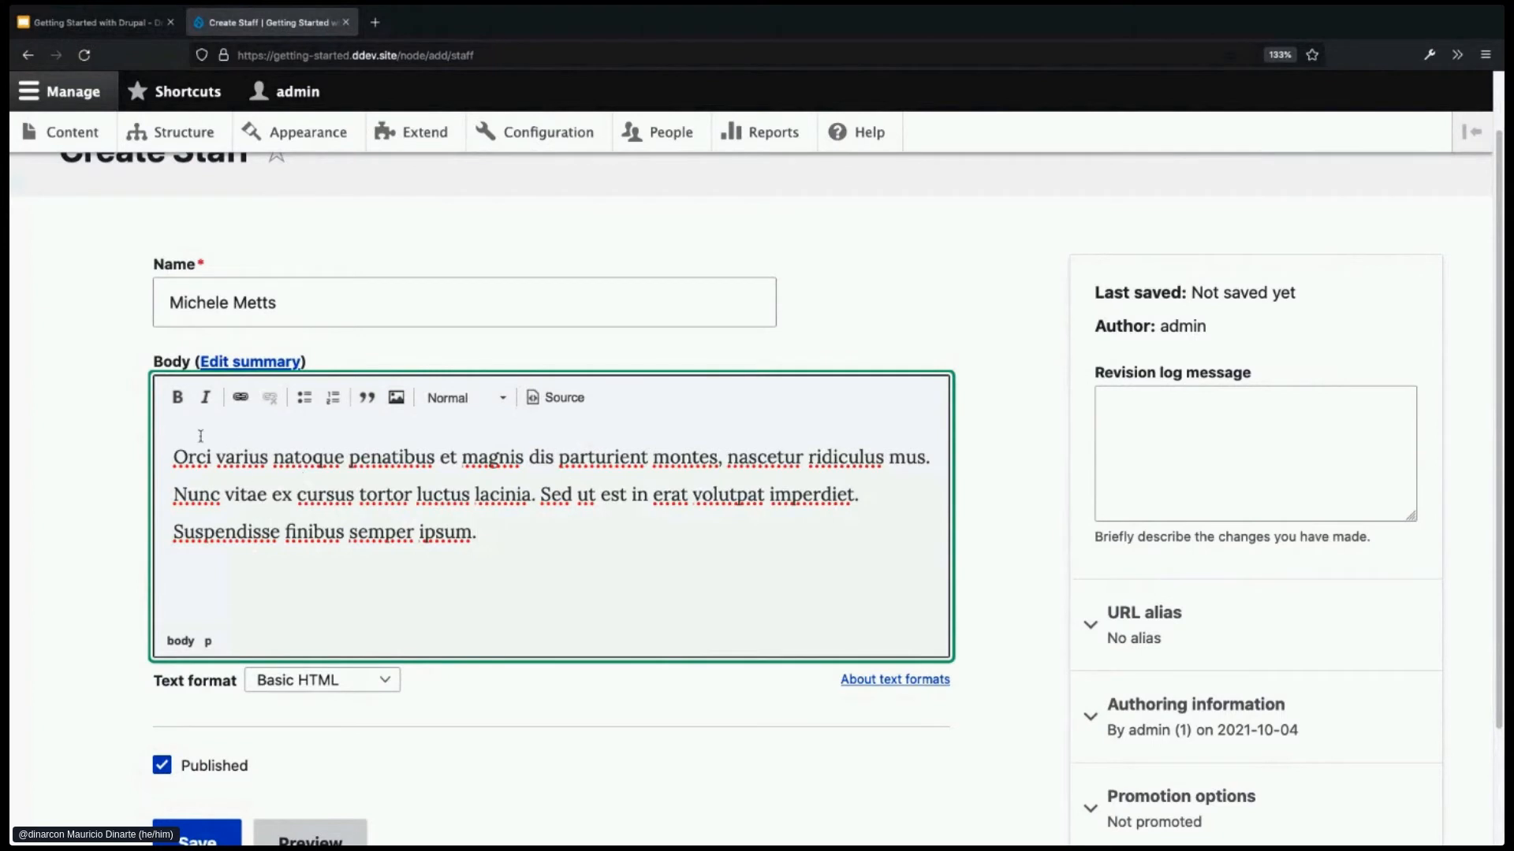
drag(476, 551, 149, 419)
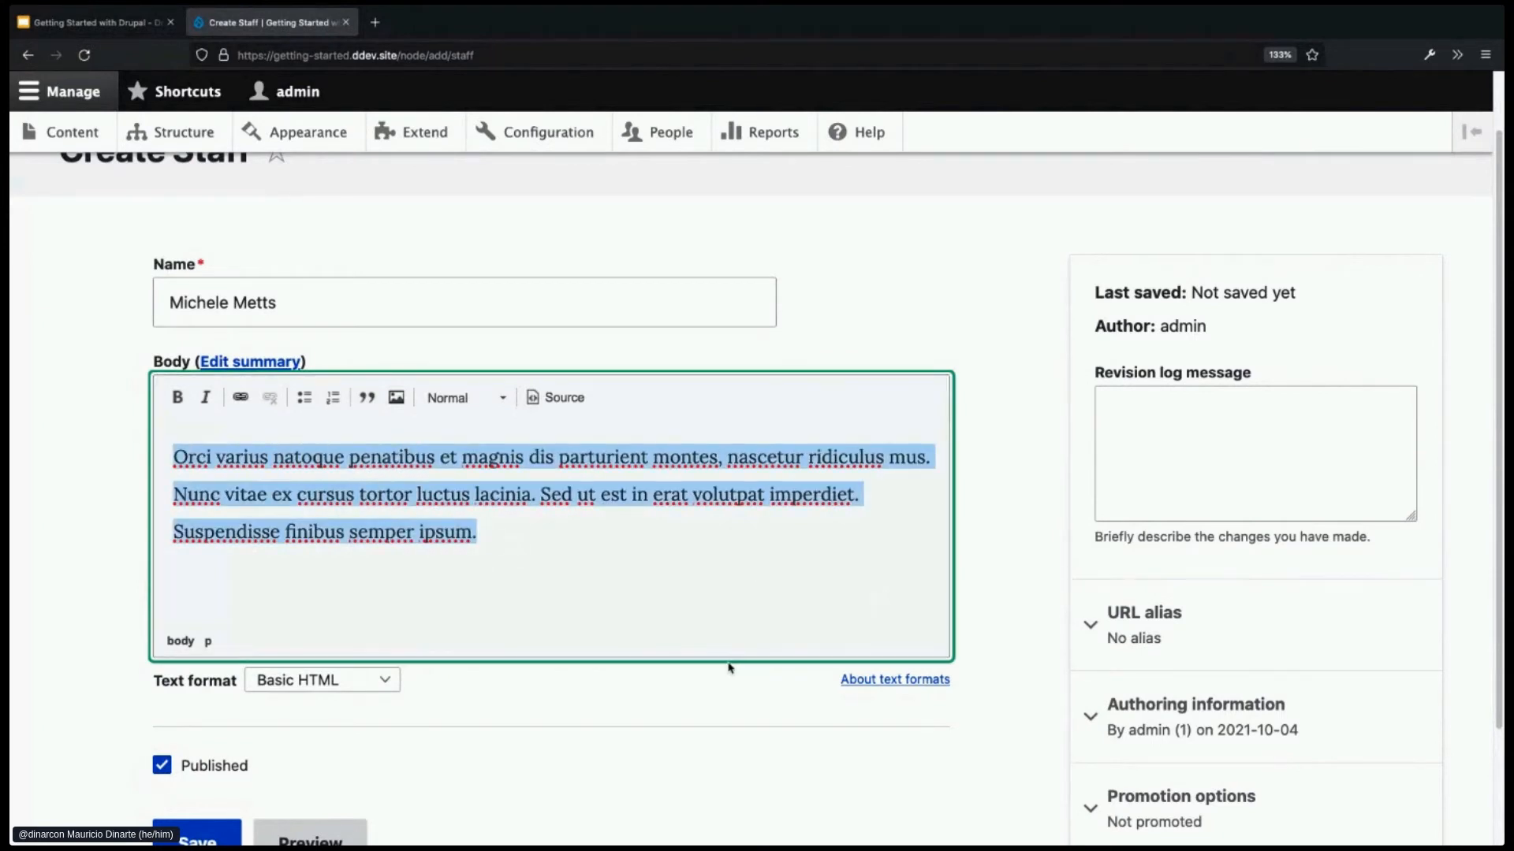
click(597, 542)
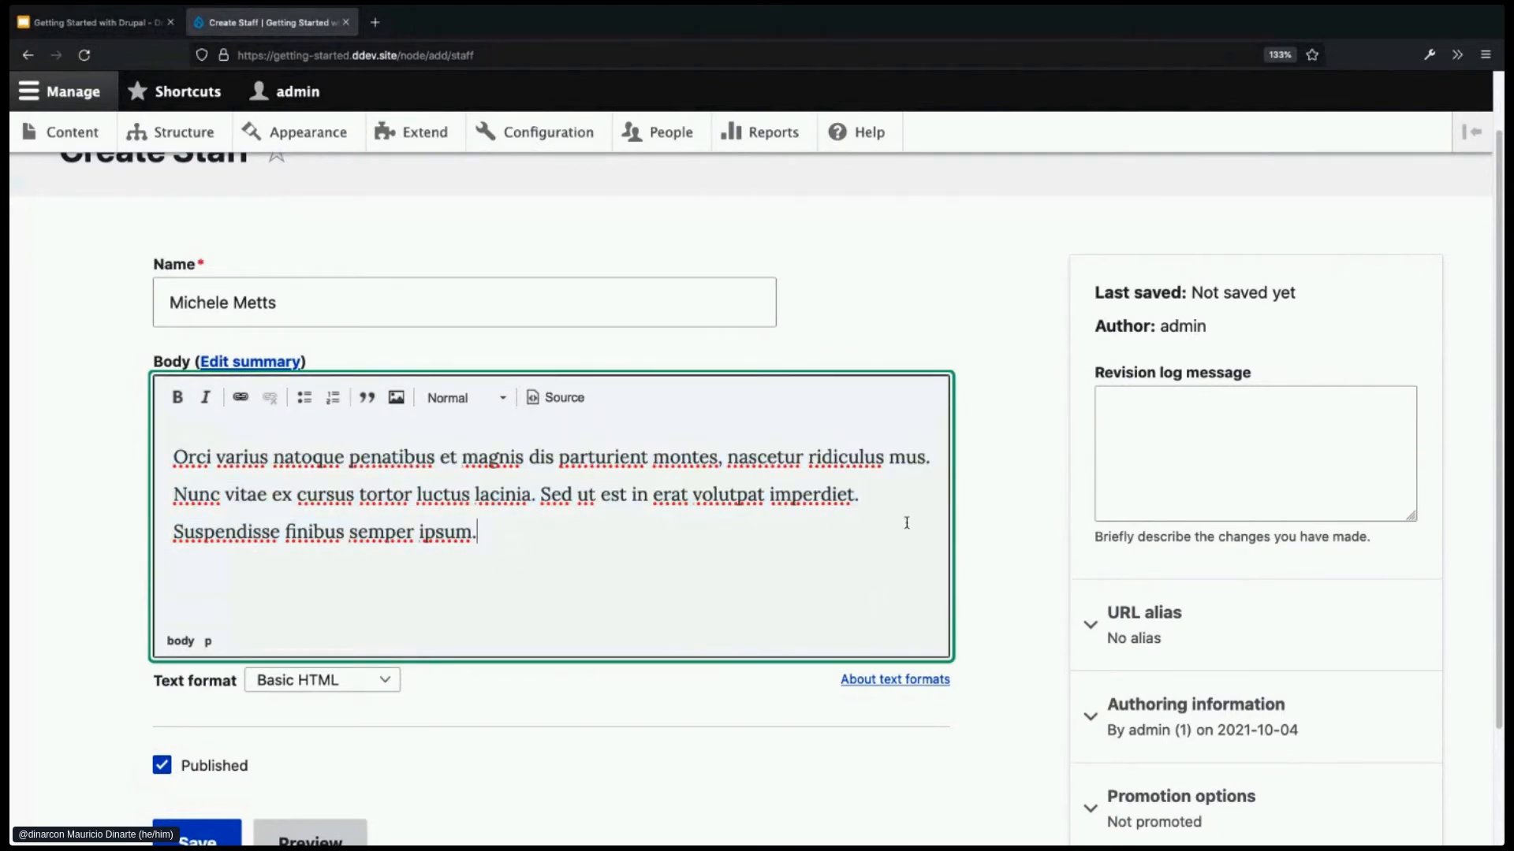
scroll(1048, 574, down, 3)
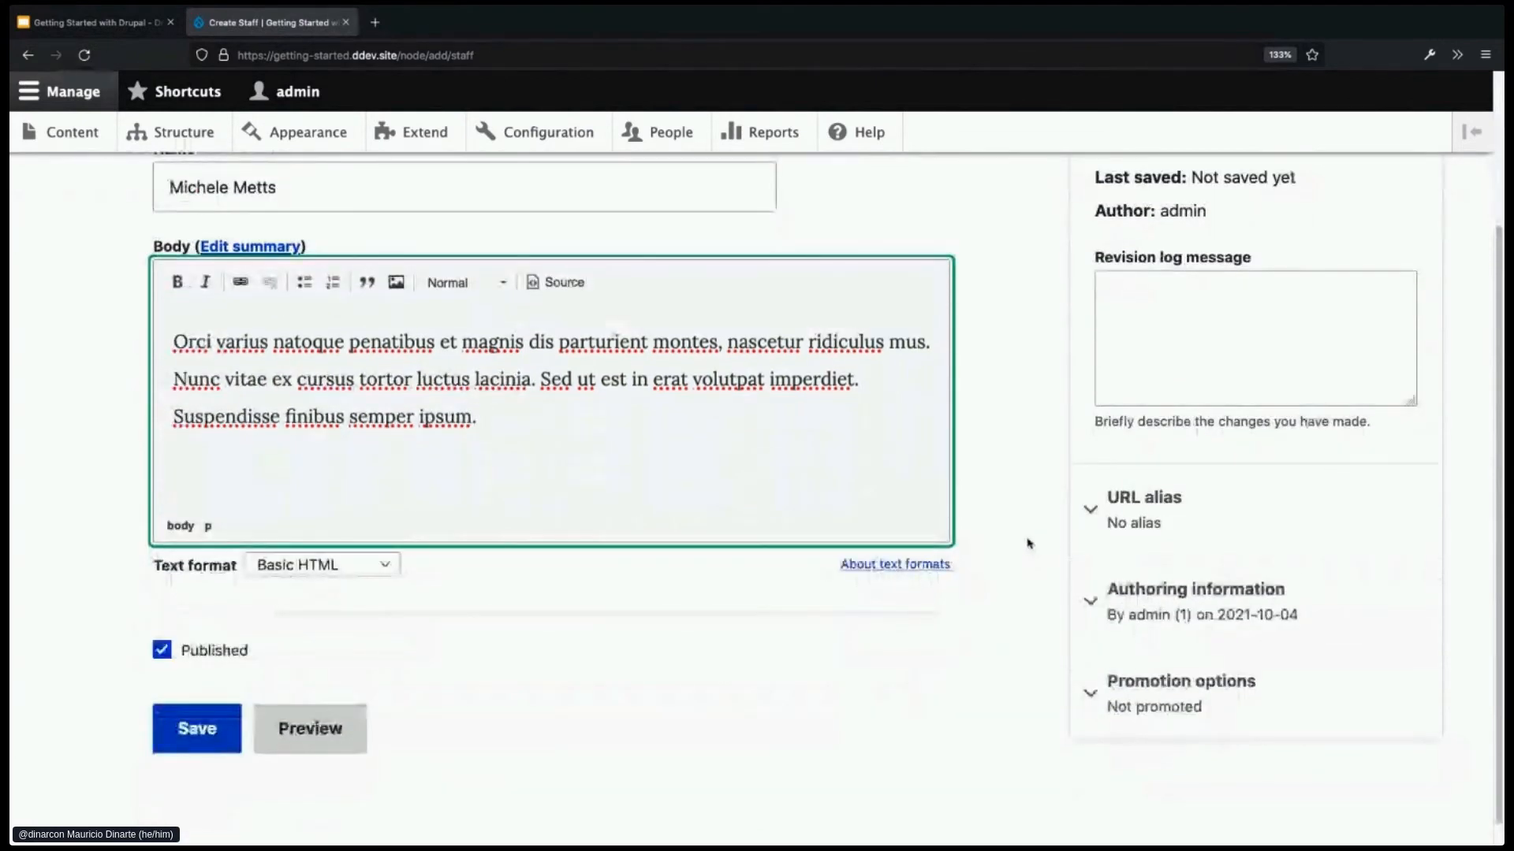
scroll(1030, 544, up, 1)
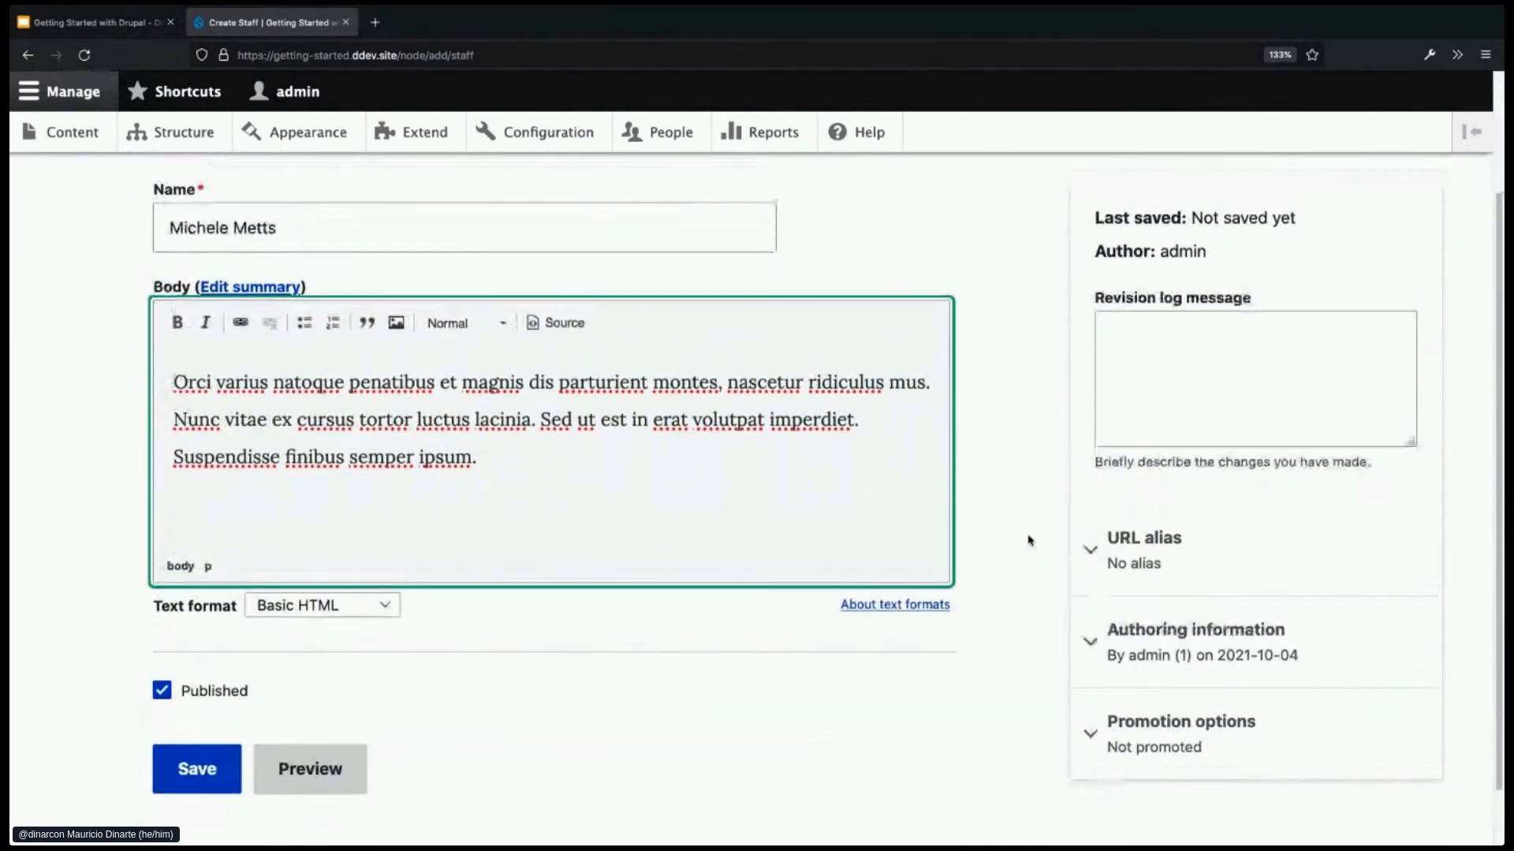
scroll(1028, 540, down, 1)
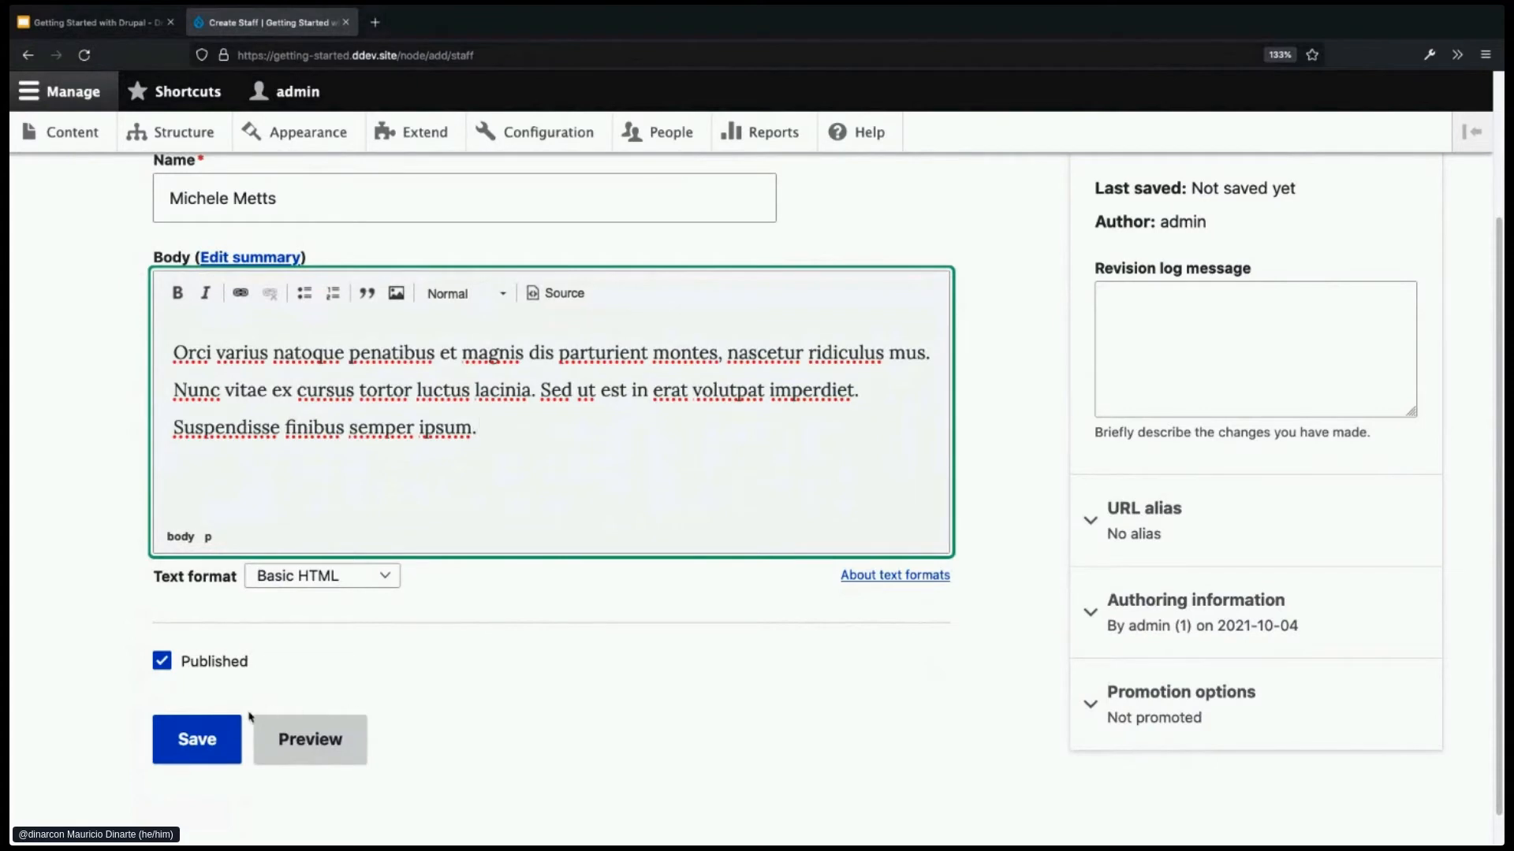
- Save the Staff entry, review its new page, and reopen it for editing
click(193, 739)
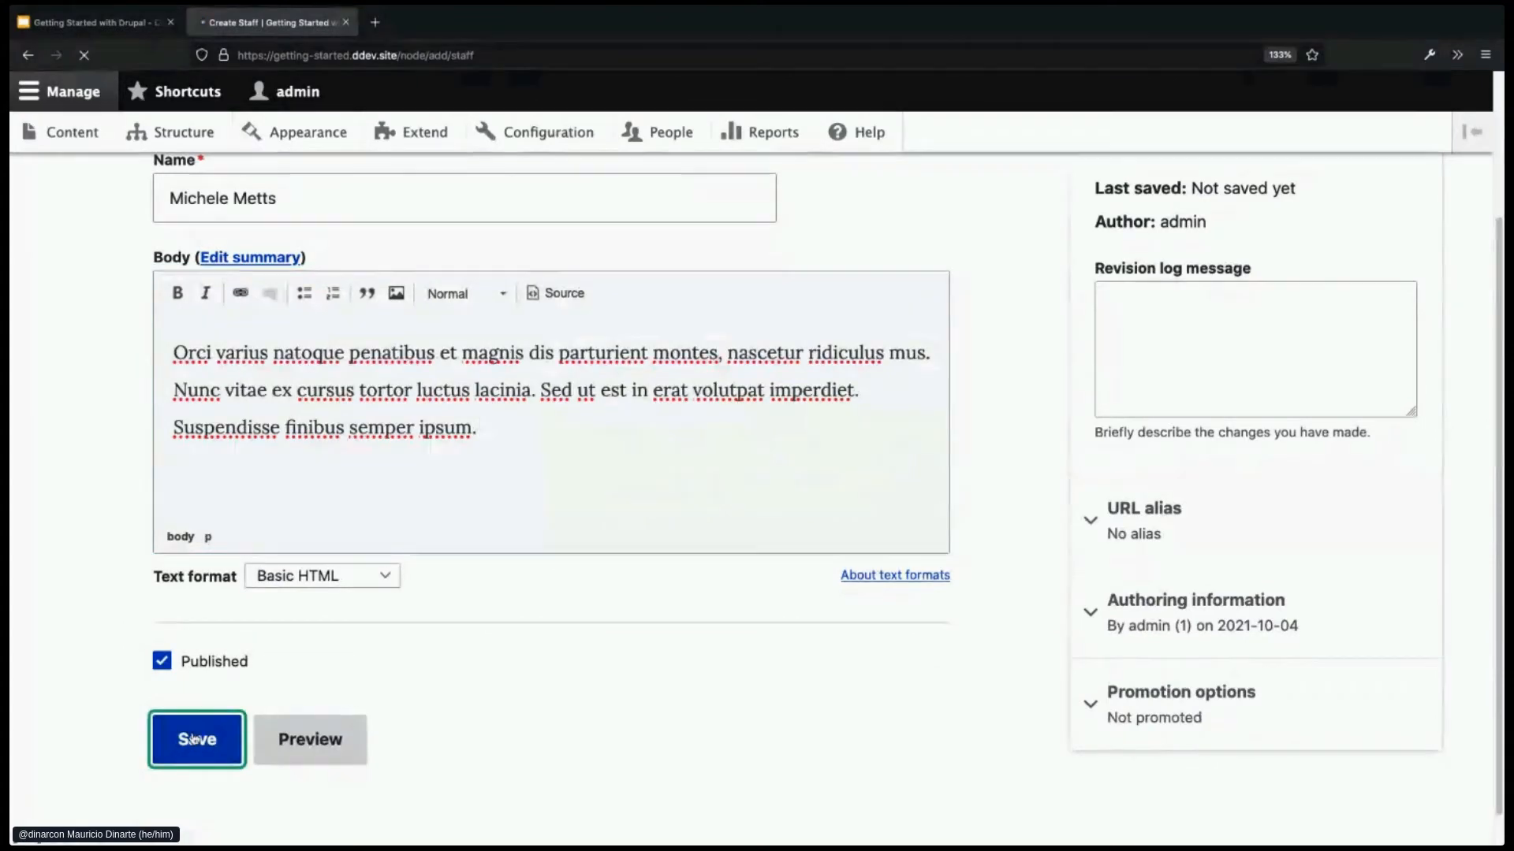
scroll(612, 703, down, 3)
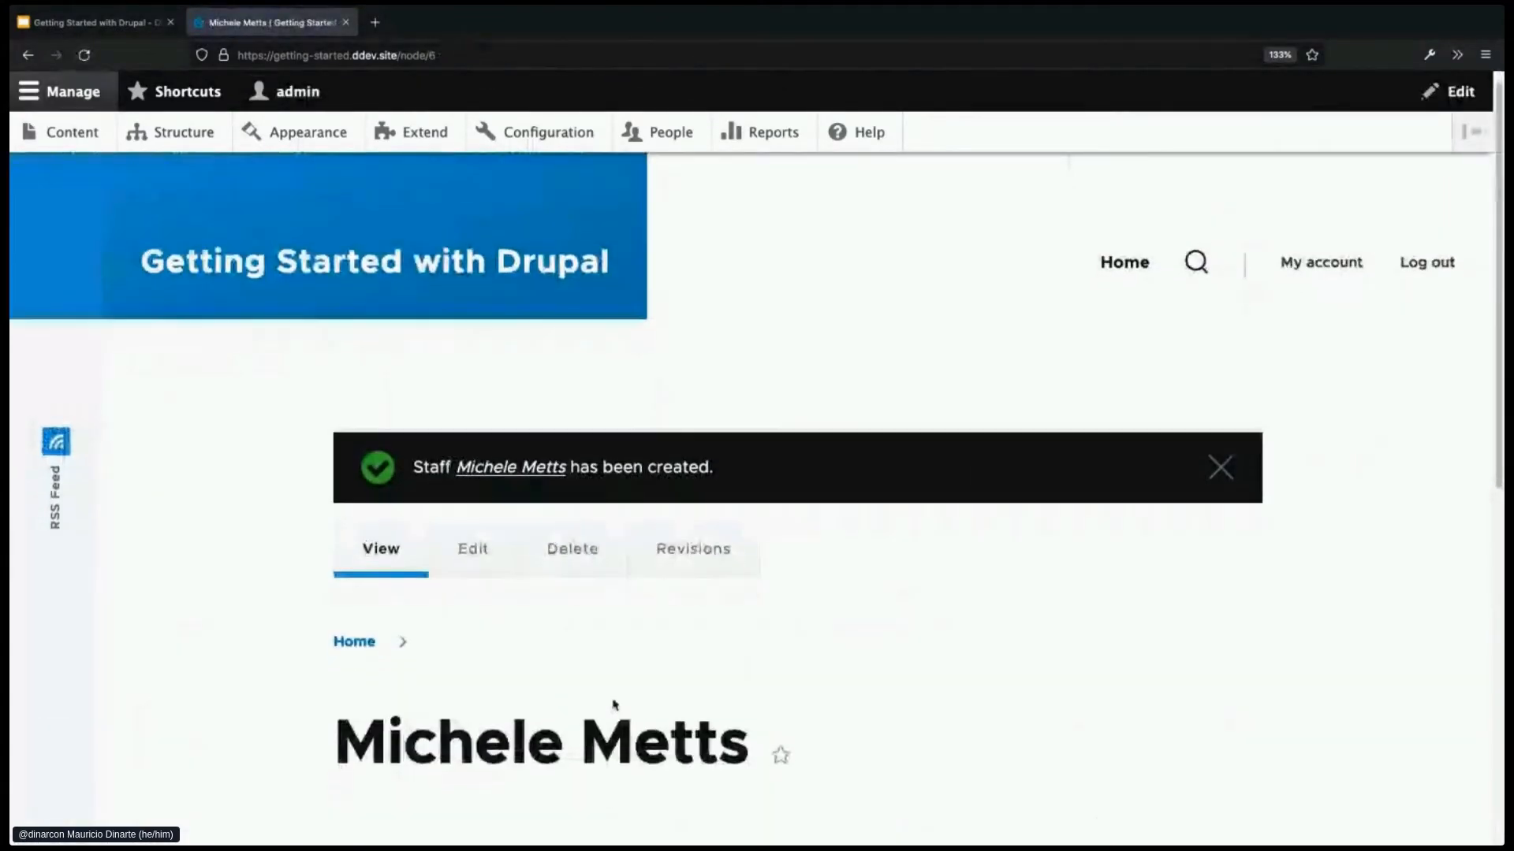
scroll(613, 699, down, 2)
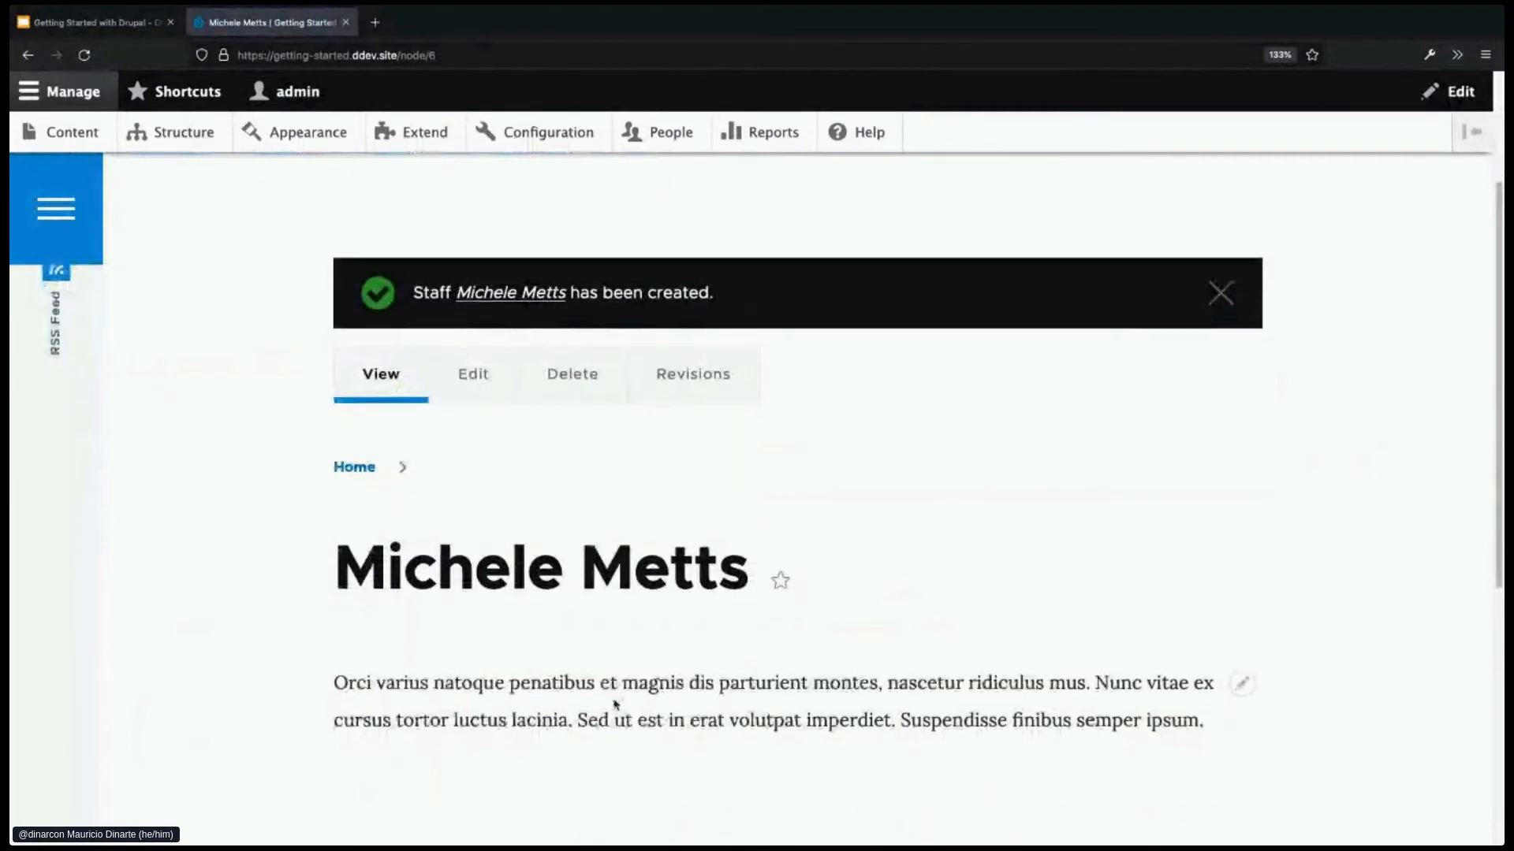
scroll(653, 655, down, 1)
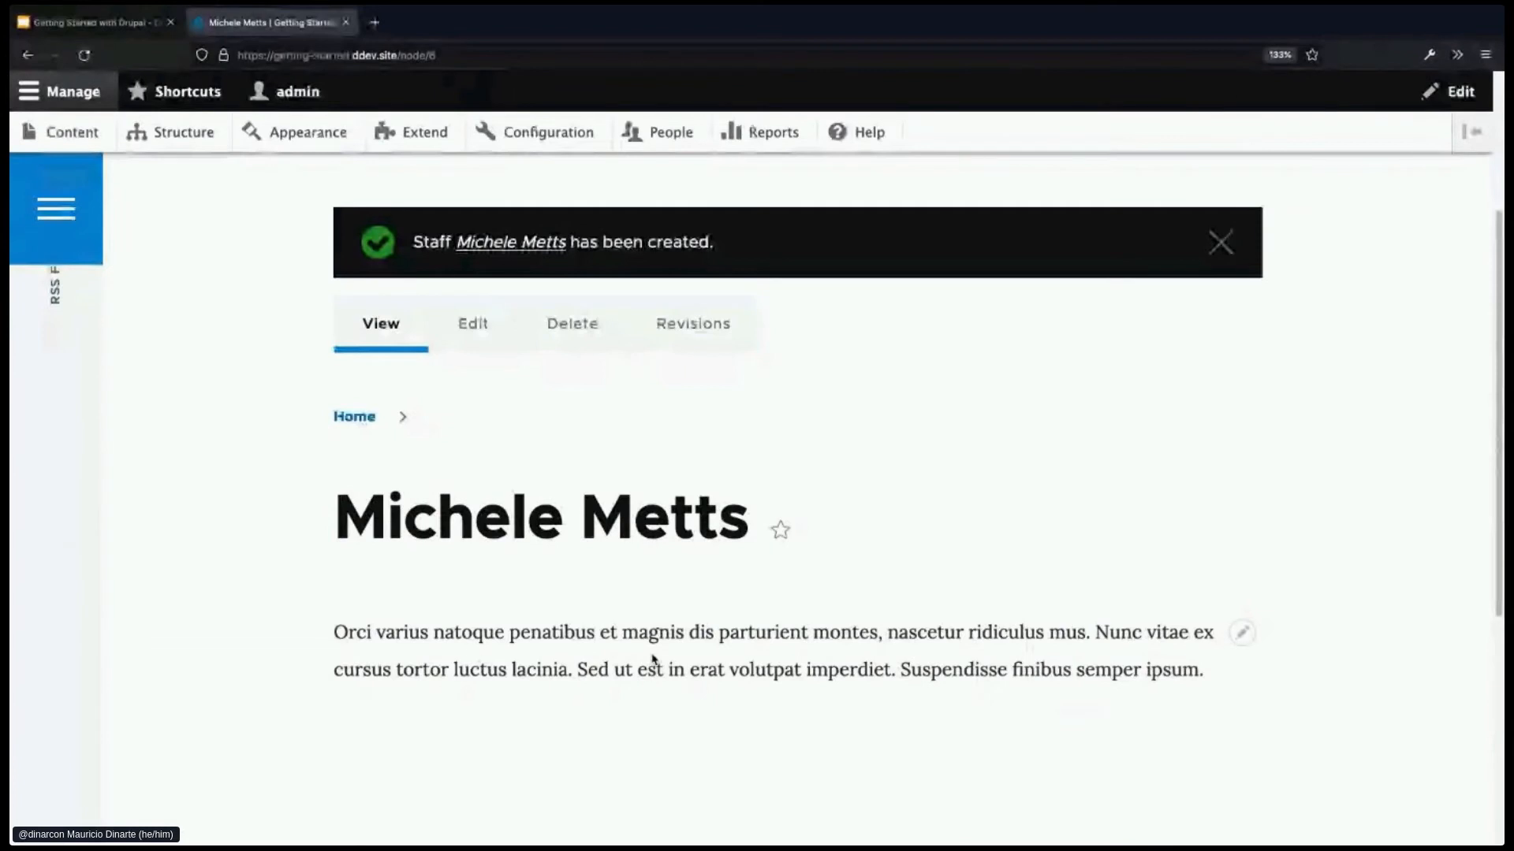
drag(357, 633, 556, 631)
click(568, 630)
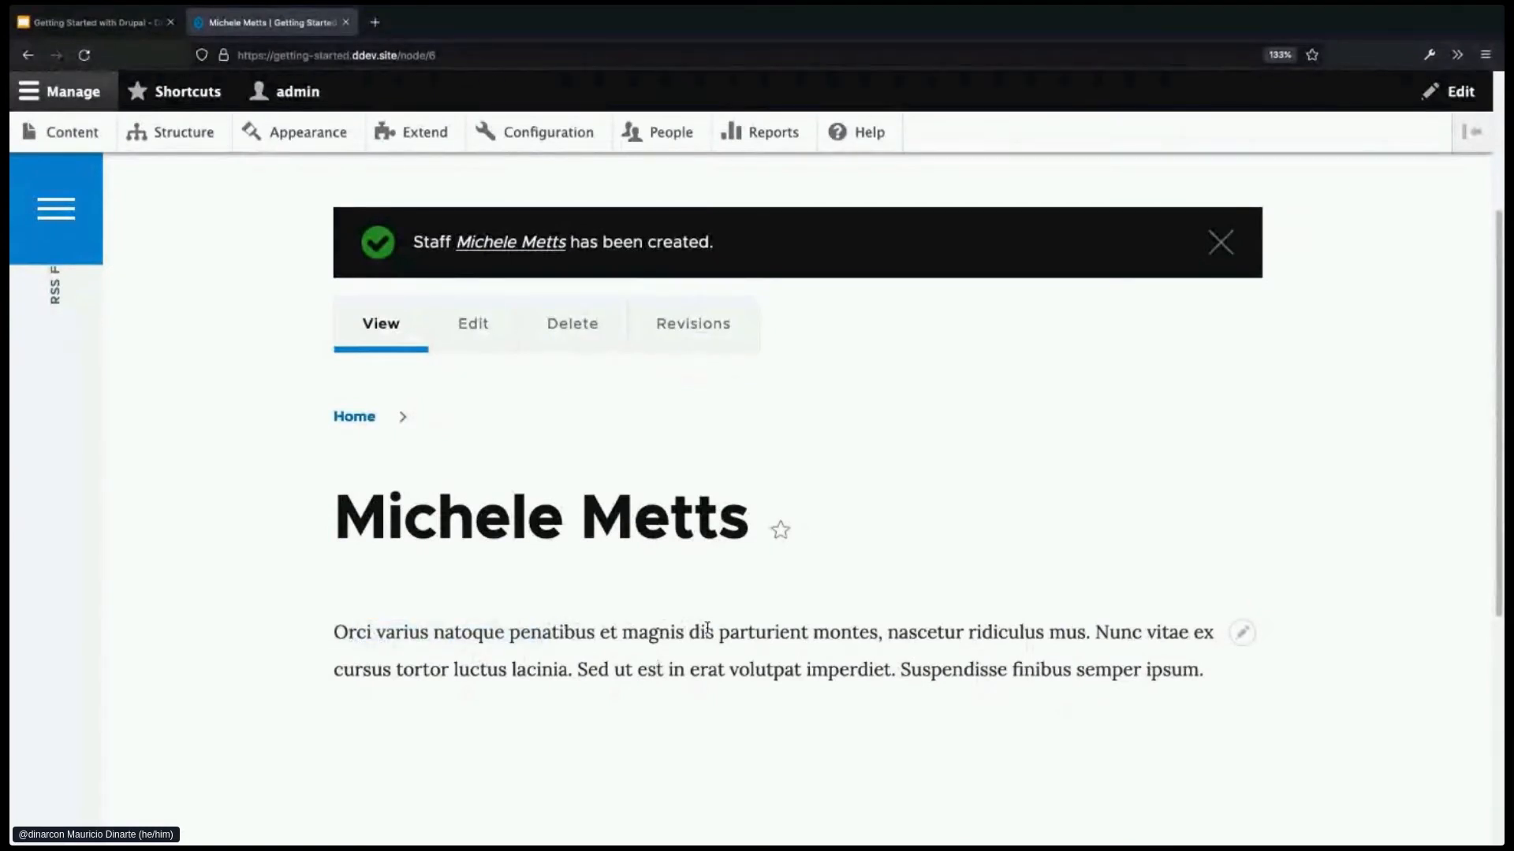
click(476, 339)
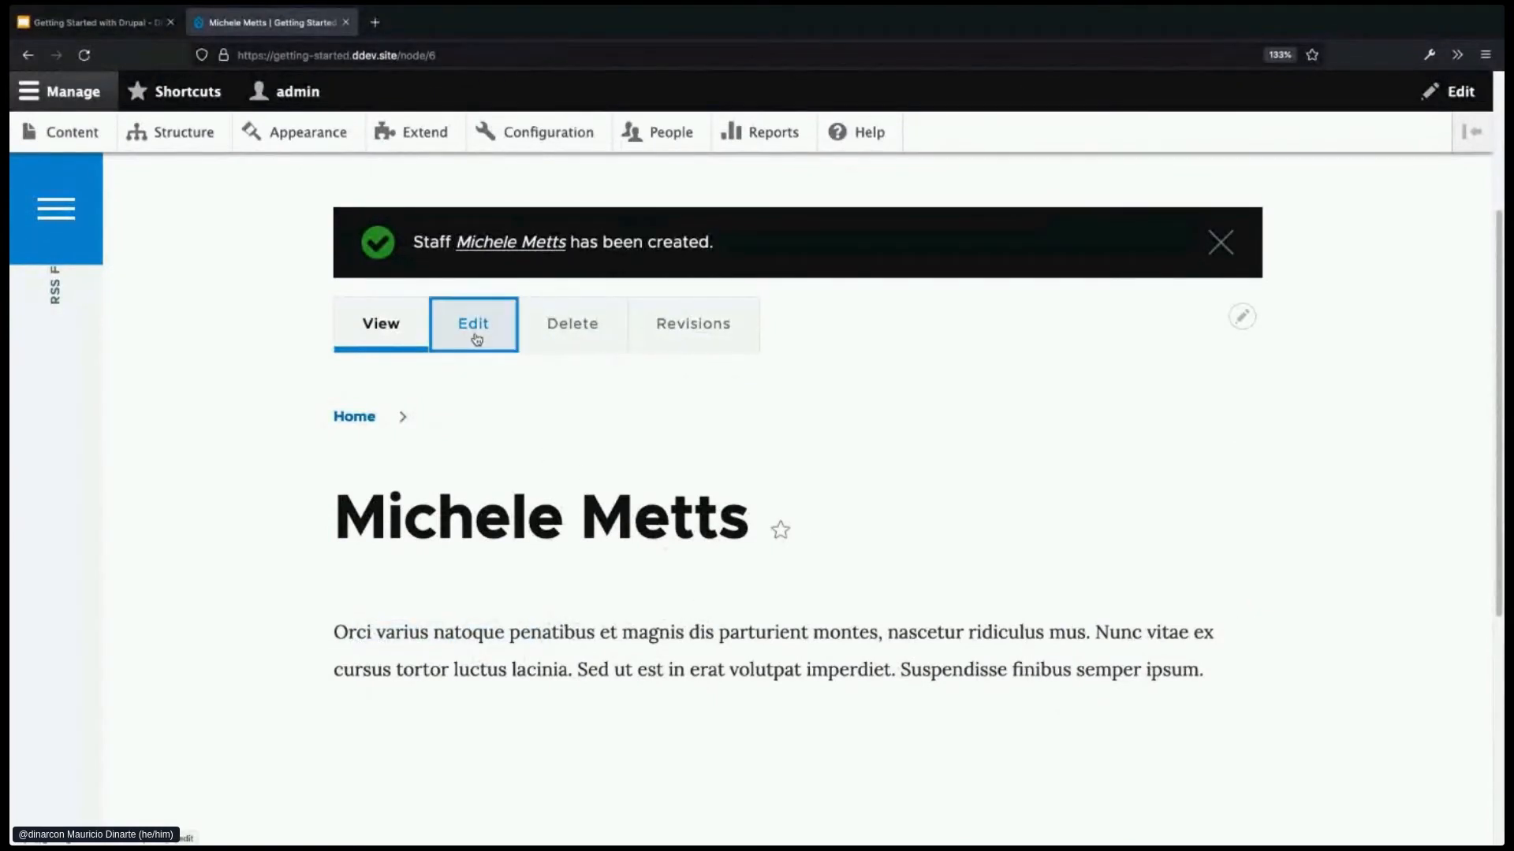
- Add the staff member's email address and phone number on new lines after the body text
click(651, 690)
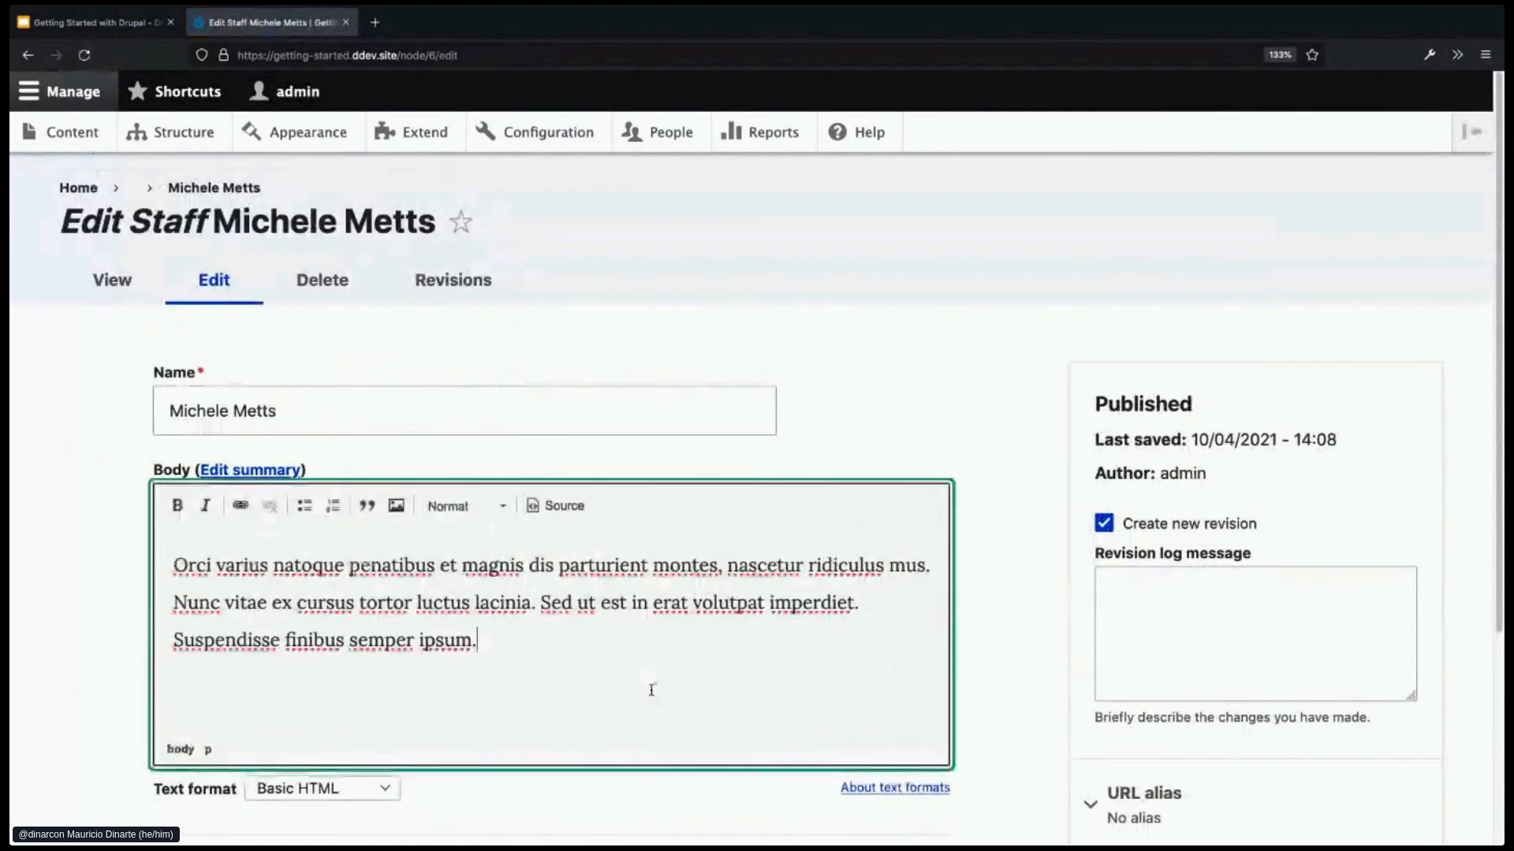
key(Return)
key(Return)
key(Return)
key(Return)
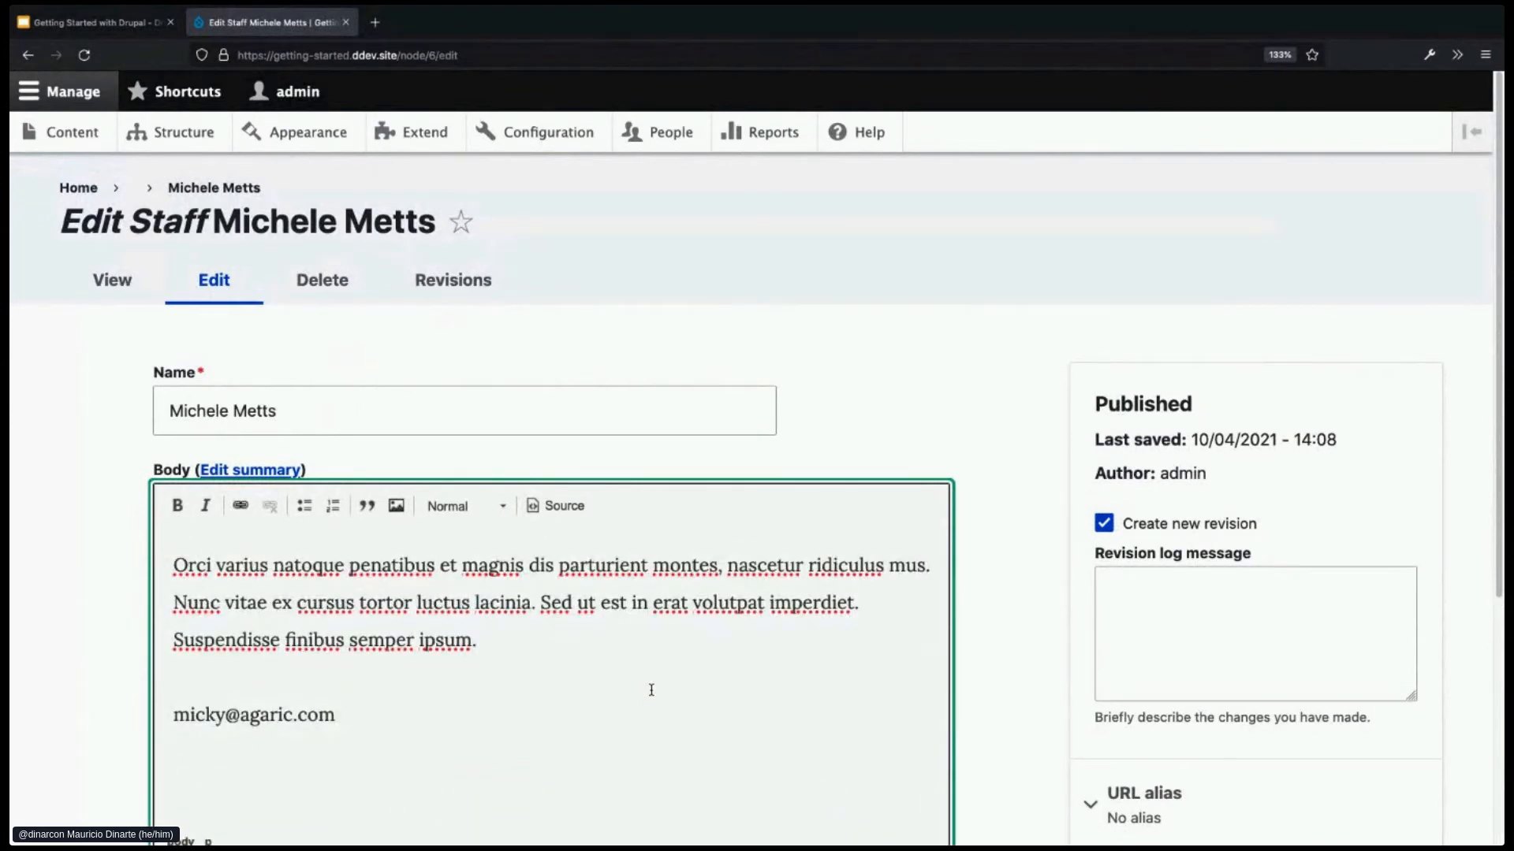
text(88812345678)
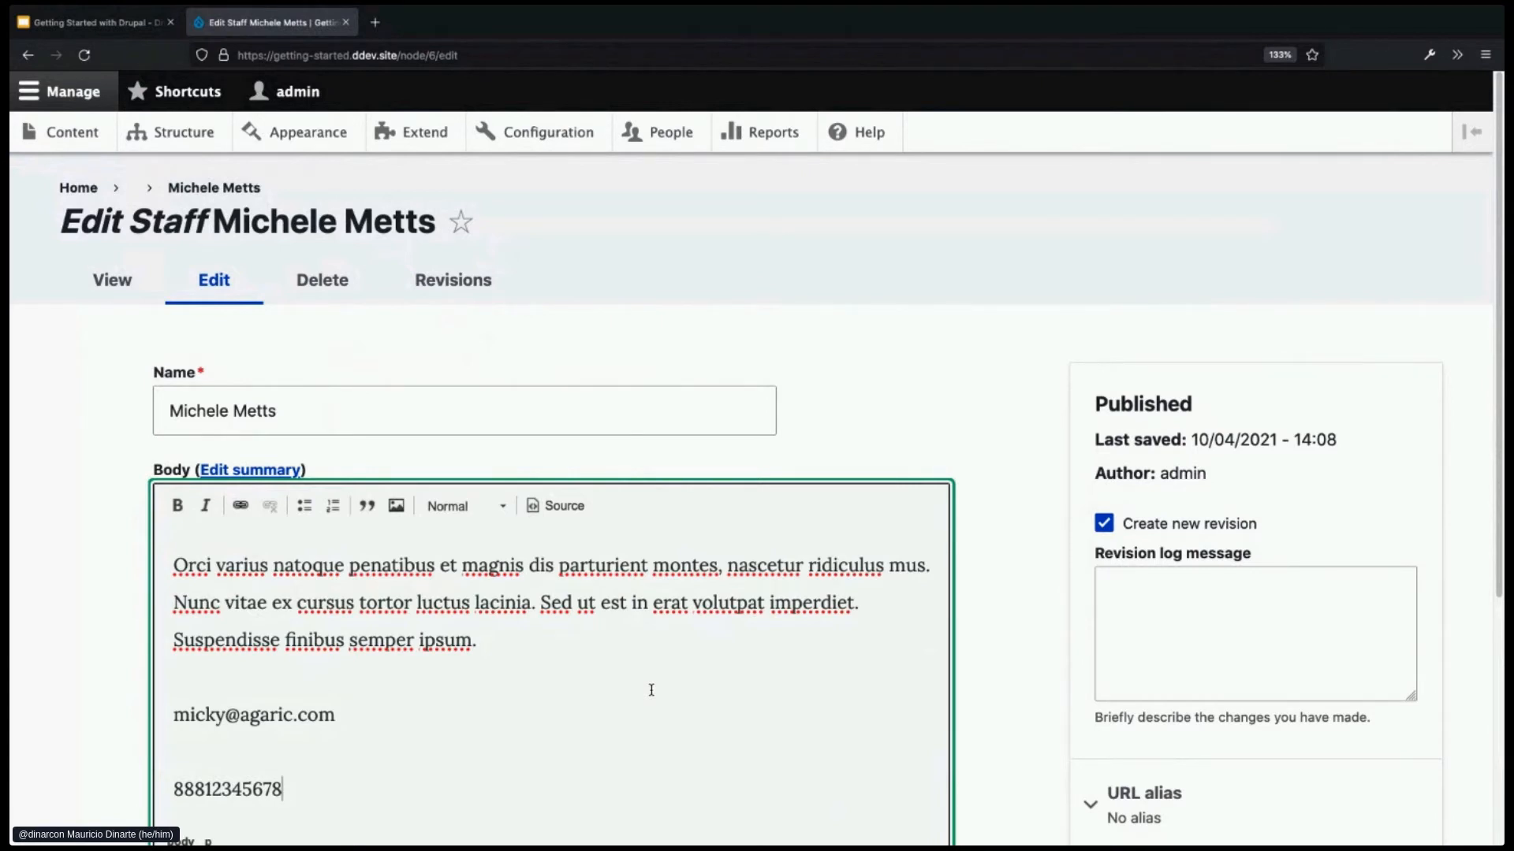
- Return to viewing the staff member's page
scroll(796, 619, down, 4)
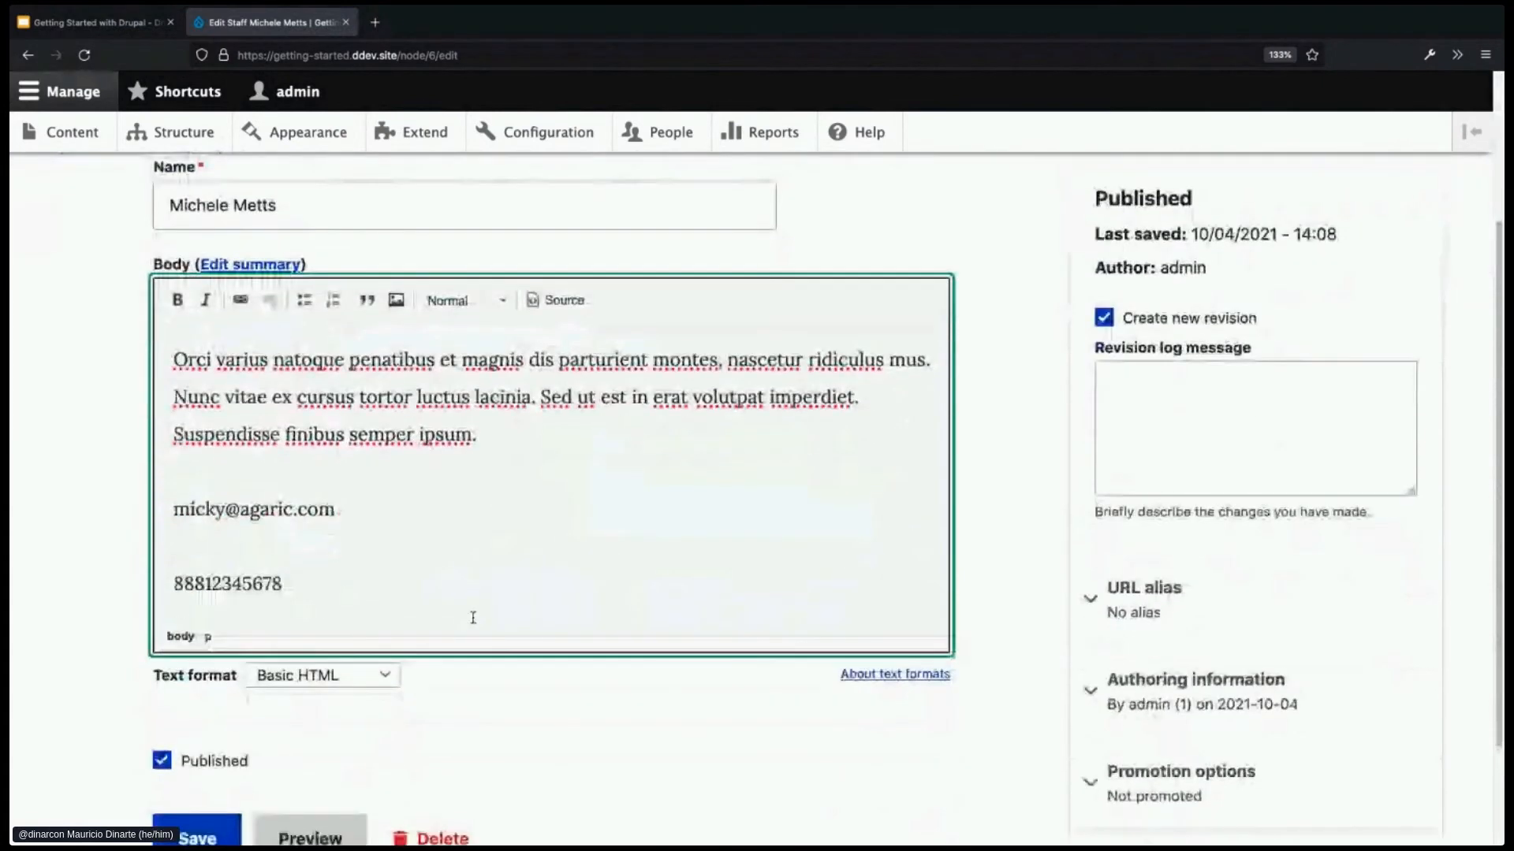
scroll(473, 618, down, 3)
scroll(410, 612, up, 7)
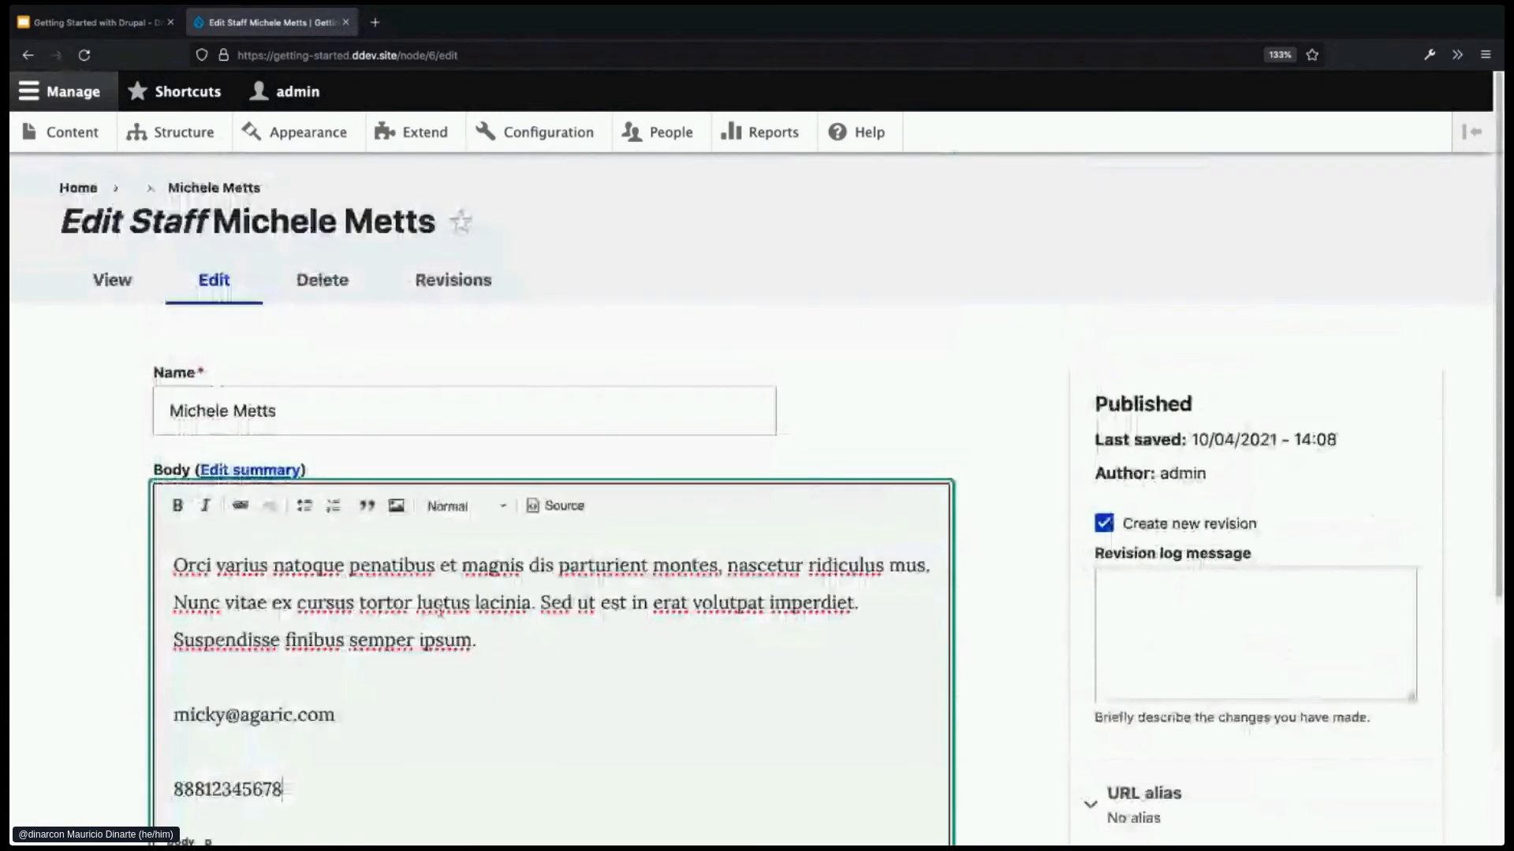
click(112, 280)
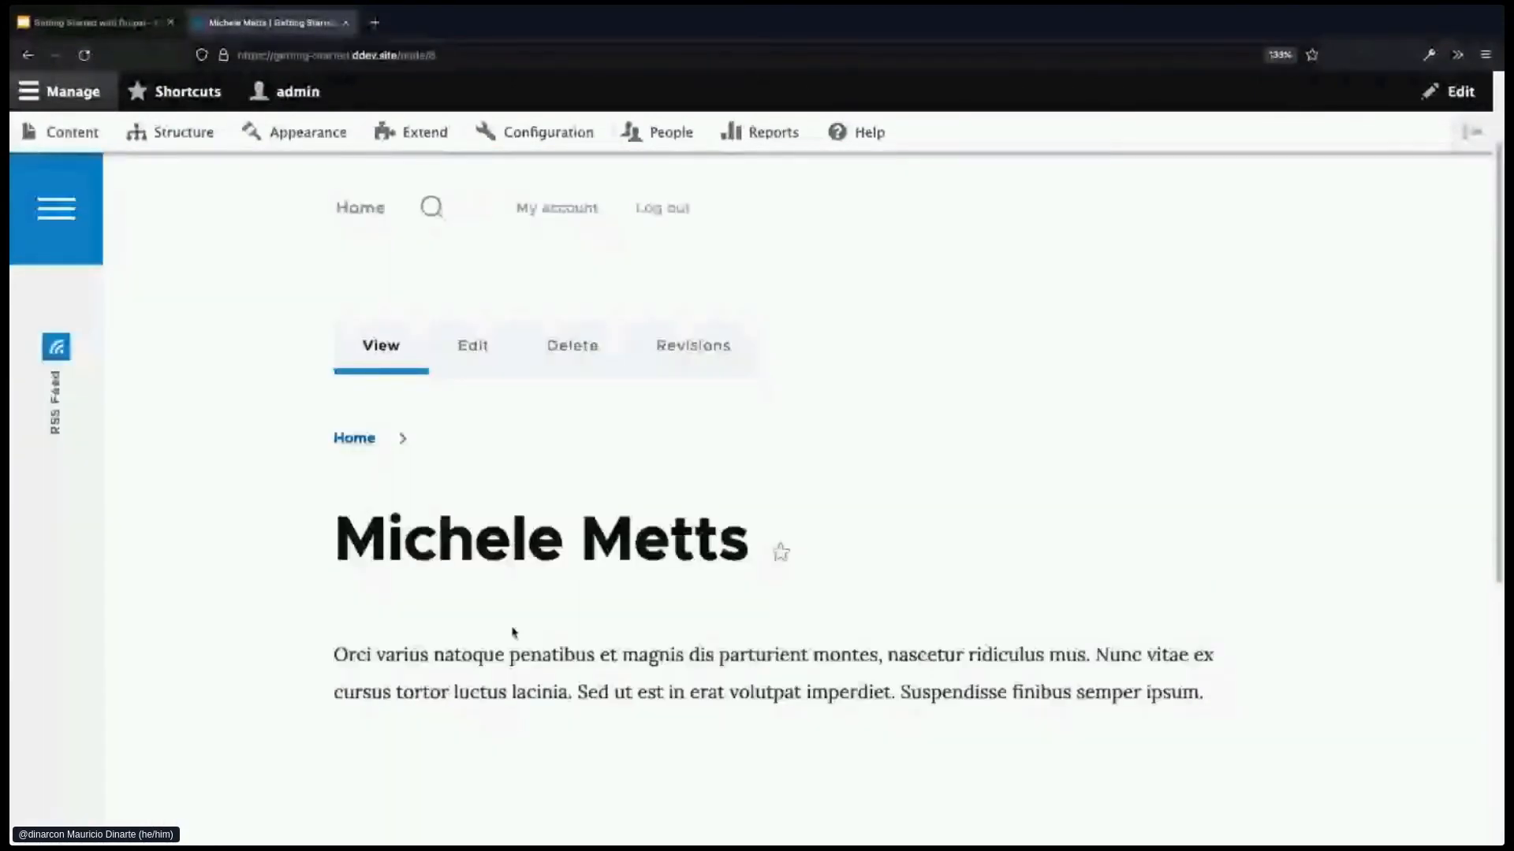
- Go from the staff page to the Structure administration page
scroll(512, 633, down, 1)
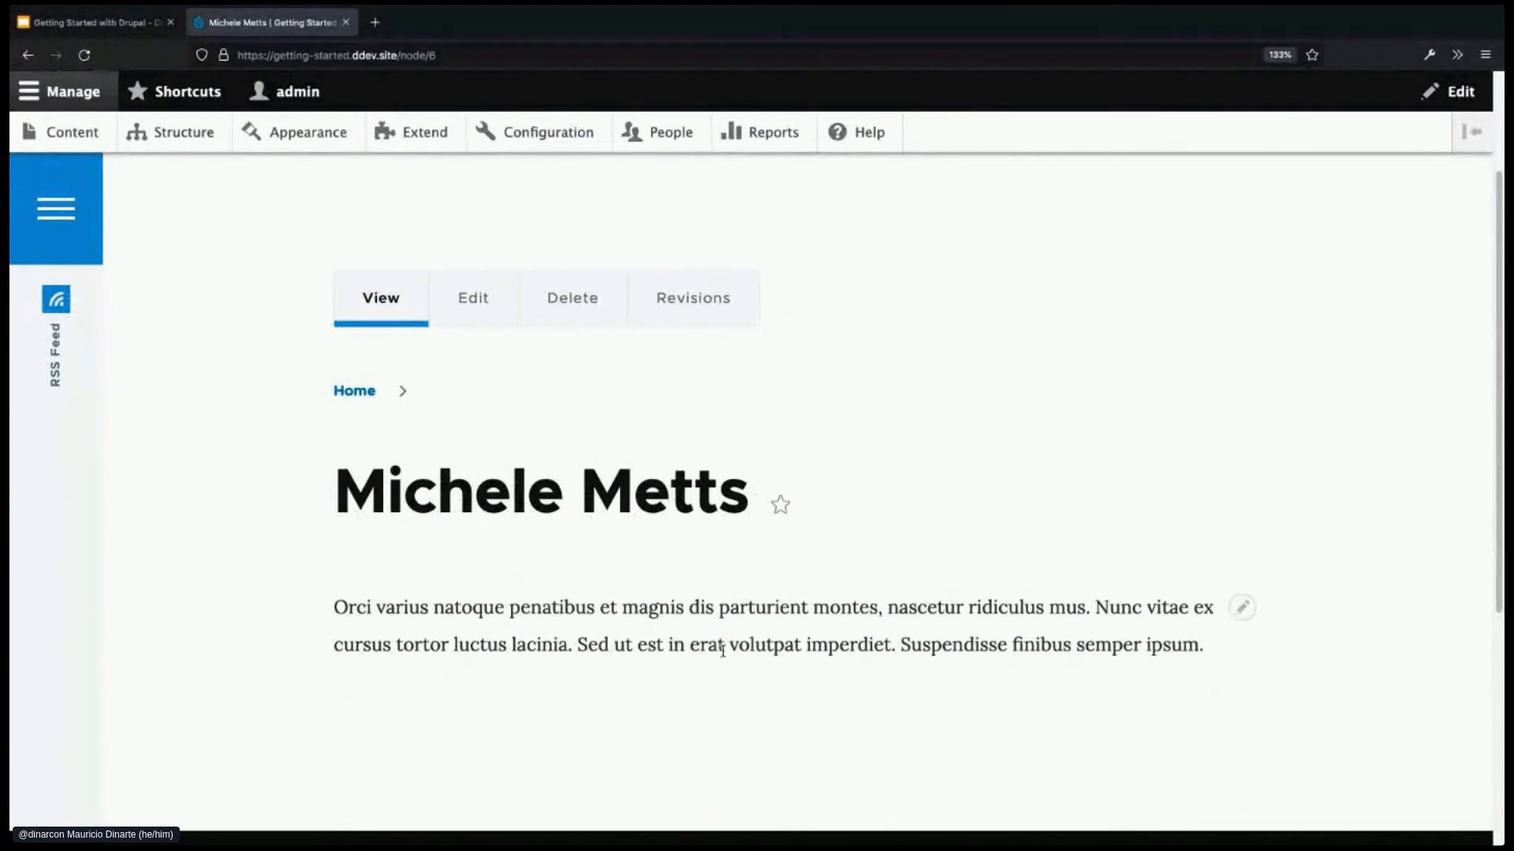
scroll(719, 642, up, 1)
scroll(720, 652, up, 1)
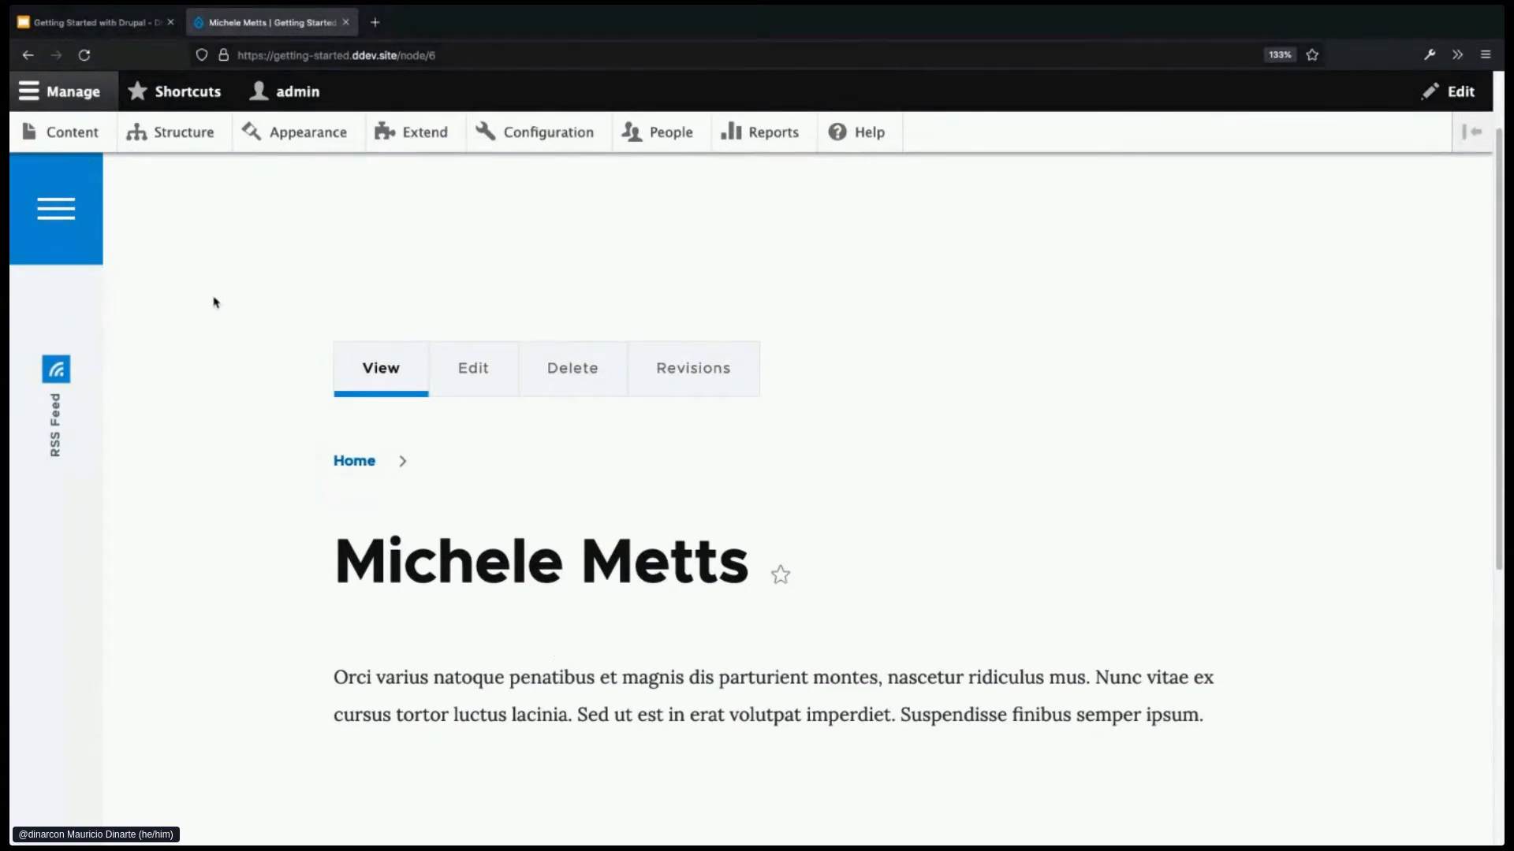
click(186, 147)
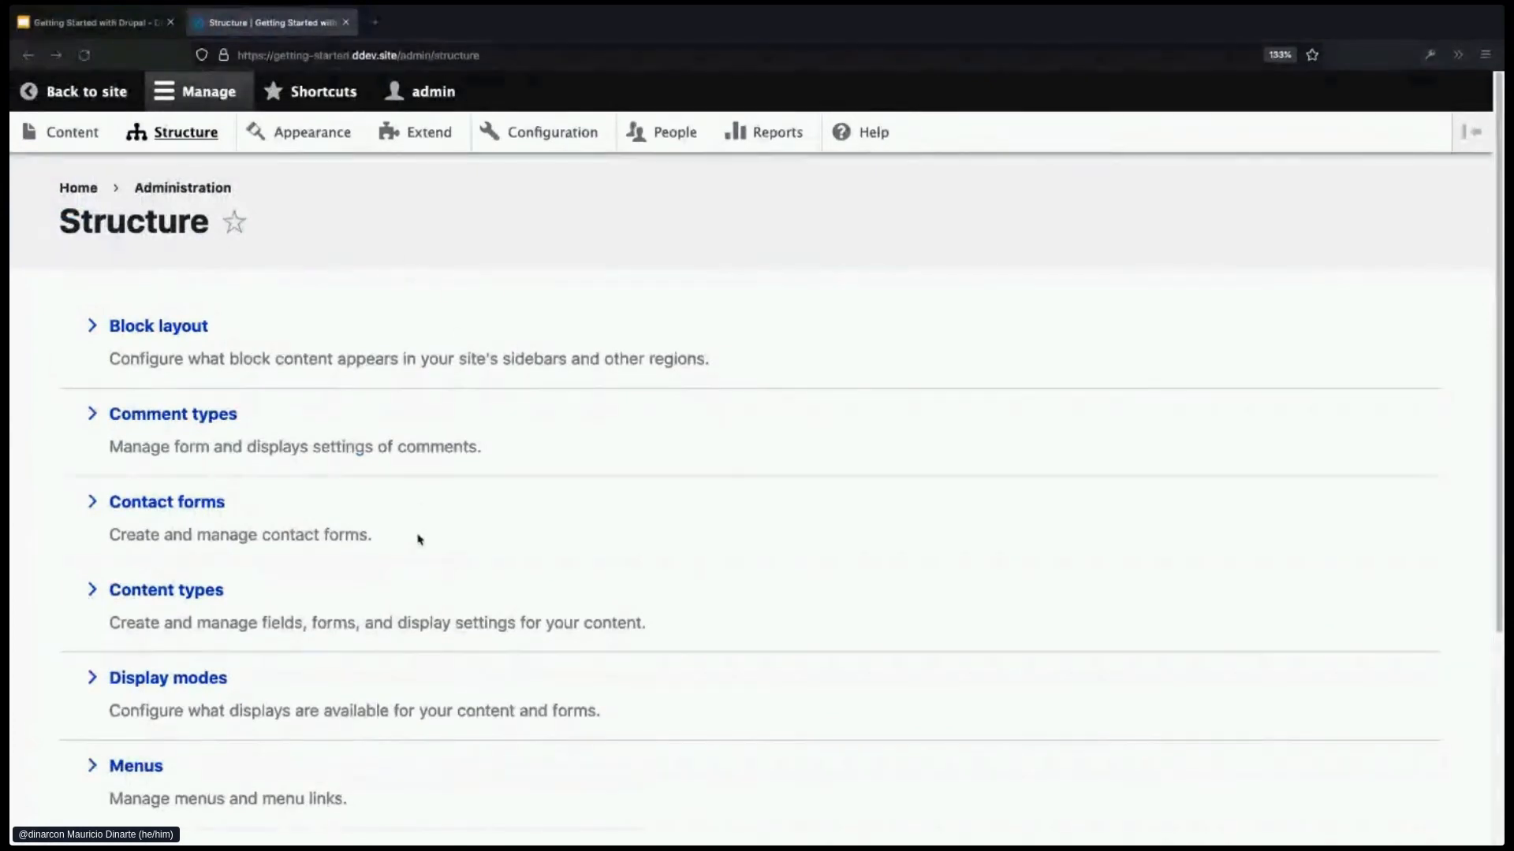
scroll(419, 537, down, 1)
- Open Manage fields for the Staff content type
click(192, 572)
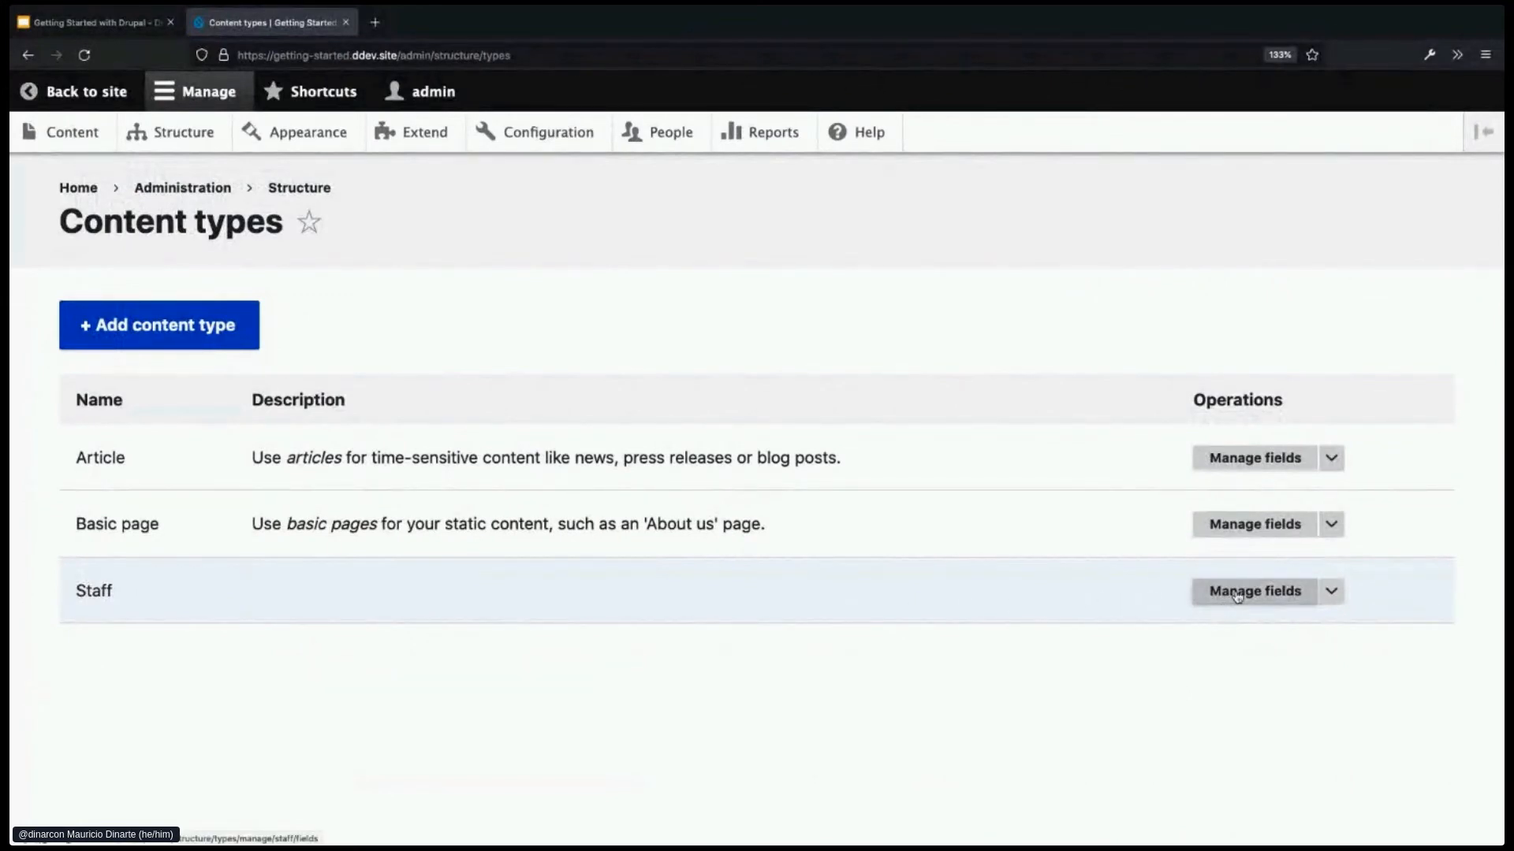
click(1334, 592)
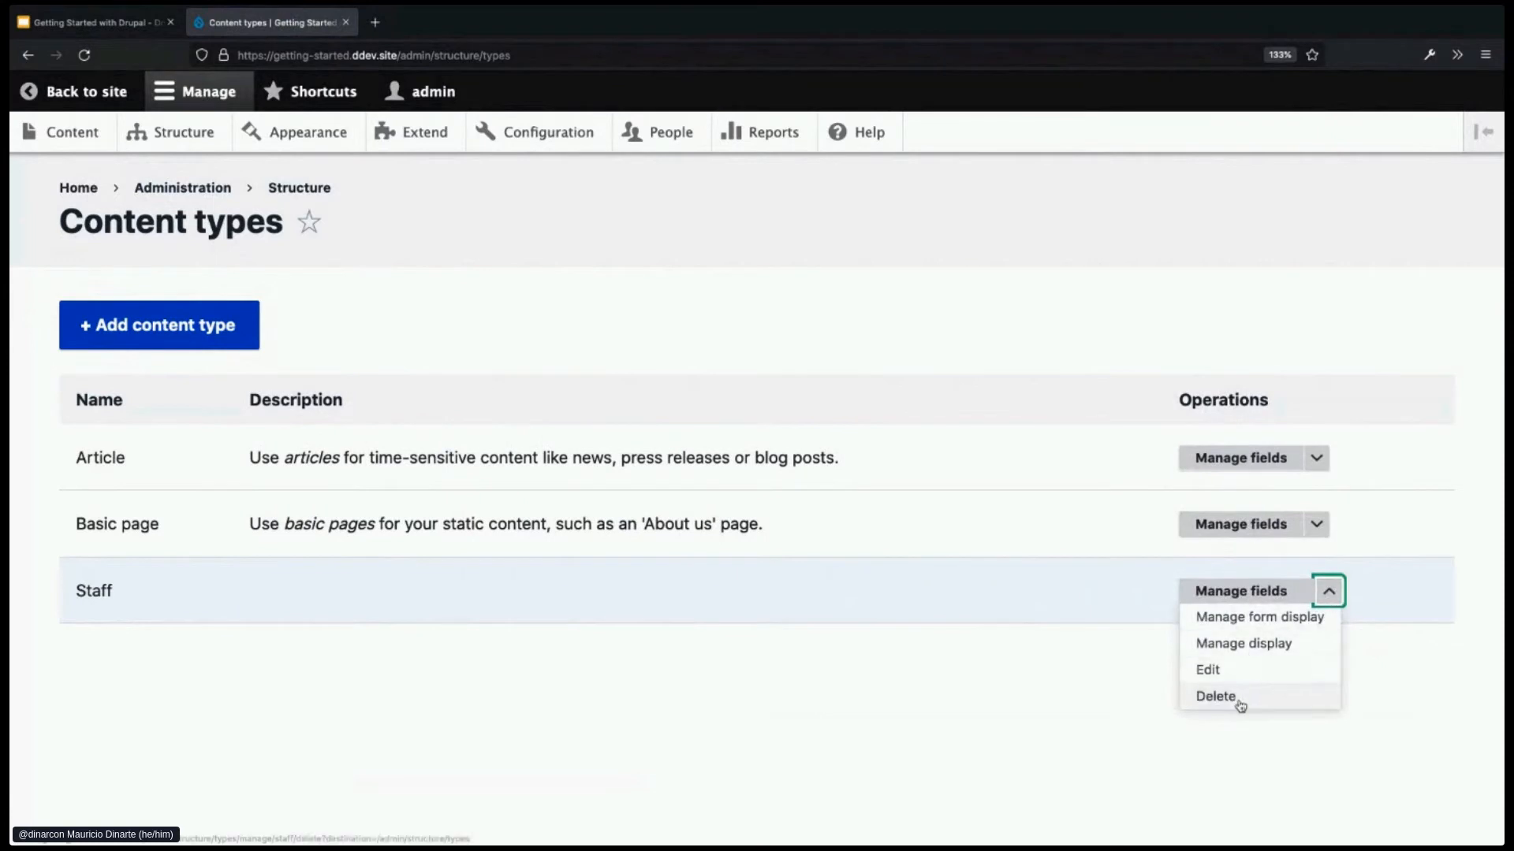
click(1254, 593)
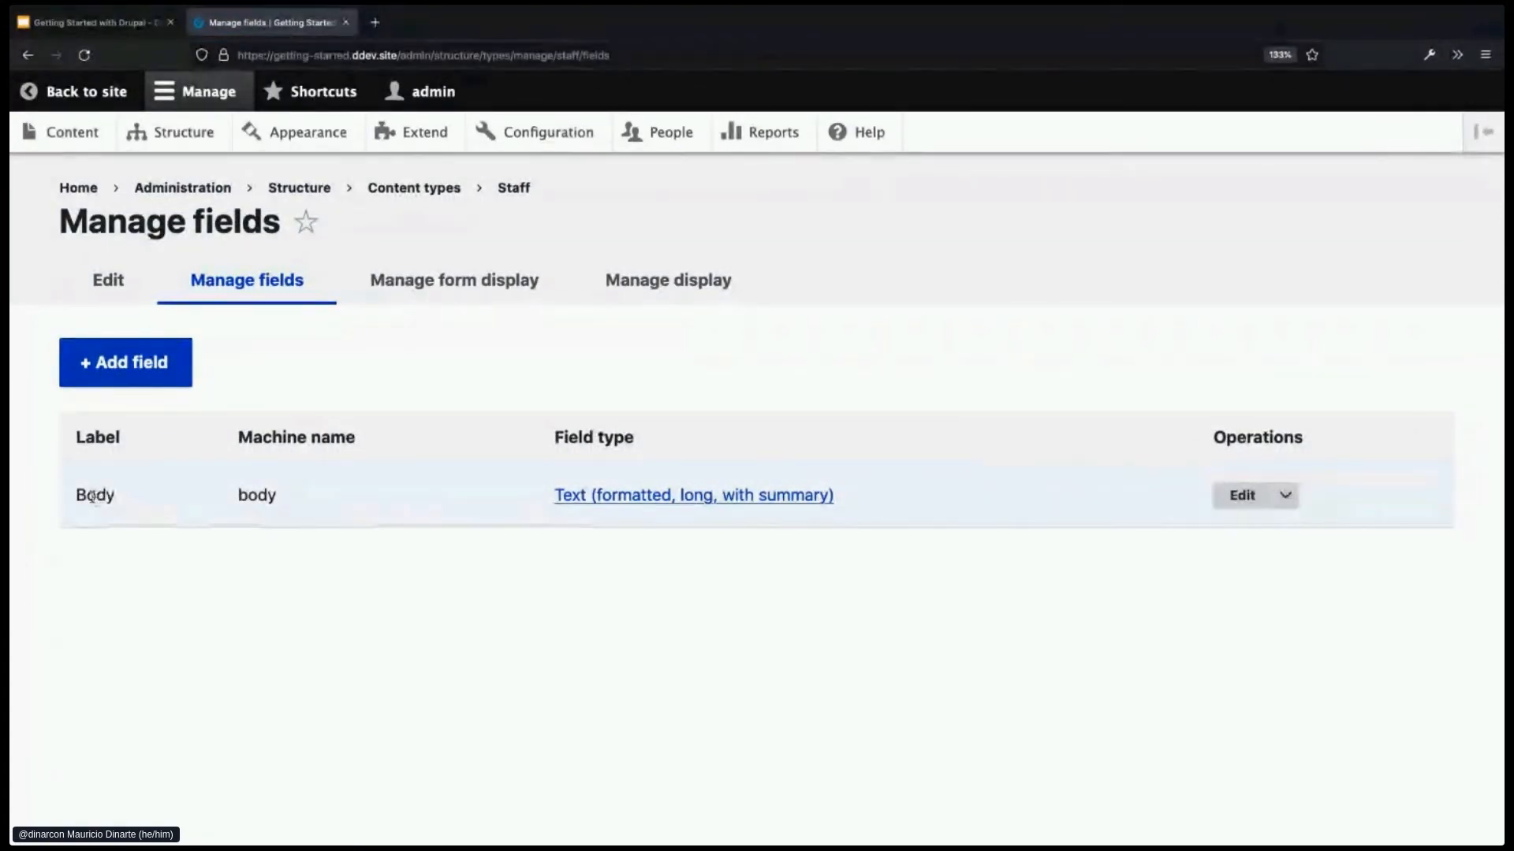
- Change the Body field's label to 'Biography' and save the settings
click(1236, 495)
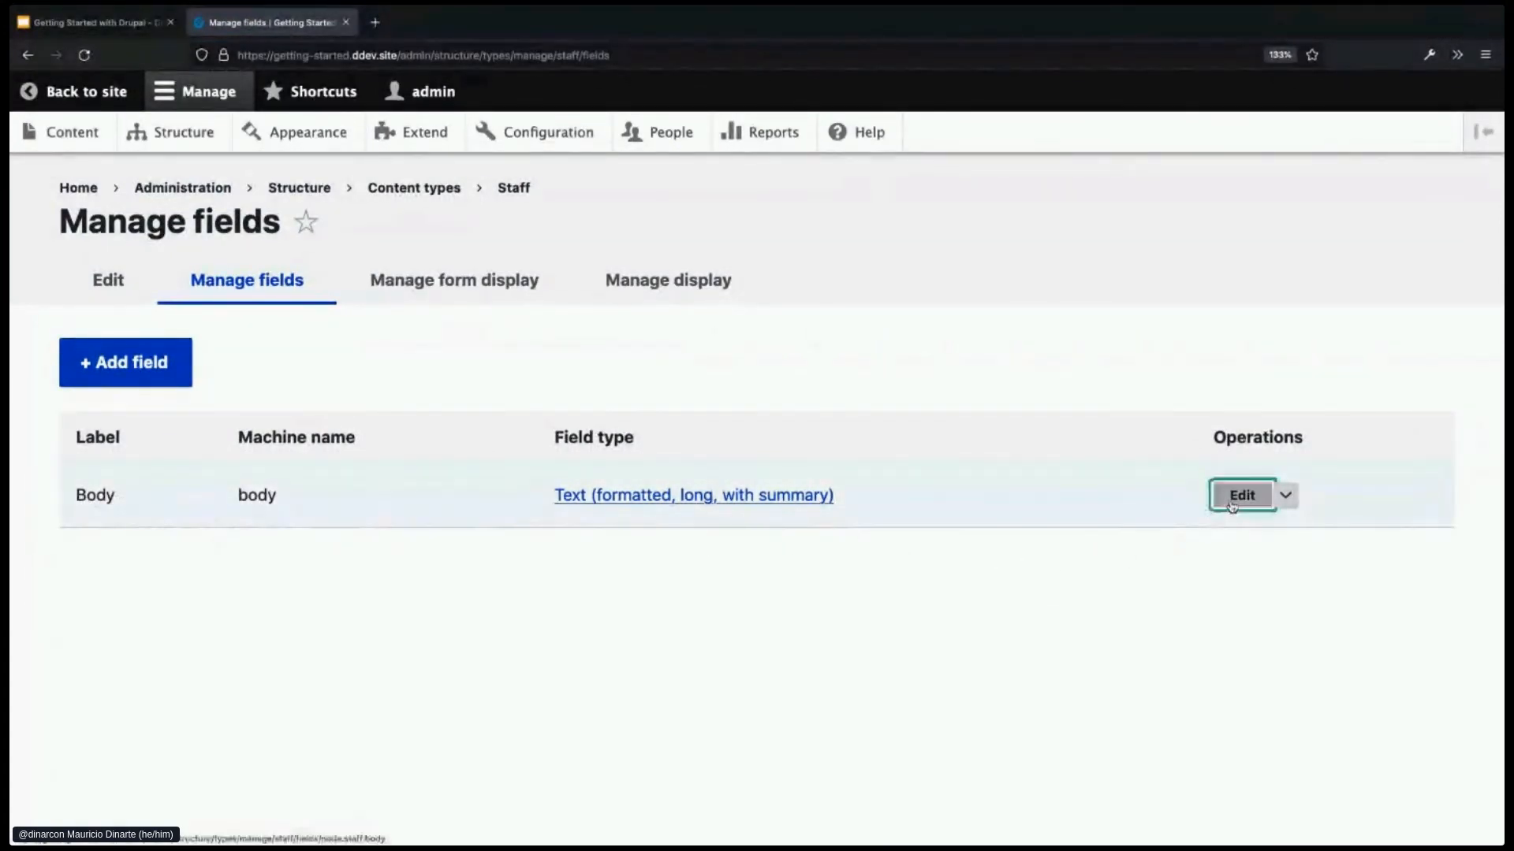
drag(123, 388, 16, 382)
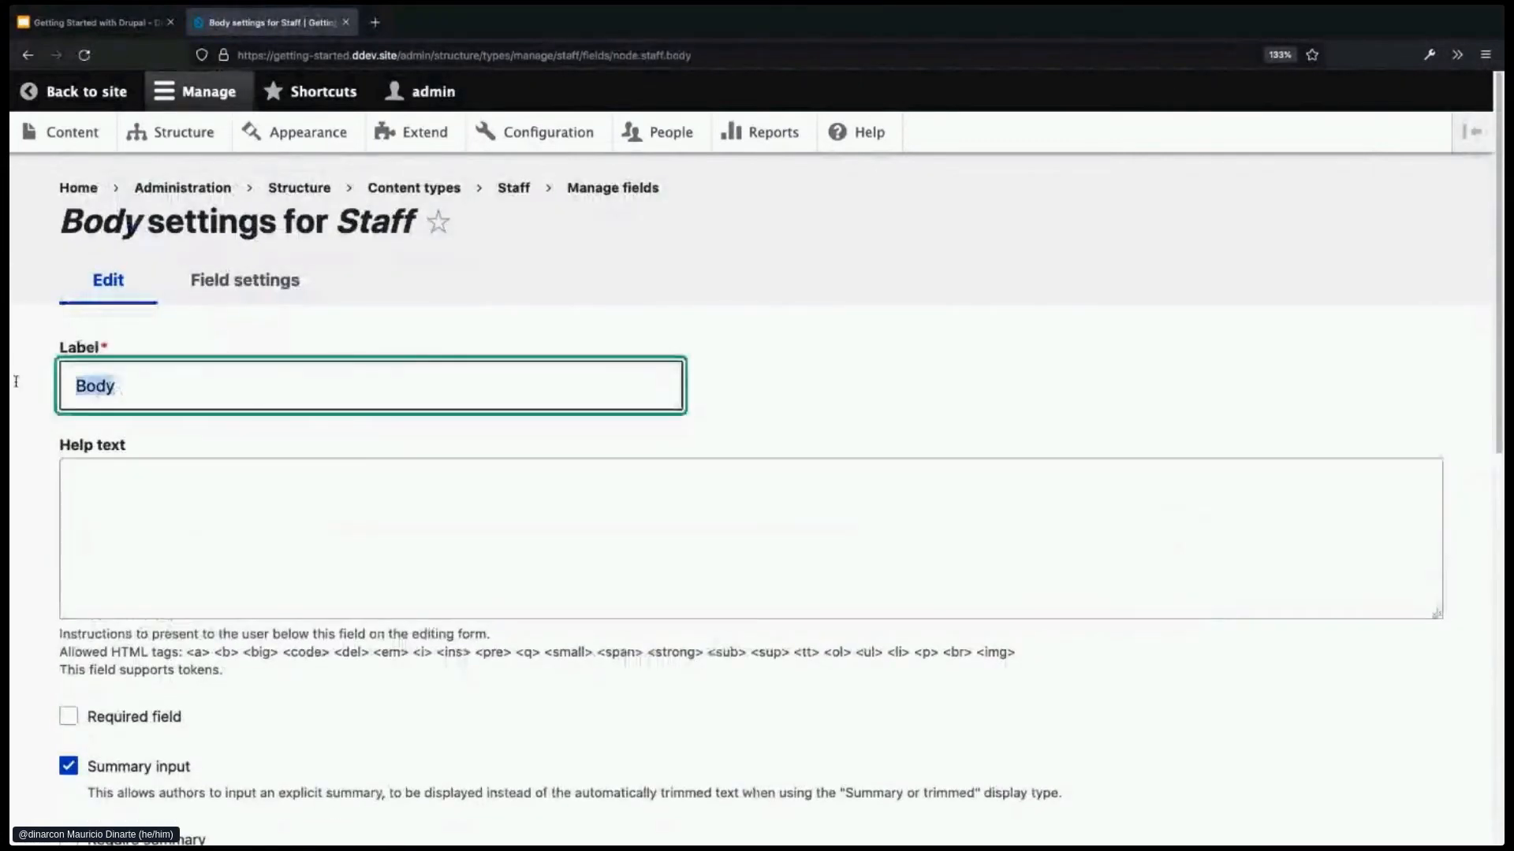
text(Bio)
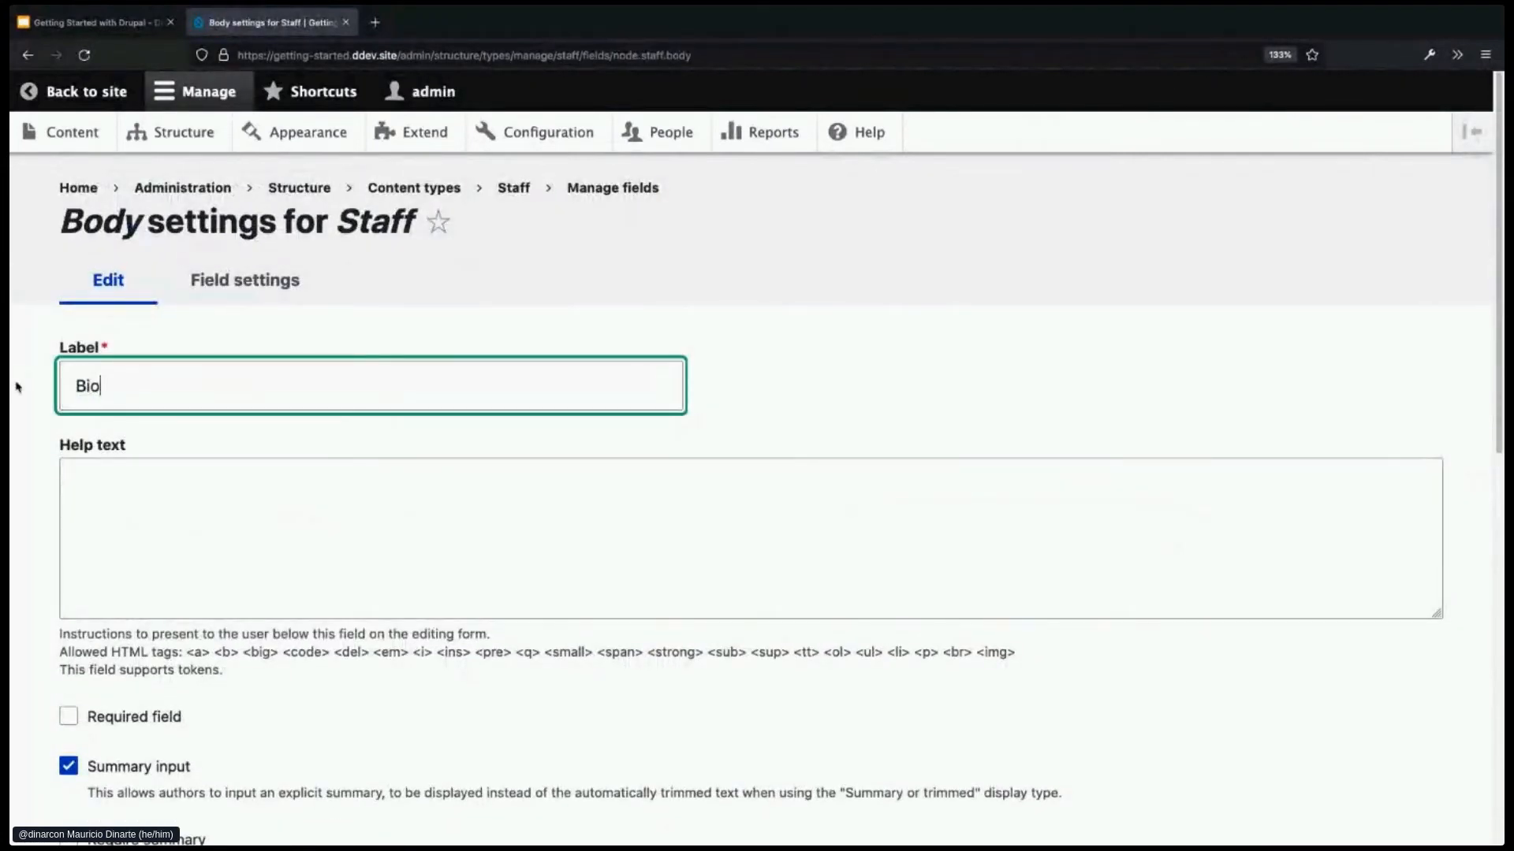
text(graphy)
scroll(389, 667, down, 3)
scroll(389, 668, down, 10)
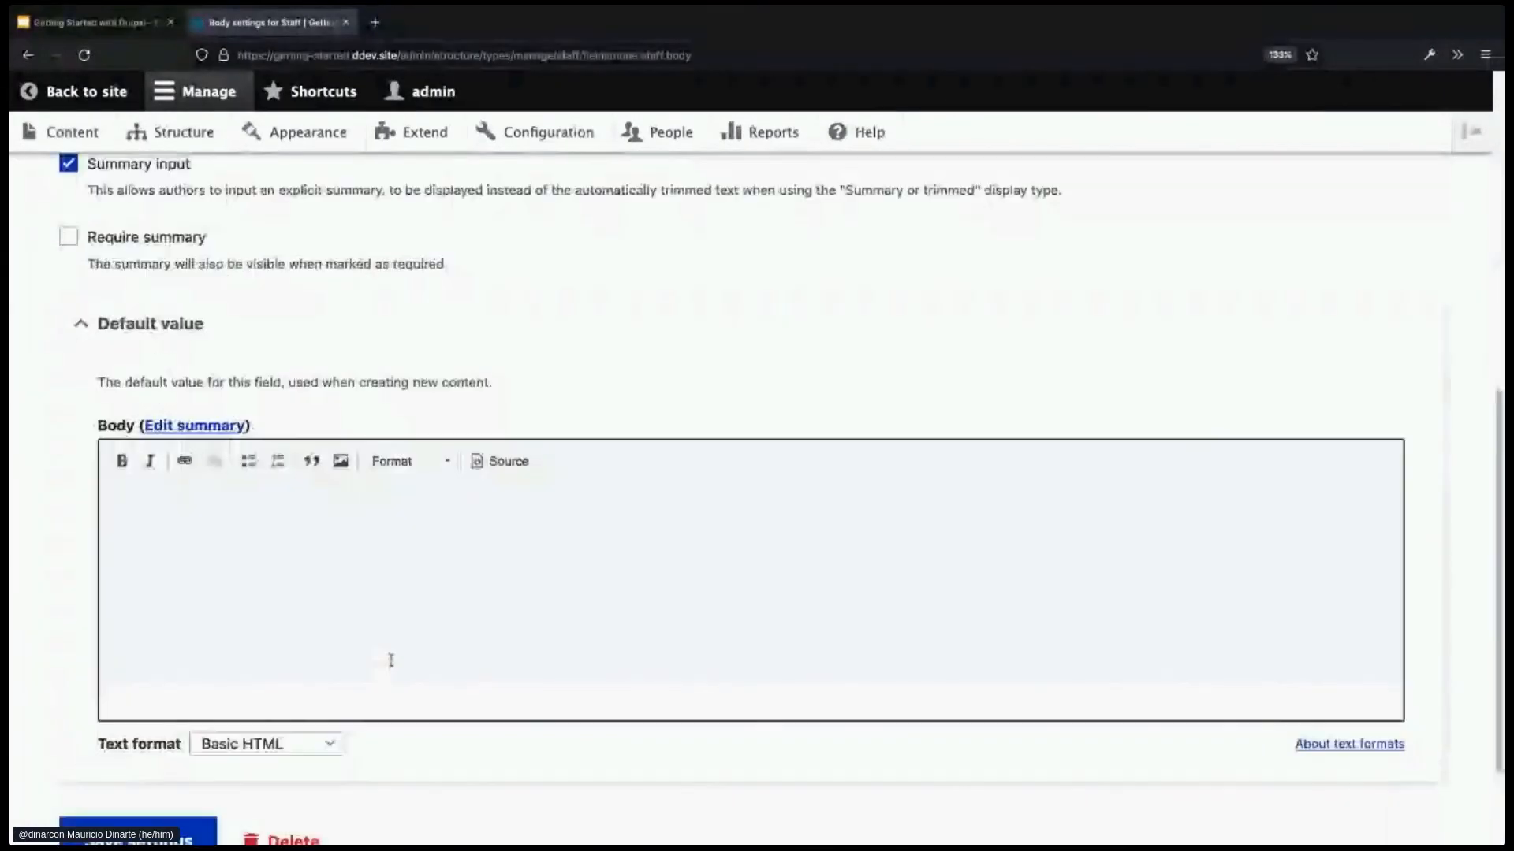
click(126, 705)
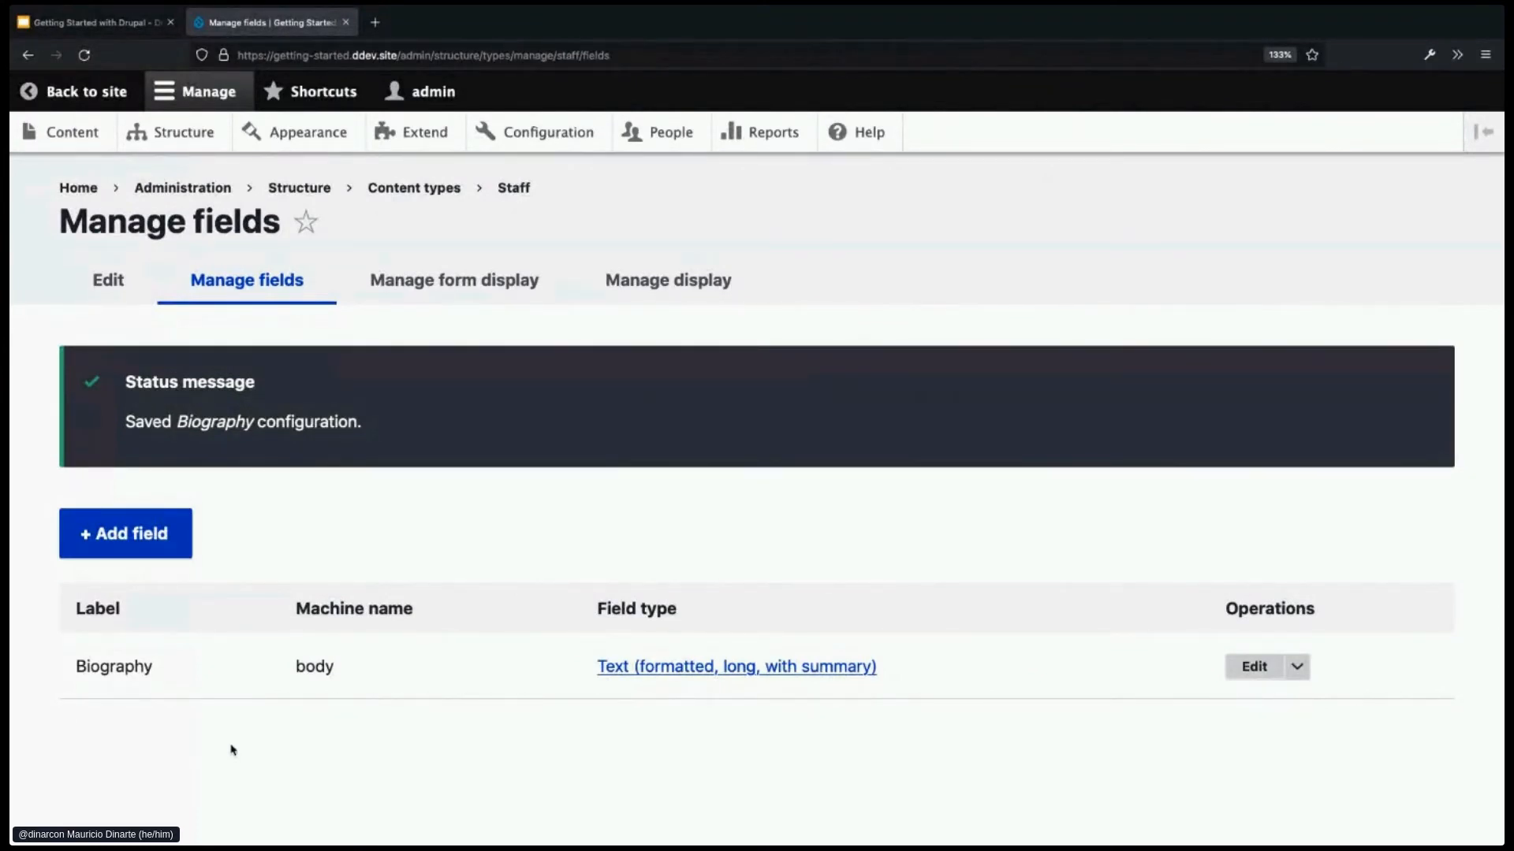
- Start a new field on Staff and browse the list of field types
click(131, 541)
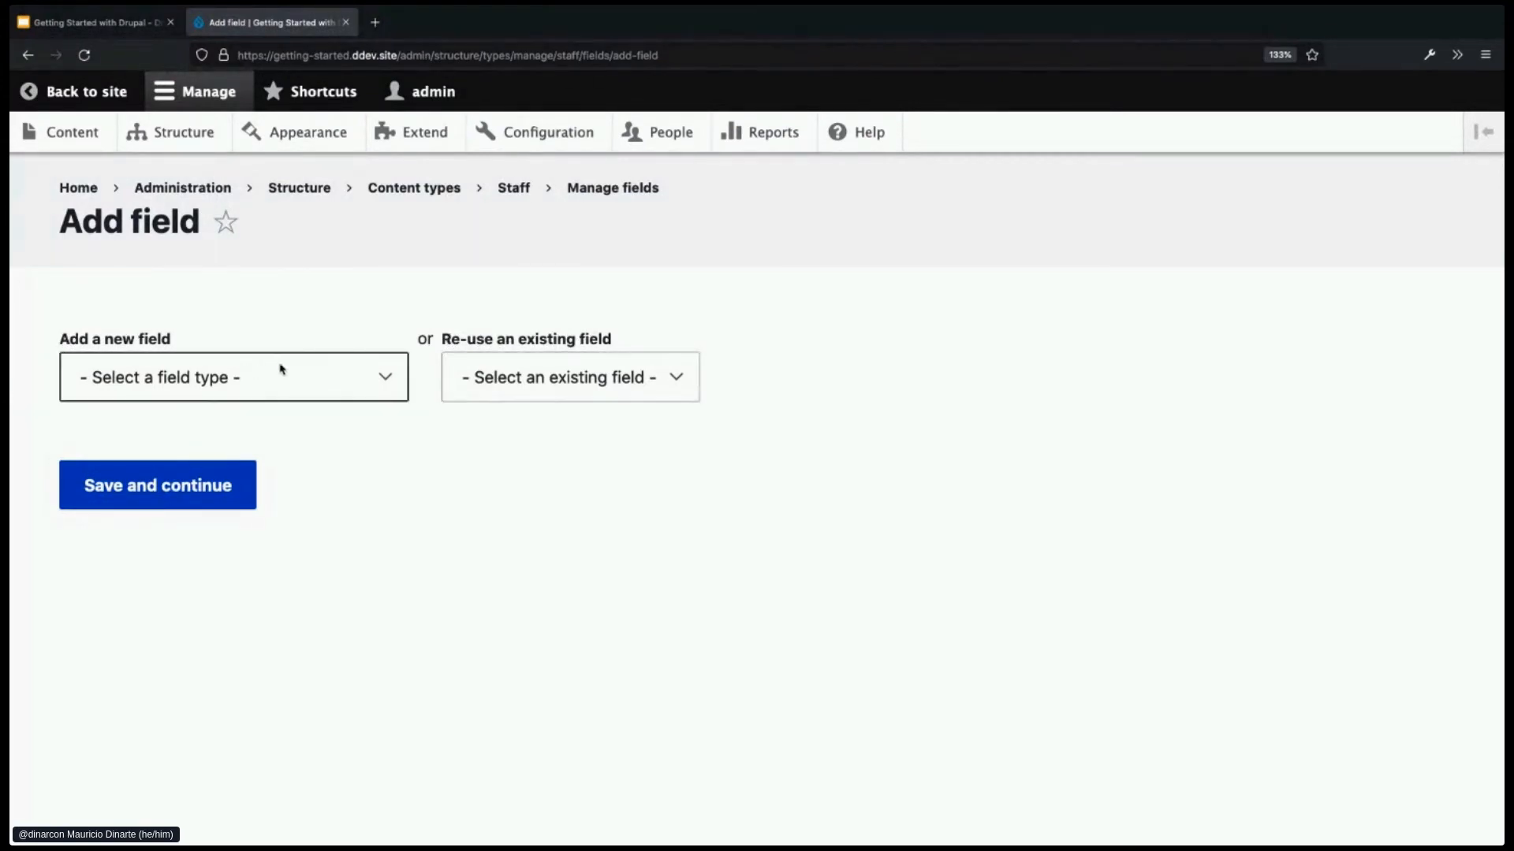
click(359, 383)
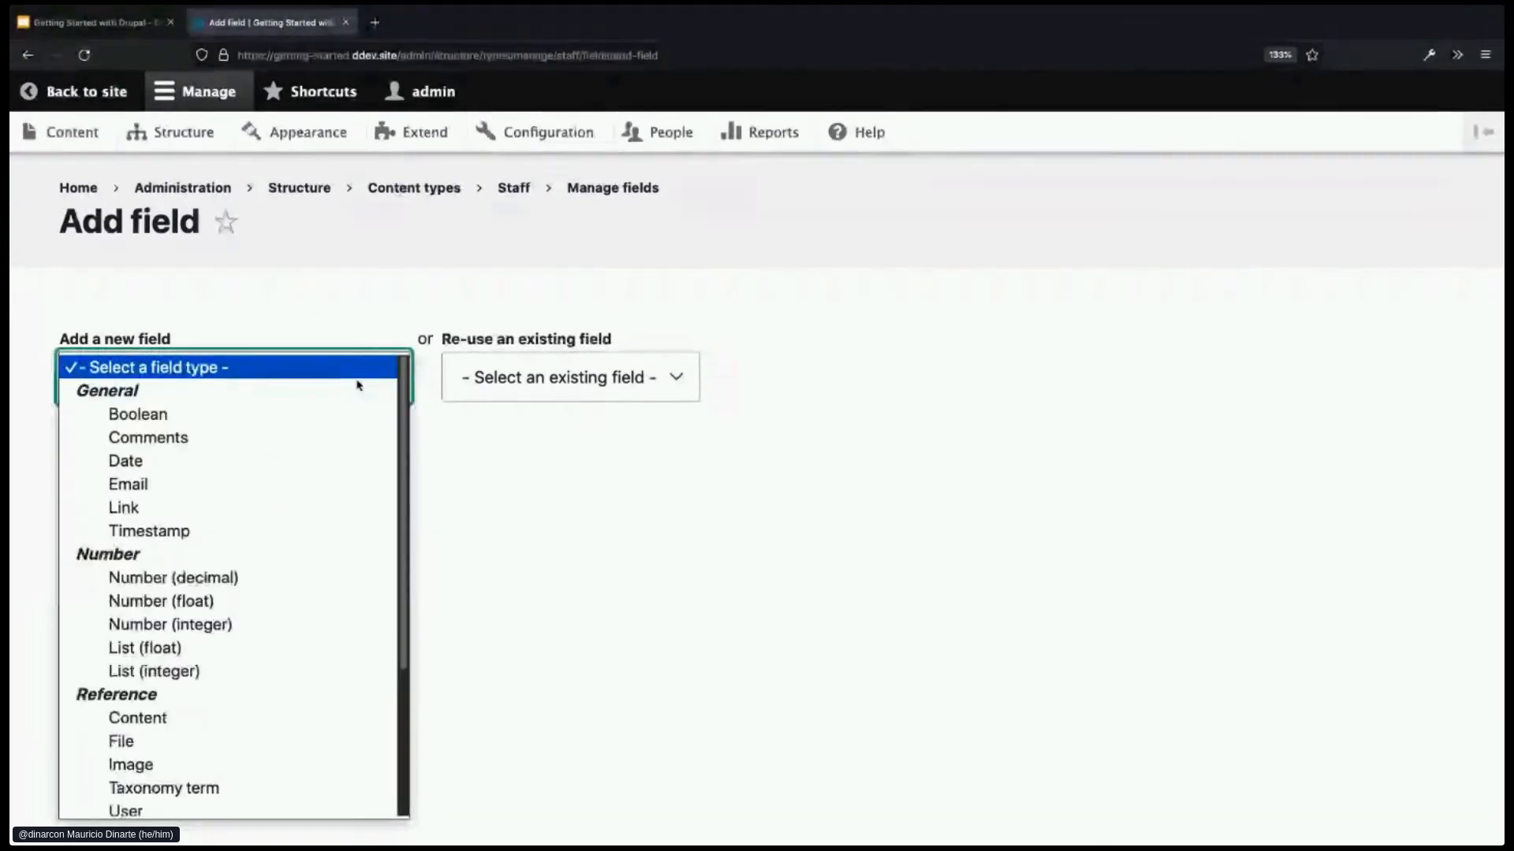
scroll(209, 462, down, 1)
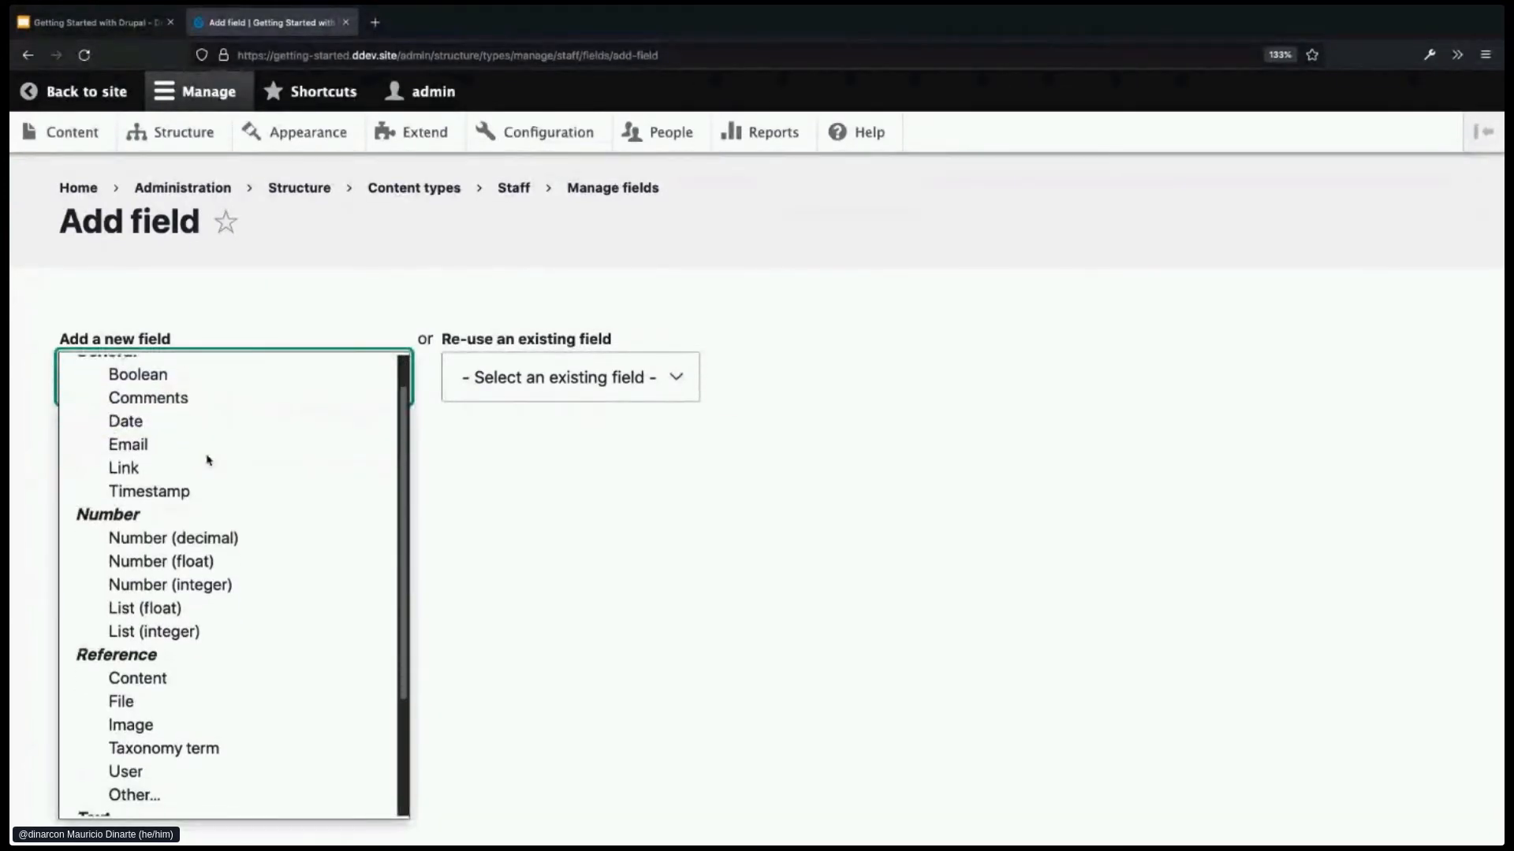
scroll(210, 465, up, 1)
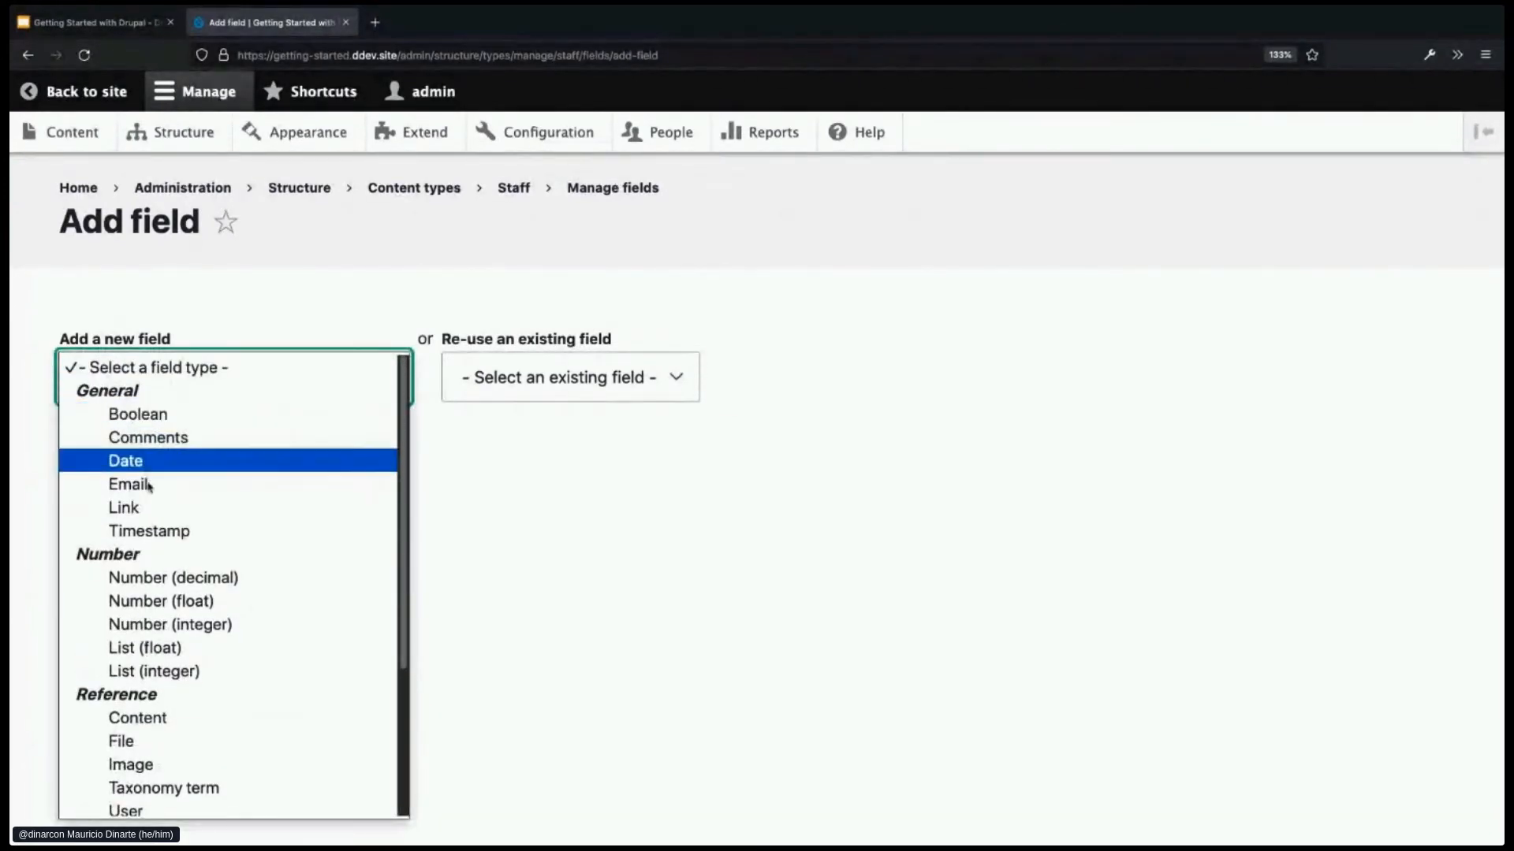
scroll(197, 615, down, 2)
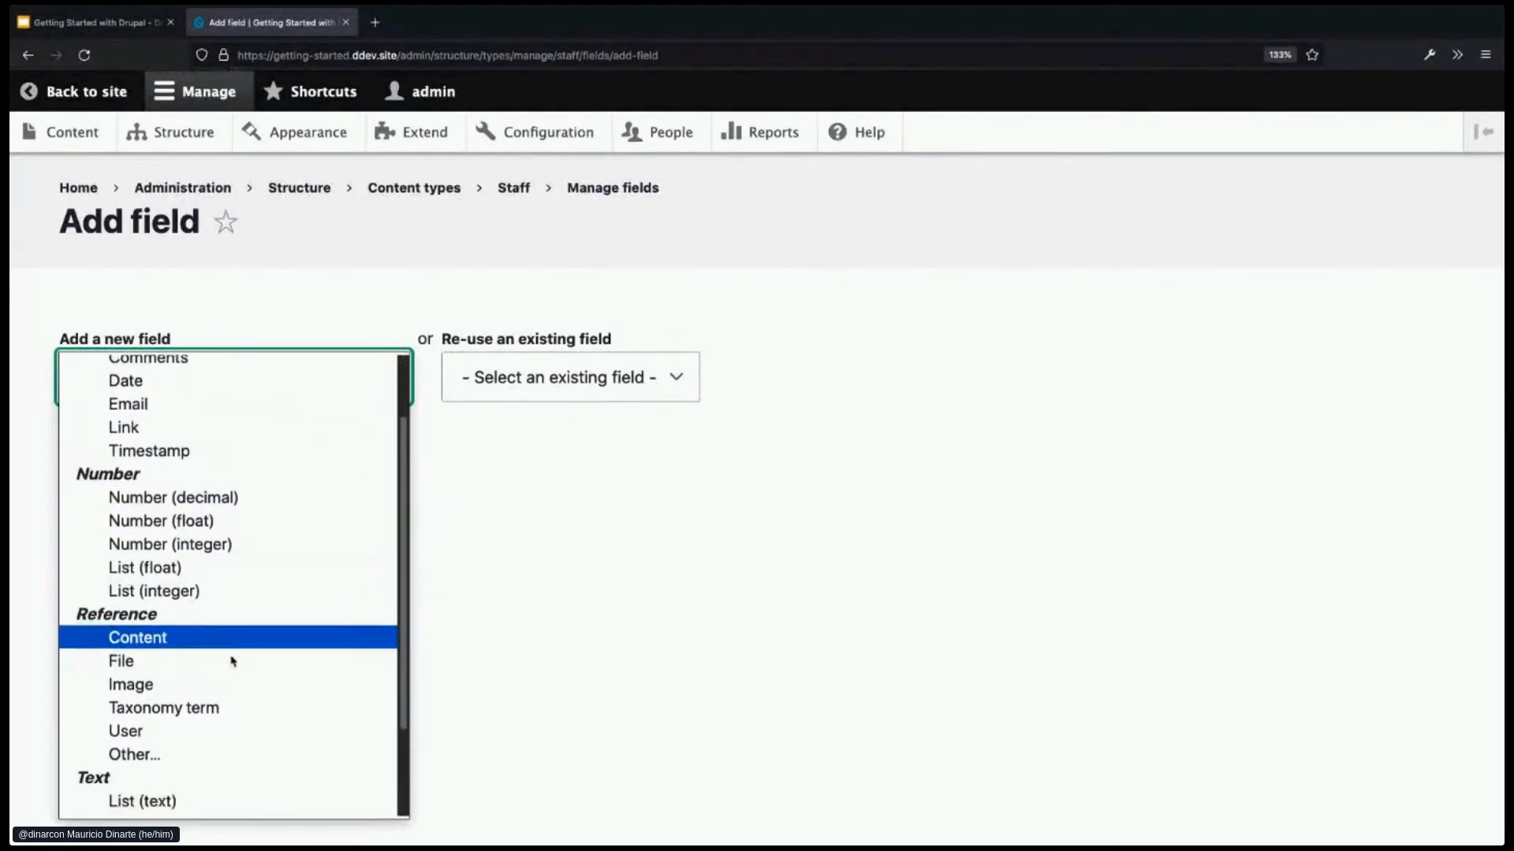
scroll(241, 646, down, 3)
scroll(243, 685, up, 2)
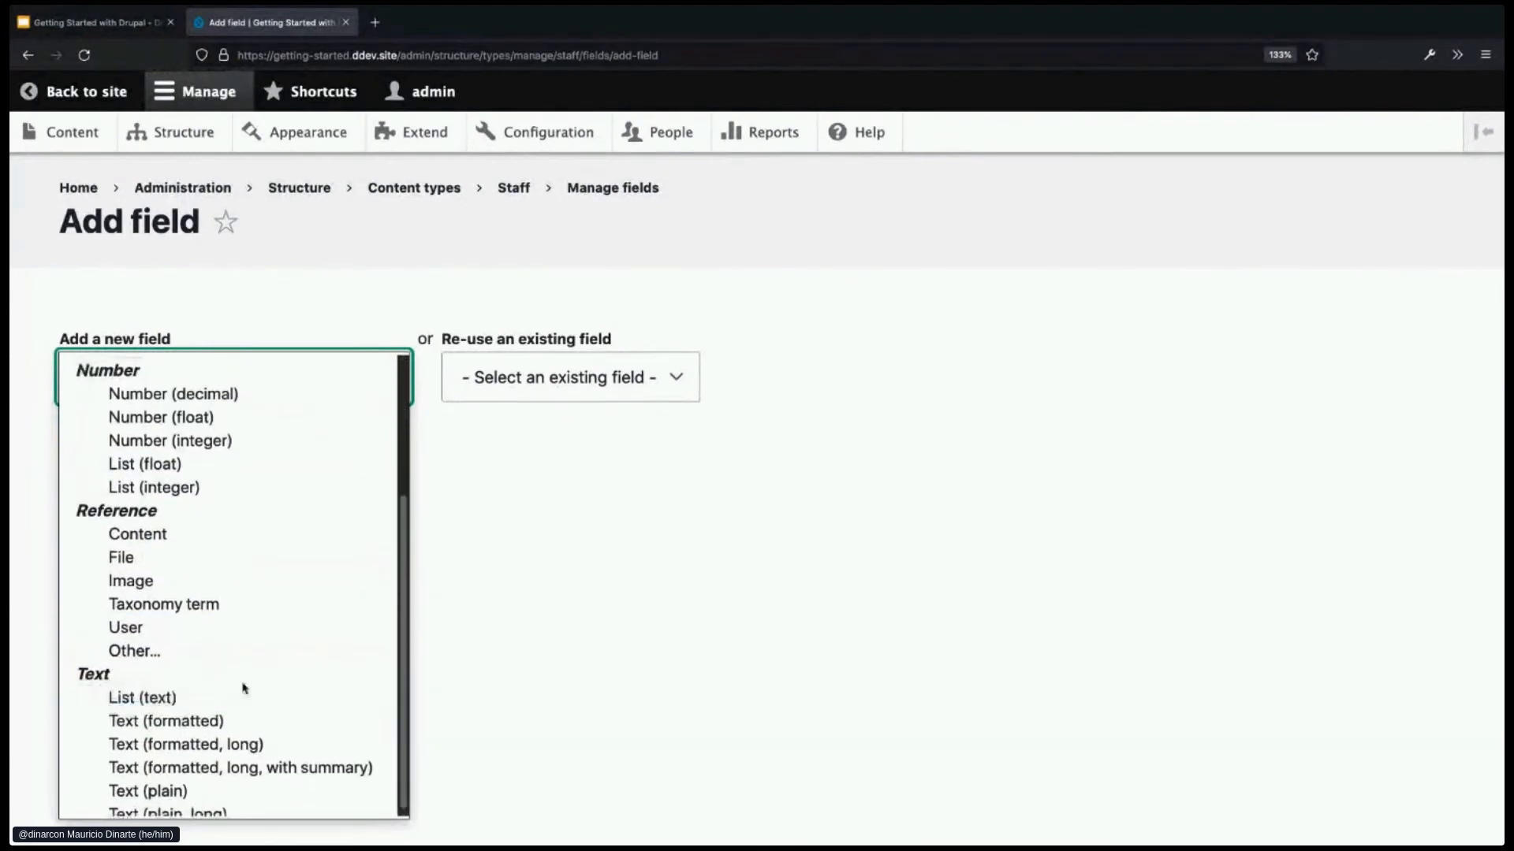
scroll(243, 684, up, 2)
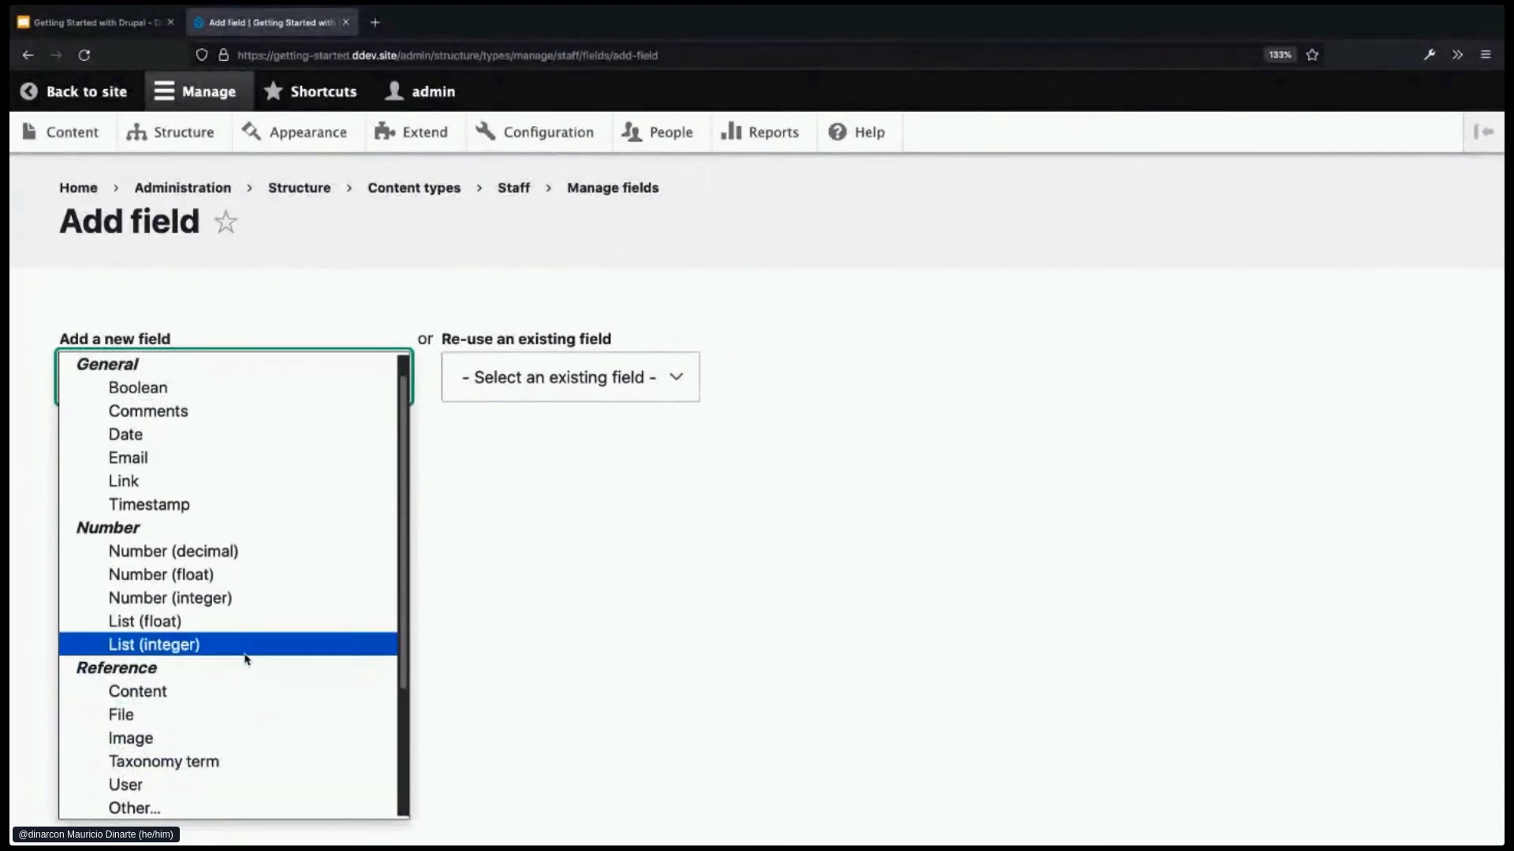
scroll(246, 659, up, 1)
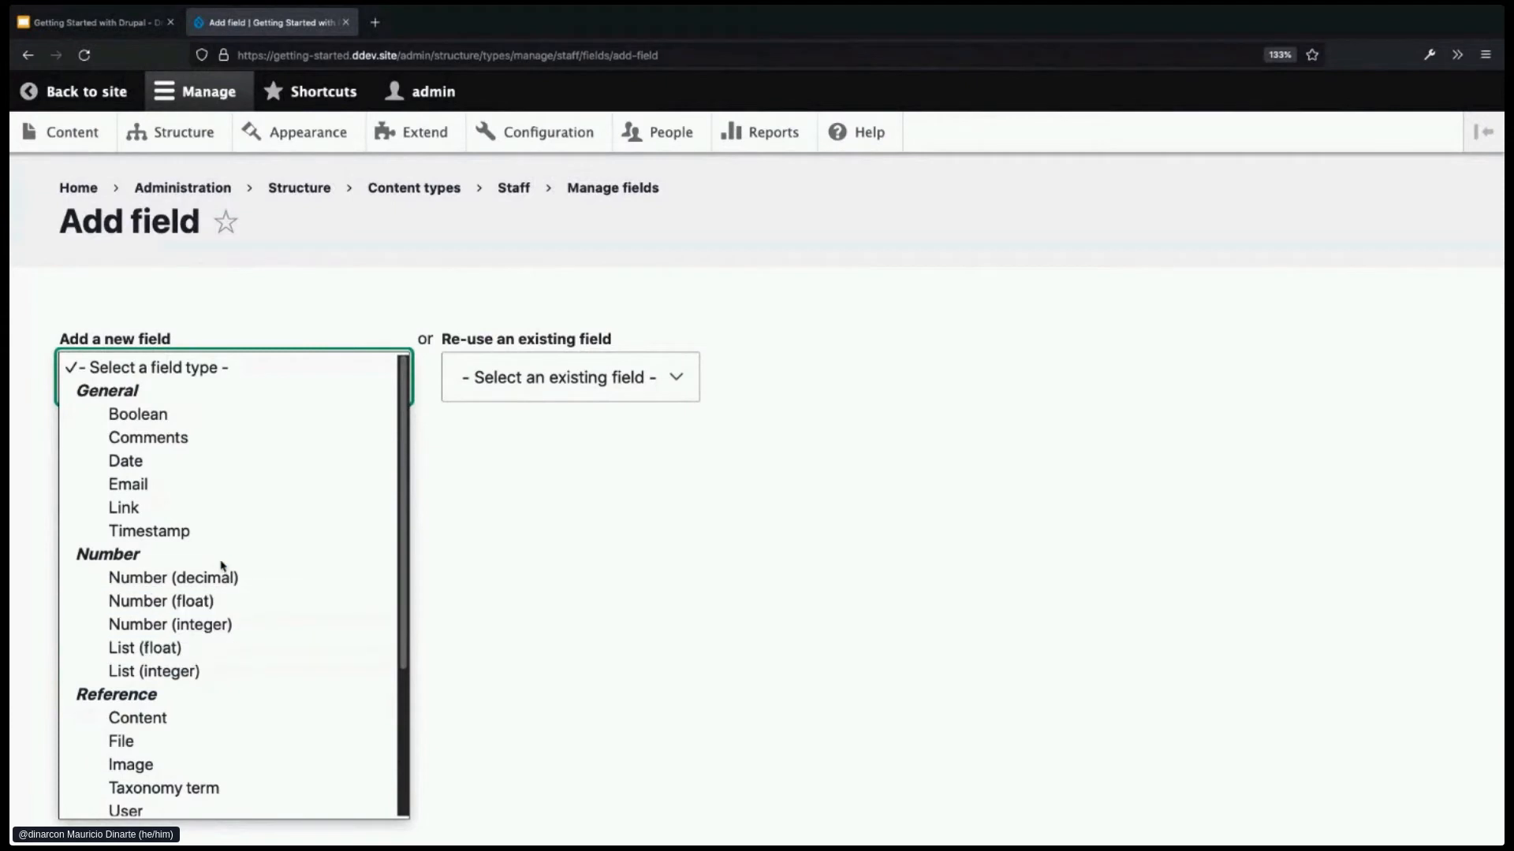
- Choose the Email field type, label it 'Email', and save and continue
click(148, 489)
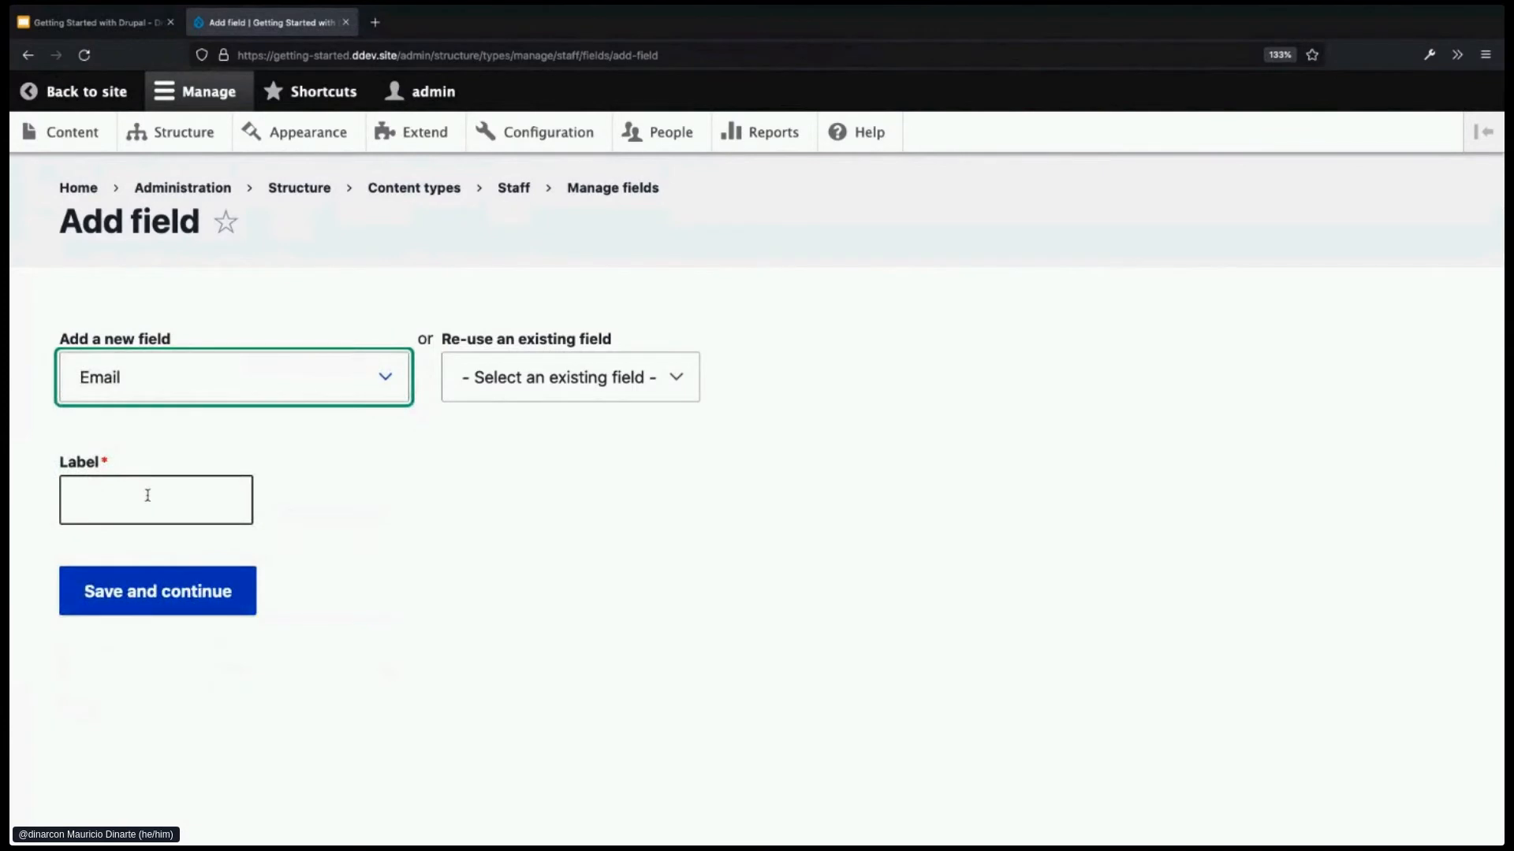
click(147, 495)
text(Email)
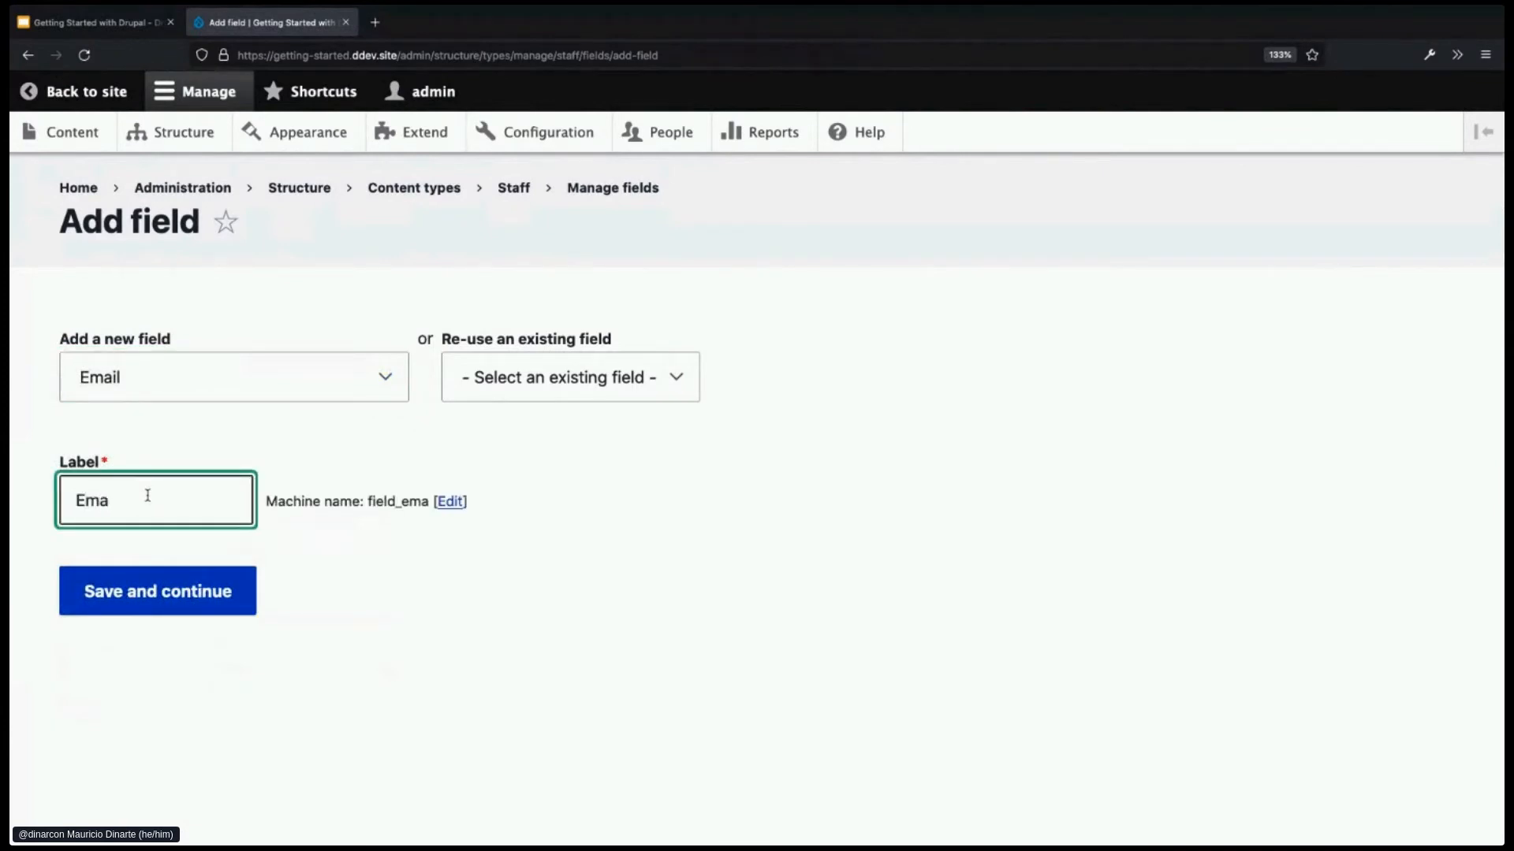
click(134, 599)
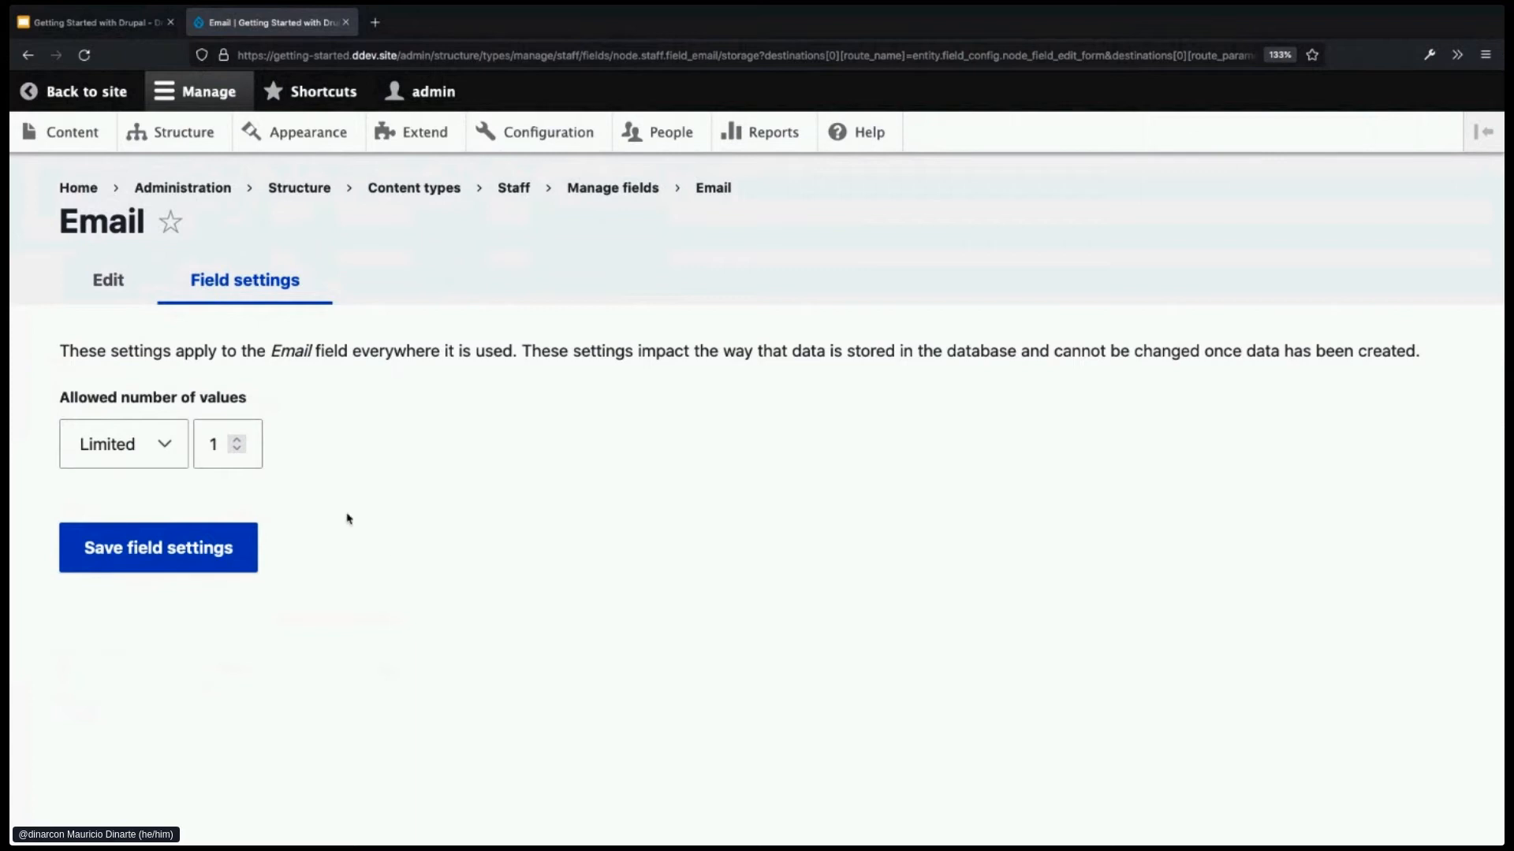
- Limit the Email field to 1 allowed value and save its storage settings
click(237, 440)
click(238, 440)
click(237, 440)
click(237, 440)
click(162, 445)
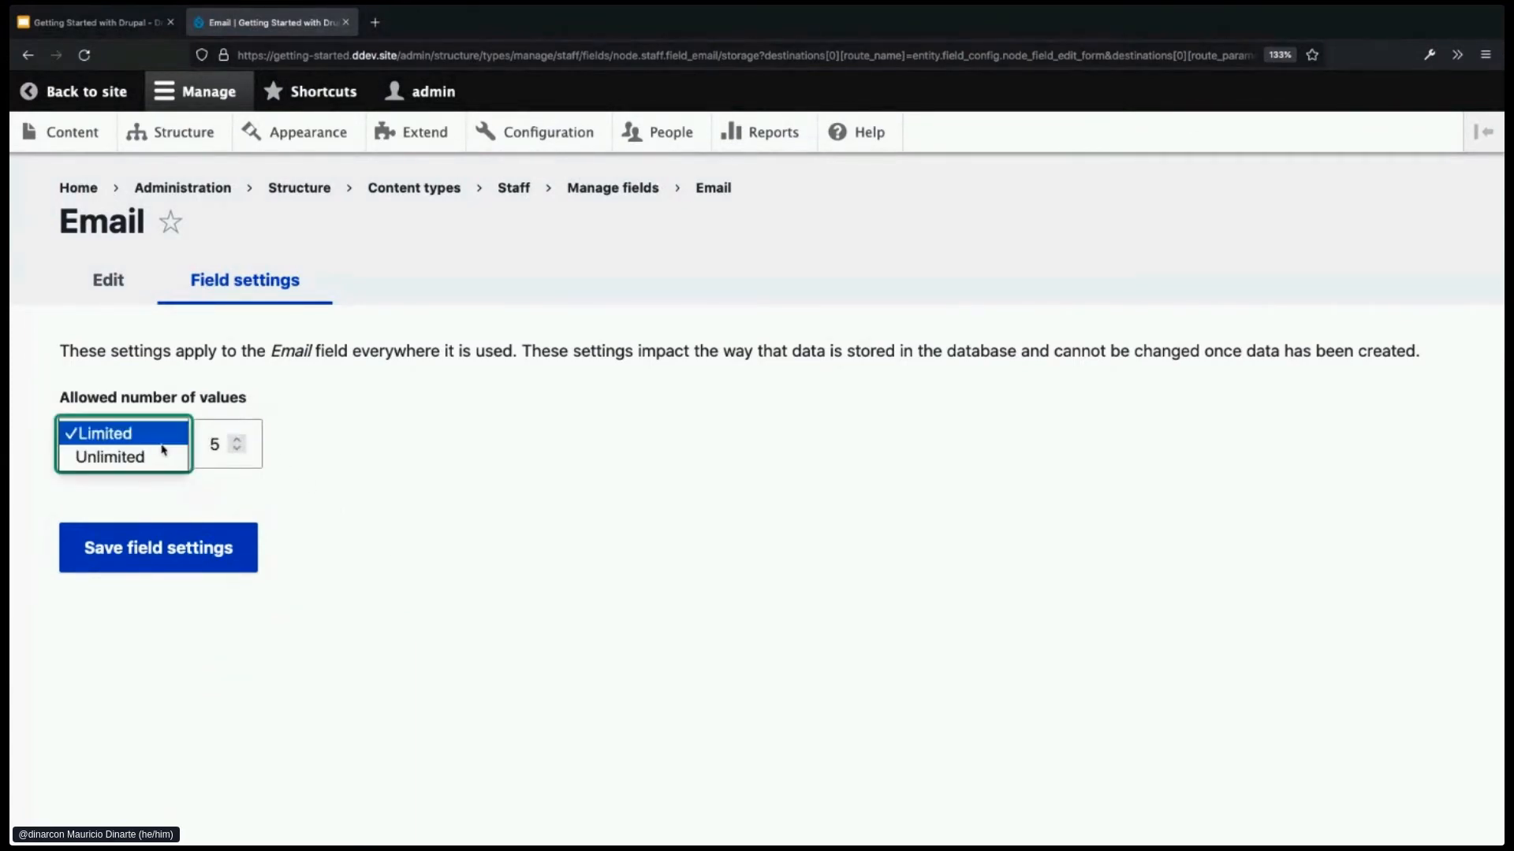
click(160, 455)
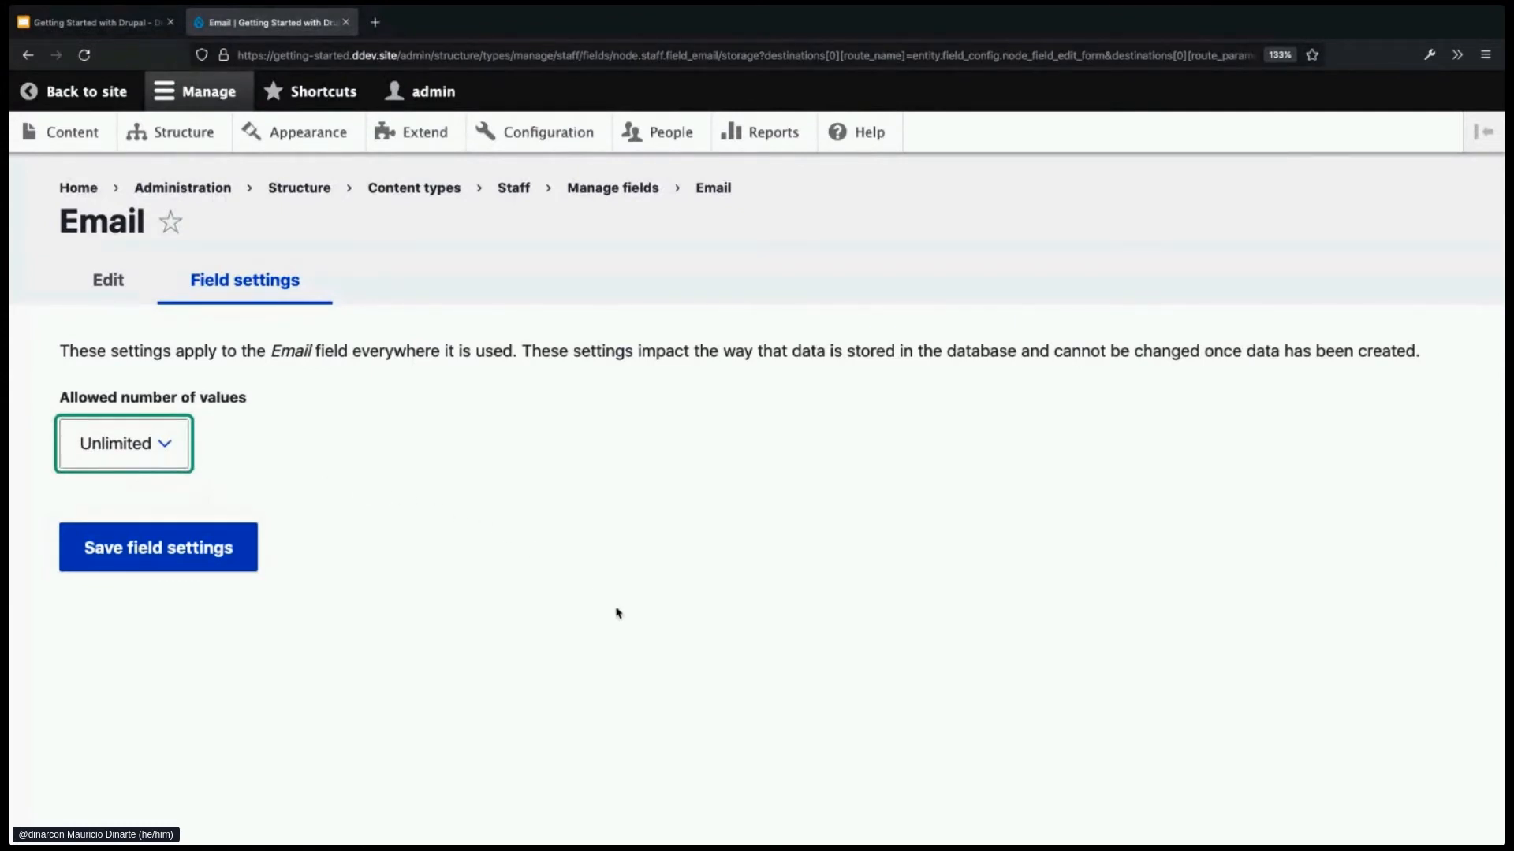
click(170, 458)
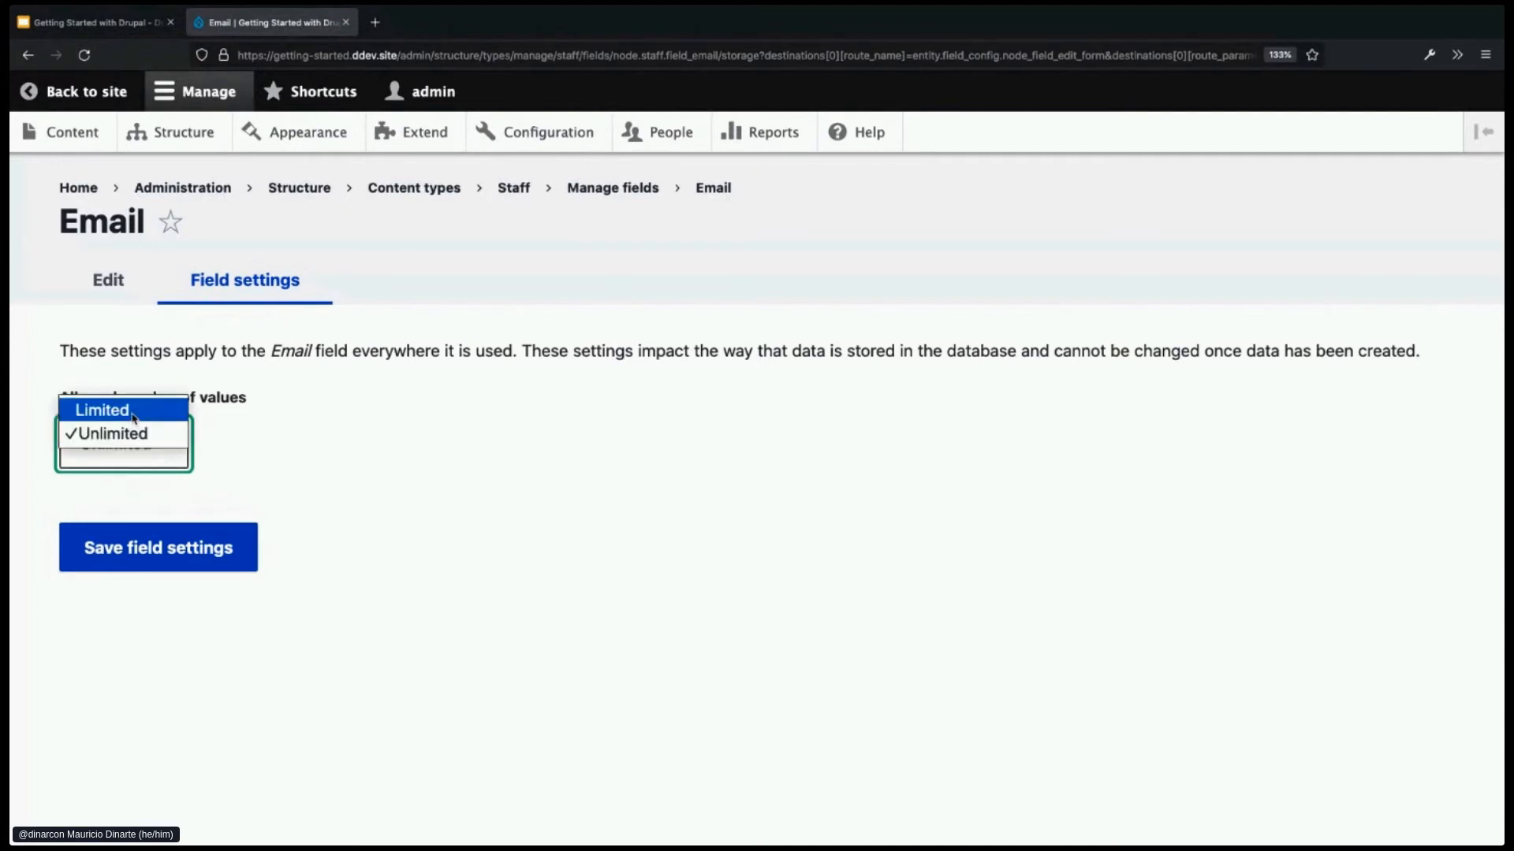
click(133, 419)
double_click(216, 444)
text(1)
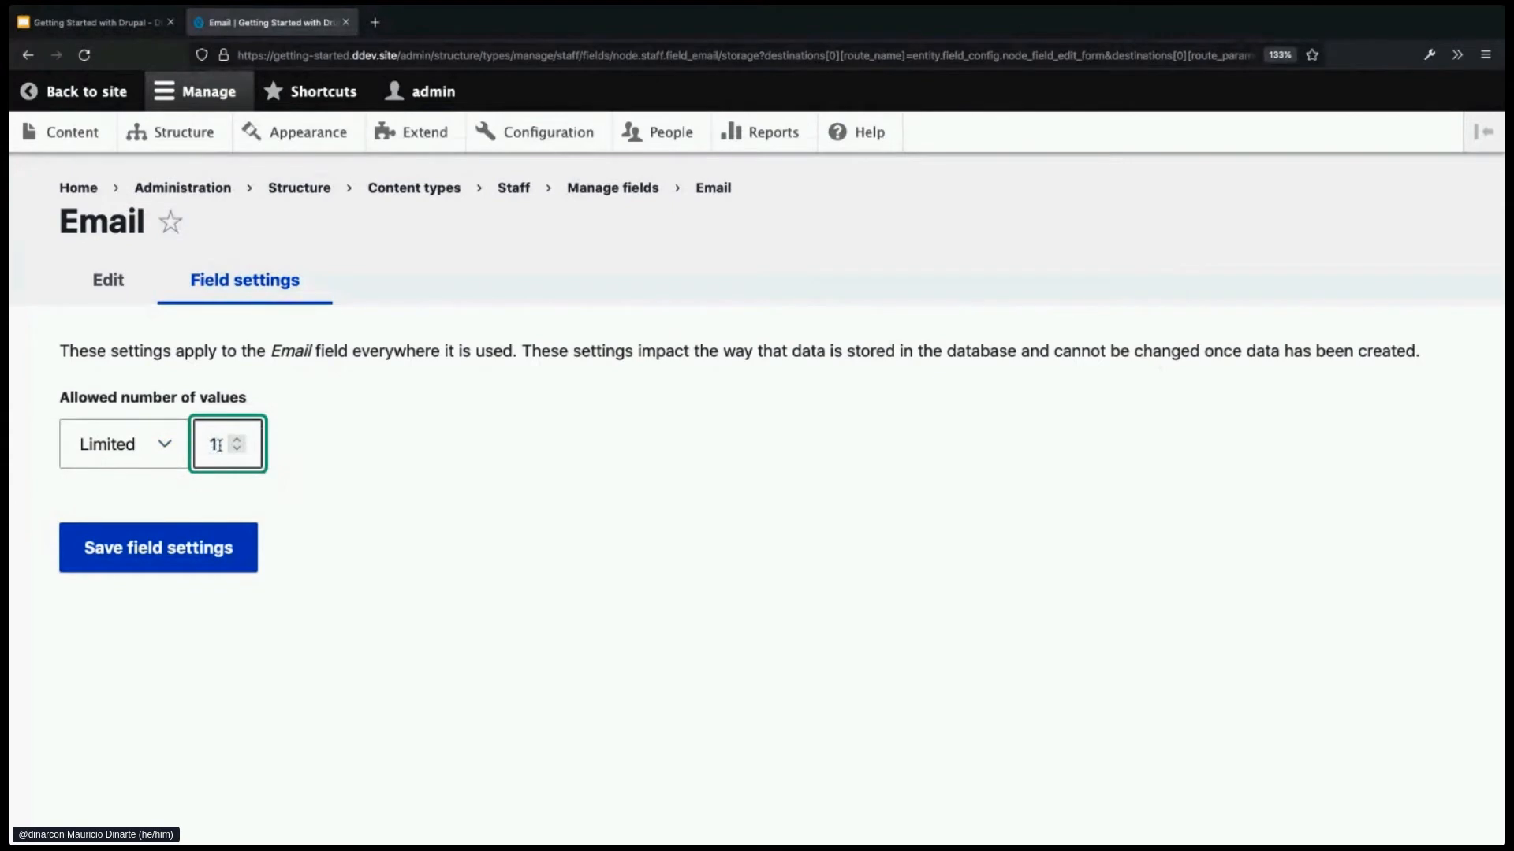
click(201, 575)
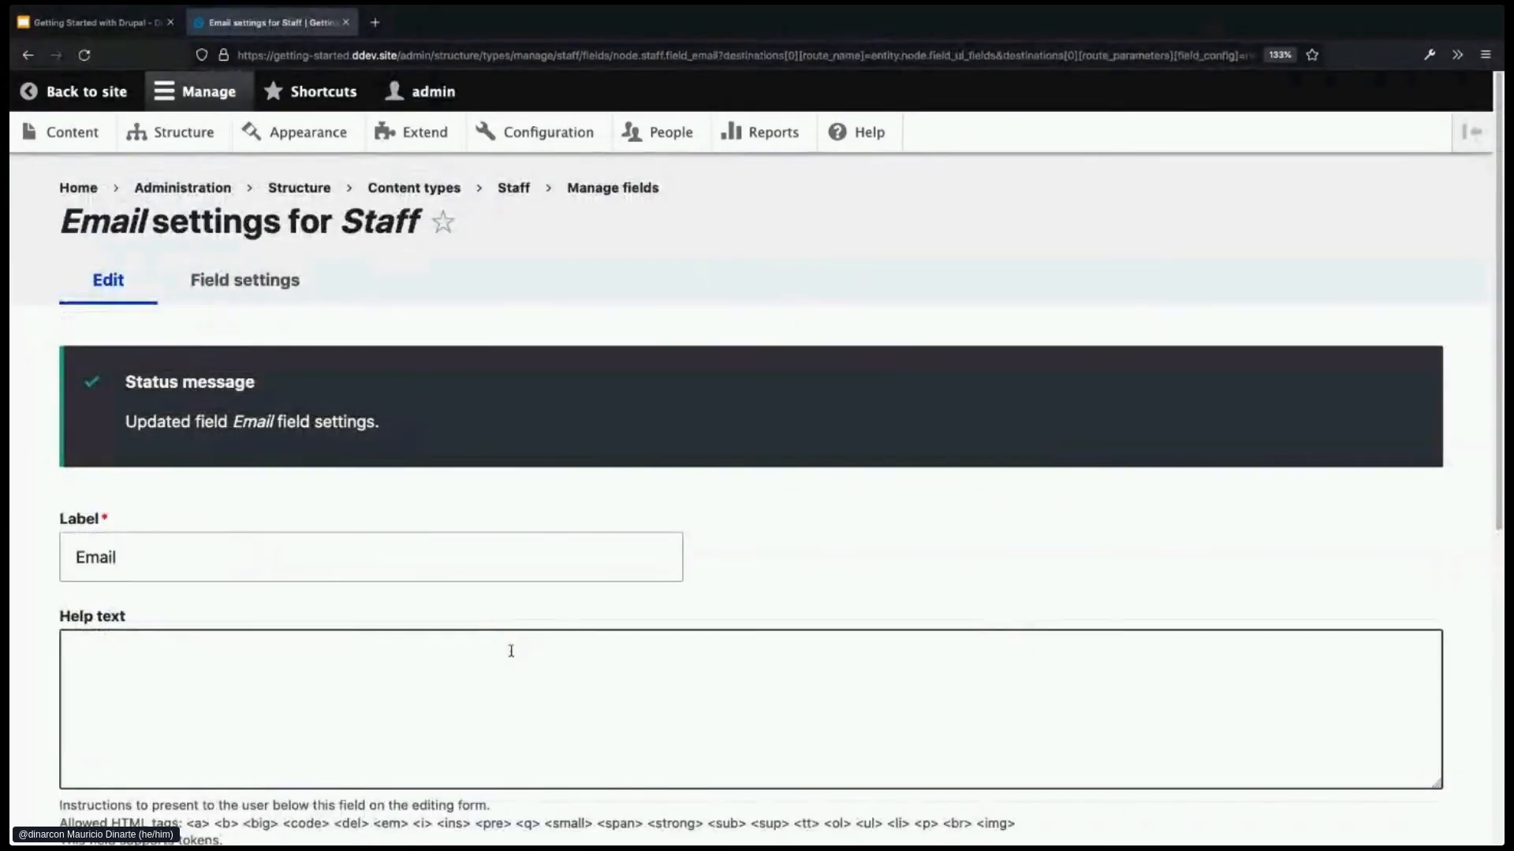
- Make the Email field required, save it, and go to the Content listing
scroll(512, 654, down, 3)
scroll(511, 657, down, 1)
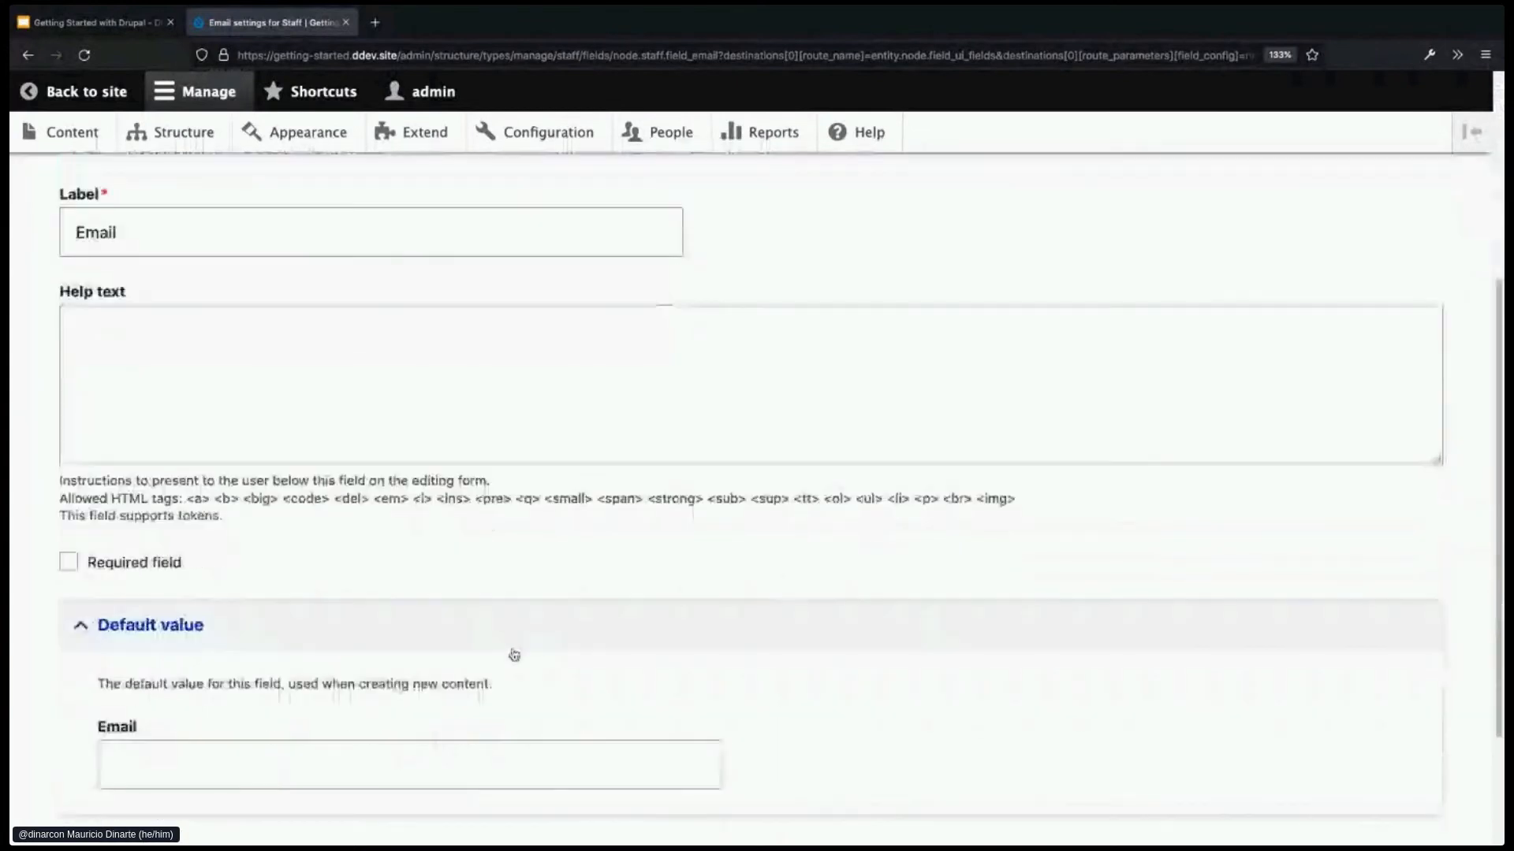
click(70, 563)
scroll(489, 596, down, 1)
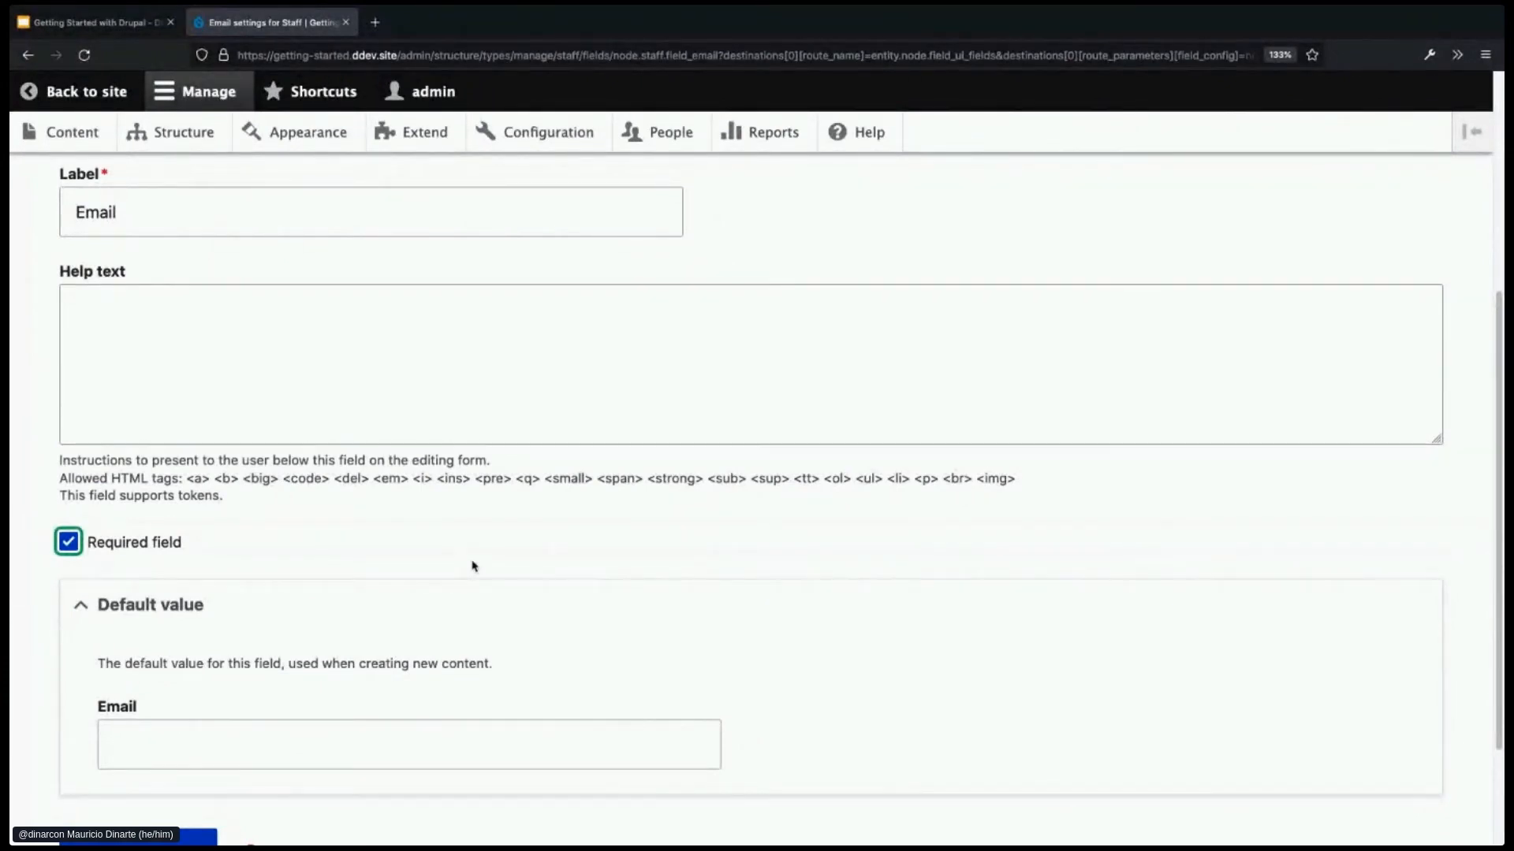
scroll(473, 566, down, 2)
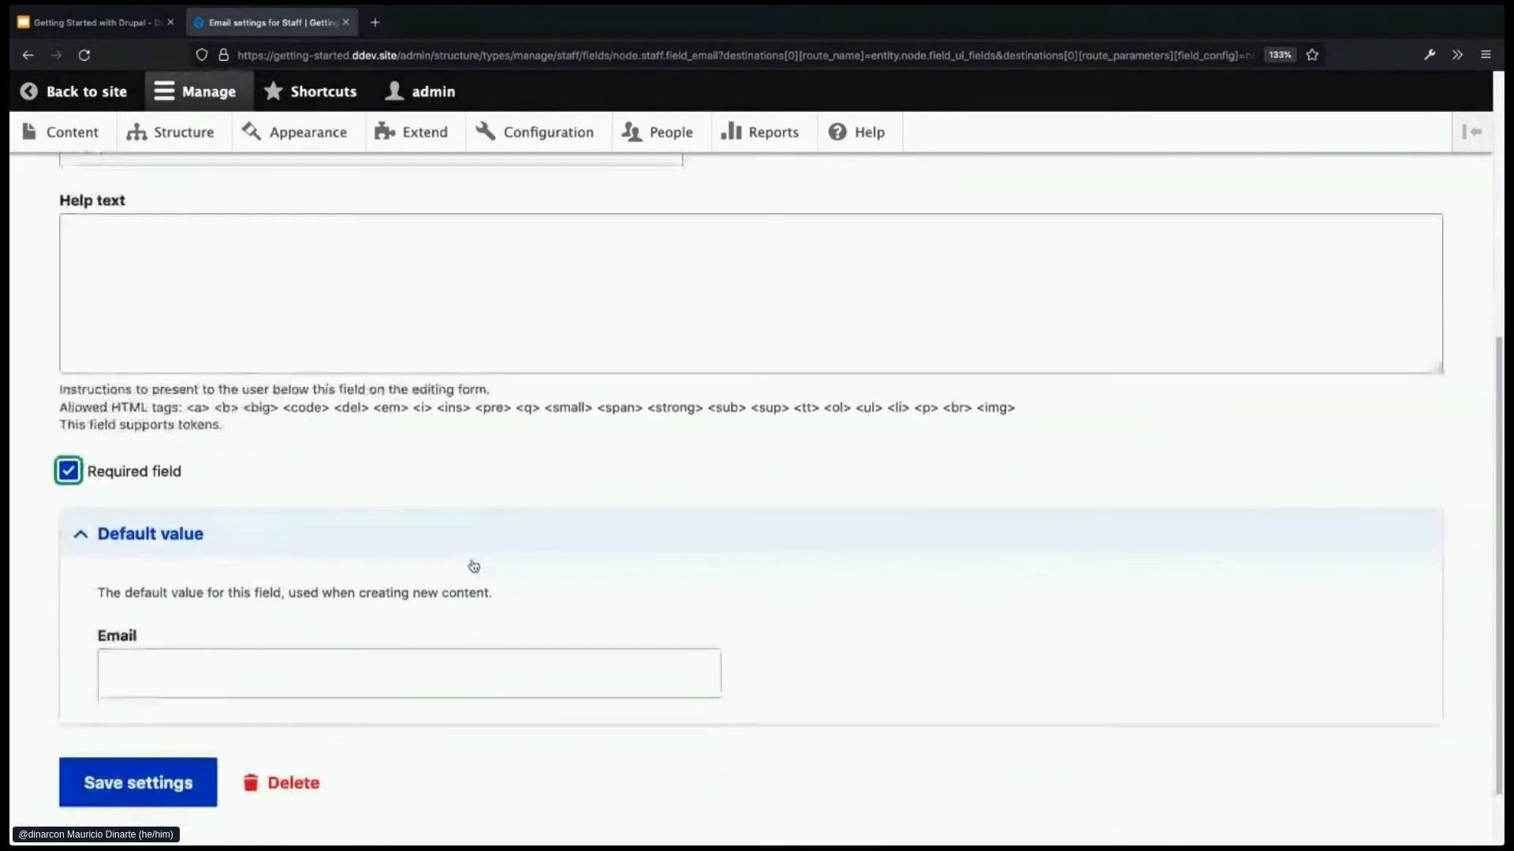
scroll(466, 536, down, 1)
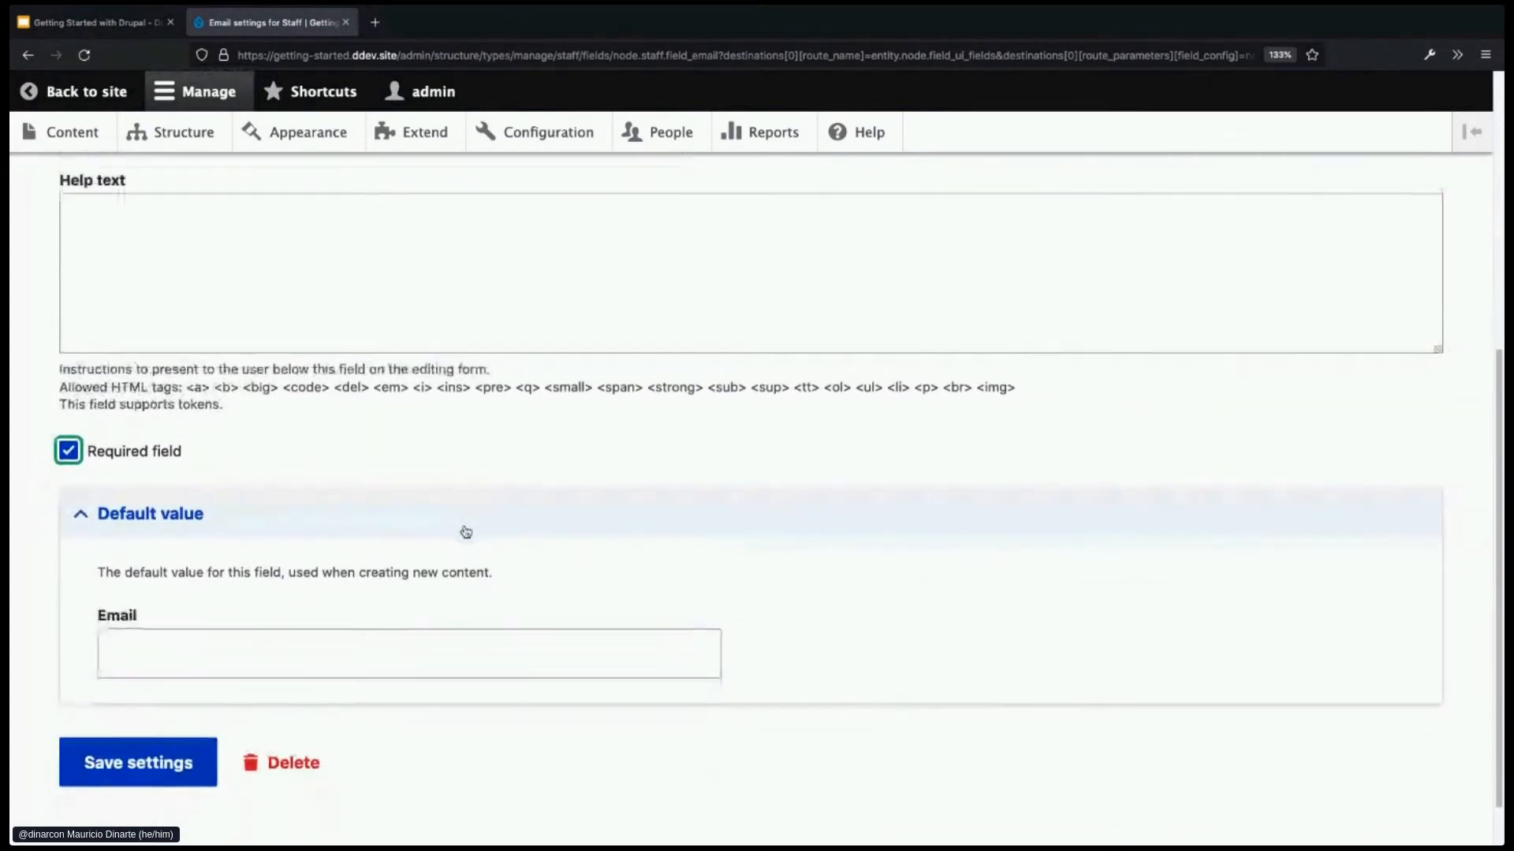
click(126, 772)
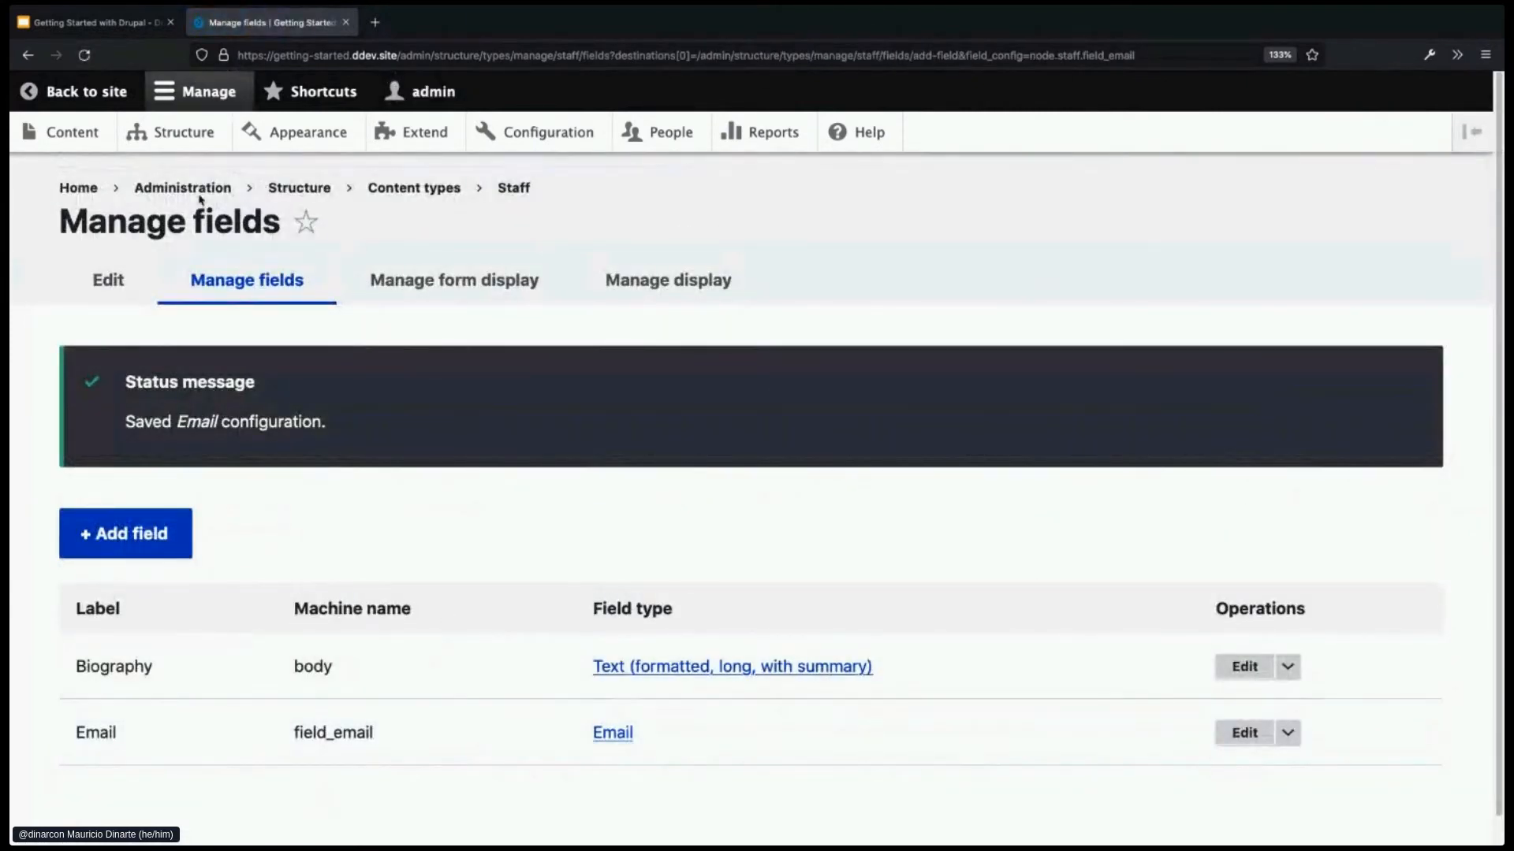
click(97, 143)
scroll(526, 758, down, 3)
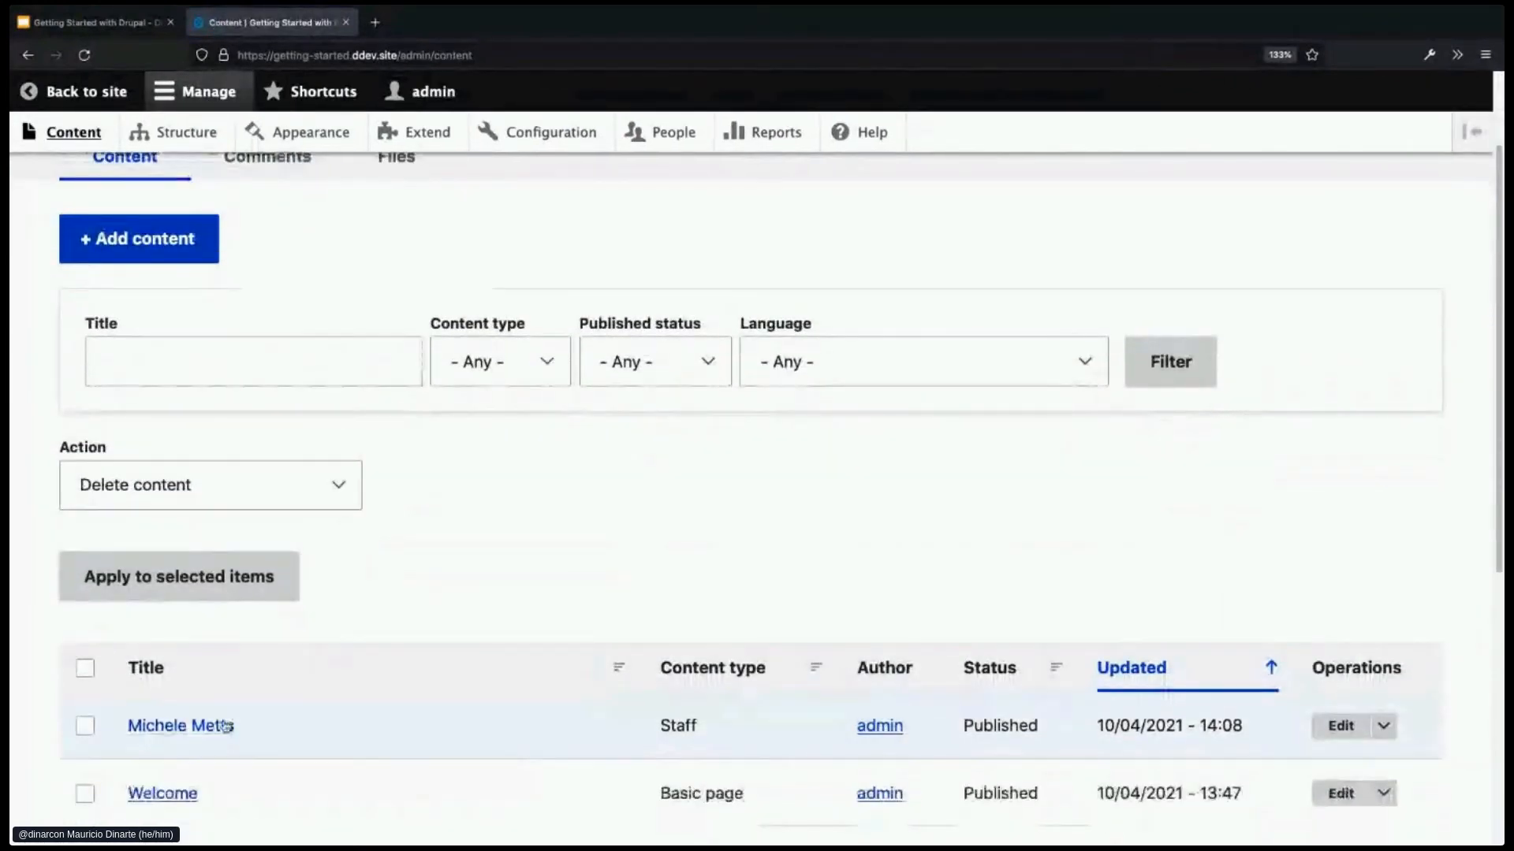
- Open the Staff item for editing and scroll to its Email field
click(1337, 726)
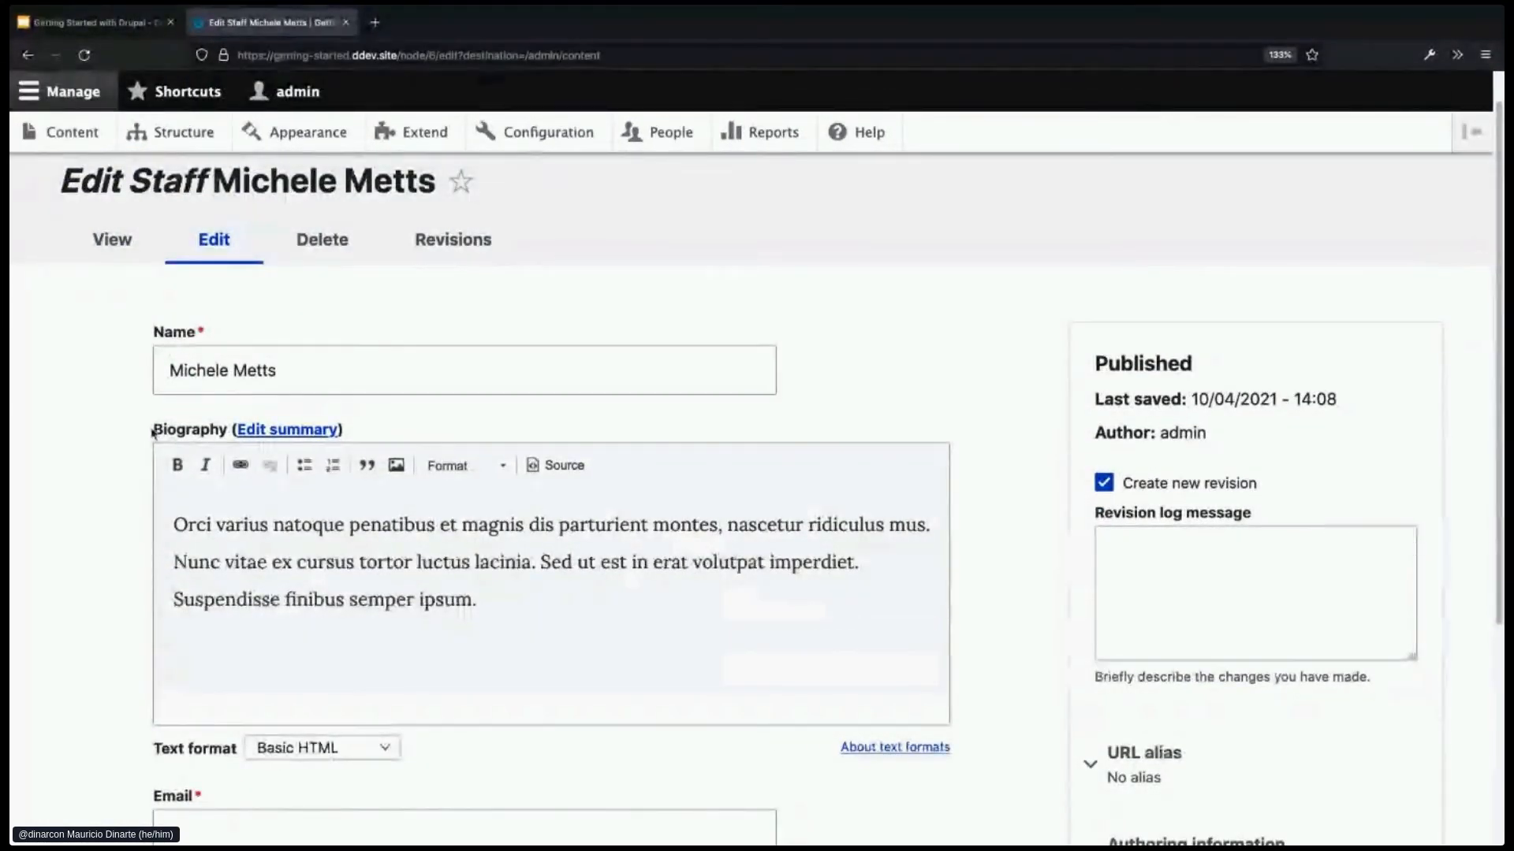
drag(153, 432, 227, 432)
scroll(101, 619, down, 1)
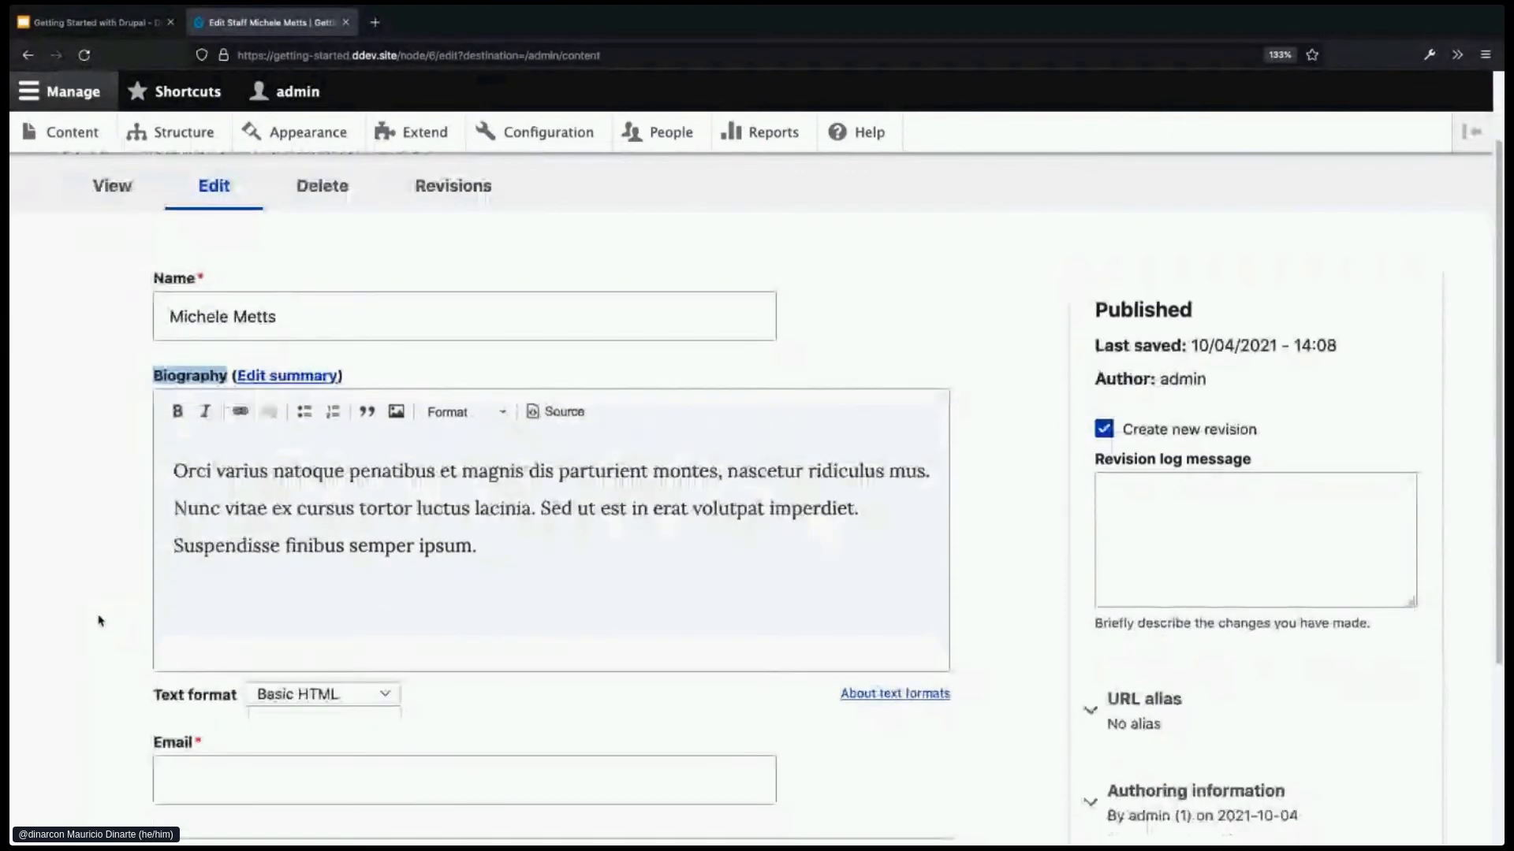
scroll(101, 621, down, 1)
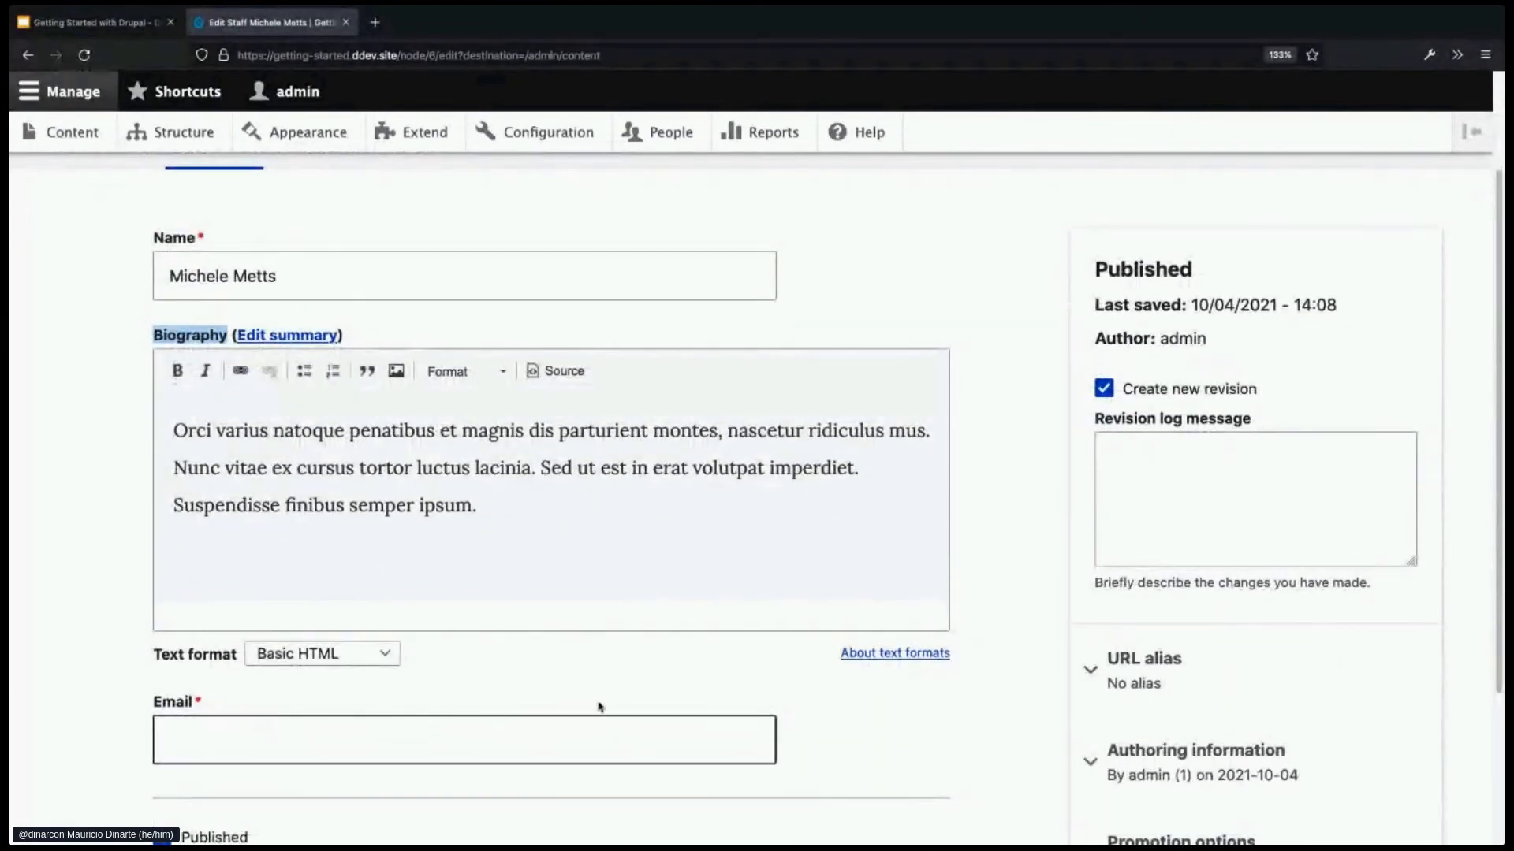
scroll(883, 704, down, 1)
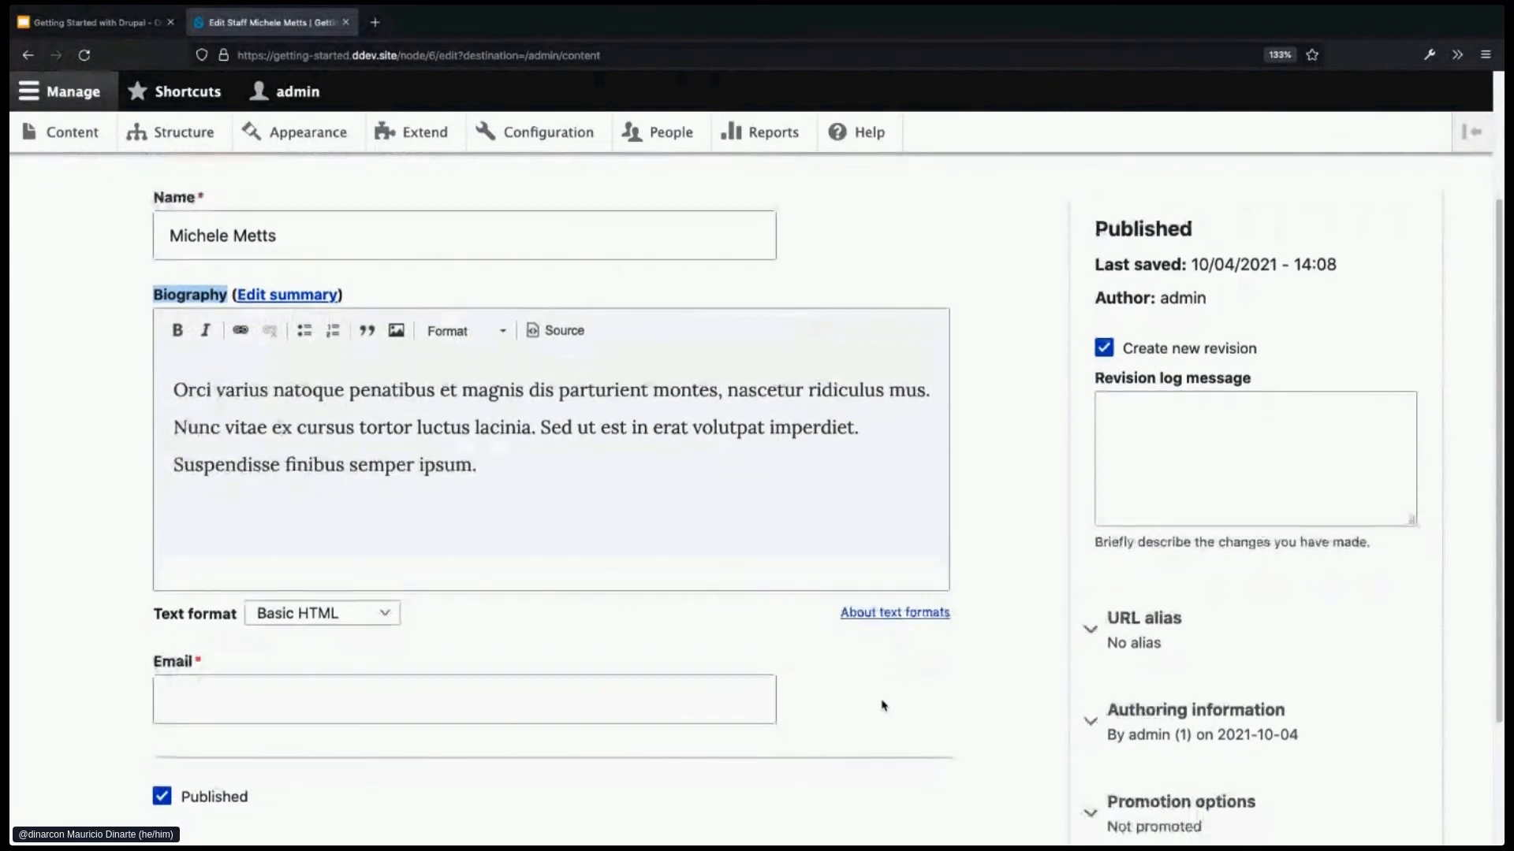
scroll(885, 702, down, 4)
click(180, 717)
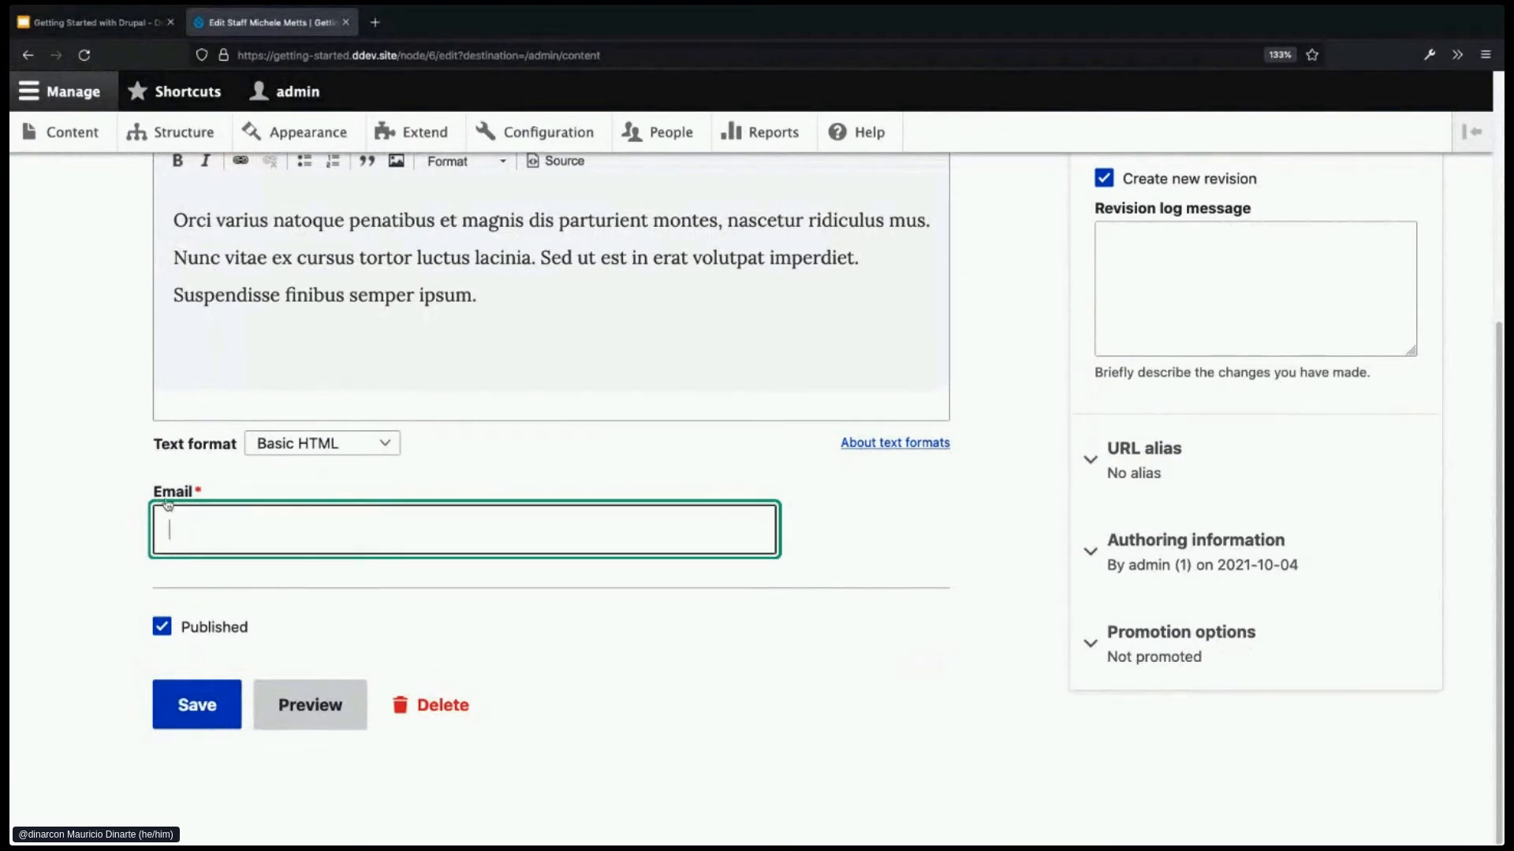
click(206, 497)
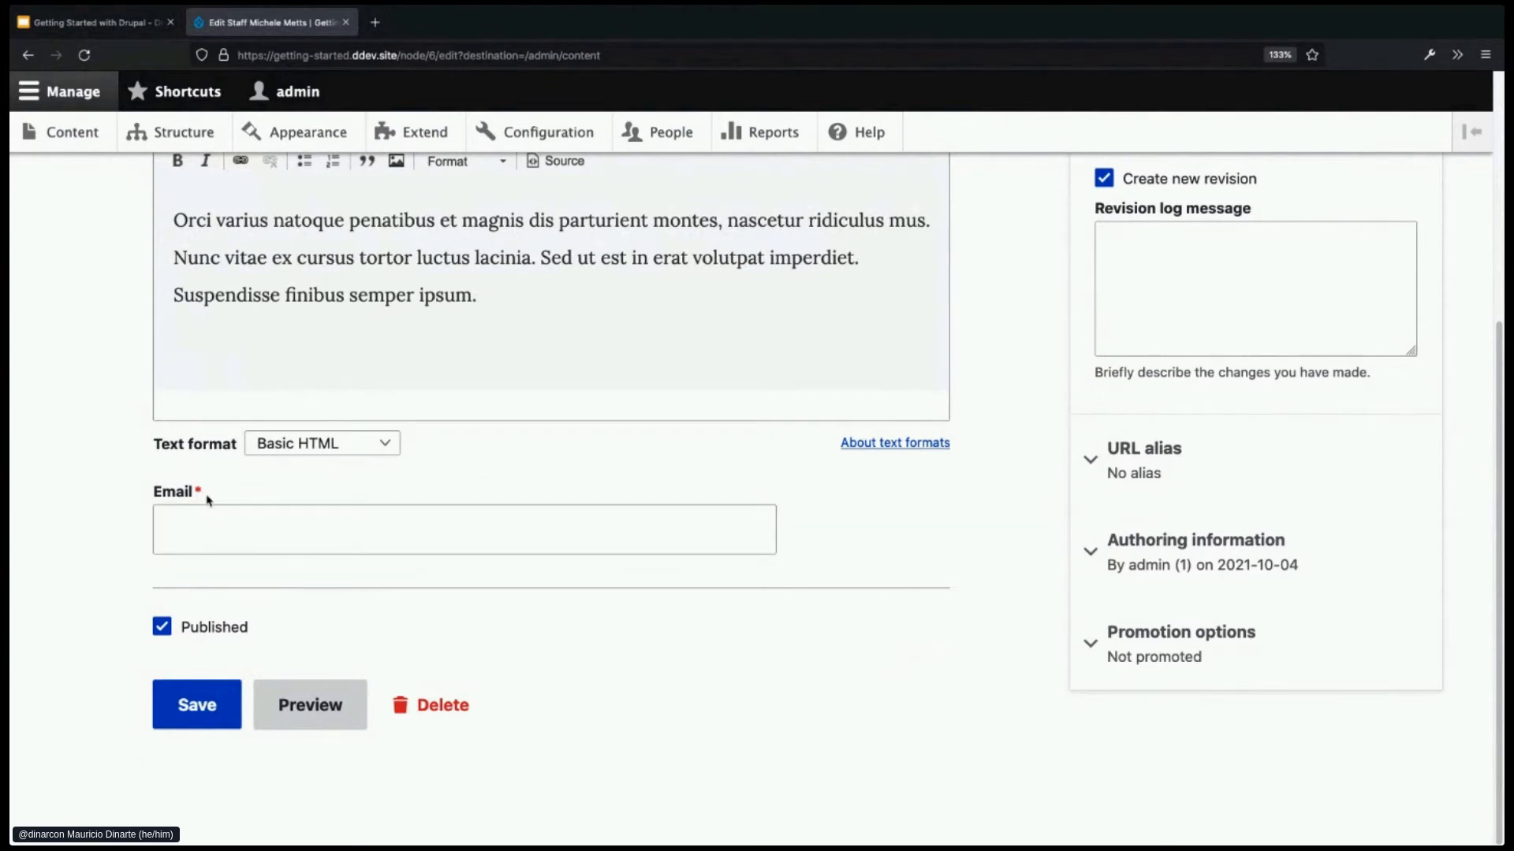
scroll(208, 495, up, 2)
scroll(208, 502, up, 1)
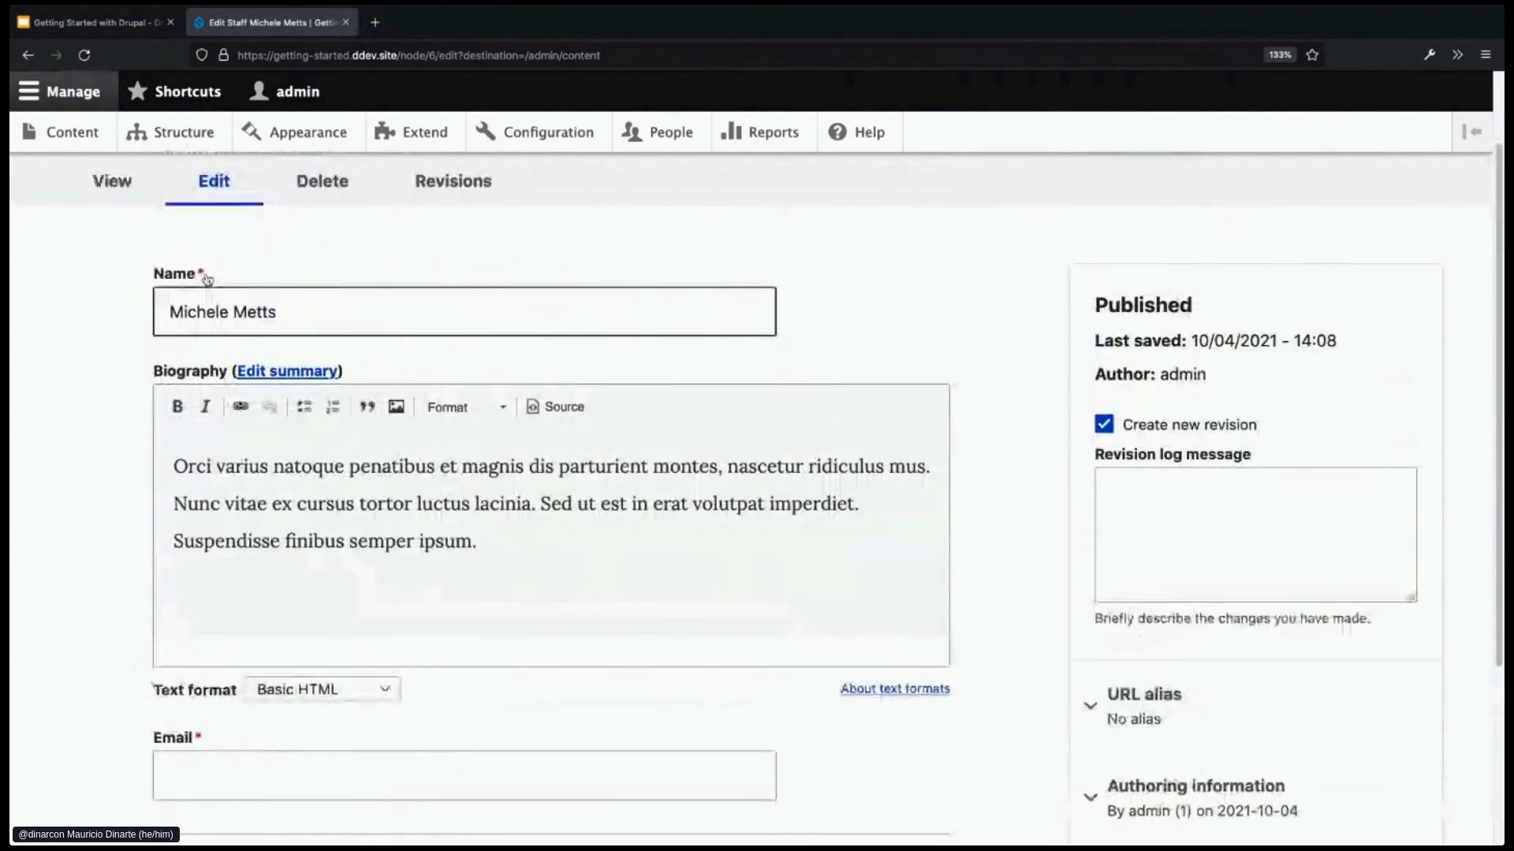
scroll(230, 560, down, 1)
- Enter the staff member's email address in the Email field and save the item
click(225, 692)
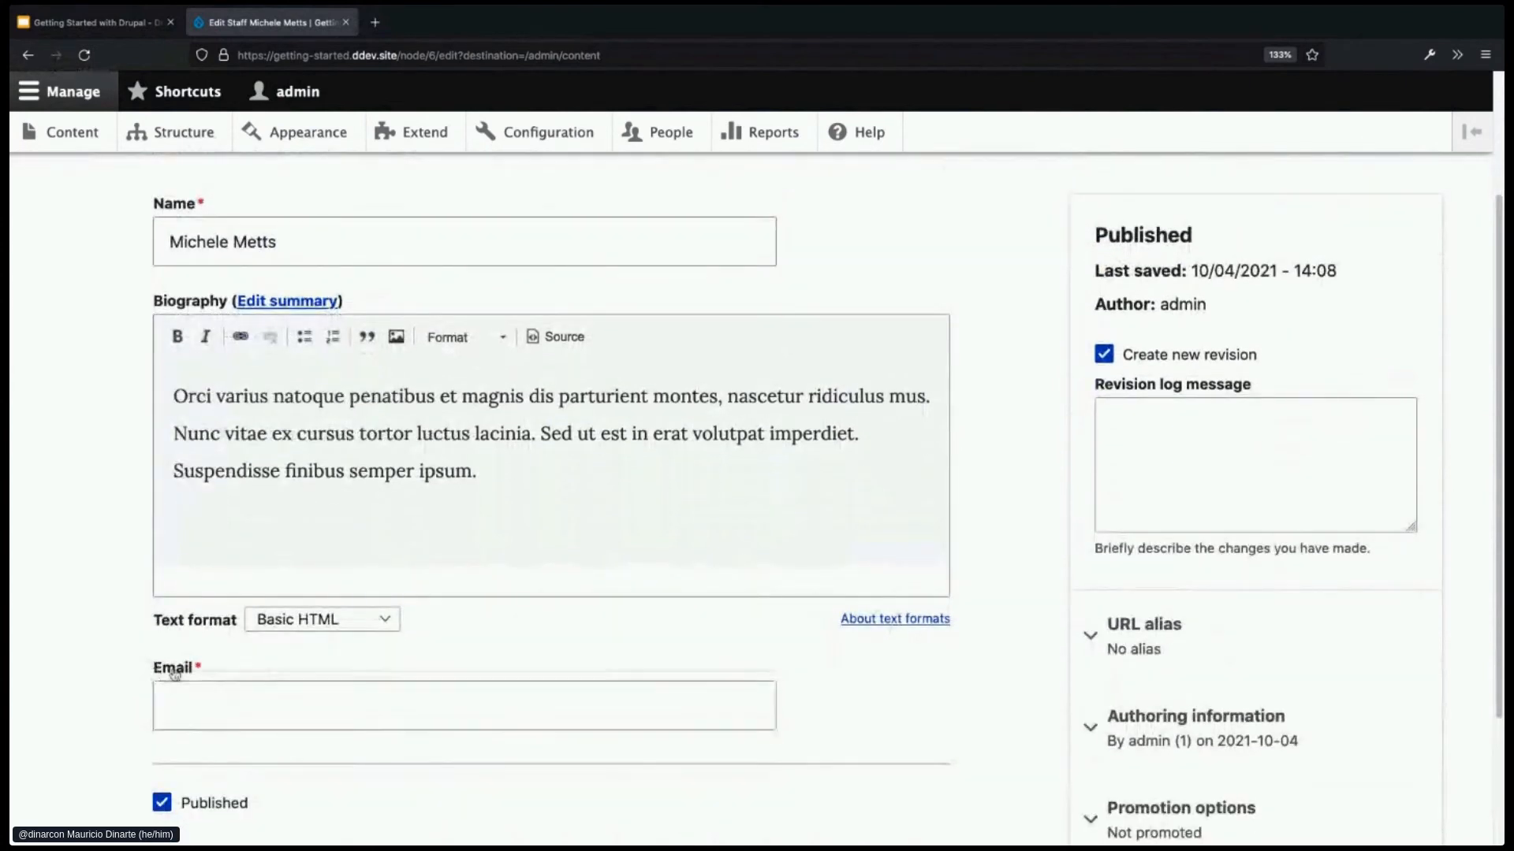
scroll(230, 693, down, 1)
click(235, 694)
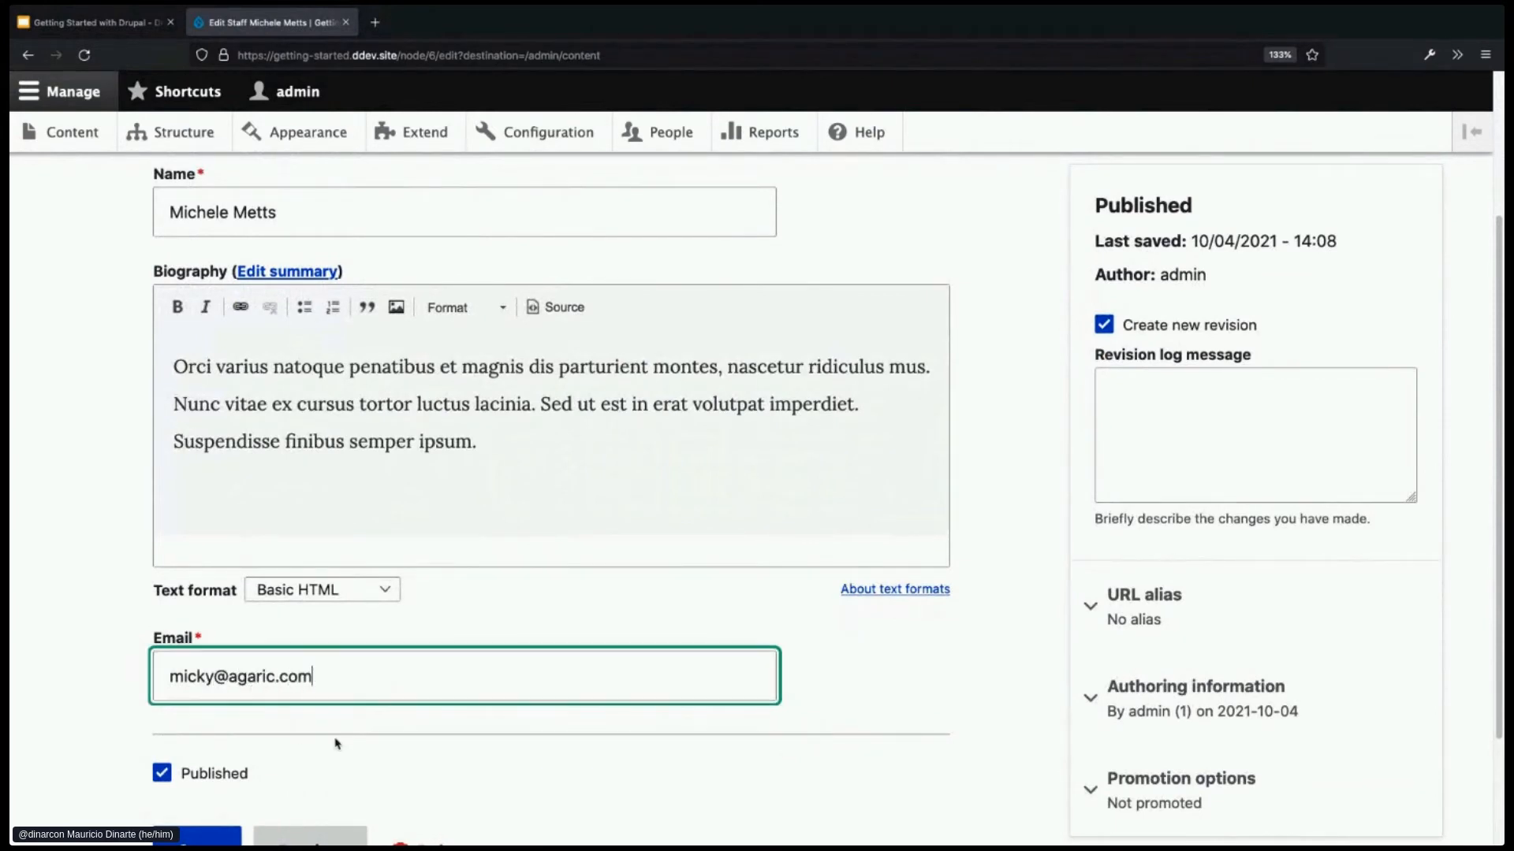
scroll(339, 741, down, 1)
scroll(308, 723, down, 1)
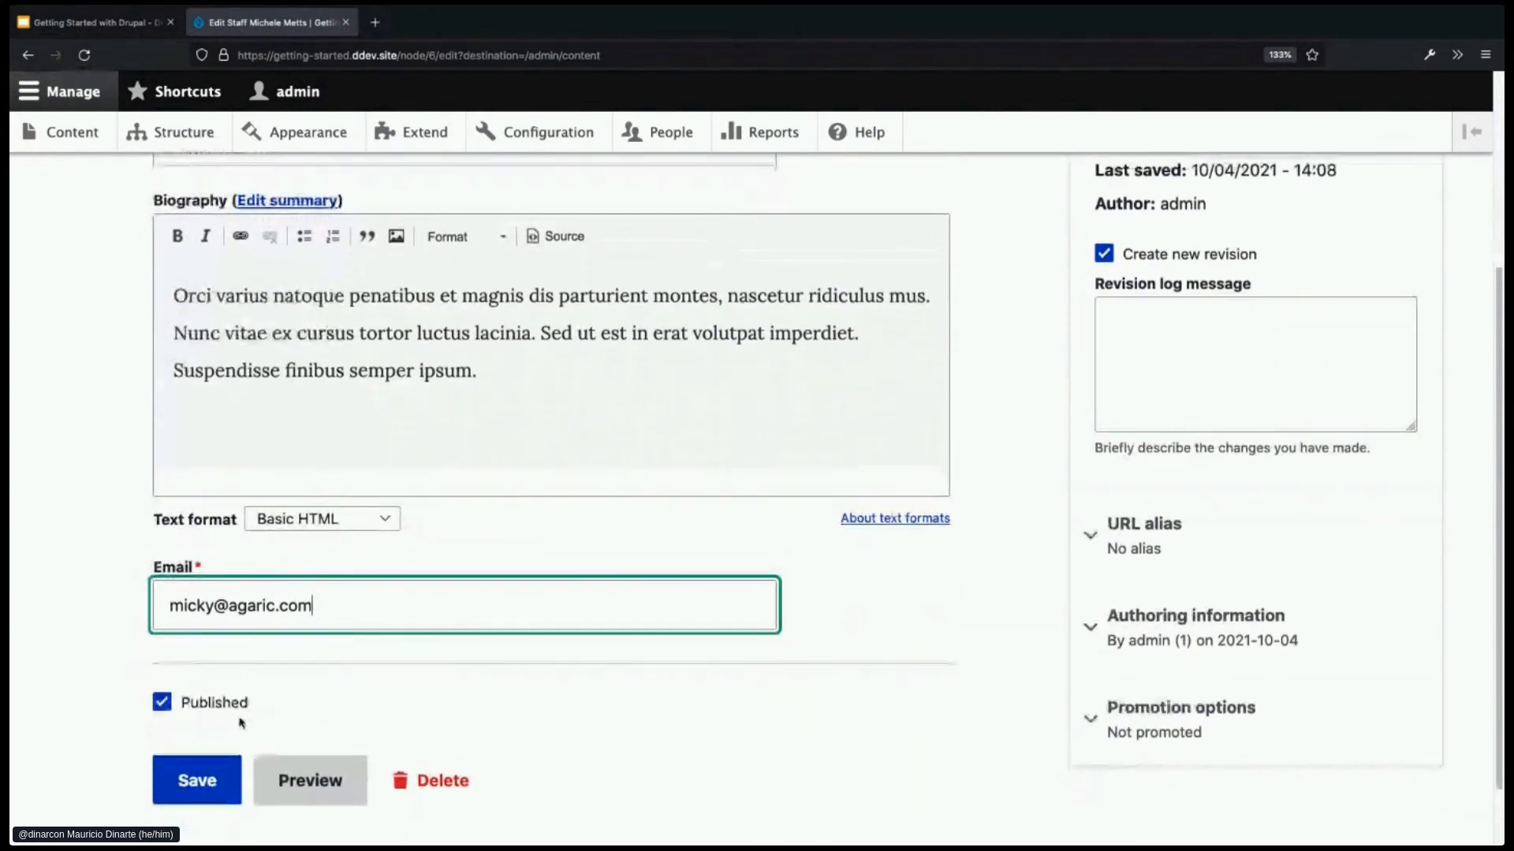
click(185, 782)
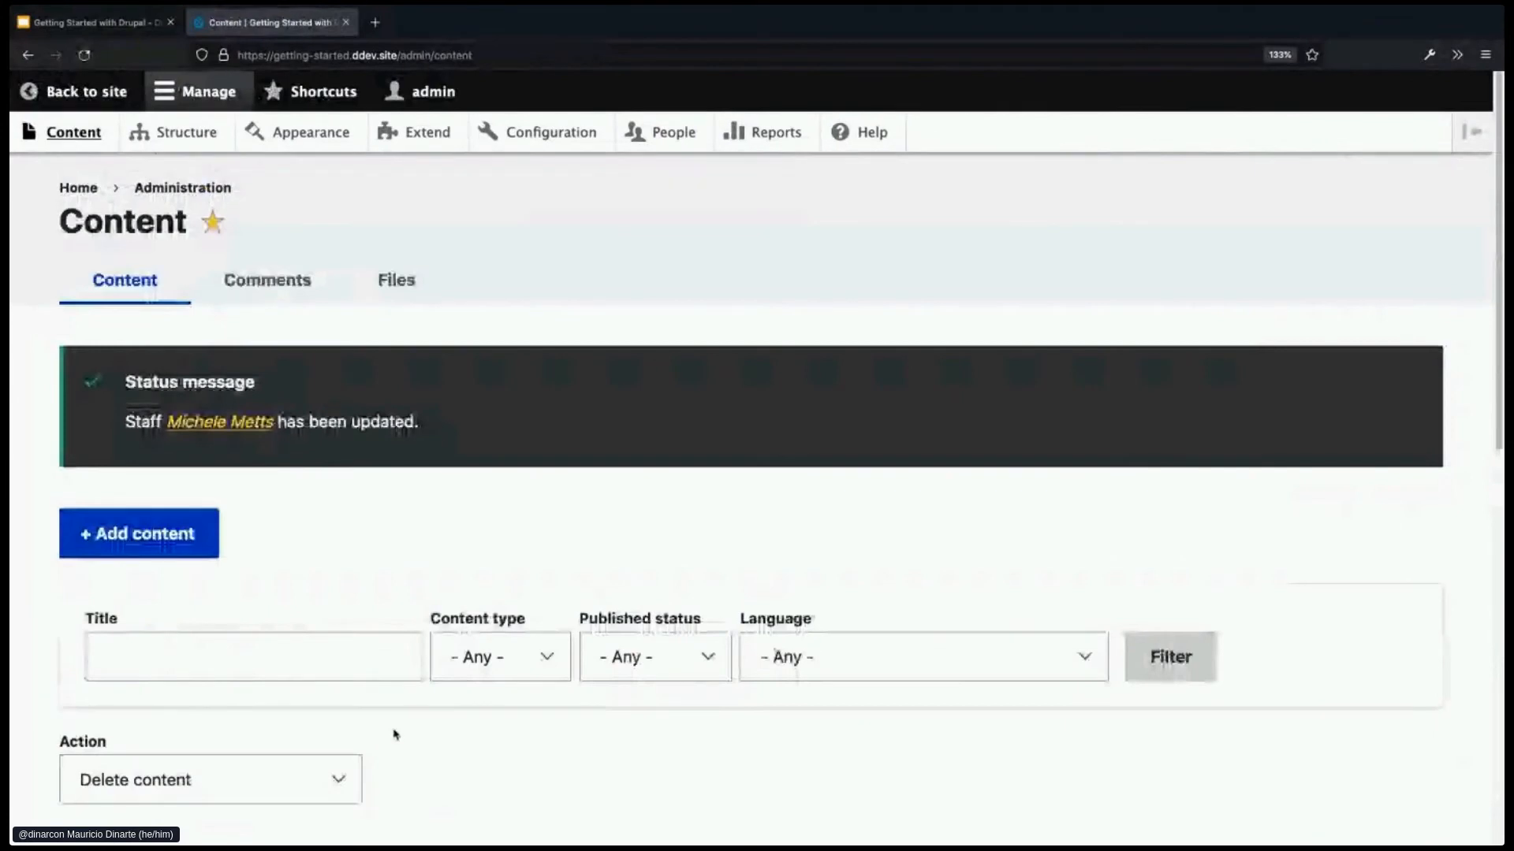
- View the staff member's page to verify the email, then return to Structure
scroll(394, 725, down, 2)
scroll(465, 710, down, 5)
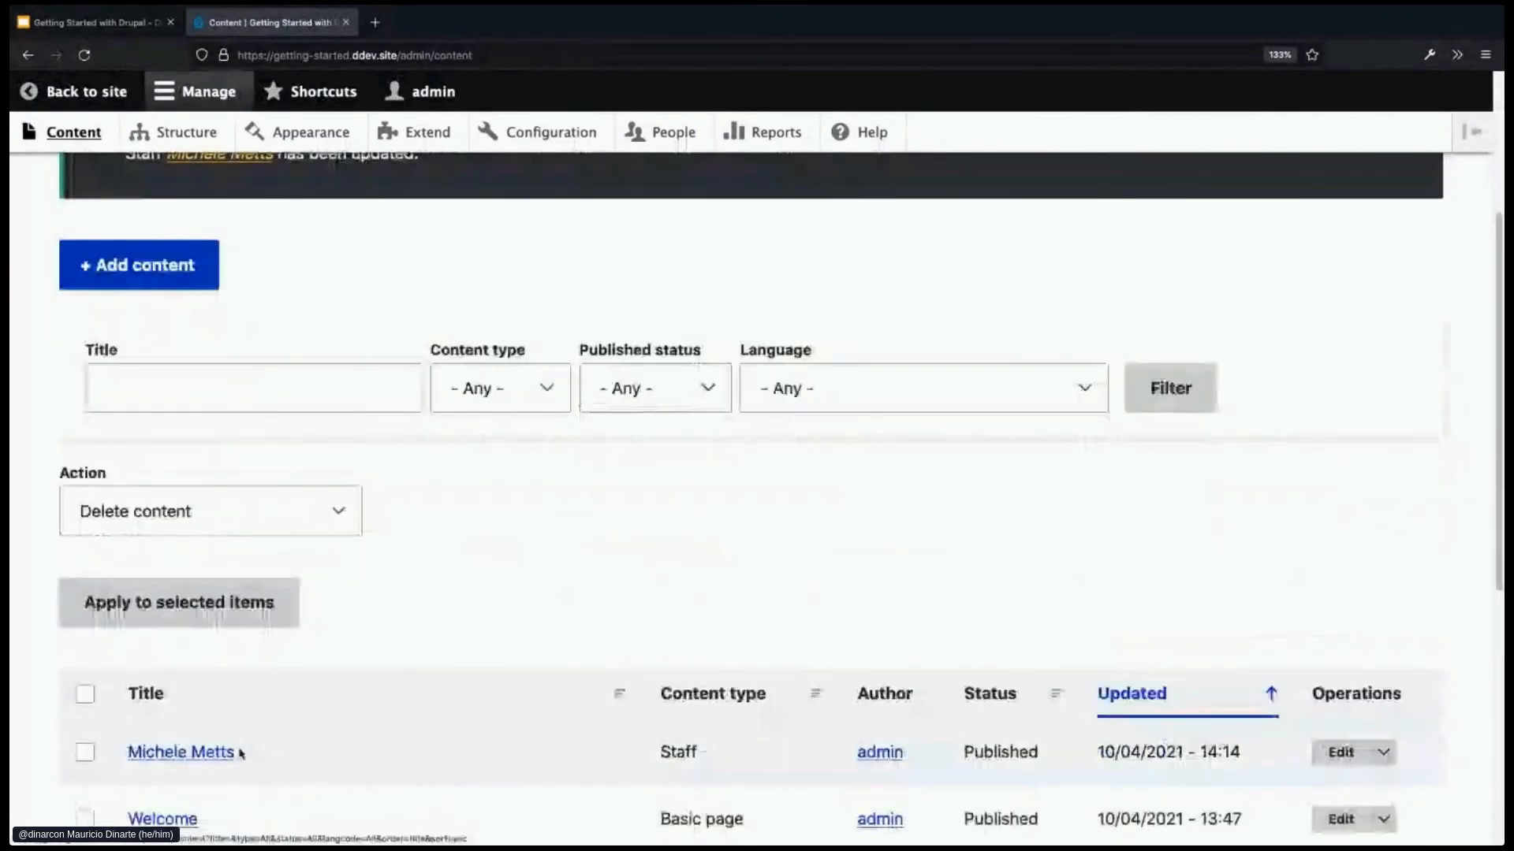
click(215, 754)
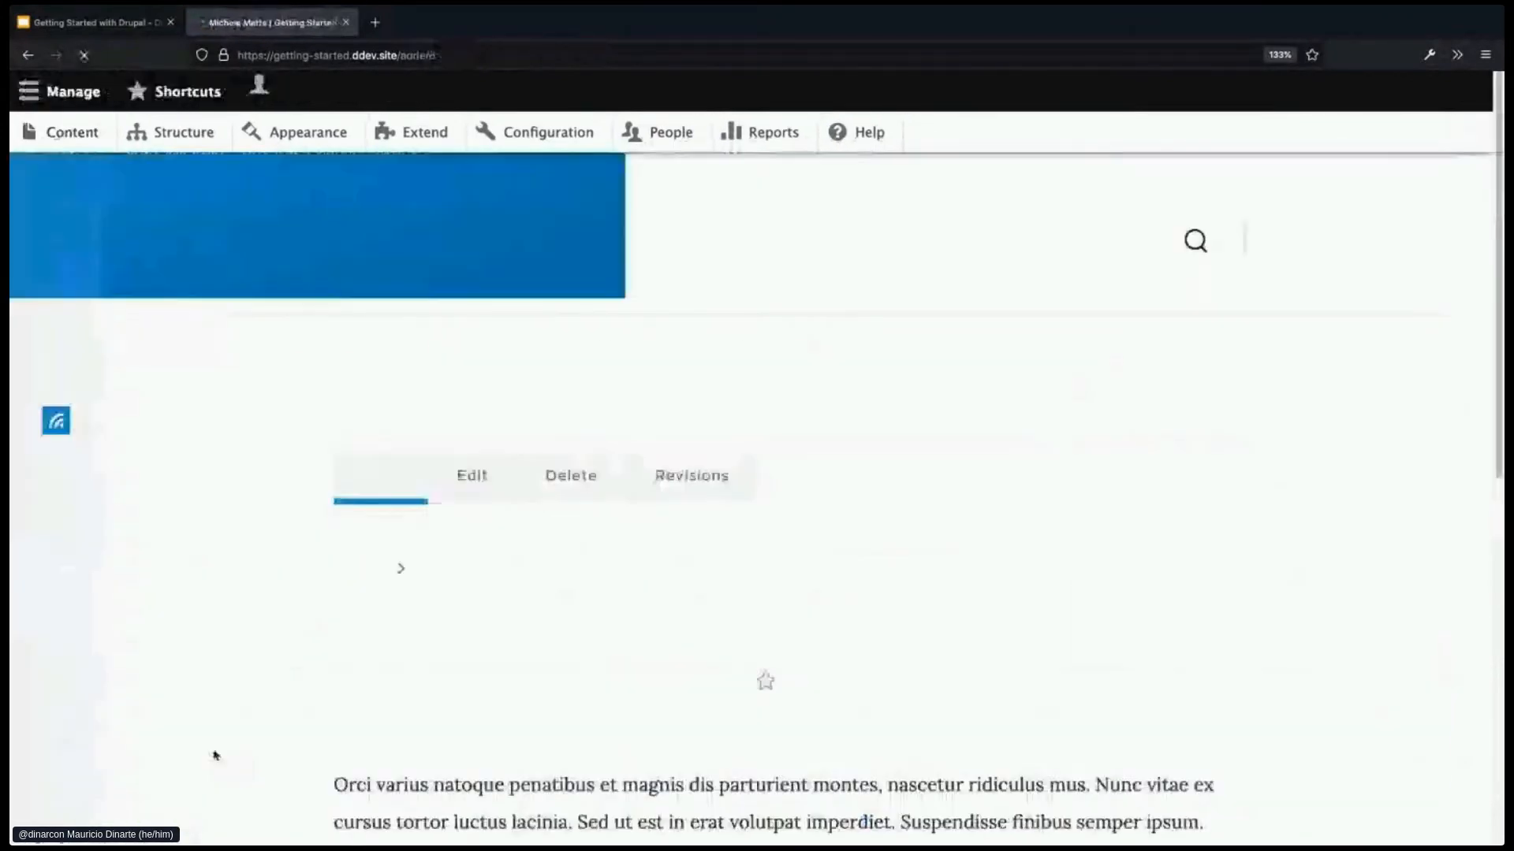
scroll(433, 710, down, 1)
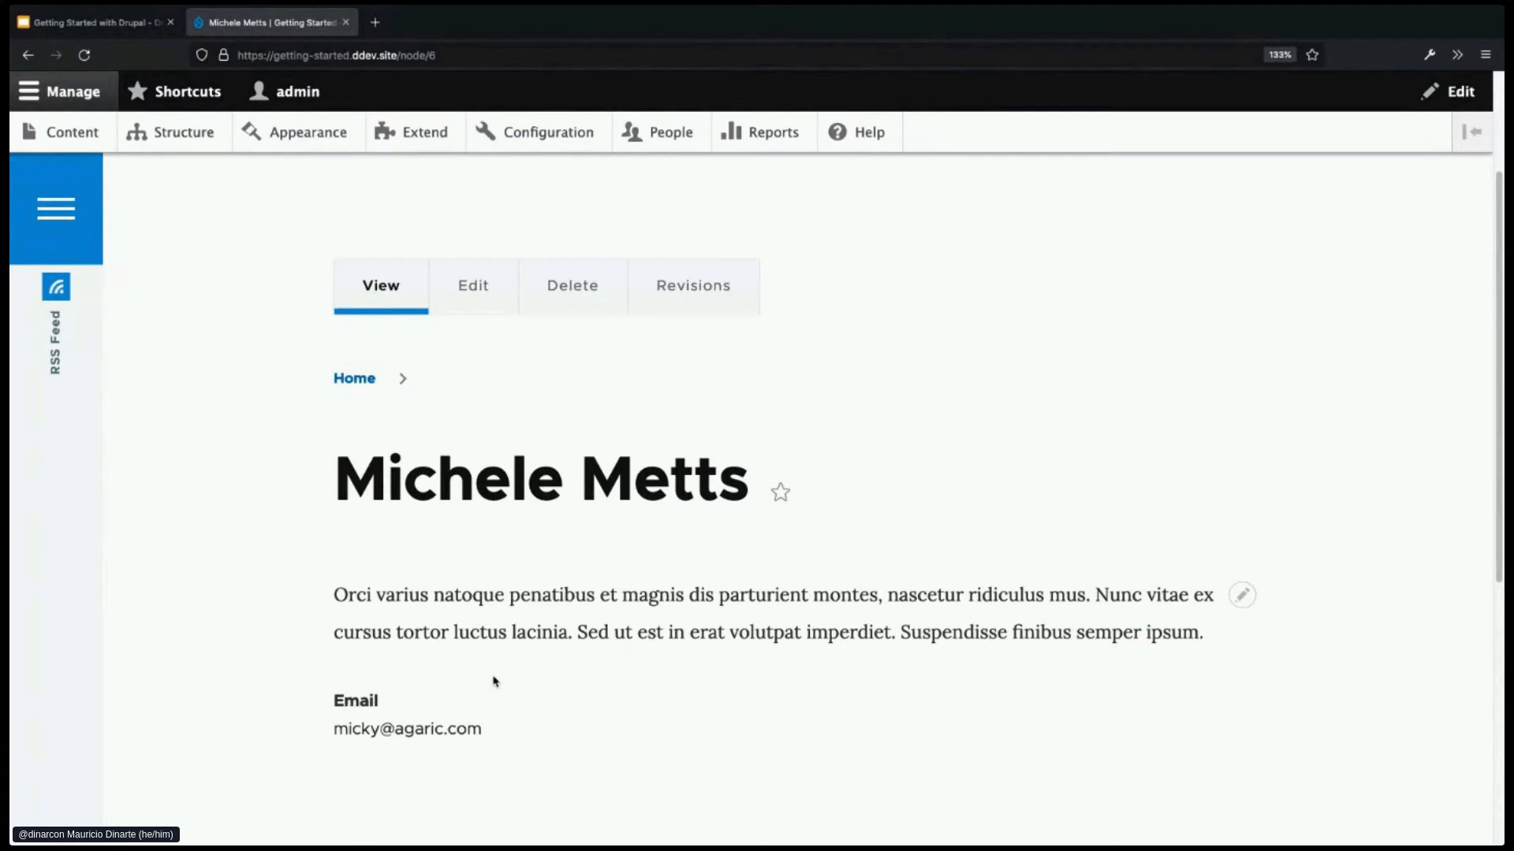
scroll(504, 631, up, 1)
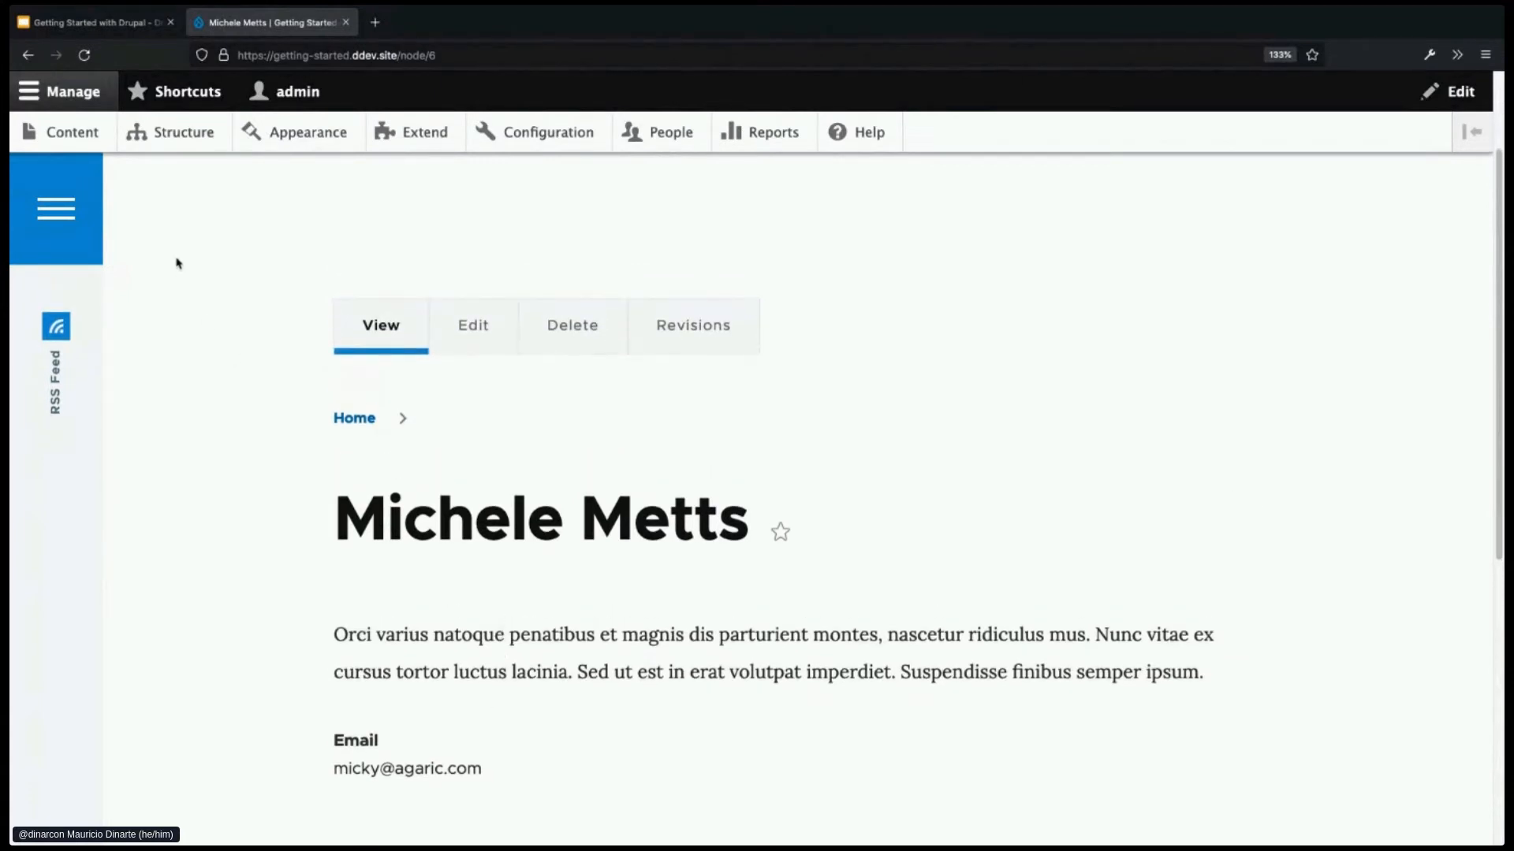
click(183, 136)
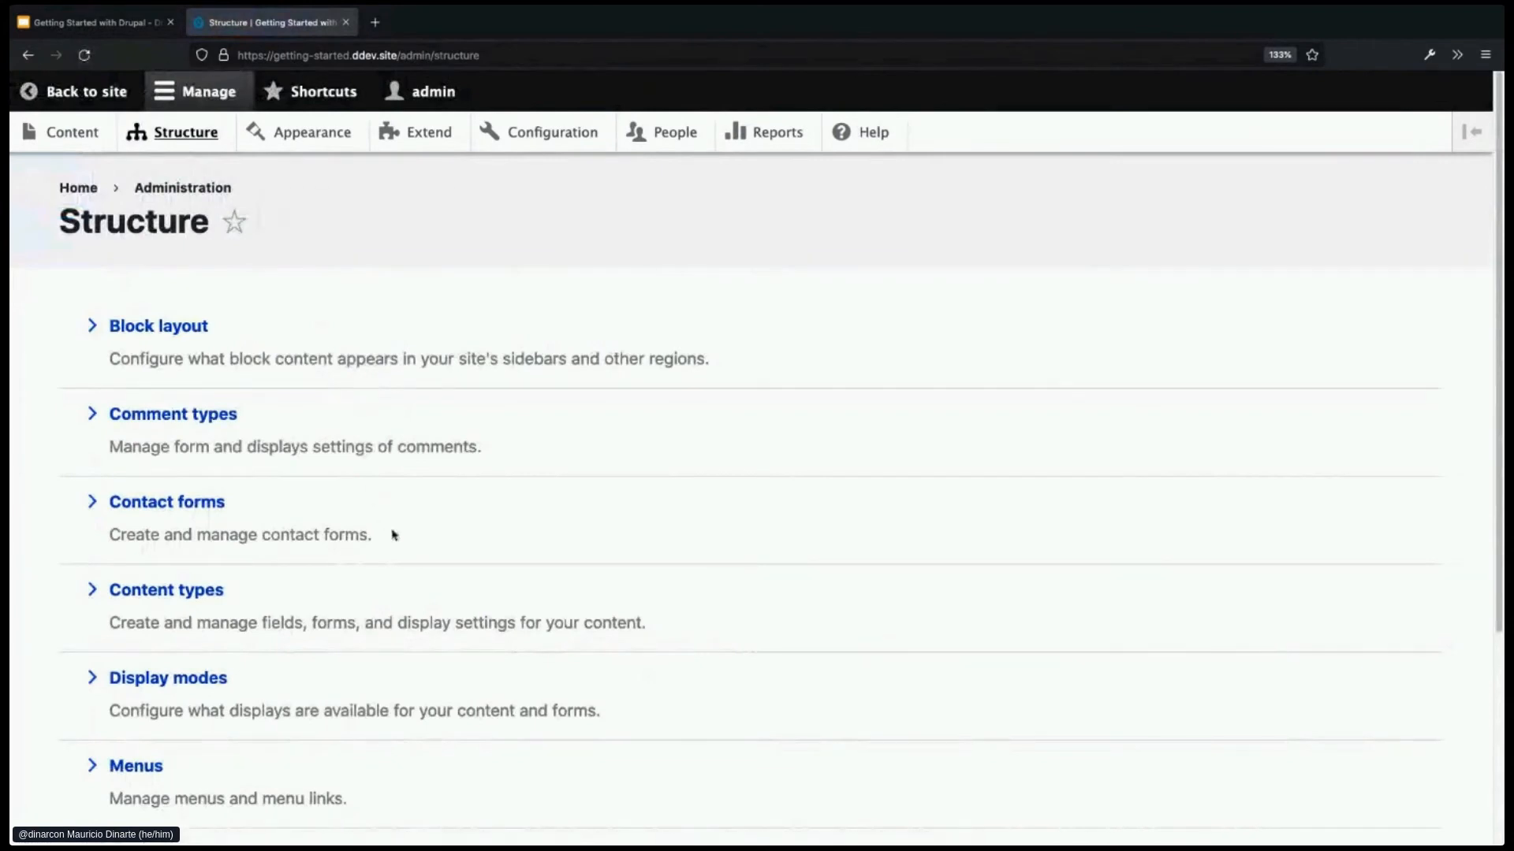
- From Content types, open Staff's Manage fields, click Add field, and expand the field type list
scroll(391, 534, down, 1)
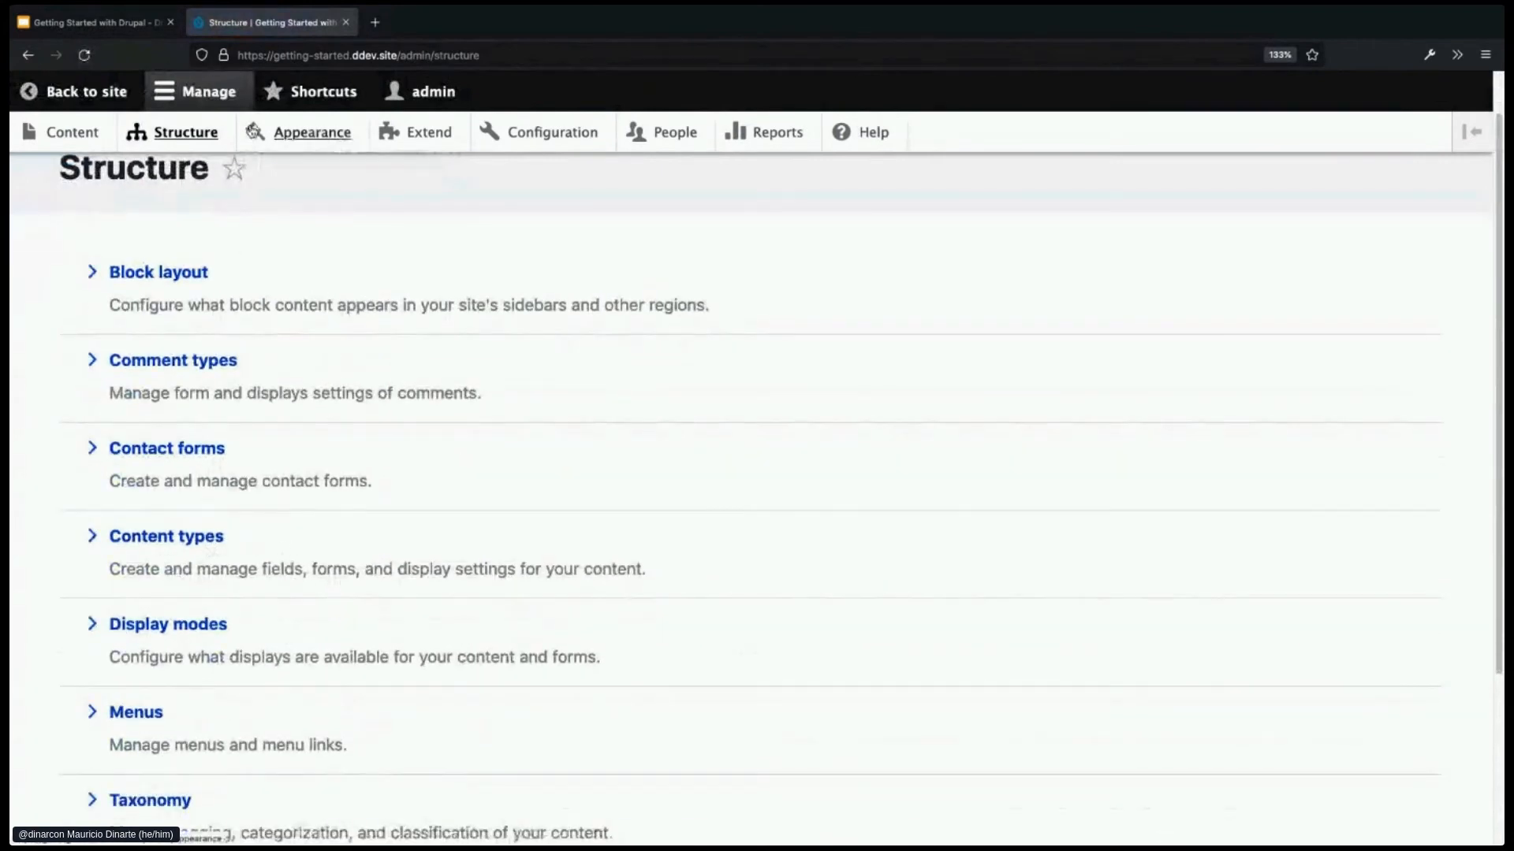
click(183, 537)
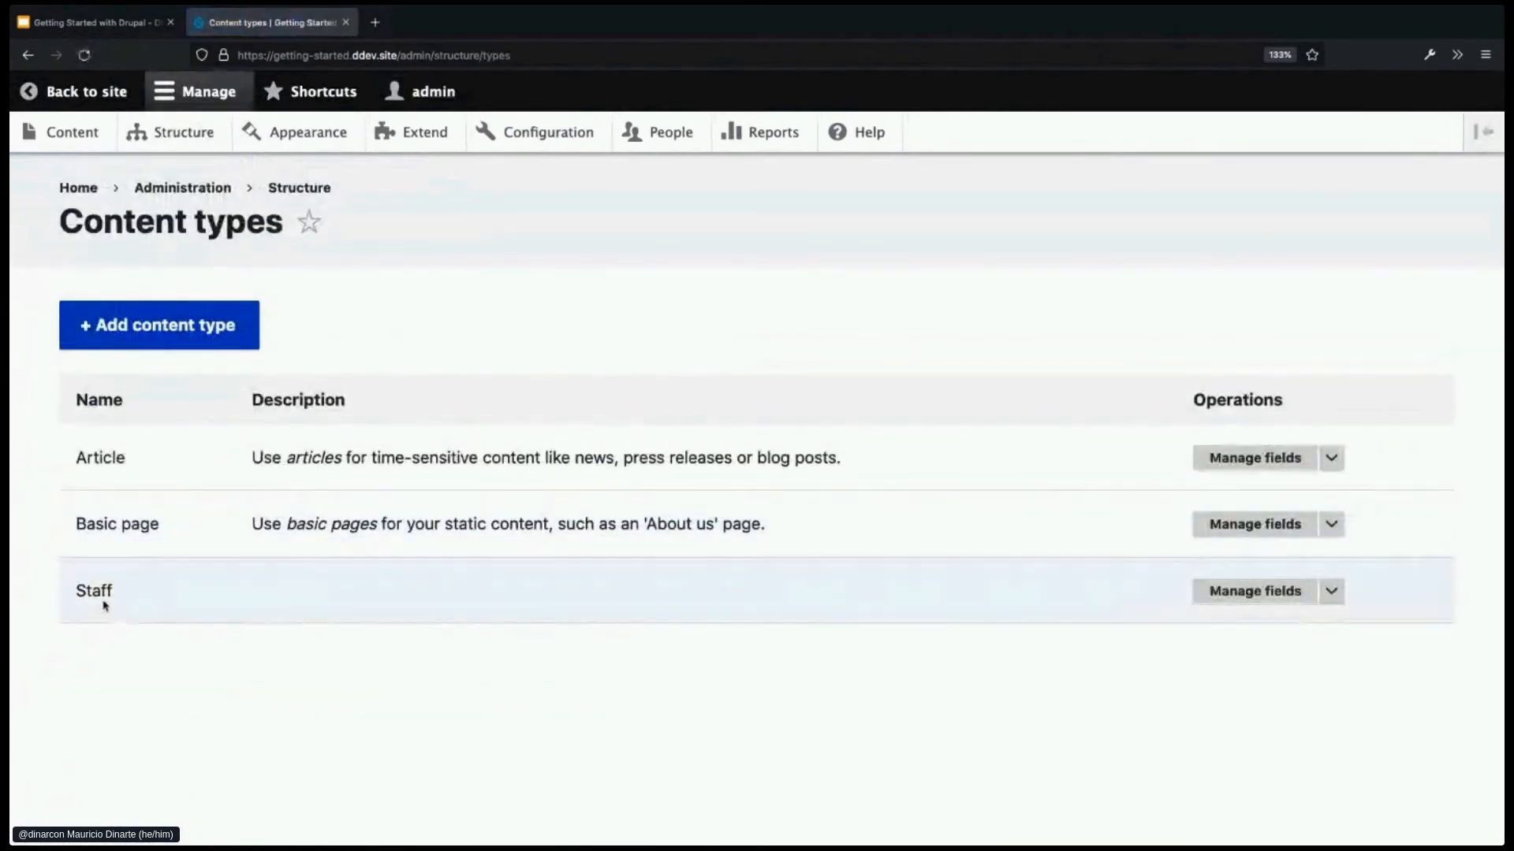
click(1235, 596)
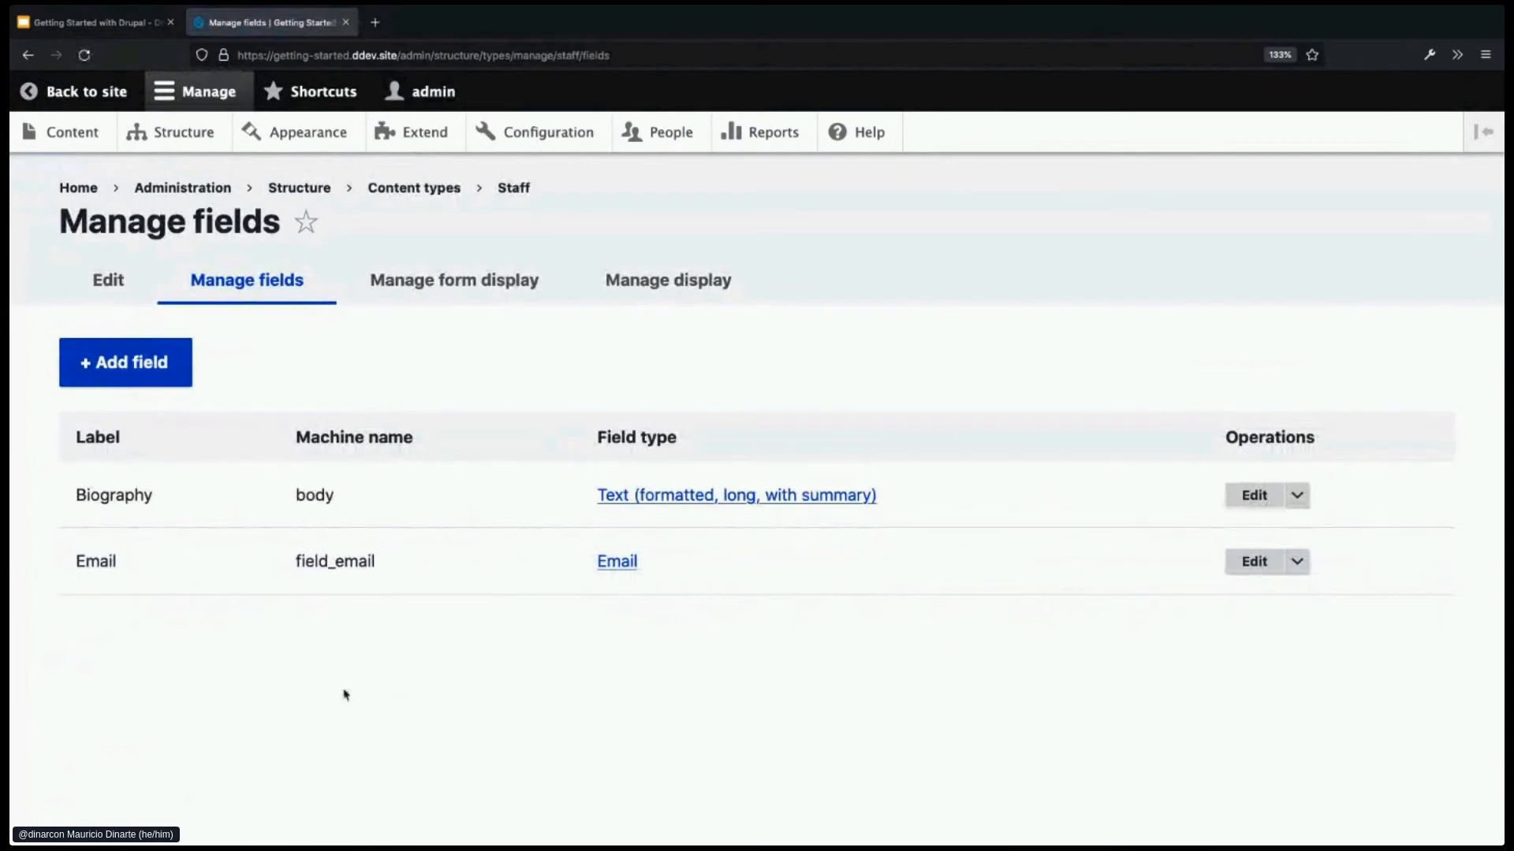
click(150, 365)
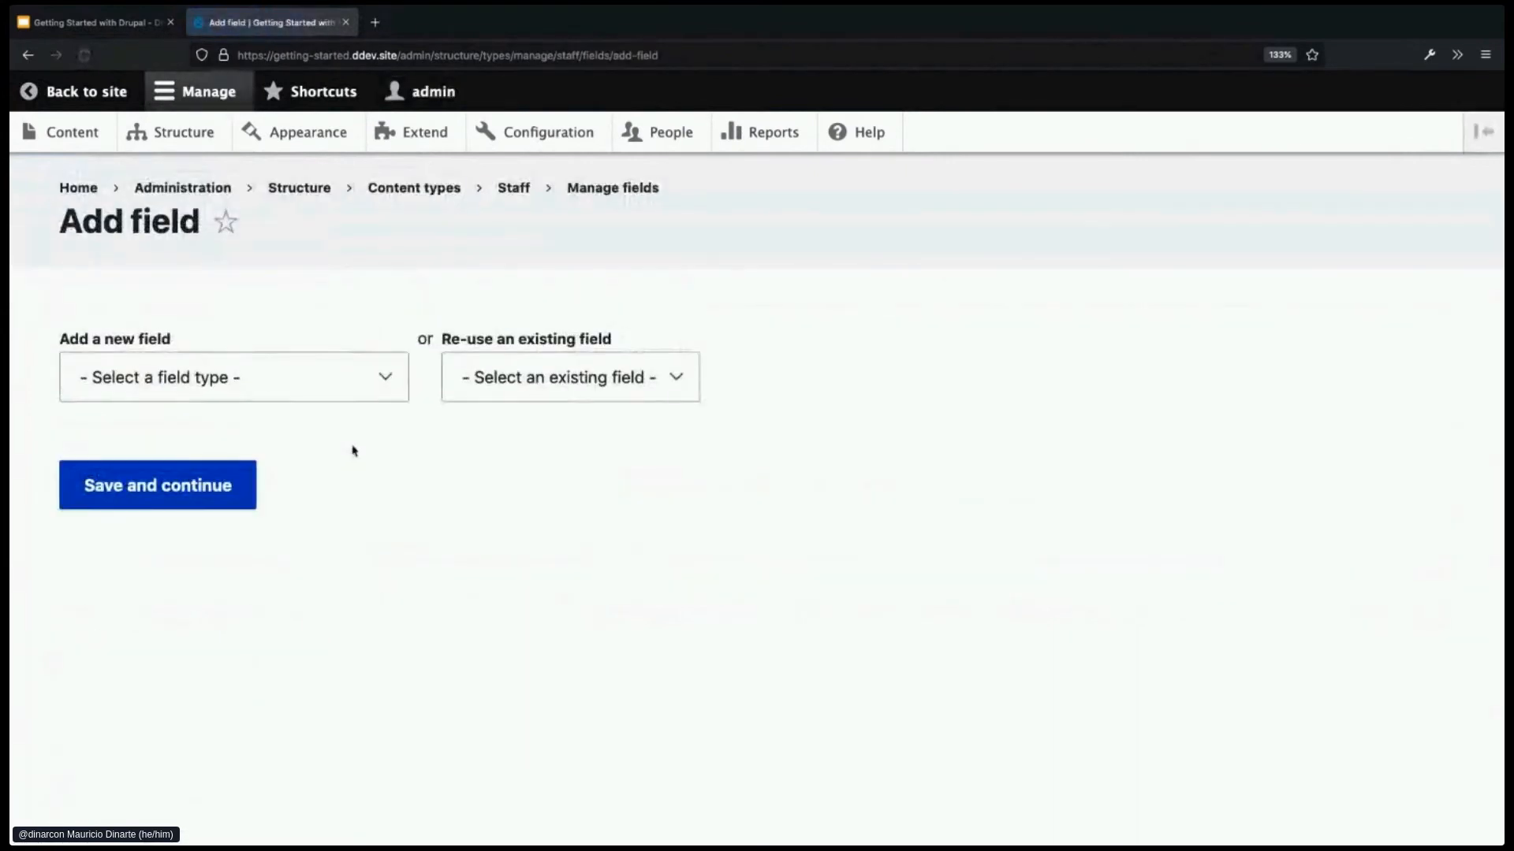
click(381, 399)
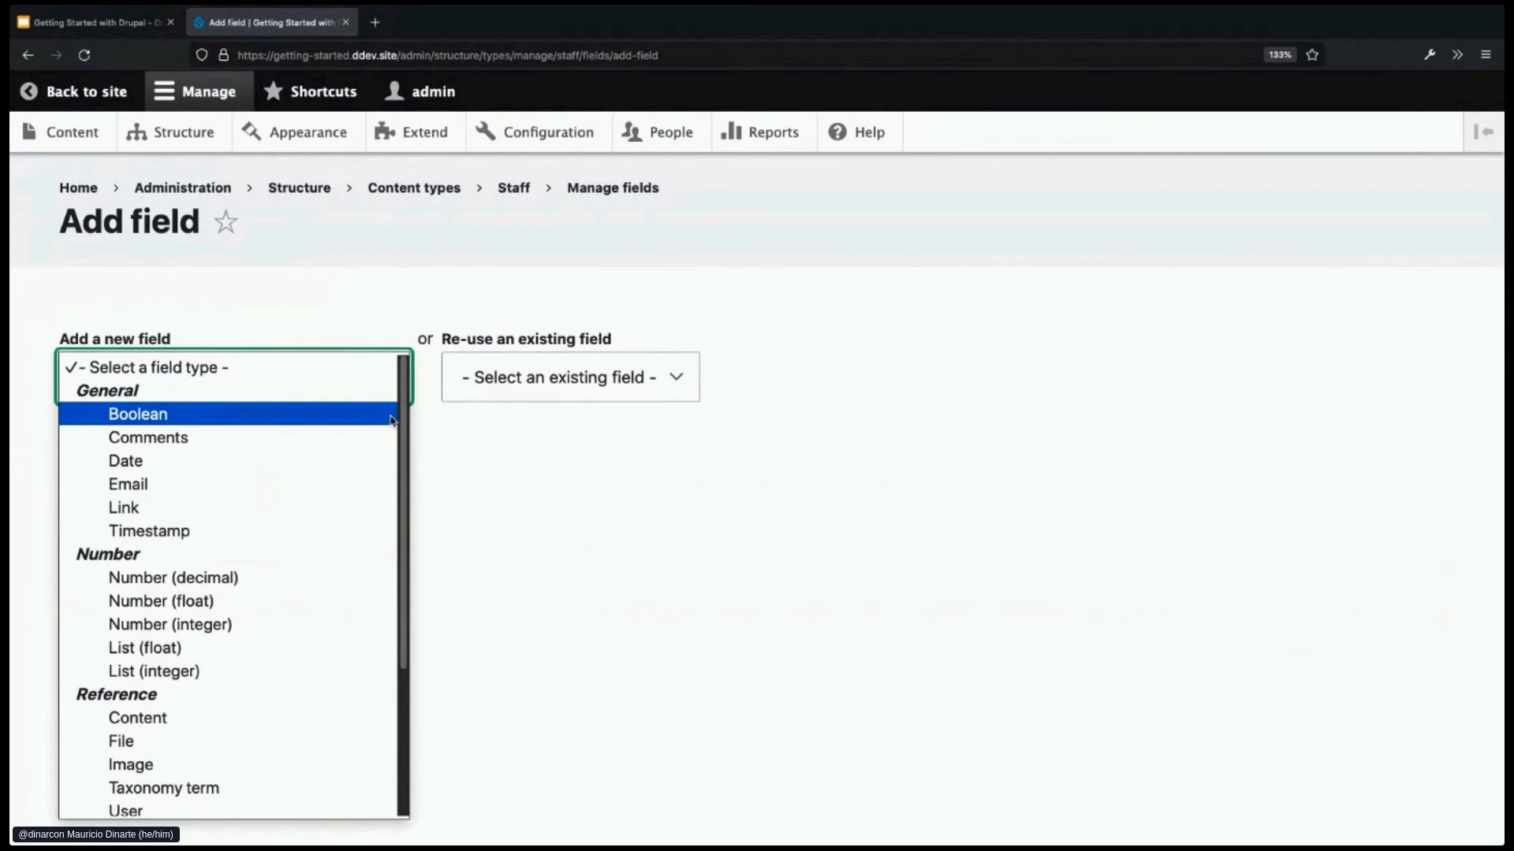
scroll(351, 527, down, 1)
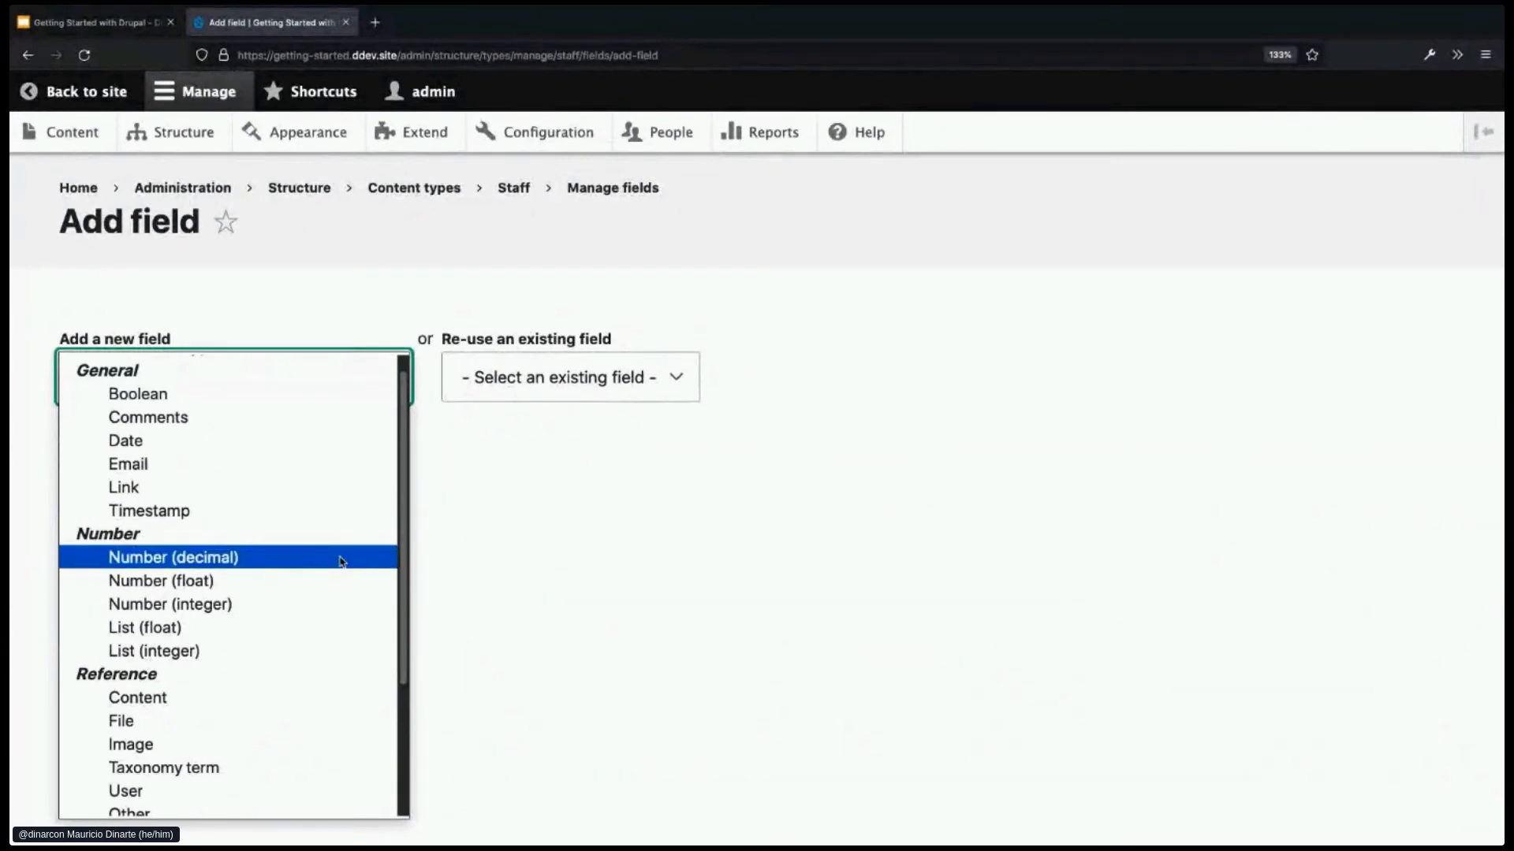
scroll(341, 558, down, 3)
scroll(341, 561, down, 3)
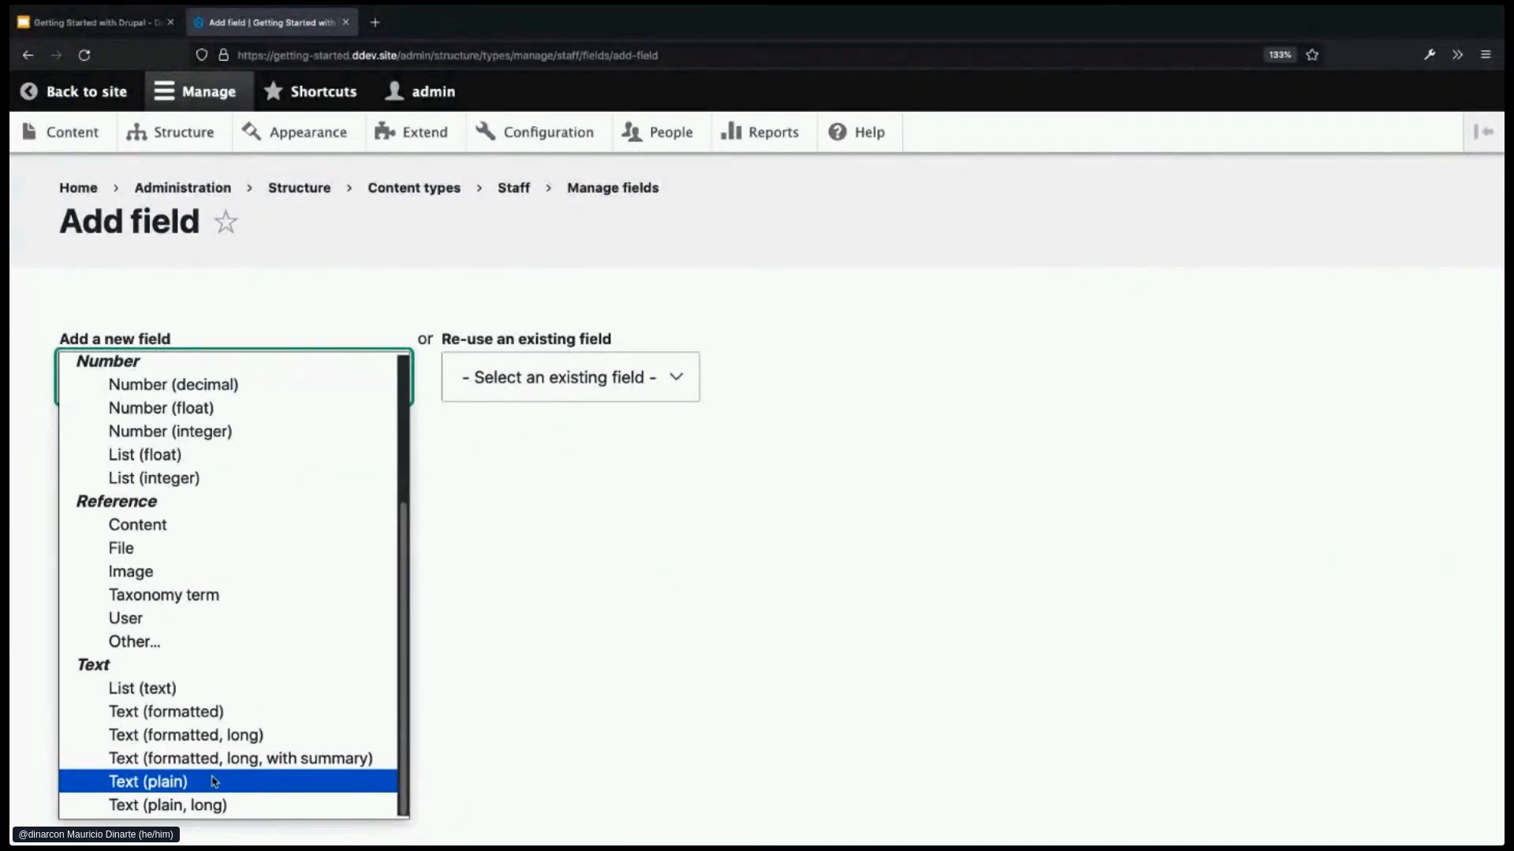
scroll(214, 782, up, 3)
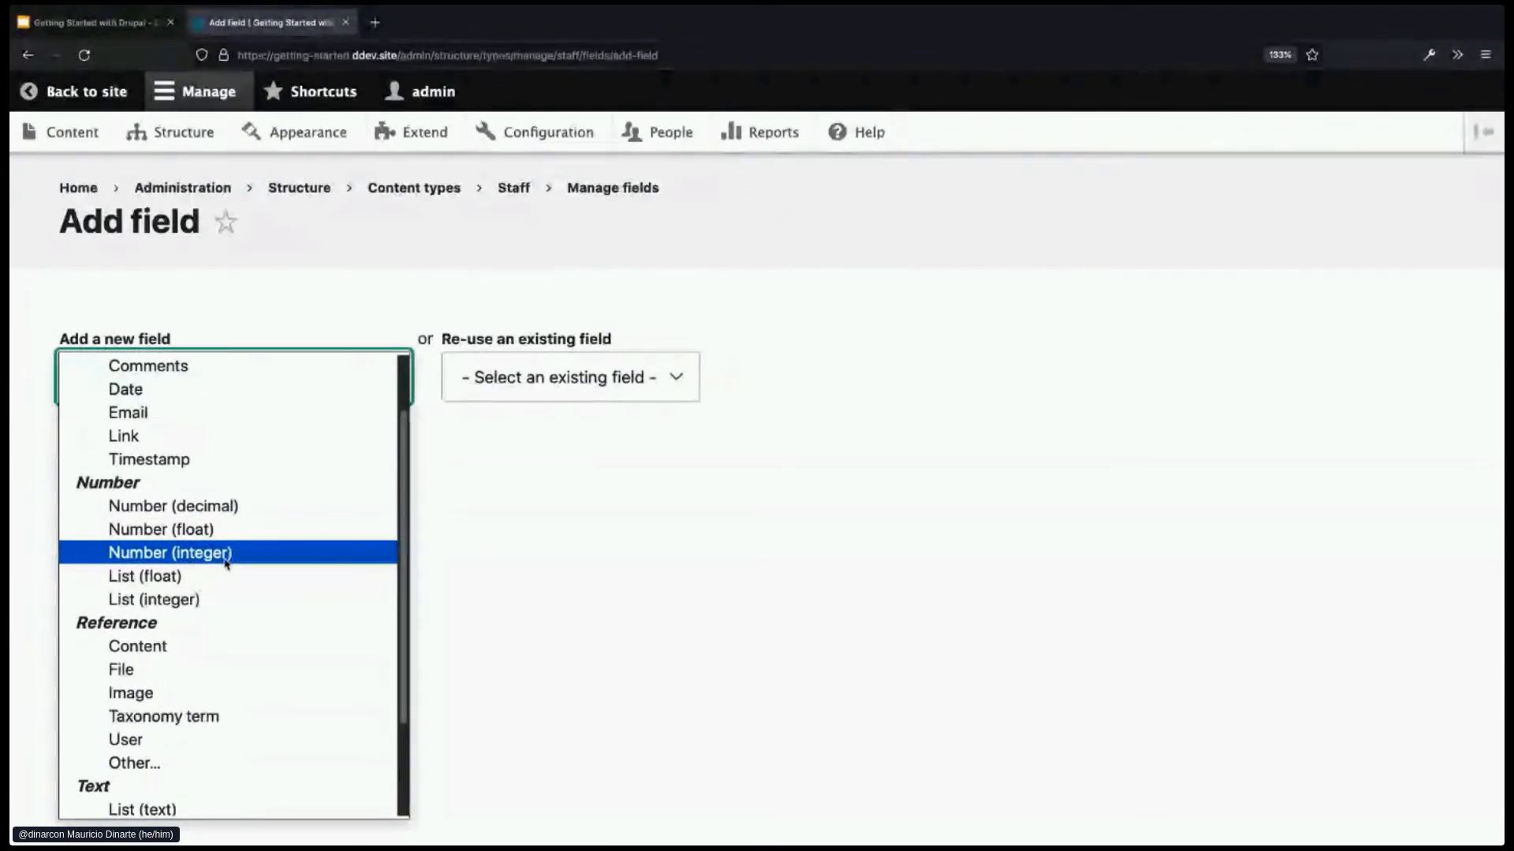
scroll(227, 559, up, 3)
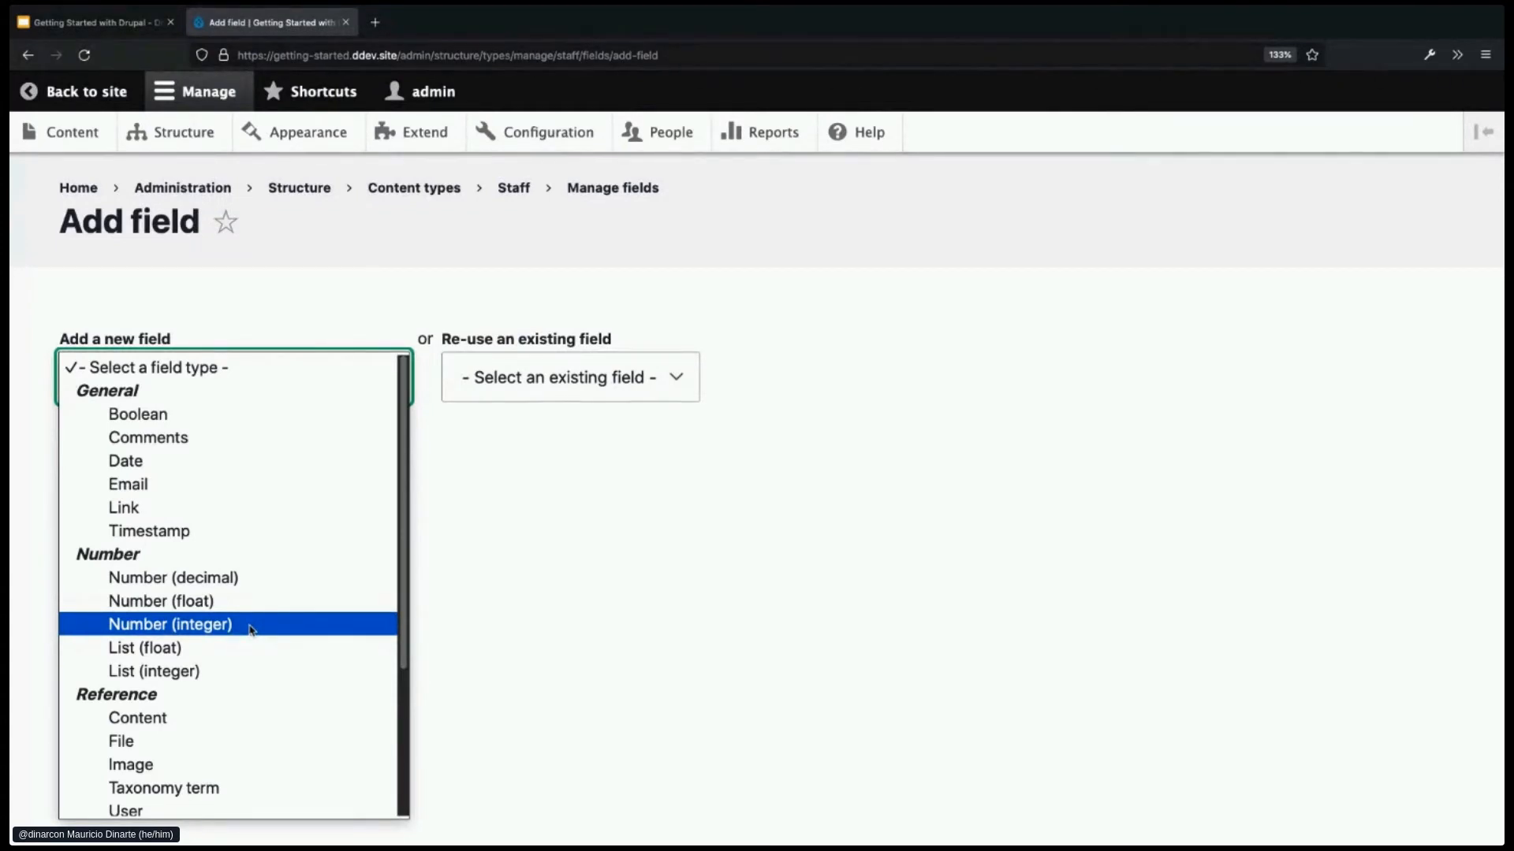
- Dismiss the field type list without choosing a type and go to the Extend page
scroll(252, 627, down, 3)
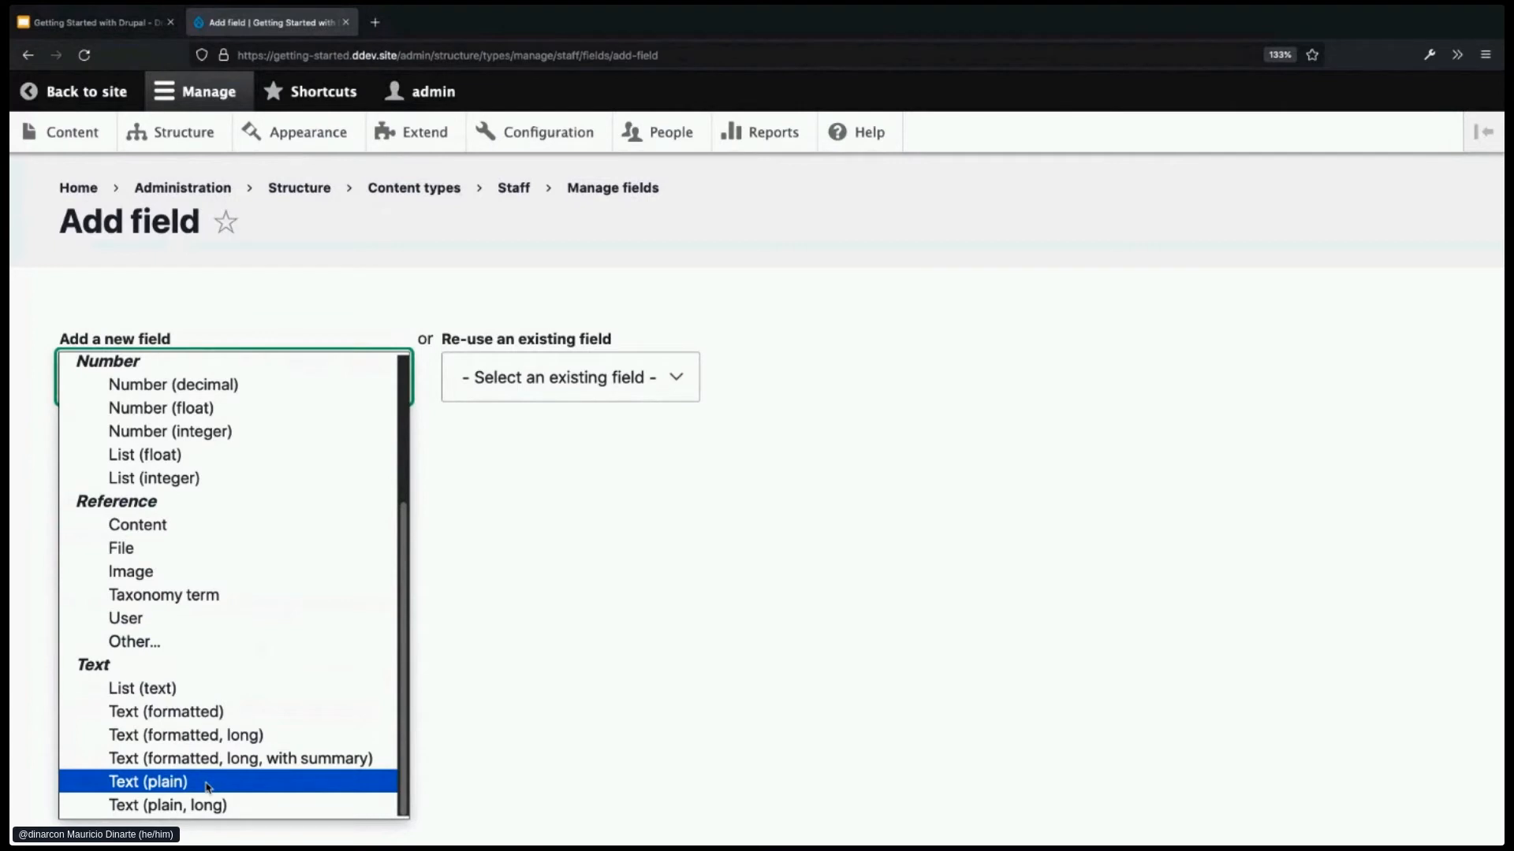
scroll(220, 736, up, 3)
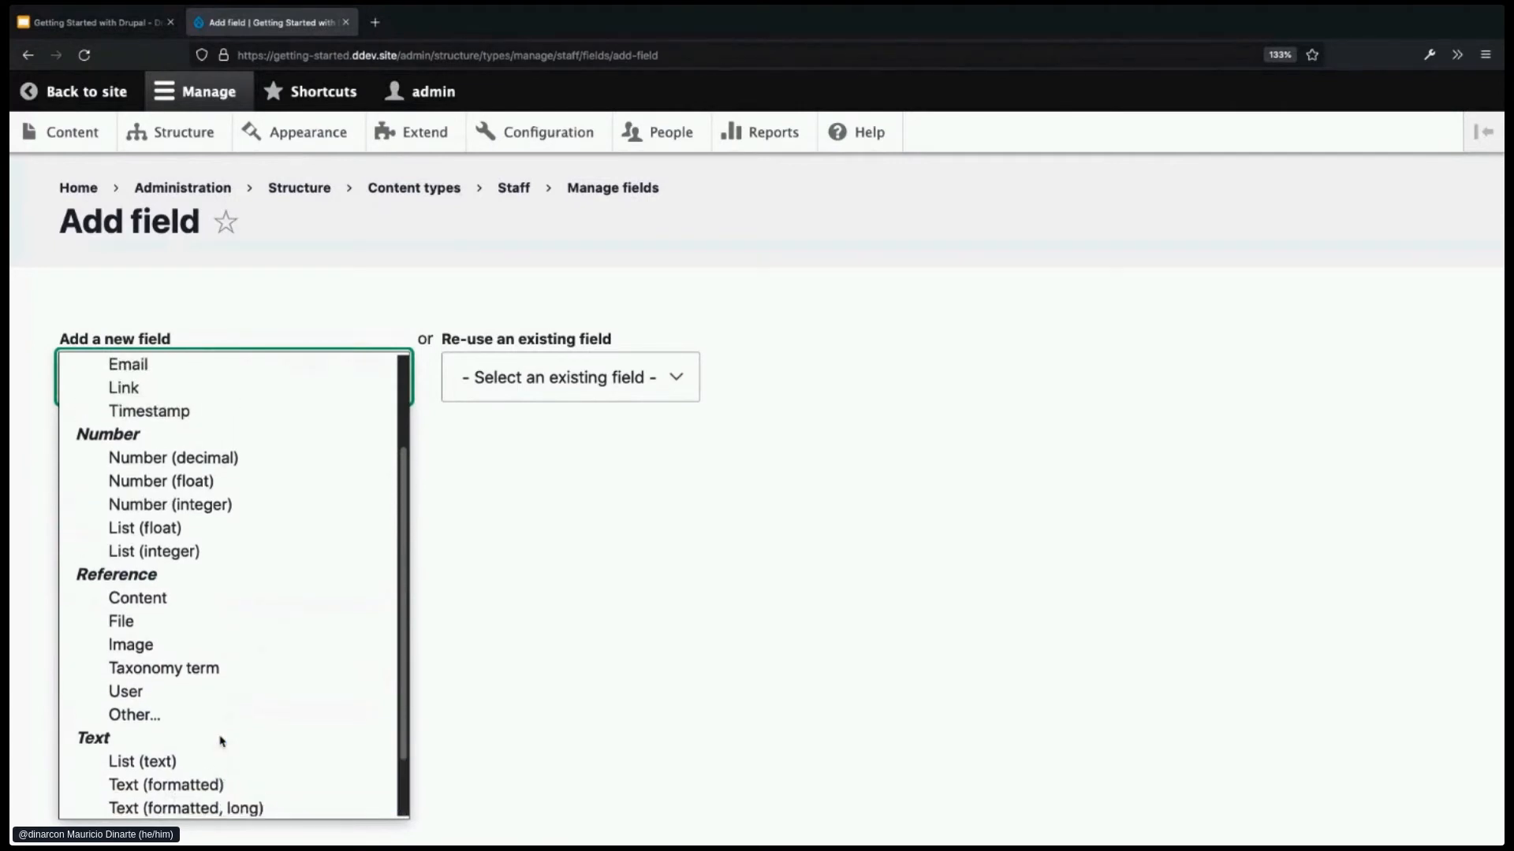
scroll(220, 741, up, 1)
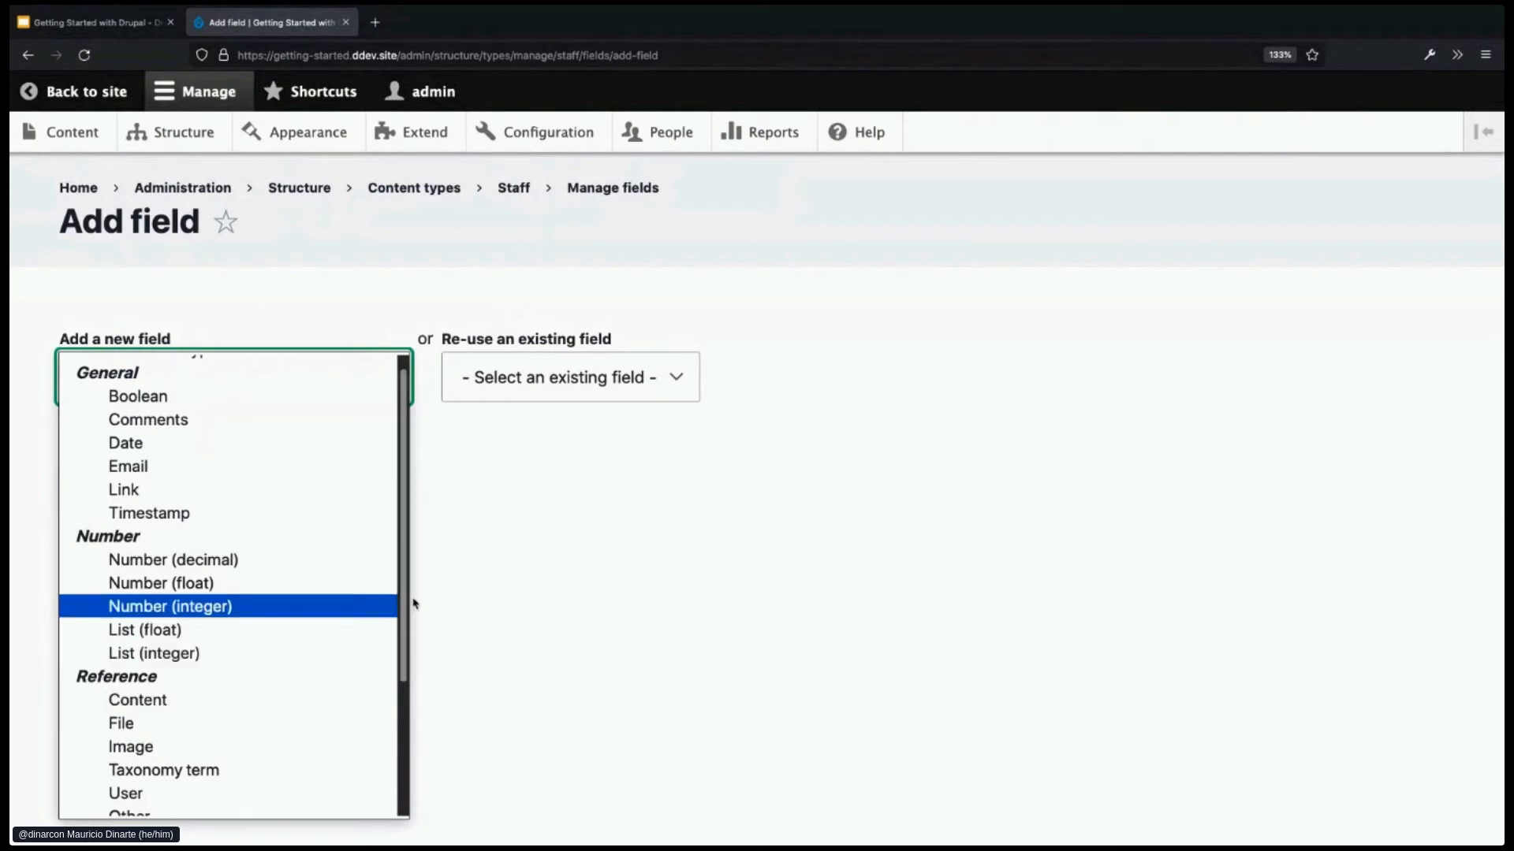
click(476, 578)
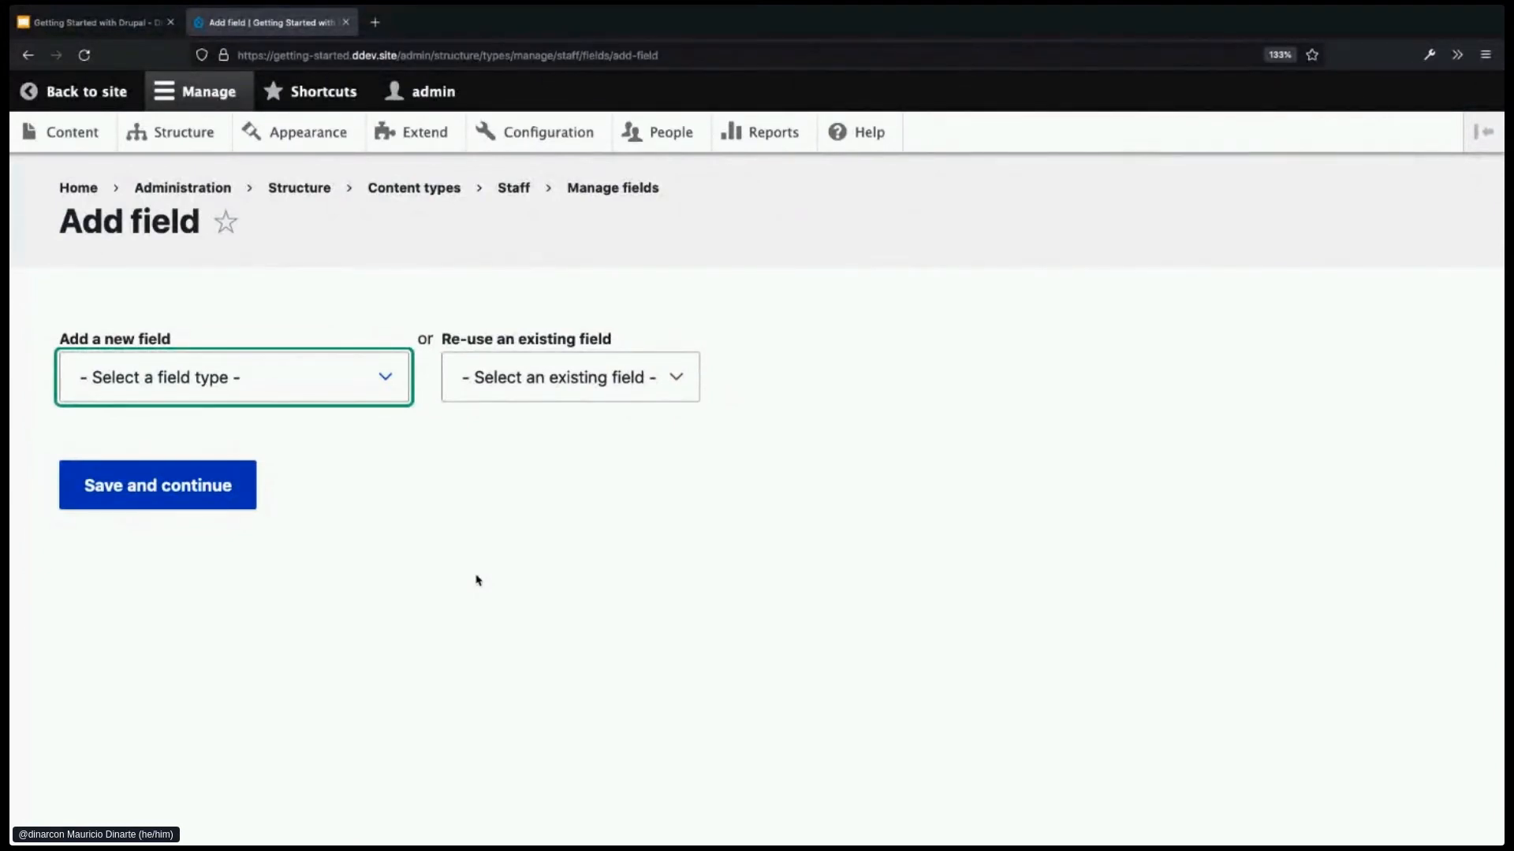
click(371, 394)
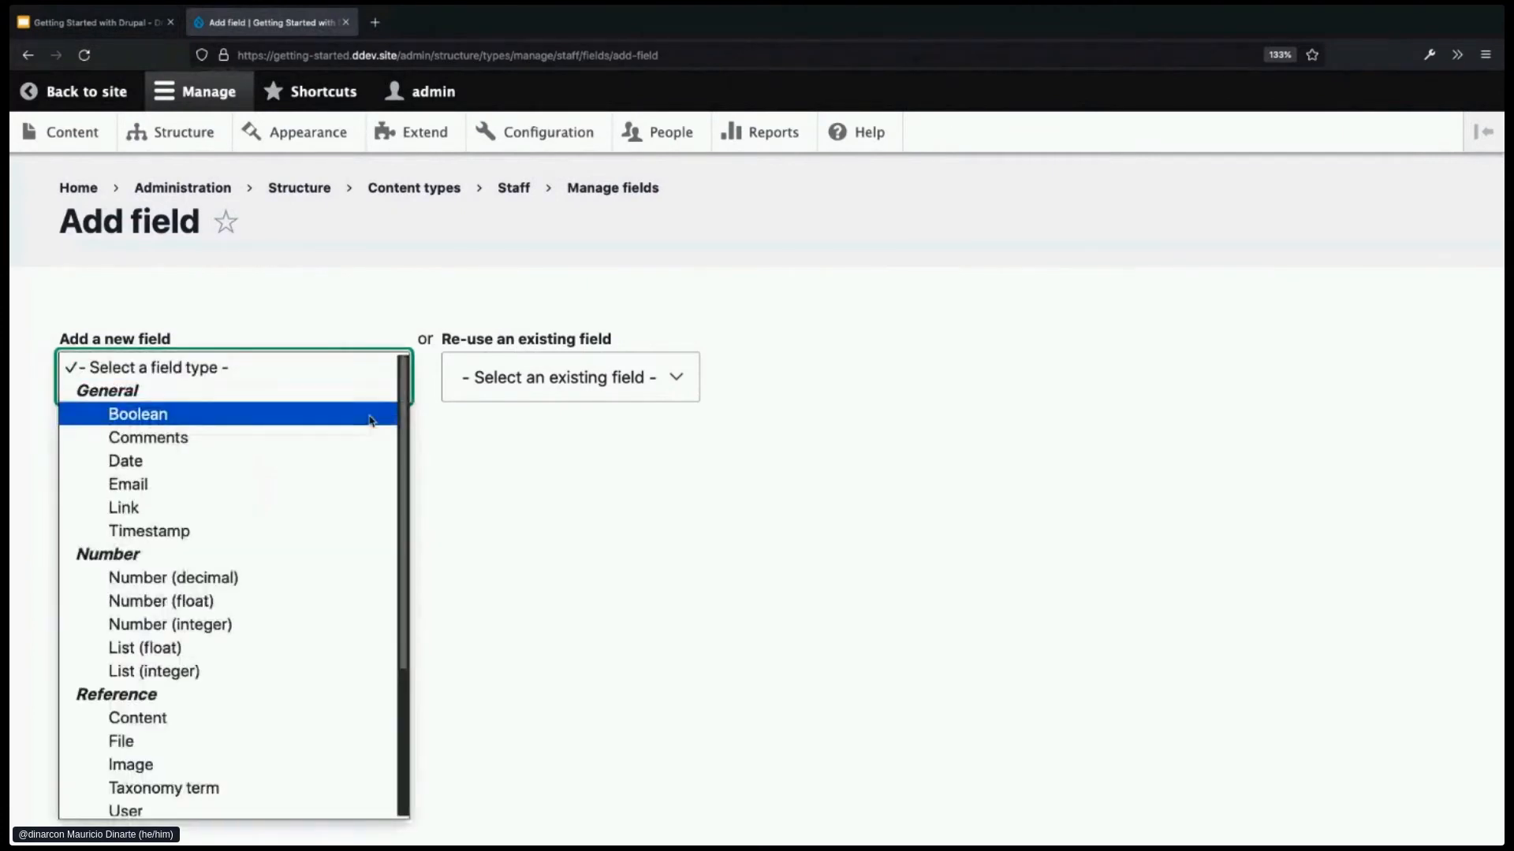
click(468, 481)
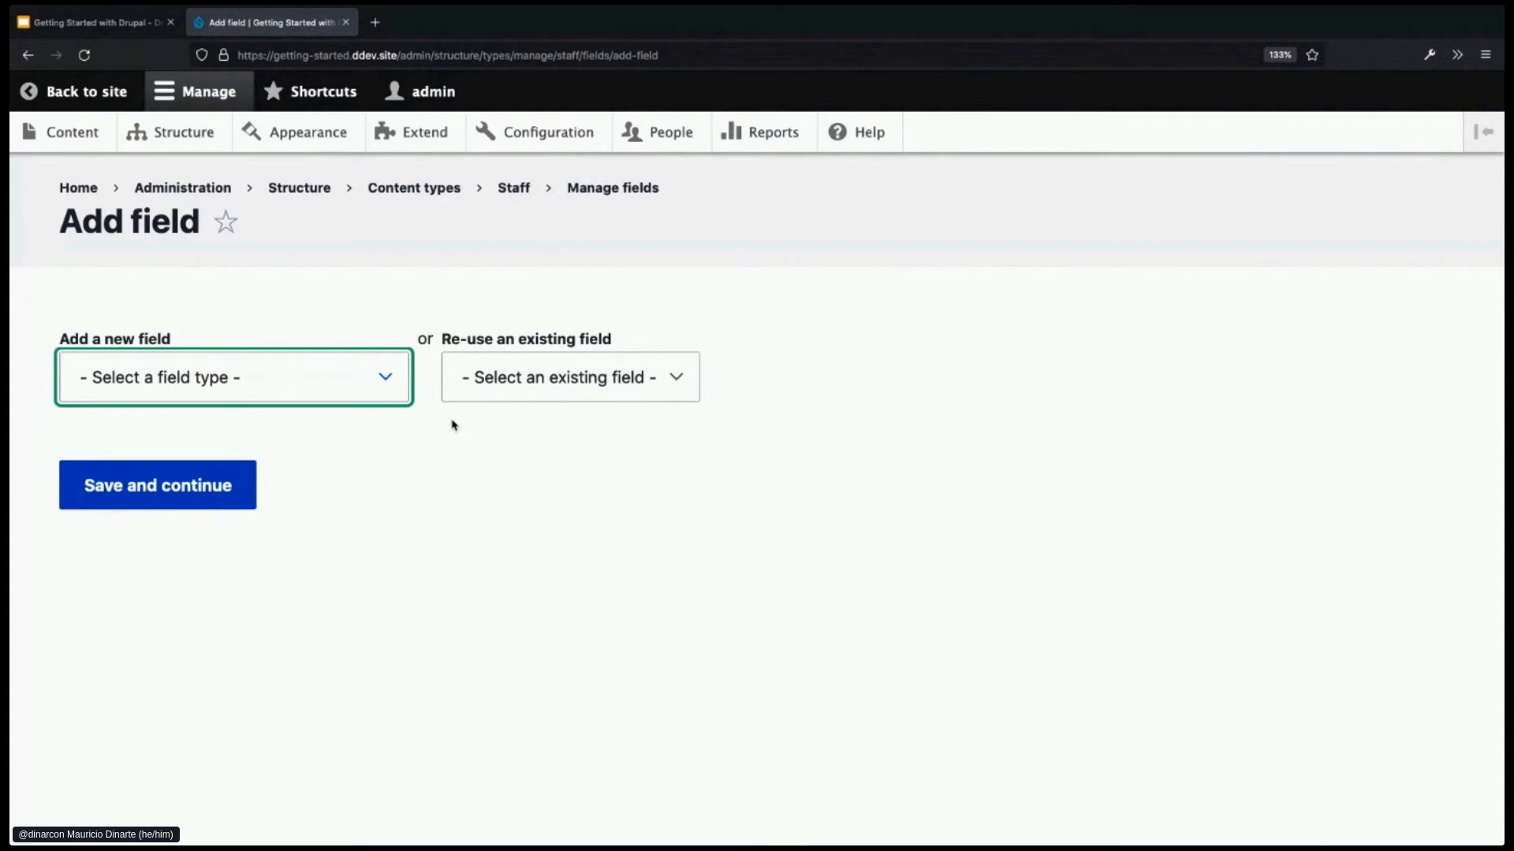
click(437, 136)
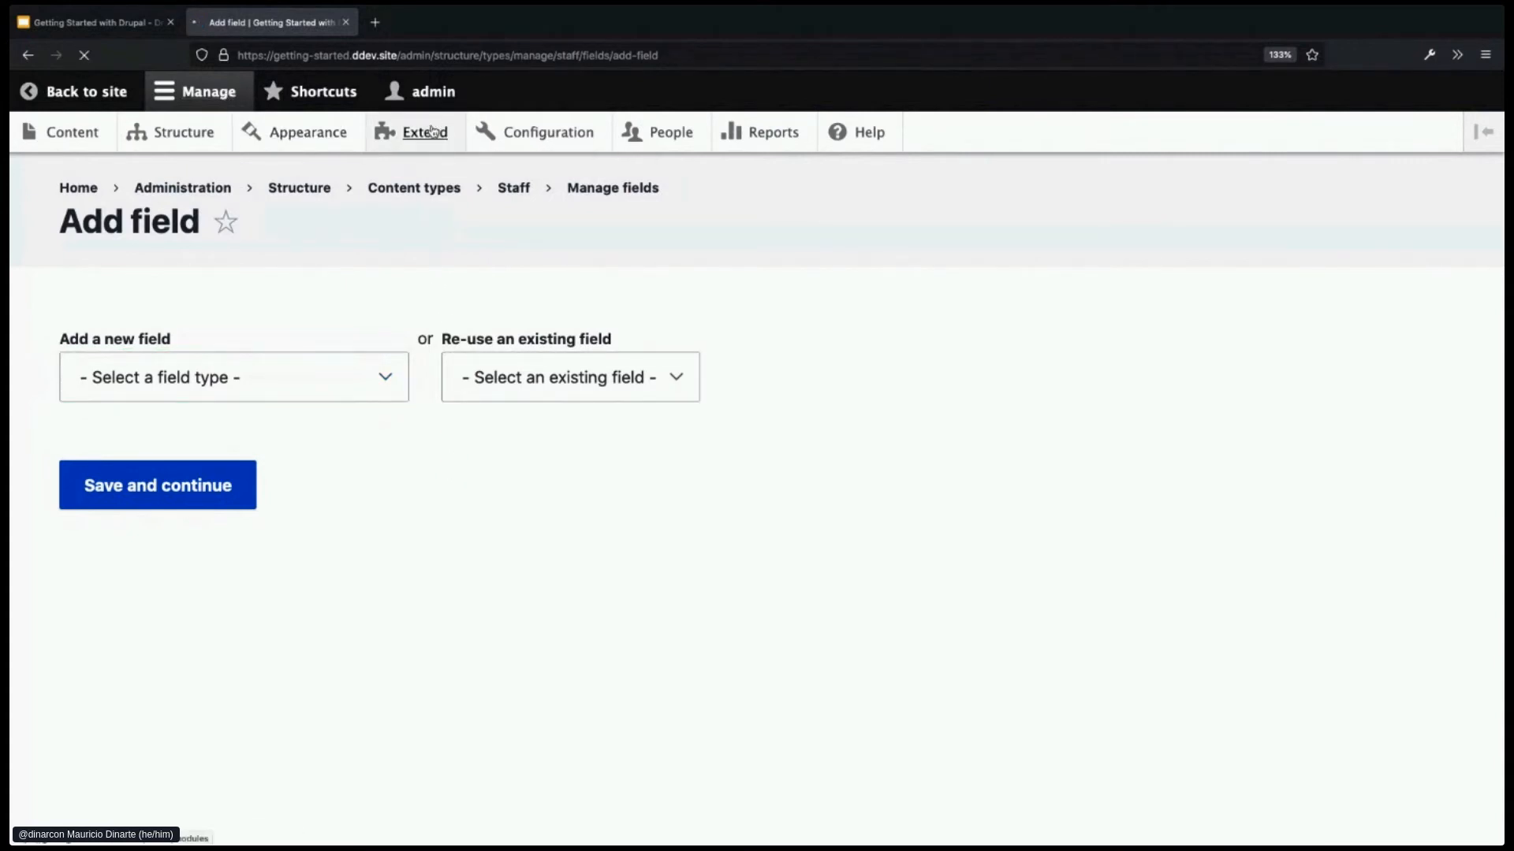
scroll(527, 461, down, 5)
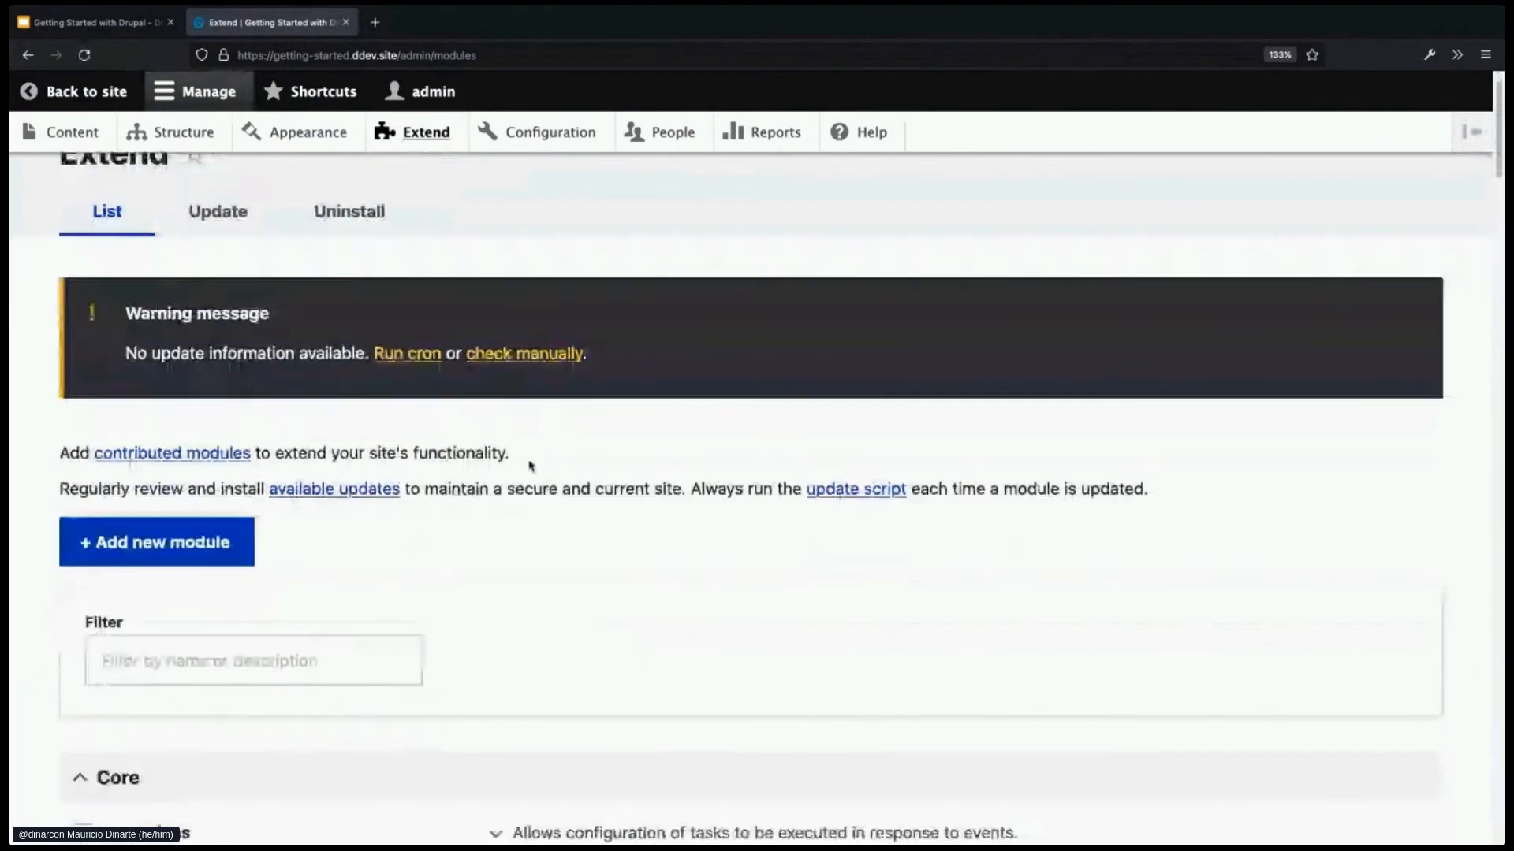
scroll(532, 458, down, 2)
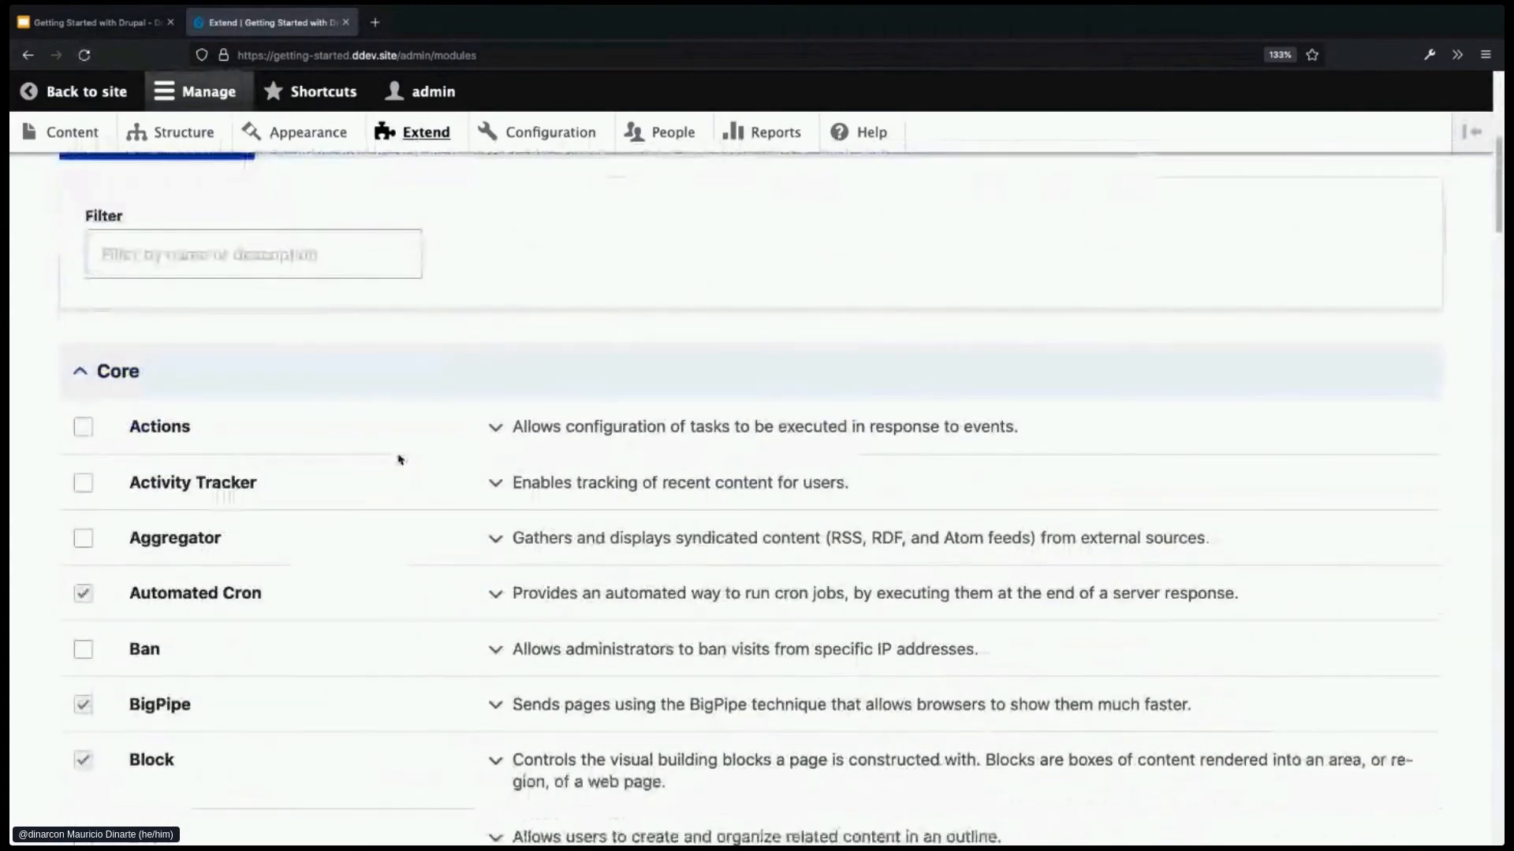
scroll(399, 456, down, 1)
click(82, 575)
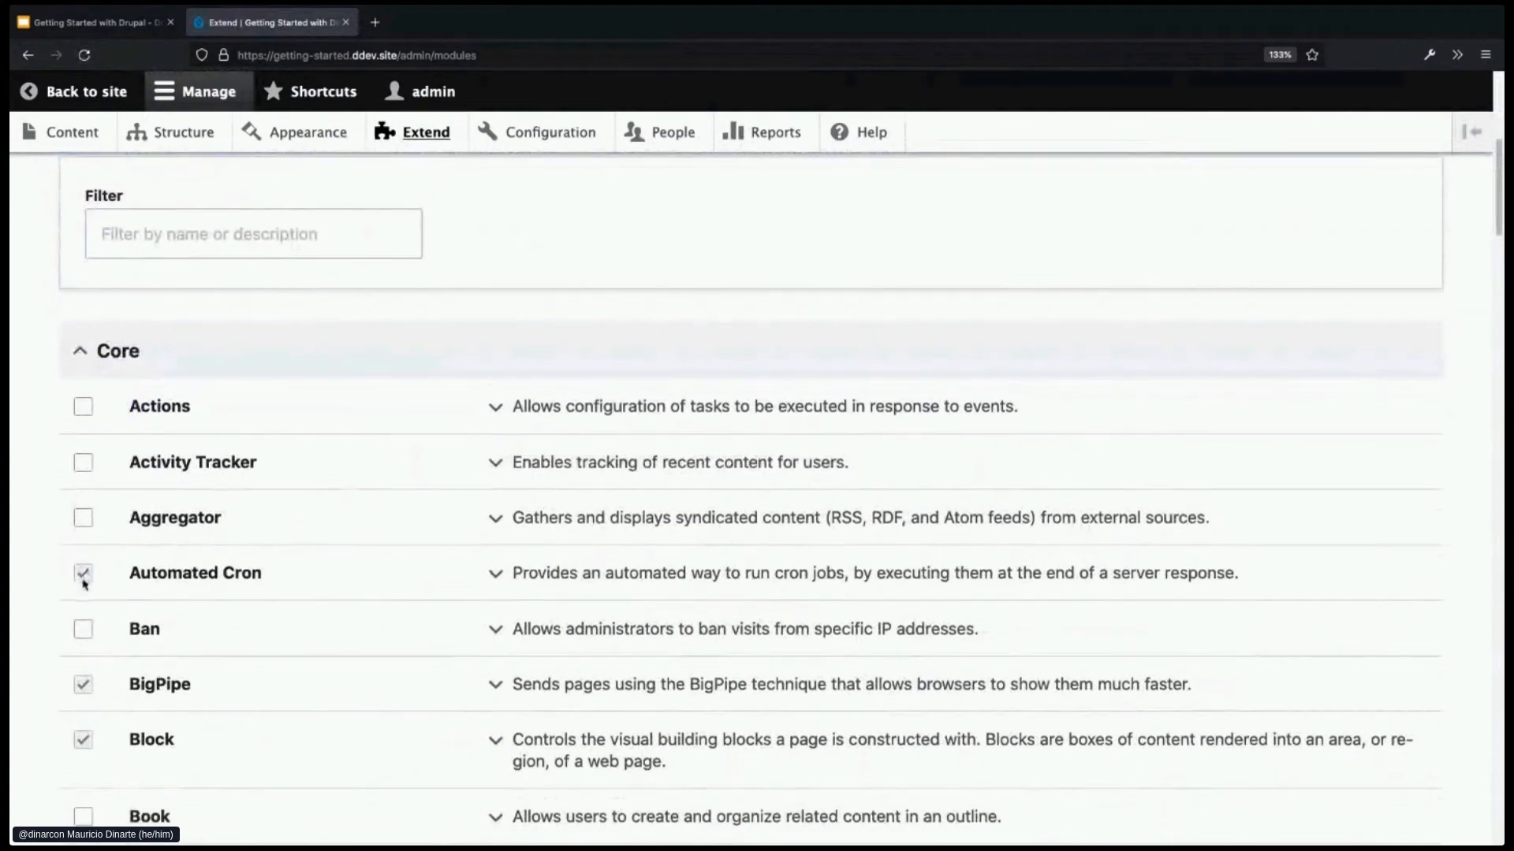
scroll(148, 605, down, 1)
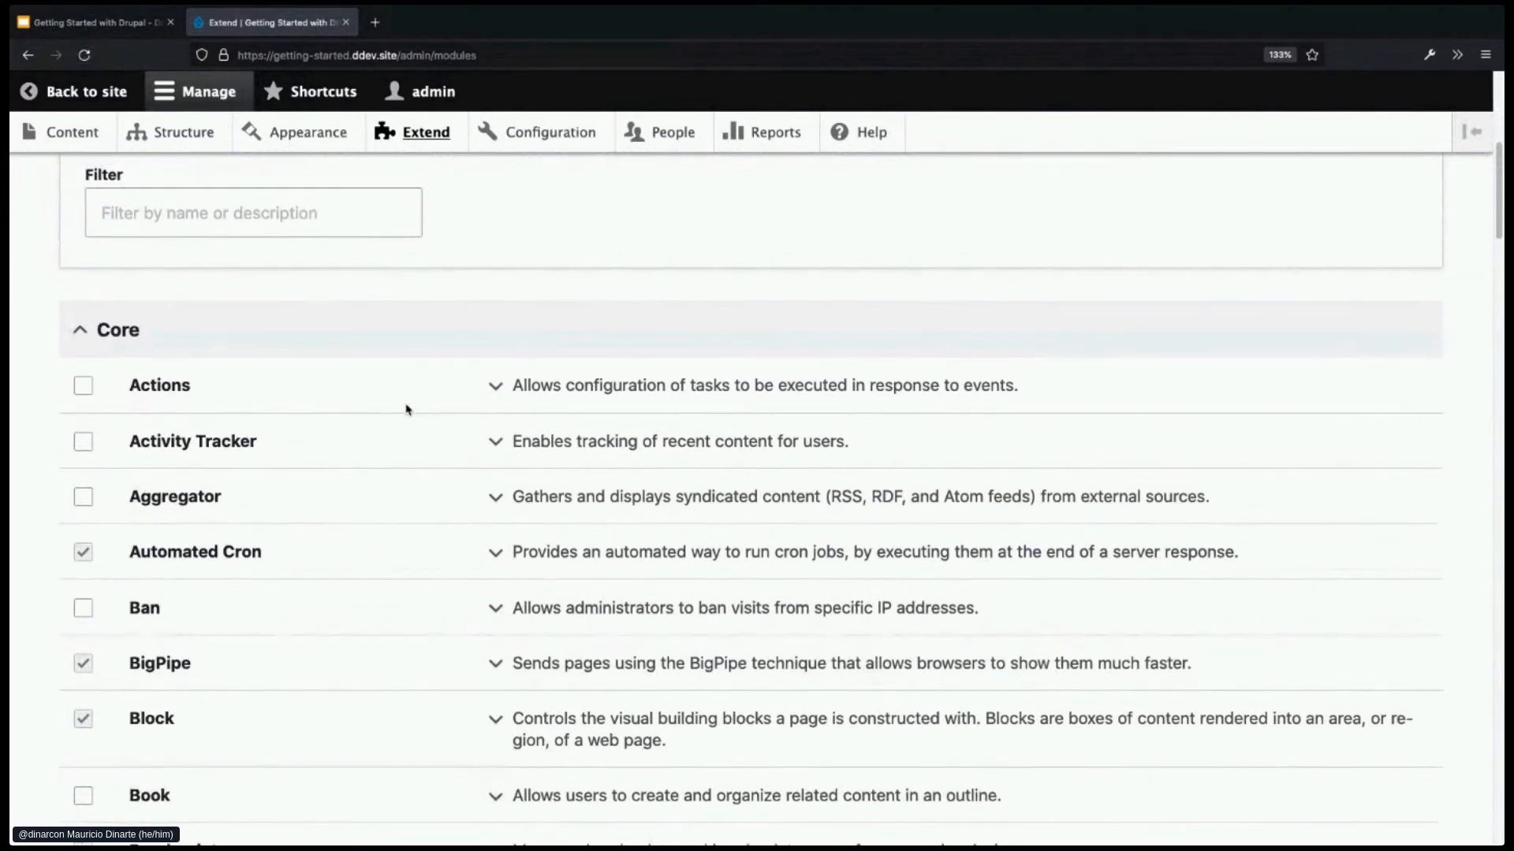
scroll(406, 409, up, 1)
scroll(525, 323, up, 1)
scroll(525, 323, up, 2)
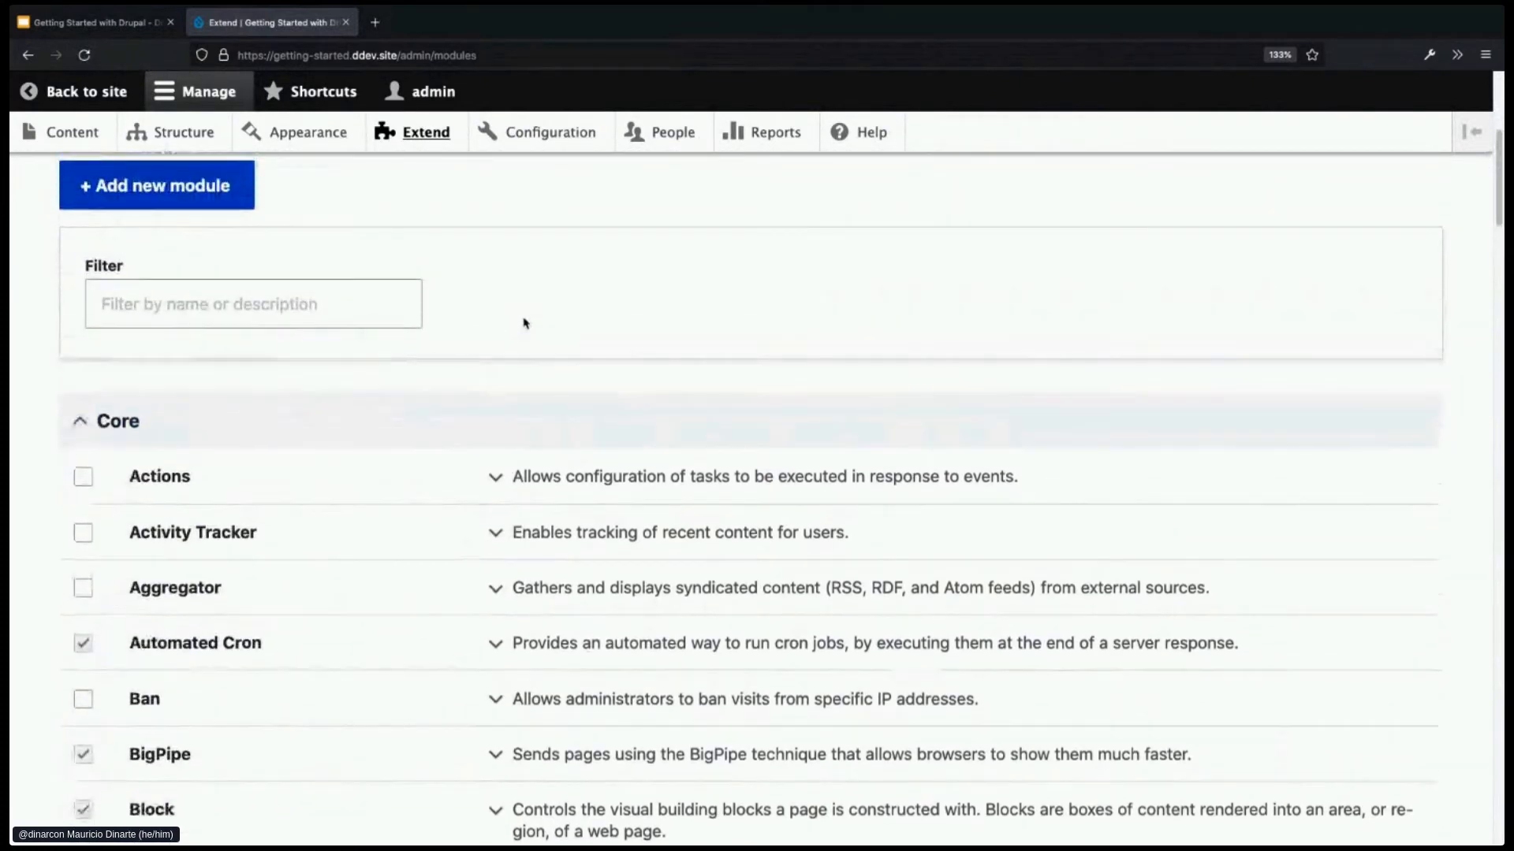
scroll(525, 324, up, 1)
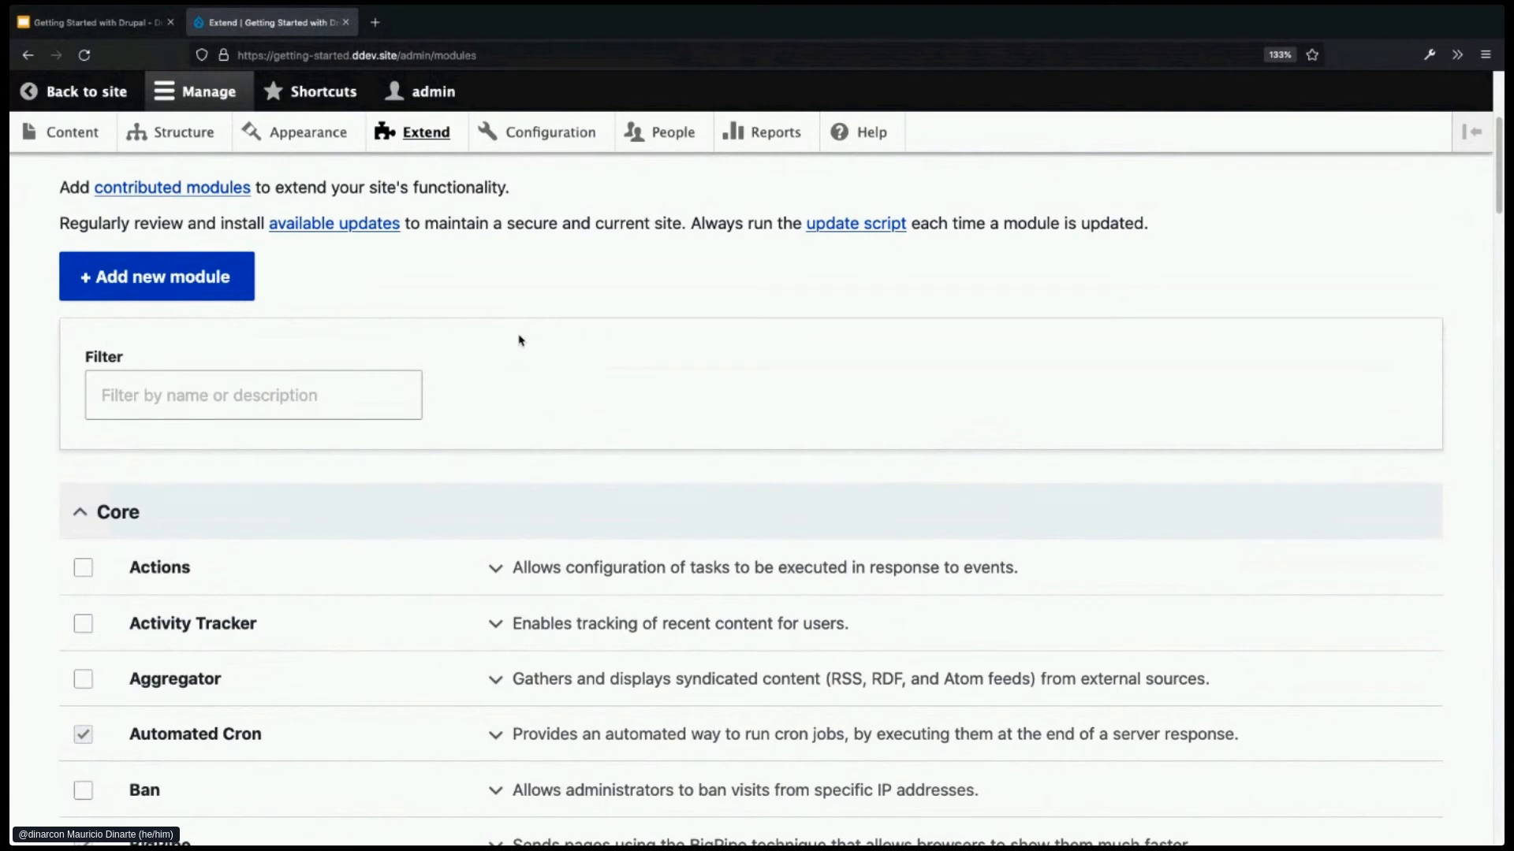
scroll(490, 510, down, 4)
scroll(490, 510, down, 2)
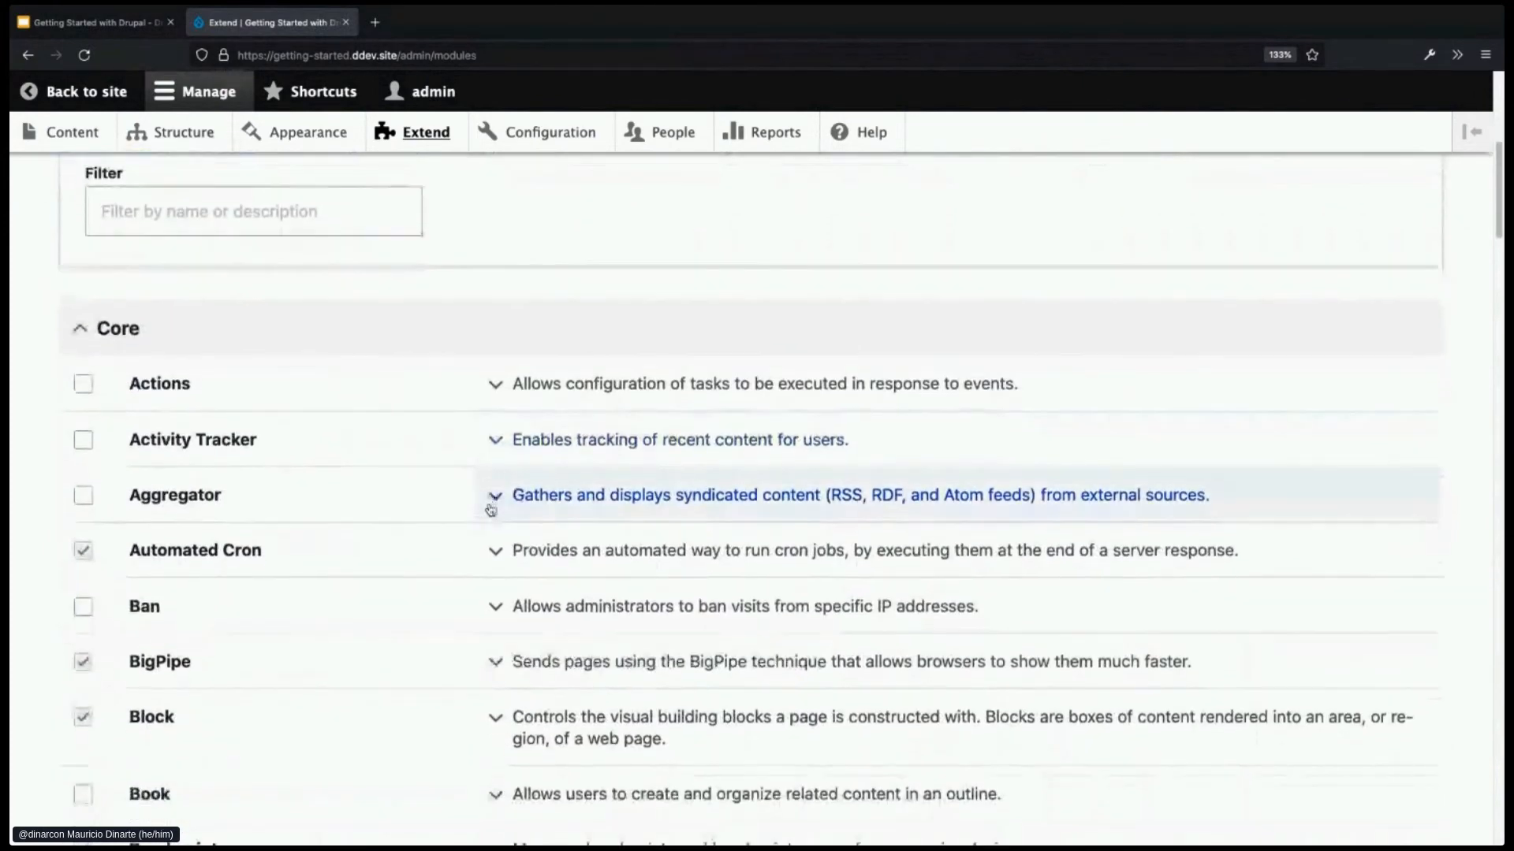
- Filter modules by 'Tel', tick Telephone, and install it
scroll(490, 508, up, 4)
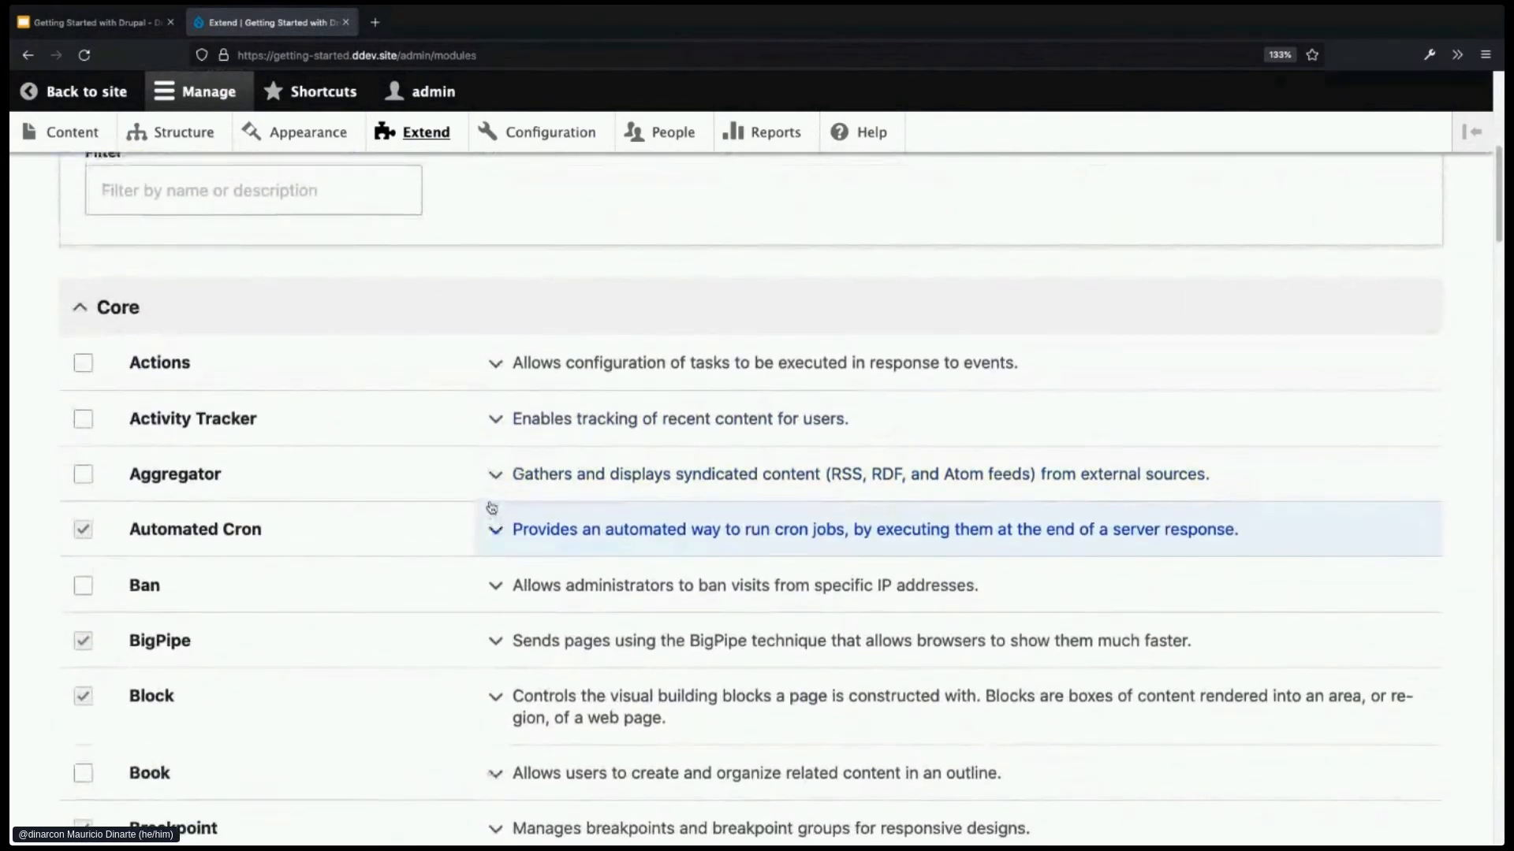
click(261, 332)
text(Tel)
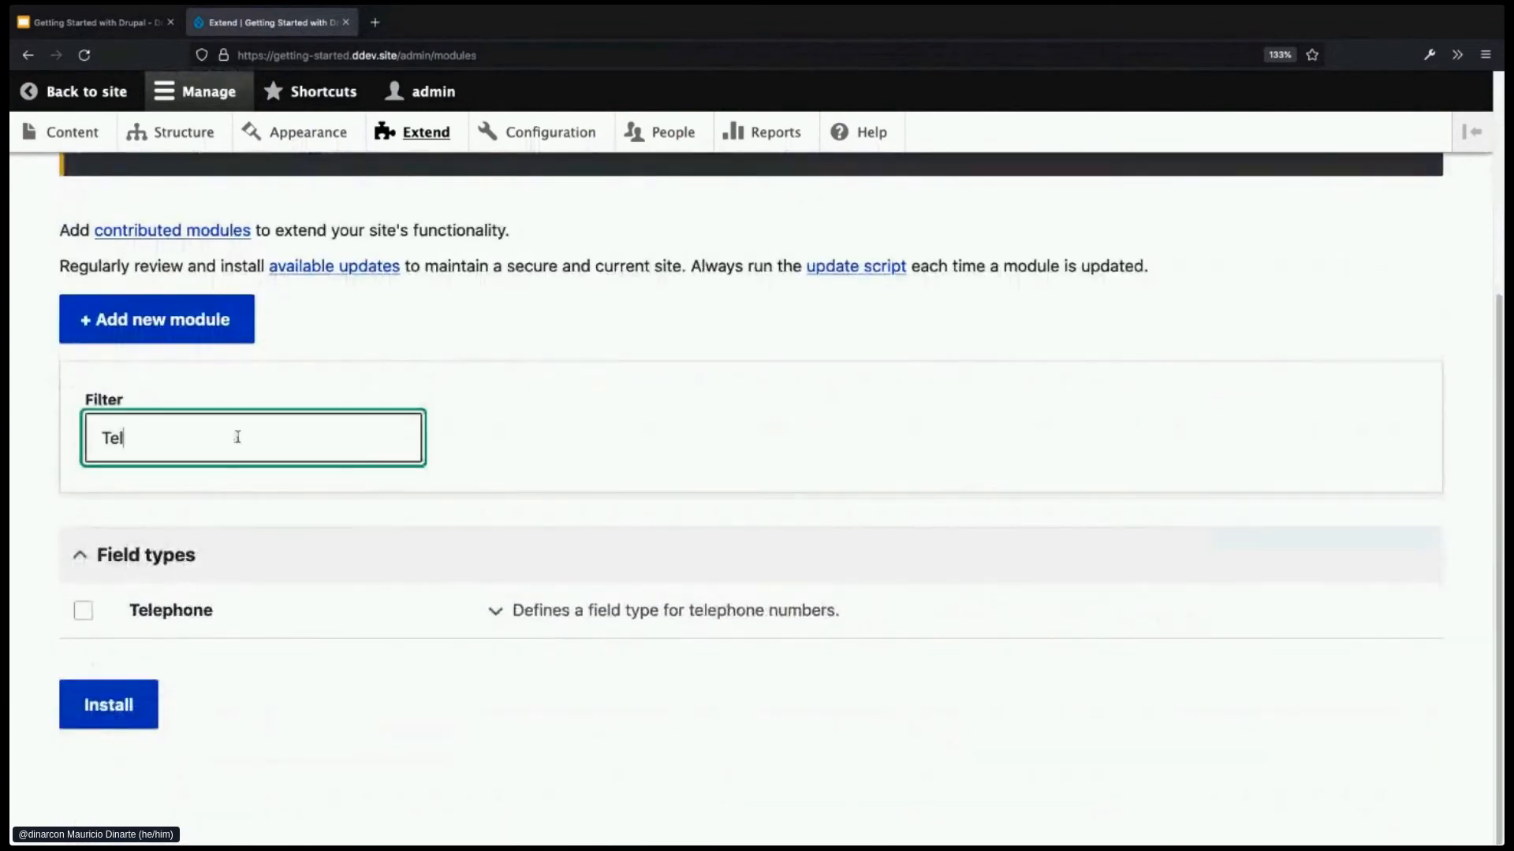
click(83, 613)
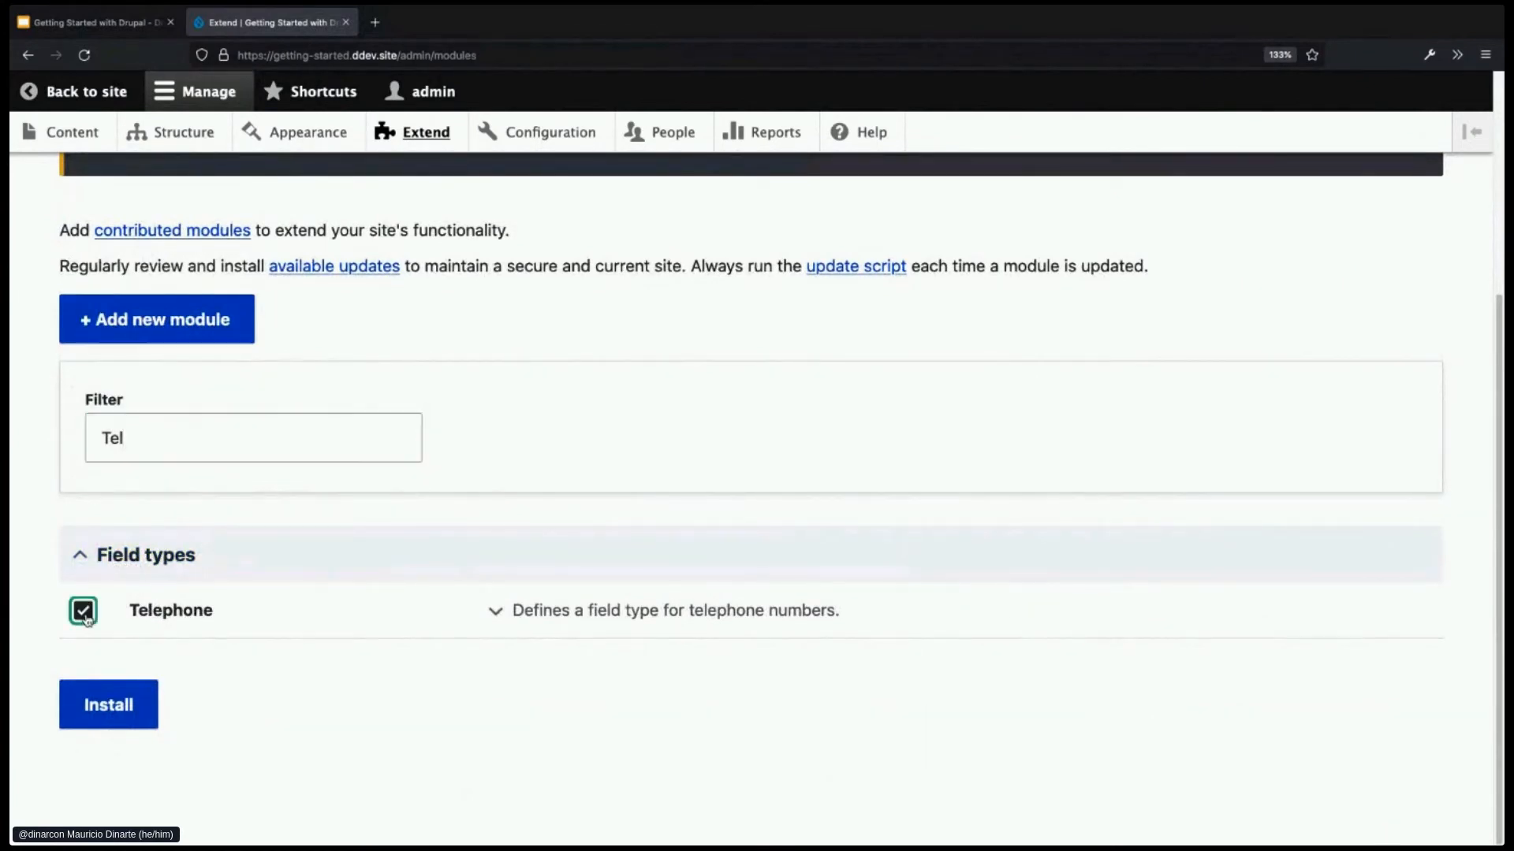
click(111, 711)
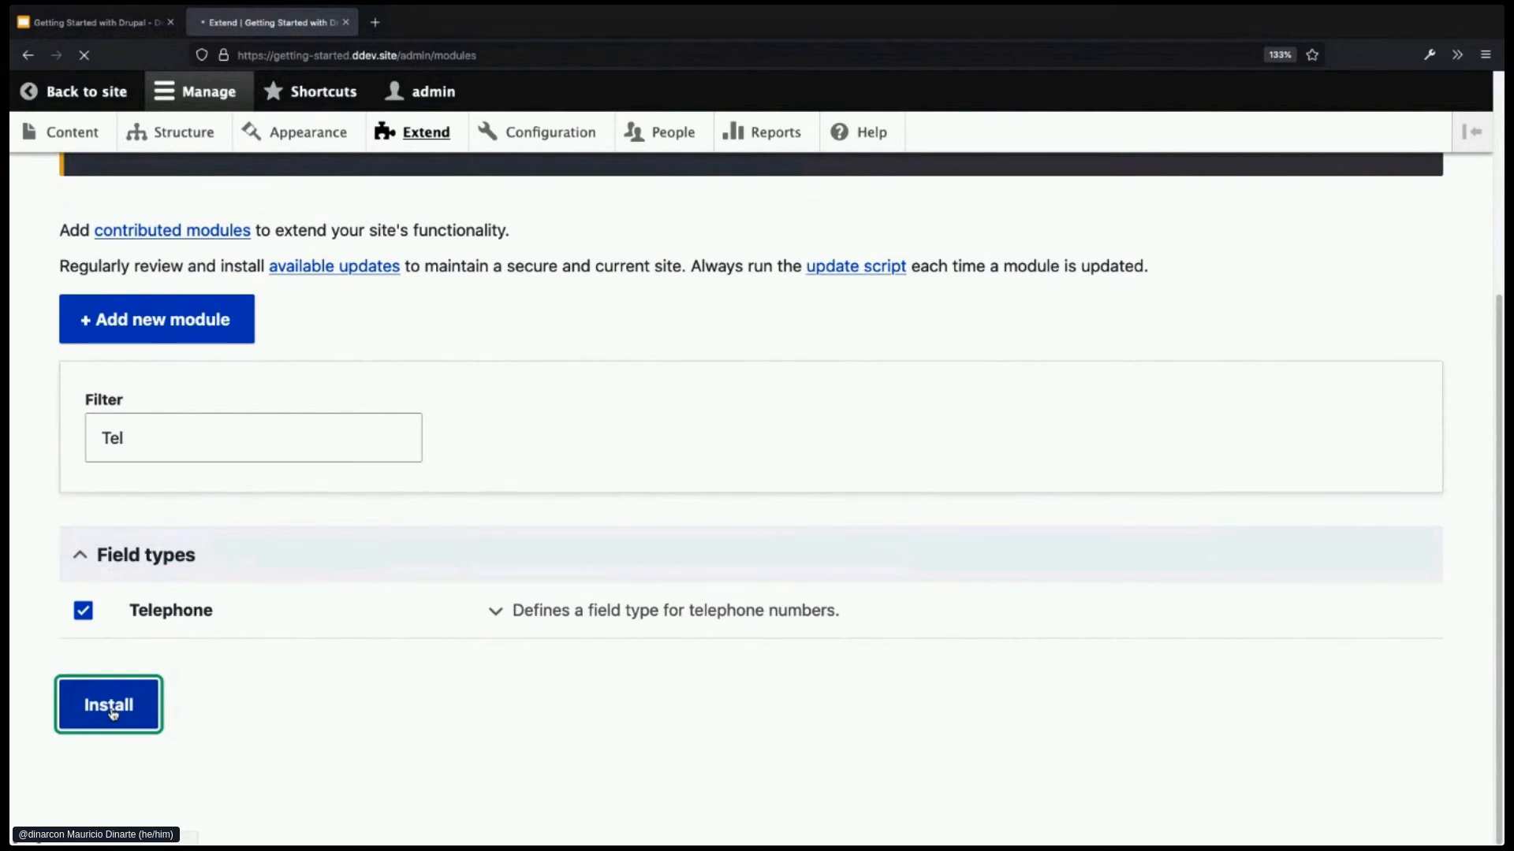
- Filter Extend by 'Tel' again to confirm Telephone is now enabled
scroll(197, 683, down, 1)
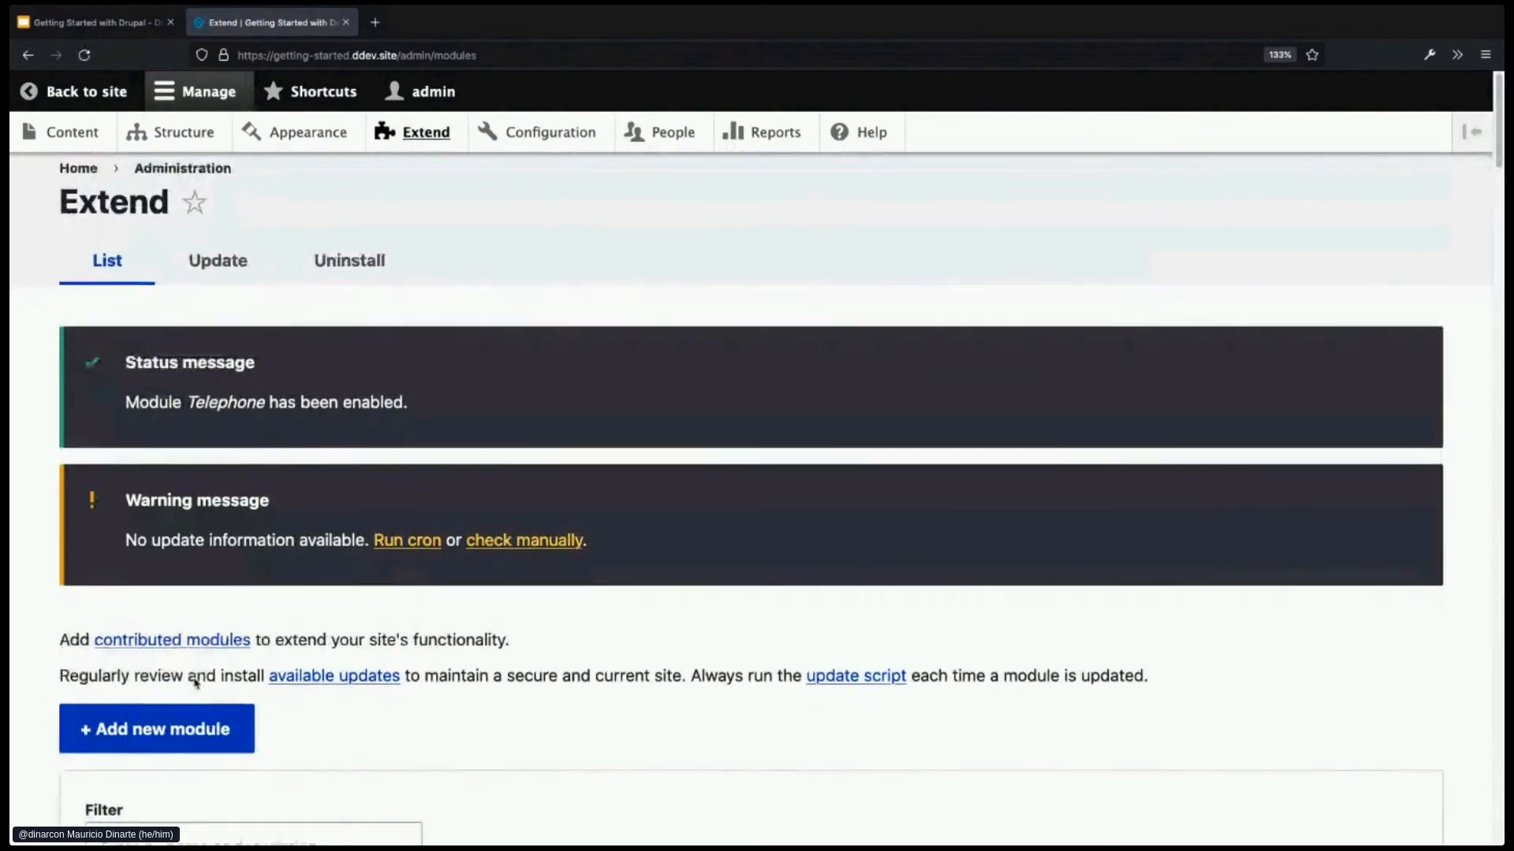
scroll(197, 683, down, 1)
scroll(199, 672, down, 1)
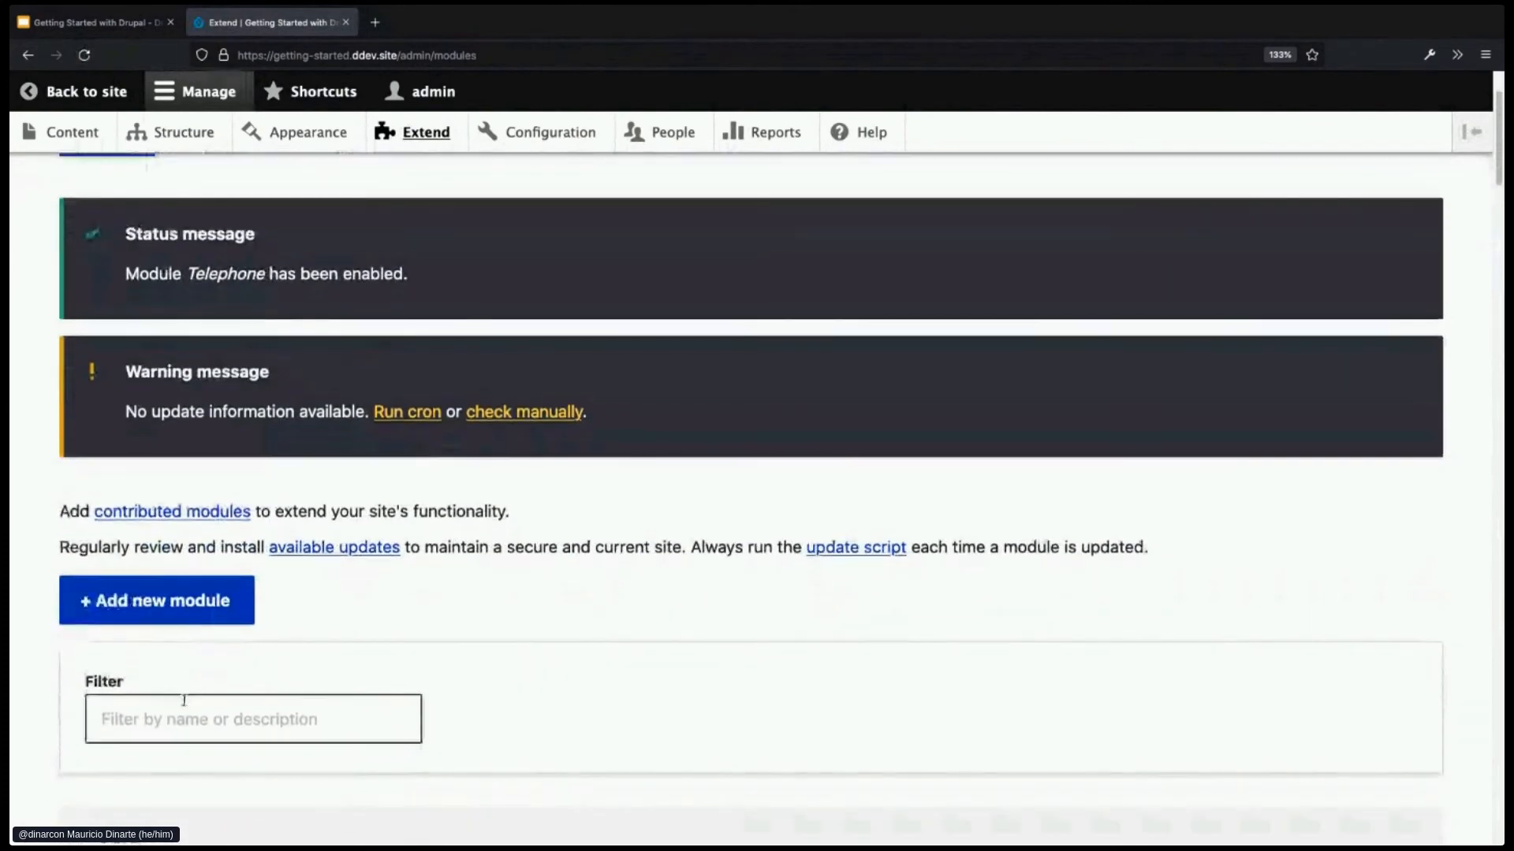
scroll(193, 717, down, 3)
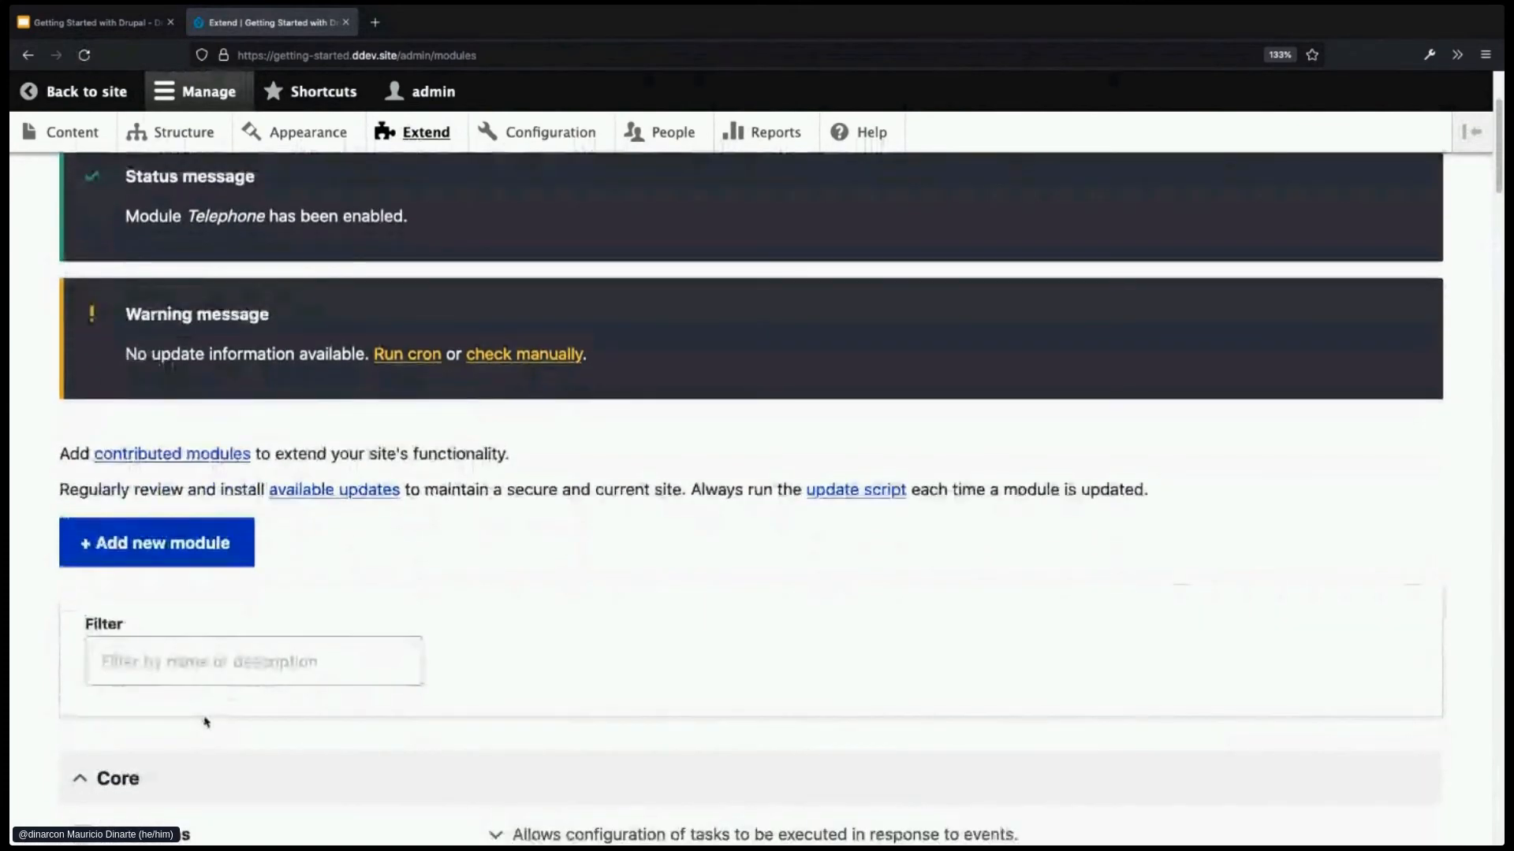
scroll(207, 709, down, 1)
click(209, 540)
text(Tel)
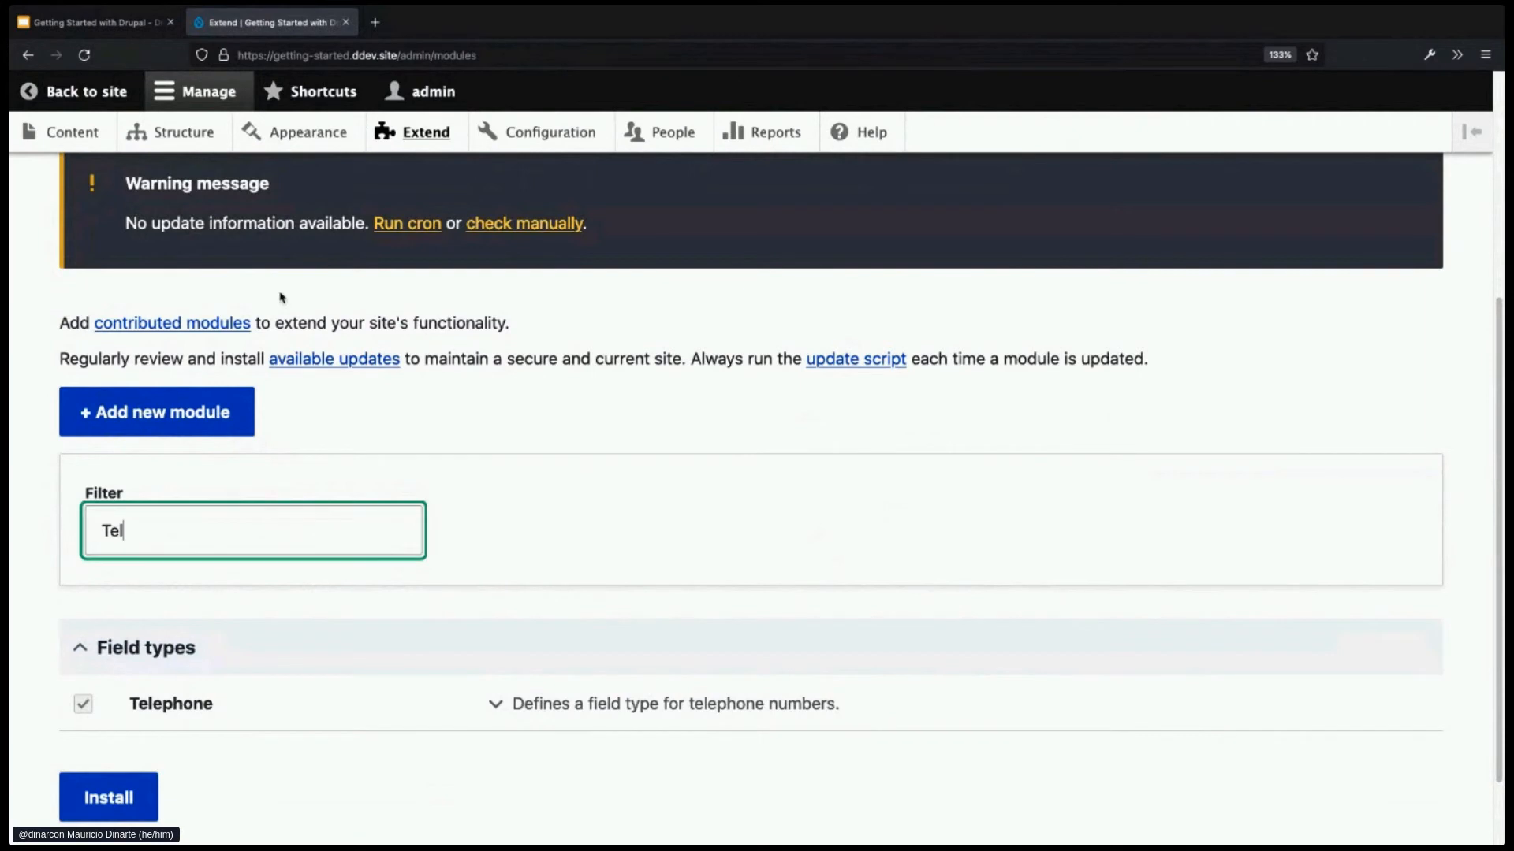
- From Structure > Content types, add a field to Staff and choose the Telephone number type
click(186, 134)
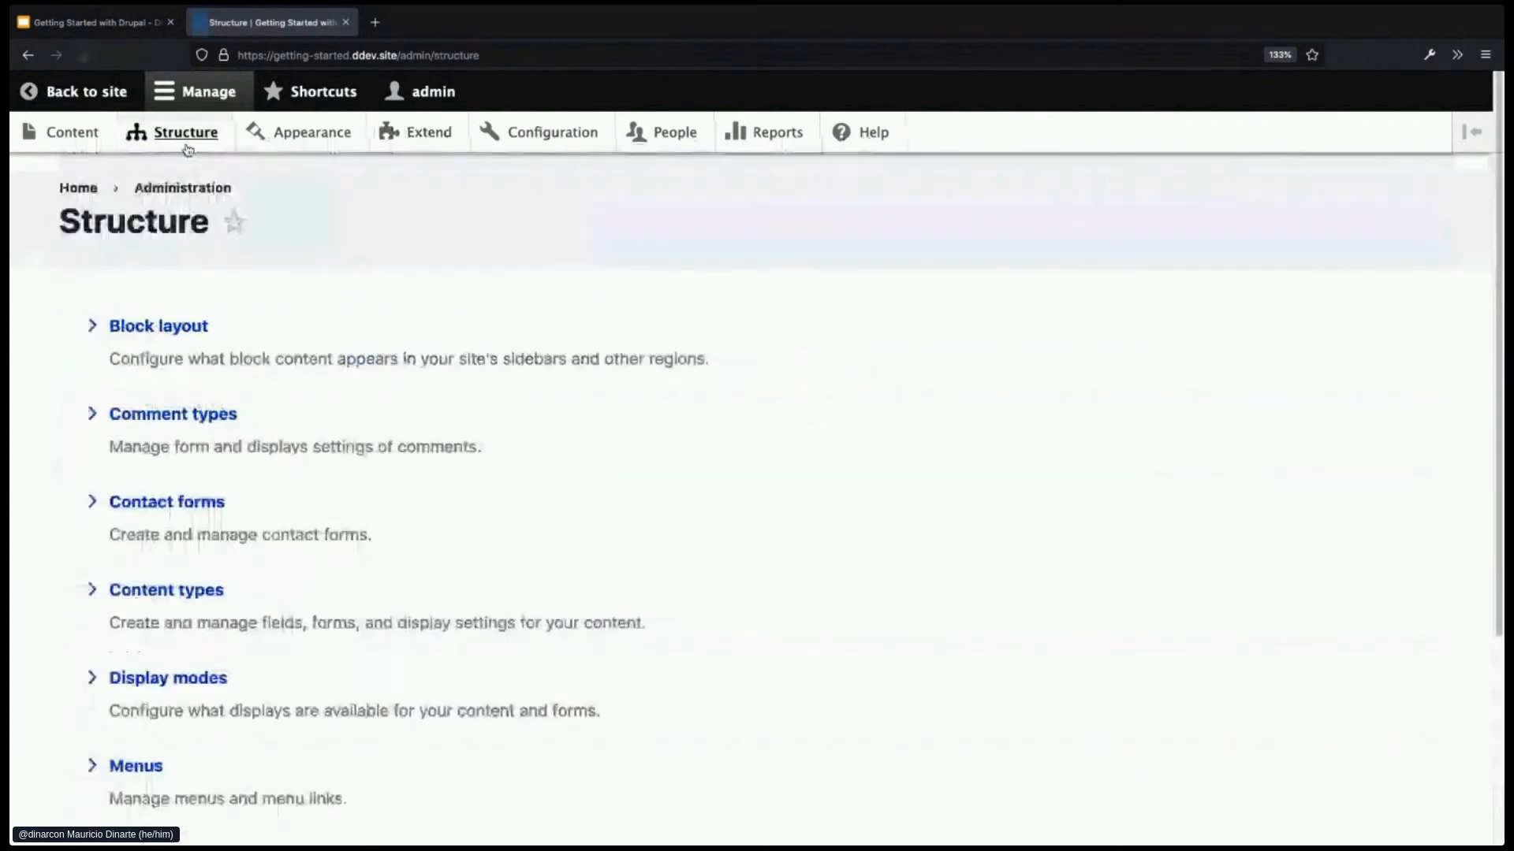
click(218, 591)
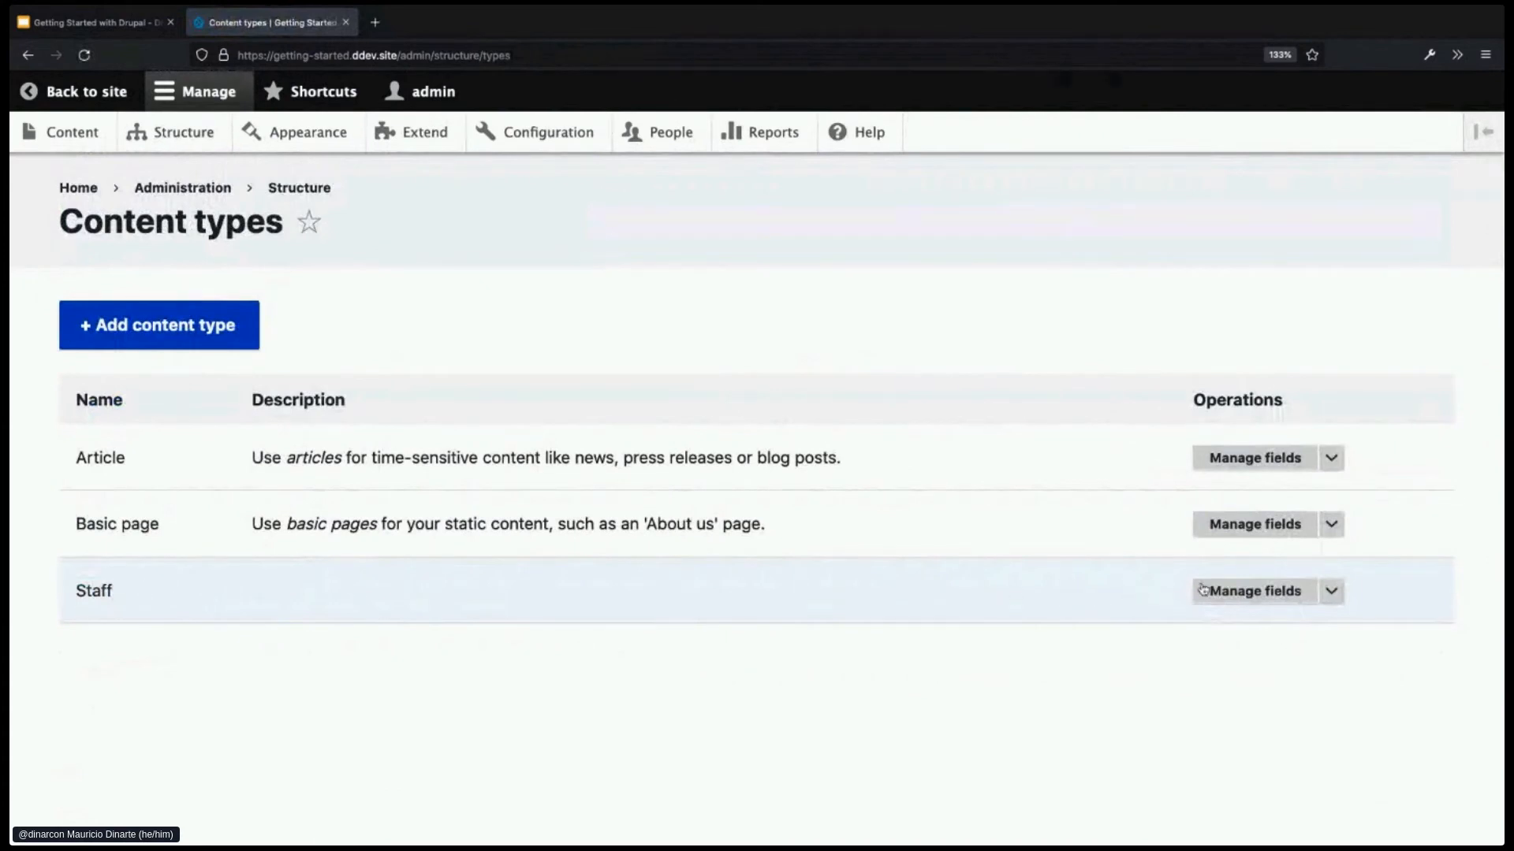
click(1246, 594)
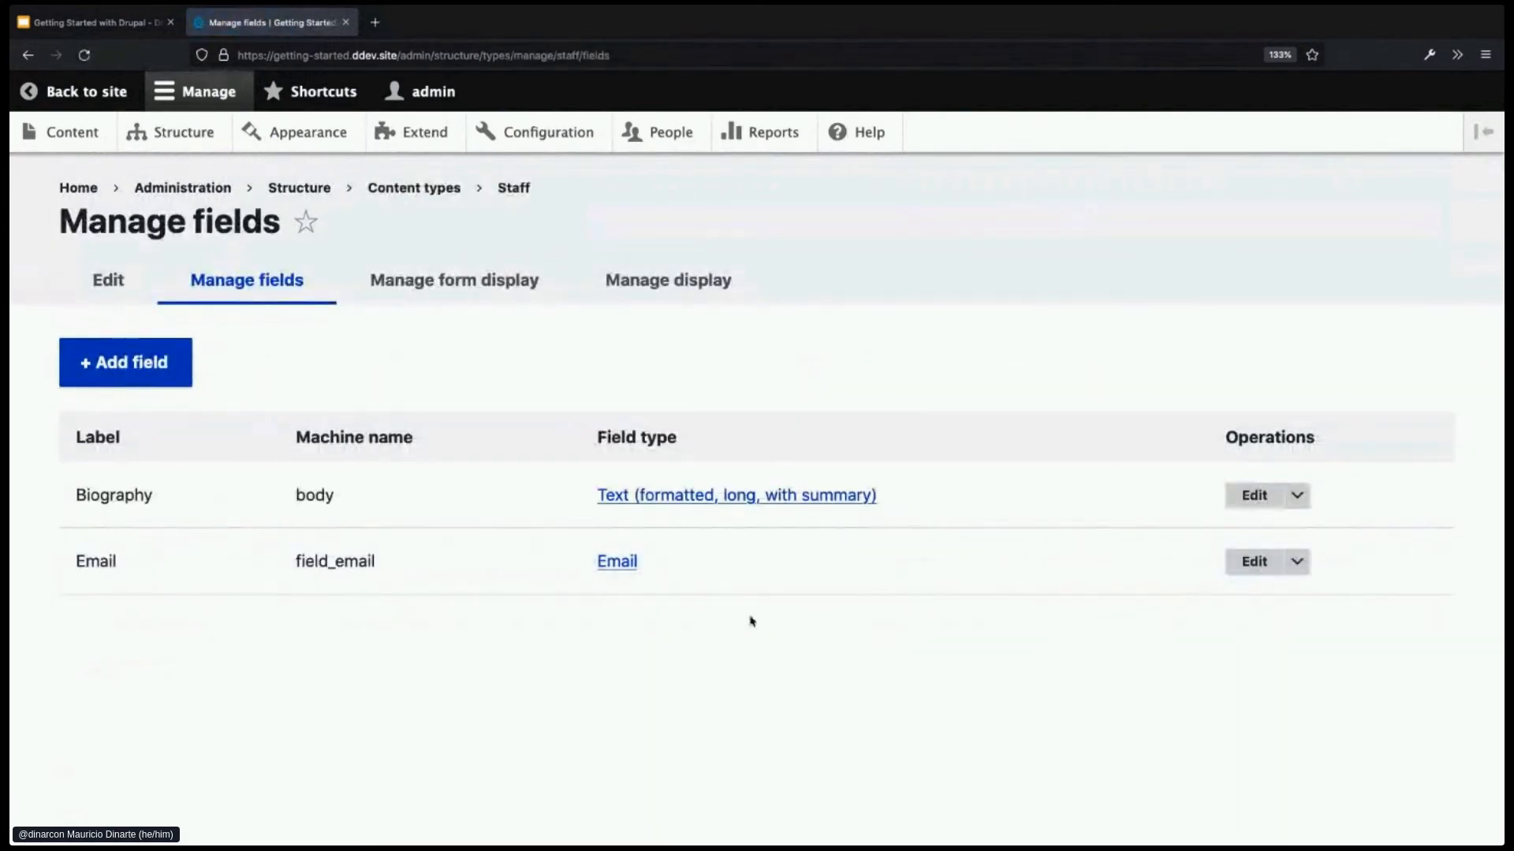
click(147, 367)
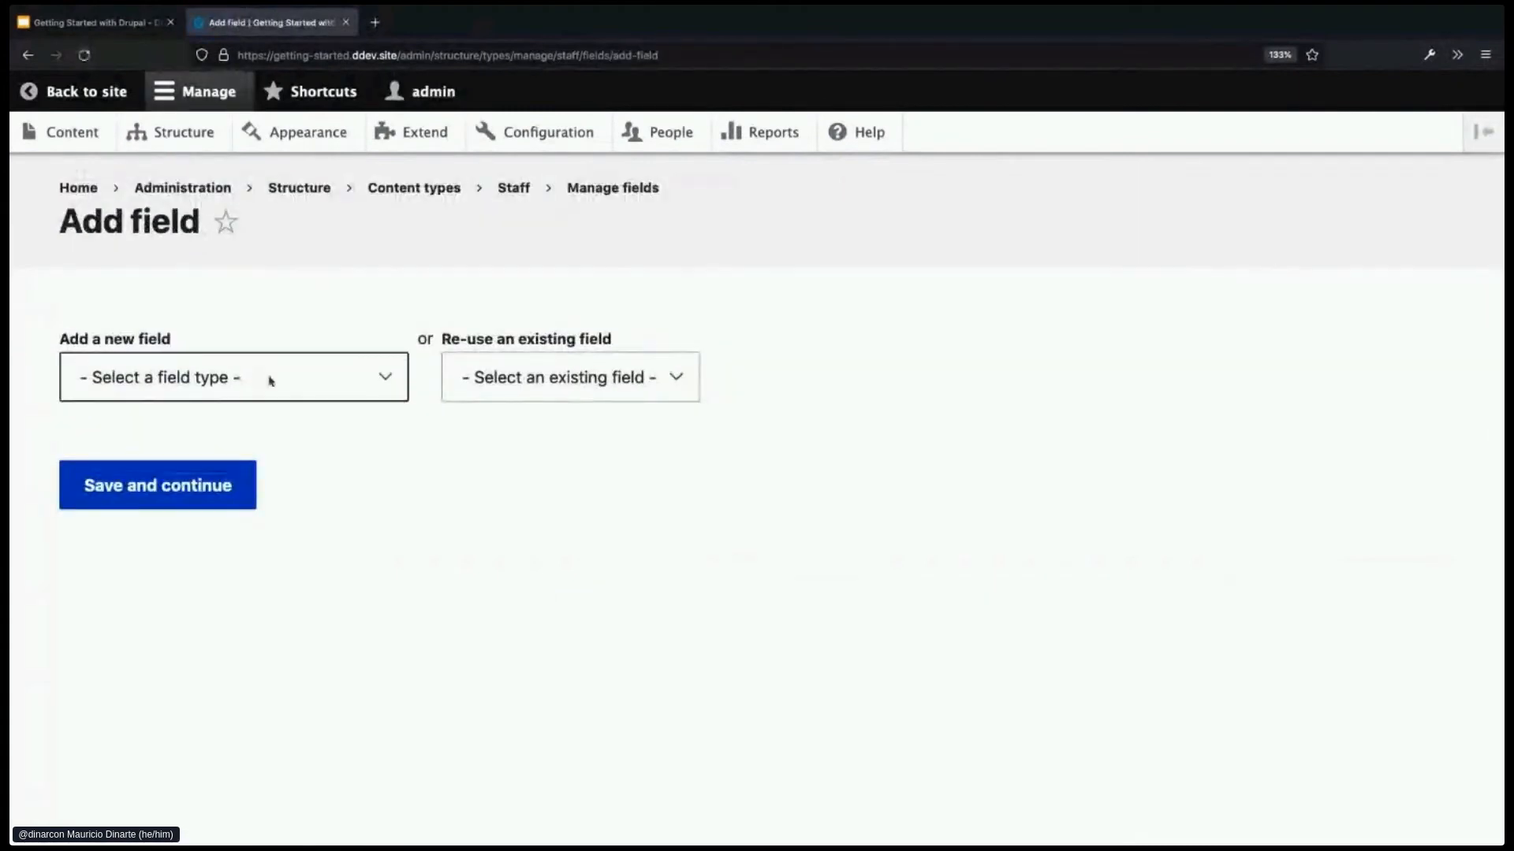
click(380, 384)
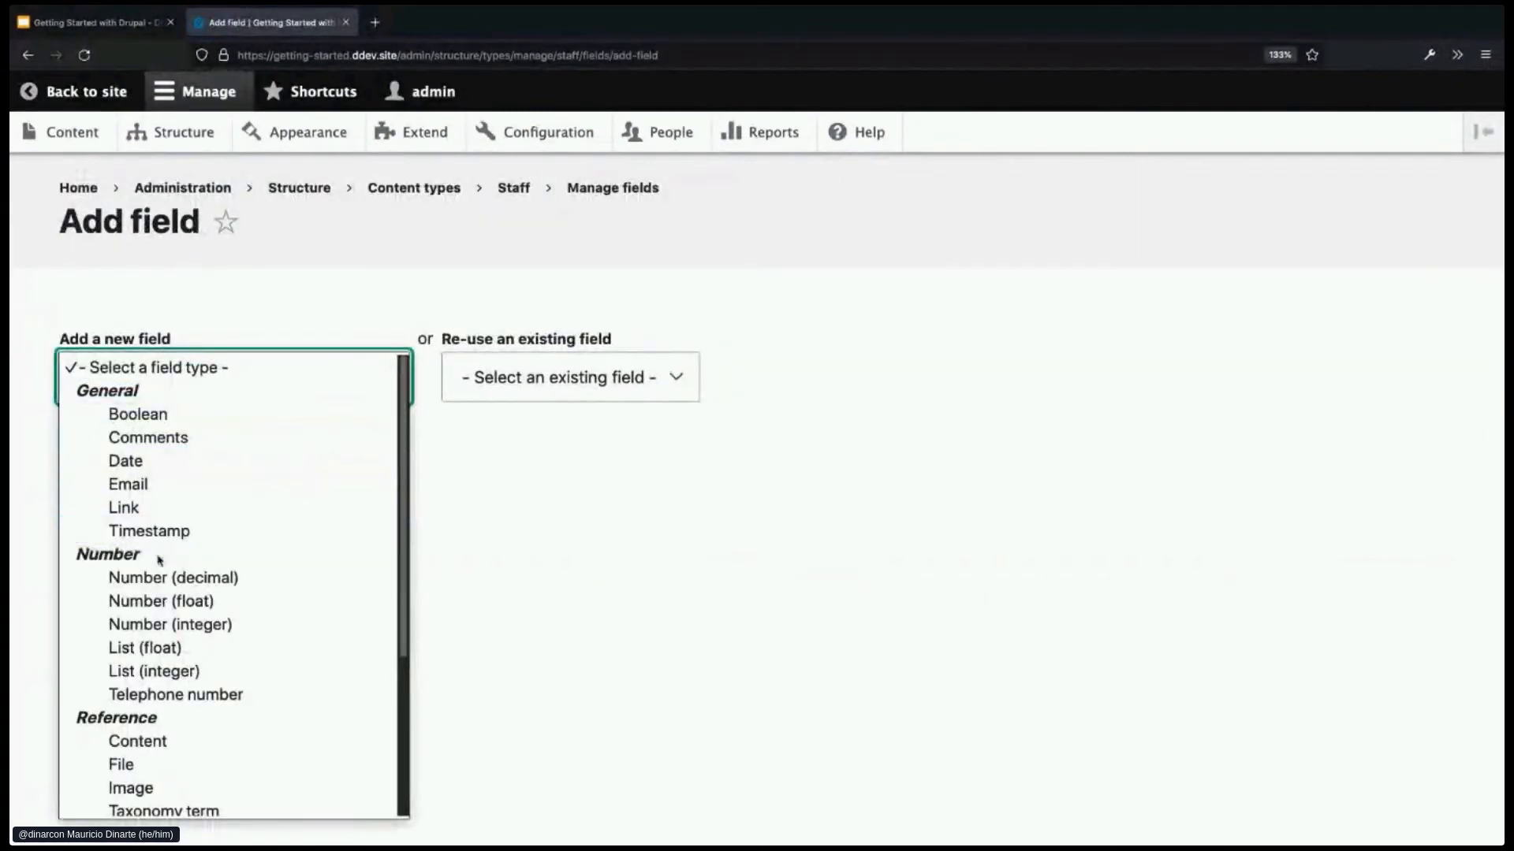
click(233, 695)
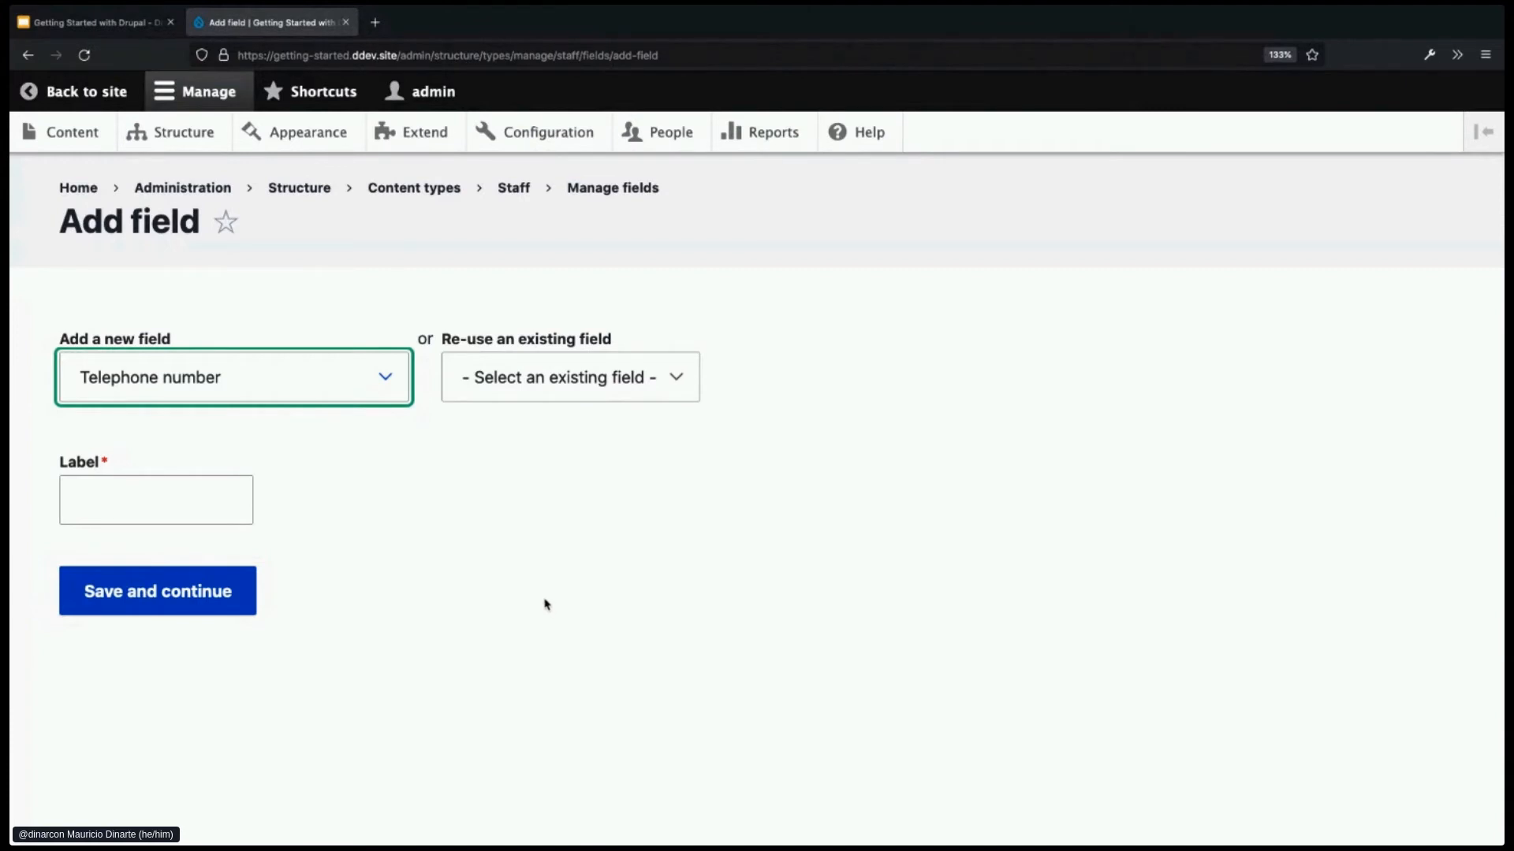
click(154, 509)
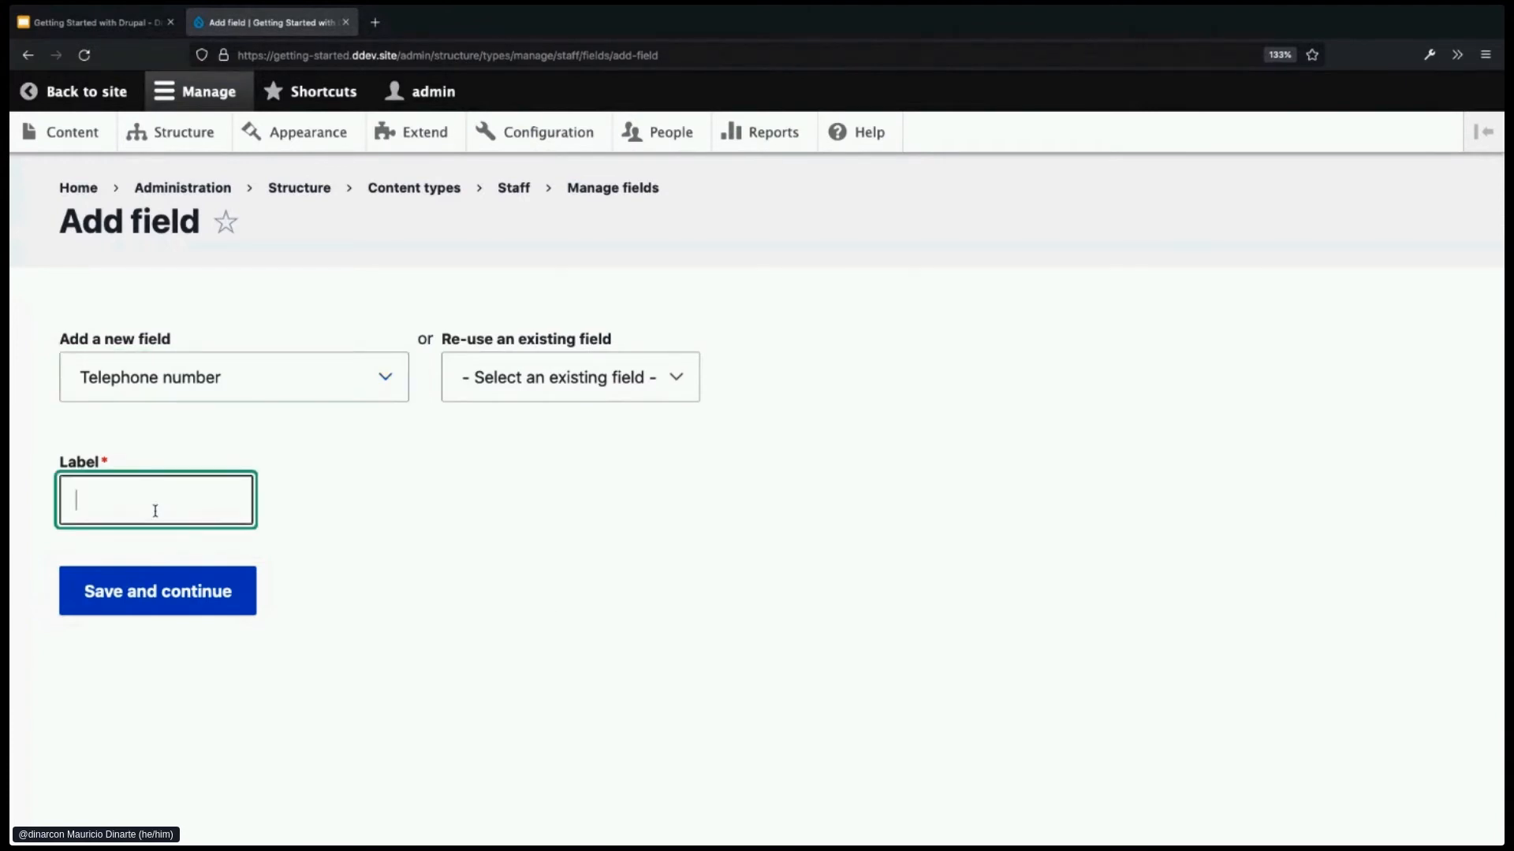
- Label the new field 'Phone number' and save it to create field_phone_number
text(Phone number)
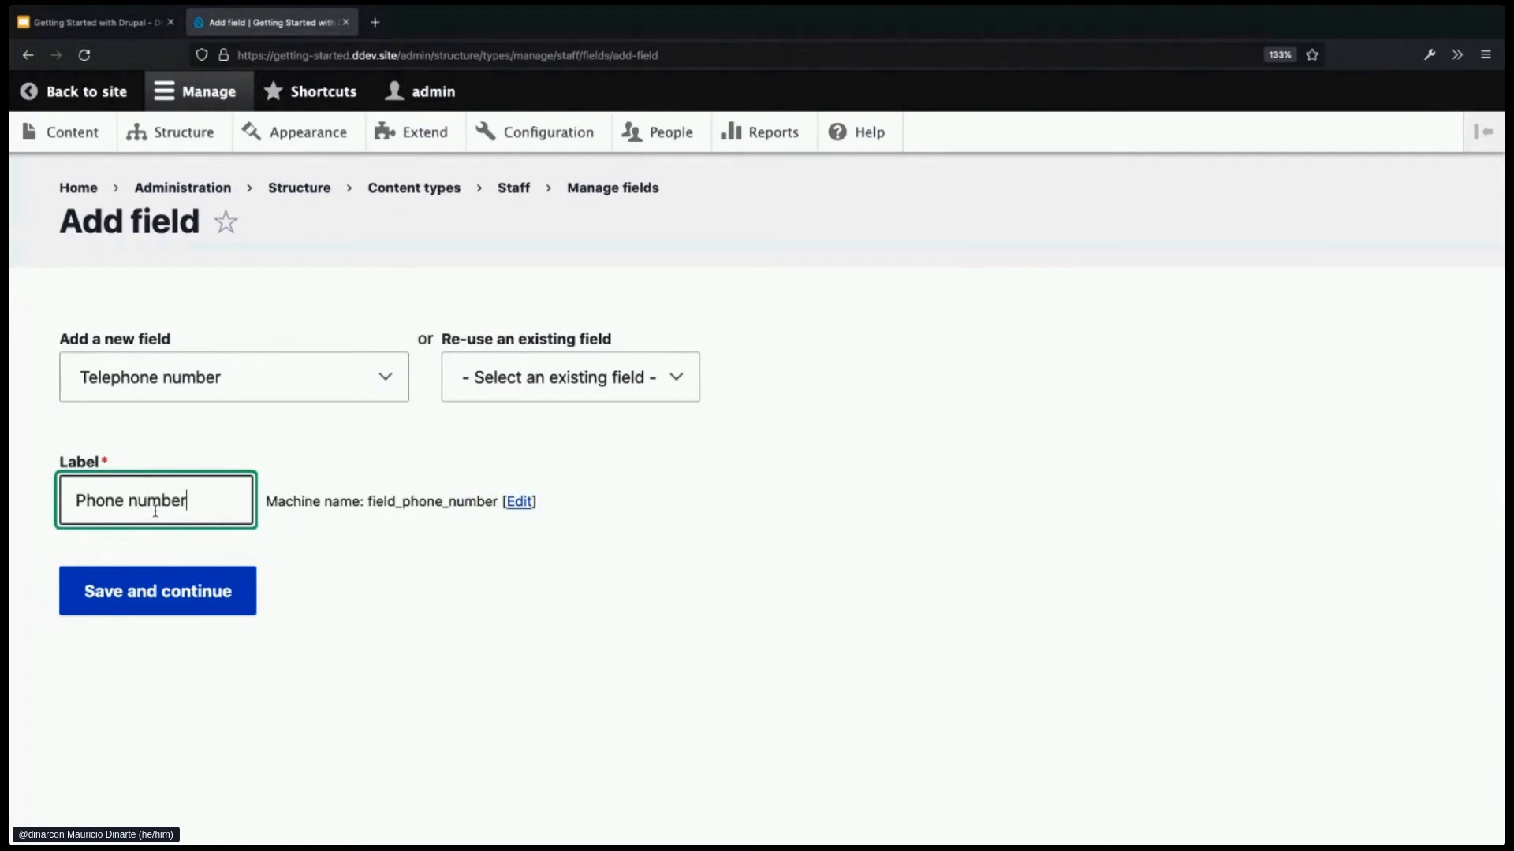
click(124, 597)
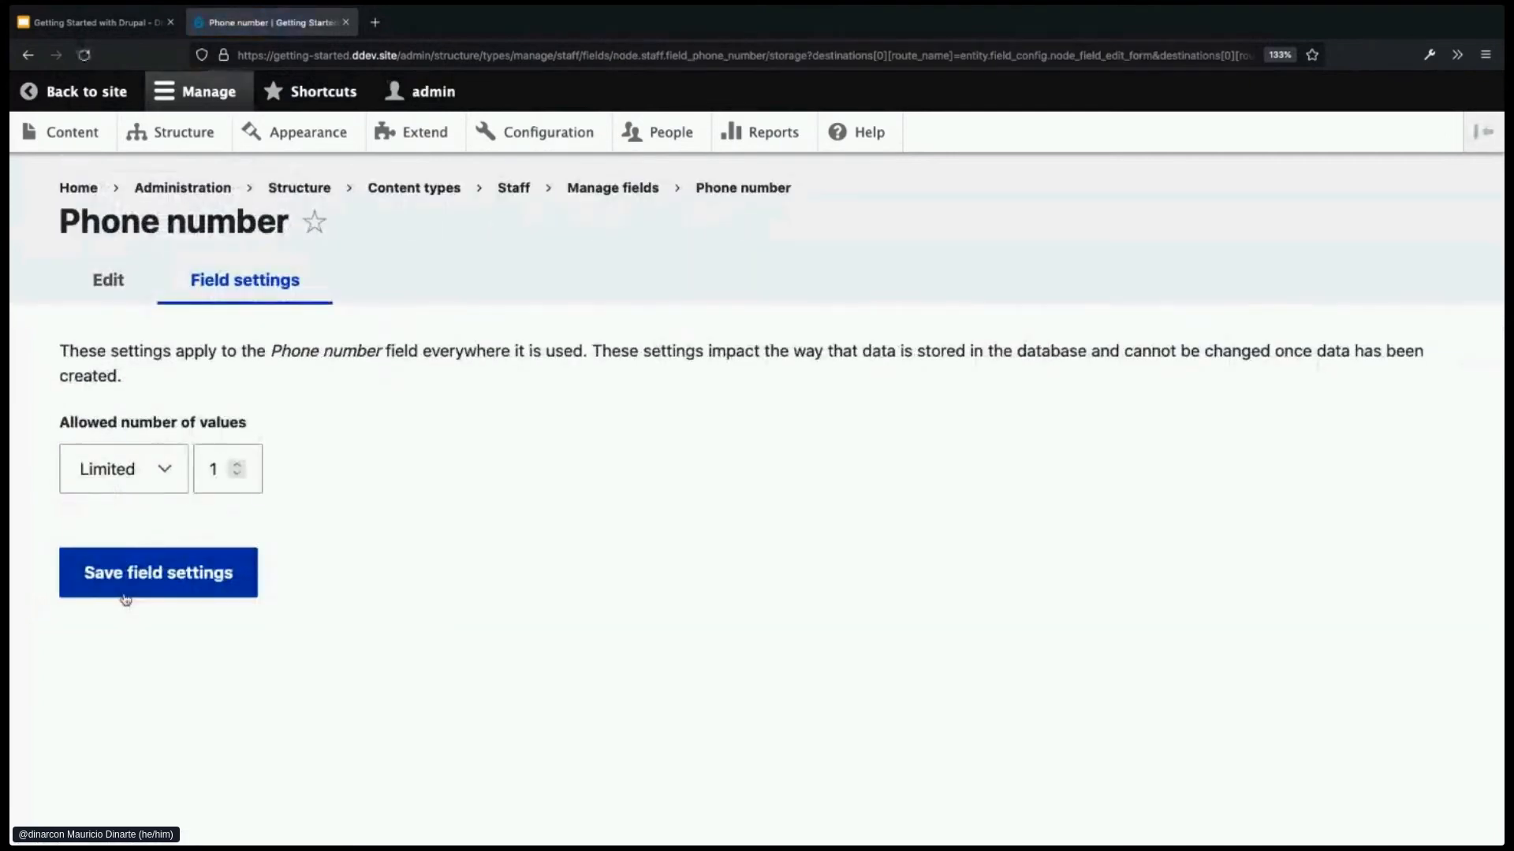
- Keep one allowed value, enter a default phone number, and save the Phone number field settings
click(217, 572)
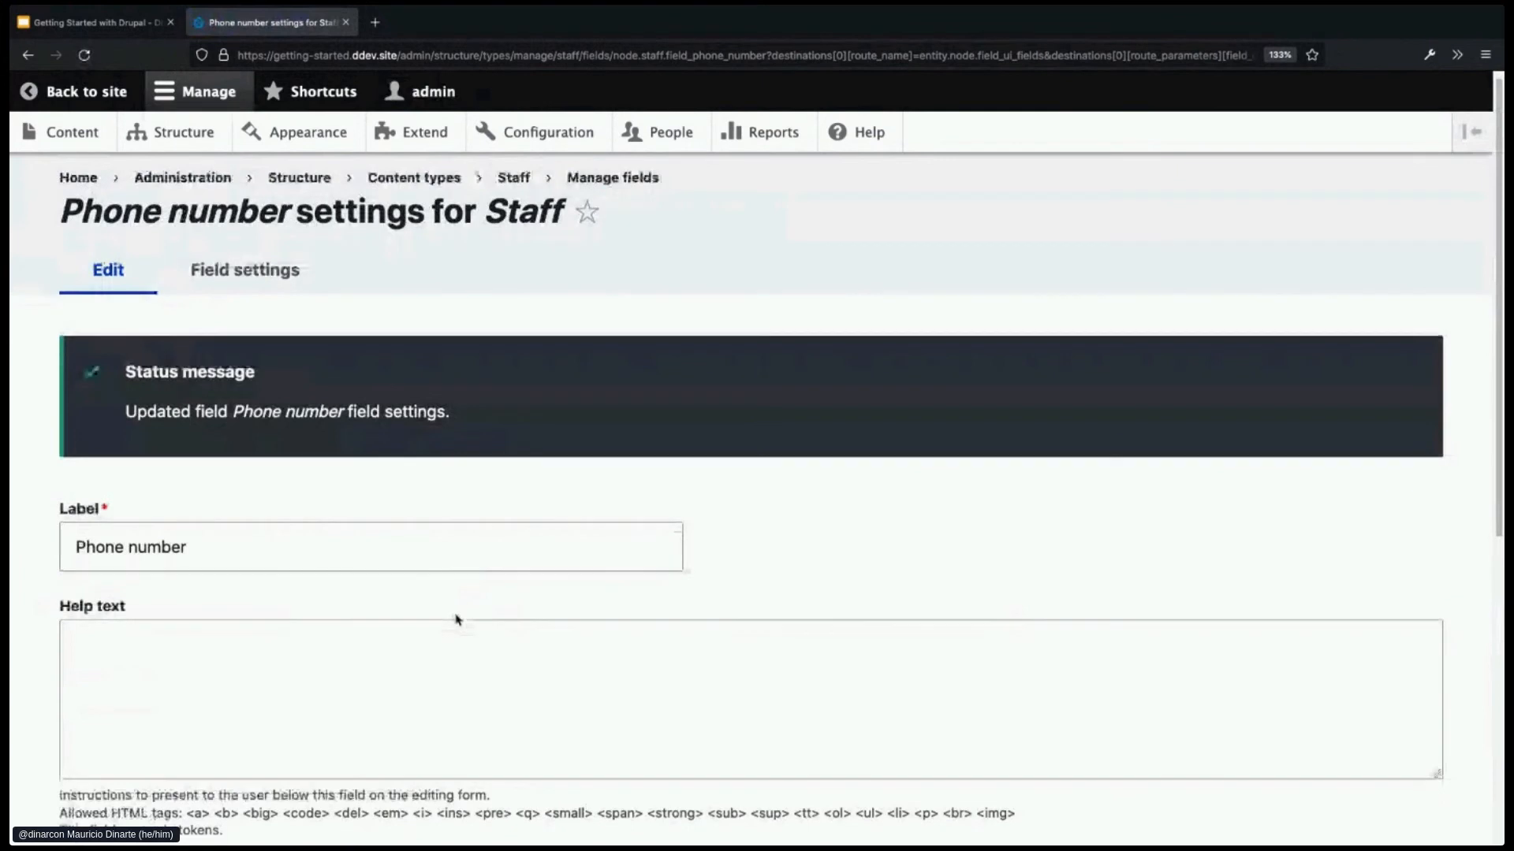
scroll(456, 615, down, 4)
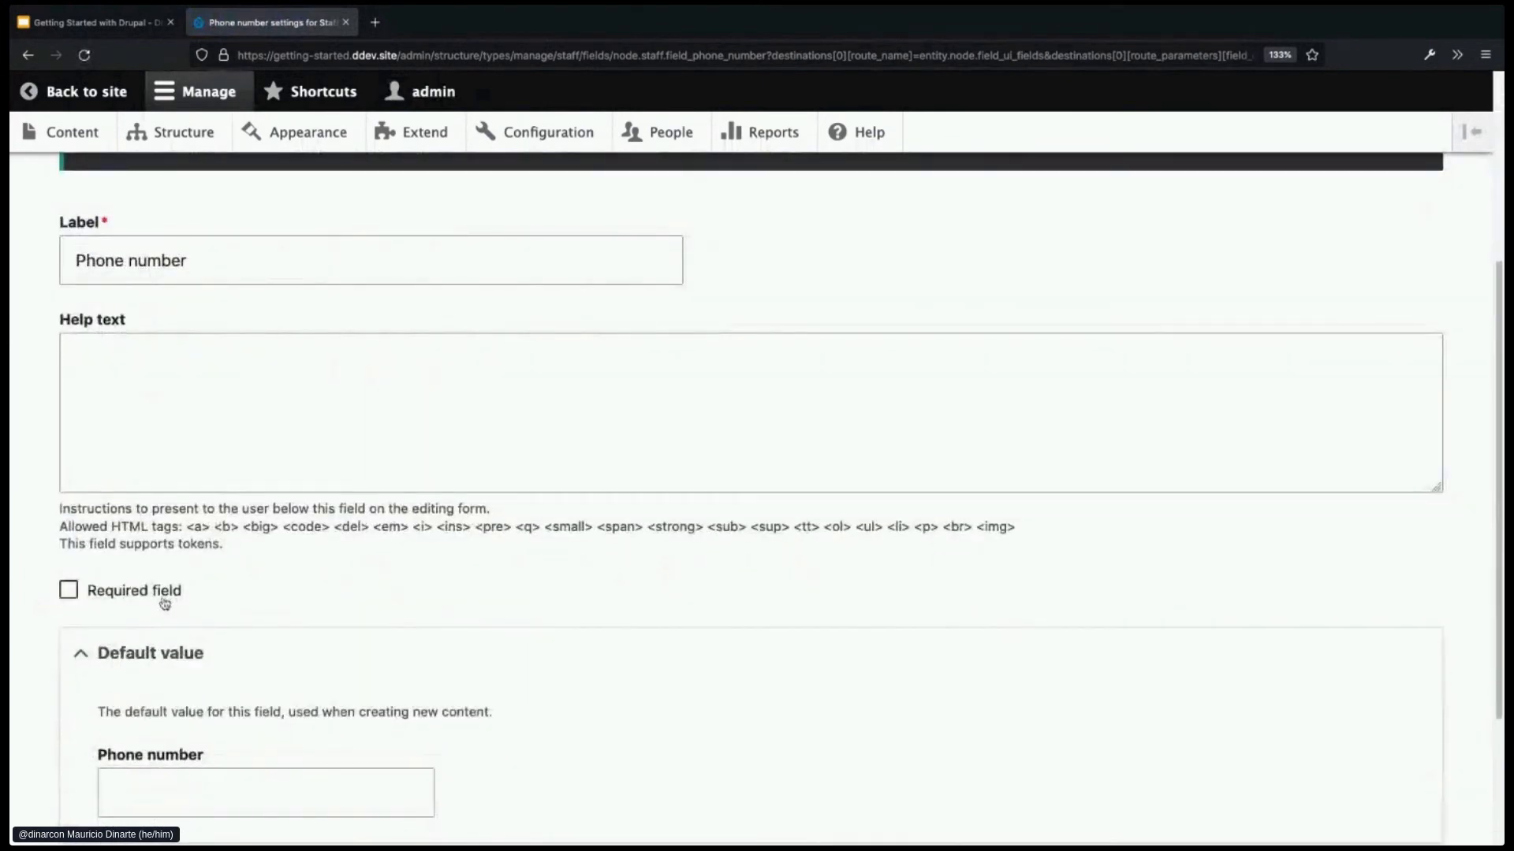
scroll(583, 598, down, 2)
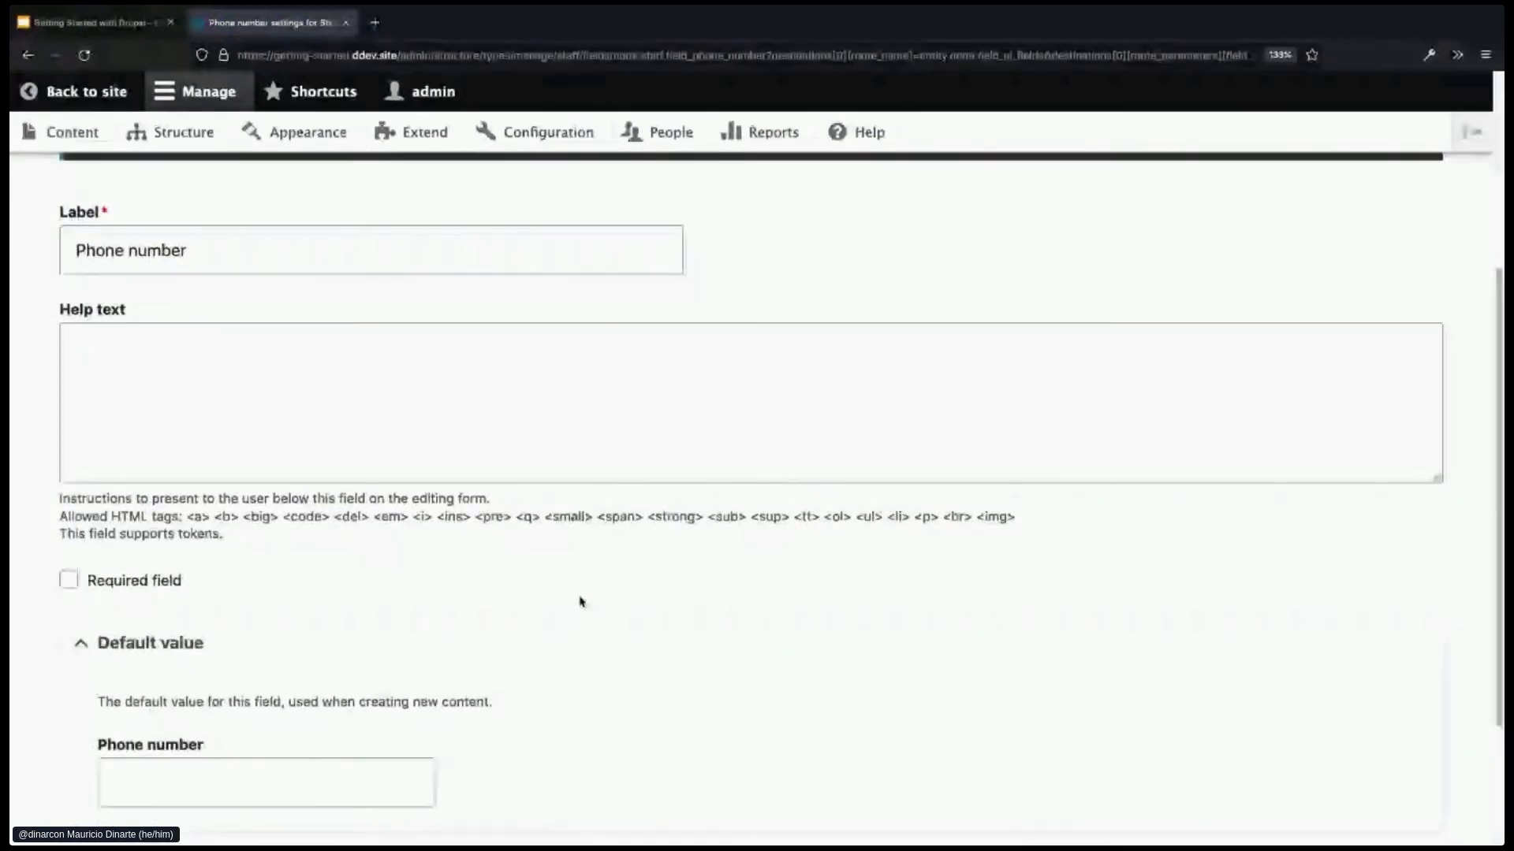
scroll(615, 595, down, 1)
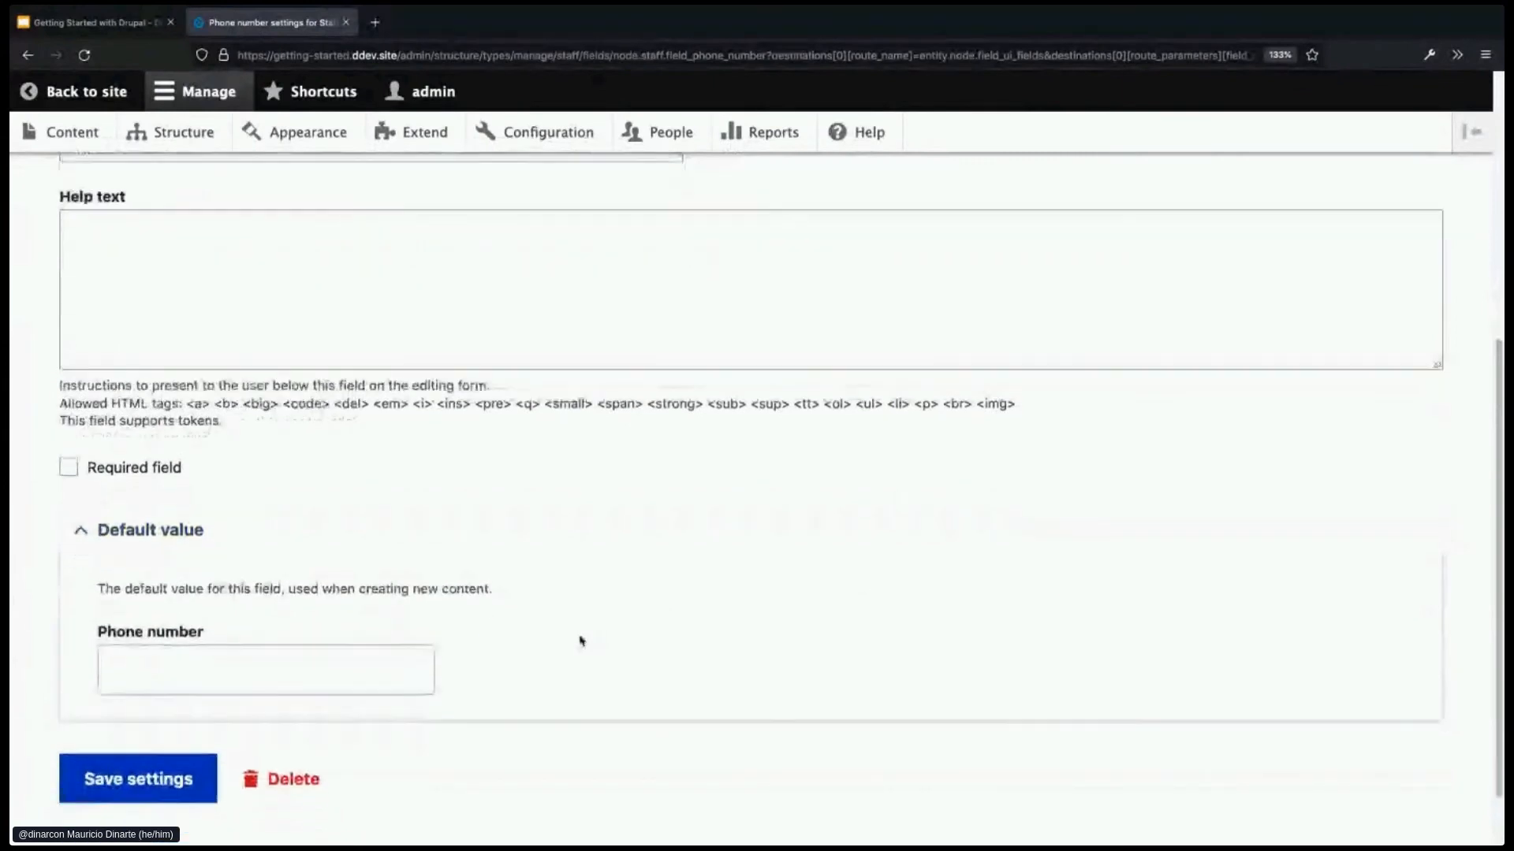
click(333, 670)
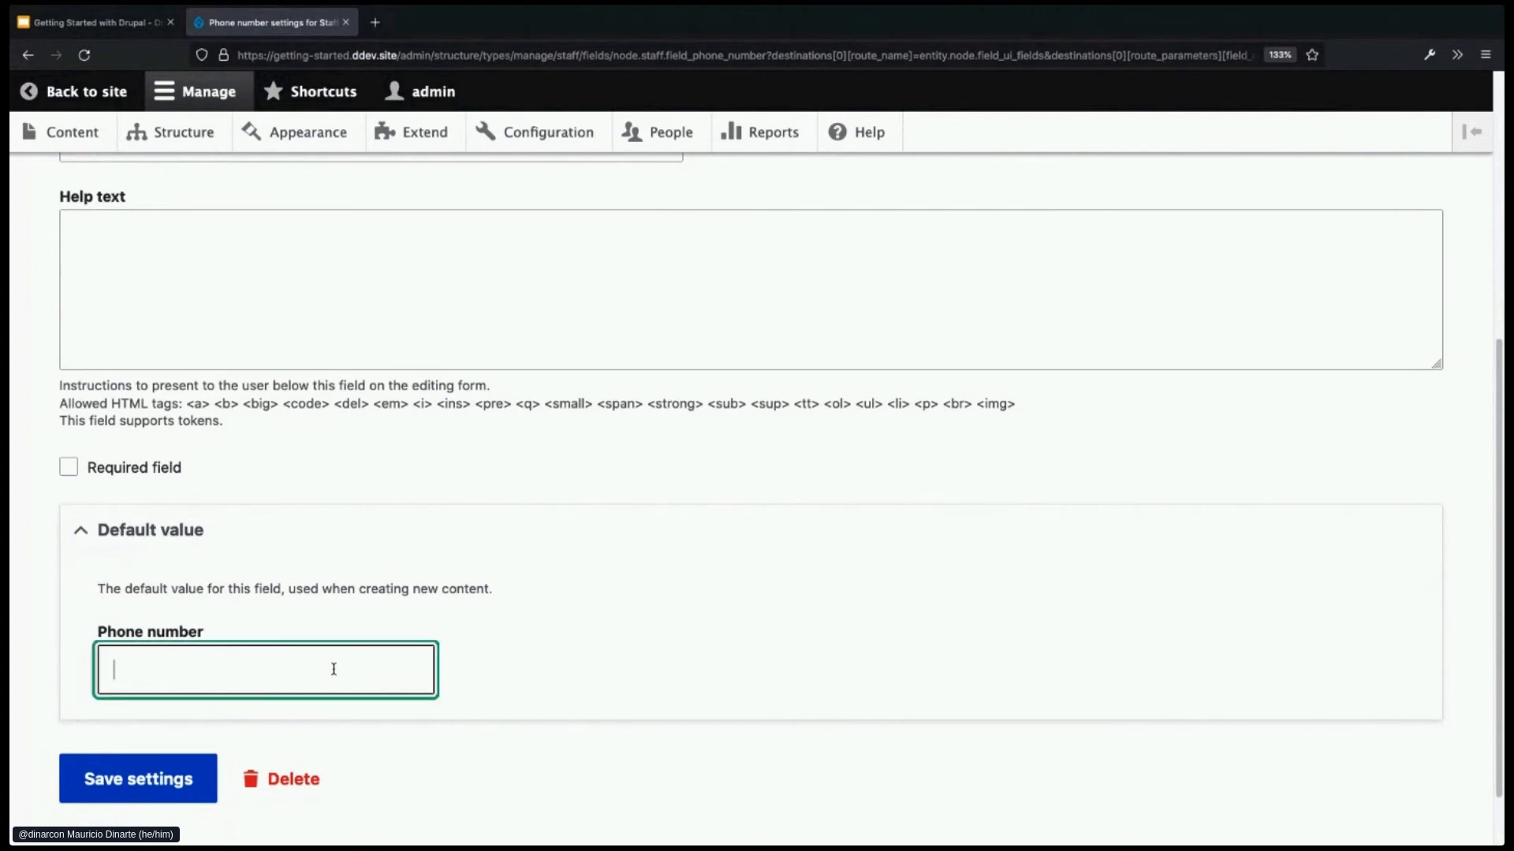
text(+80812312300)
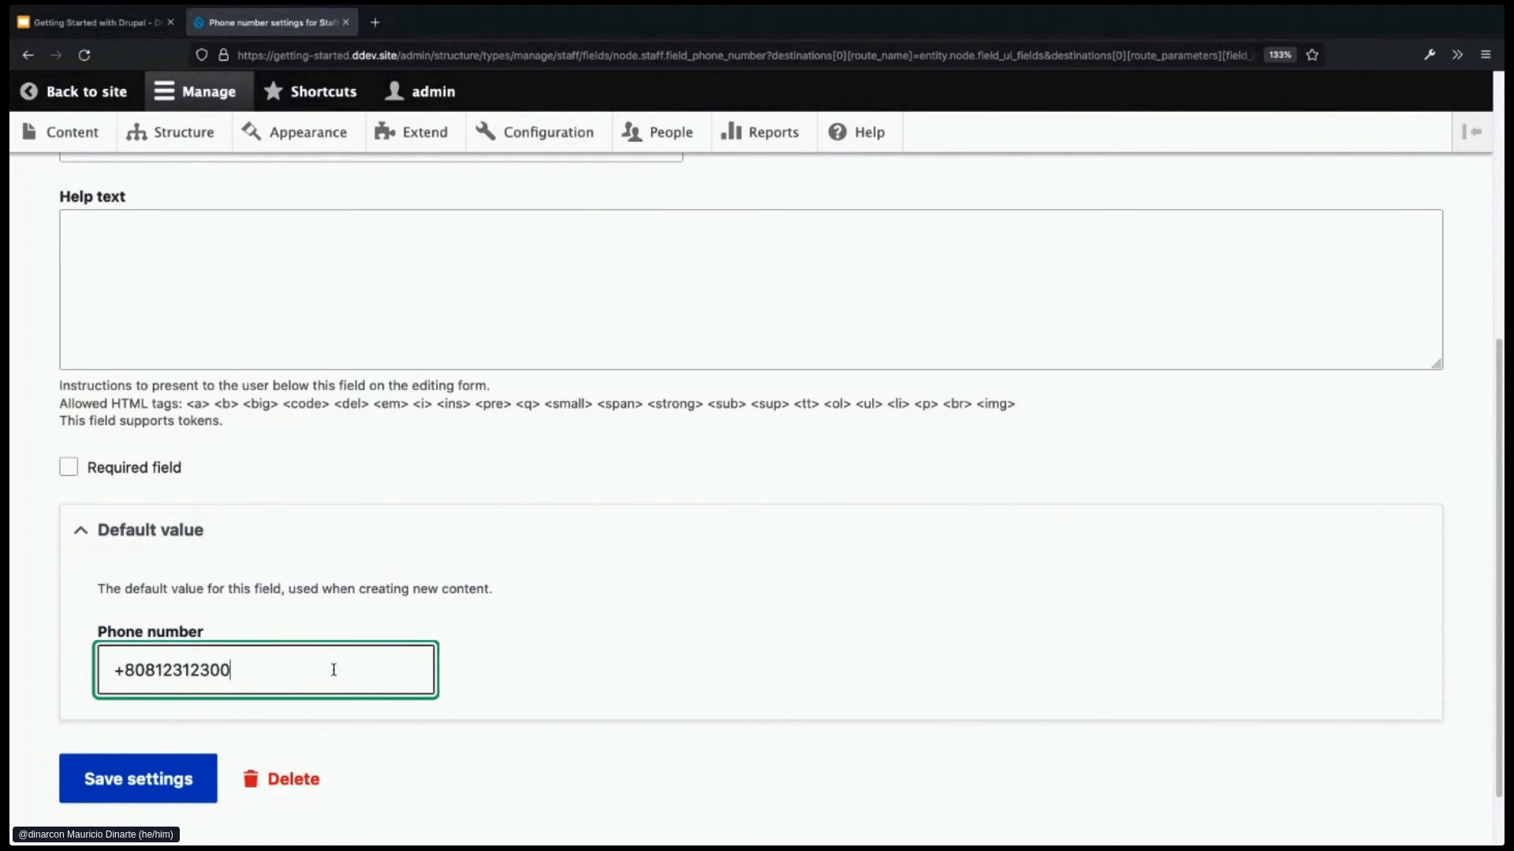
click(158, 780)
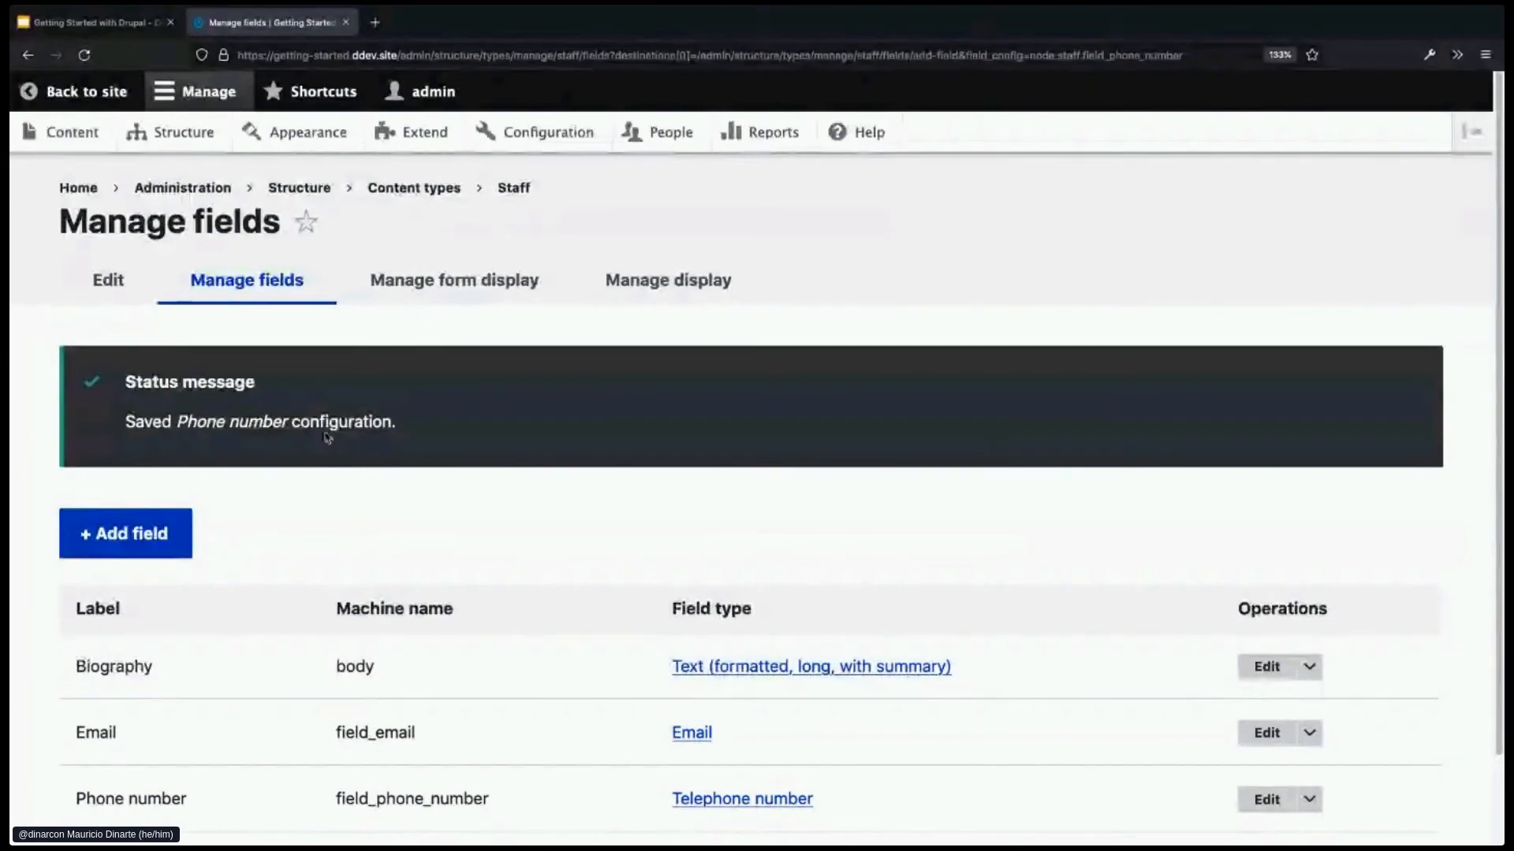
- Open the Staff entry from the Content list and go to its edit form
click(91, 131)
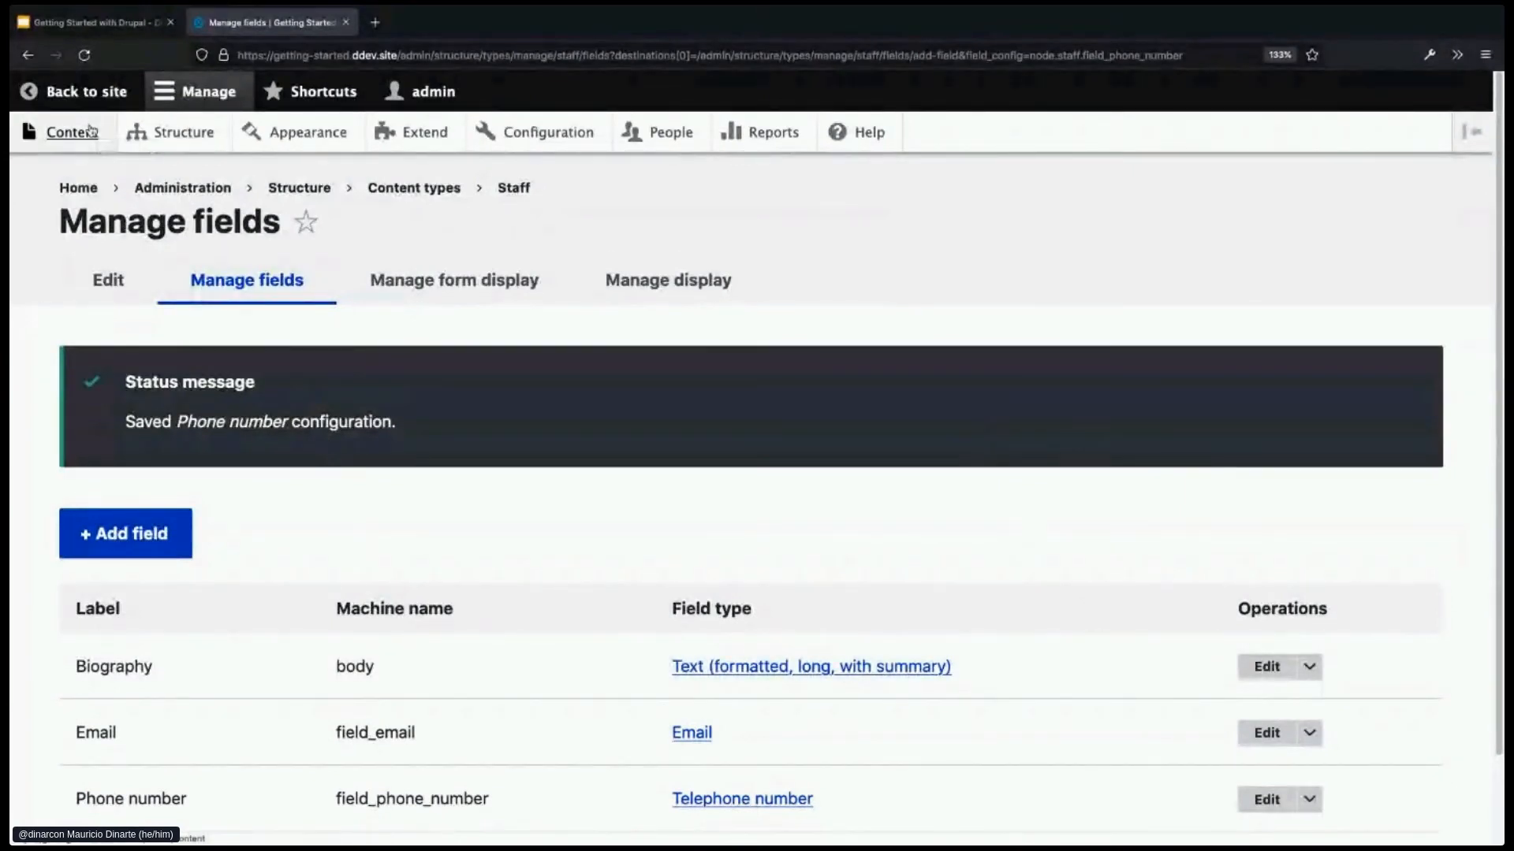
scroll(399, 524, down, 3)
click(197, 686)
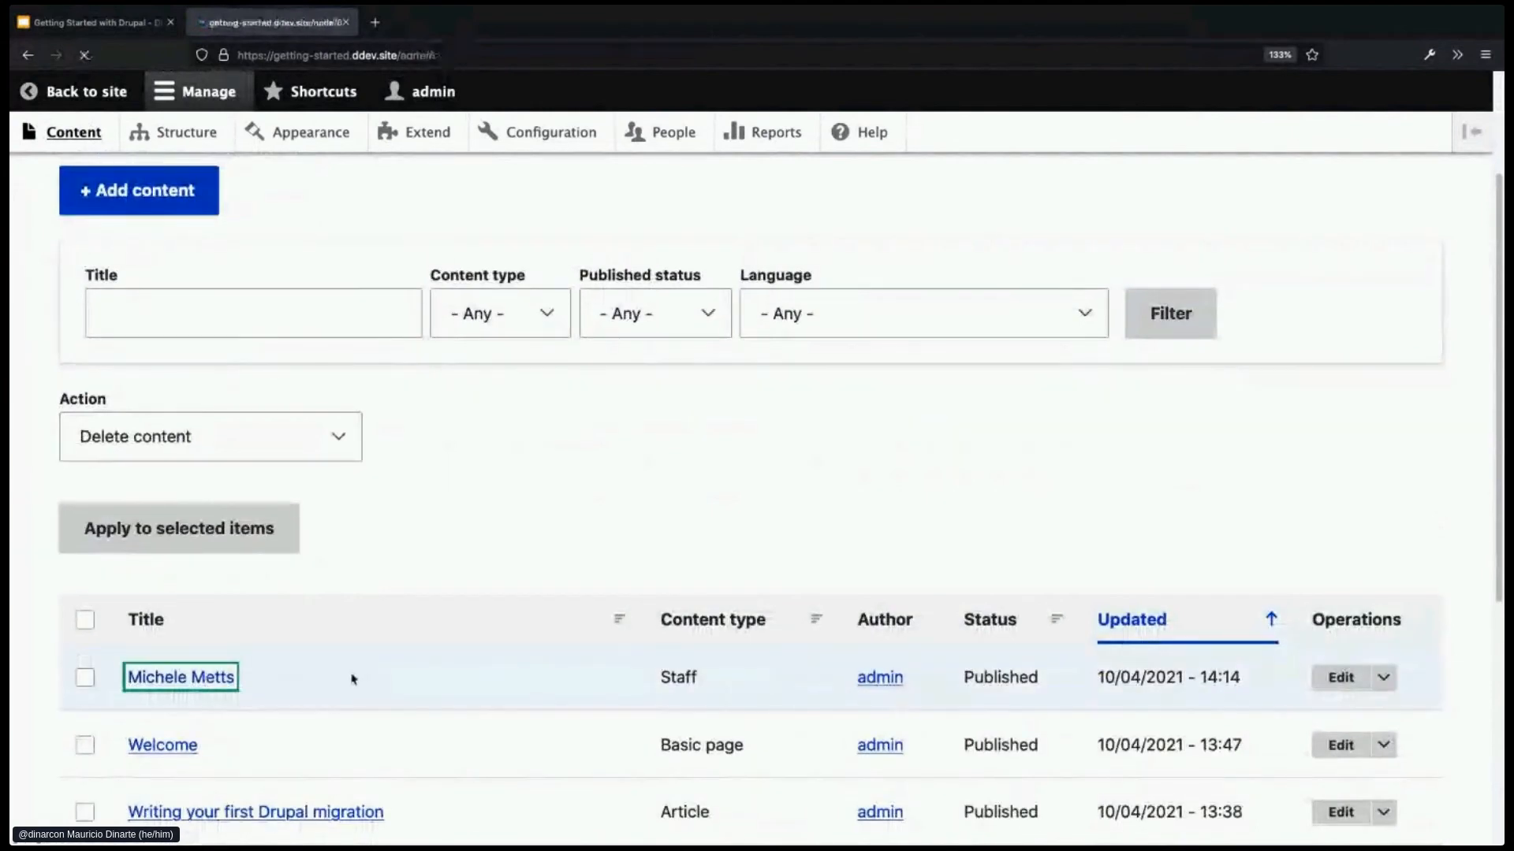
scroll(439, 669, down, 5)
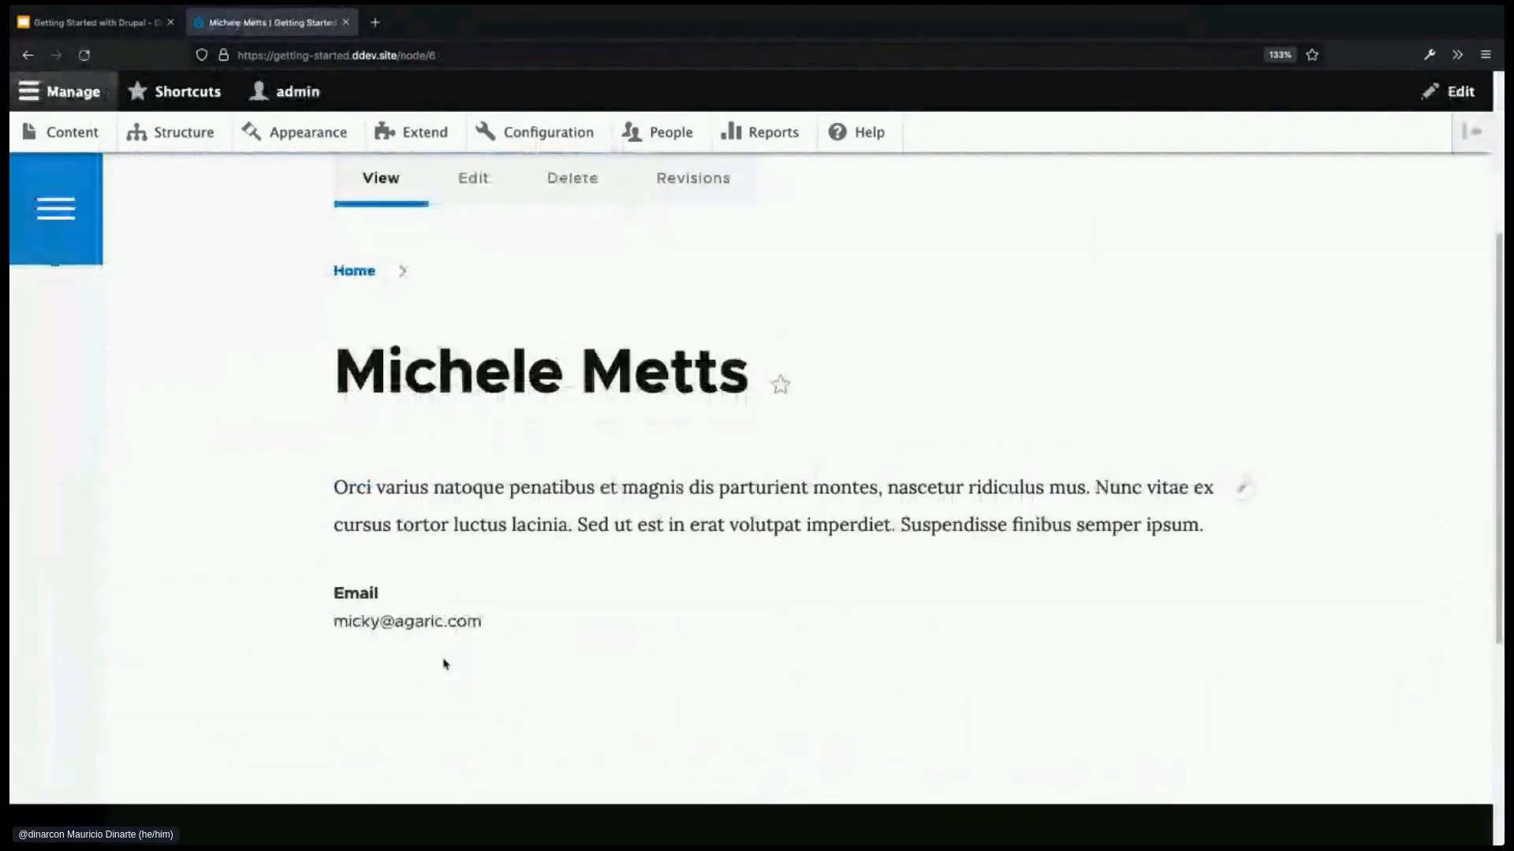
scroll(416, 666, up, 1)
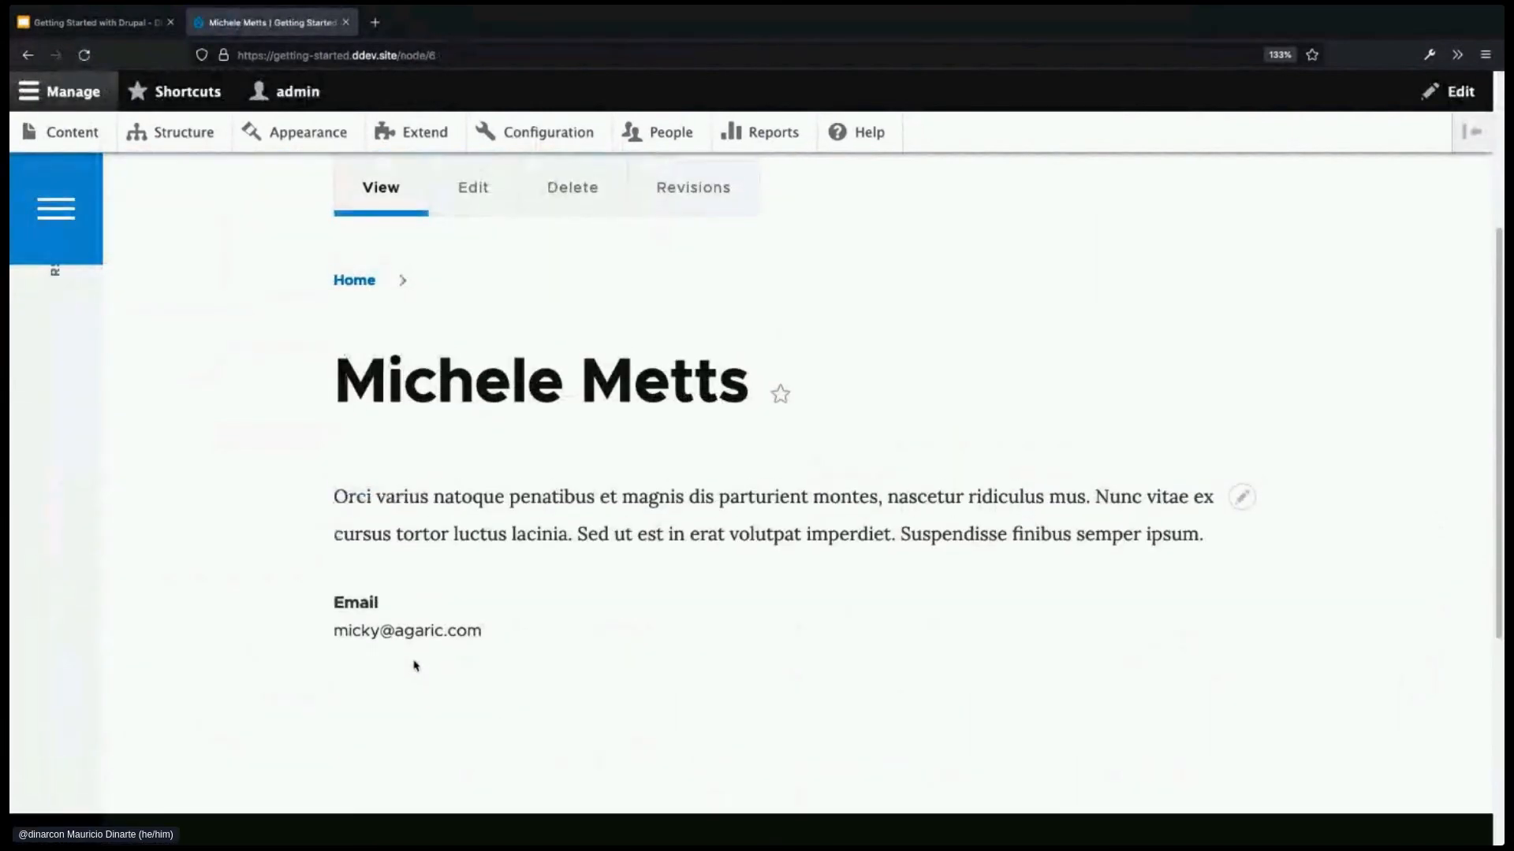
click(473, 197)
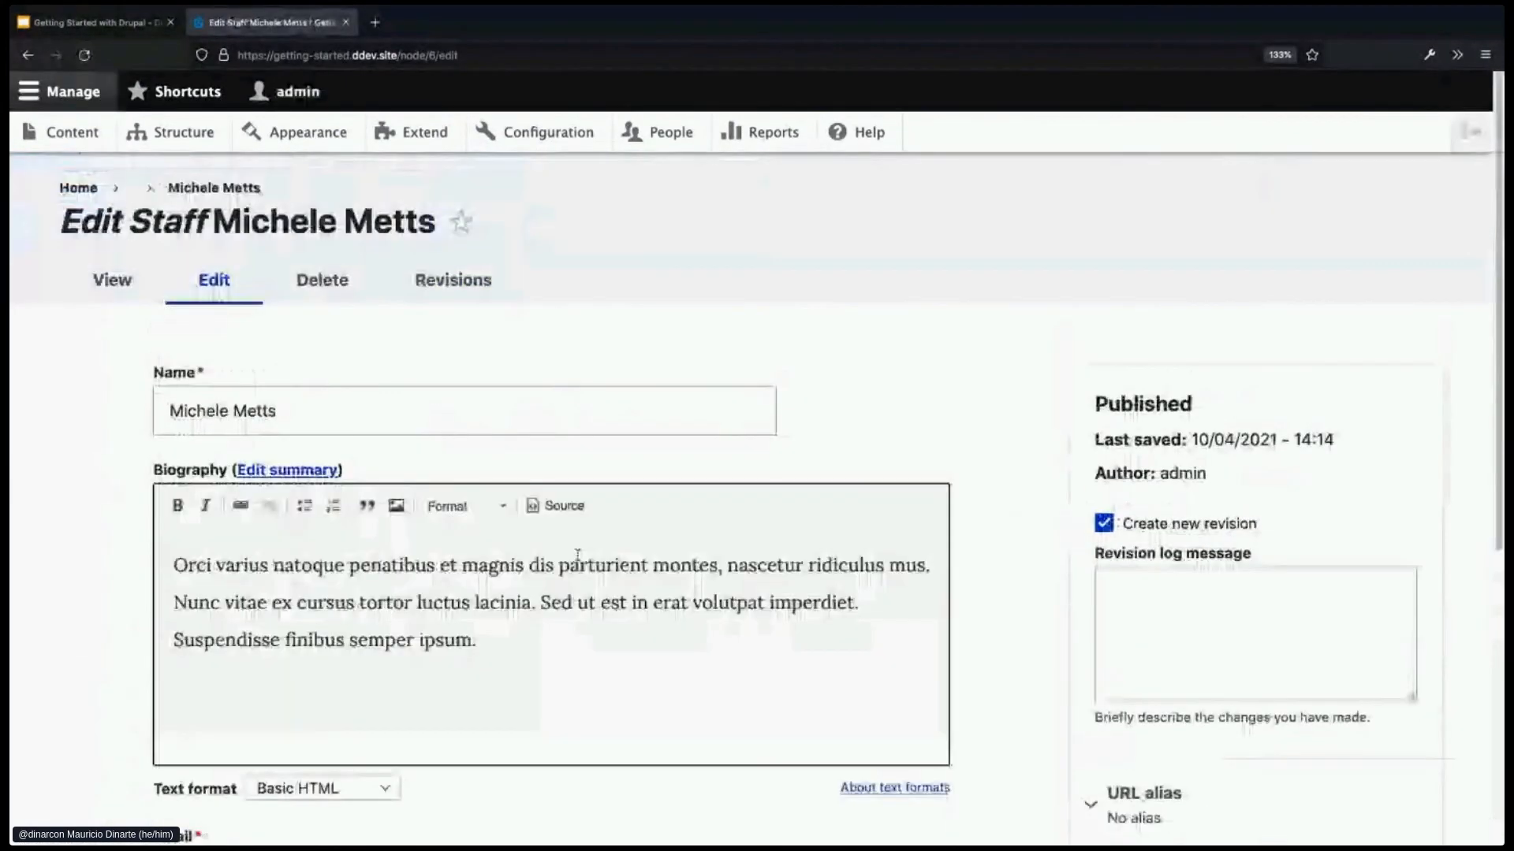
- Enter the staff member's phone number in the Phone number field and save the entry
scroll(580, 568, down, 2)
scroll(580, 568, down, 2)
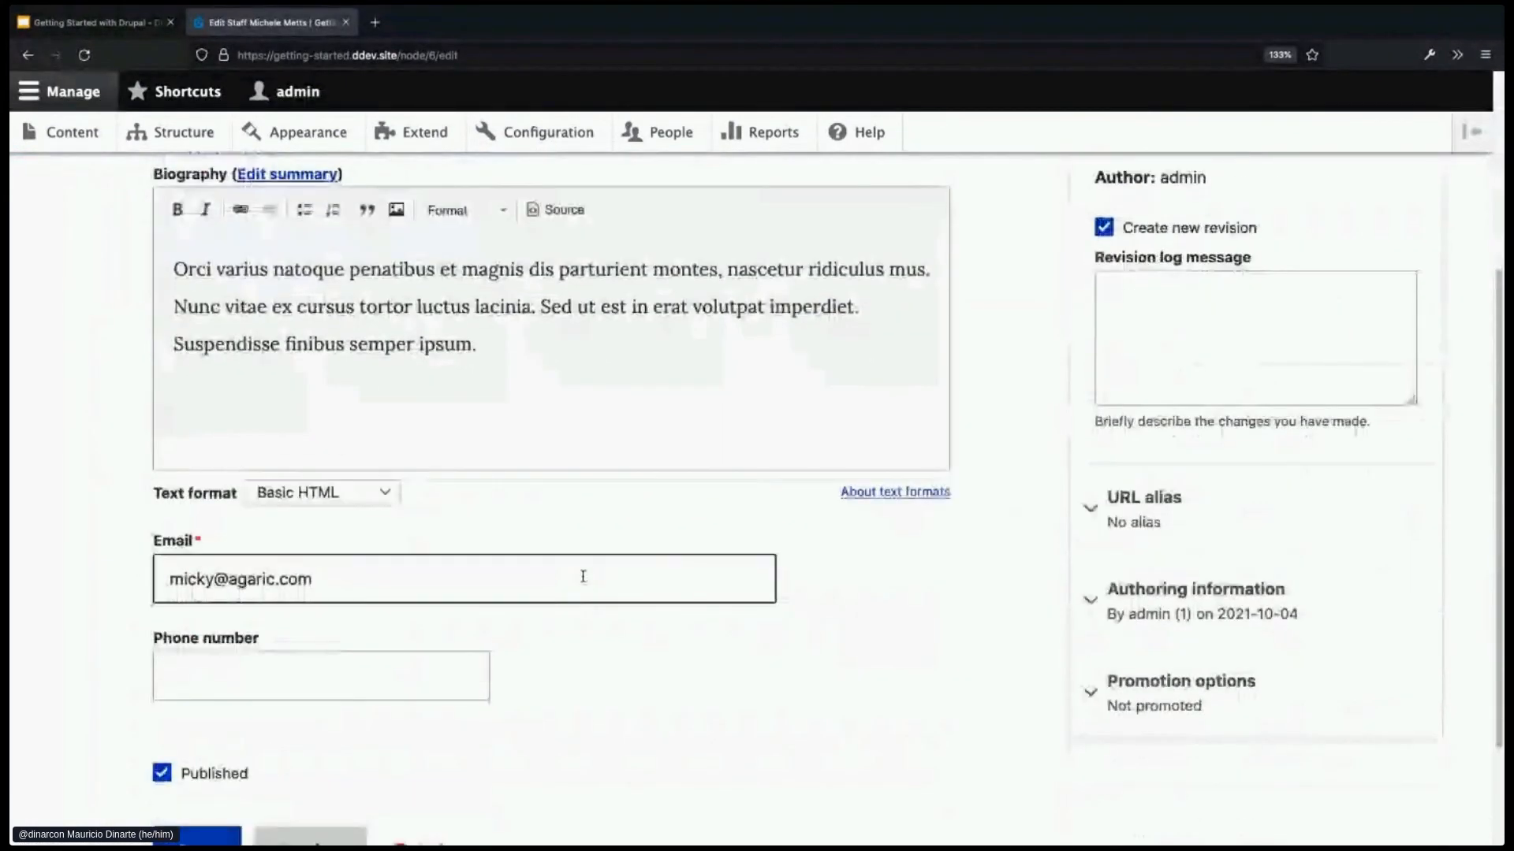
click(356, 680)
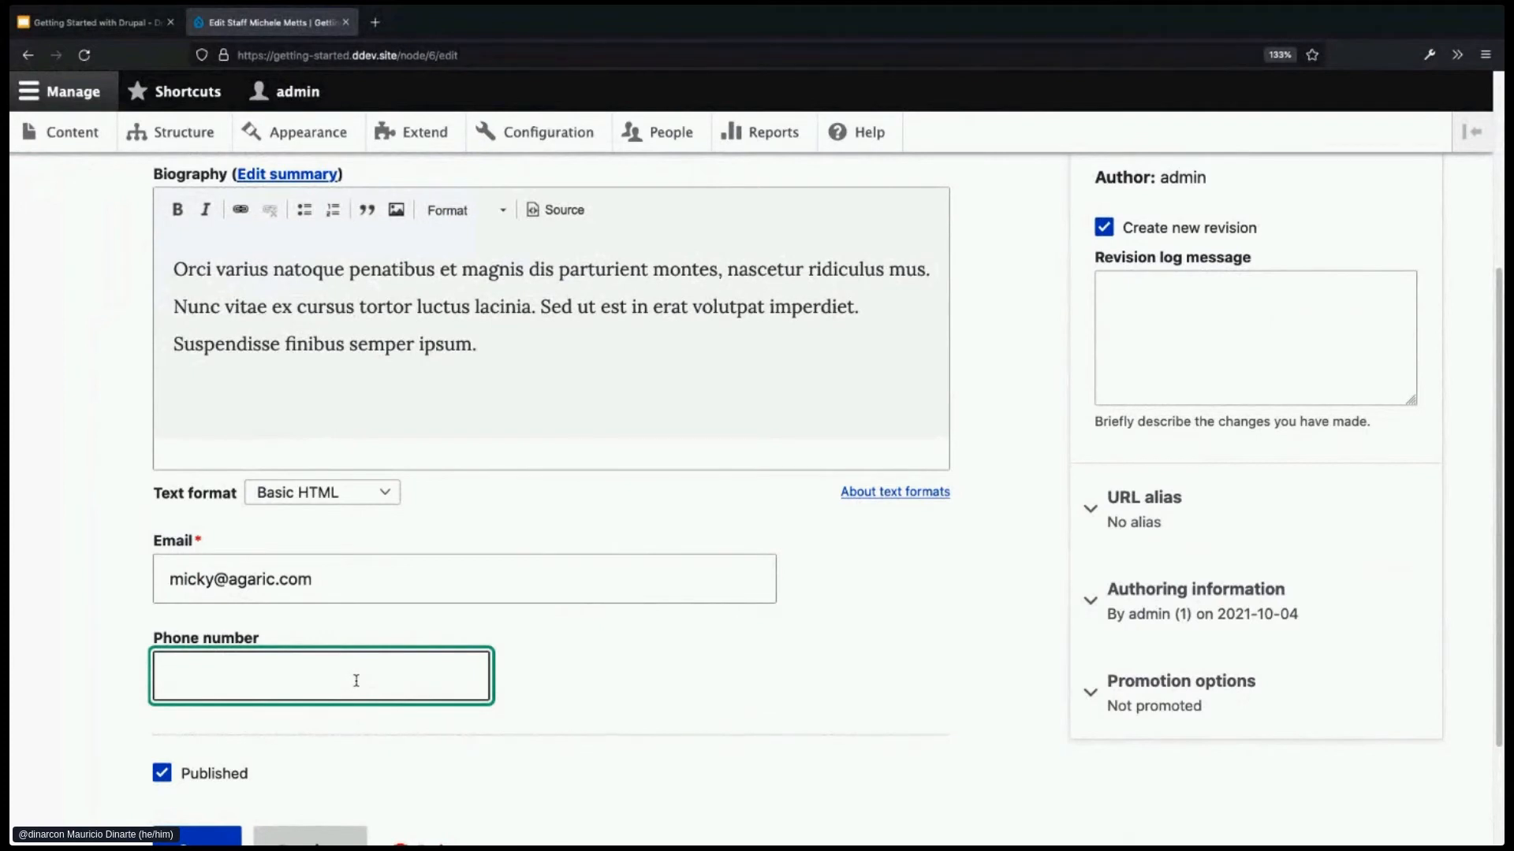
drag(272, 636, 159, 641)
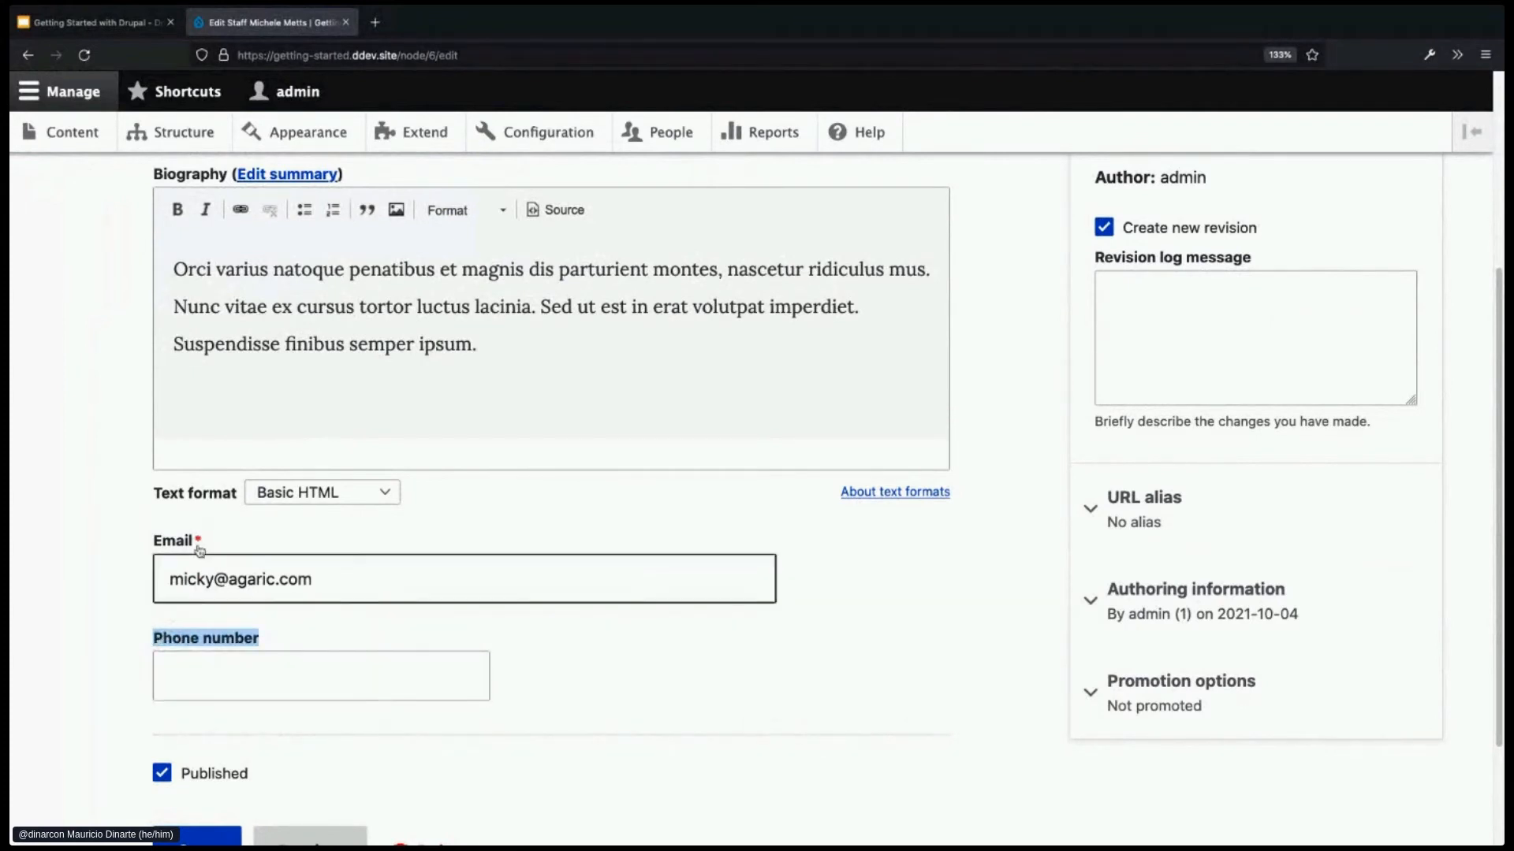
click(231, 693)
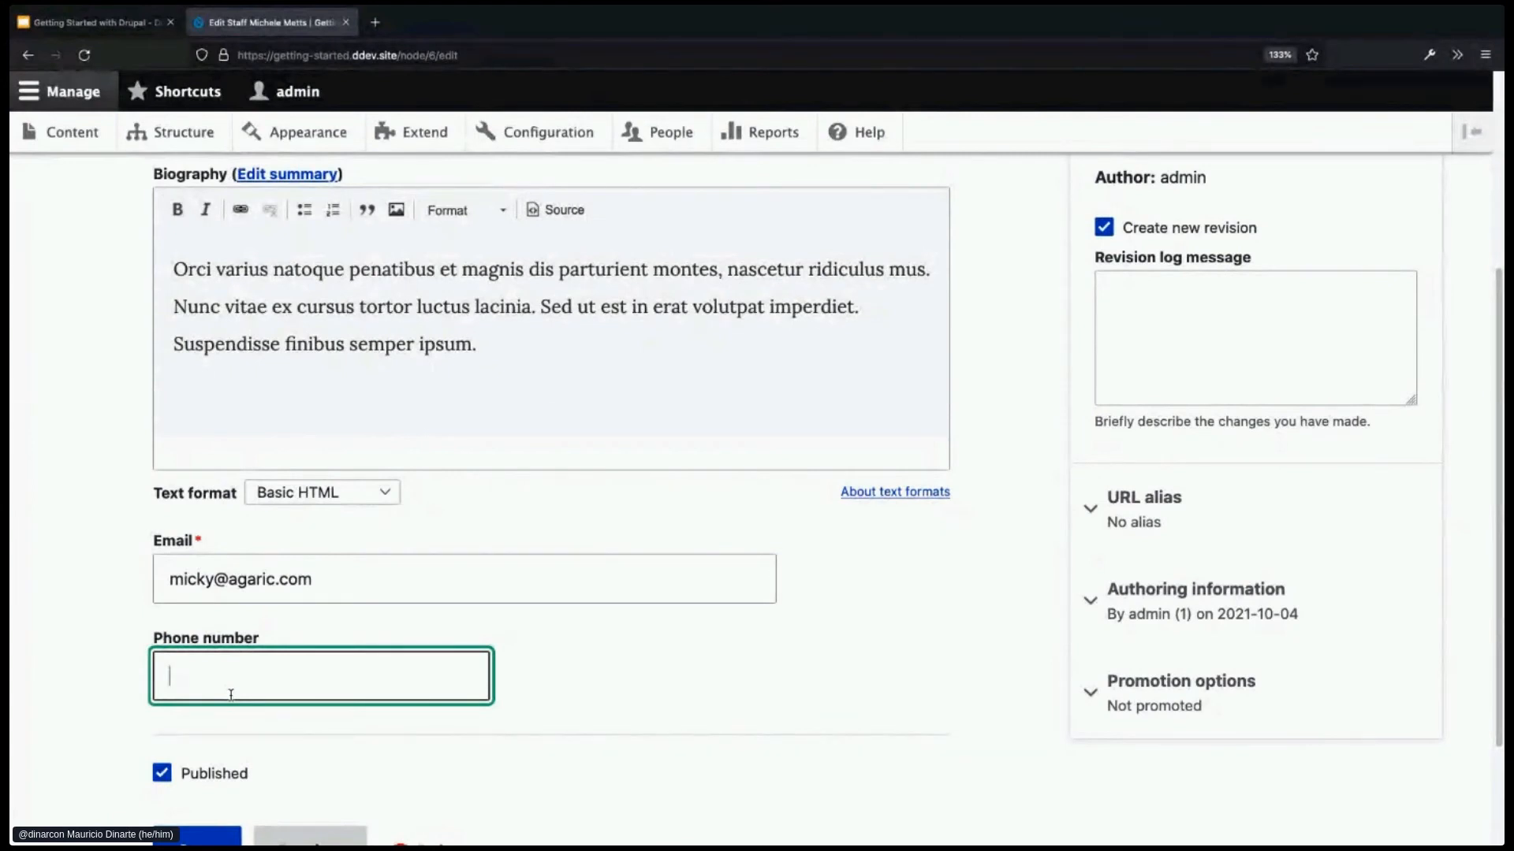
text(+80810101010)
scroll(547, 716, down, 1)
click(212, 784)
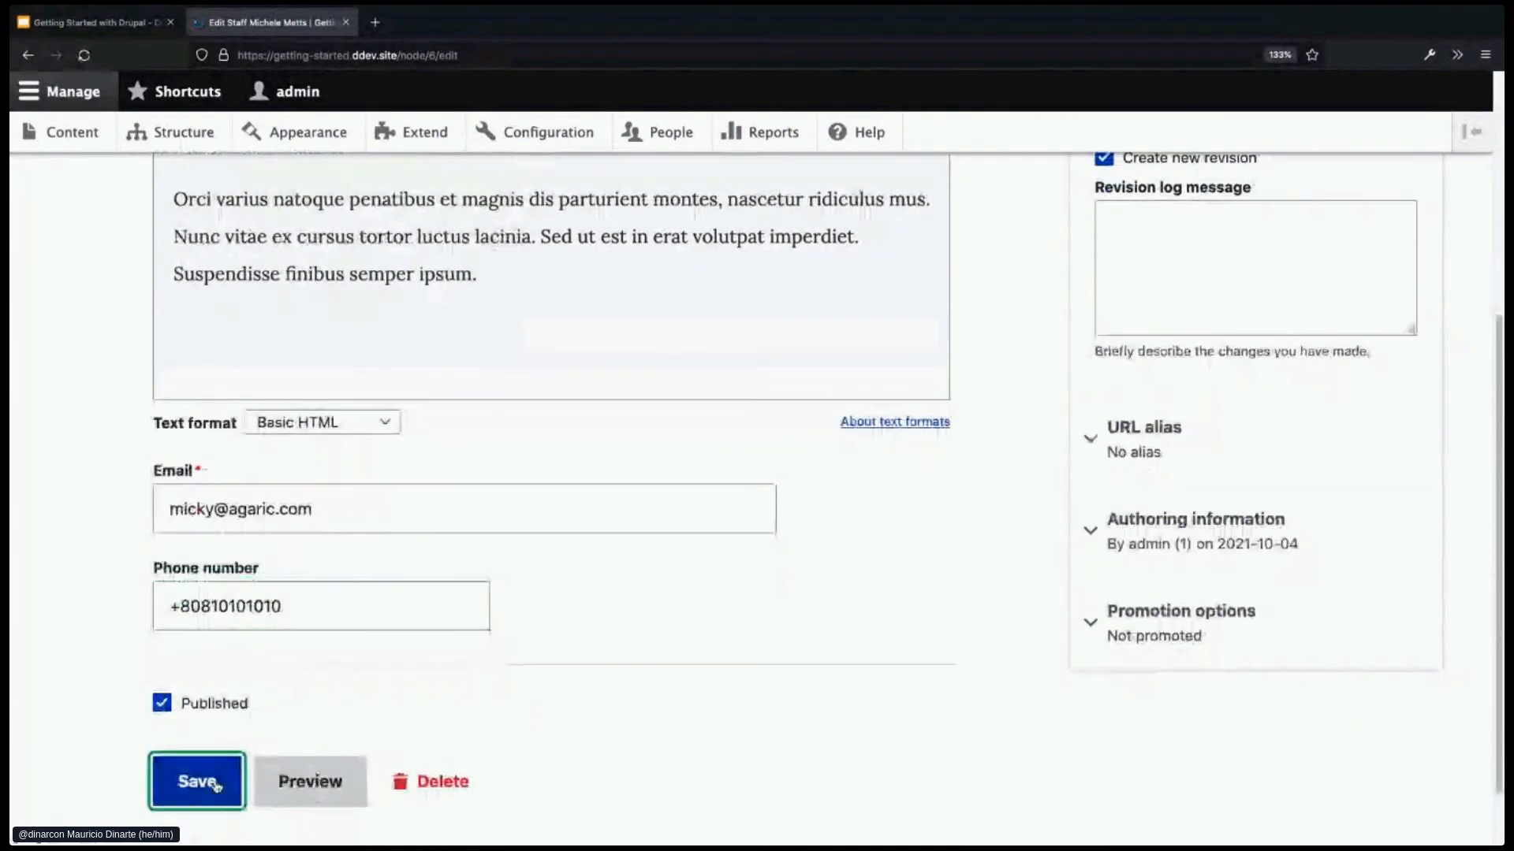
- Check that the saved Staff page shows Phone number beneath Email, then return to its edit form
scroll(505, 743, down, 3)
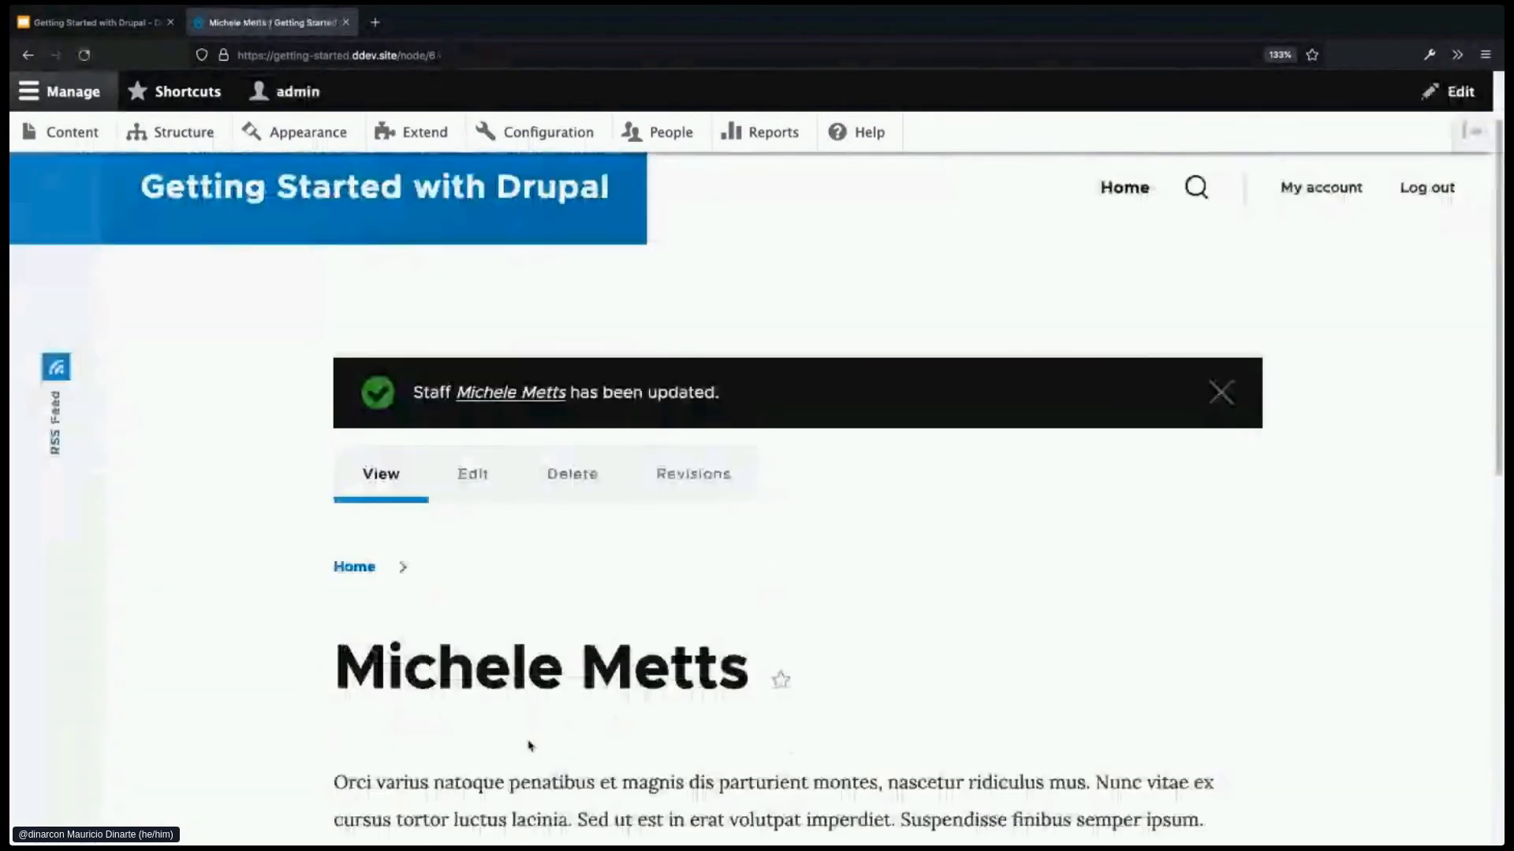
scroll(530, 745, down, 5)
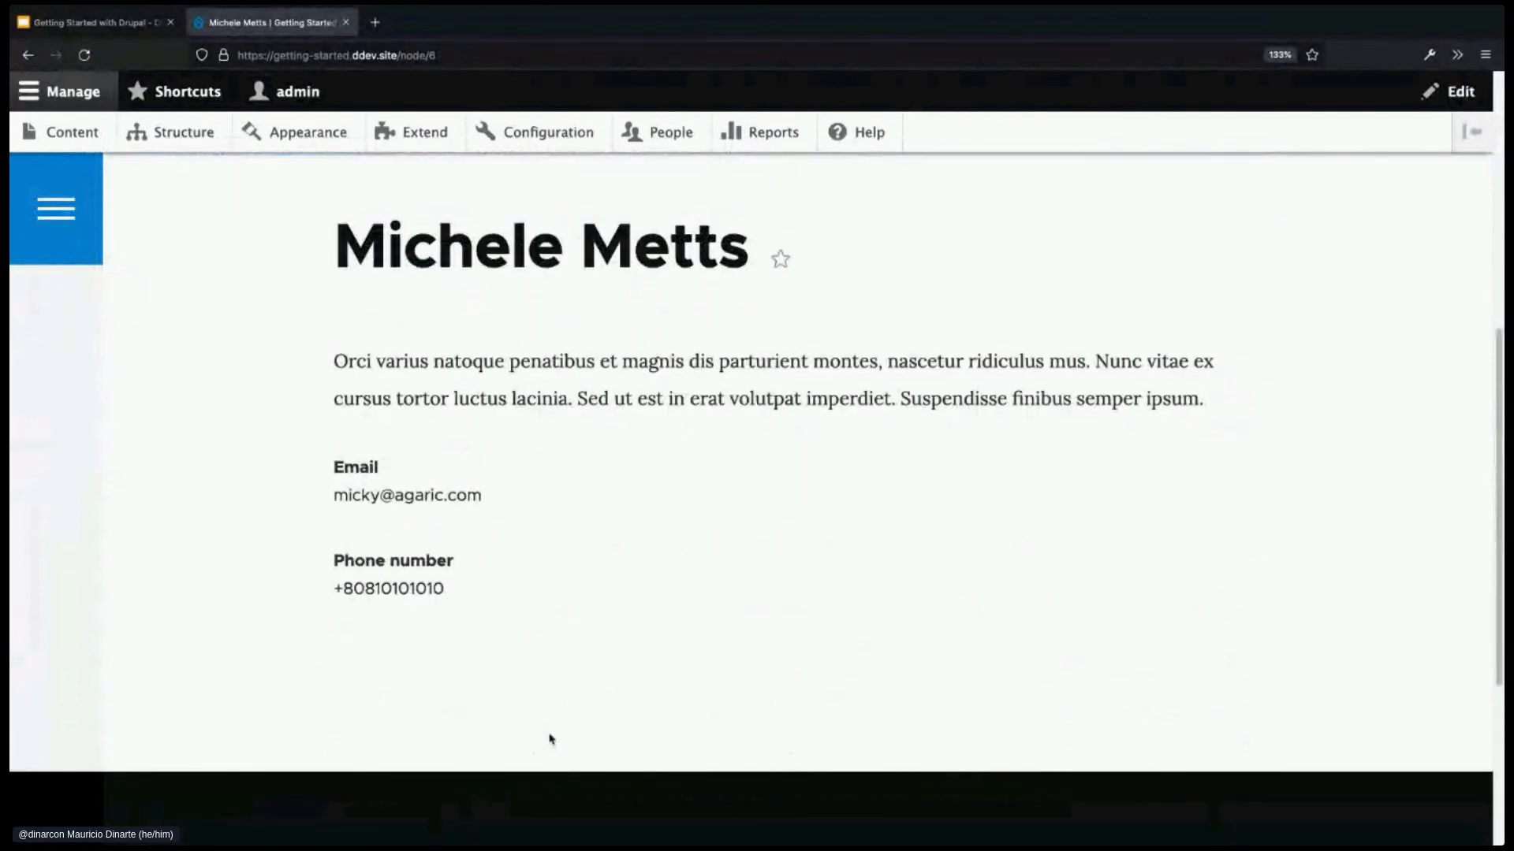
scroll(551, 738, up, 1)
scroll(552, 737, up, 1)
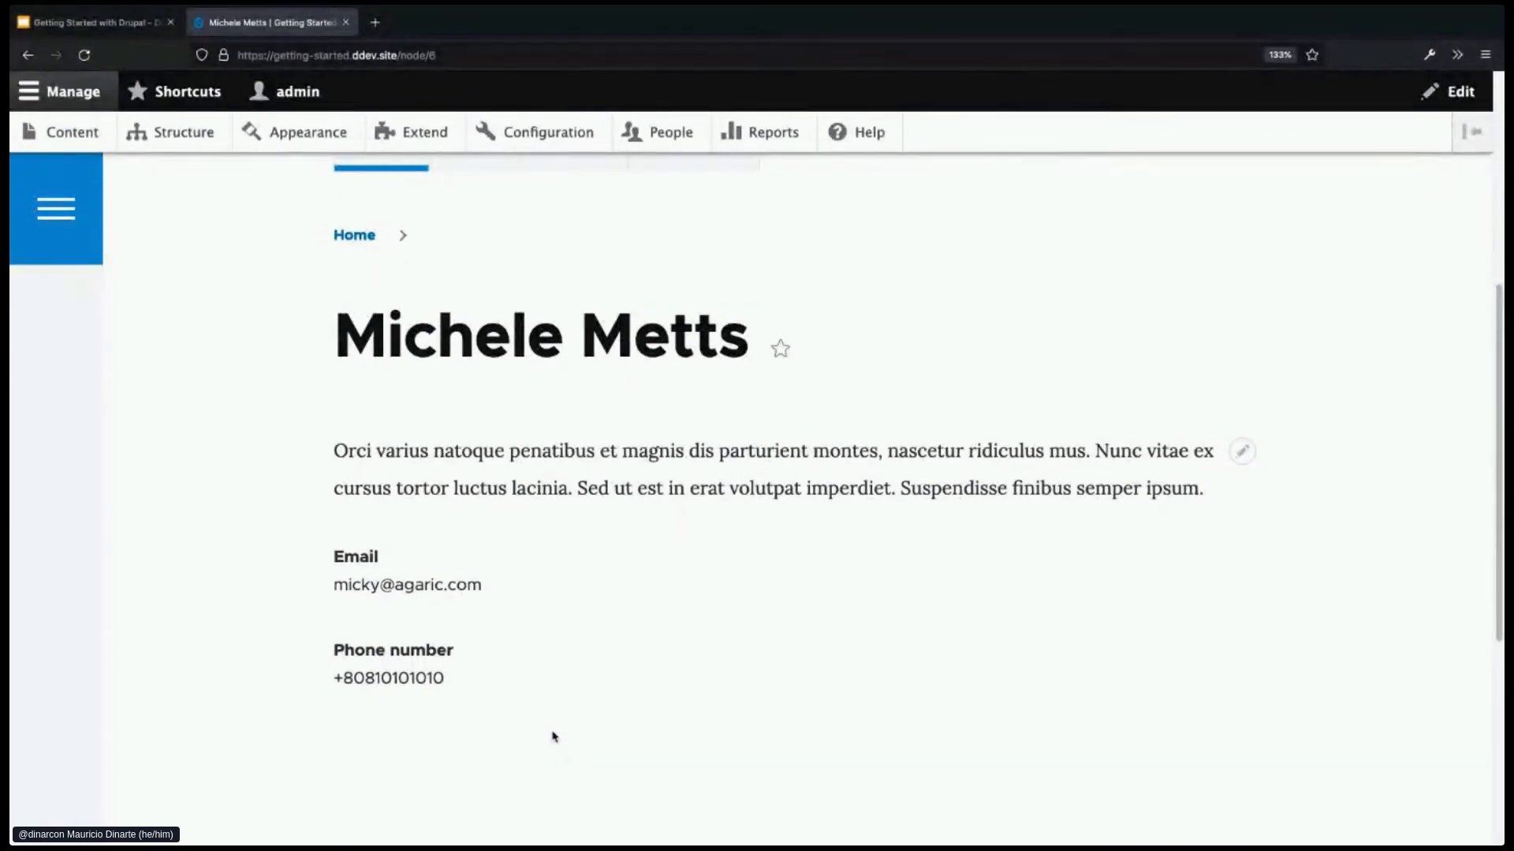
scroll(555, 738, up, 2)
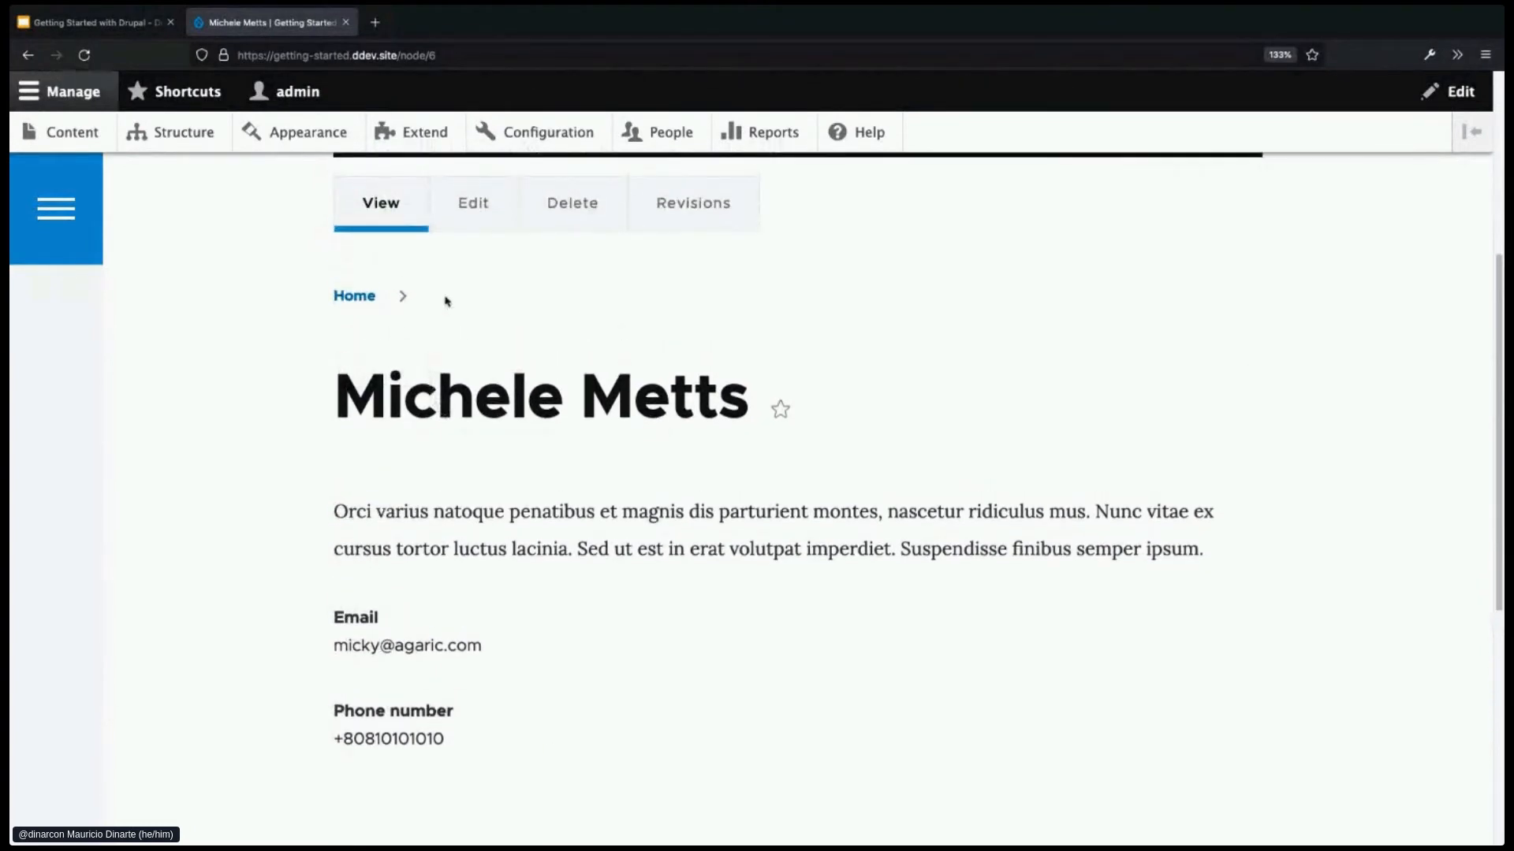
click(464, 226)
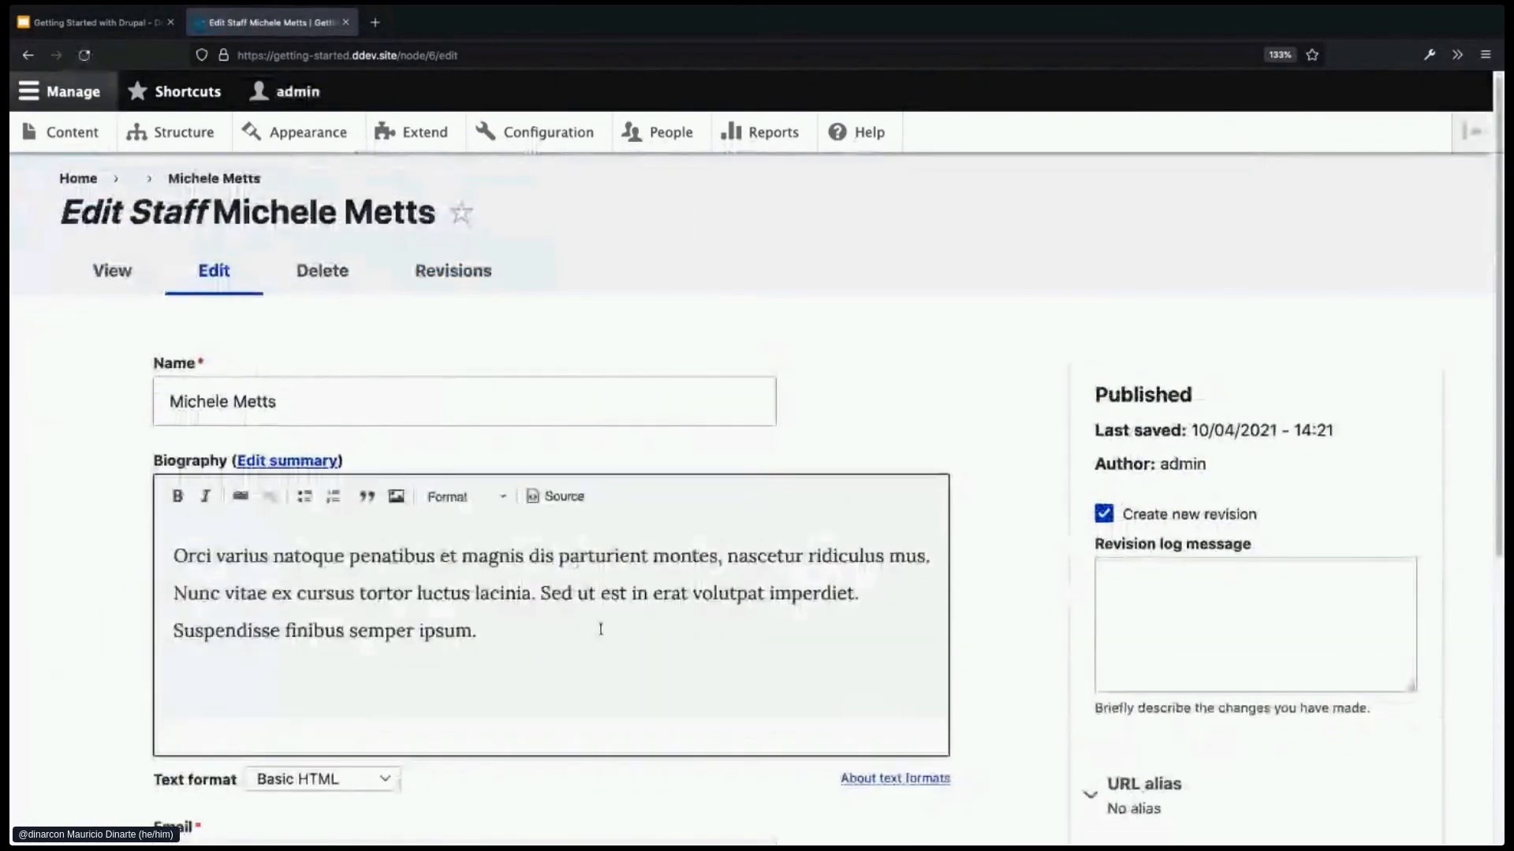
scroll(604, 635, down, 4)
click(219, 587)
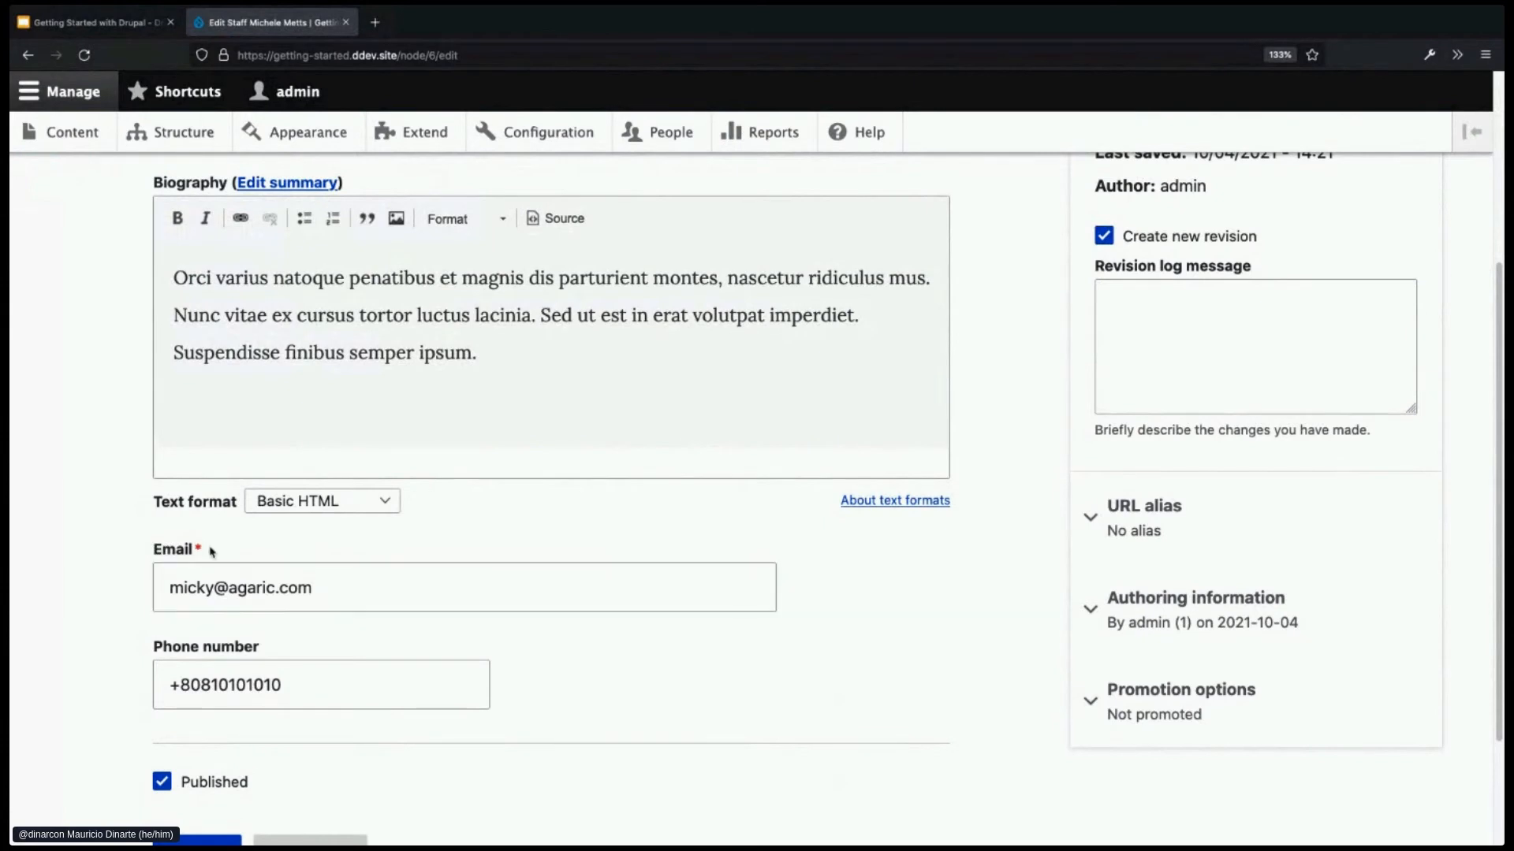
drag(320, 588, 157, 573)
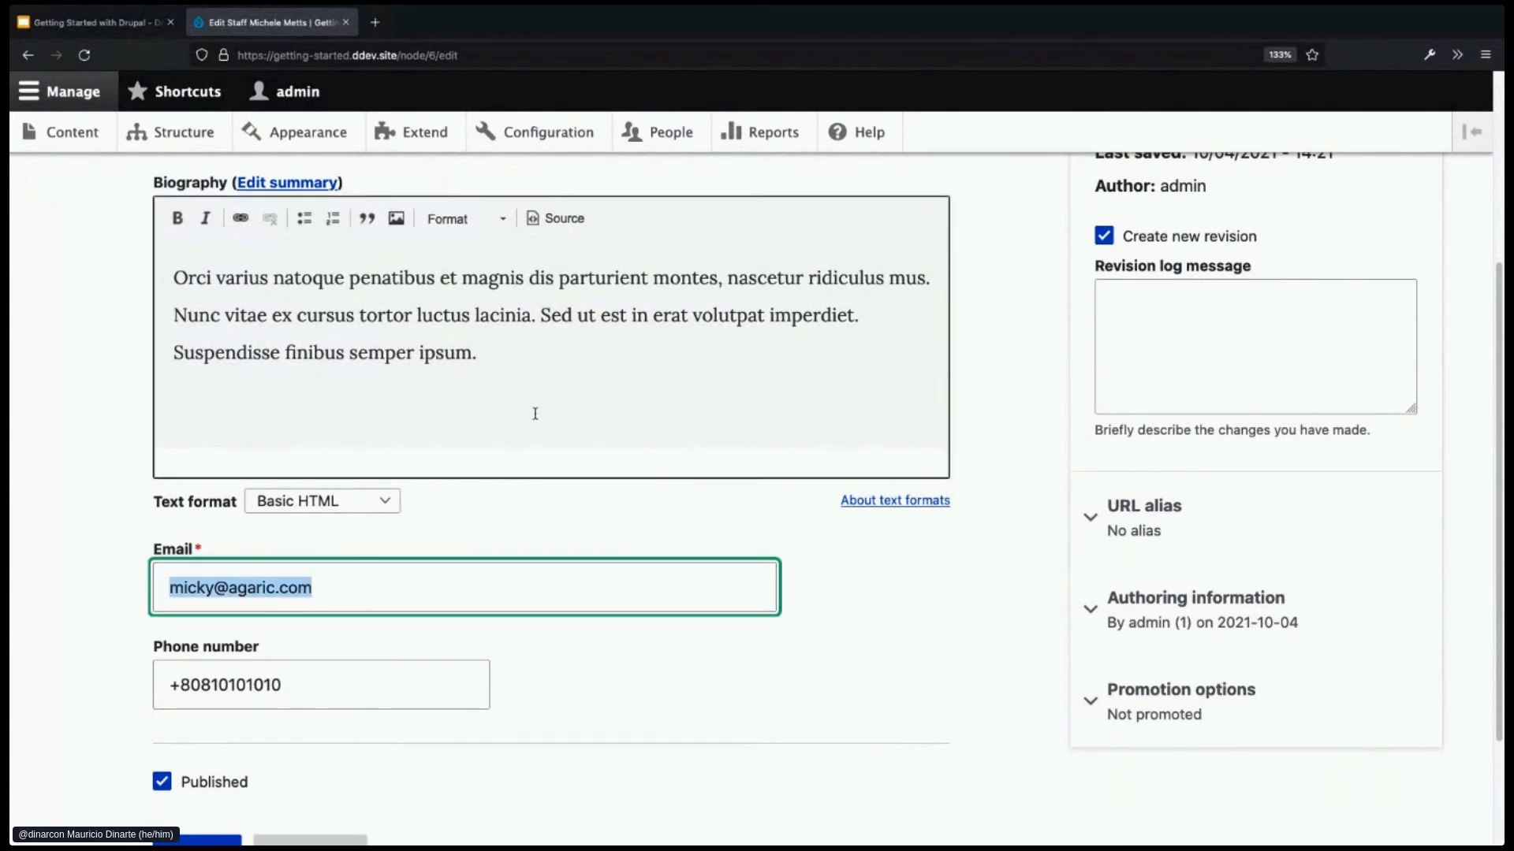
click(529, 355)
key(Return)
key(Return)
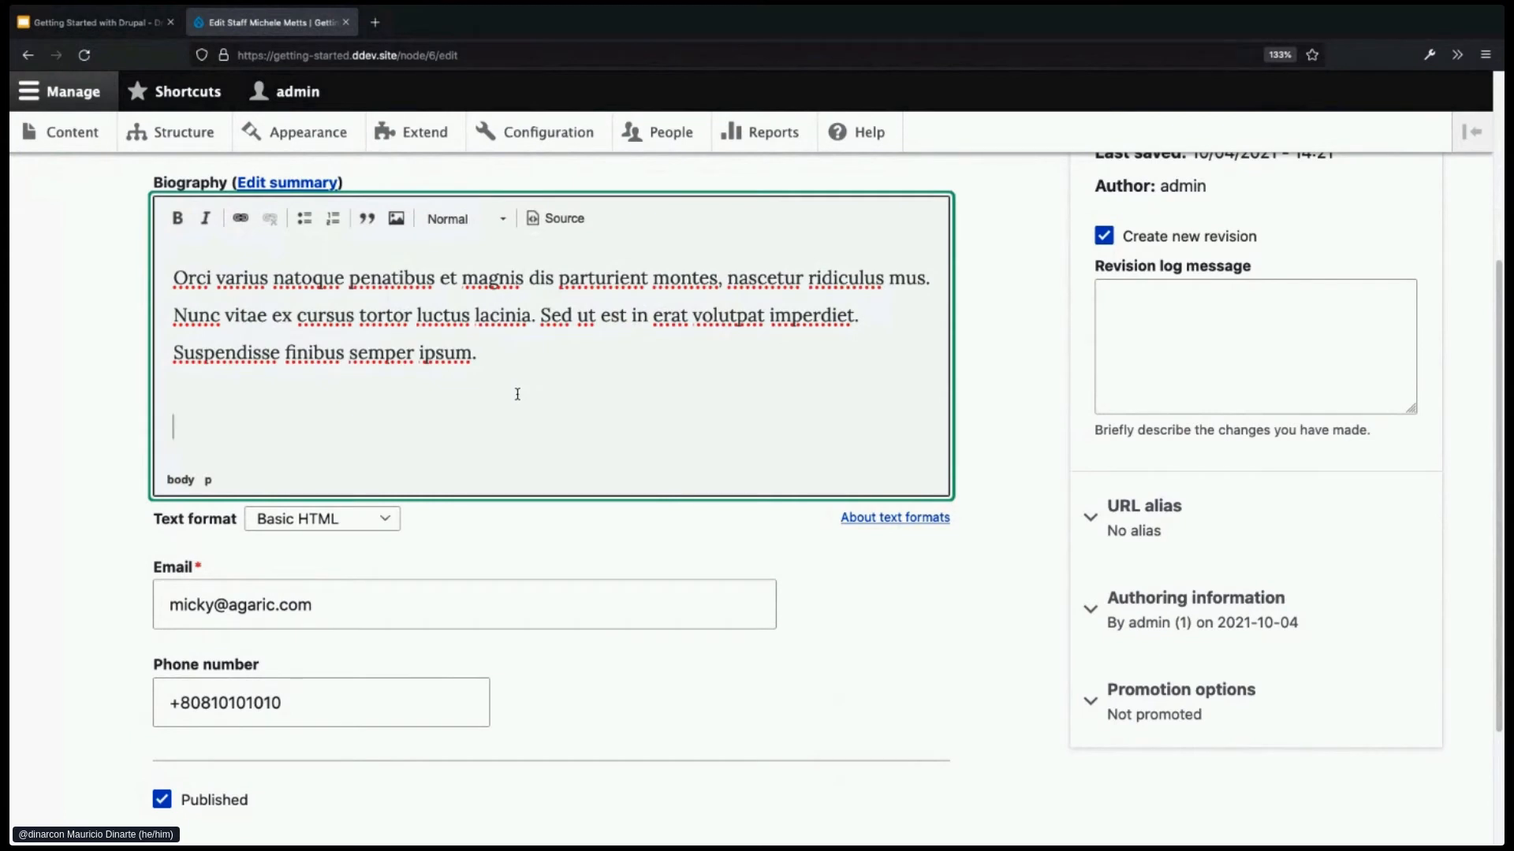
drag(328, 602, 145, 595)
key(ctrl+c)
click(452, 452)
key(ctrl+v)
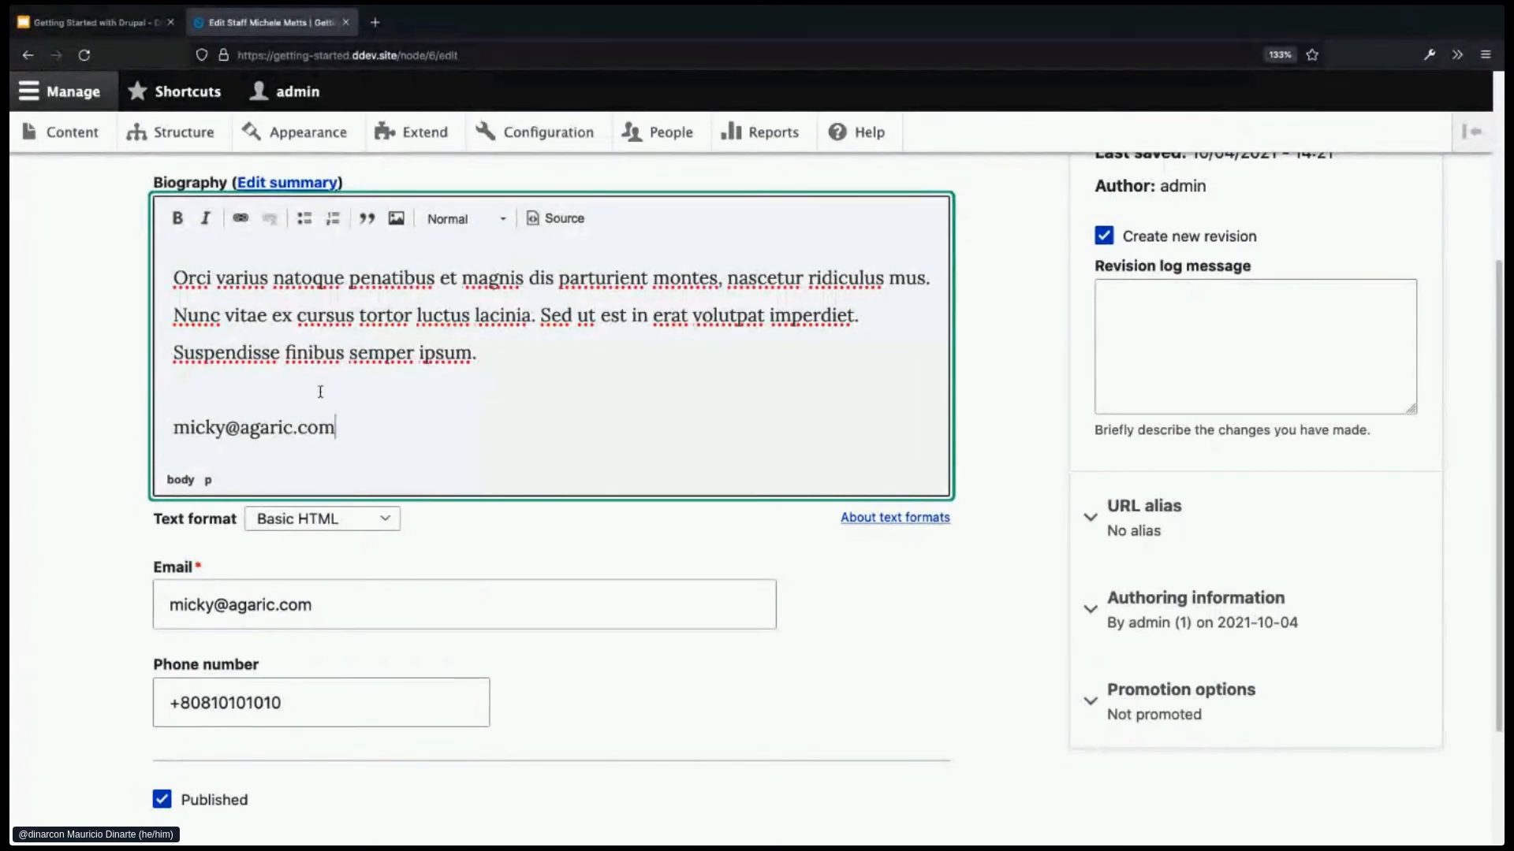
drag(352, 427, 155, 428)
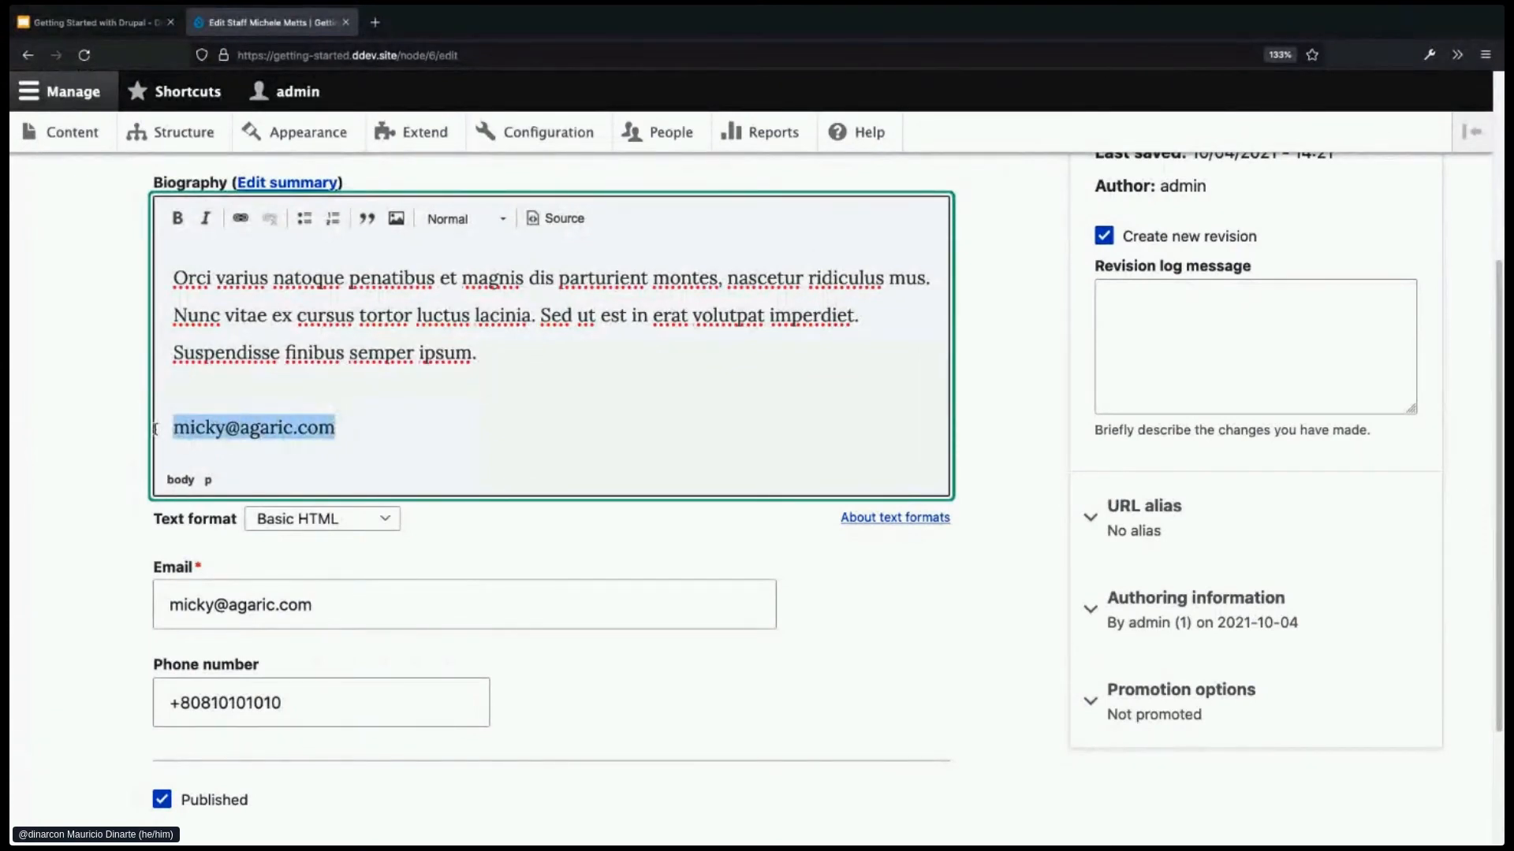
key(BackSpace)
key(BackSpace)
key(BackSpace)
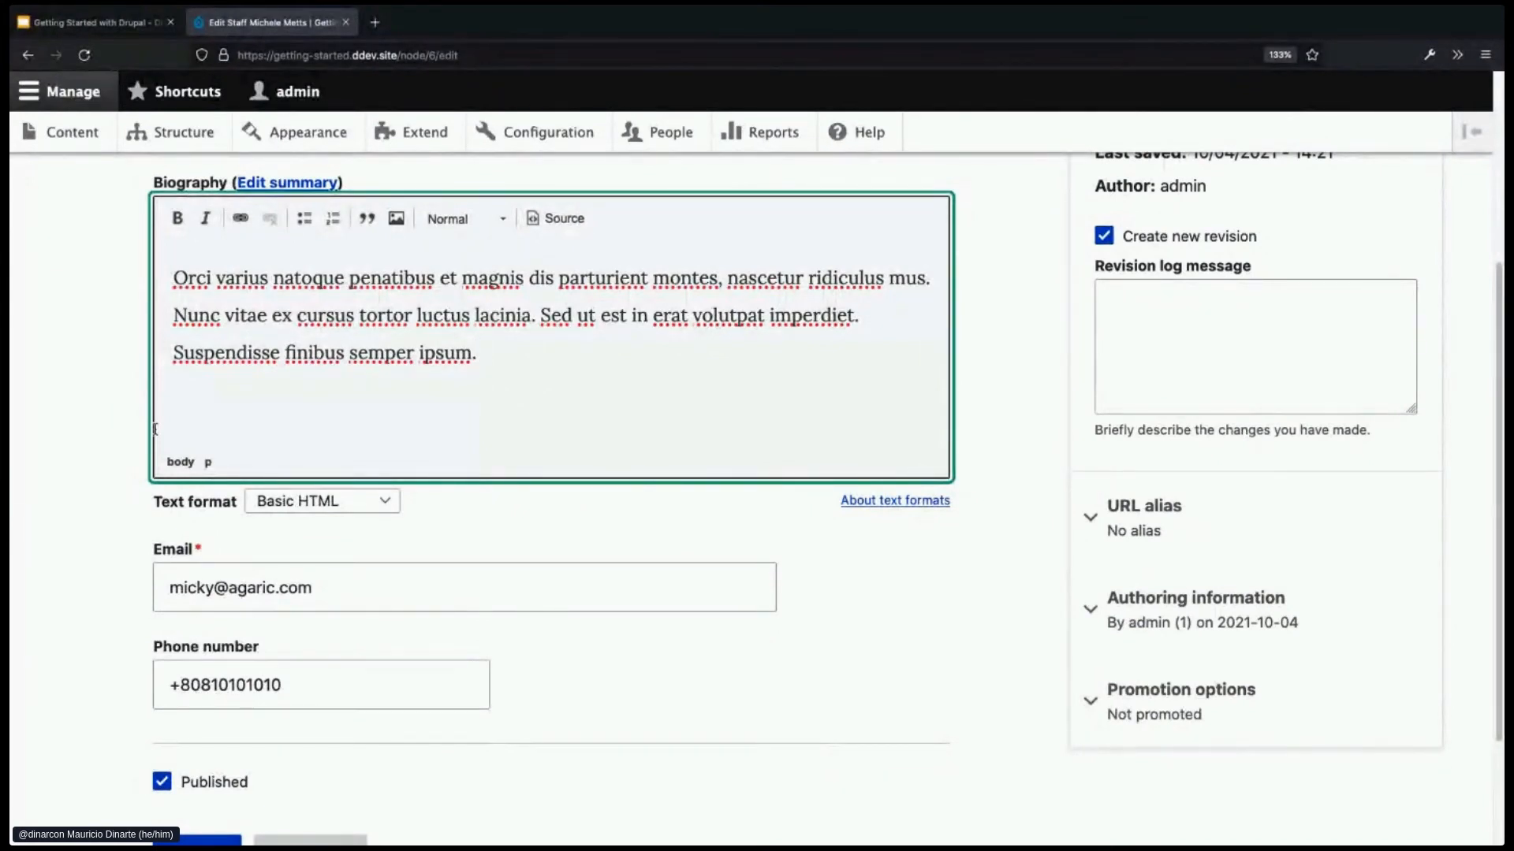
scroll(228, 588, down, 1)
scroll(227, 588, down, 1)
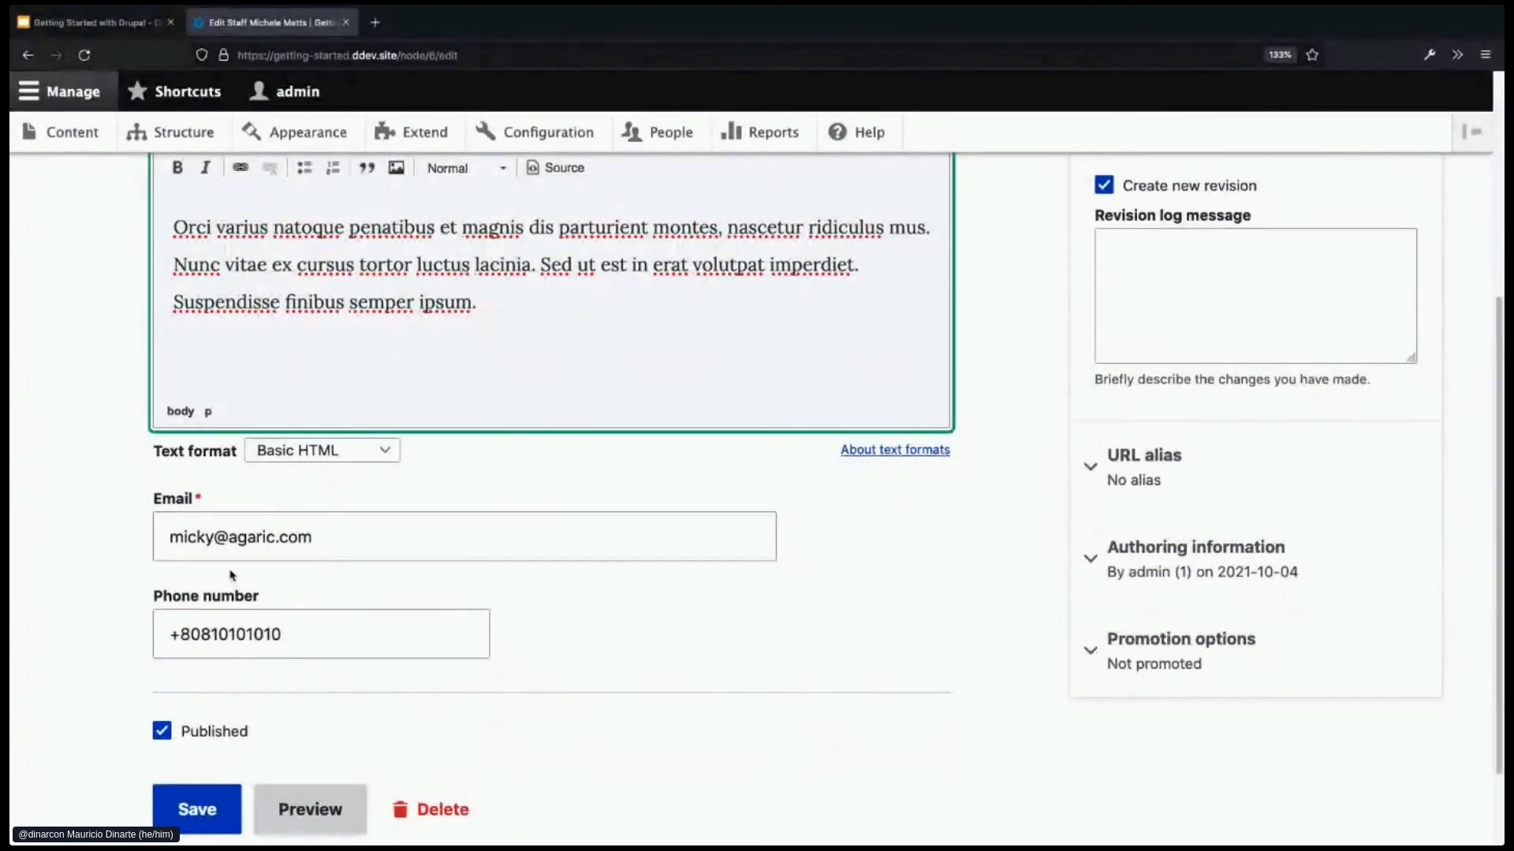
click(228, 554)
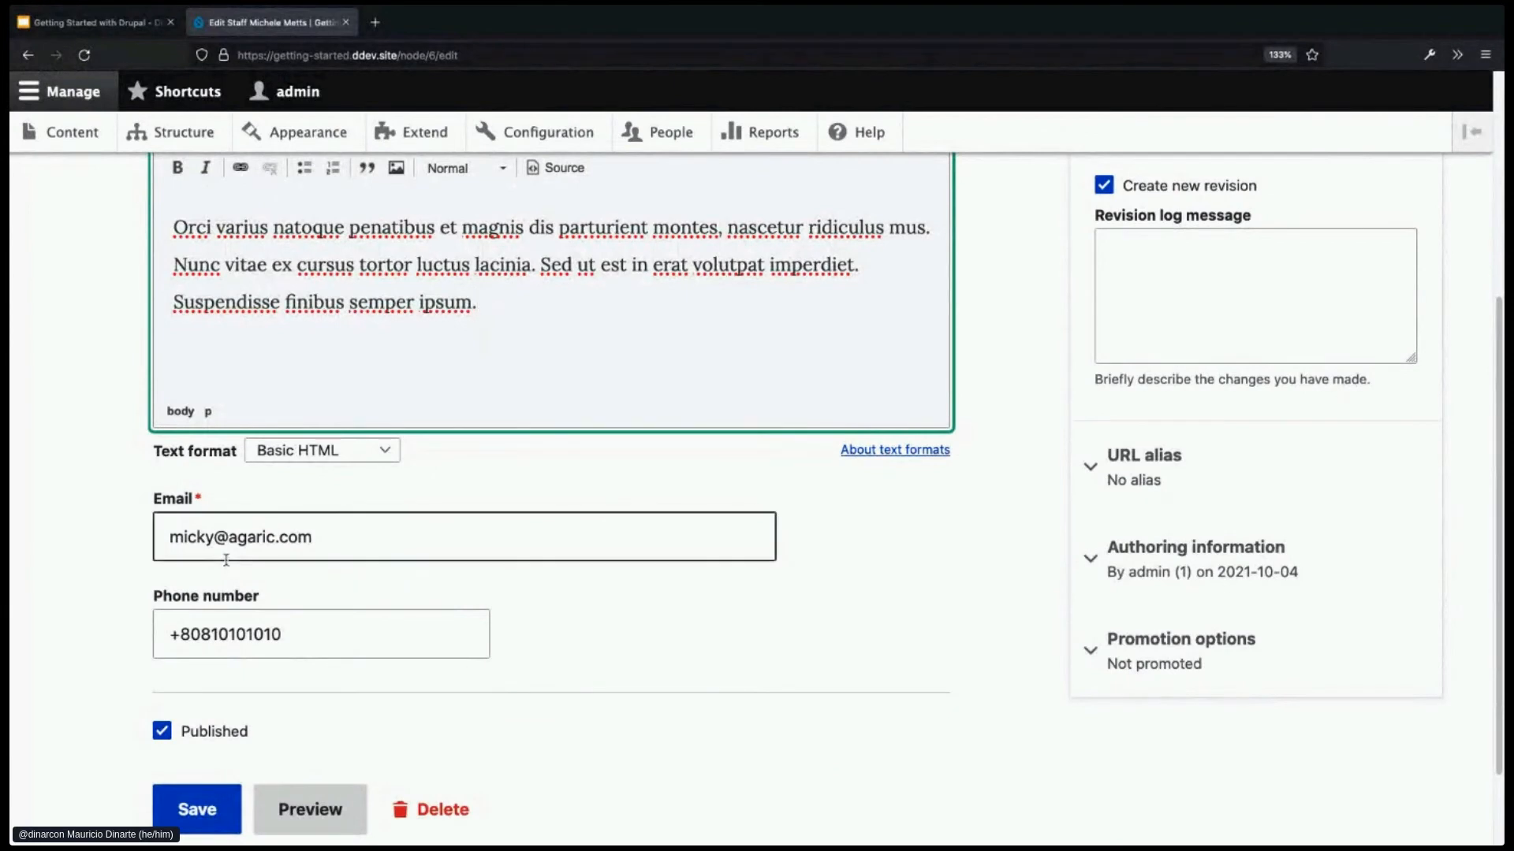
key(BackSpace)
scroll(328, 550, down, 1)
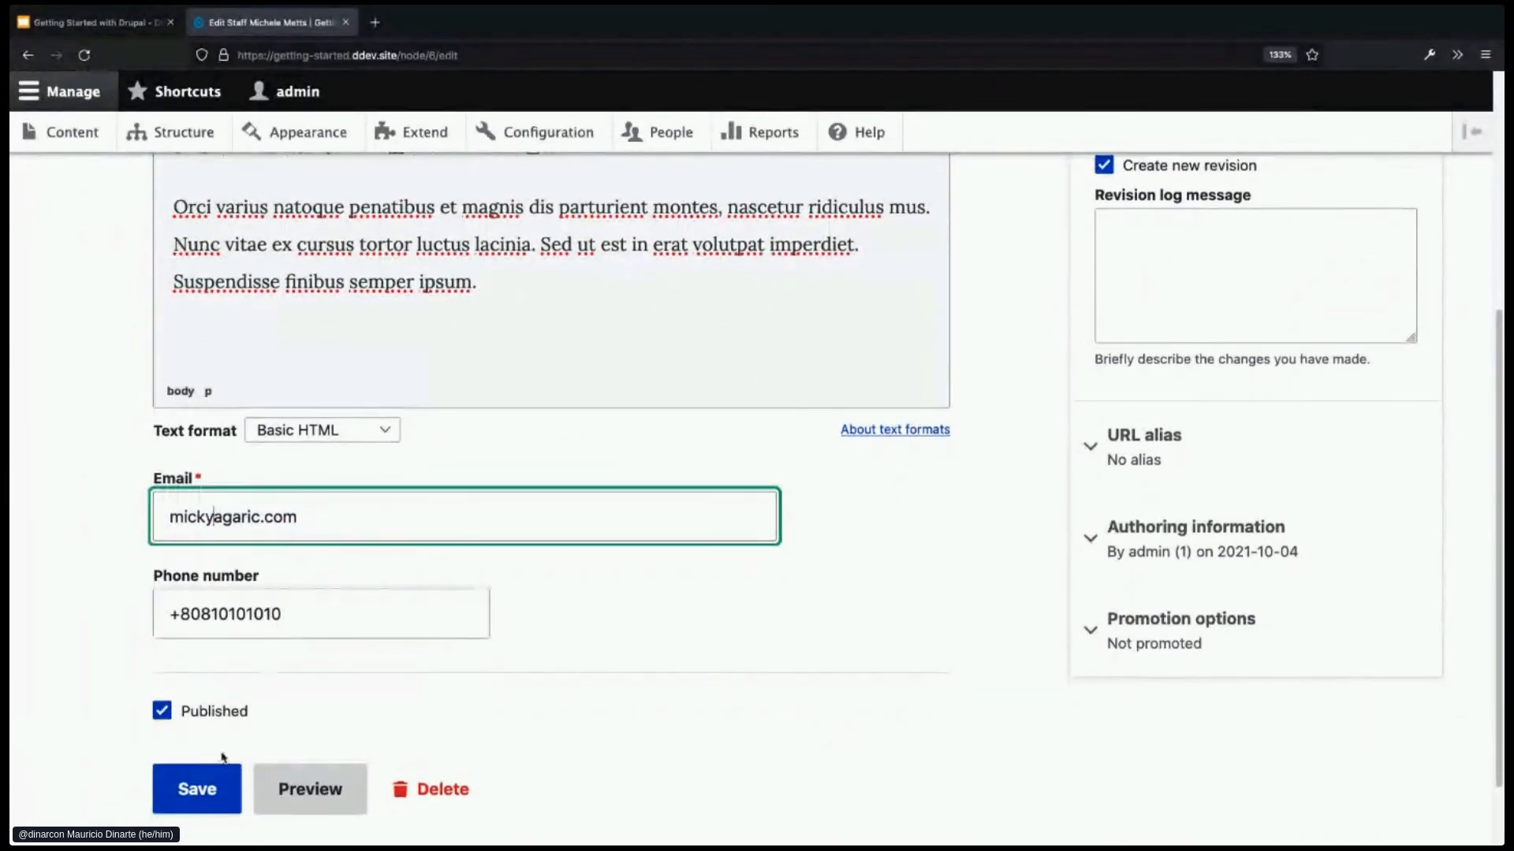
click(212, 789)
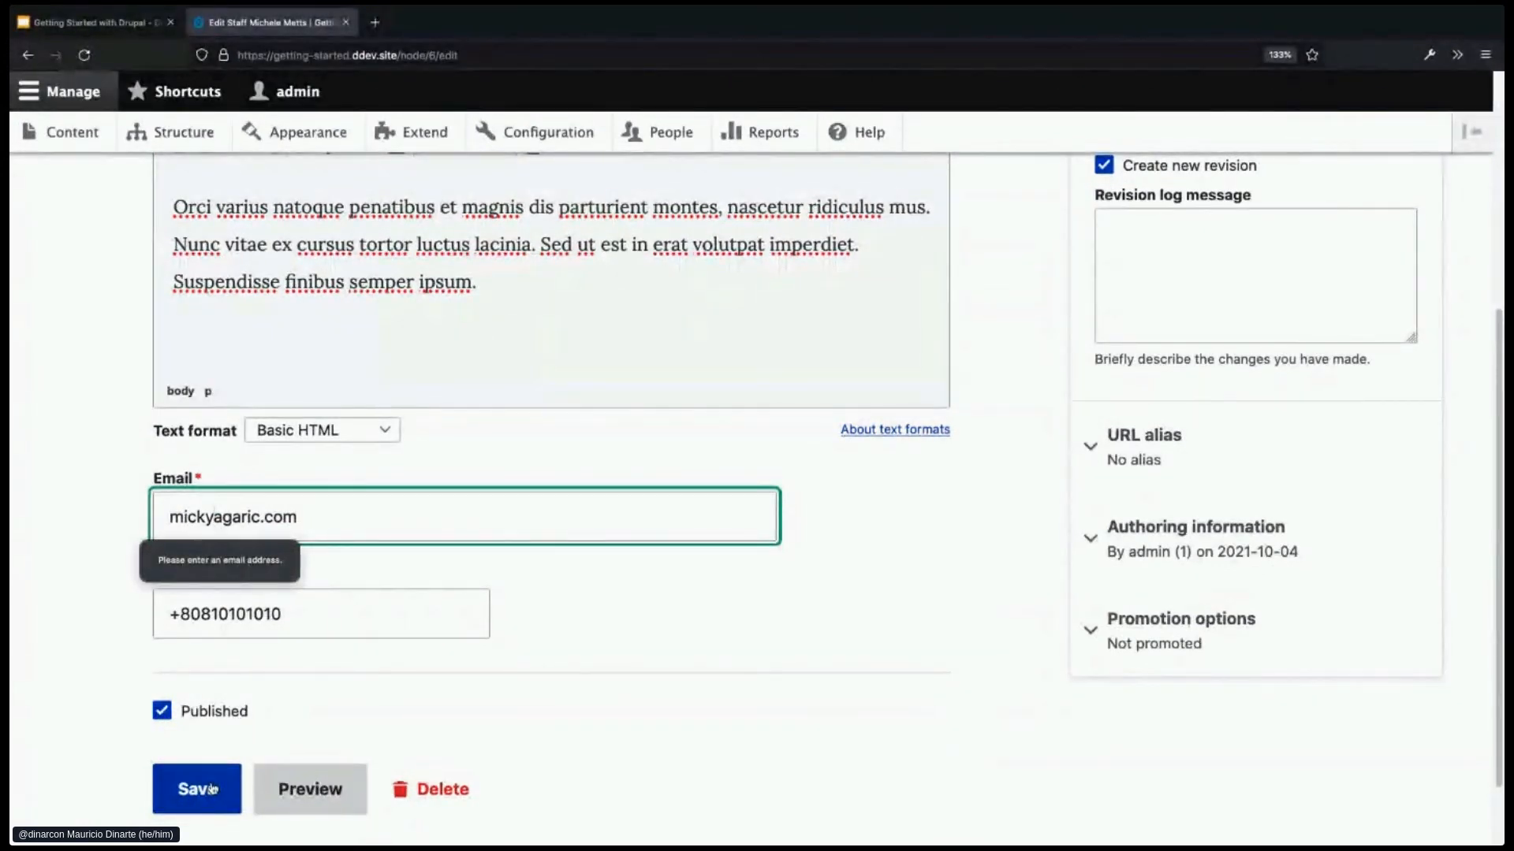
text(@)
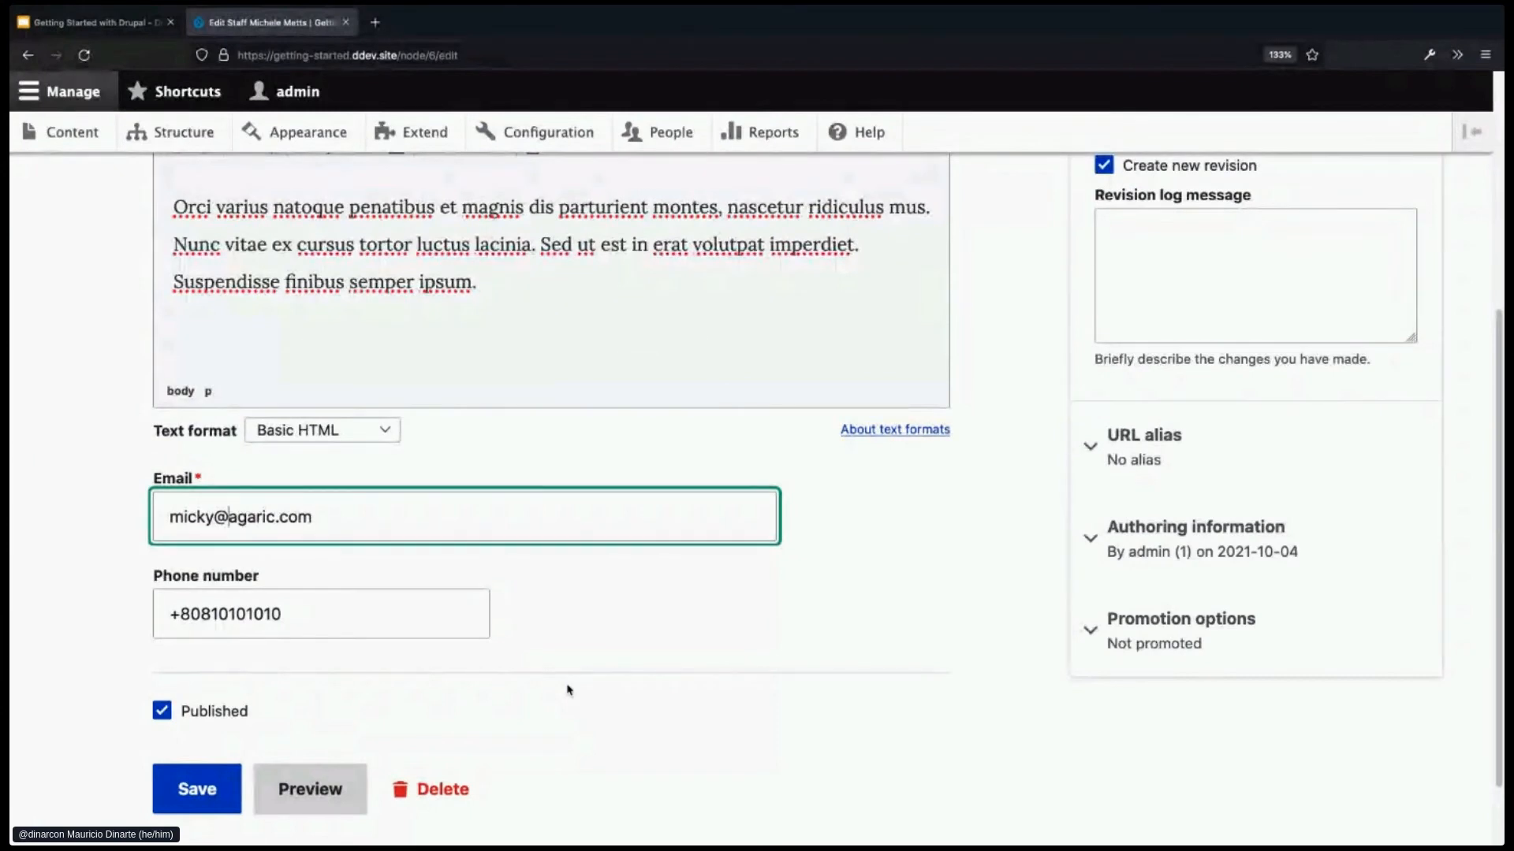
click(562, 631)
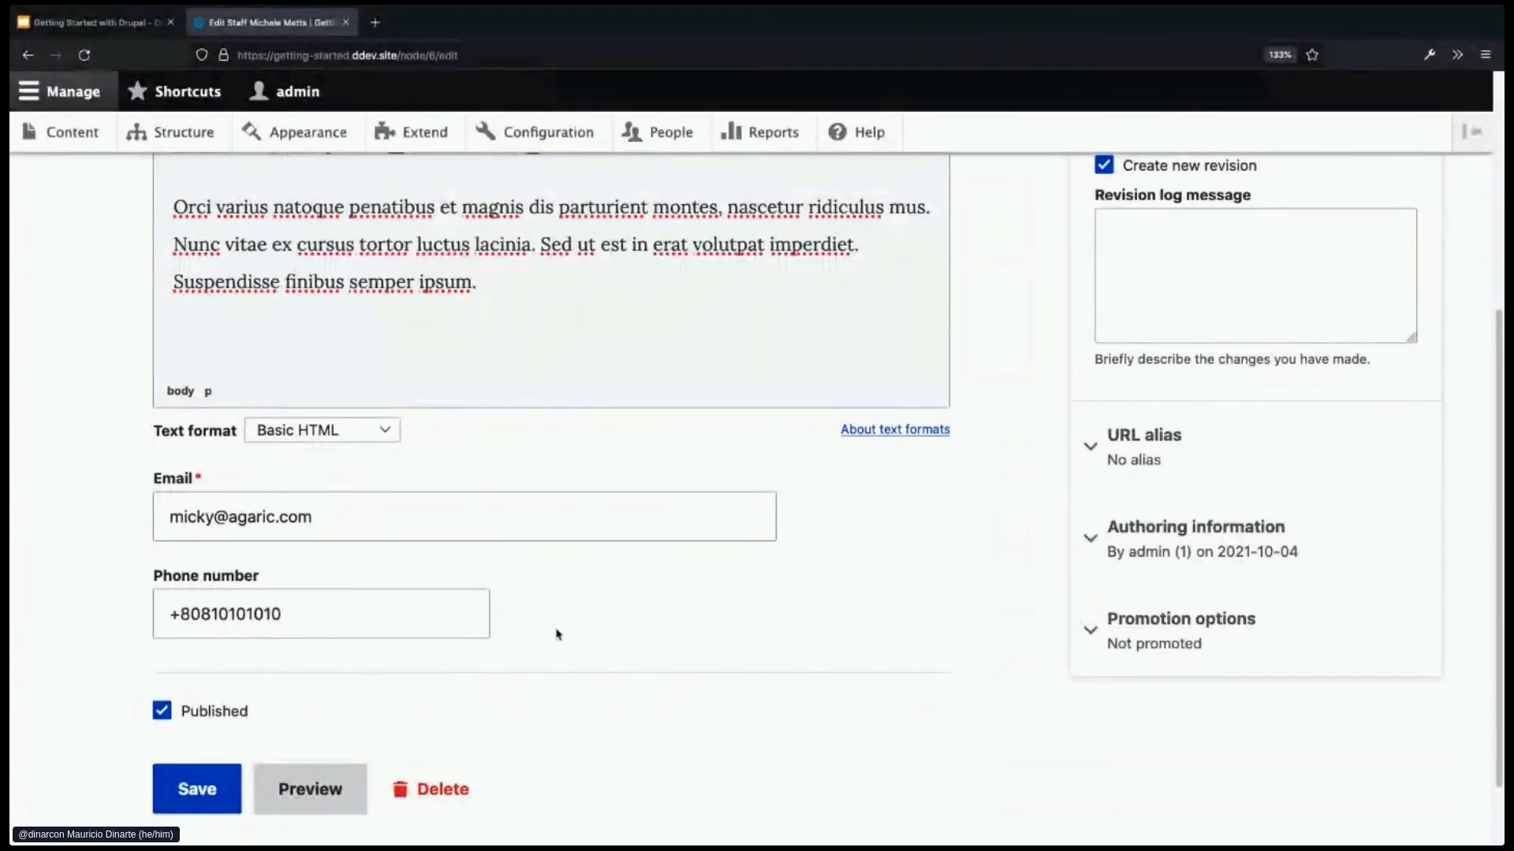
scroll(558, 631, up, 1)
scroll(559, 637, up, 6)
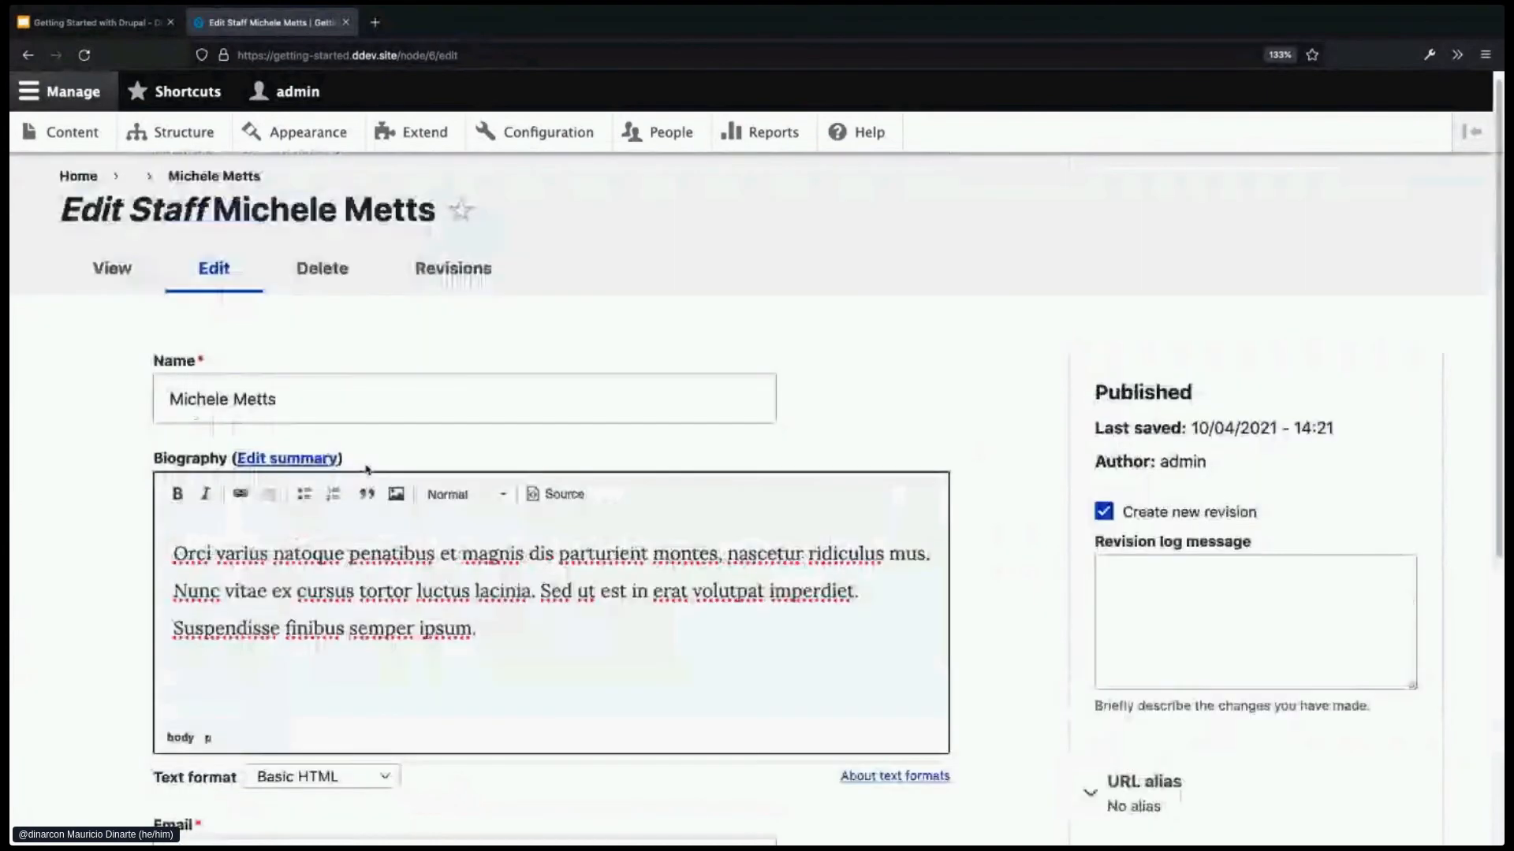
click(112, 280)
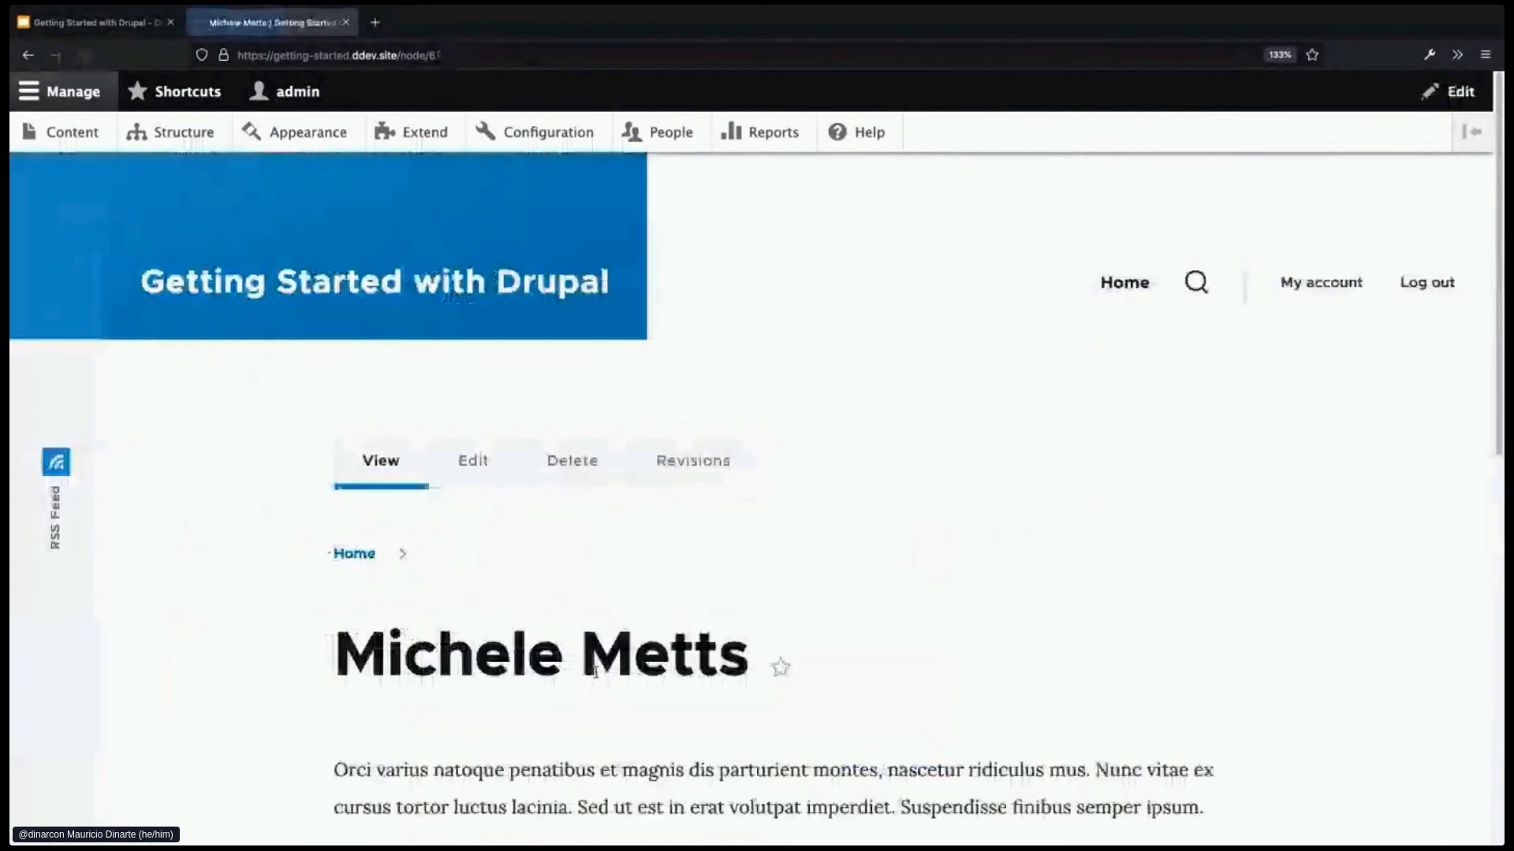
scroll(634, 683, down, 2)
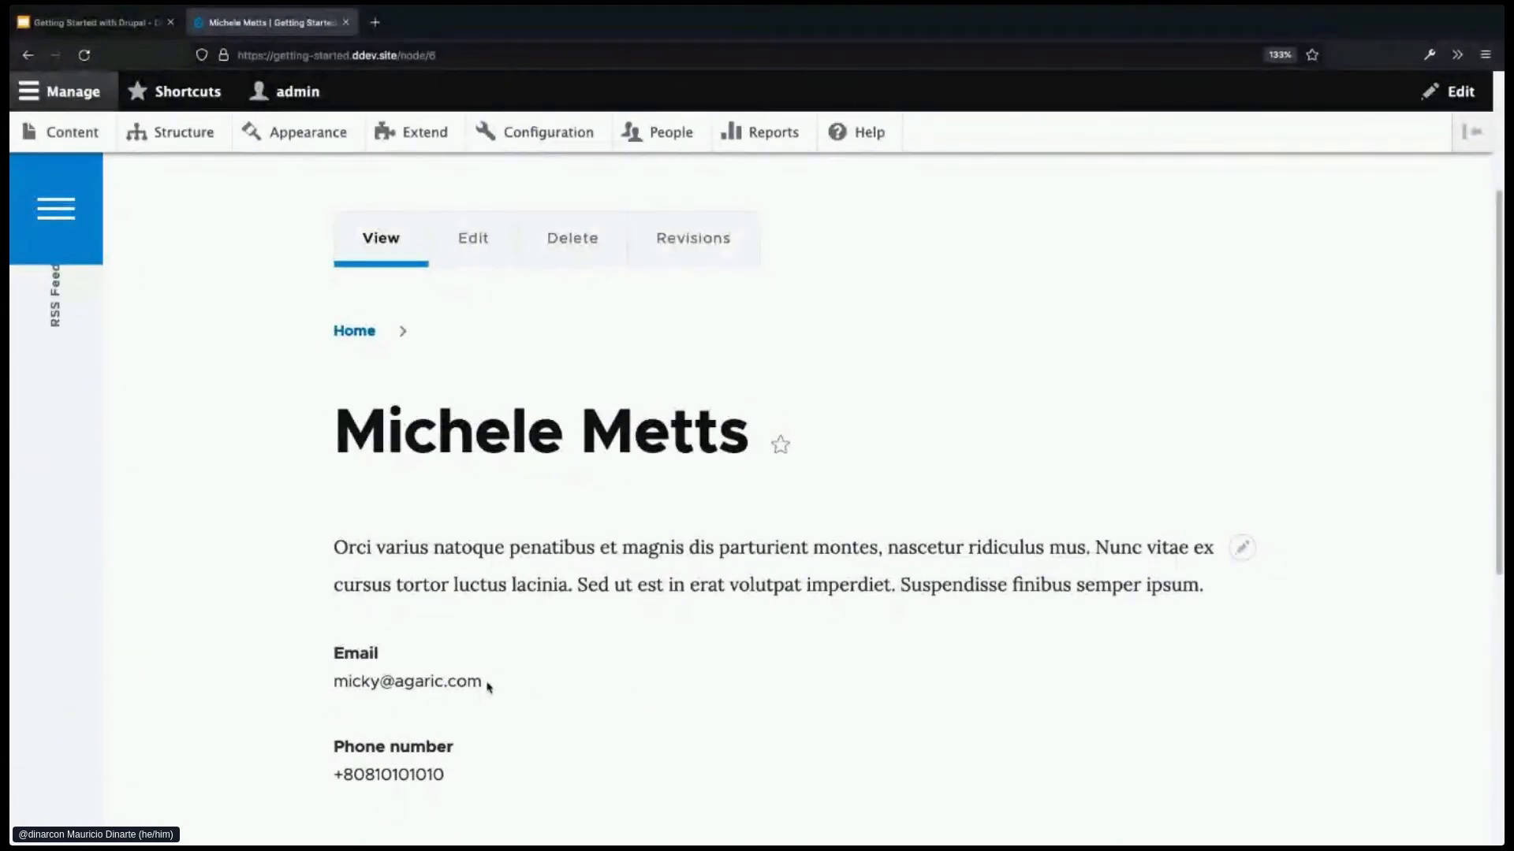
drag(487, 687, 314, 686)
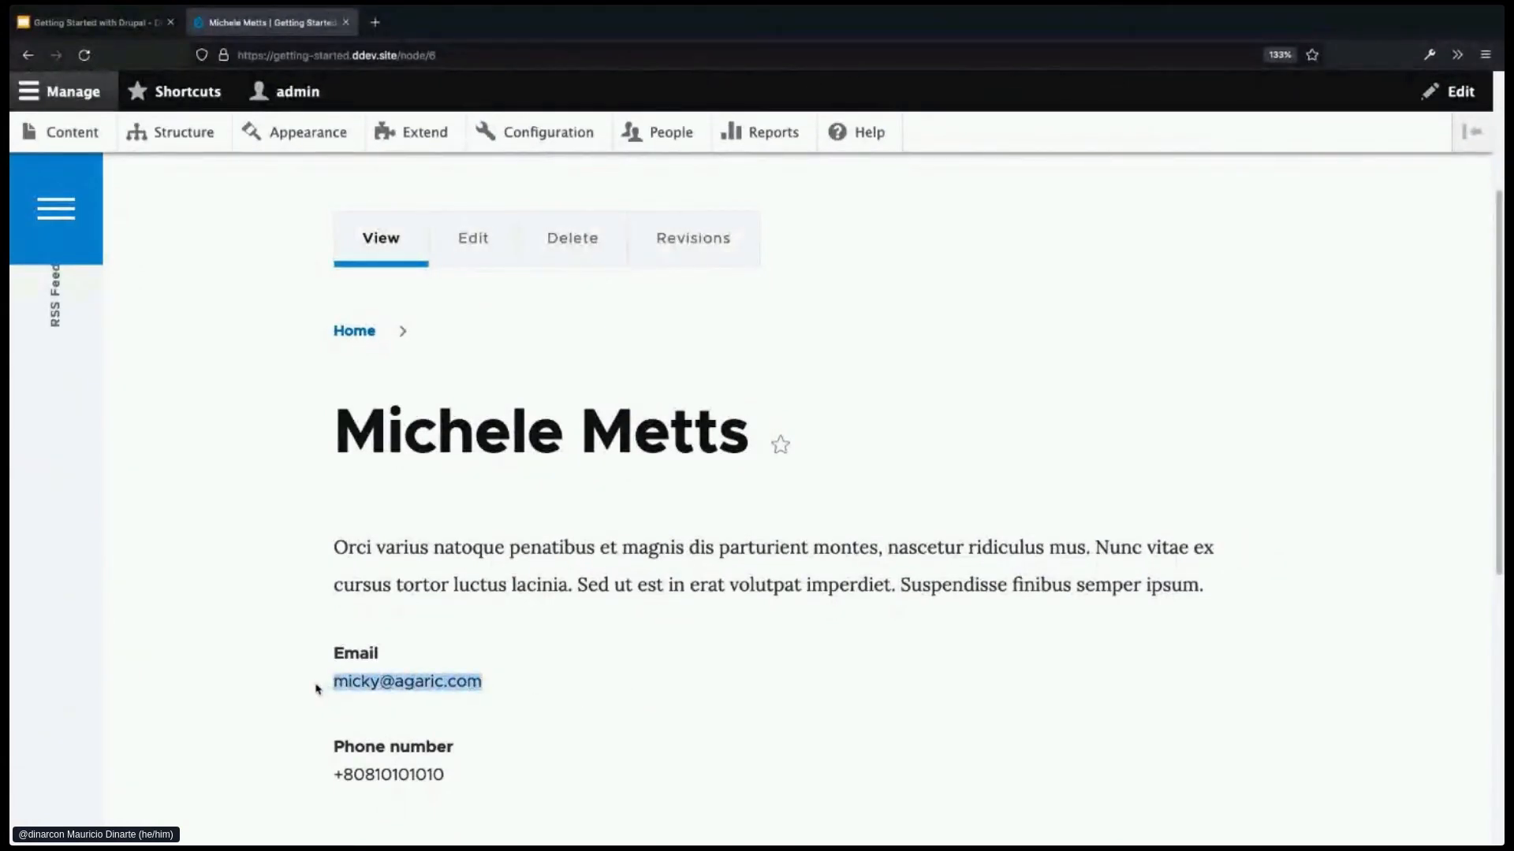
click(418, 684)
drag(333, 682, 475, 683)
drag(335, 772, 478, 774)
click(478, 774)
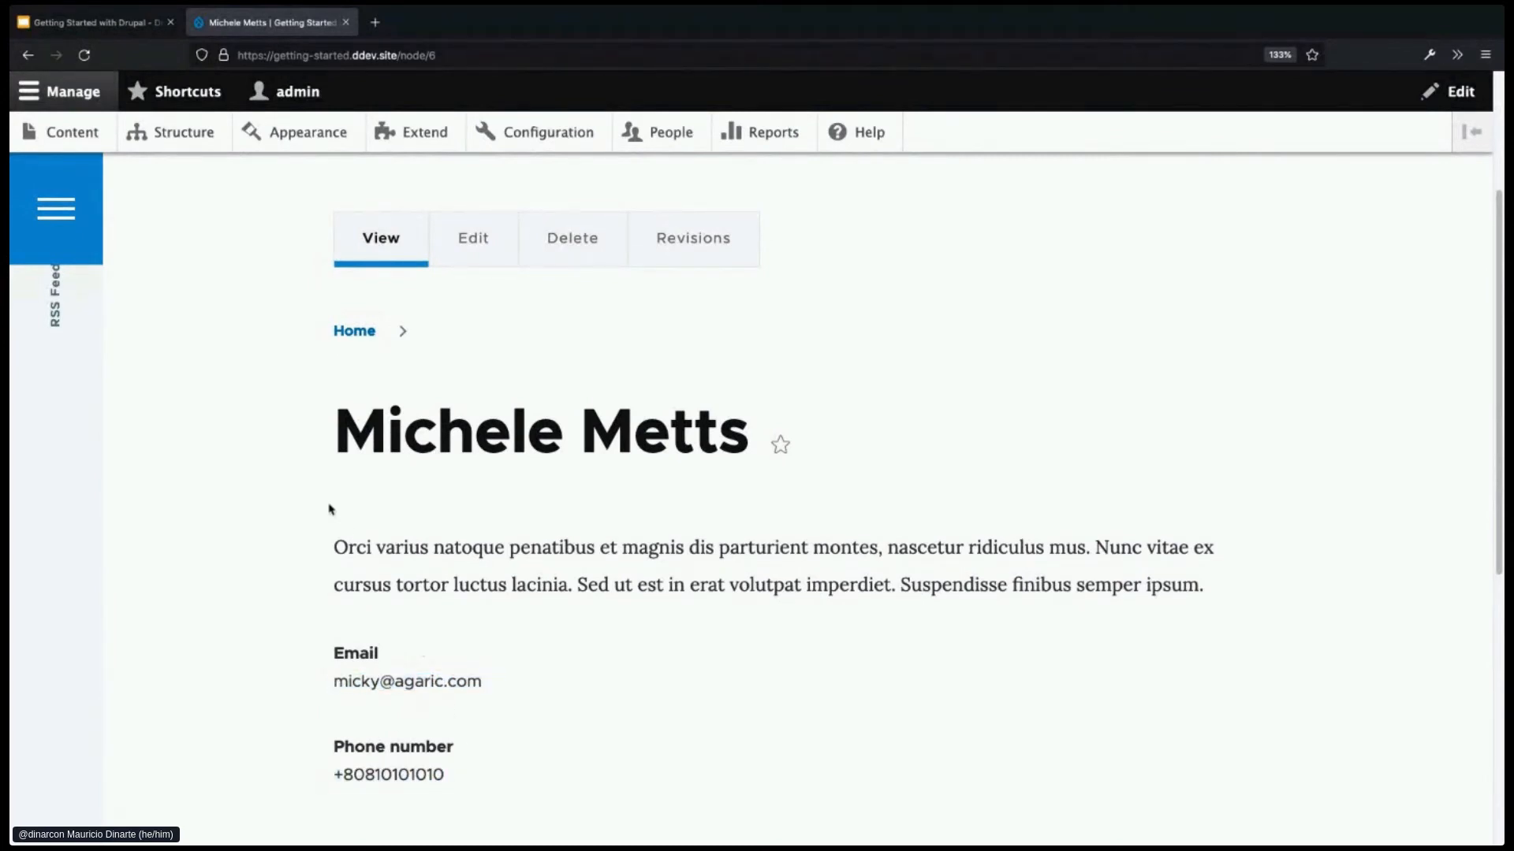
- In a new tab, open Content types and go to Staff's Manage display page
middle_click(186, 140)
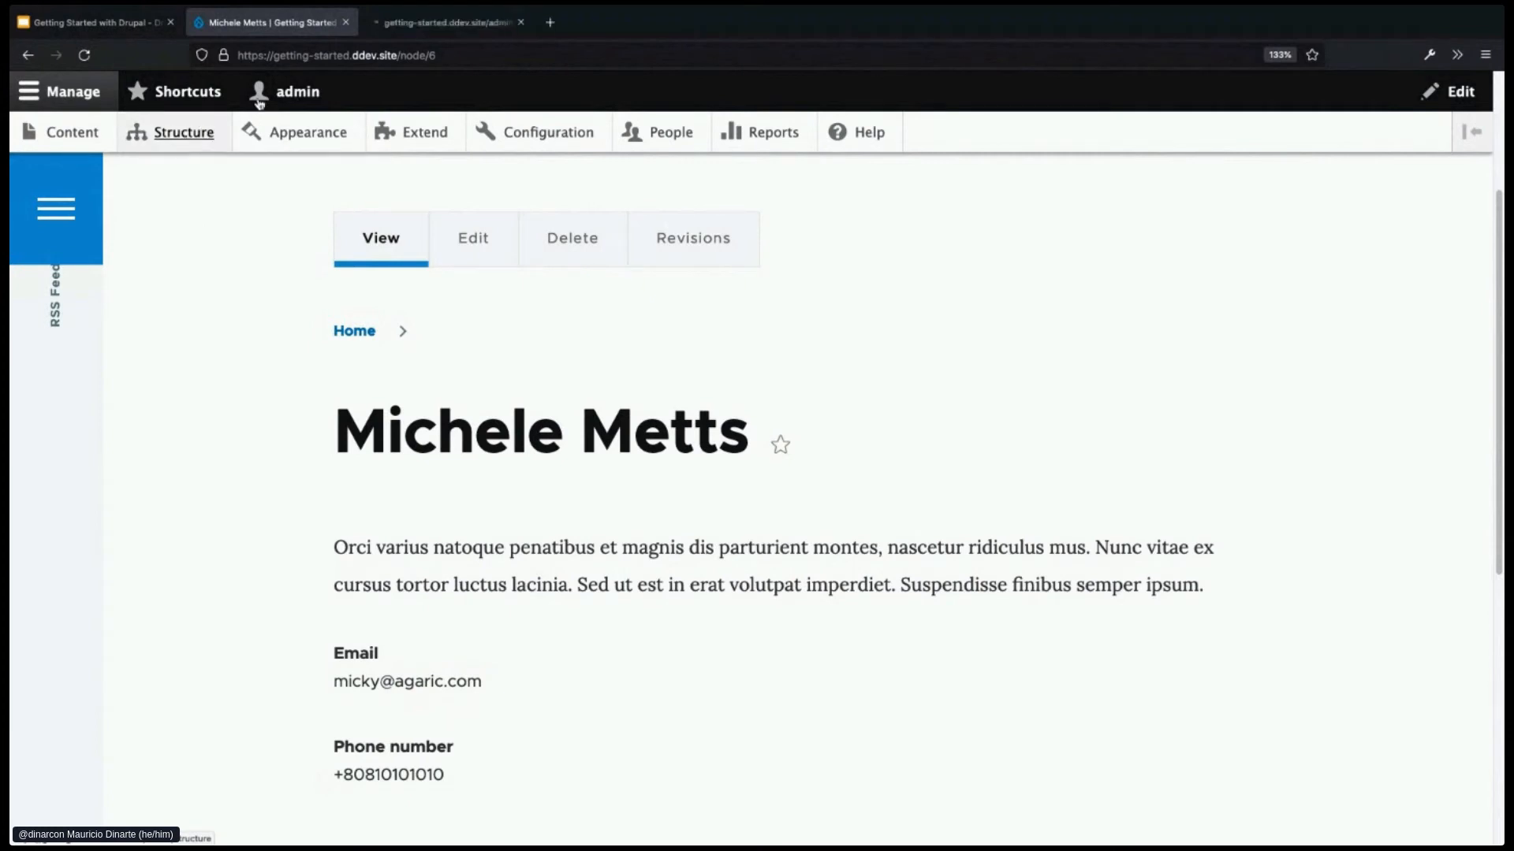
click(413, 31)
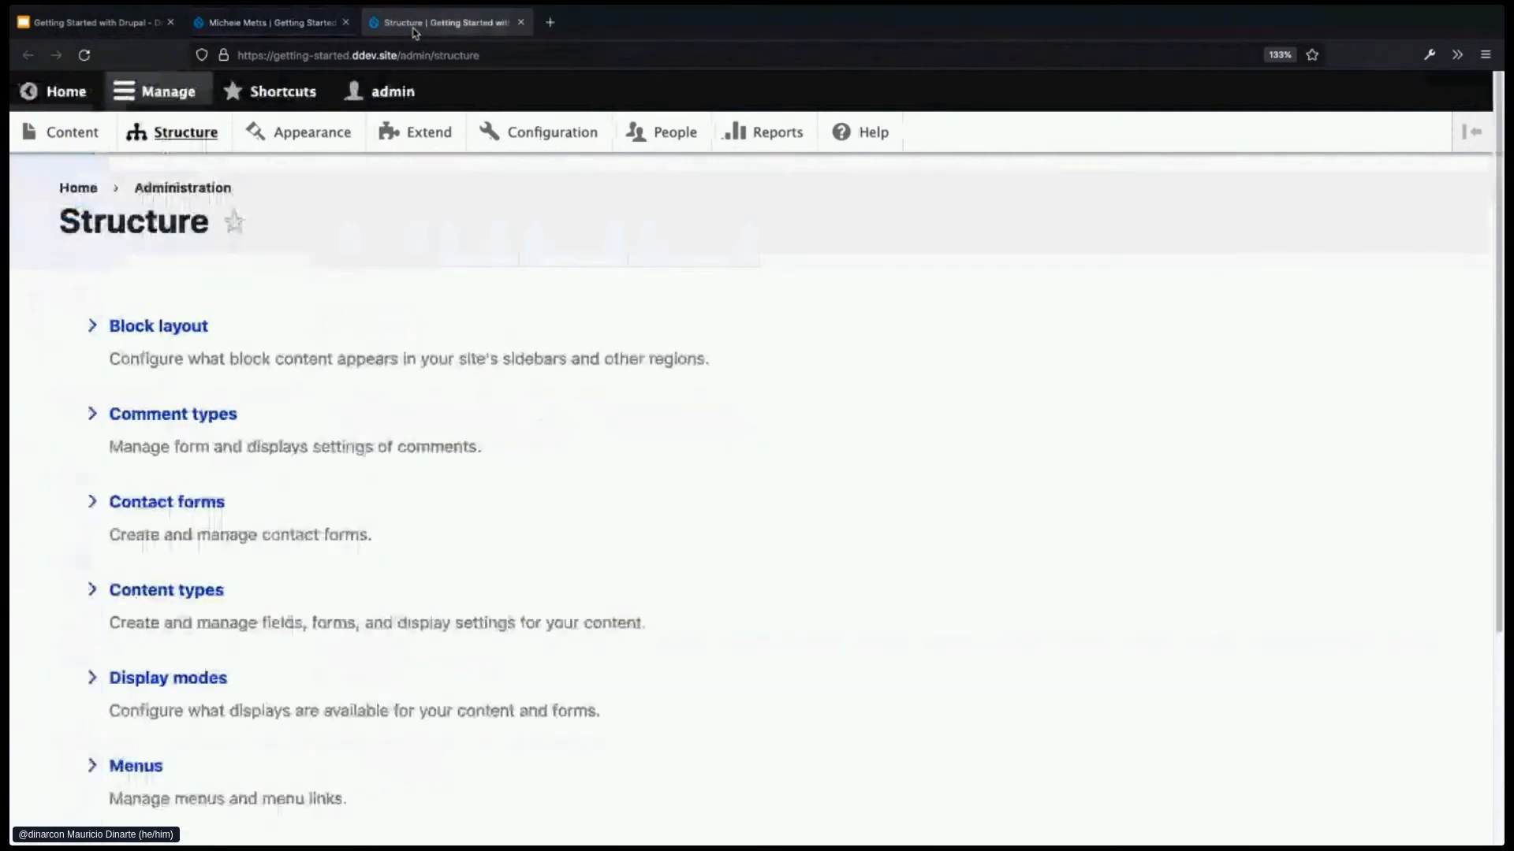
click(177, 597)
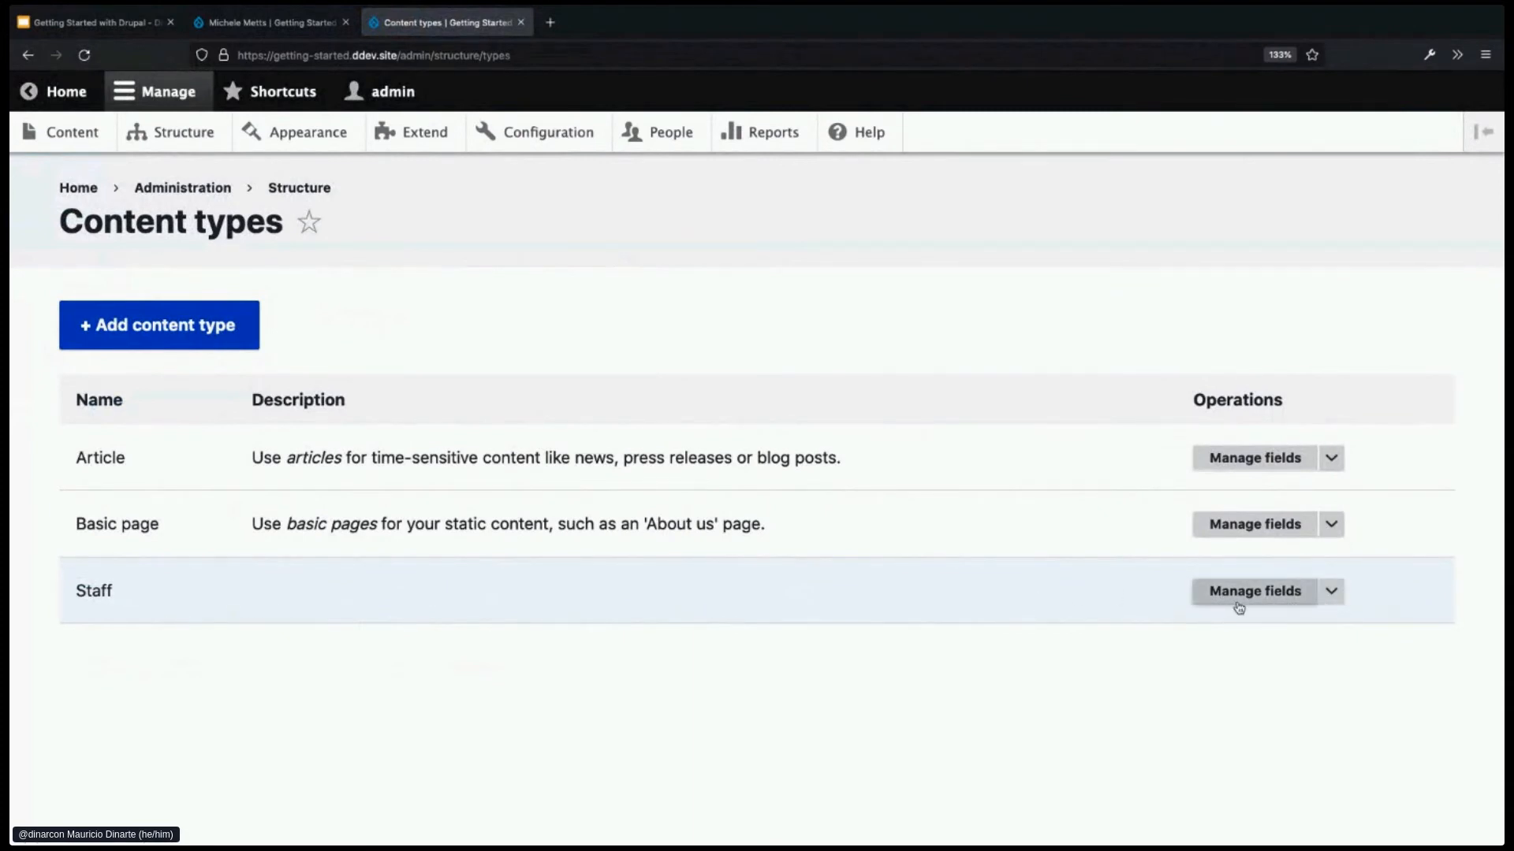
click(1334, 596)
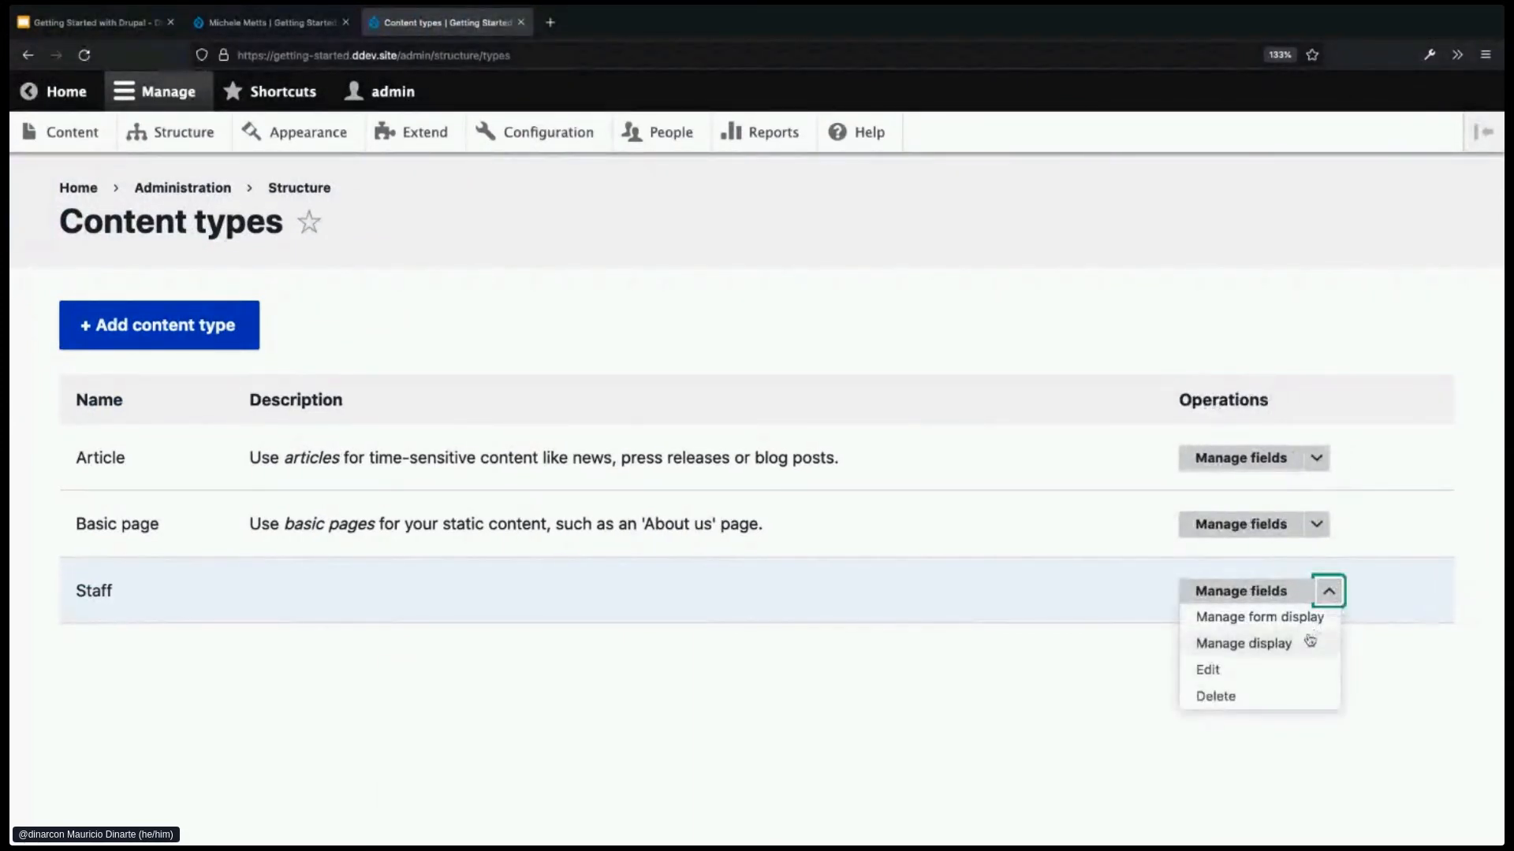
click(1275, 646)
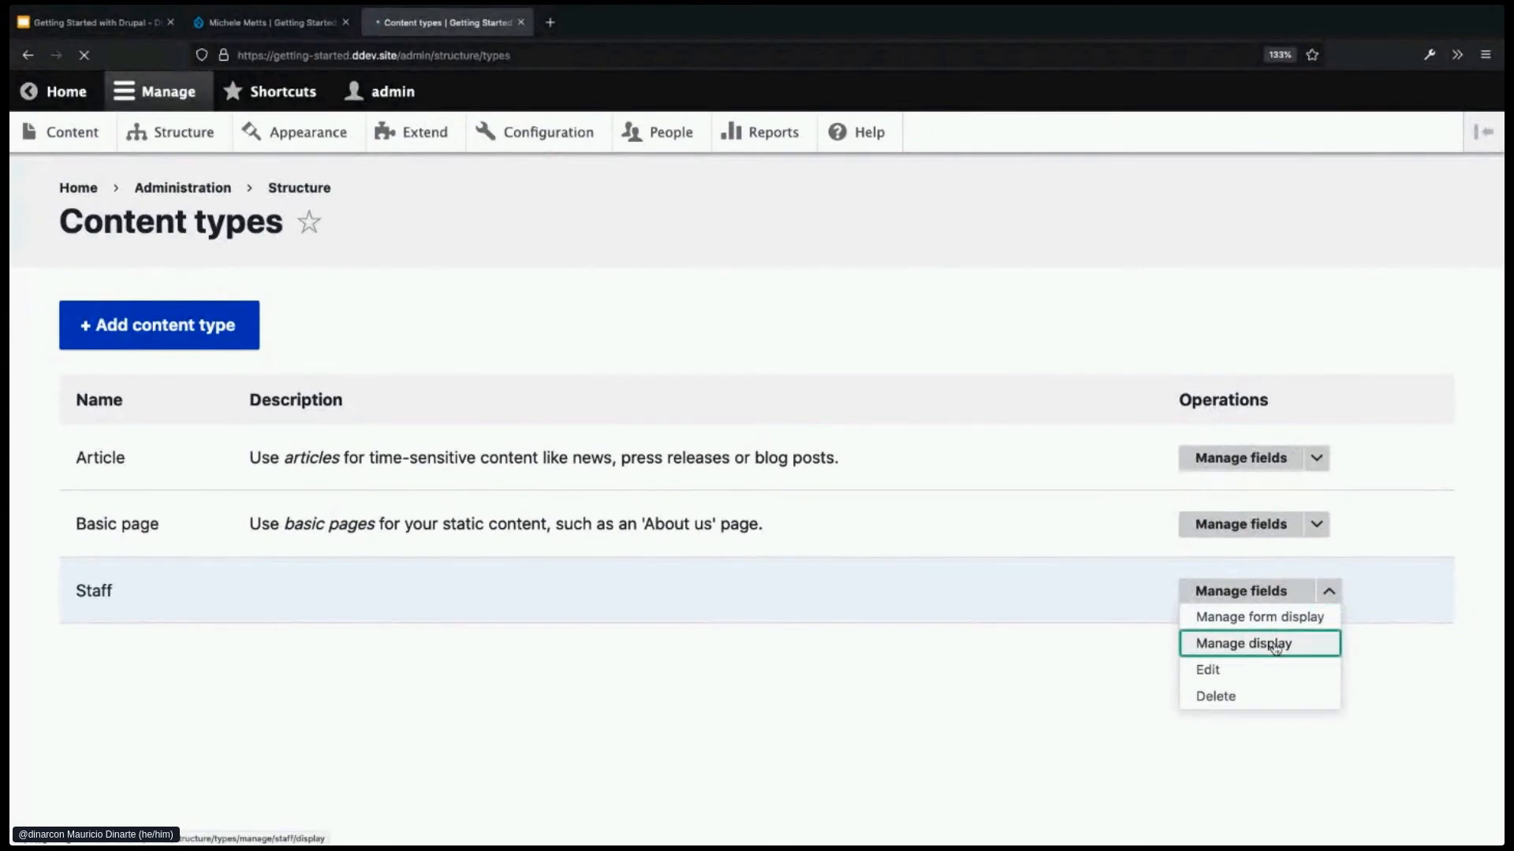
scroll(922, 498, down, 3)
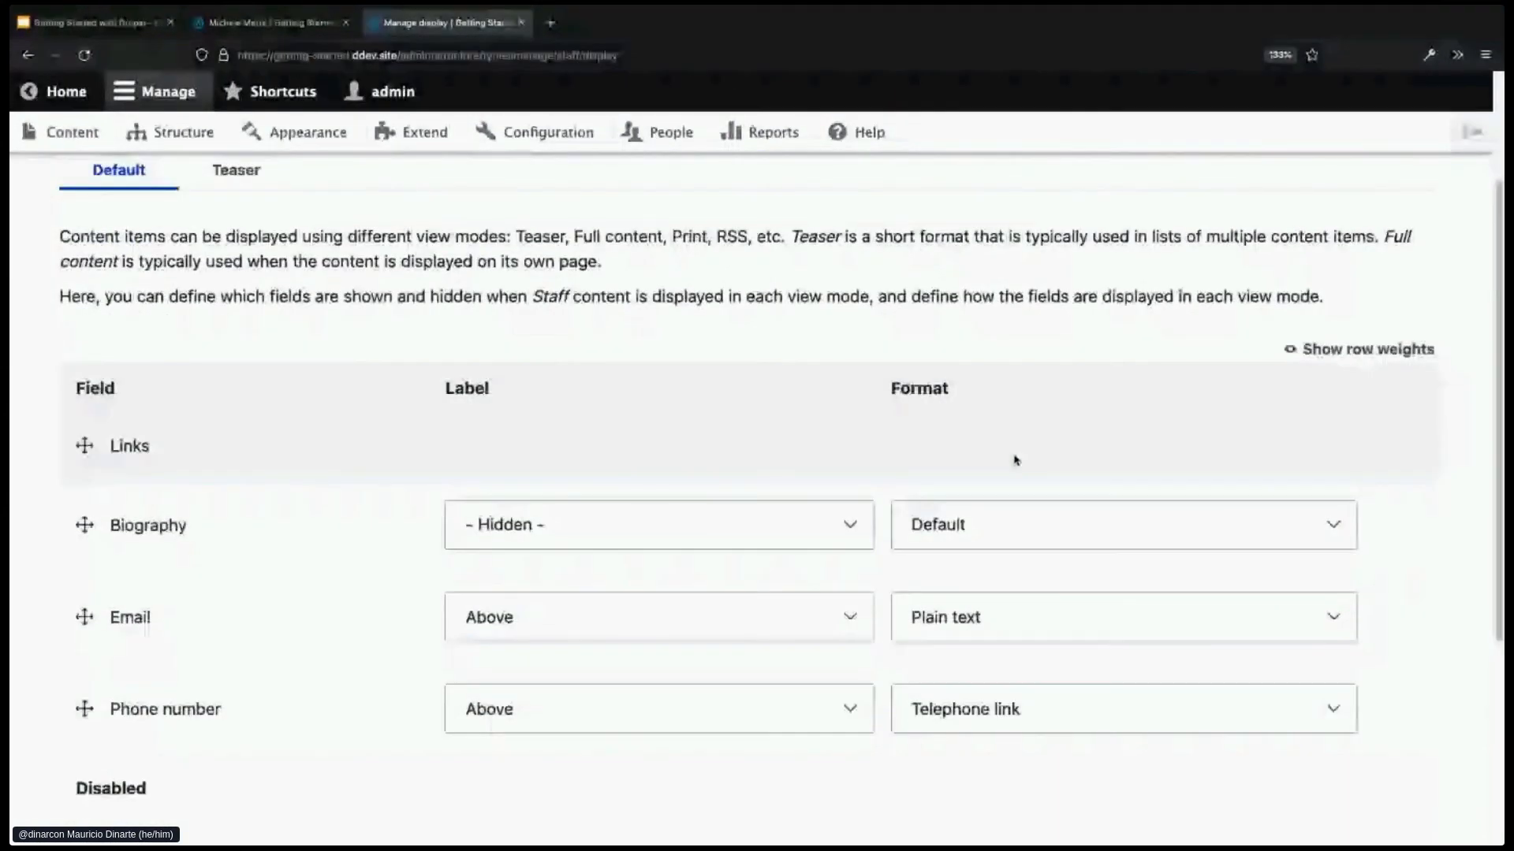
- Set the Email and Phone number label positions to Inline
scroll(1014, 462, down, 2)
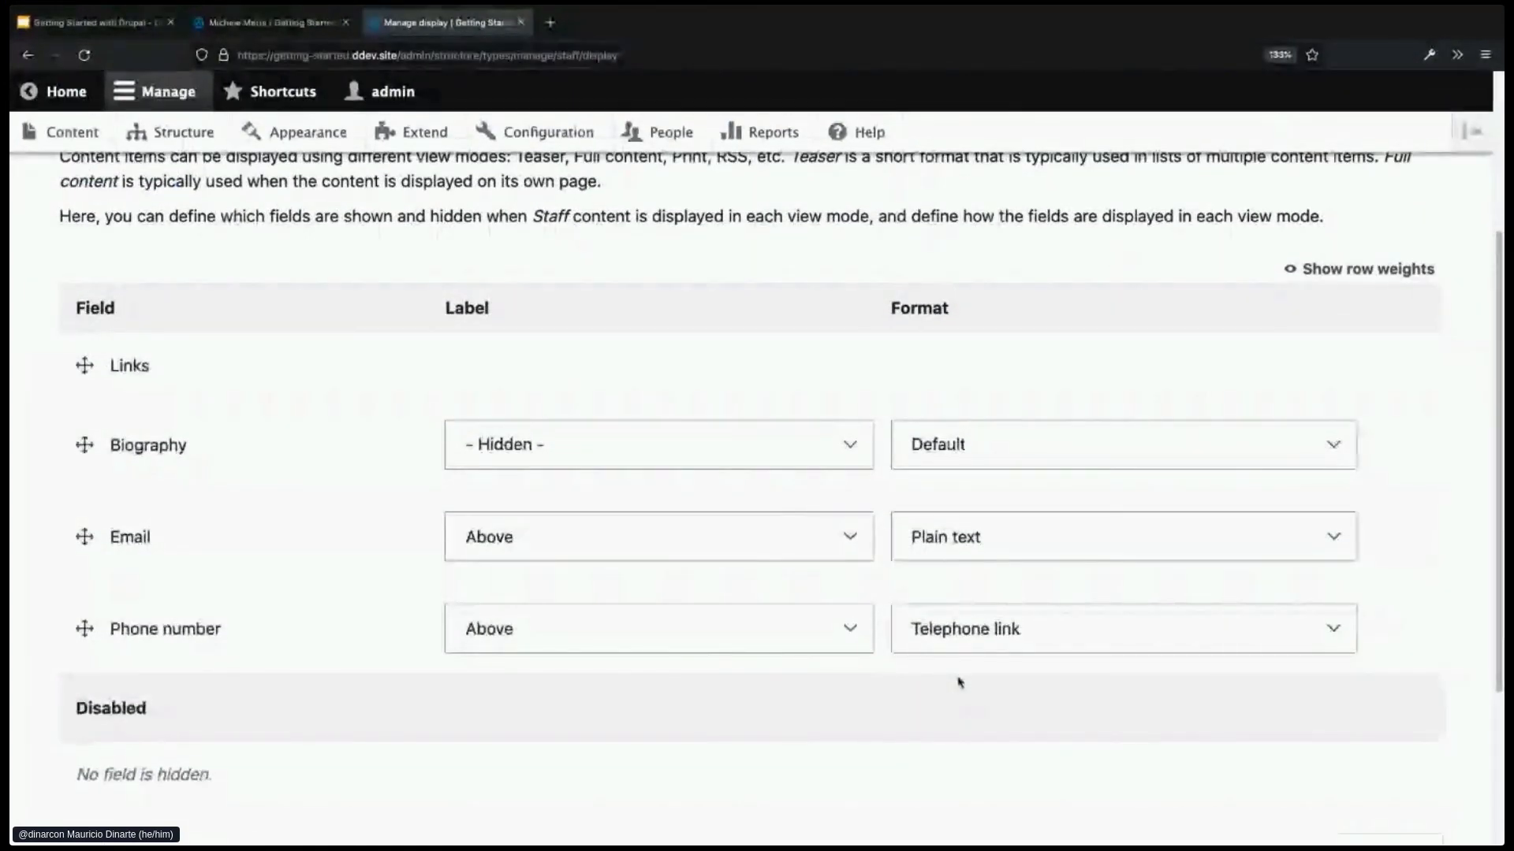
scroll(792, 706, down, 1)
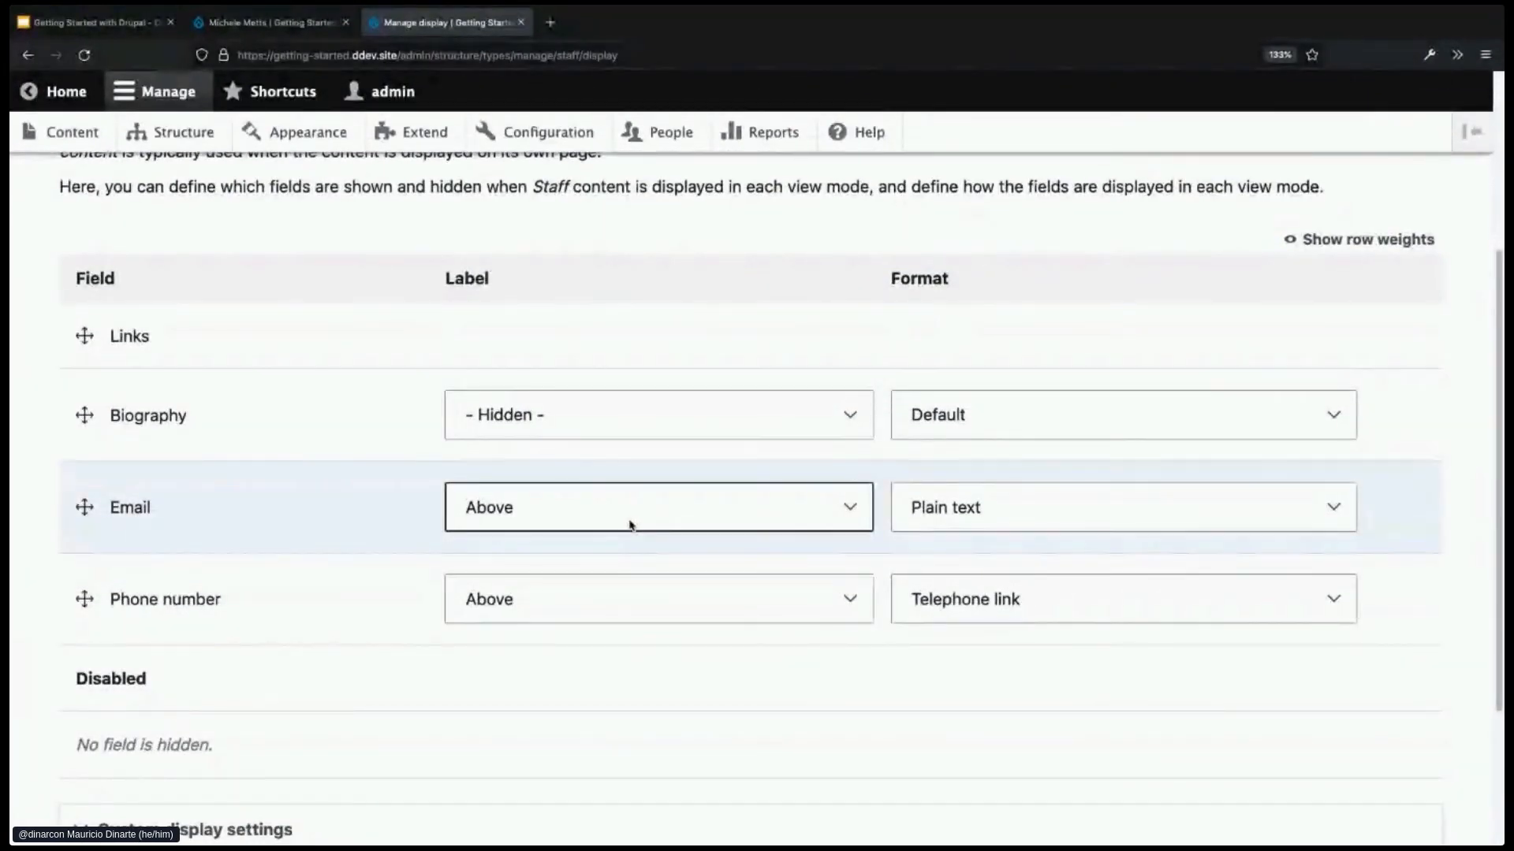
click(630, 526)
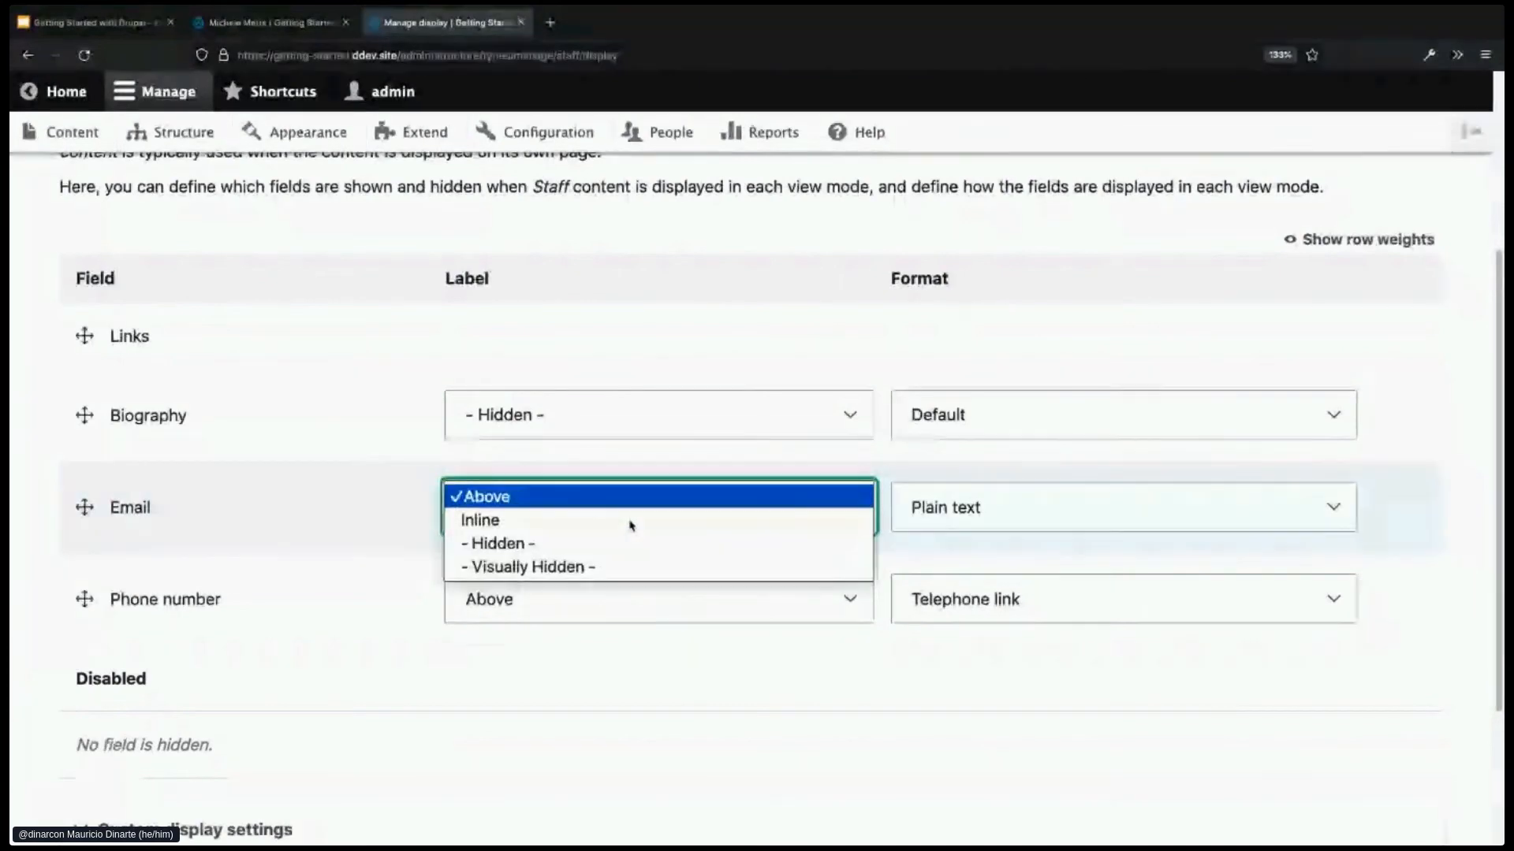
click(630, 524)
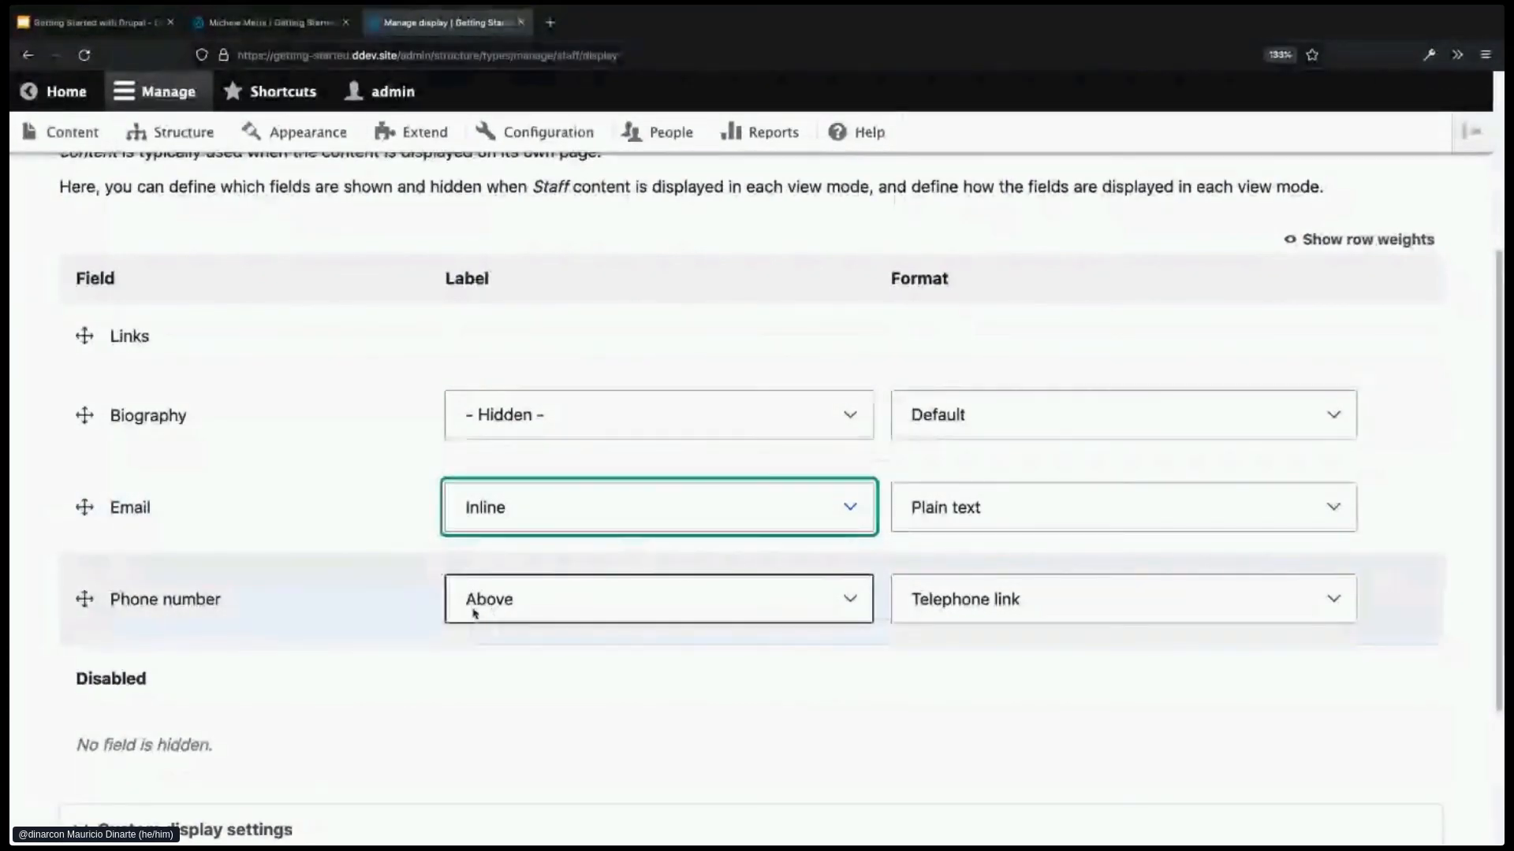
click(607, 599)
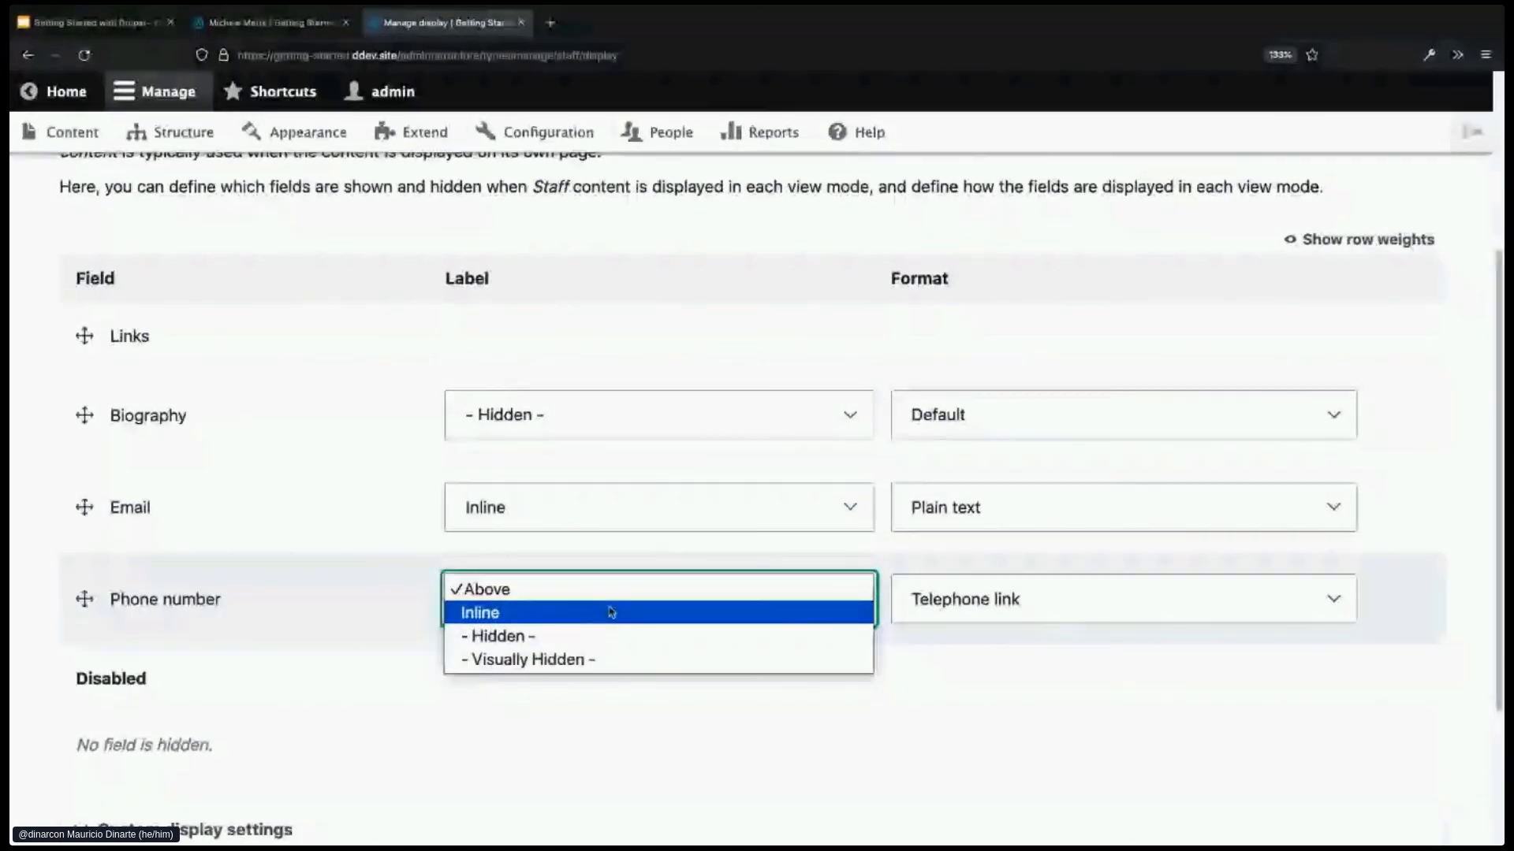
click(611, 613)
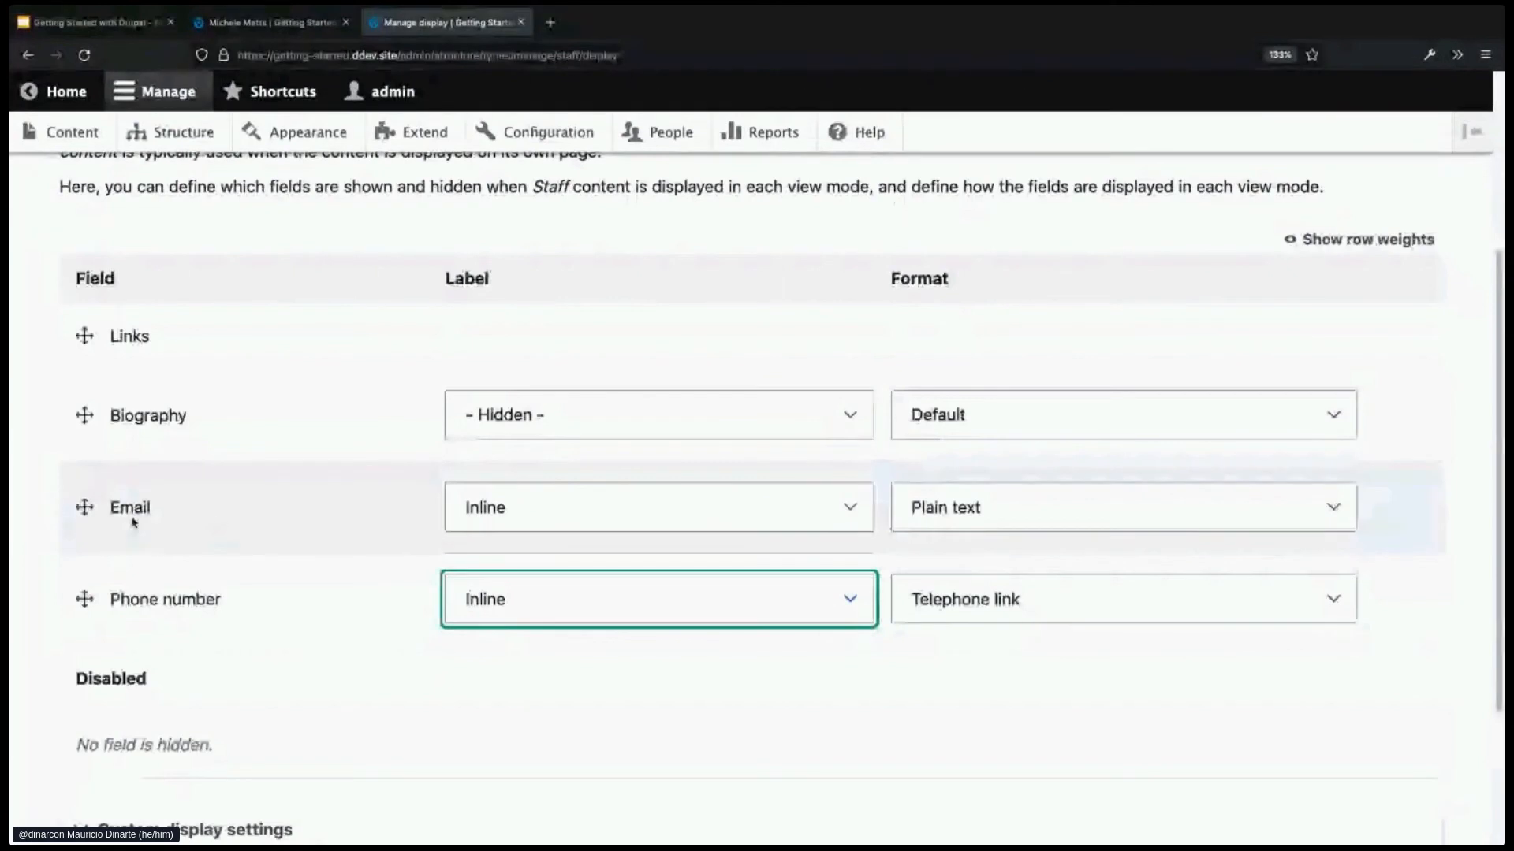
- Format Email as an Email link and keep Phone number as a Telephone link, leaving its settings unchanged
click(1014, 513)
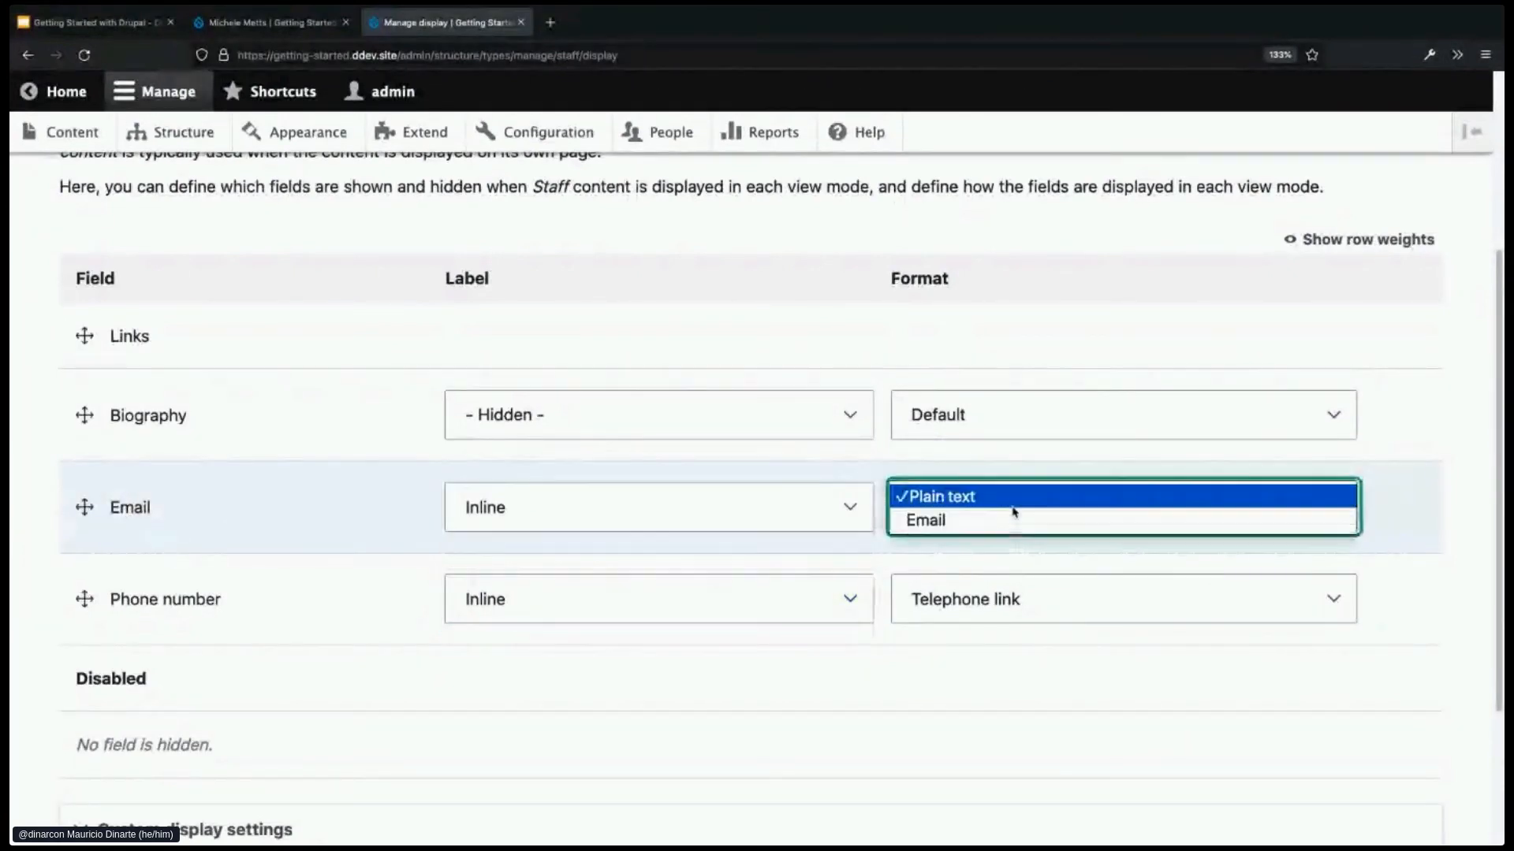
click(967, 520)
scroll(967, 522, down, 1)
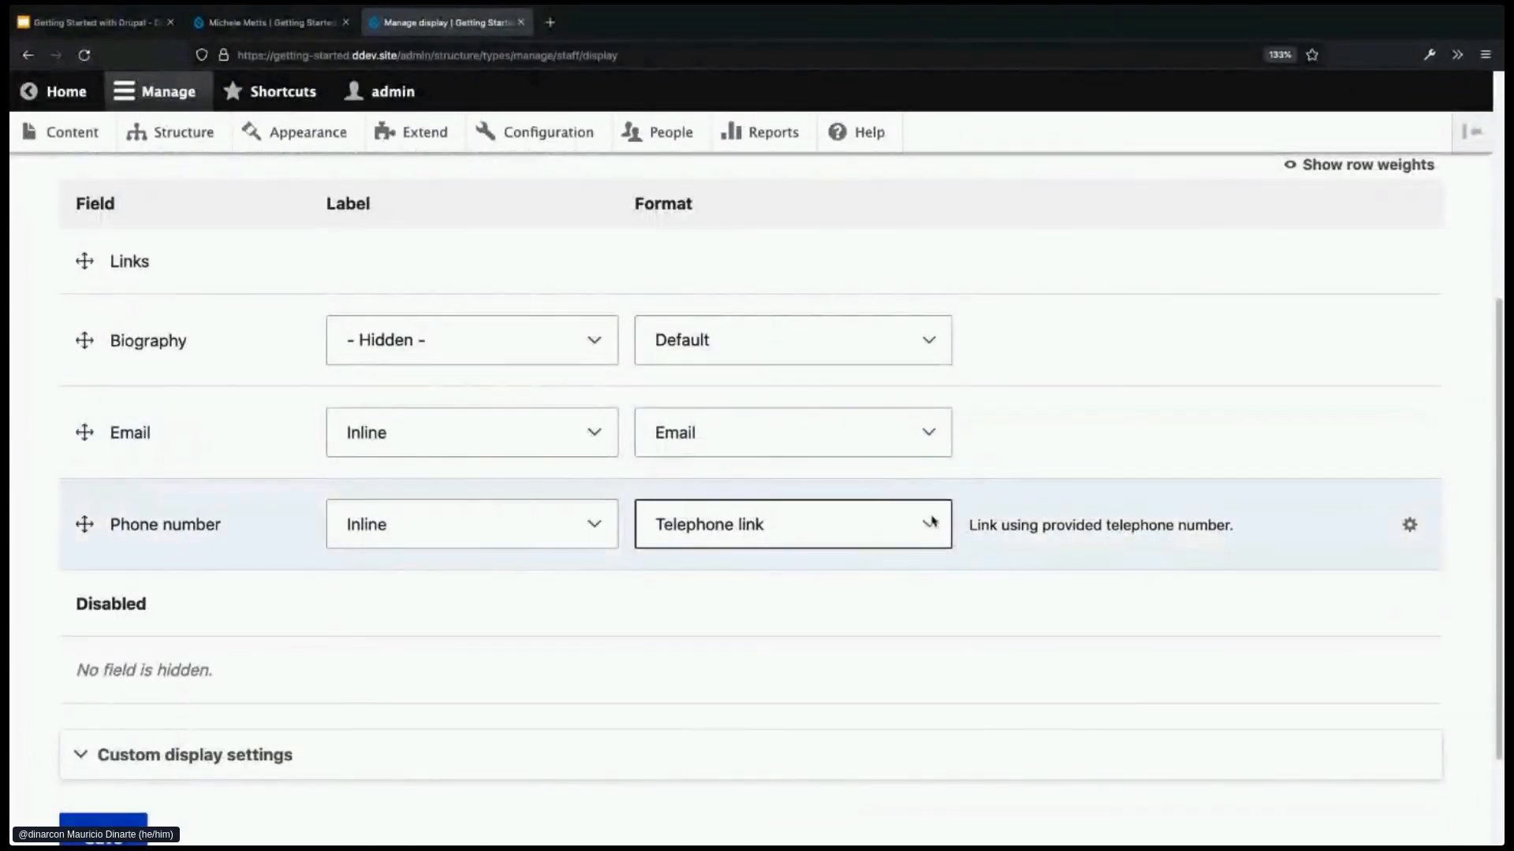
click(934, 530)
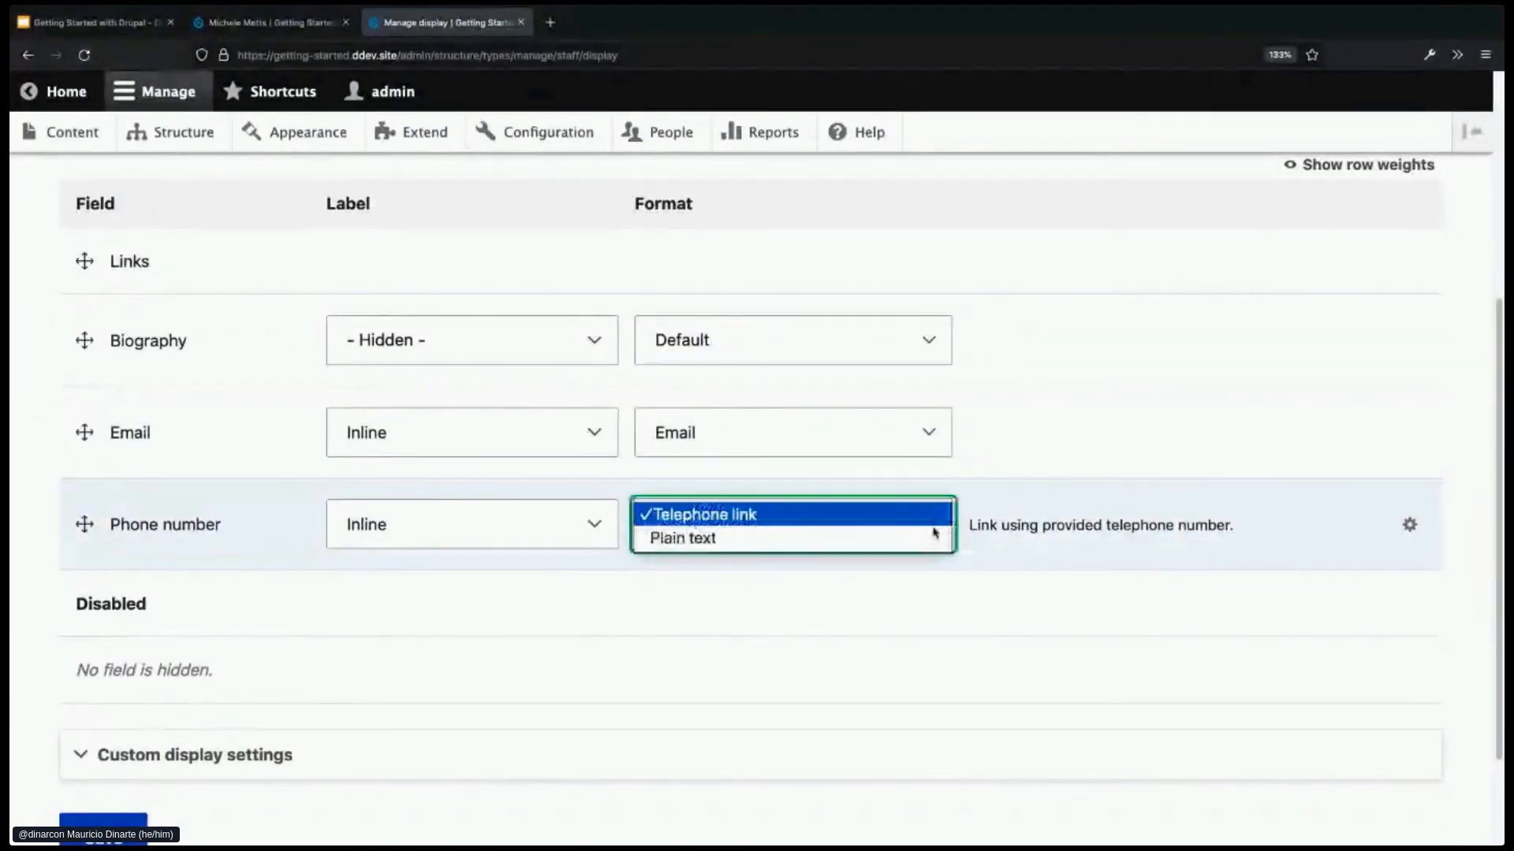
click(954, 517)
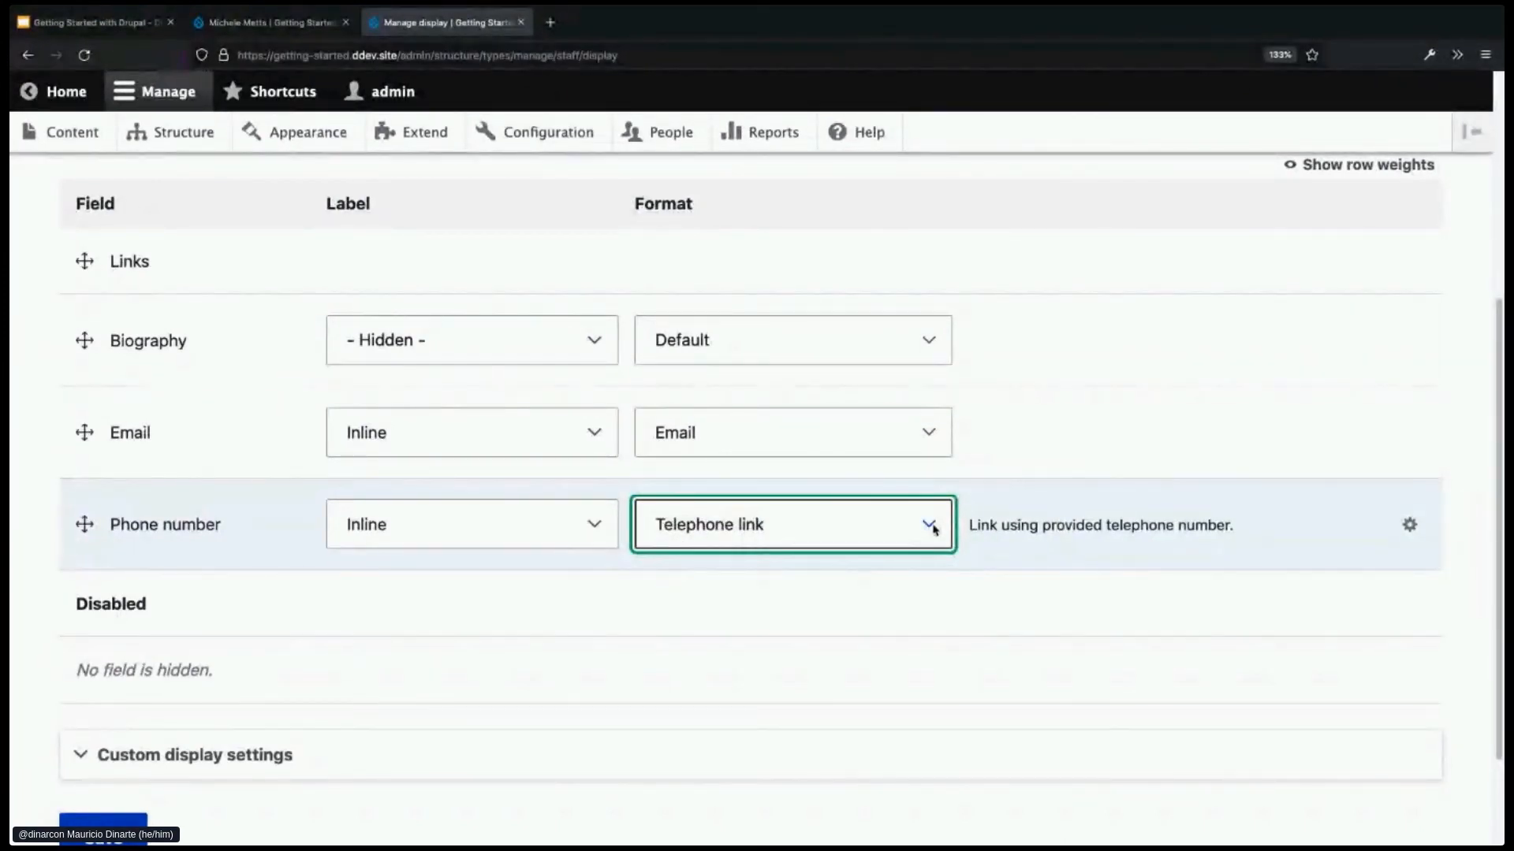
click(1409, 526)
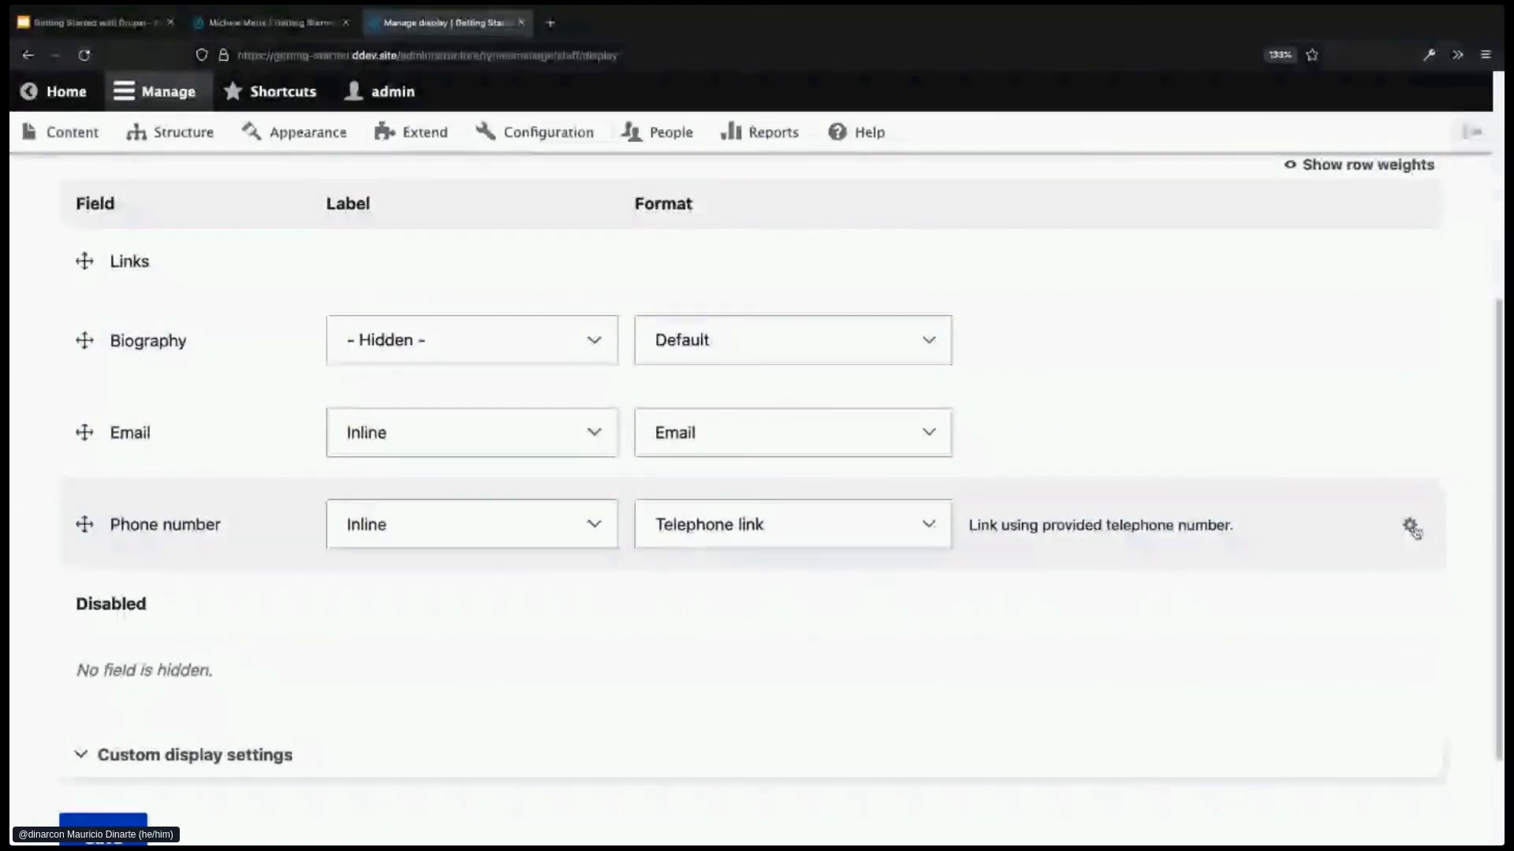
click(1411, 526)
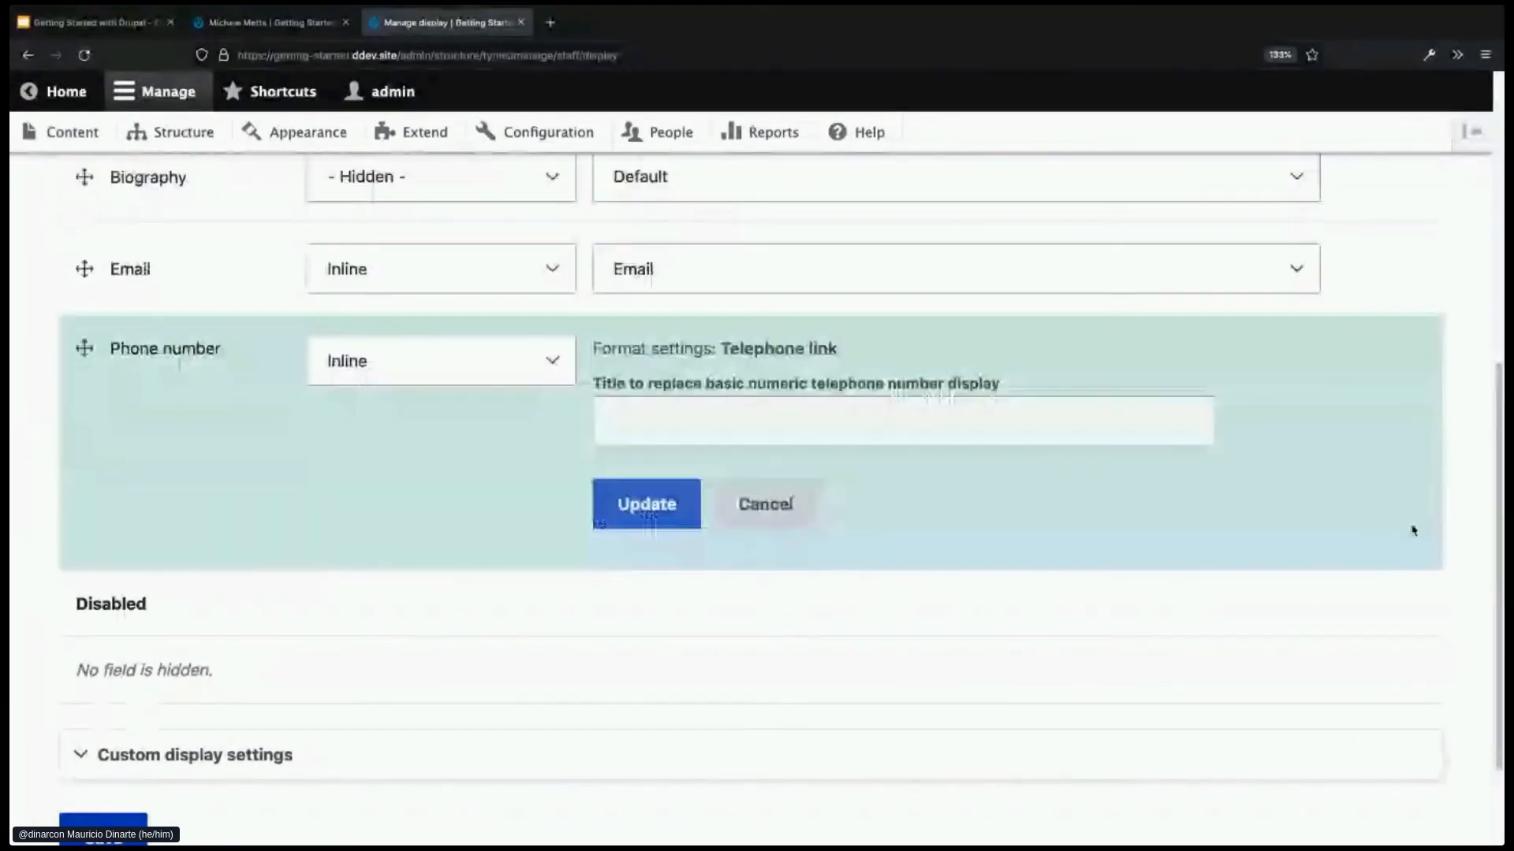
click(794, 501)
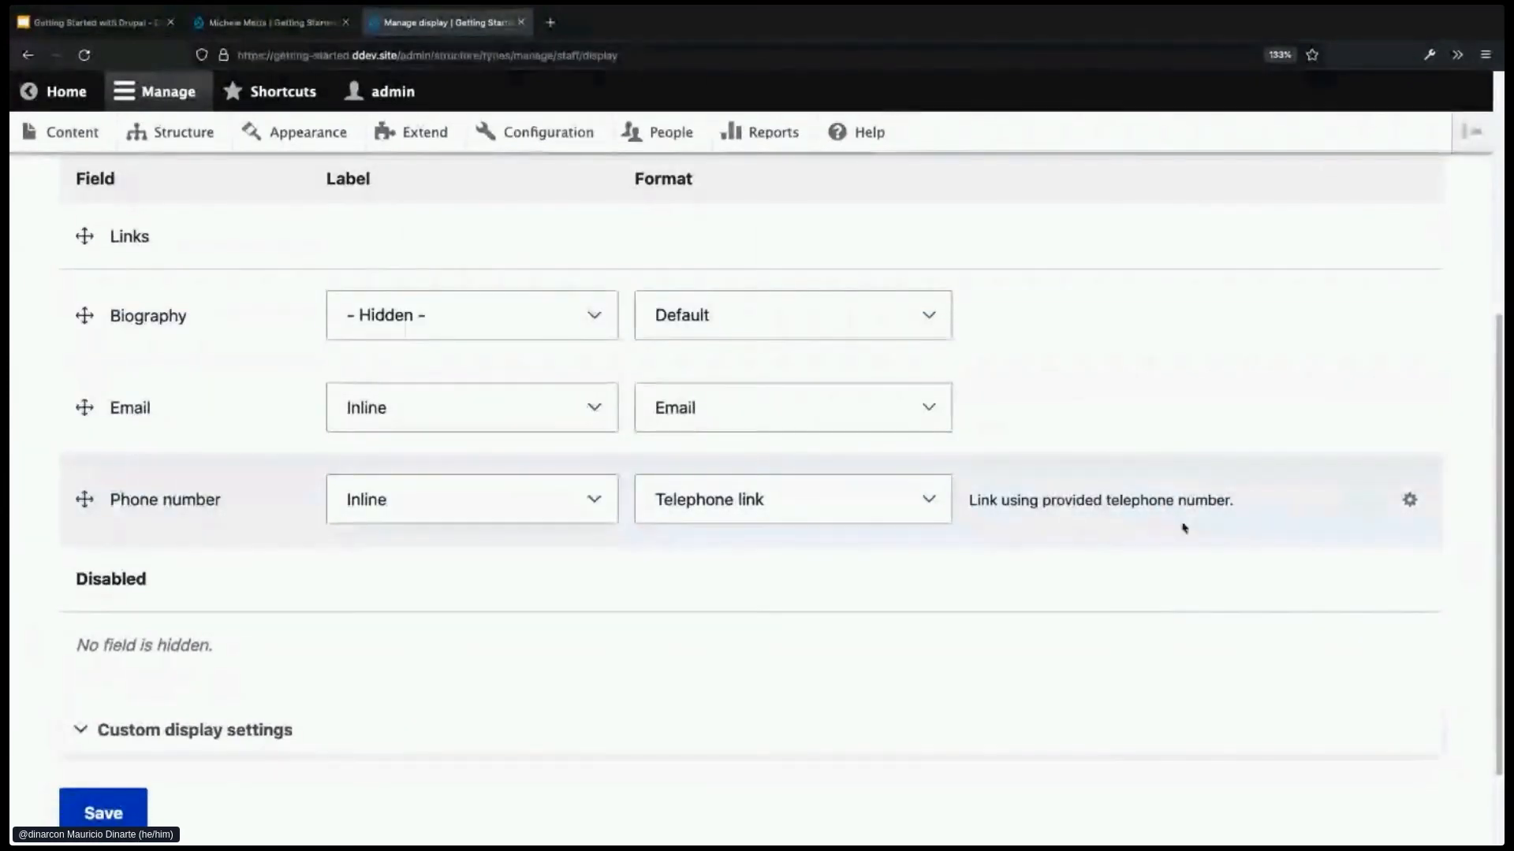
- Save the Staff Manage display settings
scroll(1045, 520, up, 1)
scroll(1043, 517, up, 1)
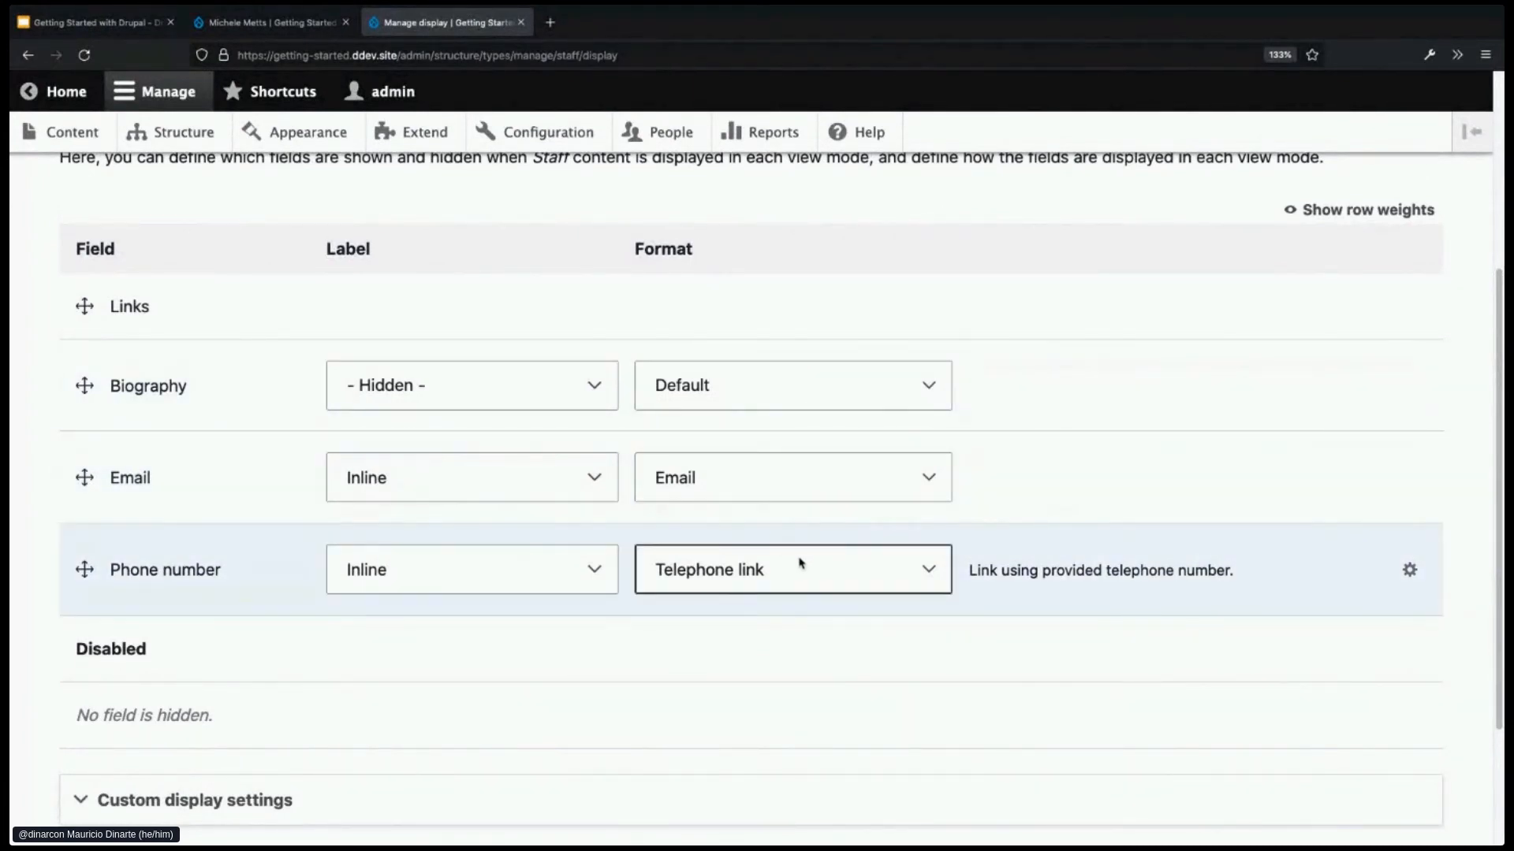
scroll(795, 593, down, 2)
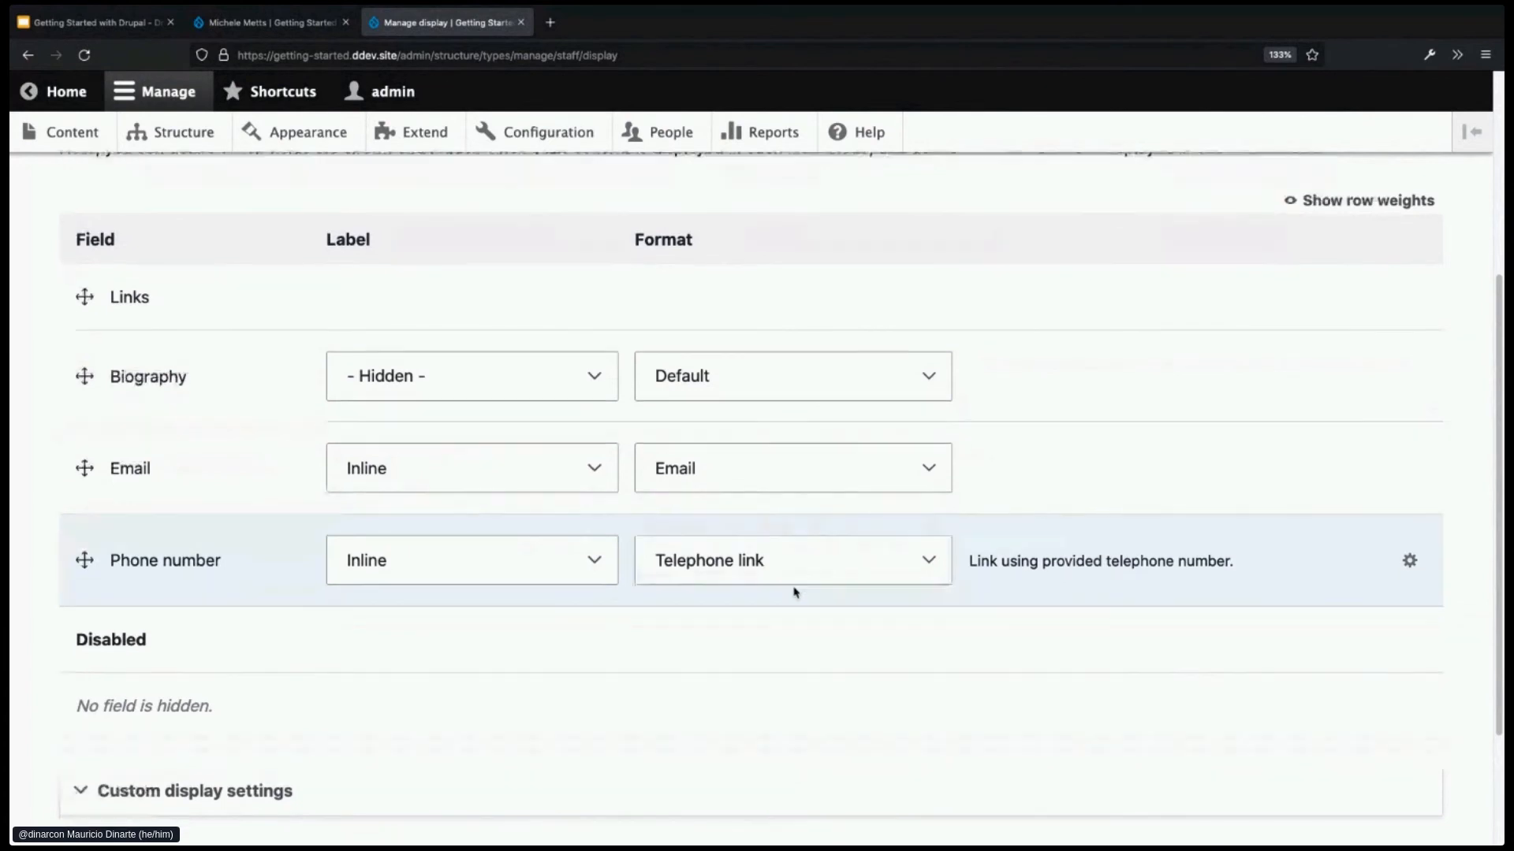
click(139, 797)
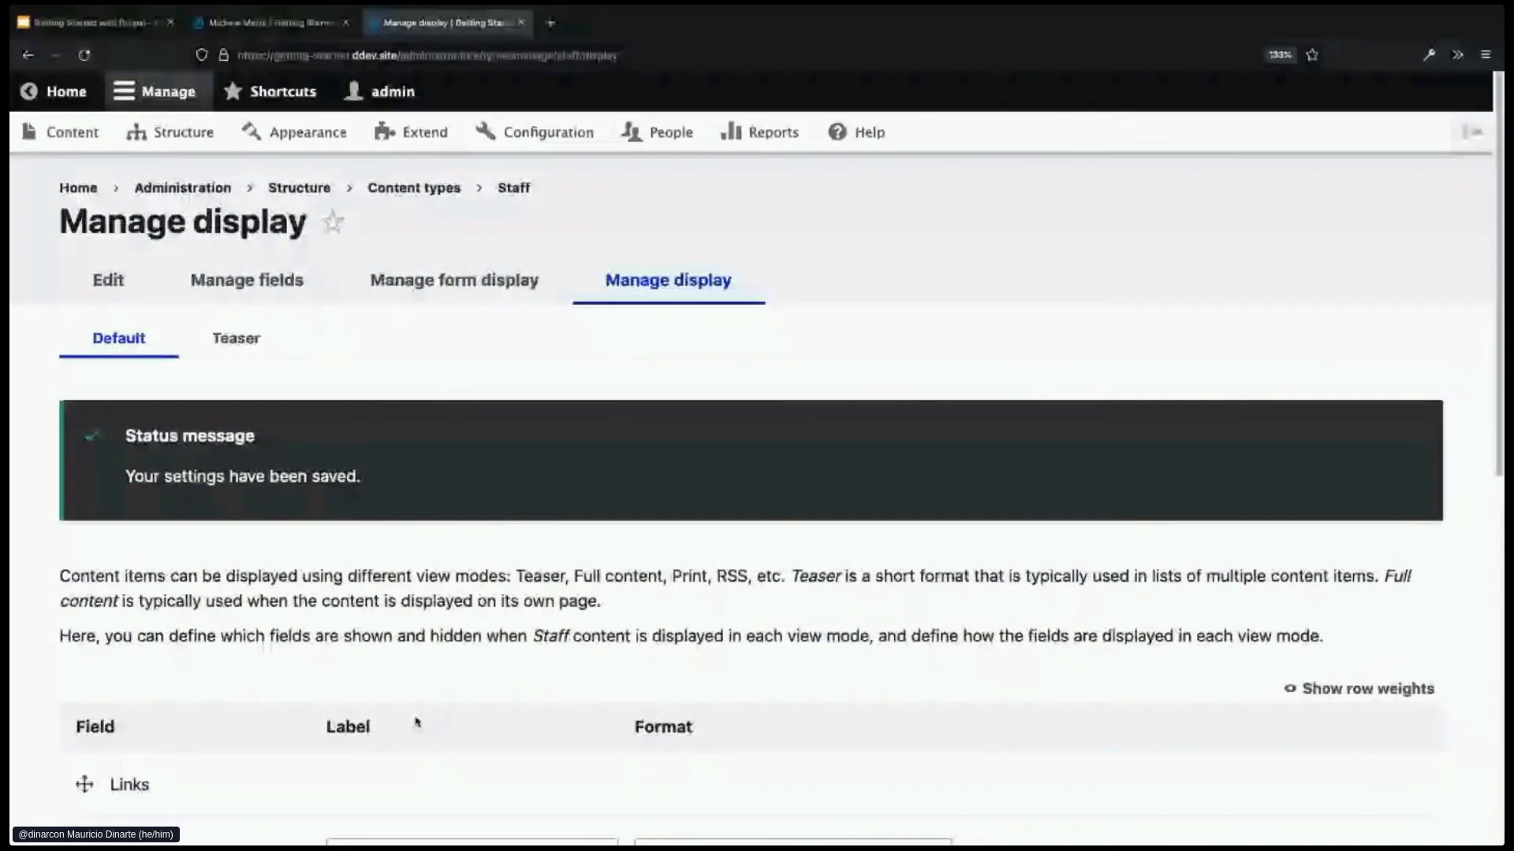
- Return to the staff member's page and reload it to see the inline email and phone links
key(ctrl+Page_Up)
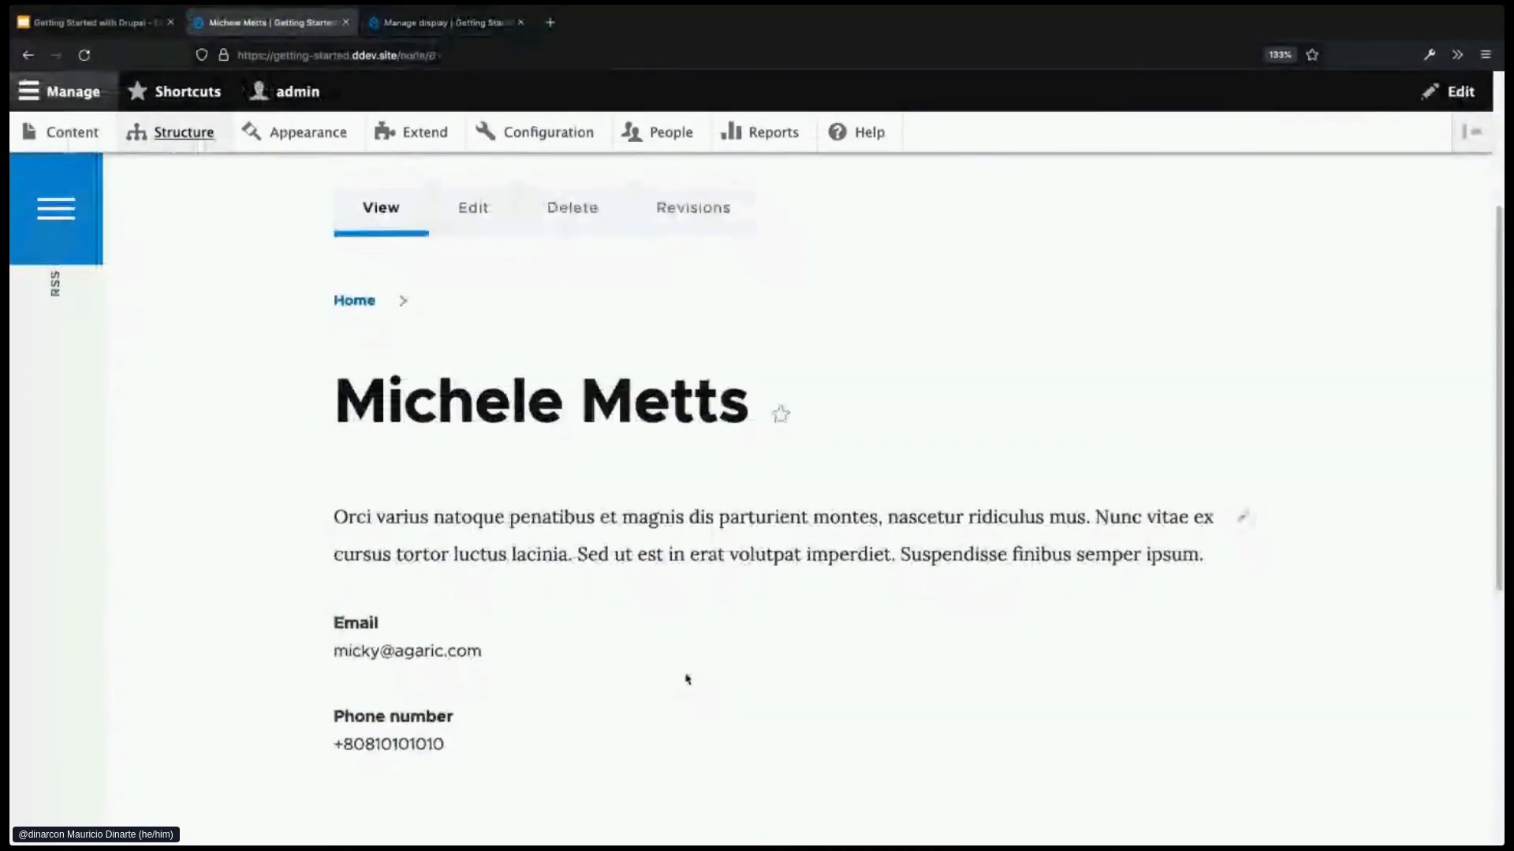
key(F5)
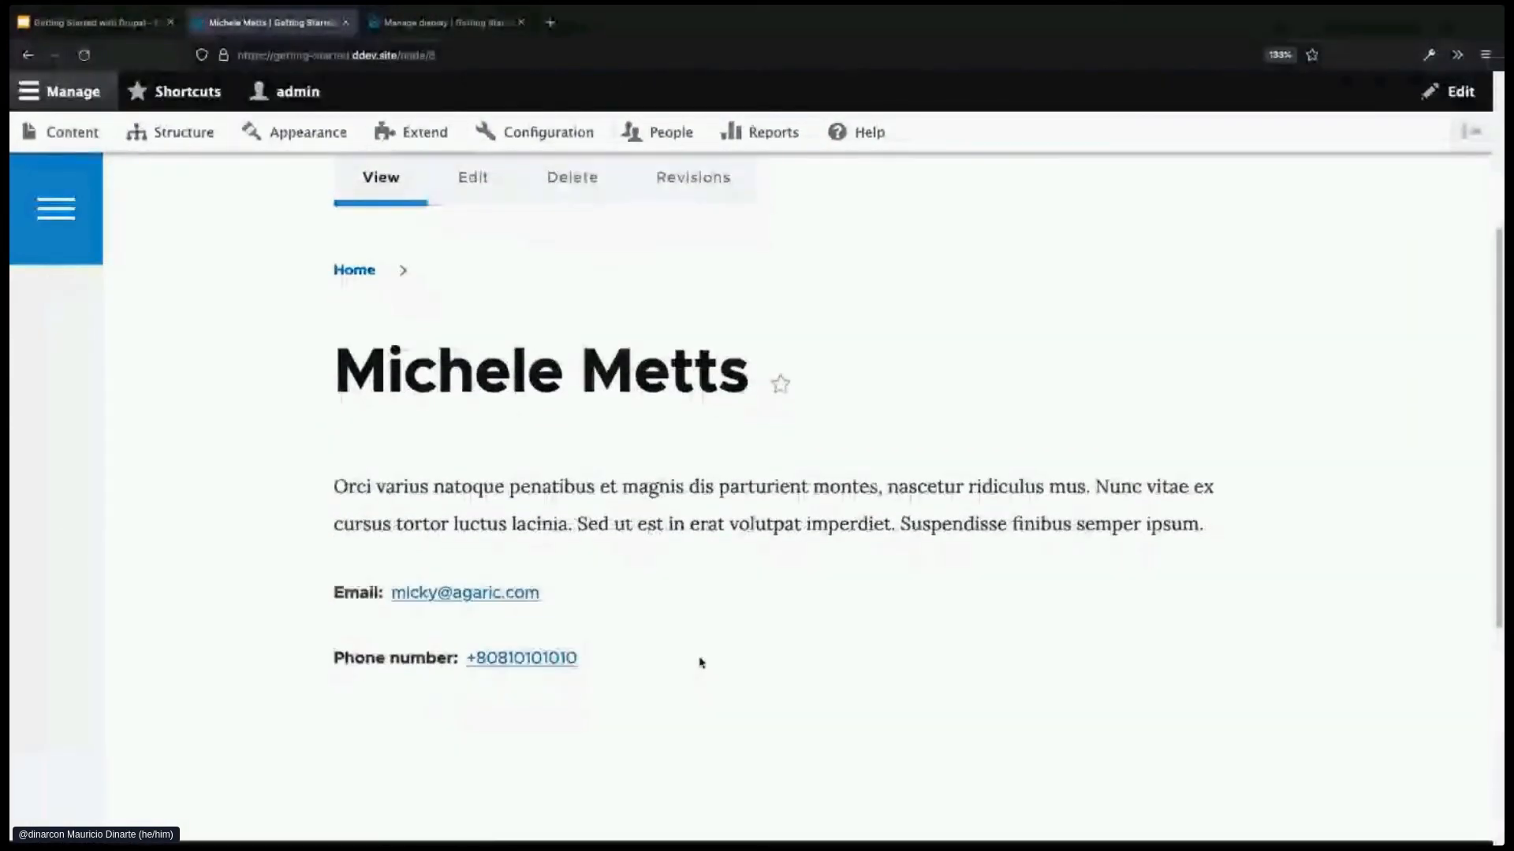
scroll(707, 656, down, 1)
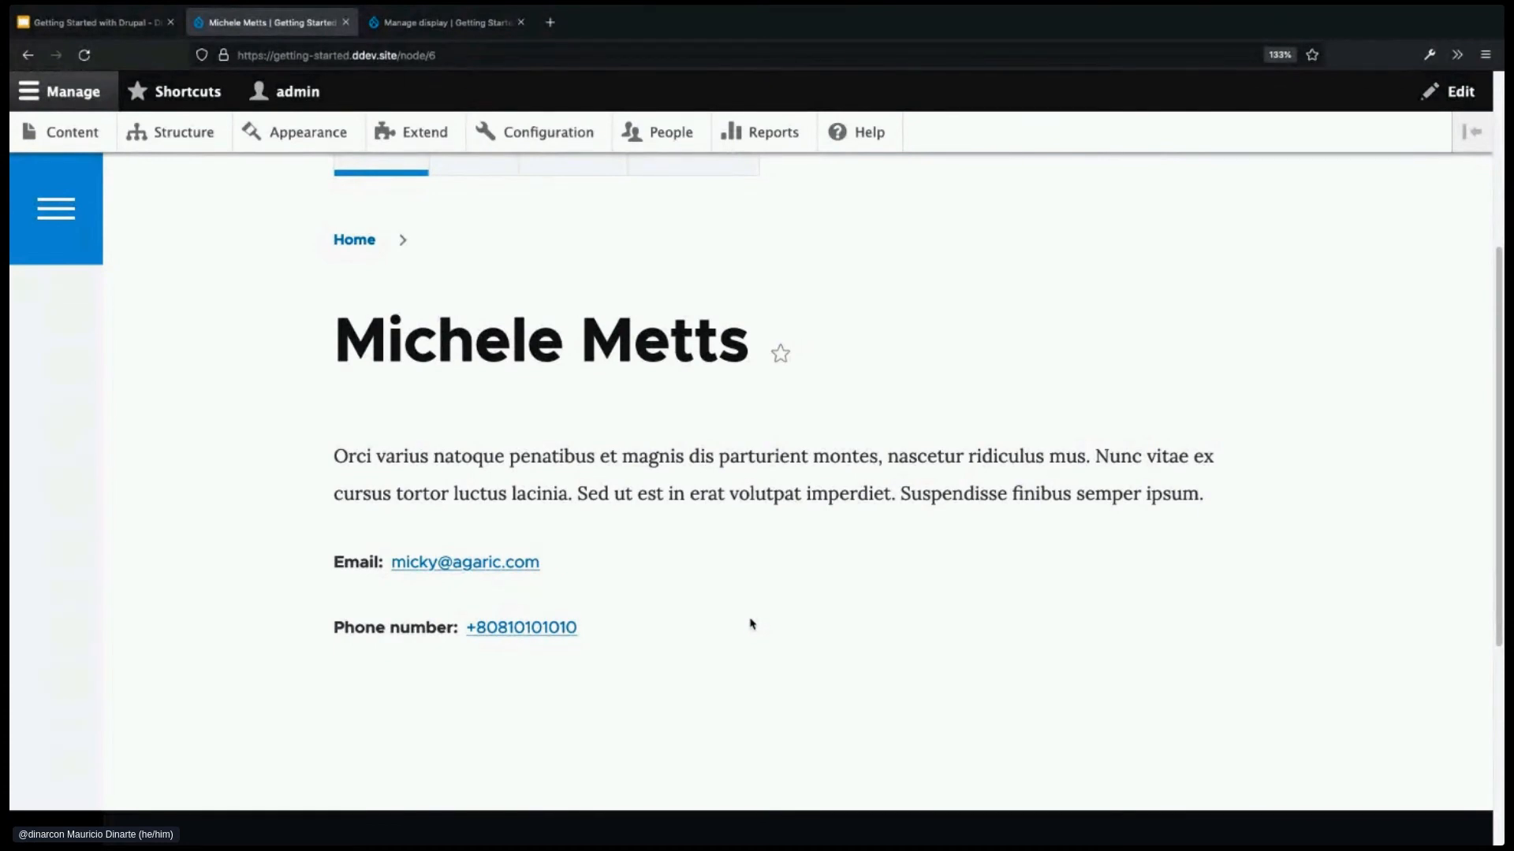
- In the Staff display, move Email above Biography and drag Phone number into Disabled
key(ctrl+Tab)
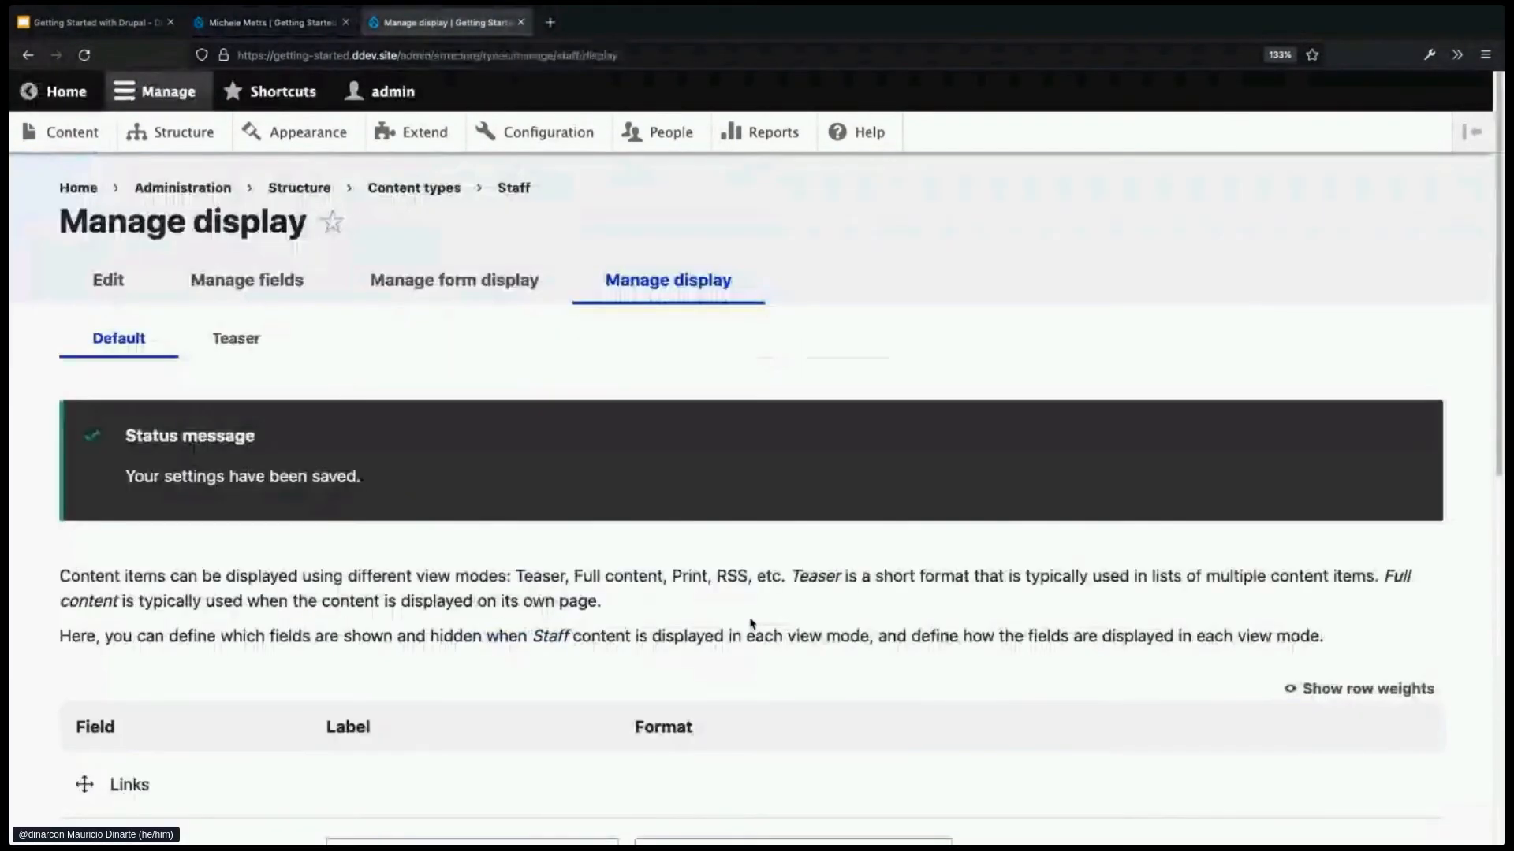
scroll(398, 635, down, 3)
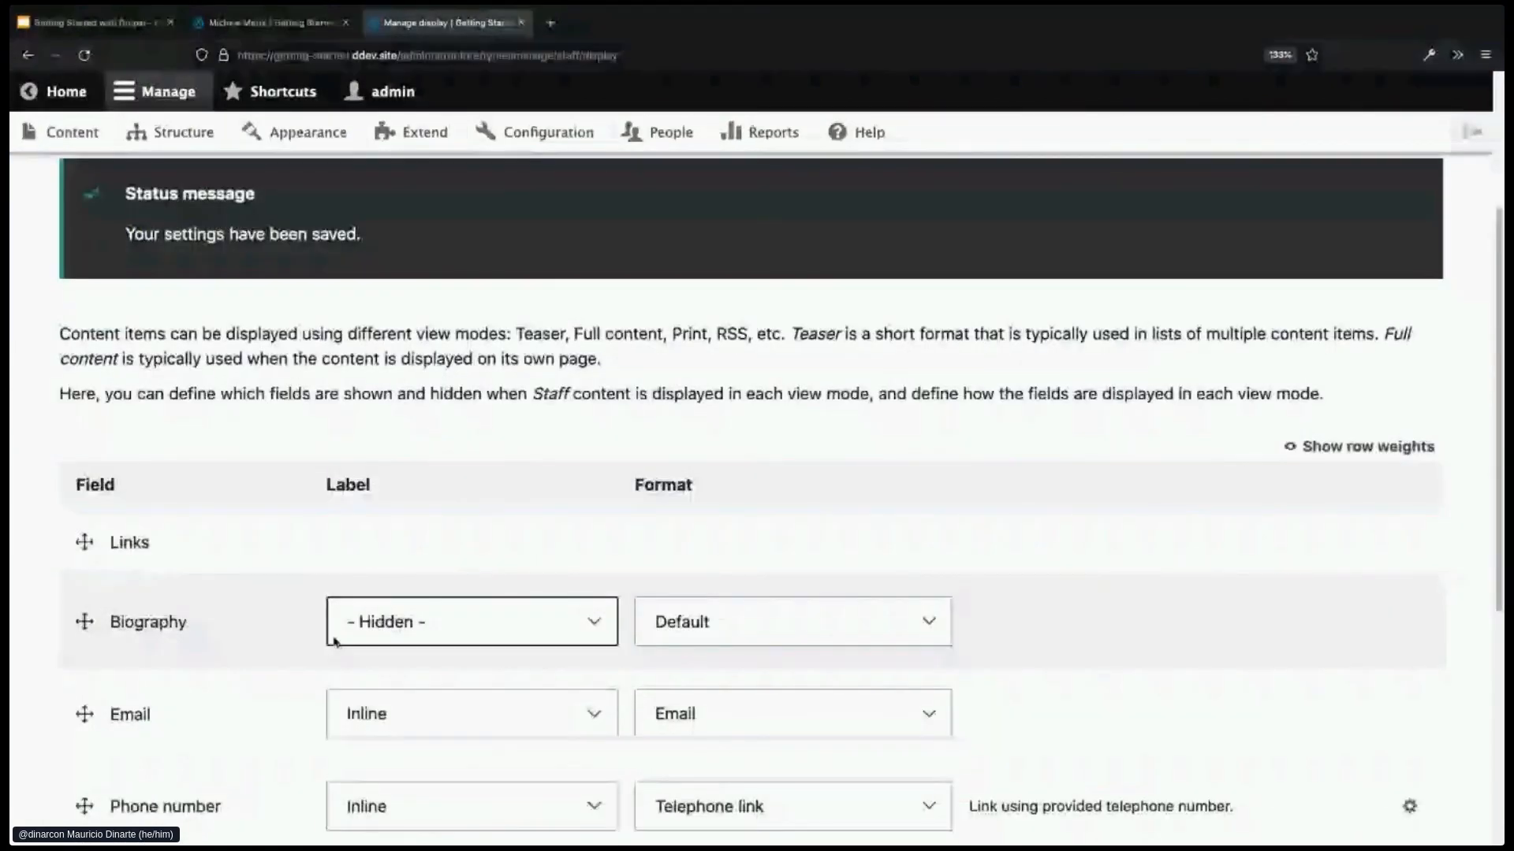
scroll(335, 641, down, 3)
drag(86, 441, 84, 386)
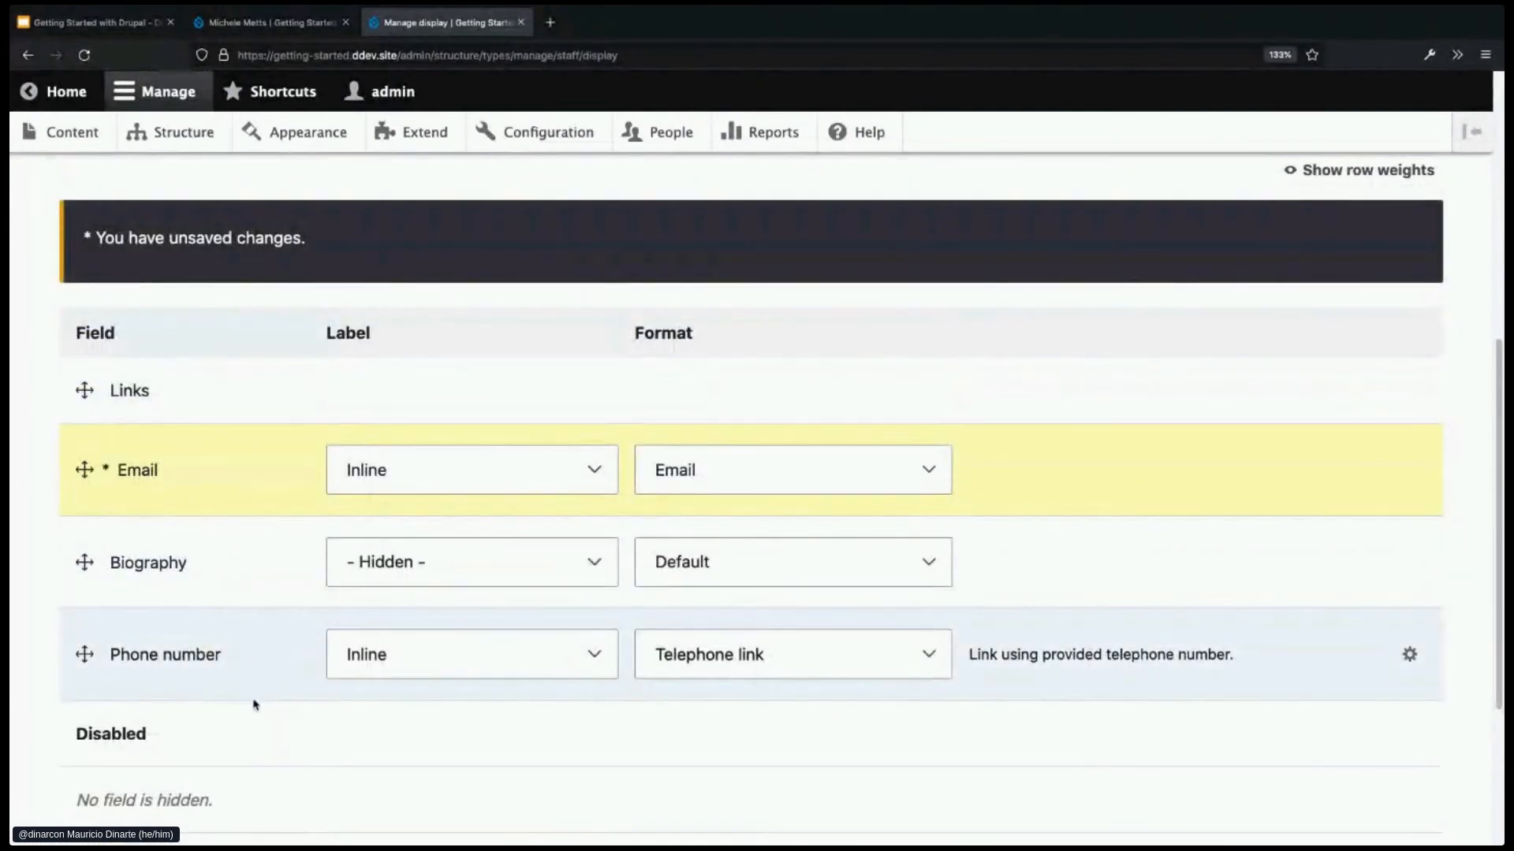
scroll(254, 704, down, 1)
drag(82, 604, 88, 672)
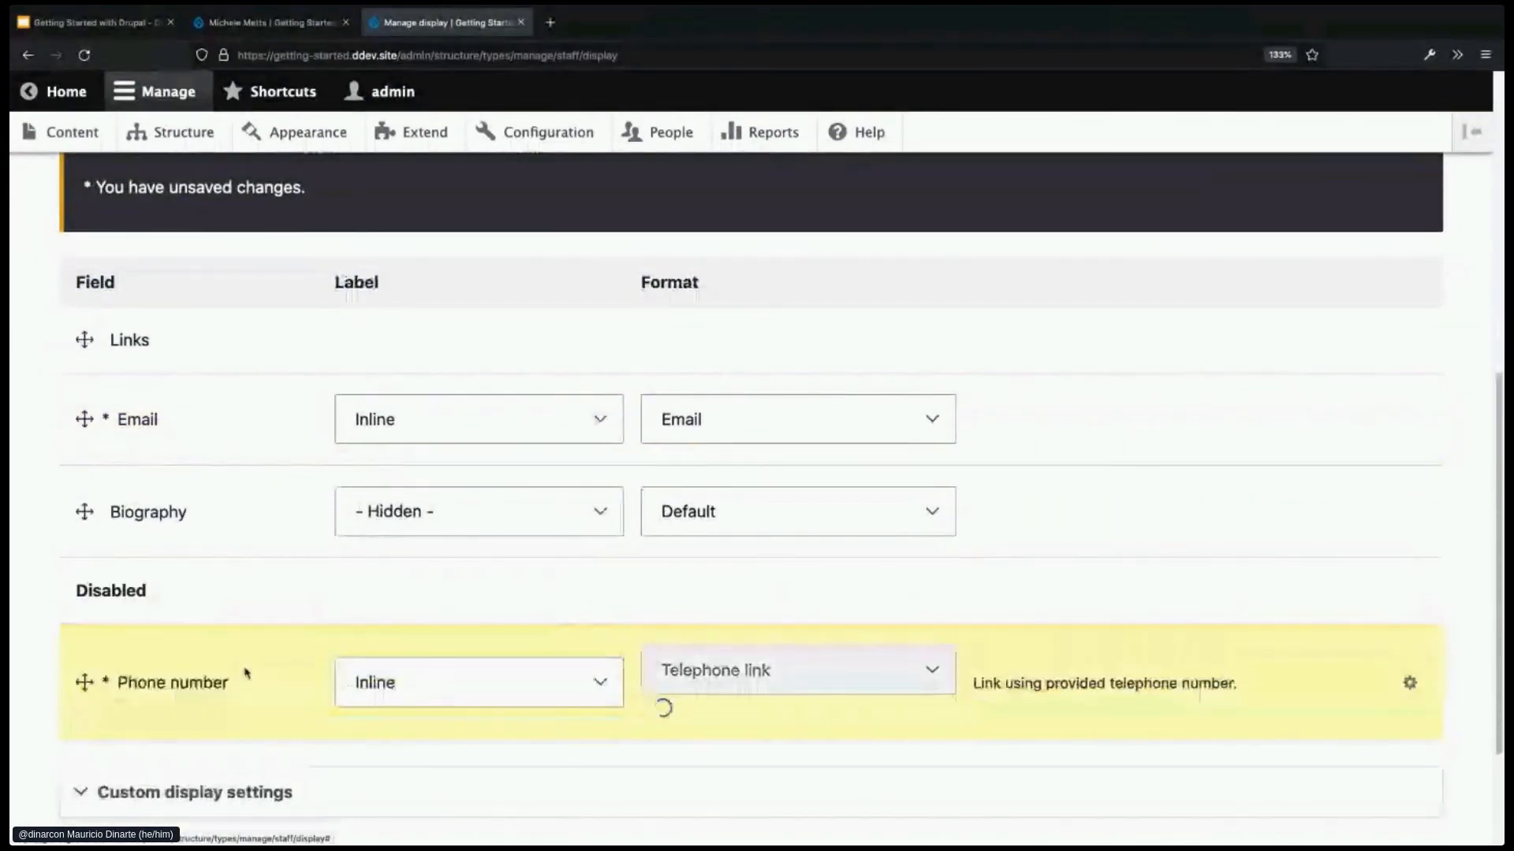
- Save the Staff display and reload the staff member's page to confirm the change
scroll(249, 674, down, 1)
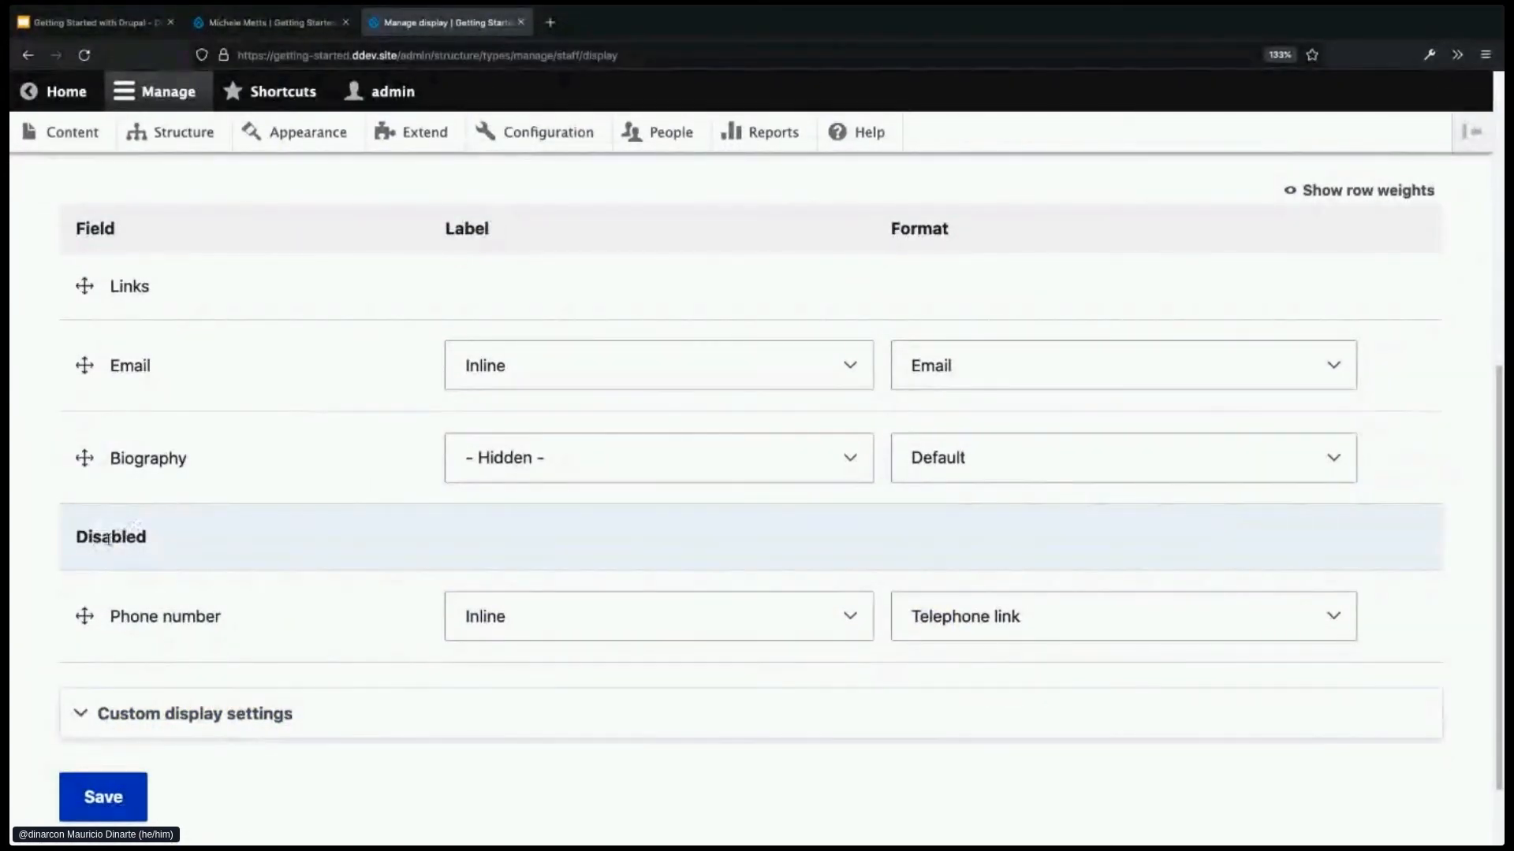
click(108, 797)
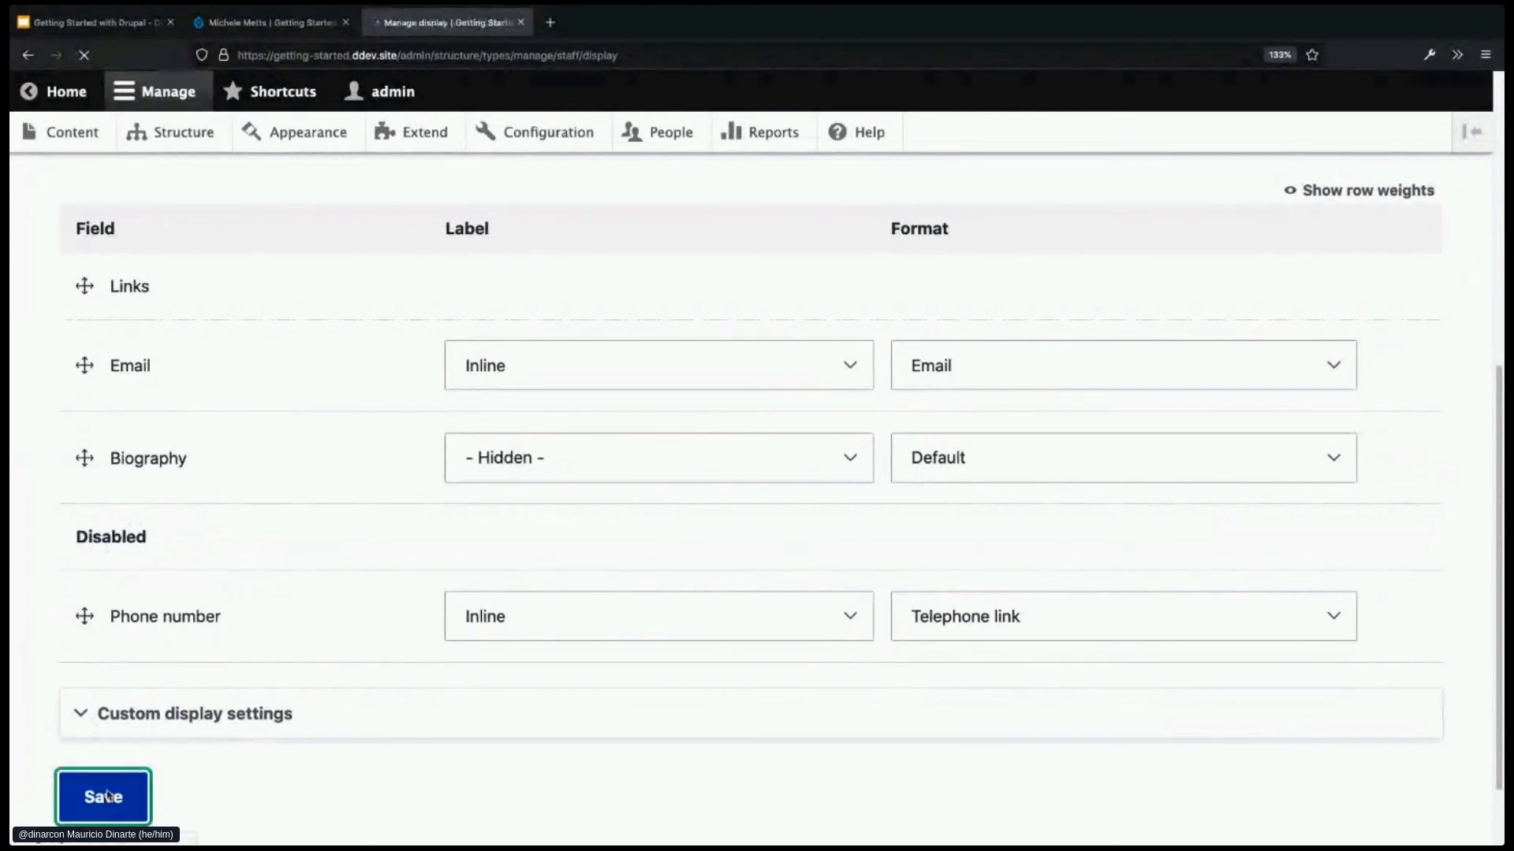
key(ctrl+Page_Up)
key(ctrl+r)
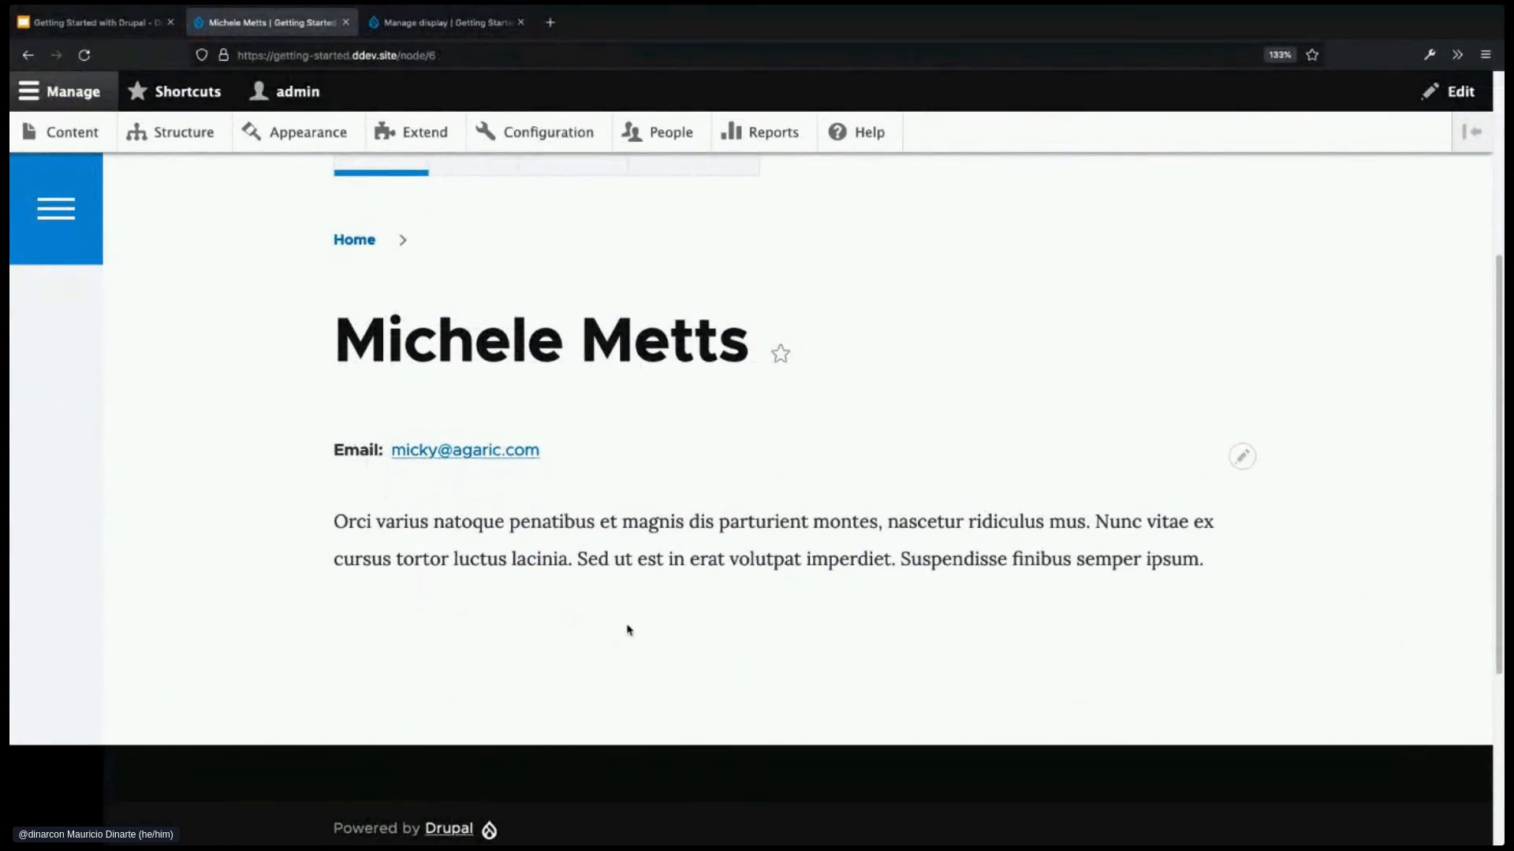
- Open the staff member's edit form, look over its fields, then return to the page
scroll(628, 630, up, 1)
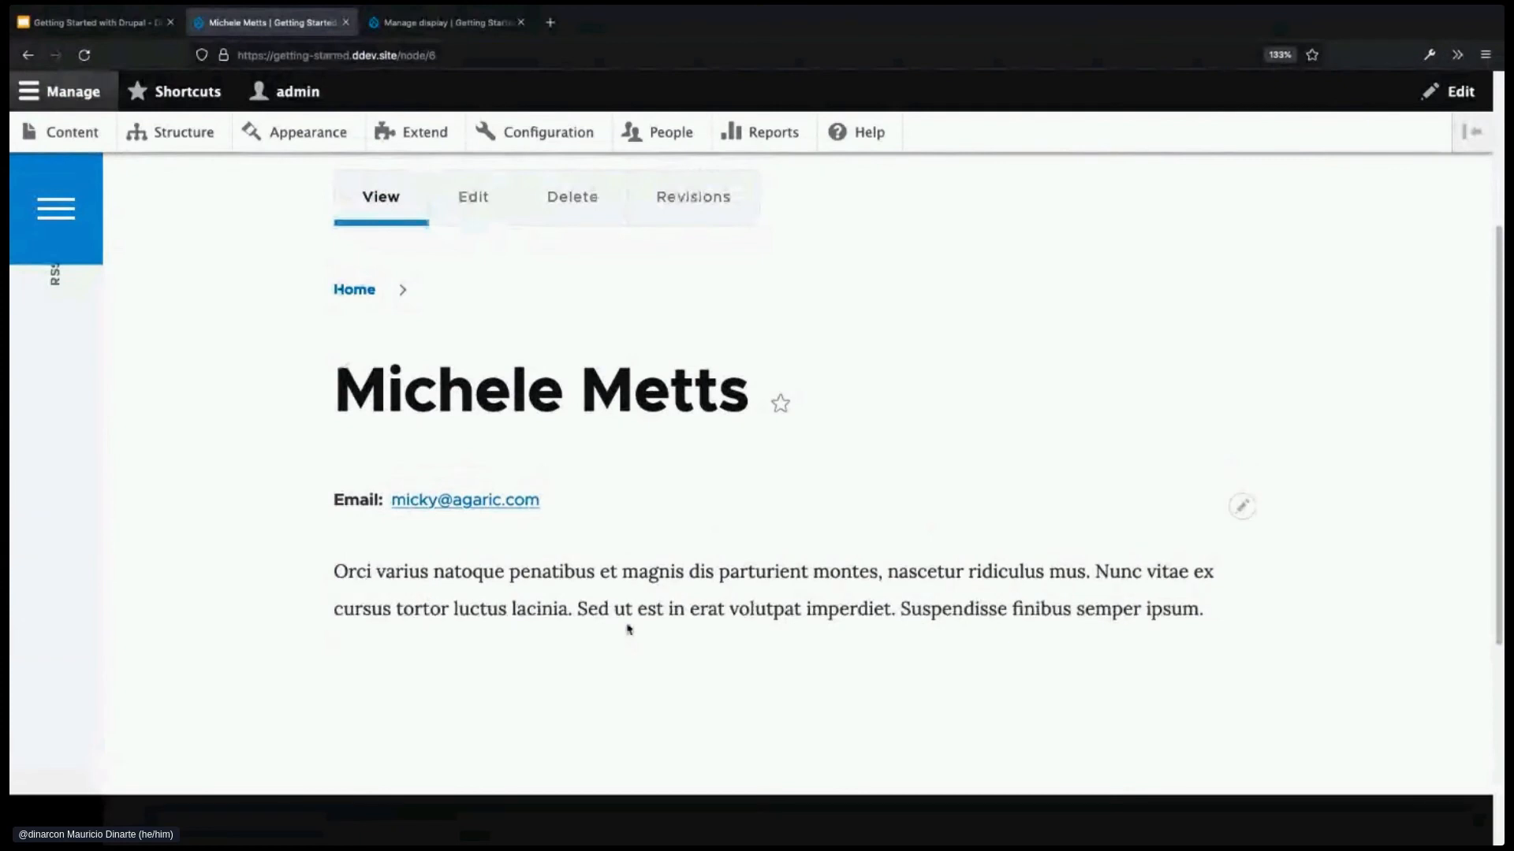
click(465, 207)
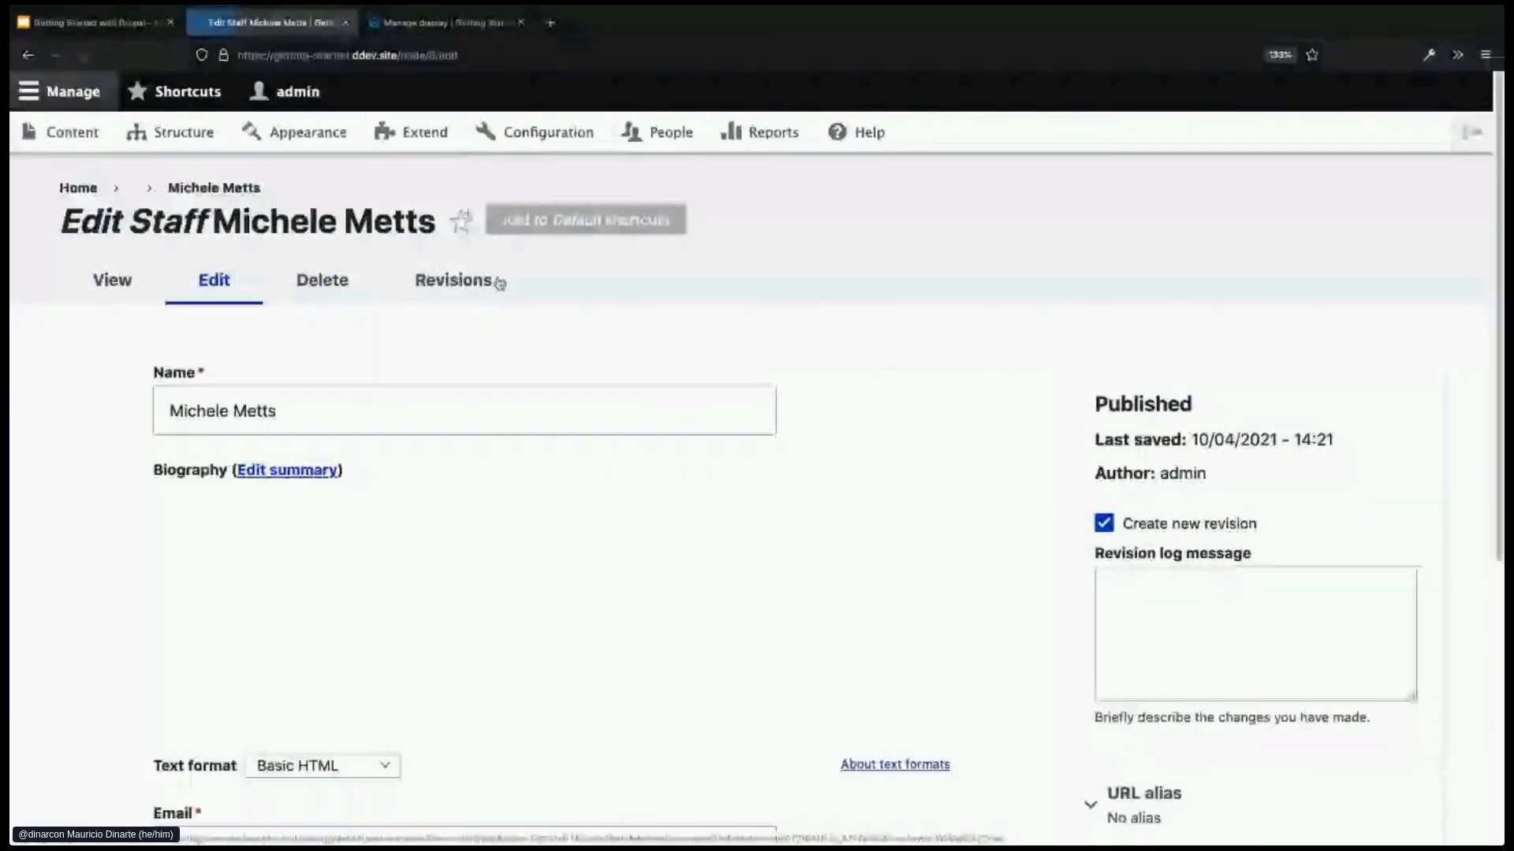
scroll(565, 611, down, 3)
scroll(565, 611, down, 1)
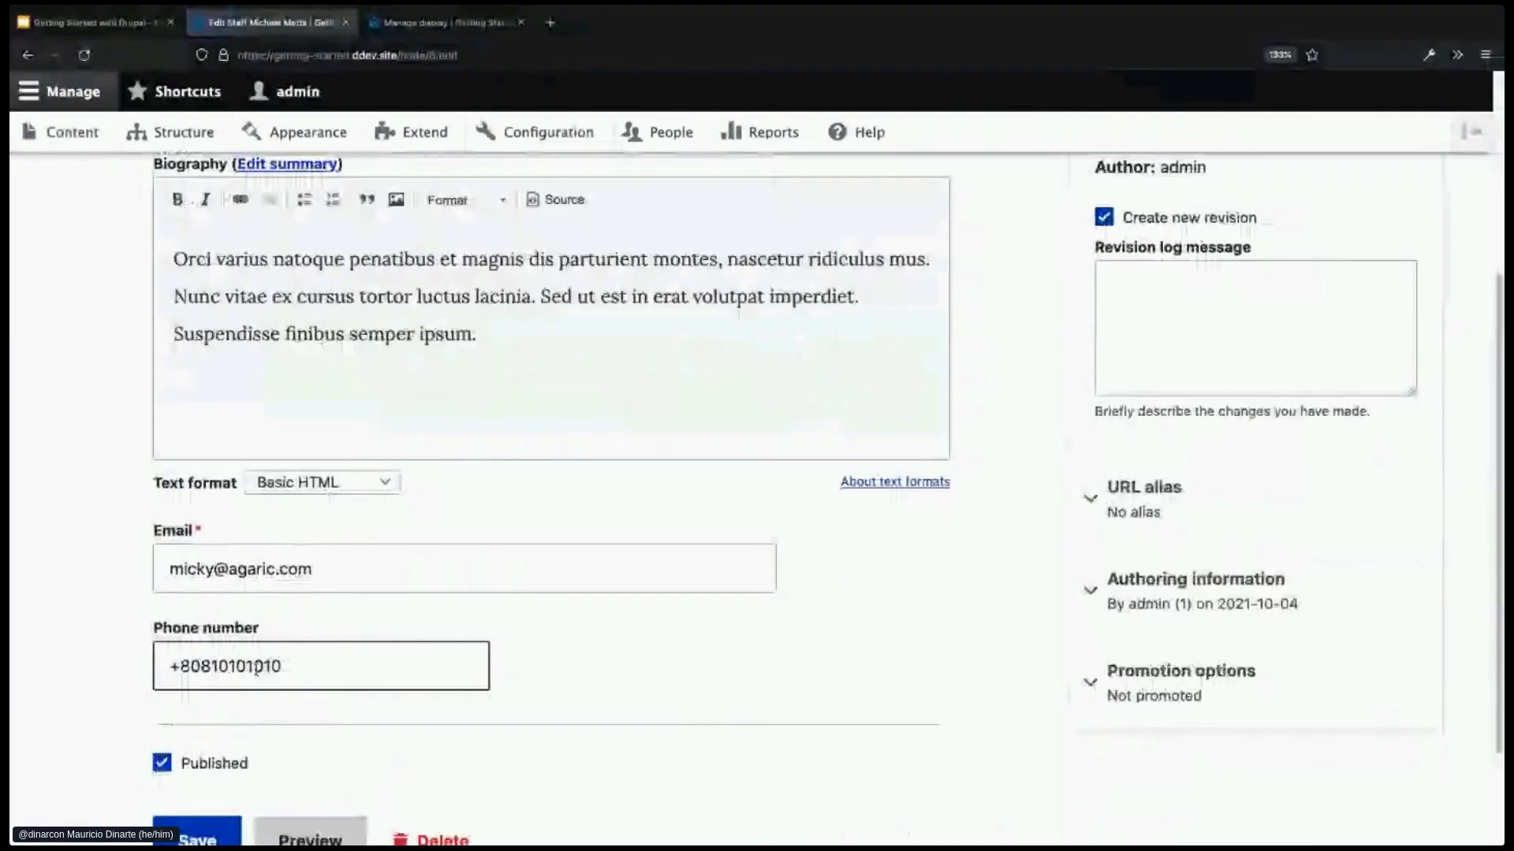
scroll(350, 668, up, 4)
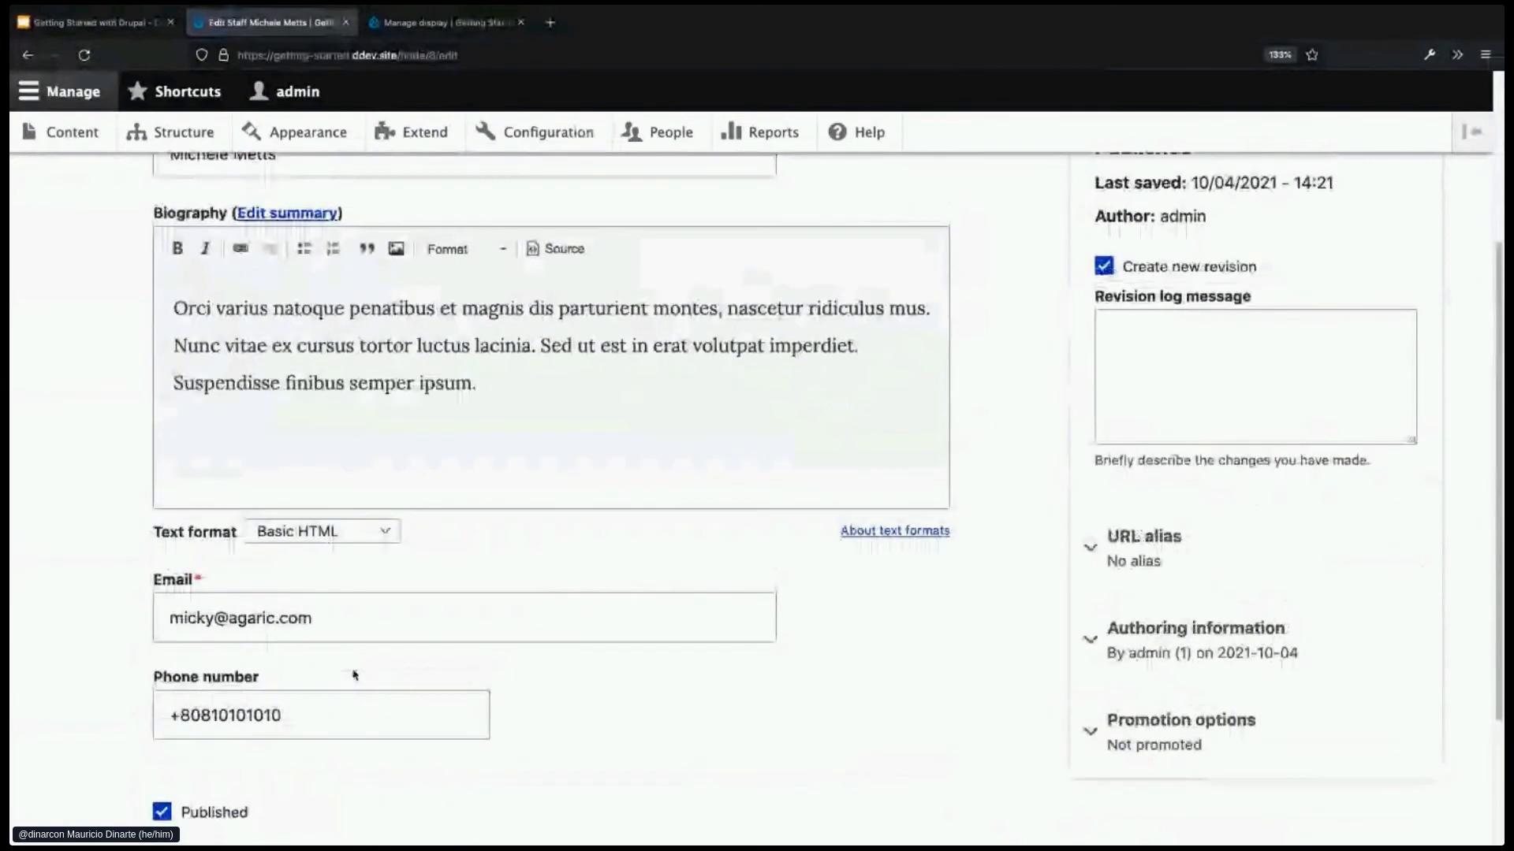
click(112, 270)
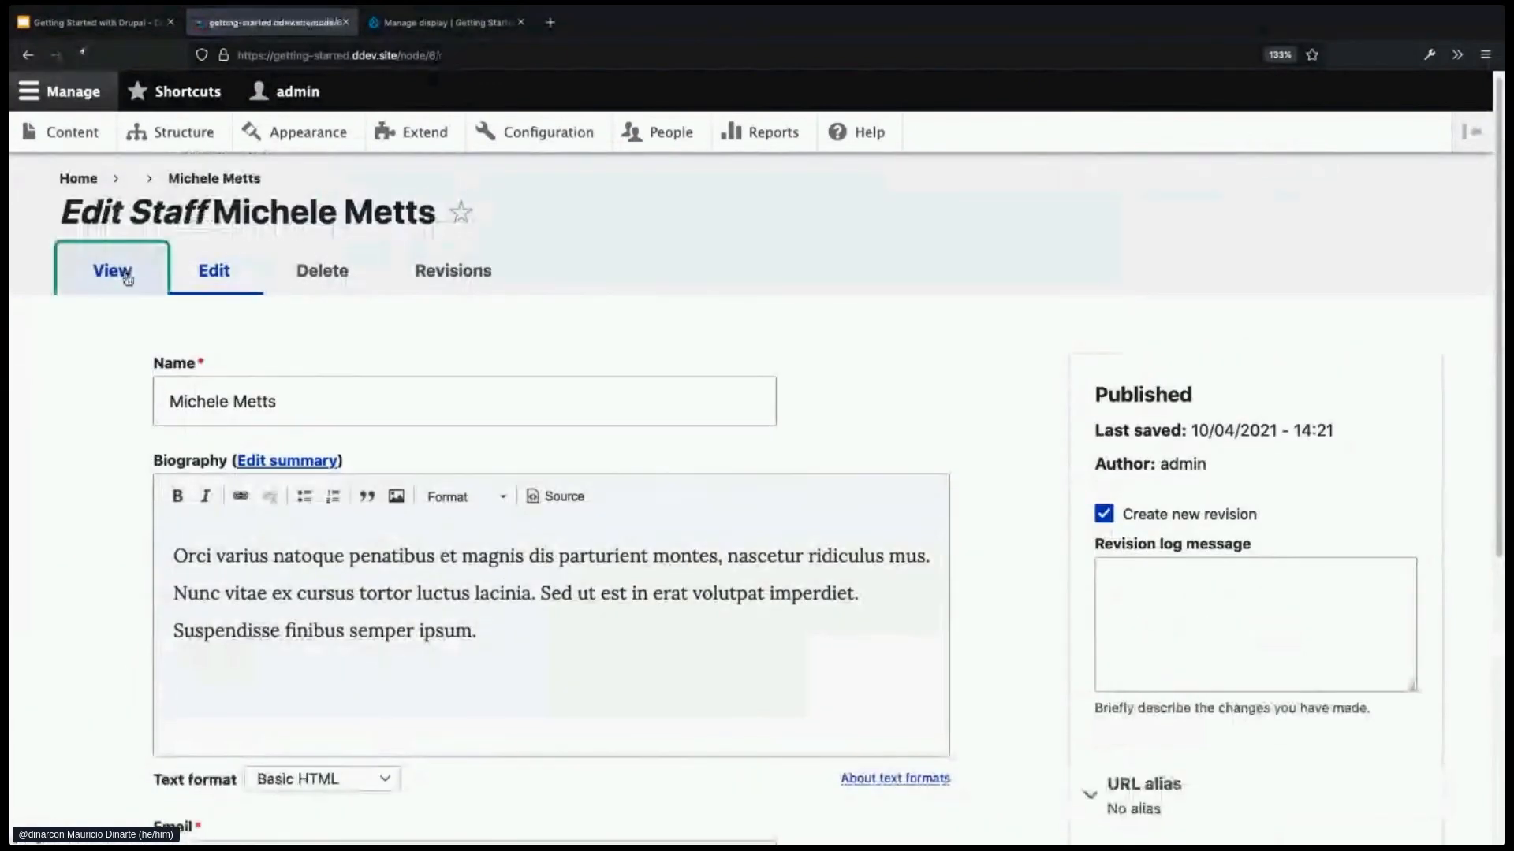
scroll(717, 643, down, 3)
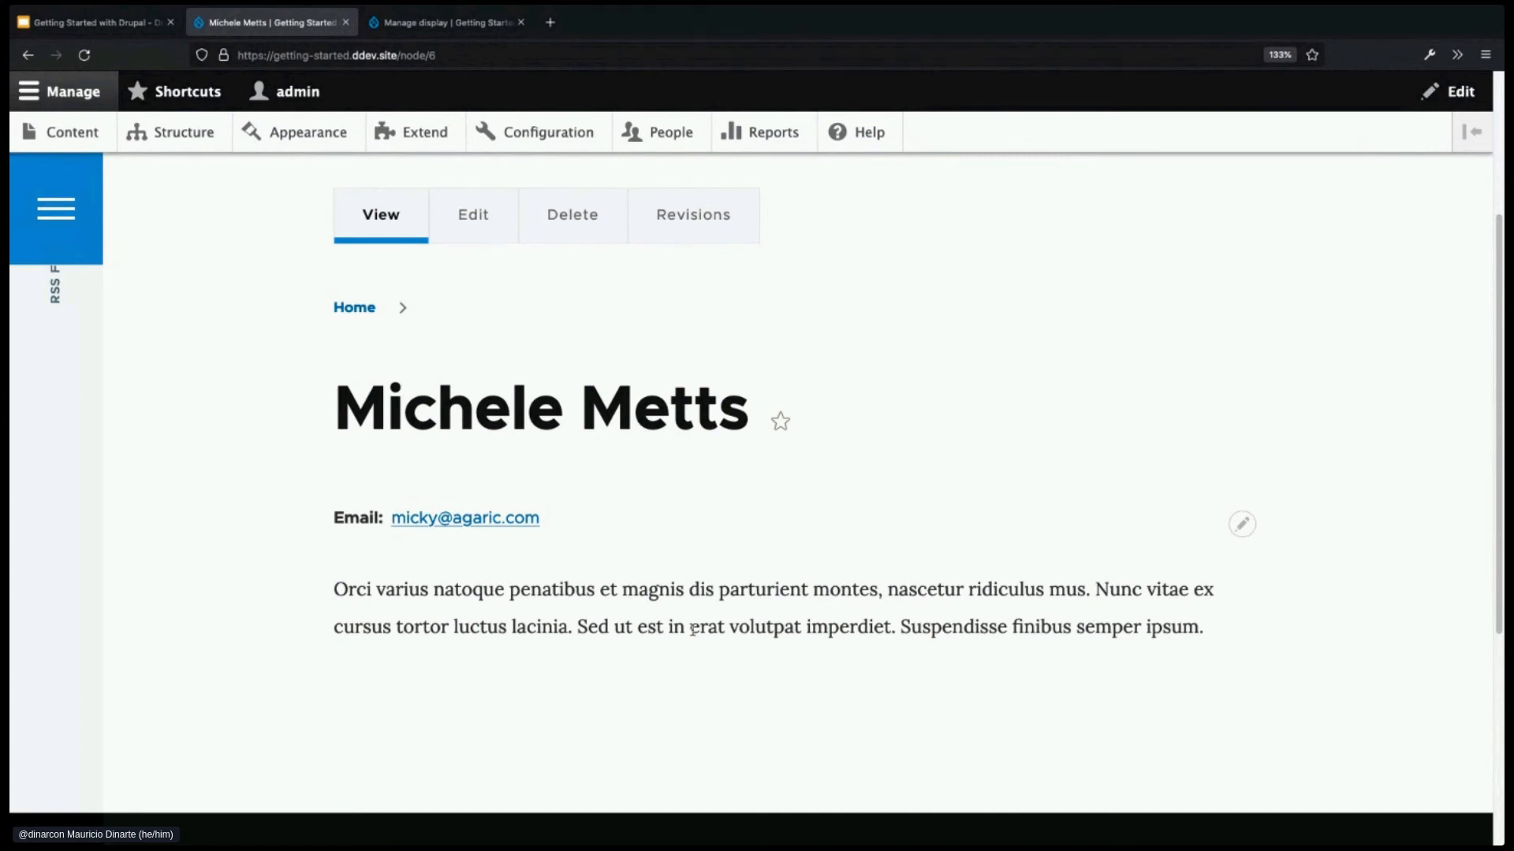
- Reopen the staff member's edit form and place the cursor in the Biography text
click(473, 228)
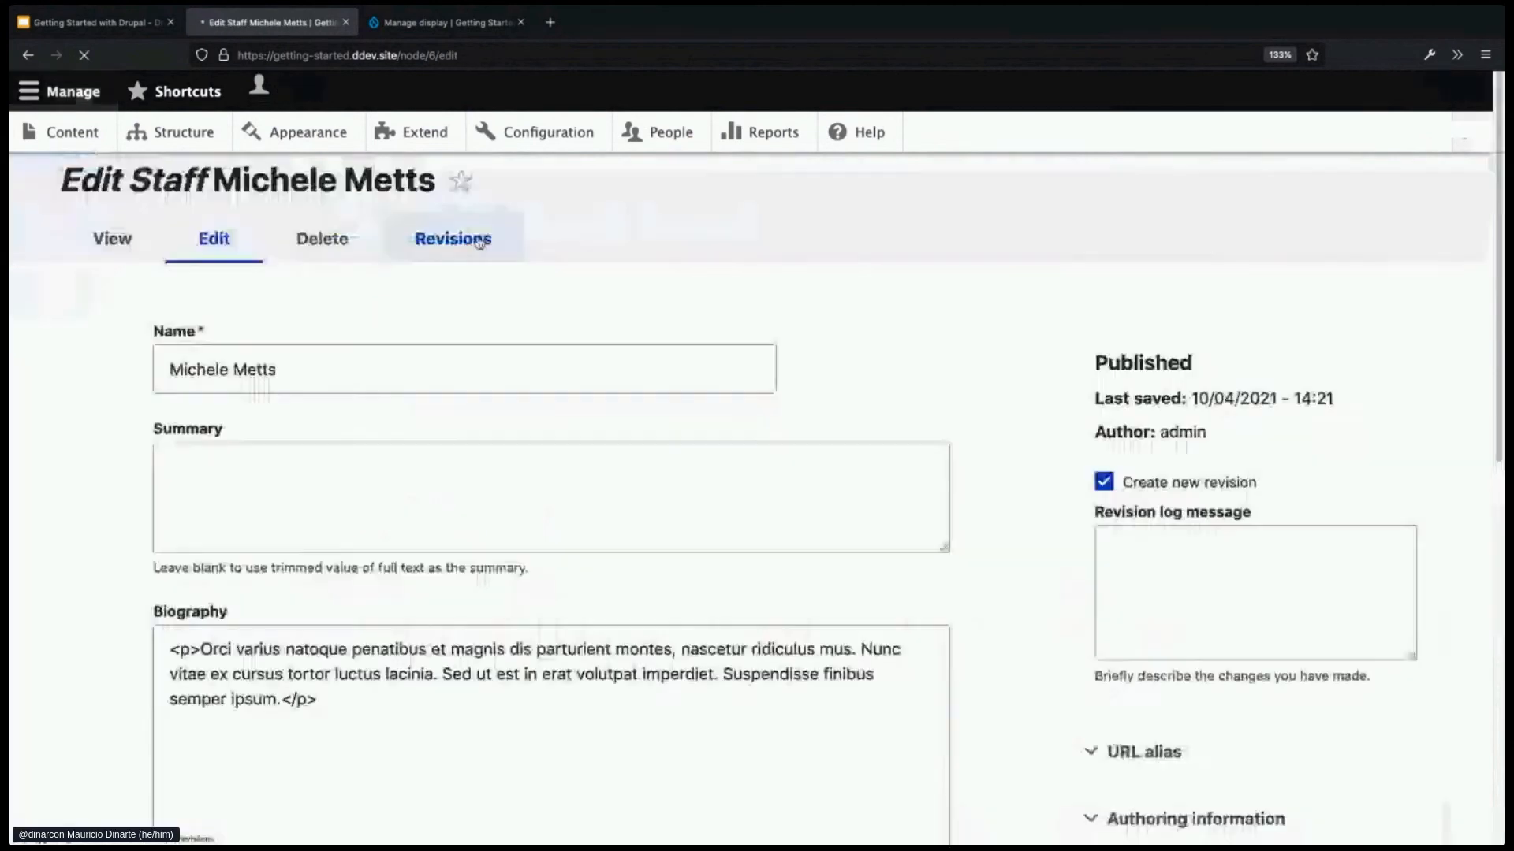
scroll(641, 625, down, 1)
scroll(643, 625, down, 2)
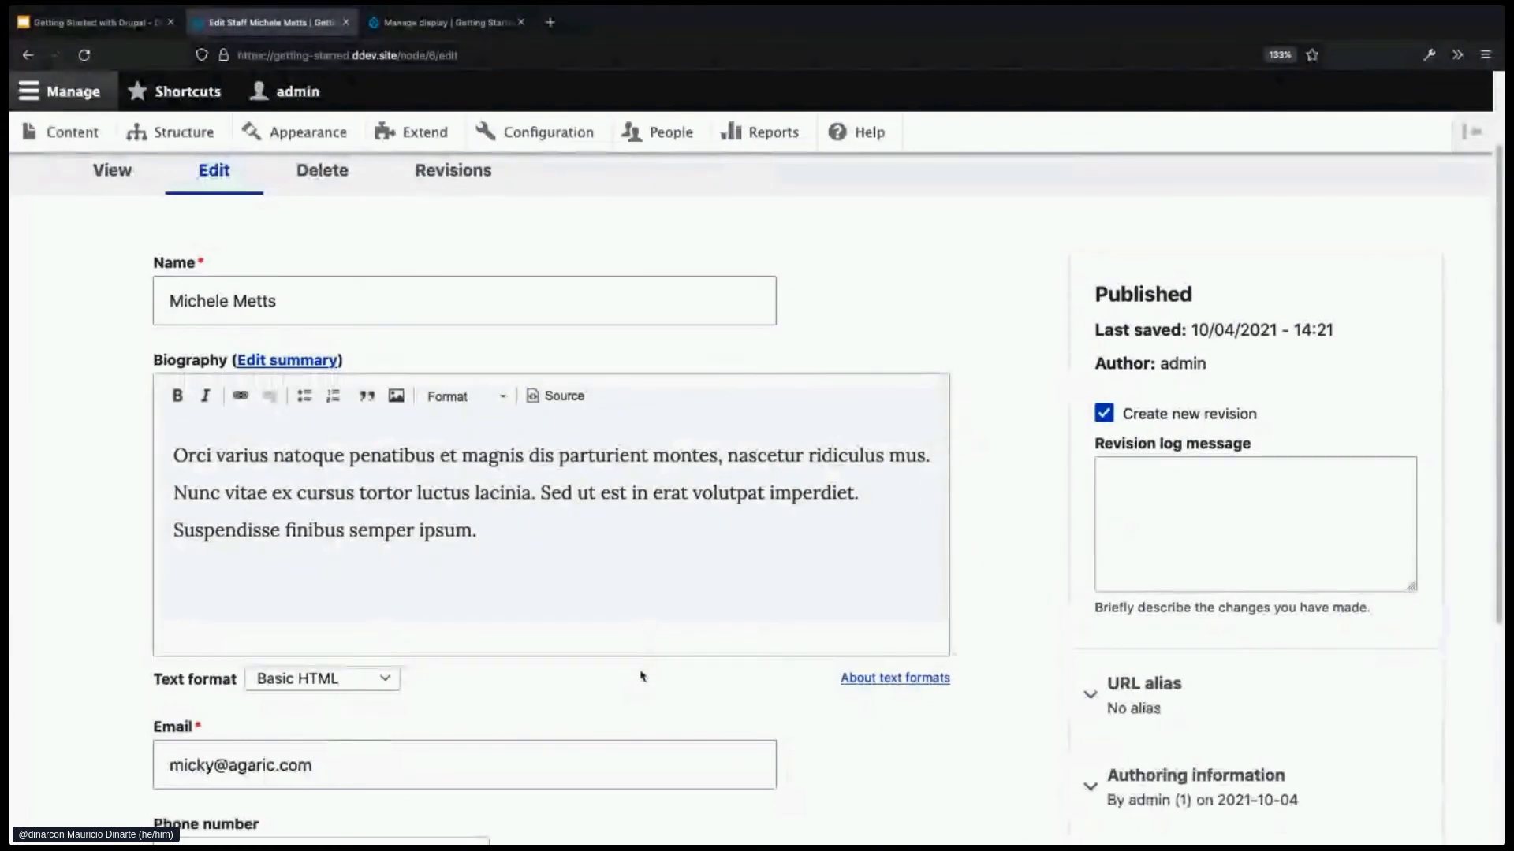
scroll(642, 676, down, 1)
scroll(640, 678, down, 1)
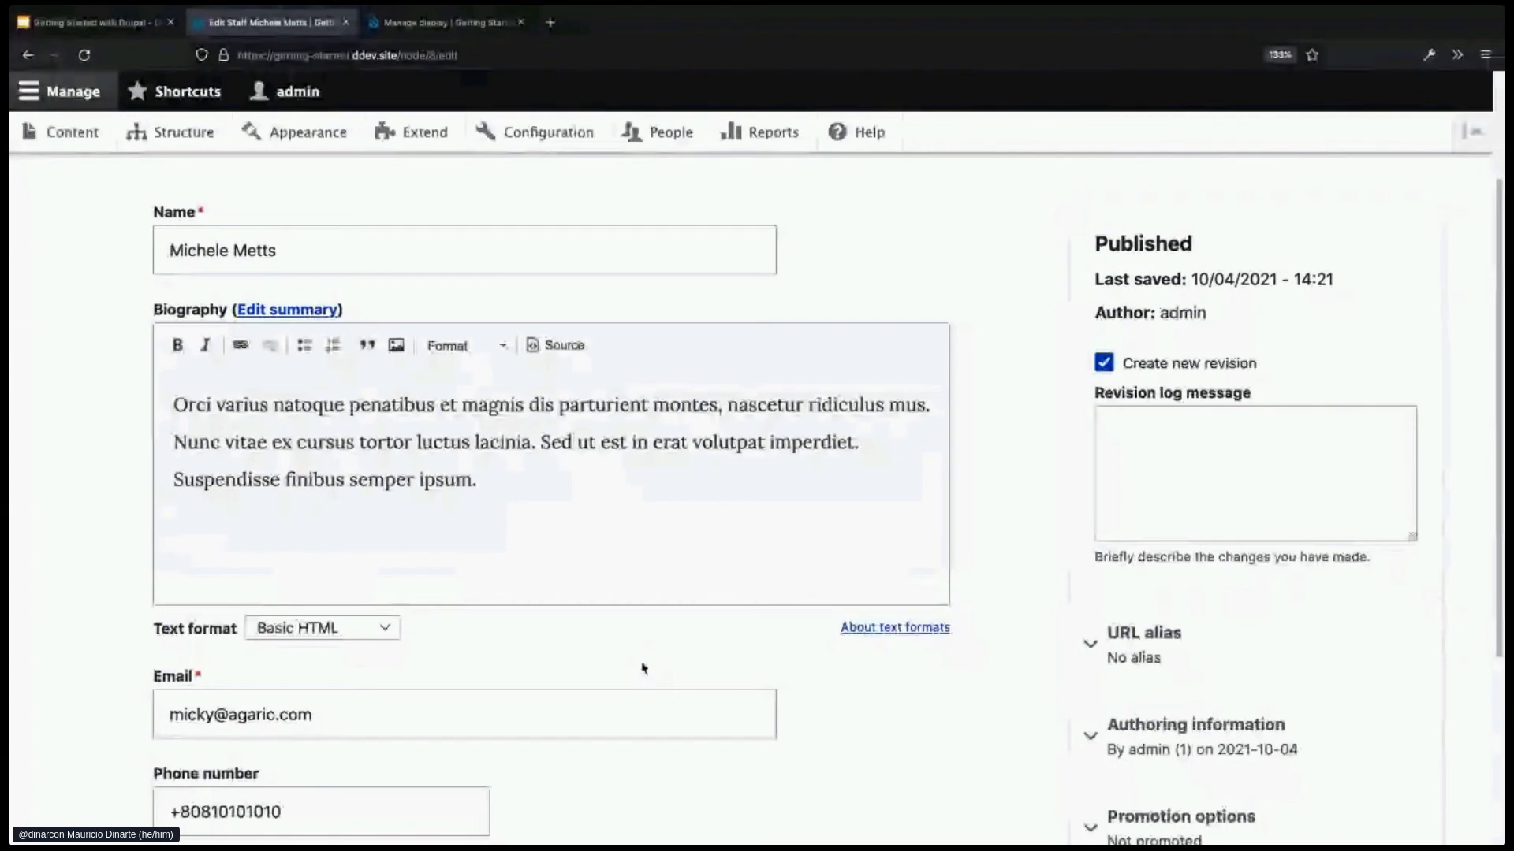
click(485, 493)
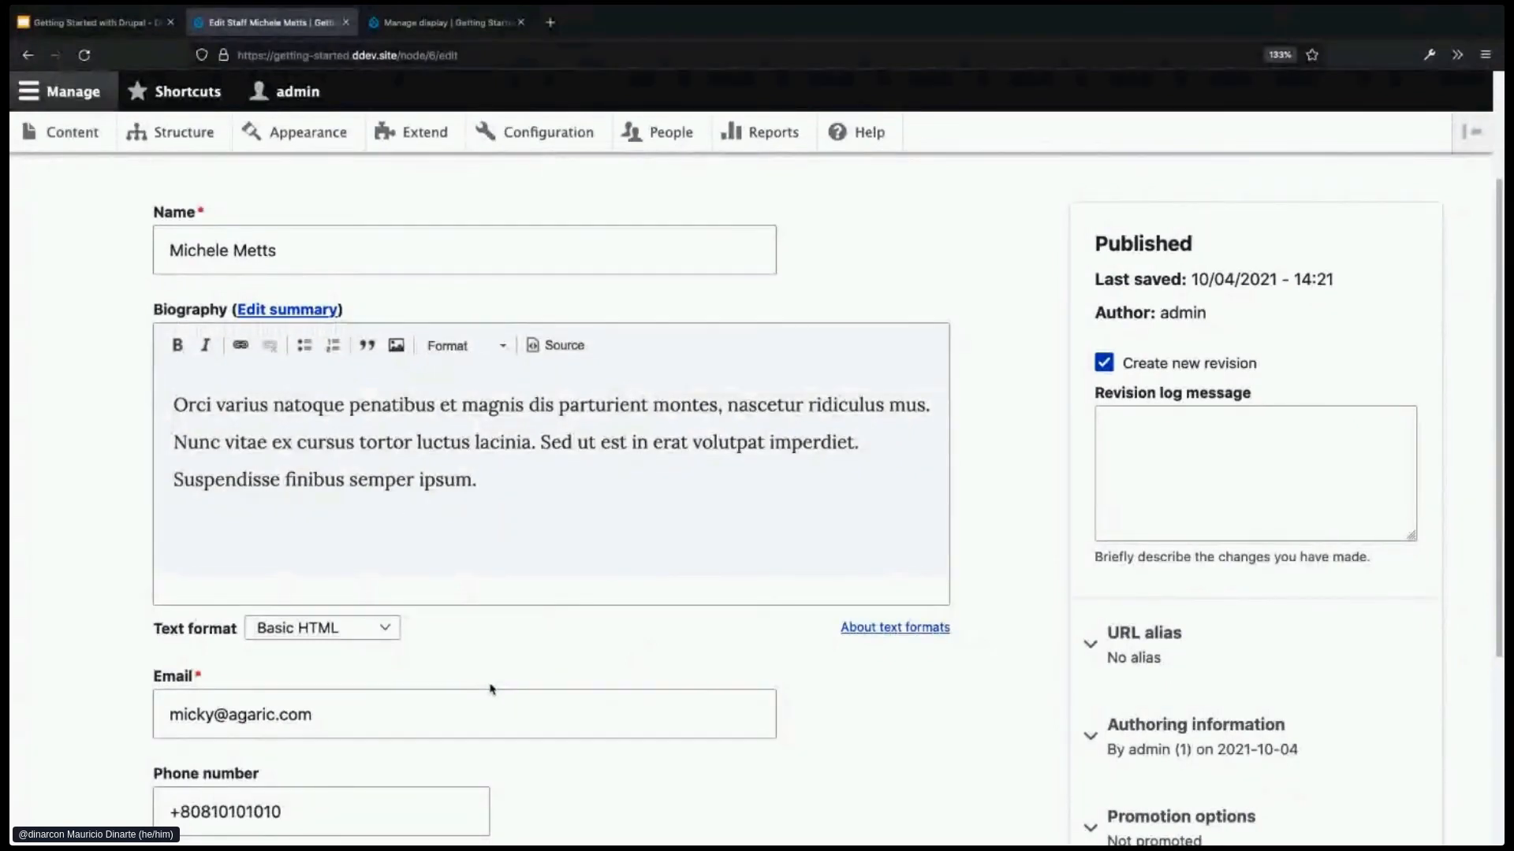
- Go from the Staff display settings to its Manage form display page
click(438, 31)
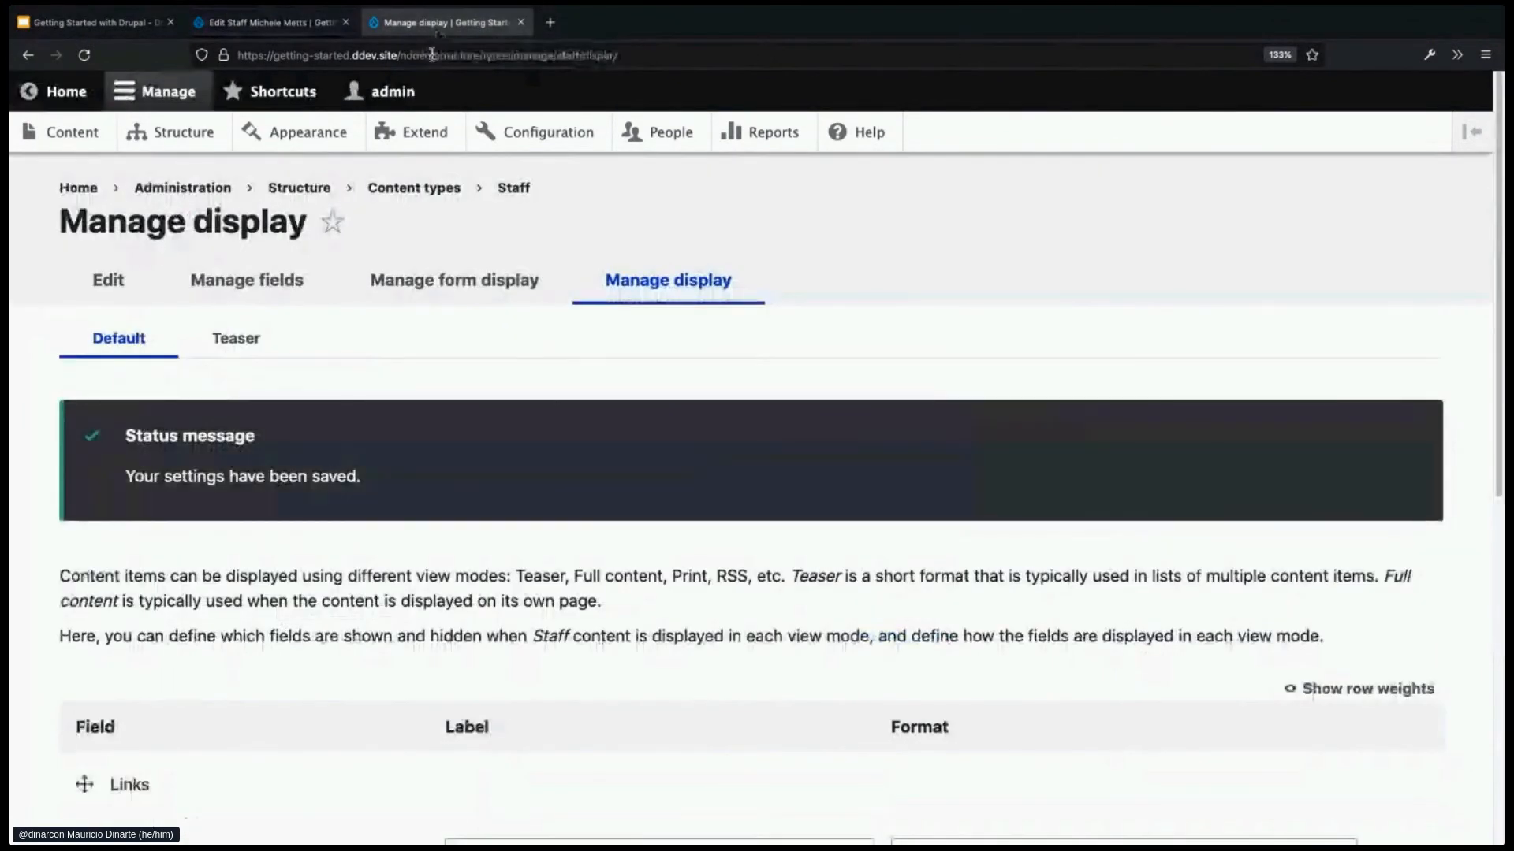
scroll(658, 535, down, 2)
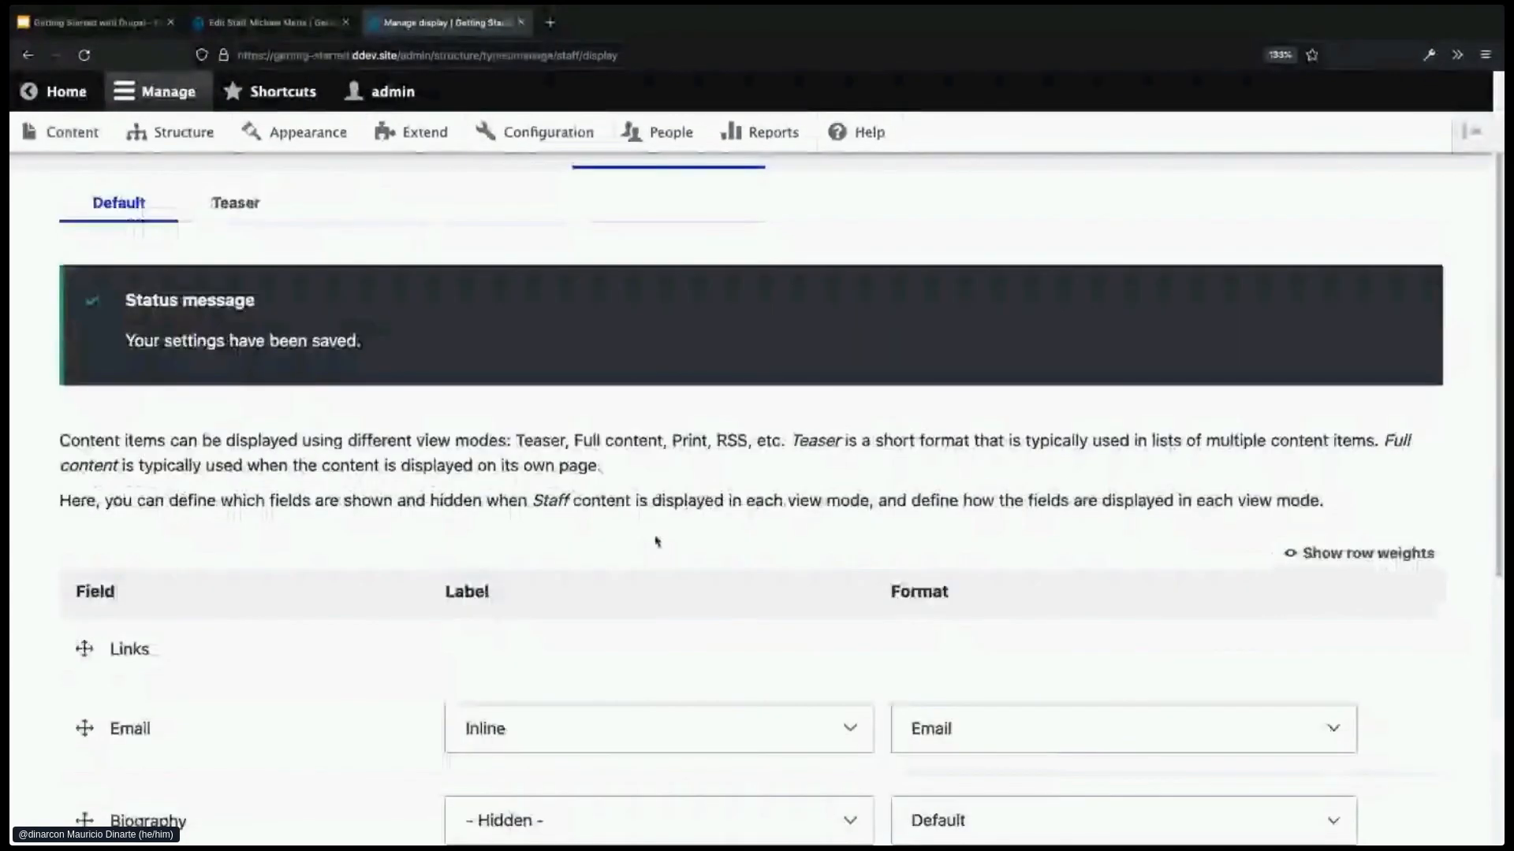
scroll(655, 535, up, 1)
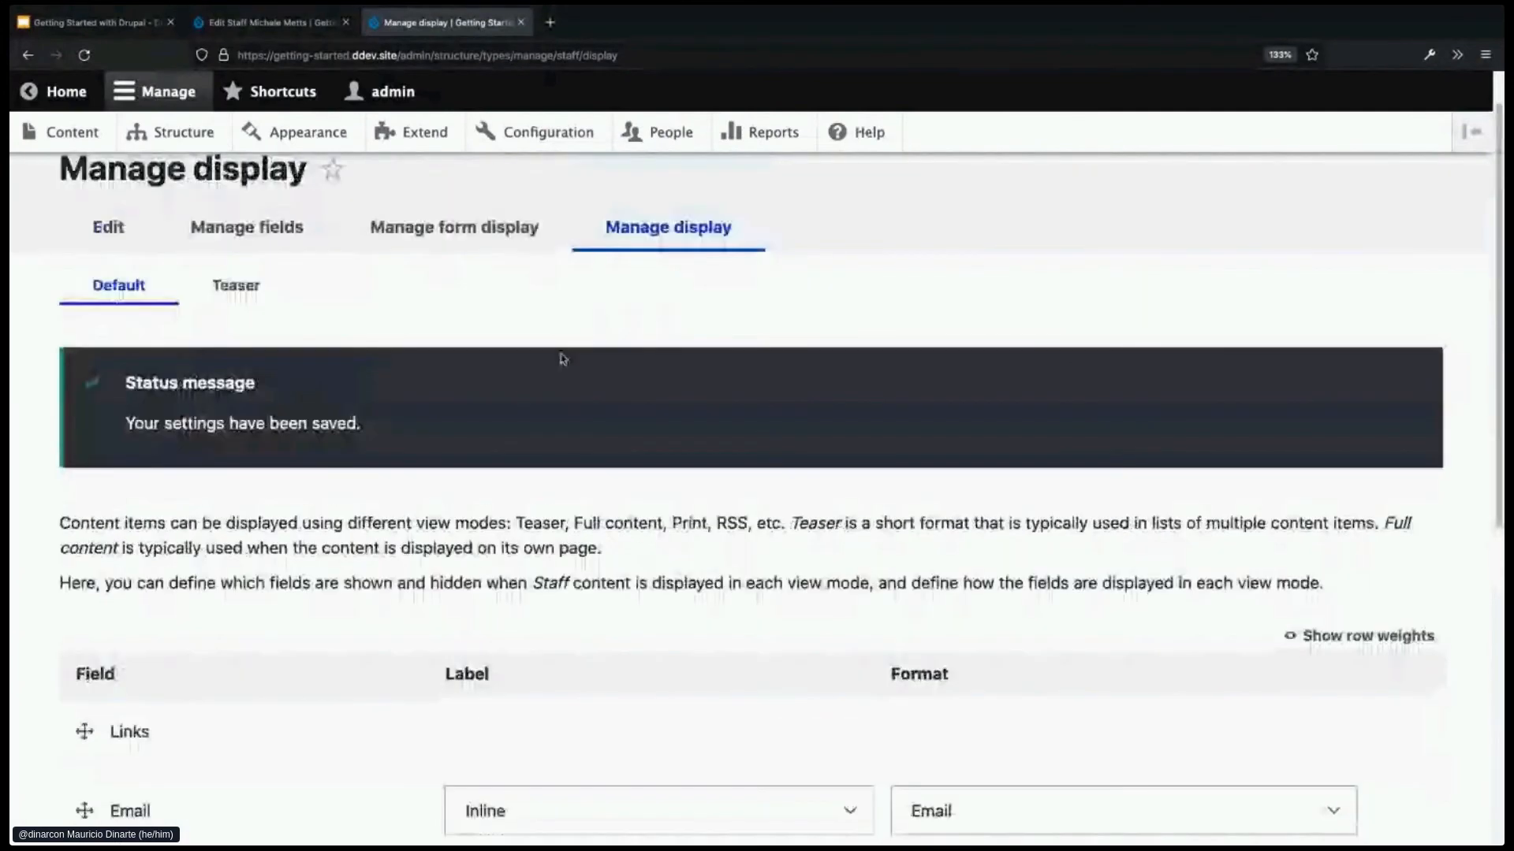
click(423, 234)
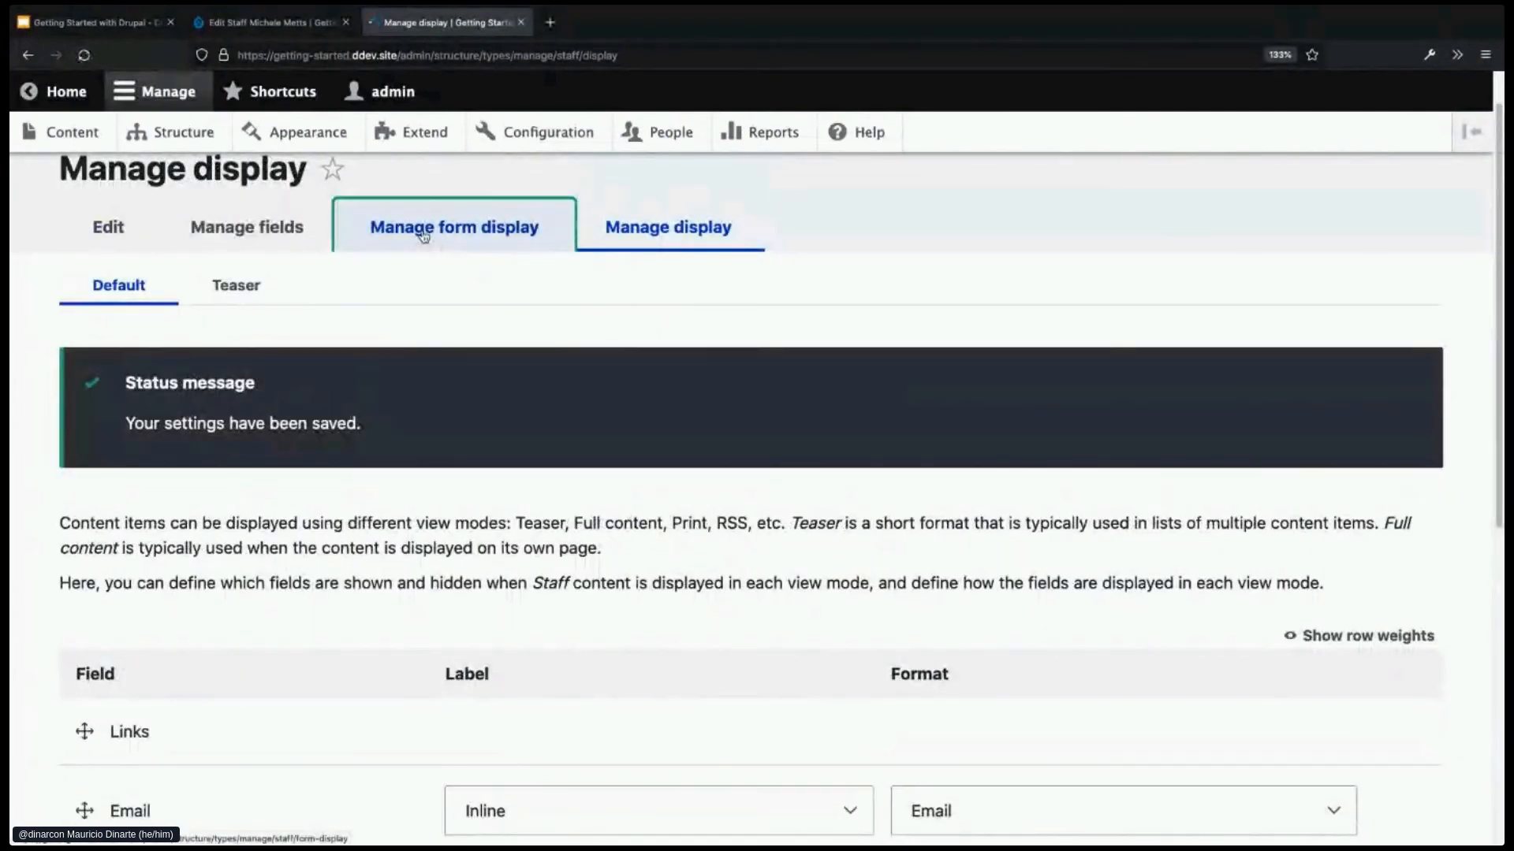
- Drag Email and Phone number above Biography in the form display and save
scroll(339, 542, down, 2)
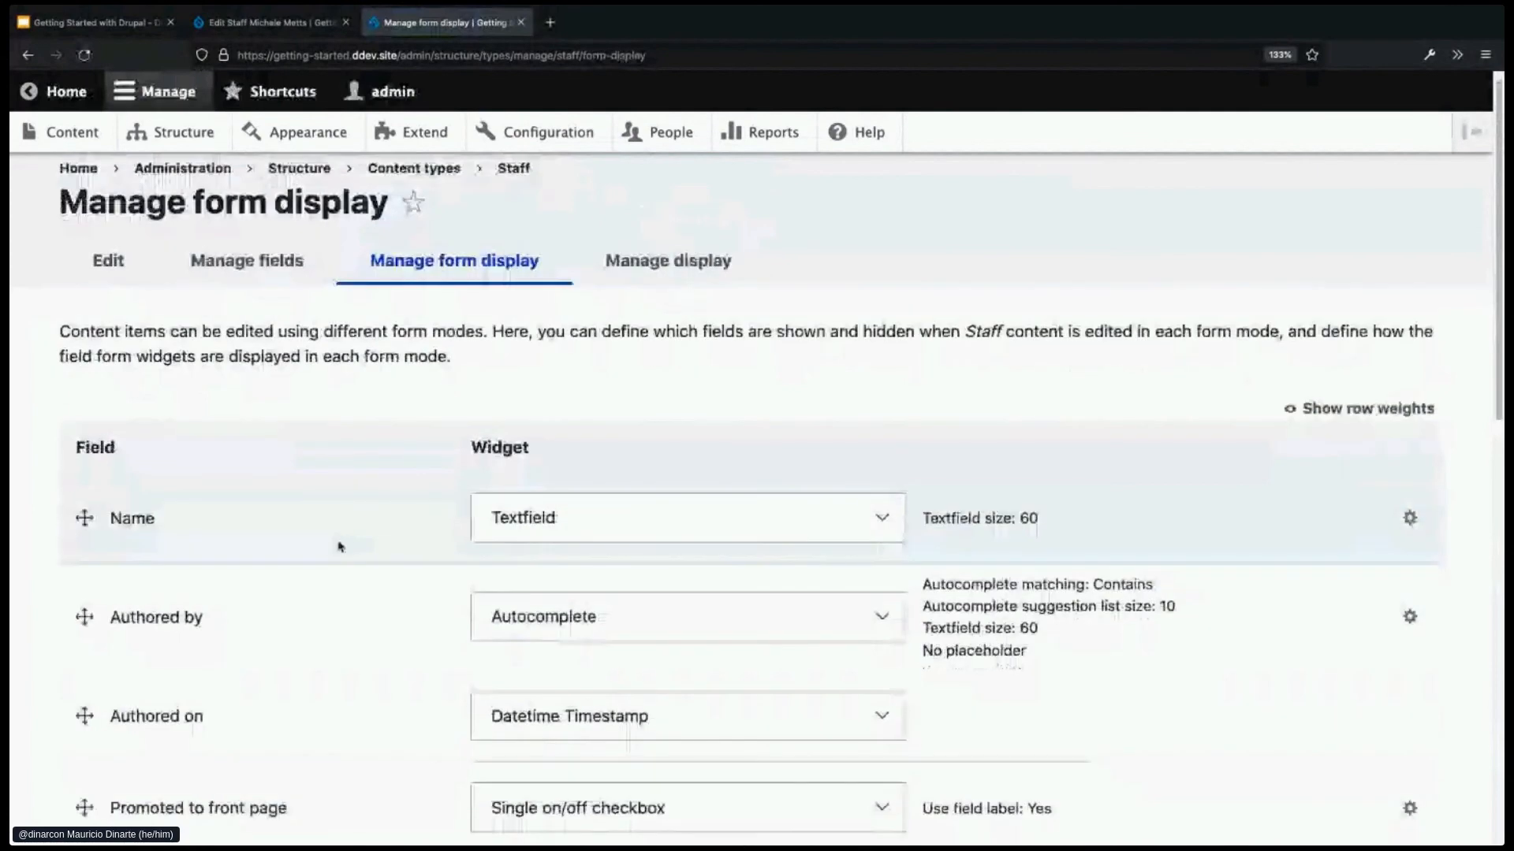
scroll(340, 546, down, 5)
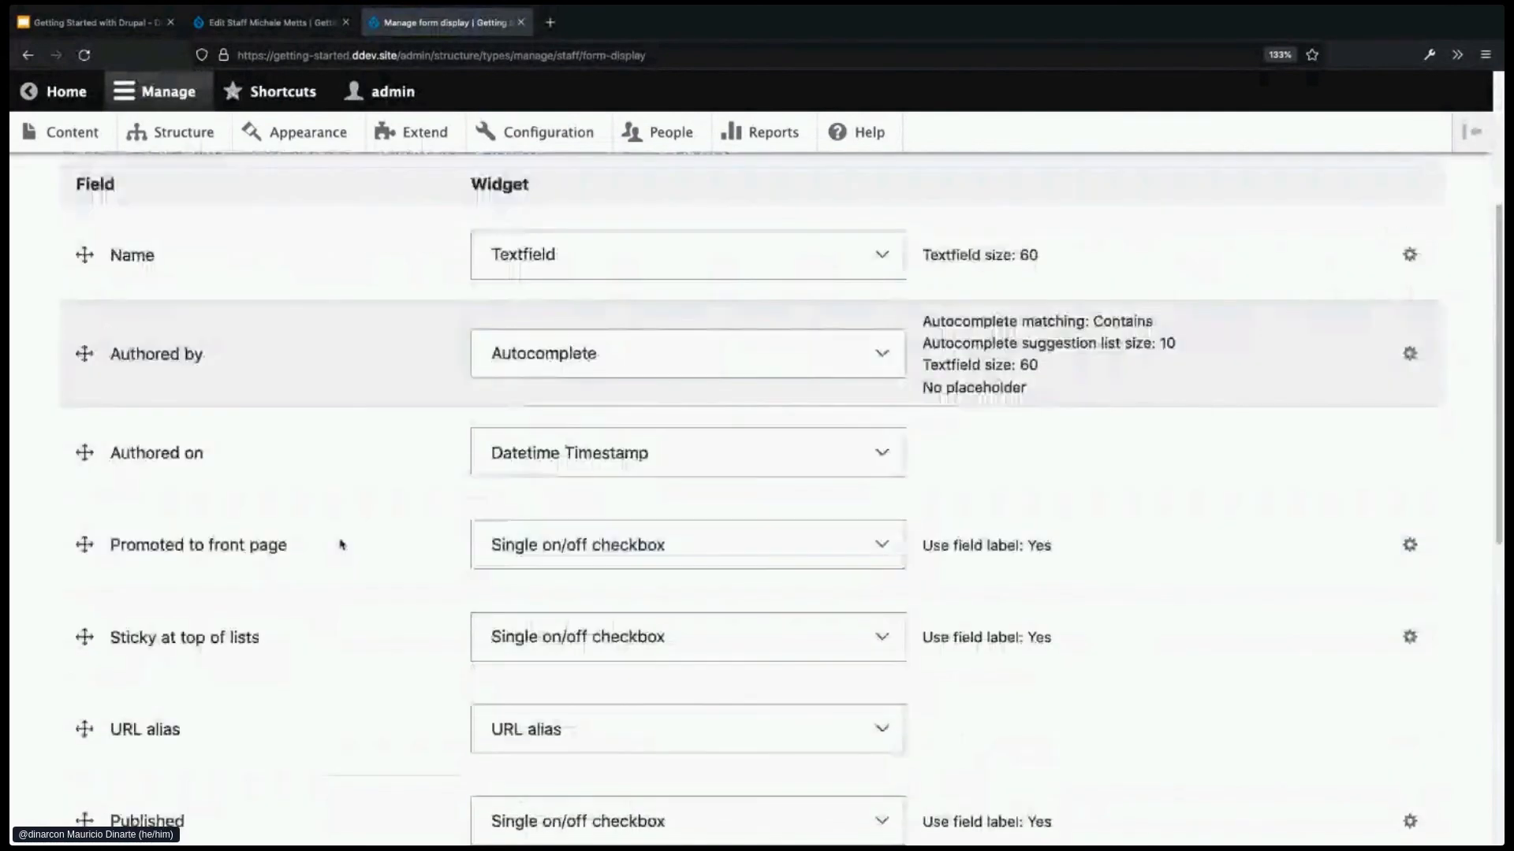
scroll(339, 536, down, 5)
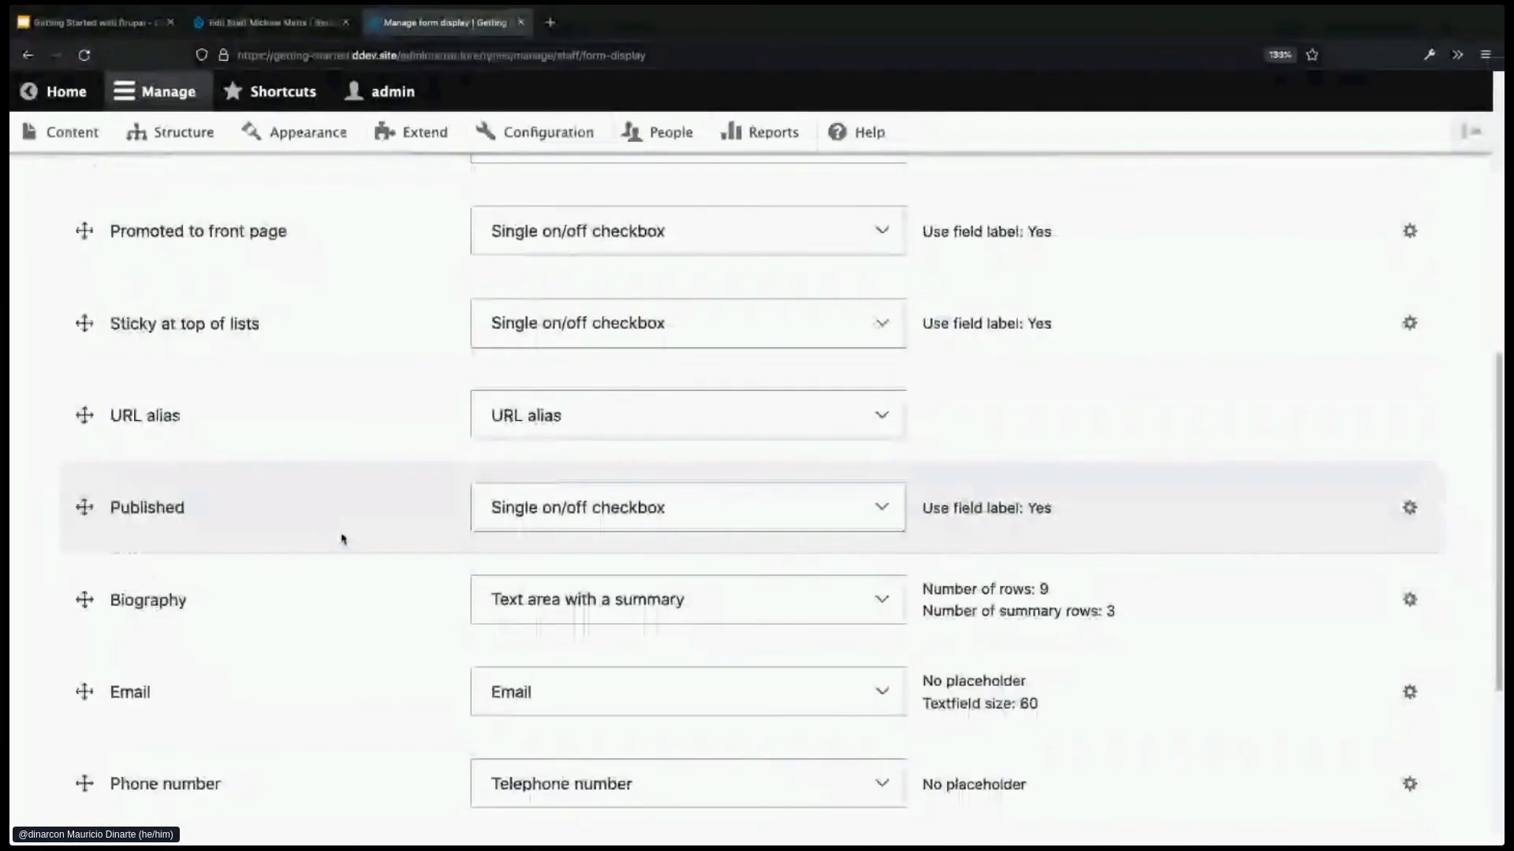
drag(84, 651, 81, 587)
click(85, 775)
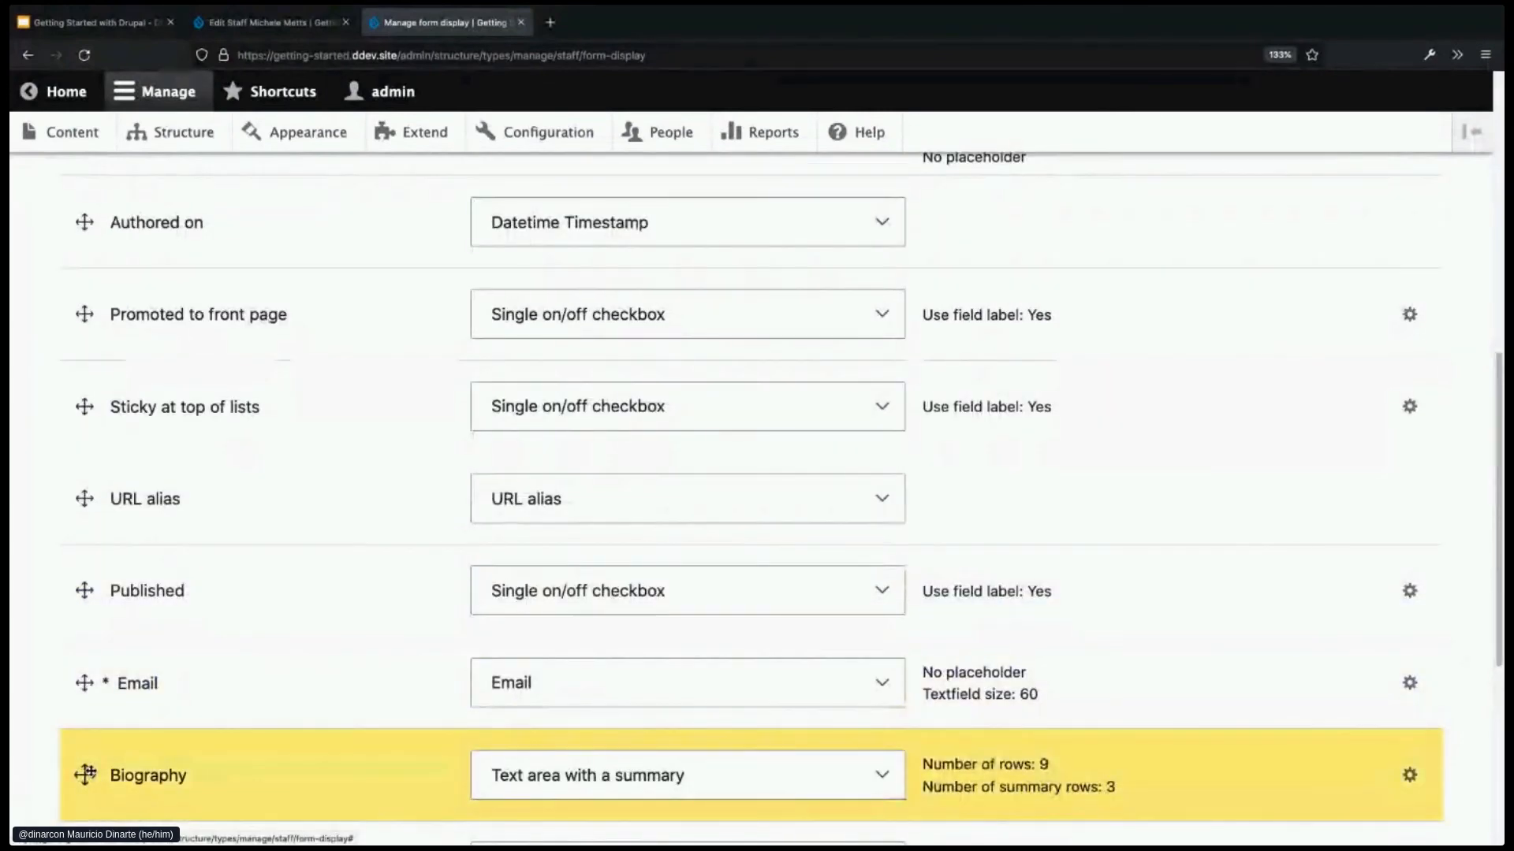
scroll(84, 710, down, 3)
drag(84, 700, 85, 607)
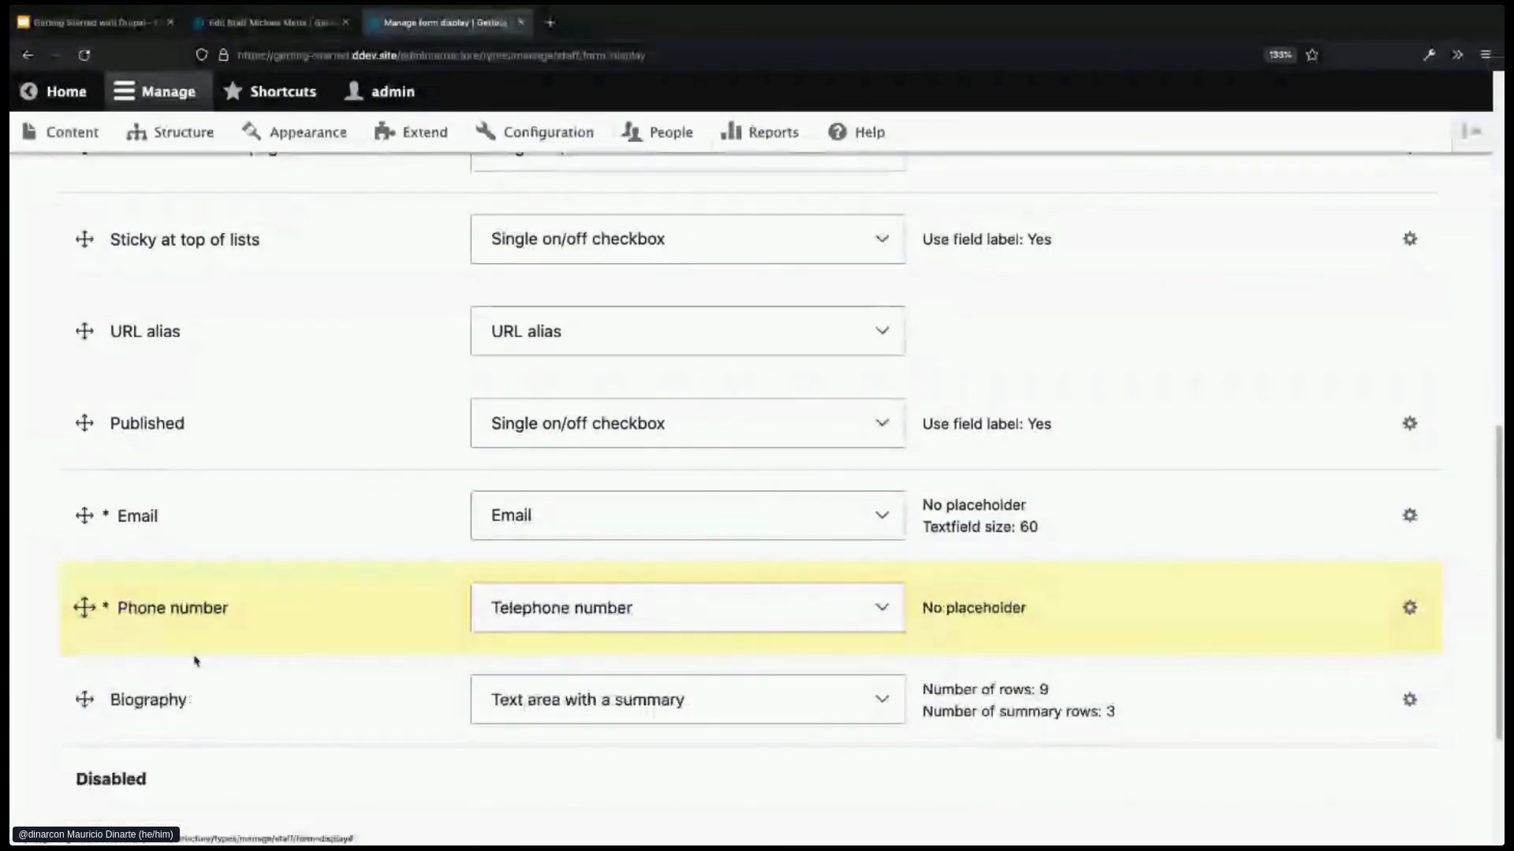
scroll(250, 665, down, 4)
click(103, 737)
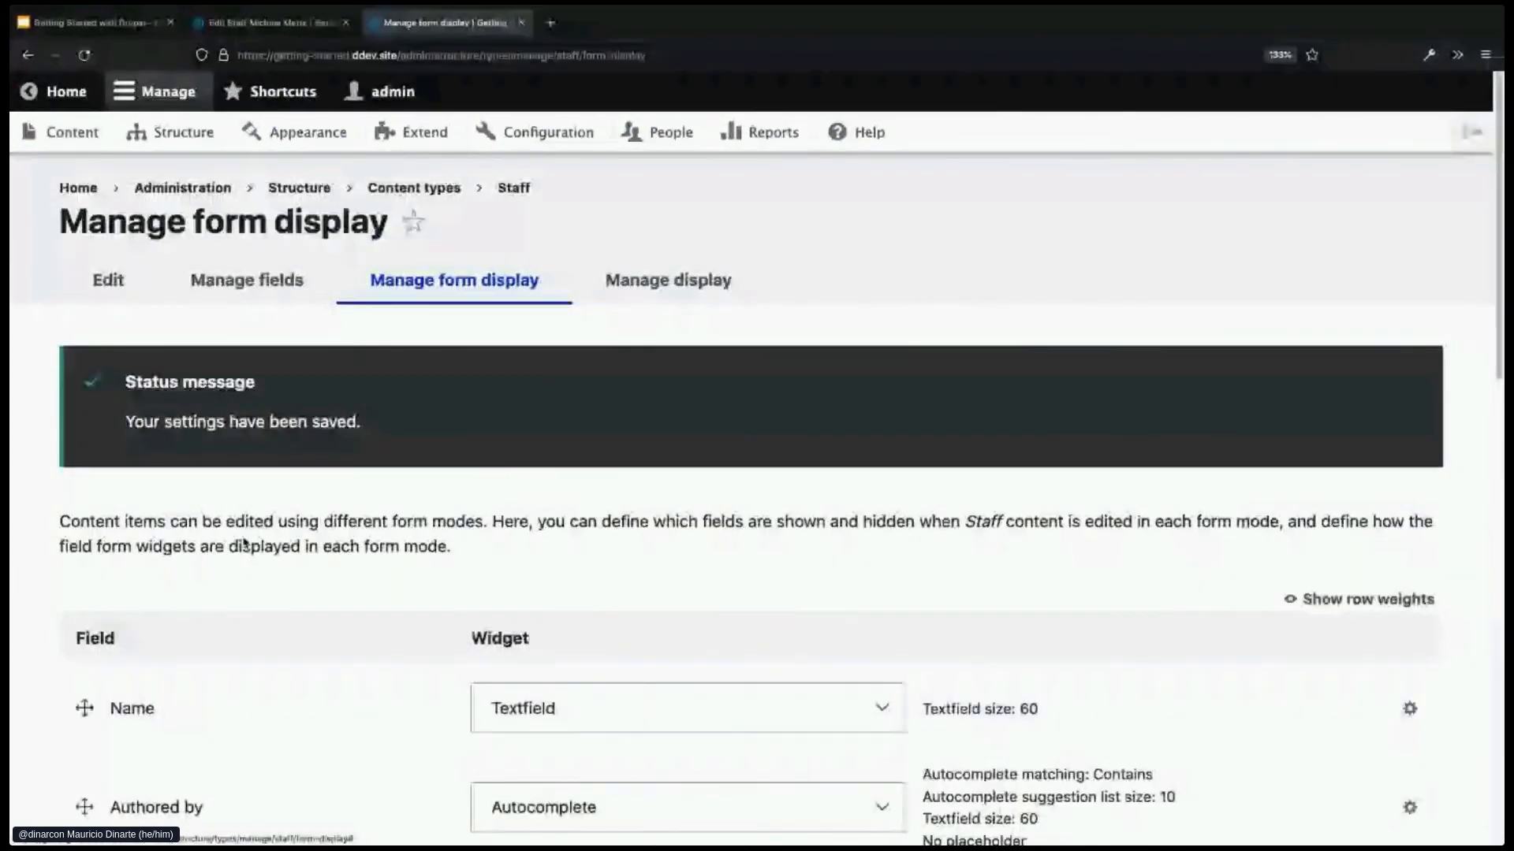
- Reload the staff member's edit form to check the new field order
click(268, 22)
click(676, 531)
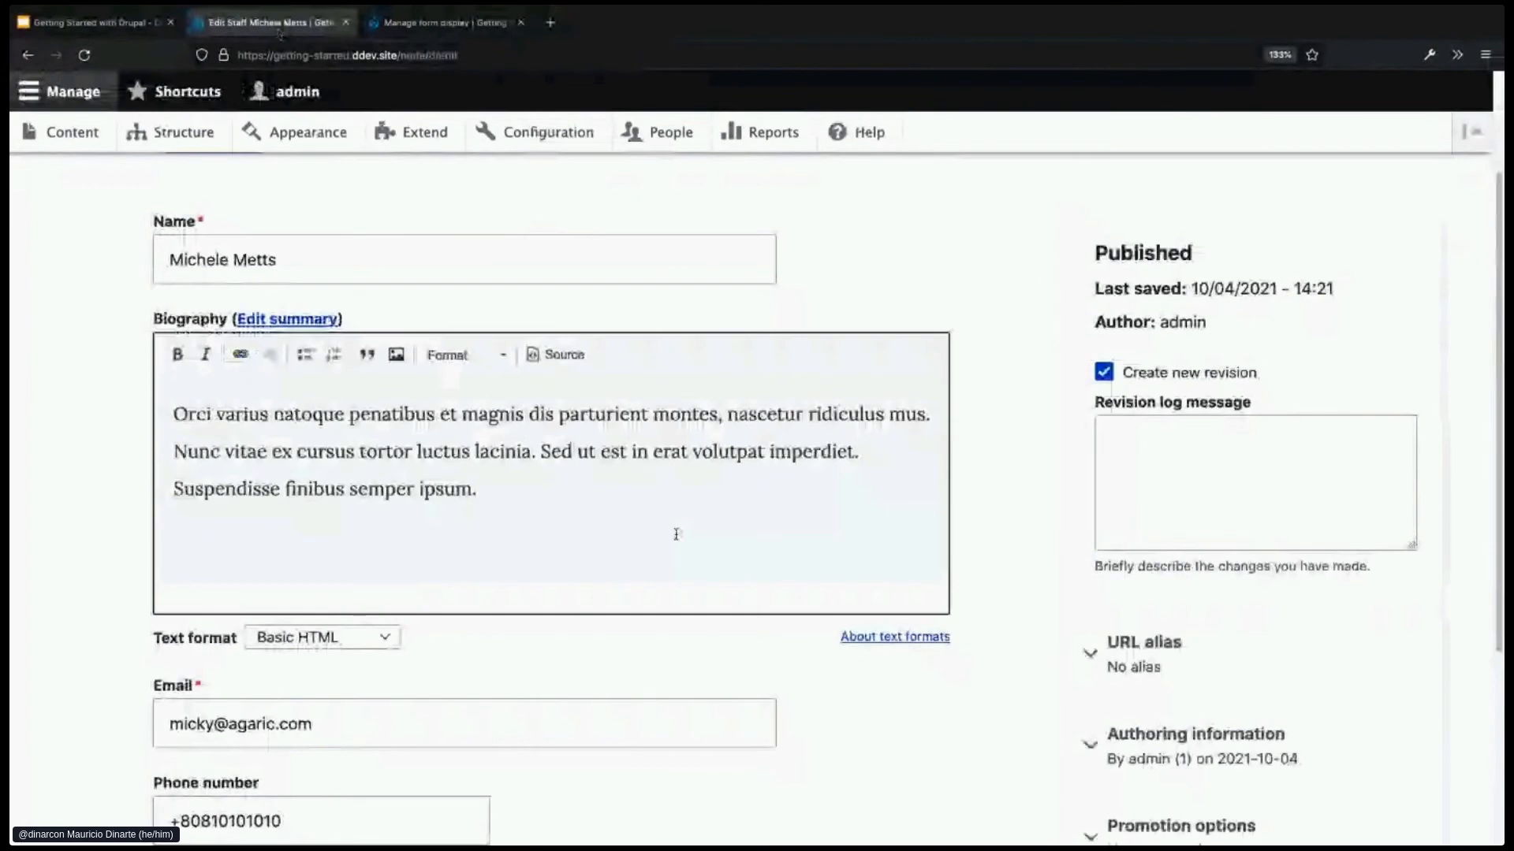
scroll(676, 535, up, 1)
key(ctrl+r)
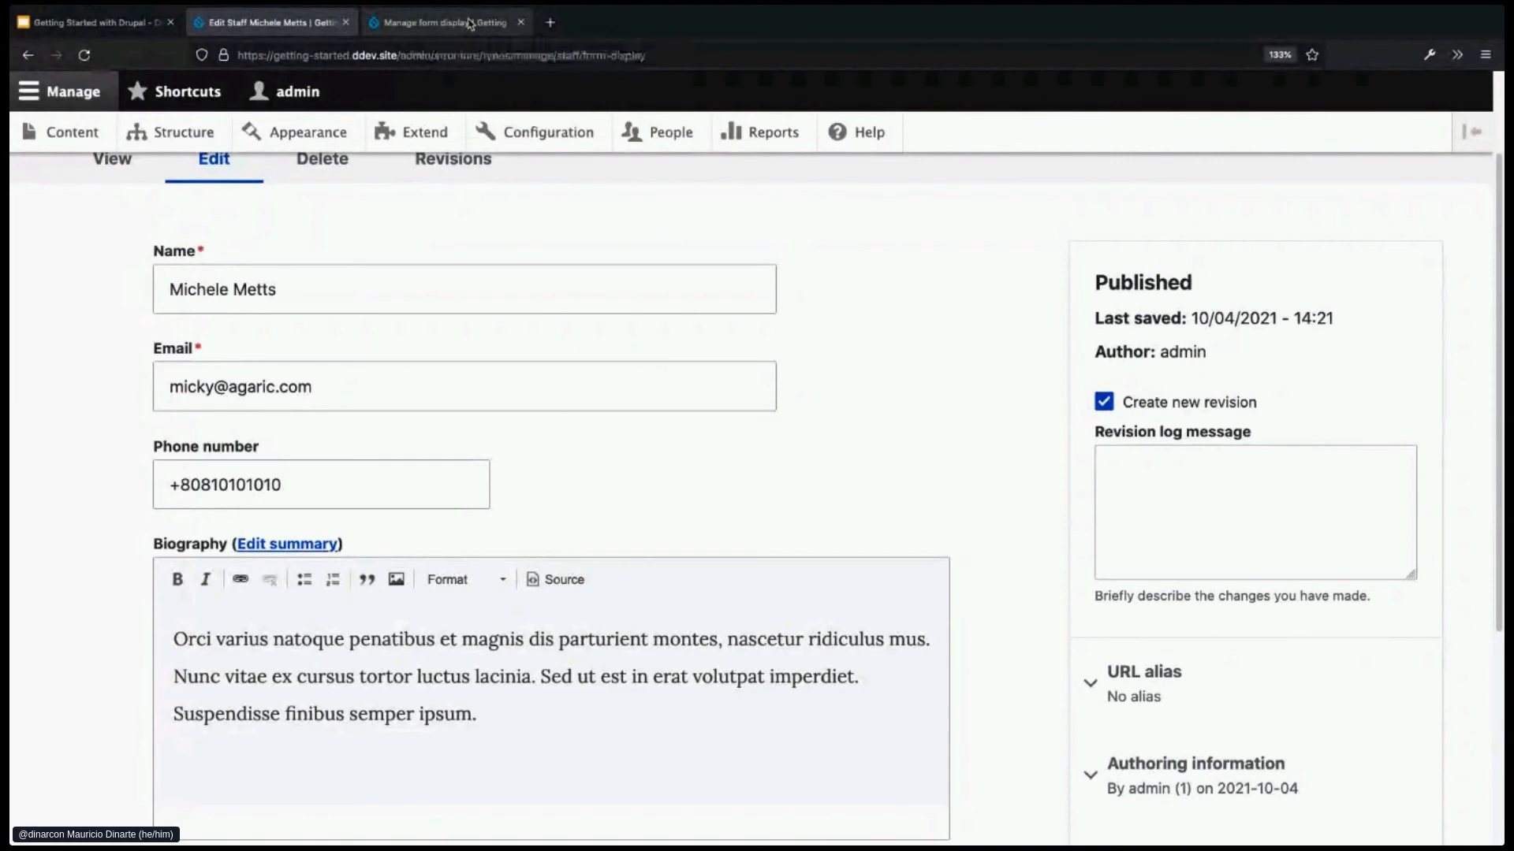
- Go through Manage fields and Manage form display to the Staff Manage display settings
click(470, 23)
scroll(906, 434, down, 3)
scroll(938, 410, down, 1)
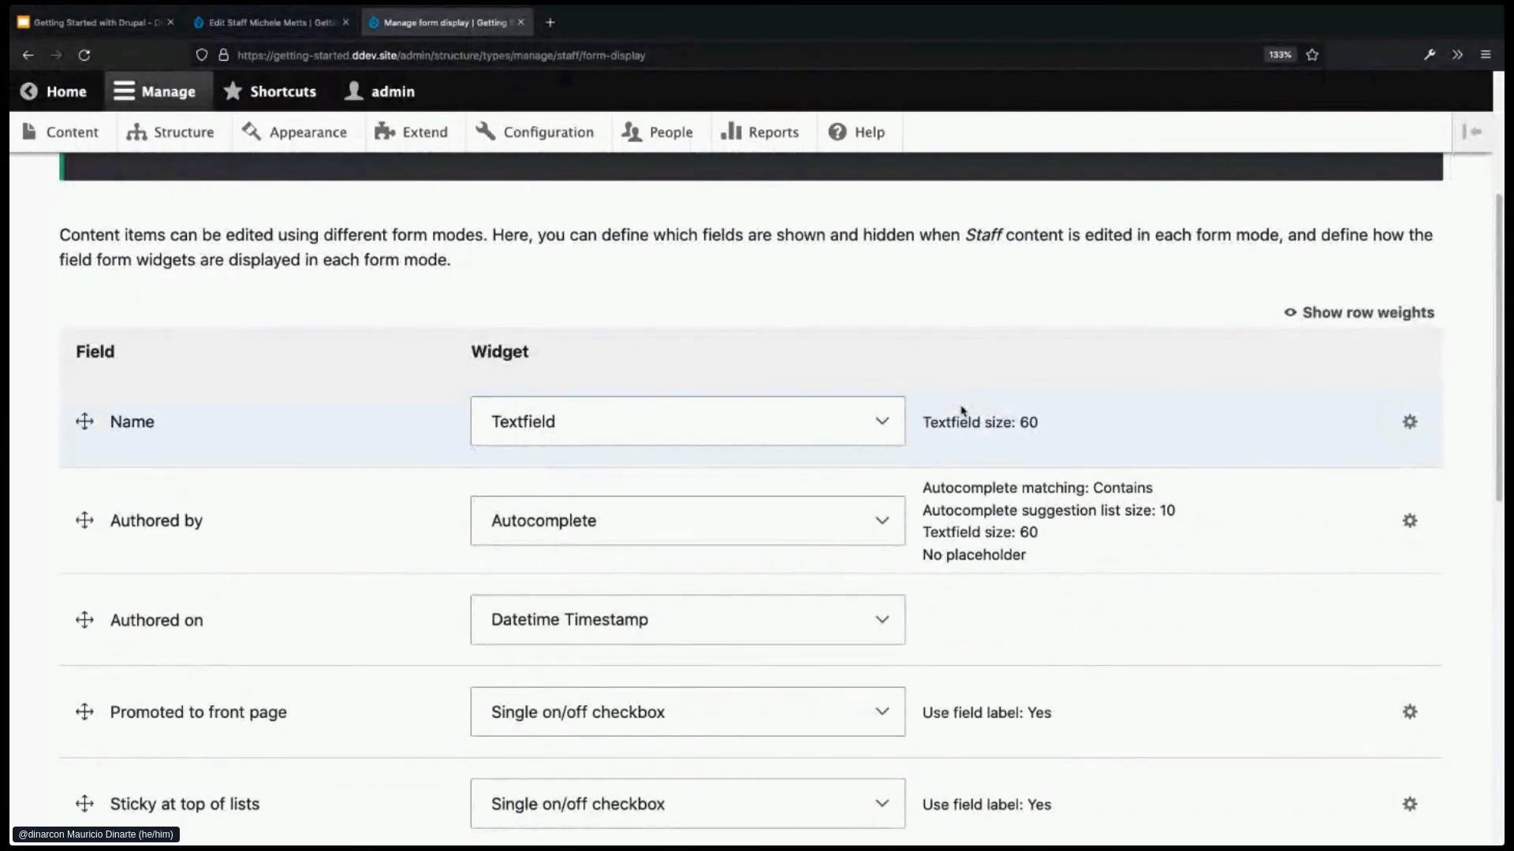
scroll(963, 406, up, 3)
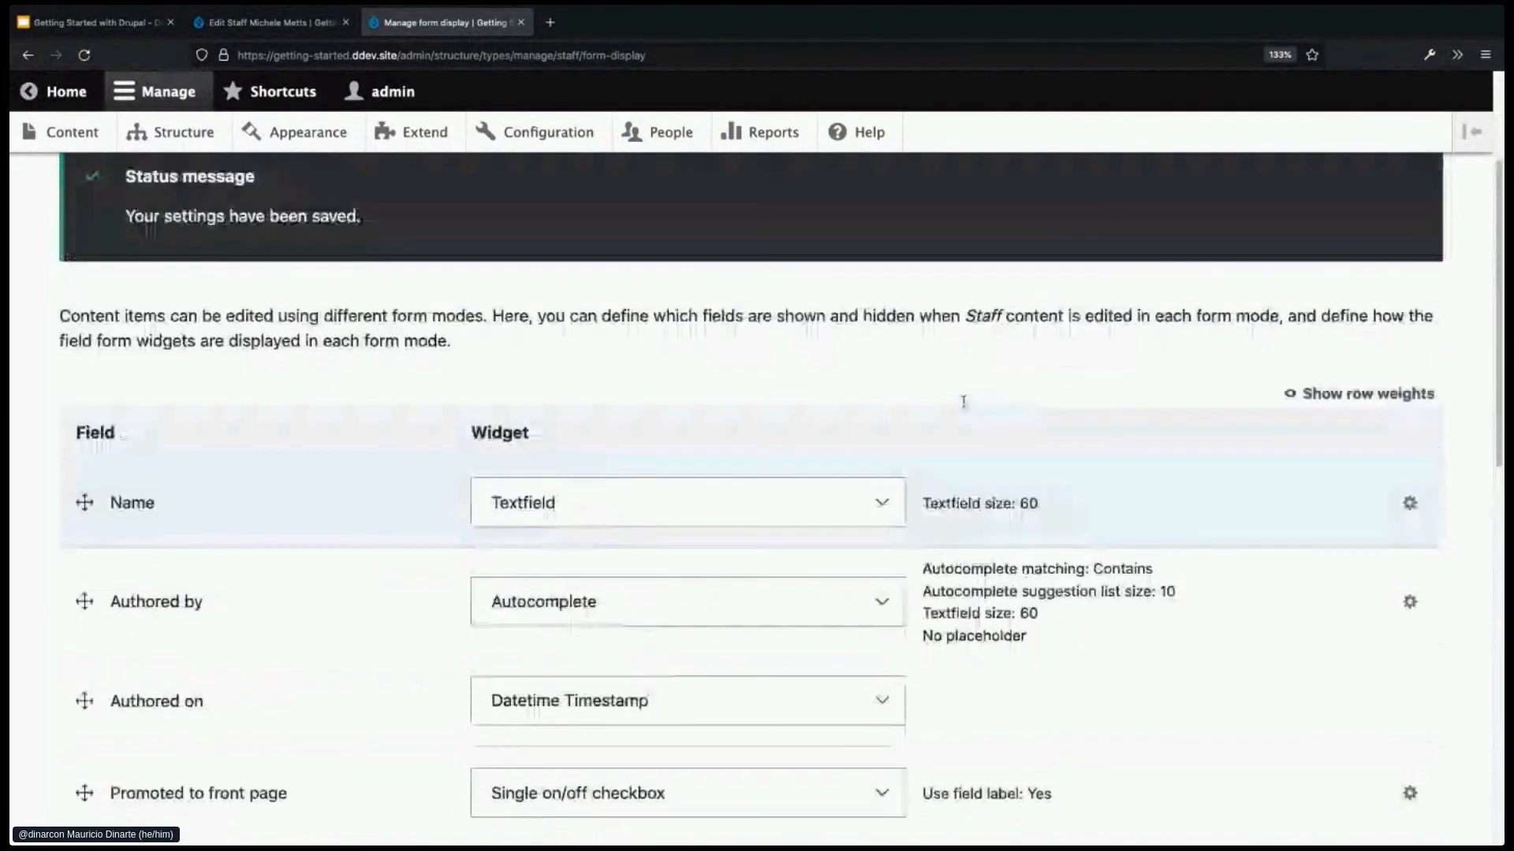
click(287, 188)
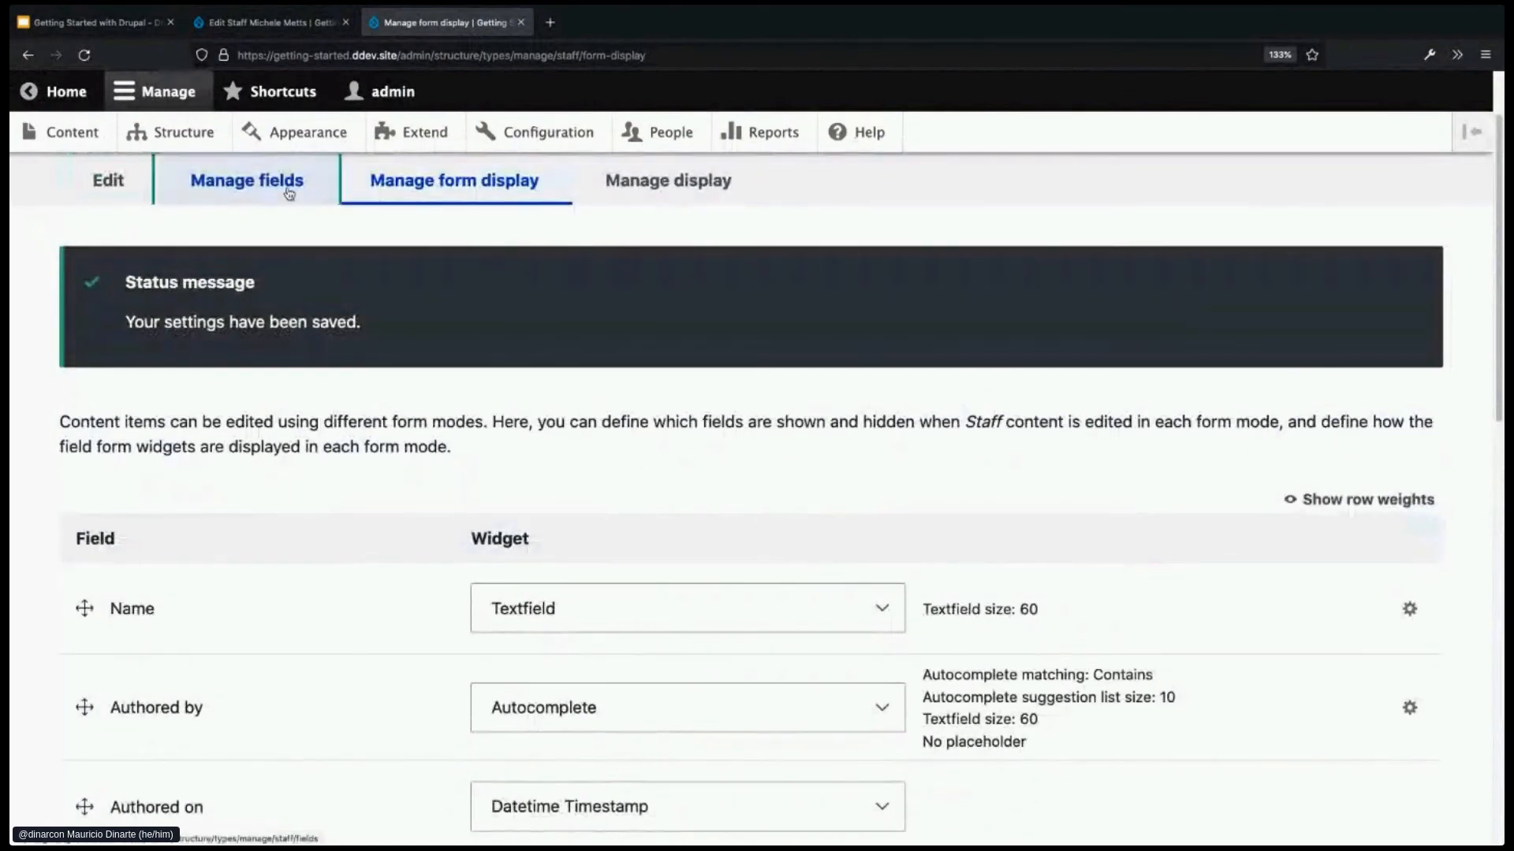
click(438, 290)
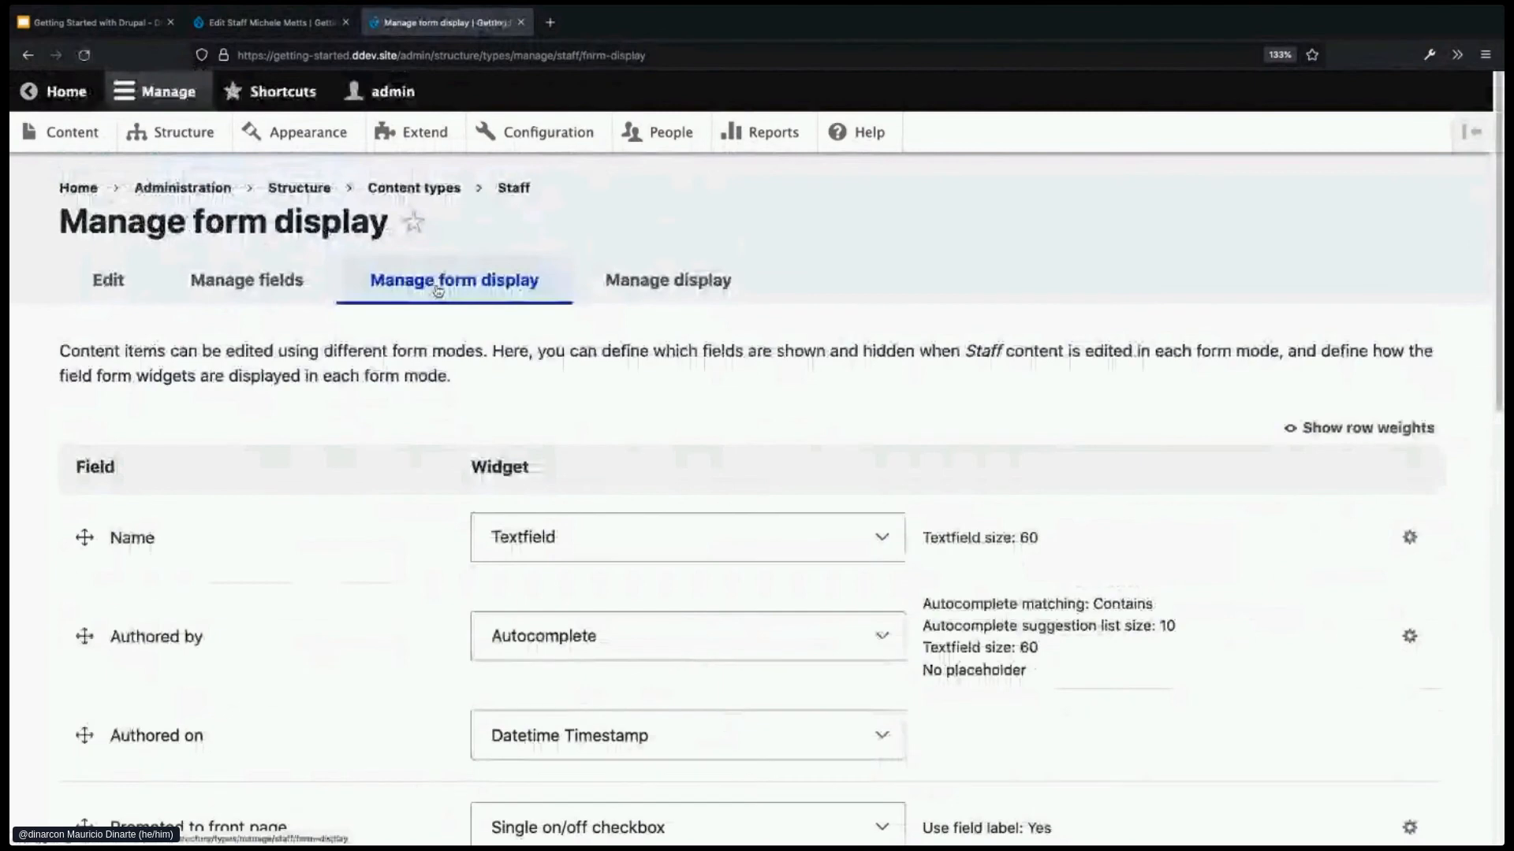
click(625, 285)
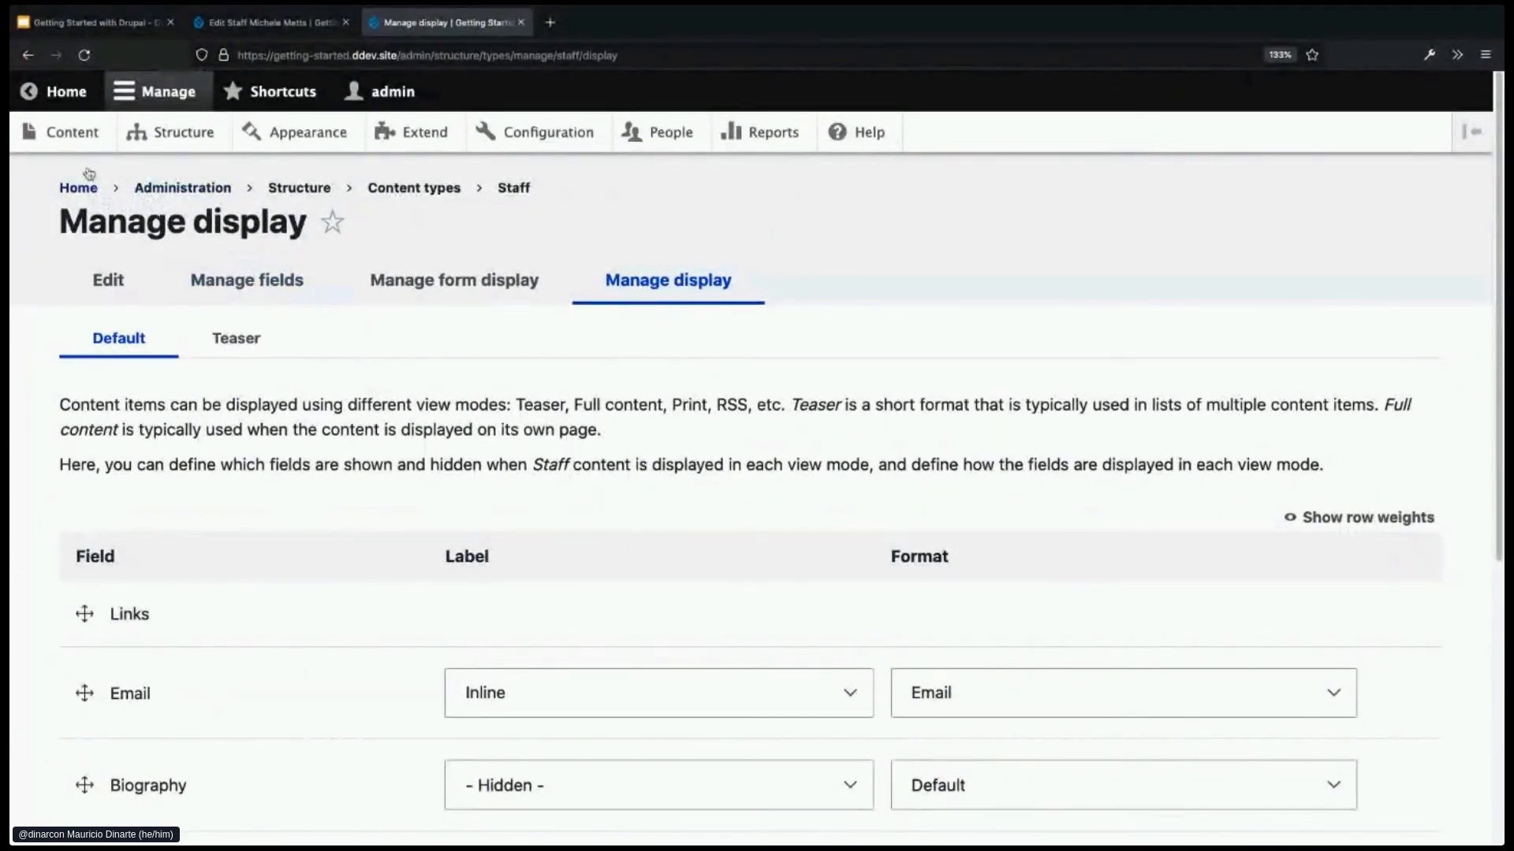
- Start a new Staff content item from Content > Add content
click(82, 144)
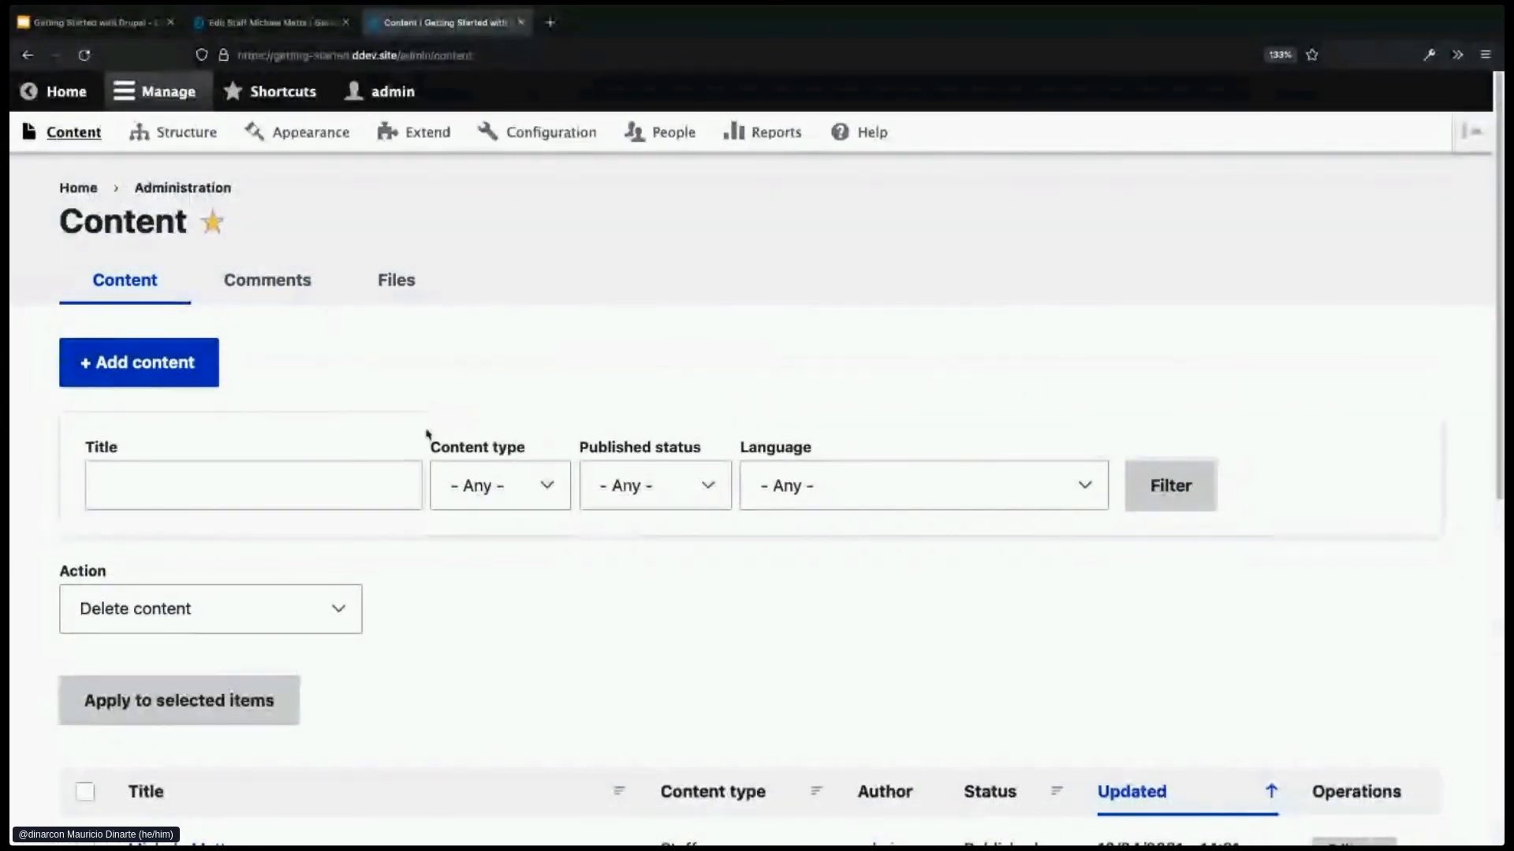
scroll(381, 517, down, 2)
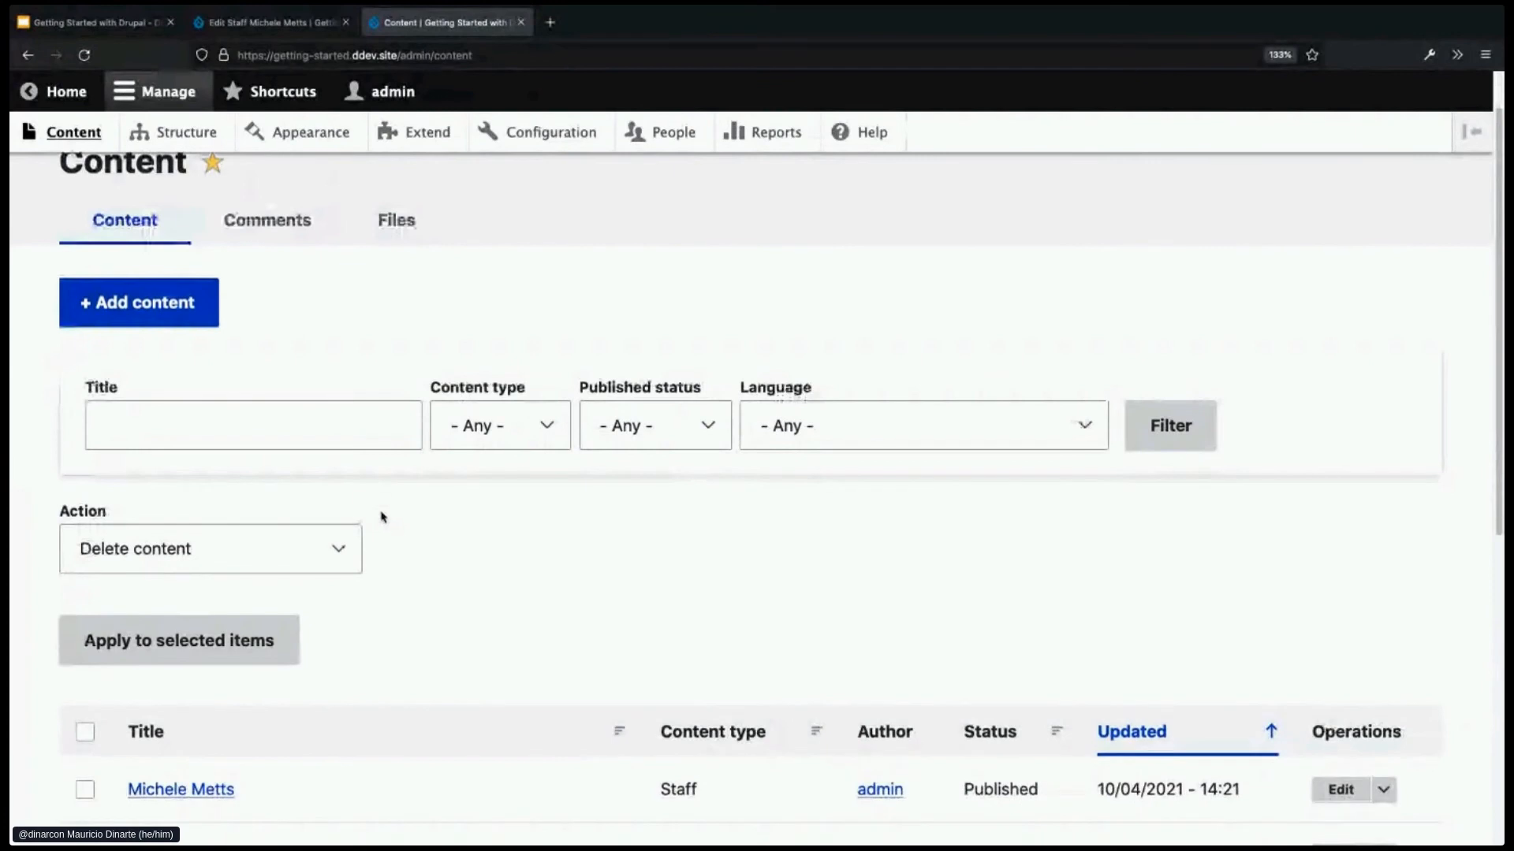
click(184, 307)
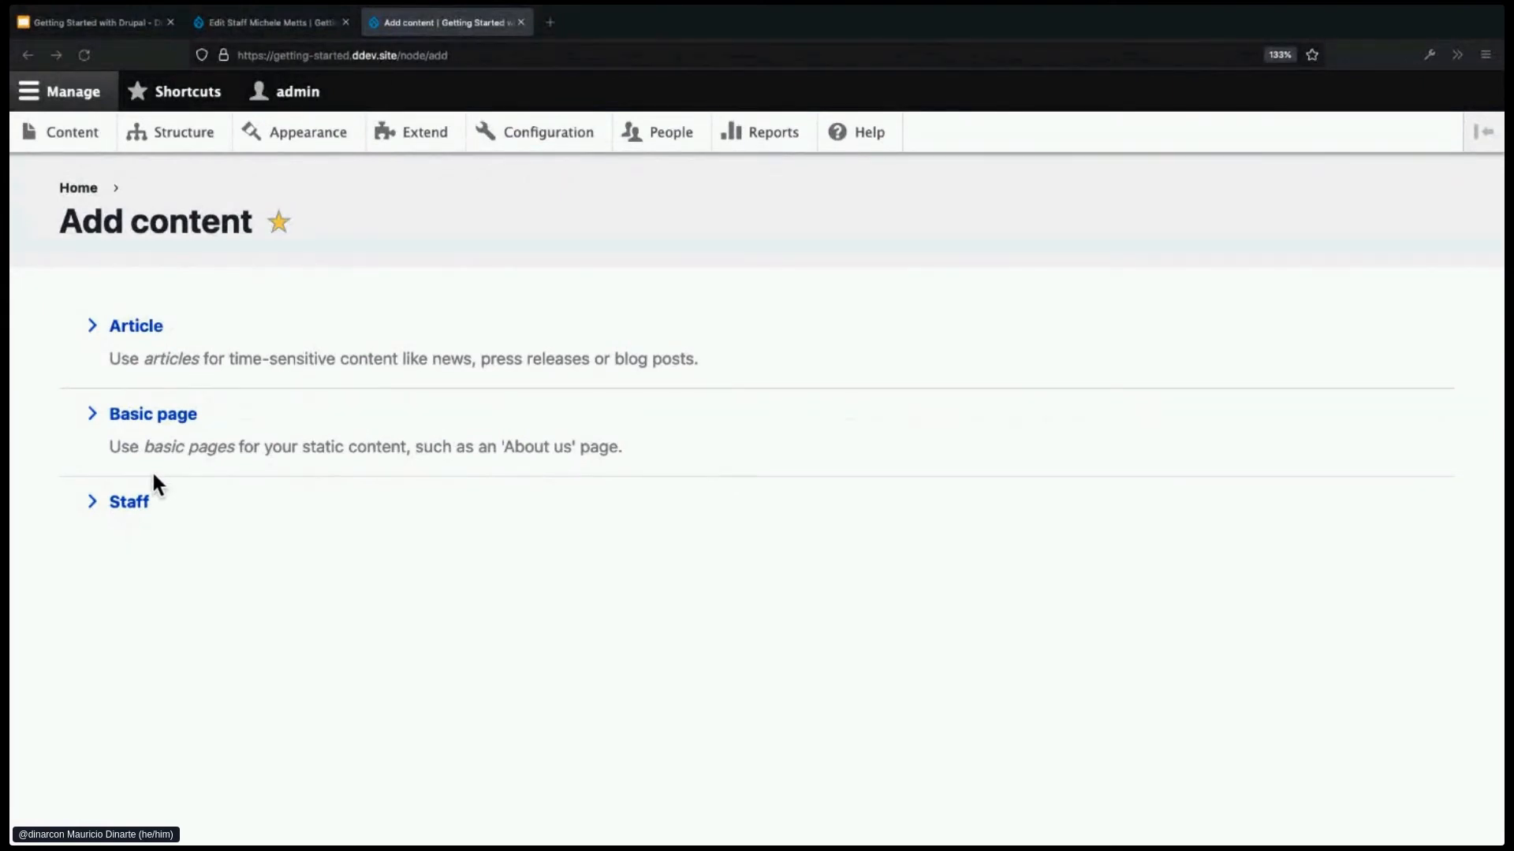
click(130, 503)
- Enter the staff member's name, email address and phone number
click(228, 368)
click(309, 475)
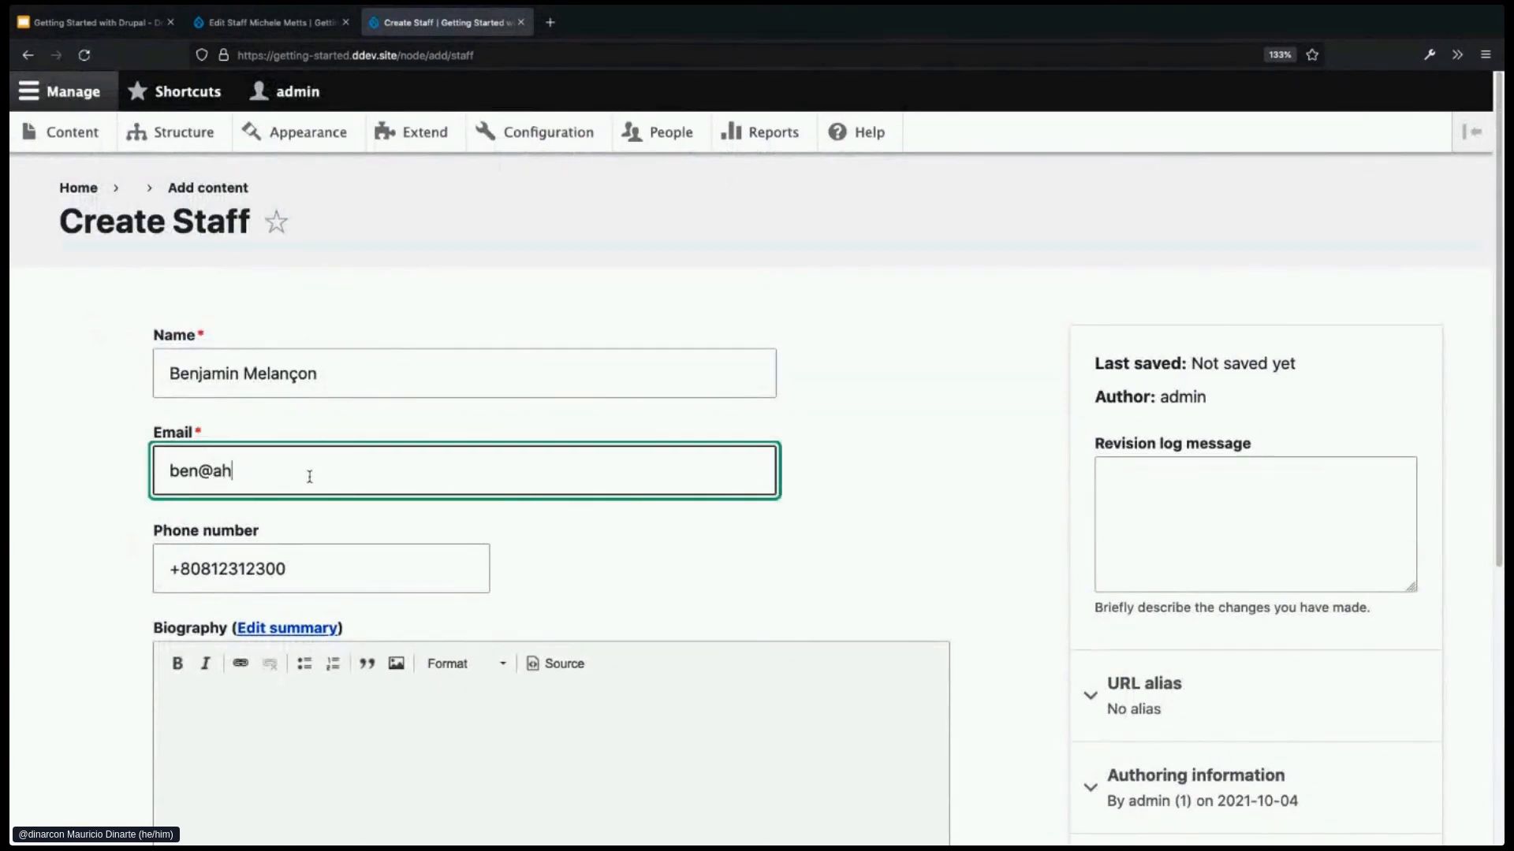
drag(292, 569, 160, 567)
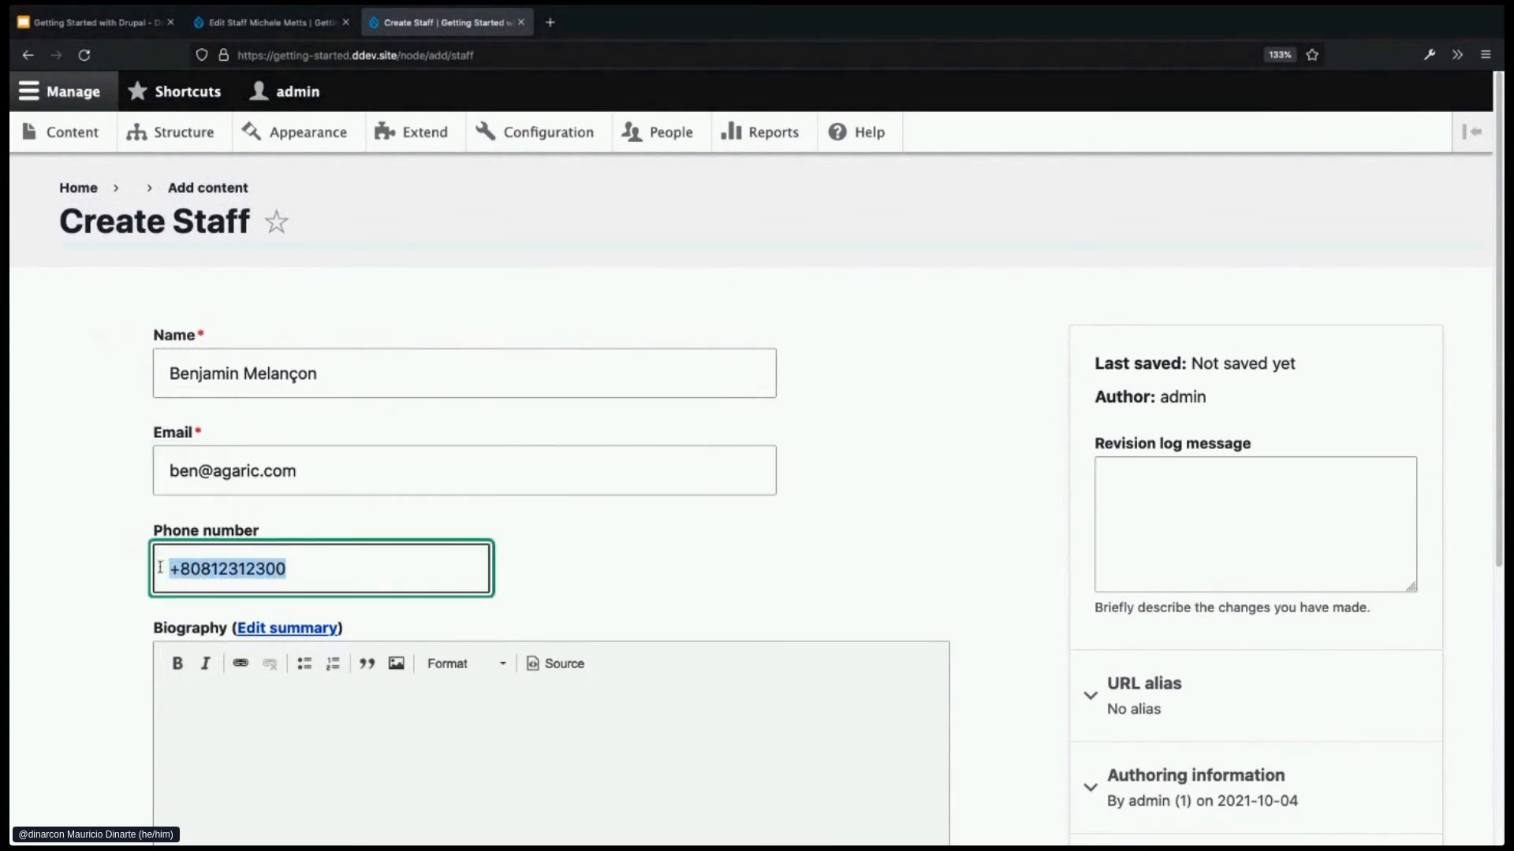
key(super+Tab)
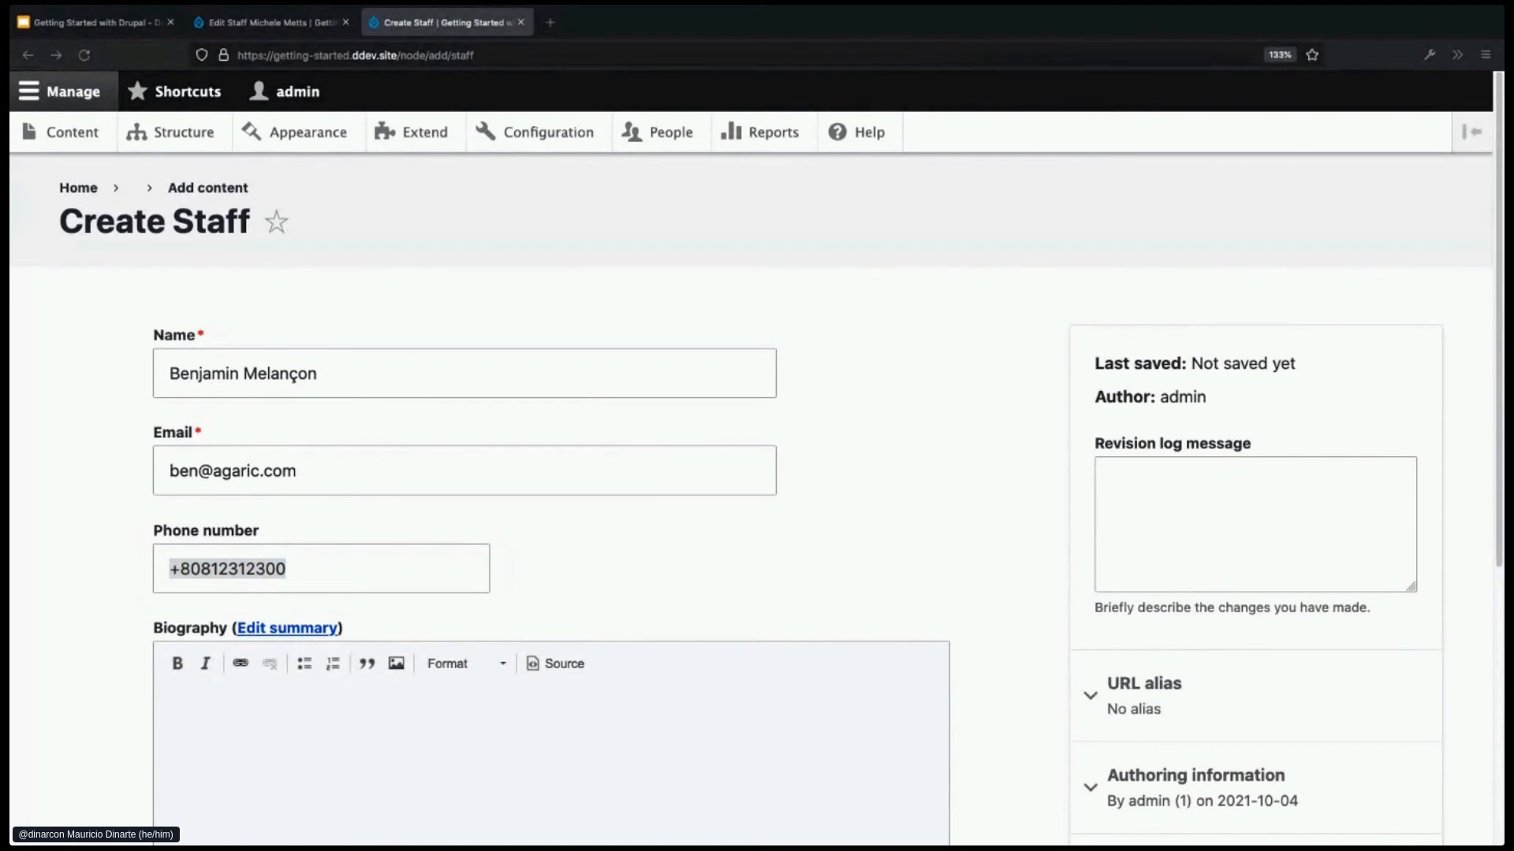
- Paste a lorem-ipsum biography and save the new staff member
click(475, 740)
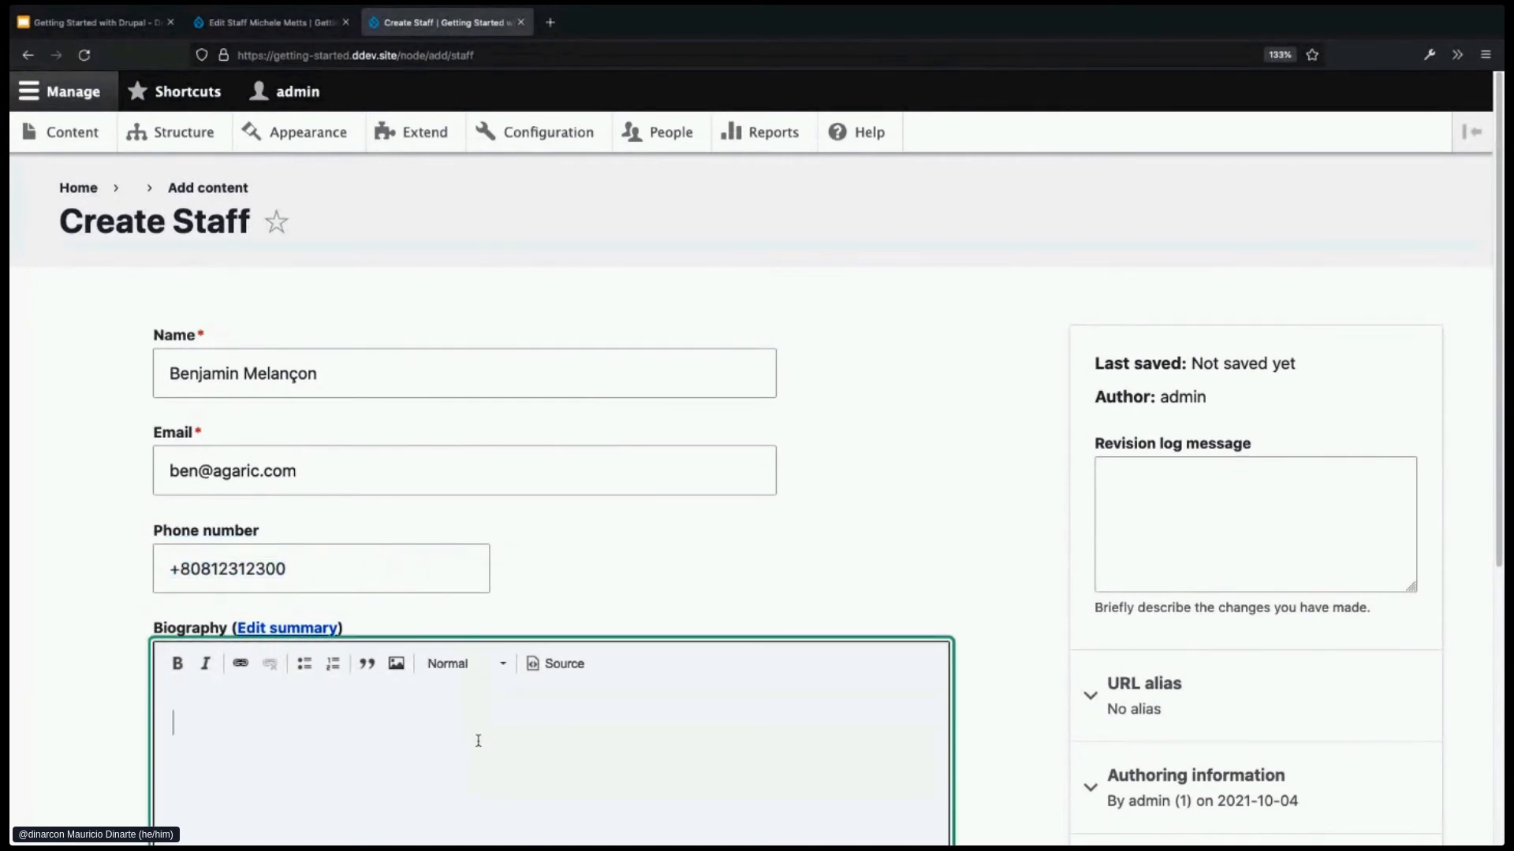
text(Praesent sapien augue, pulvinar ornare augue ut, condimentum consectetur ex. Sed vitae ante quis tortor auctor volutpat. In quis nisl ultrices, scelerisque metus nec, egestas enim. Cras semper odio id lorem porttitor commodo.)
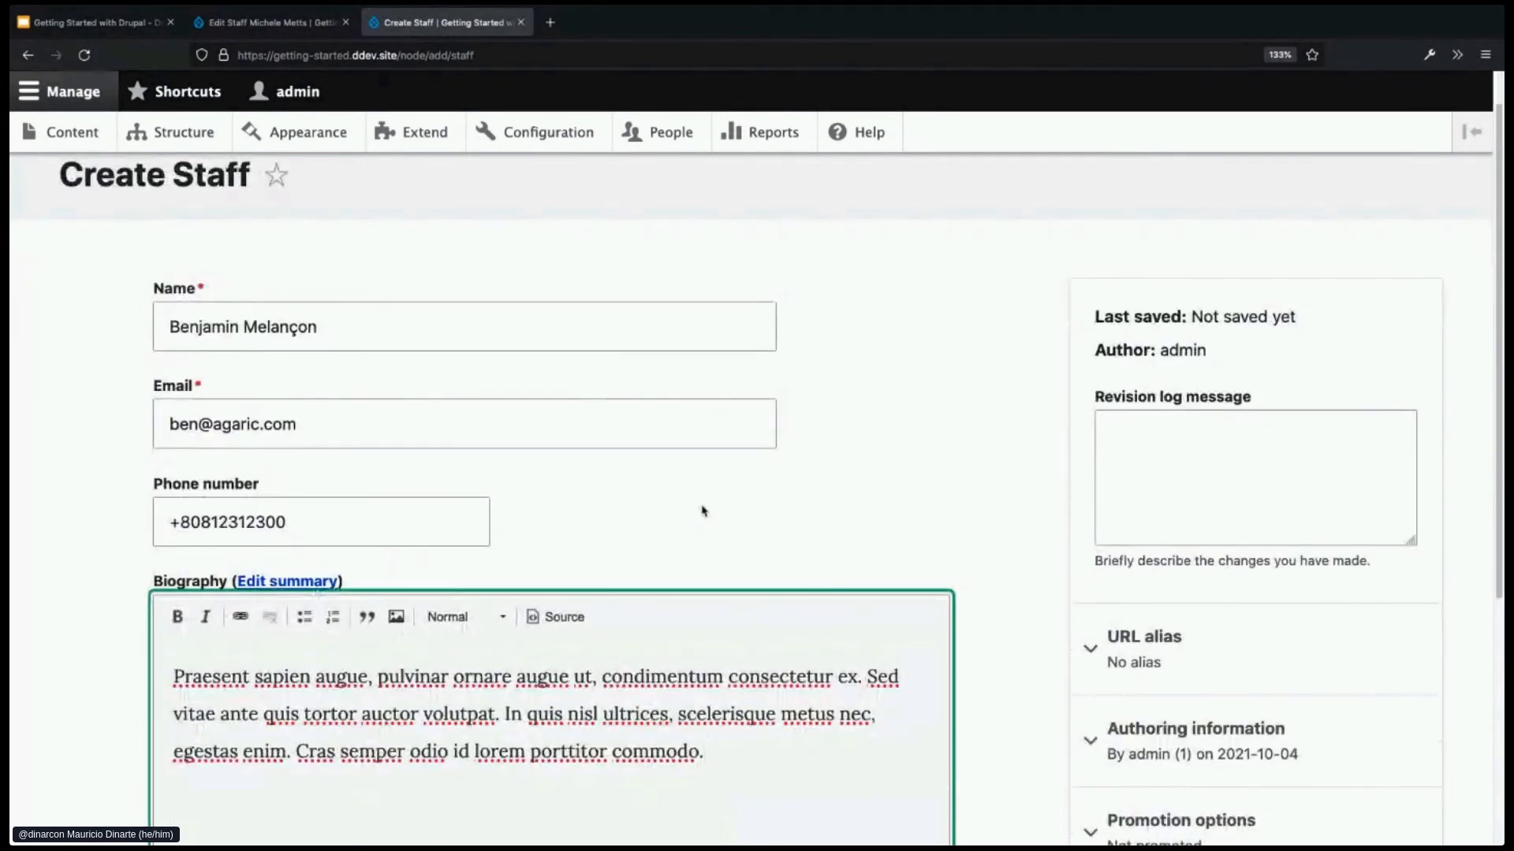
scroll(894, 429, down, 4)
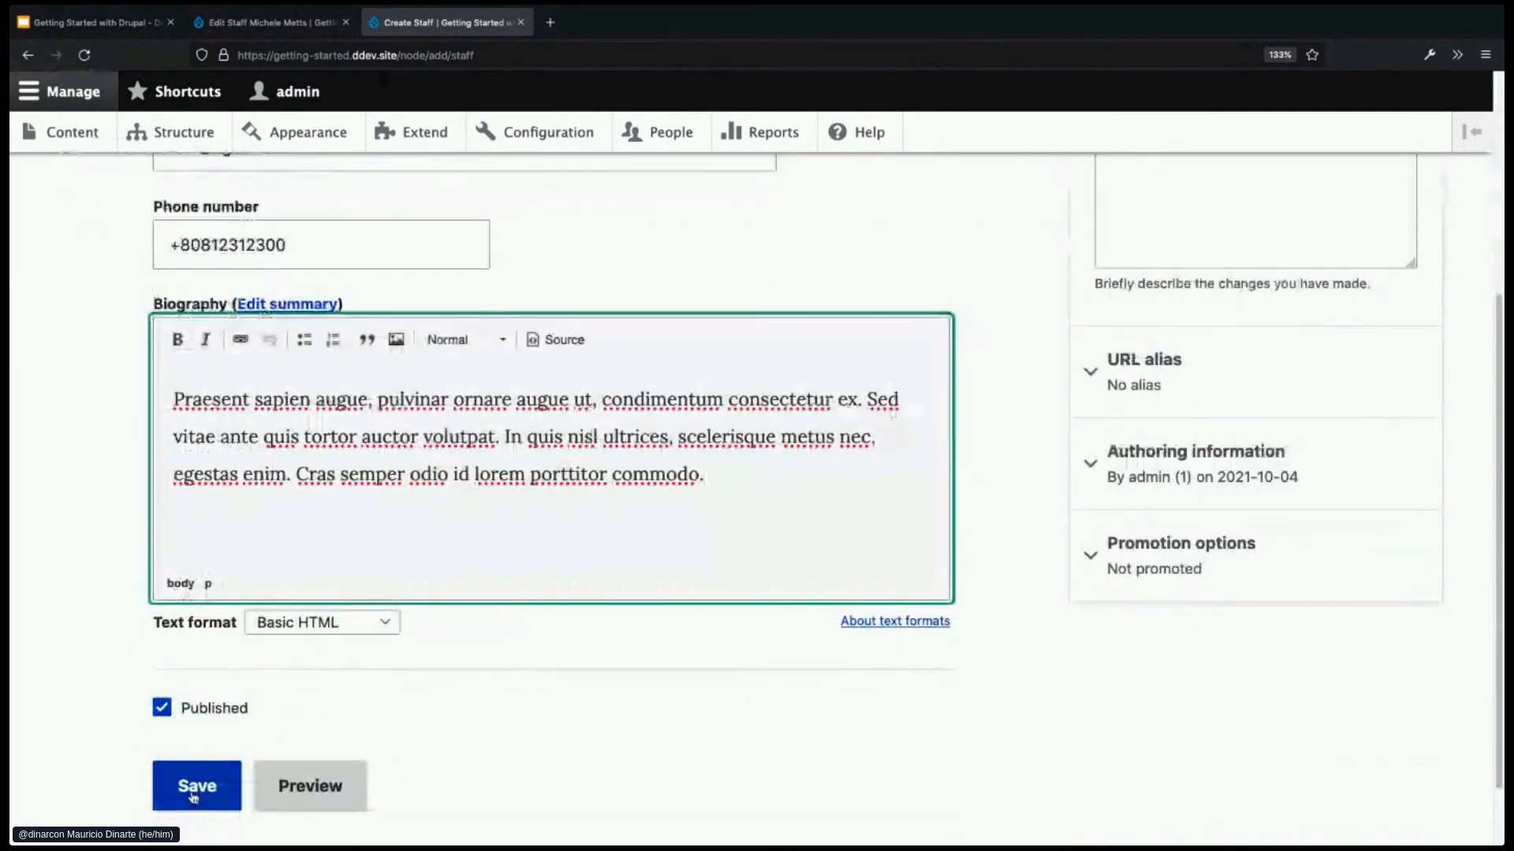
click(193, 796)
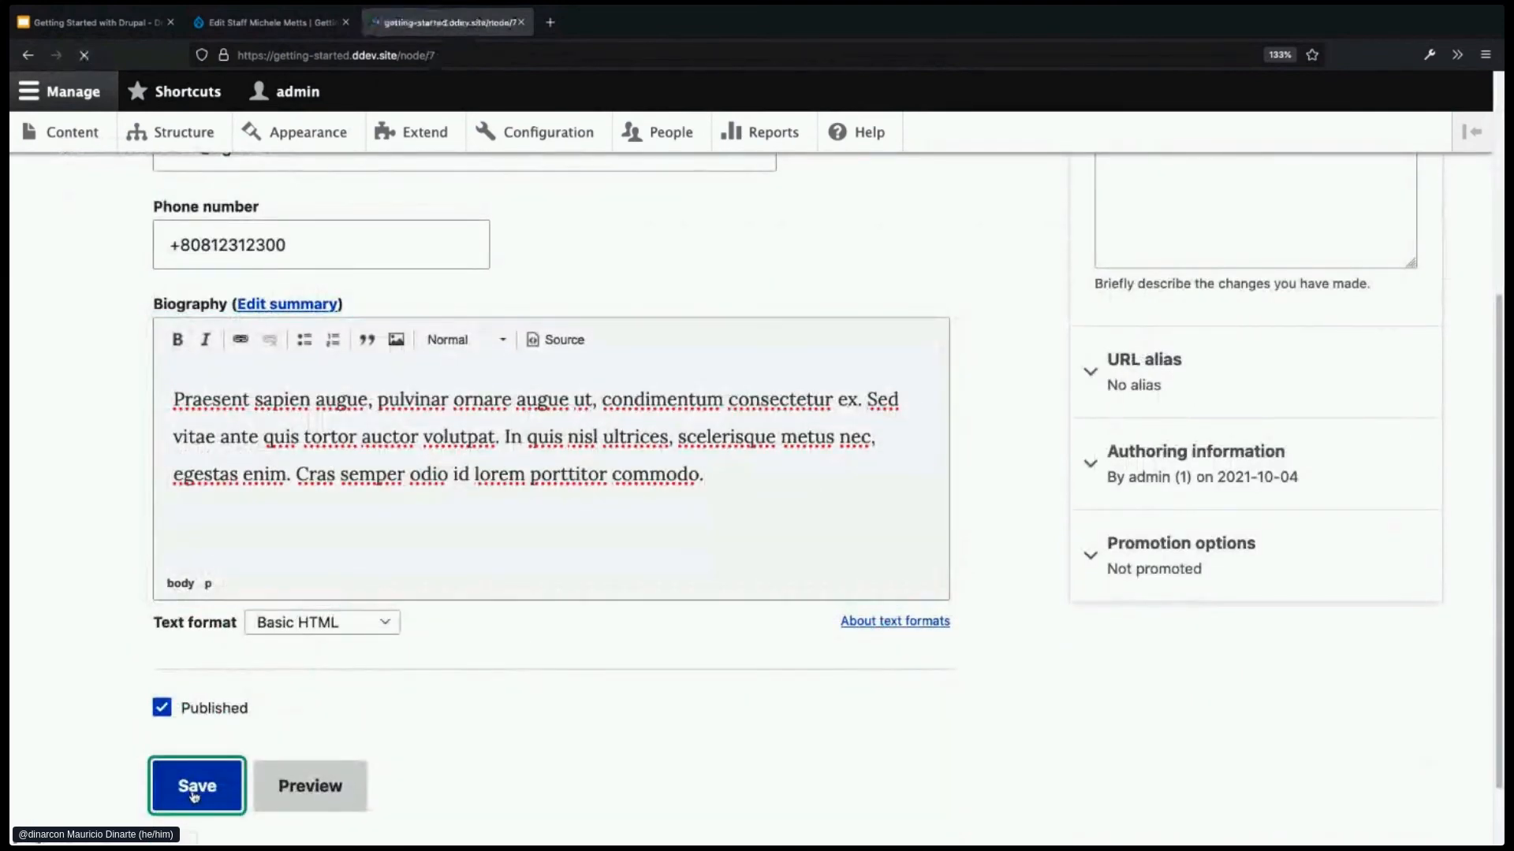
scroll(249, 654, down, 3)
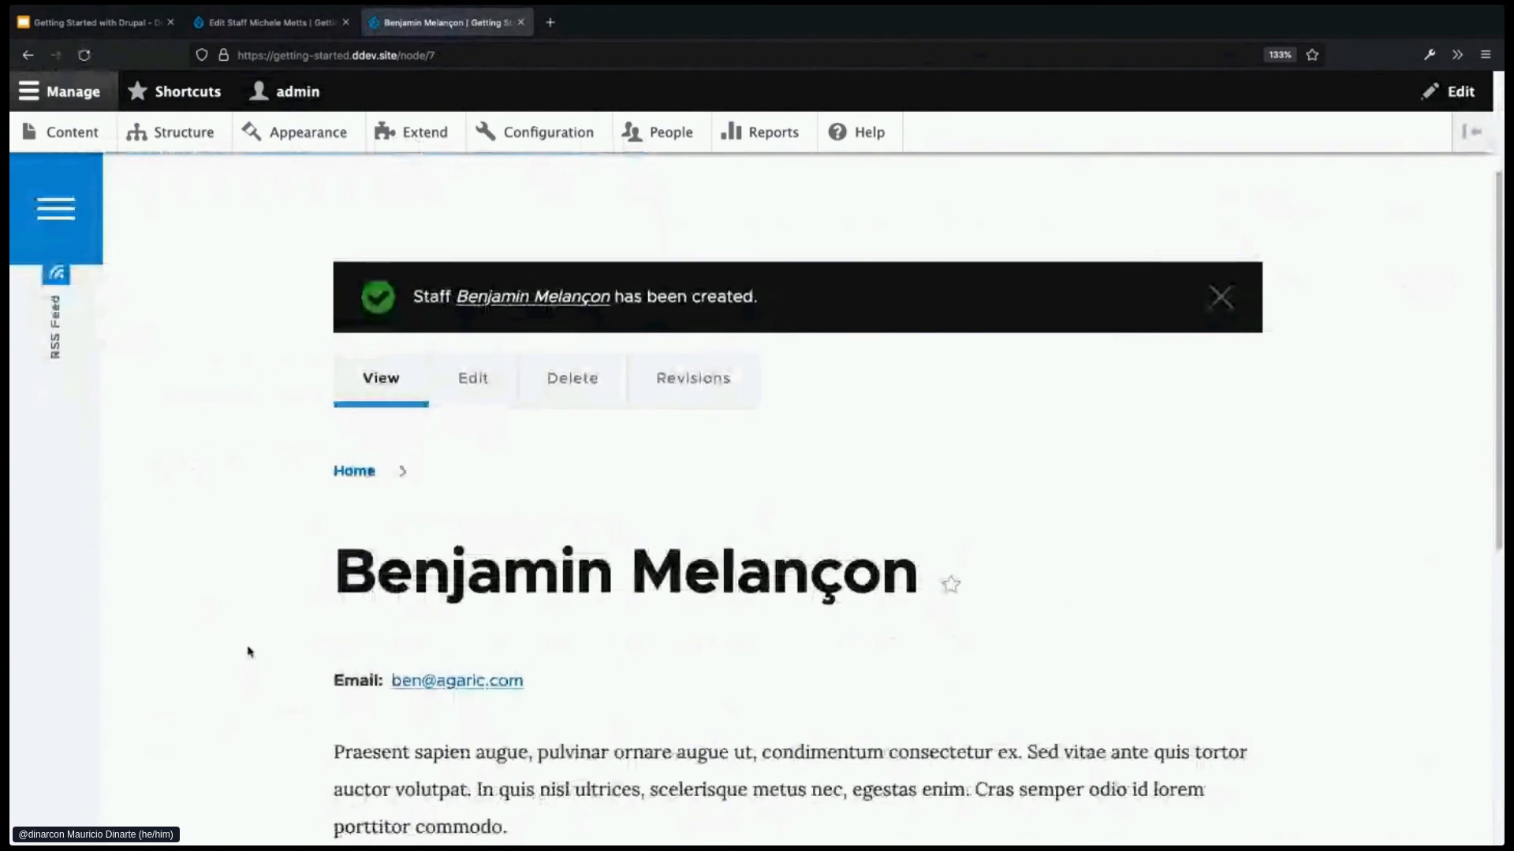
scroll(250, 637, down, 1)
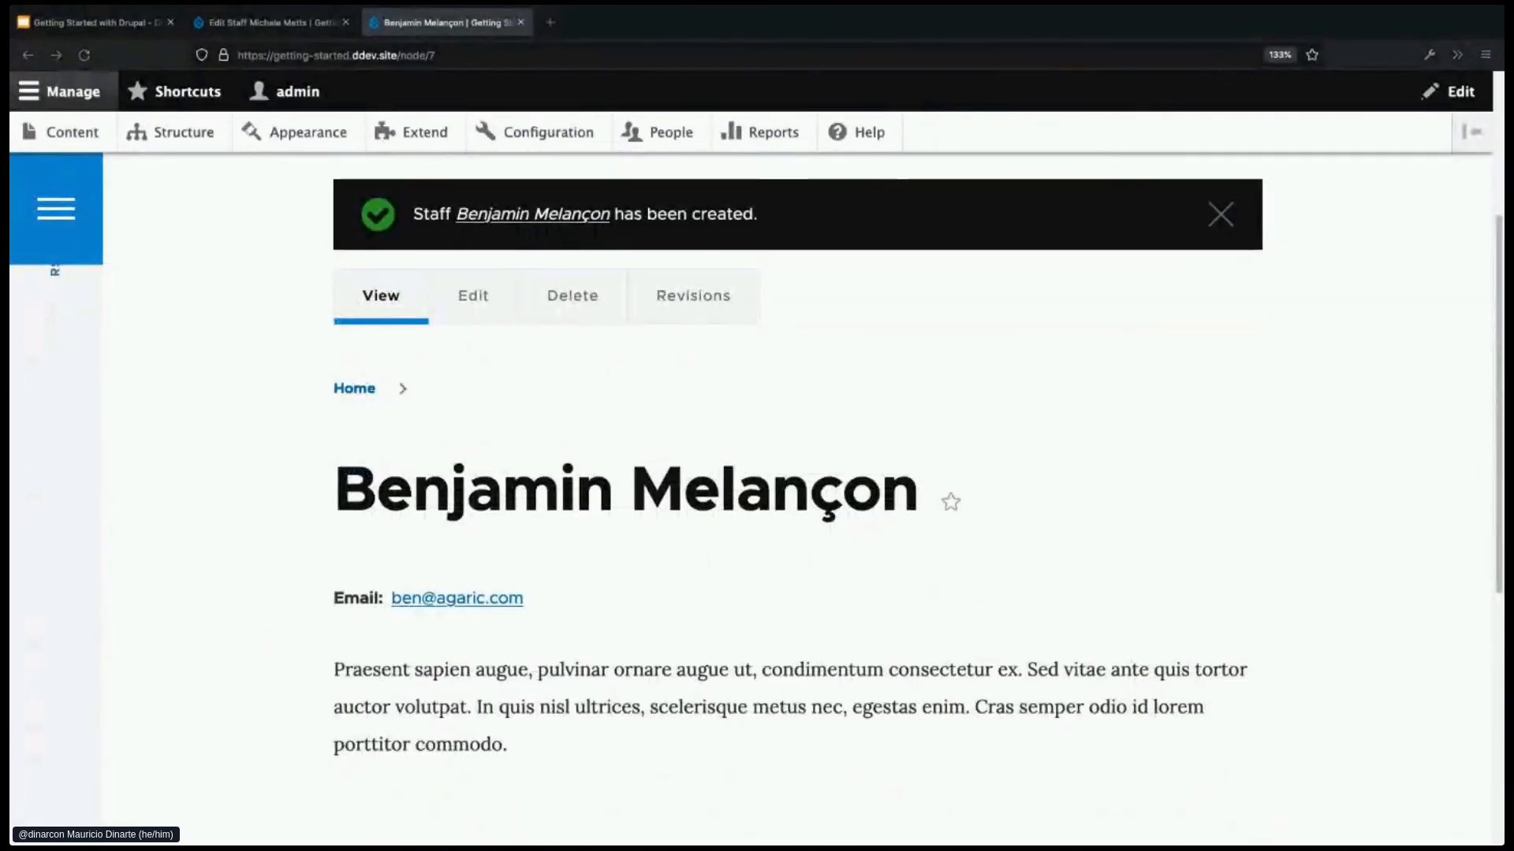
- Start another Staff content item via Content > Add content
scroll(221, 396, up, 4)
click(69, 132)
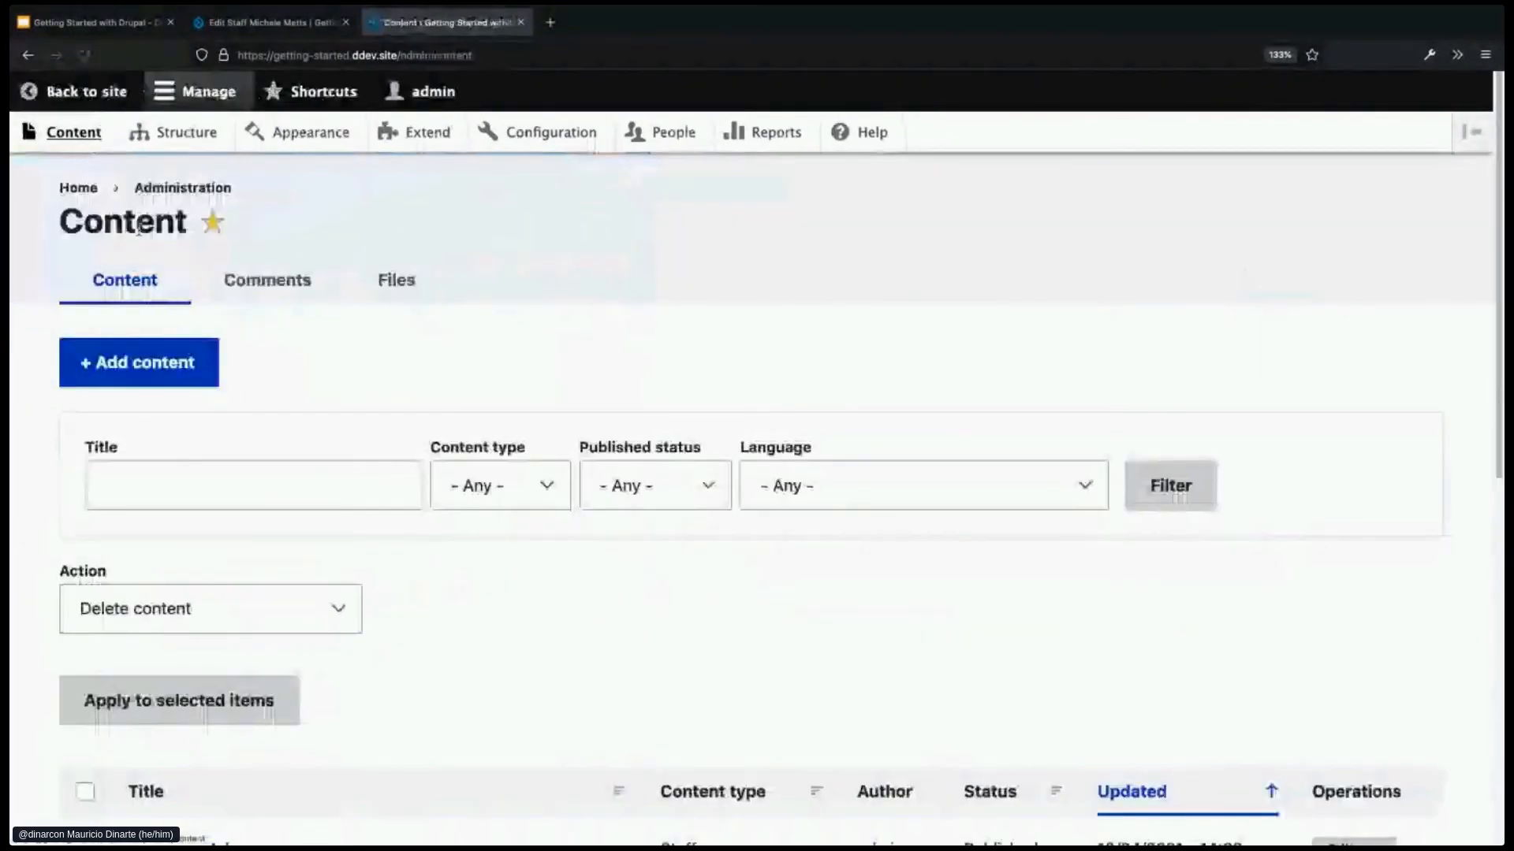
click(163, 382)
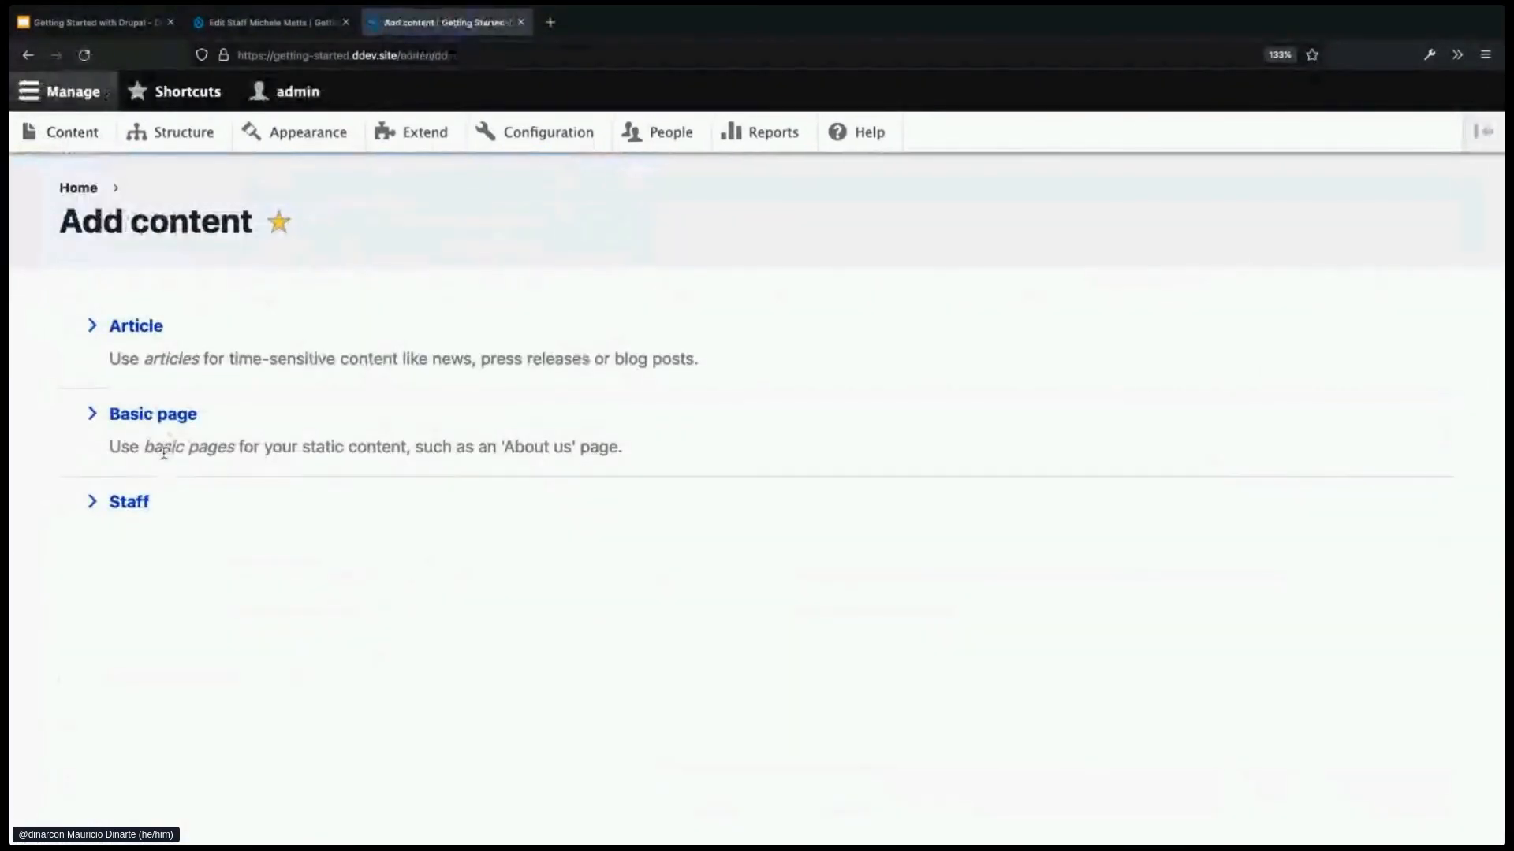
click(135, 502)
- Fill in the second member's name, email address and phone number, correcting typos
click(235, 355)
click(307, 458)
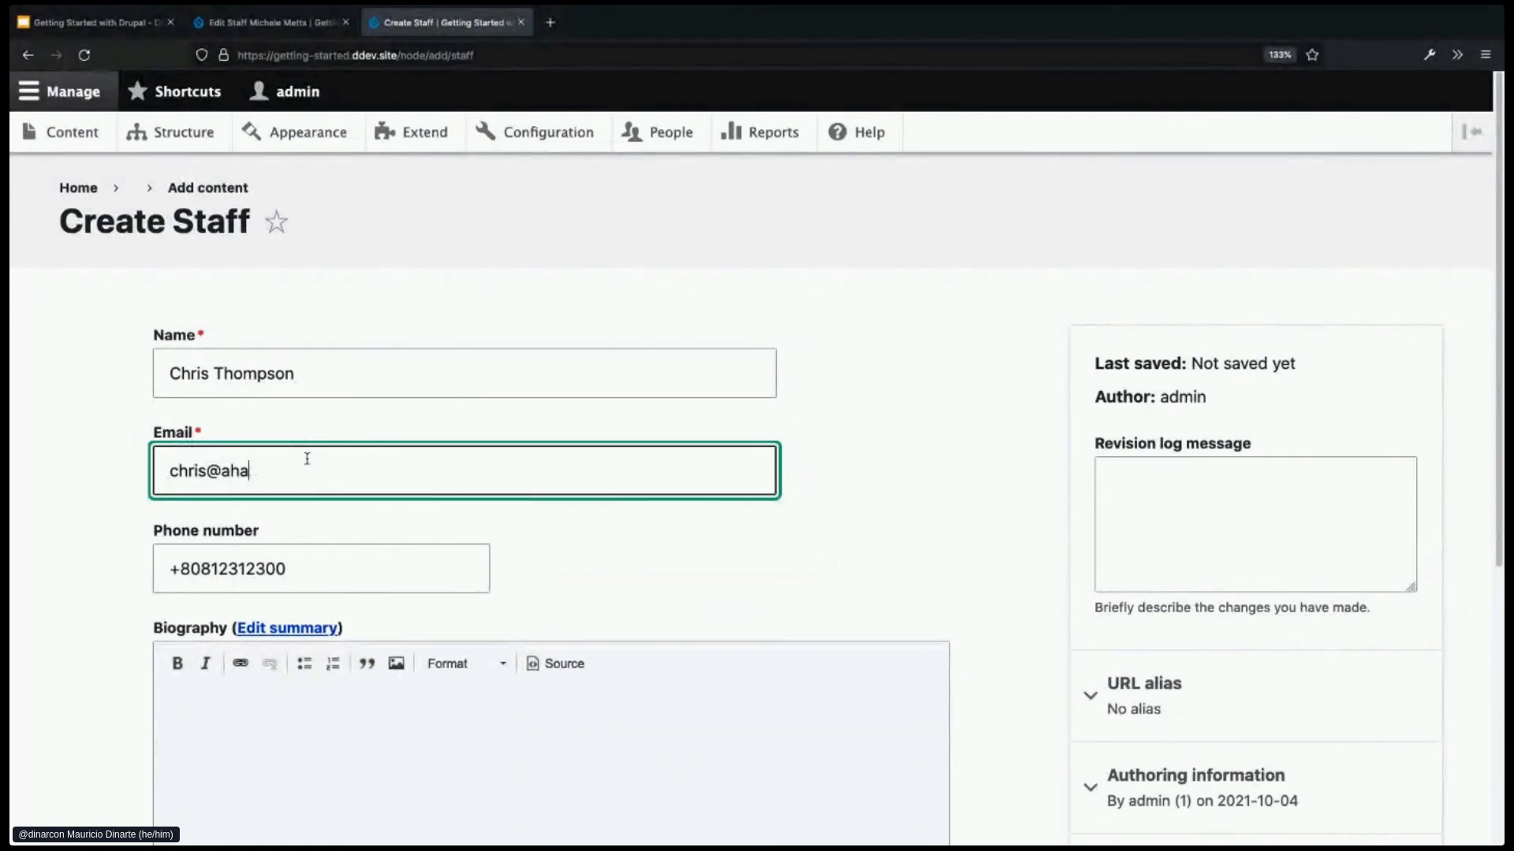
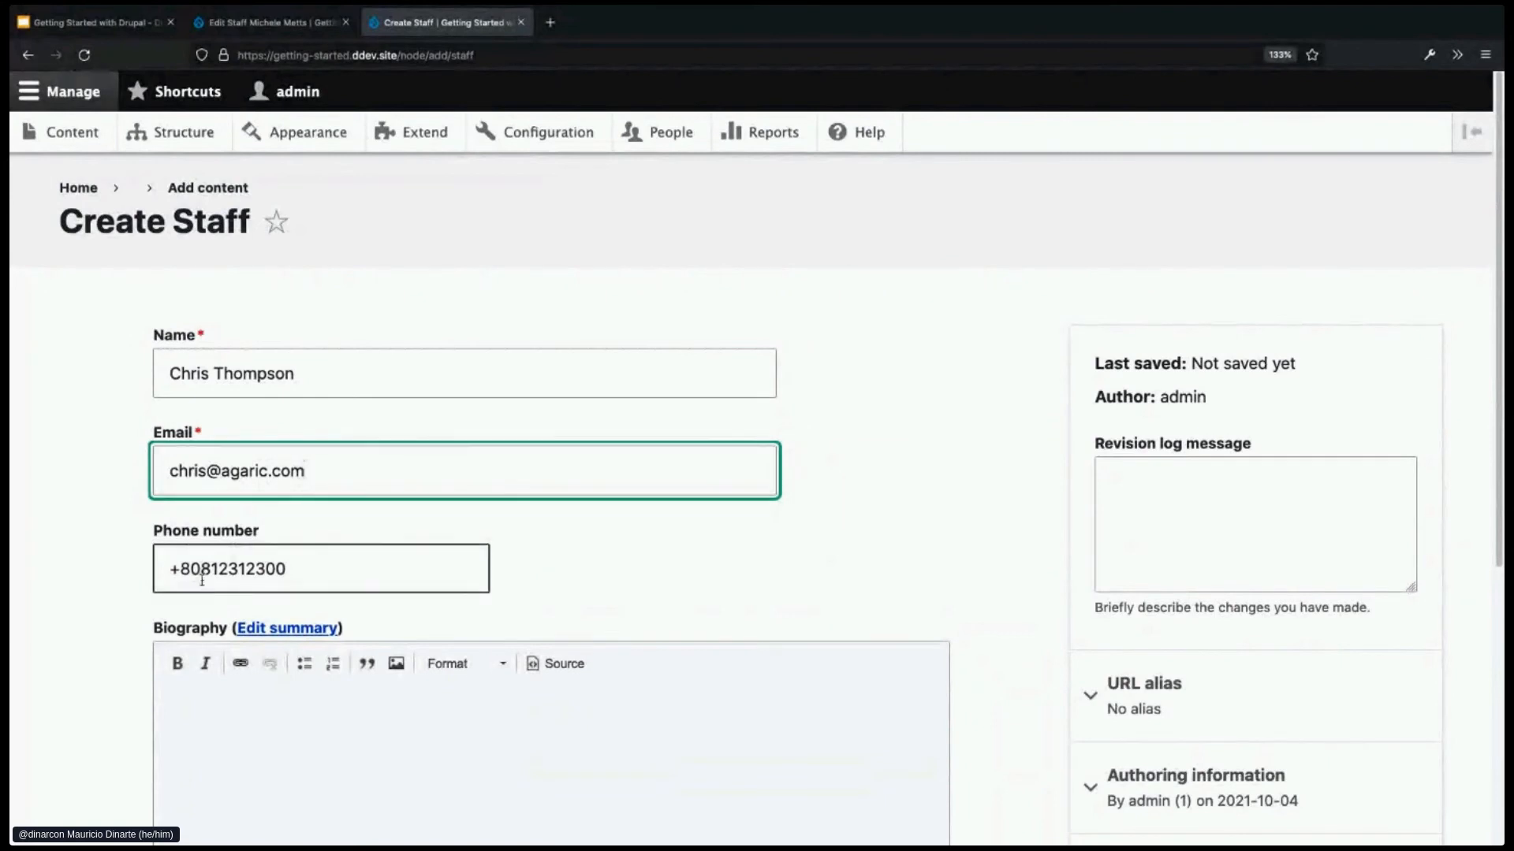
drag(209, 570, 331, 569)
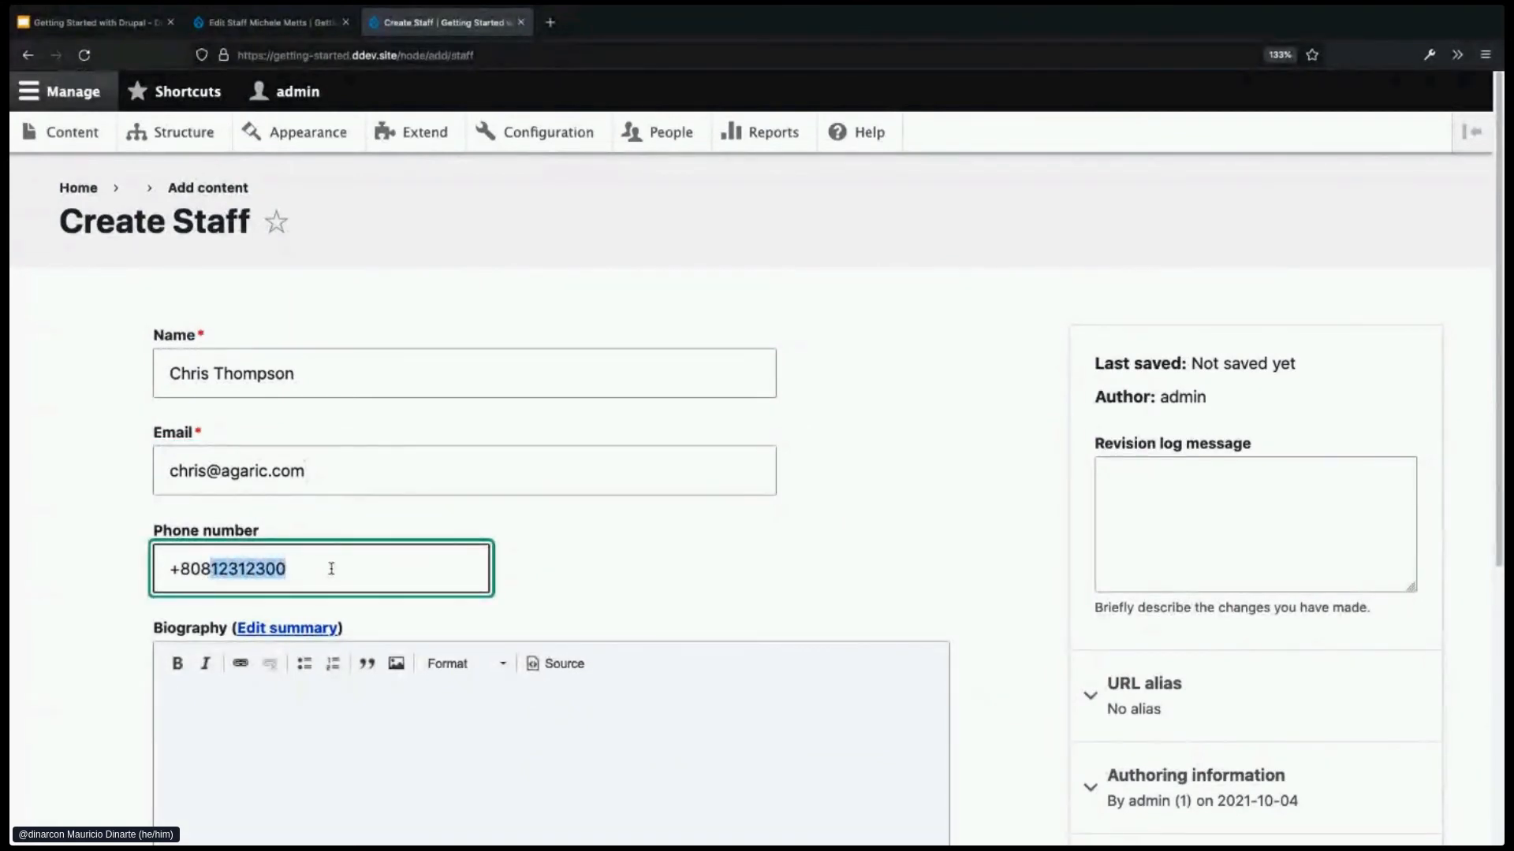
text(2)
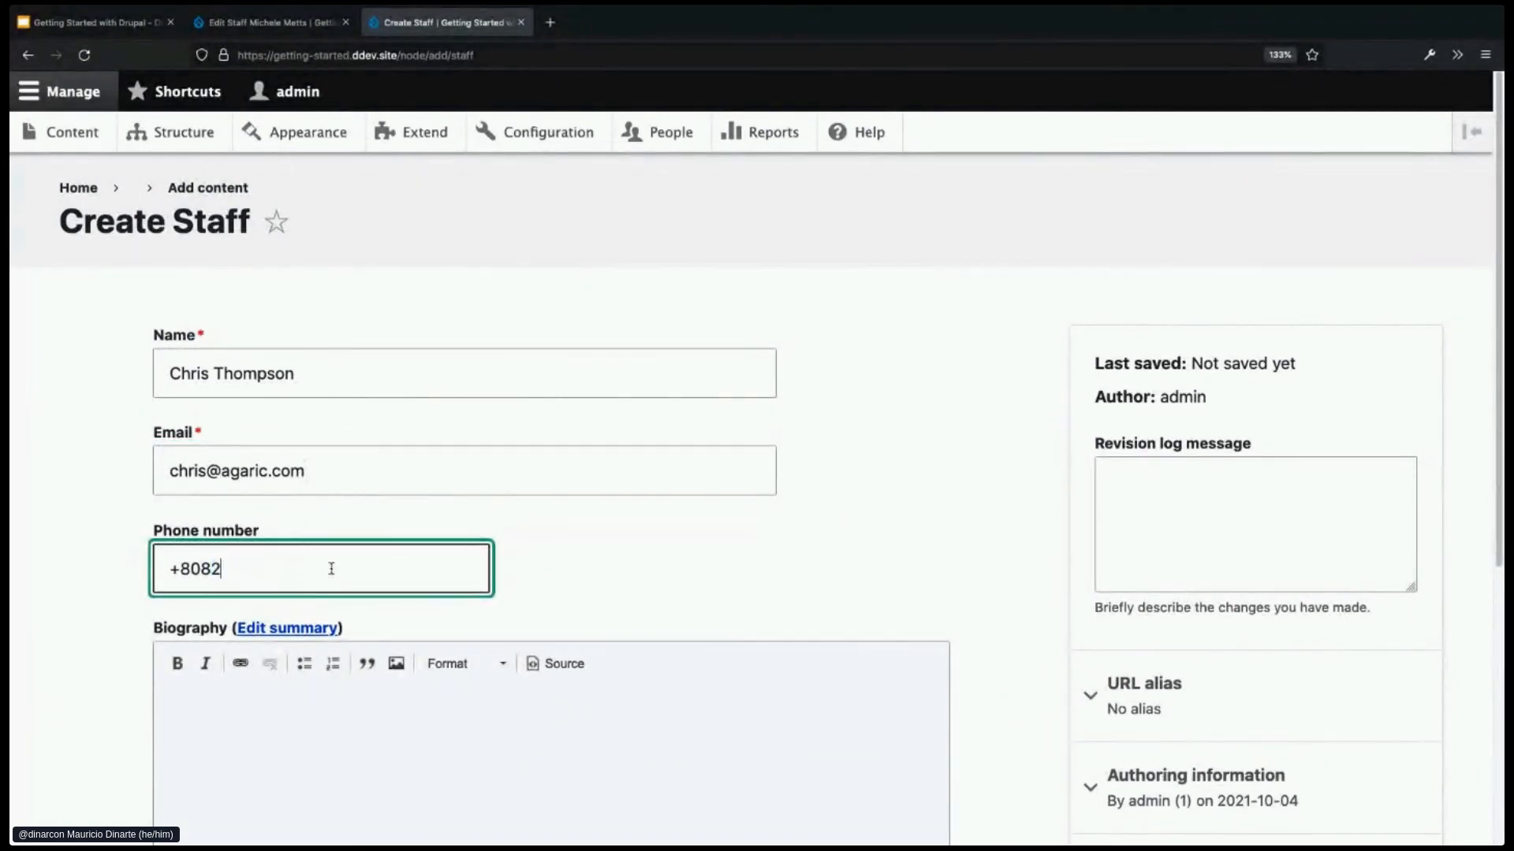
text(2332233)
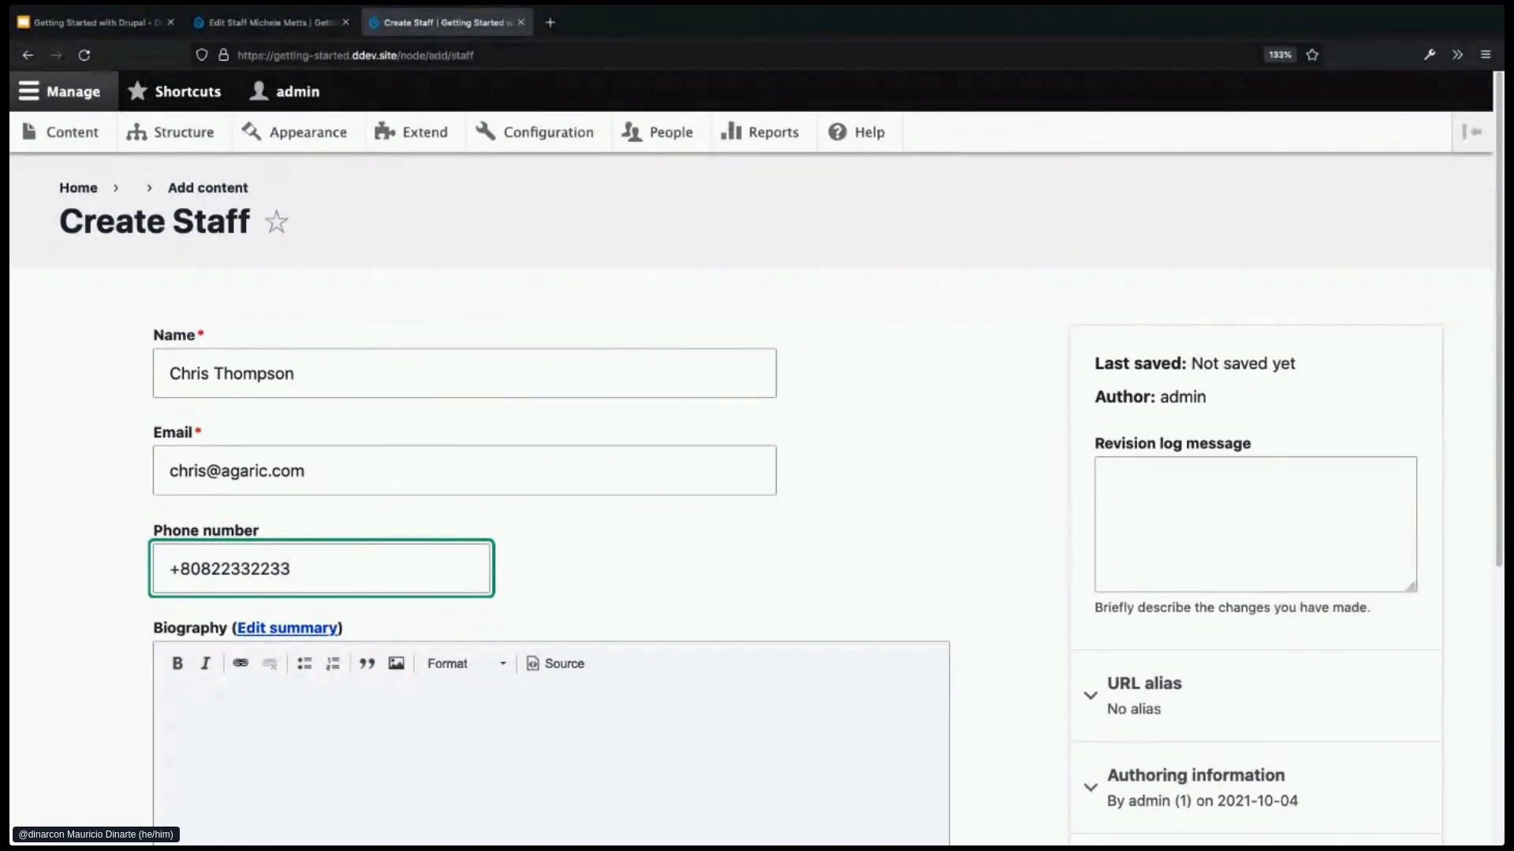
- Paste a lorem-ipsum biography, save the staff member, and return to Content
key(super+Tab)
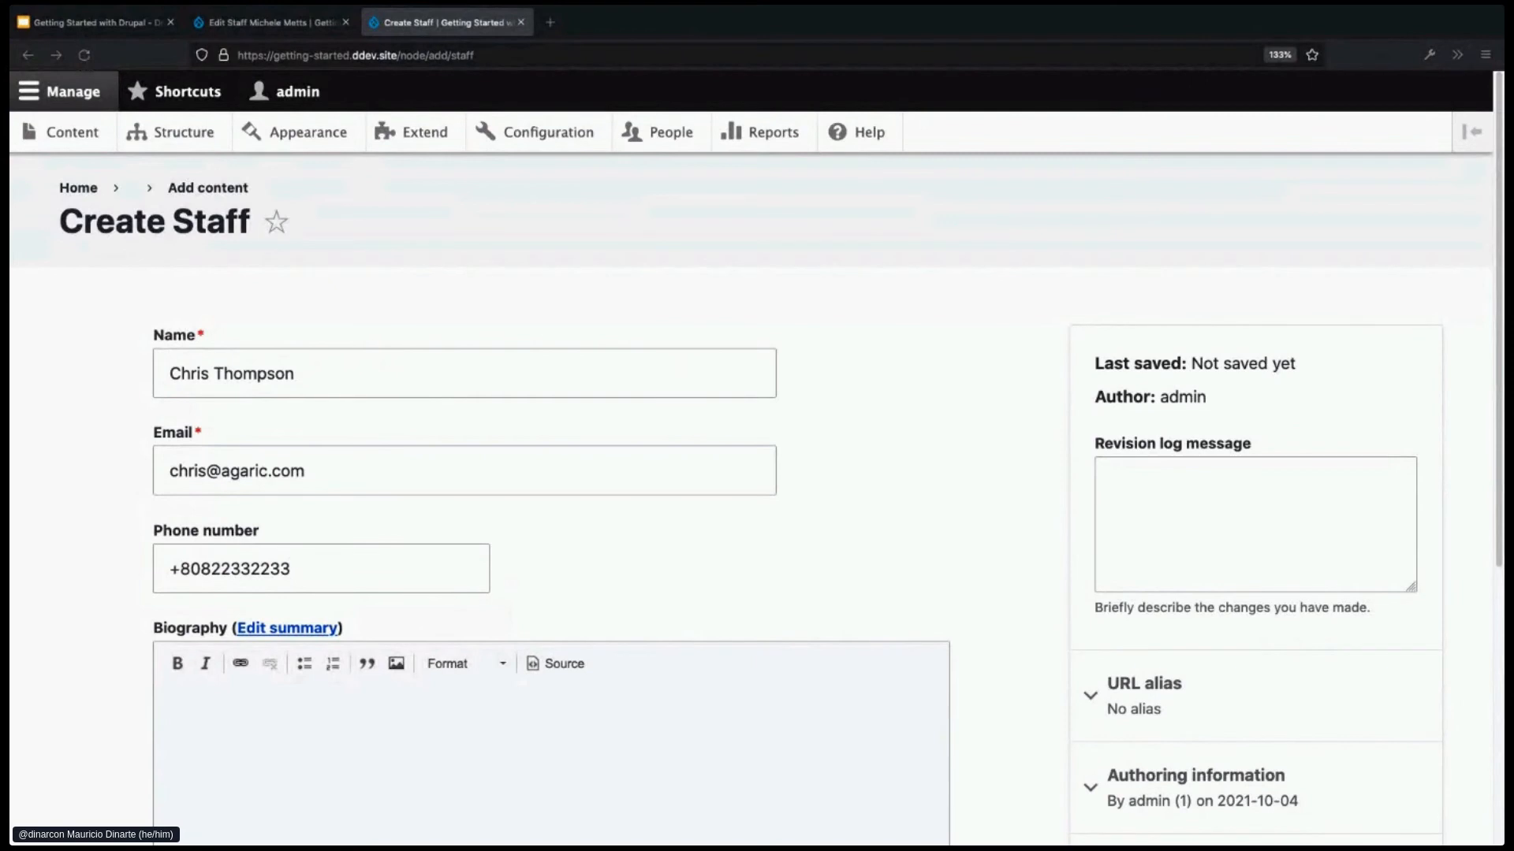
click(533, 736)
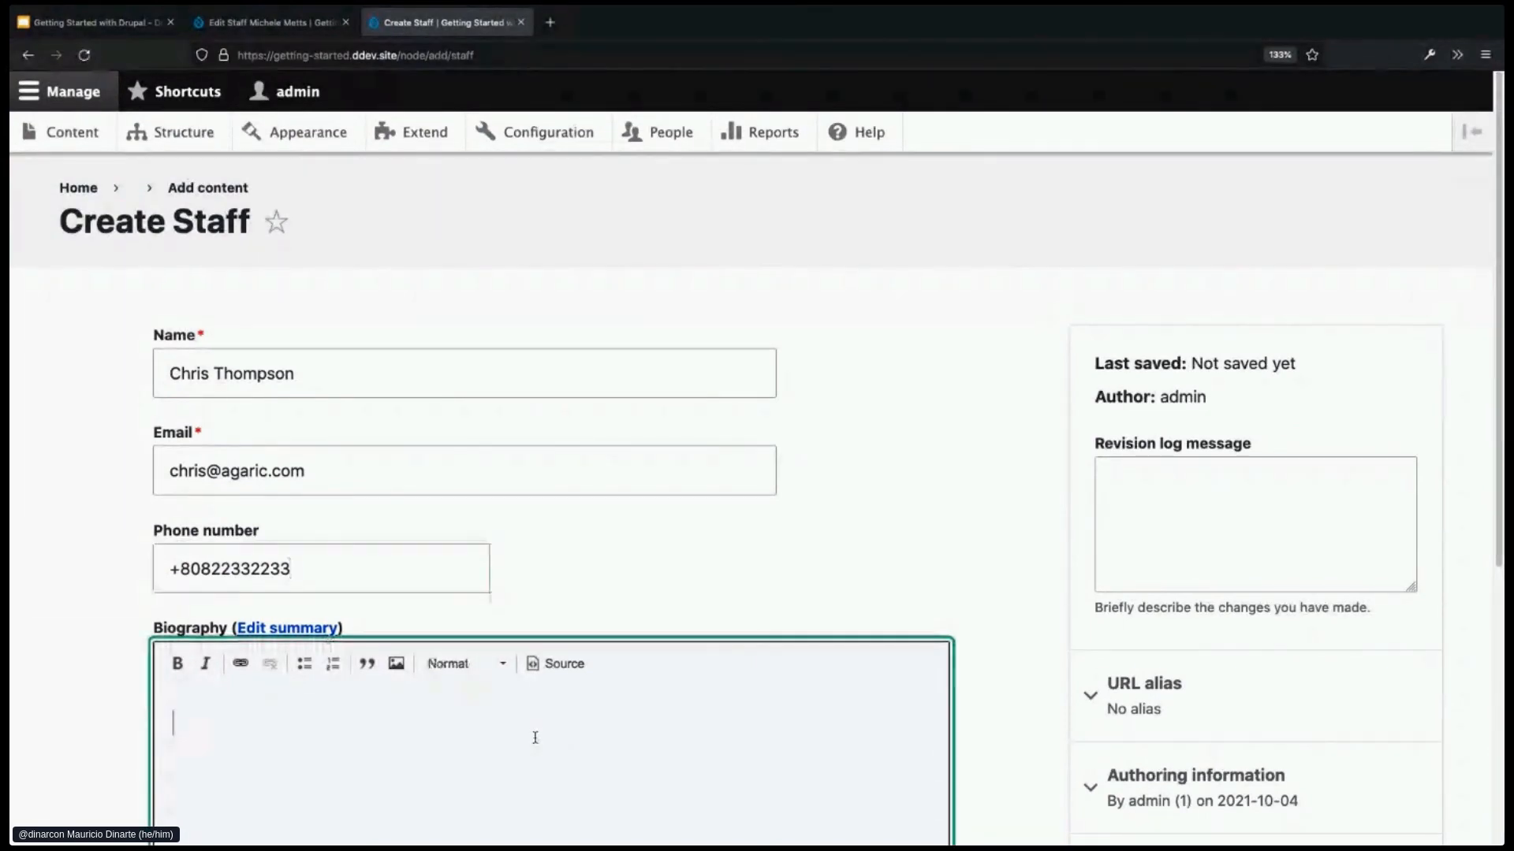
text(Fusce eu lacus sed mi ultricies fermentum a vel nibh. Aenean euismod leo et mi cursus convallis. Pellentesque facilisis augue odio, a egestas felis aliquam nec. Vestibulum tempus purus sit amet dolor convallis, nec tempor justo hendrerit.)
scroll(960, 575, down, 3)
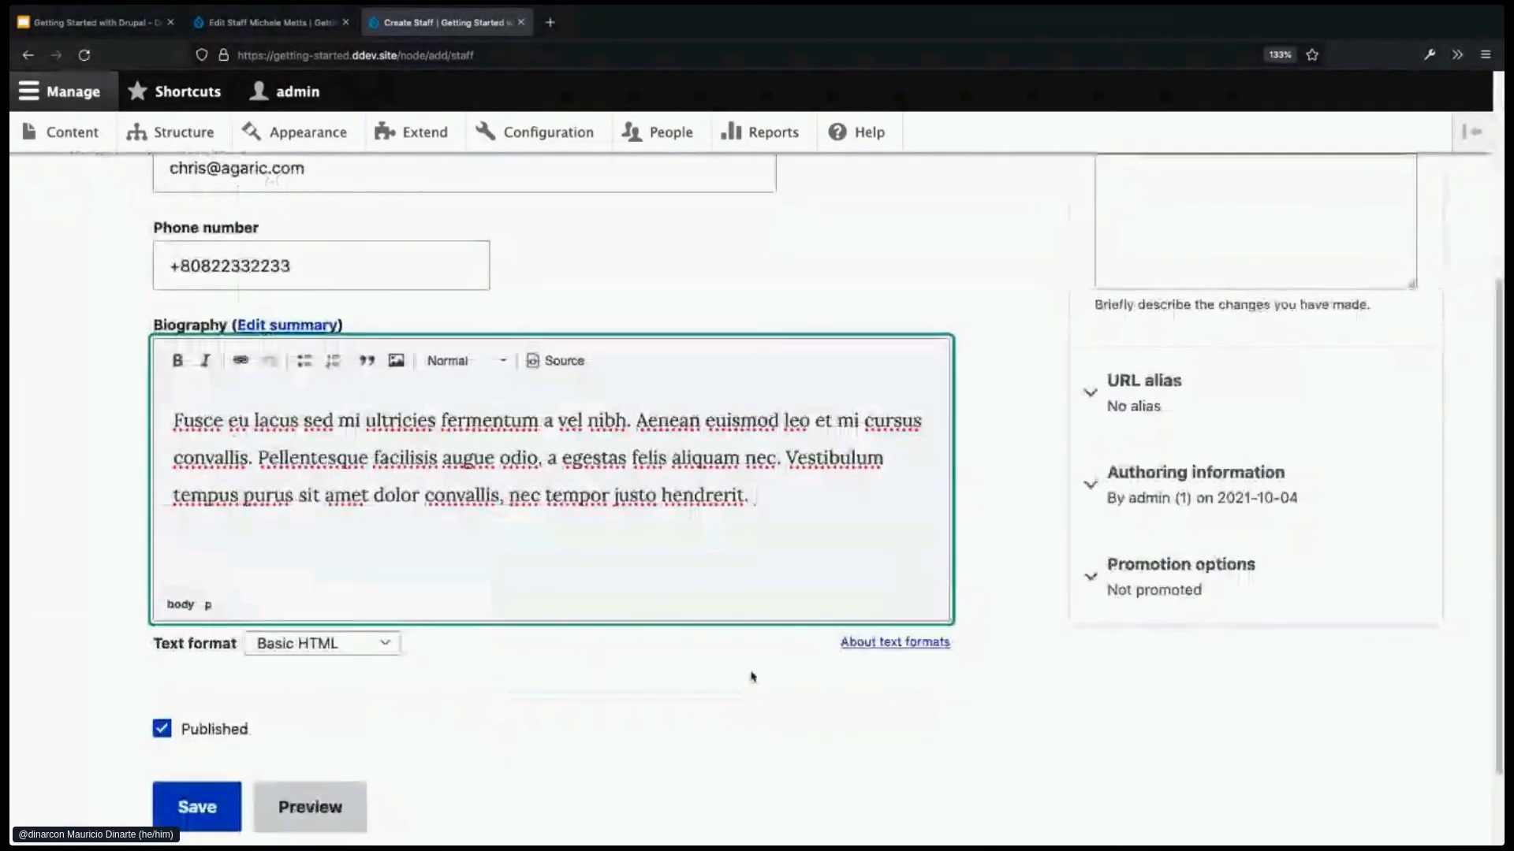
click(206, 807)
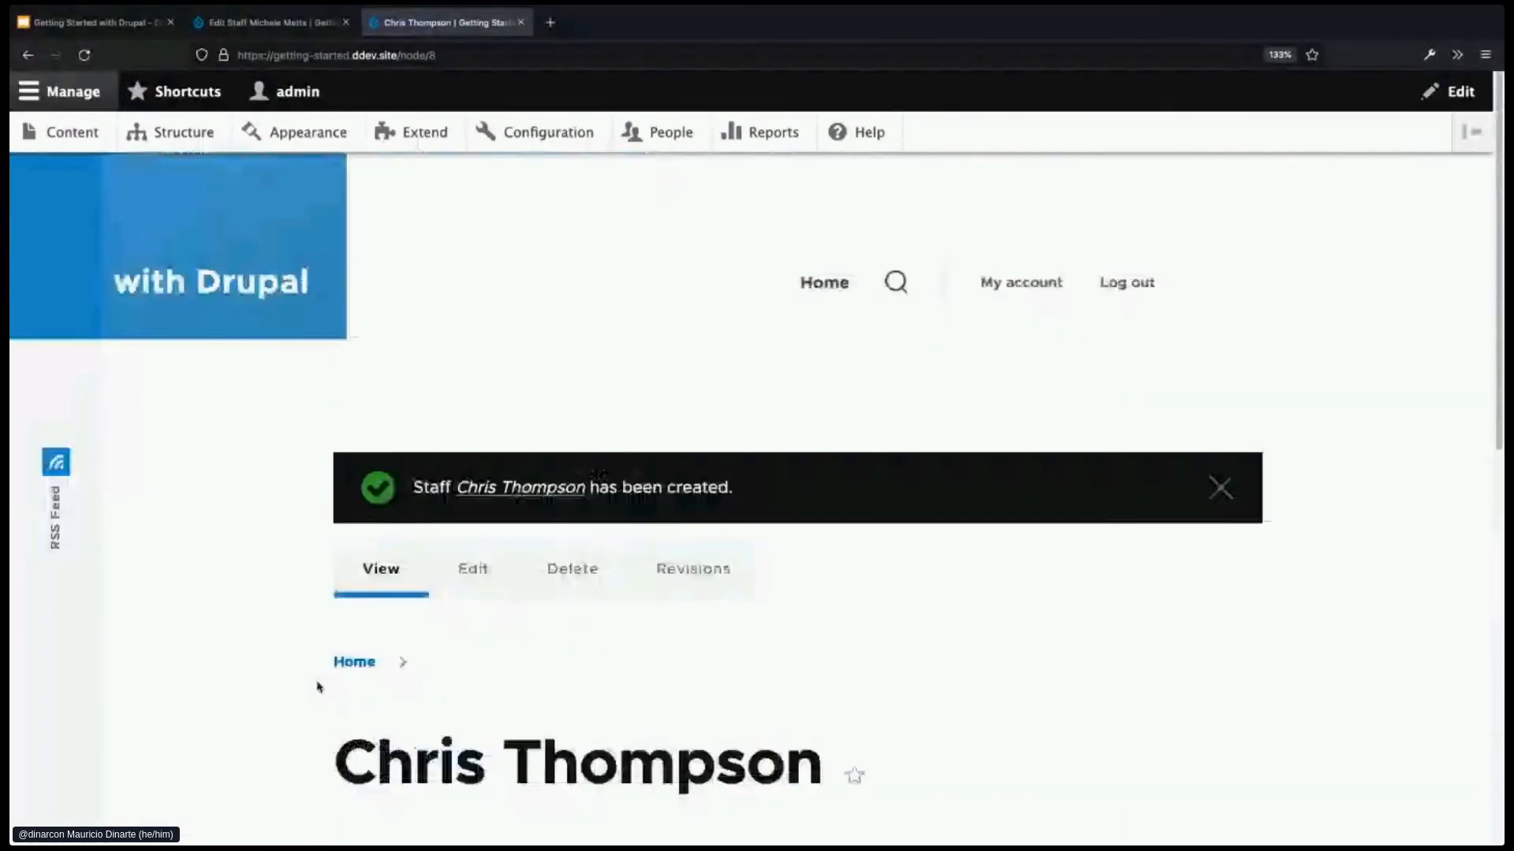
click(78, 135)
- Scroll through the Content list to review the three Staff members and other items
scroll(541, 670, down, 4)
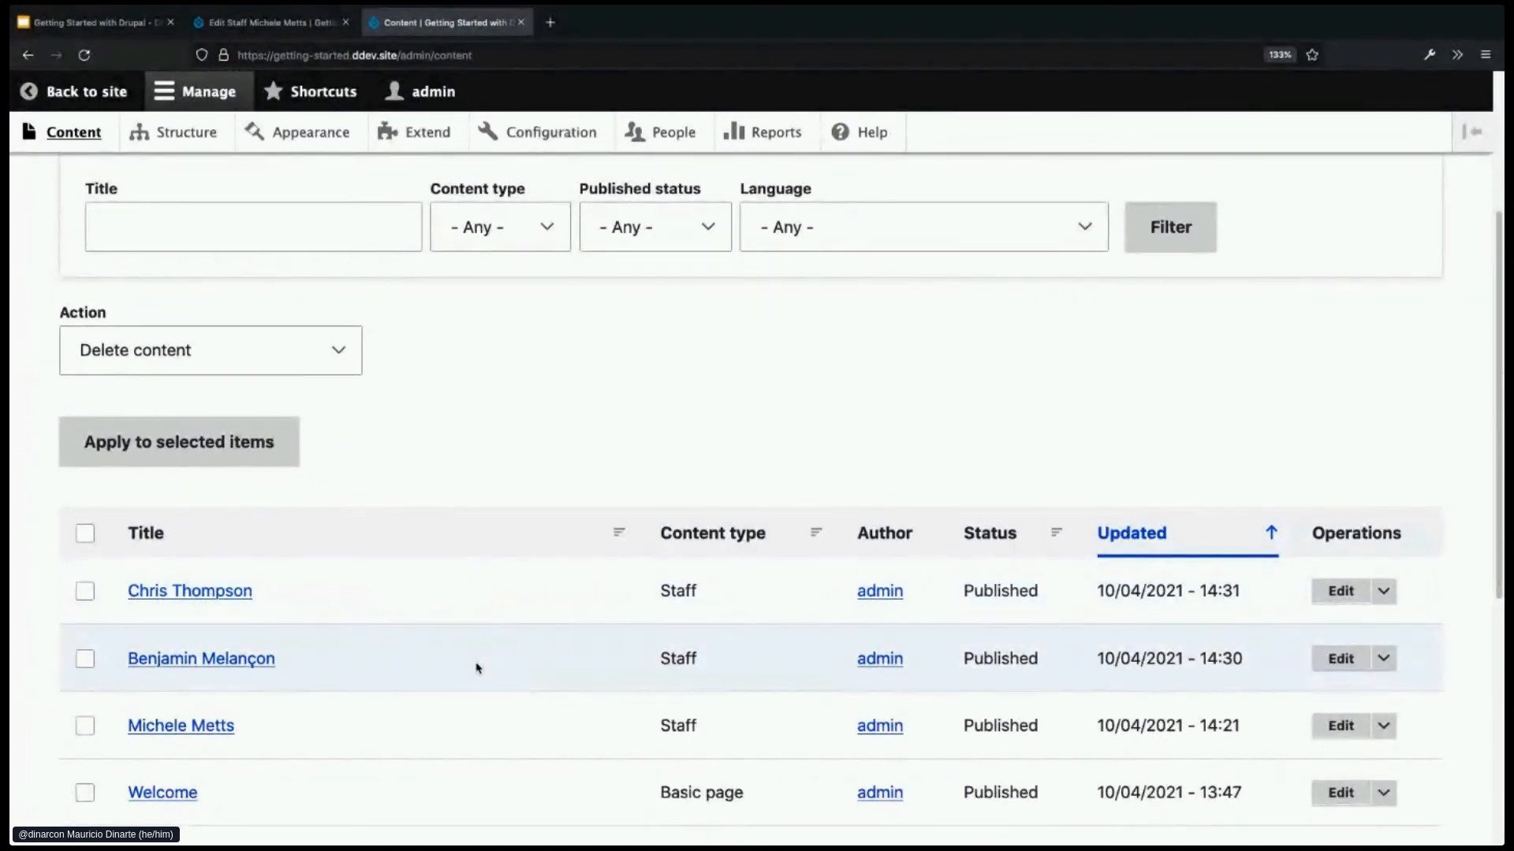
scroll(476, 668, down, 1)
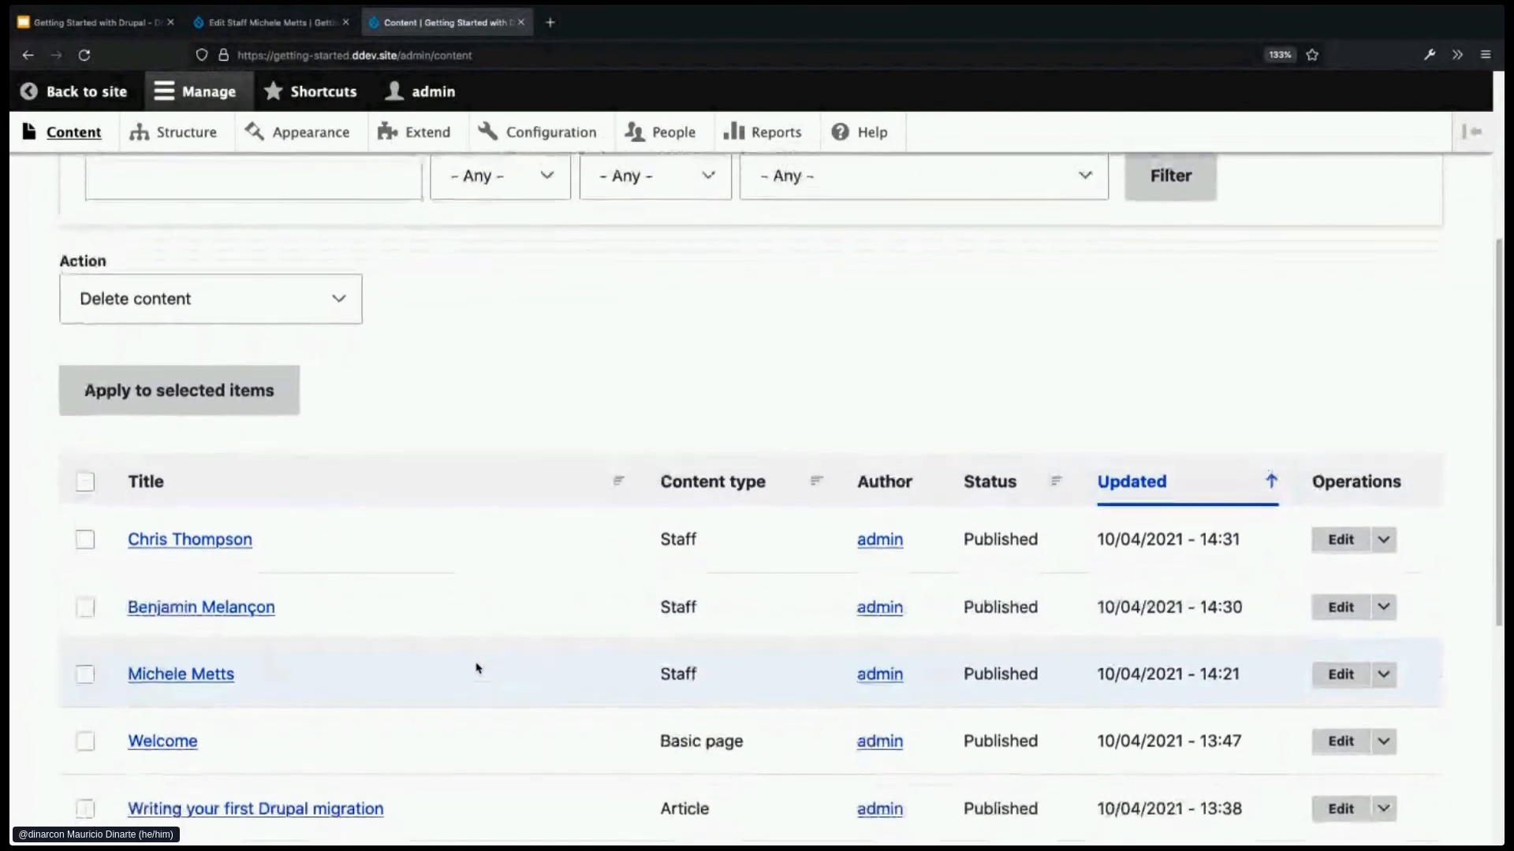
scroll(477, 668, up, 3)
scroll(476, 668, up, 3)
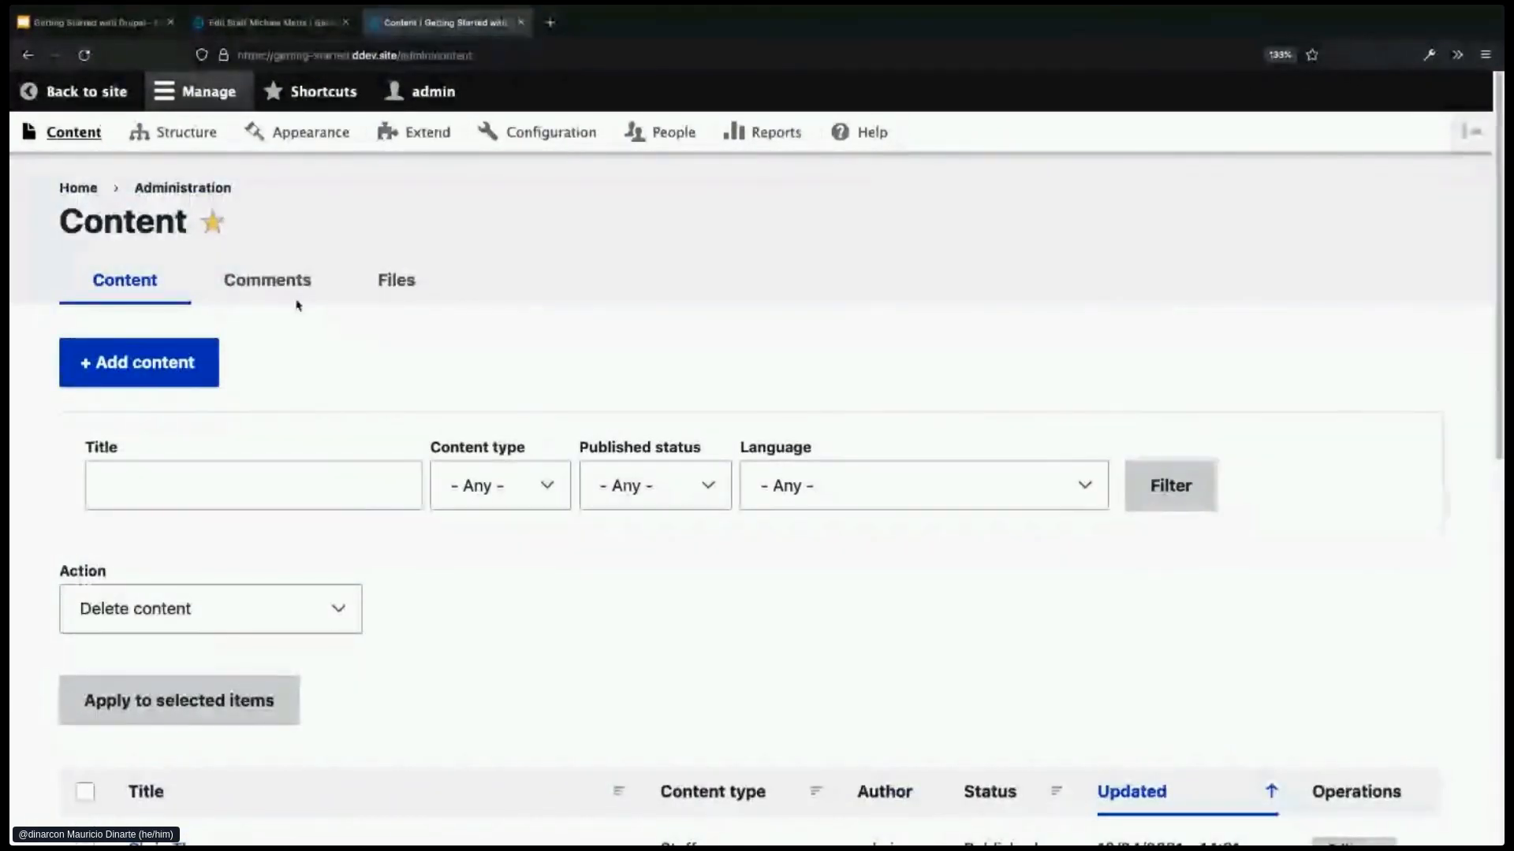
- Go to Structure > Views and start a new view with + Add view
click(184, 142)
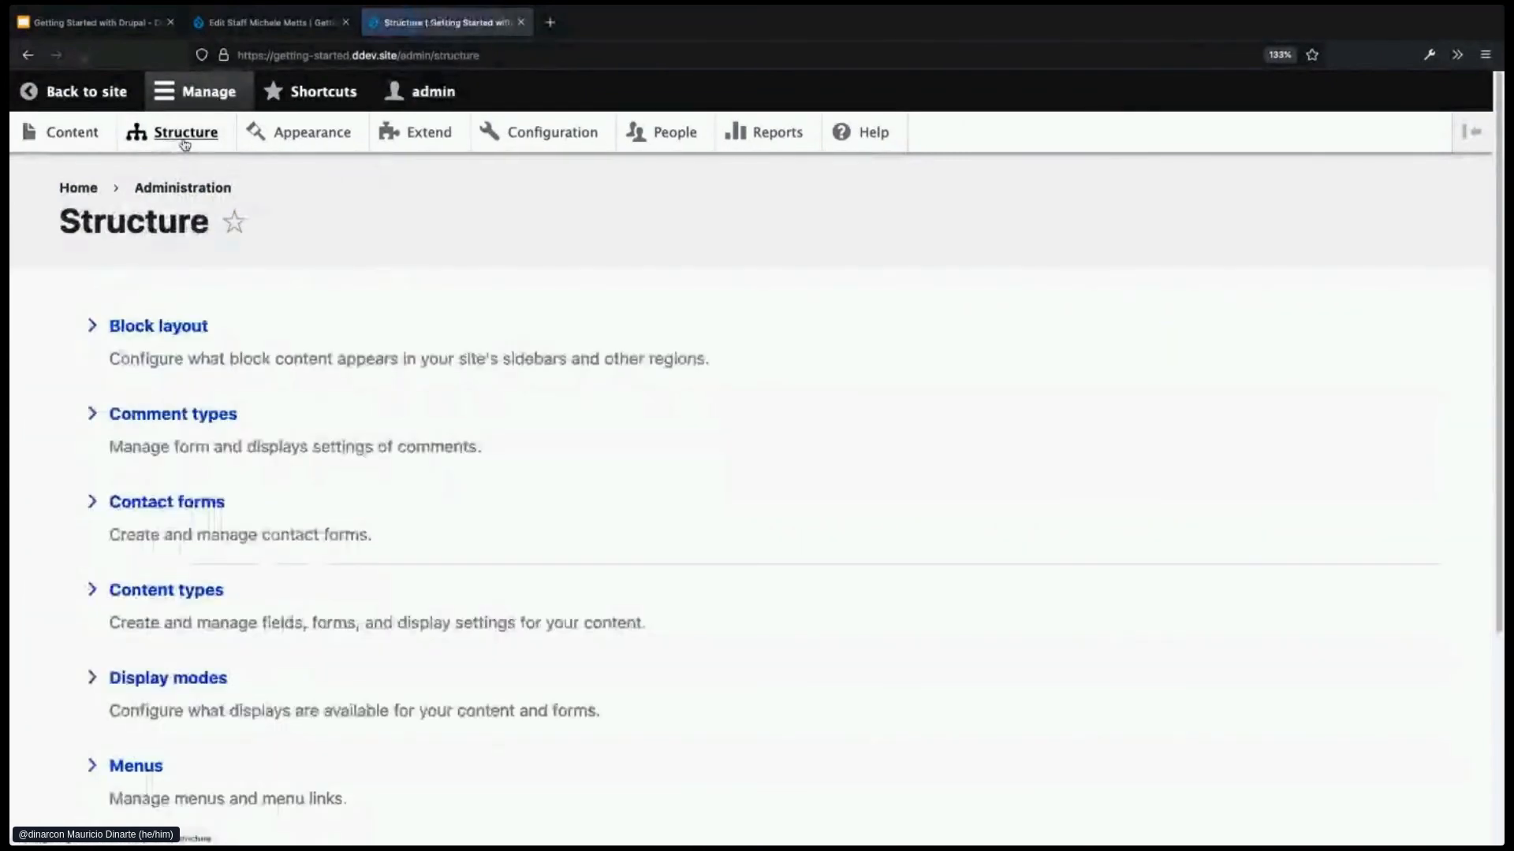
scroll(470, 585, down, 3)
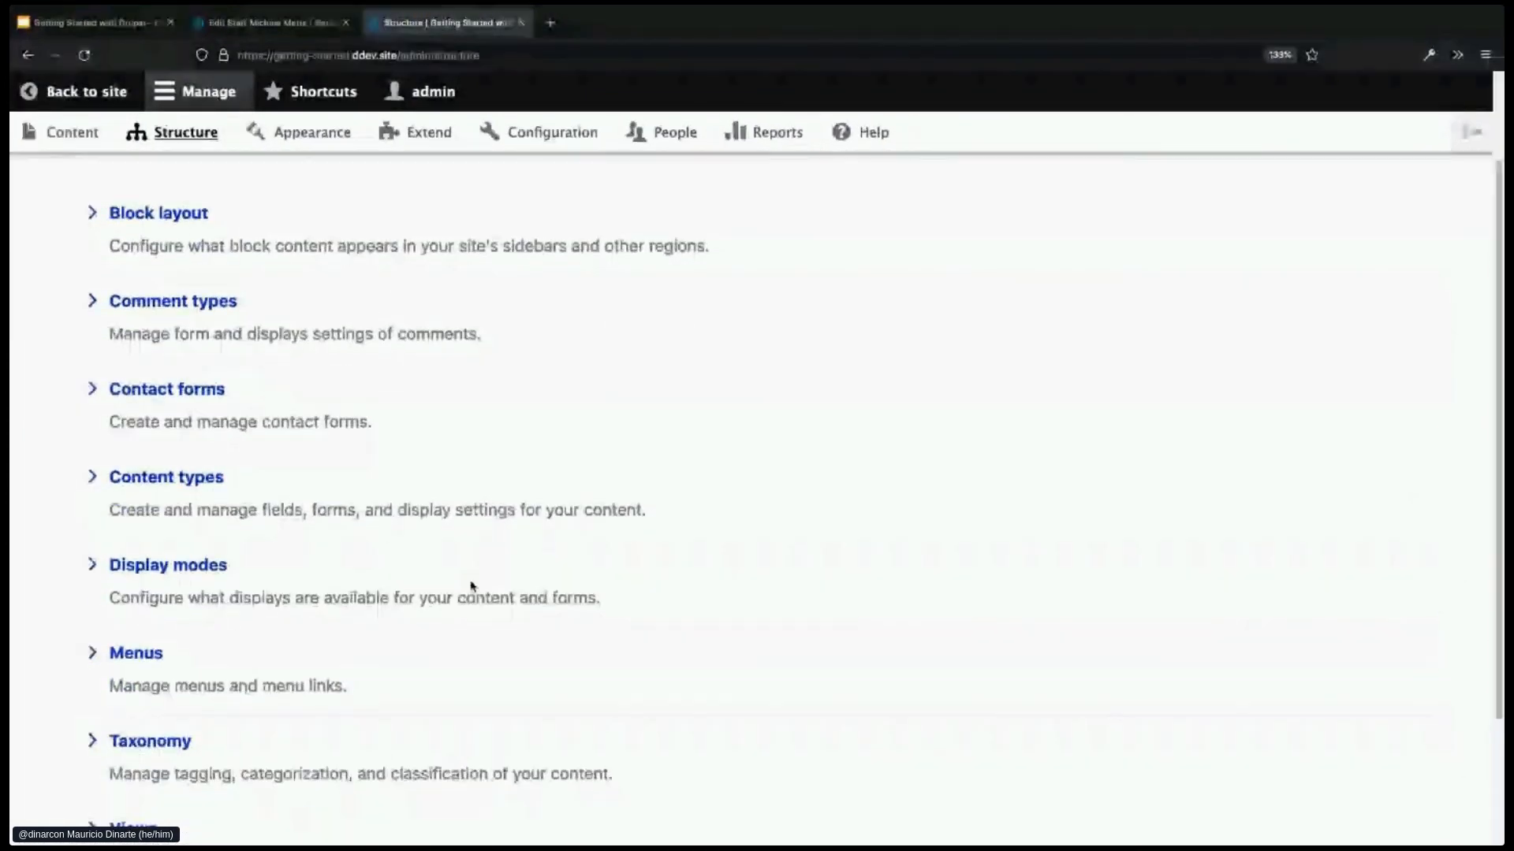
click(134, 753)
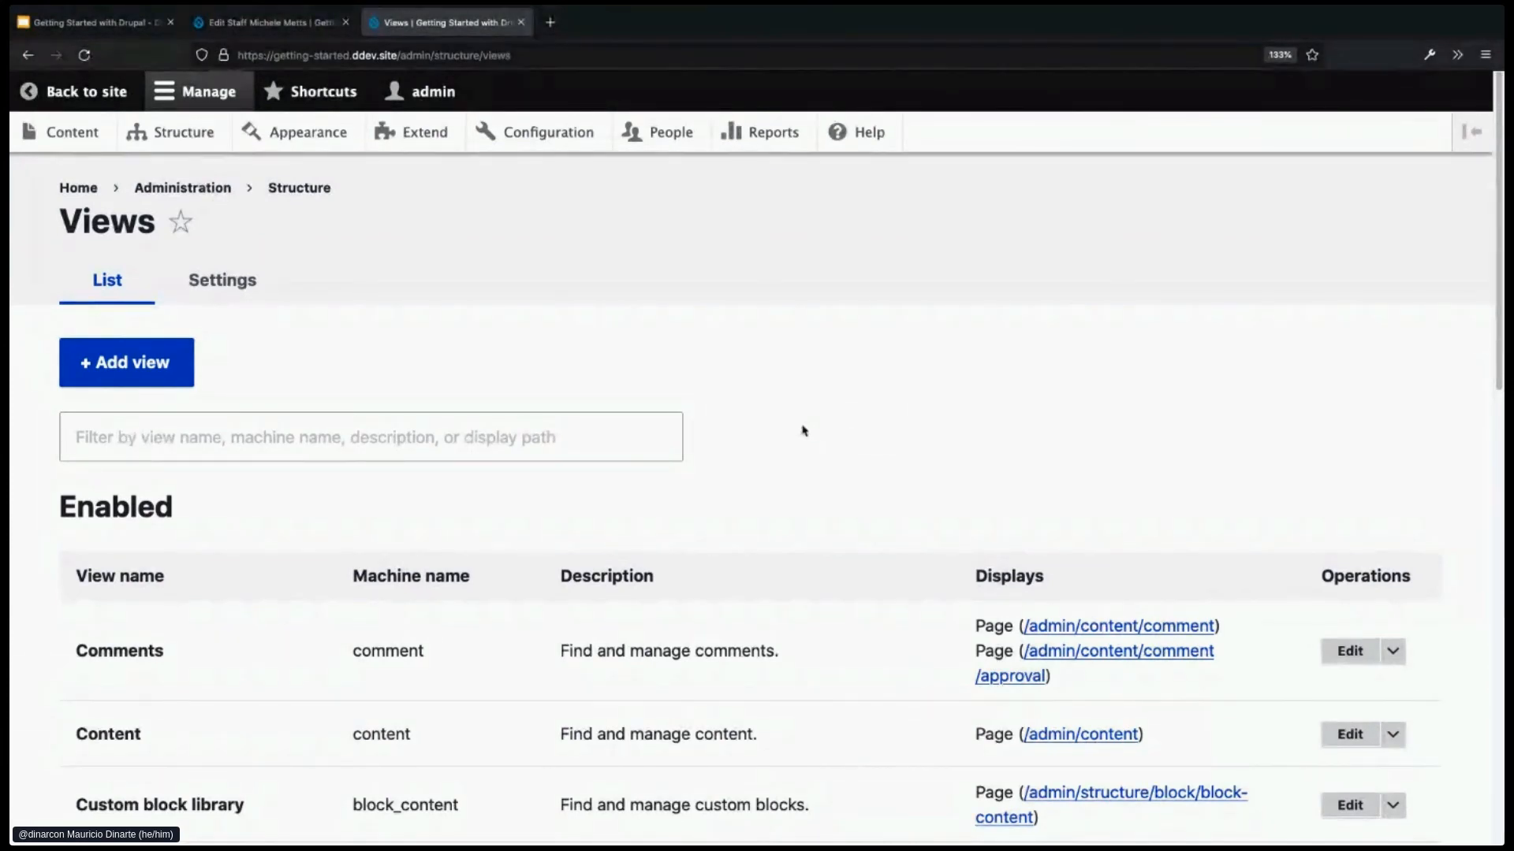
click(131, 368)
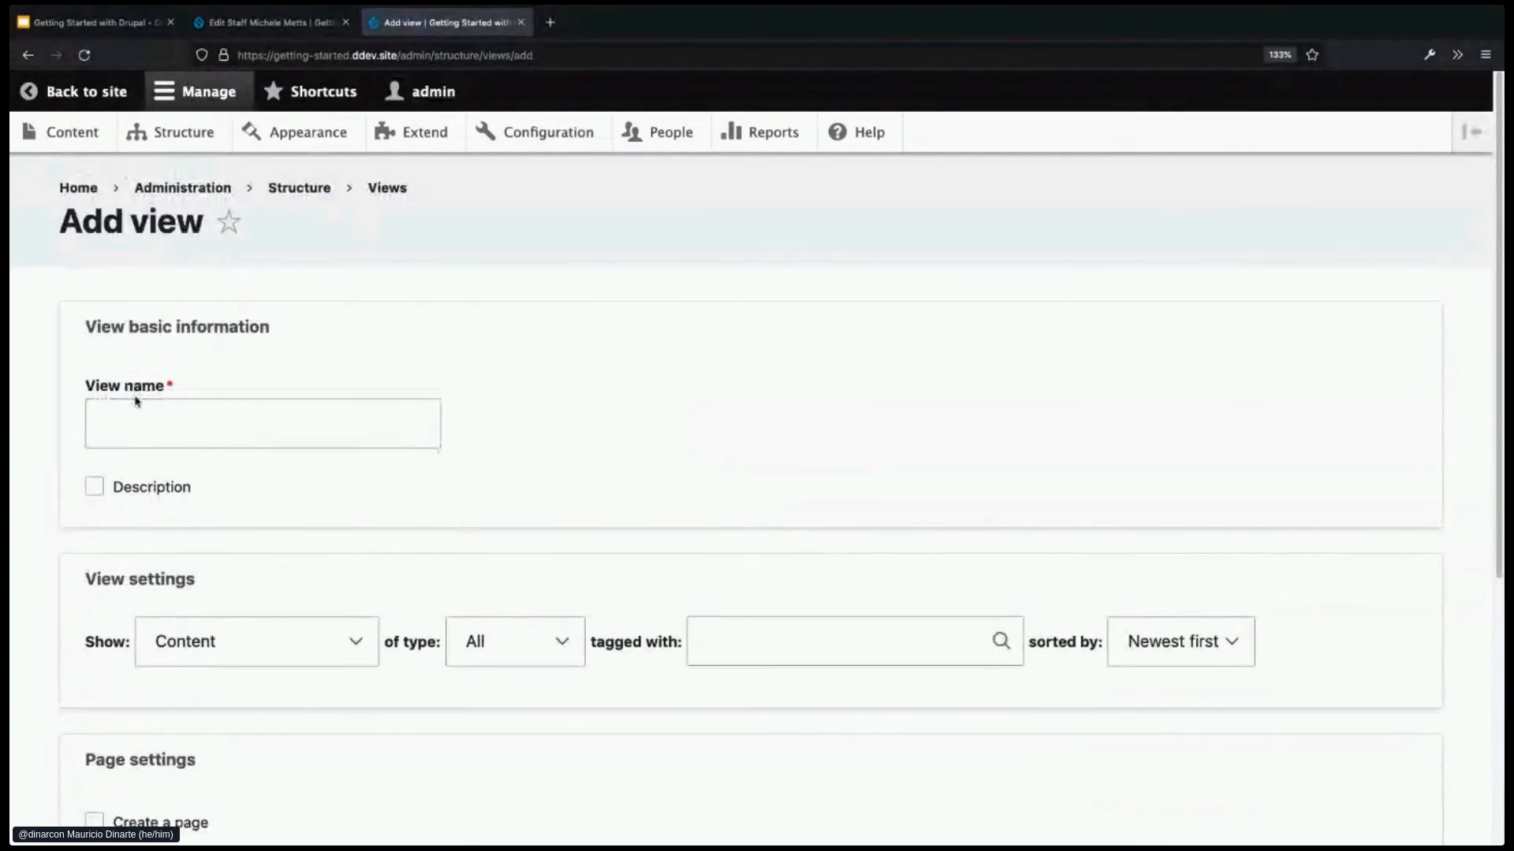
- Name the view Article and set it to show Content of type Article
click(255, 423)
text(Article)
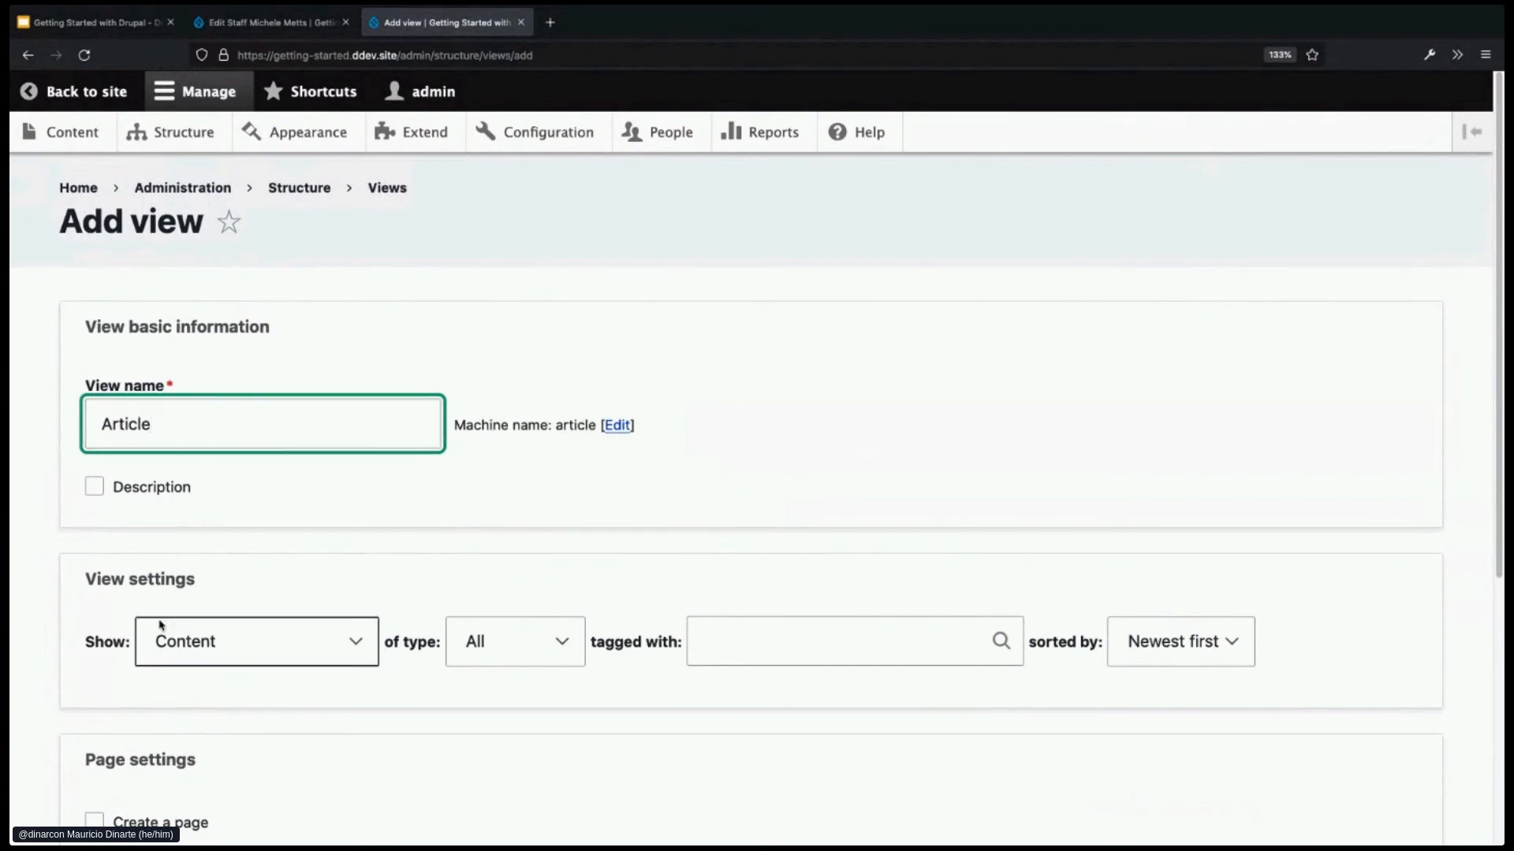
scroll(428, 551, down, 2)
scroll(349, 472, down, 2)
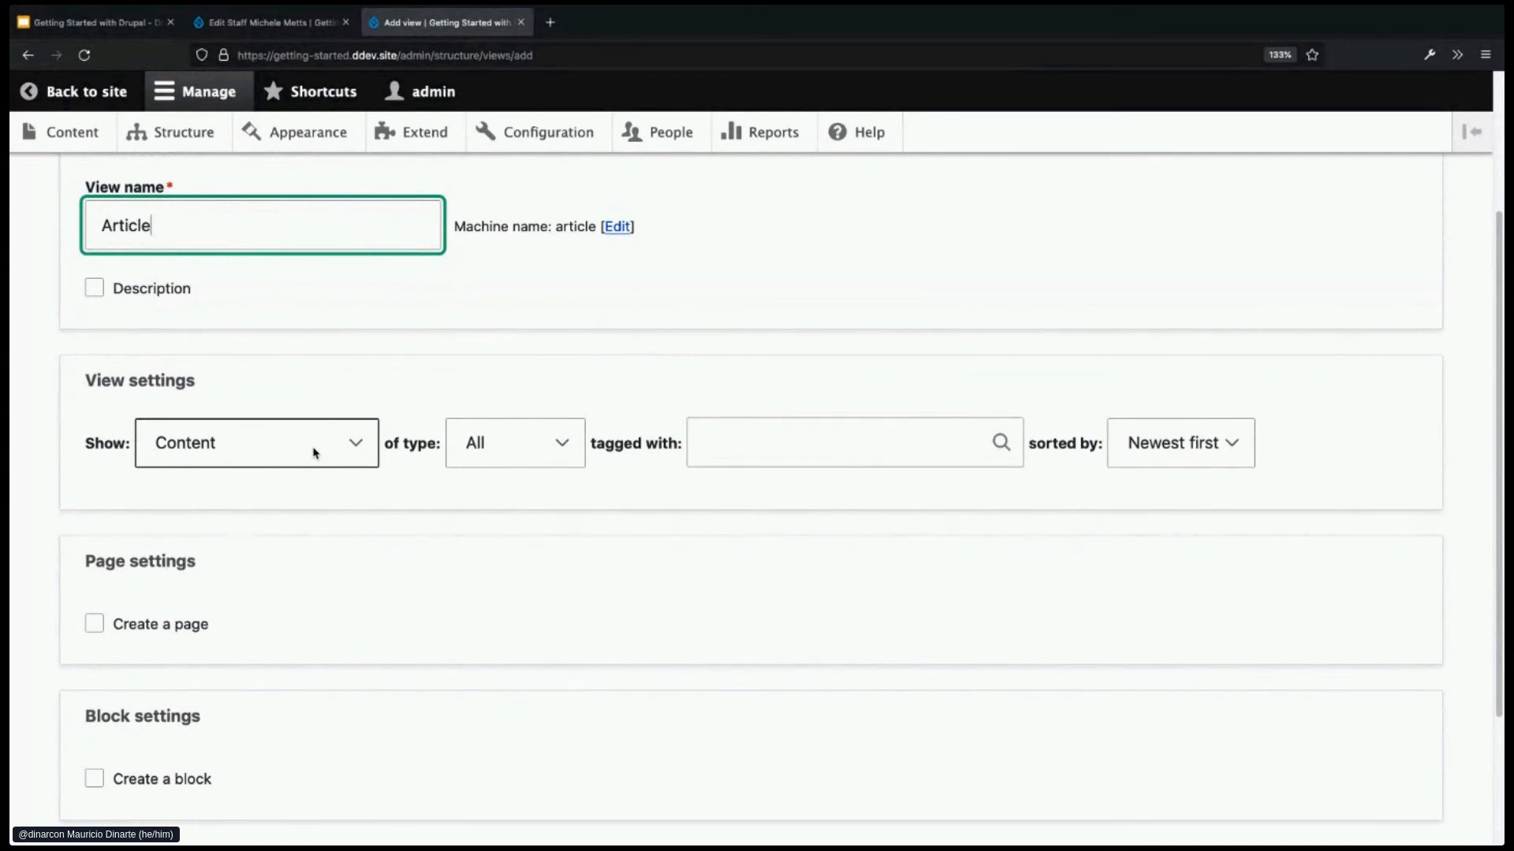
click(314, 454)
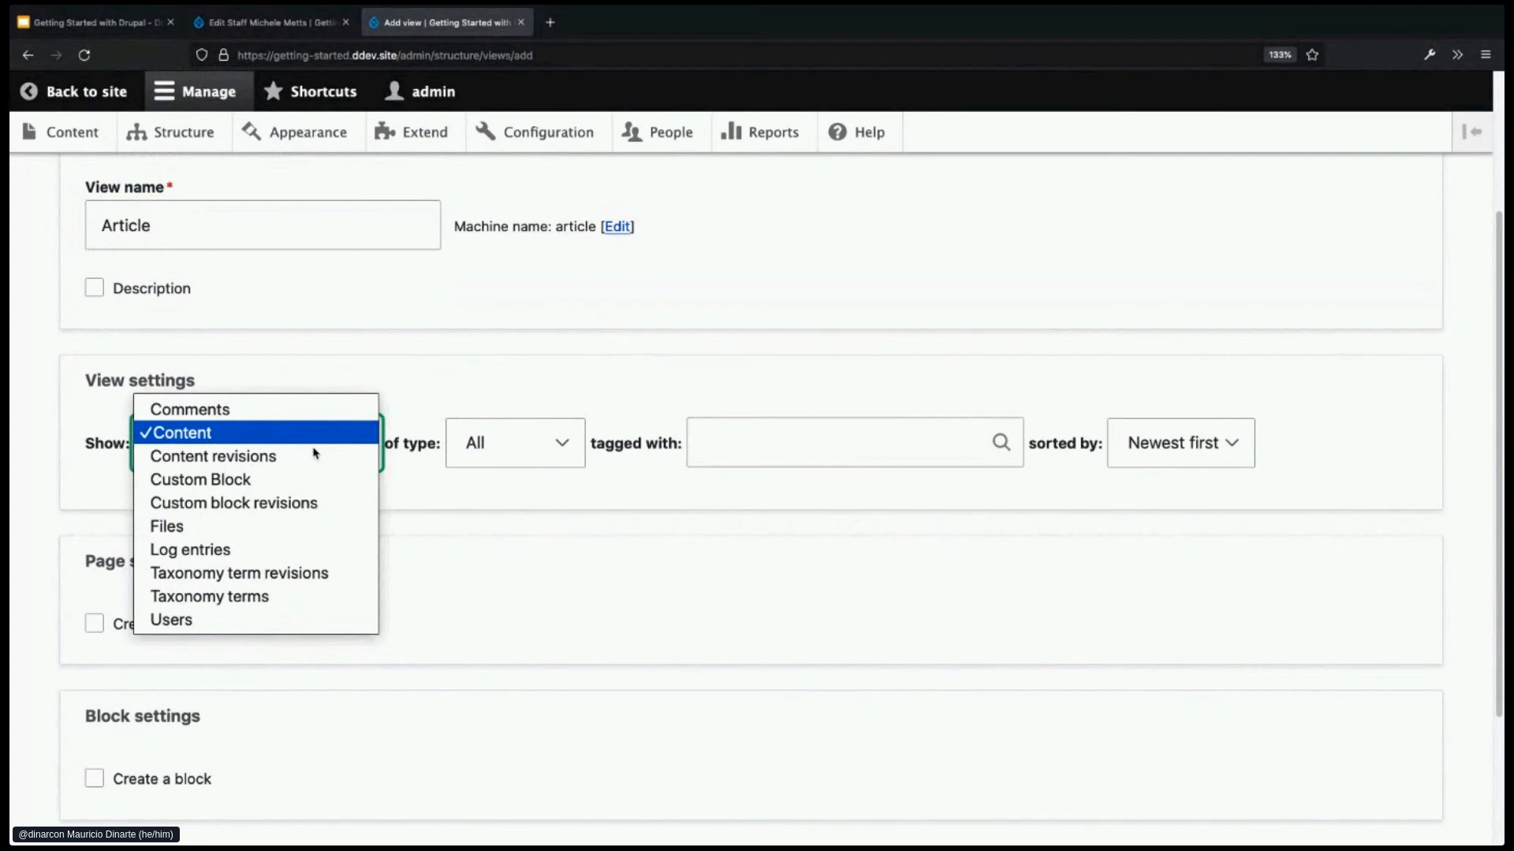
click(401, 412)
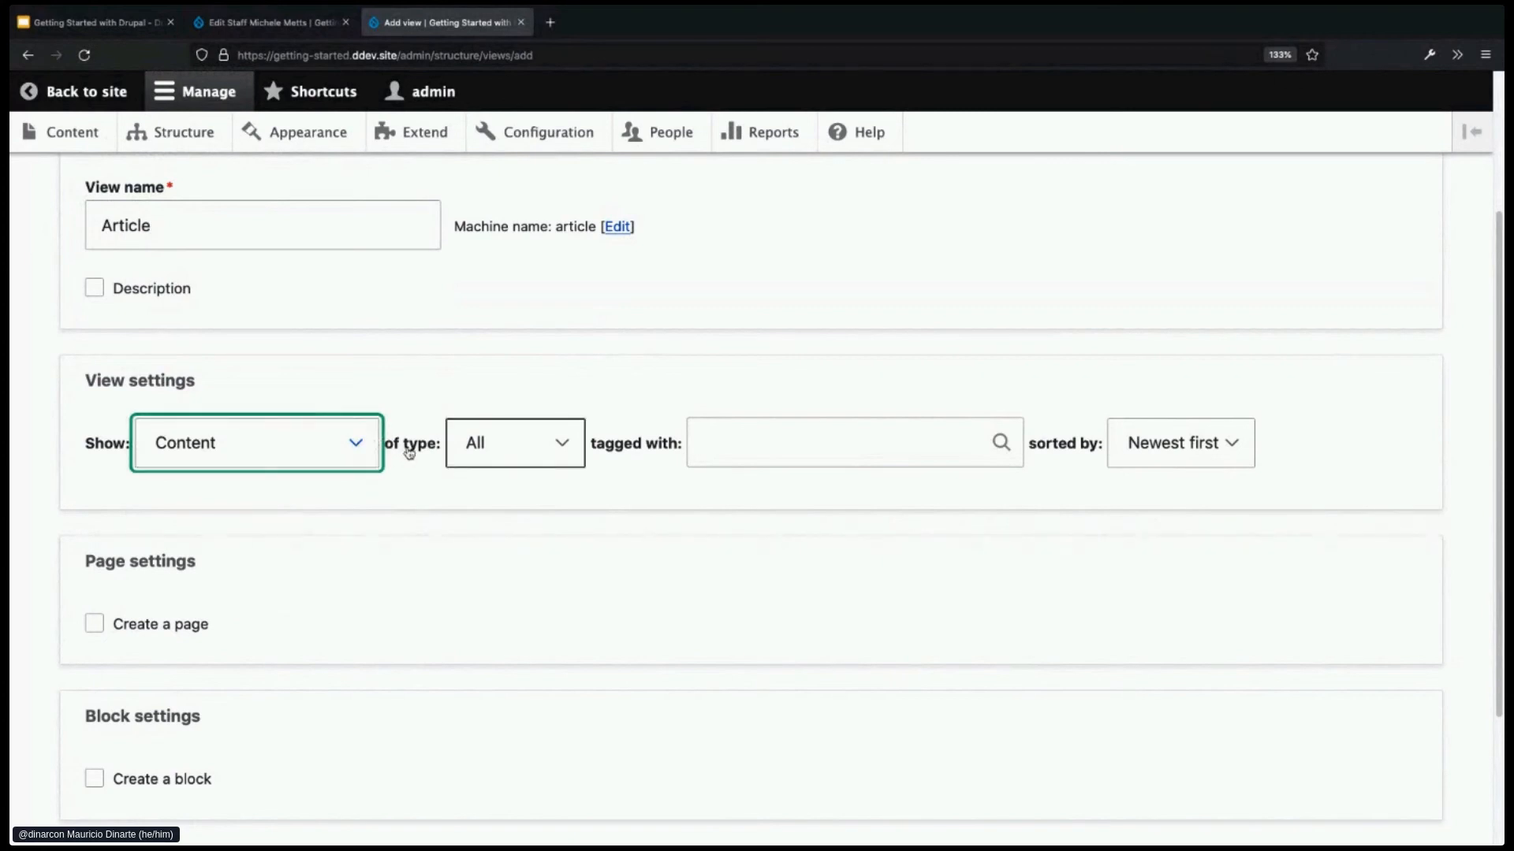
click(556, 443)
click(542, 459)
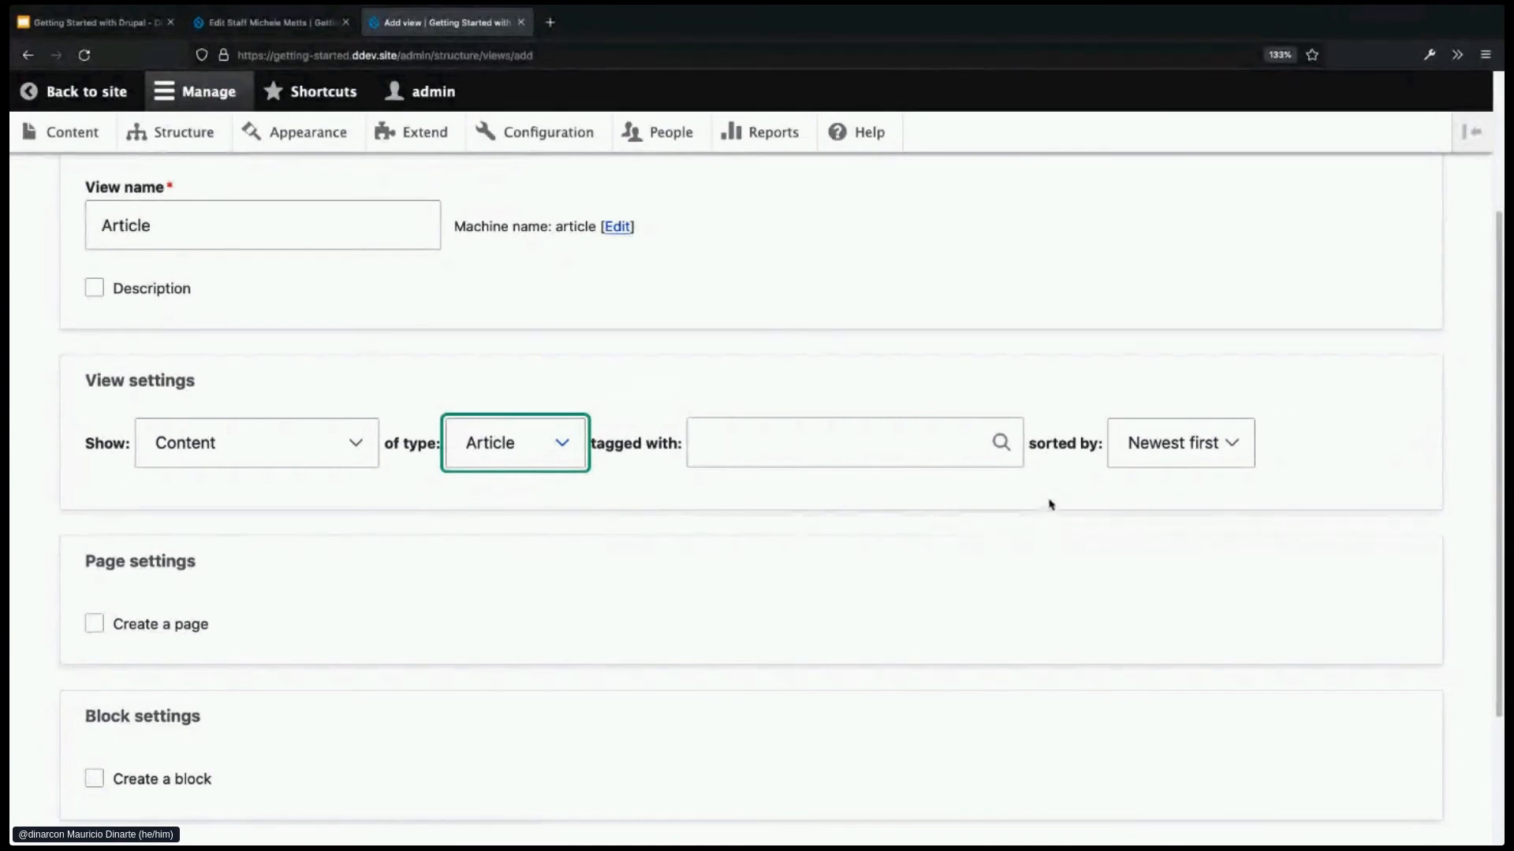
- Leave the tag filter empty and keep the sort order as Newest first
click(823, 454)
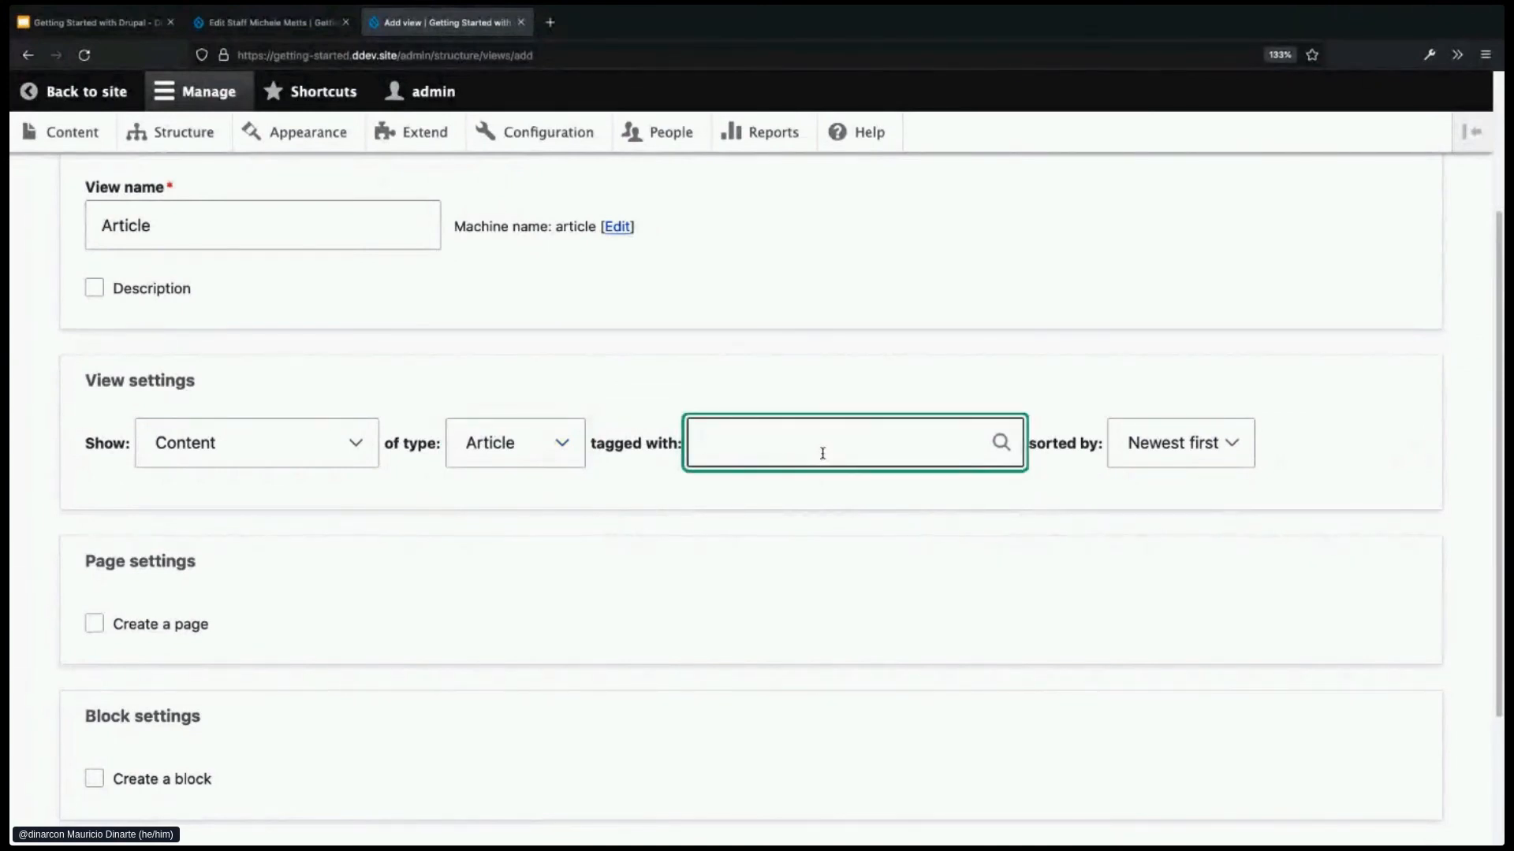
text(dr)
key(Down)
key(Return)
drag(781, 445, 690, 443)
key(BackSpace)
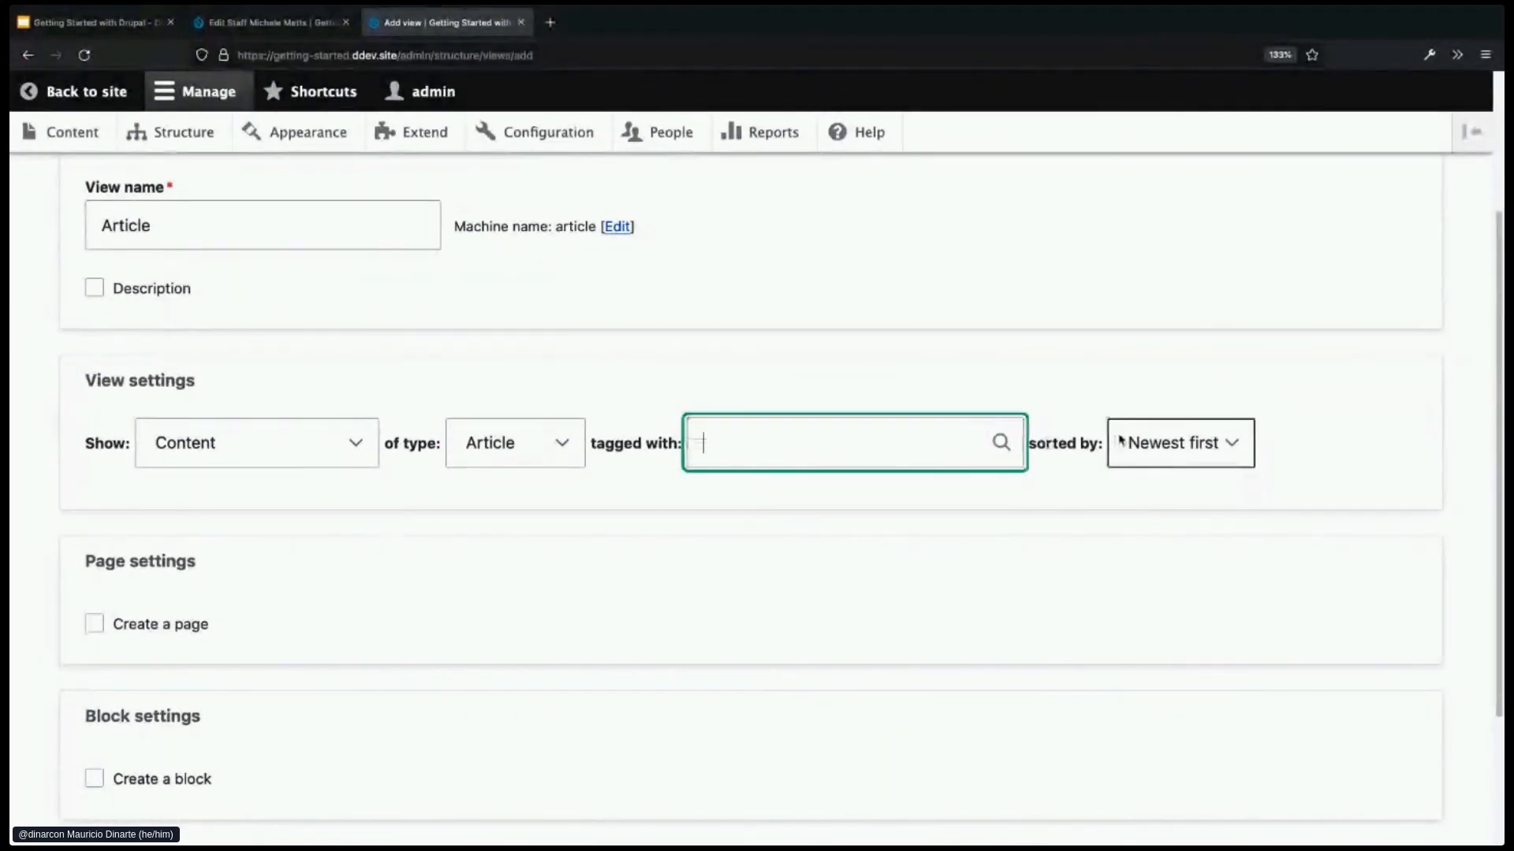
click(1165, 443)
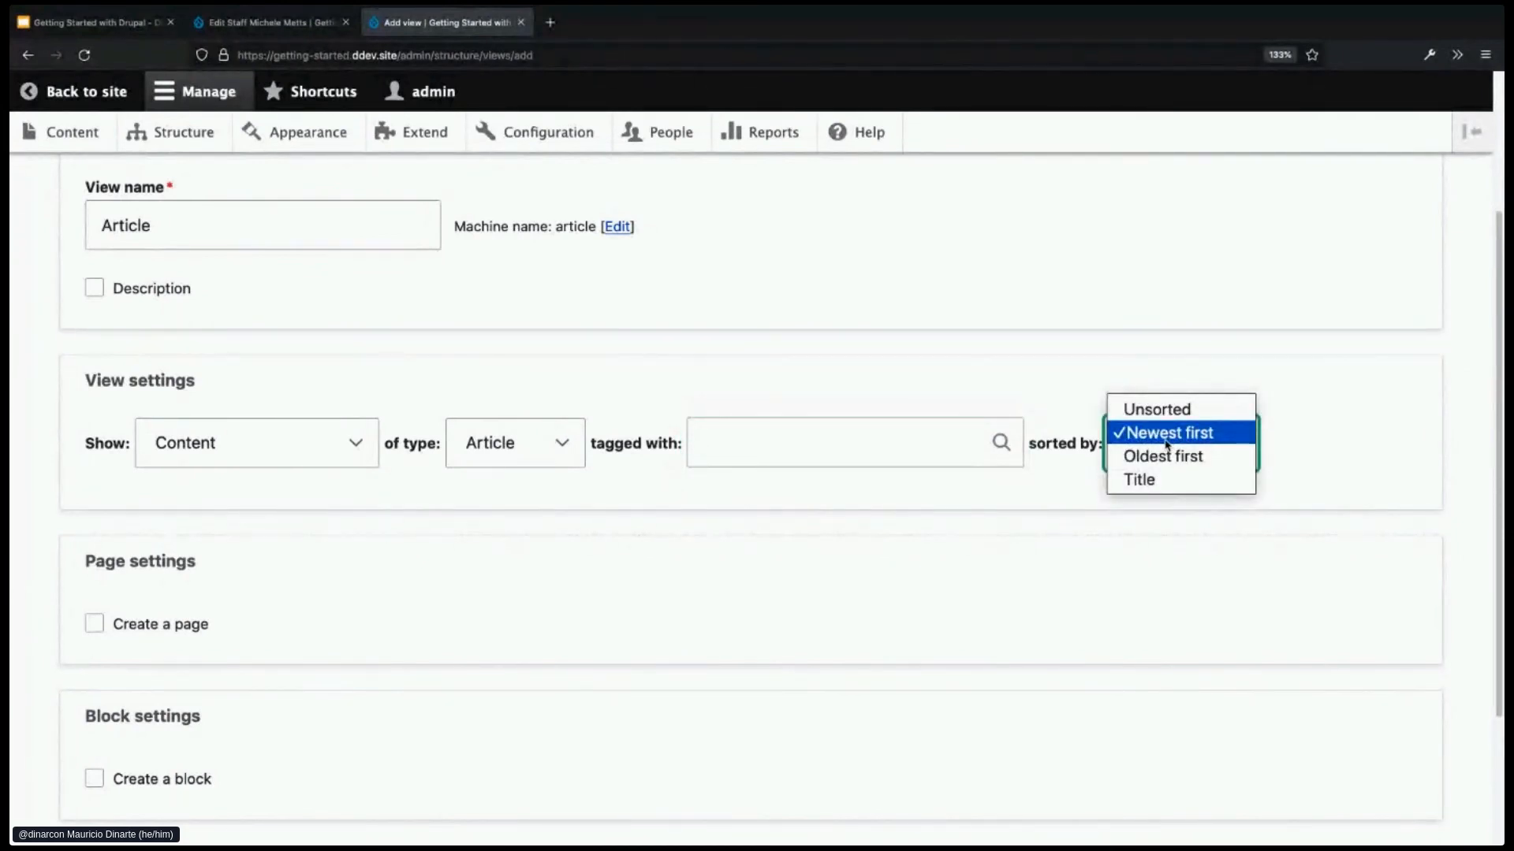
click(1297, 446)
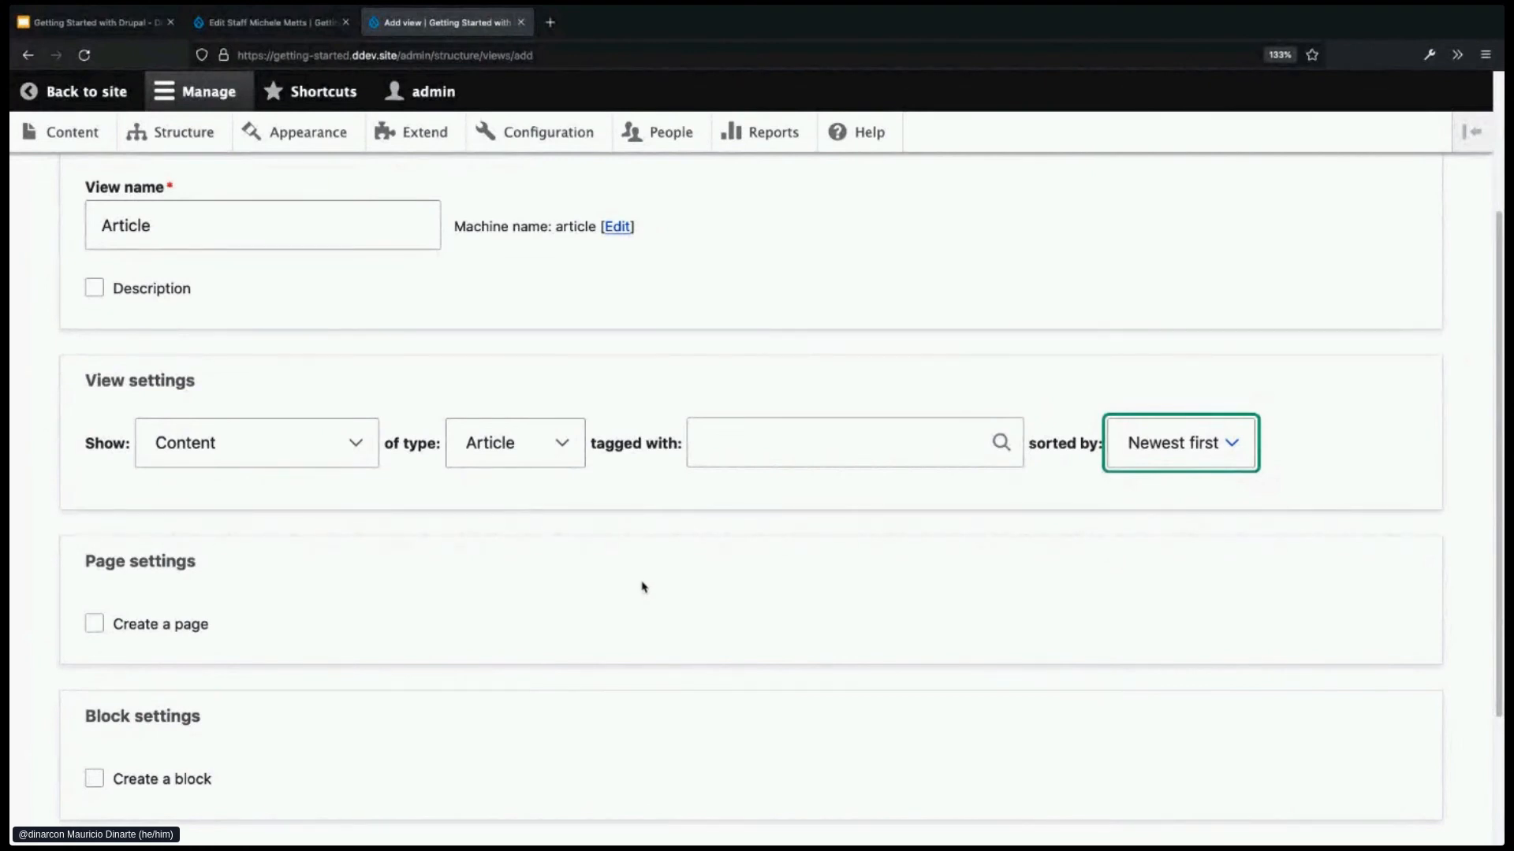
scroll(500, 585, down, 2)
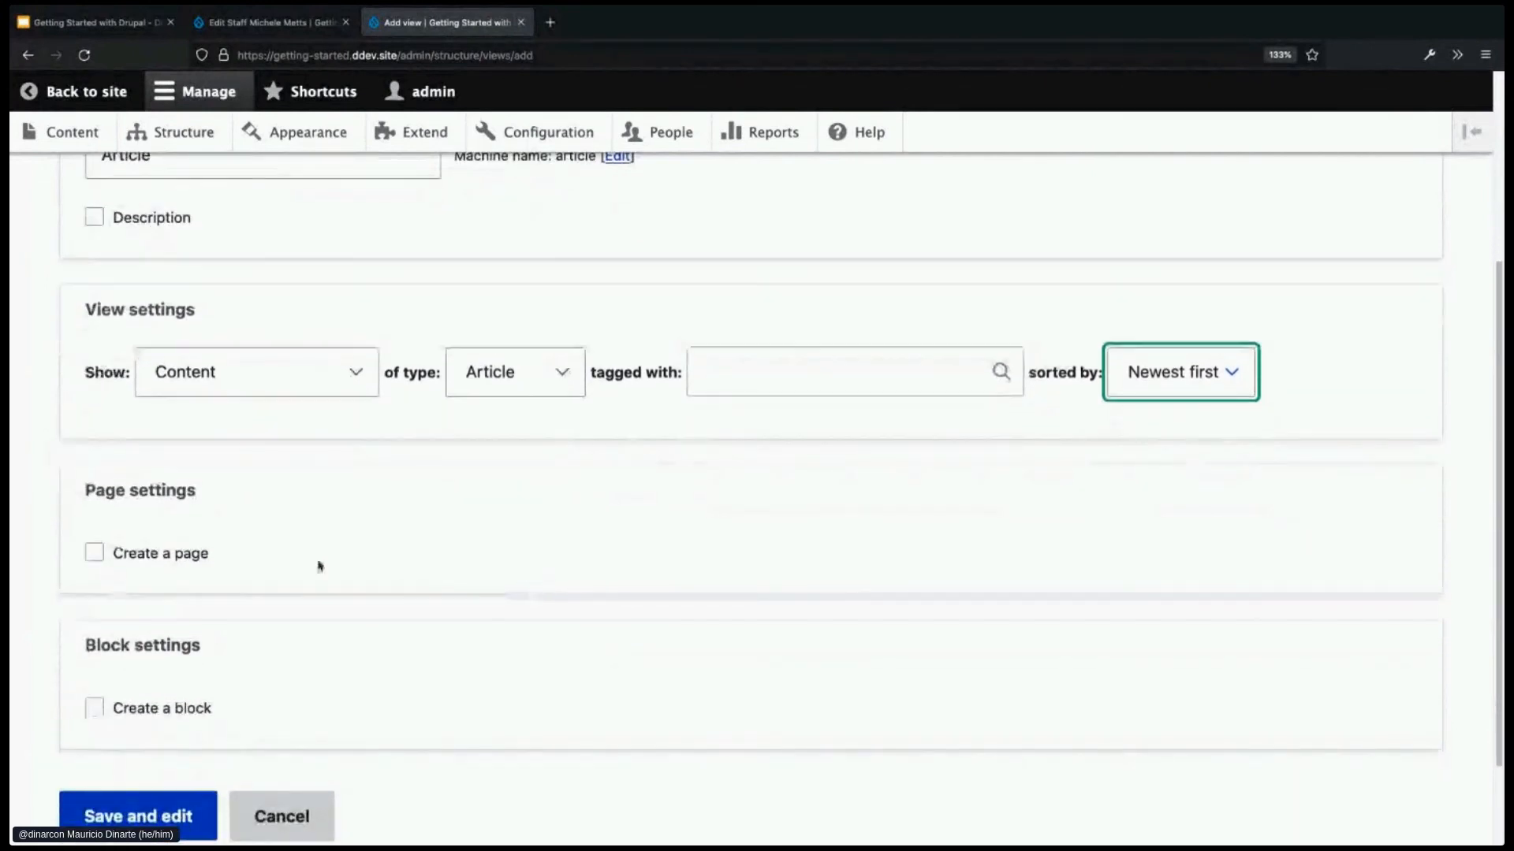
- Have the view create a page titled 'Articles' at path articles
click(201, 558)
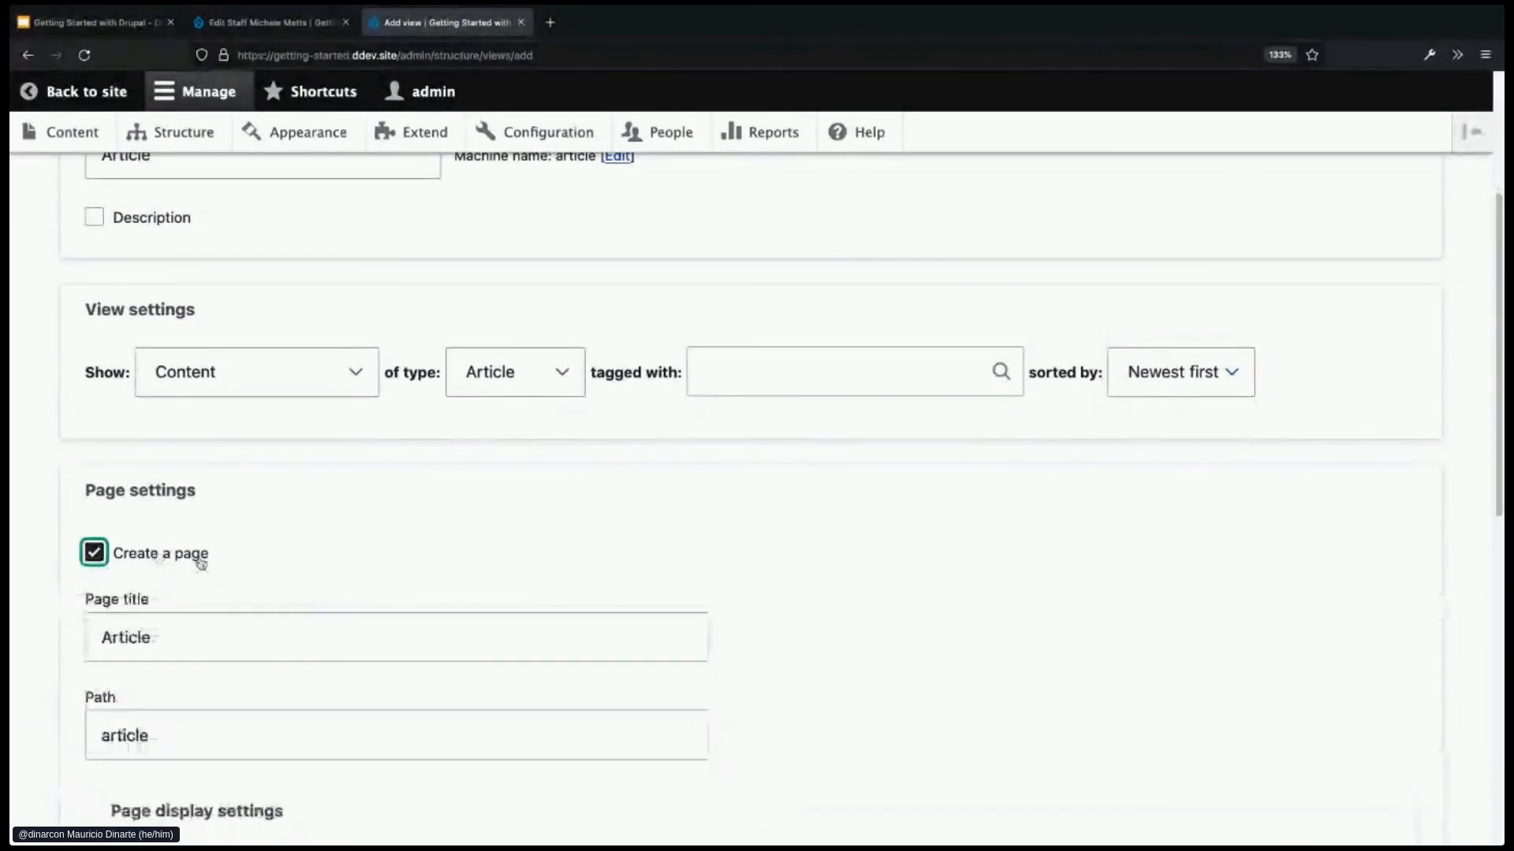
scroll(324, 598, down, 2)
drag(176, 521, 94, 518)
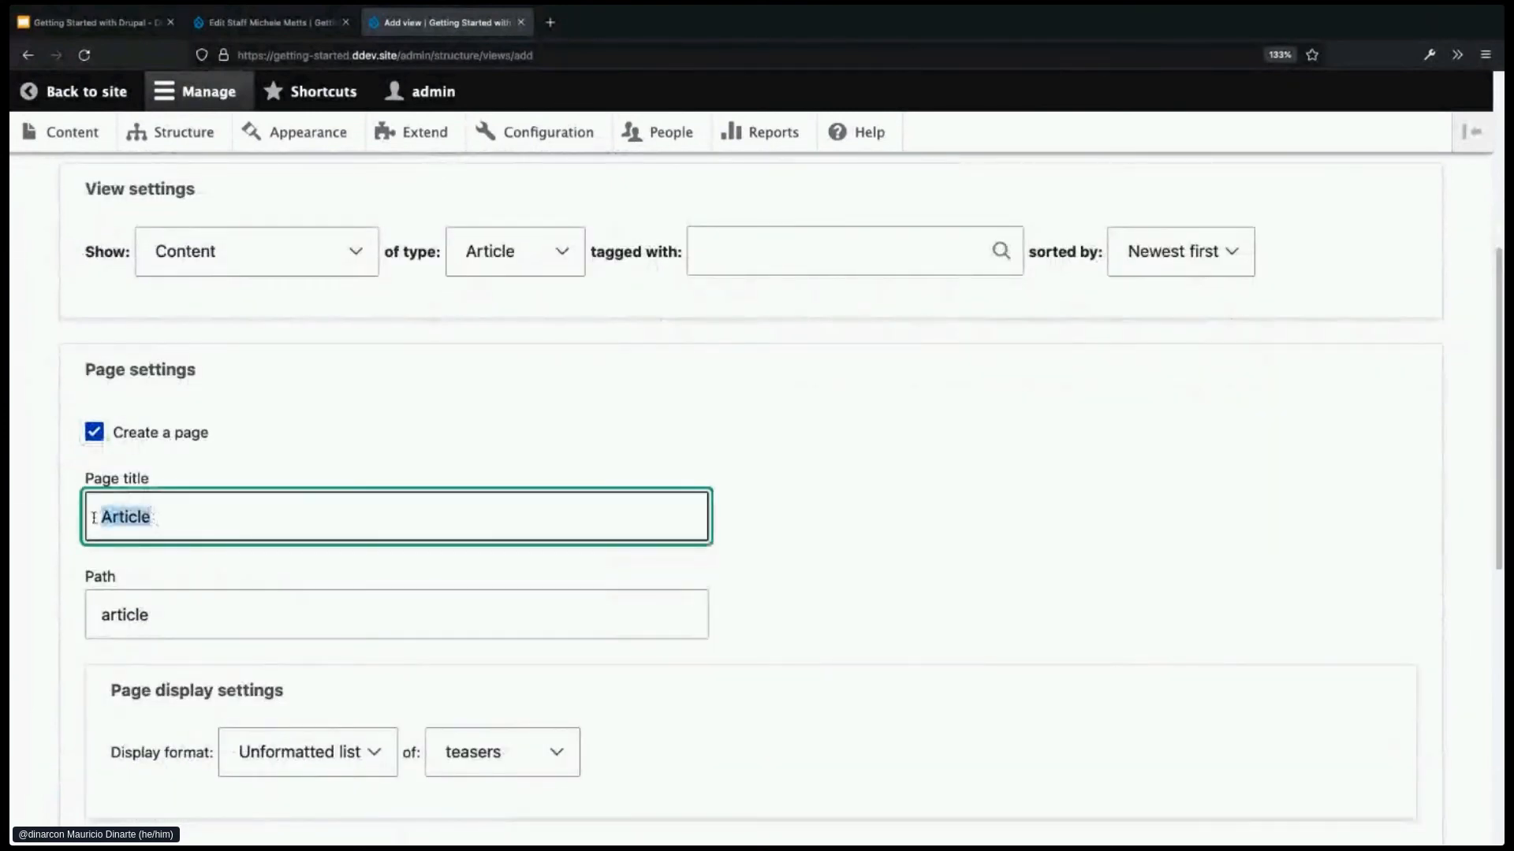
click(197, 526)
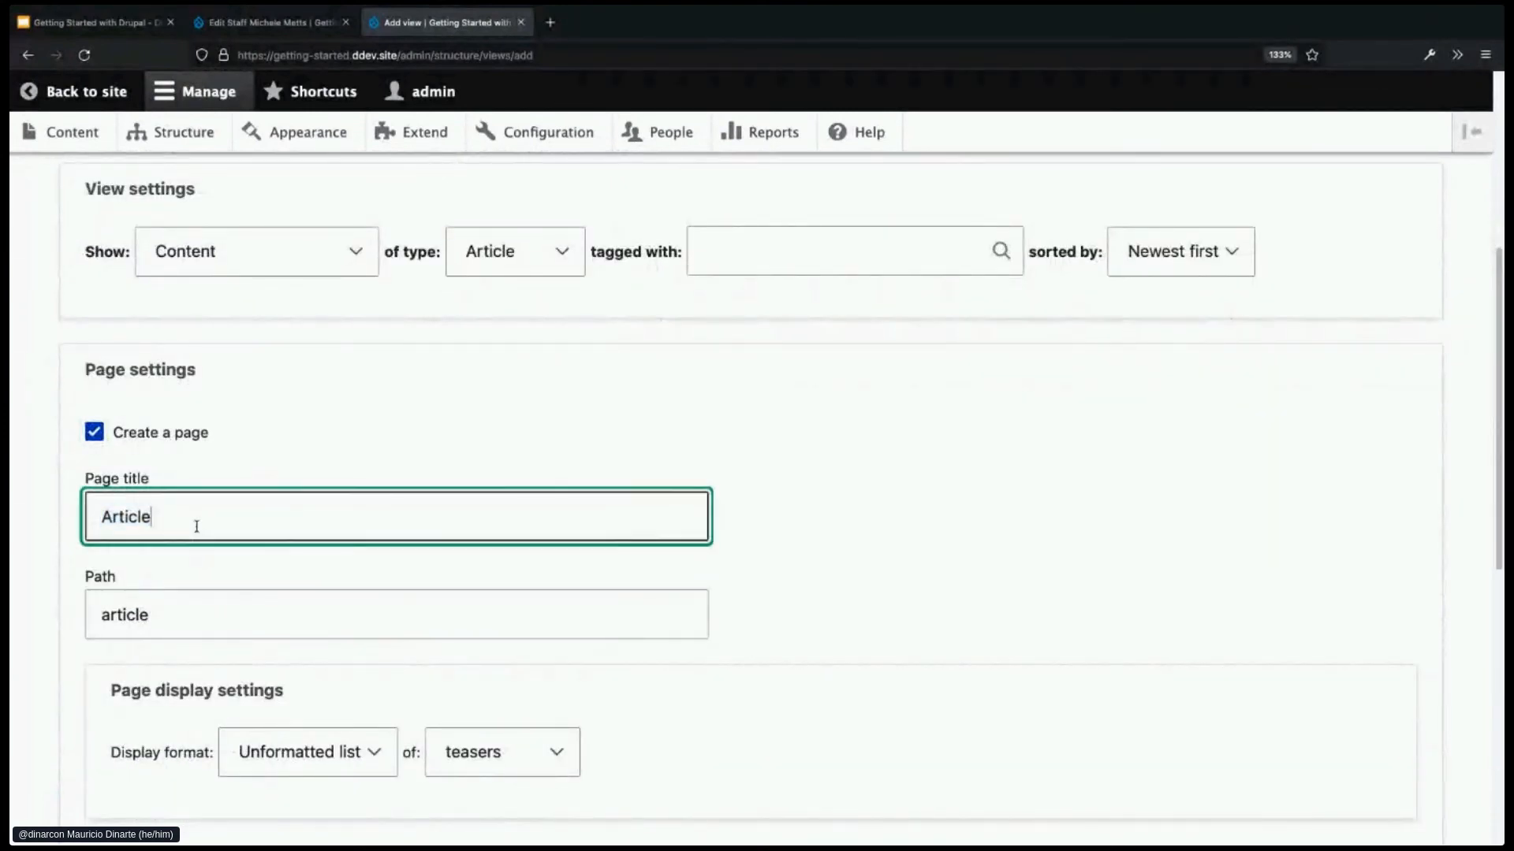
text(s)
click(189, 614)
text(s)
scroll(672, 652, down, 1)
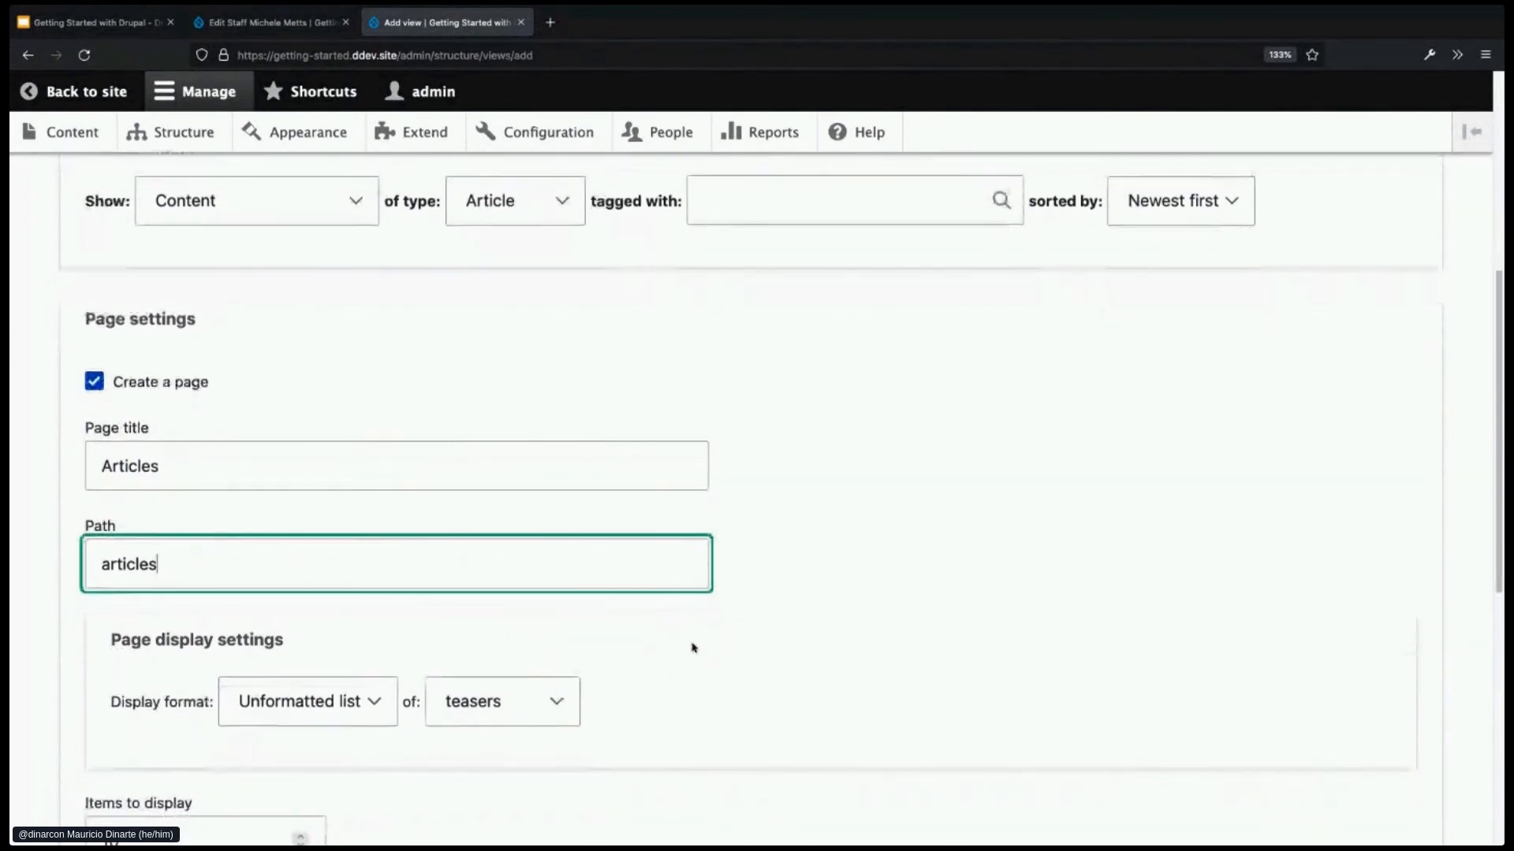
scroll(693, 648, down, 2)
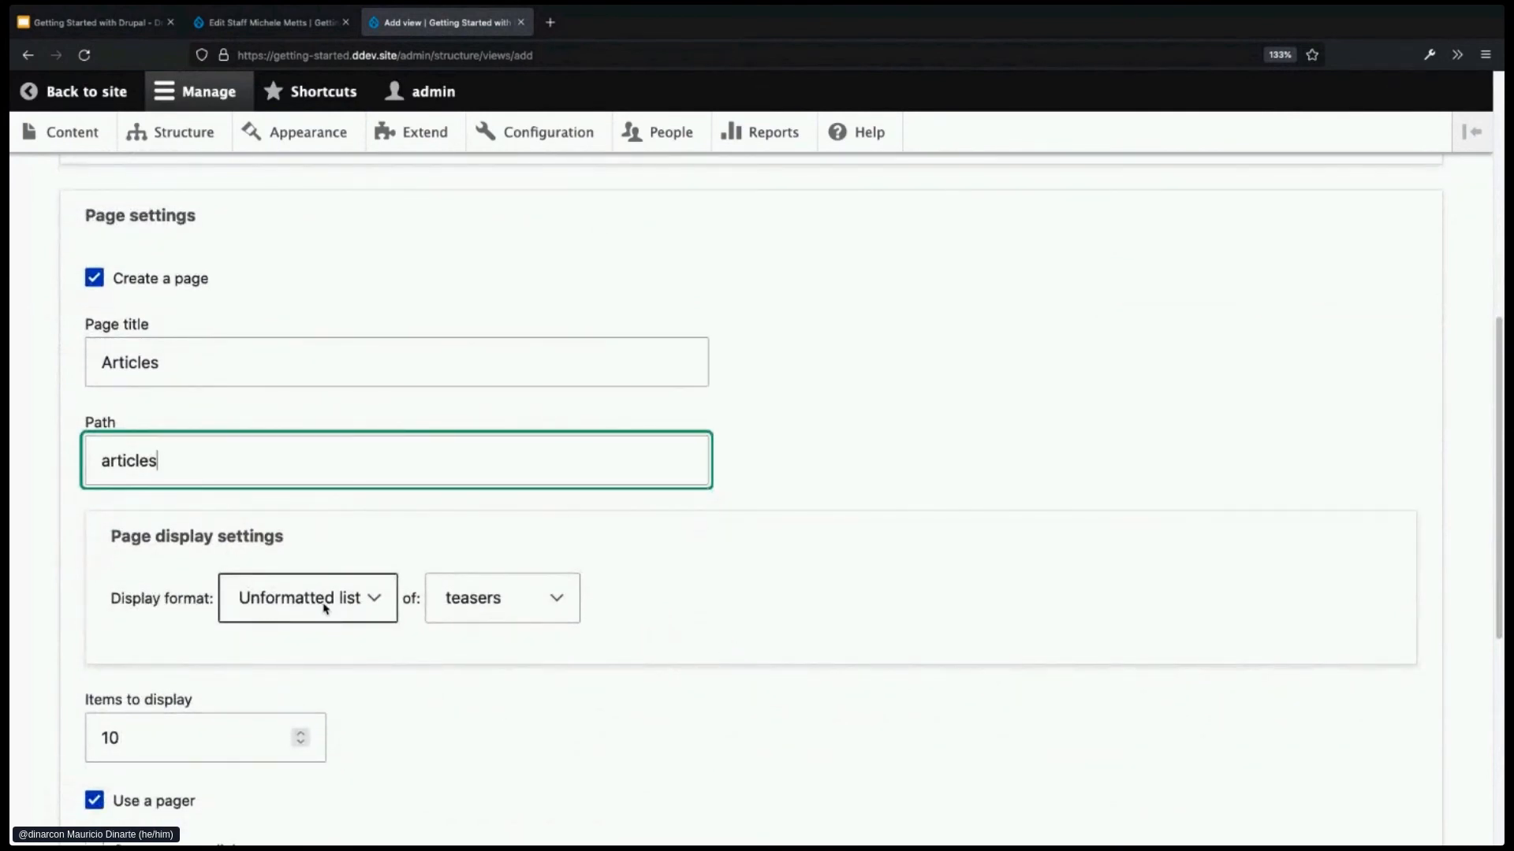
- Keep the page showing teasers and set it to 2 items per page
click(556, 608)
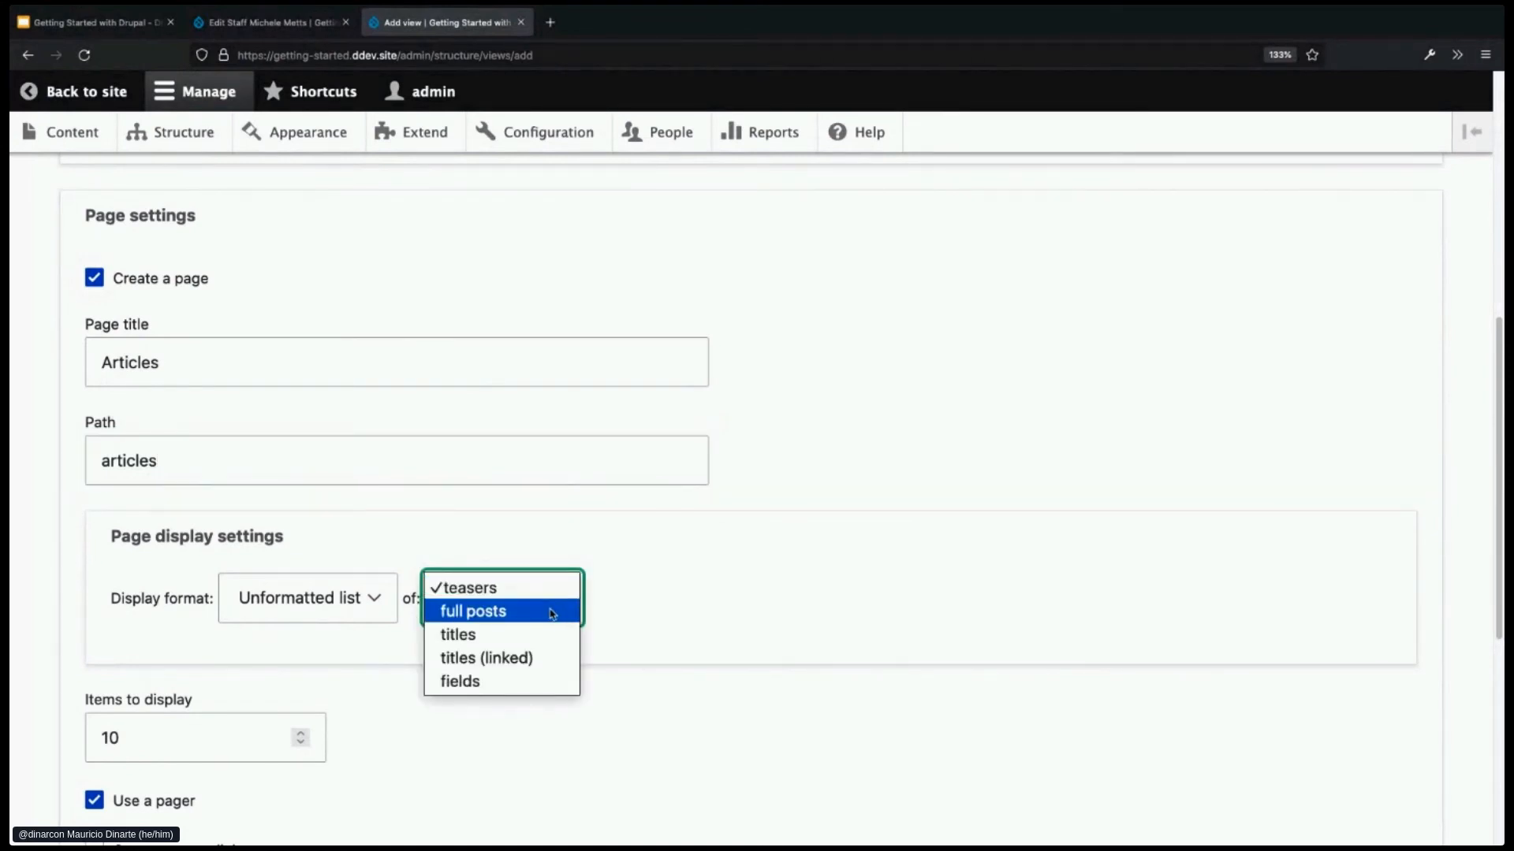
click(668, 599)
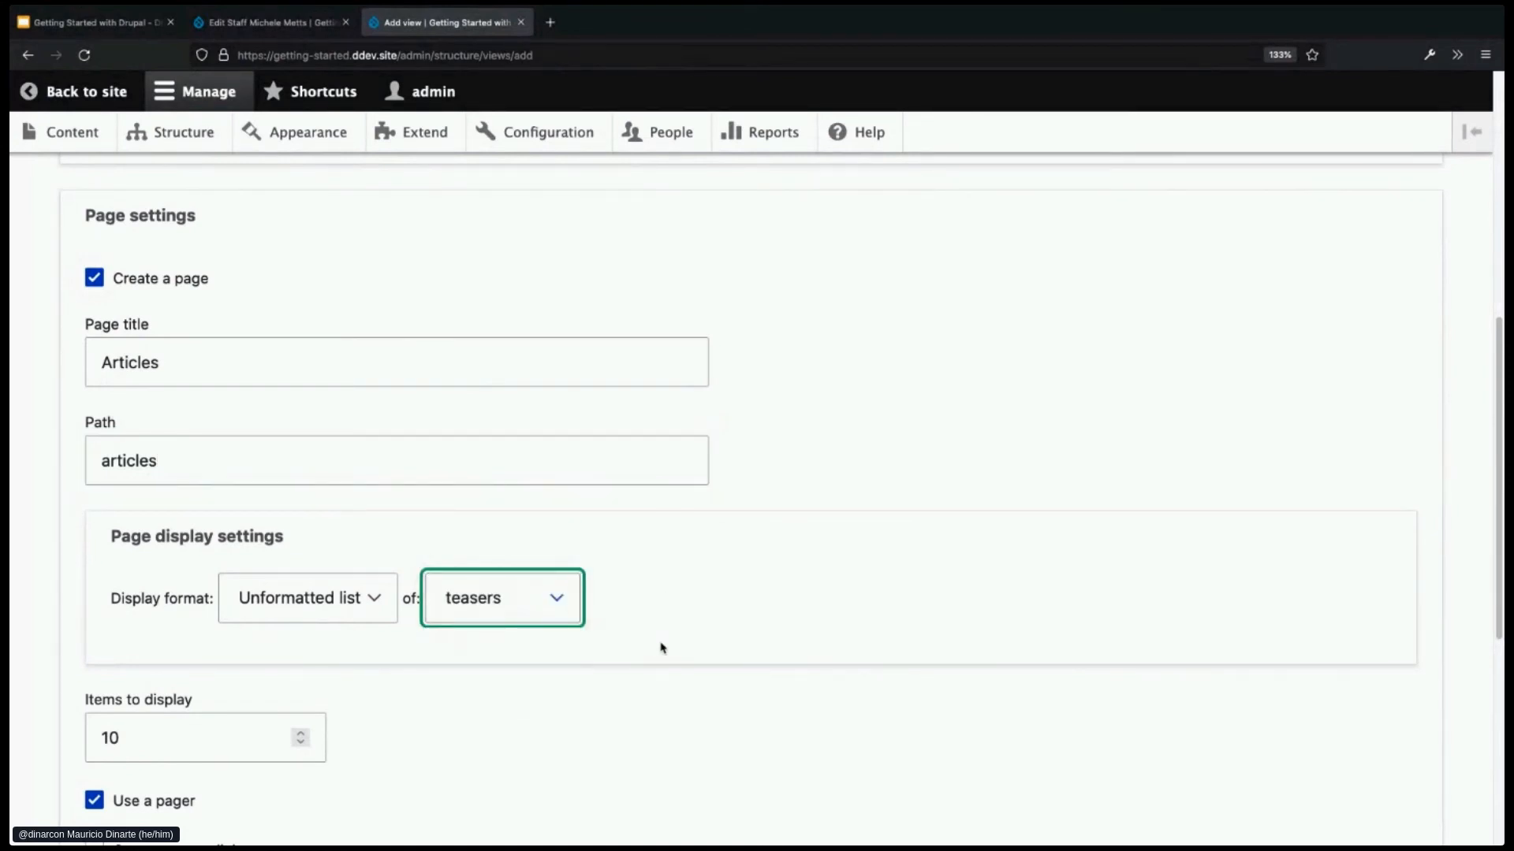
scroll(660, 648, down, 2)
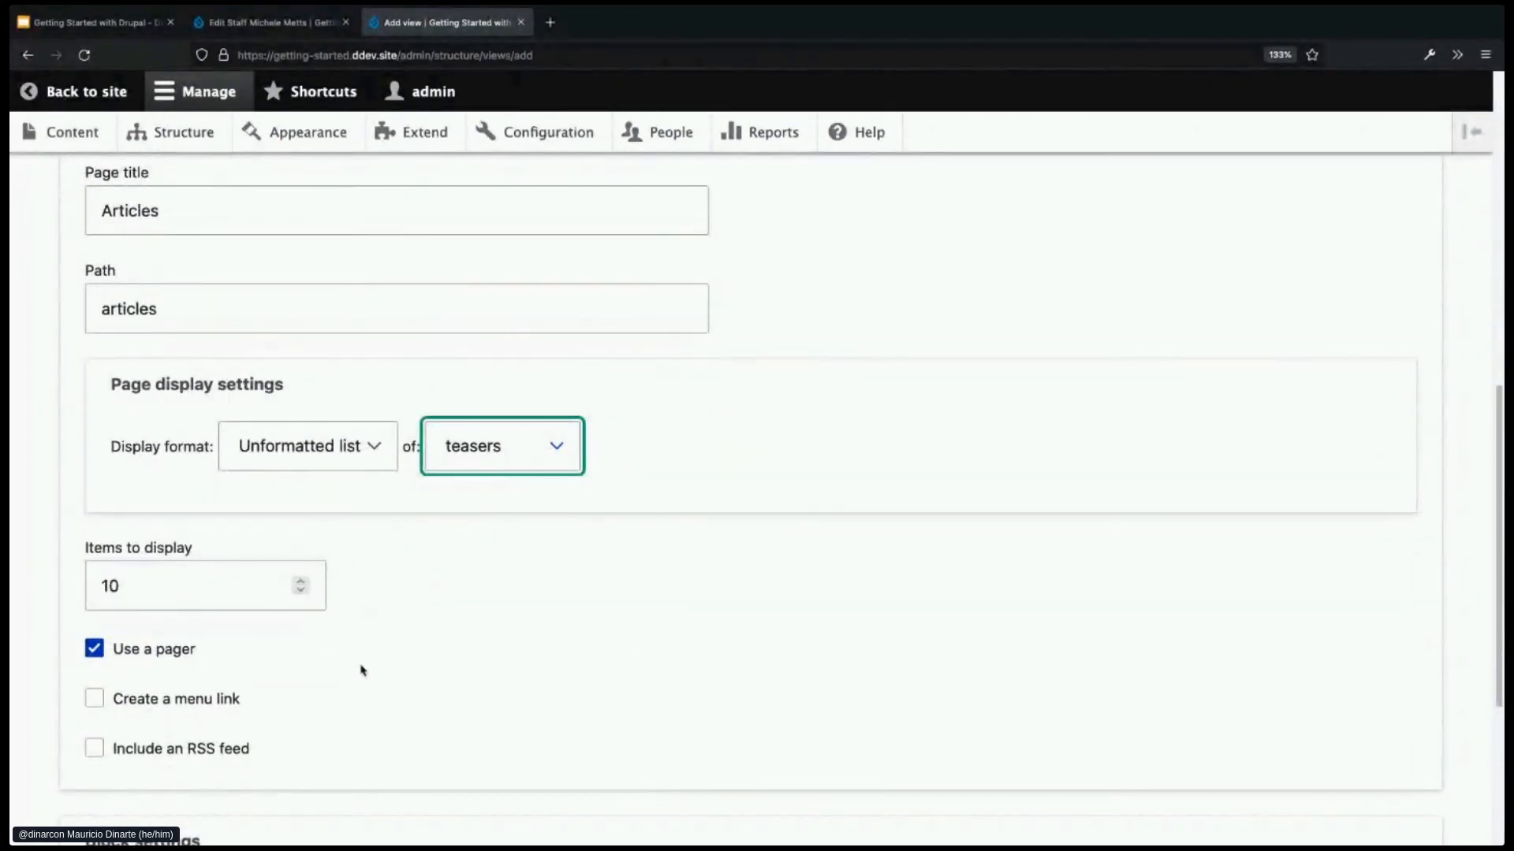
scroll(478, 695, down, 1)
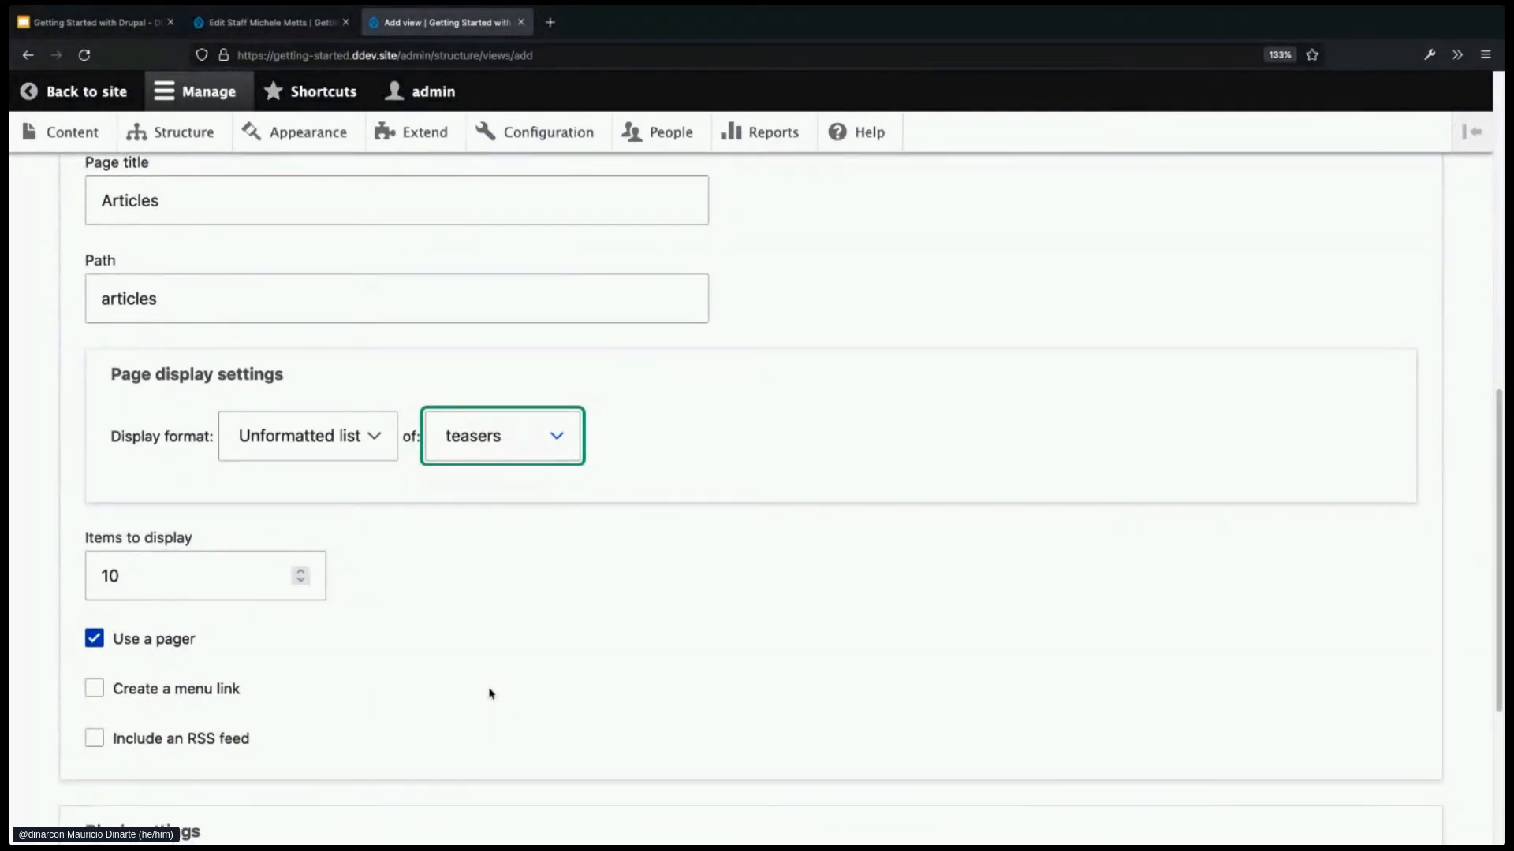
click(141, 576)
drag(142, 576, 98, 576)
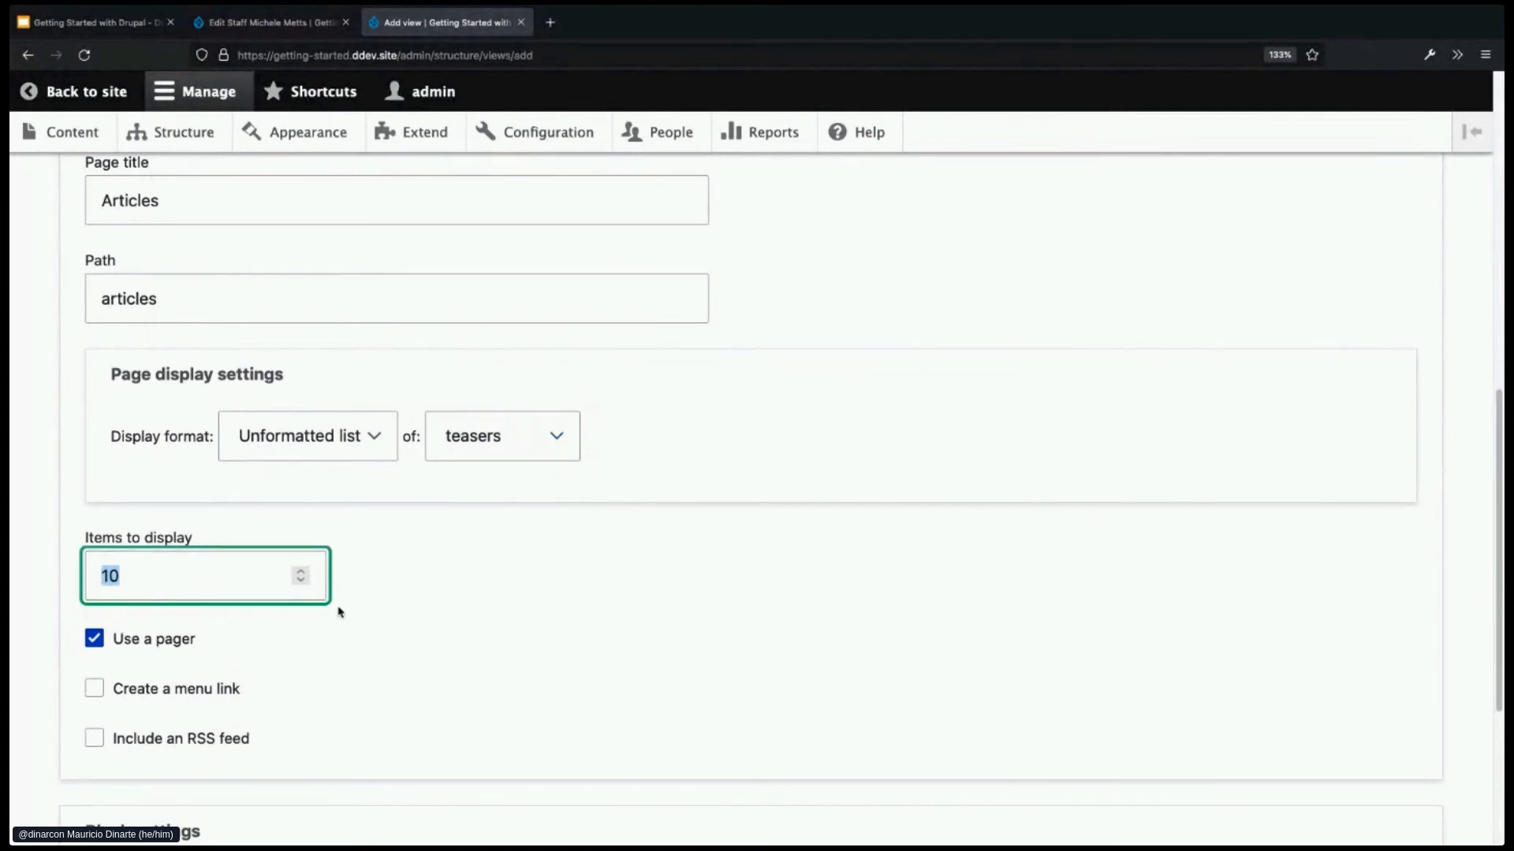
text(2)
scroll(487, 675, down, 1)
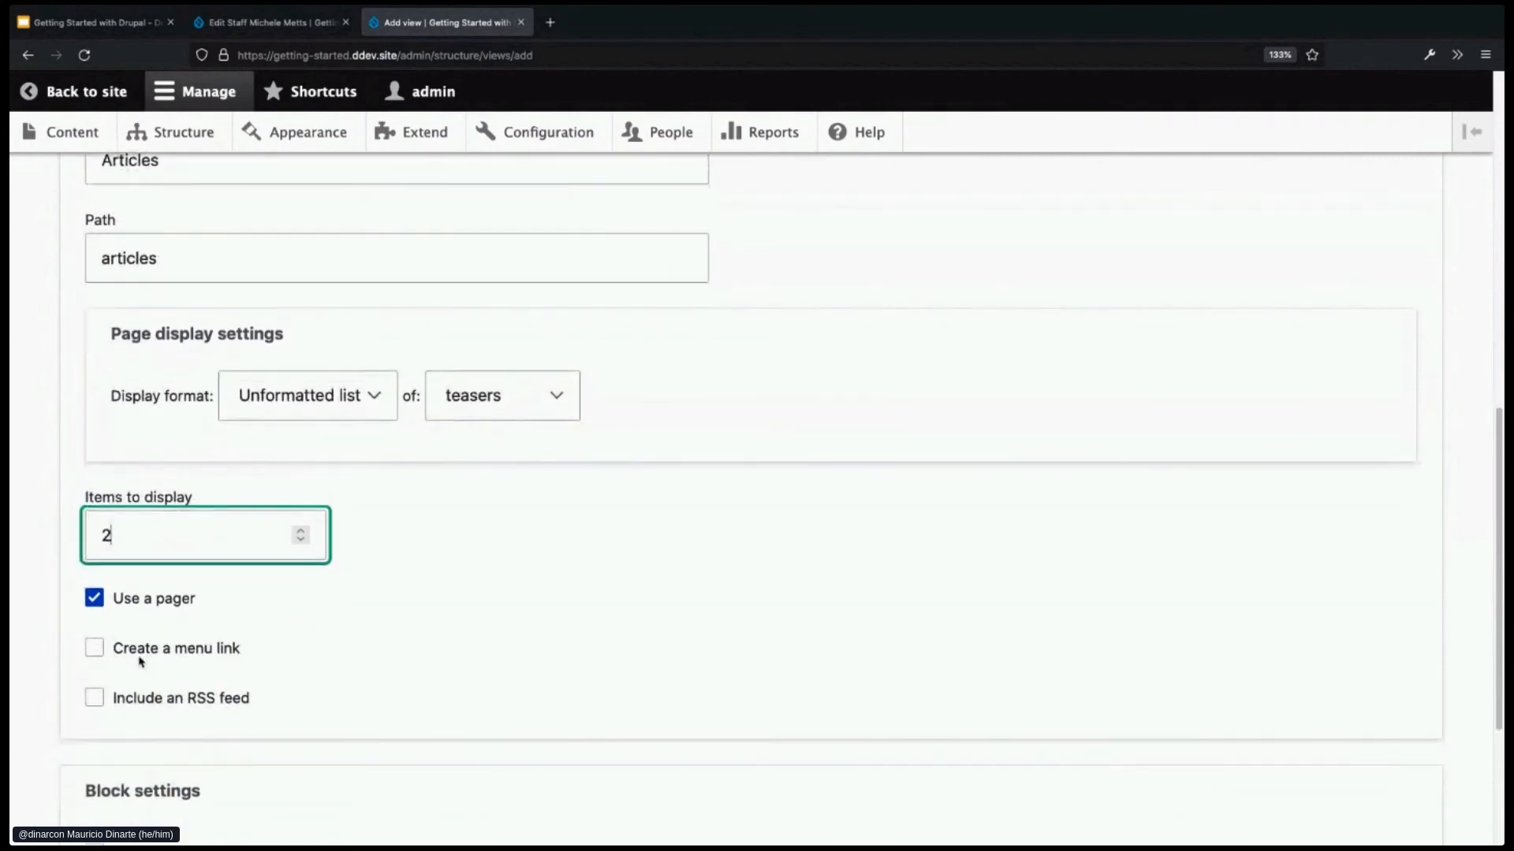
- Add an 'Articles' menu link for the page in Main navigation
click(142, 652)
scroll(355, 680, down, 3)
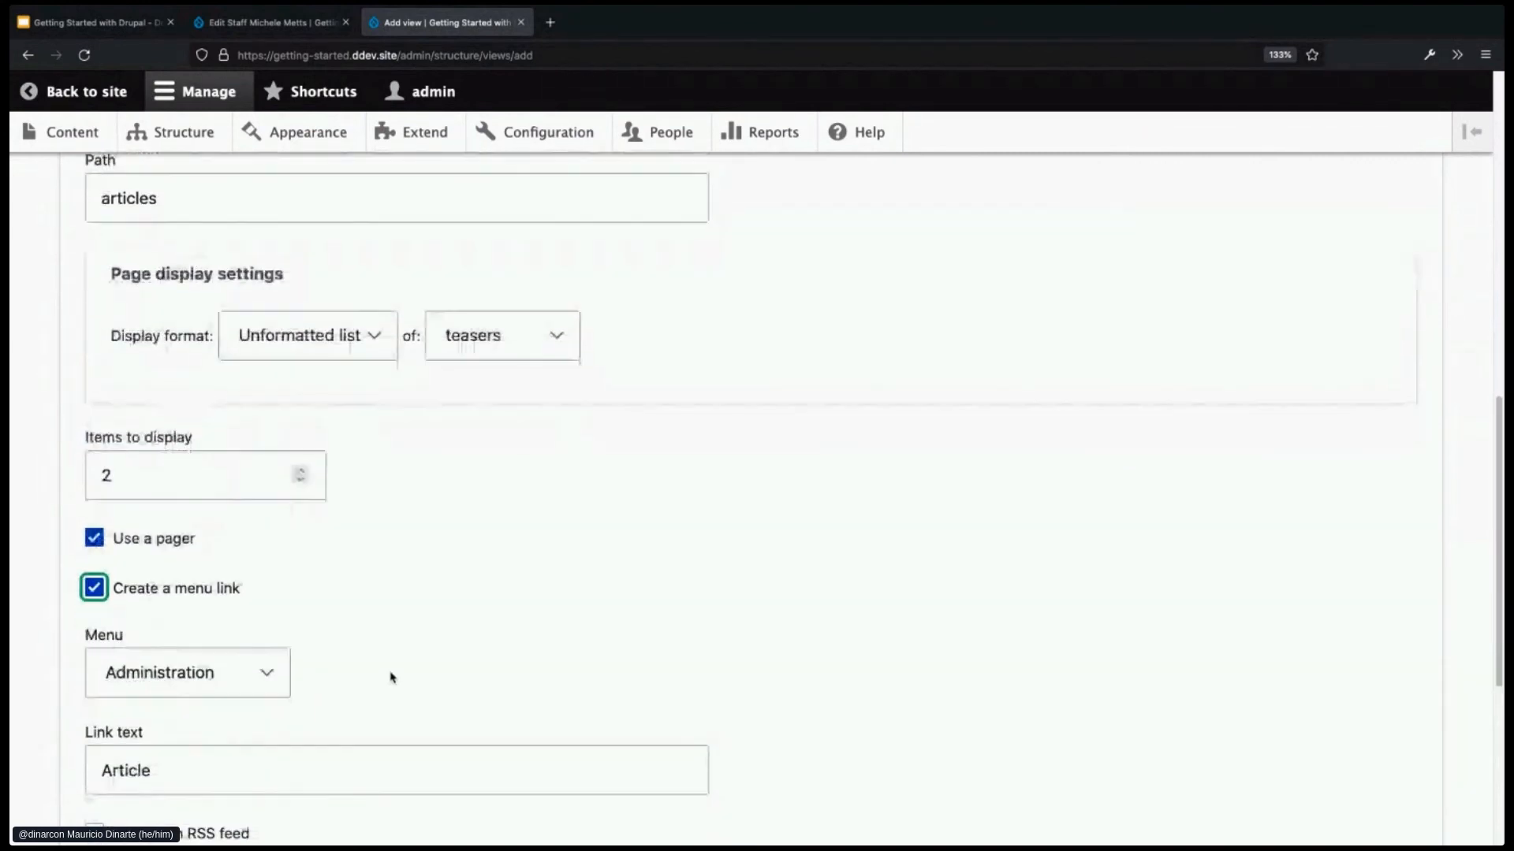
click(270, 621)
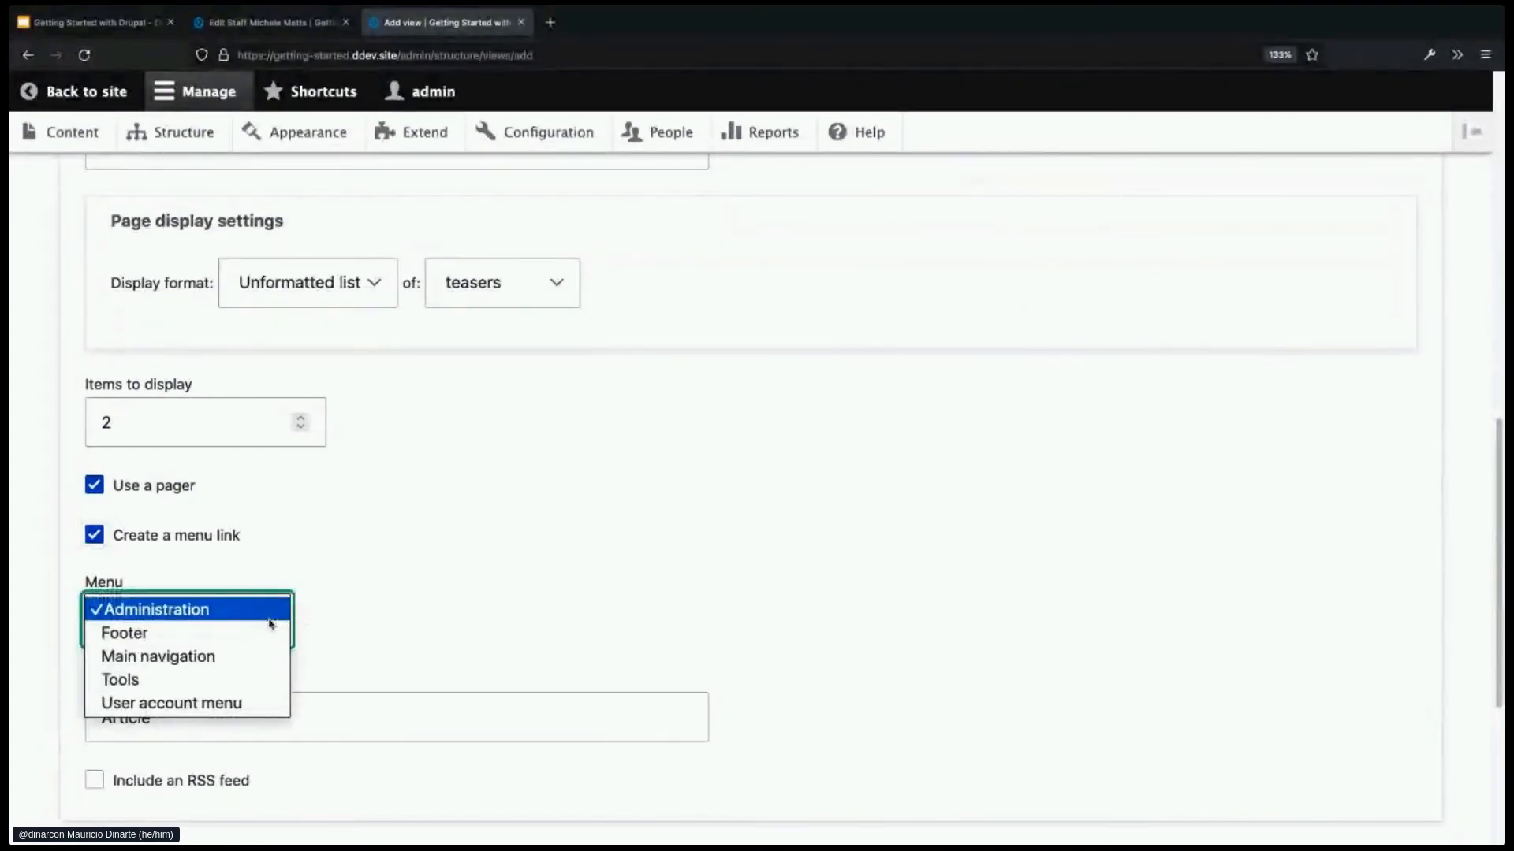
click(158, 655)
click(244, 714)
text(s)
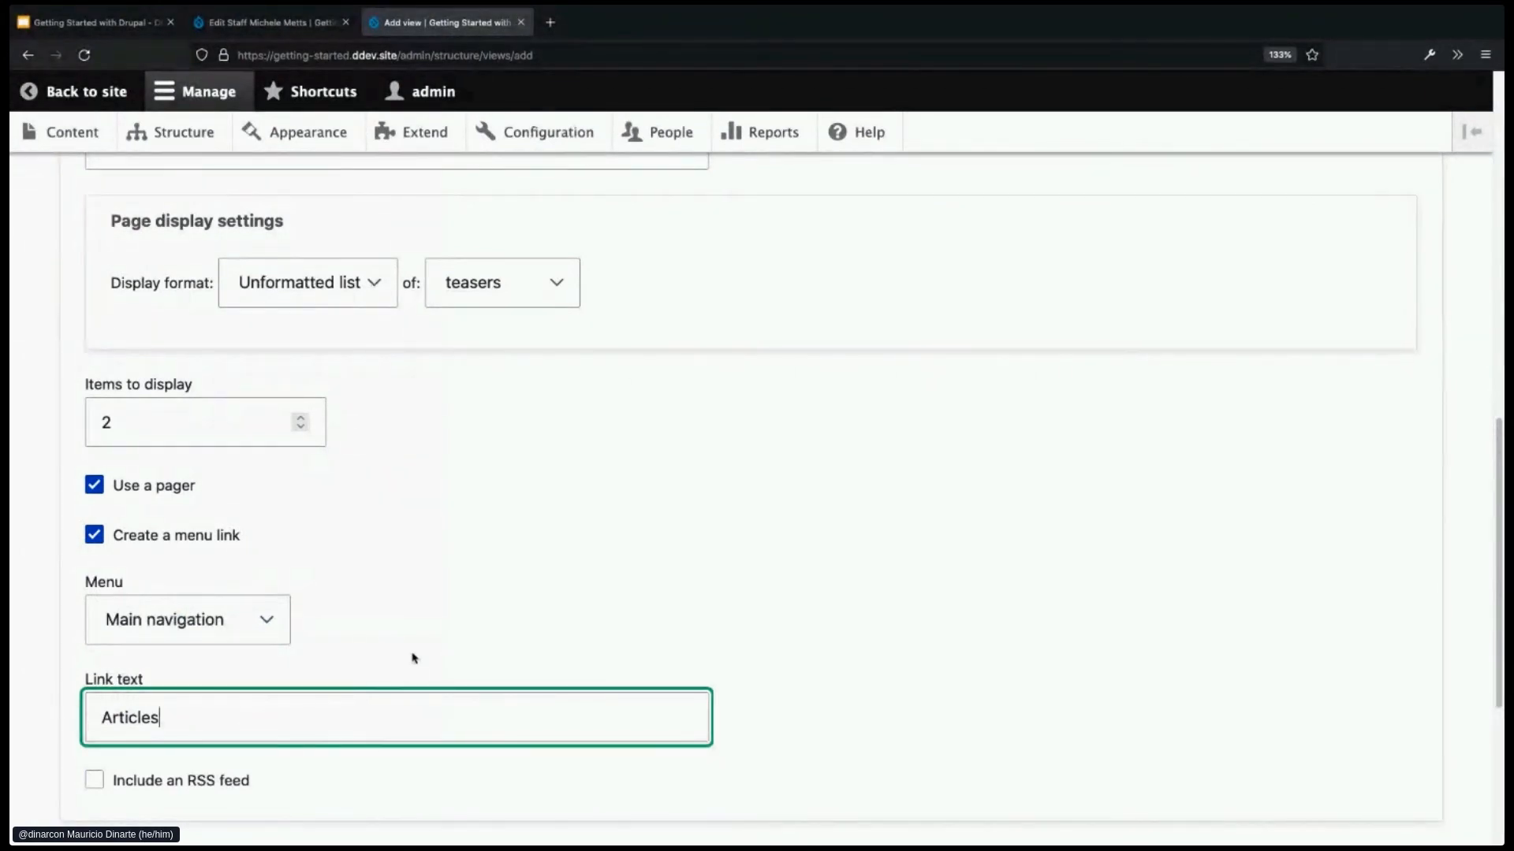
- Name the view 'Articles', recheck the title, path and link text, then Save and edit
scroll(410, 662, up, 3)
scroll(583, 657, up, 8)
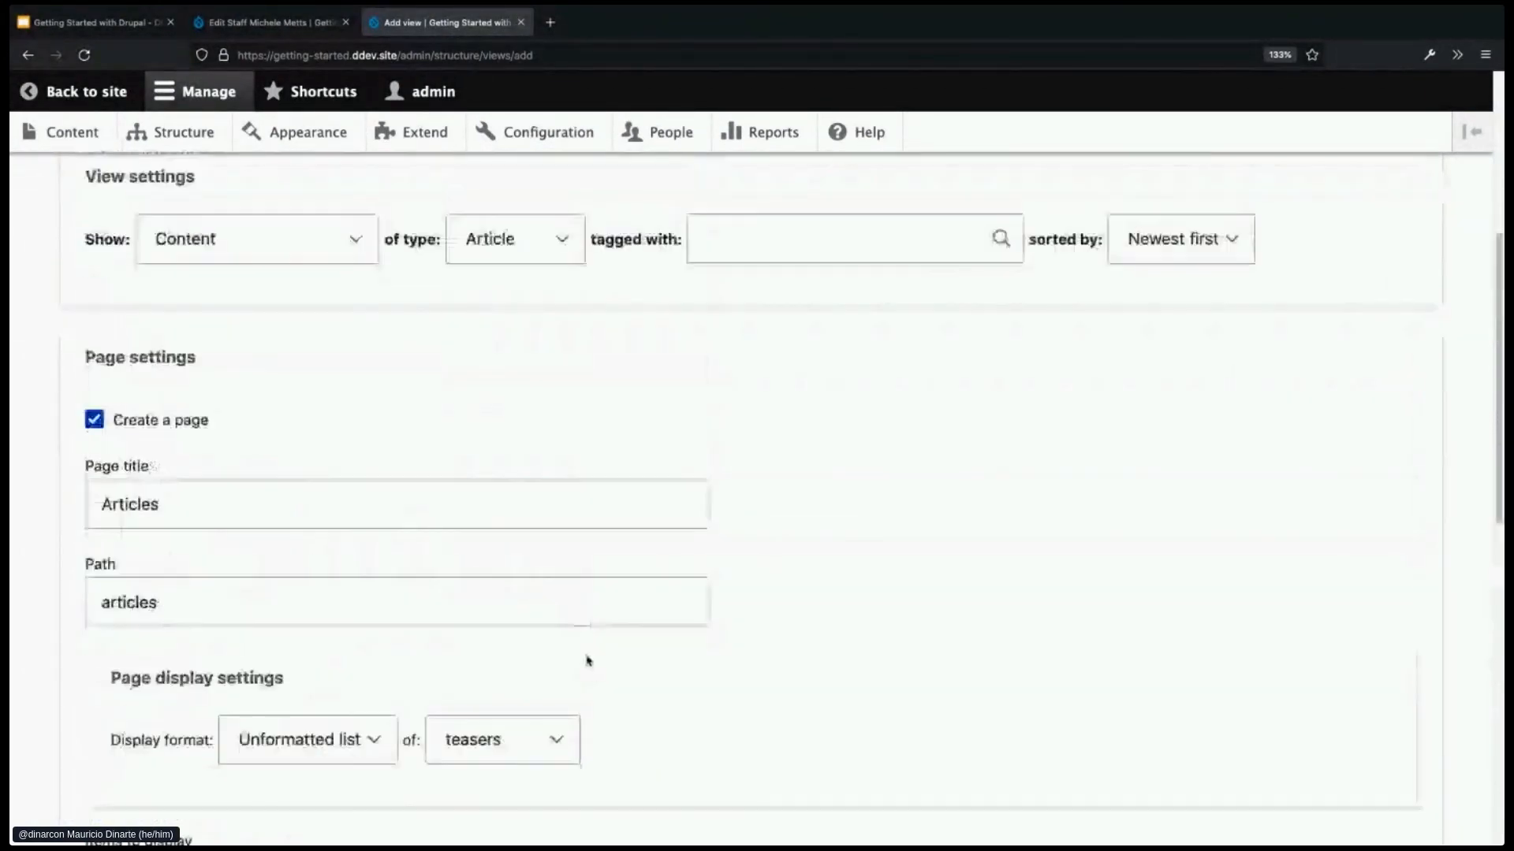
click(207, 271)
text(s)
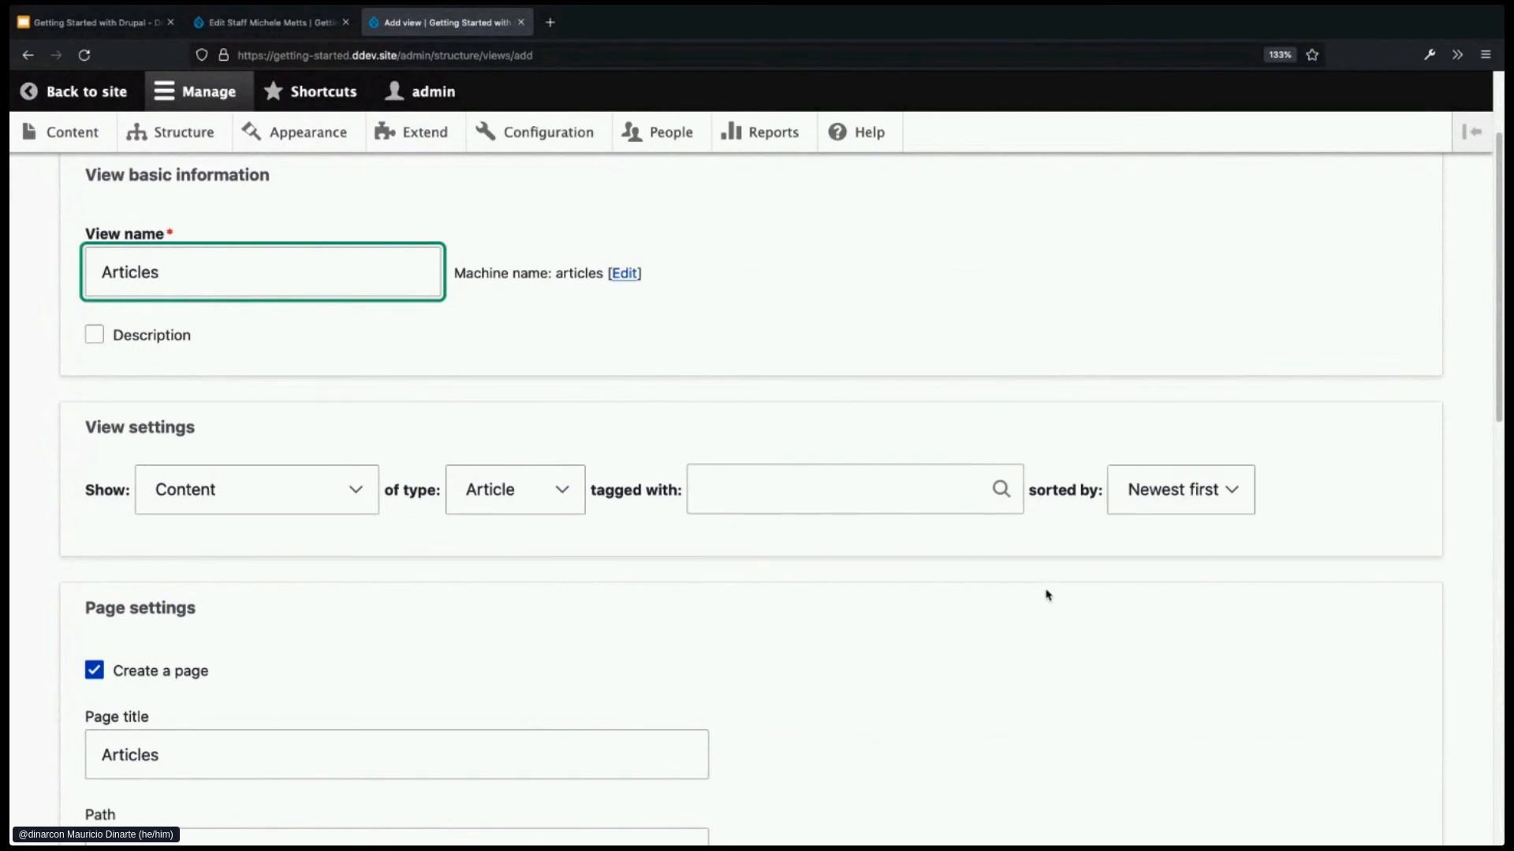
scroll(1045, 595, down, 3)
click(176, 538)
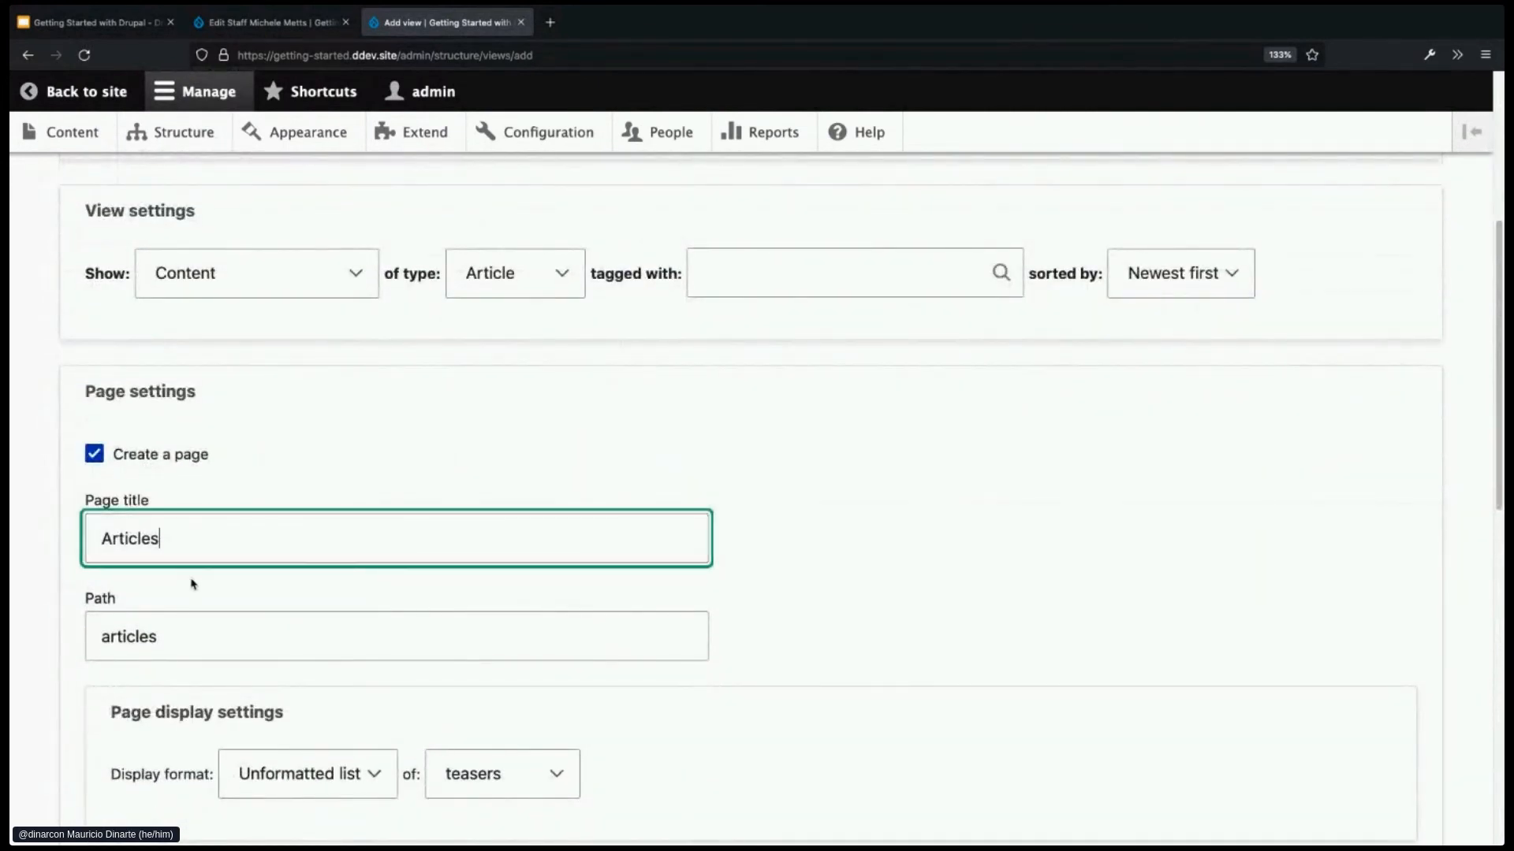
scroll(300, 609, down, 1)
click(272, 579)
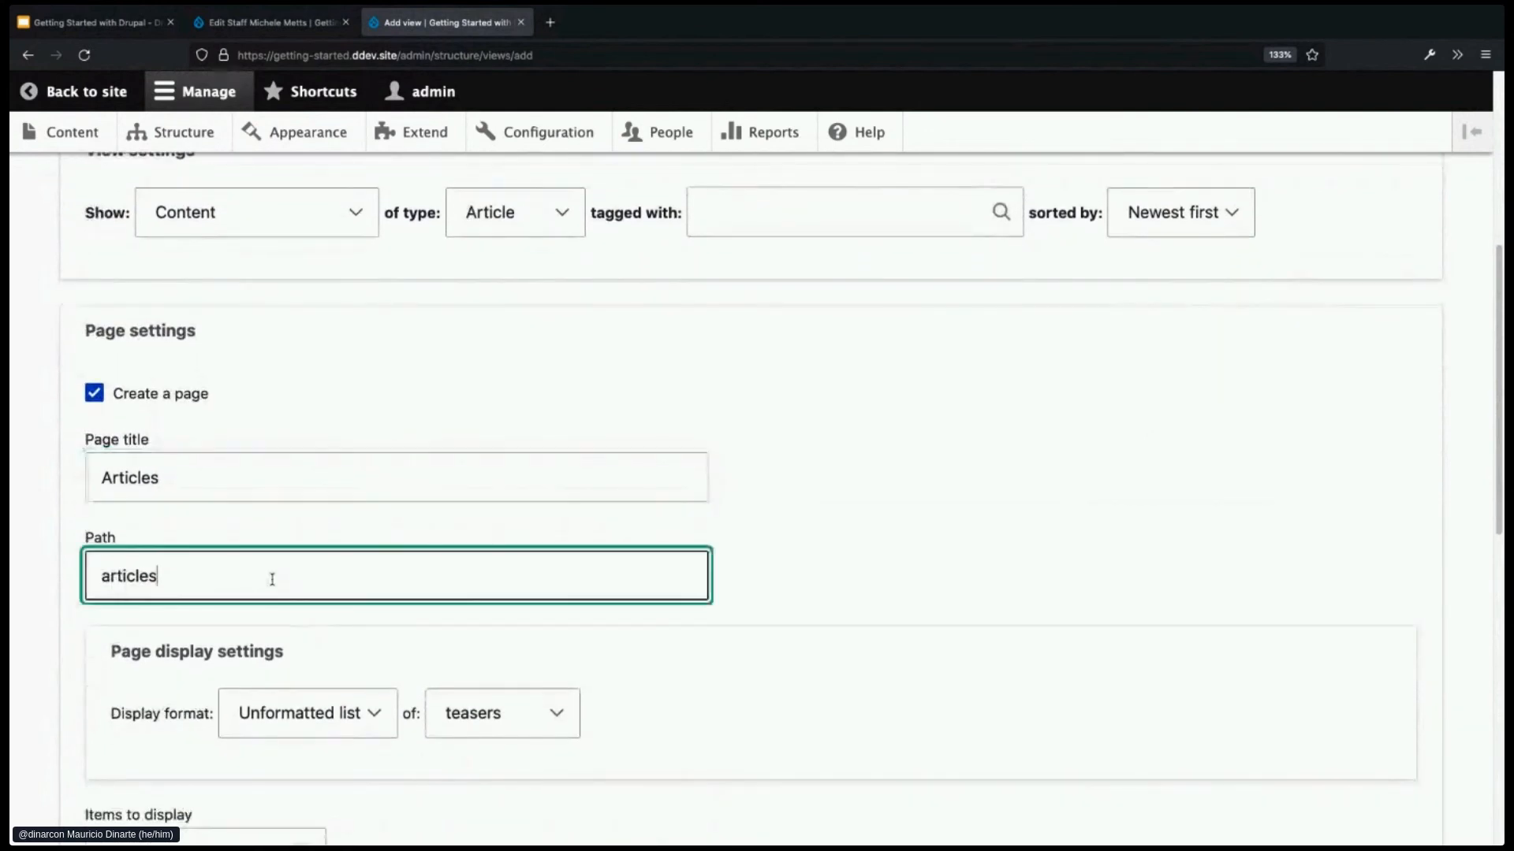
scroll(320, 576, down, 3)
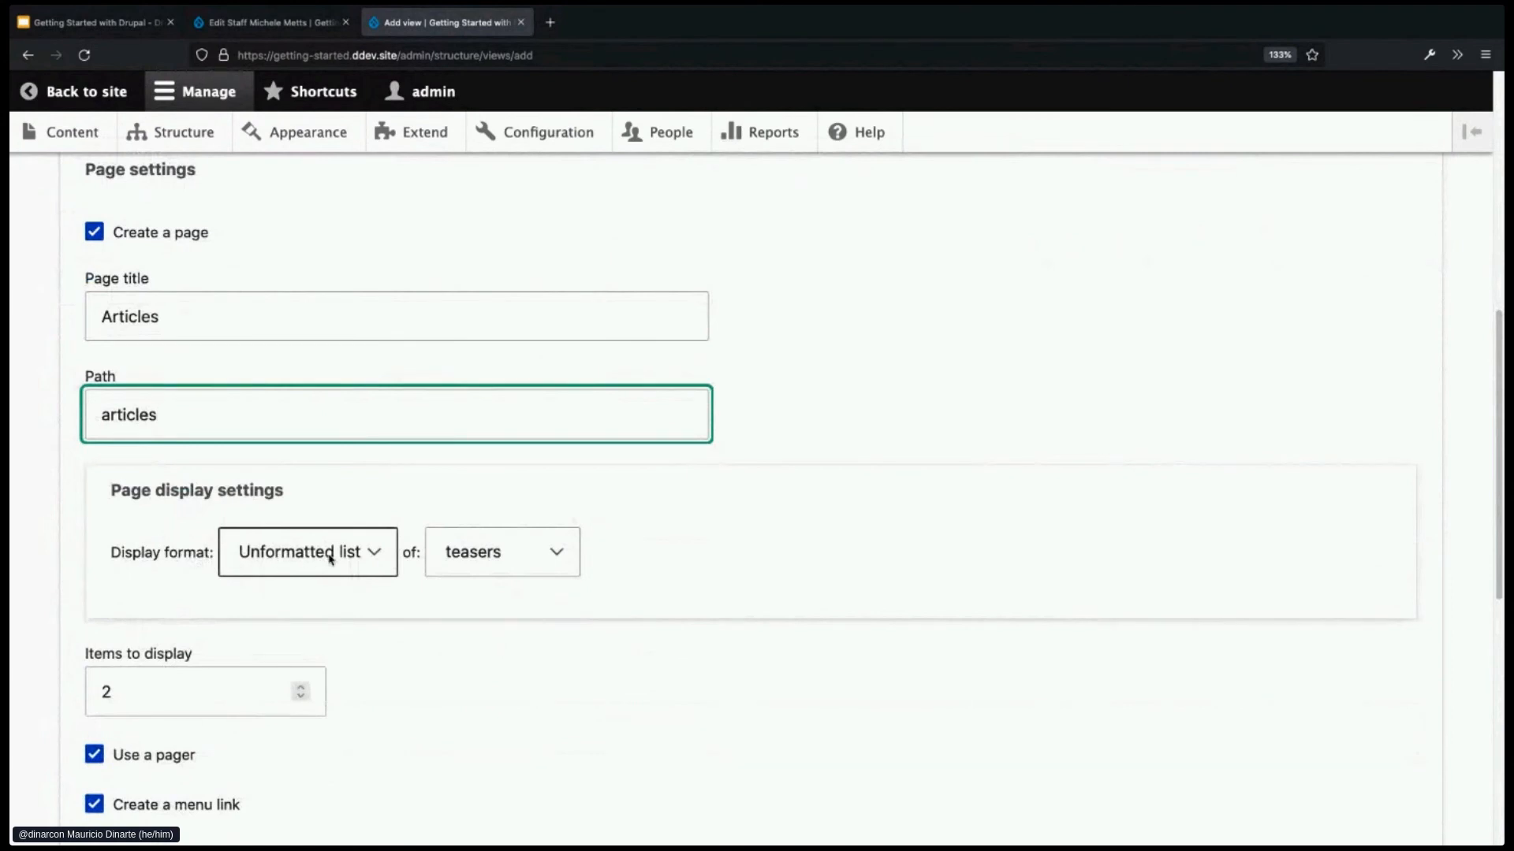
scroll(516, 611, down, 3)
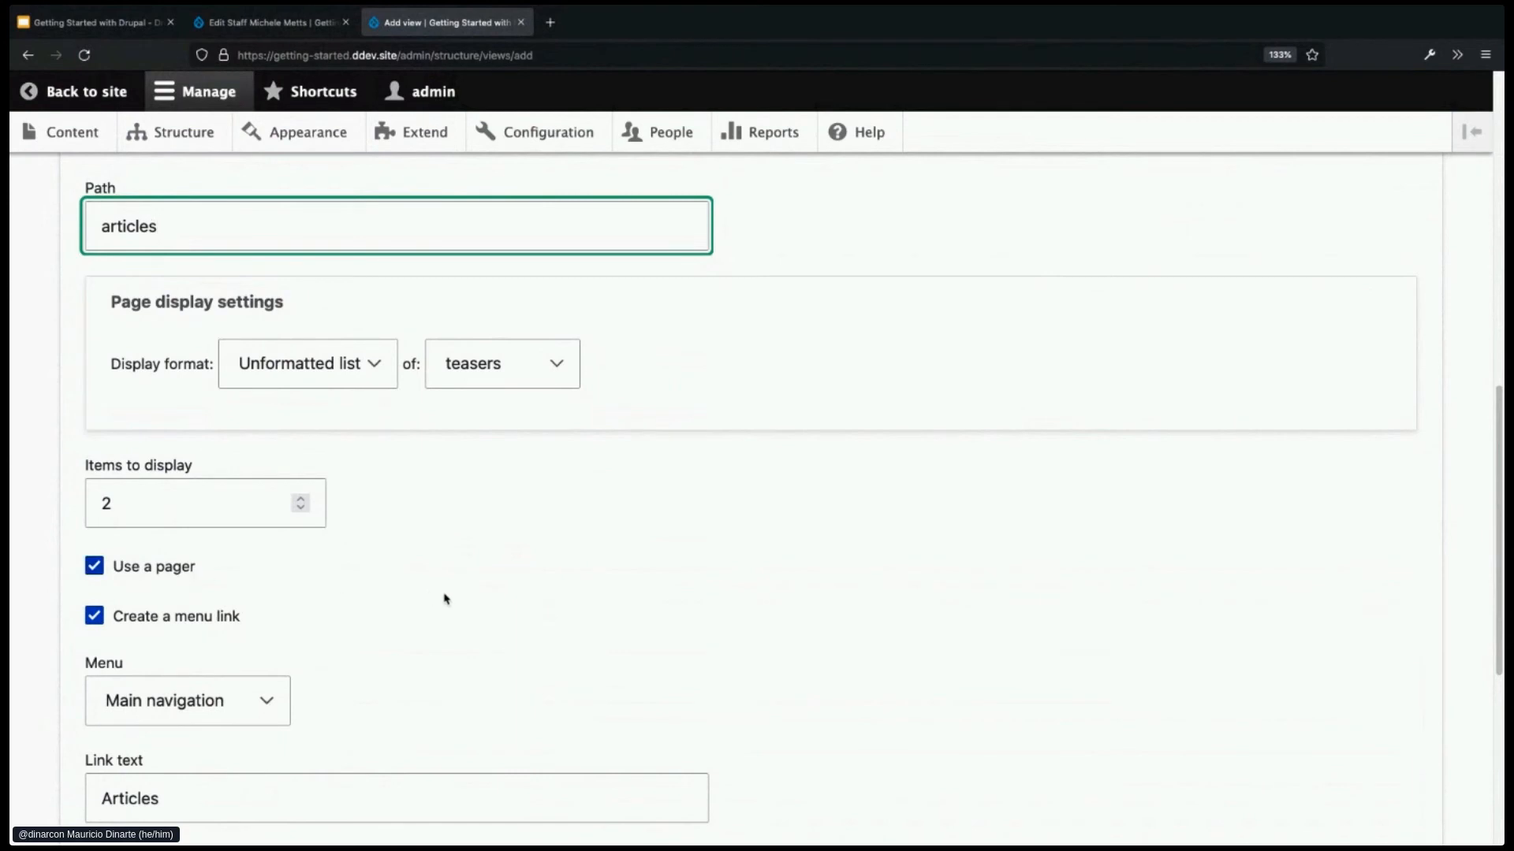
scroll(448, 597, down, 2)
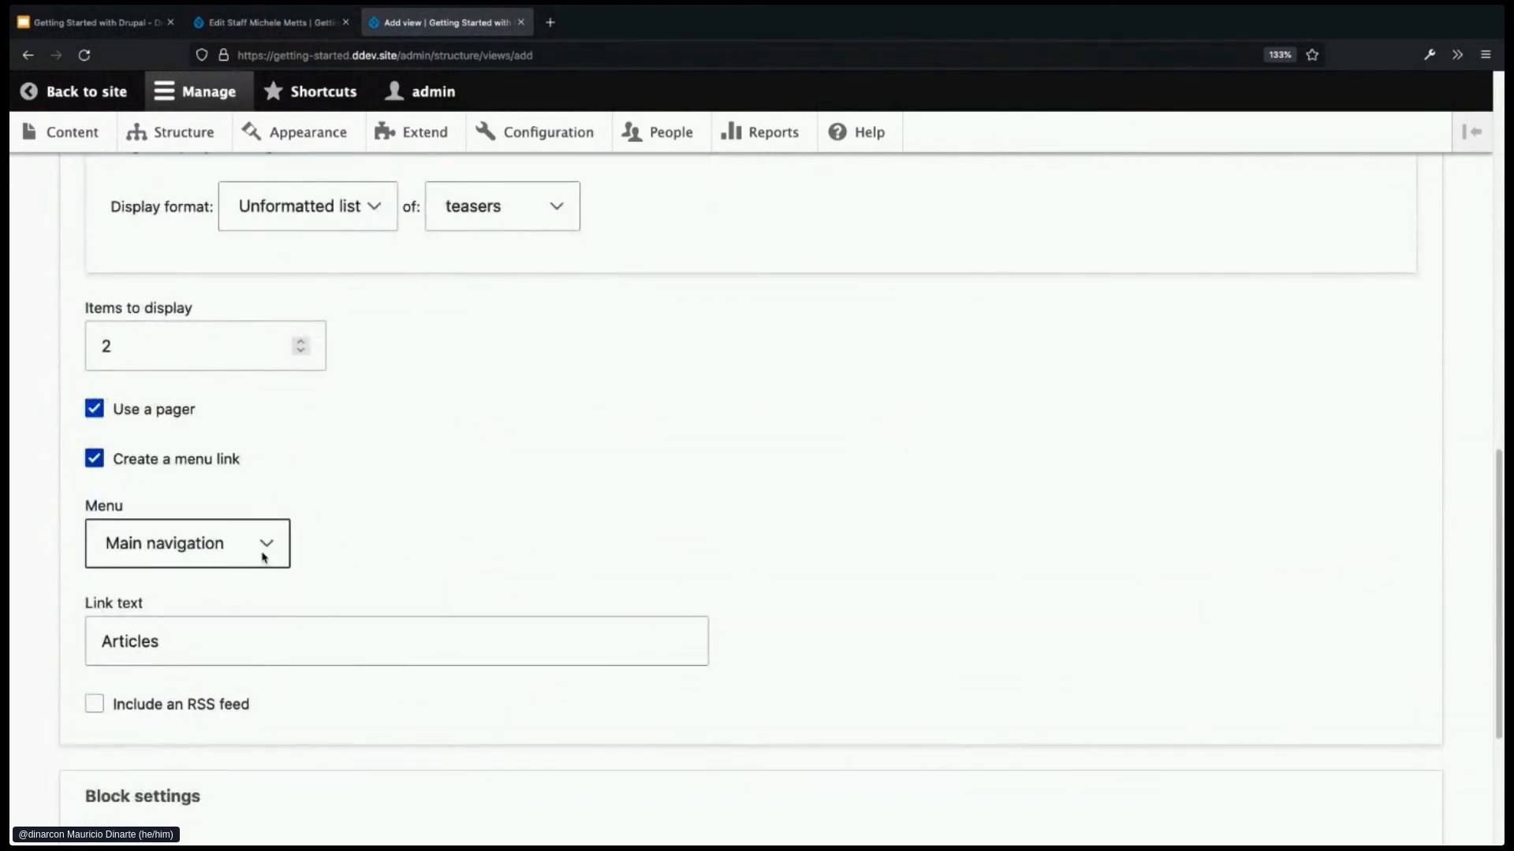
scroll(308, 555, down, 1)
click(172, 588)
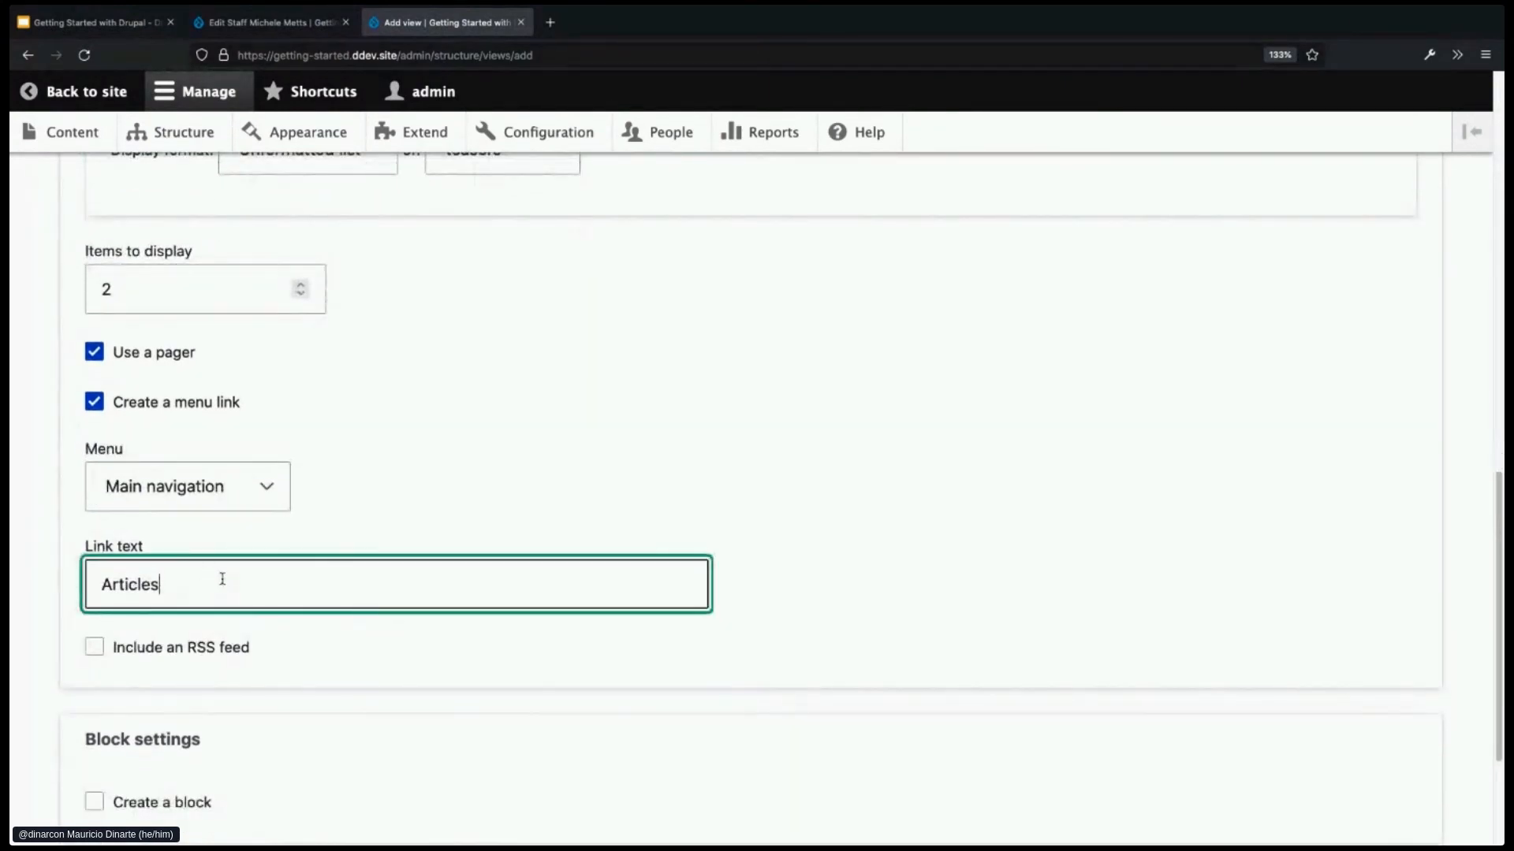
scroll(337, 582, down, 3)
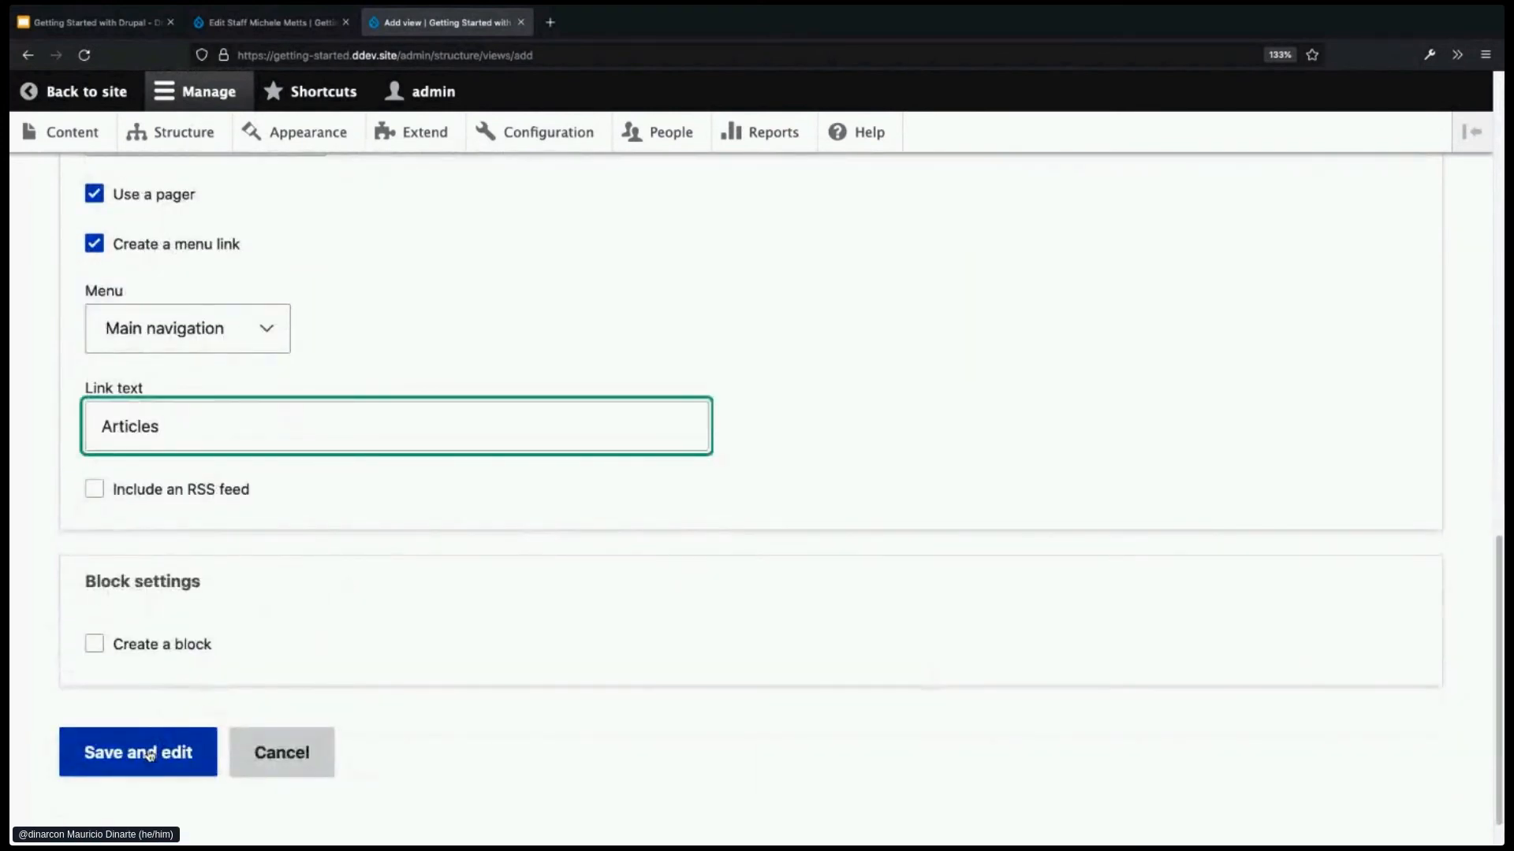
click(150, 755)
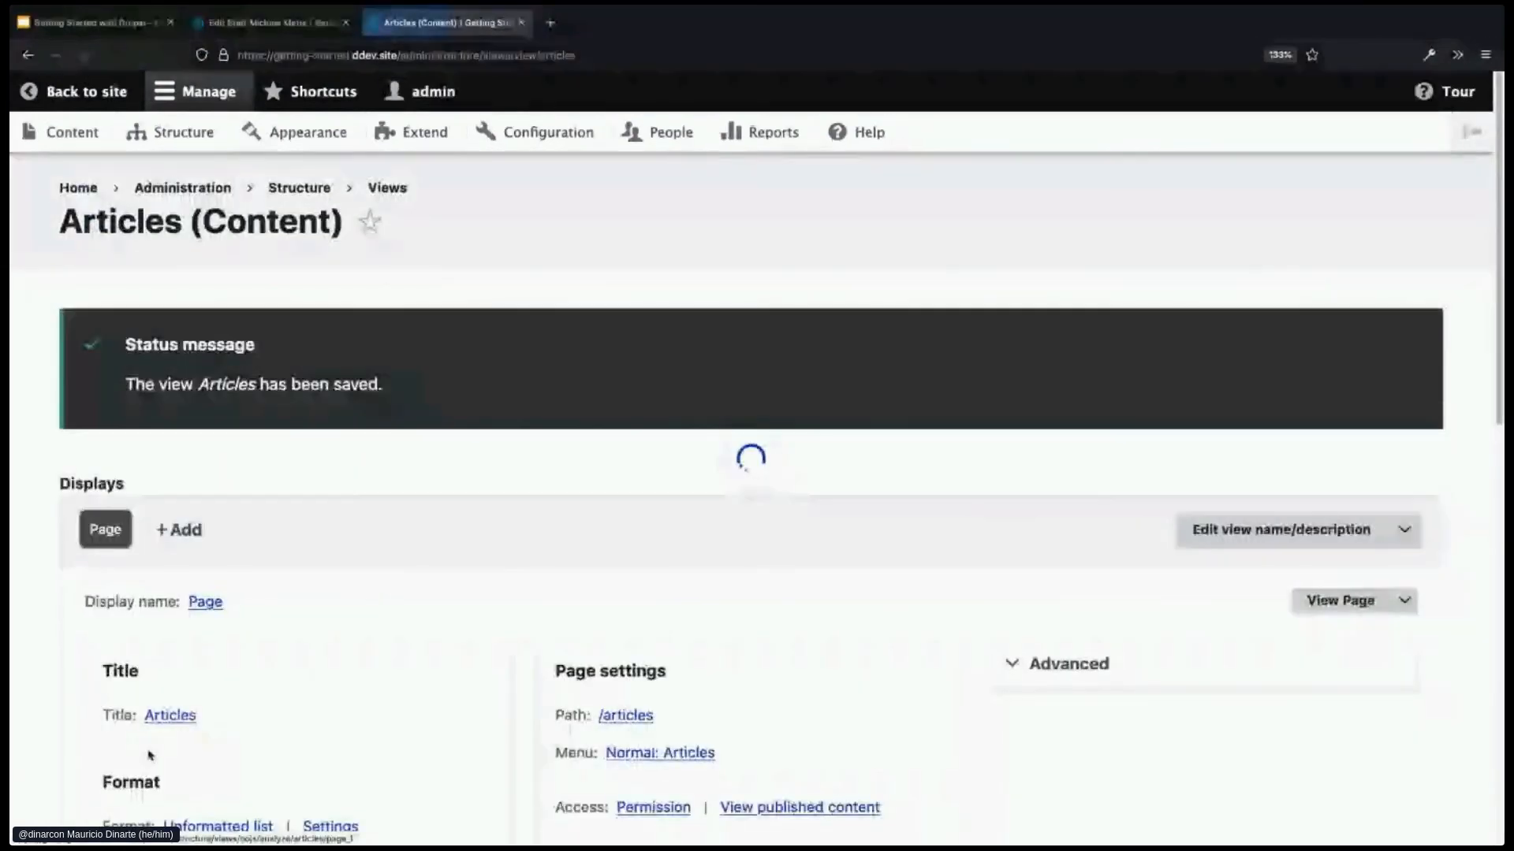
- Save the Articles view and go to the site's home page
scroll(229, 682, down, 6)
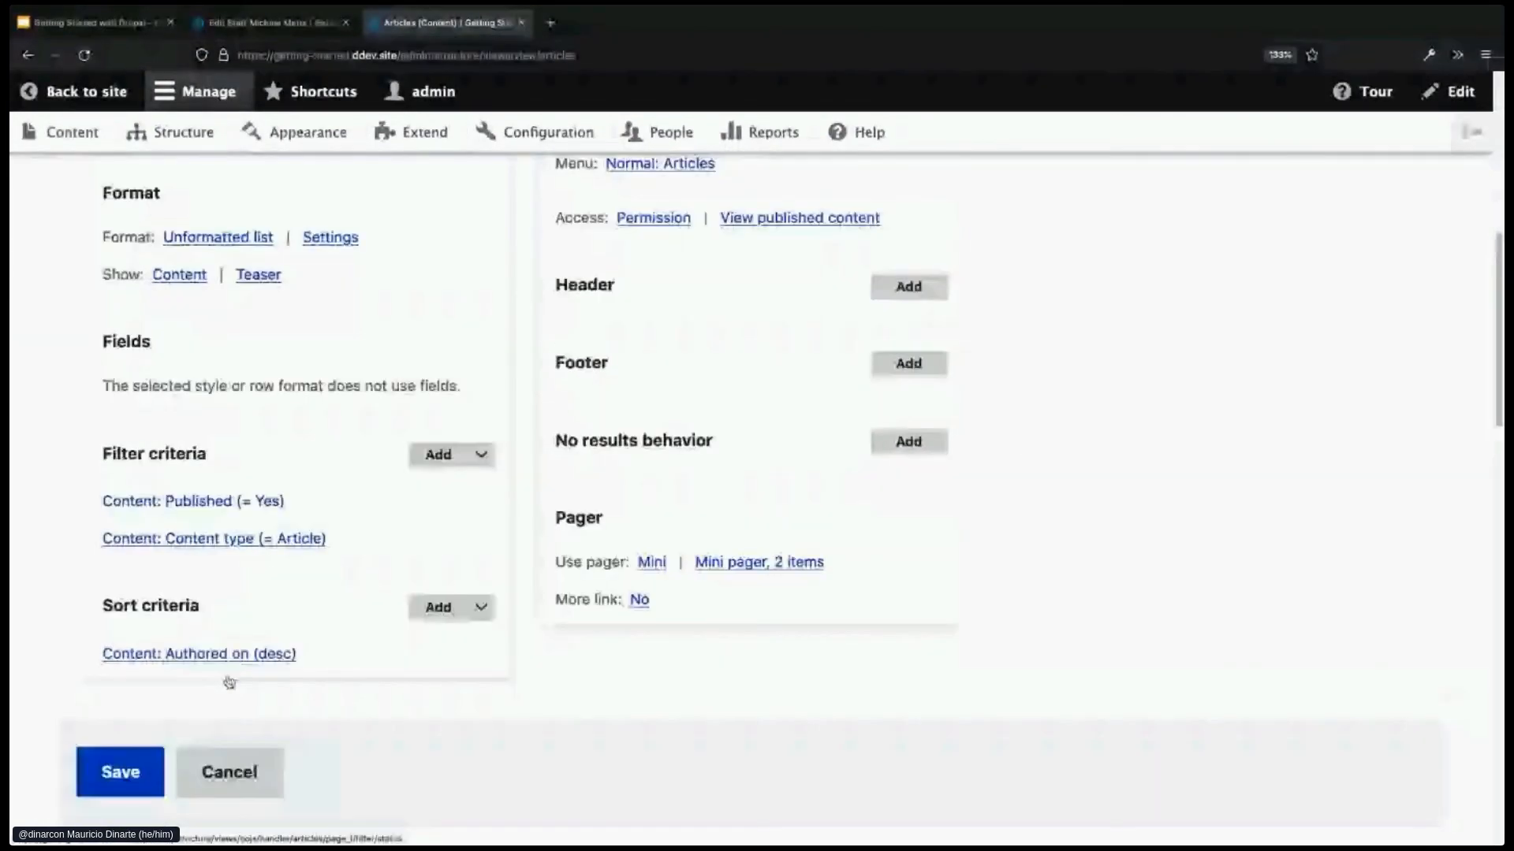
click(122, 755)
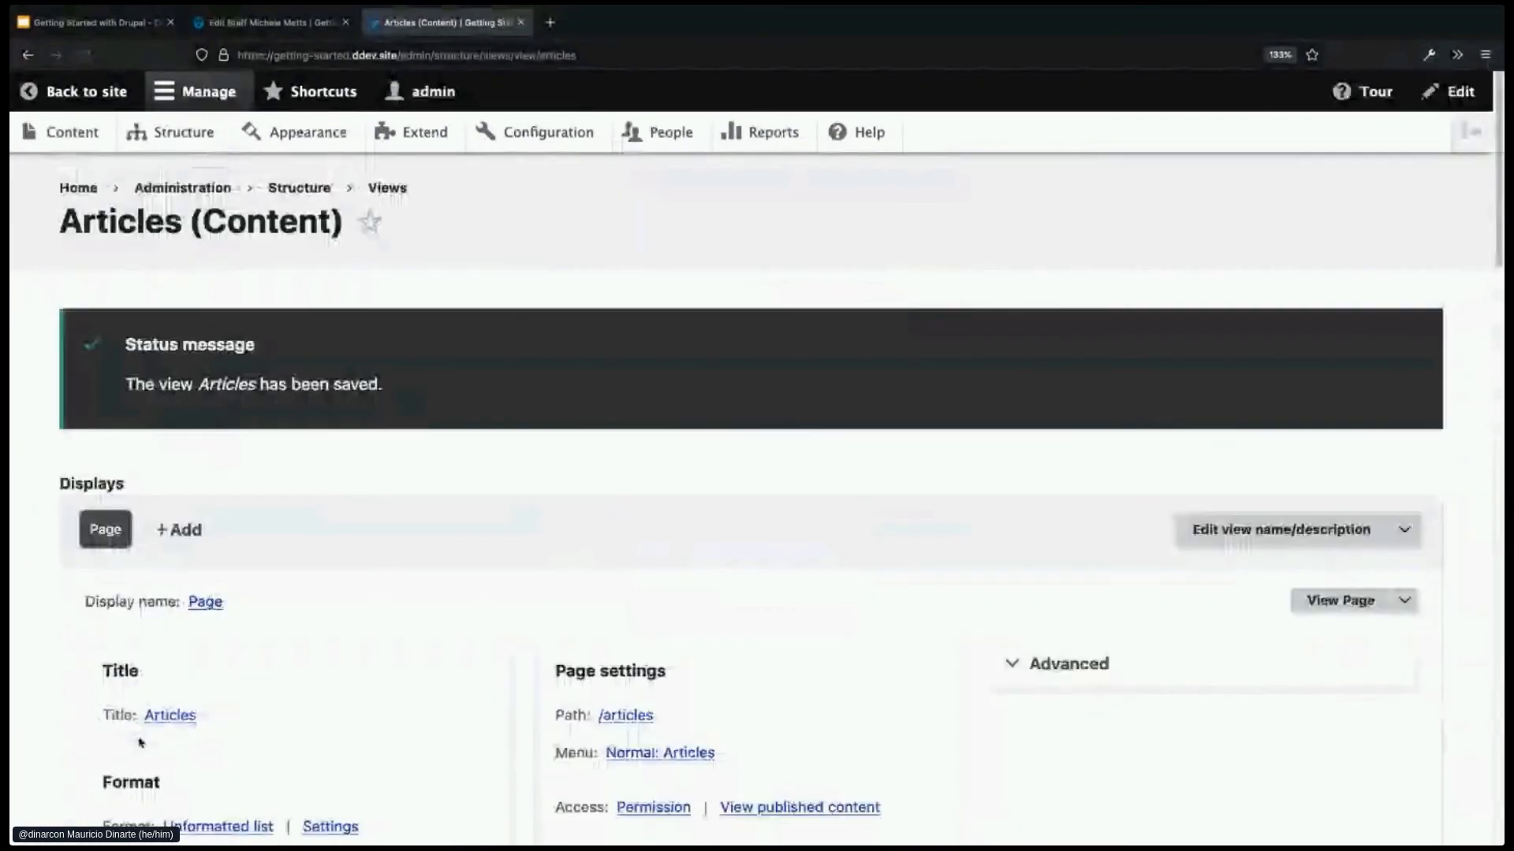
scroll(402, 673, down, 2)
scroll(402, 675, down, 1)
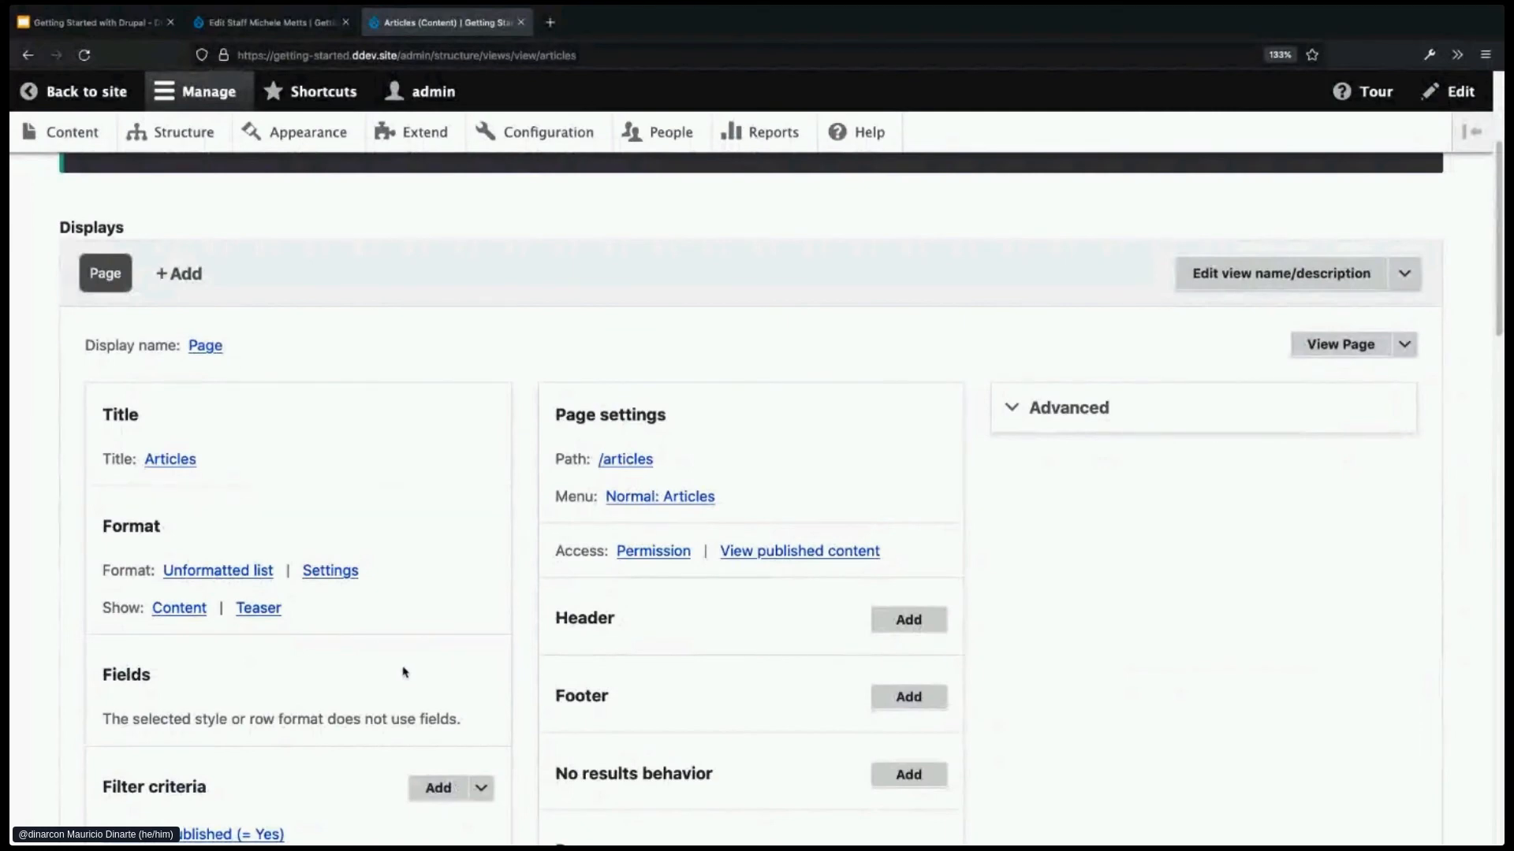
scroll(468, 447, up, 3)
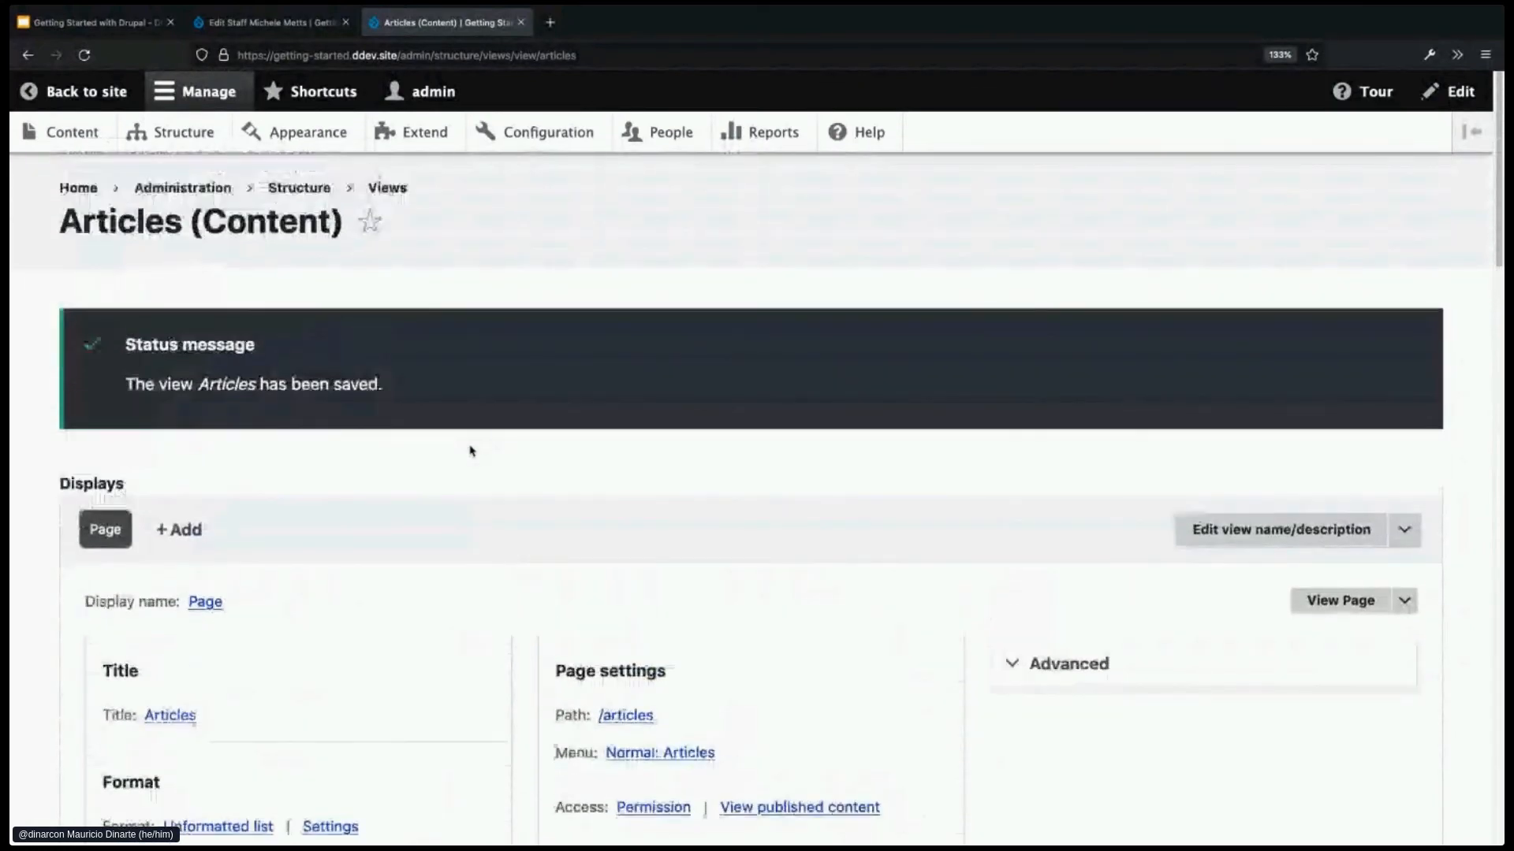
click(78, 189)
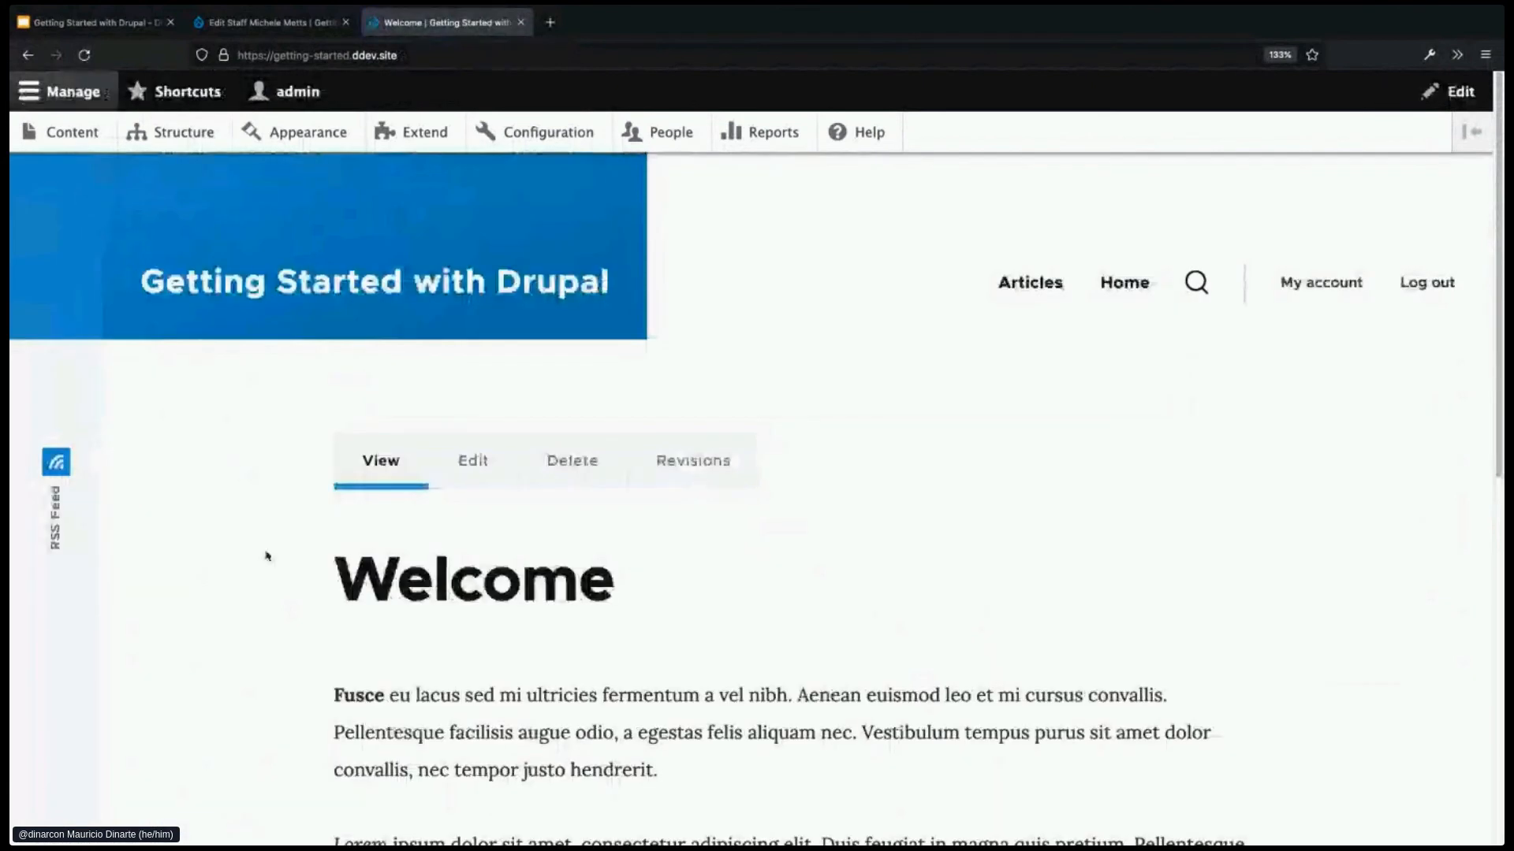
- Open the Articles listing from the main menu and page to the next set of articles
click(1046, 288)
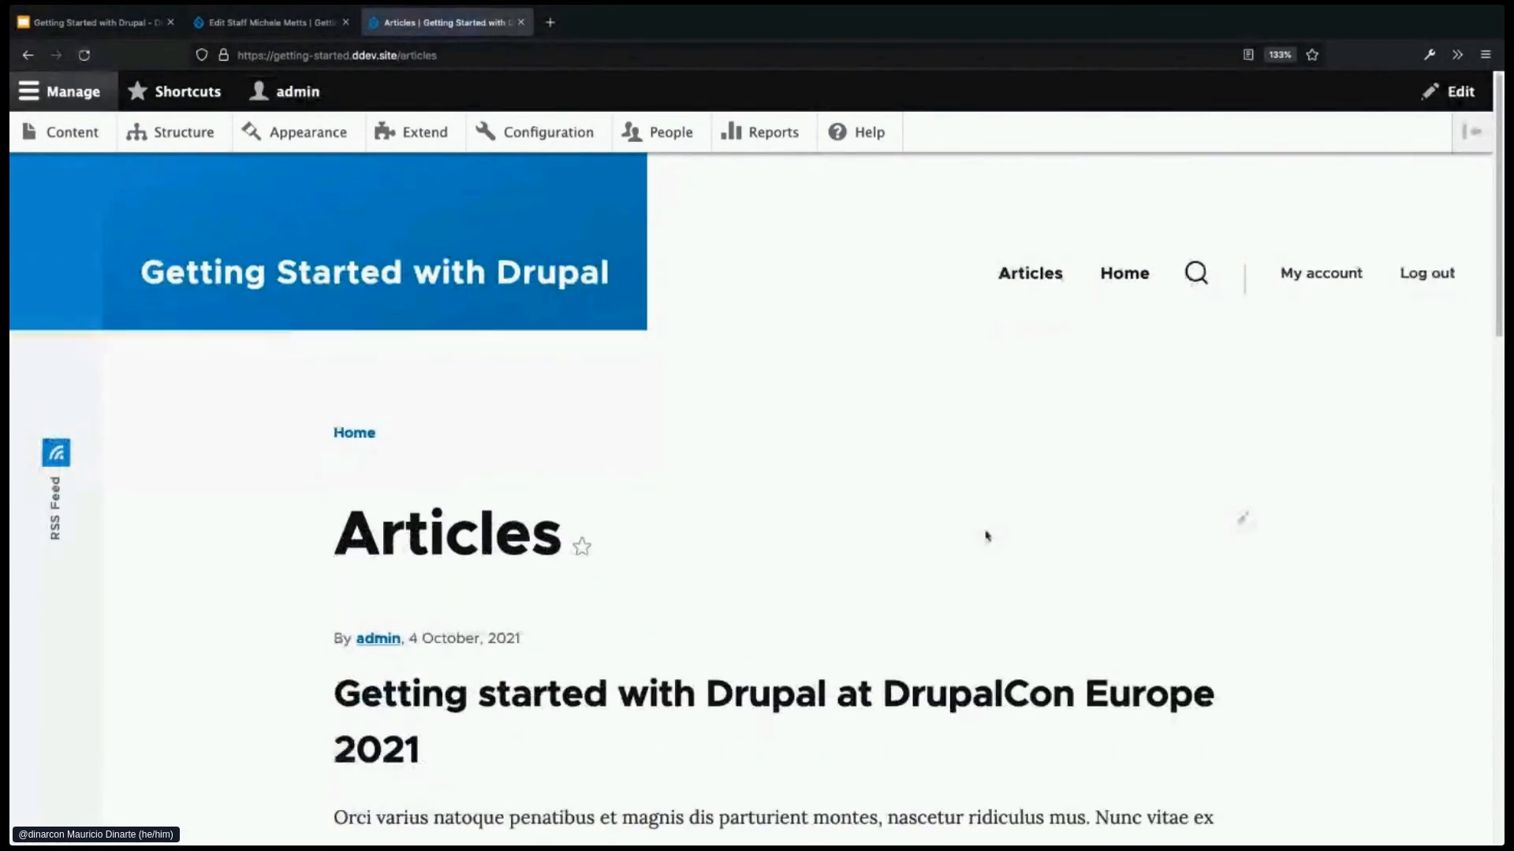
scroll(986, 536, down, 5)
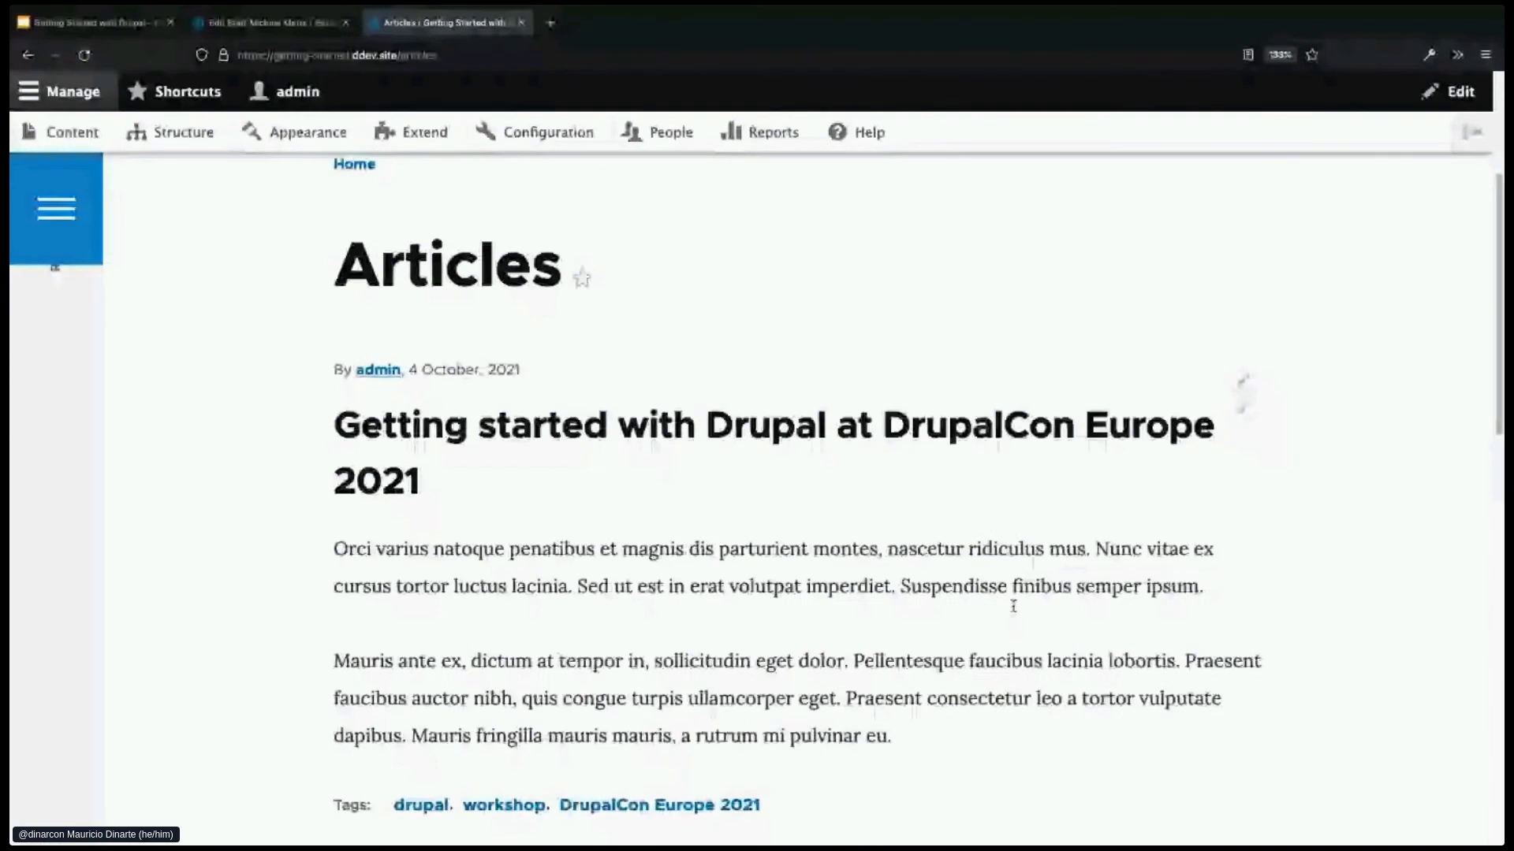
scroll(1013, 605, down, 2)
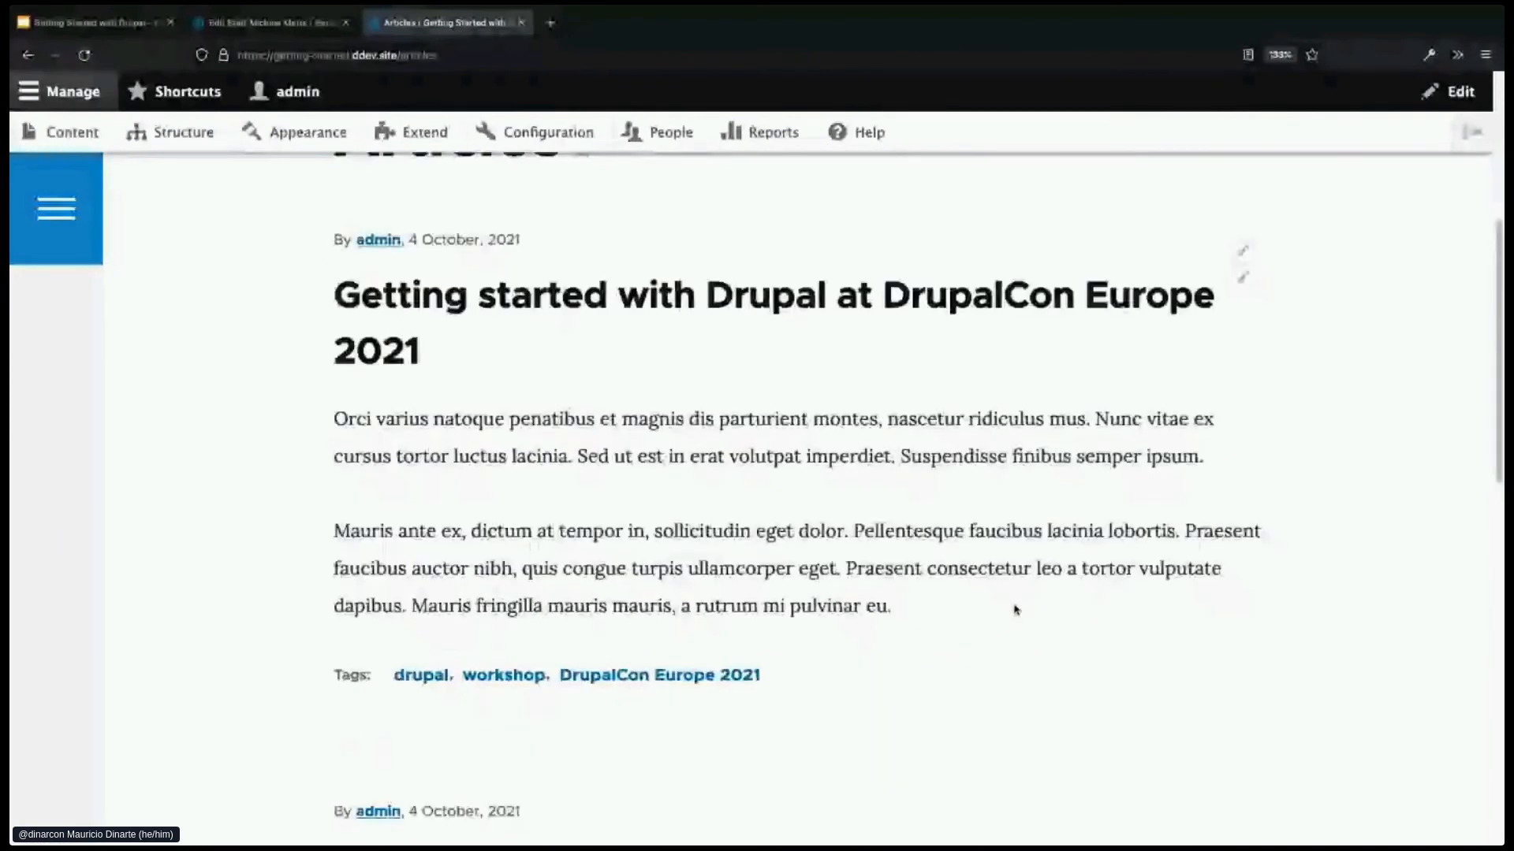
scroll(1016, 609, down, 5)
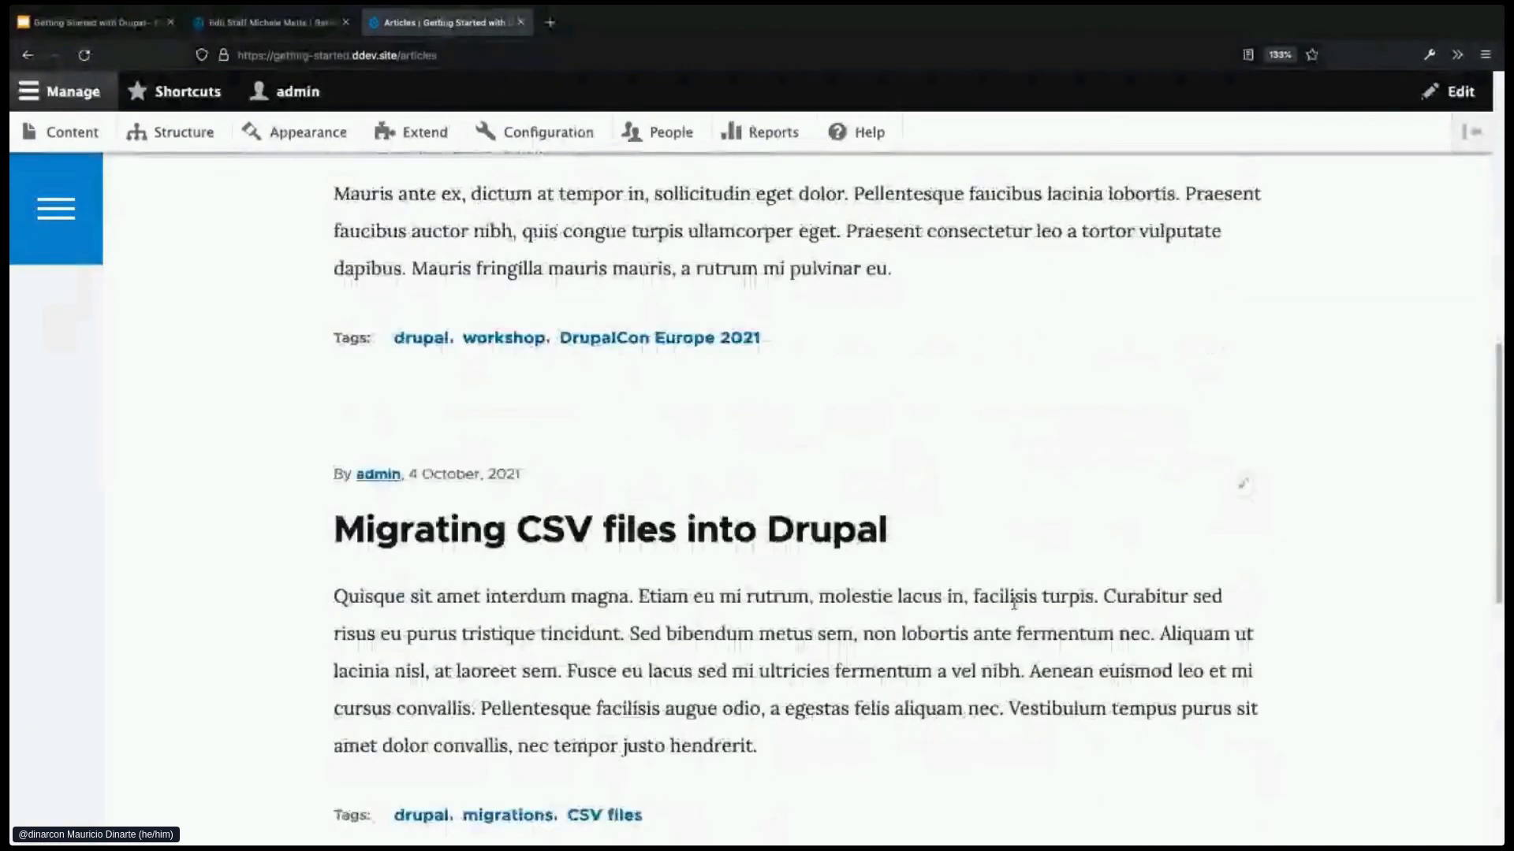
scroll(1014, 606, down, 3)
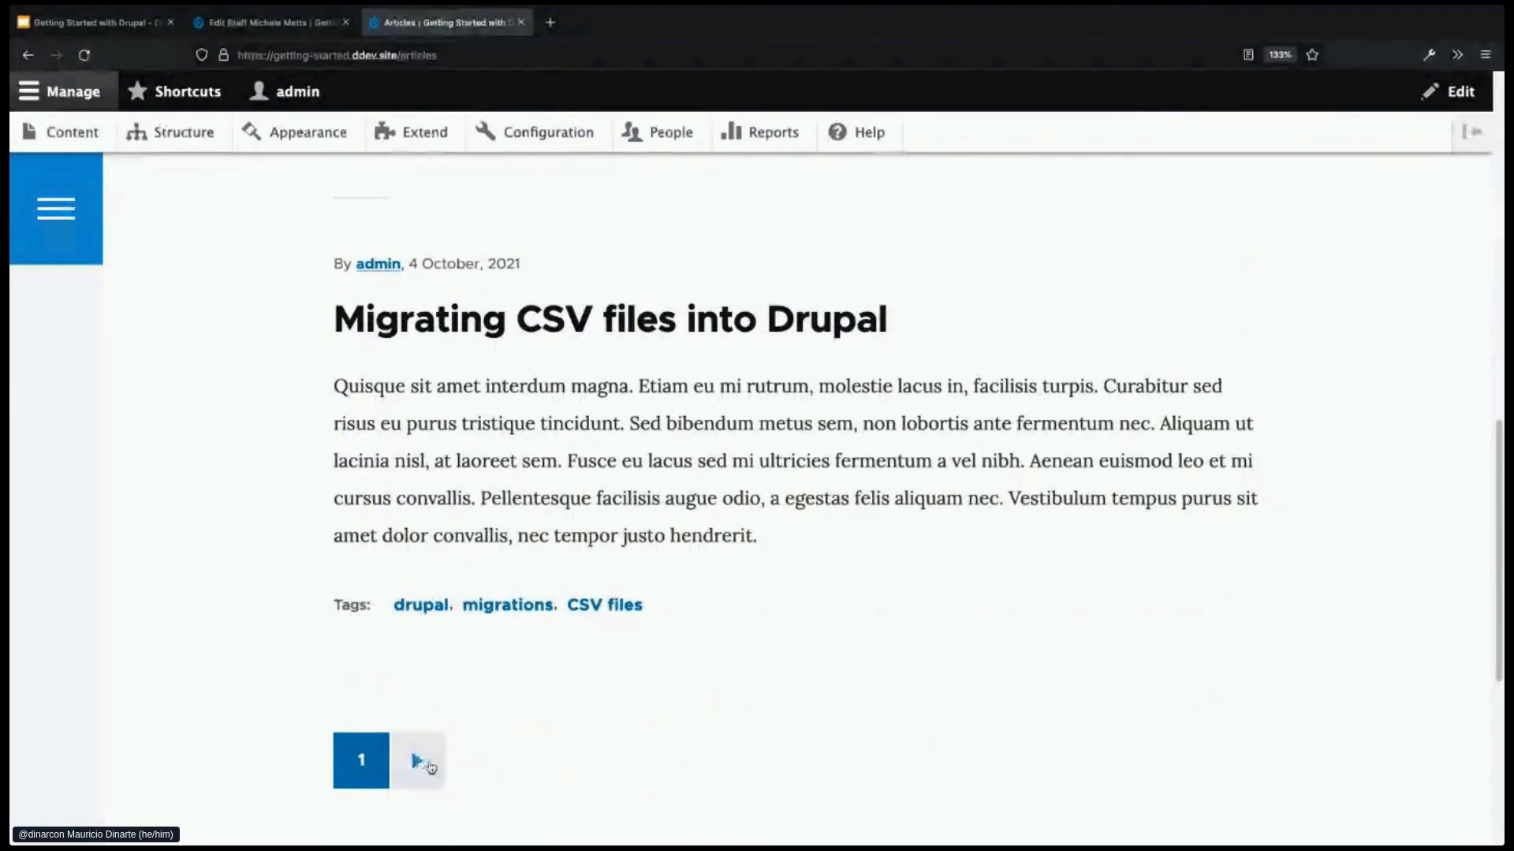
click(432, 767)
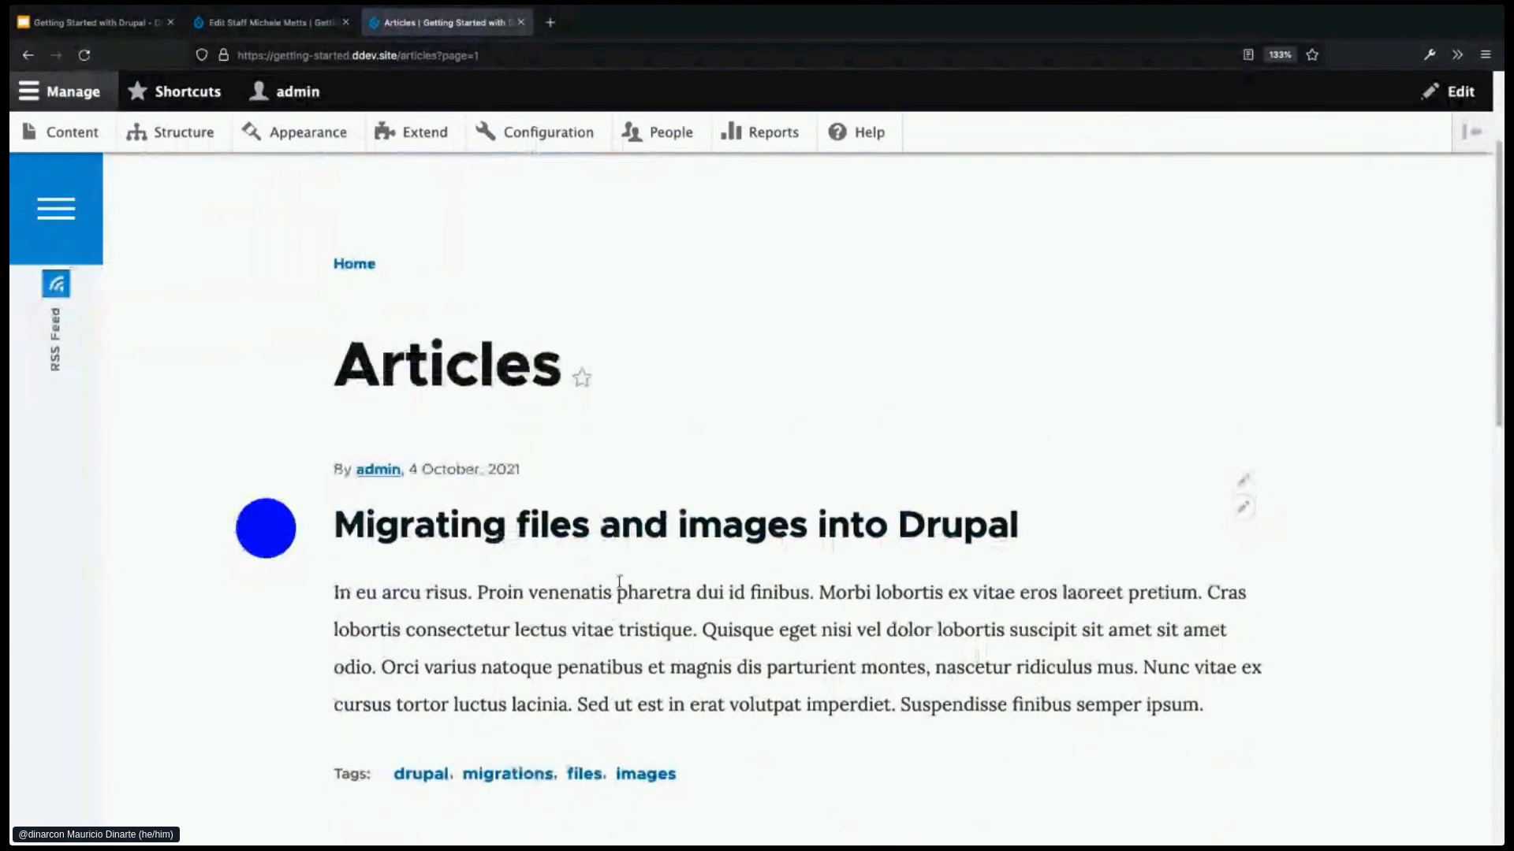
- Read the 'Writing your first Drupal migration' article, then return to the Articles listing
scroll(865, 544, down, 1)
scroll(788, 618, down, 5)
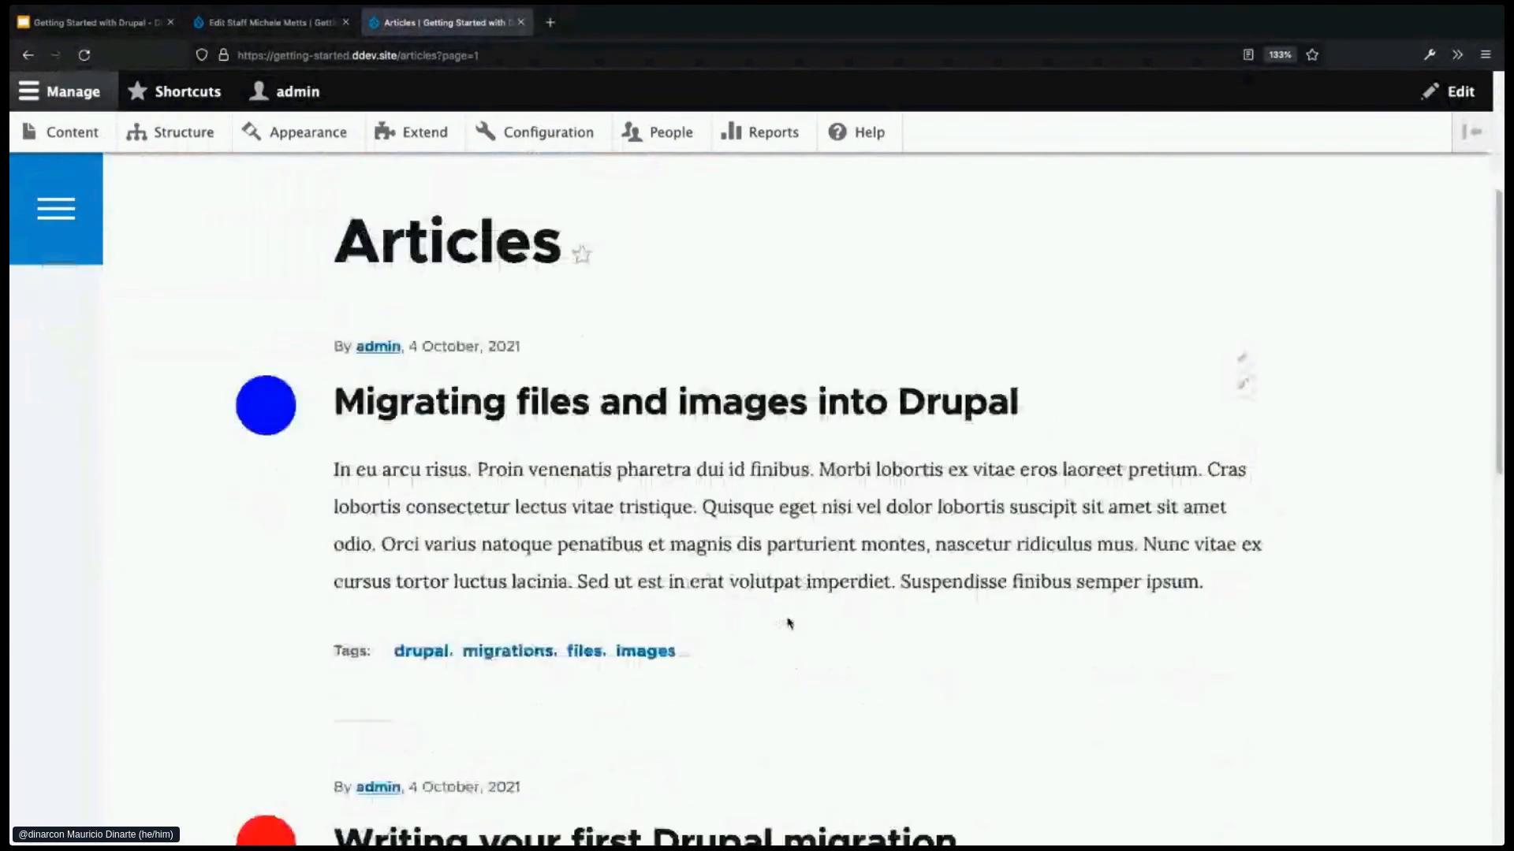
scroll(794, 640, down, 3)
click(760, 449)
scroll(769, 655, down, 10)
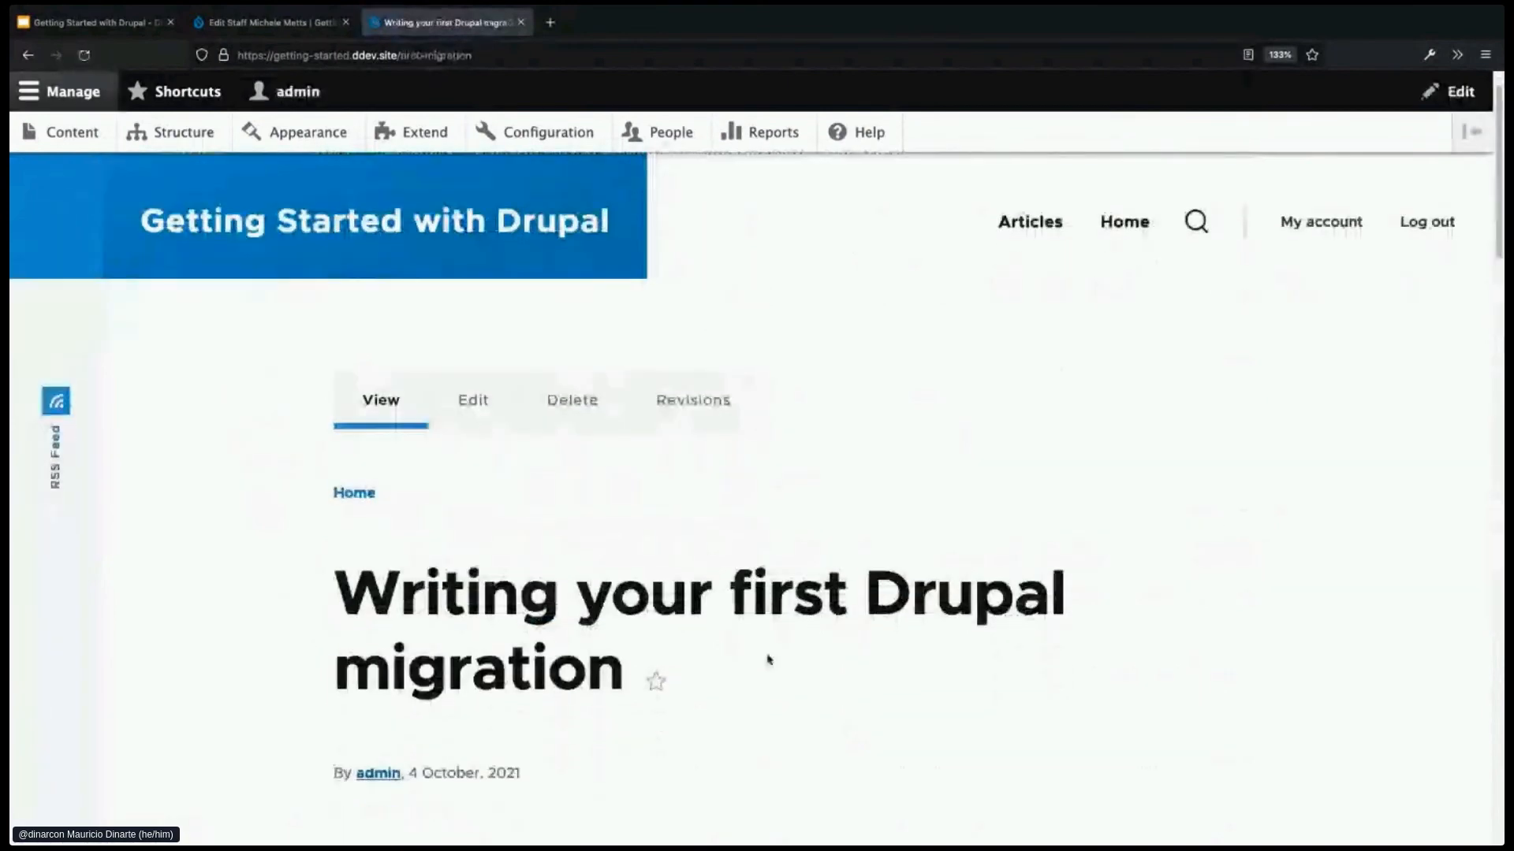
scroll(775, 651, down, 5)
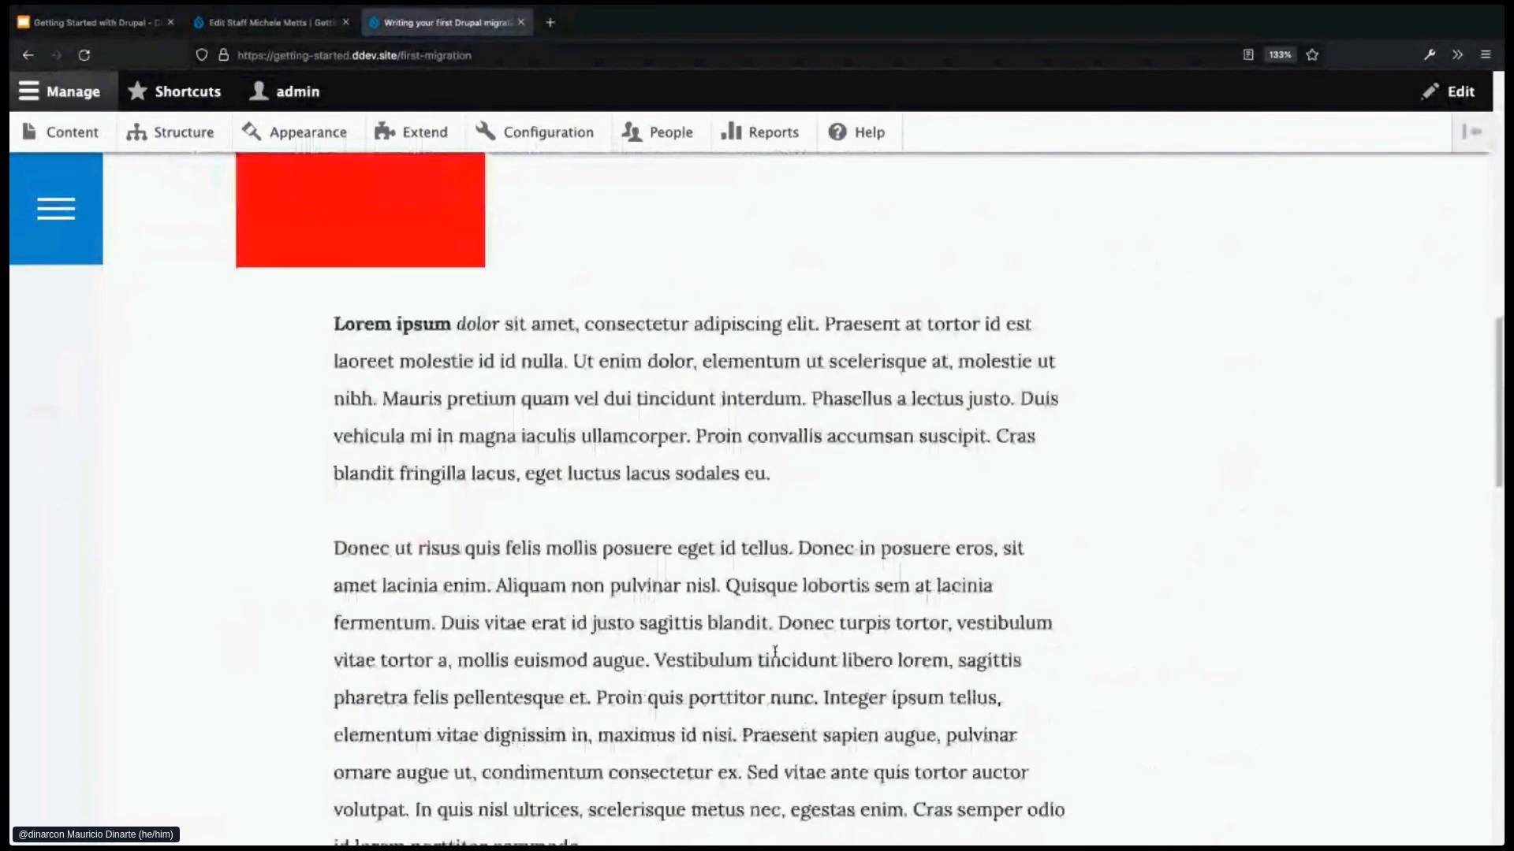
scroll(775, 652, down, 2)
scroll(777, 656, up, 15)
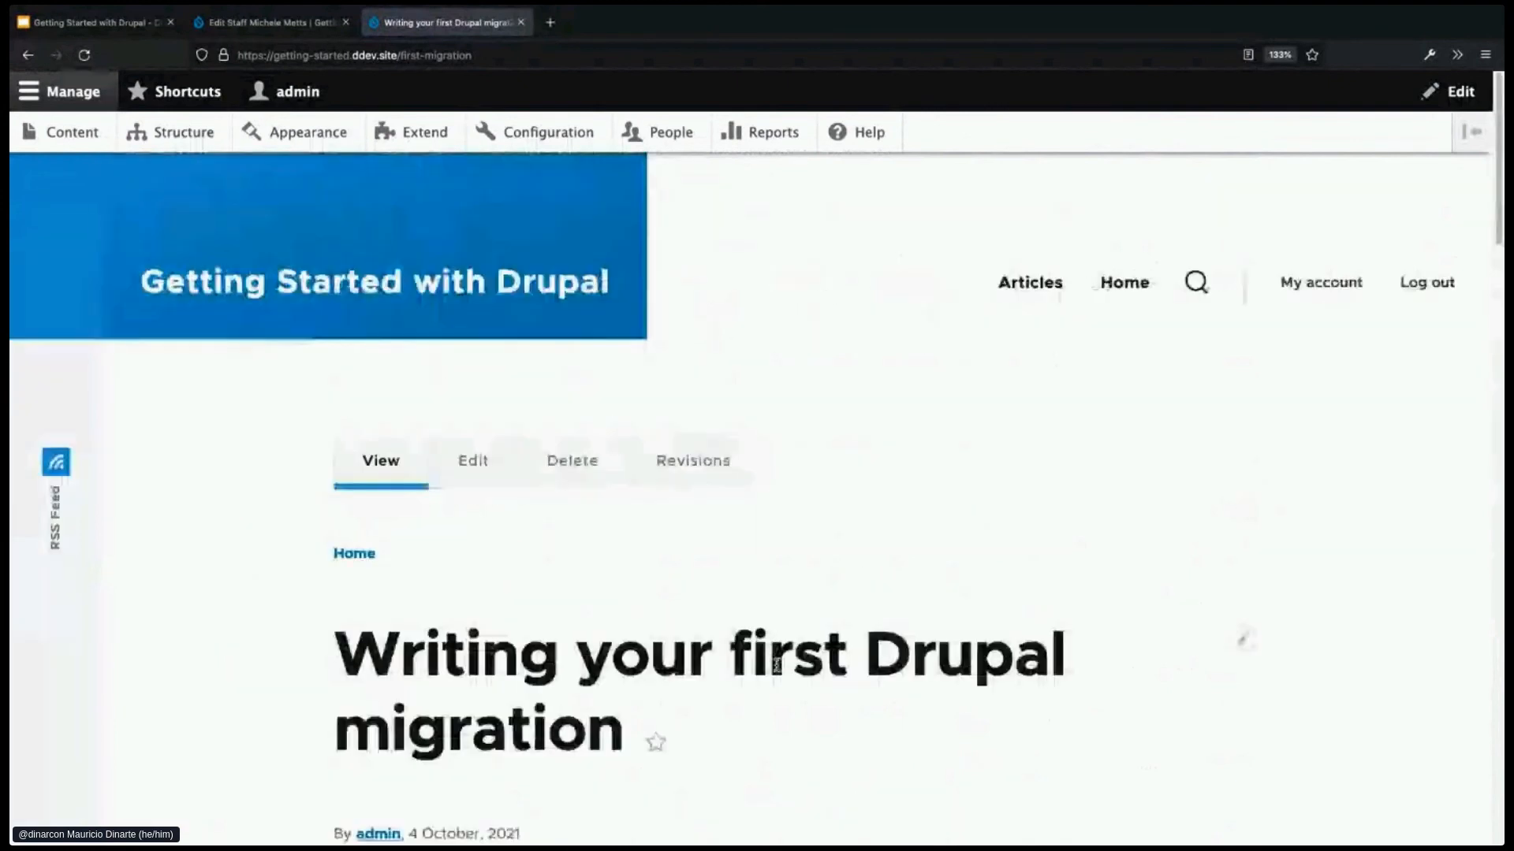
click(1033, 293)
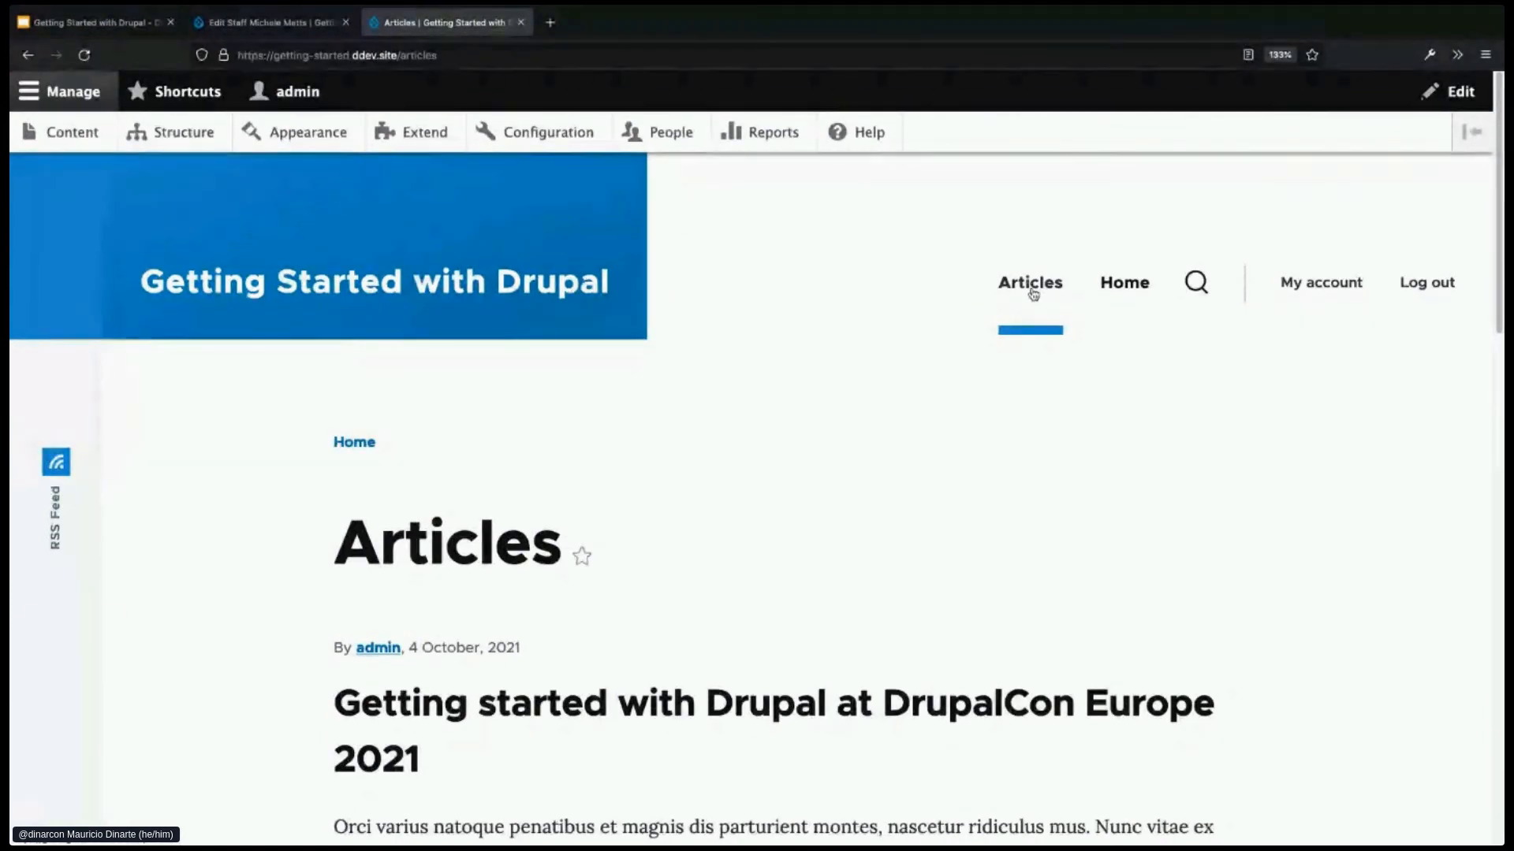
mouse_move(638, 311)
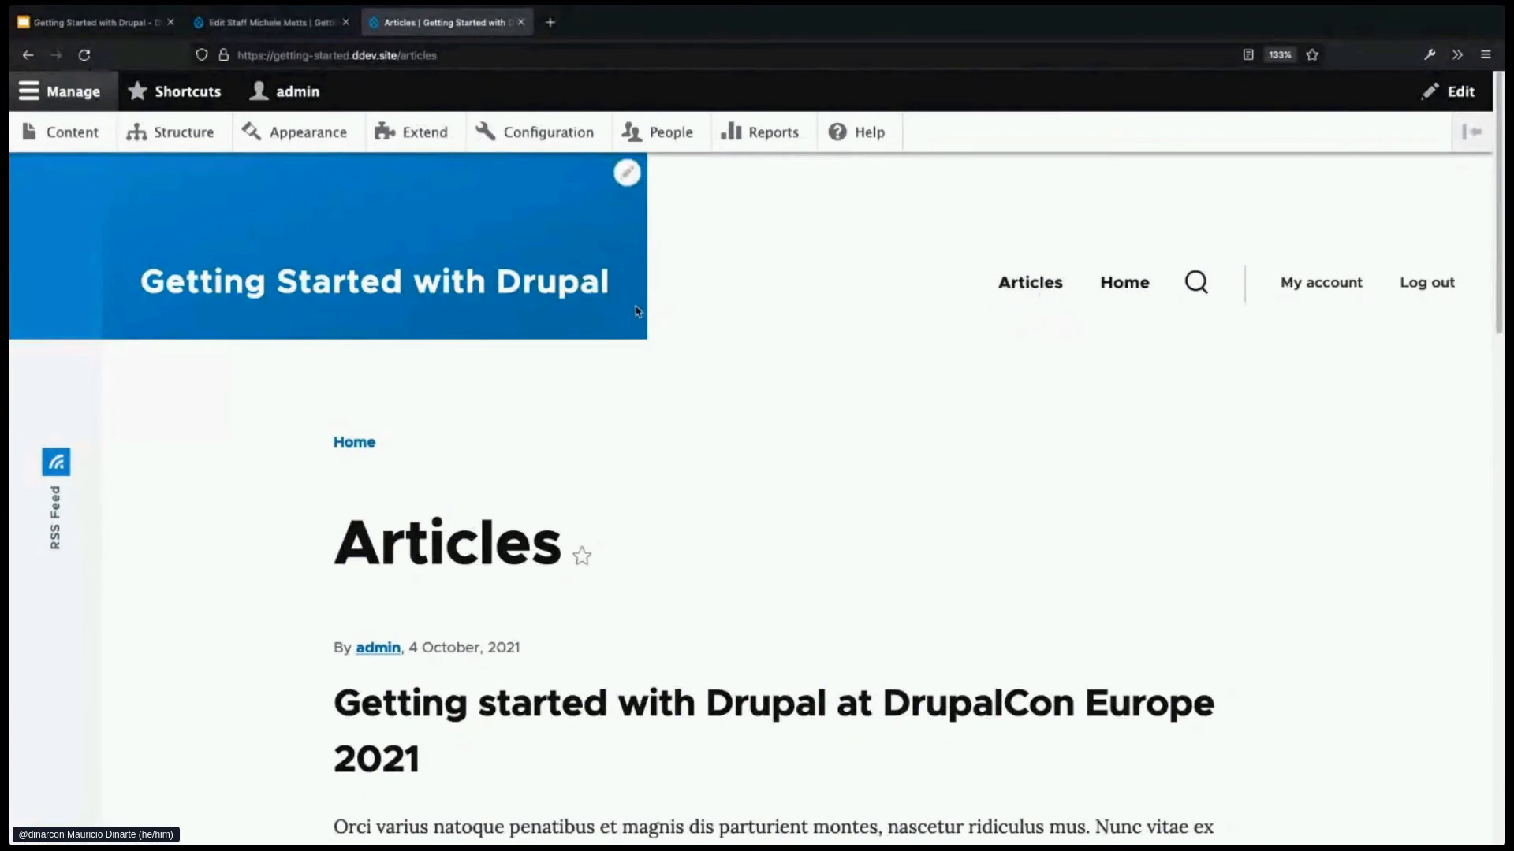
- From Structure > Views, start a new view named 'Staff'
click(184, 136)
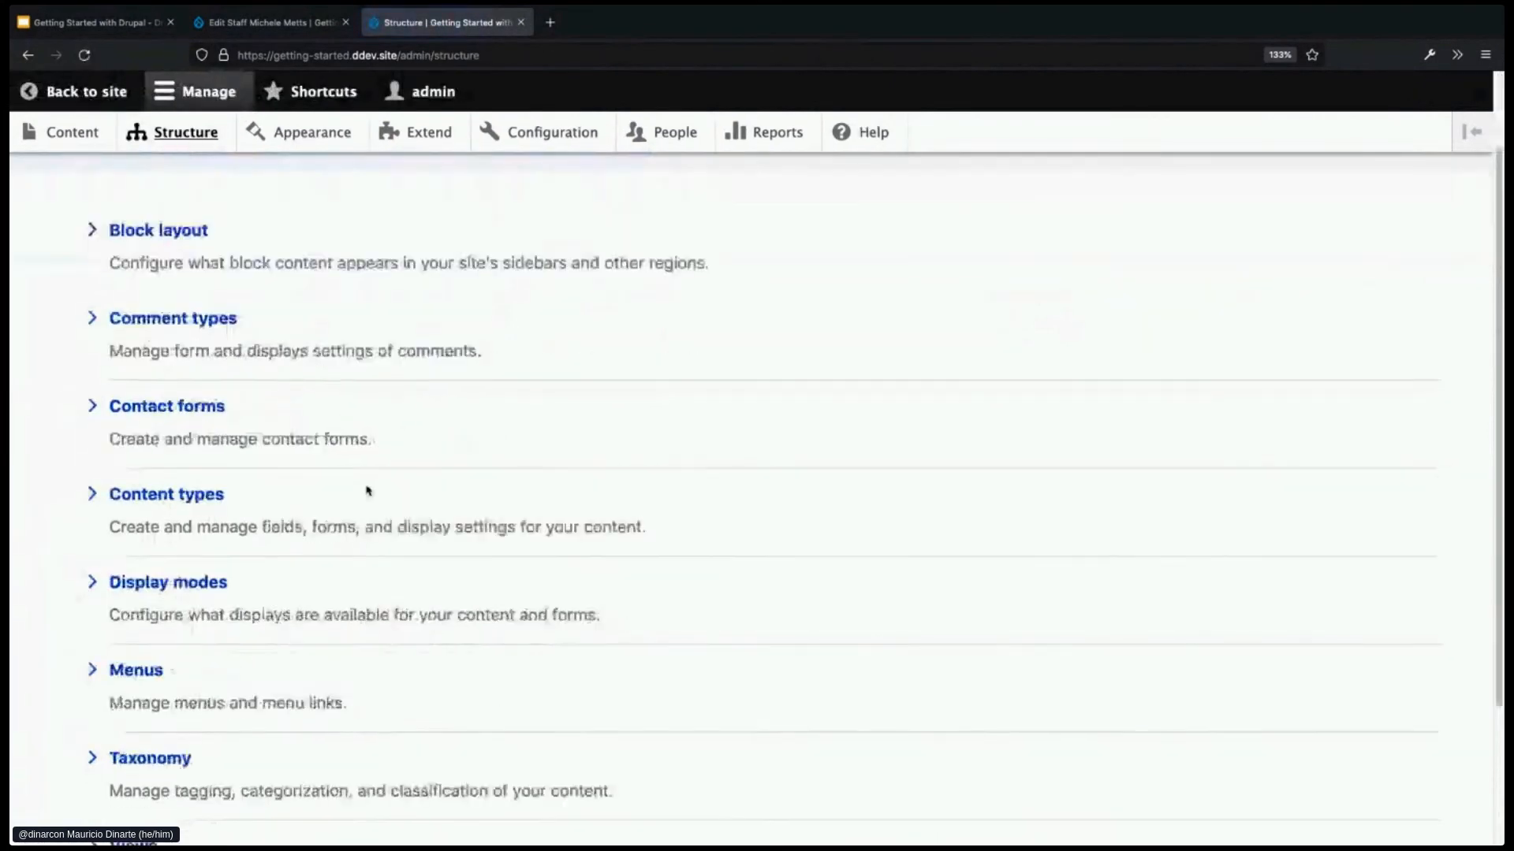
scroll(366, 491, down, 3)
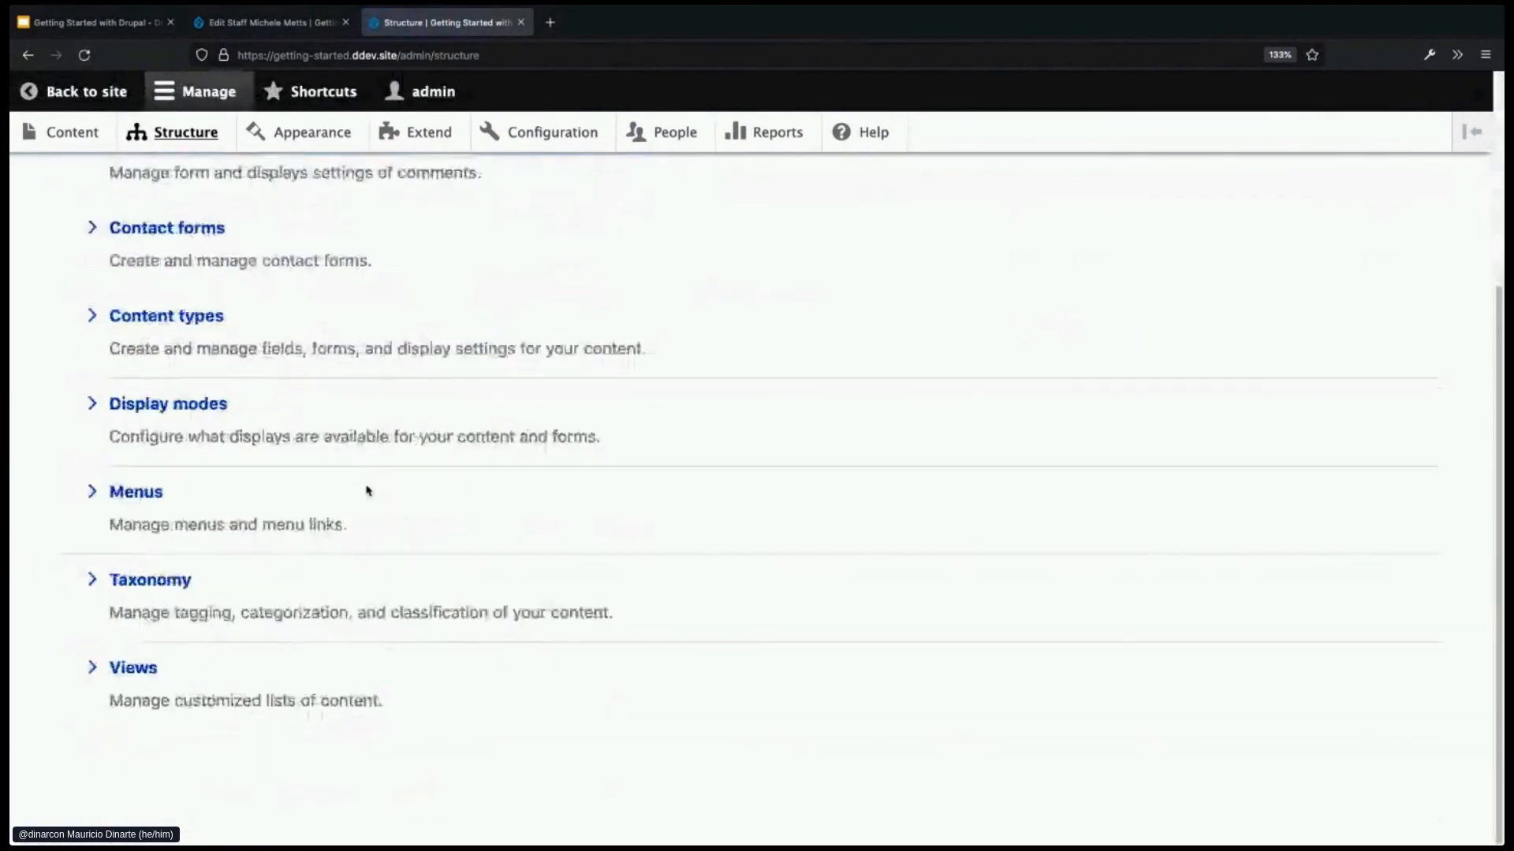
click(146, 674)
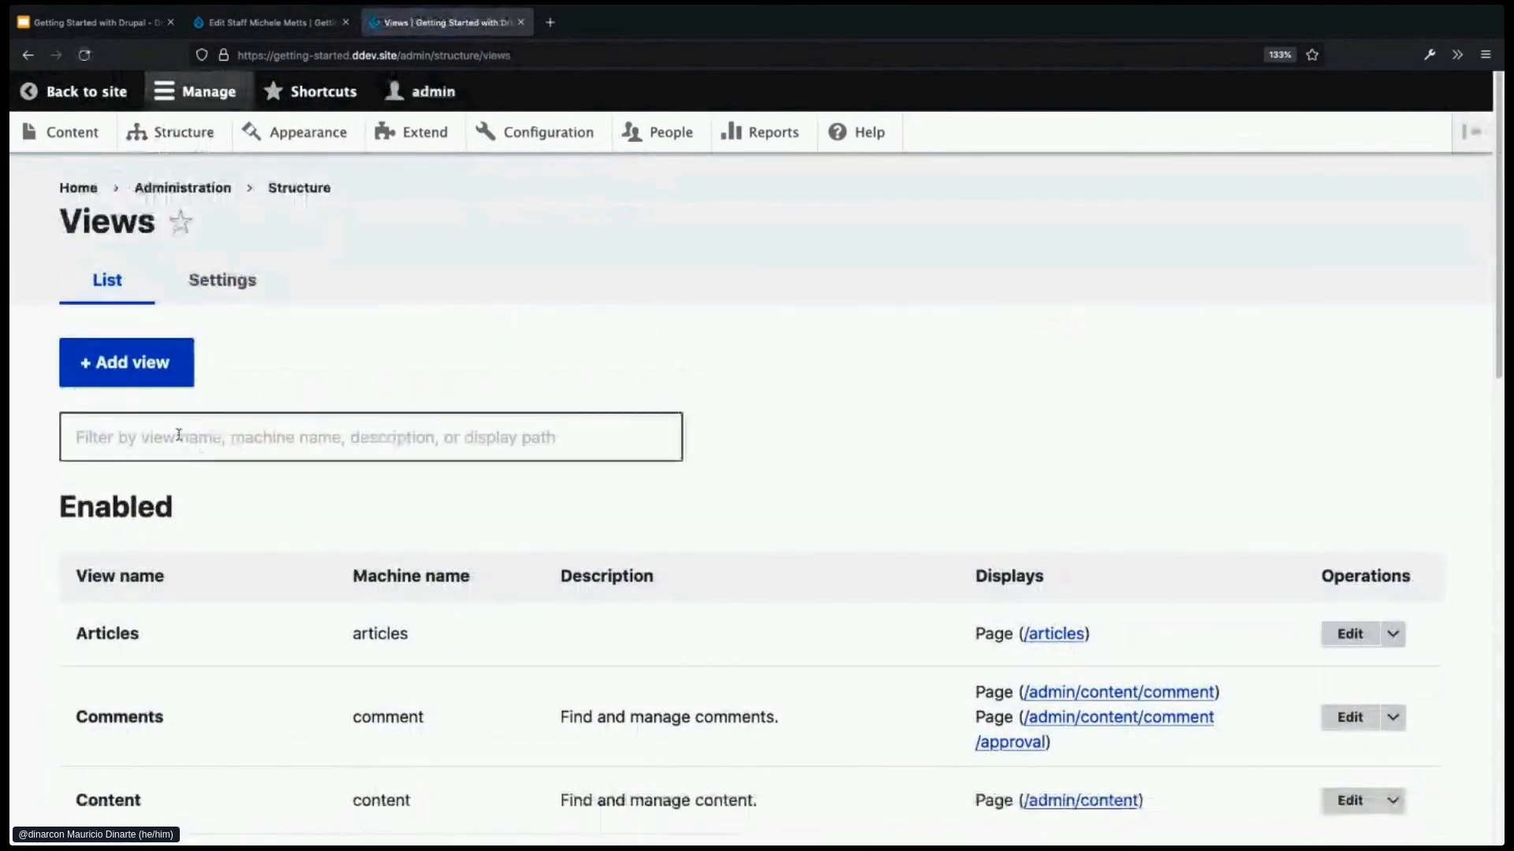
click(135, 370)
click(273, 419)
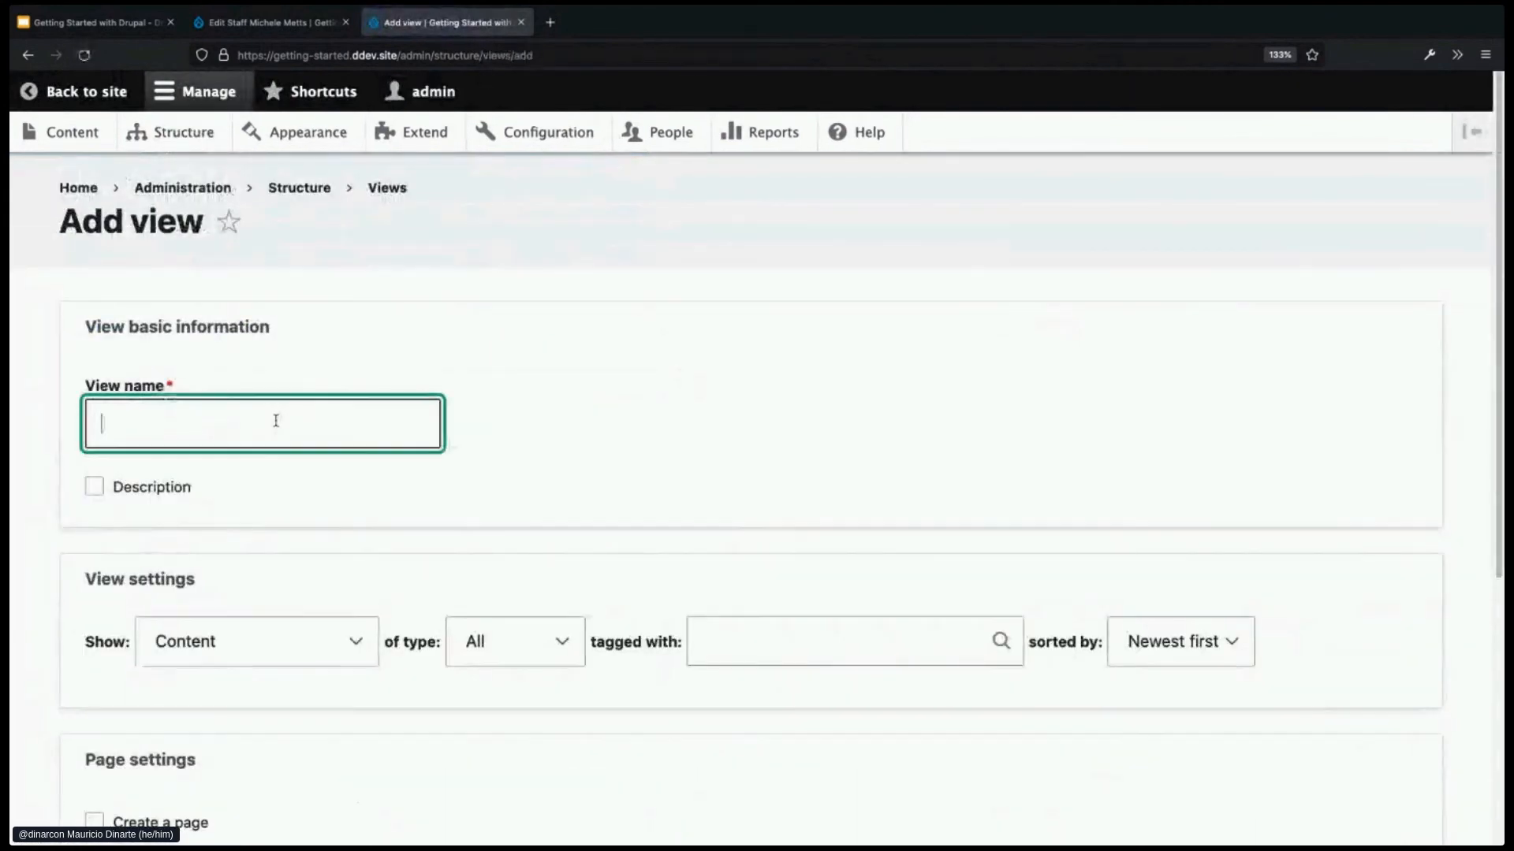
text(Sty)
key(BackSpace)
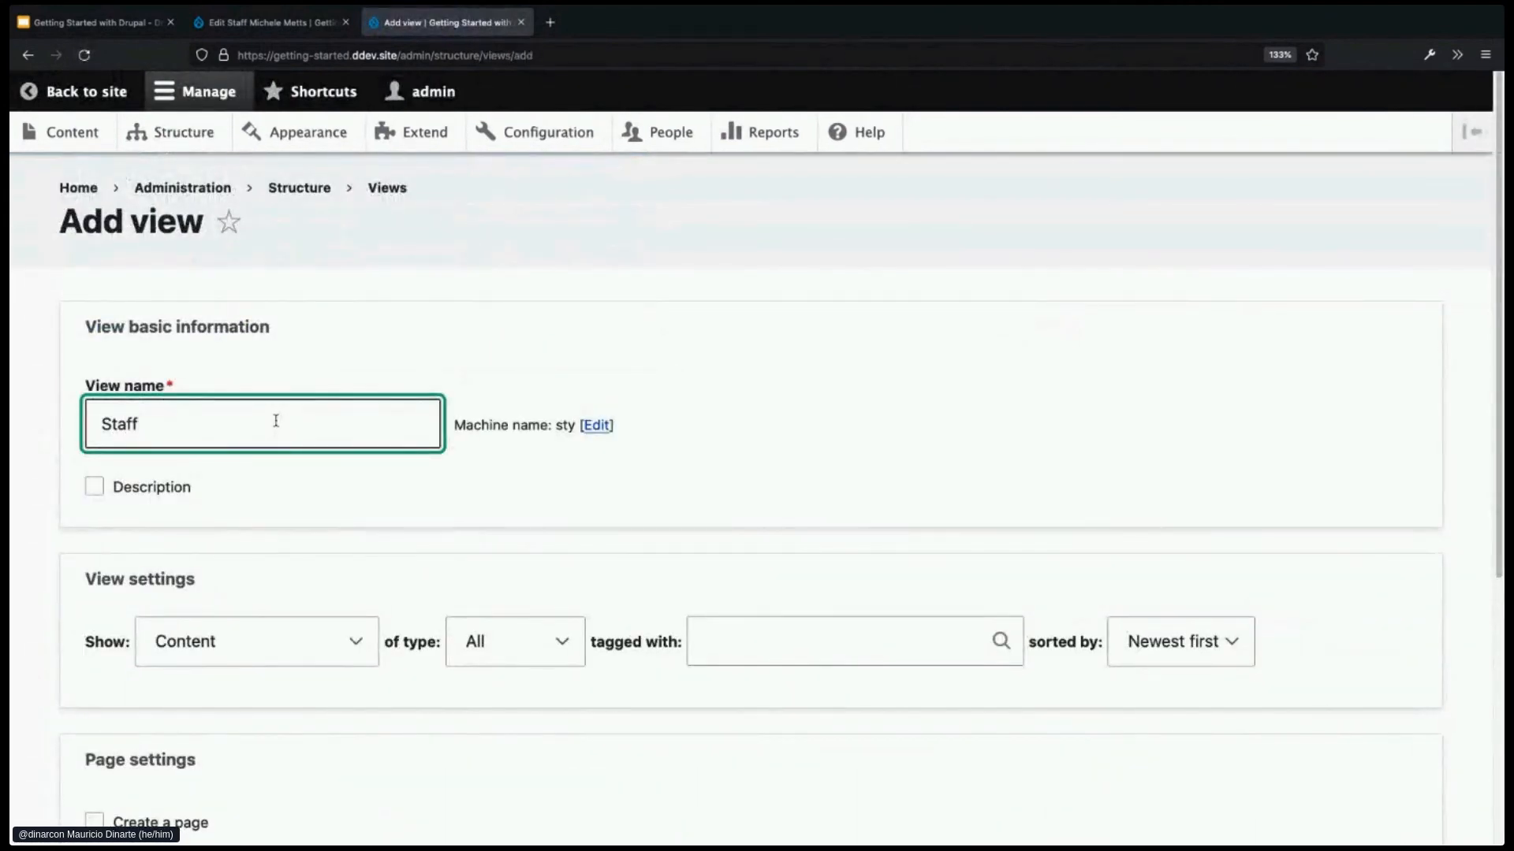
- Limit the view to Staff content sorted by Title
scroll(517, 500, down, 2)
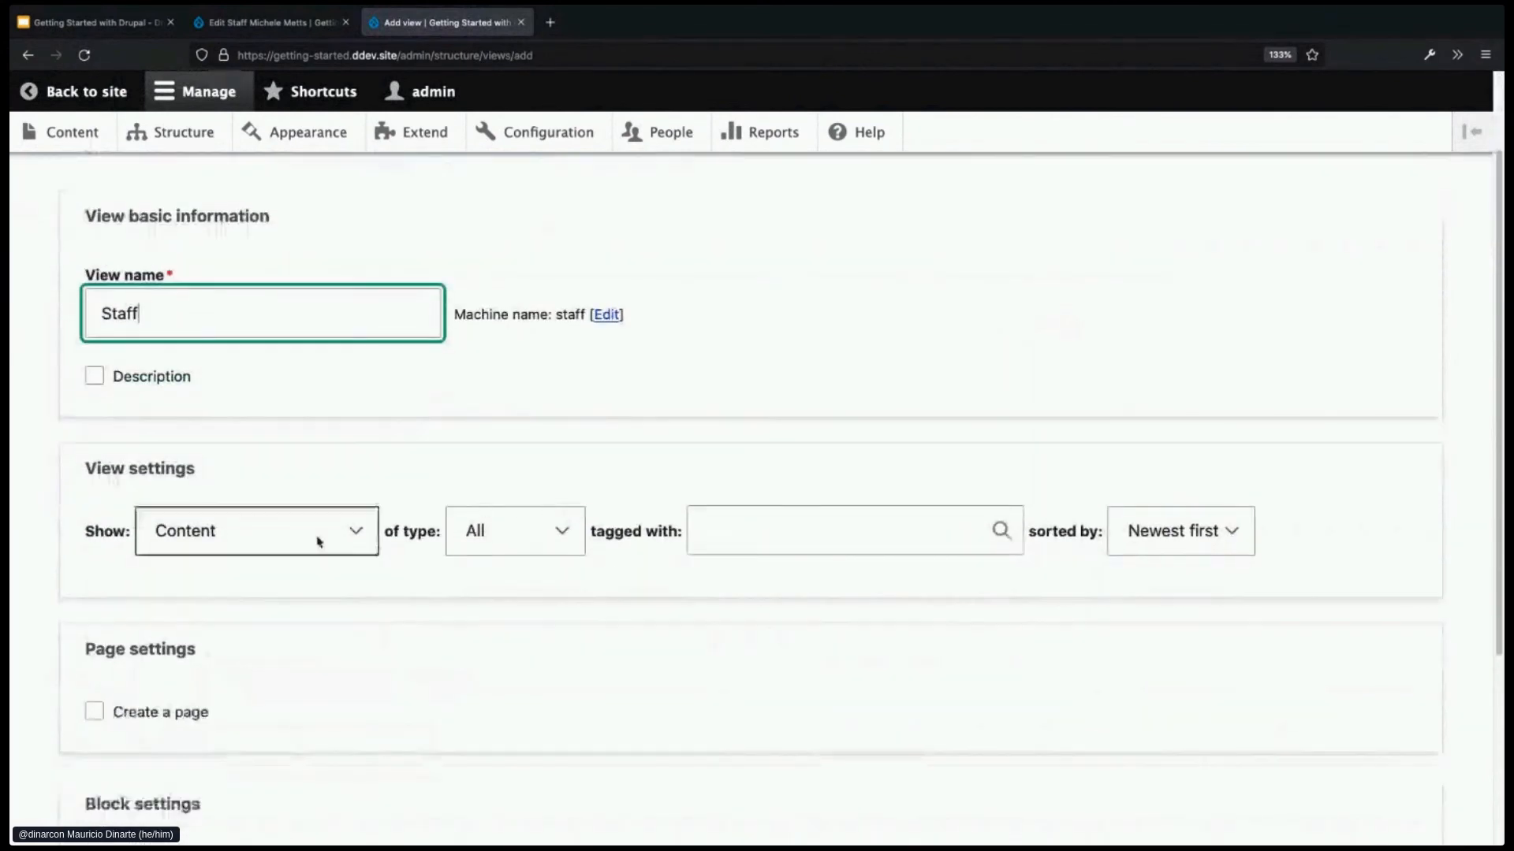
scroll(536, 528, down, 1)
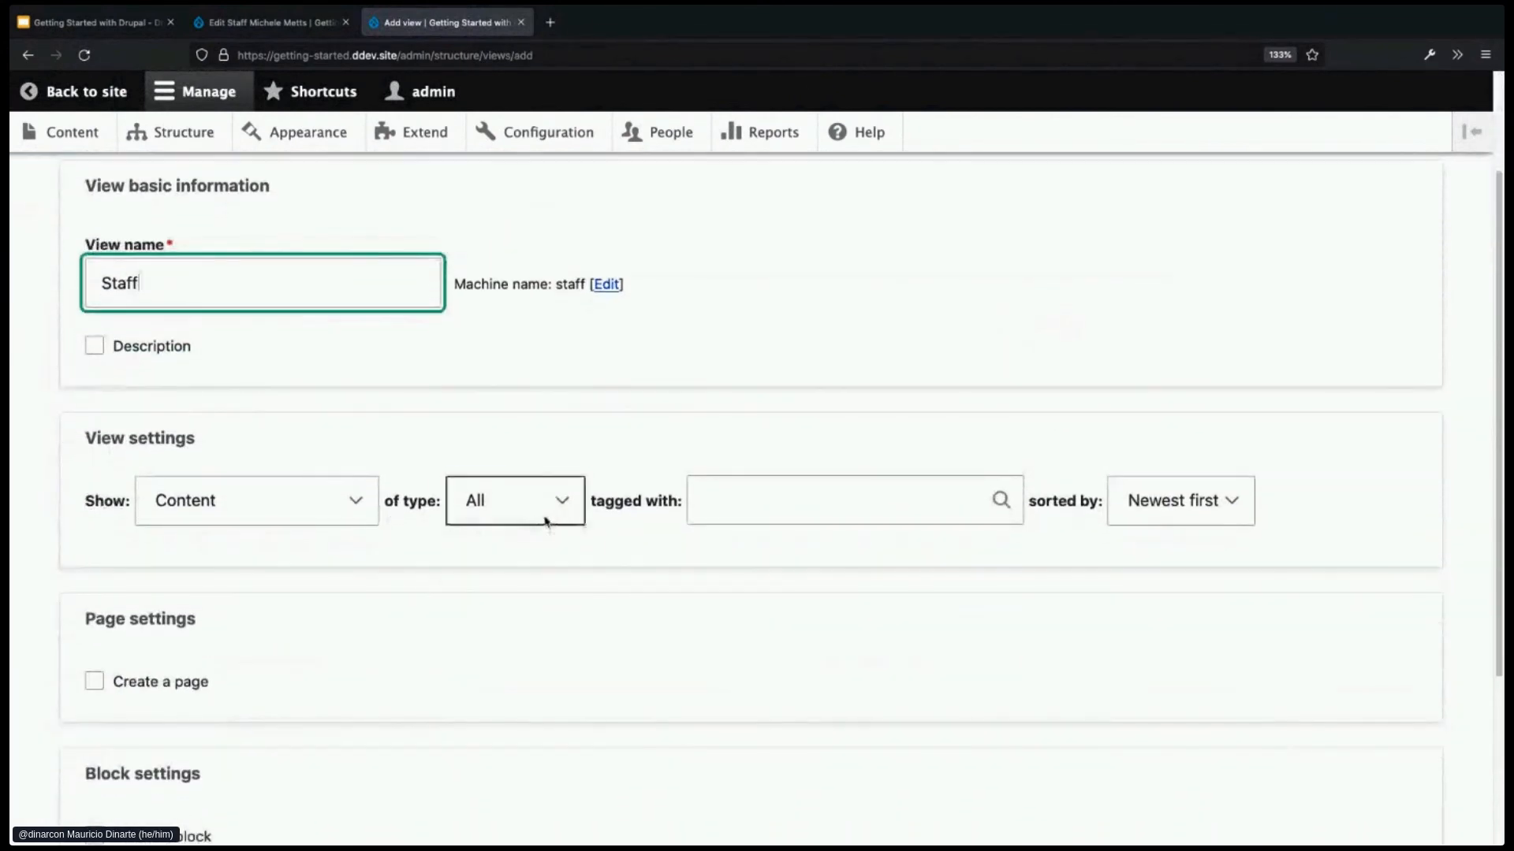
click(544, 520)
click(529, 562)
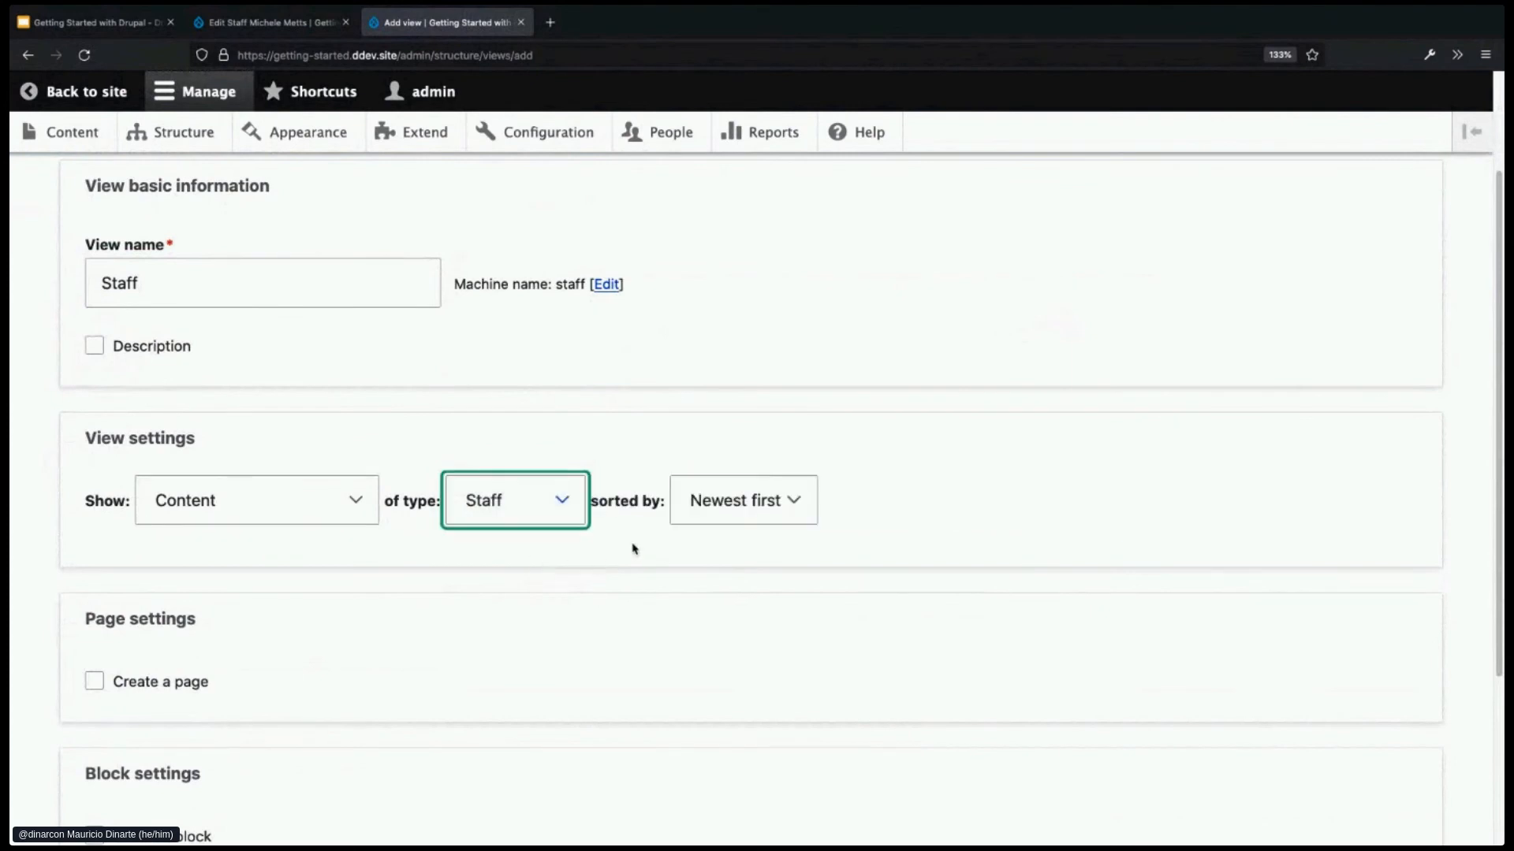
scroll(720, 544, down, 1)
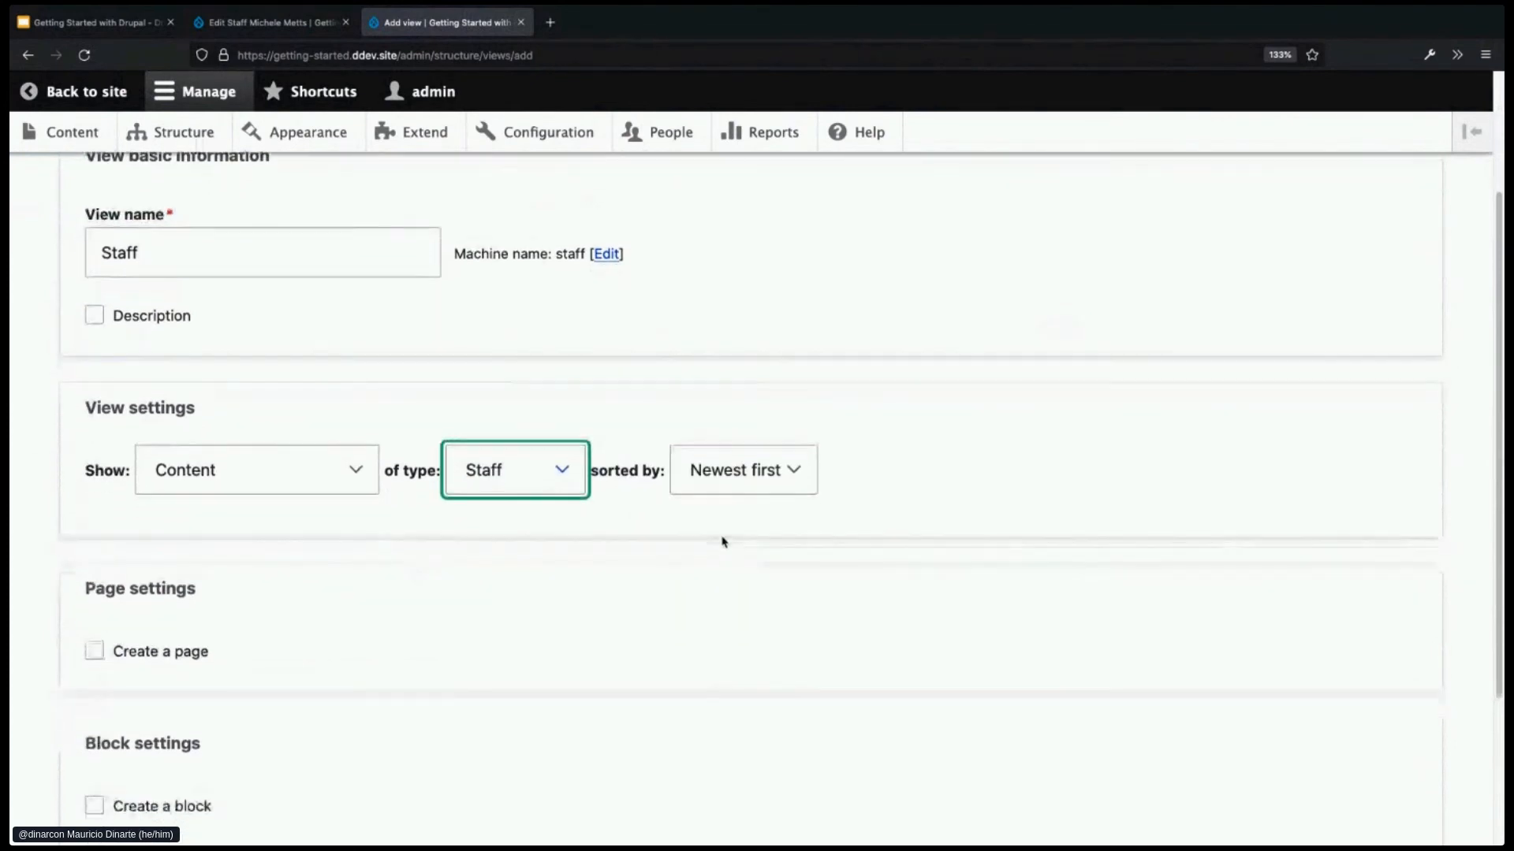
click(799, 483)
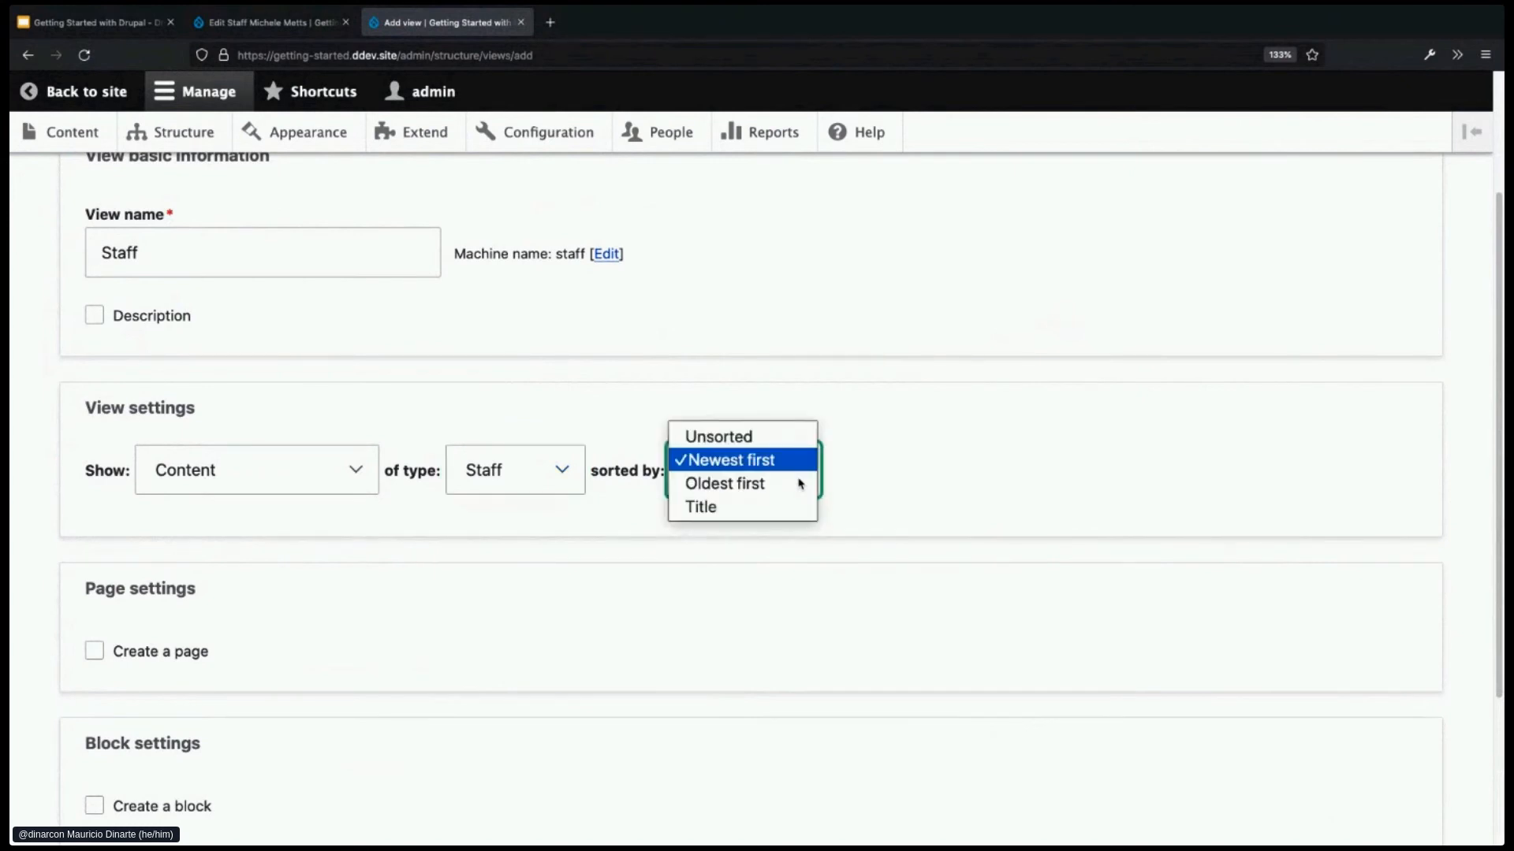
click(742, 509)
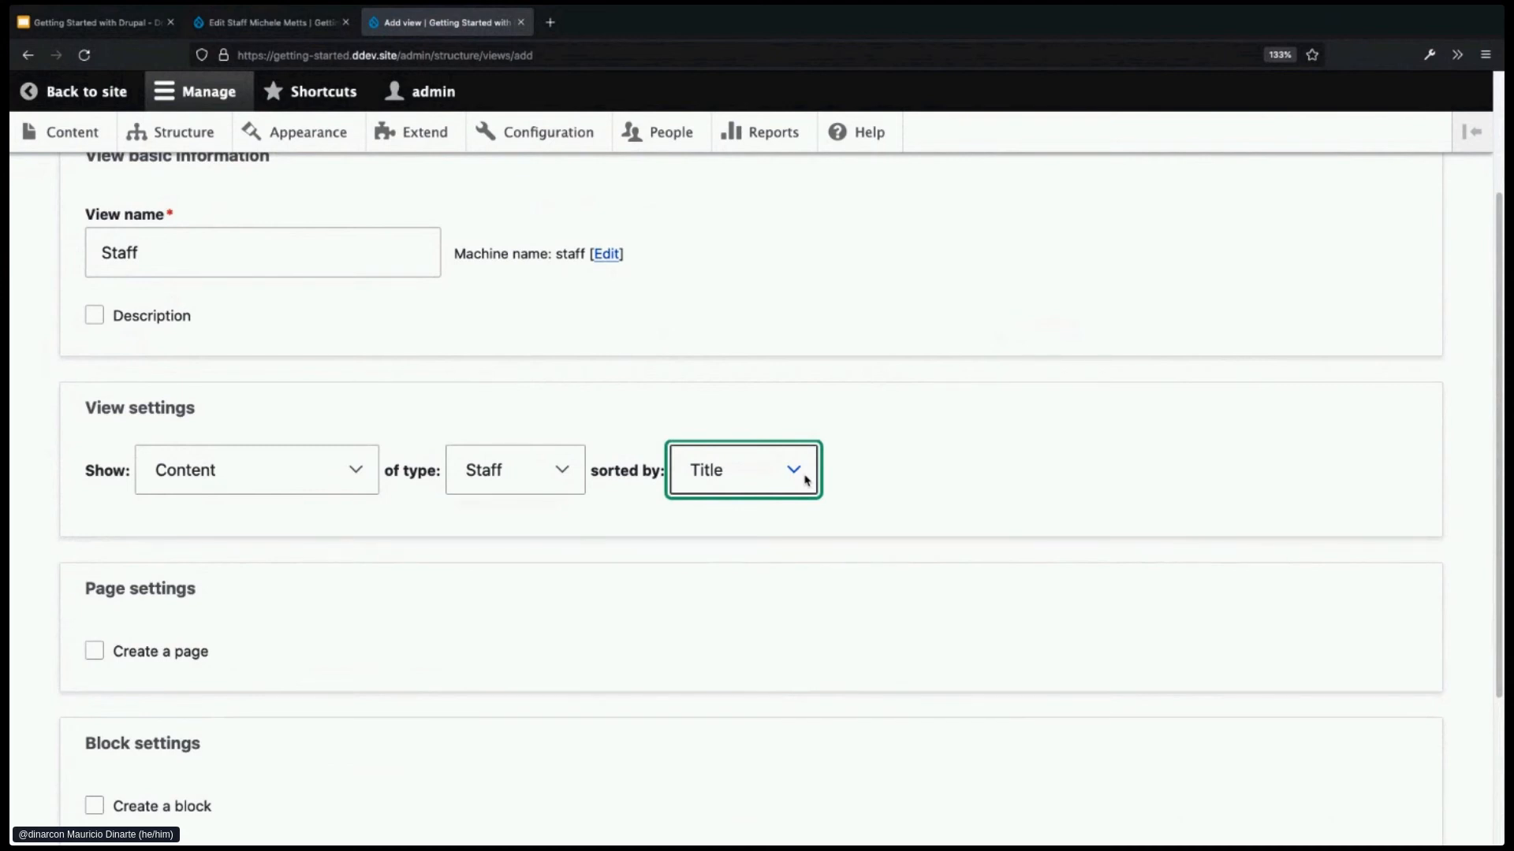
- Have the view create a 'Staff' page at path staff showing 10 items
scroll(709, 599, down, 1)
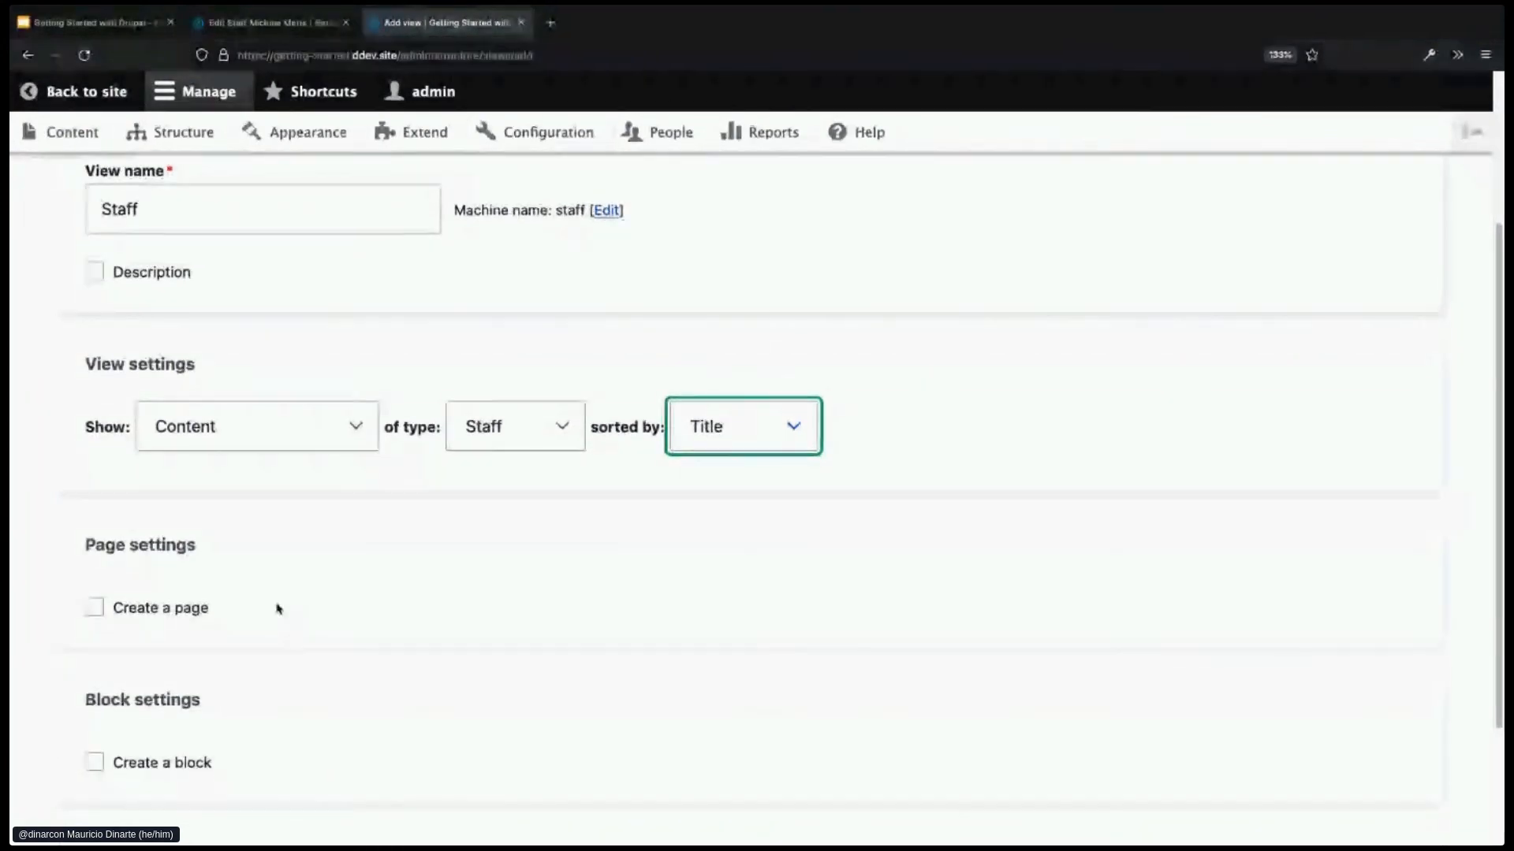
click(170, 616)
scroll(355, 611, down, 1)
click(365, 627)
scroll(364, 627, down, 1)
click(280, 675)
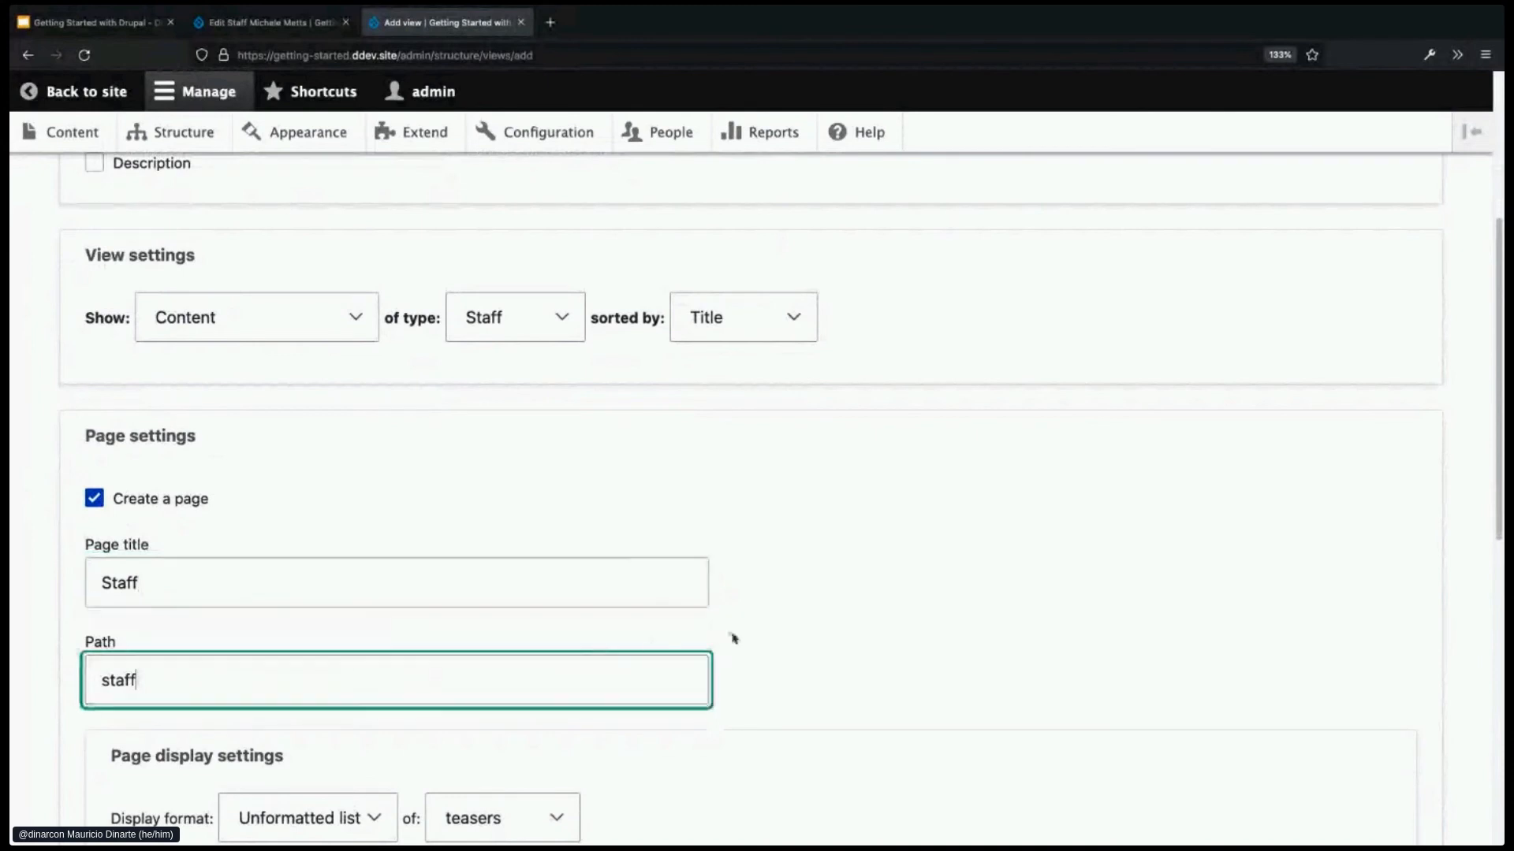
scroll(810, 633, down, 1)
scroll(812, 631, down, 3)
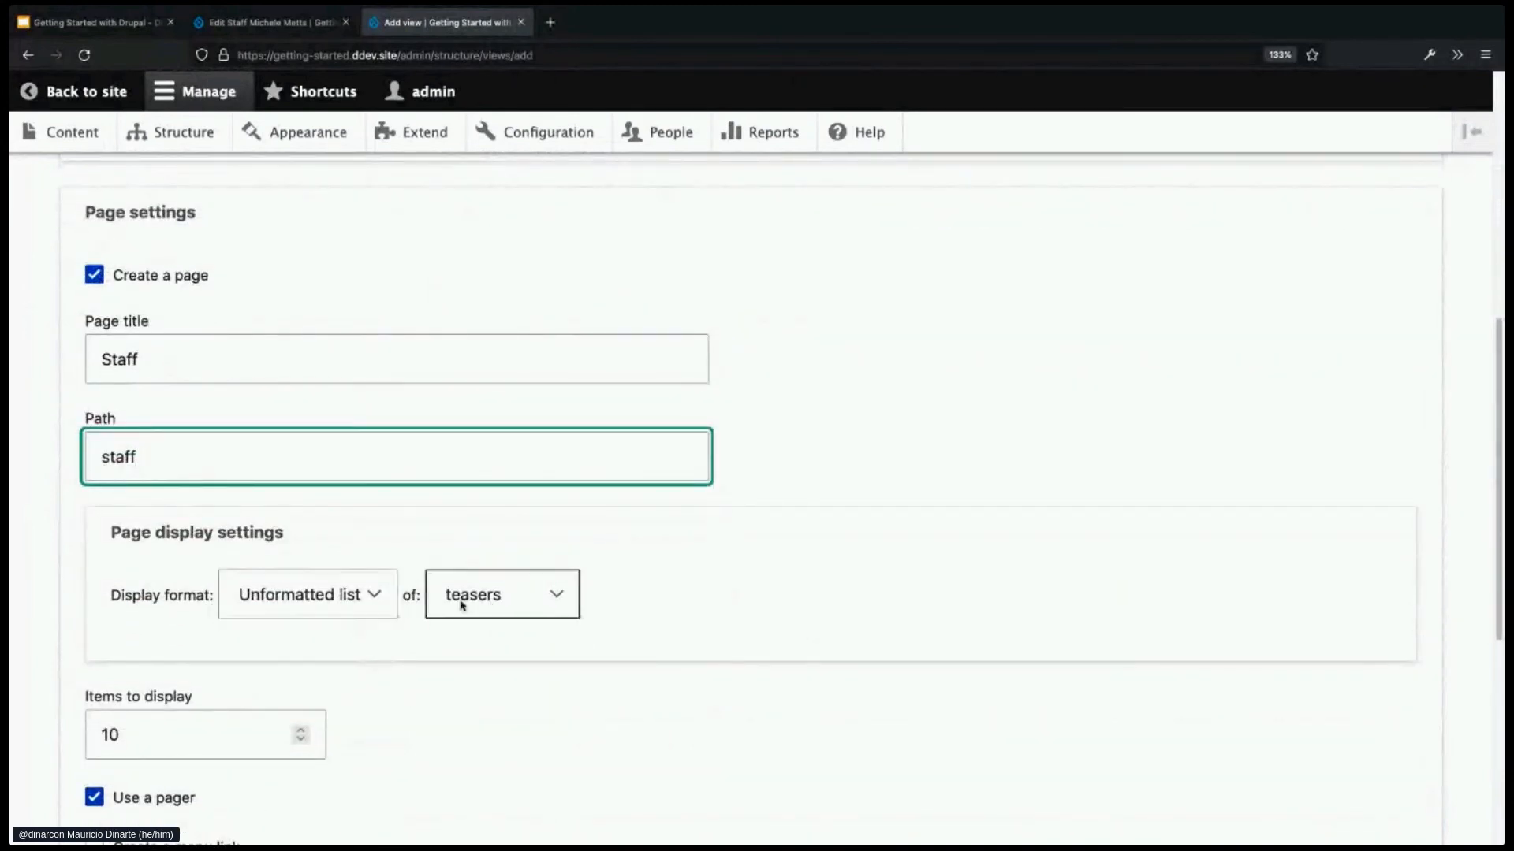
scroll(462, 643, down, 2)
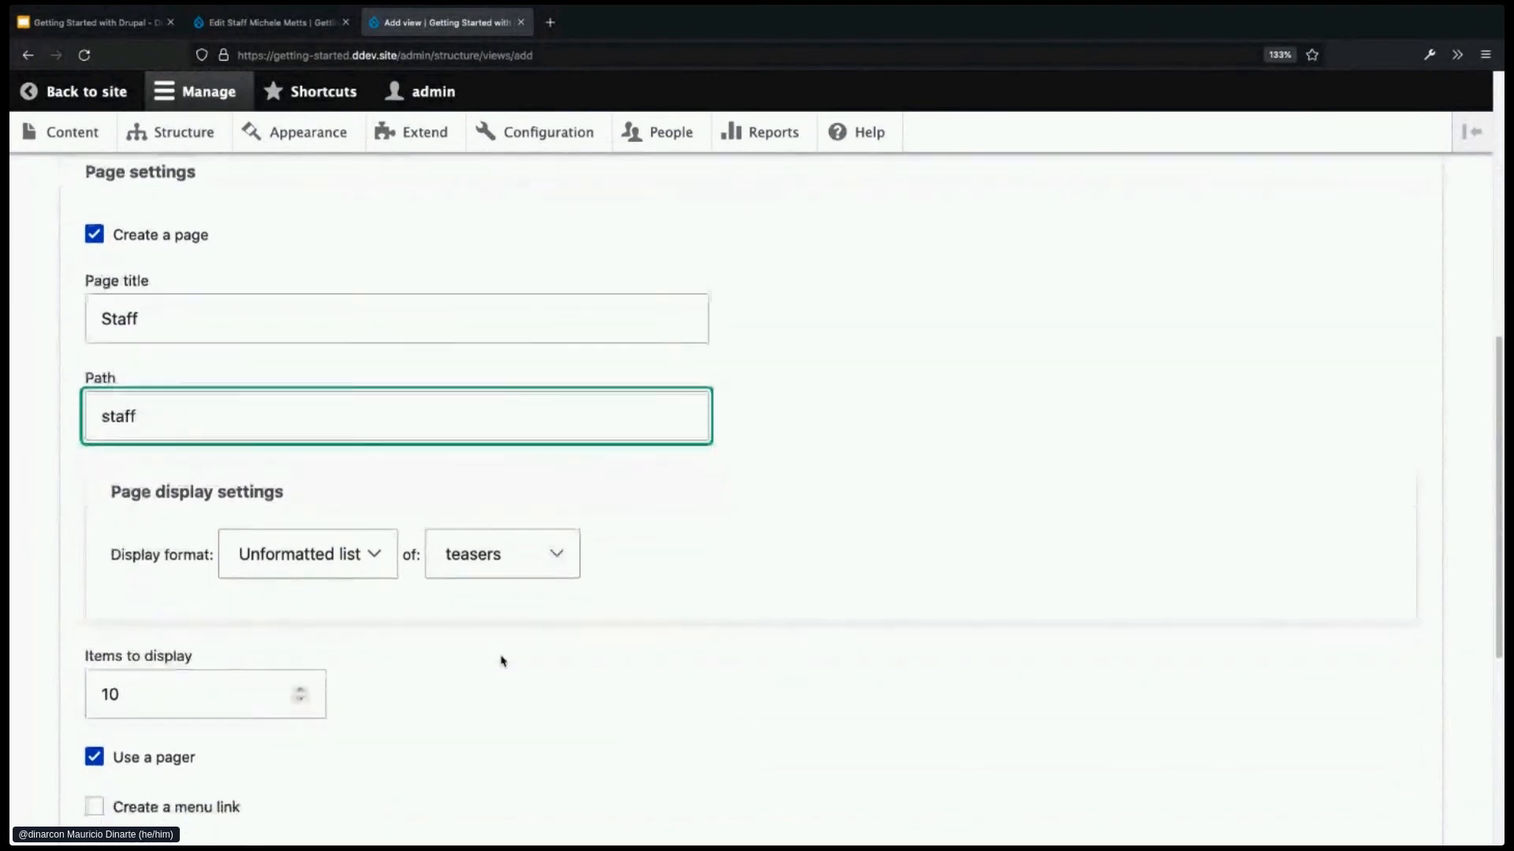
click(180, 620)
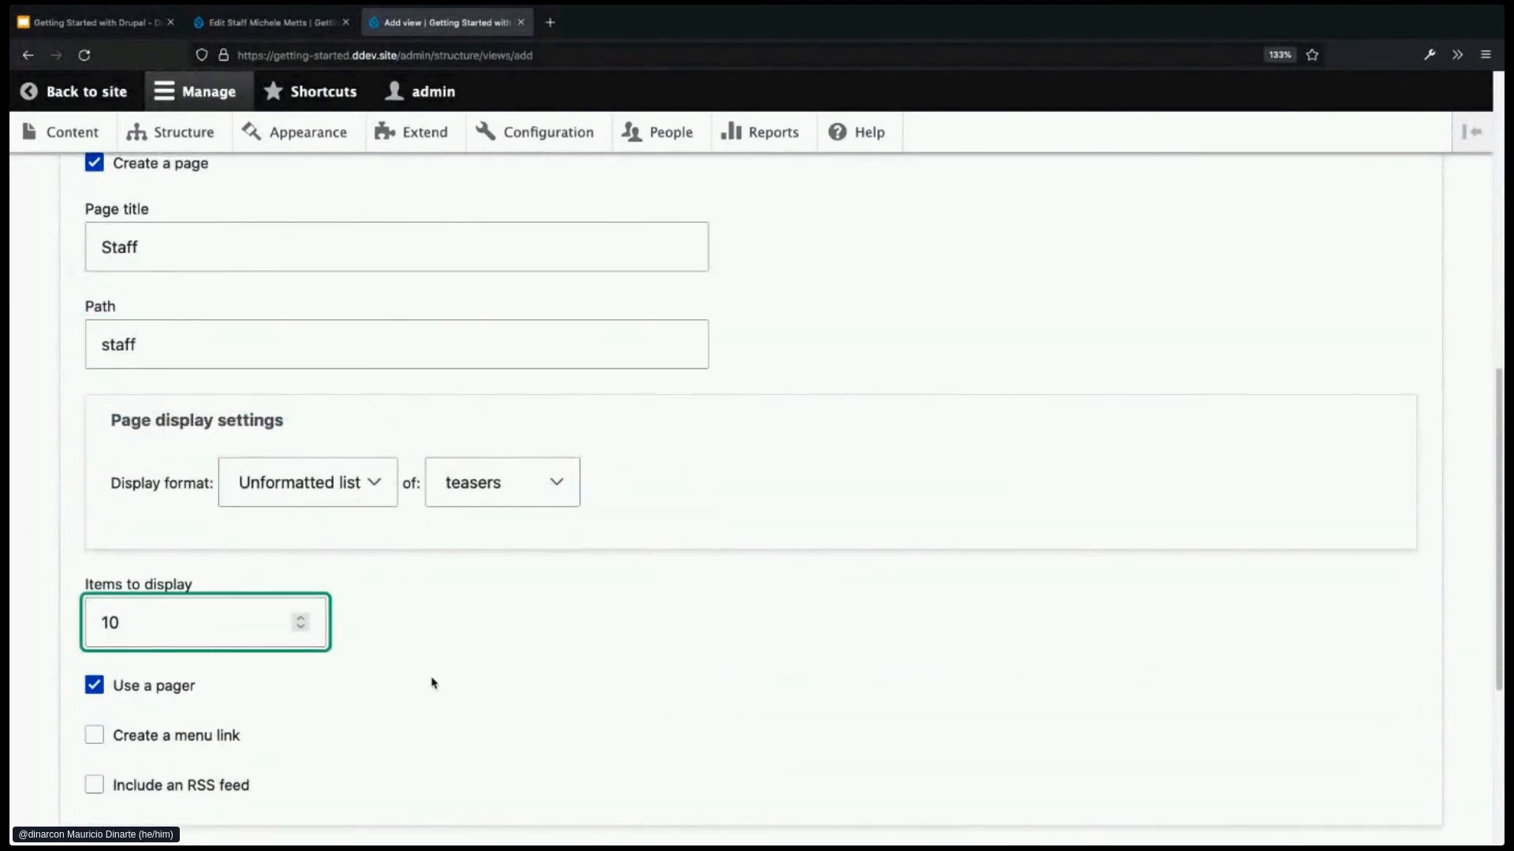
- Add a menu link for the Staff page in Main navigation
scroll(433, 683, down, 1)
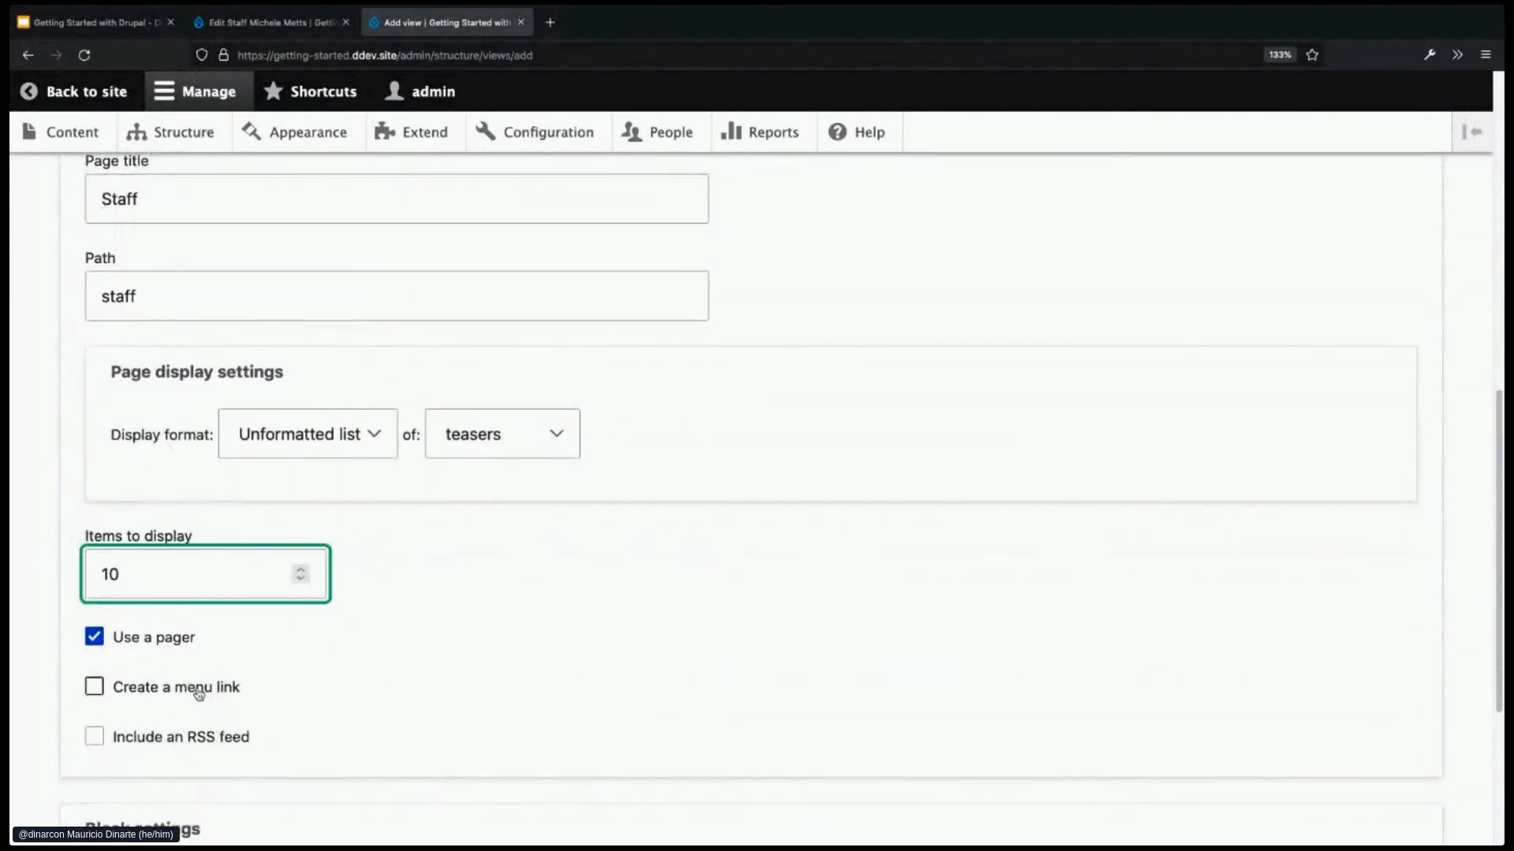
click(232, 687)
scroll(473, 682, down, 2)
click(265, 677)
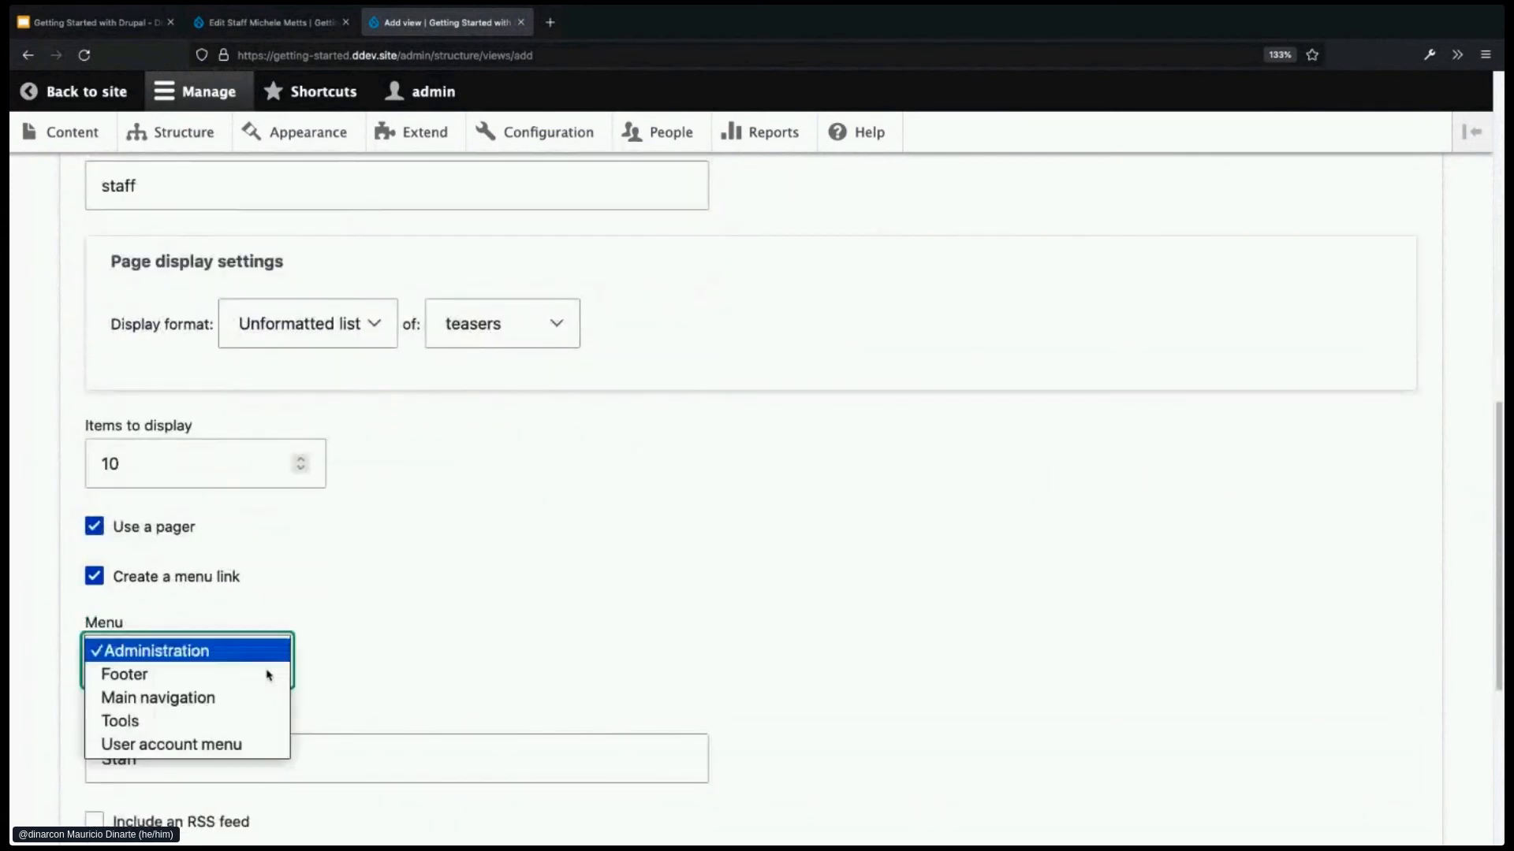
click(250, 699)
scroll(499, 686, down, 1)
scroll(499, 686, down, 3)
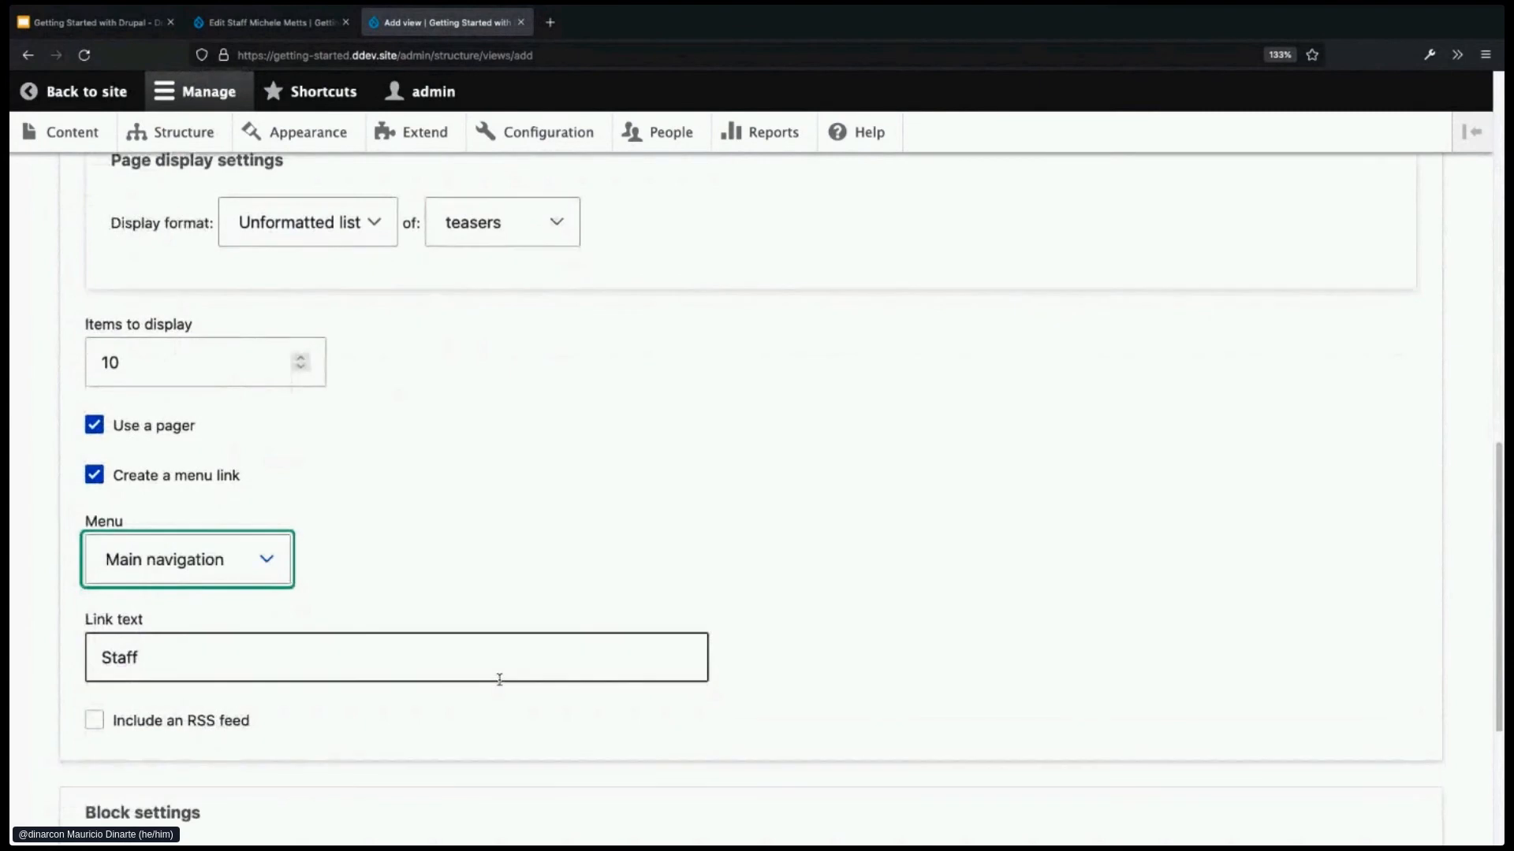
scroll(719, 608, up, 1)
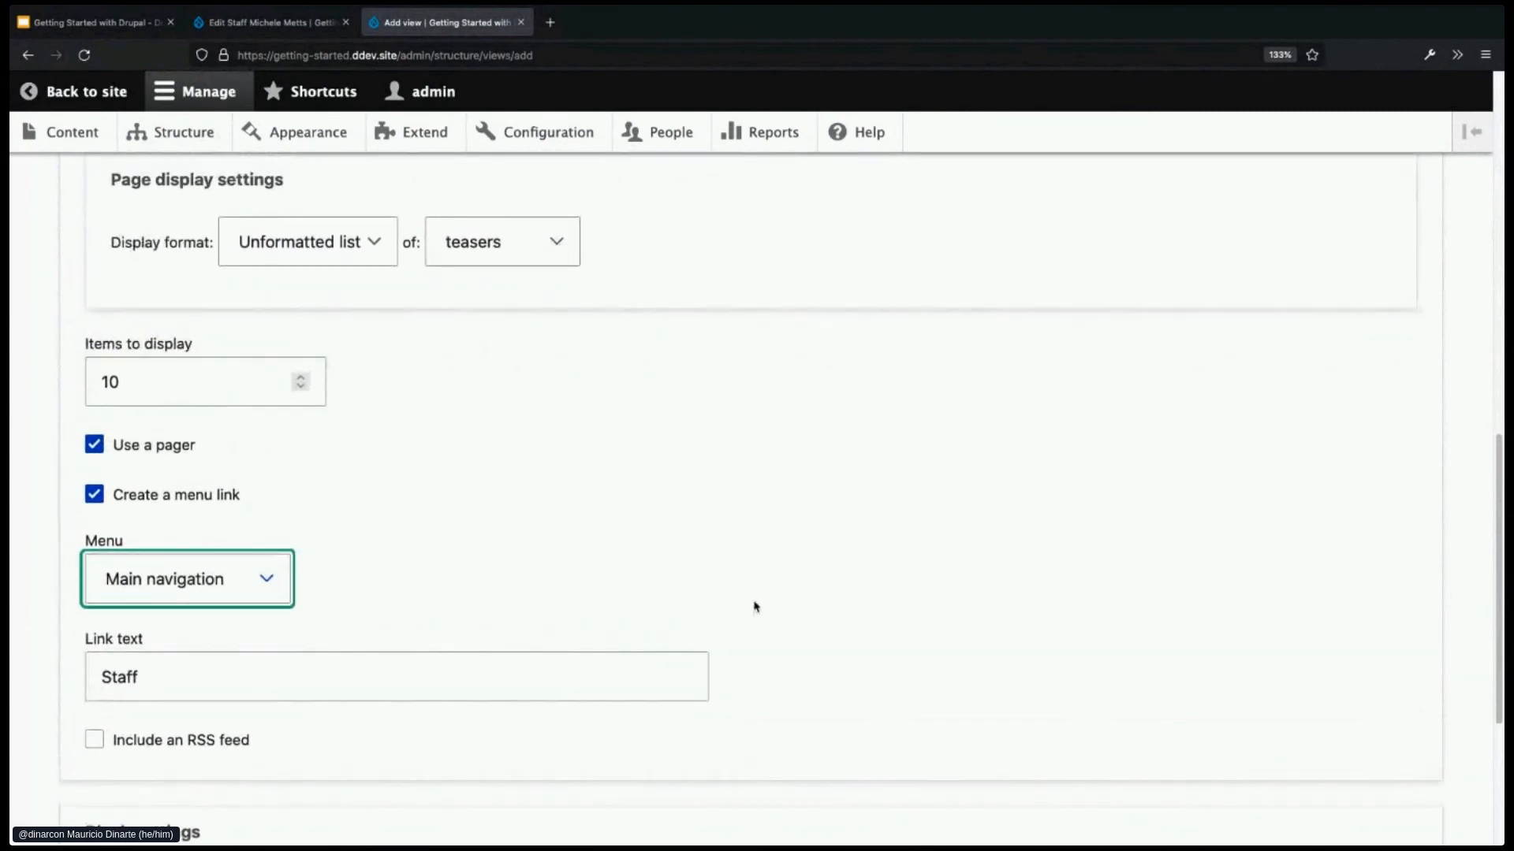
scroll(799, 584, up, 10)
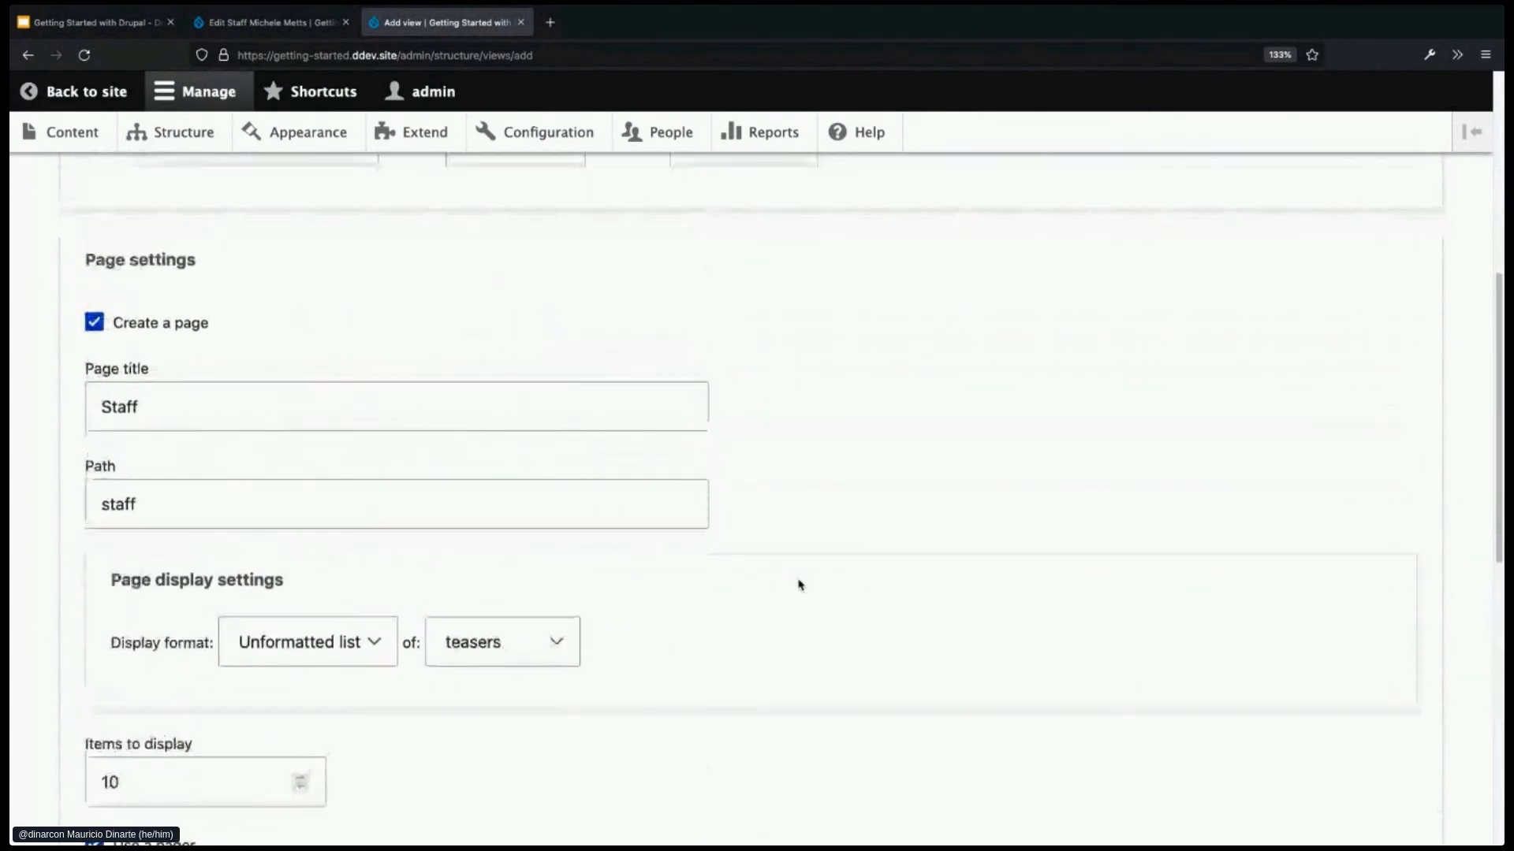
scroll(799, 584, up, 5)
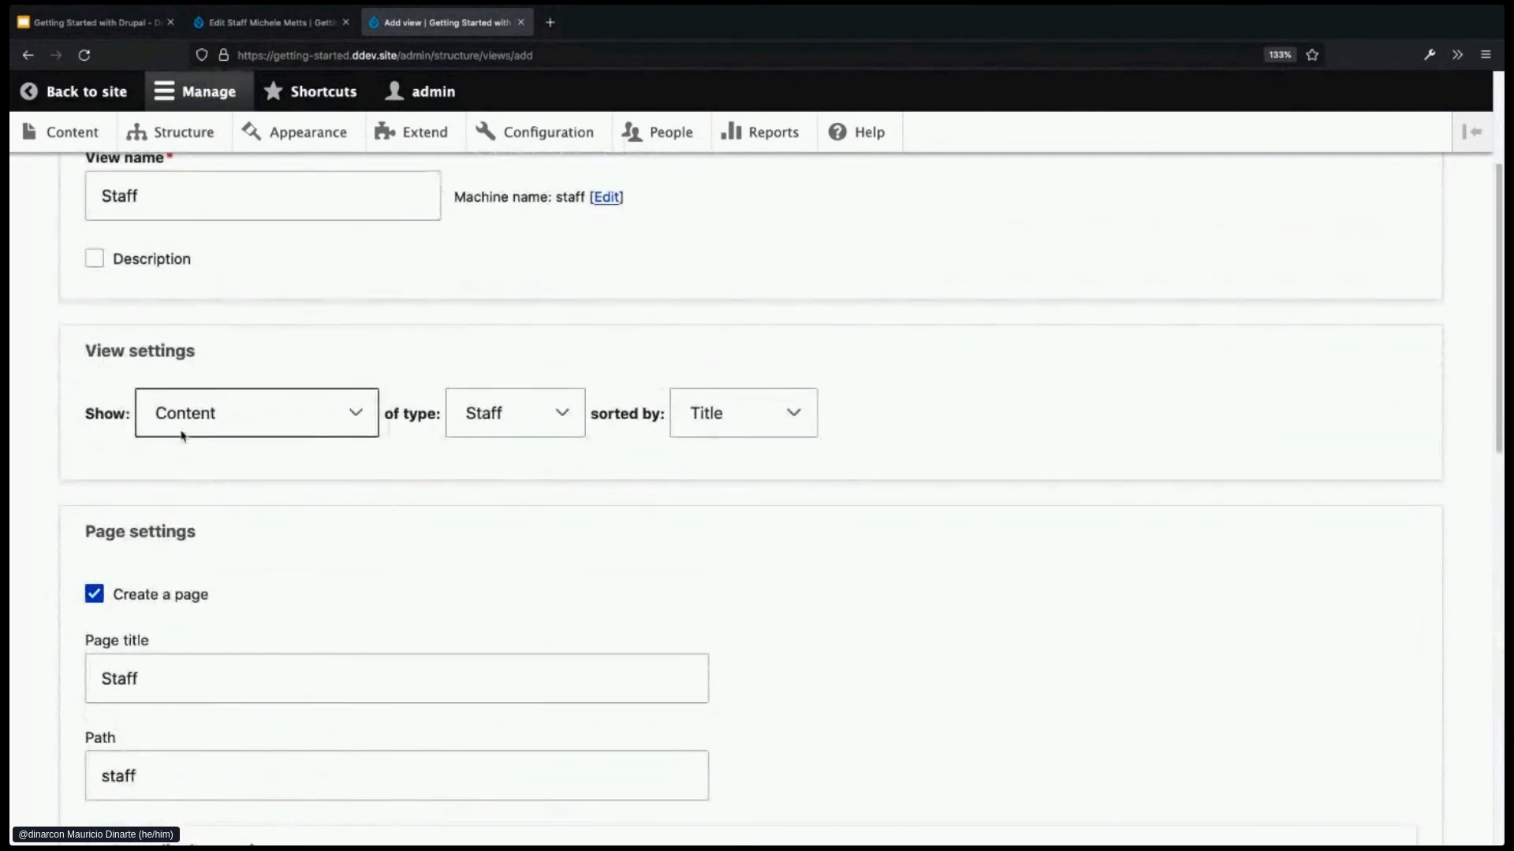
scroll(902, 602, down, 3)
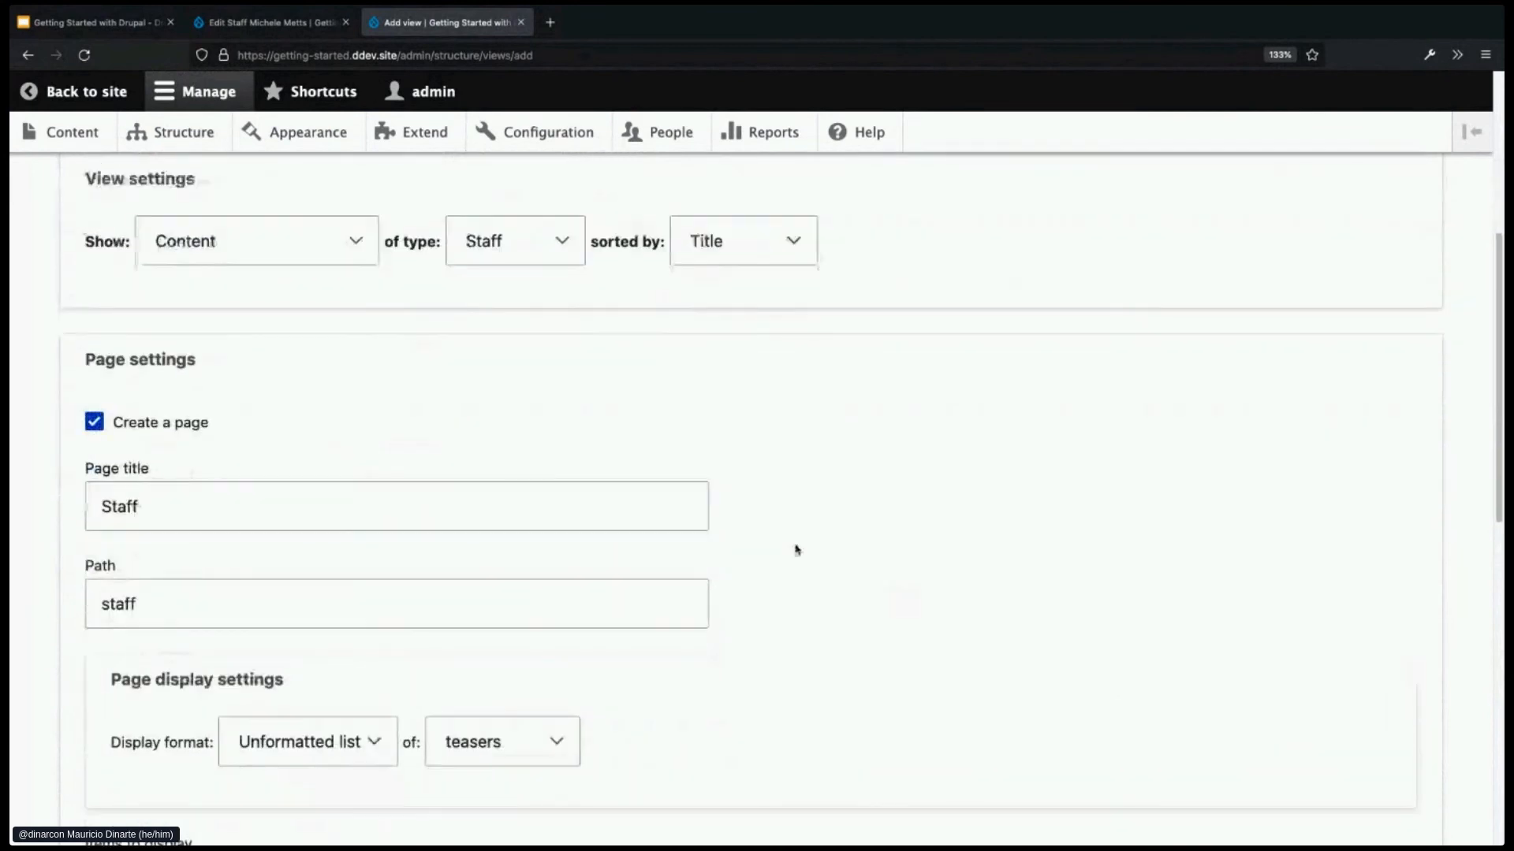
scroll(439, 510, down, 1)
- Recheck the Staff page title, path and menu link text
click(308, 483)
click(337, 579)
scroll(763, 584, down, 3)
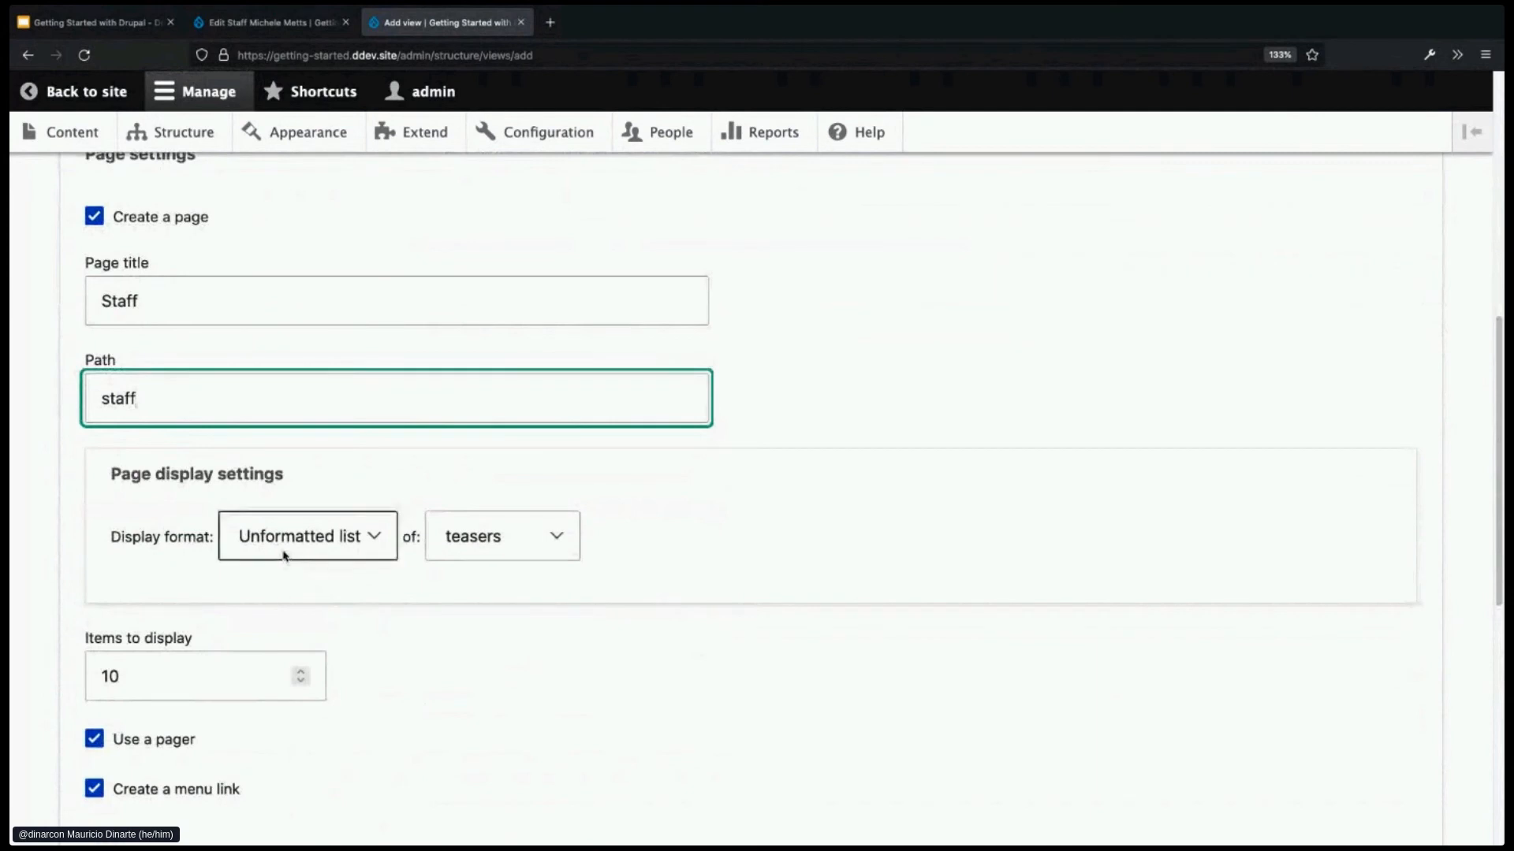
scroll(672, 636, down, 1)
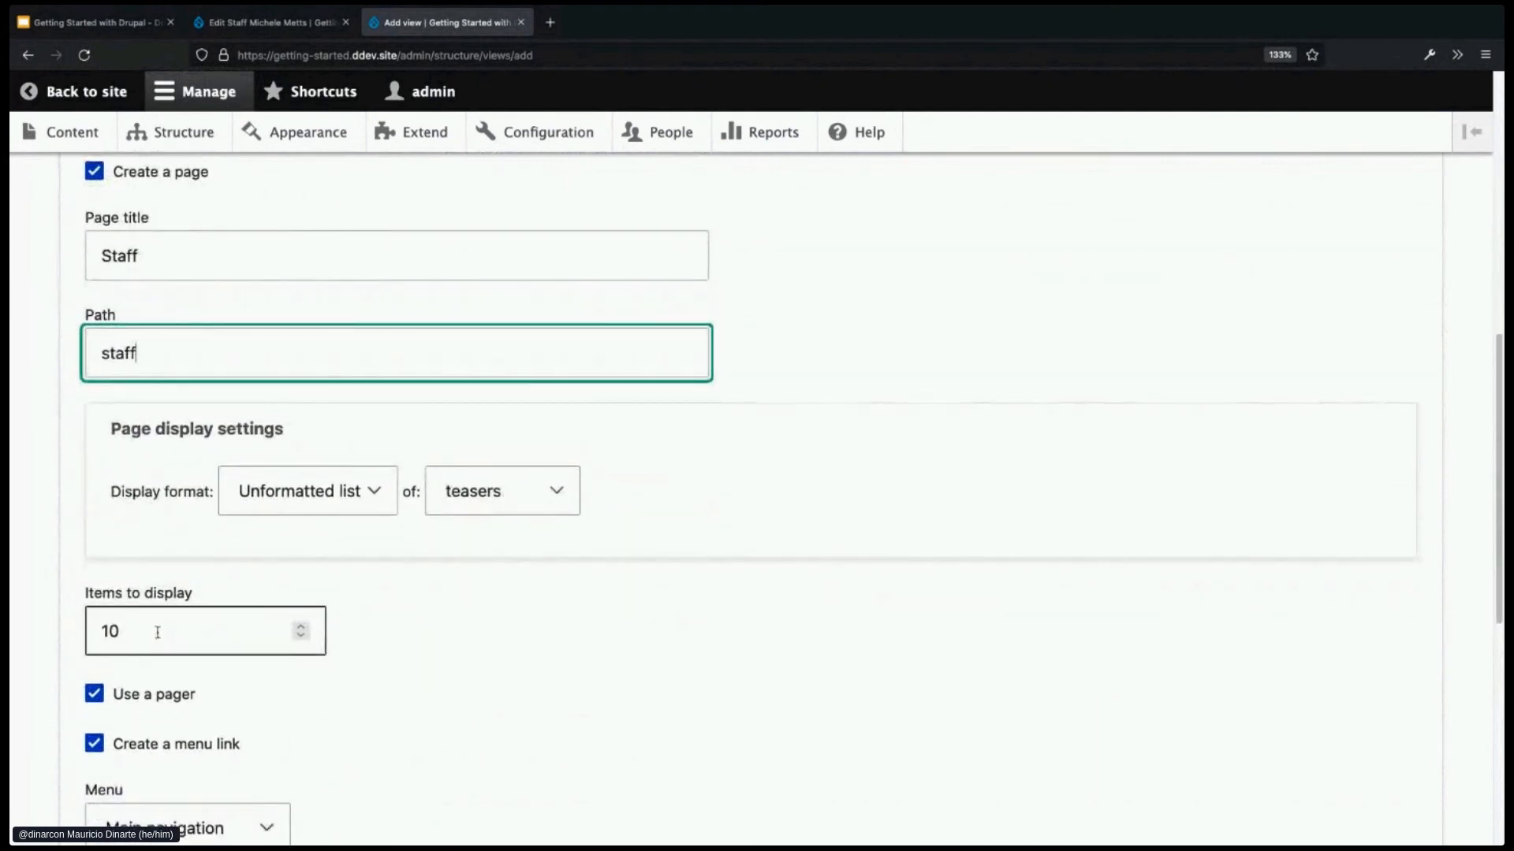
scroll(470, 682, down, 2)
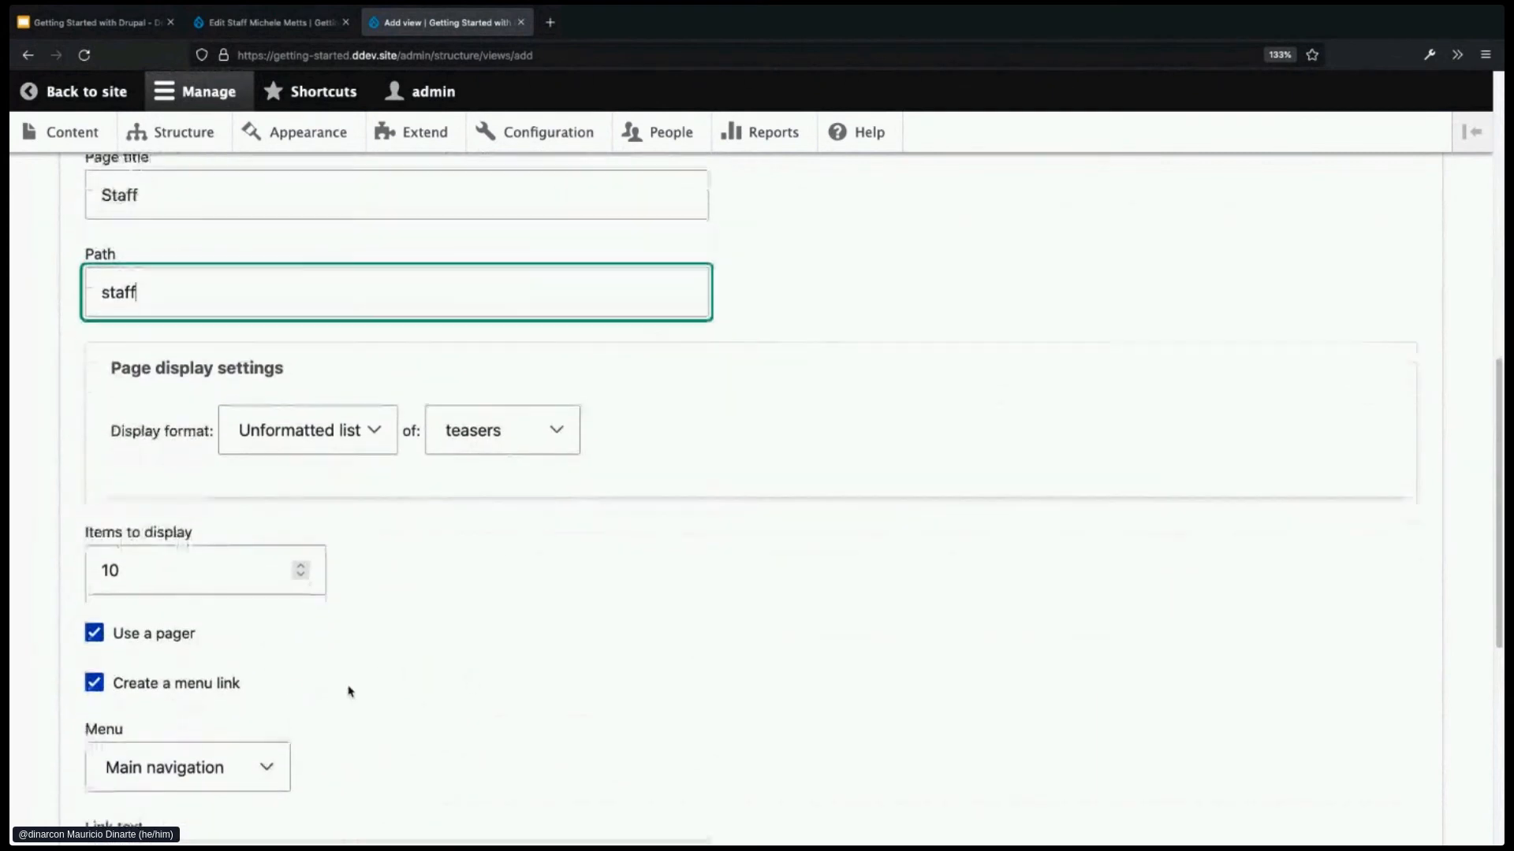
scroll(488, 678, down, 3)
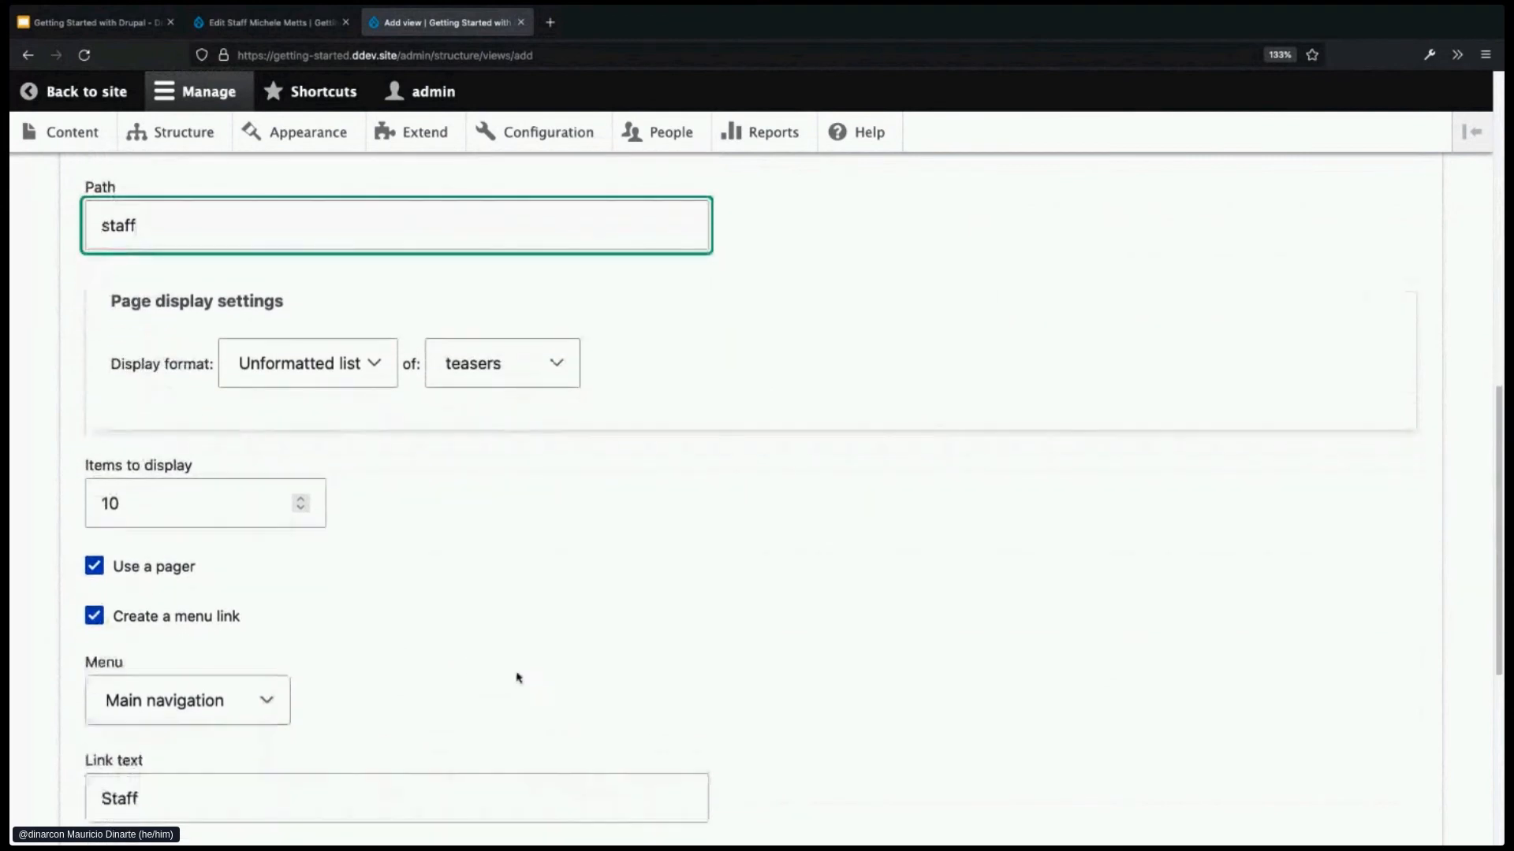
click(226, 741)
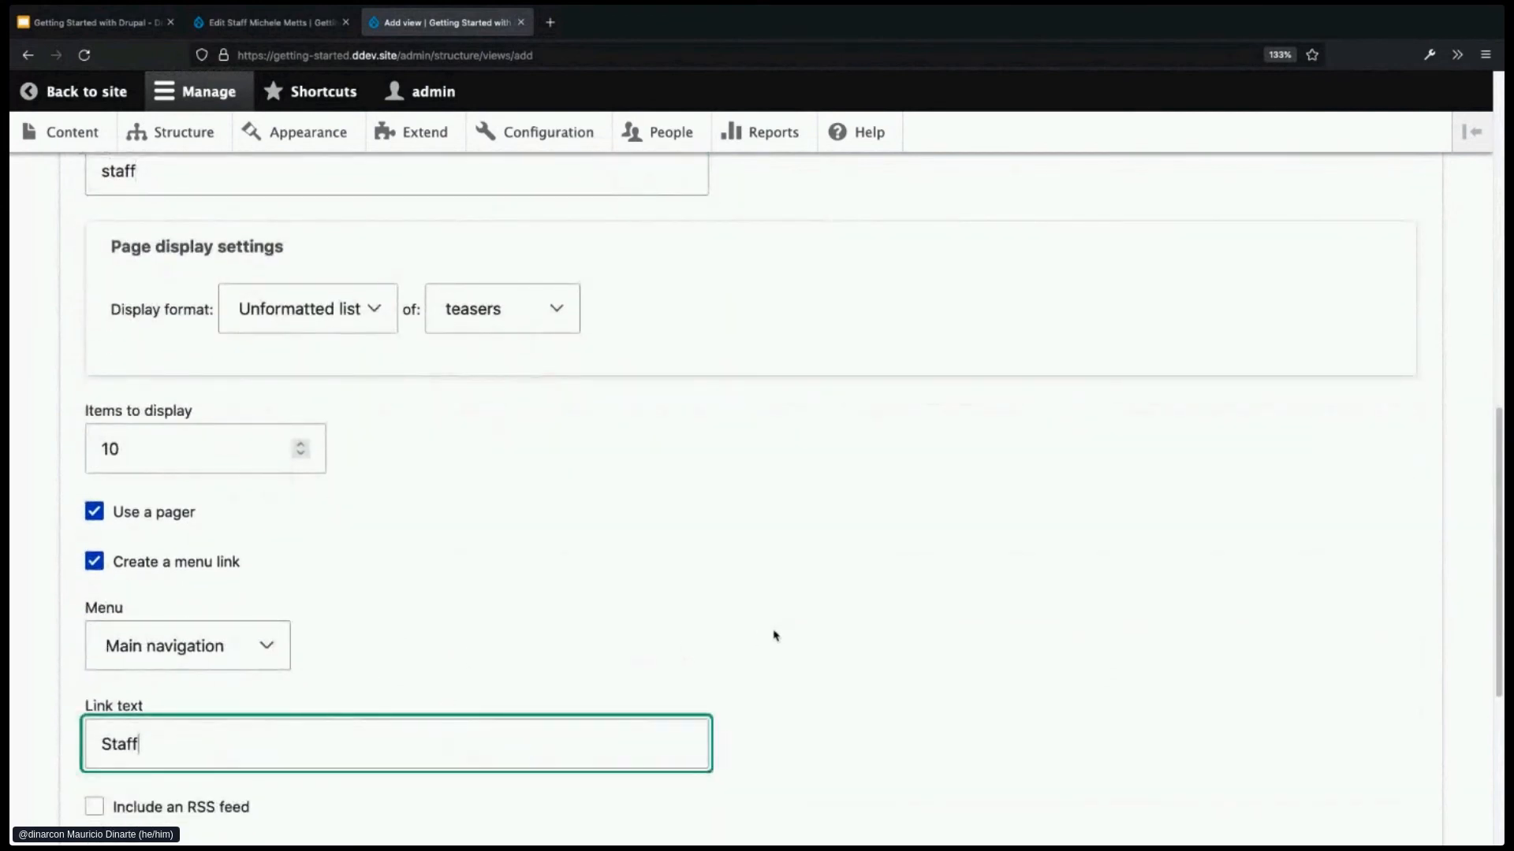
scroll(780, 631, down, 2)
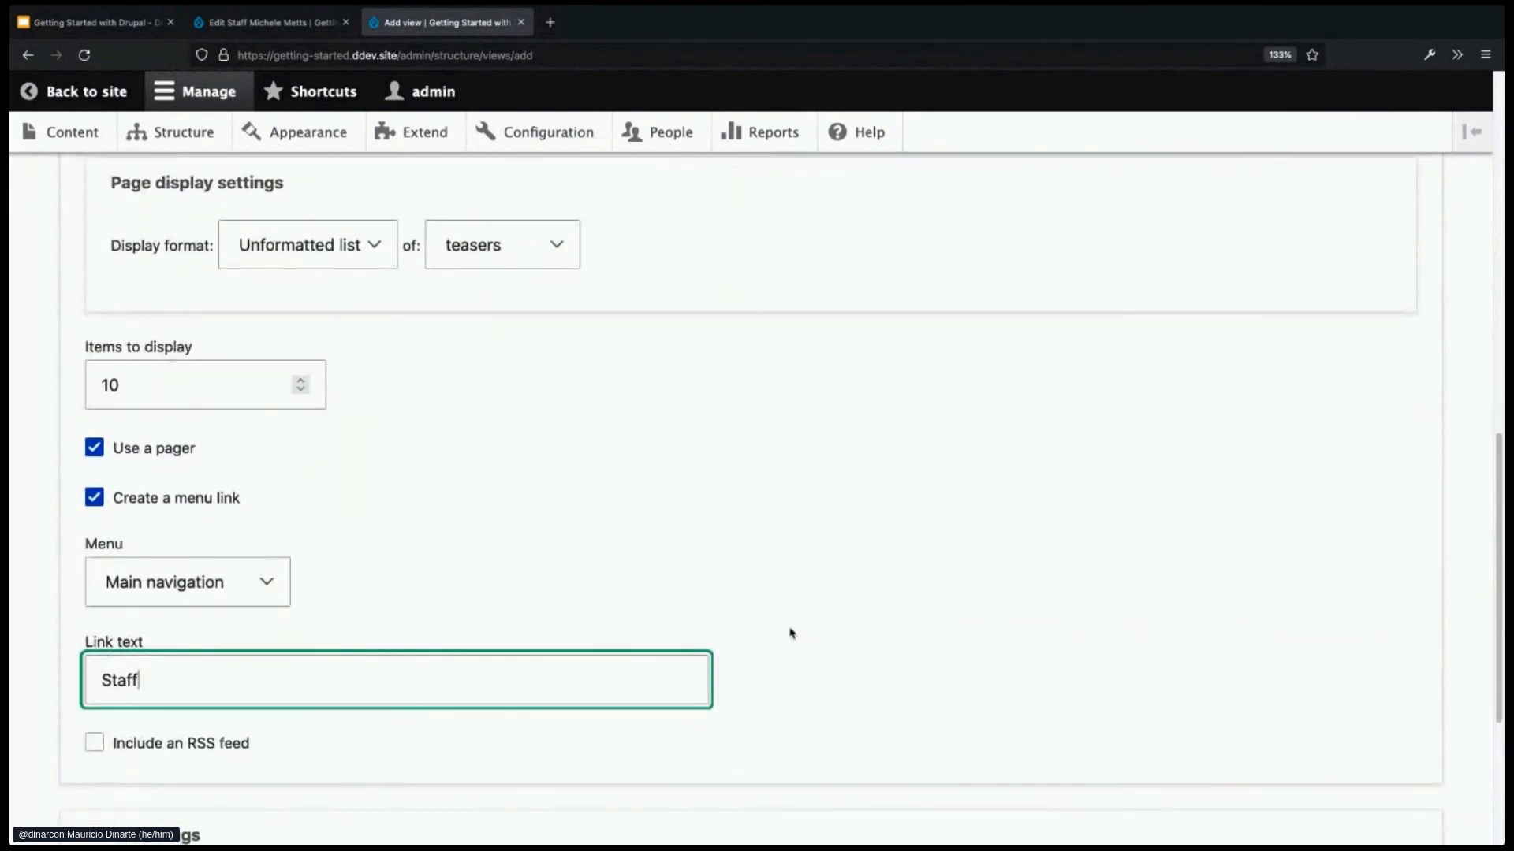
scroll(792, 633, down, 1)
scroll(796, 629, down, 5)
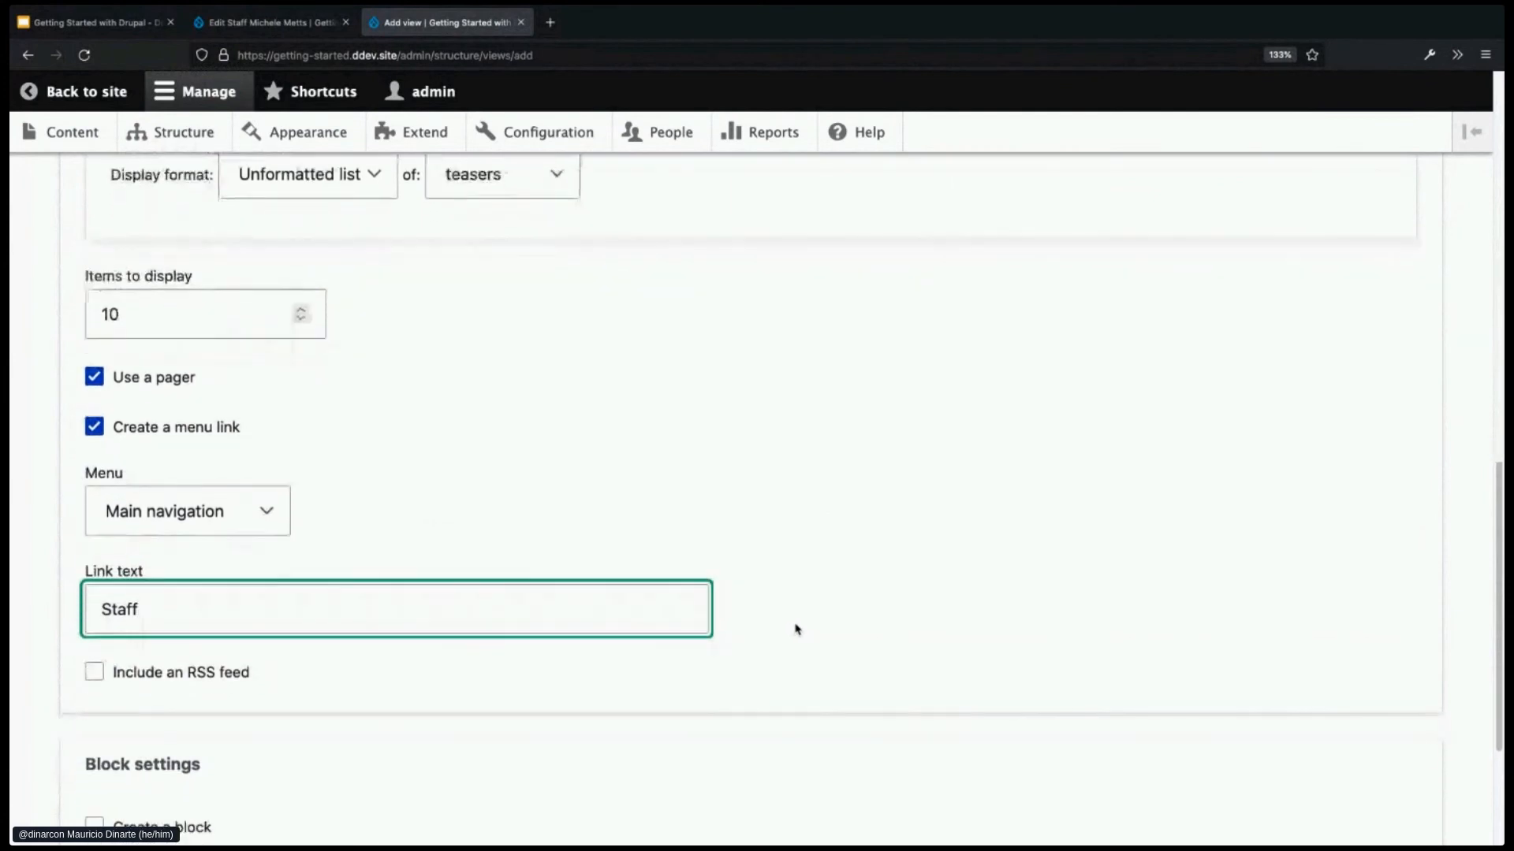
- Save the Staff view and open the site homepage in a new tab
click(141, 804)
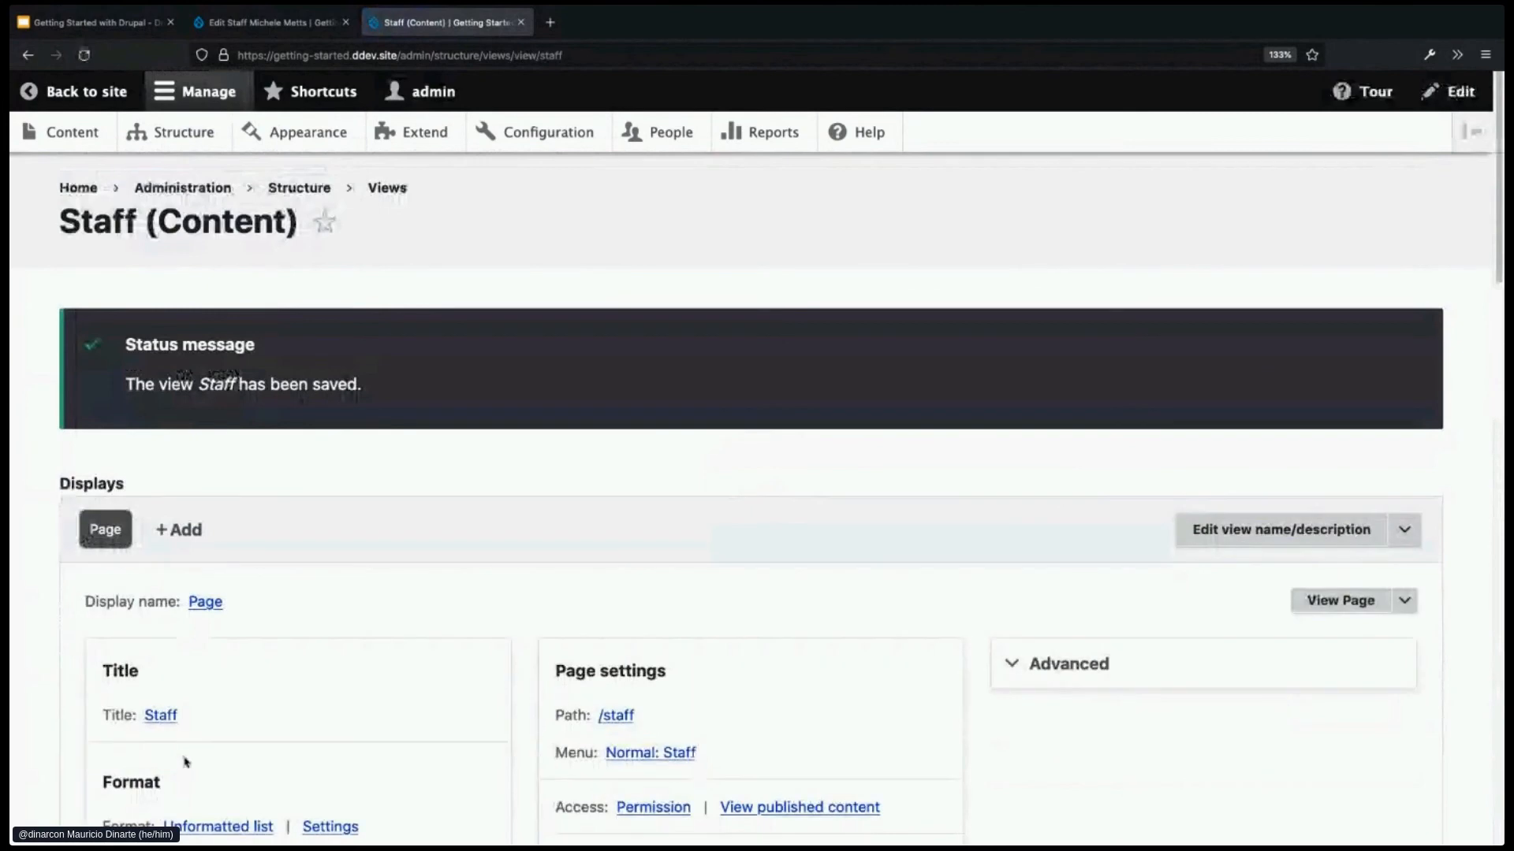
scroll(185, 761, down, 2)
scroll(184, 761, down, 10)
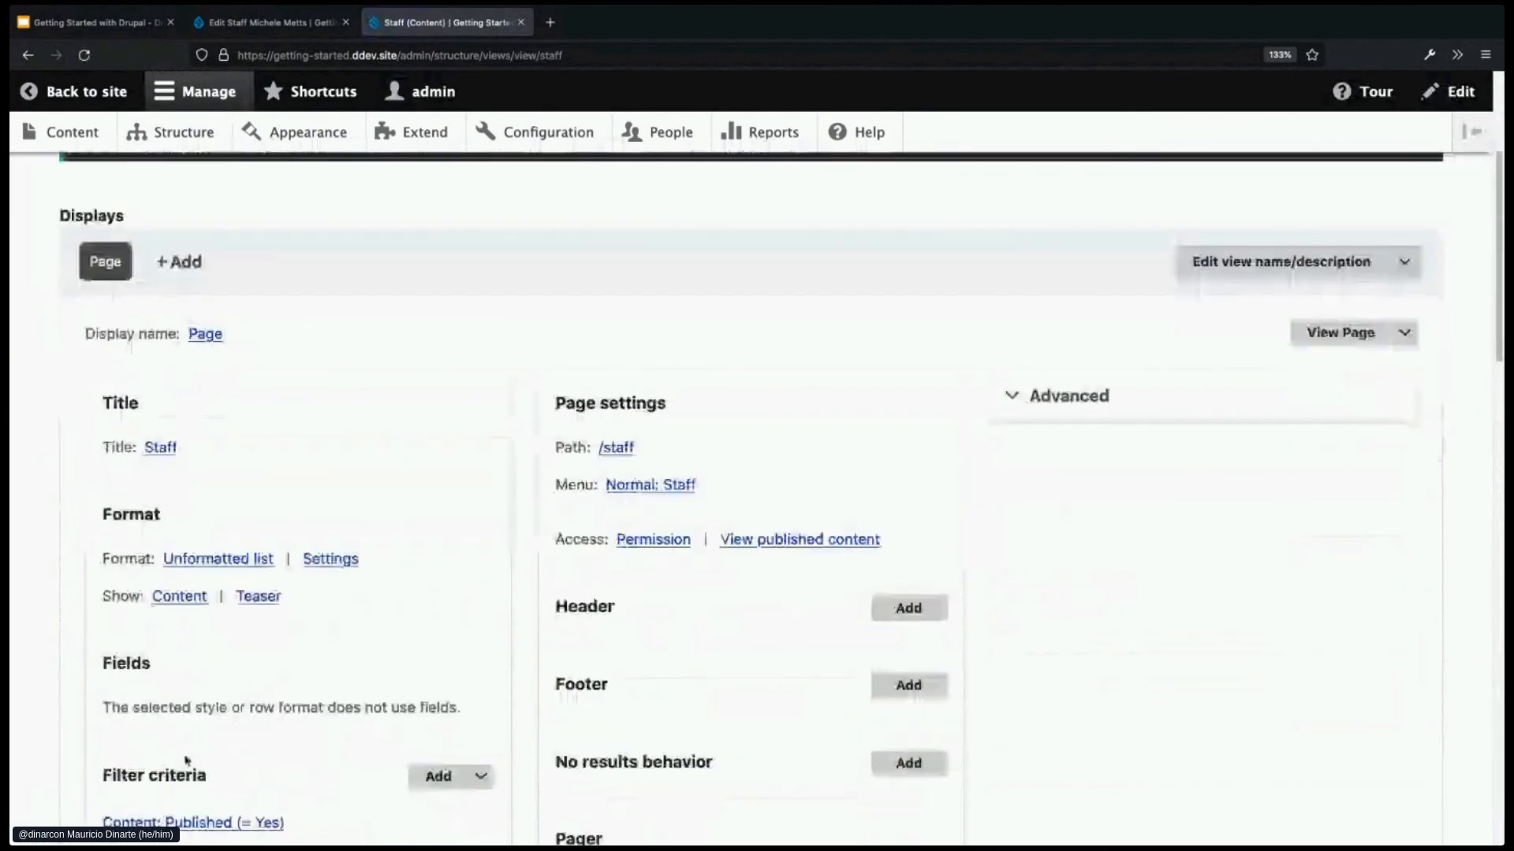
scroll(185, 761, down, 2)
click(118, 796)
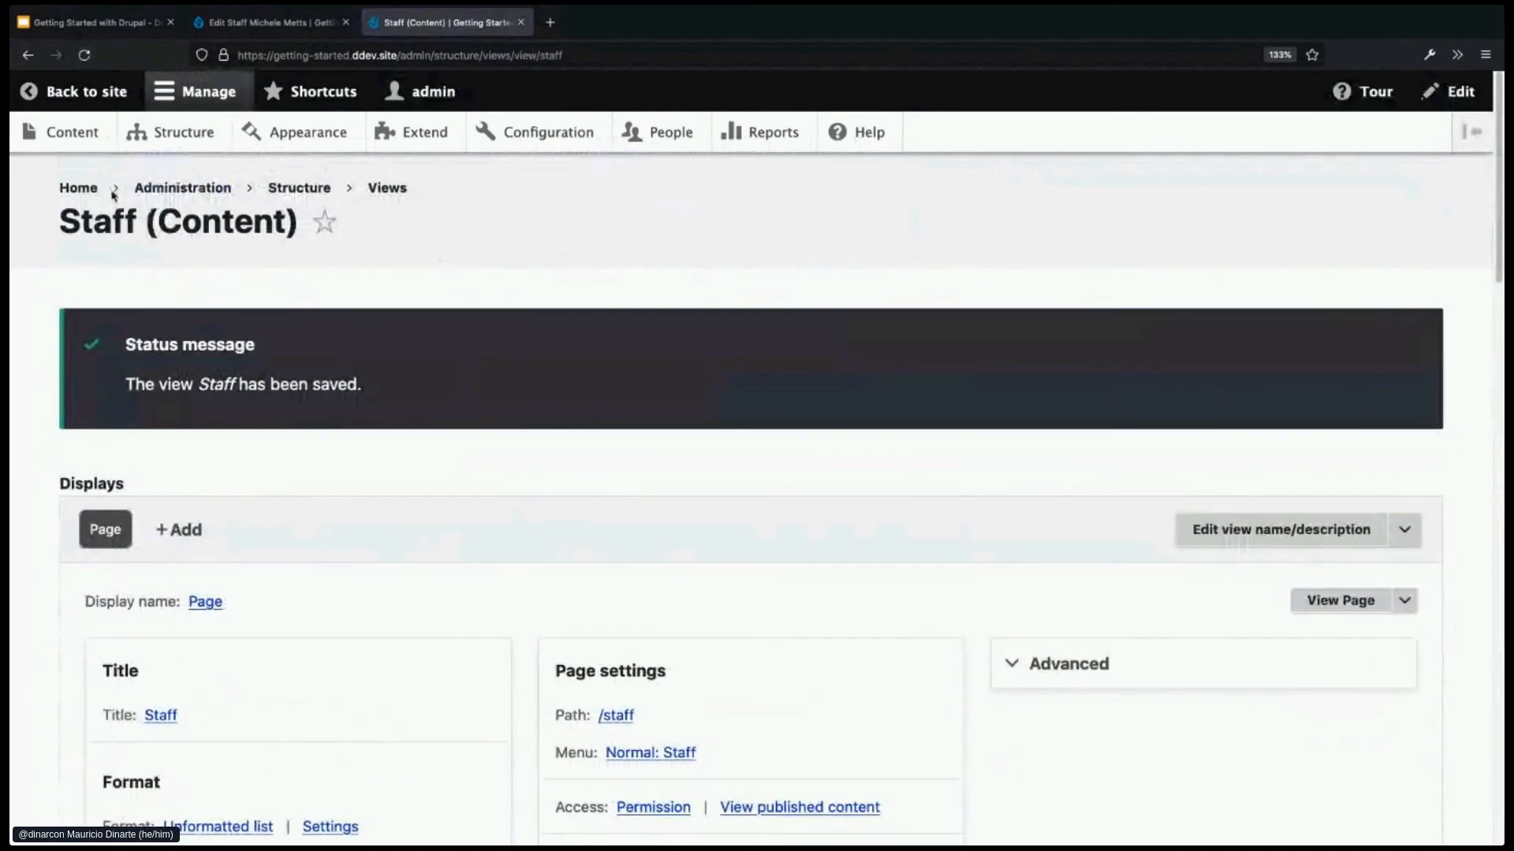
middle_click(76, 187)
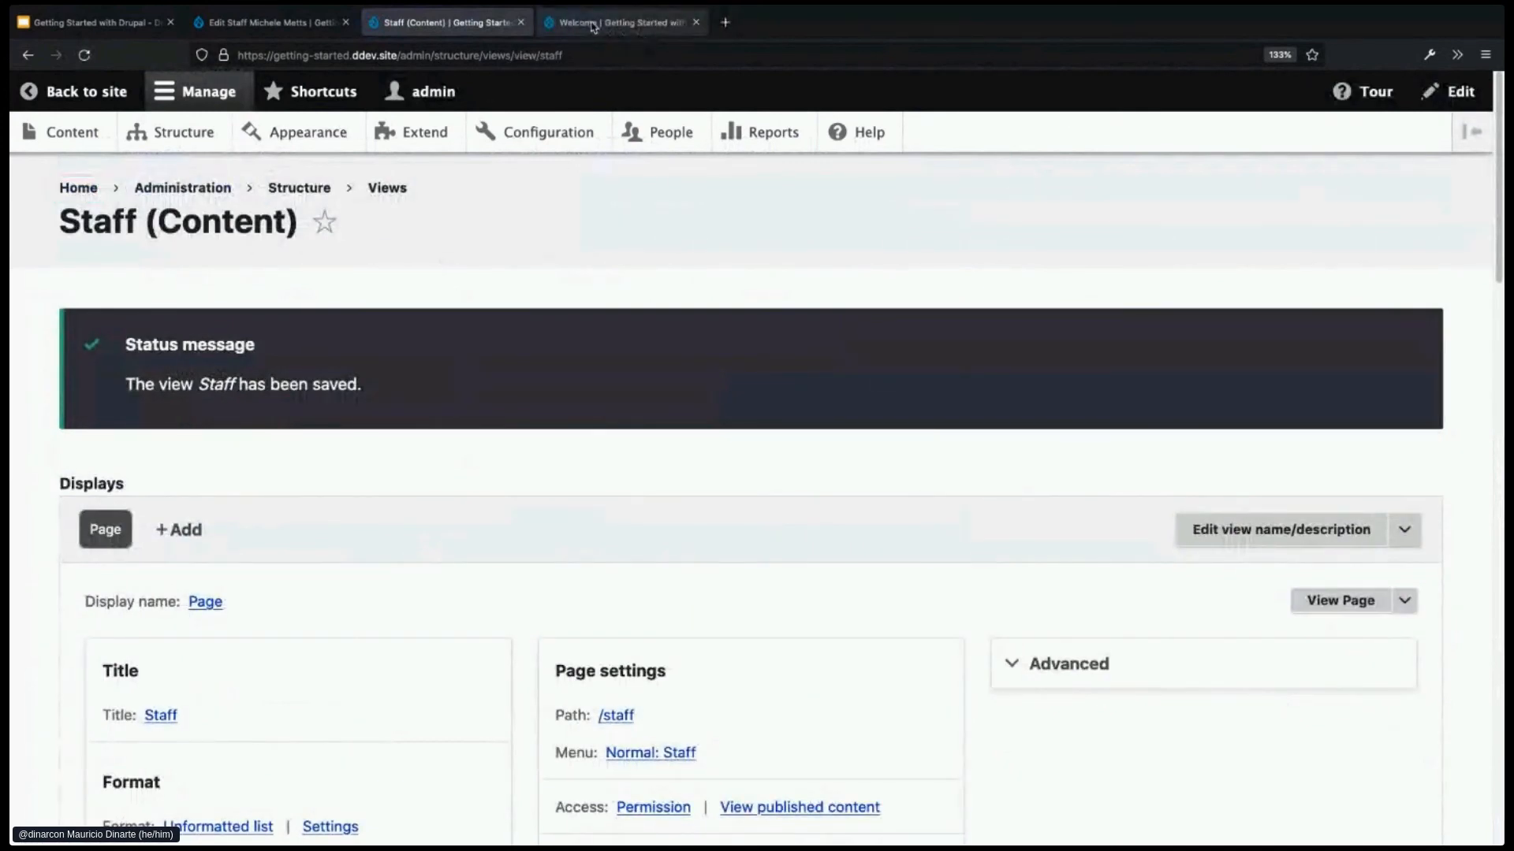
click(599, 22)
- Browse the live /staff page of three staff members, then return to the Staff view editor tab
click(1126, 288)
scroll(895, 557, down, 3)
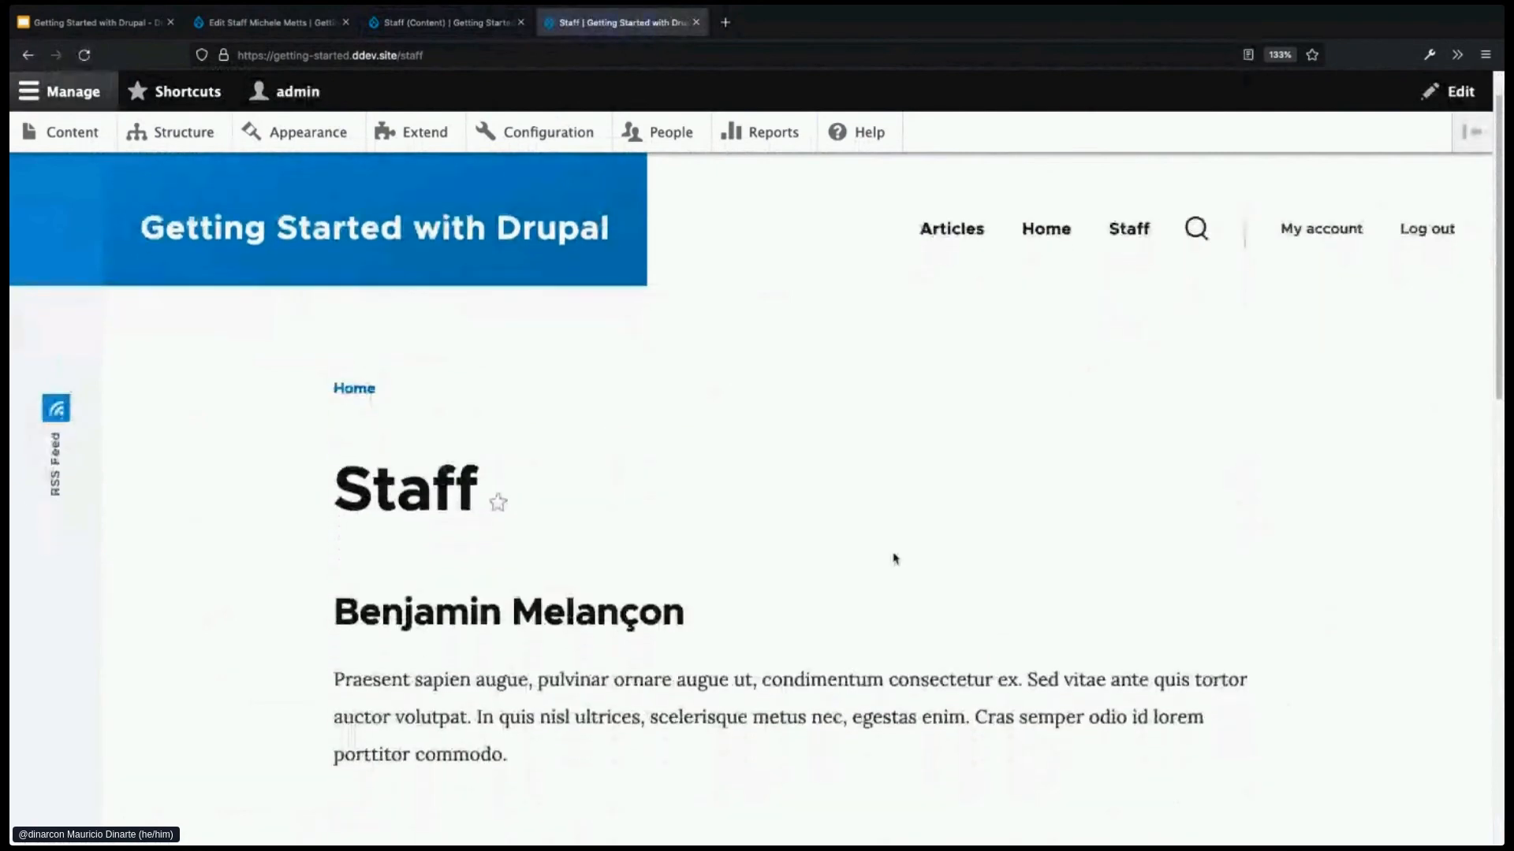
scroll(893, 588, down, 5)
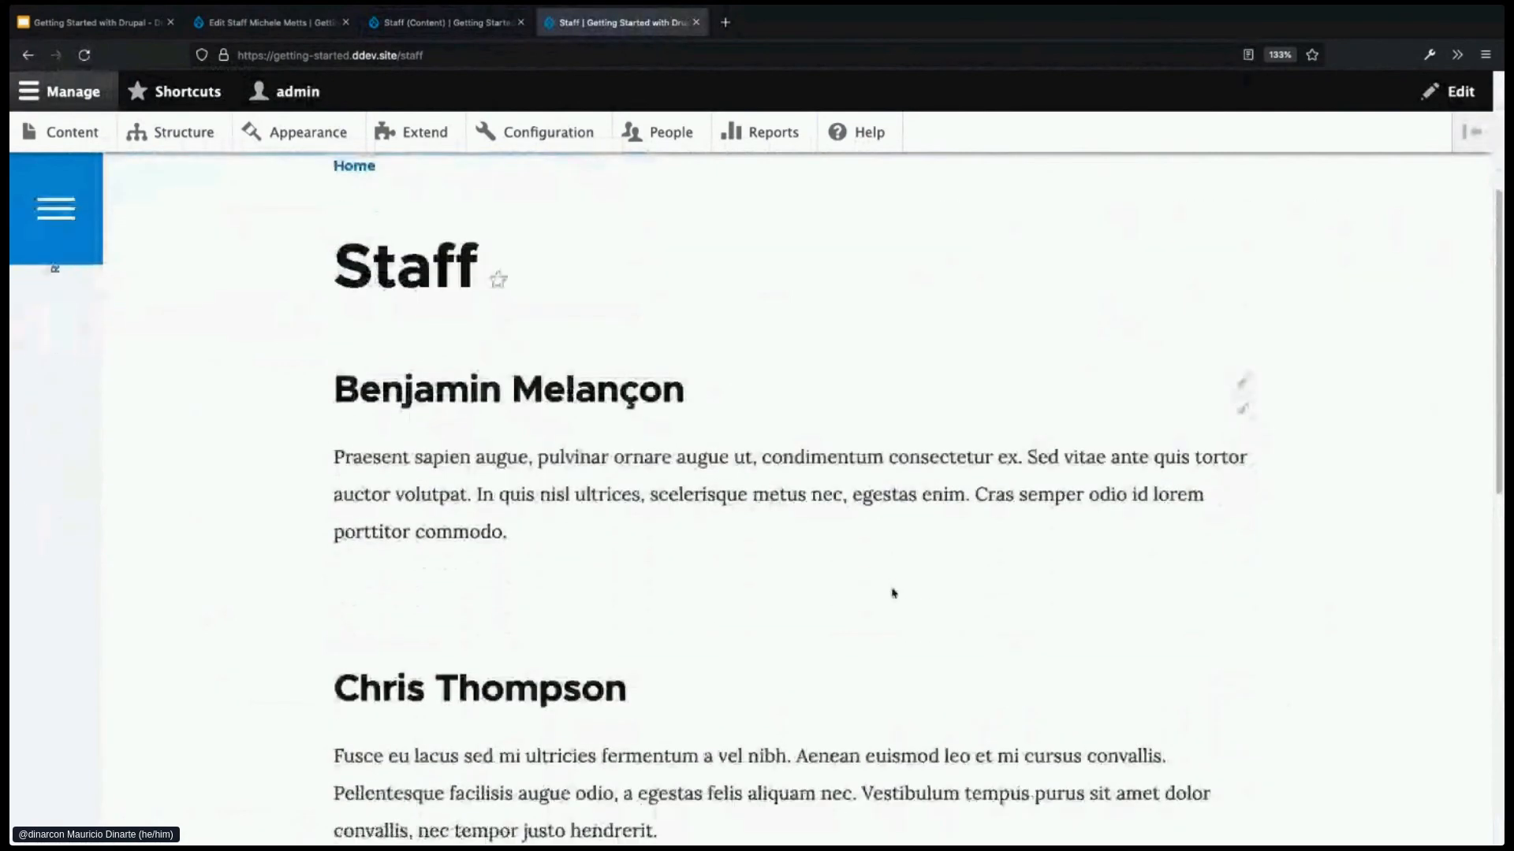
scroll(894, 593, down, 1)
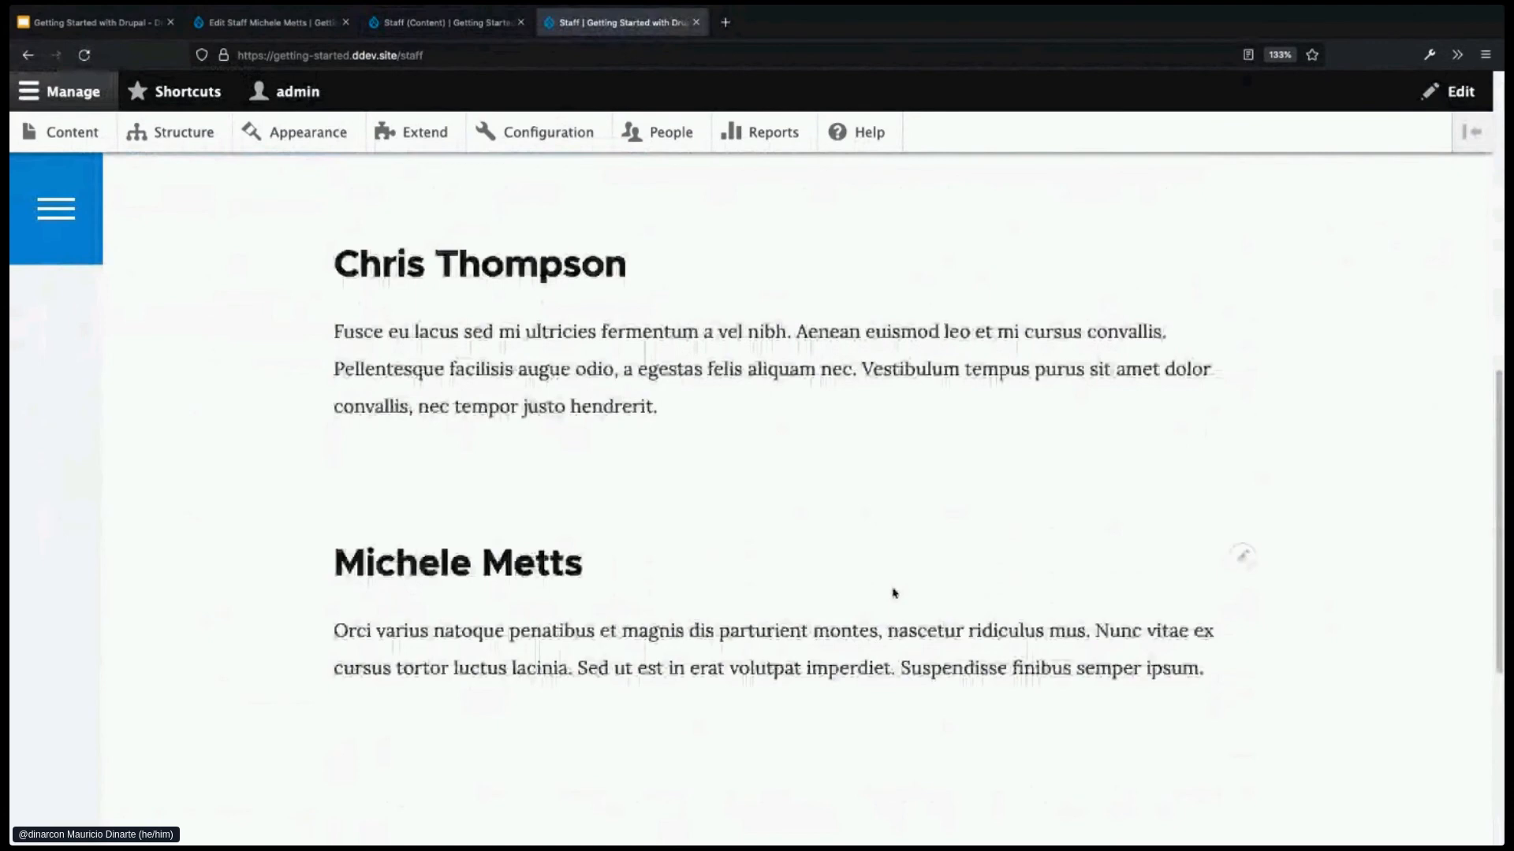
scroll(894, 593, up, 5)
scroll(894, 593, up, 4)
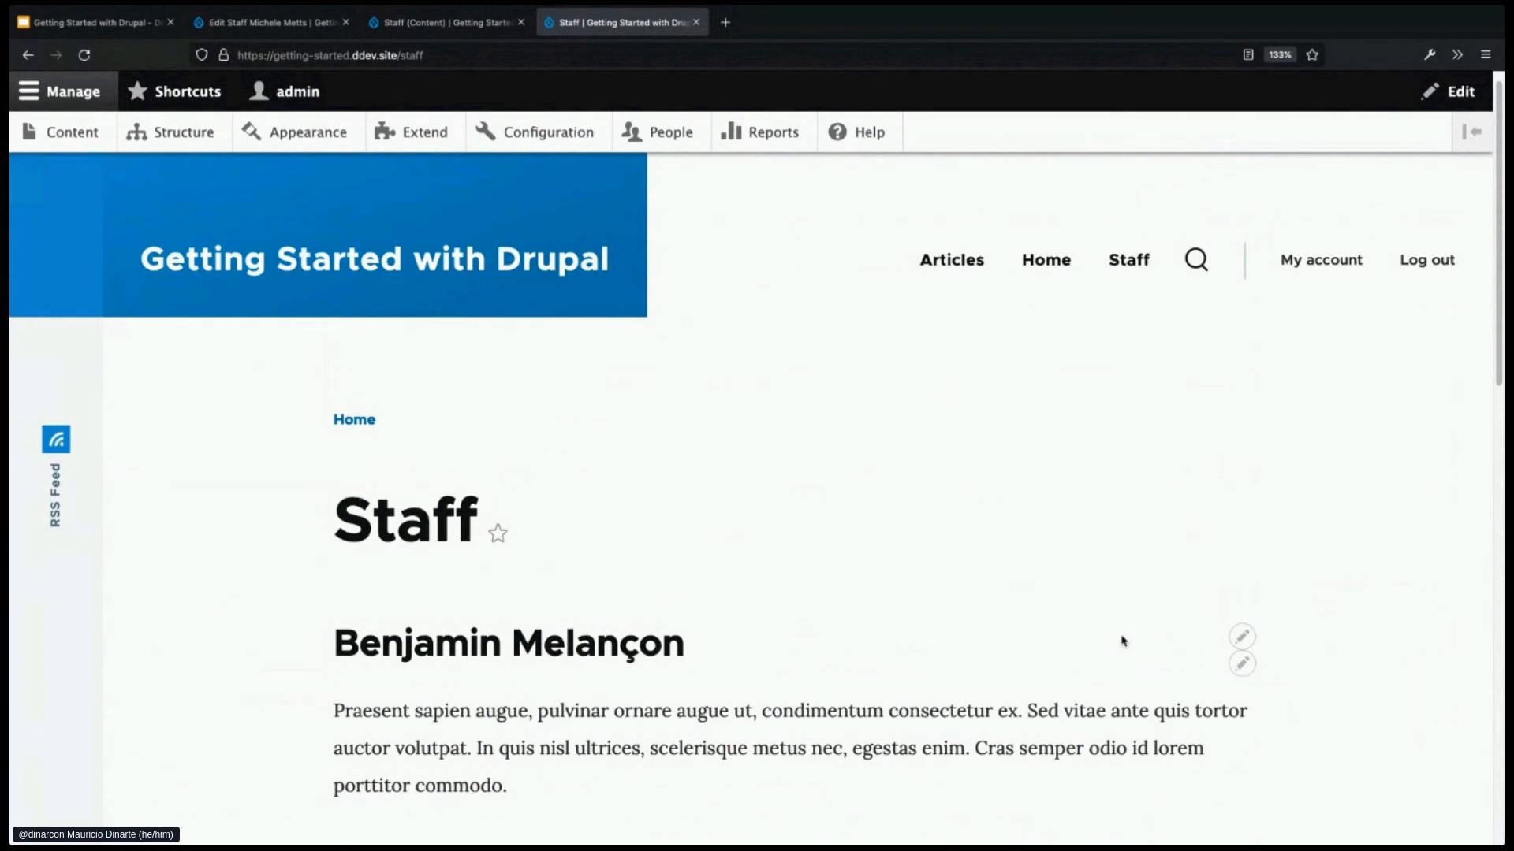
scroll(843, 715, down, 3)
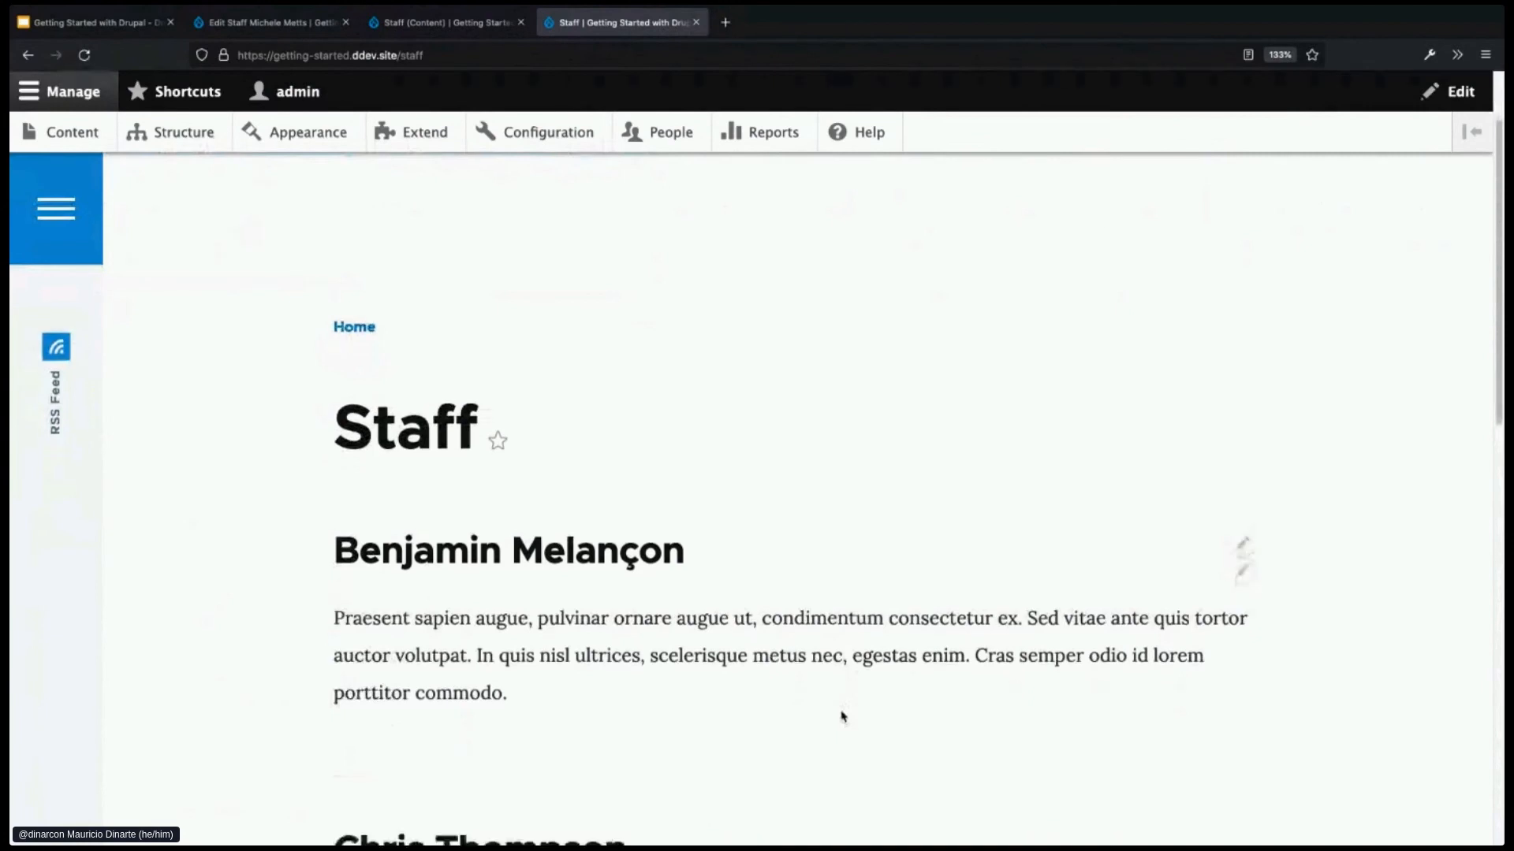
scroll(842, 716, down, 1)
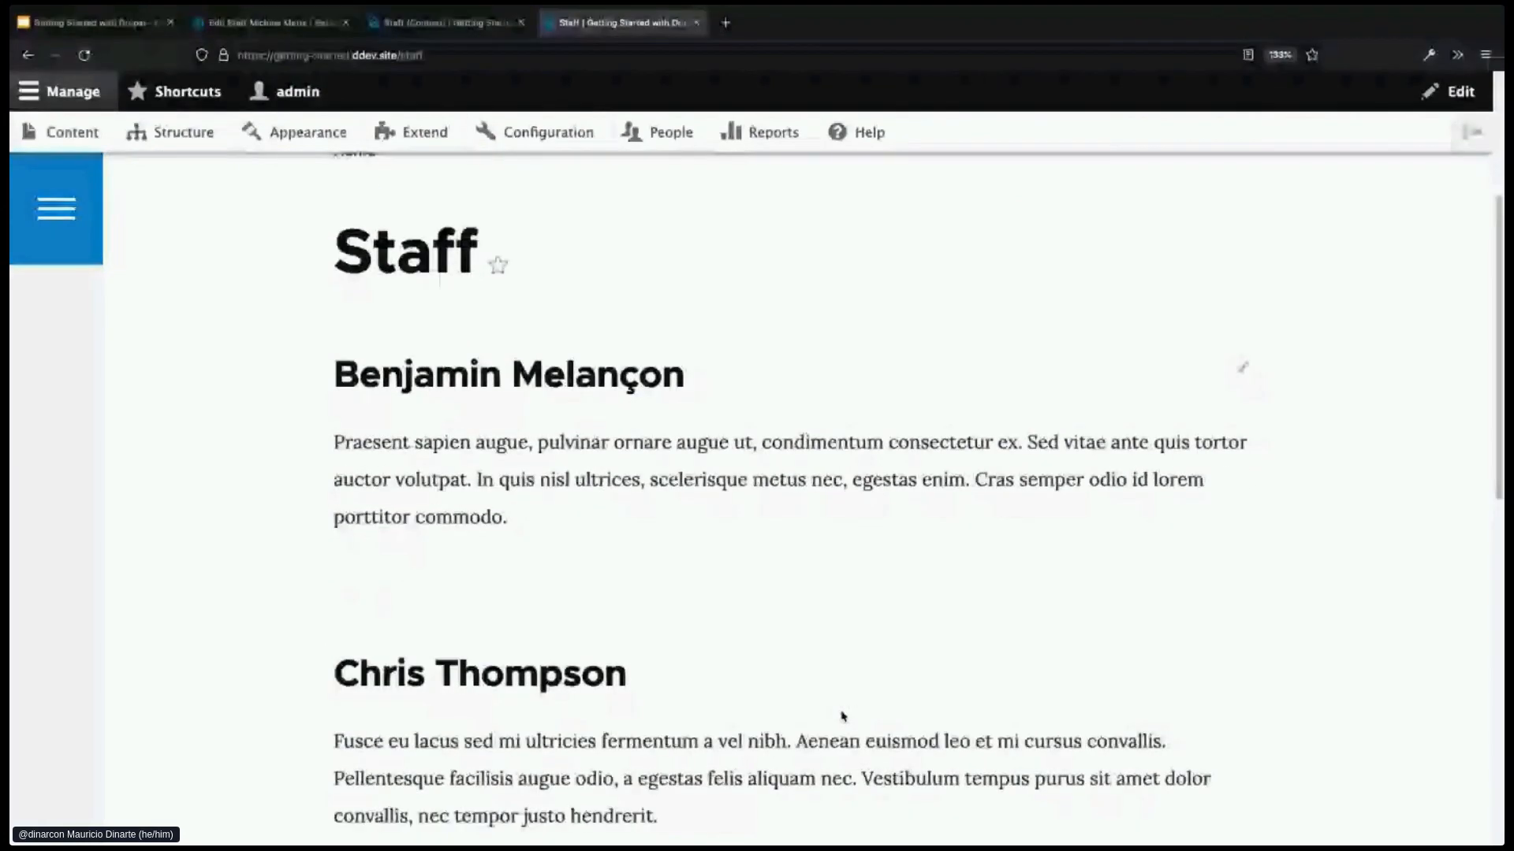
scroll(842, 716, down, 4)
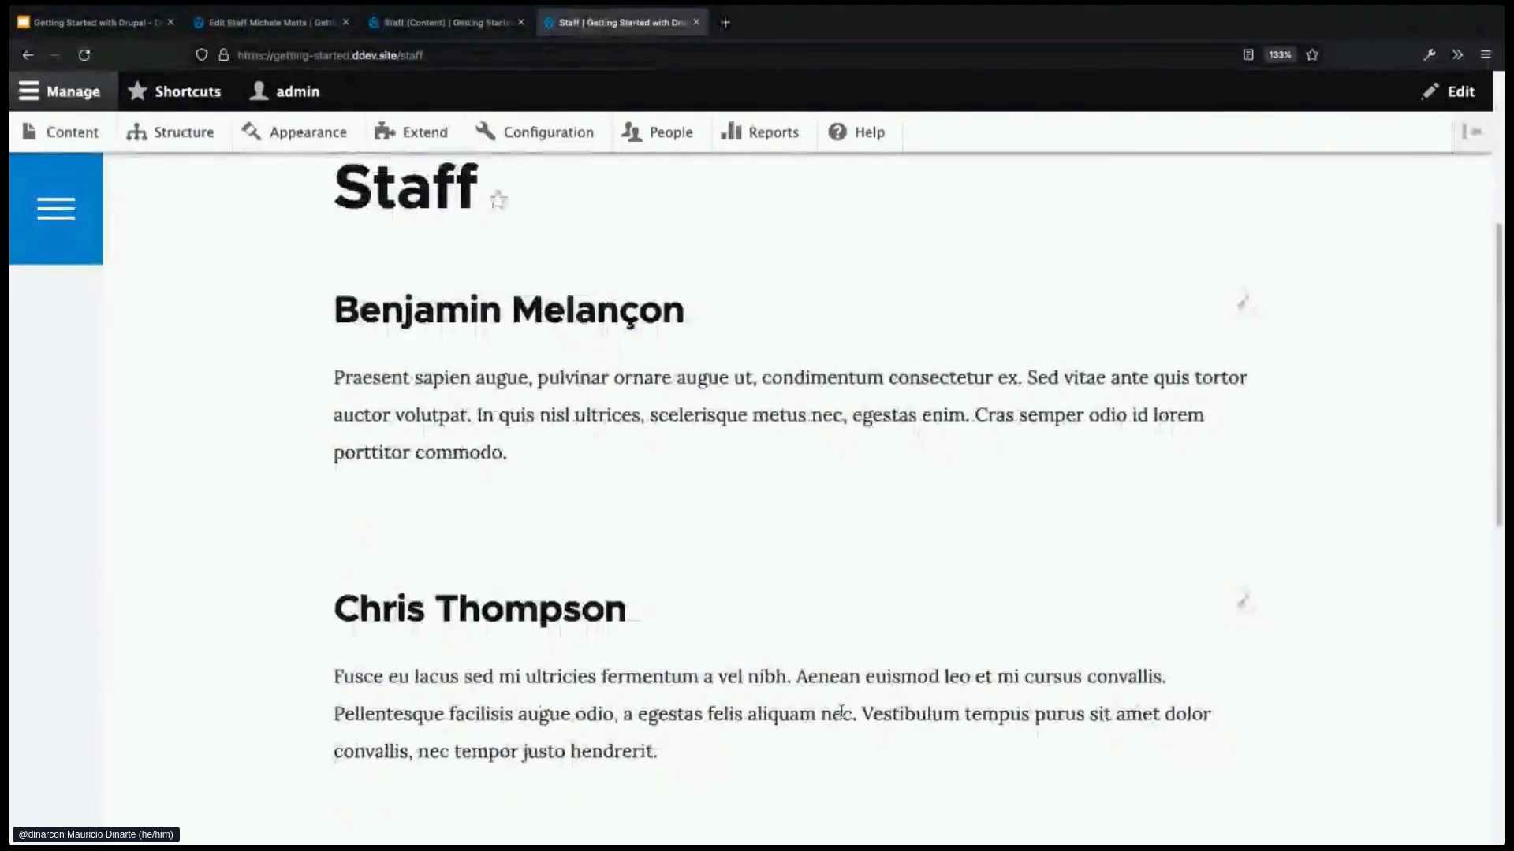
scroll(842, 716, up, 2)
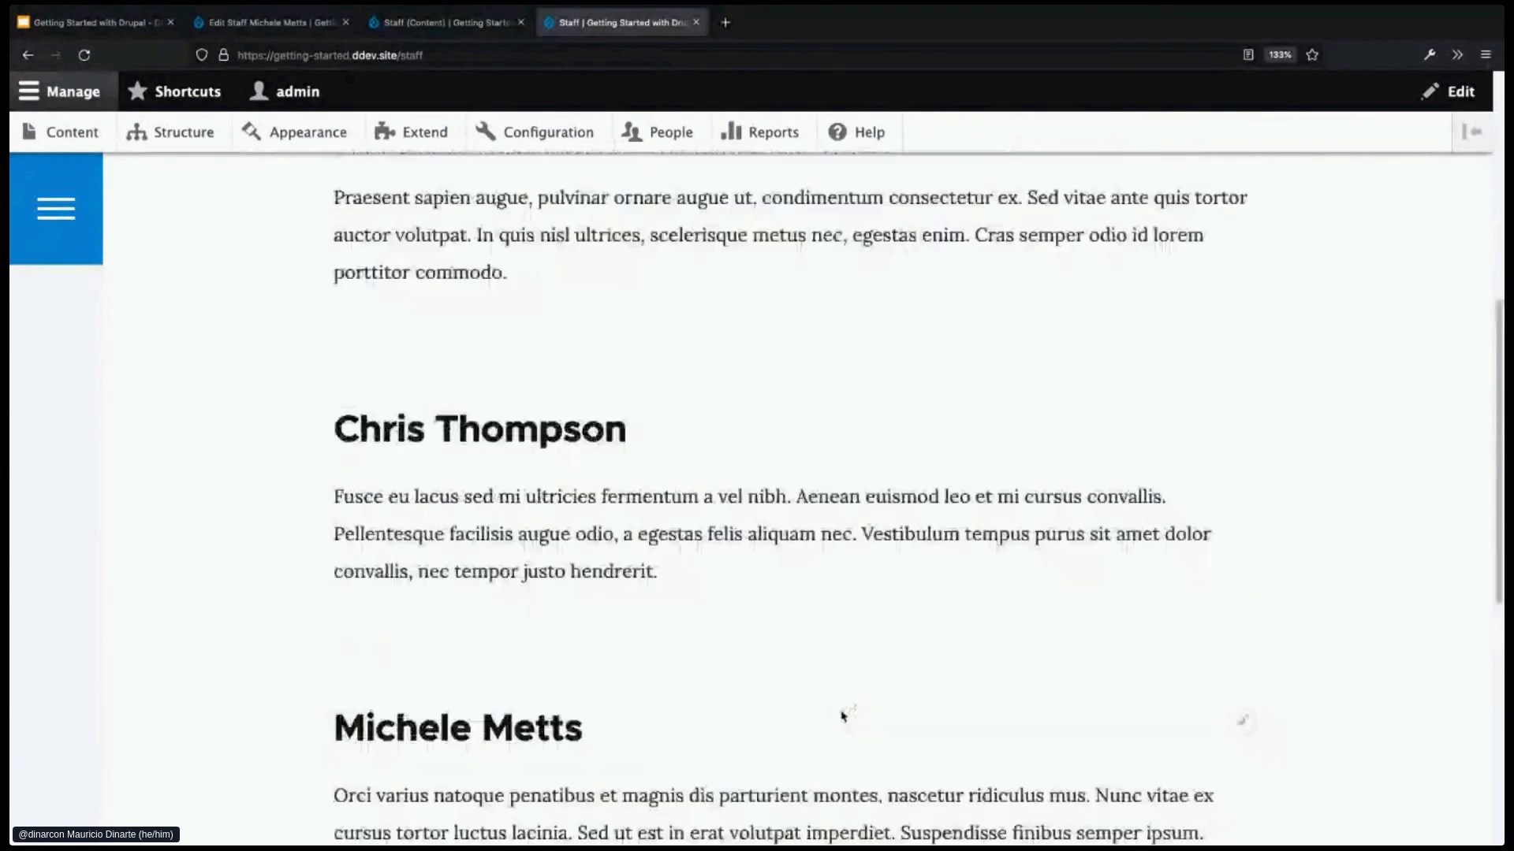
scroll(842, 716, up, 6)
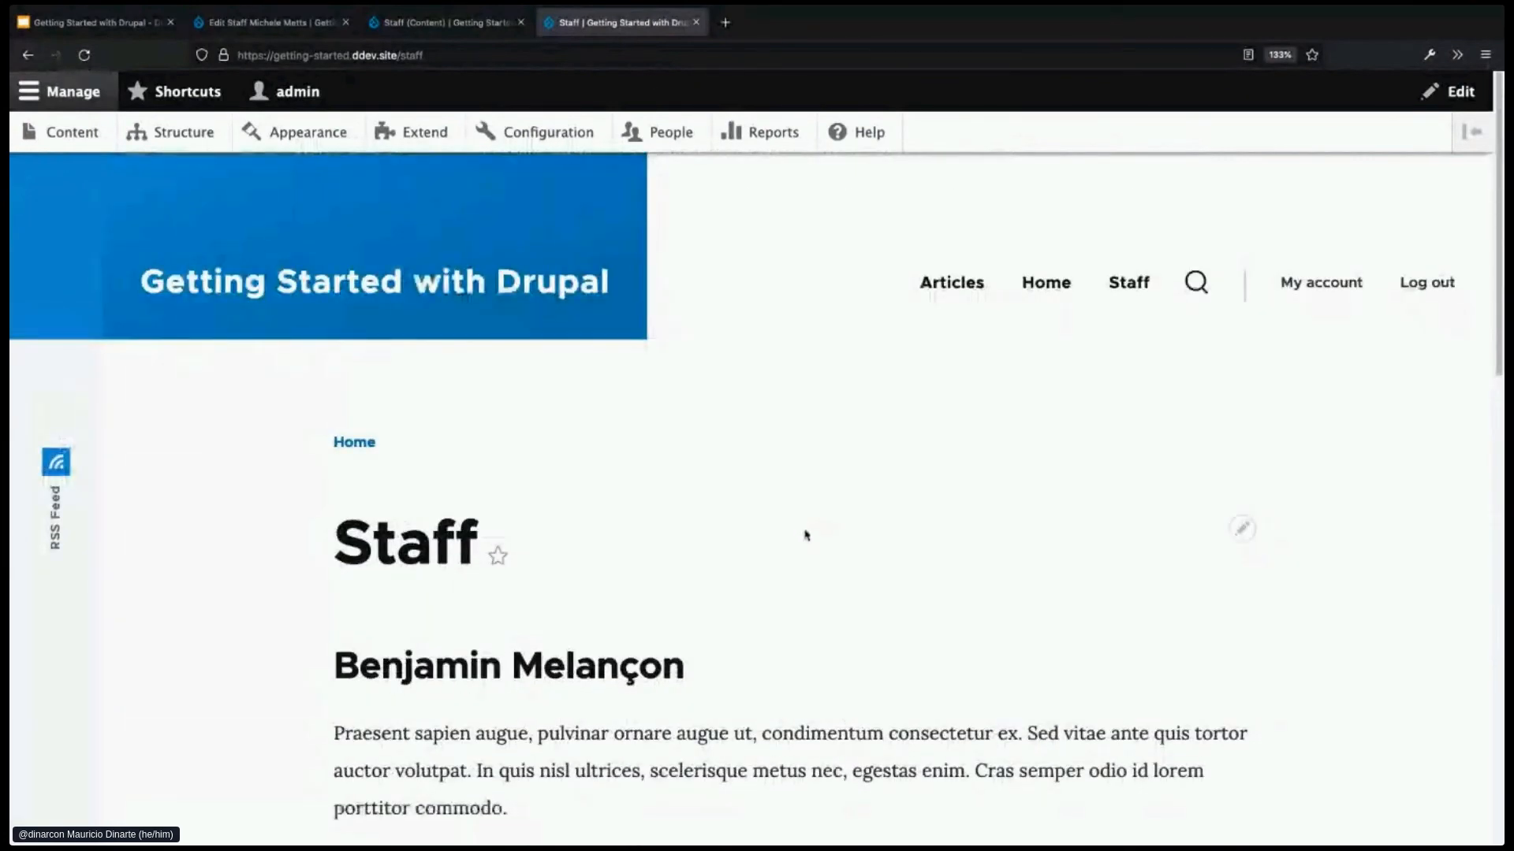
click(449, 22)
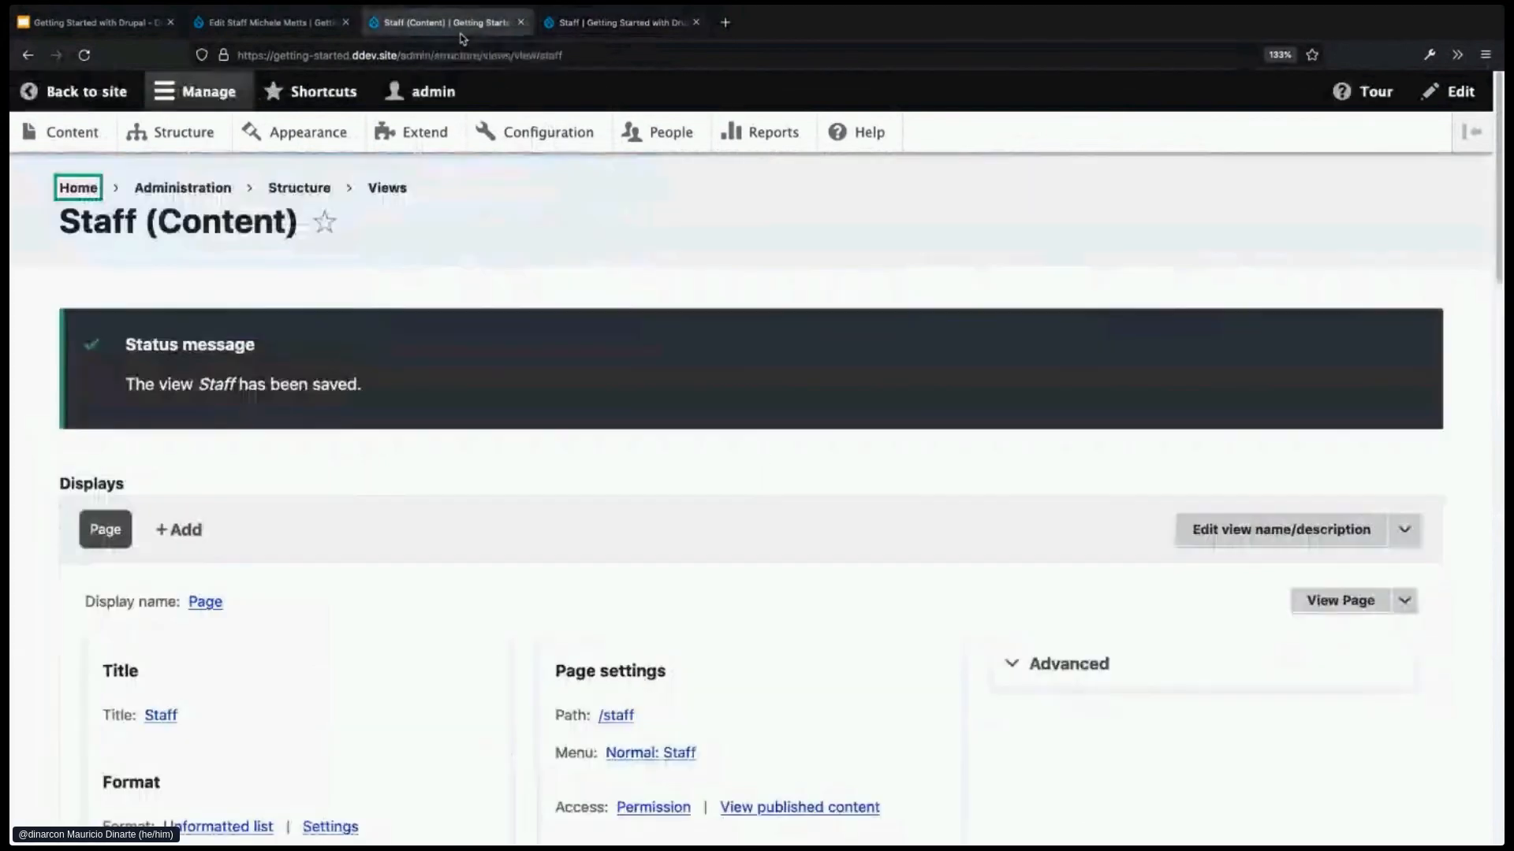
- Change the Staff view format from Unformatted list to Table with default settings and save
scroll(484, 603, down, 3)
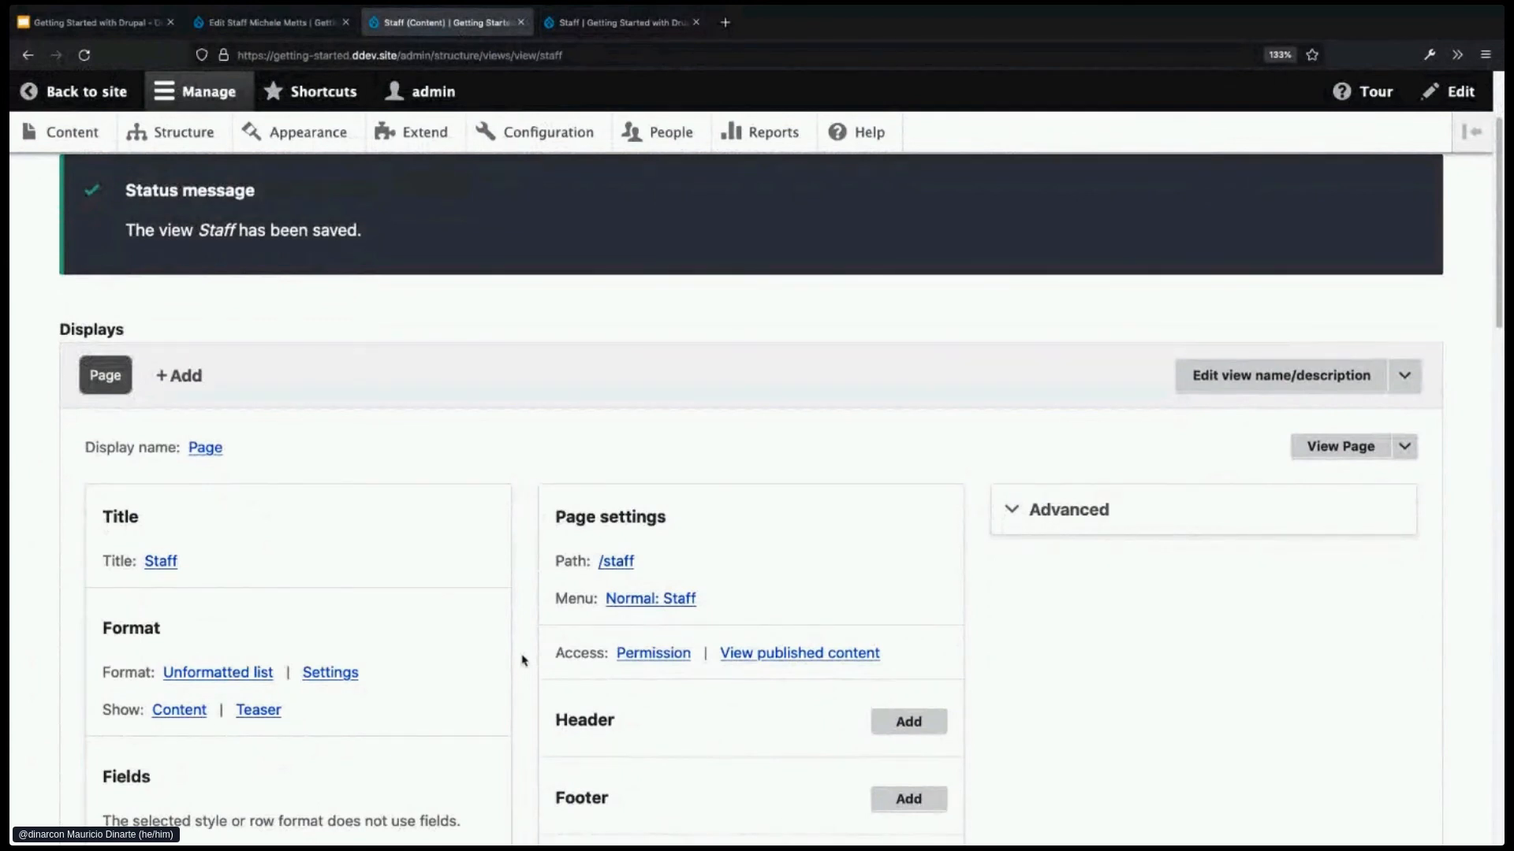
scroll(524, 661, down, 1)
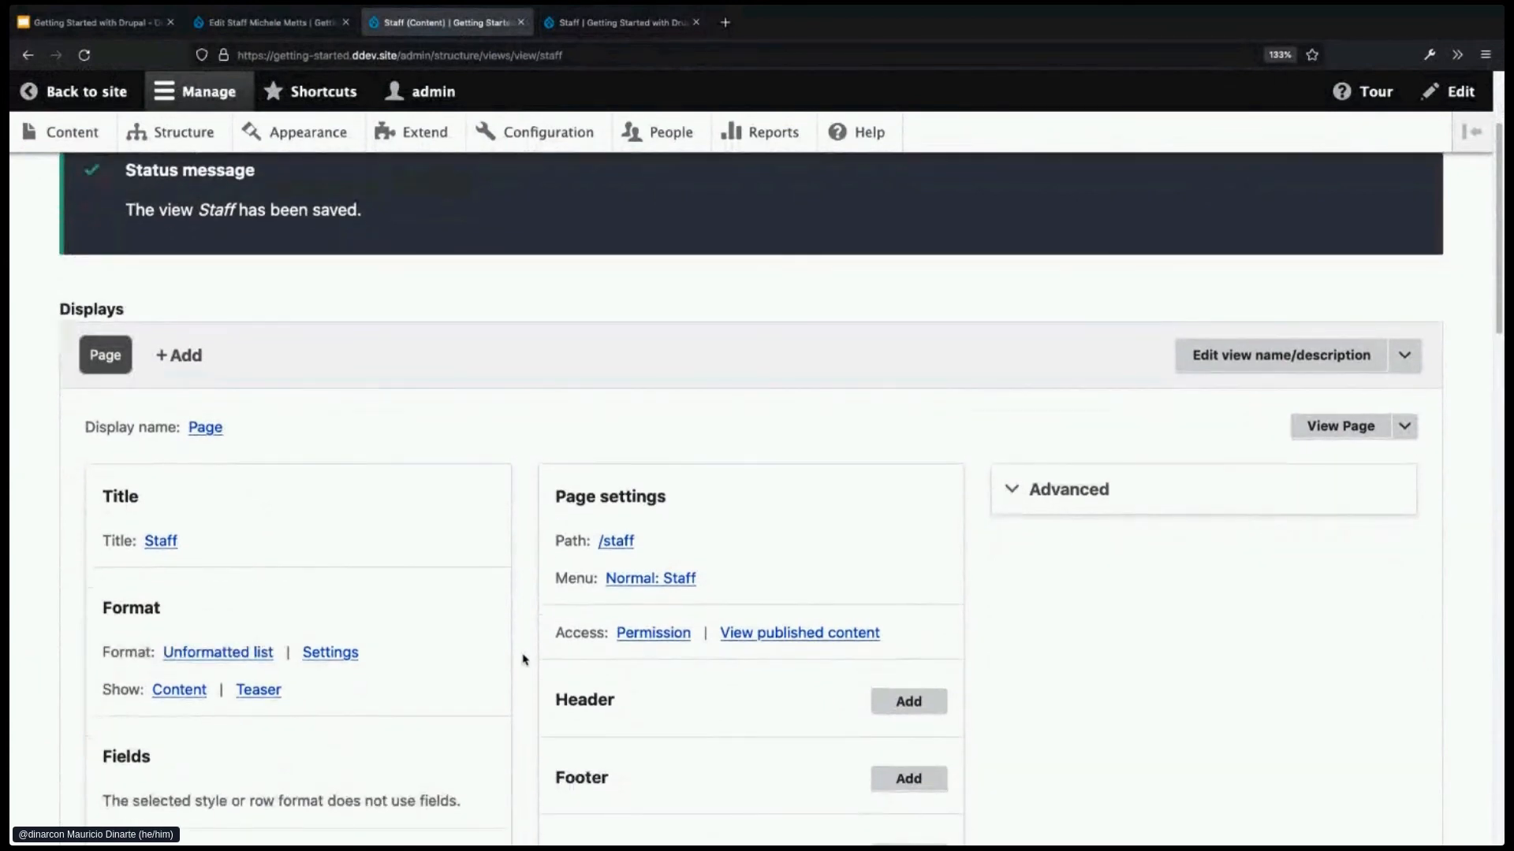
scroll(523, 659, down, 2)
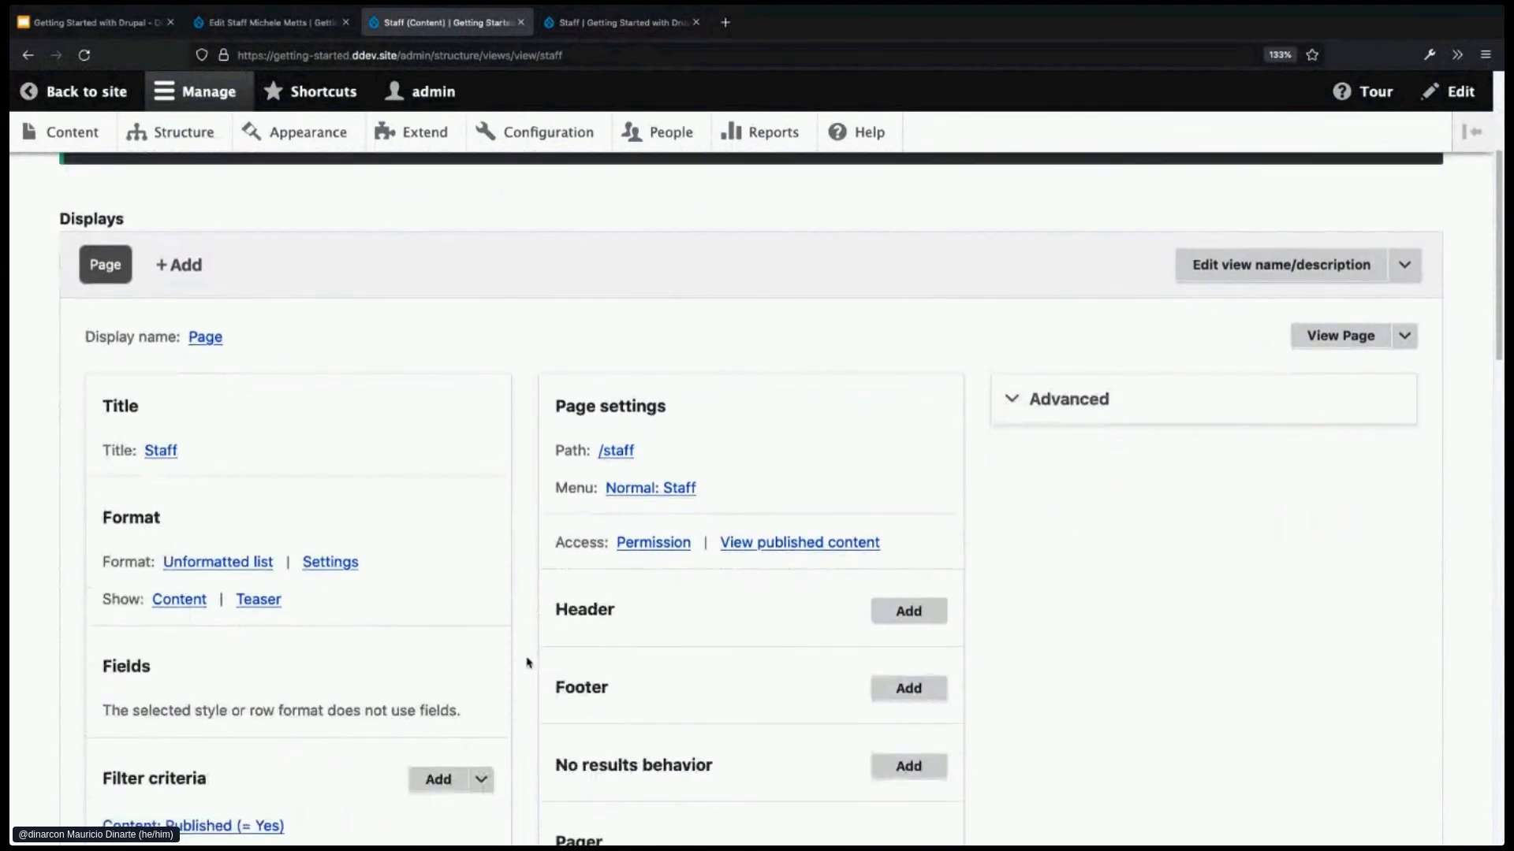
scroll(528, 663, down, 3)
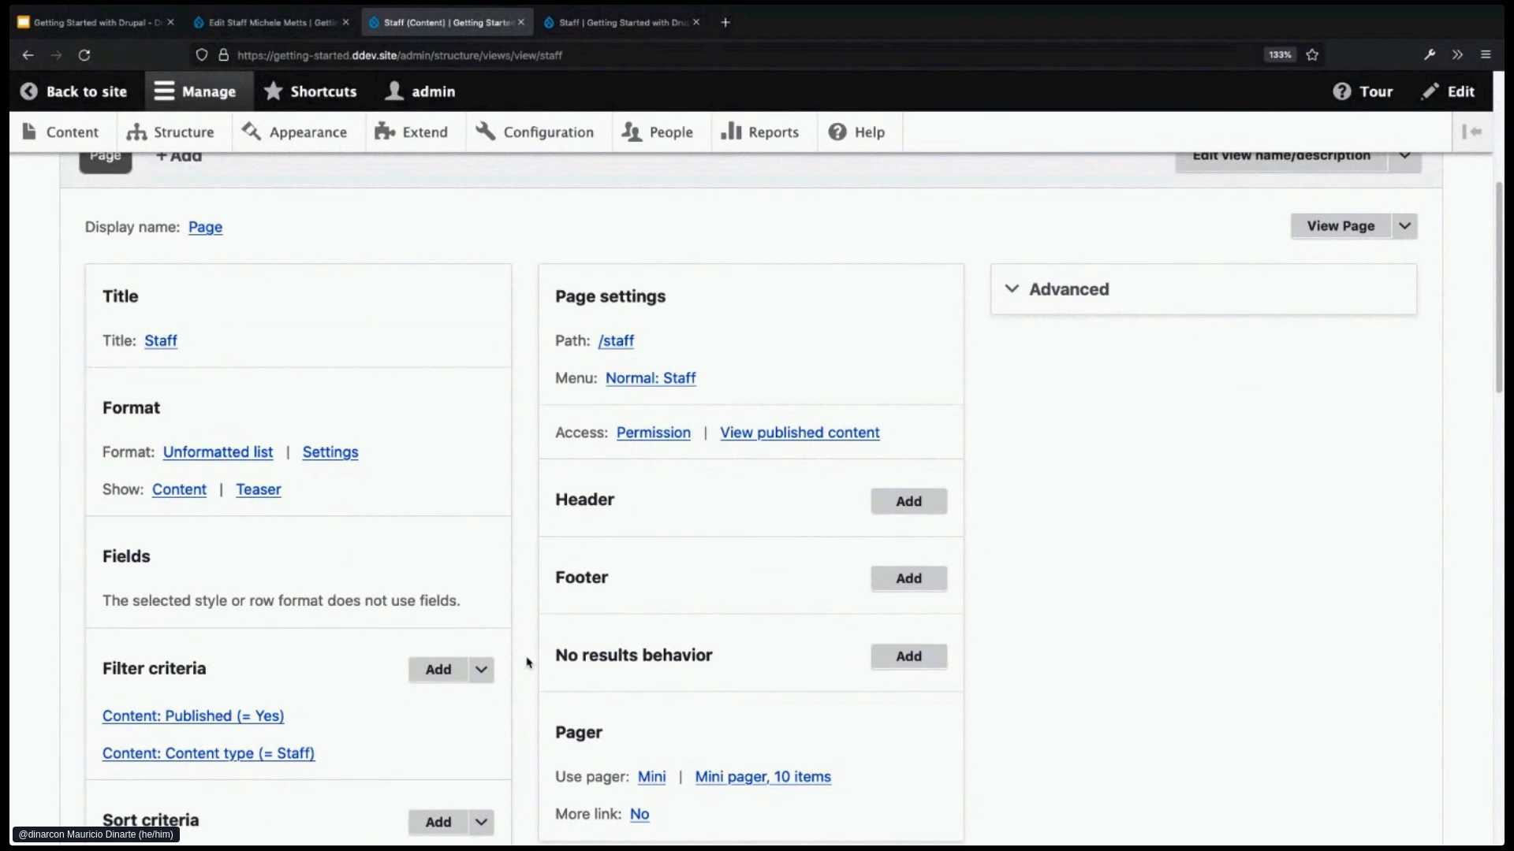
scroll(483, 443, down, 1)
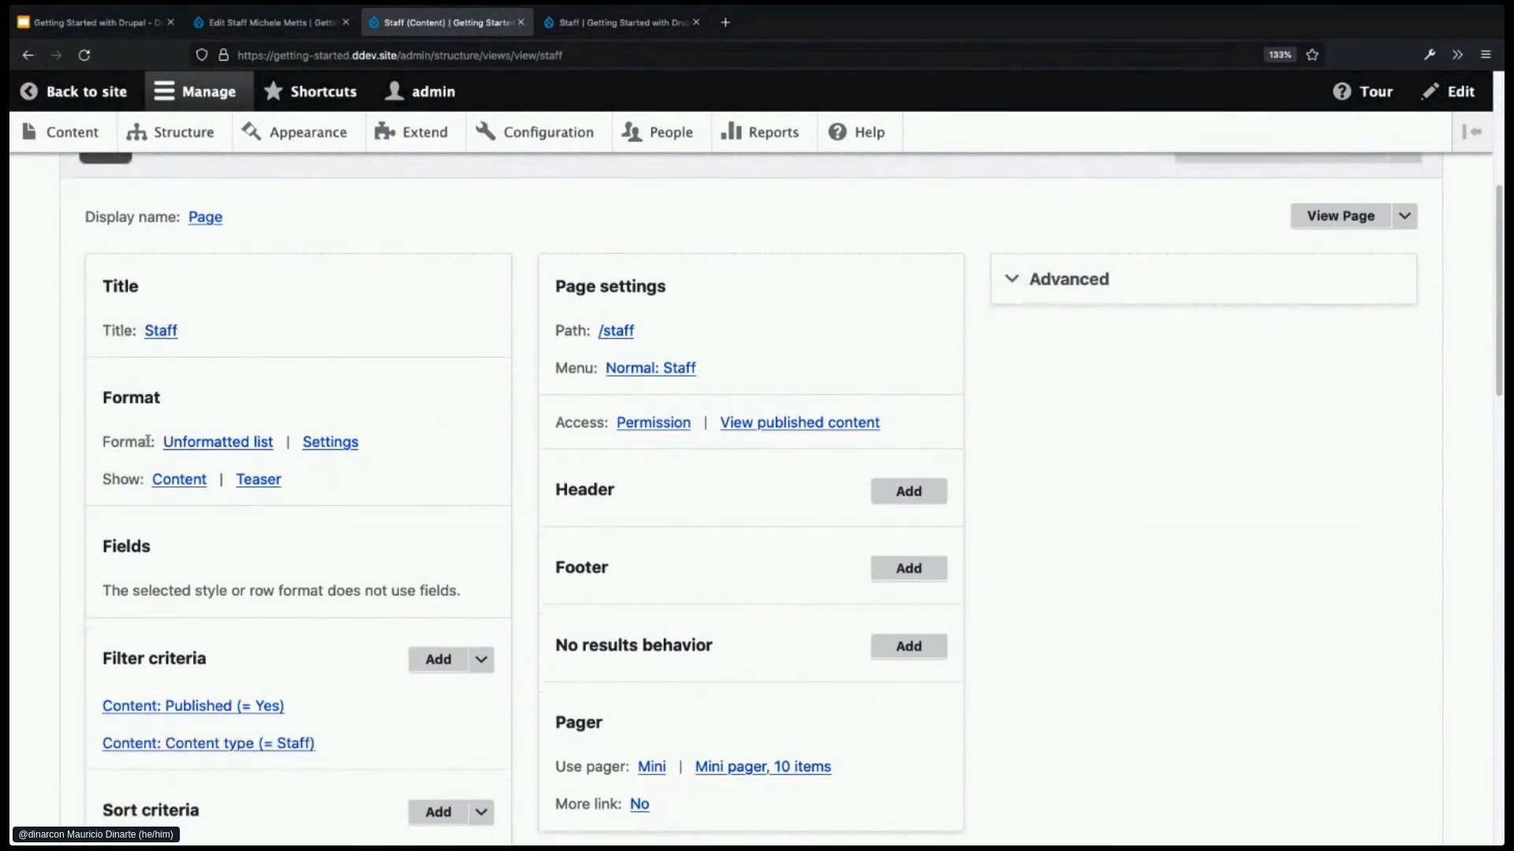
click(222, 446)
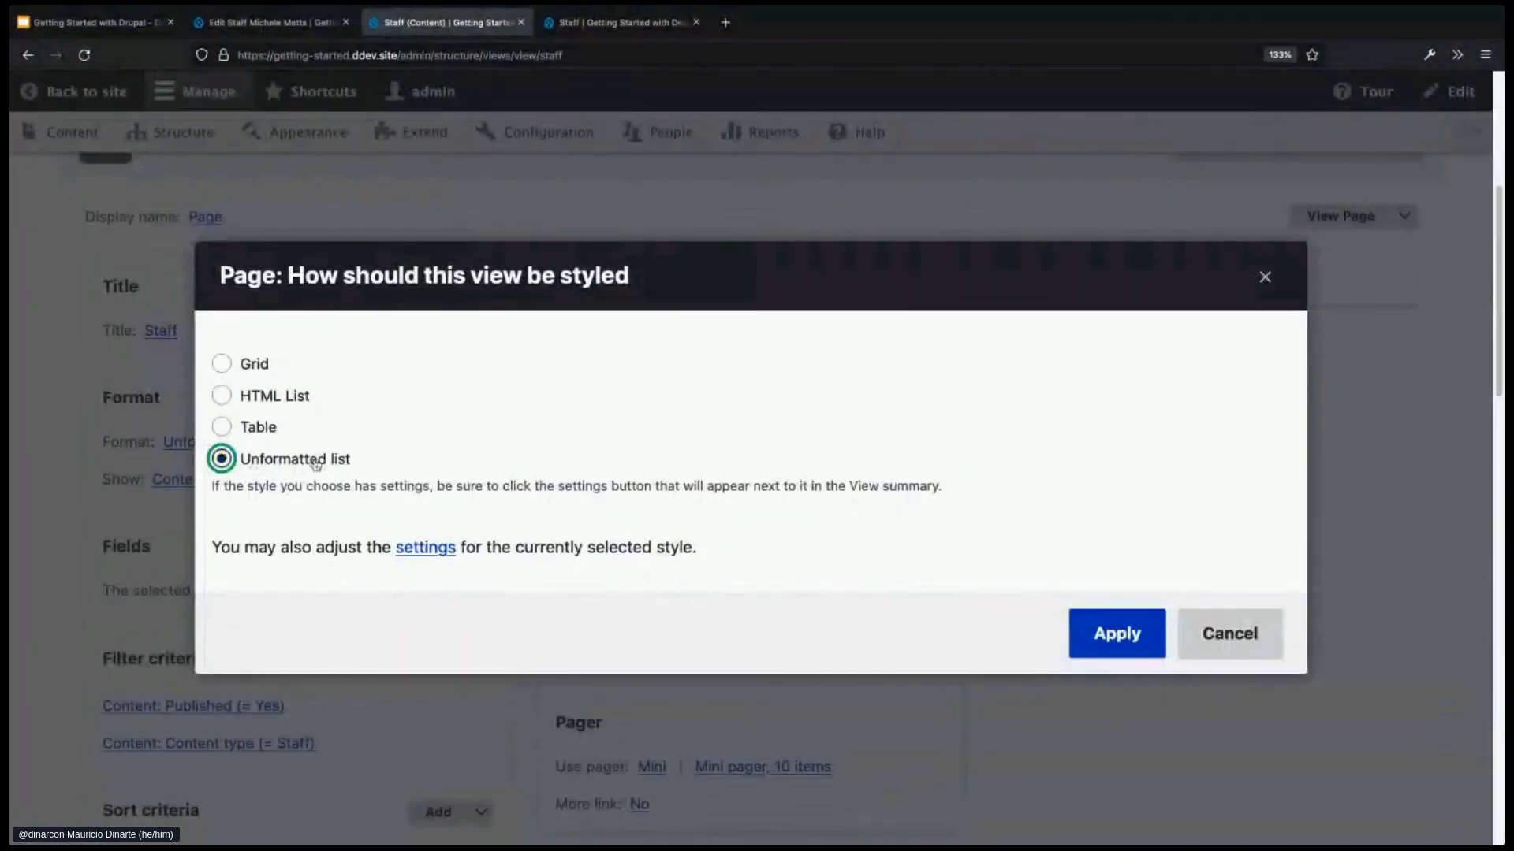
click(261, 430)
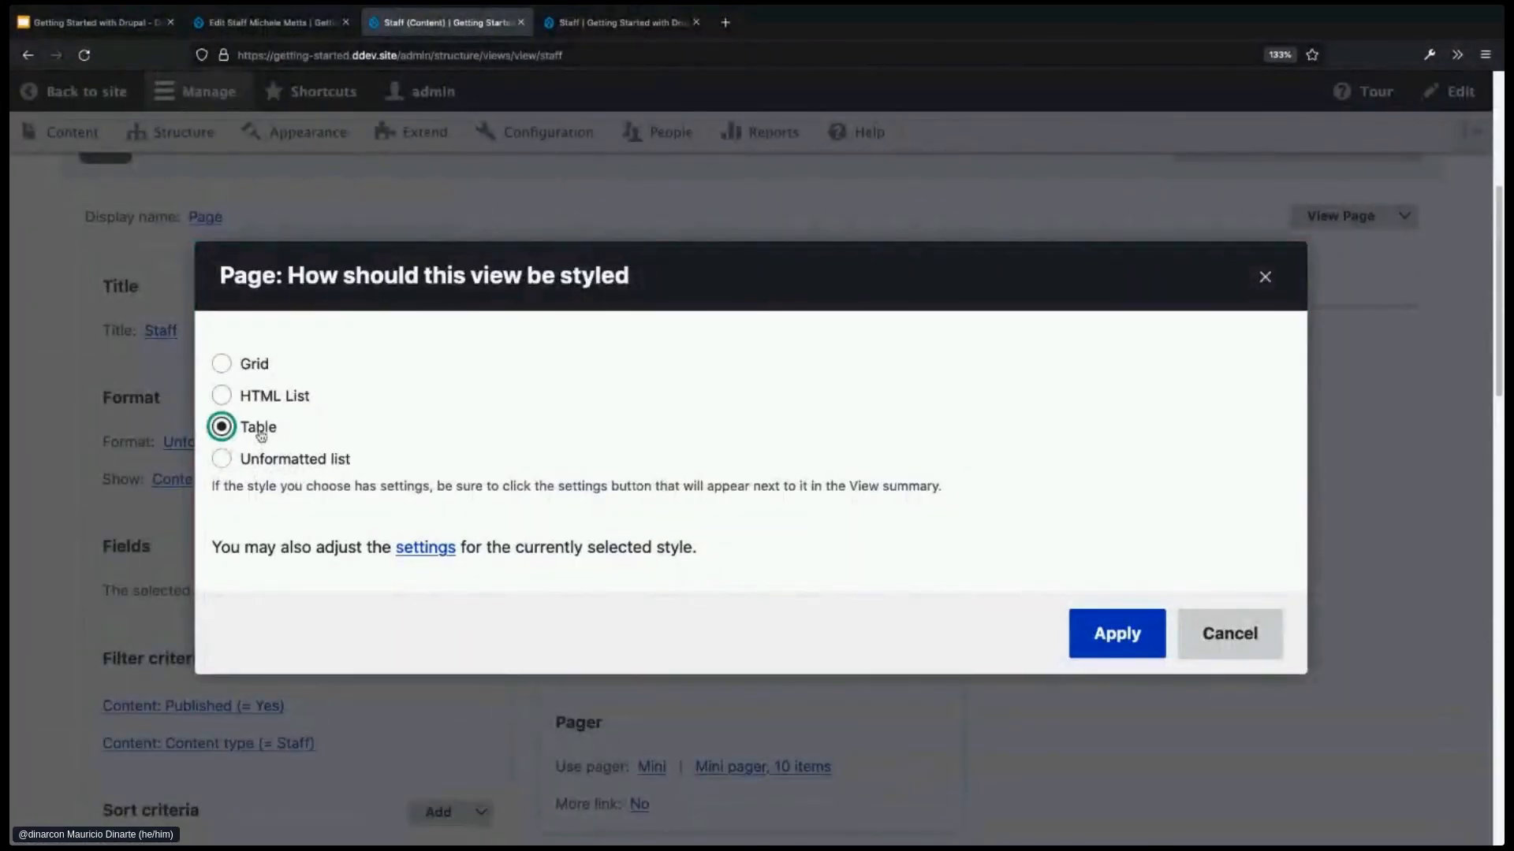
click(1086, 627)
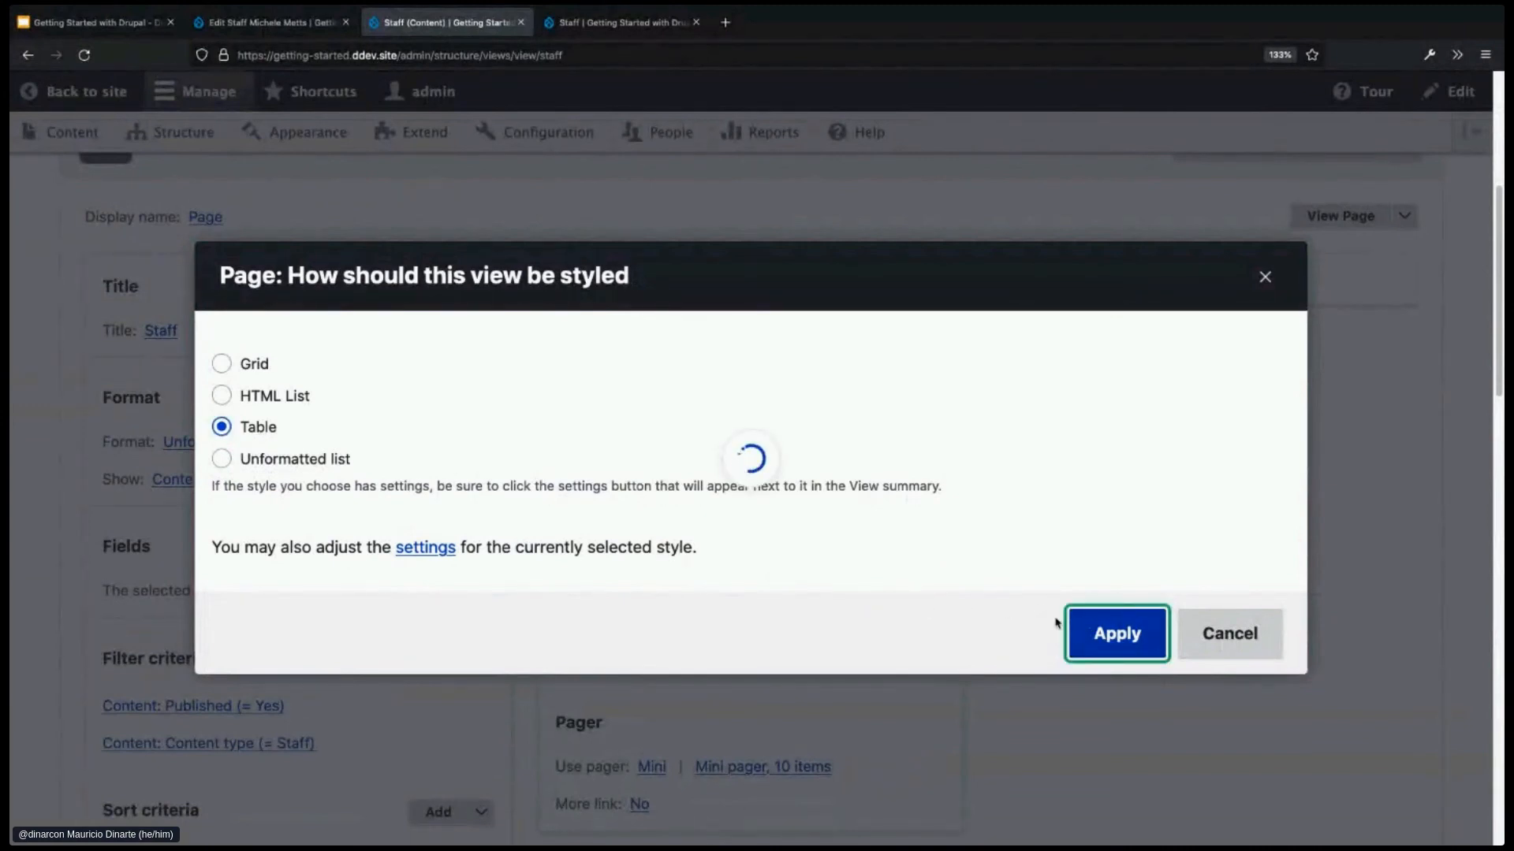
click(1102, 743)
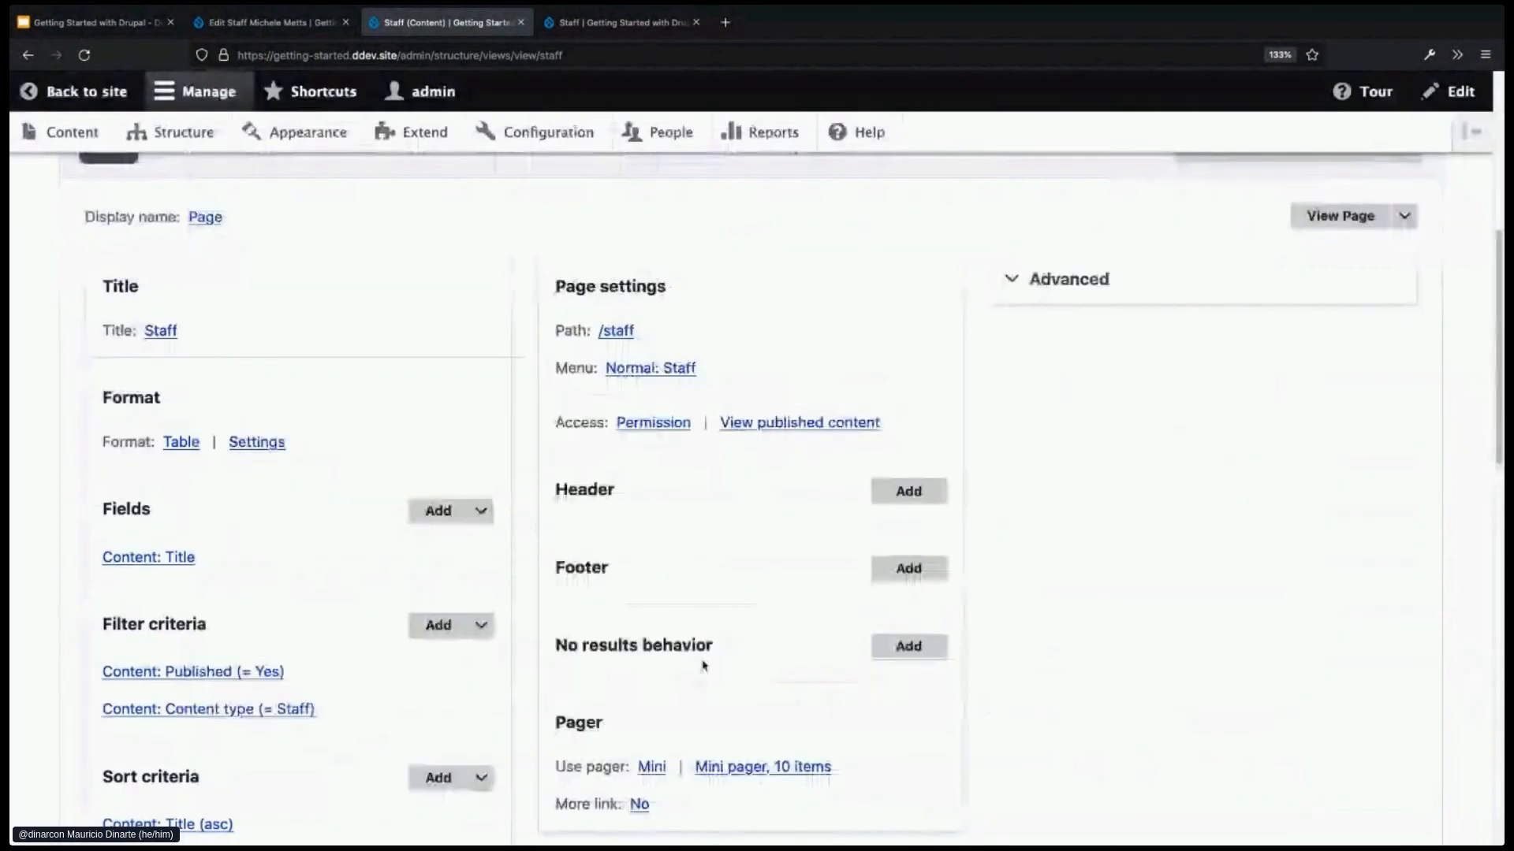
scroll(513, 688, down, 2)
click(130, 773)
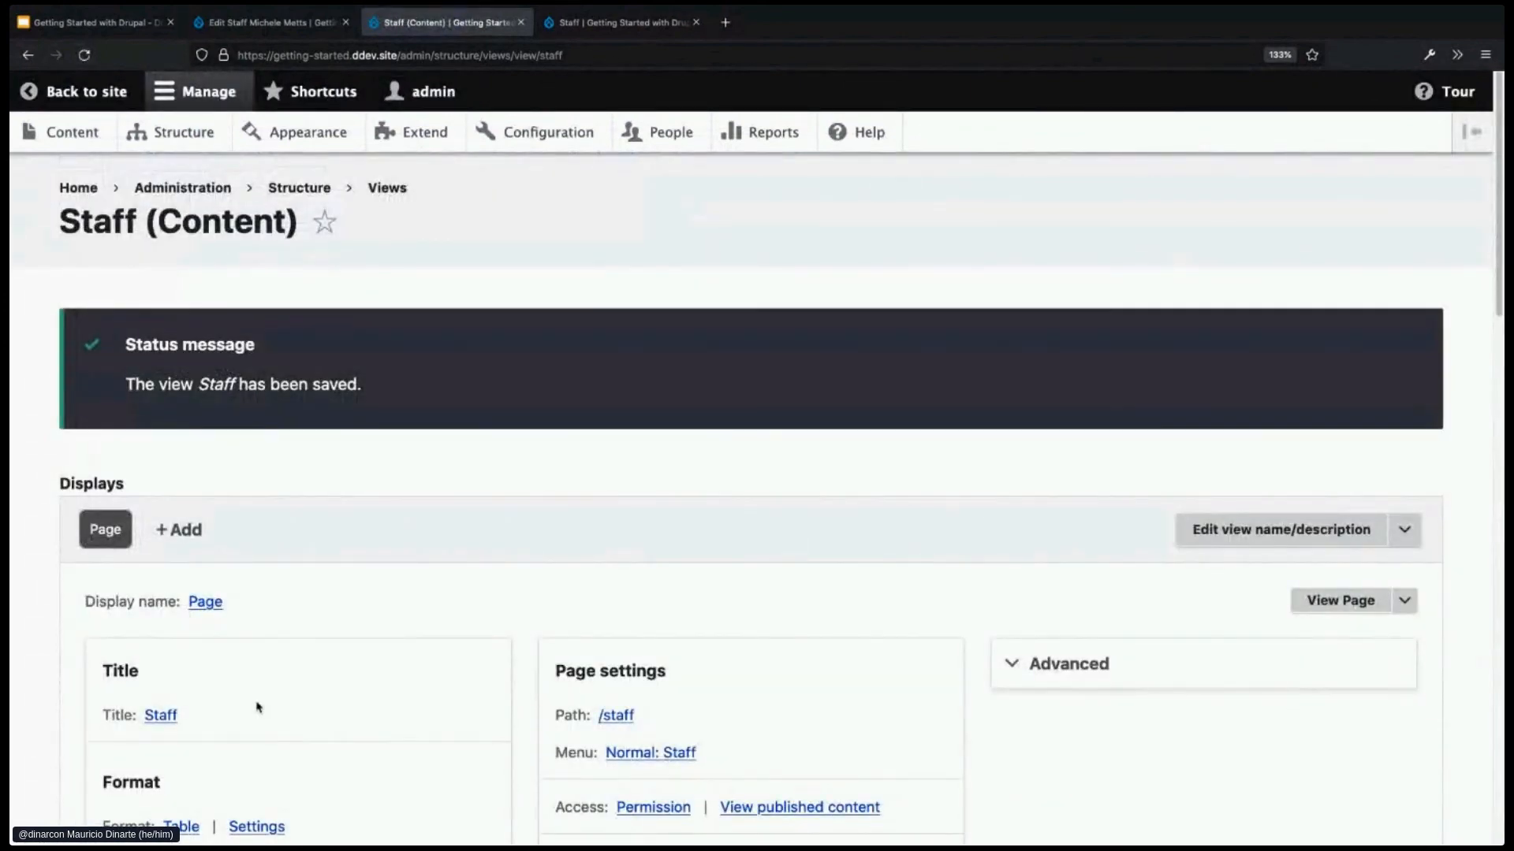
key(ctrl+Tab)
key(ctrl+r)
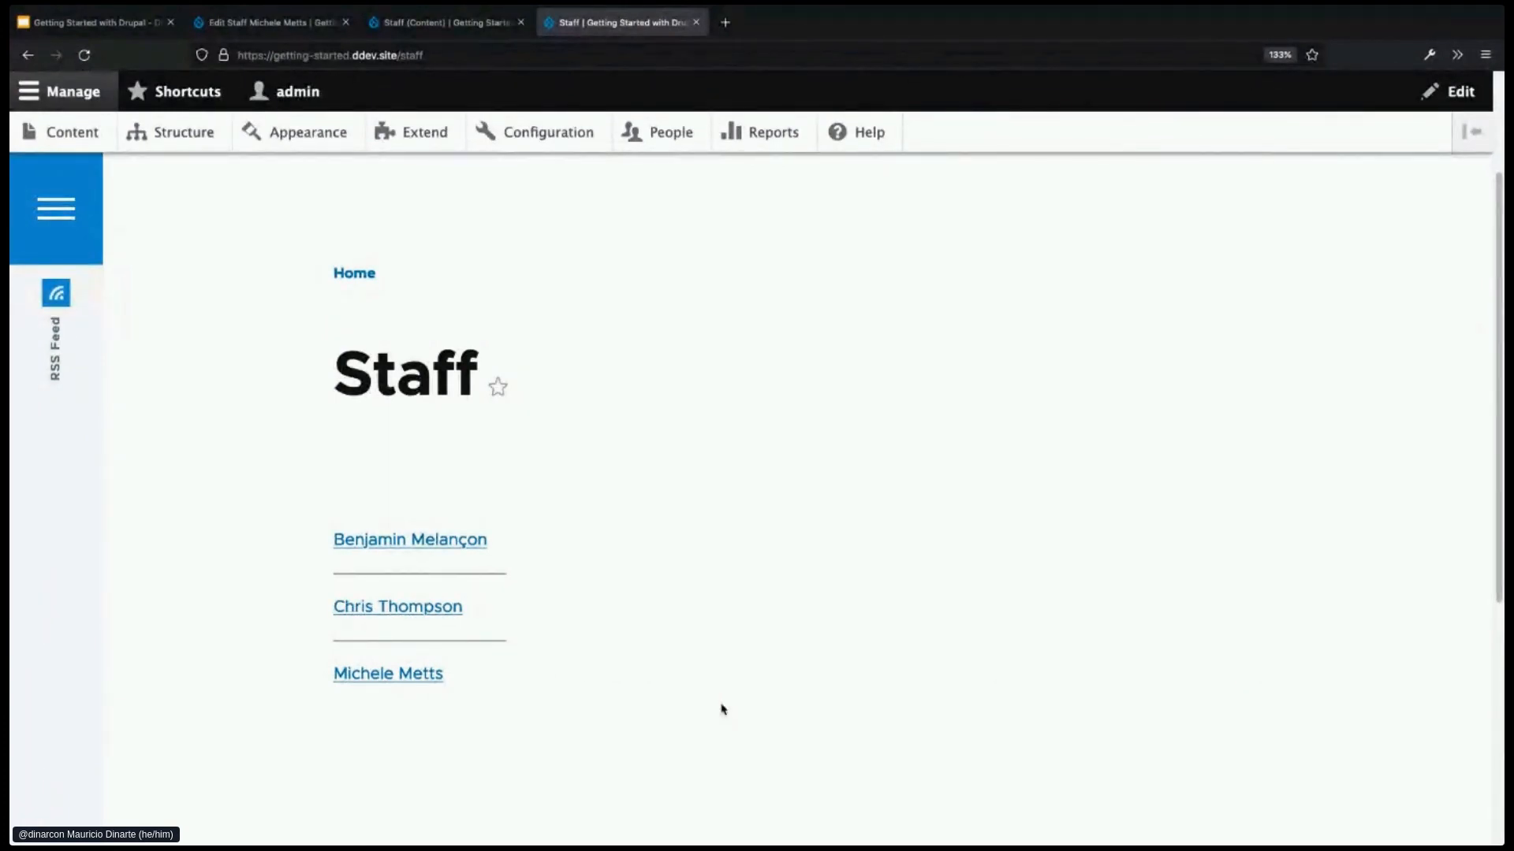
key(ctrl+Page_Up)
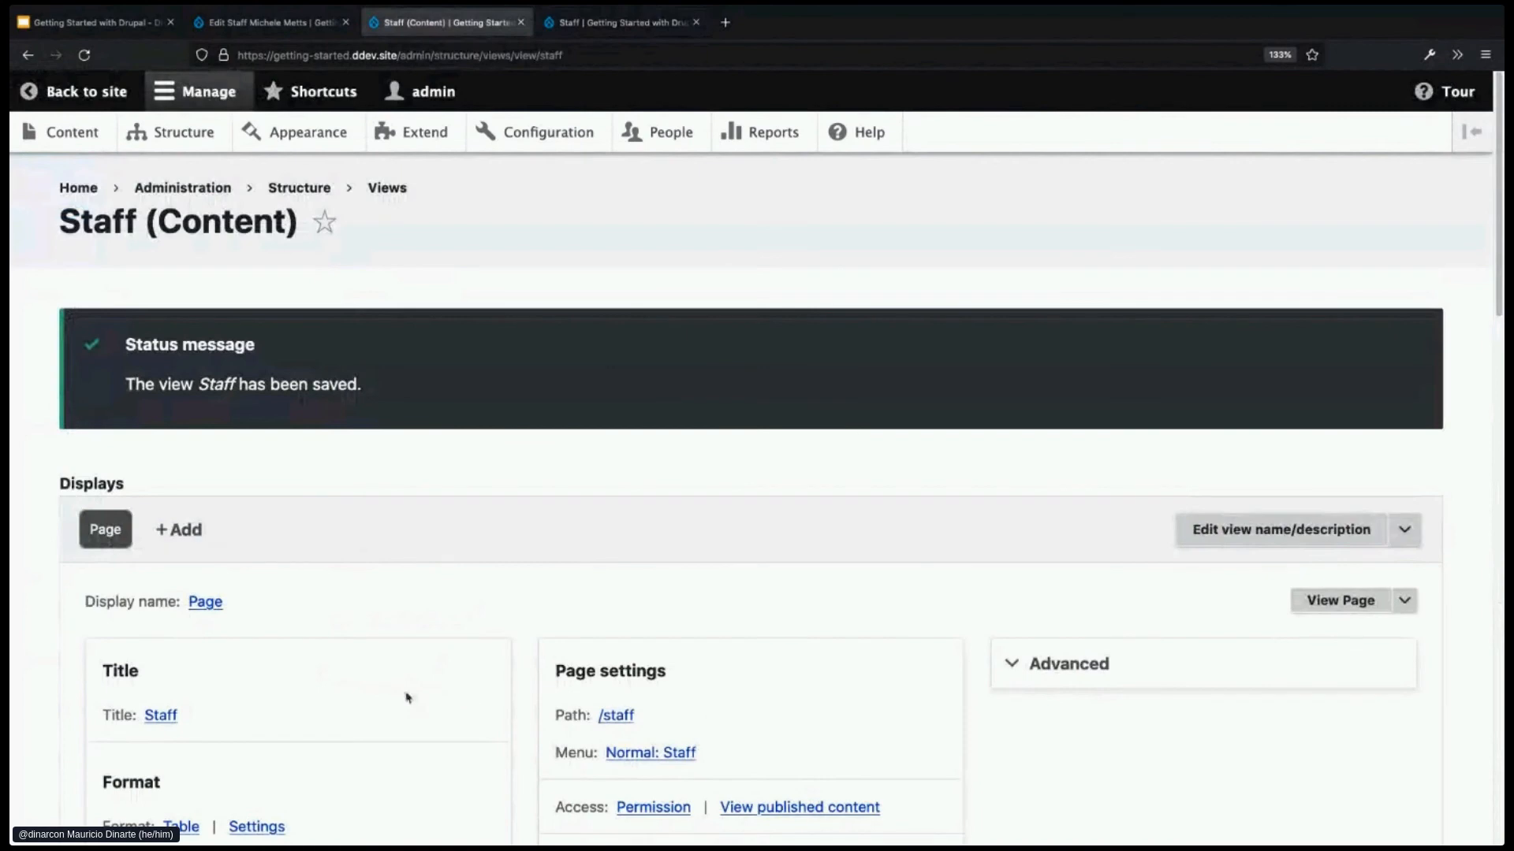
scroll(406, 700, down, 2)
scroll(517, 709, down, 6)
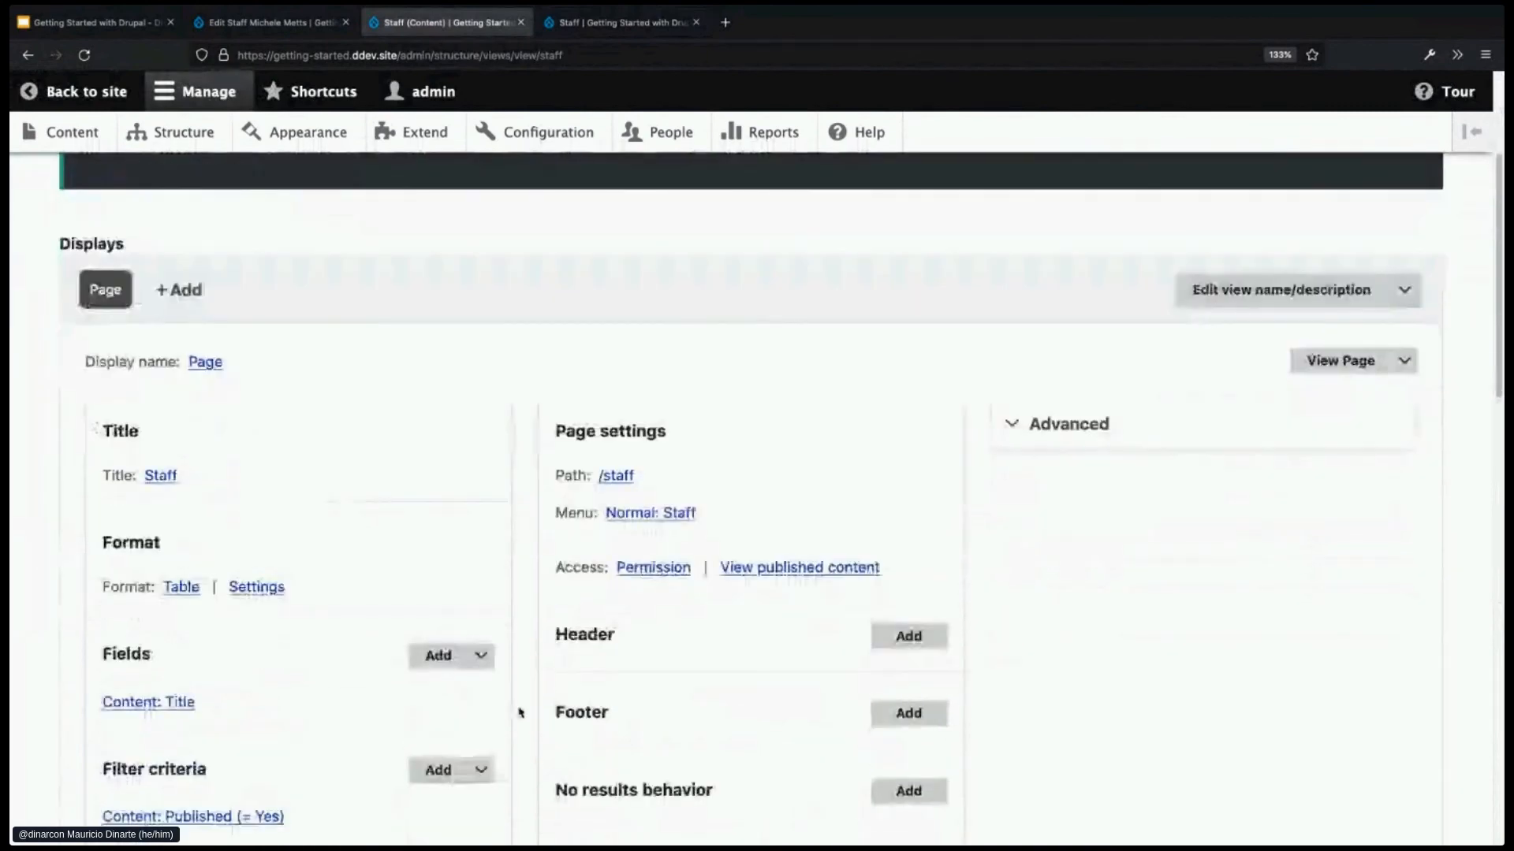
scroll(521, 713, down, 2)
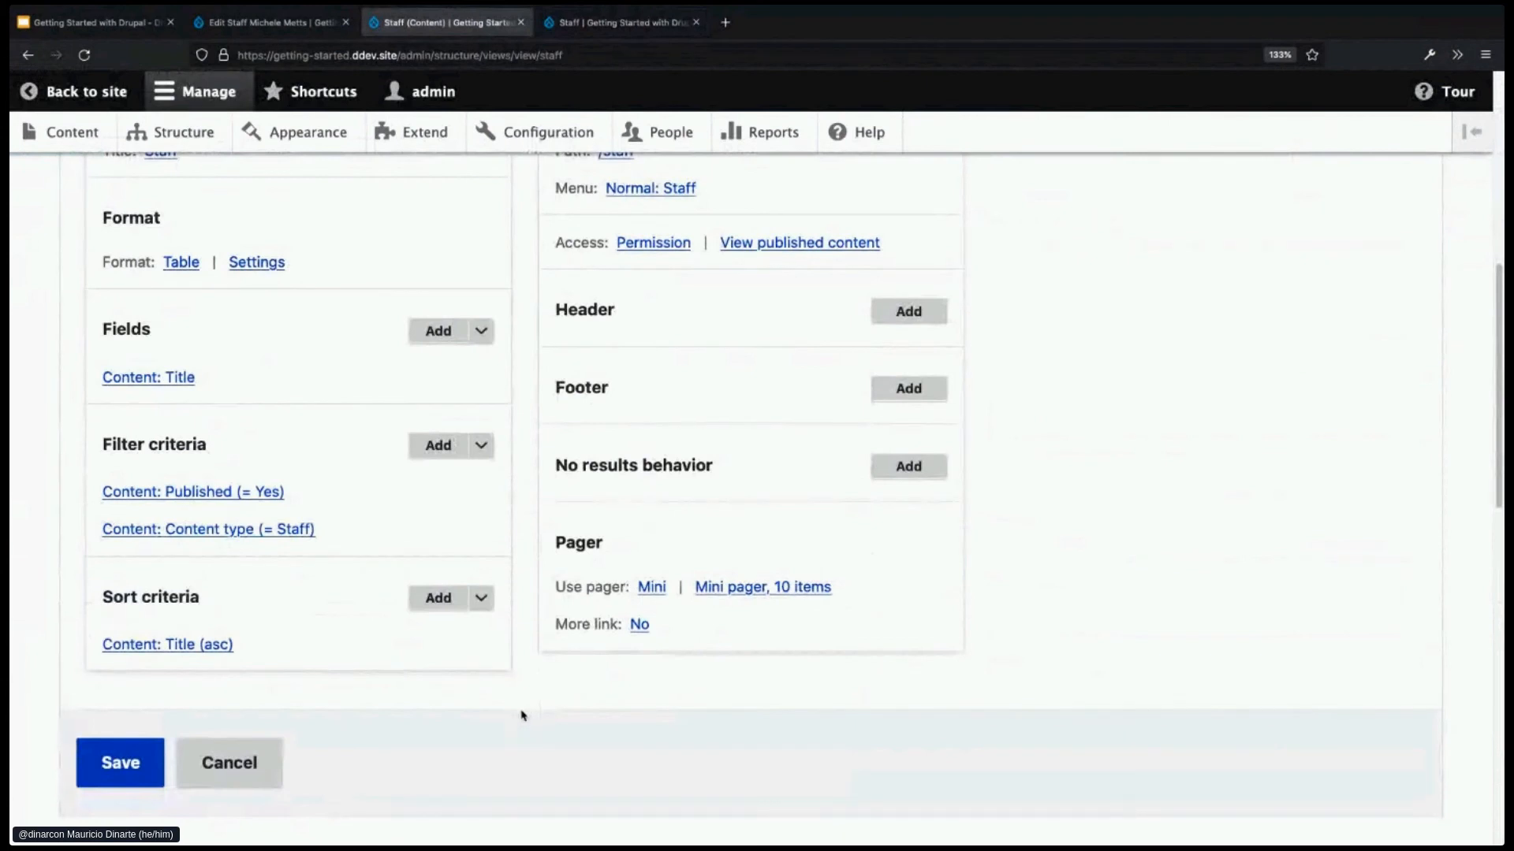
scroll(520, 717, down, 1)
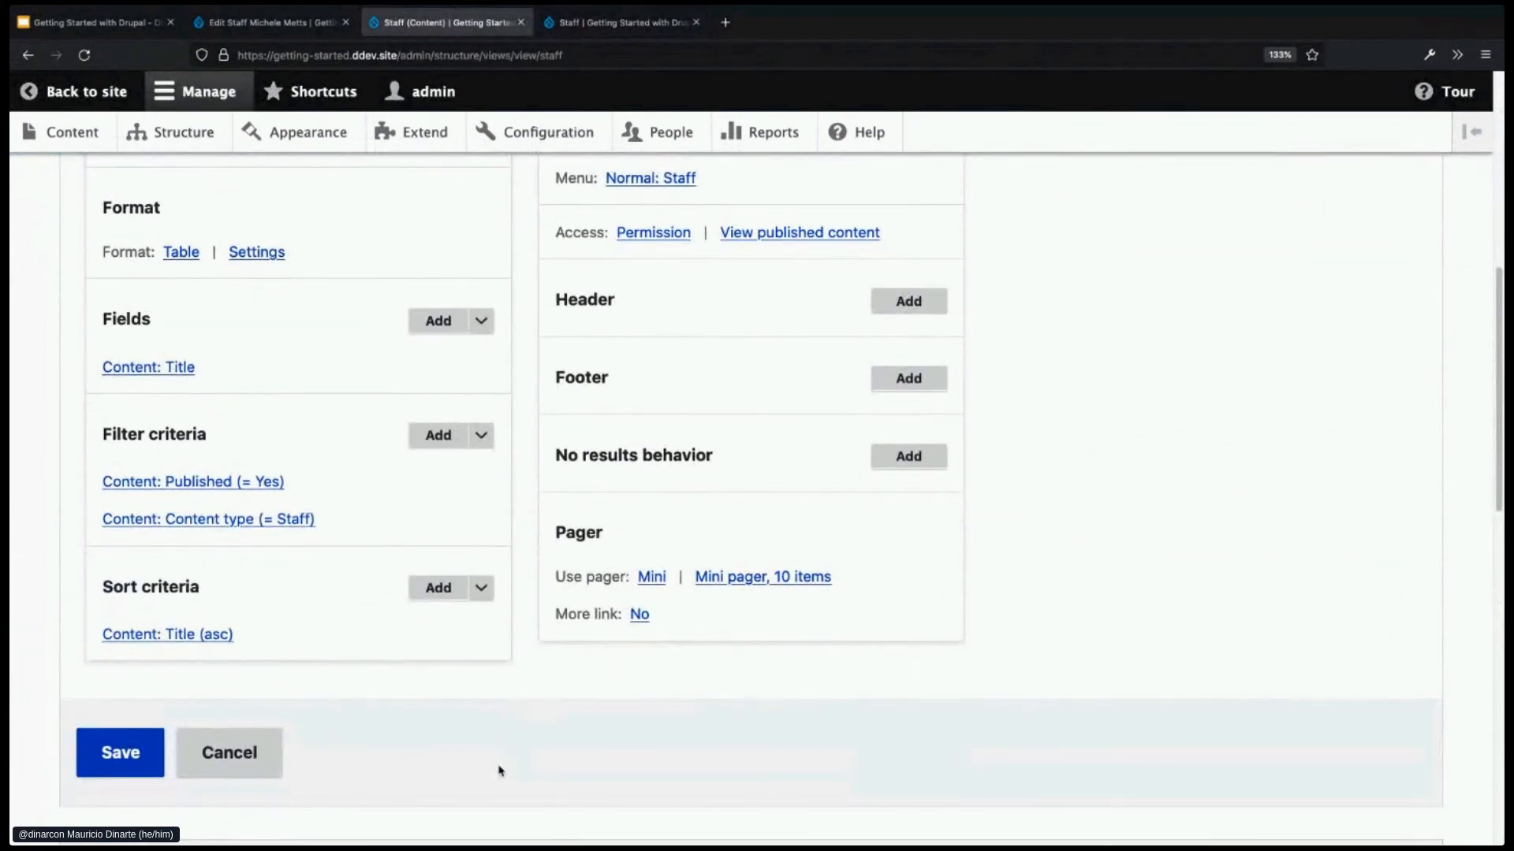
click(437, 321)
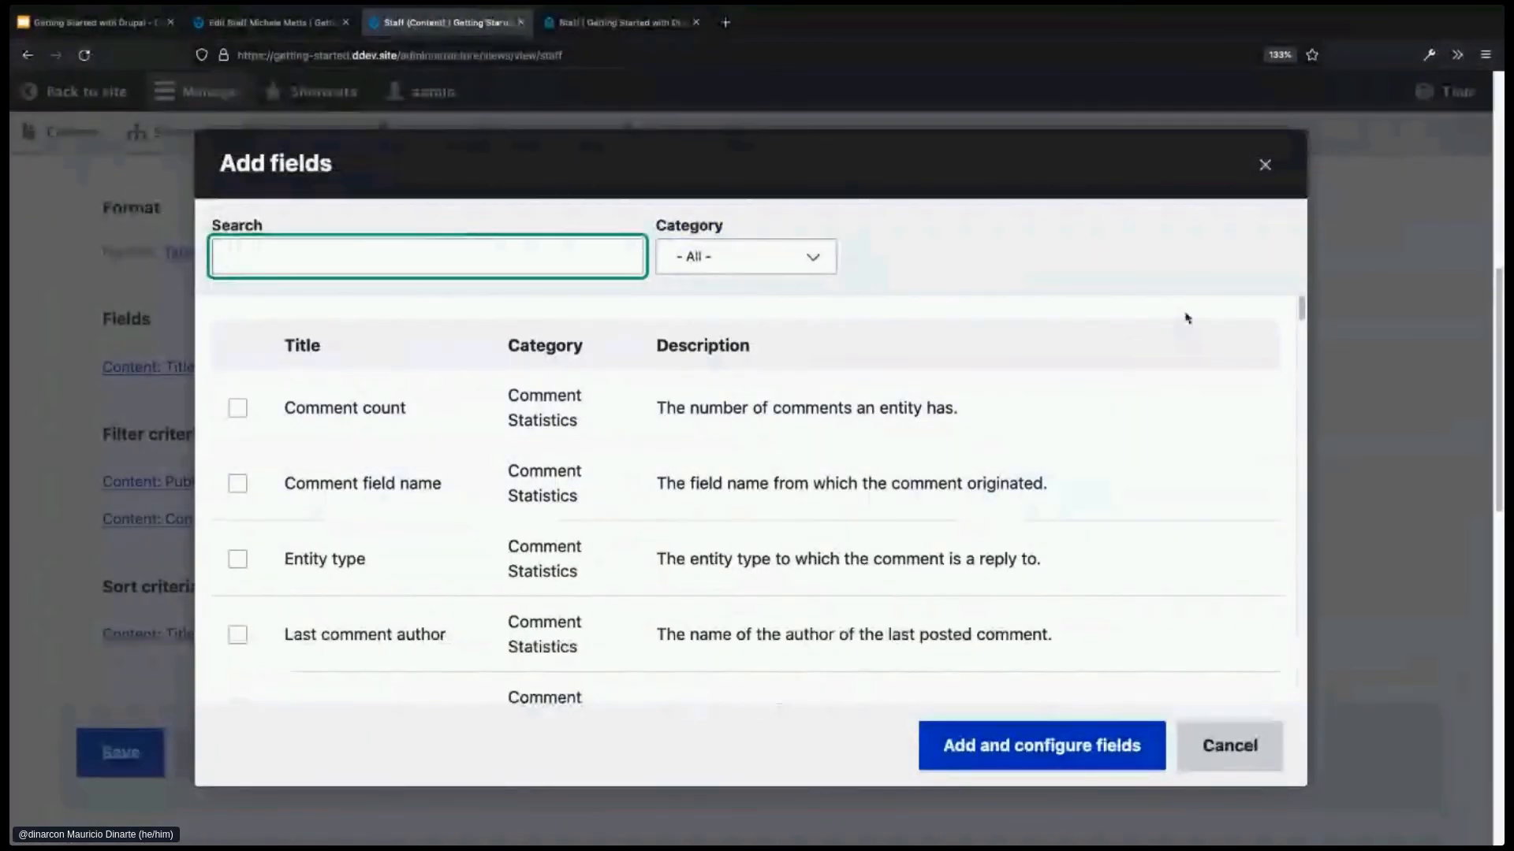
- Add the Content: Body field to the Staff view's fields, after Content: Title
mouse_move(1300, 310)
mouse_down()
mouse_move(1301, 365)
mouse_move(1300, 304)
mouse_up()
click(471, 262)
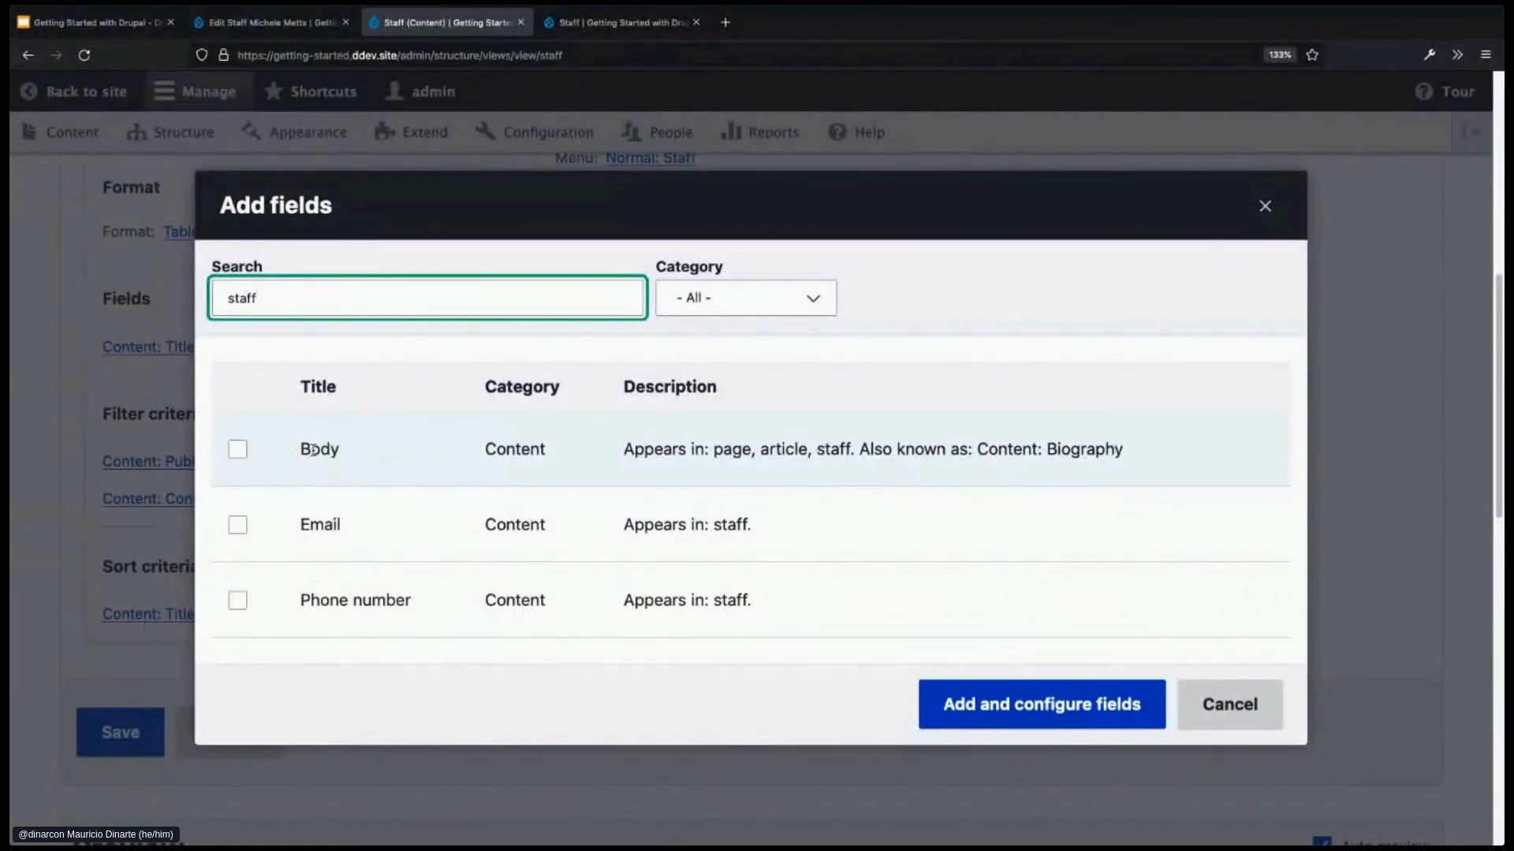
drag(980, 449, 1143, 449)
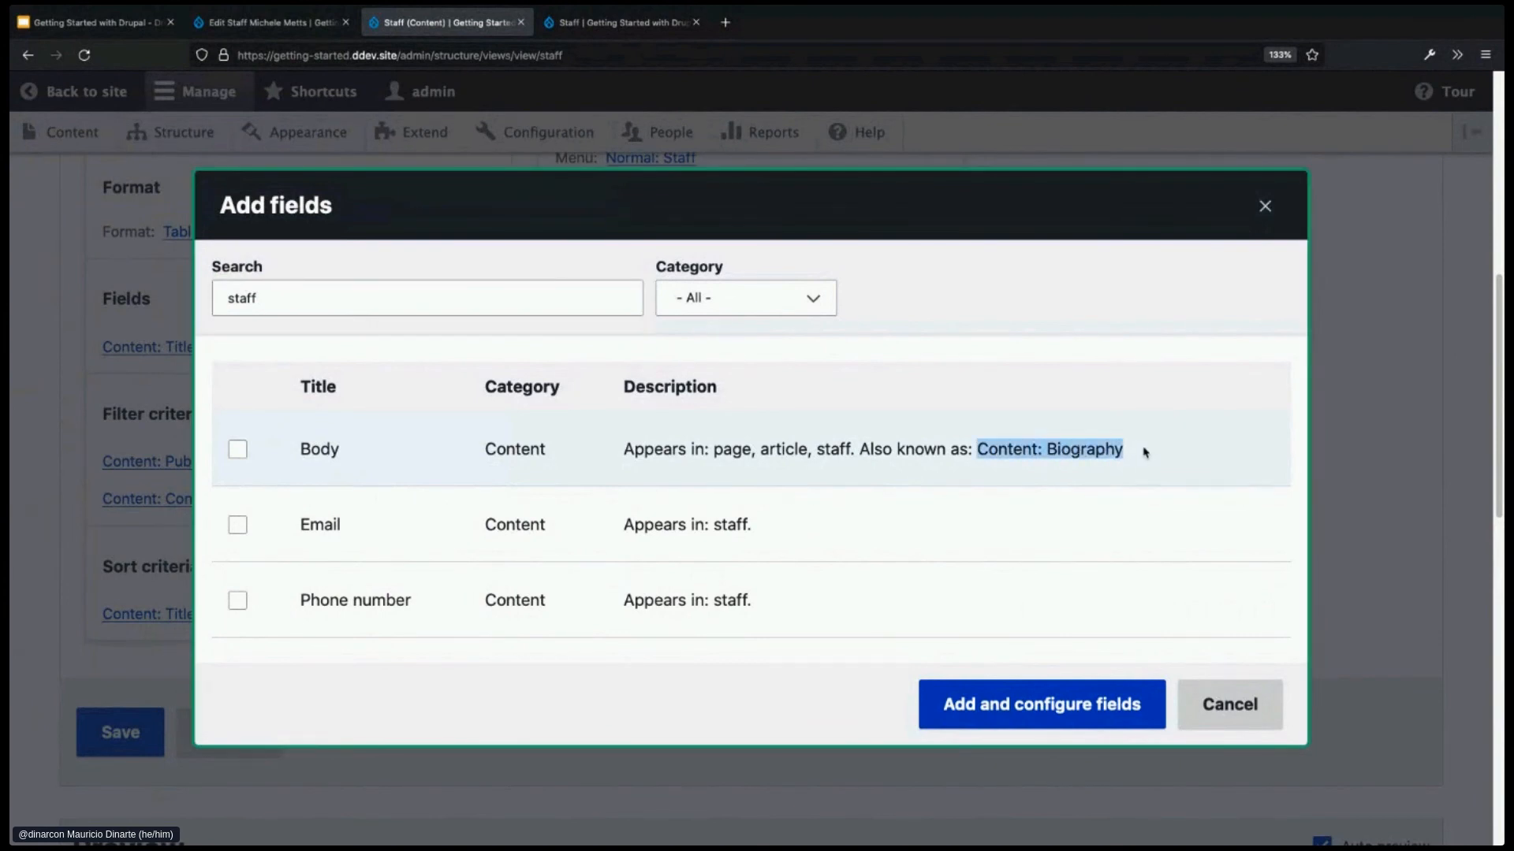
click(940, 458)
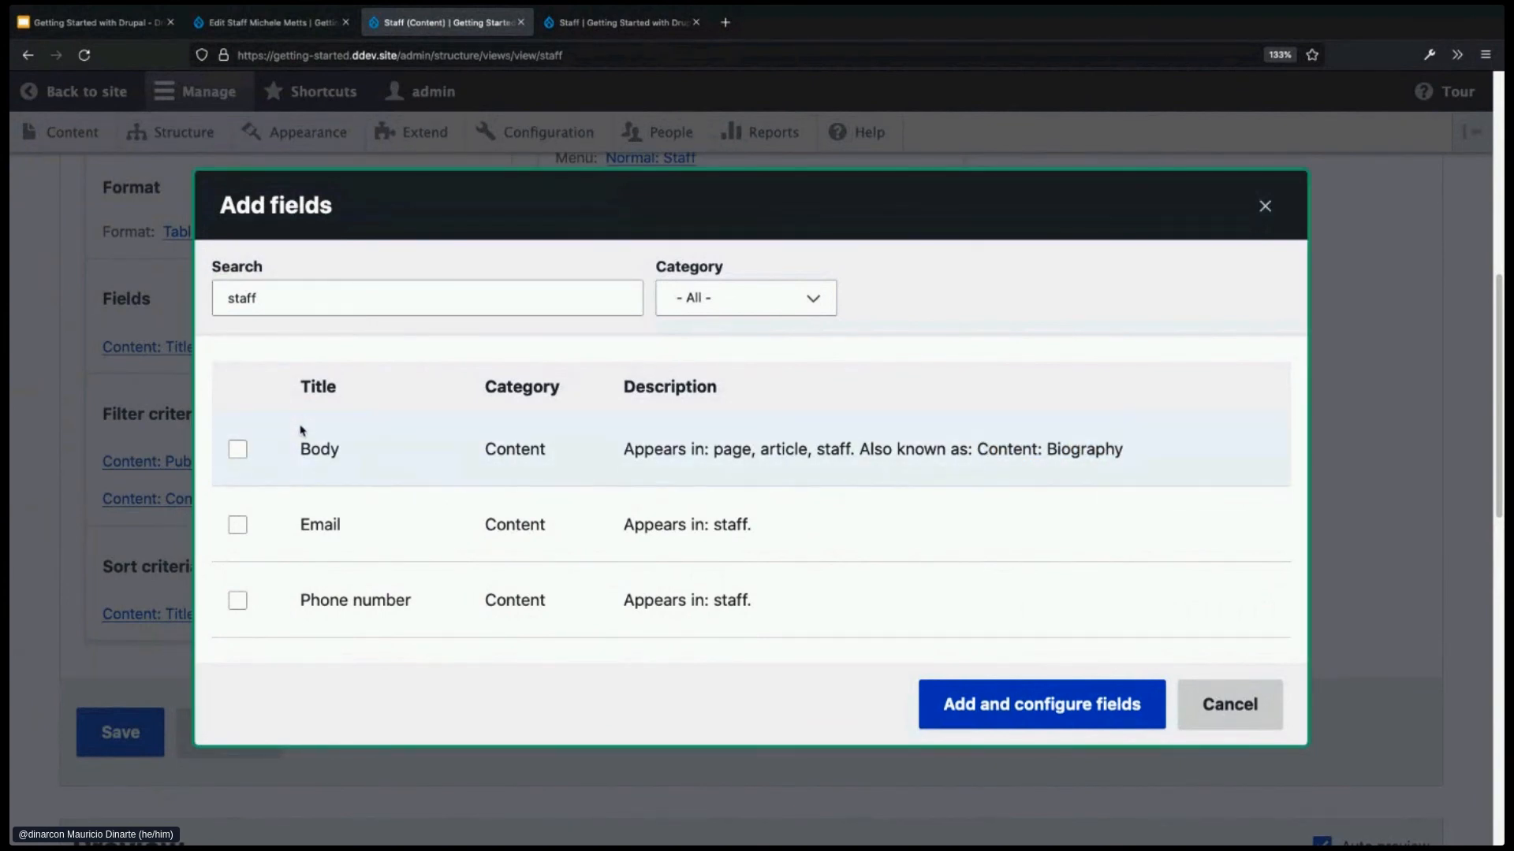
click(238, 452)
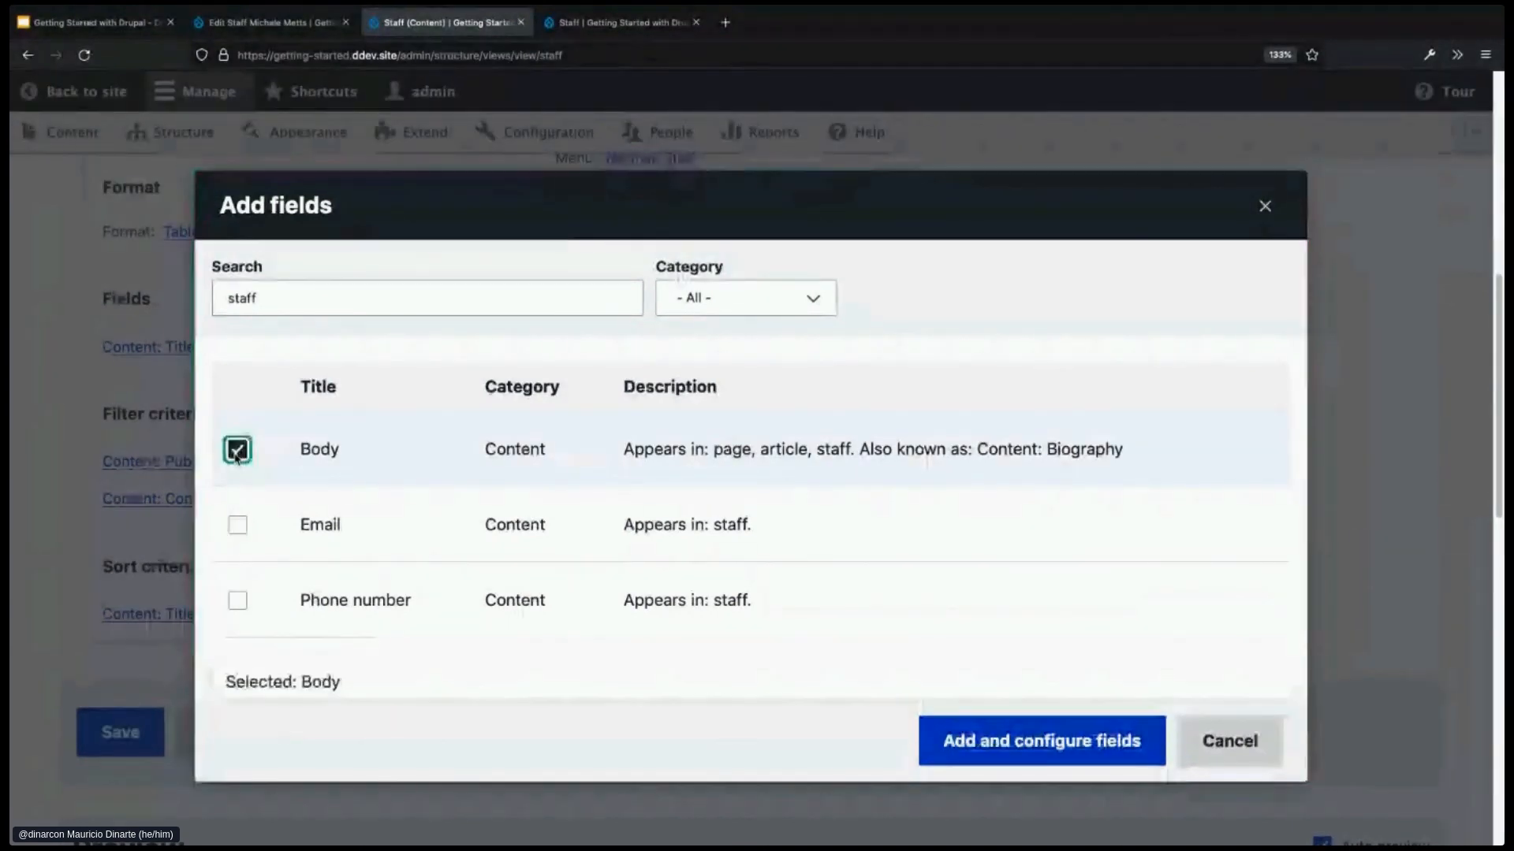
click(1003, 751)
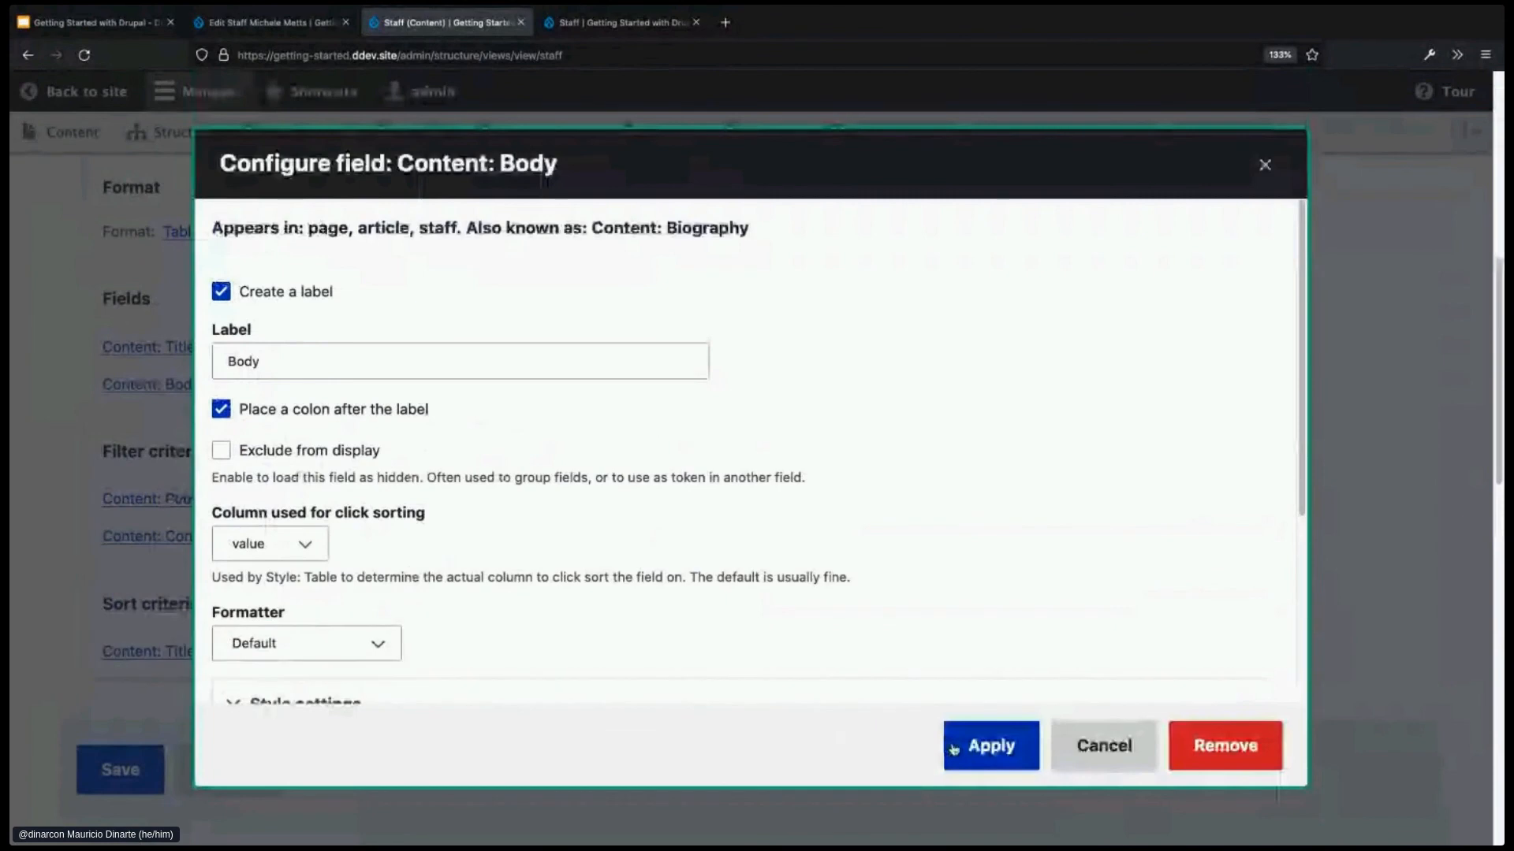
click(983, 746)
scroll(963, 747, down, 2)
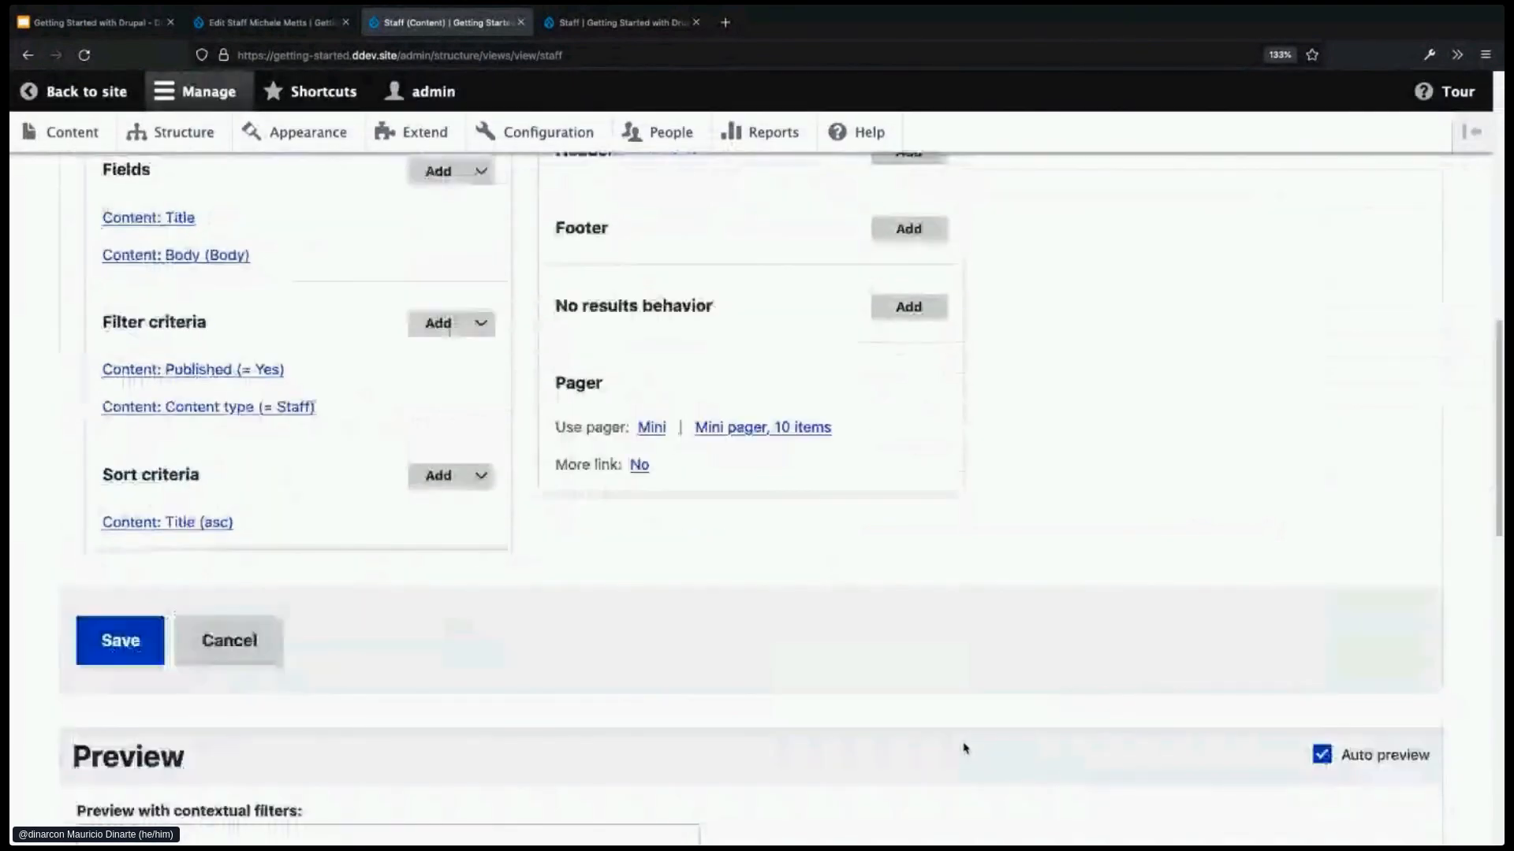
scroll(964, 747, down, 3)
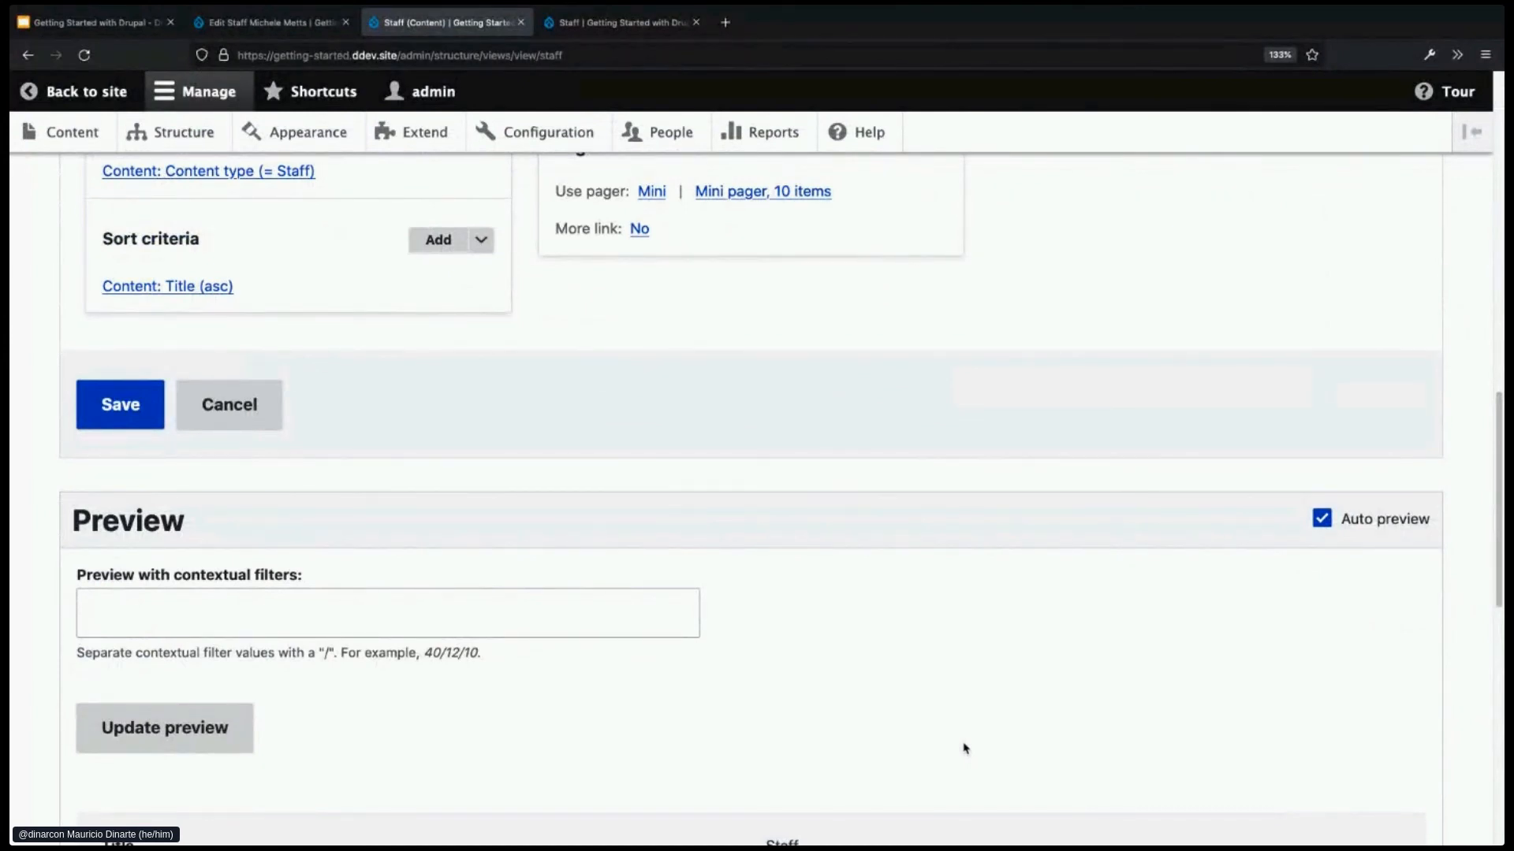
scroll(965, 748, down, 1)
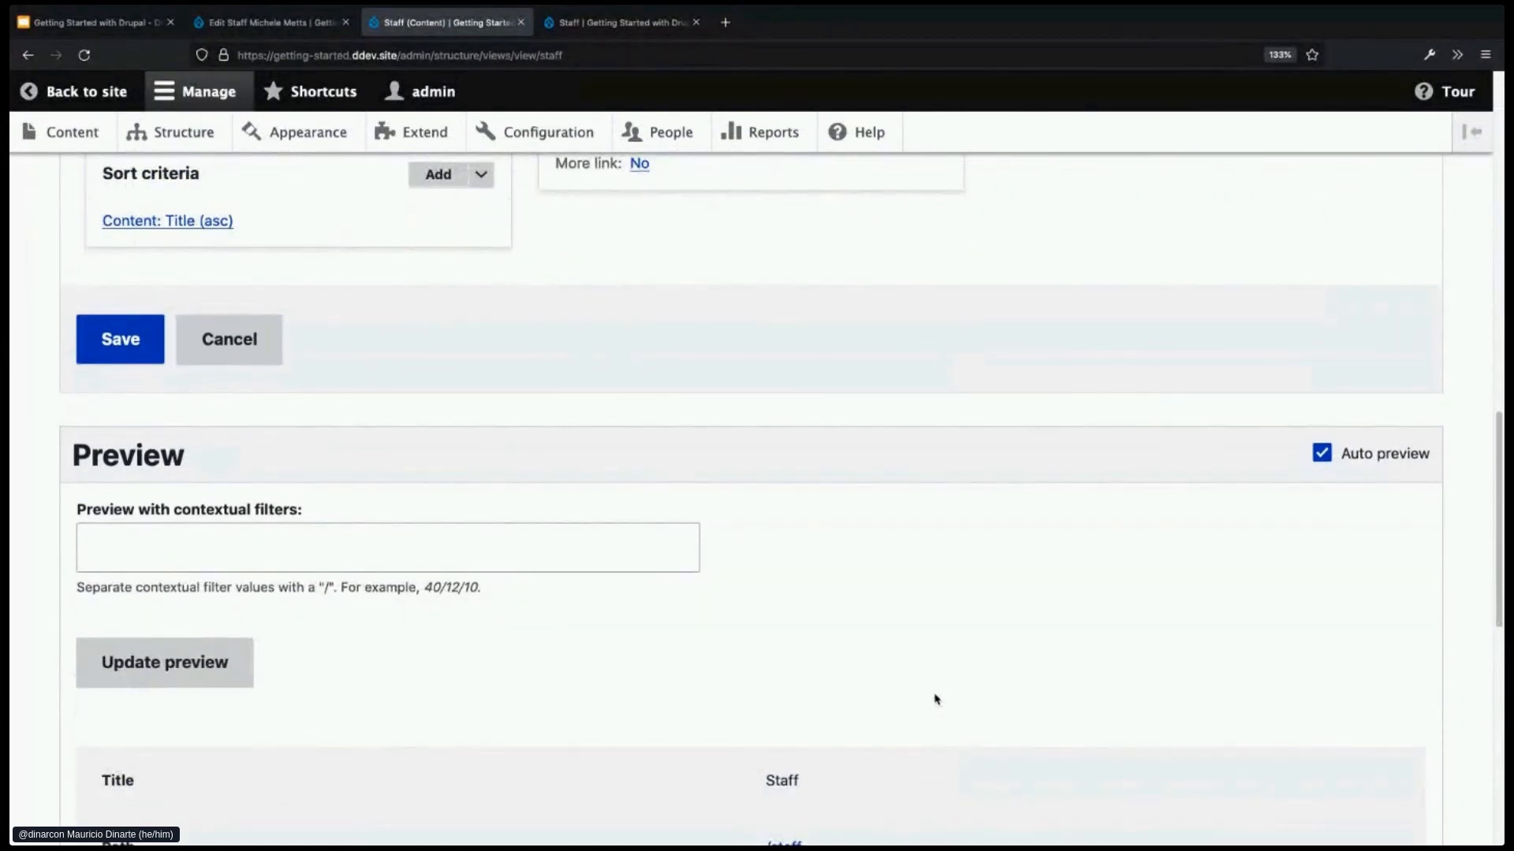
scroll(937, 699, down, 4)
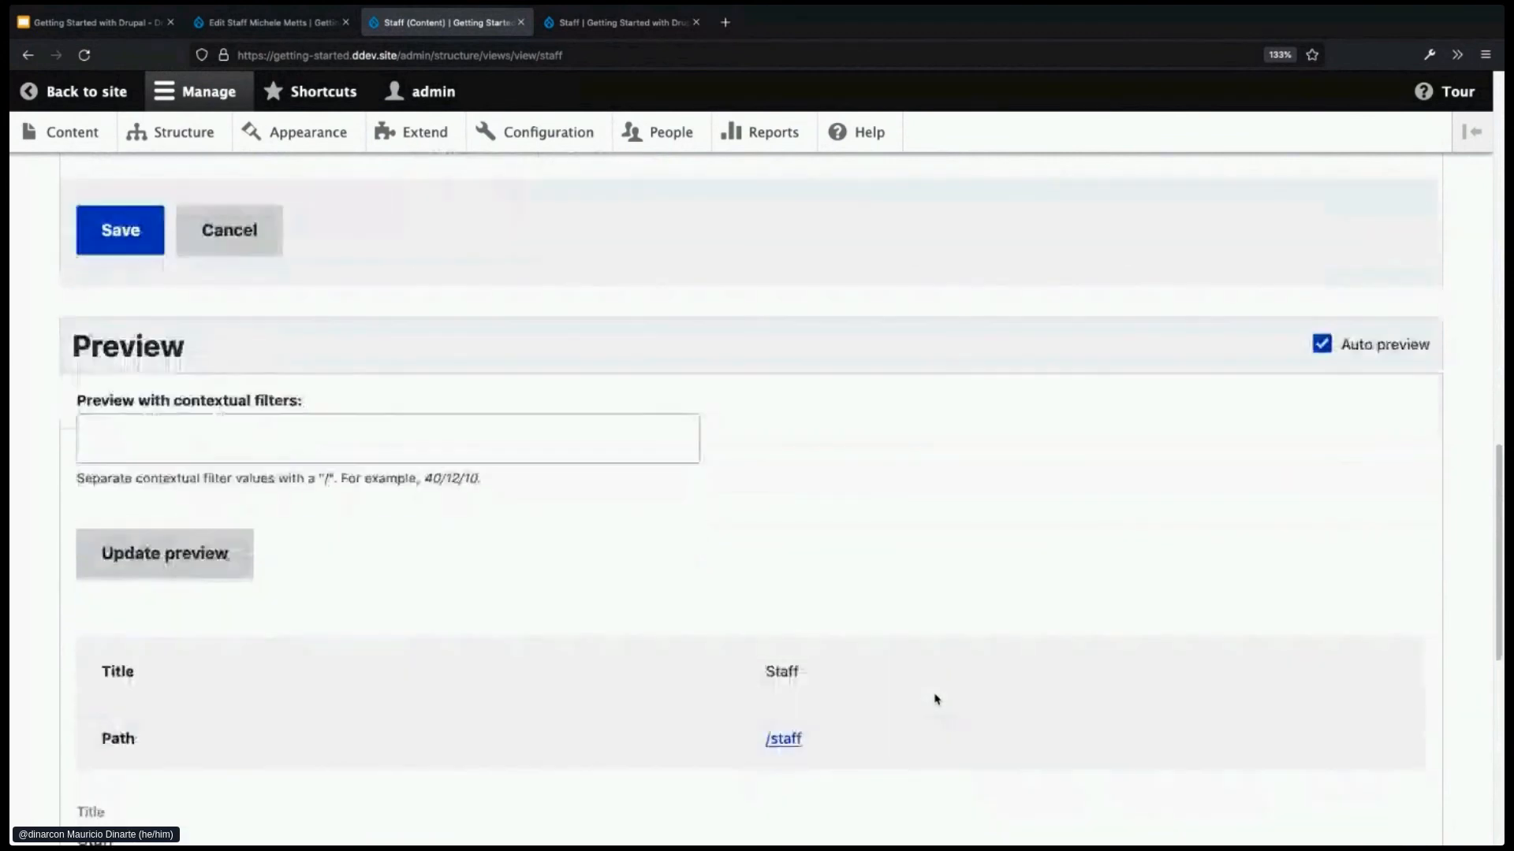
scroll(936, 699, down, 3)
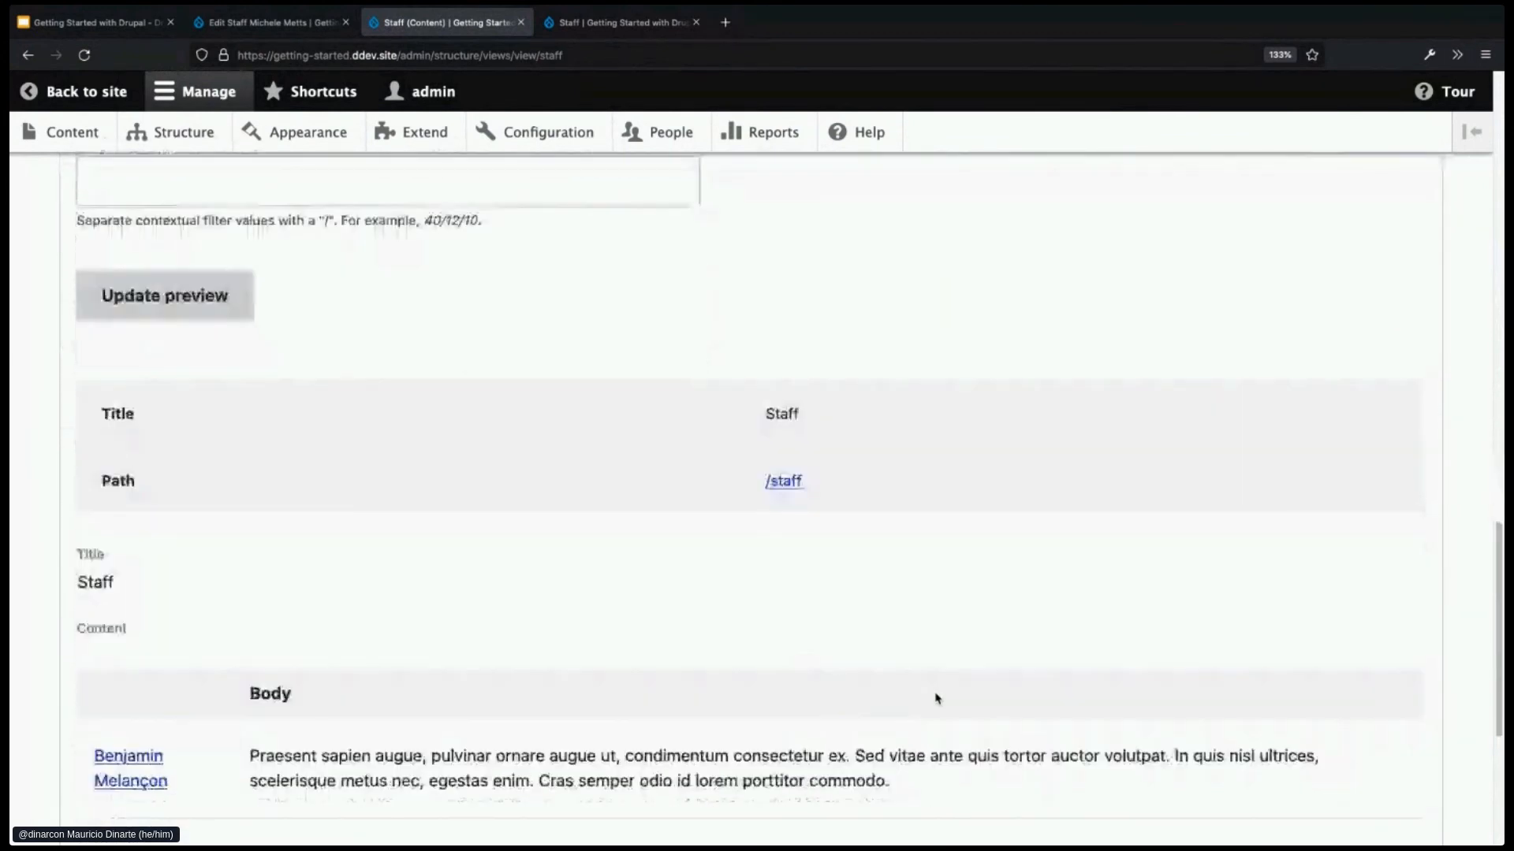
scroll(938, 698, down, 2)
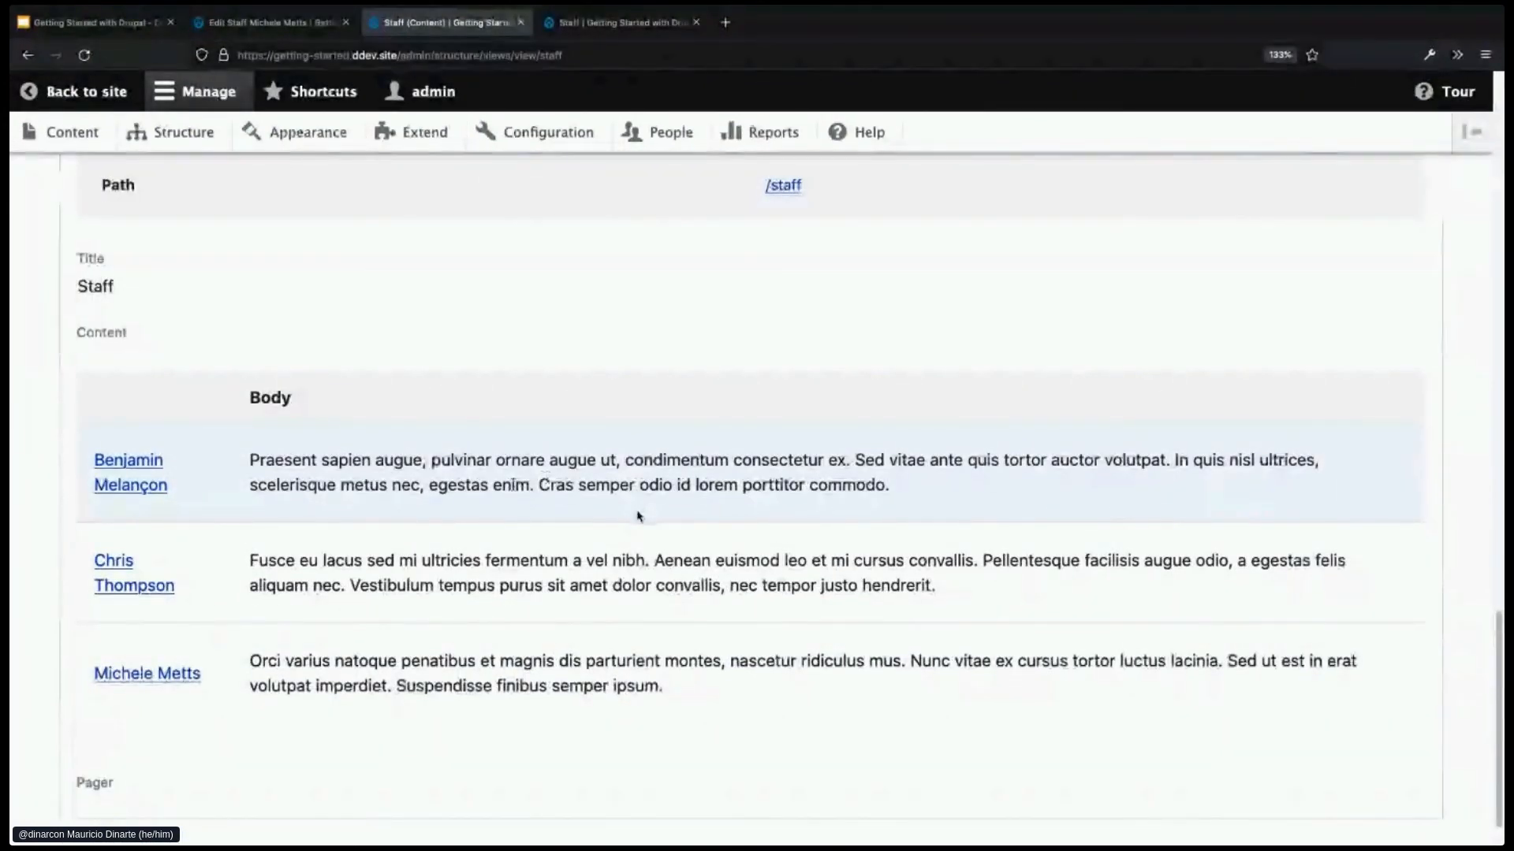
scroll(639, 512, up, 2)
scroll(639, 517, up, 1)
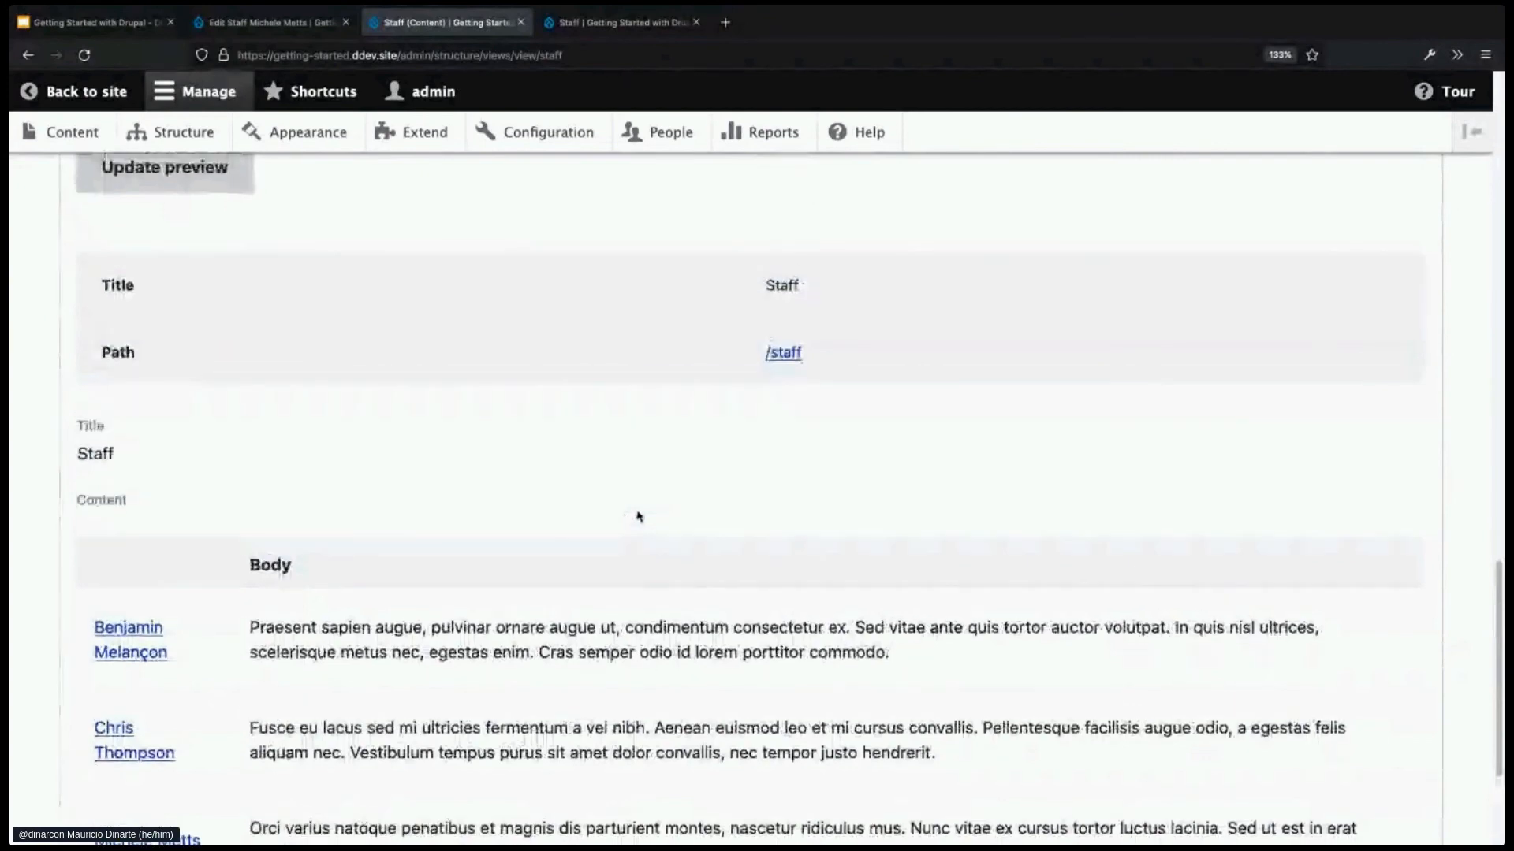
drag(246, 575, 437, 576)
- Change the Content: Body field's label from 'Body' to 'Biography'
scroll(437, 576, up, 5)
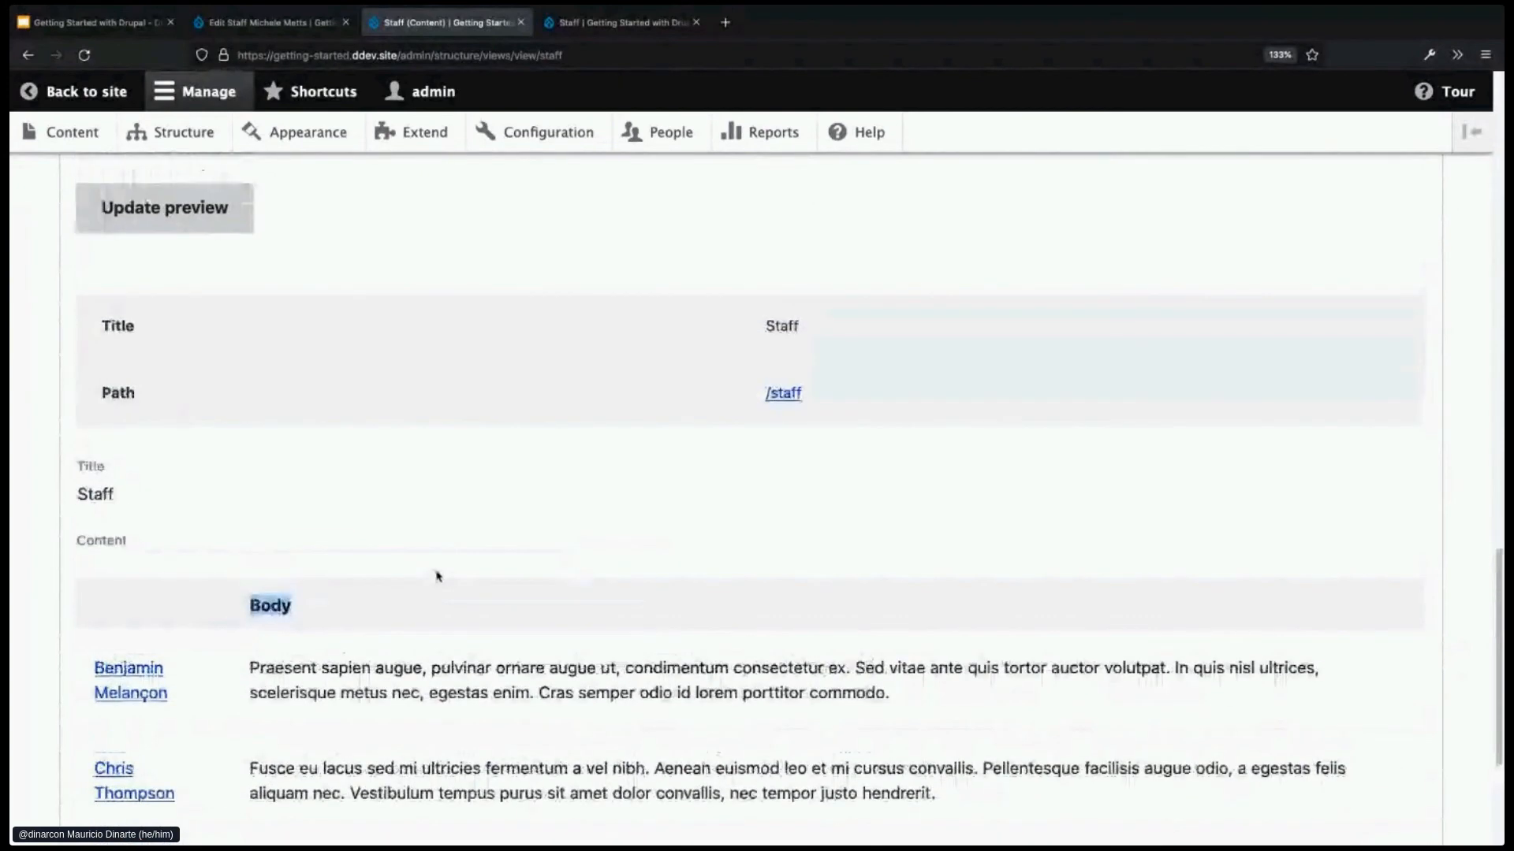
scroll(437, 575, up, 8)
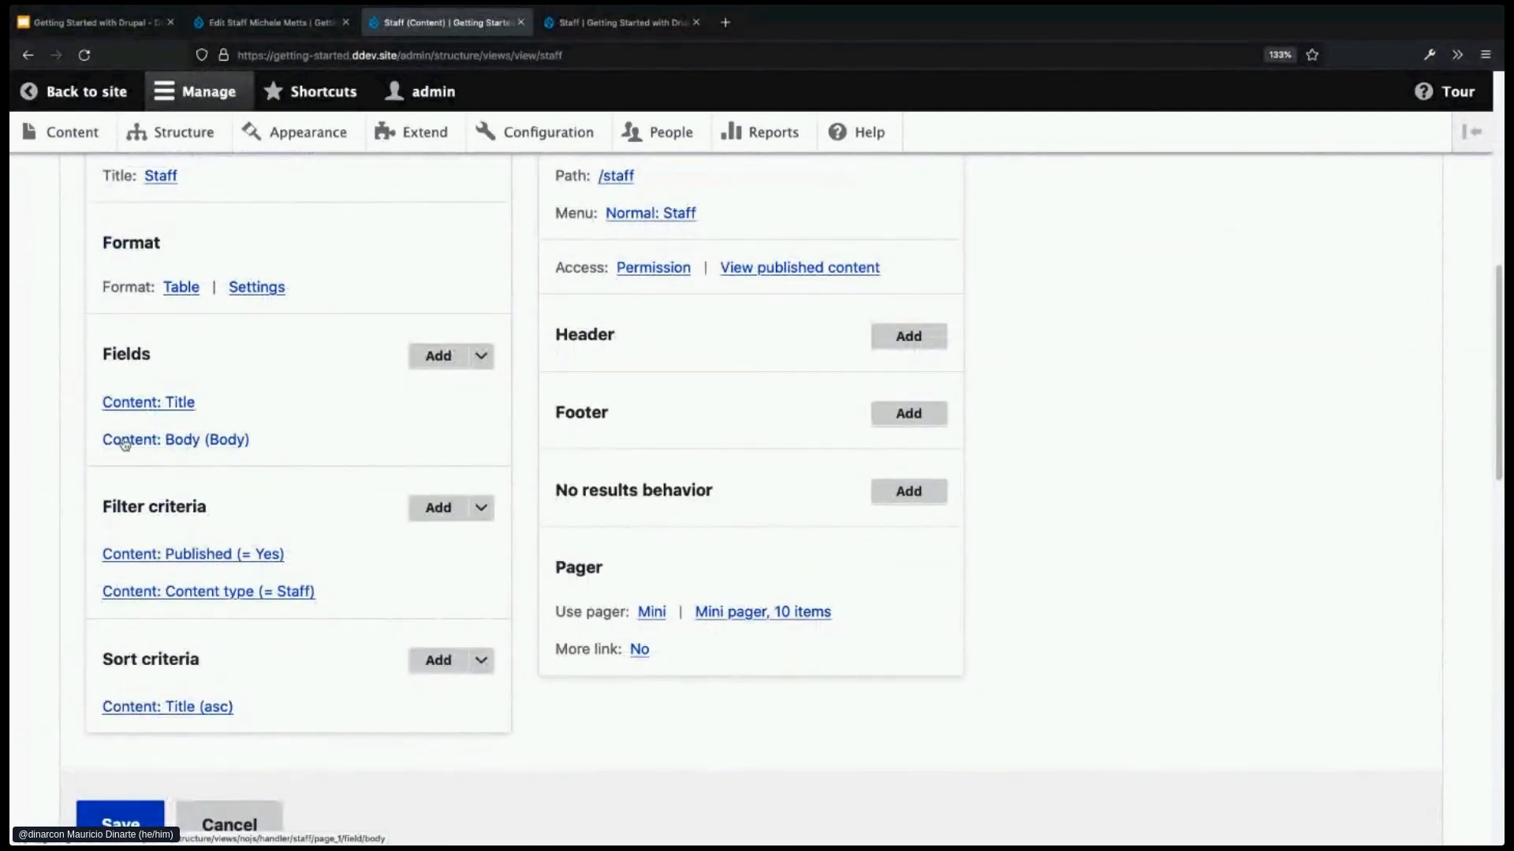
click(180, 445)
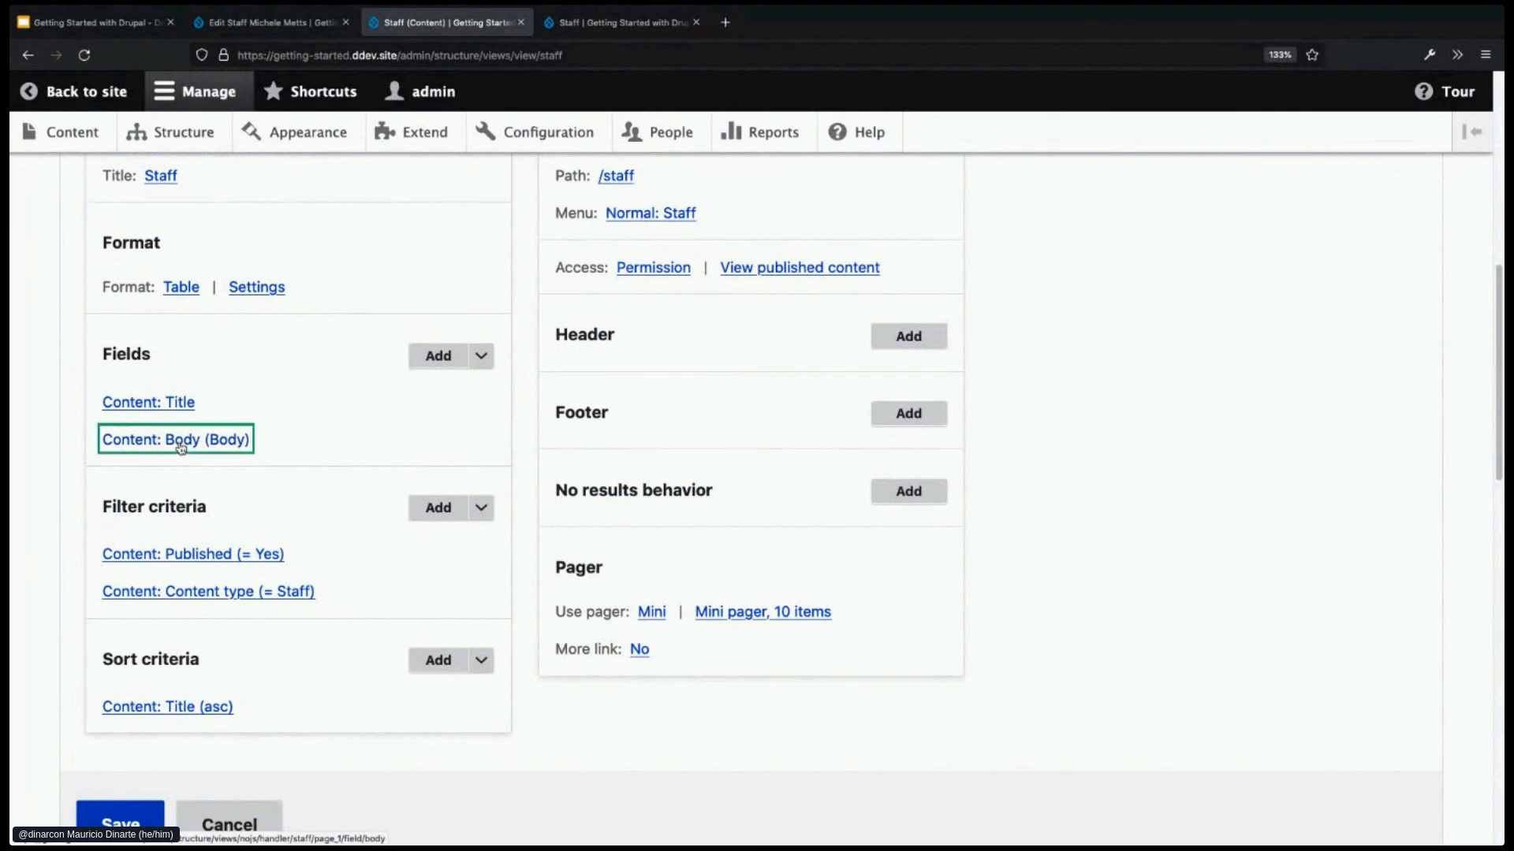
drag(291, 362, 207, 361)
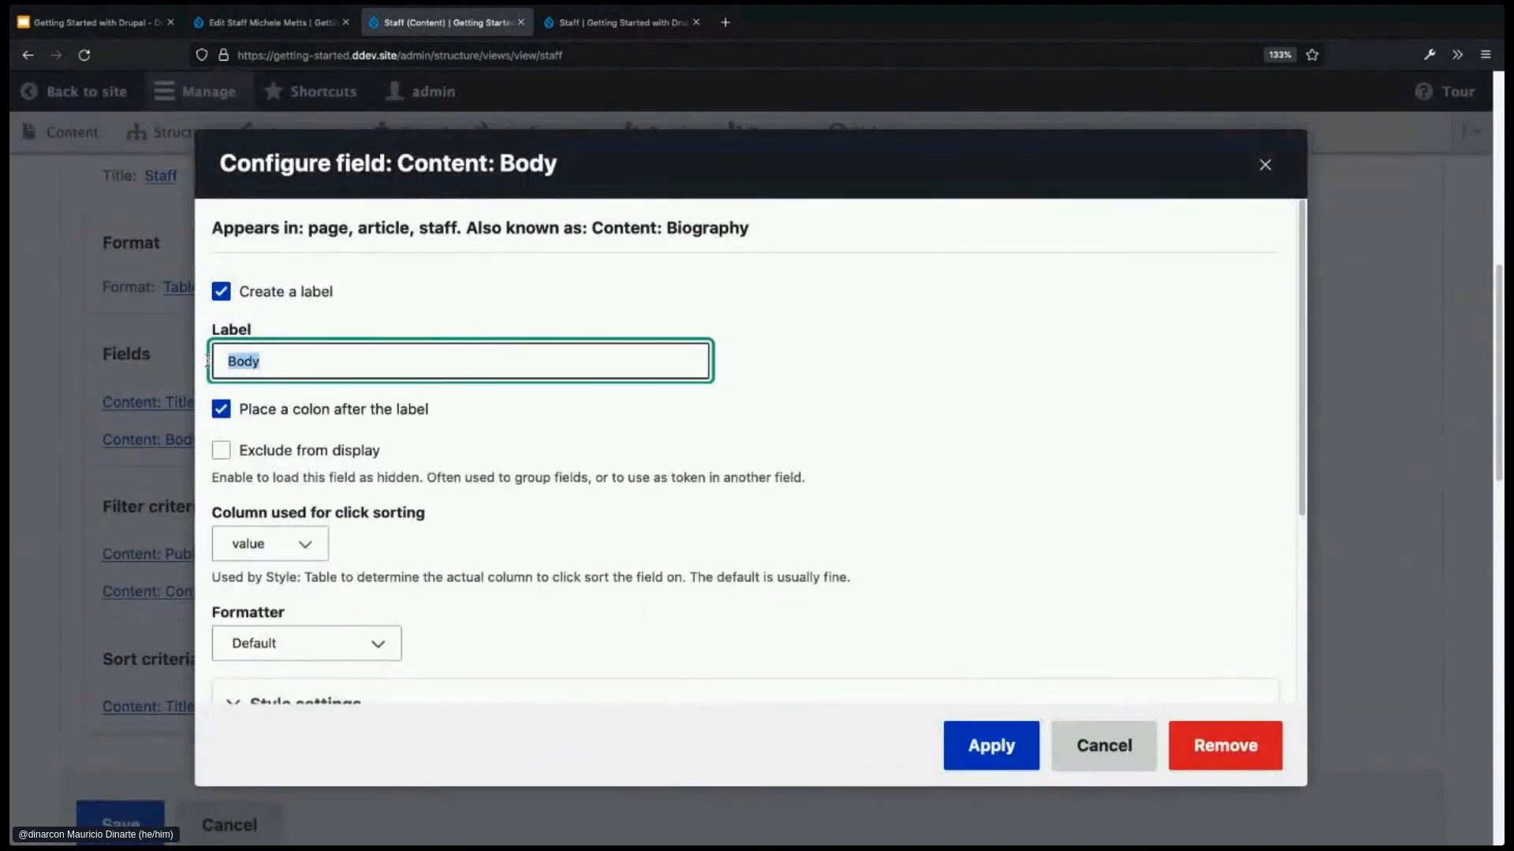
text(B)
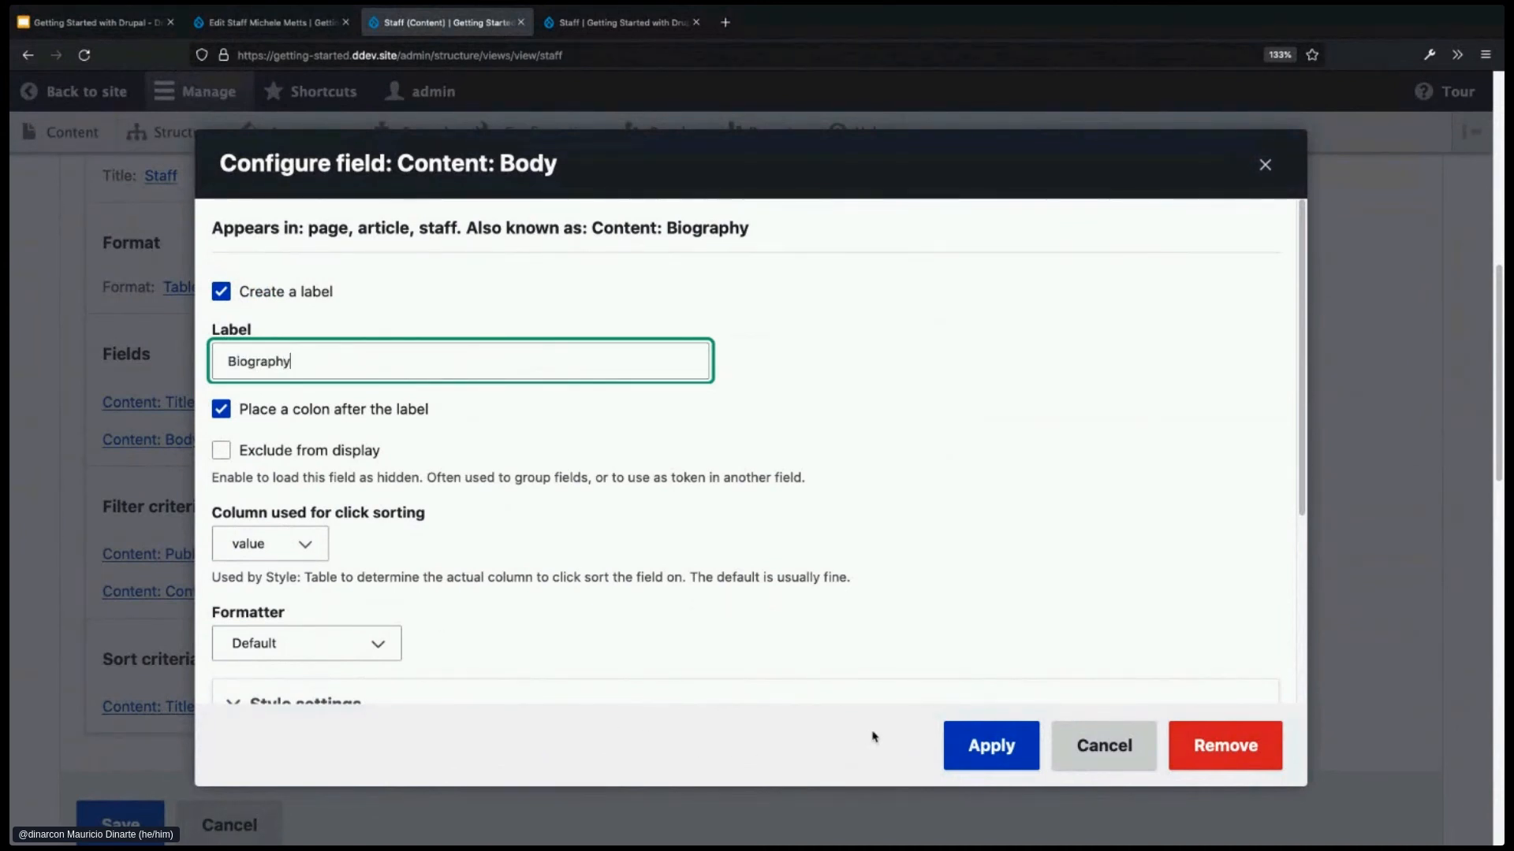
click(985, 746)
scroll(859, 747, down, 6)
scroll(859, 746, down, 5)
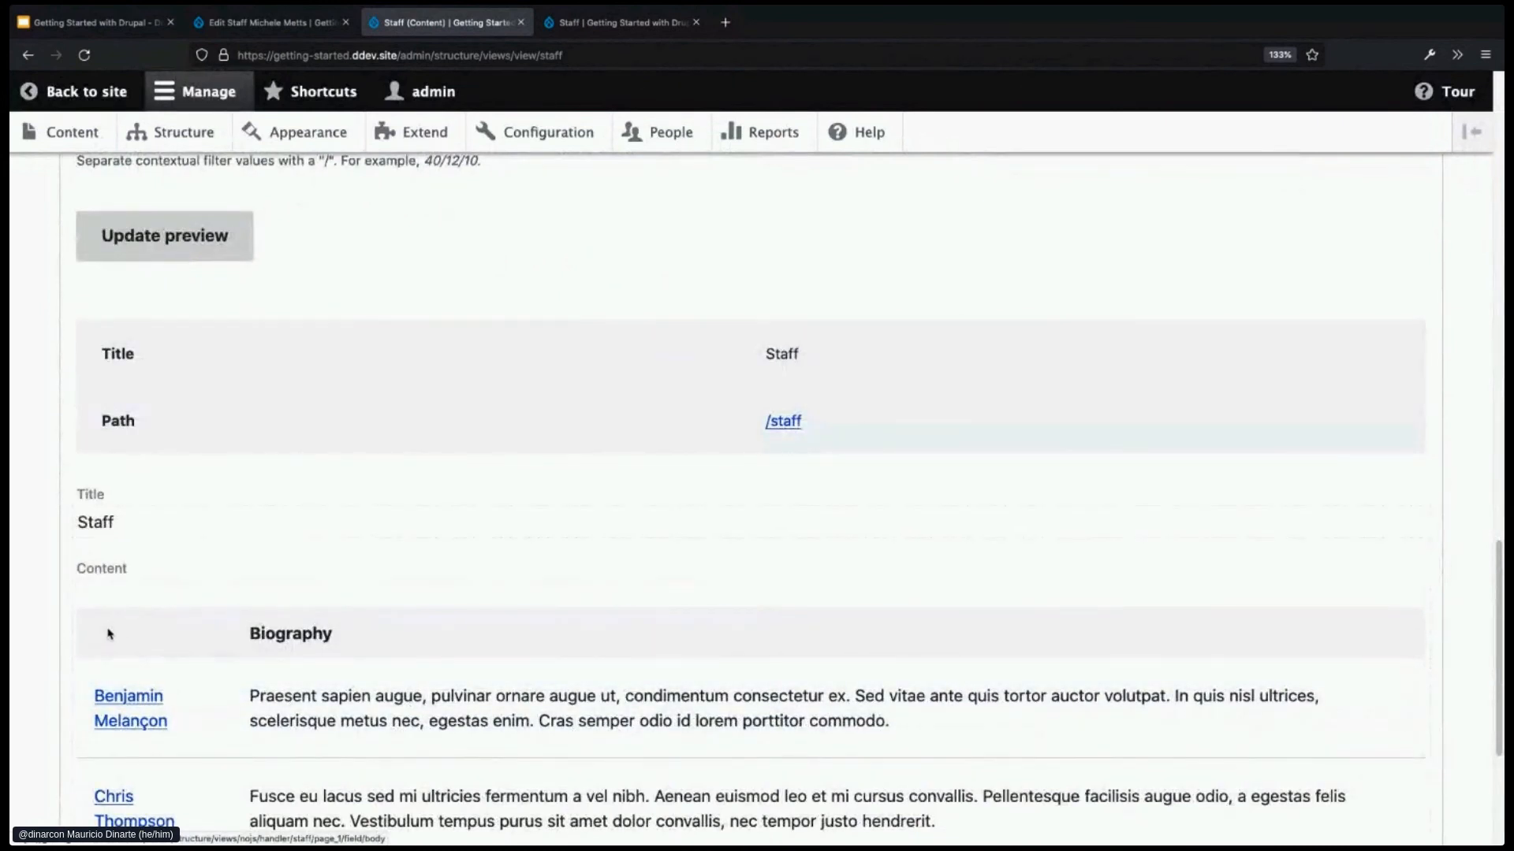
scroll(109, 634, up, 8)
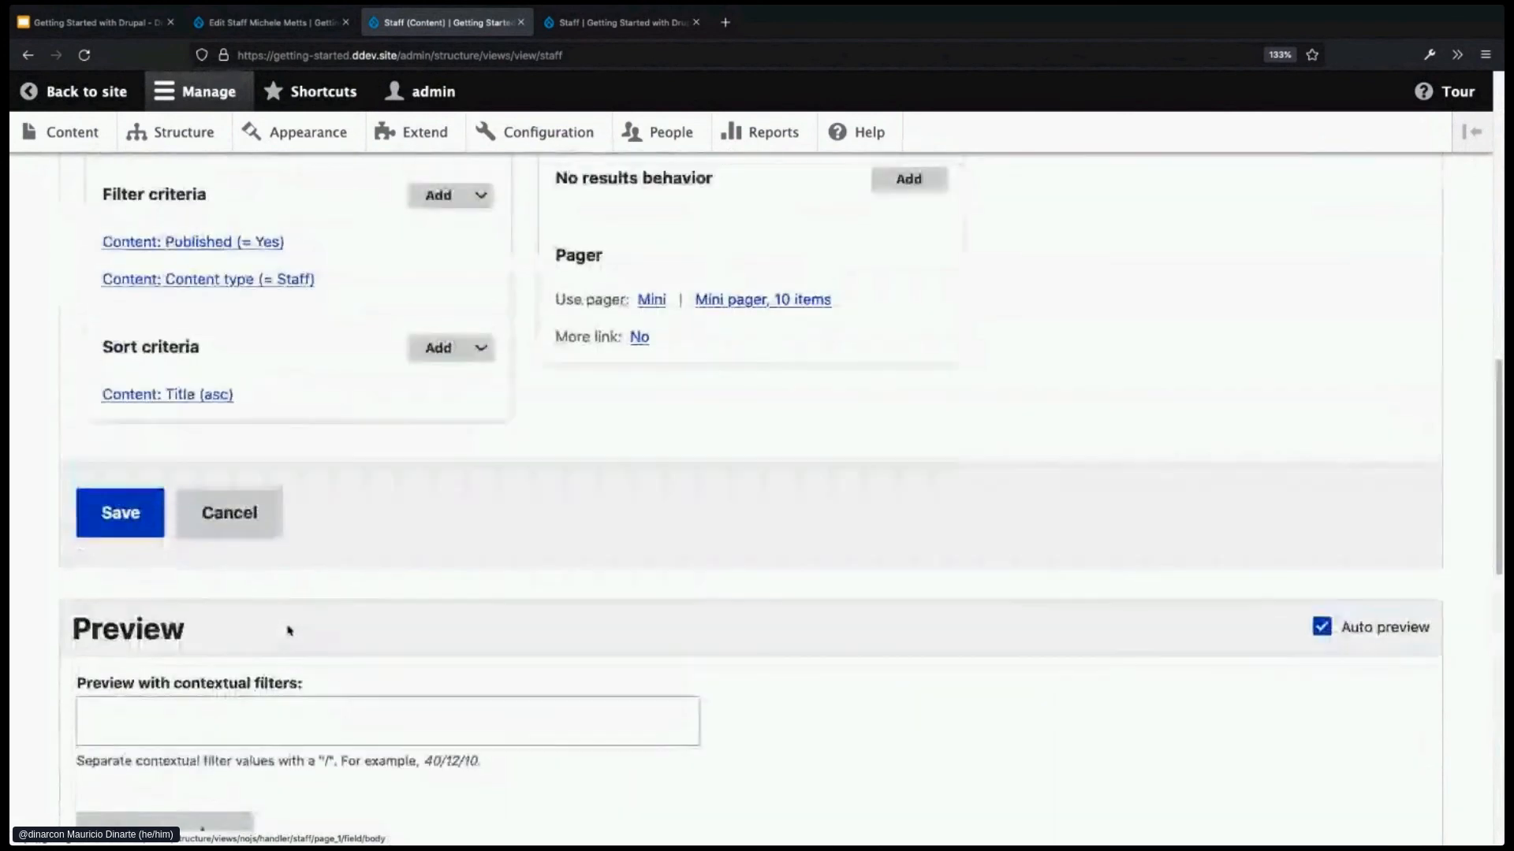
scroll(289, 631, up, 3)
- Turn on a label for the Content: Title field and set it to 'Name'
click(165, 276)
click(268, 245)
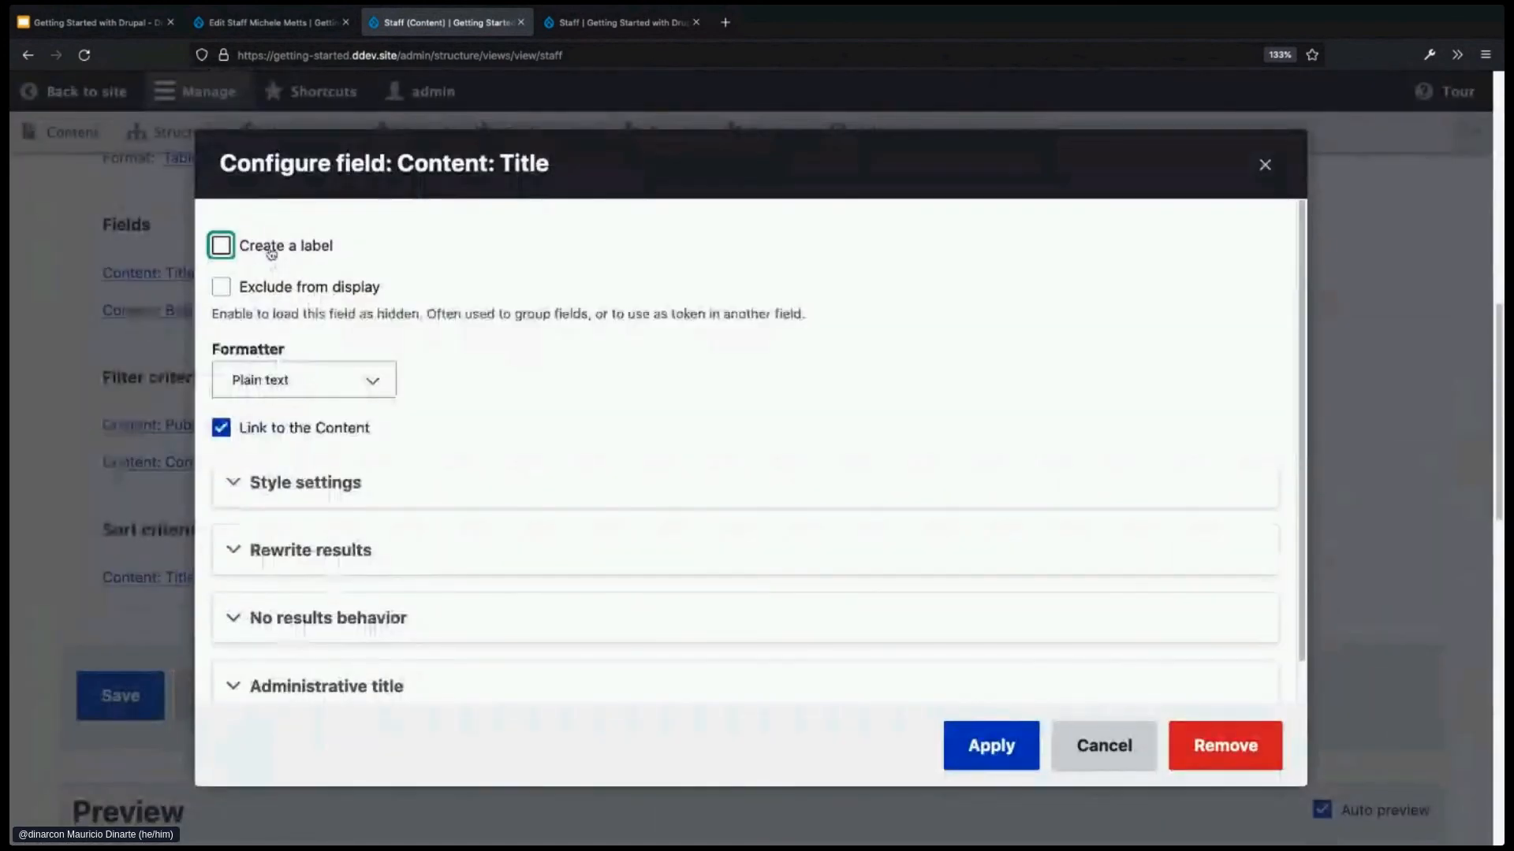
click(260, 313)
text(Name)
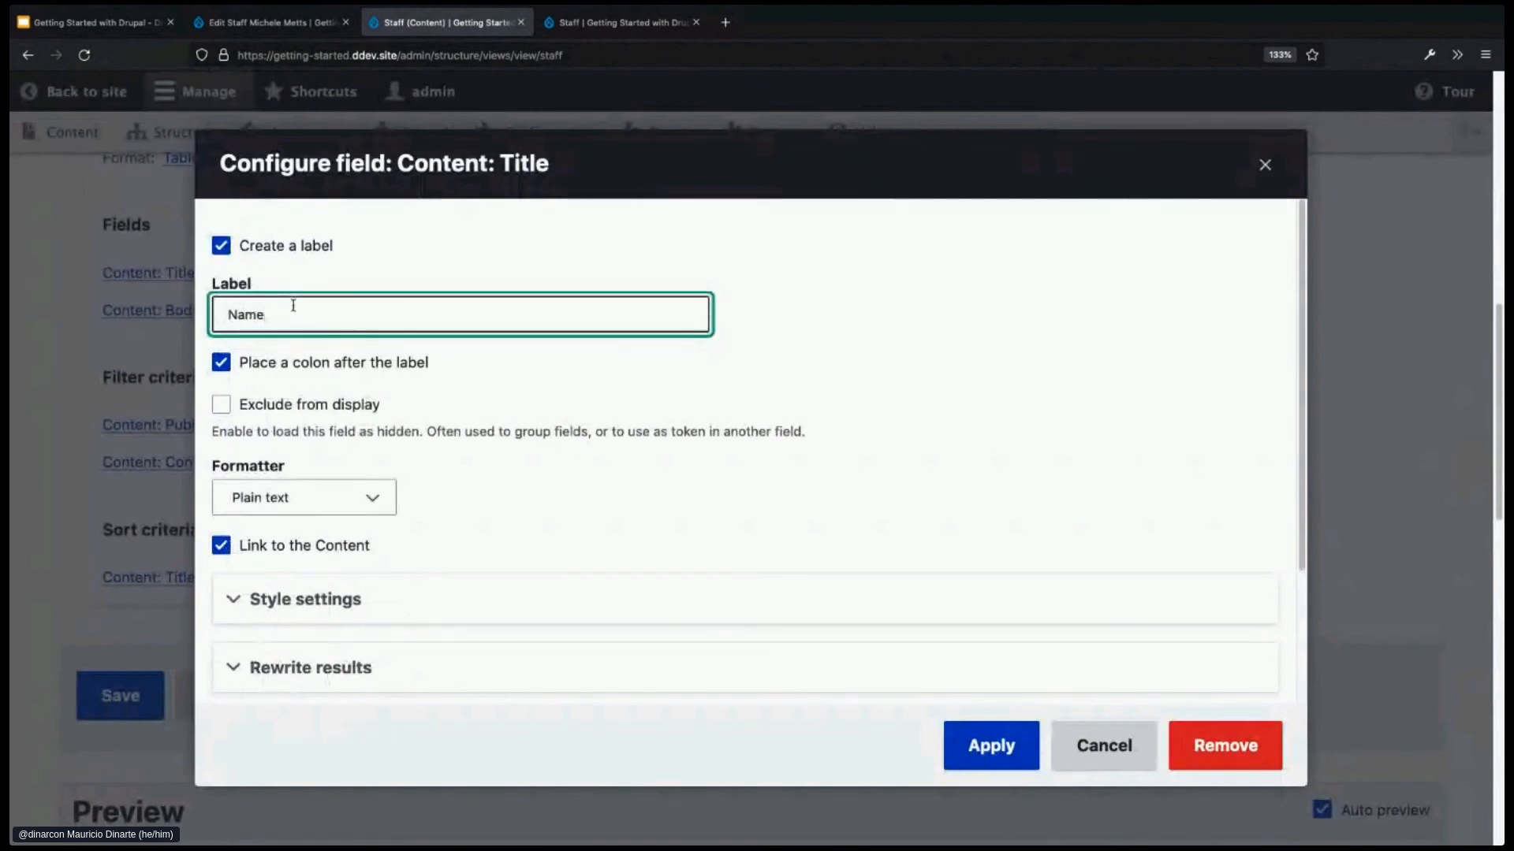
click(985, 757)
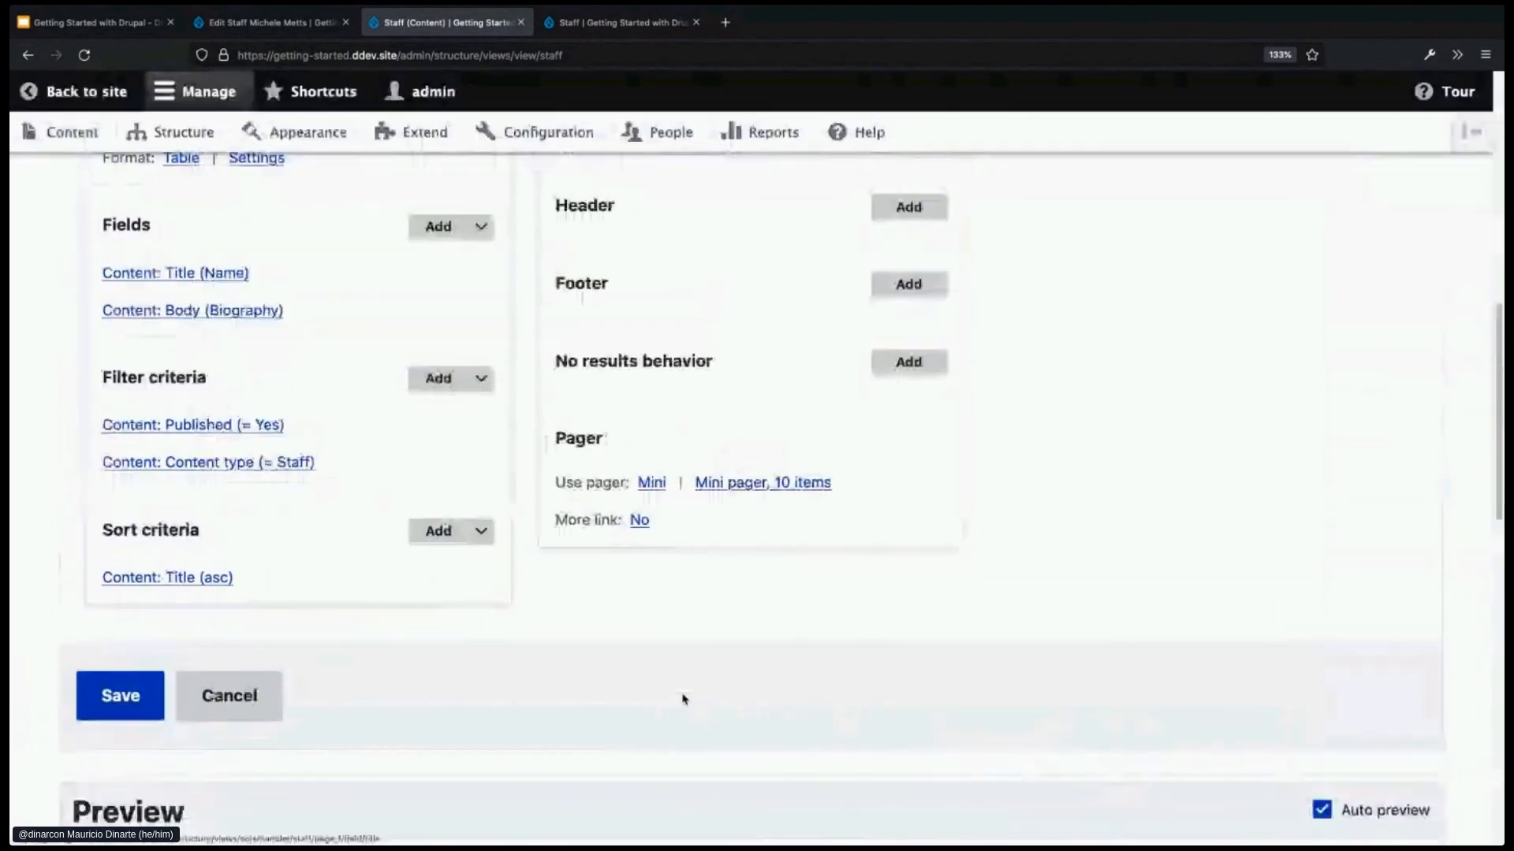
- Check that the preview table headings read Name and Biography
scroll(538, 721, down, 8)
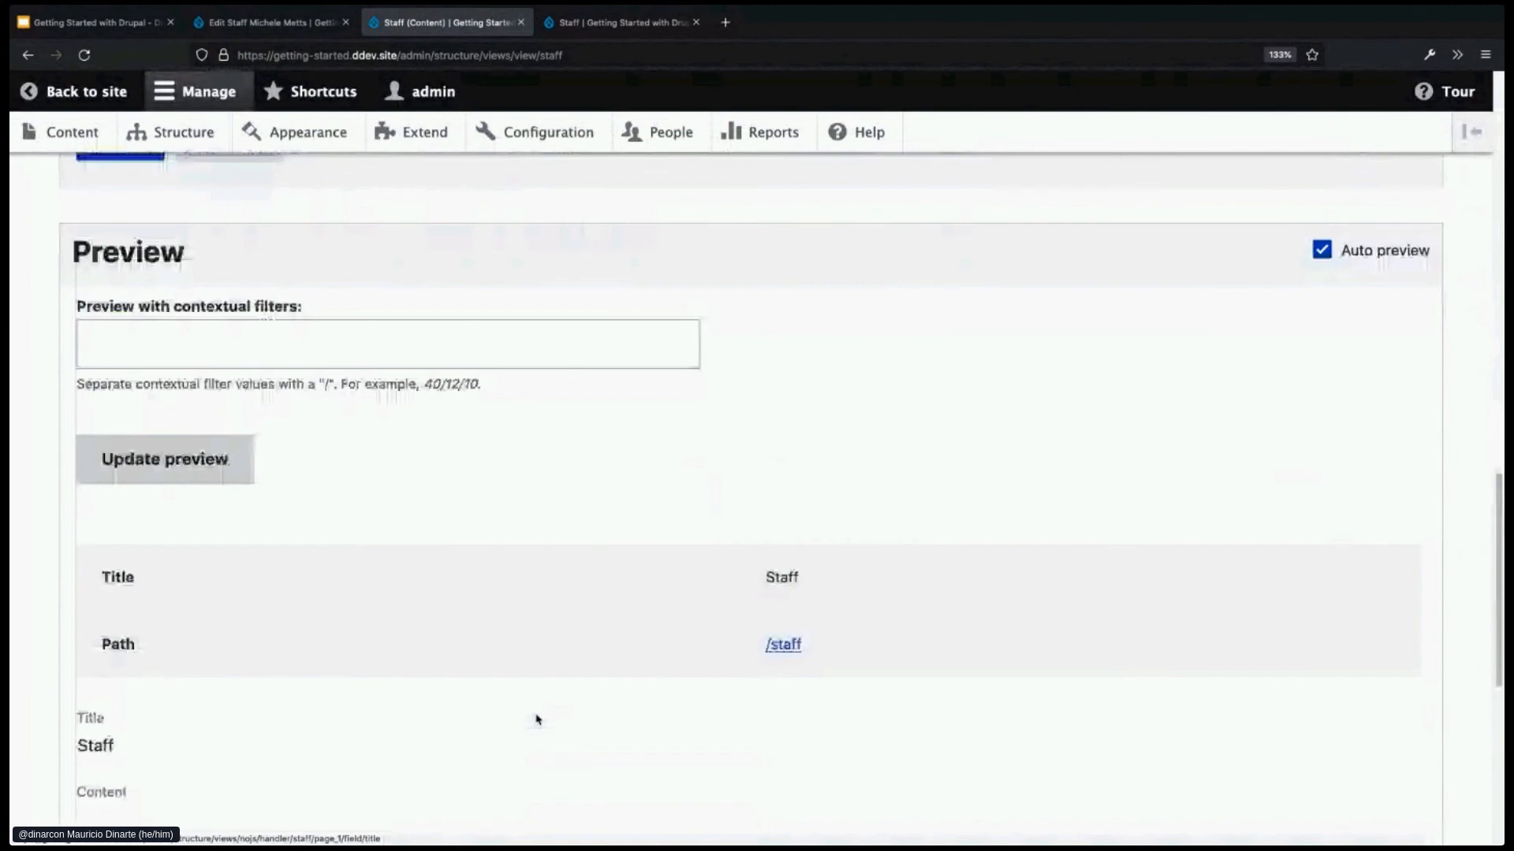
scroll(537, 720, down, 1)
double_click(127, 735)
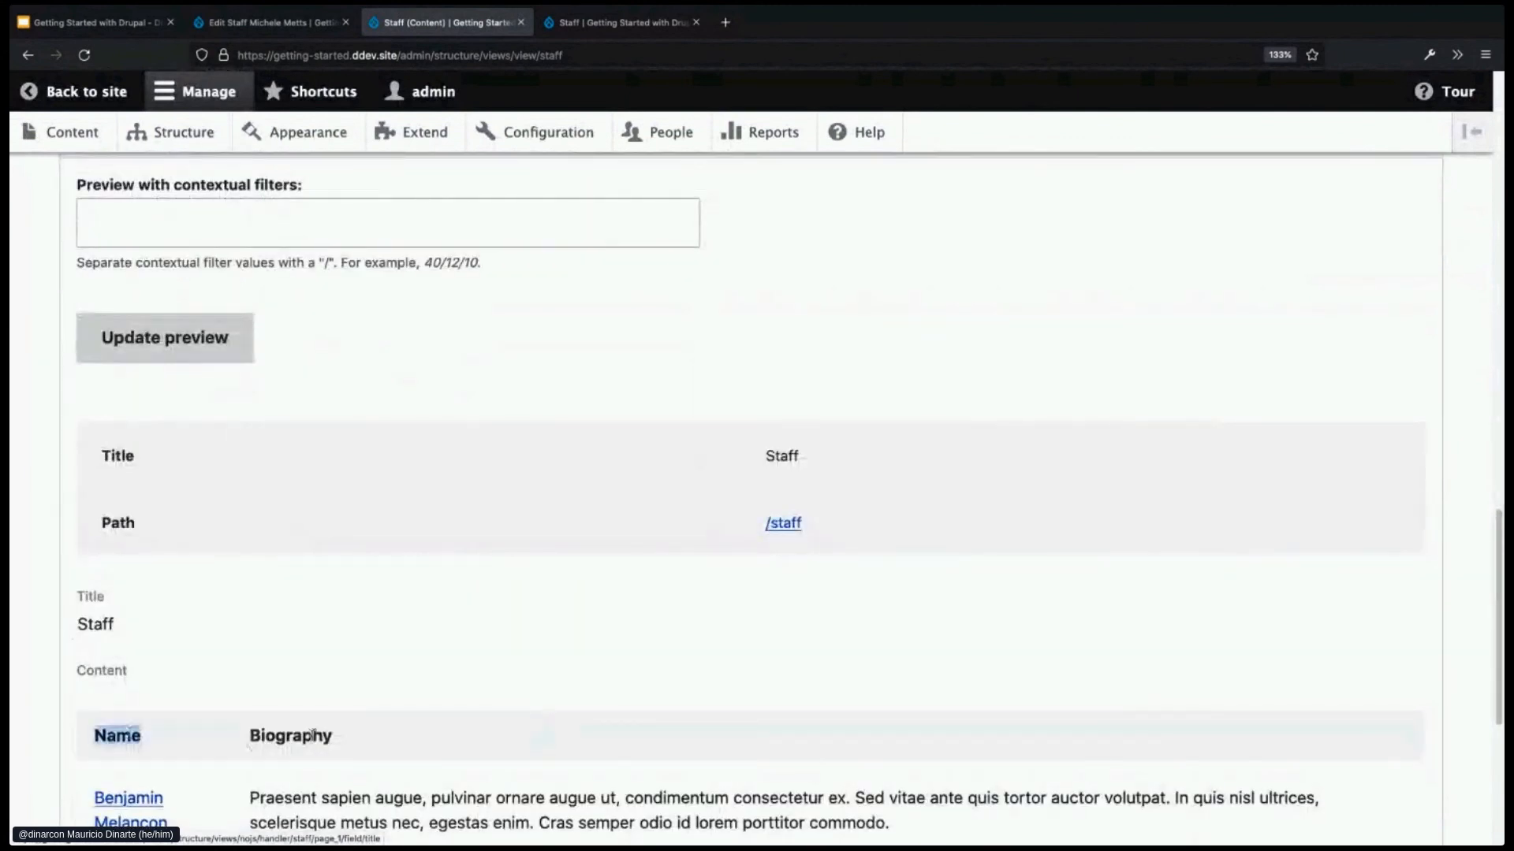
double_click(313, 736)
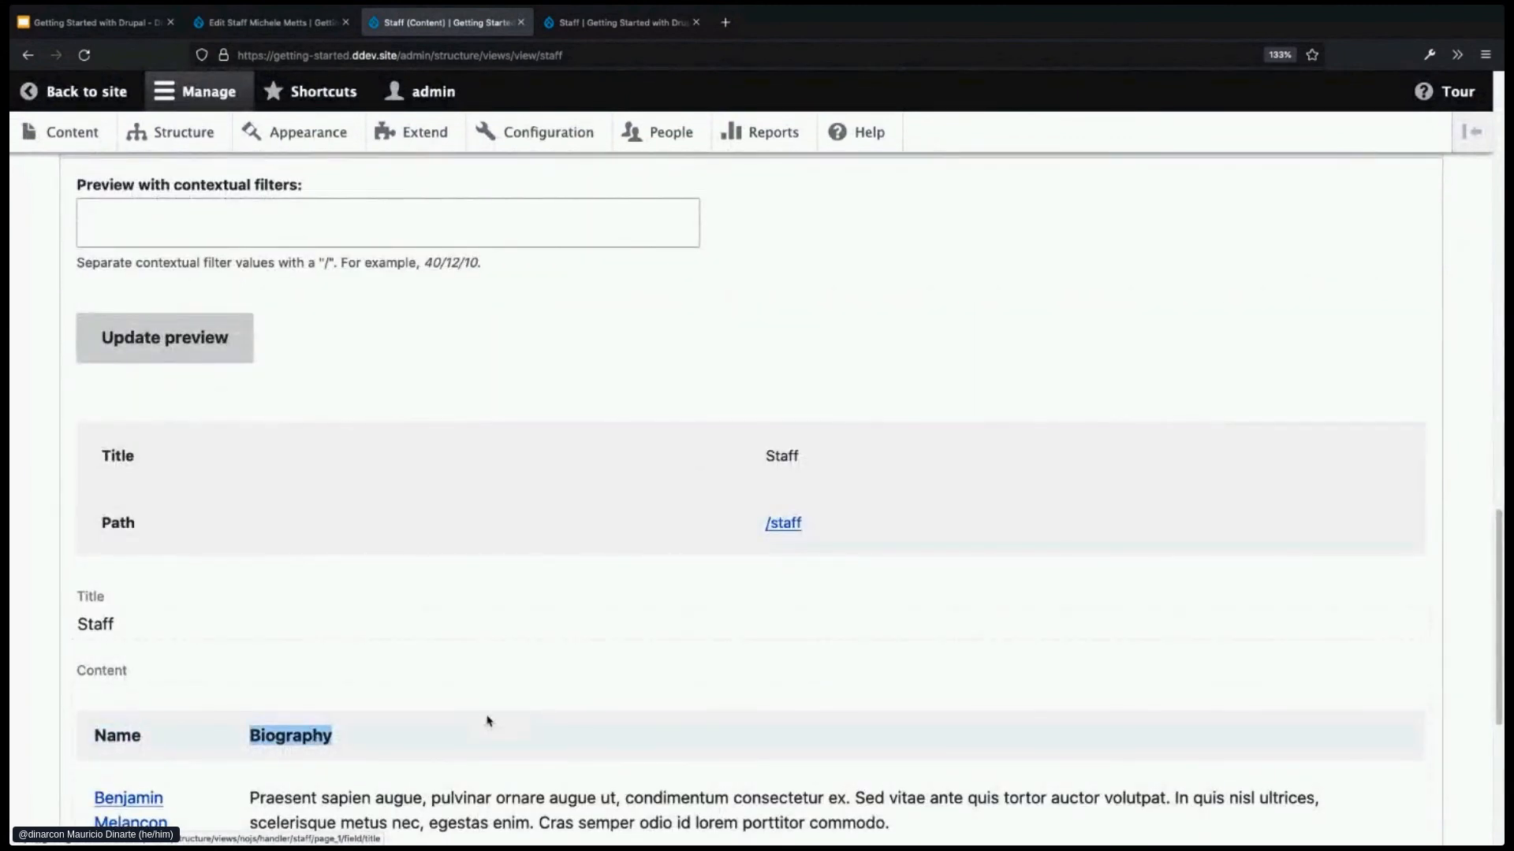
scroll(487, 721, up, 2)
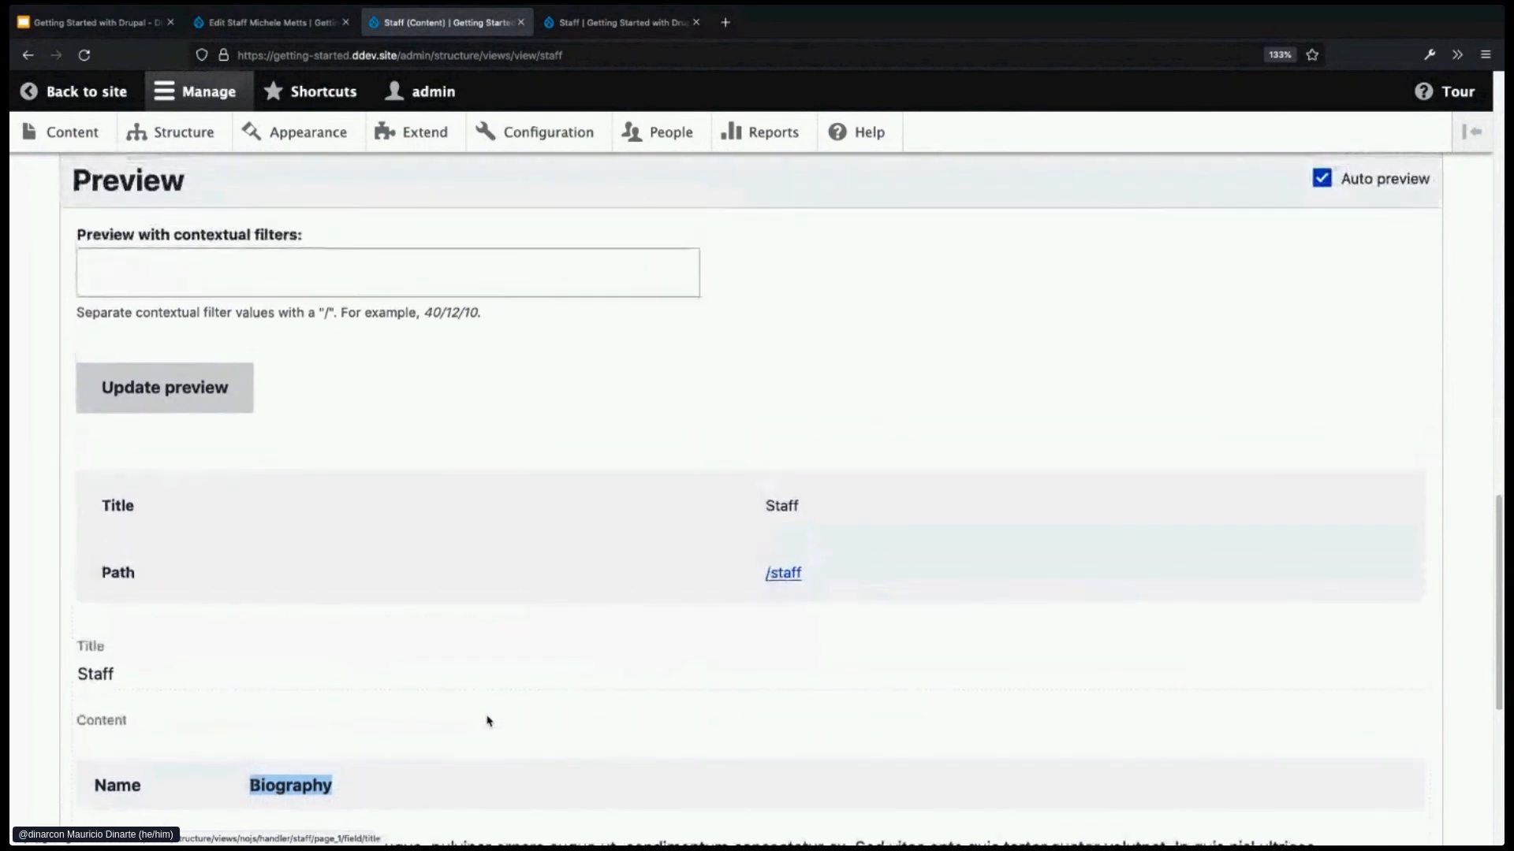
scroll(487, 720, up, 5)
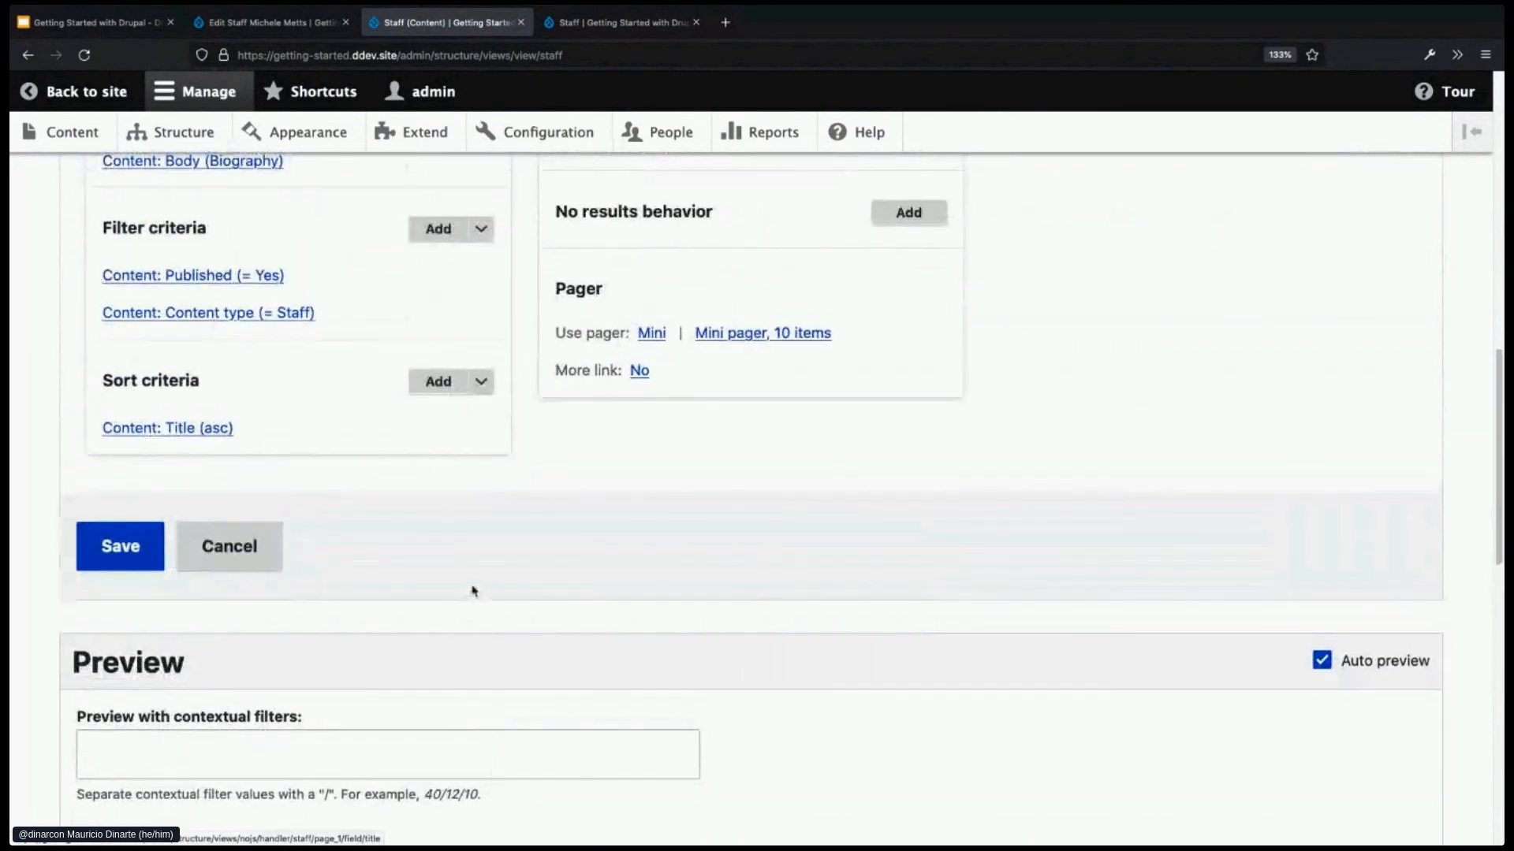
scroll(433, 239, up, 4)
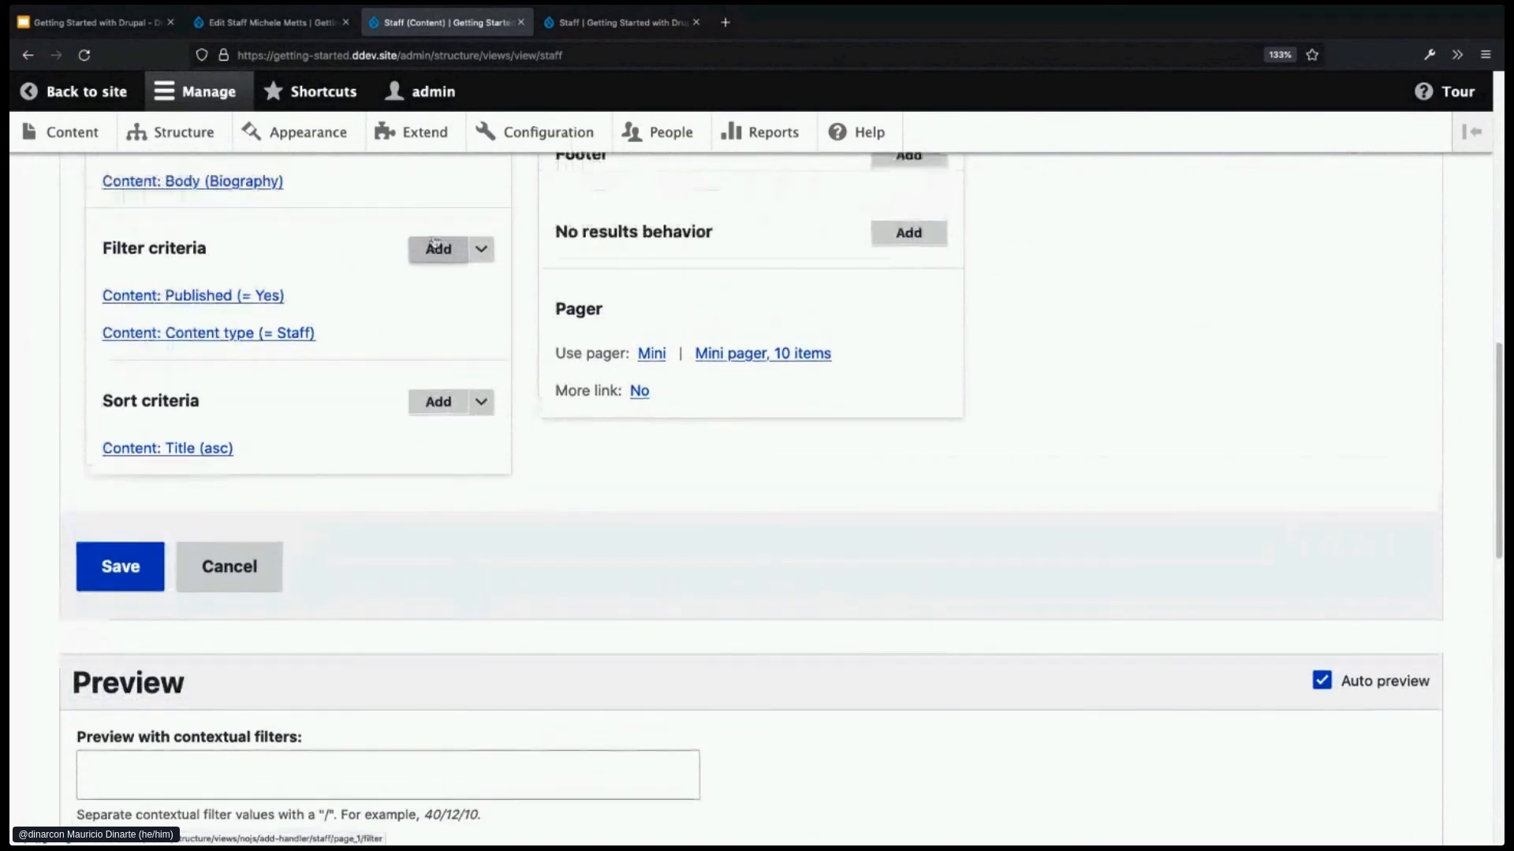
- Find the Email and Phone number fields by searching 'staff' and add both to the view
click(439, 280)
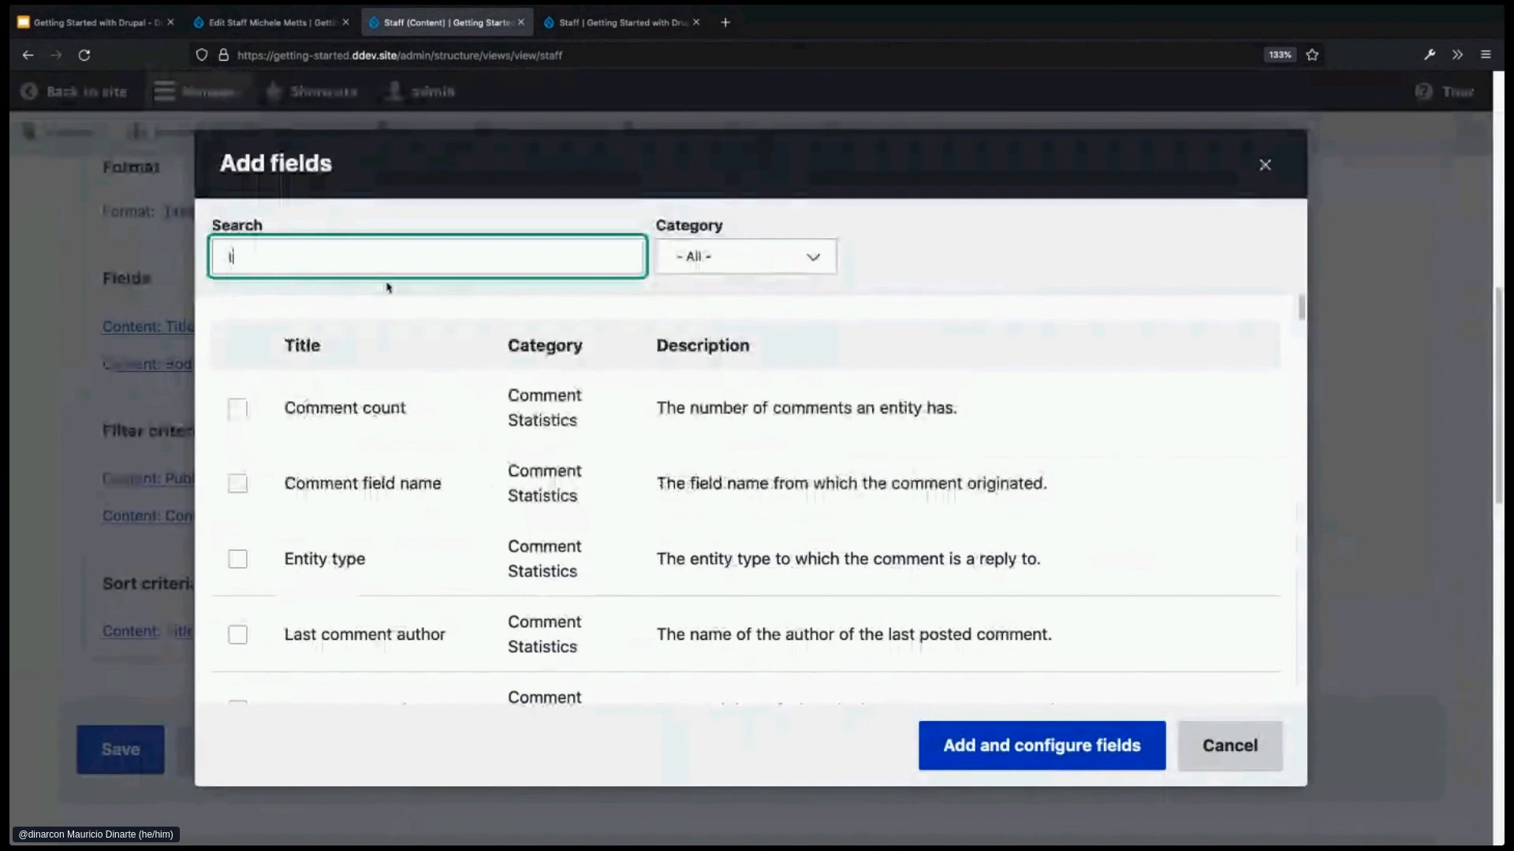
text(staff)
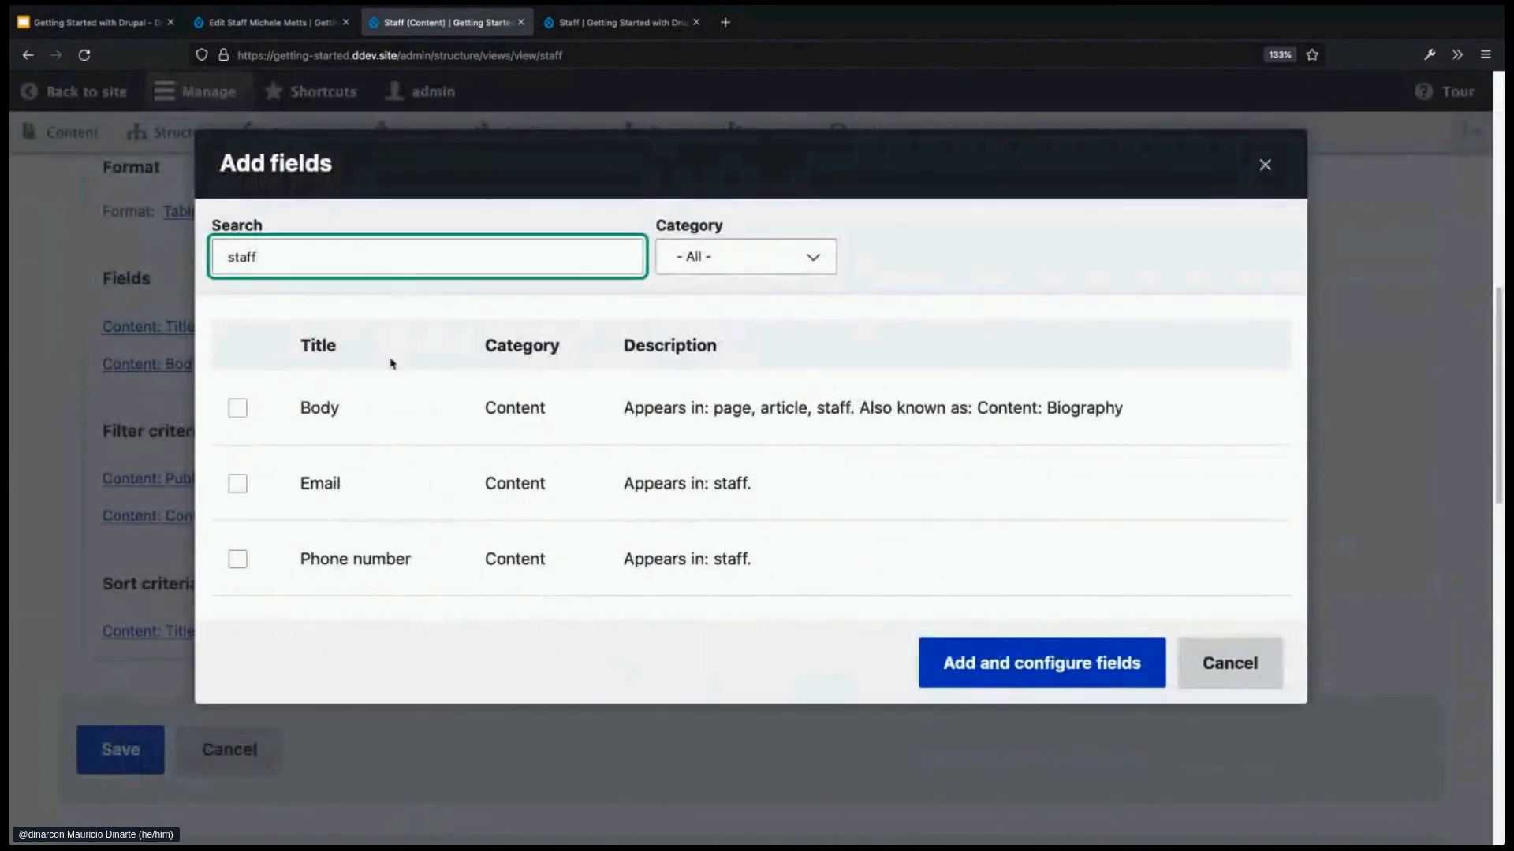
click(237, 484)
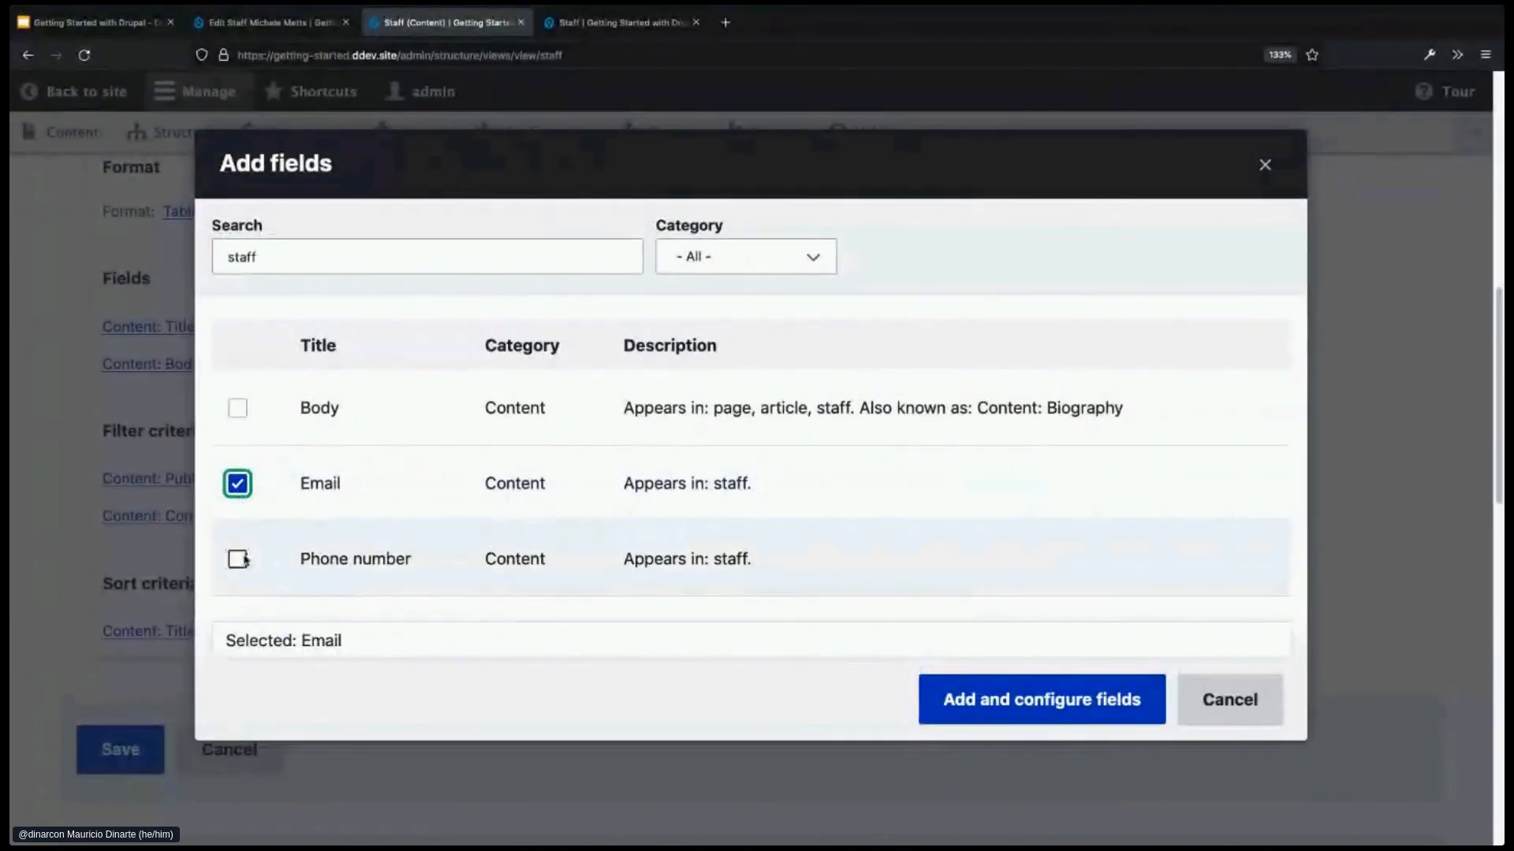
click(238, 559)
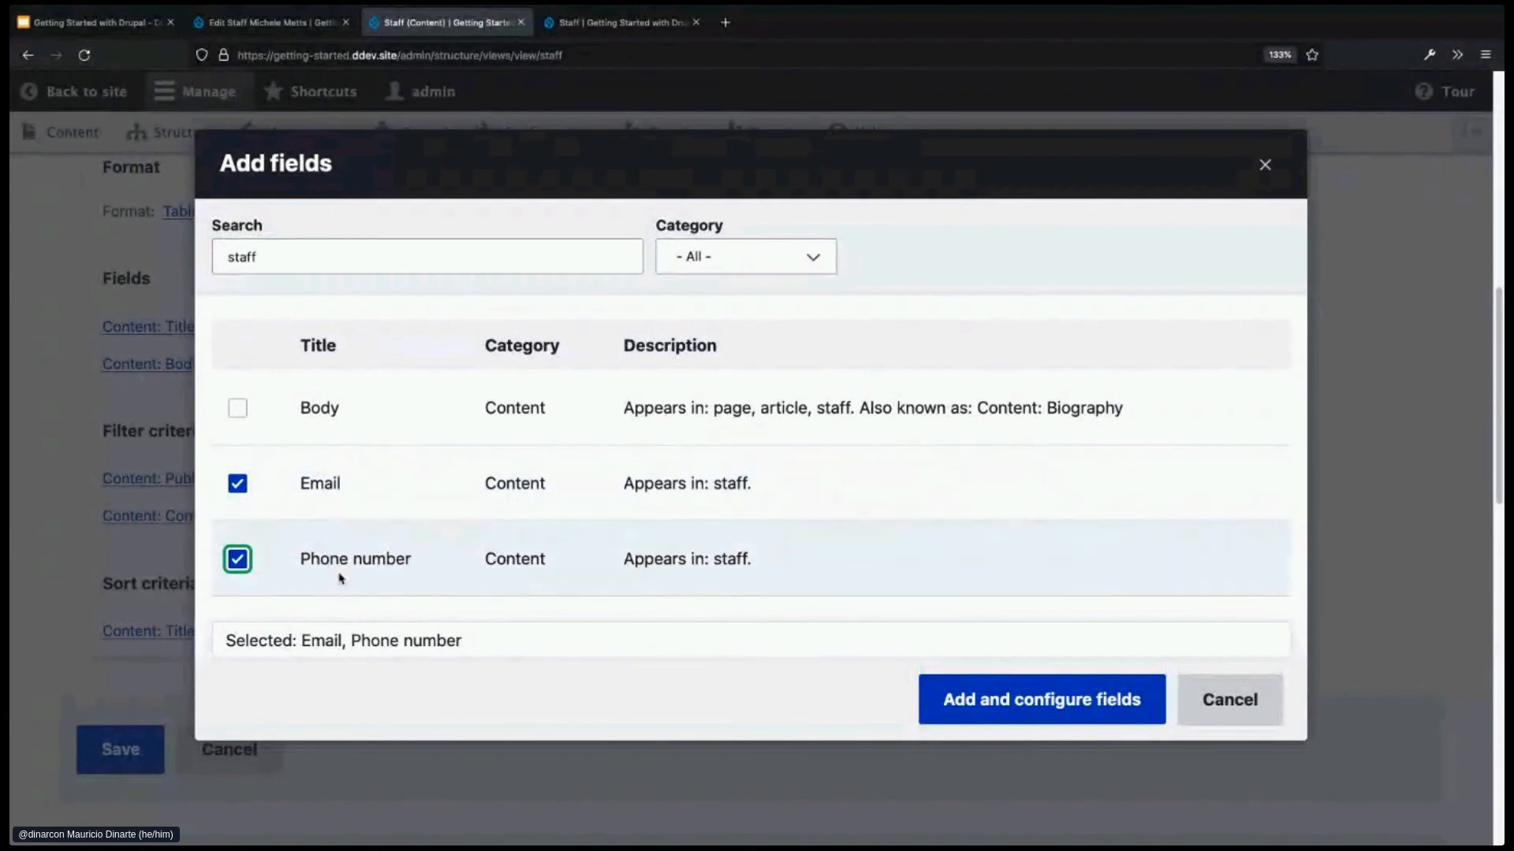
click(998, 702)
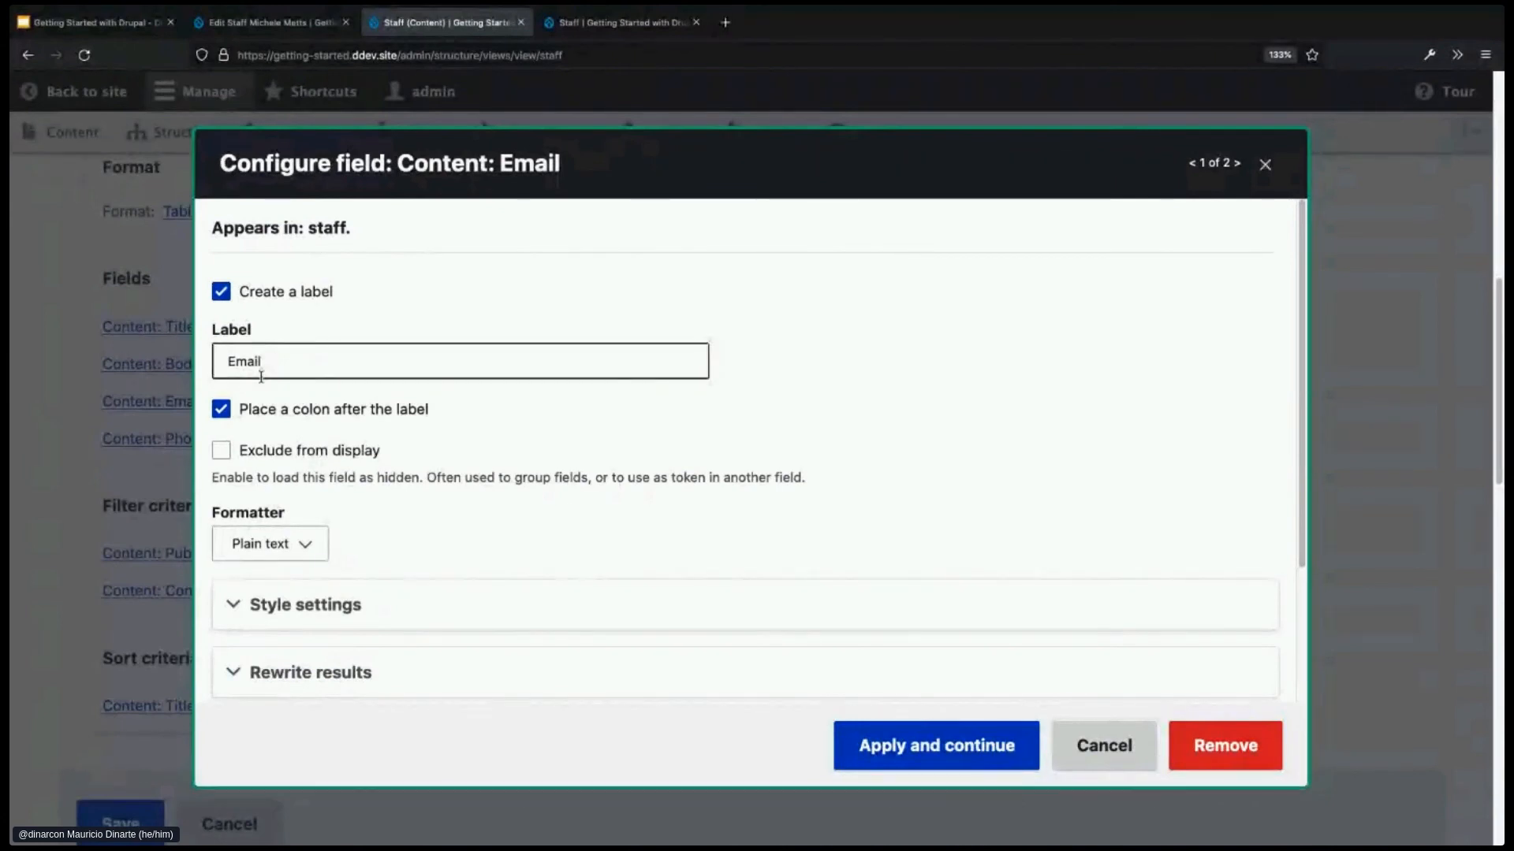
- Show Email with the Email formatter and keep Phone number as a Telephone link
click(282, 545)
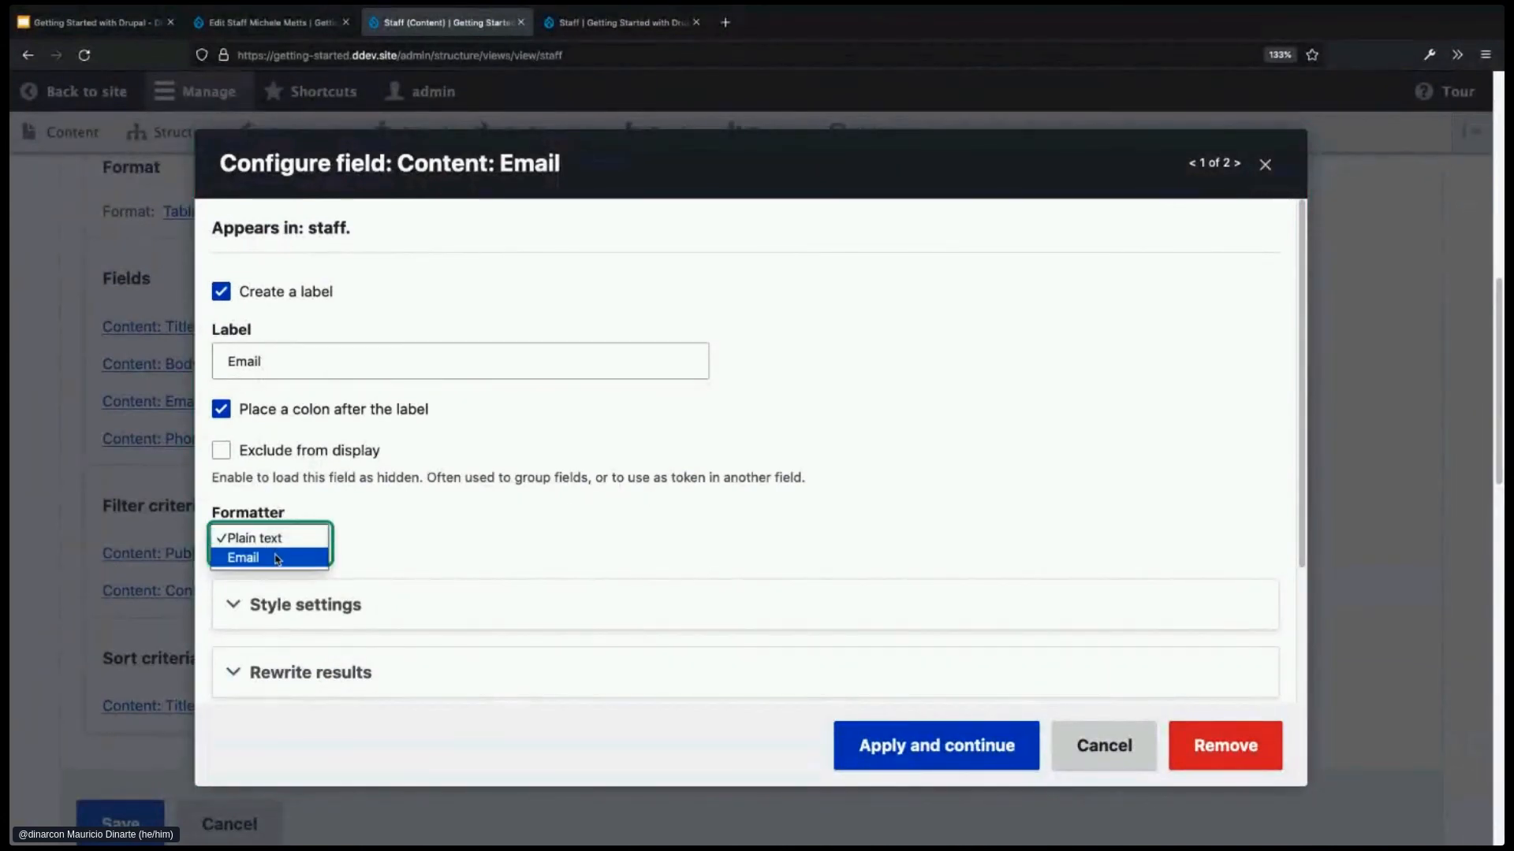
click(277, 559)
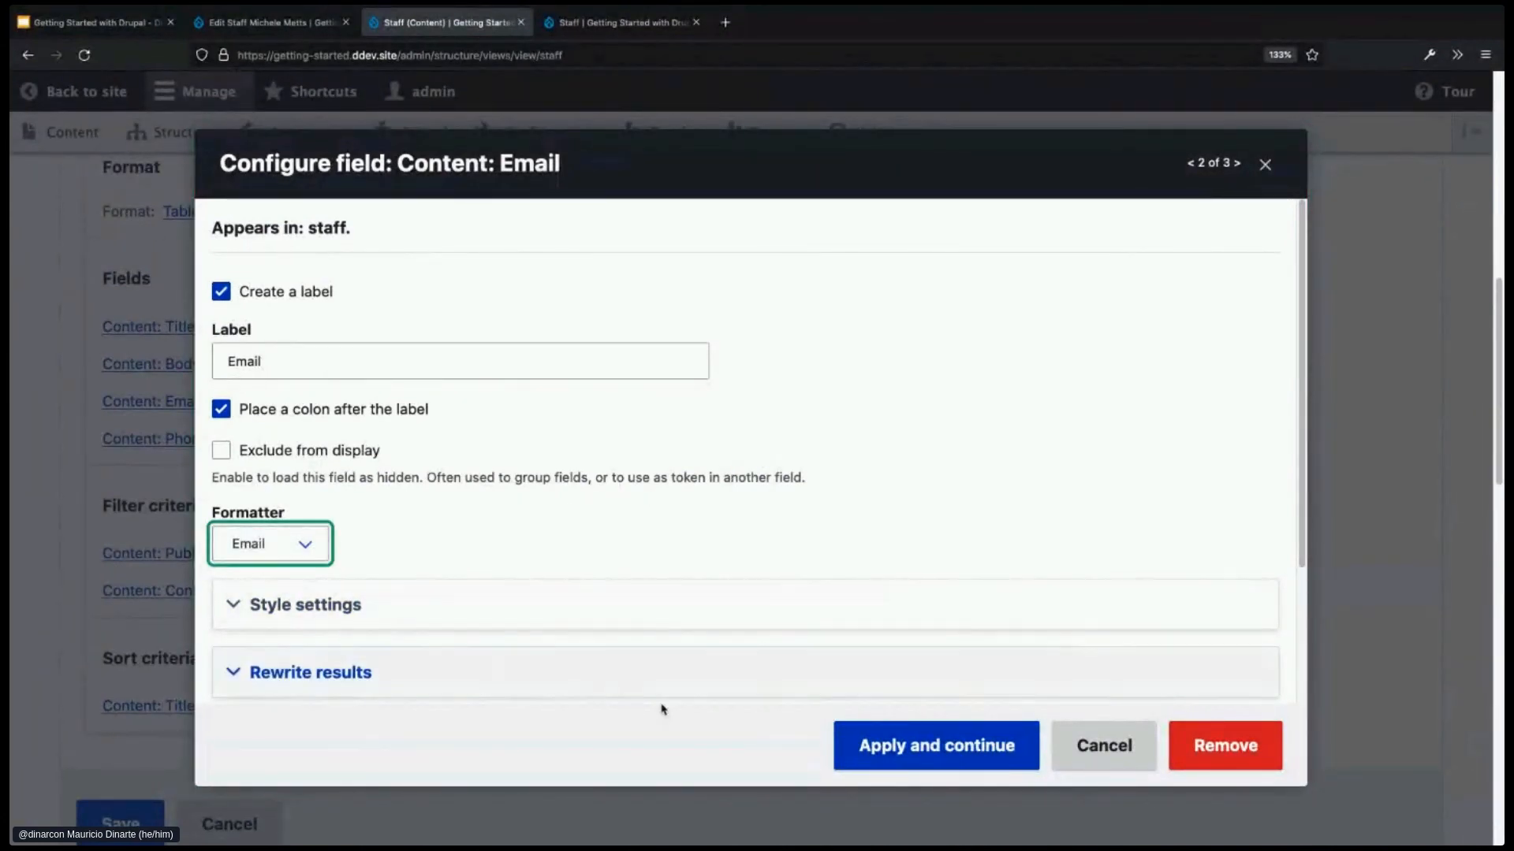
click(887, 751)
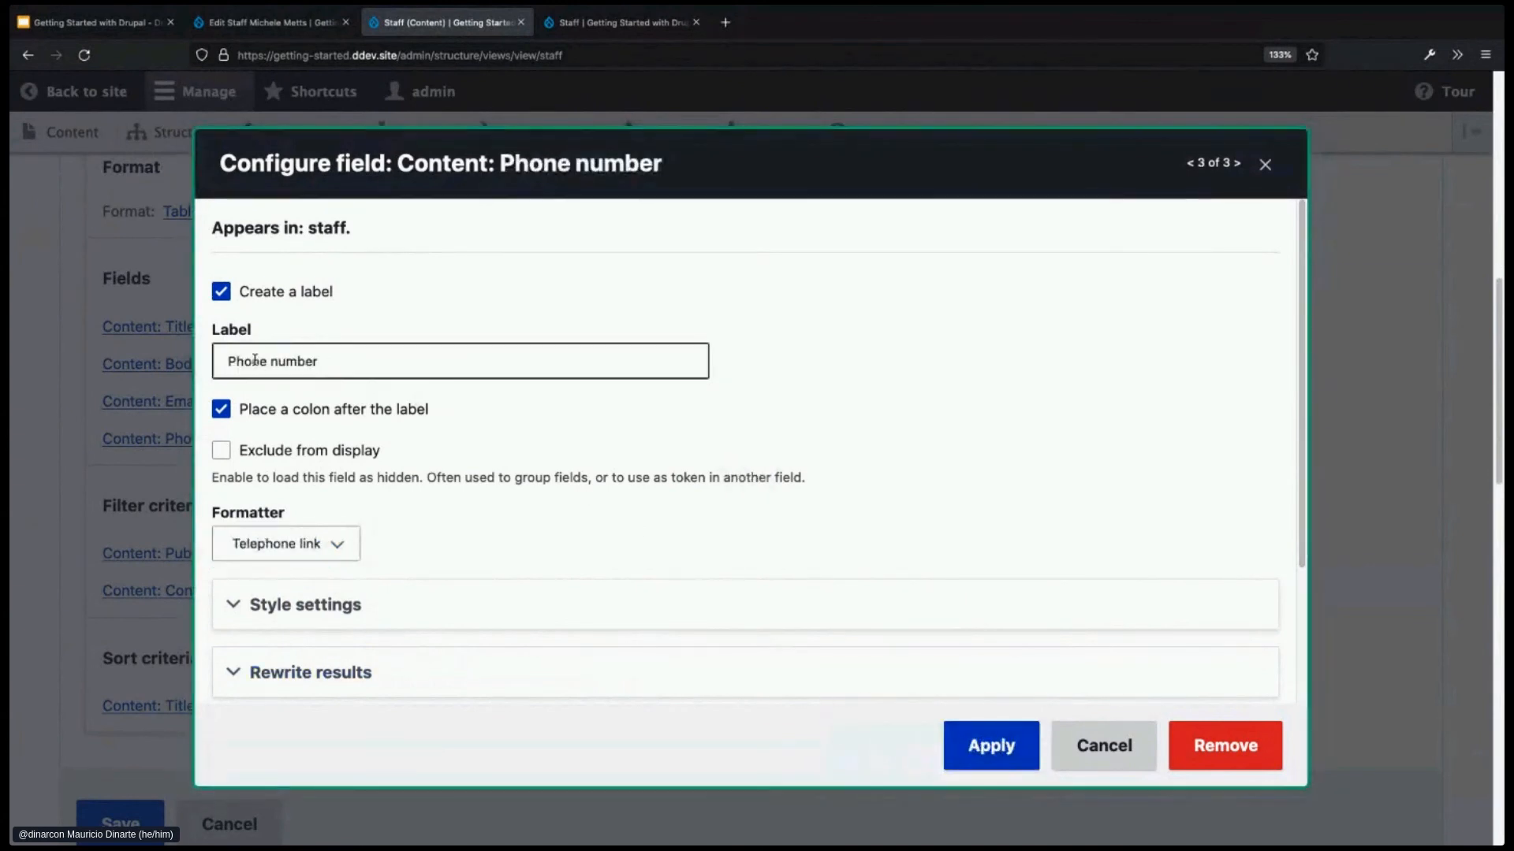
click(335, 548)
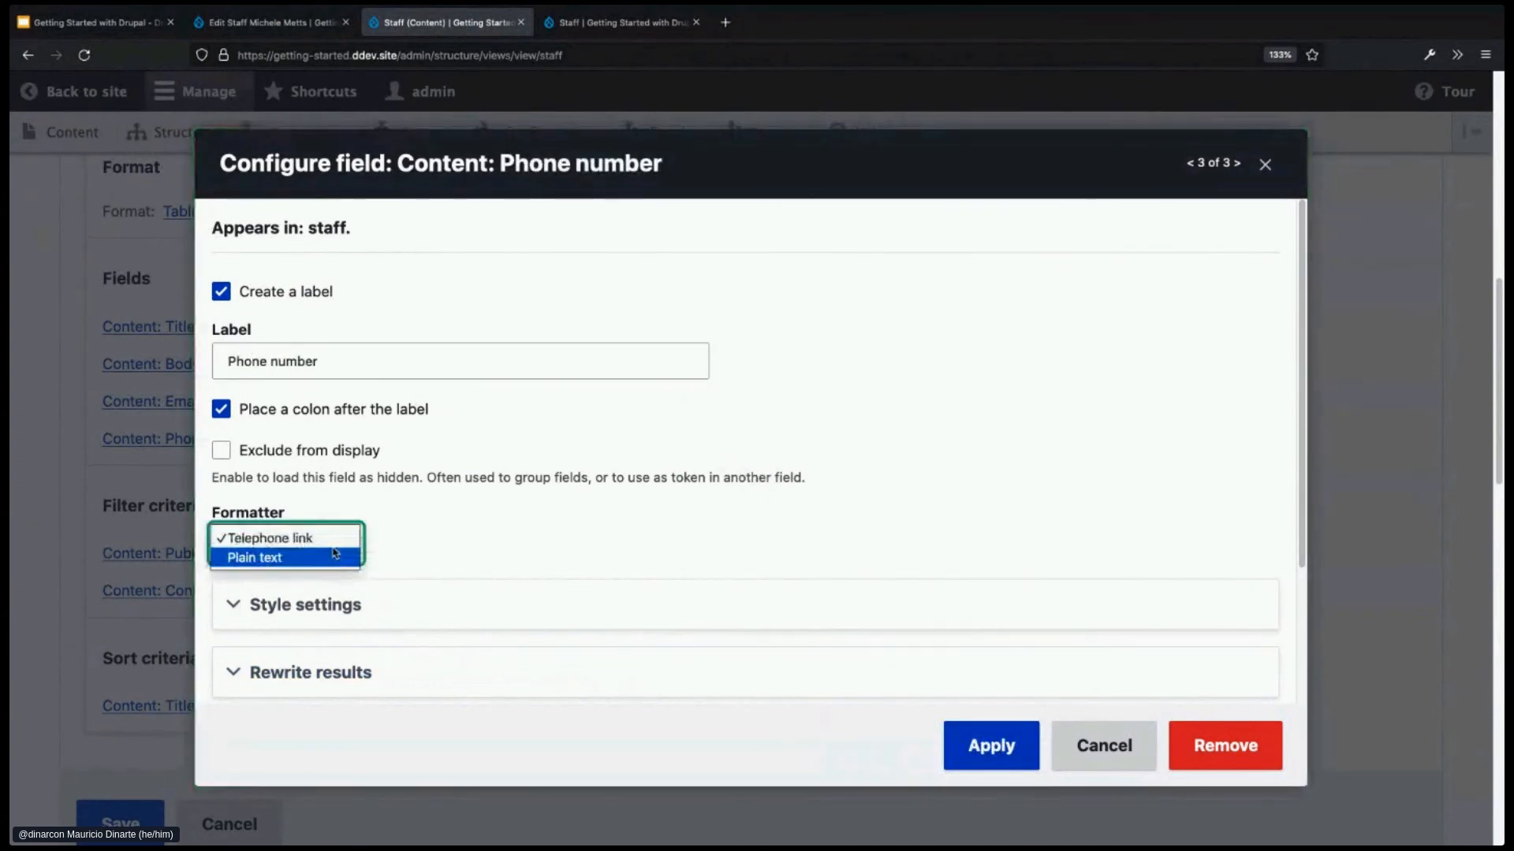
click(335, 542)
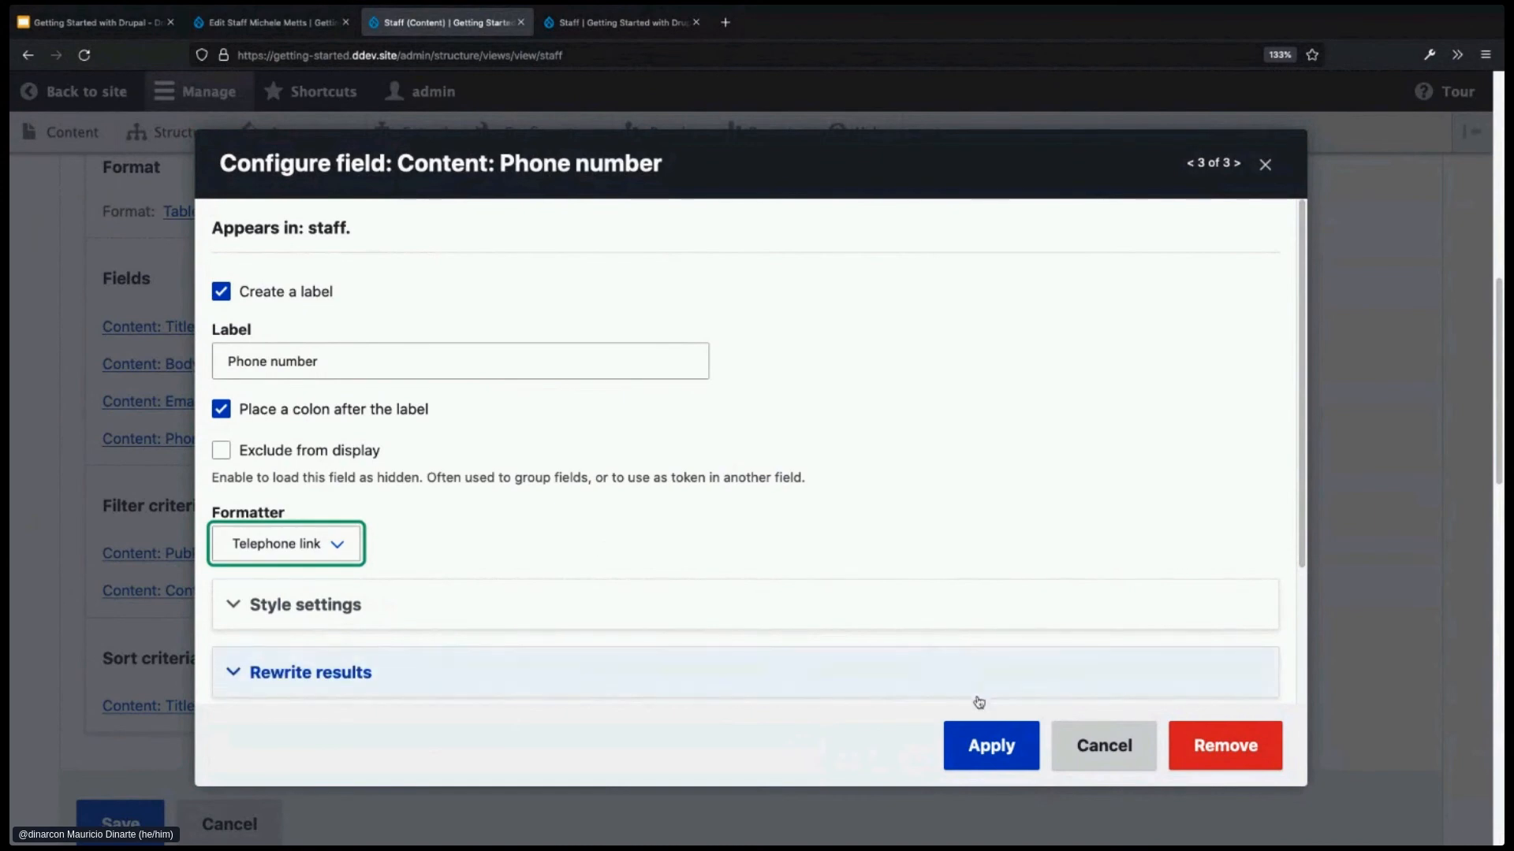
click(976, 747)
scroll(747, 659, down, 4)
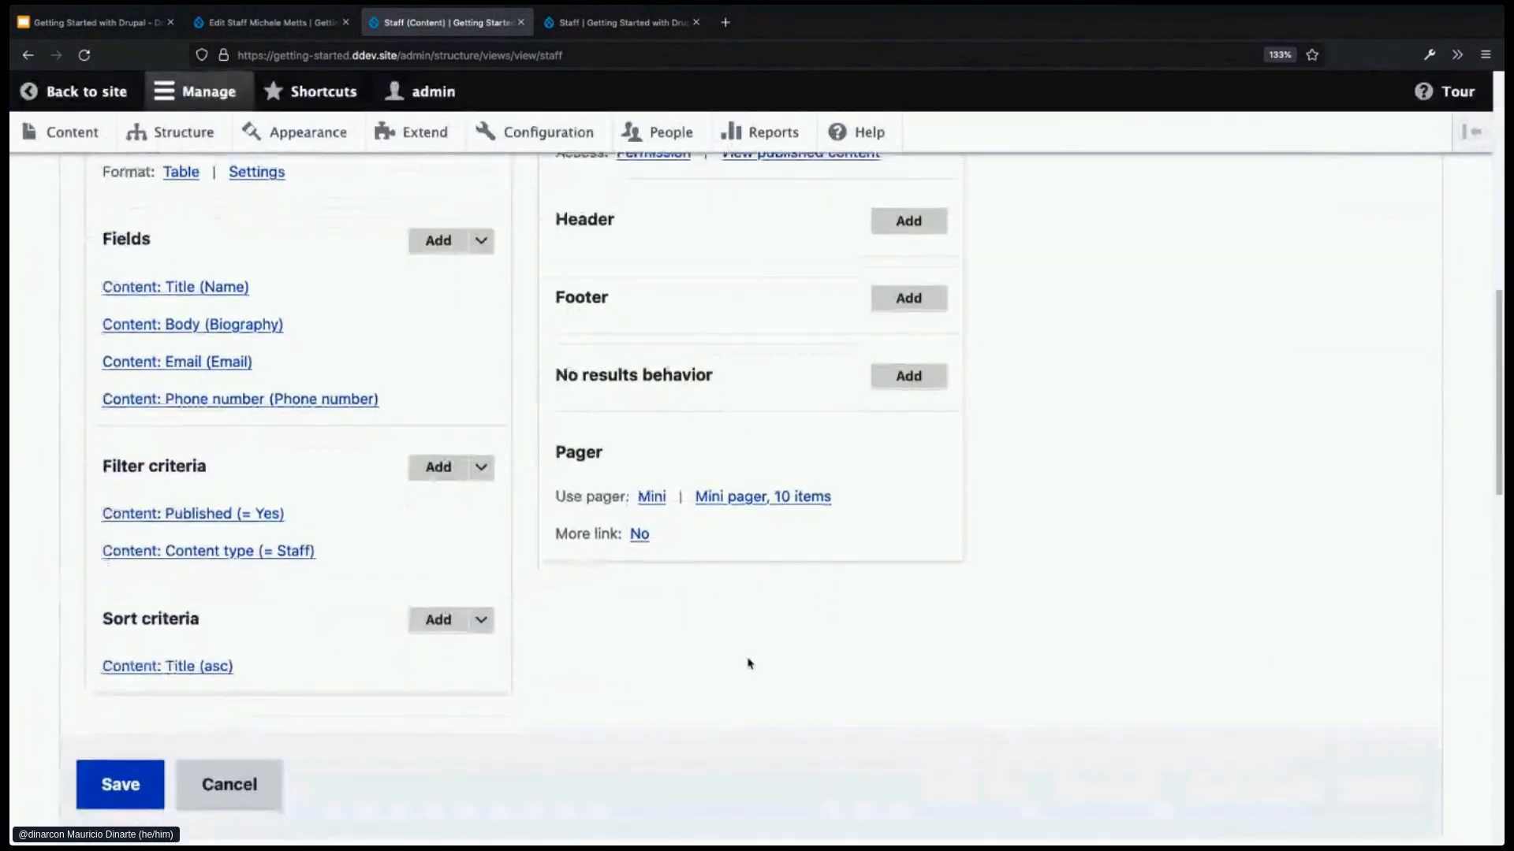
scroll(747, 653, down, 8)
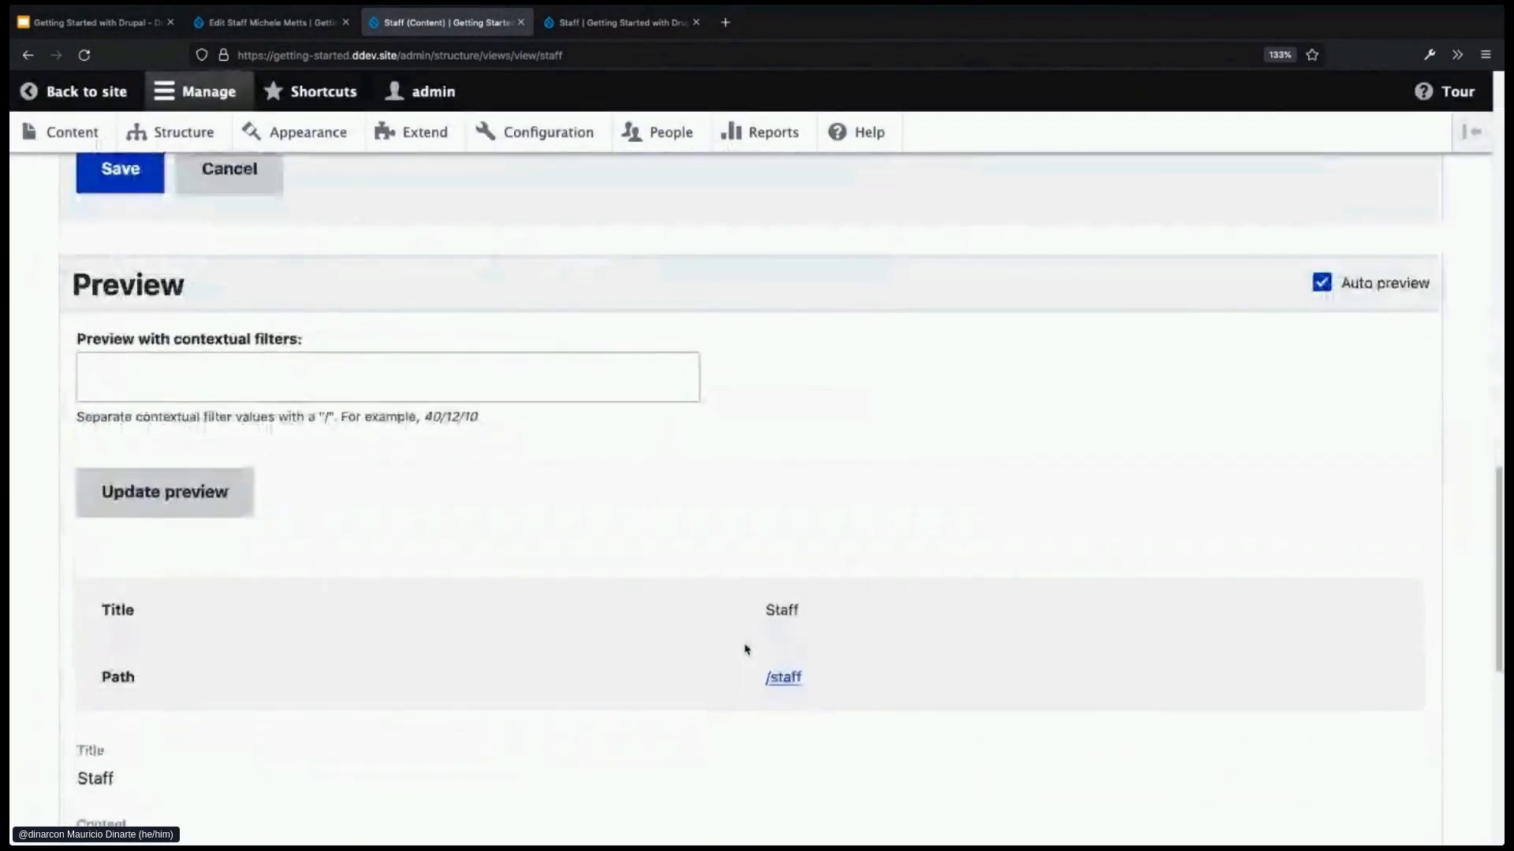
scroll(732, 629, down, 1)
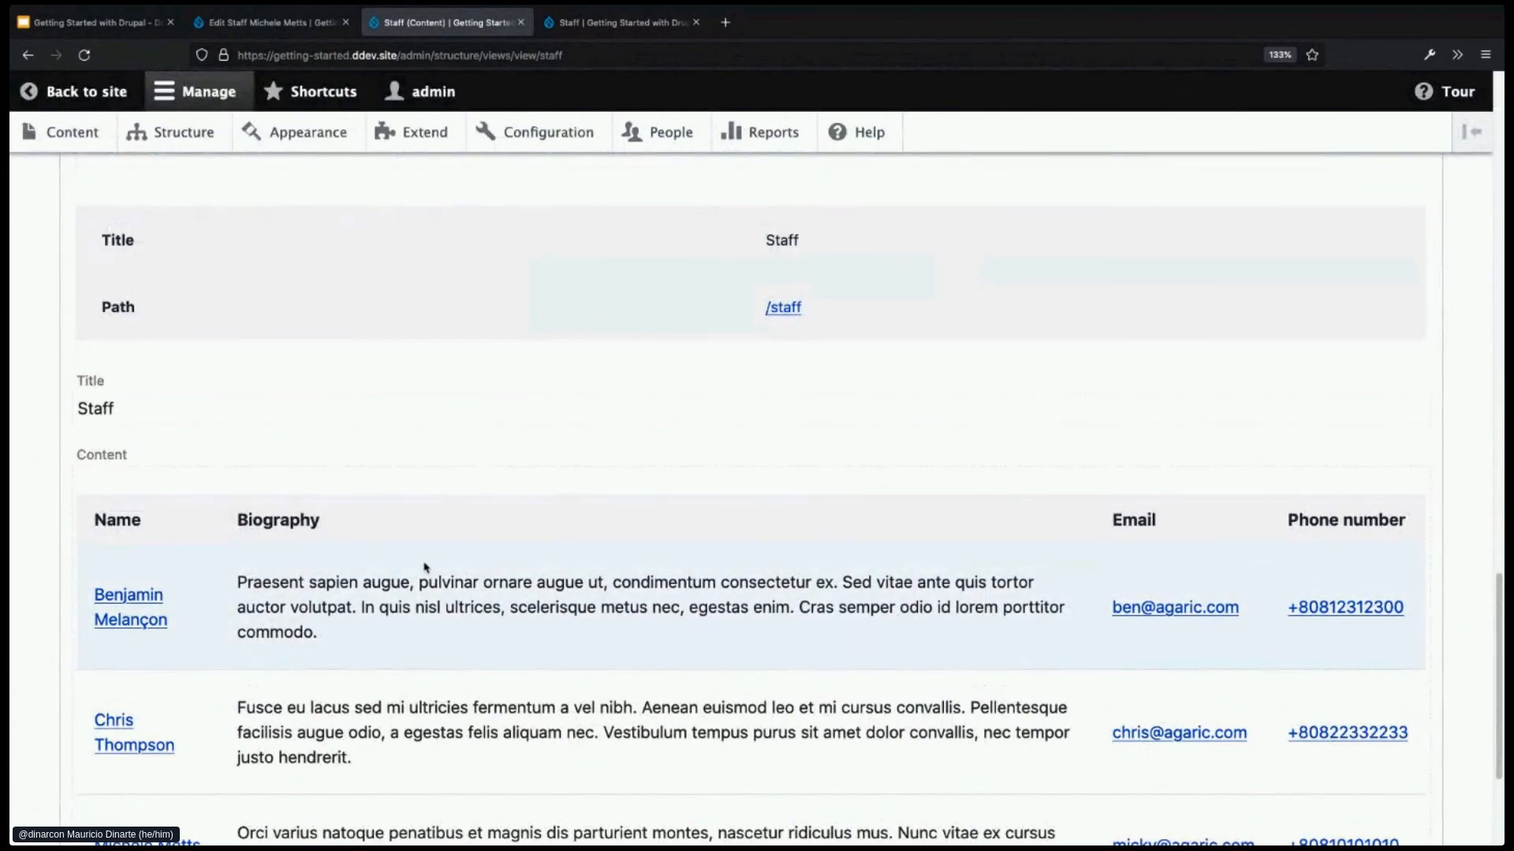
scroll(426, 566, up, 2)
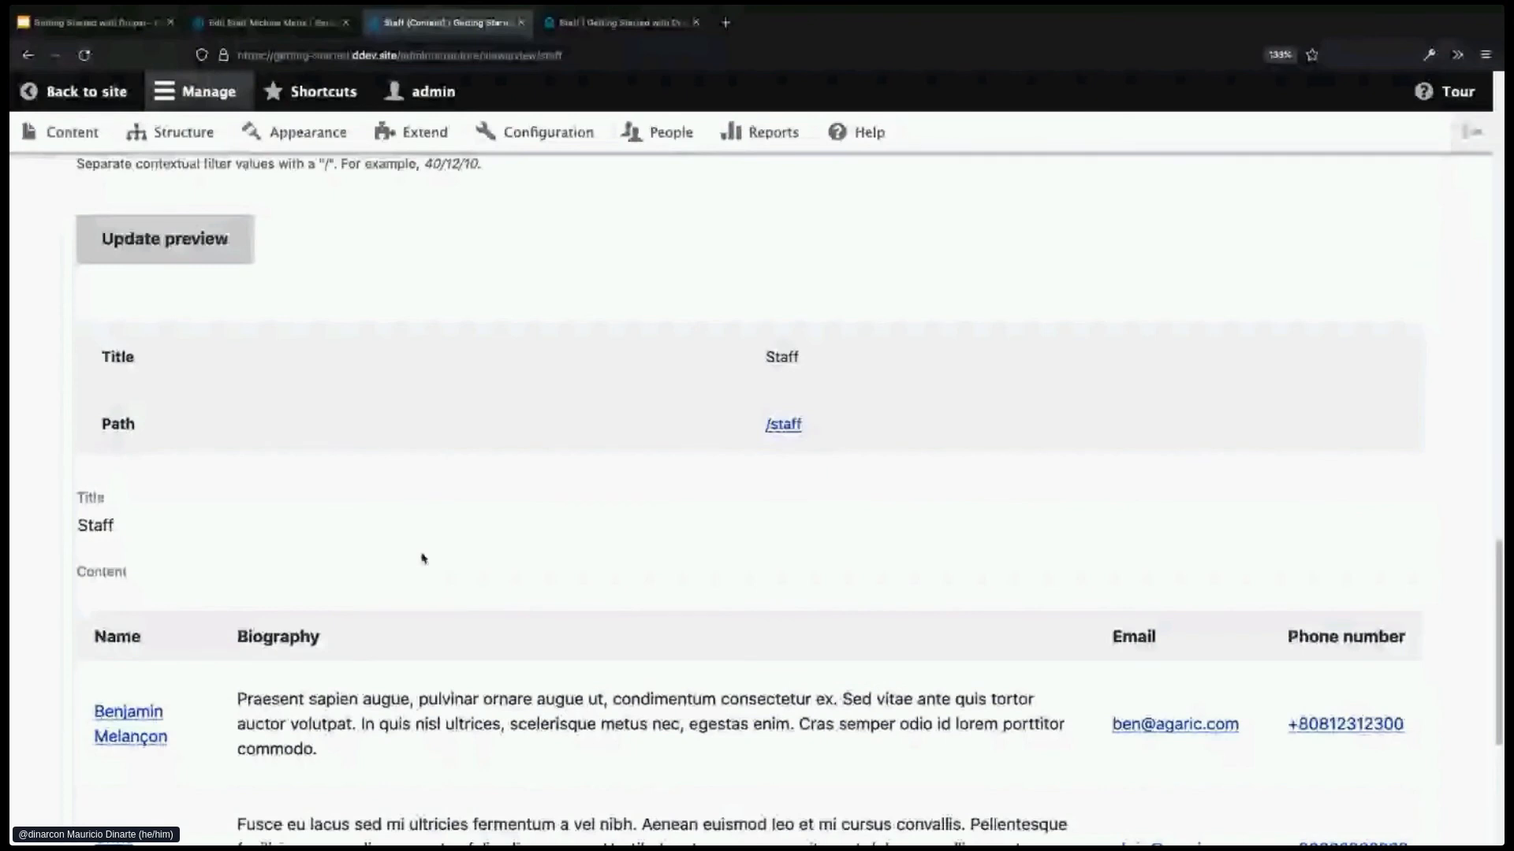
scroll(422, 559, up, 15)
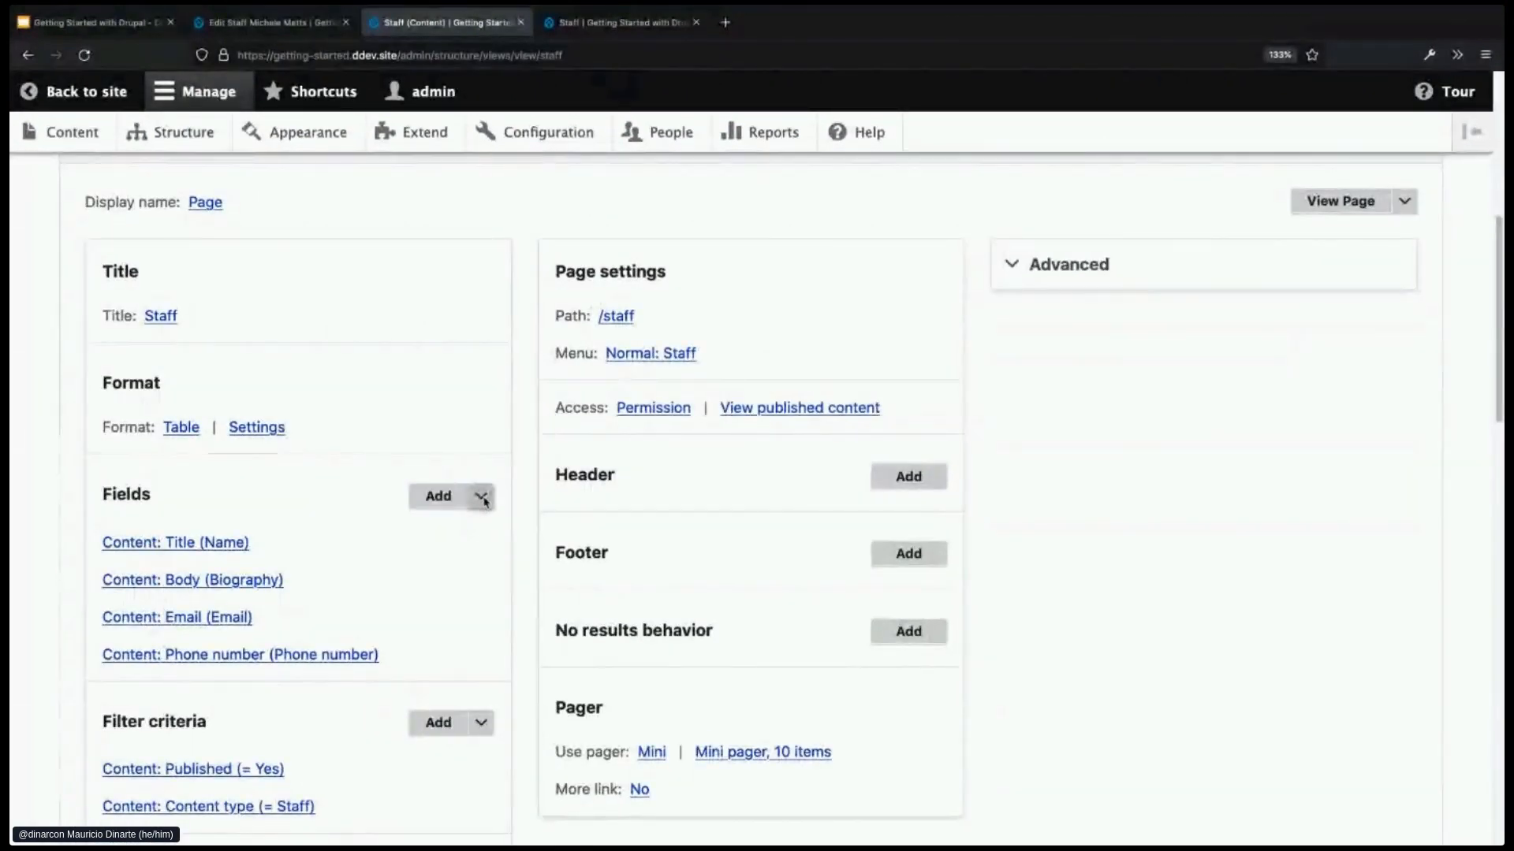
- Rearrange the fields so Biography comes after Phone number, then check the preview's column order
click(482, 499)
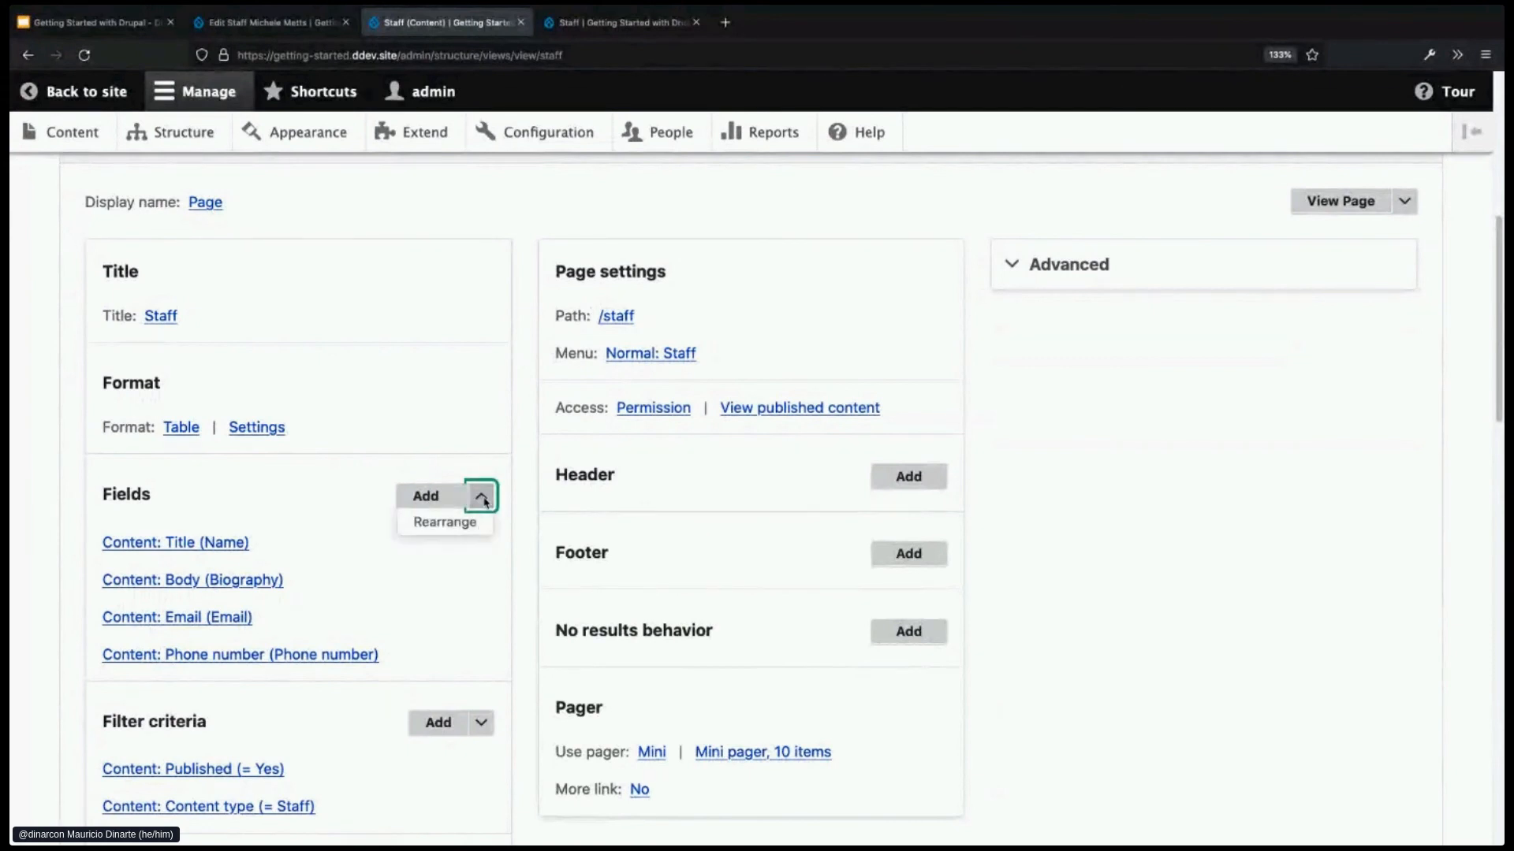
click(469, 523)
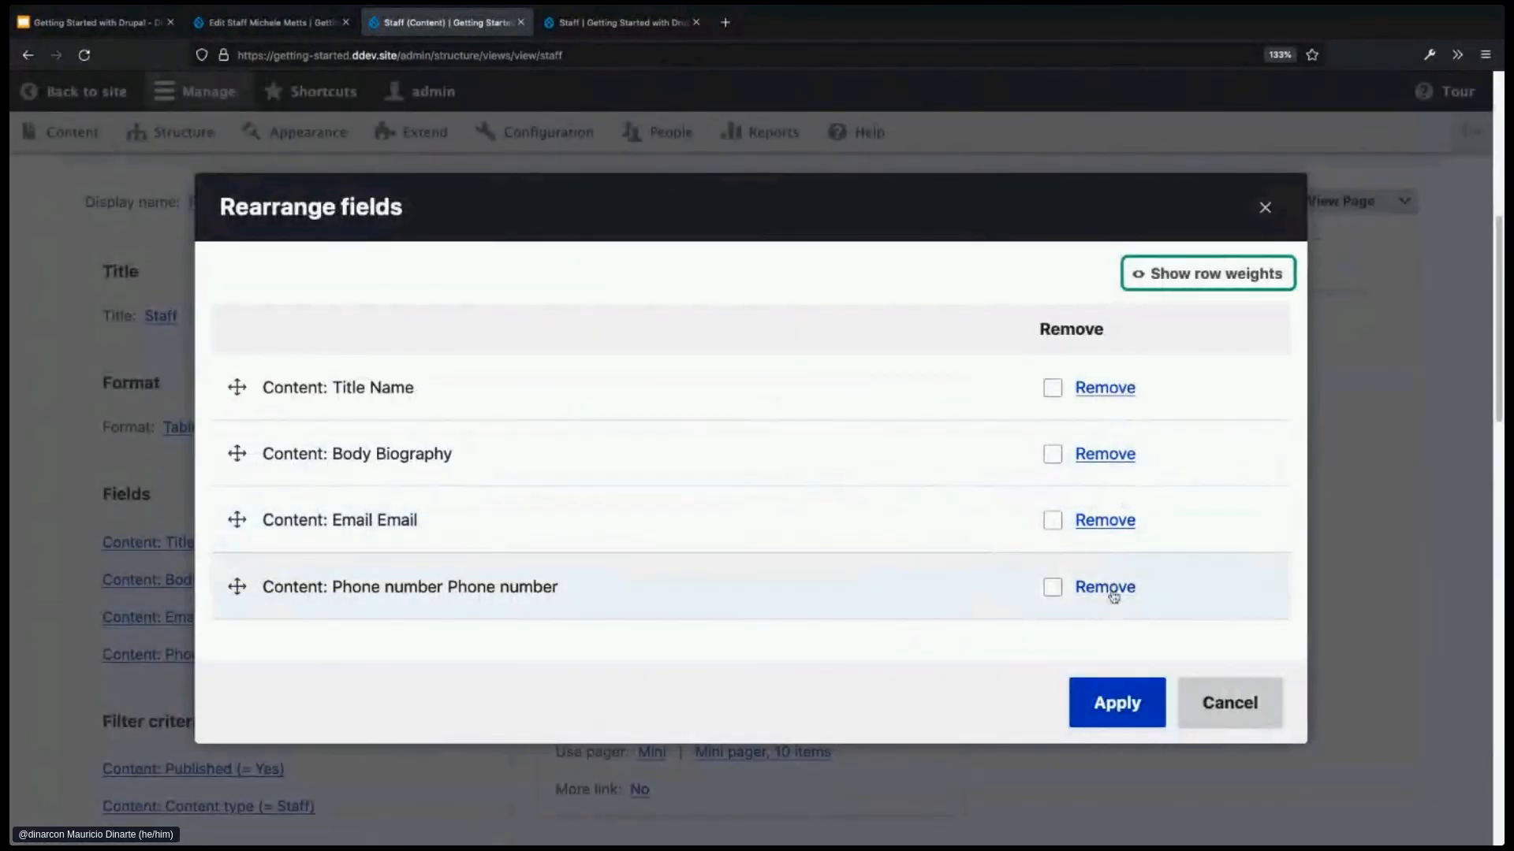
drag(236, 453, 237, 586)
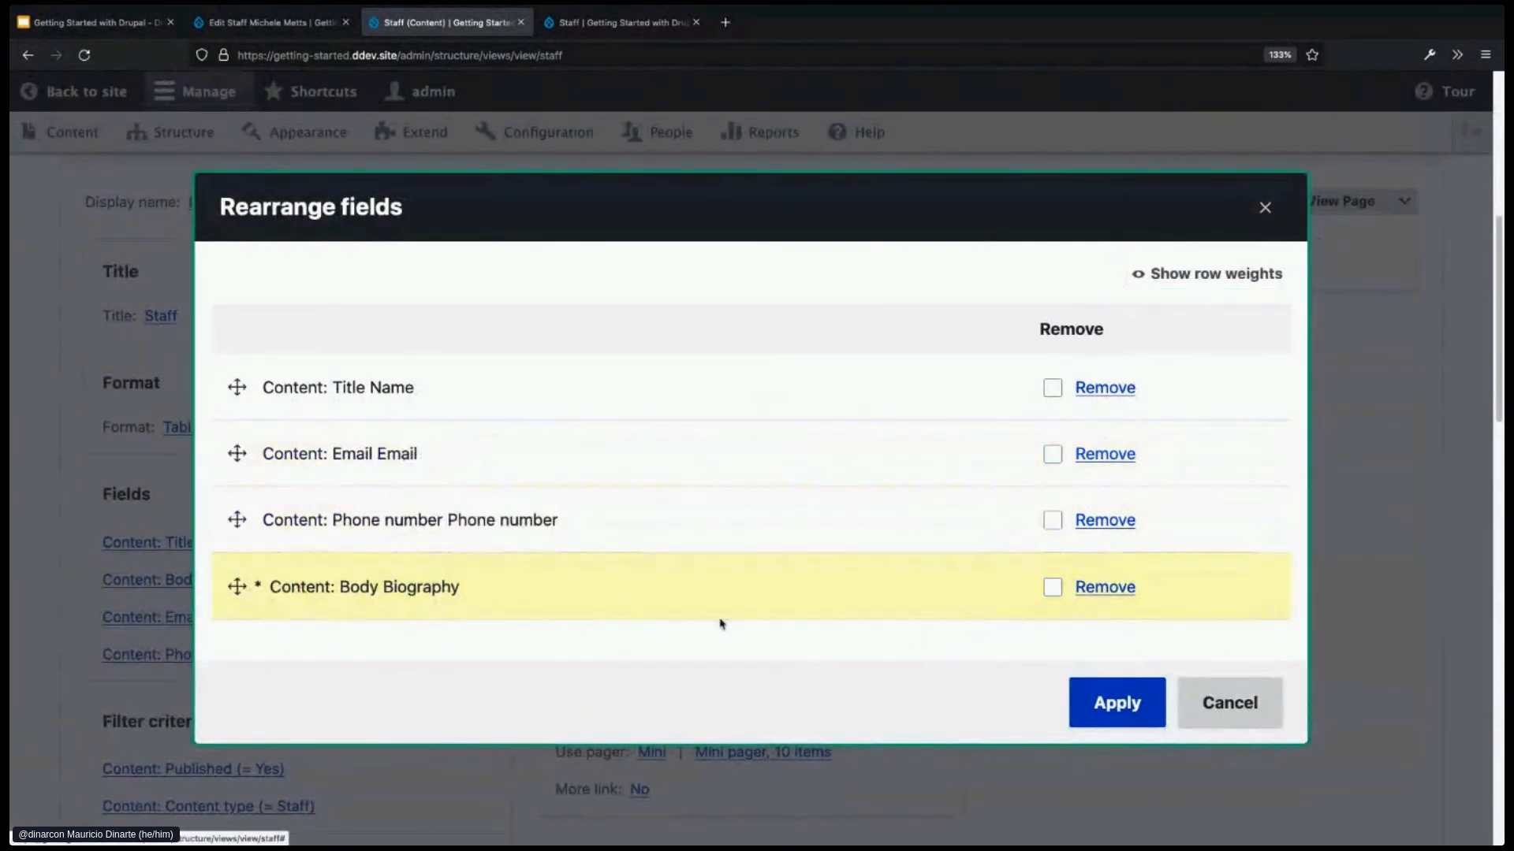
click(1116, 703)
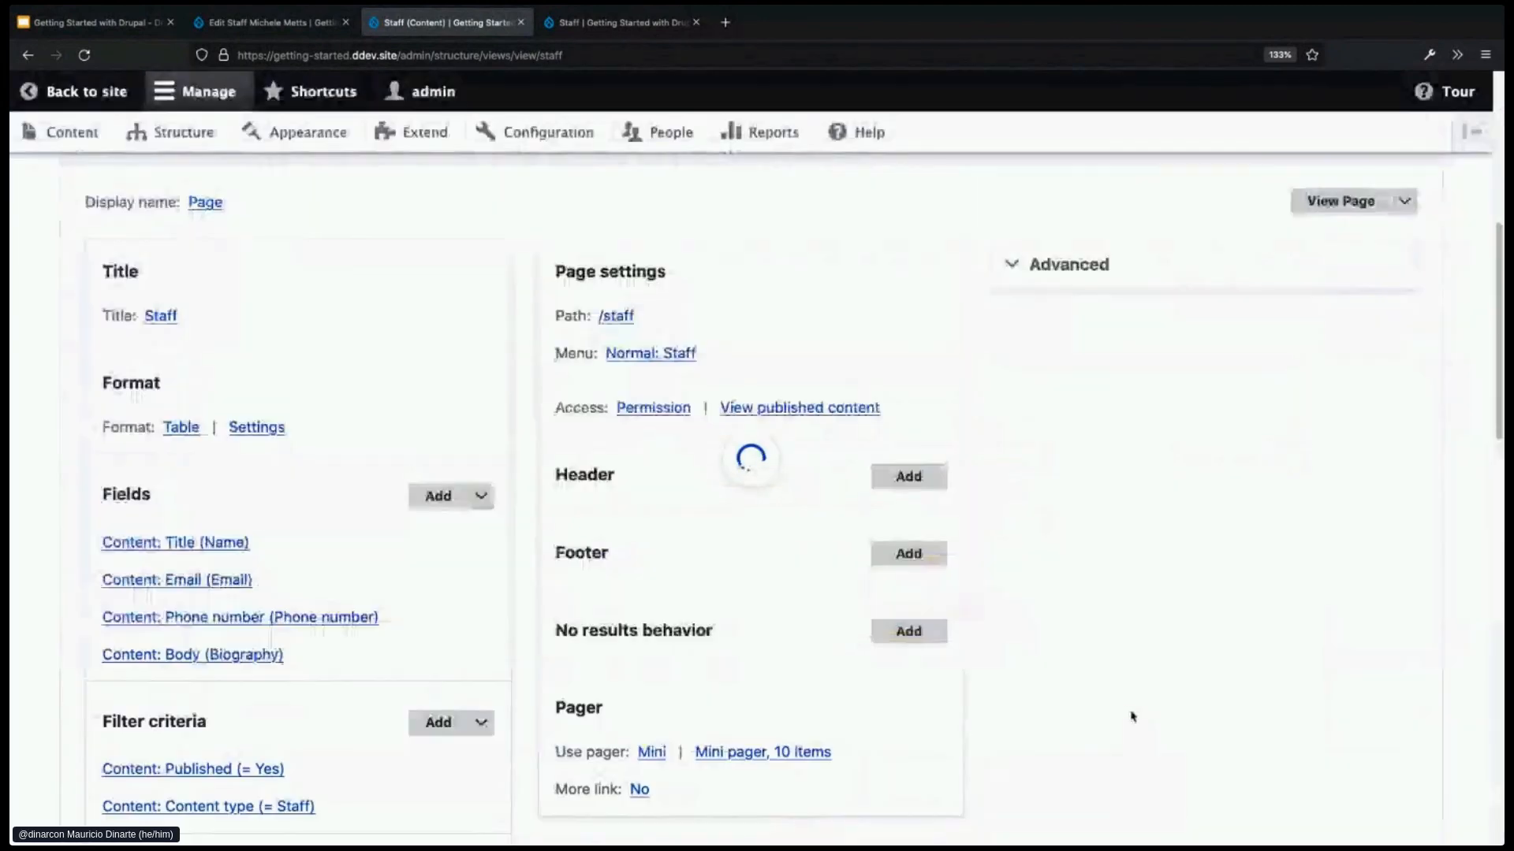
scroll(463, 576, down, 3)
scroll(461, 579, down, 12)
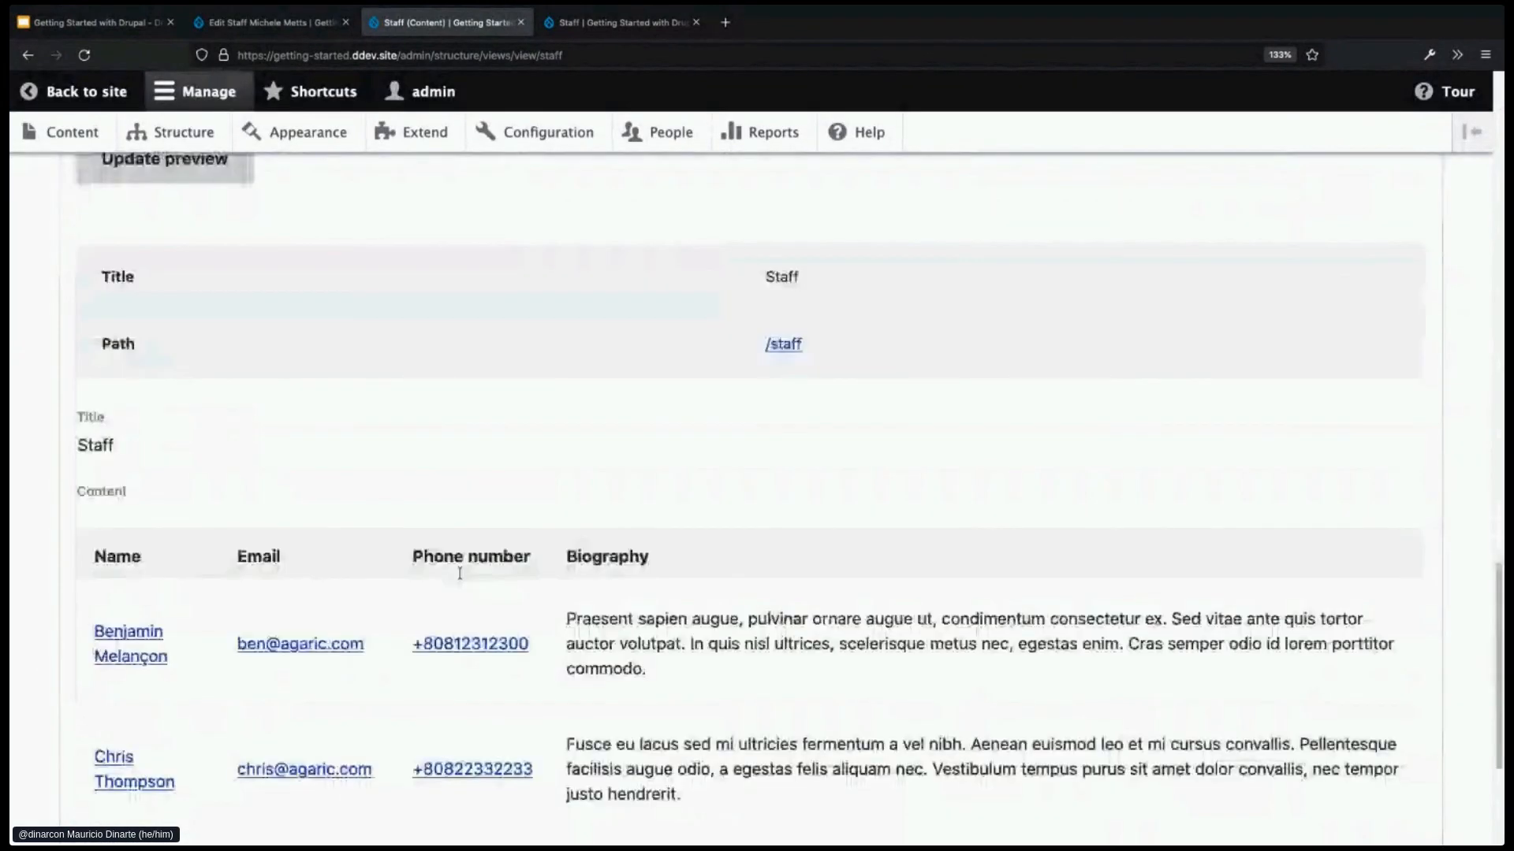
scroll(462, 574, up, 4)
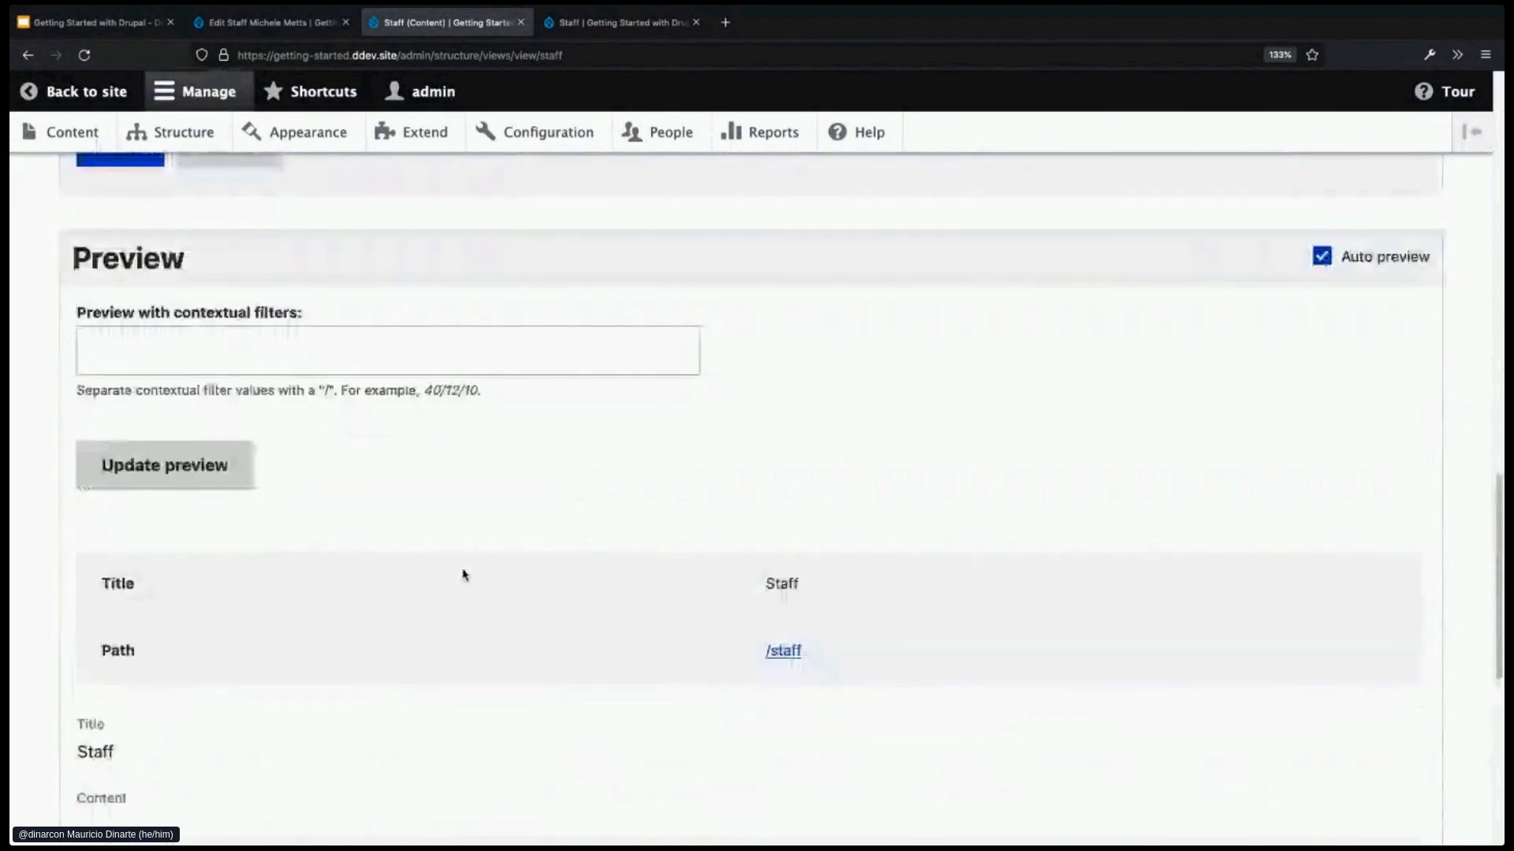
scroll(463, 575, up, 2)
- Save the Staff view and reload the public /staff page in its browser tab
click(131, 261)
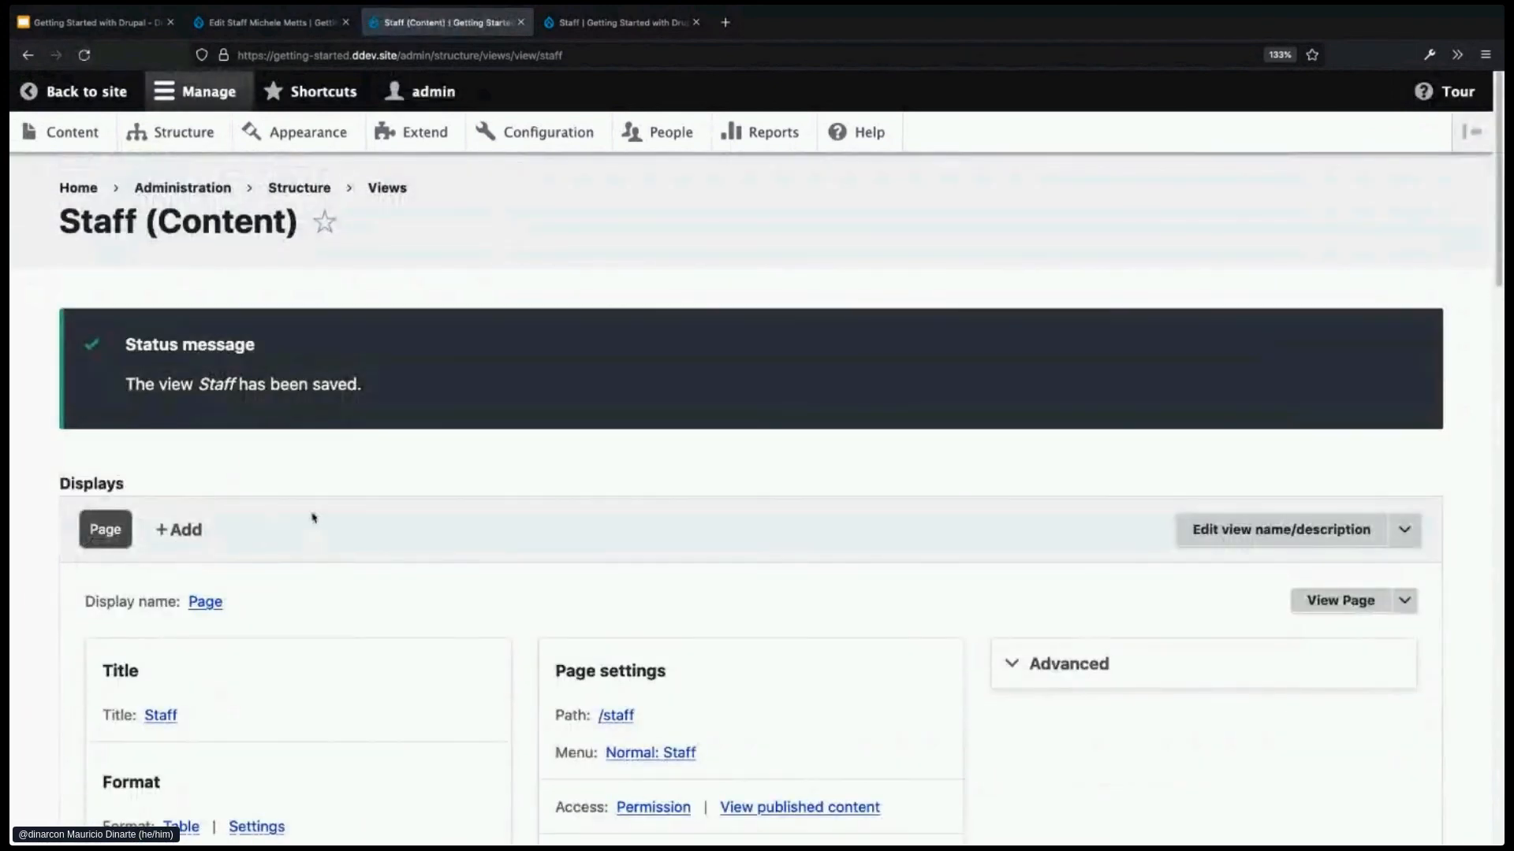
click(586, 35)
key(ctrl+r)
scroll(939, 613, down, 1)
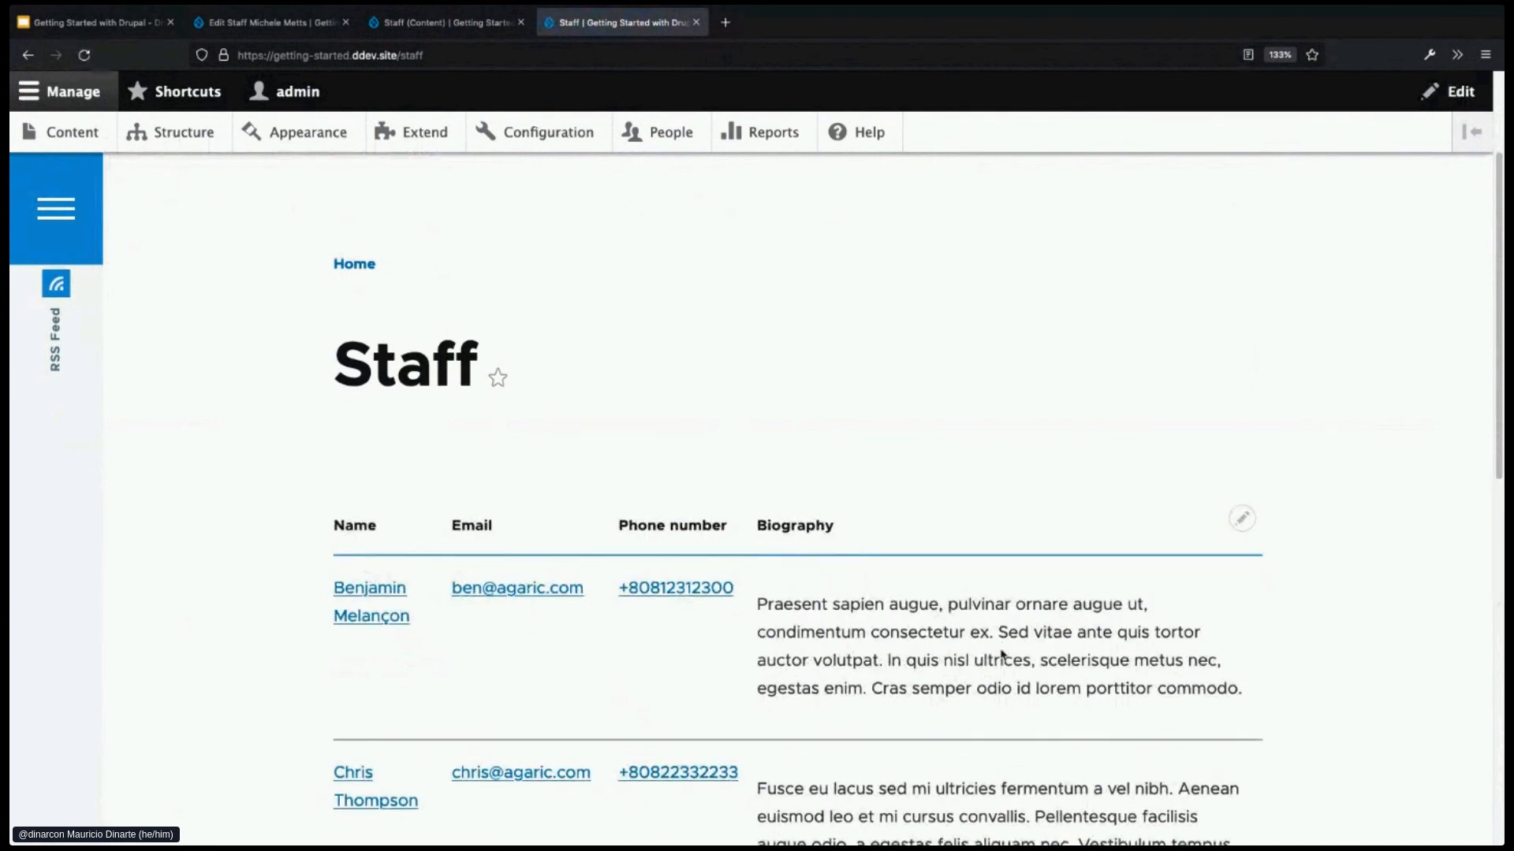
scroll(1002, 654, down, 1)
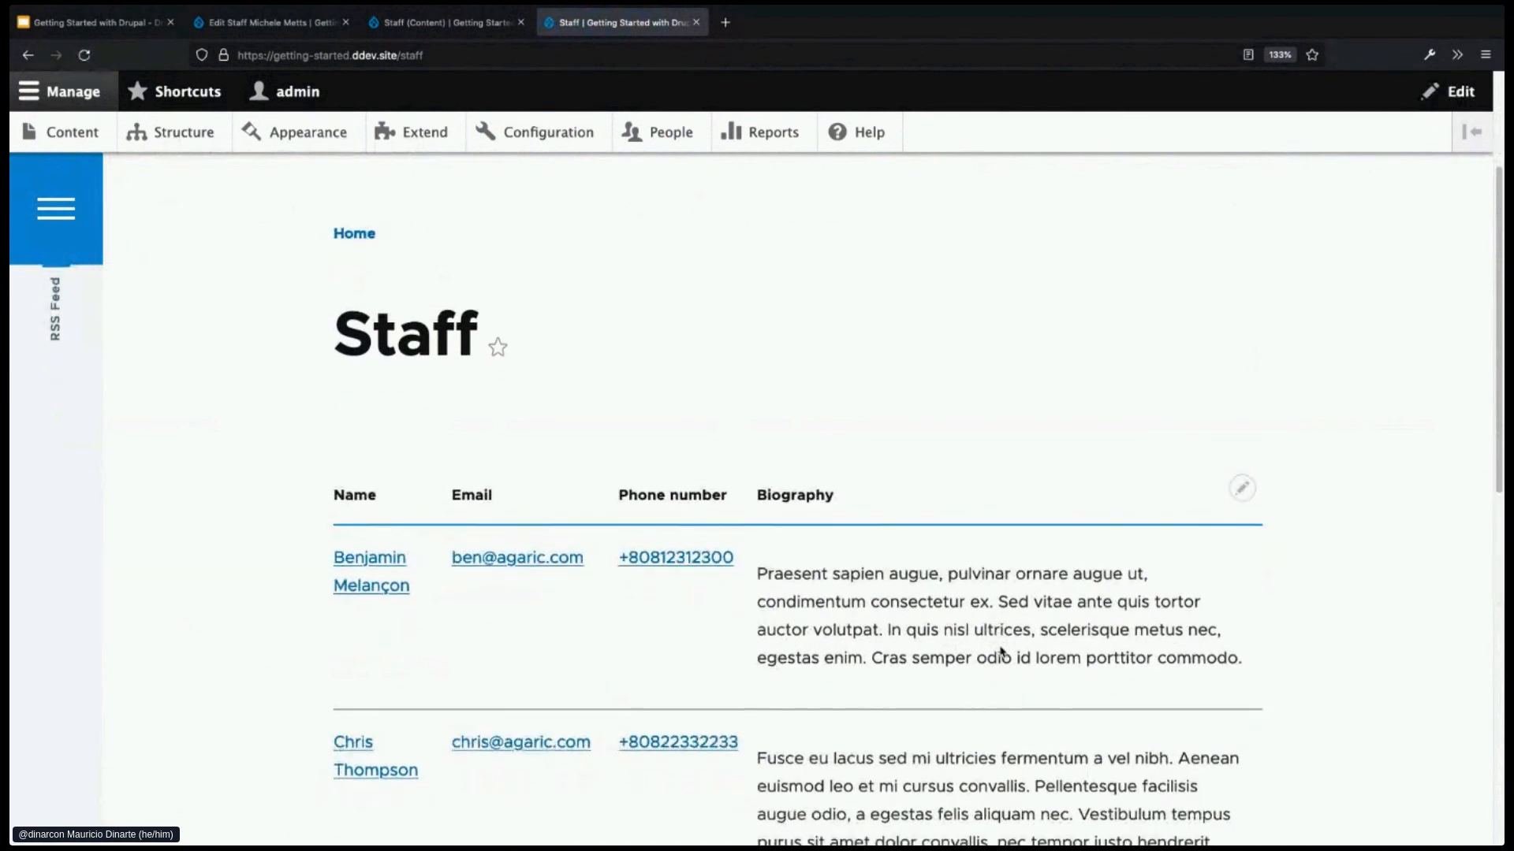
scroll(1001, 651, down, 1)
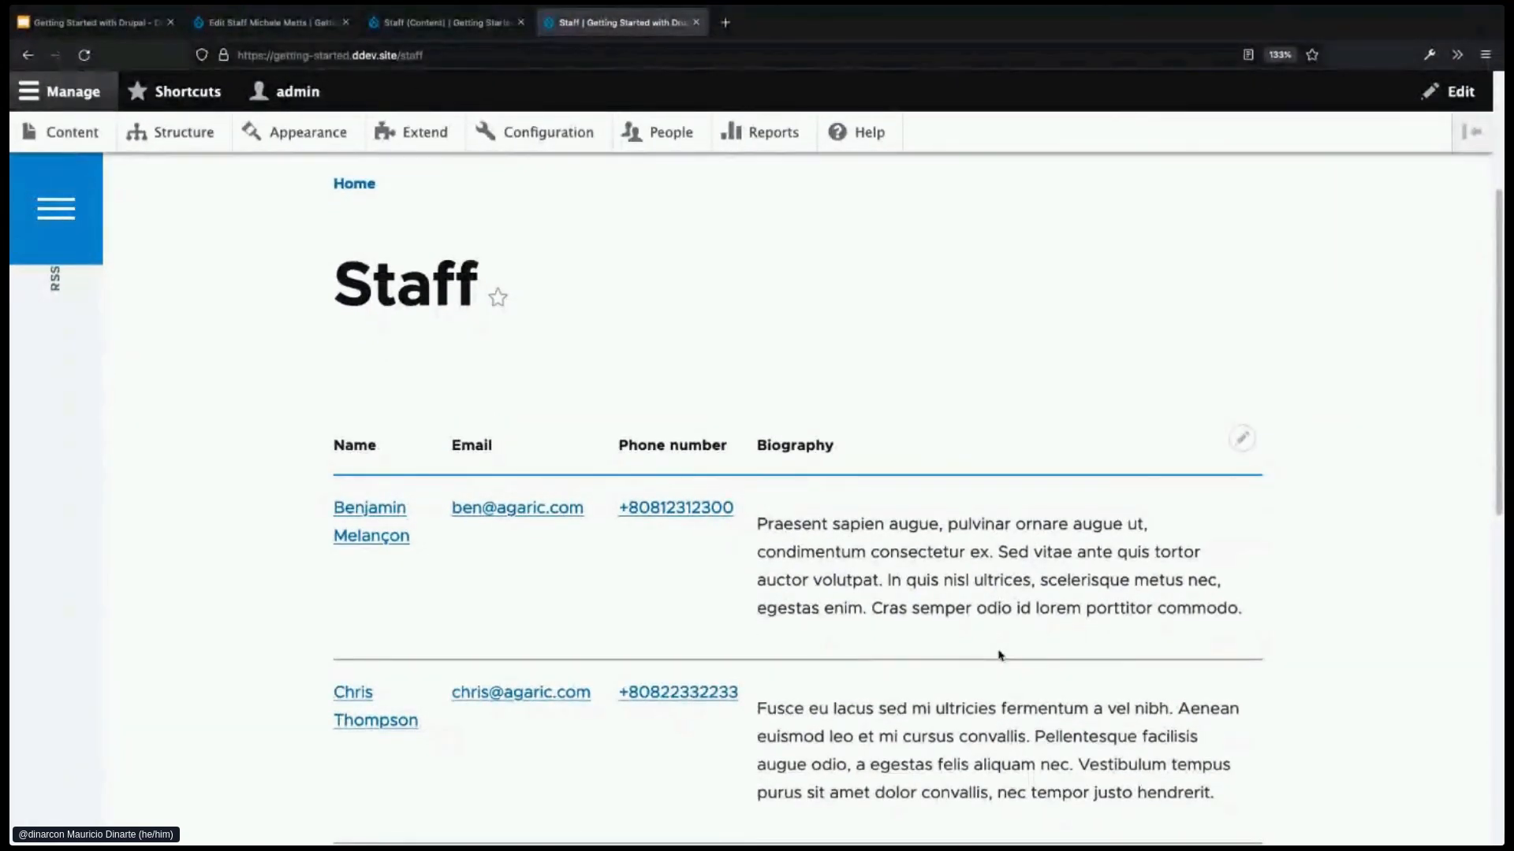
scroll(1003, 669, down, 2)
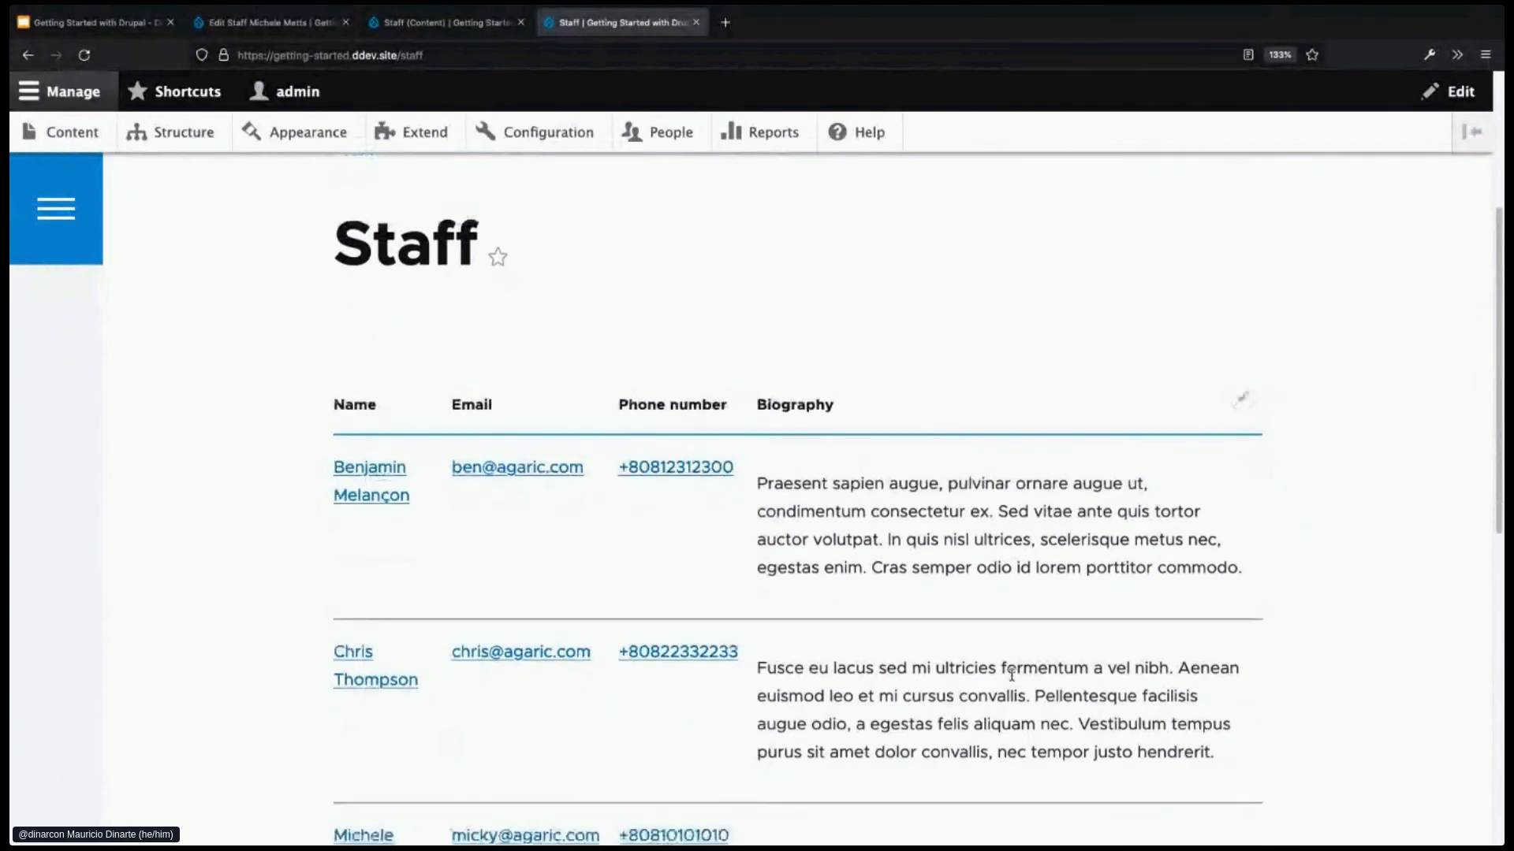
scroll(1012, 675, down, 2)
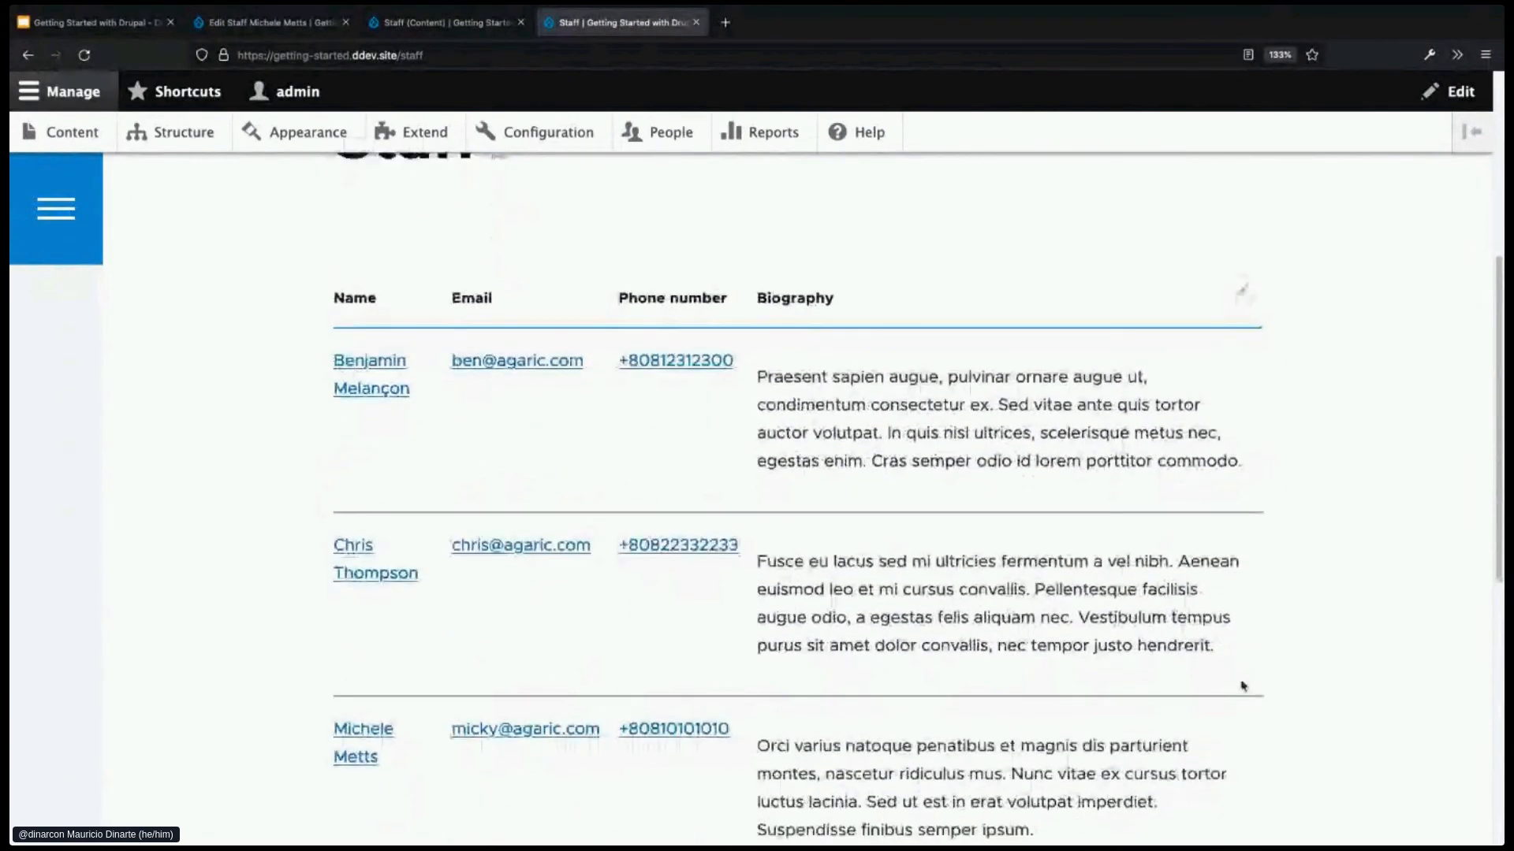
scroll(1283, 685, down, 1)
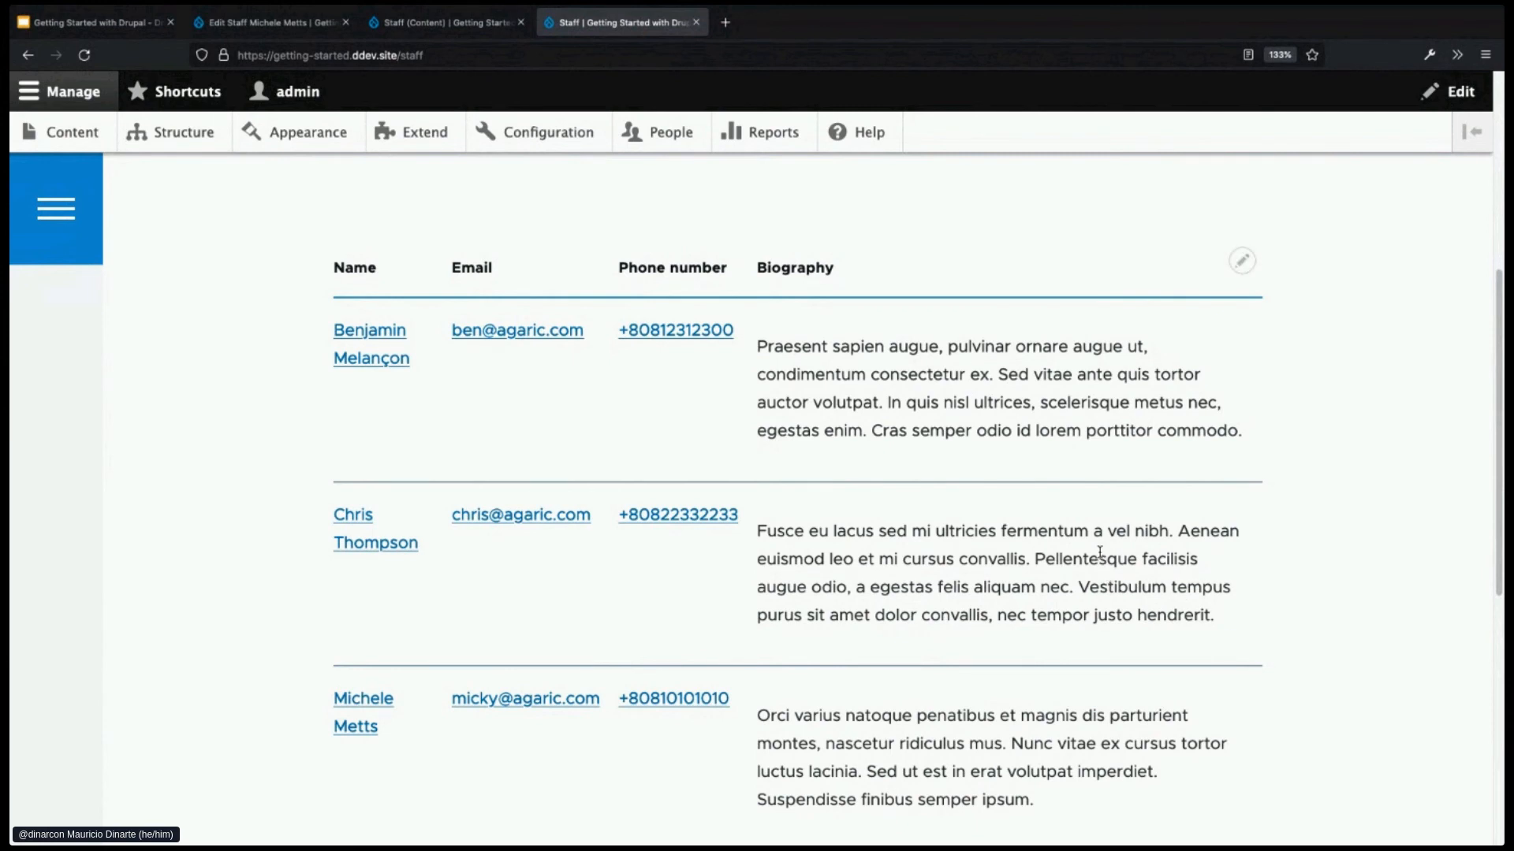
scroll(1100, 552, up, 1)
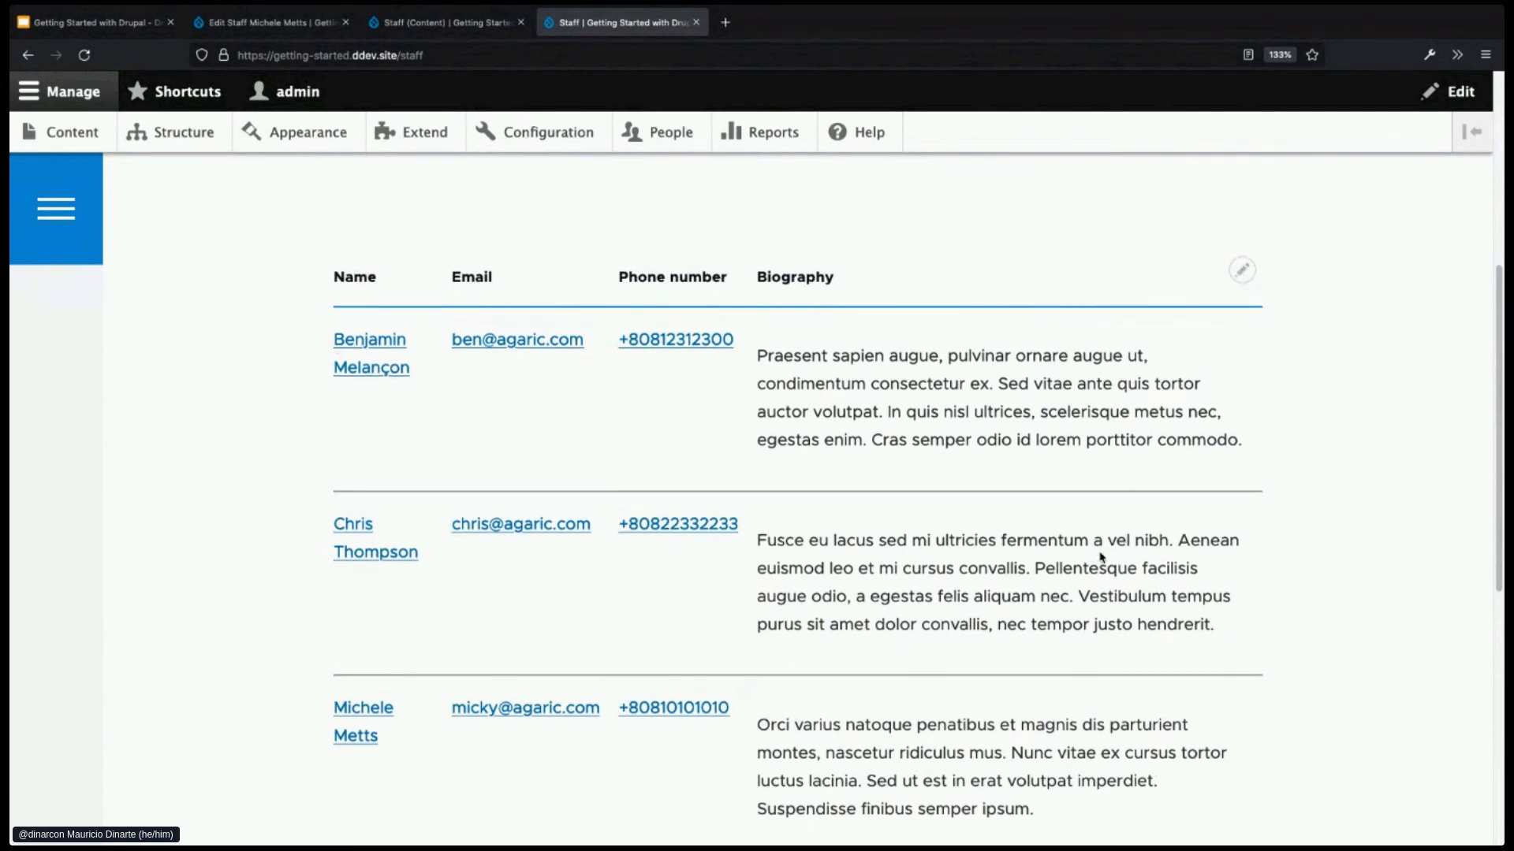
scroll(1100, 557, up, 3)
scroll(1101, 557, up, 4)
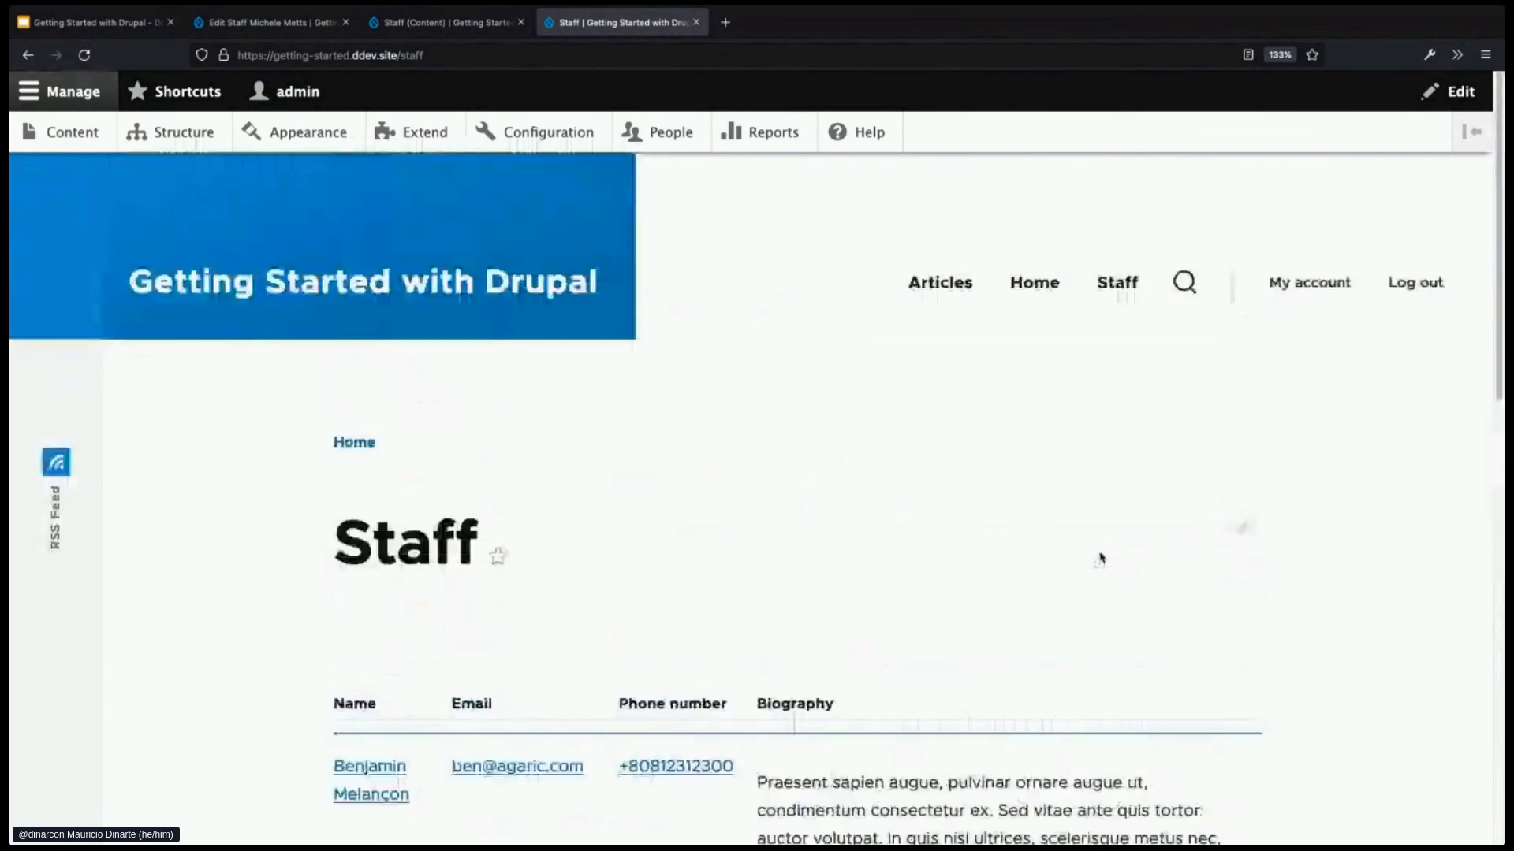
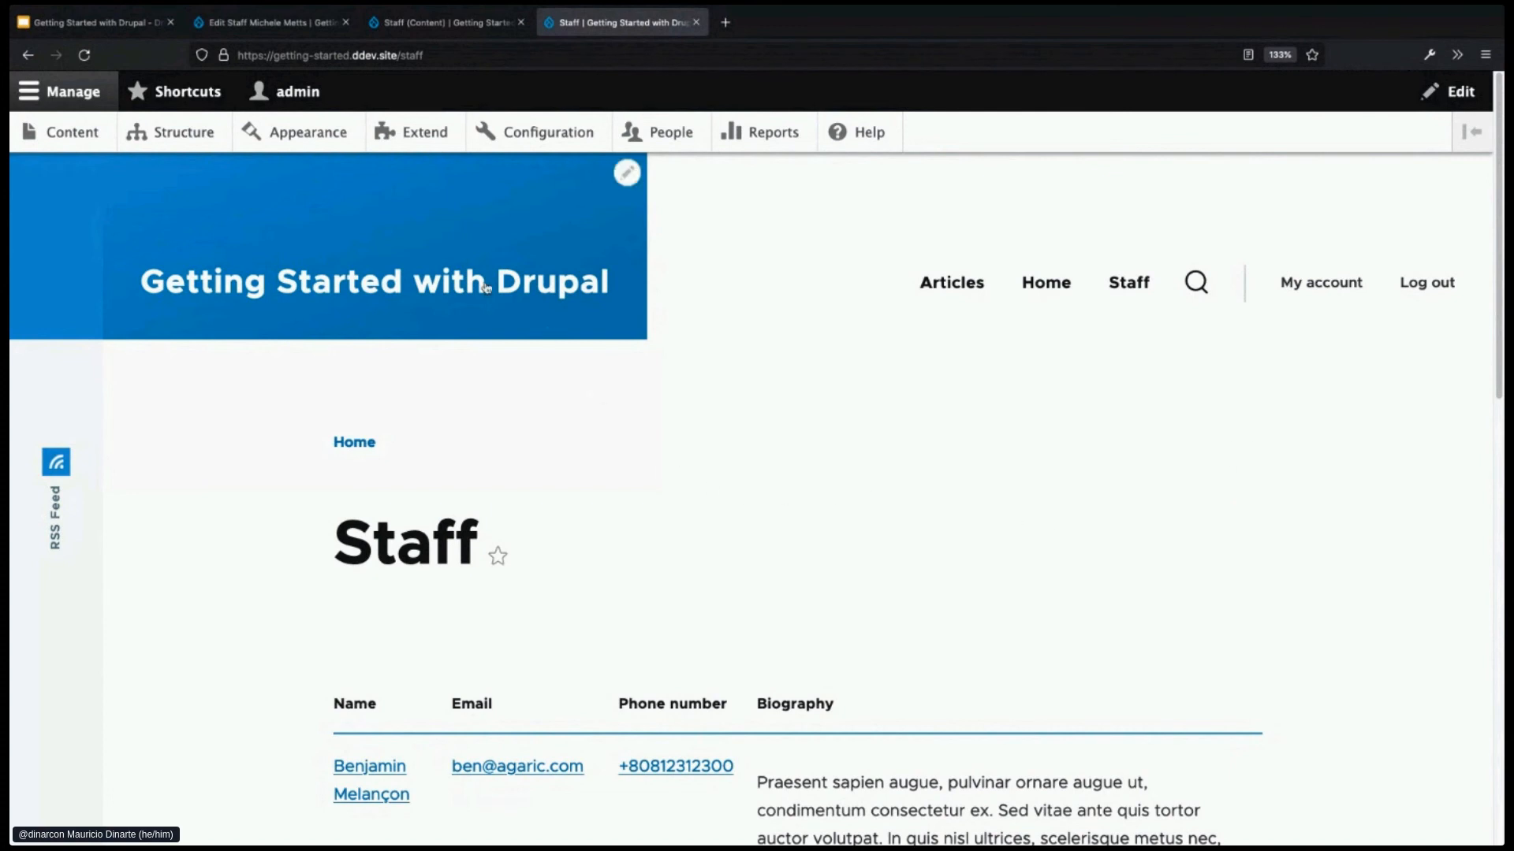
- Filter the Extend modules list to 'Contact' and open the enabled Contact module's configuration
click(418, 149)
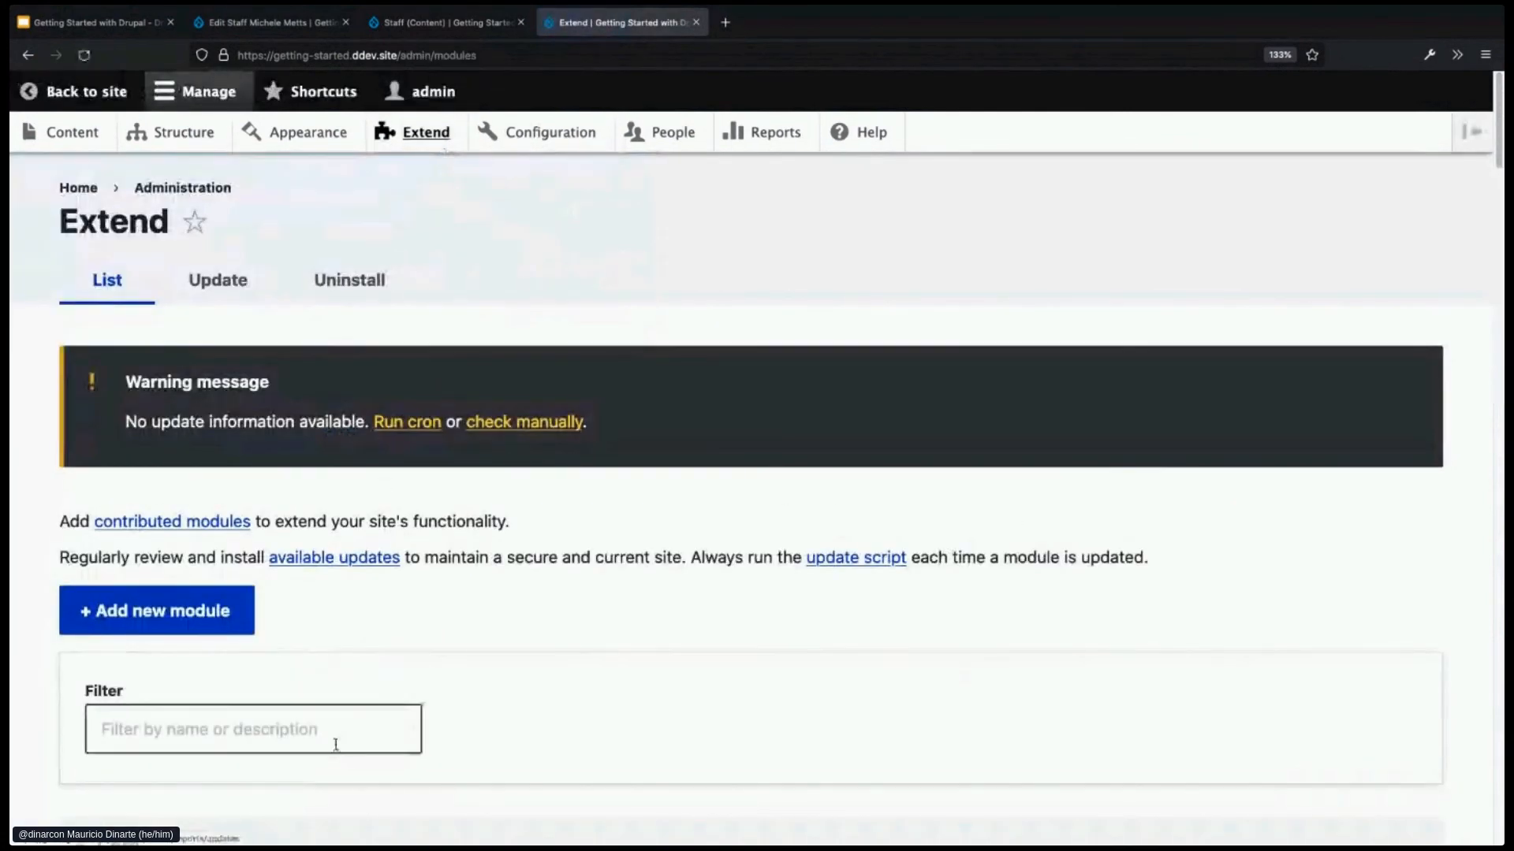
click(337, 733)
text(Contact)
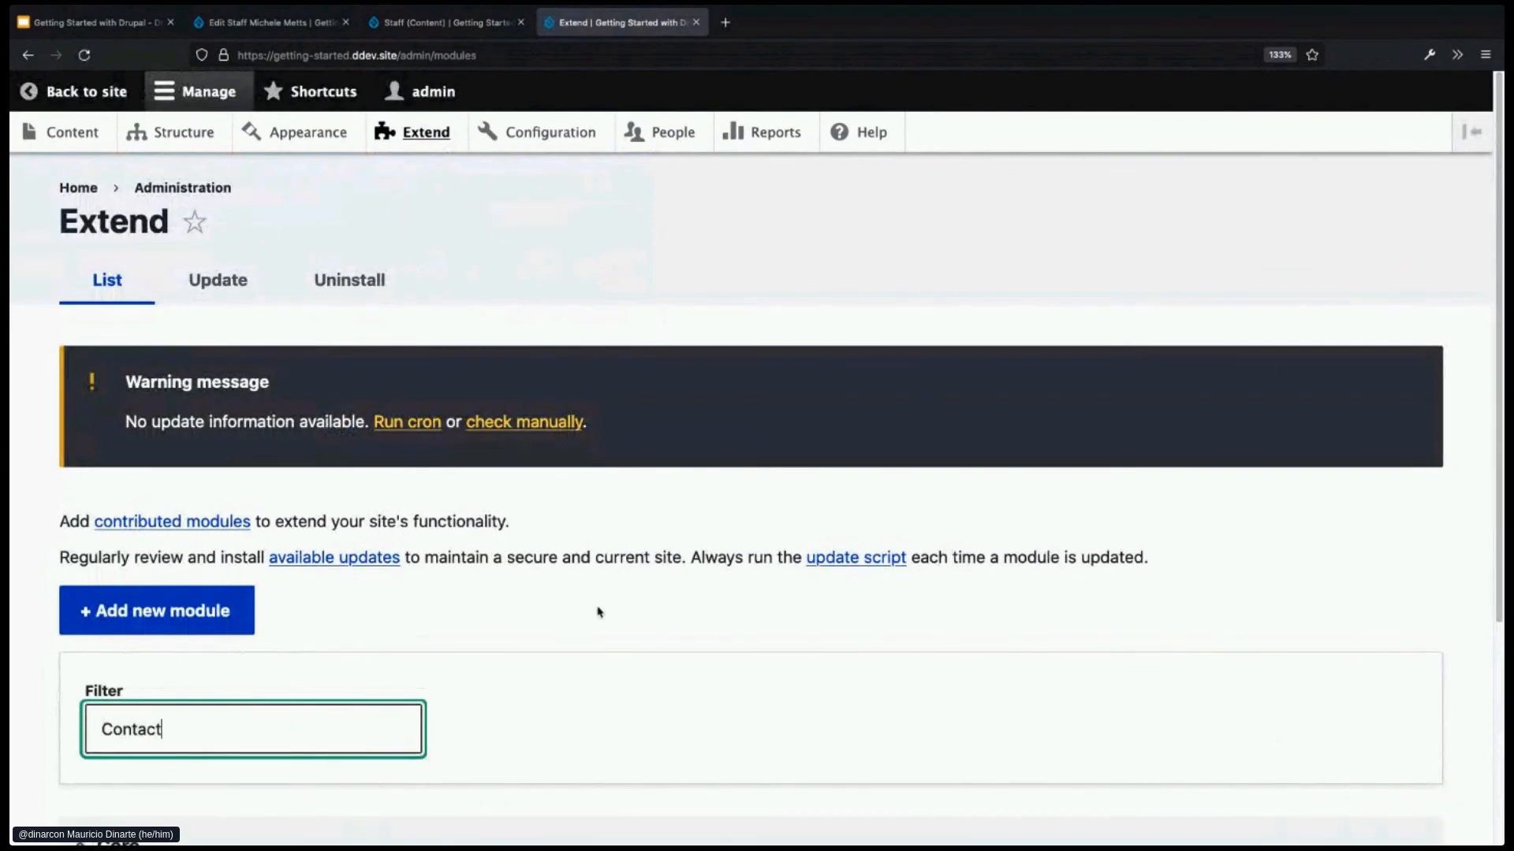
scroll(635, 604, down, 1)
scroll(635, 604, down, 4)
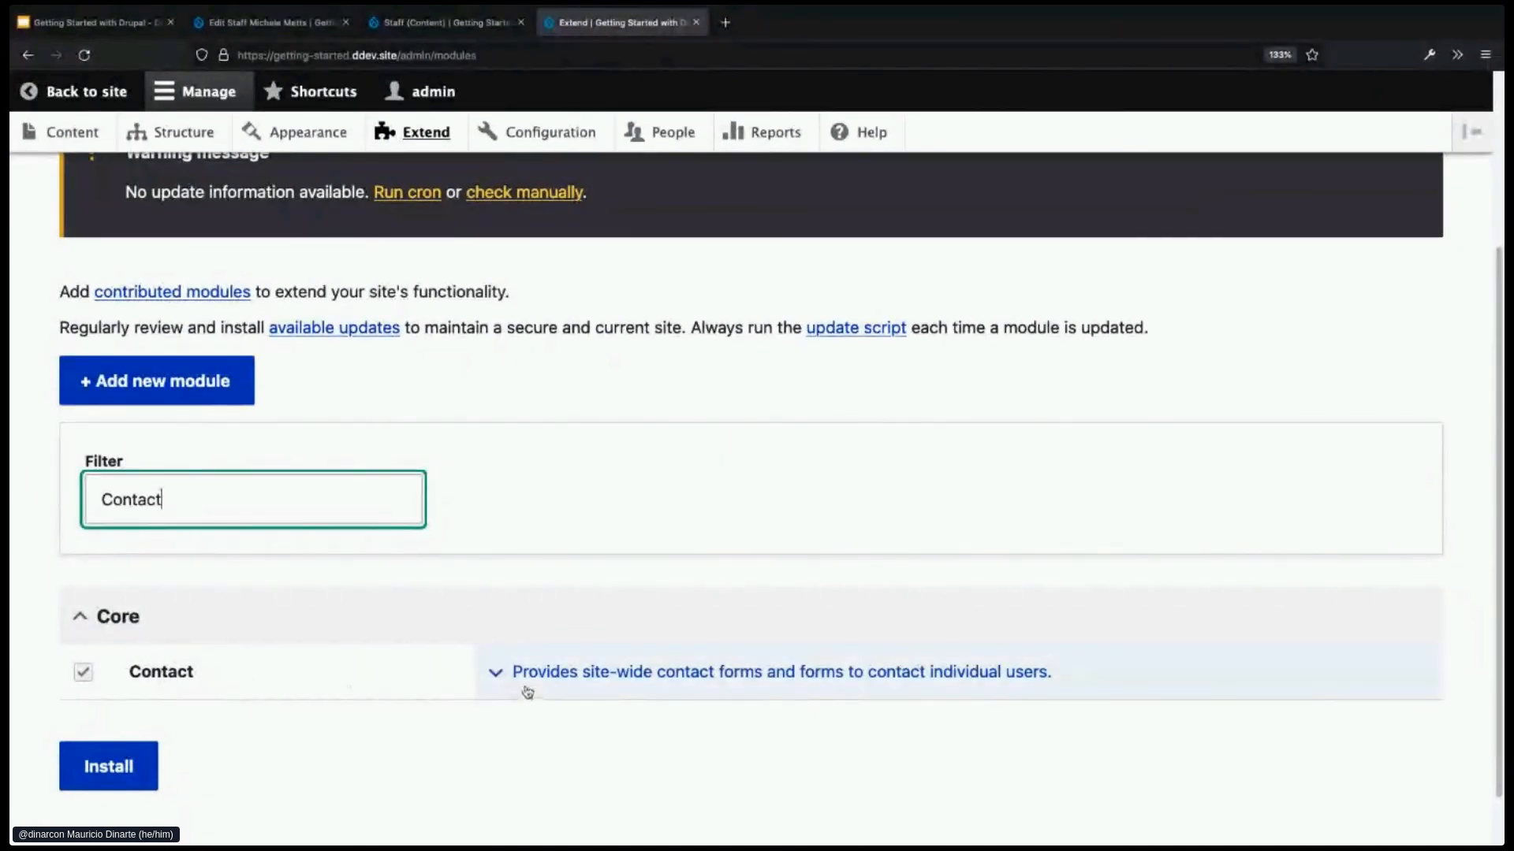
click(500, 674)
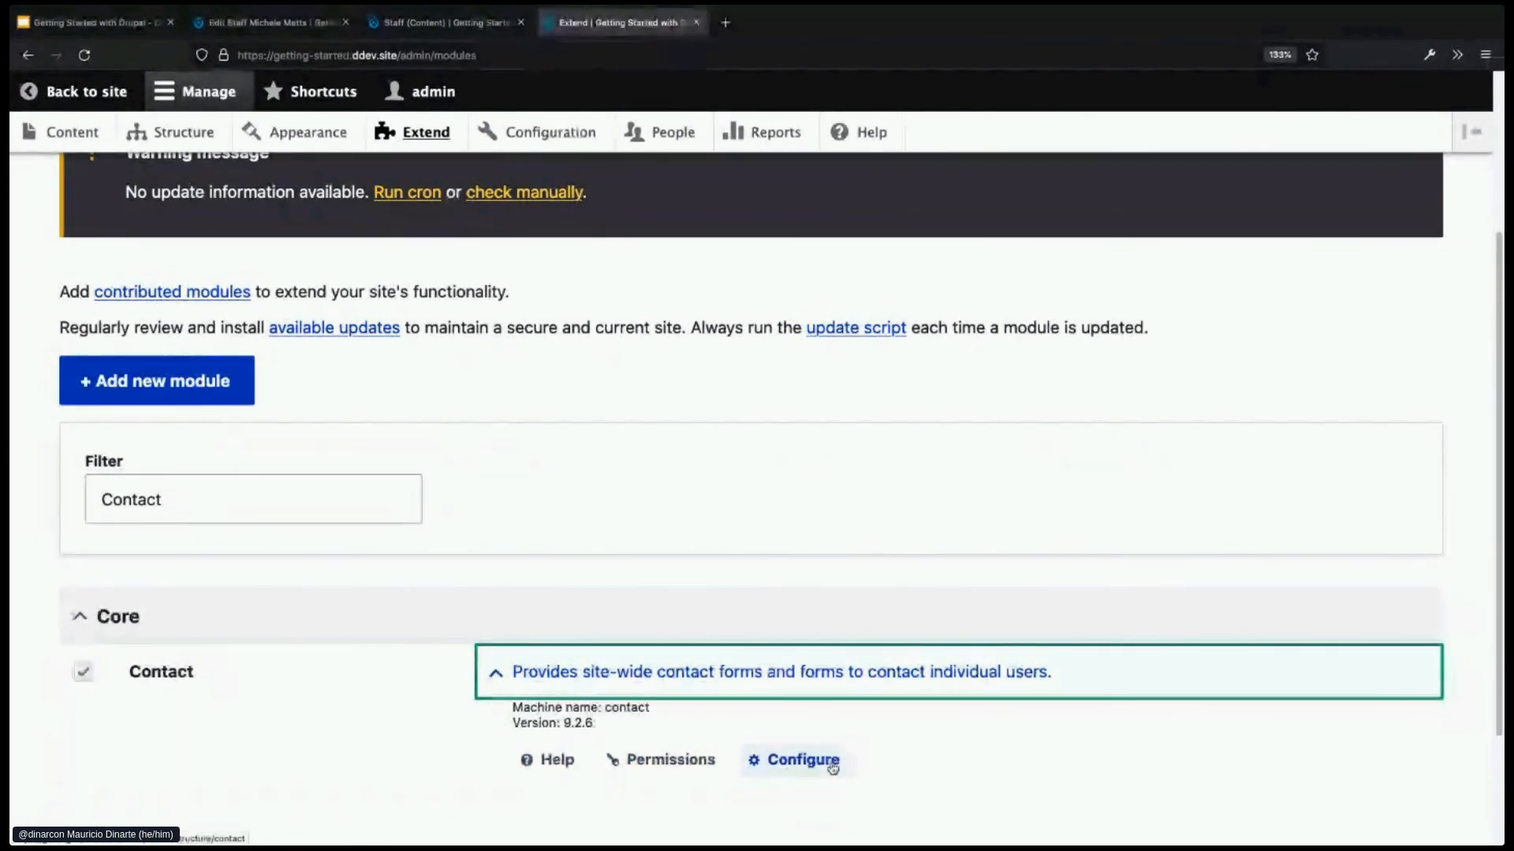
click(761, 764)
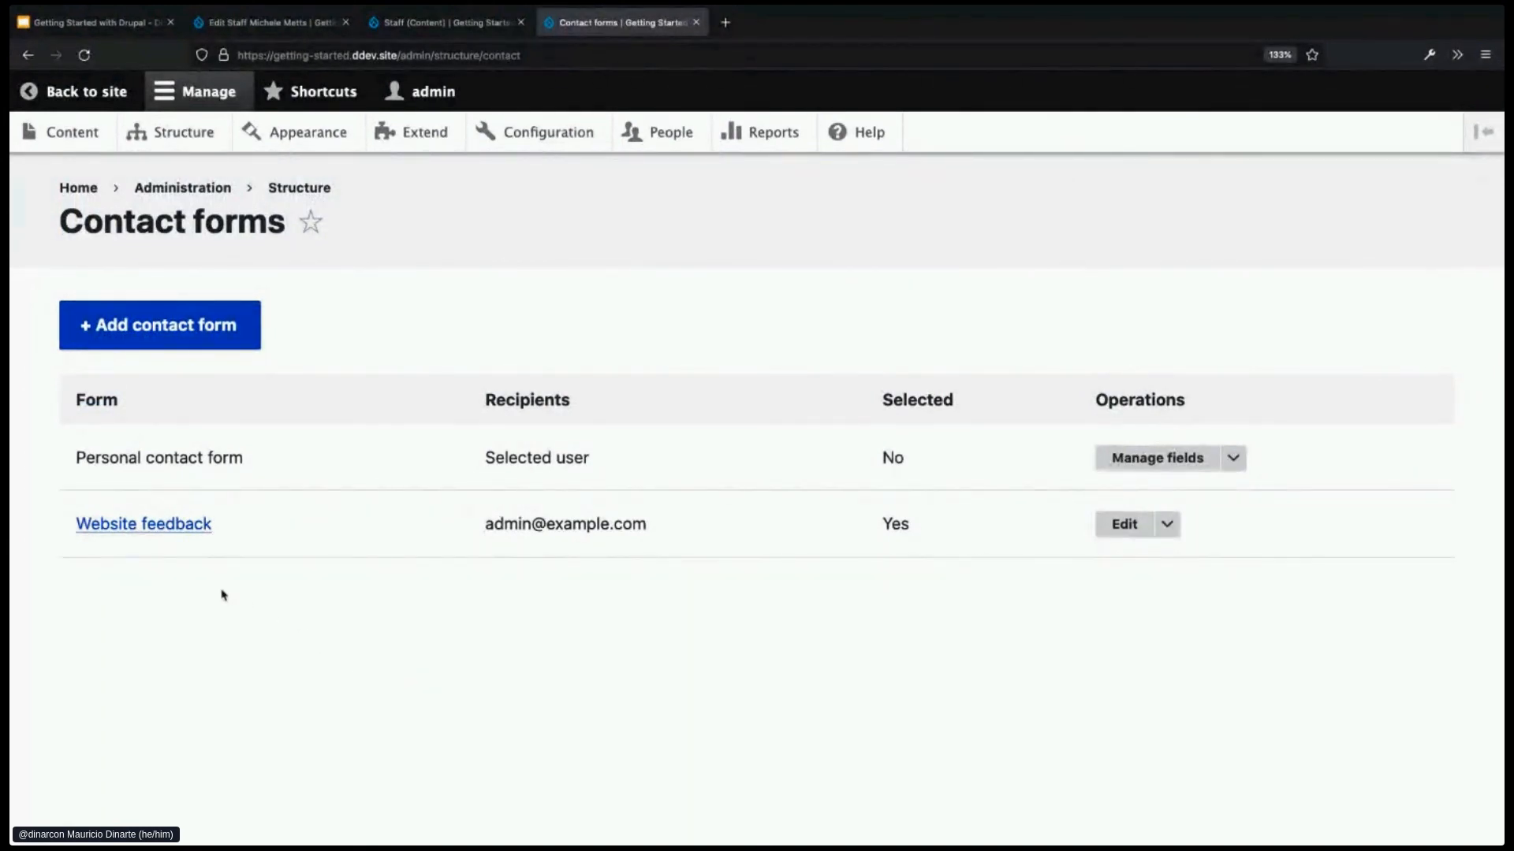
- Open the Website feedback contact form and scroll through its fields
click(115, 527)
scroll(789, 714, down, 2)
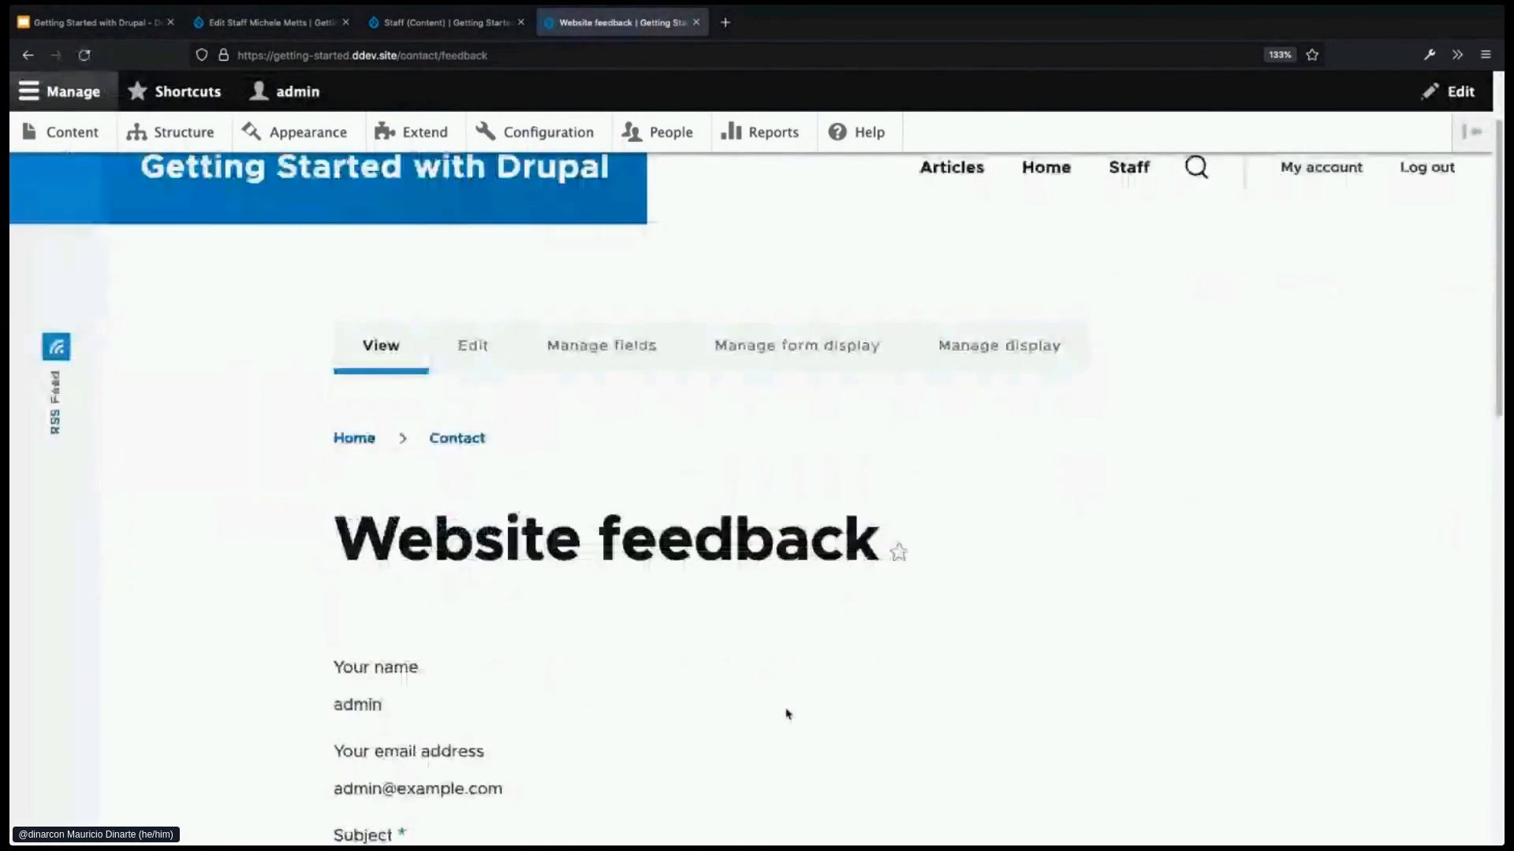
scroll(787, 713, down, 5)
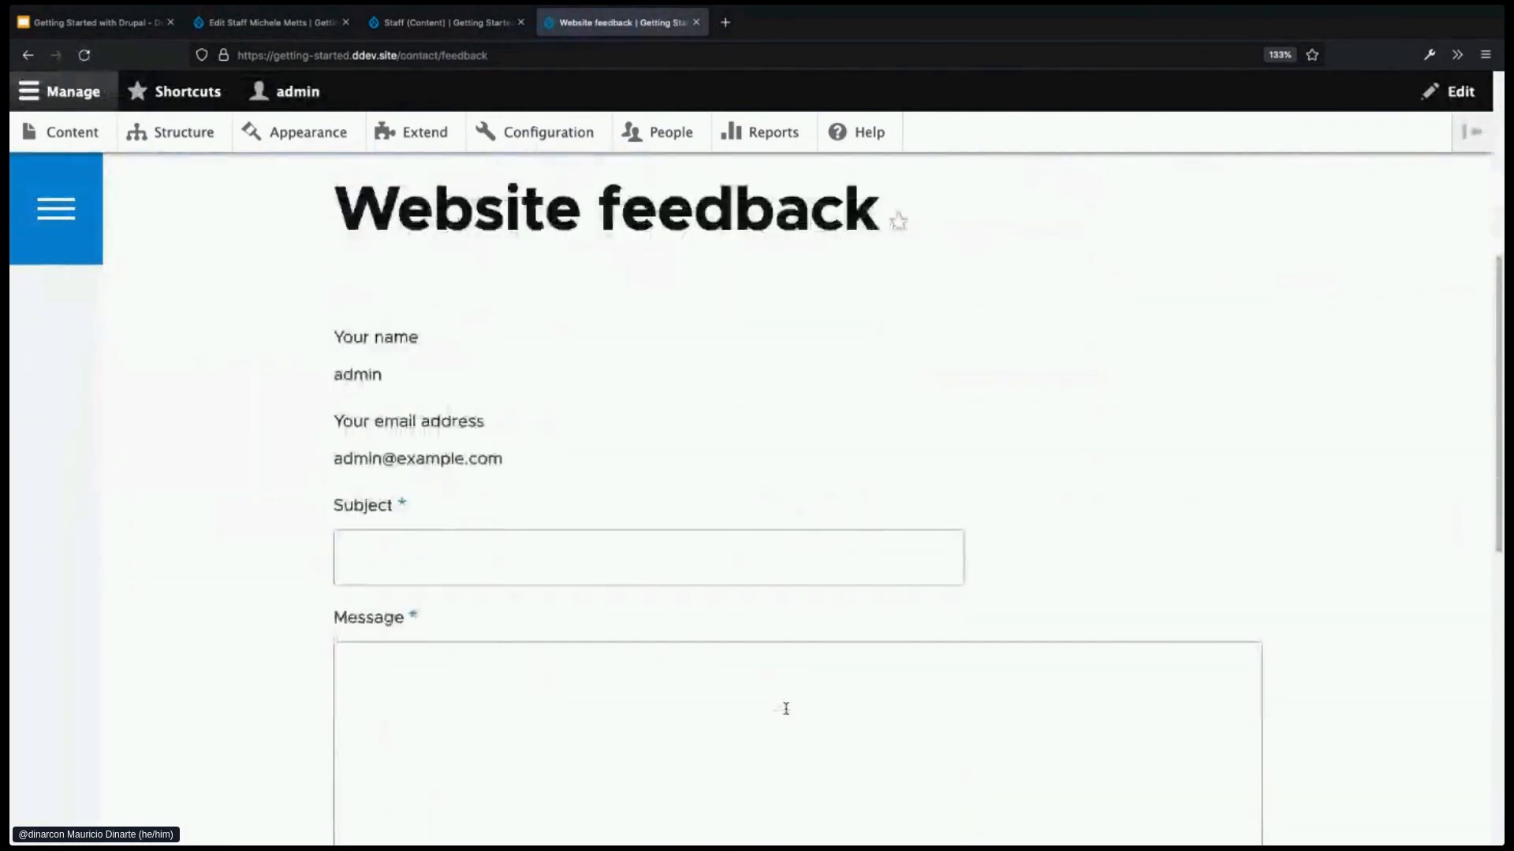
scroll(786, 708, down, 1)
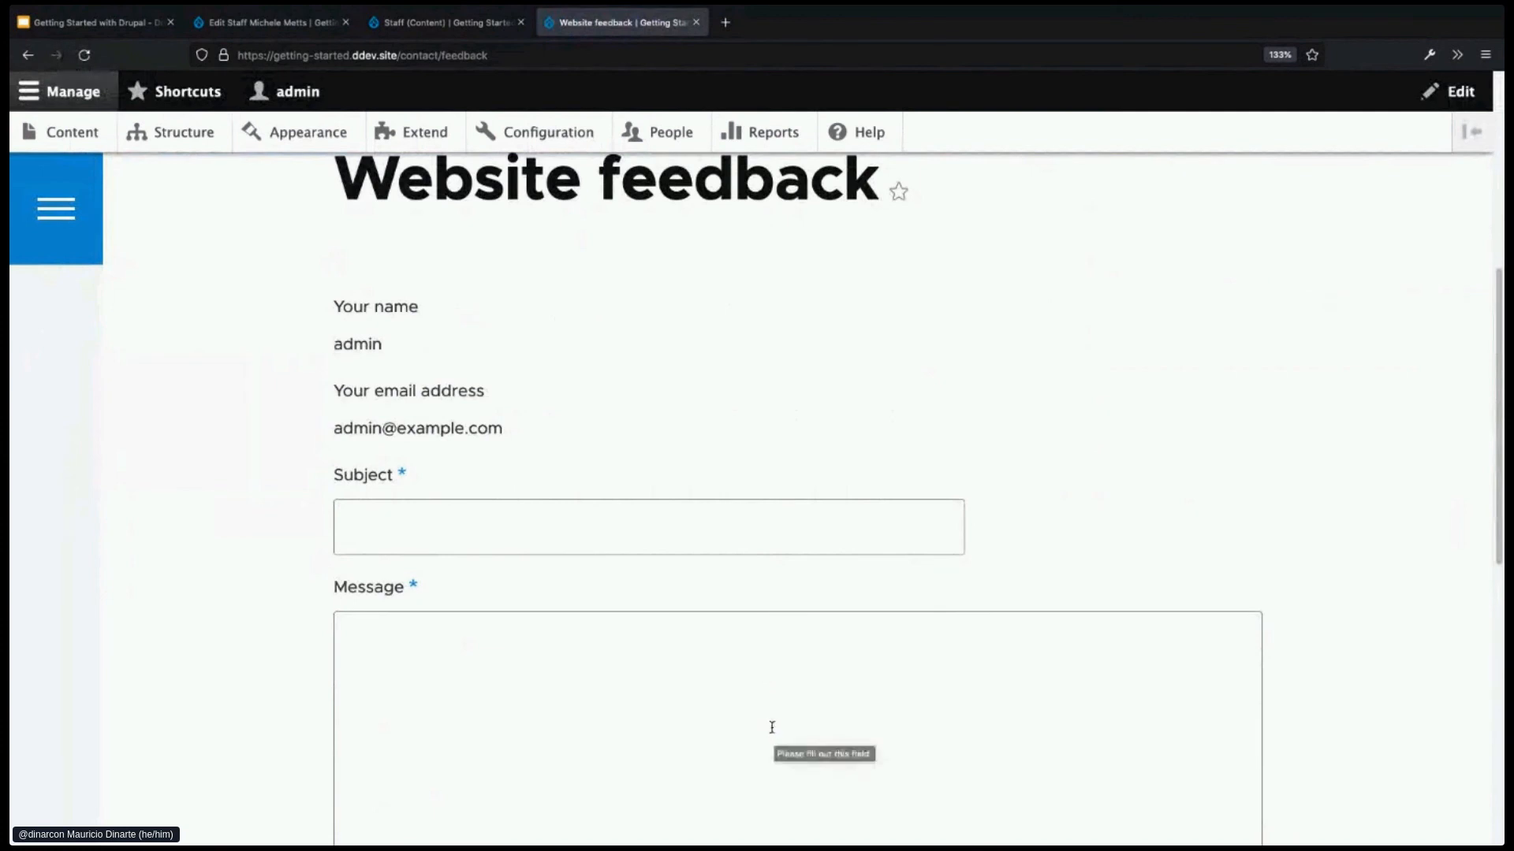
scroll(714, 718, down, 1)
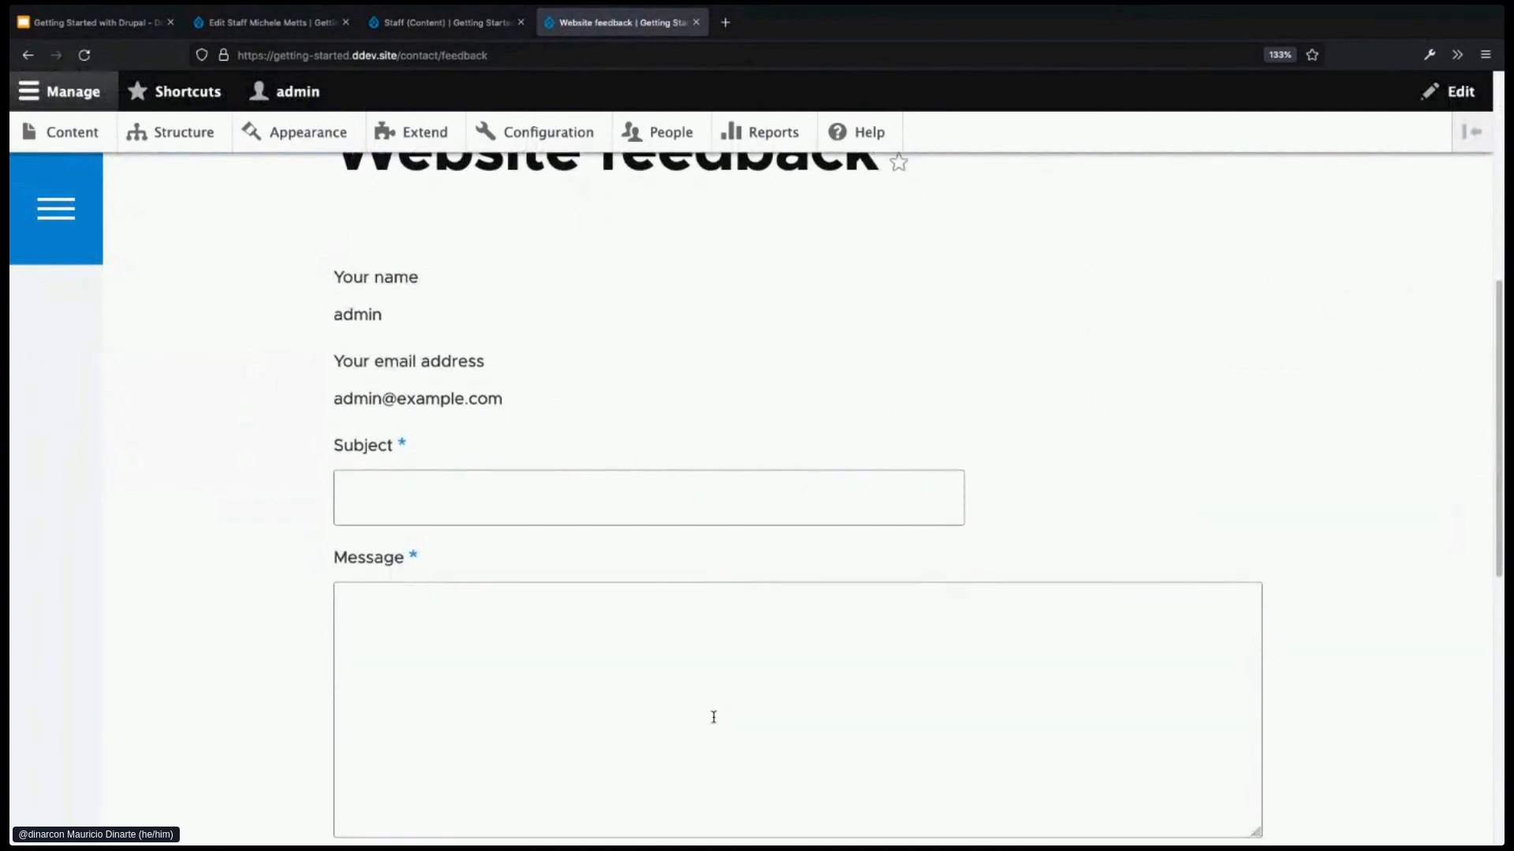
scroll(716, 705, up, 2)
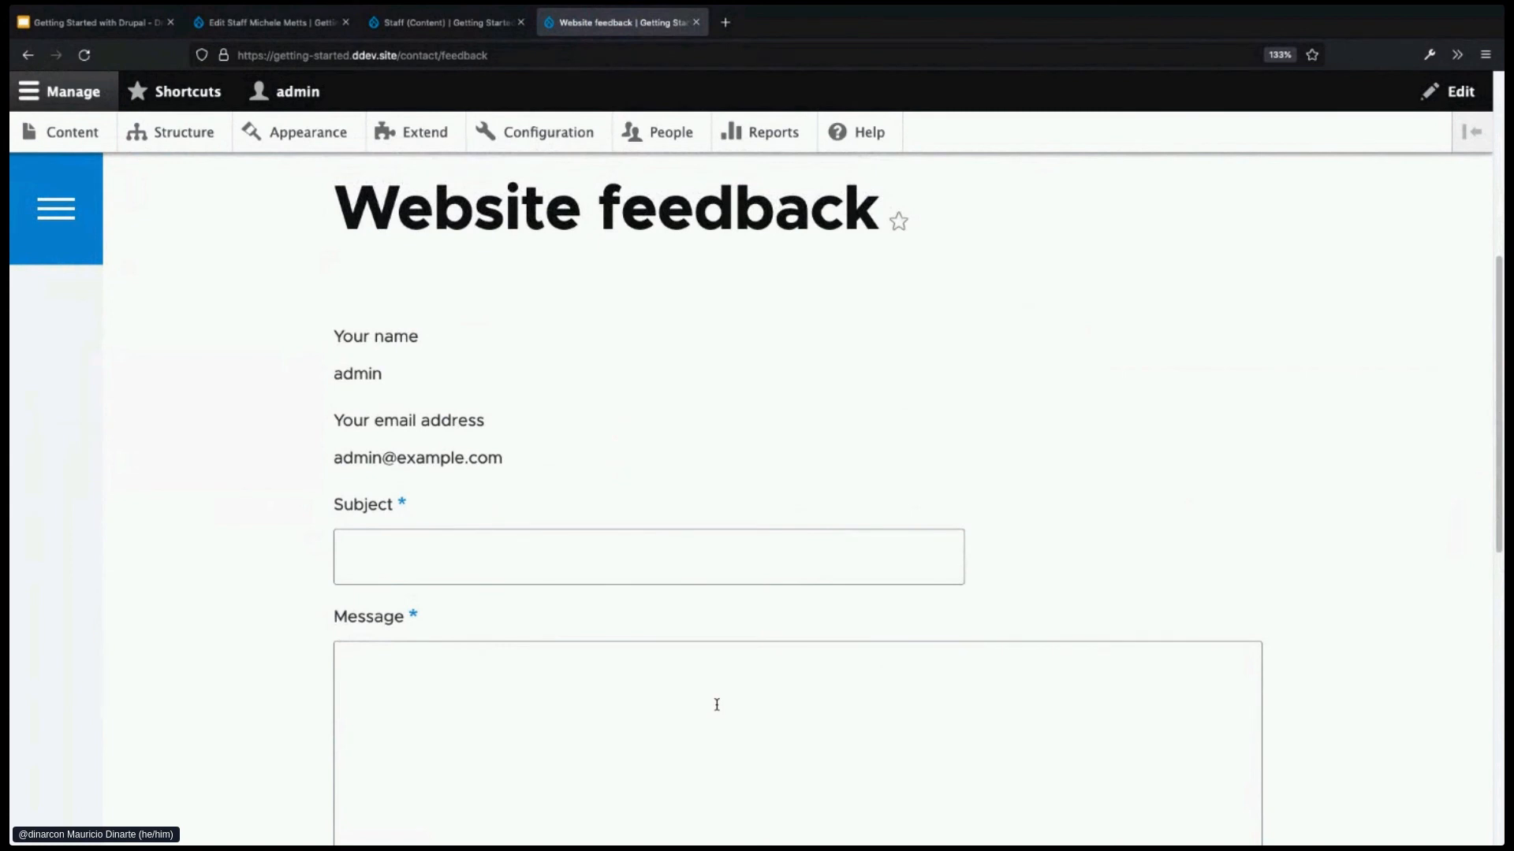
scroll(716, 705, up, 12)
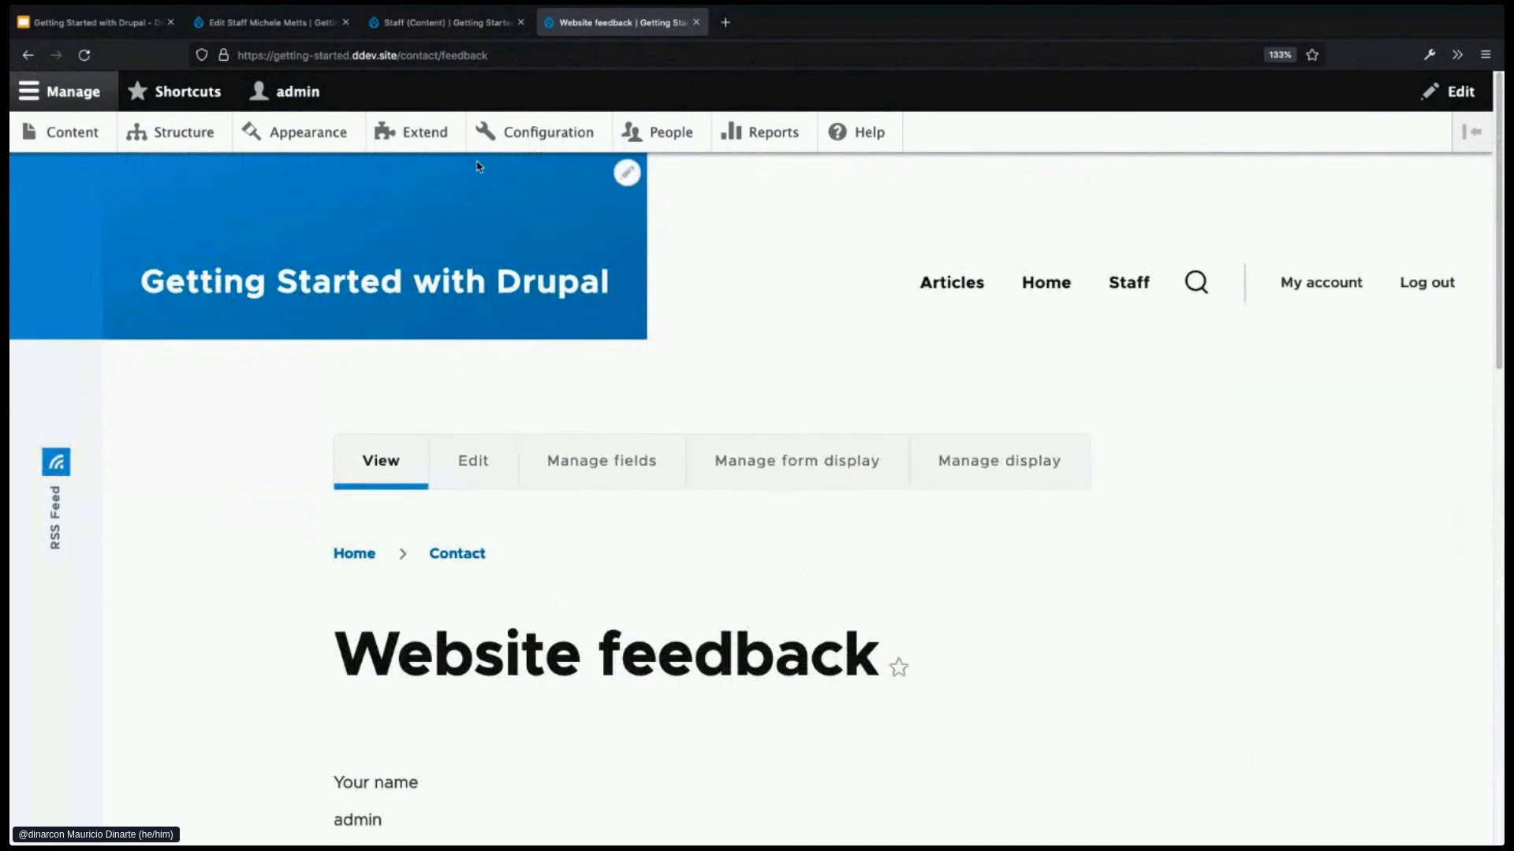
- Note the form's /contact/feedback path, then go to the Structure administration page
drag(397, 55, 511, 59)
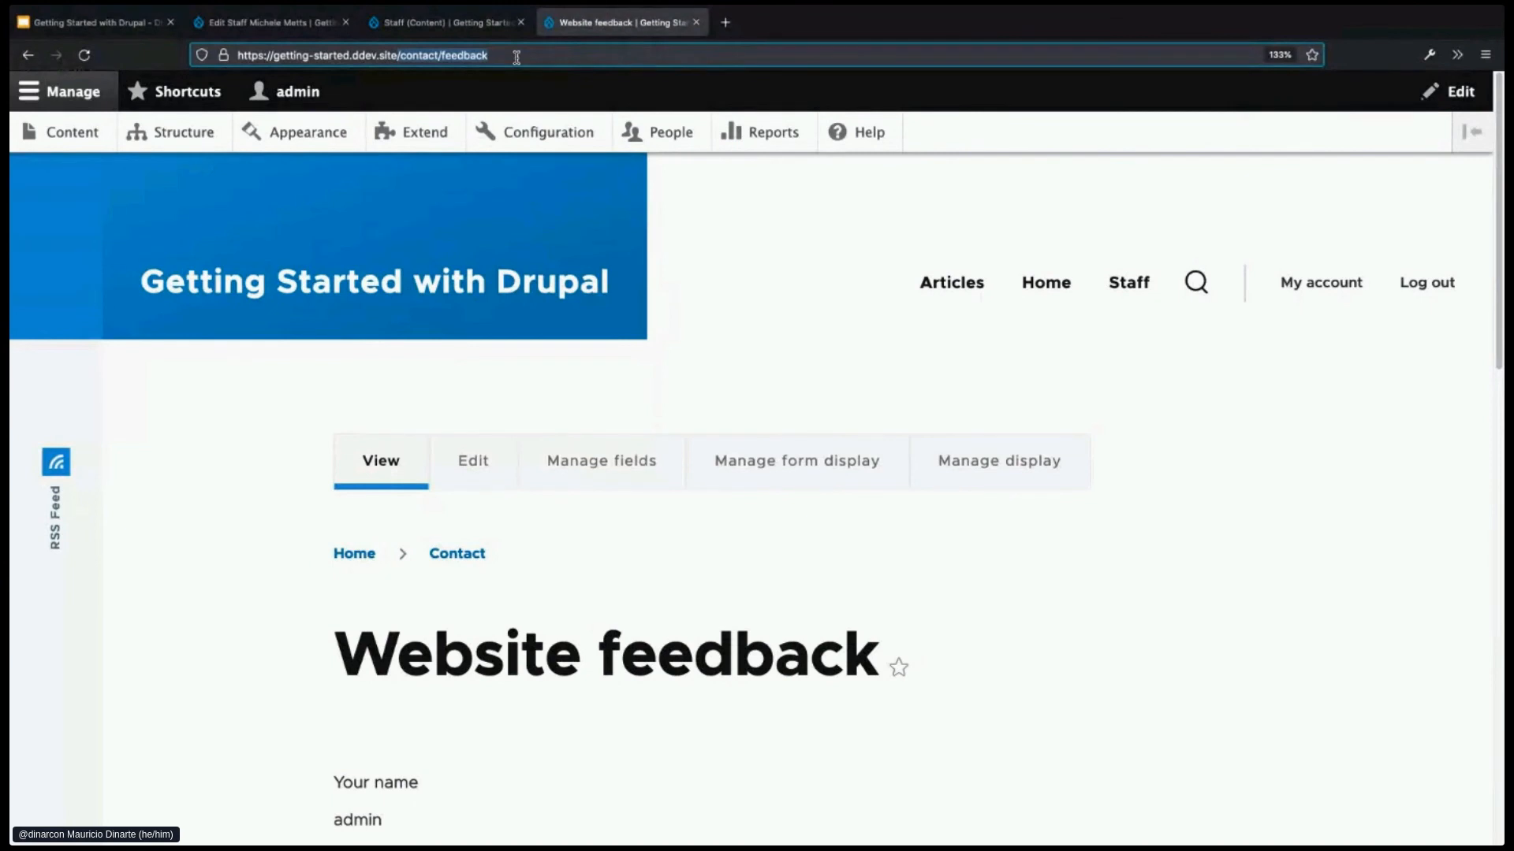
click(260, 509)
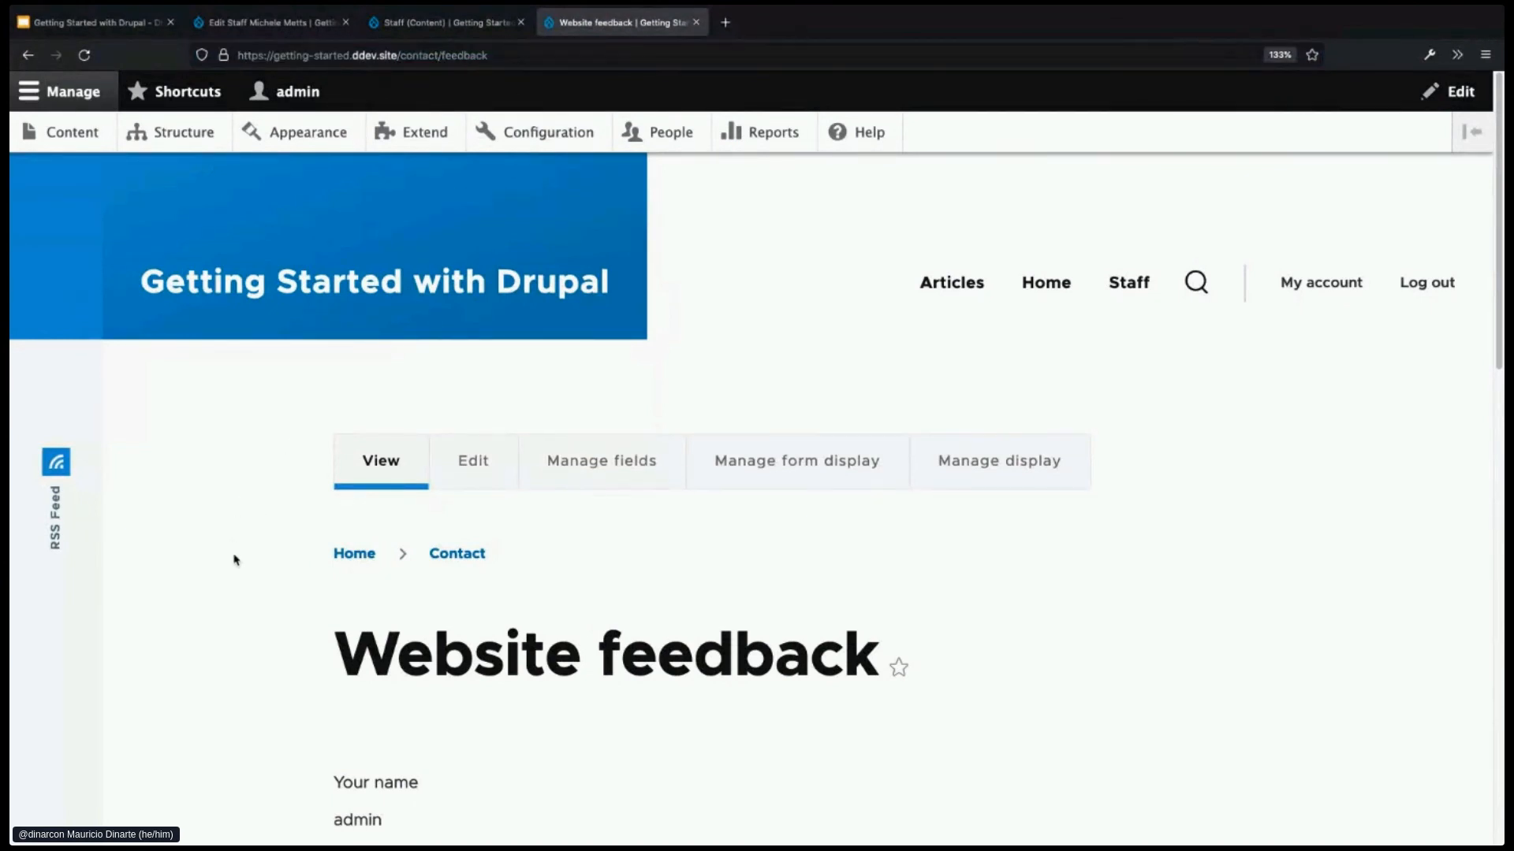
click(181, 139)
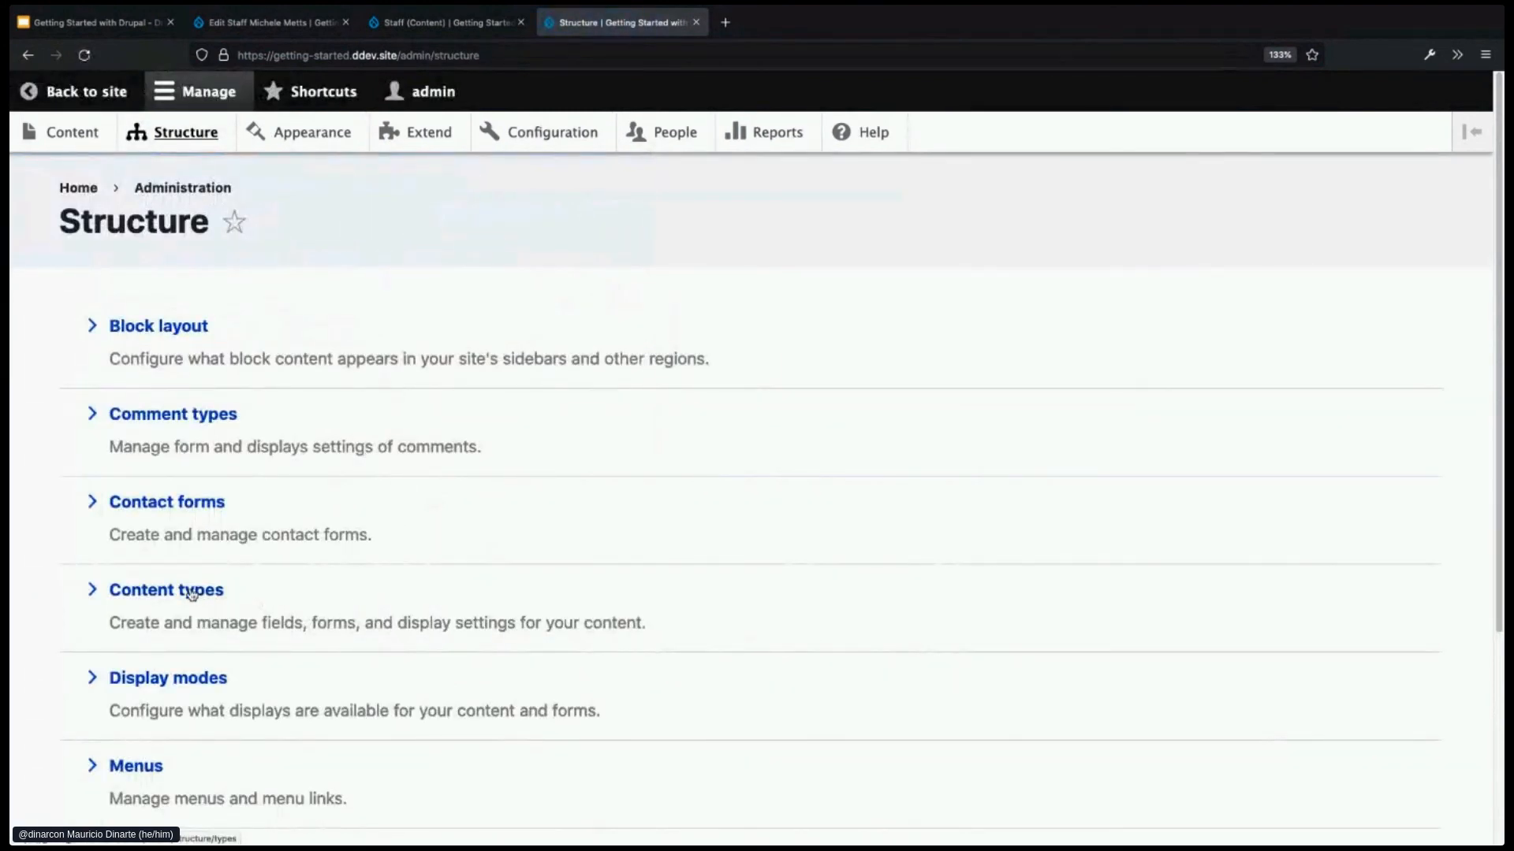
- Open the Website feedback form from the Contact forms list
click(178, 508)
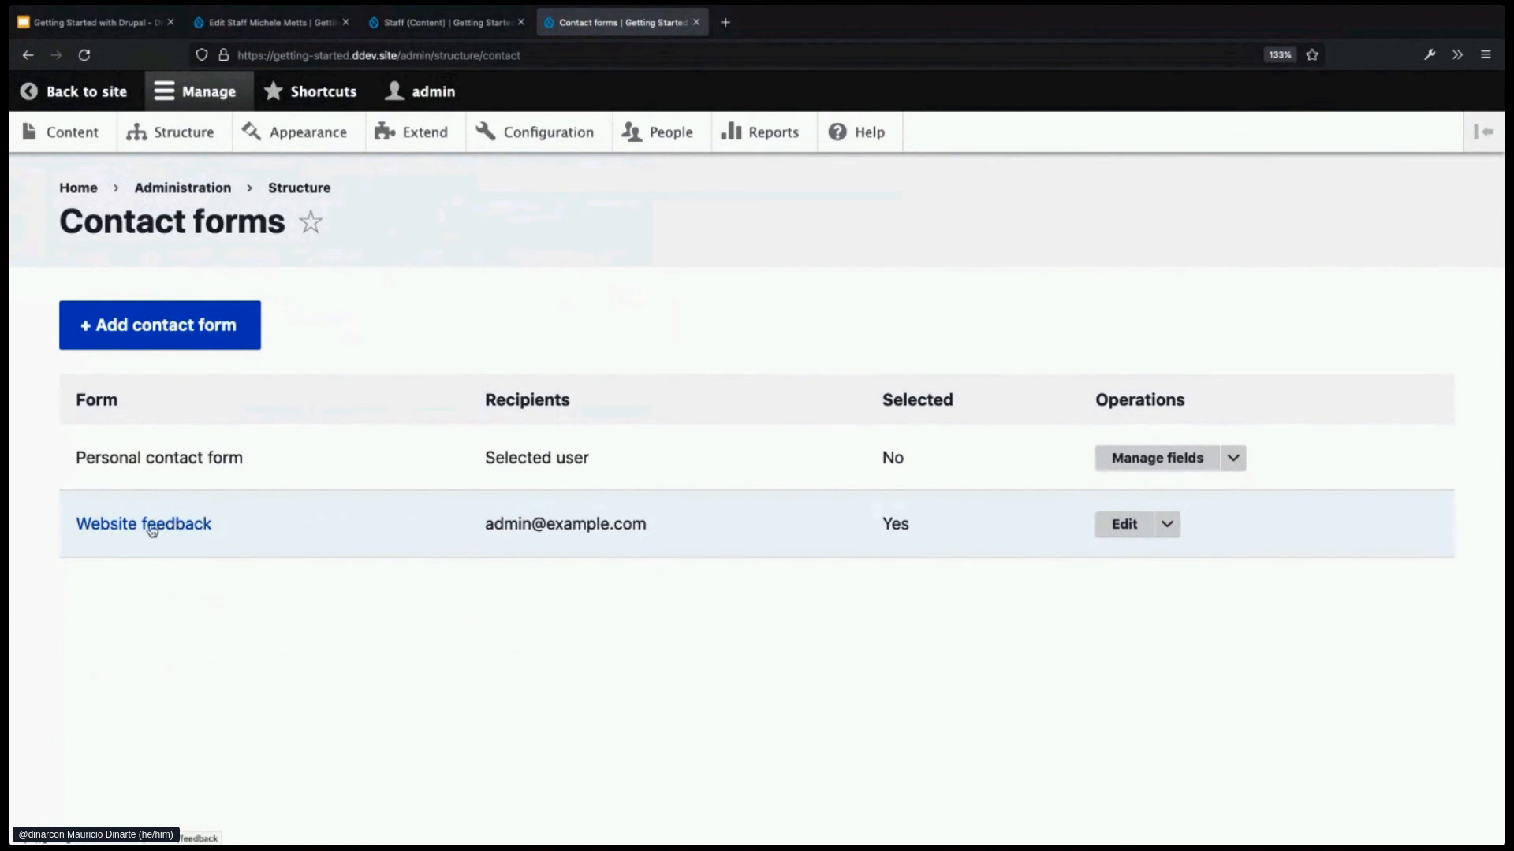
click(153, 531)
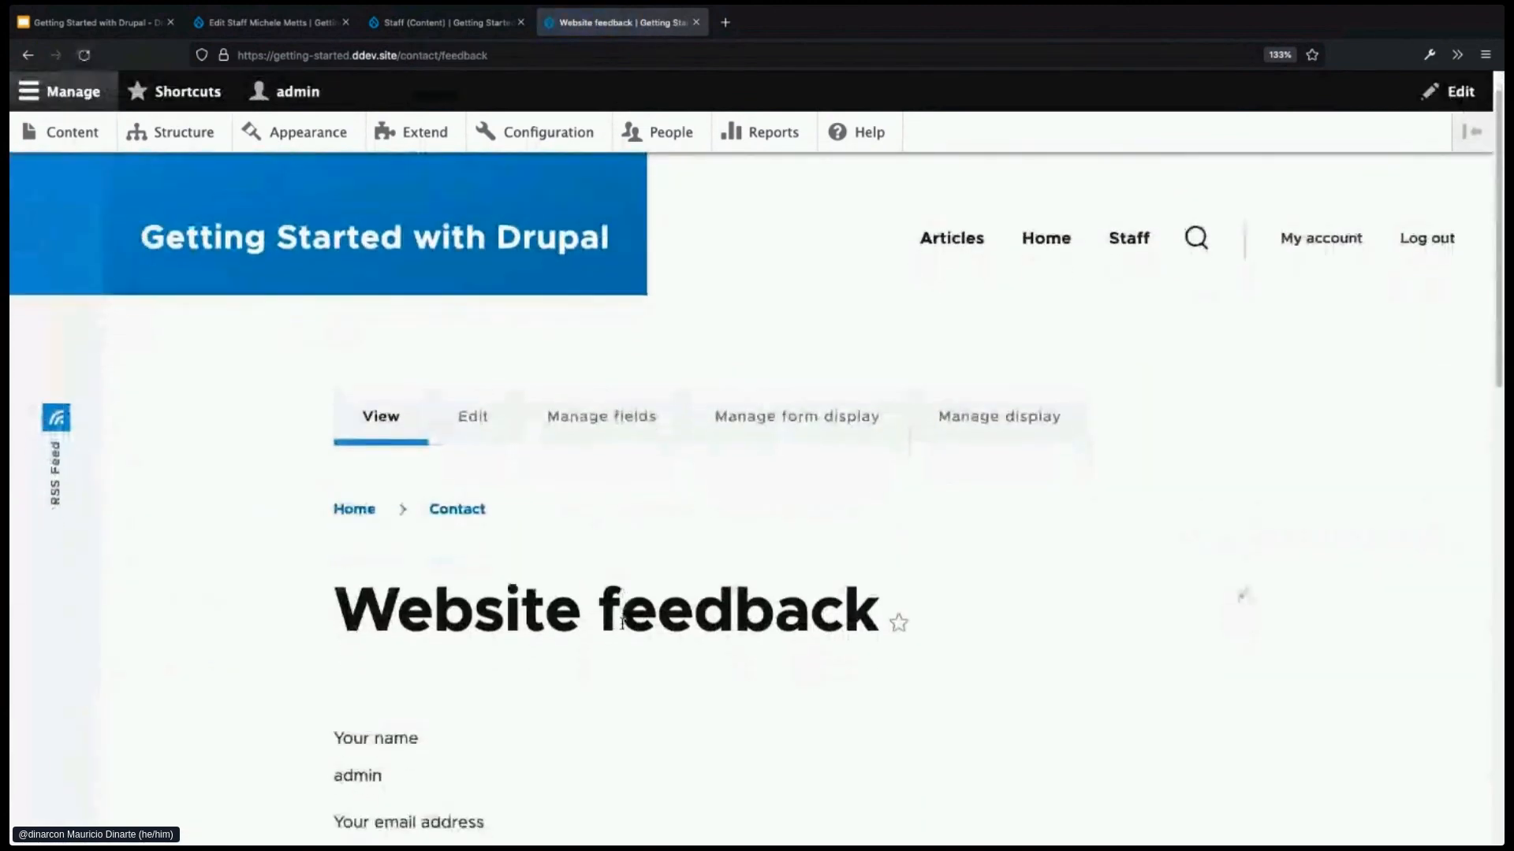
drag(343, 611, 867, 591)
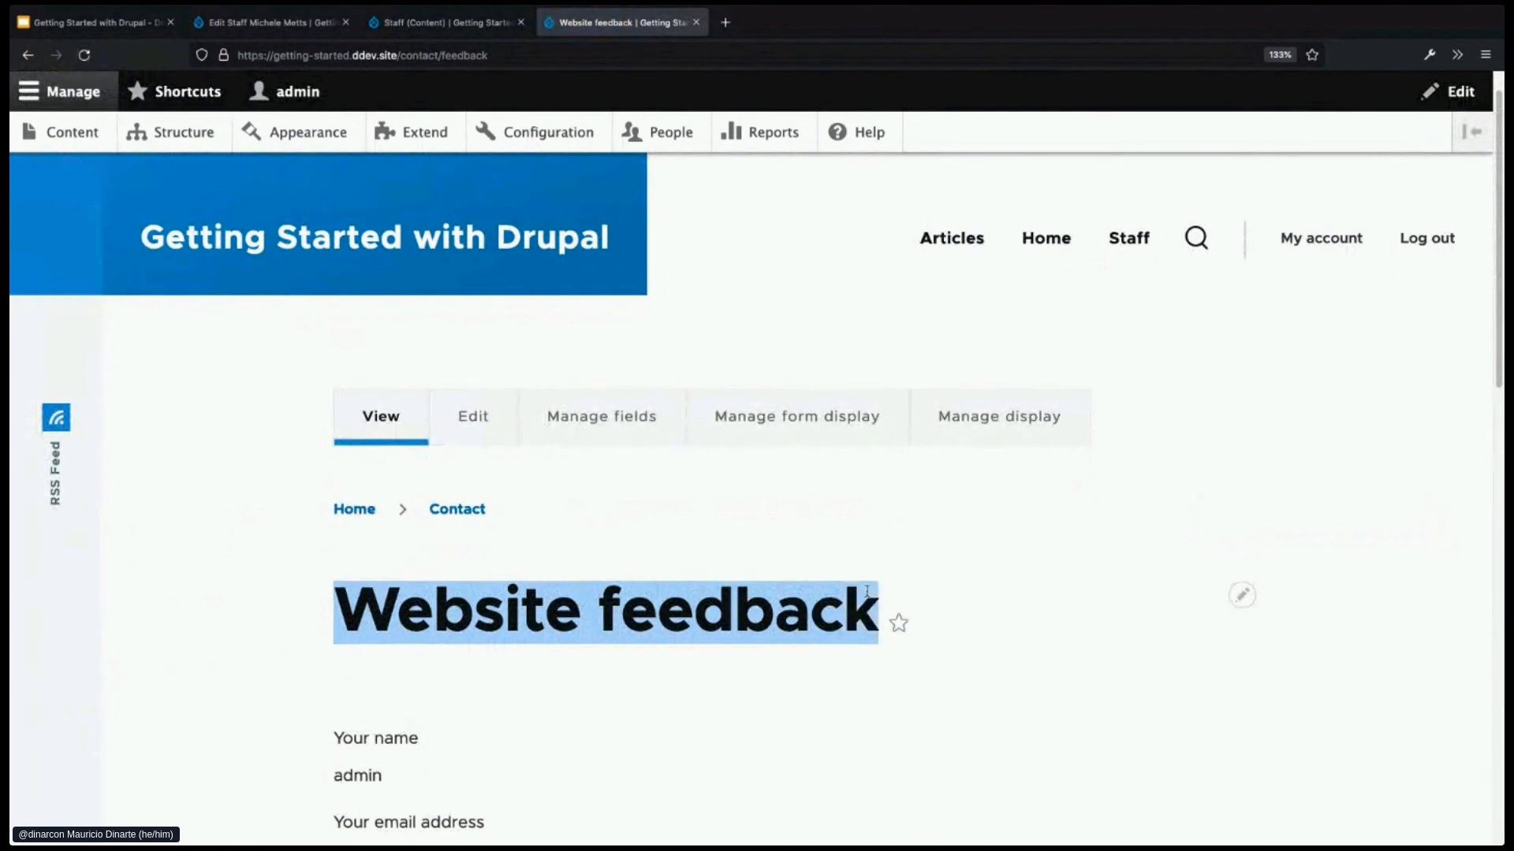
- Change the form's label from 'Website feedback' to 'Contact us' and save
click(464, 429)
drag(316, 393, 46, 393)
text(Contact us)
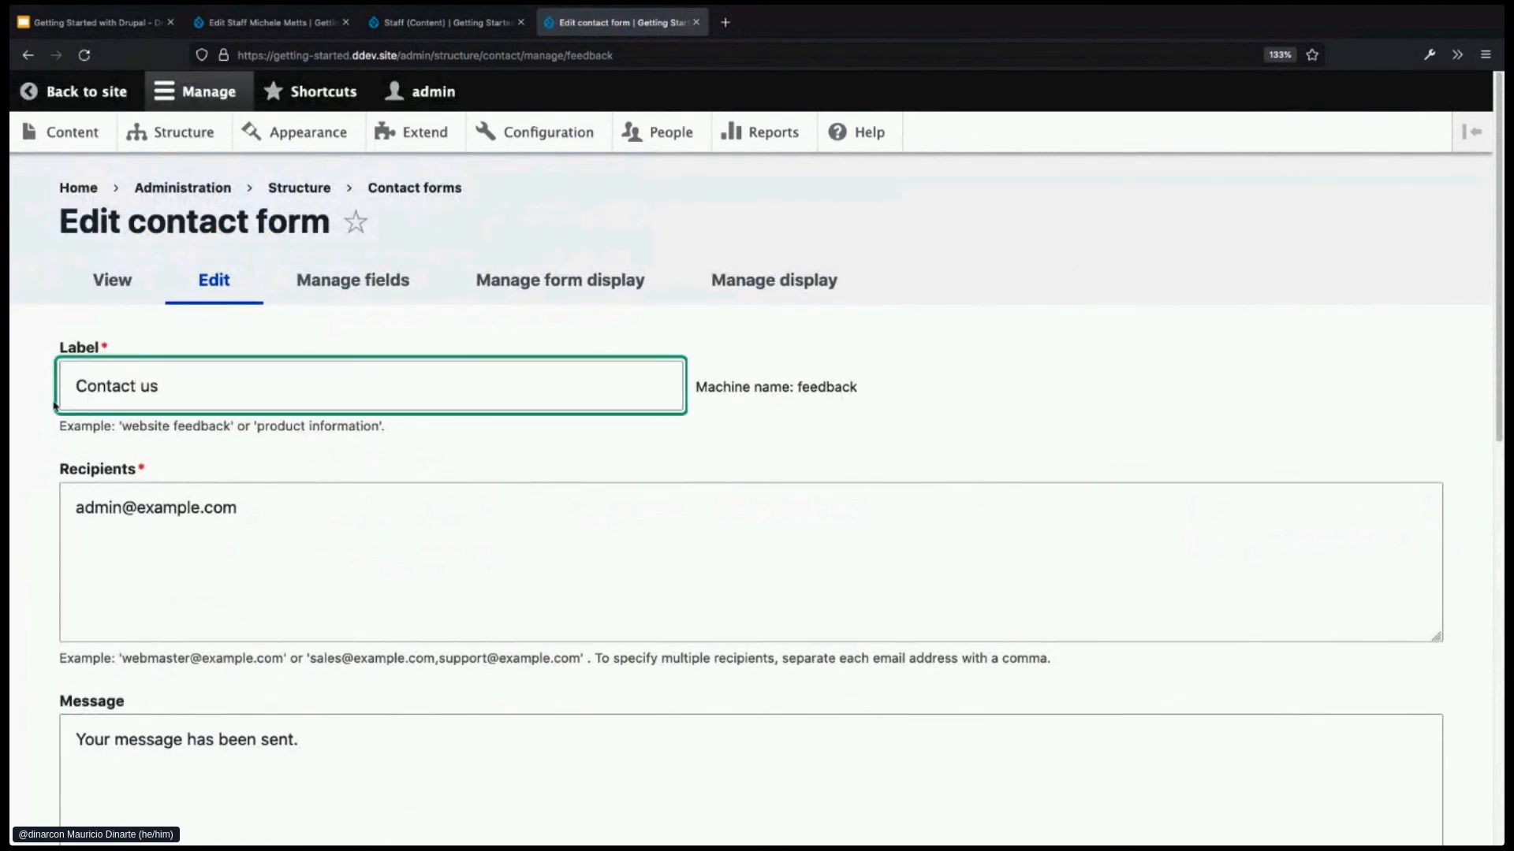
scroll(260, 602, down, 3)
scroll(313, 537, down, 2)
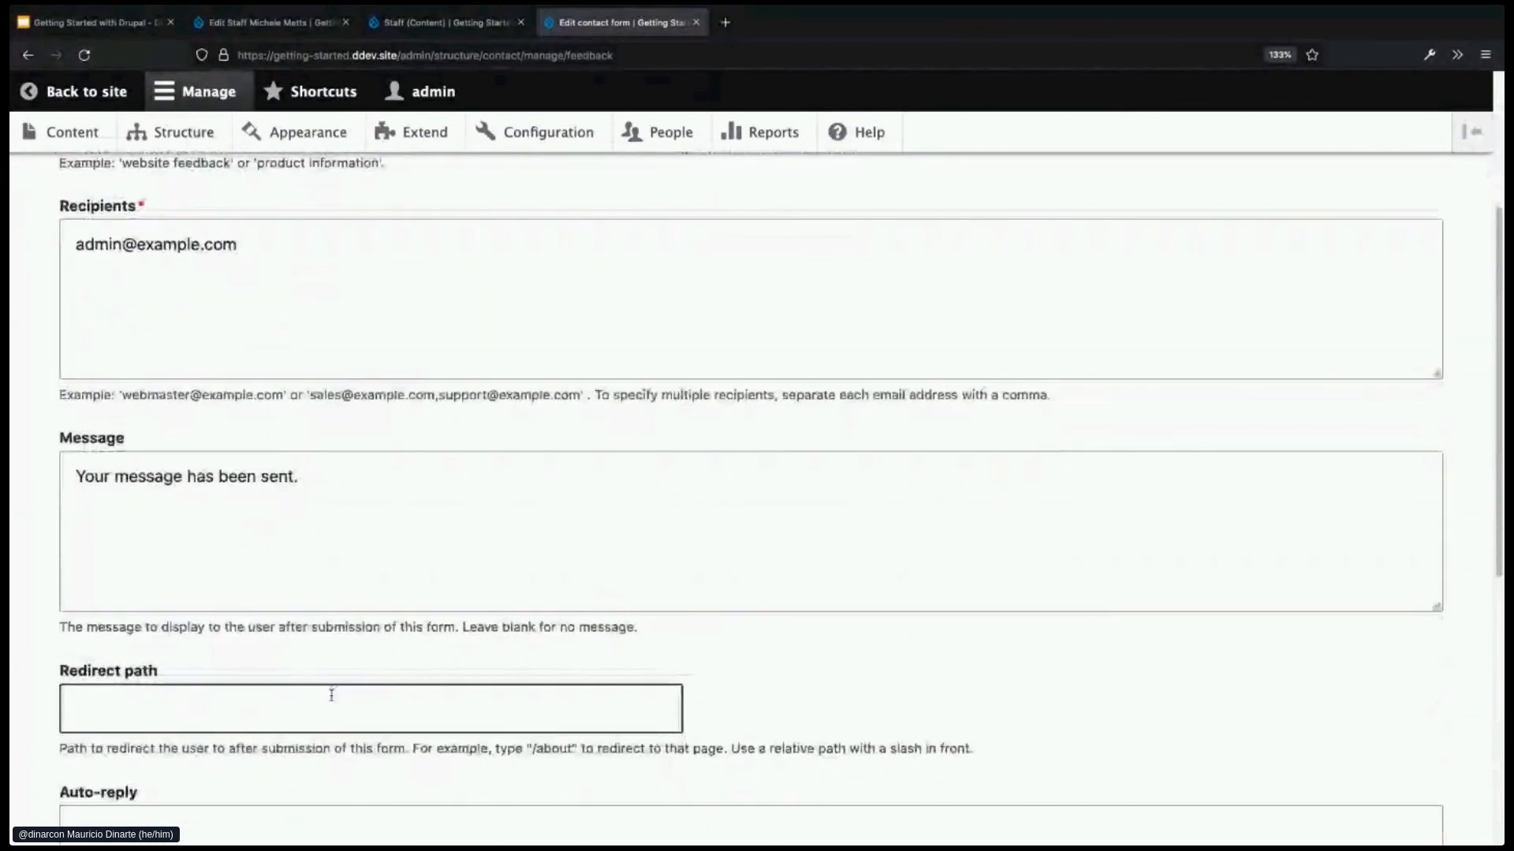
scroll(331, 694, down, 6)
scroll(340, 688, down, 3)
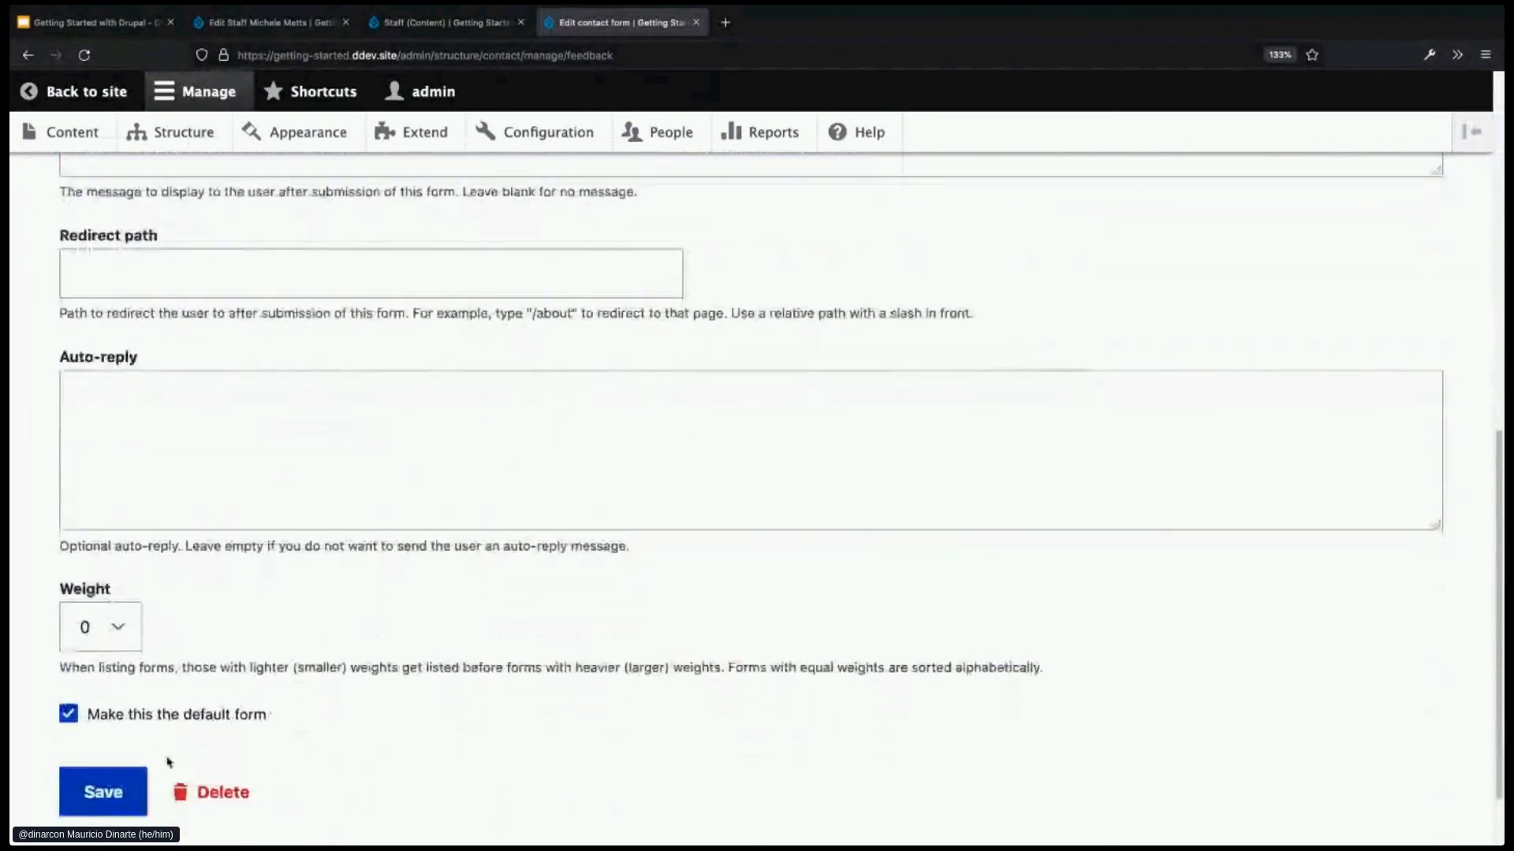
click(104, 791)
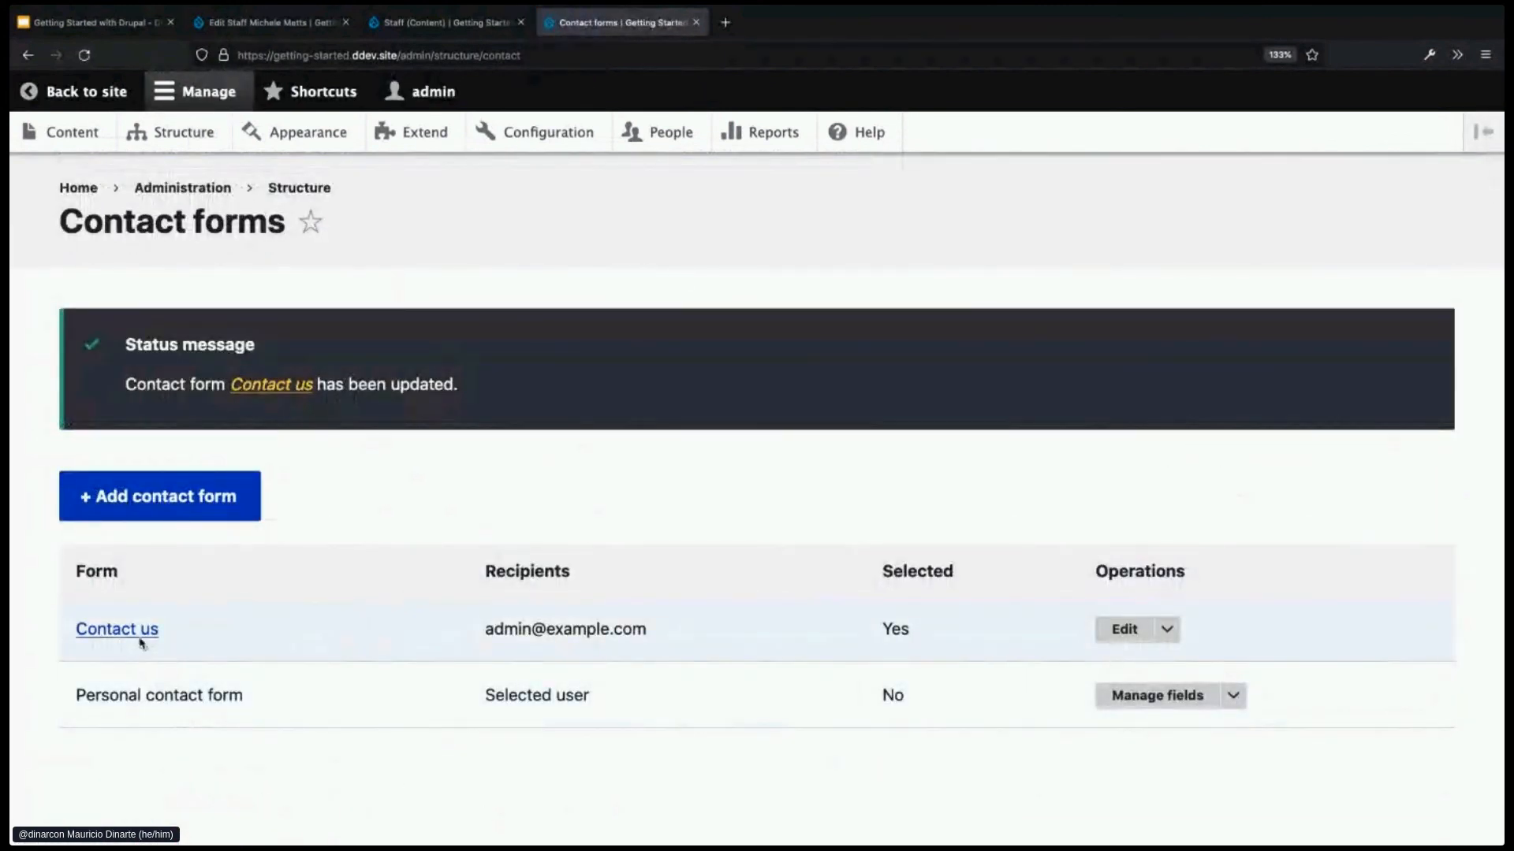
- Check that /contact/feedback now shows the 'Contact us' title, then return to Structure
click(140, 637)
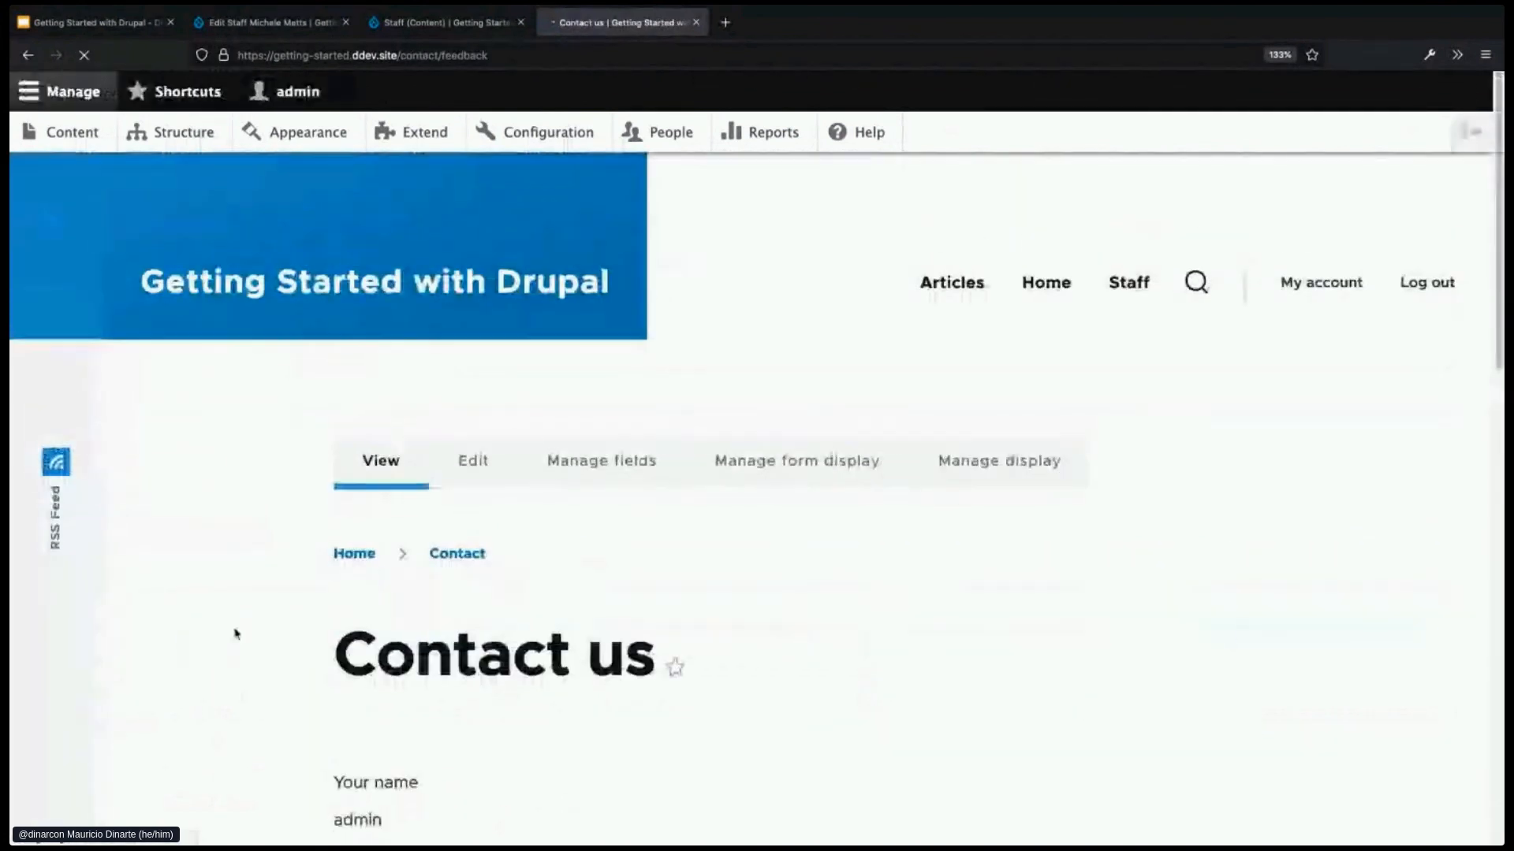
scroll(552, 696, down, 4)
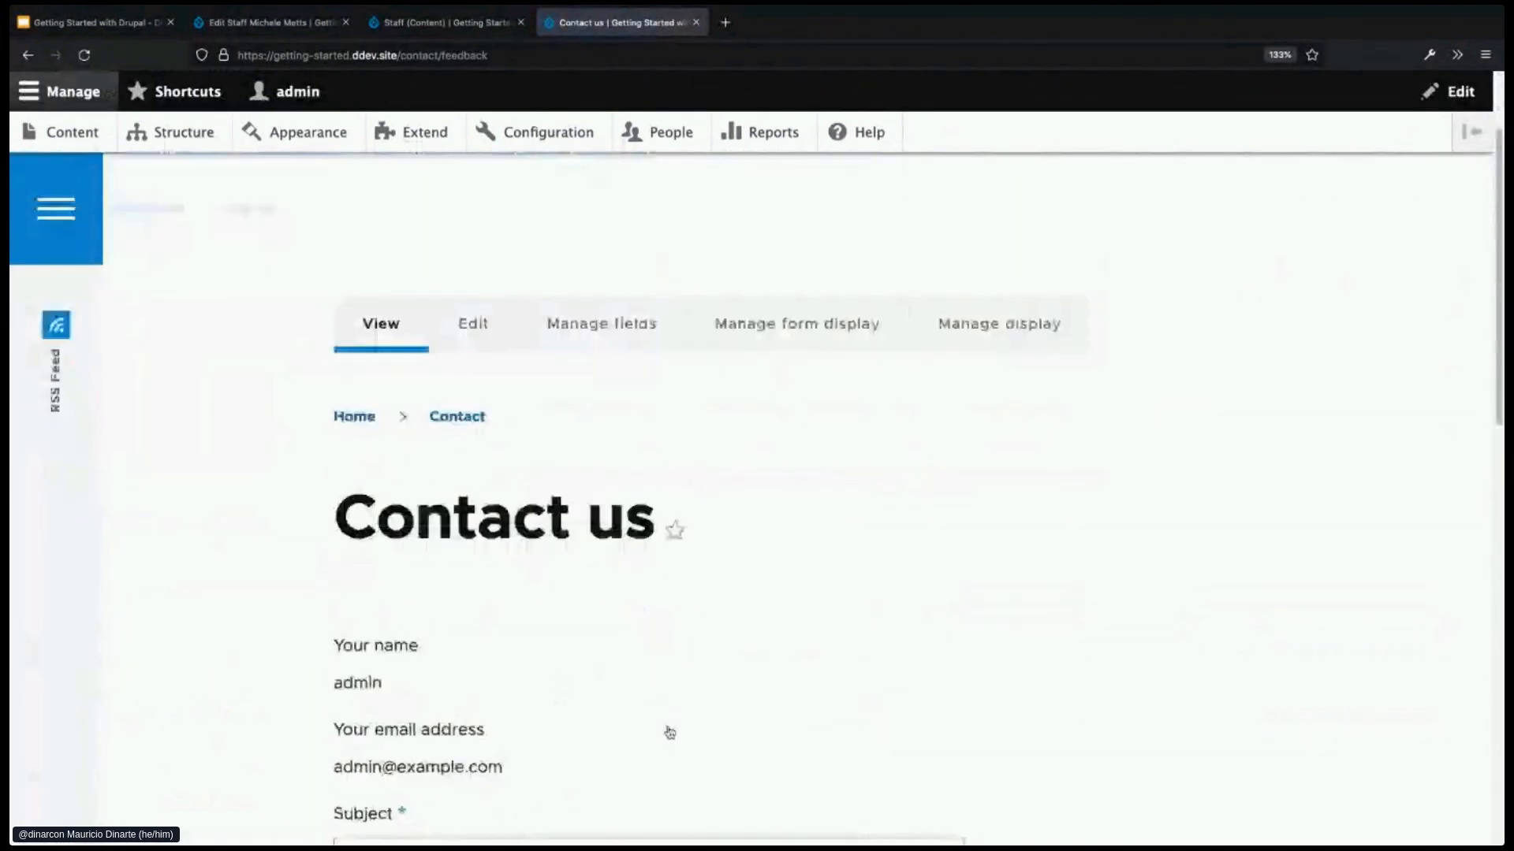
scroll(667, 726, down, 2)
scroll(668, 726, up, 1)
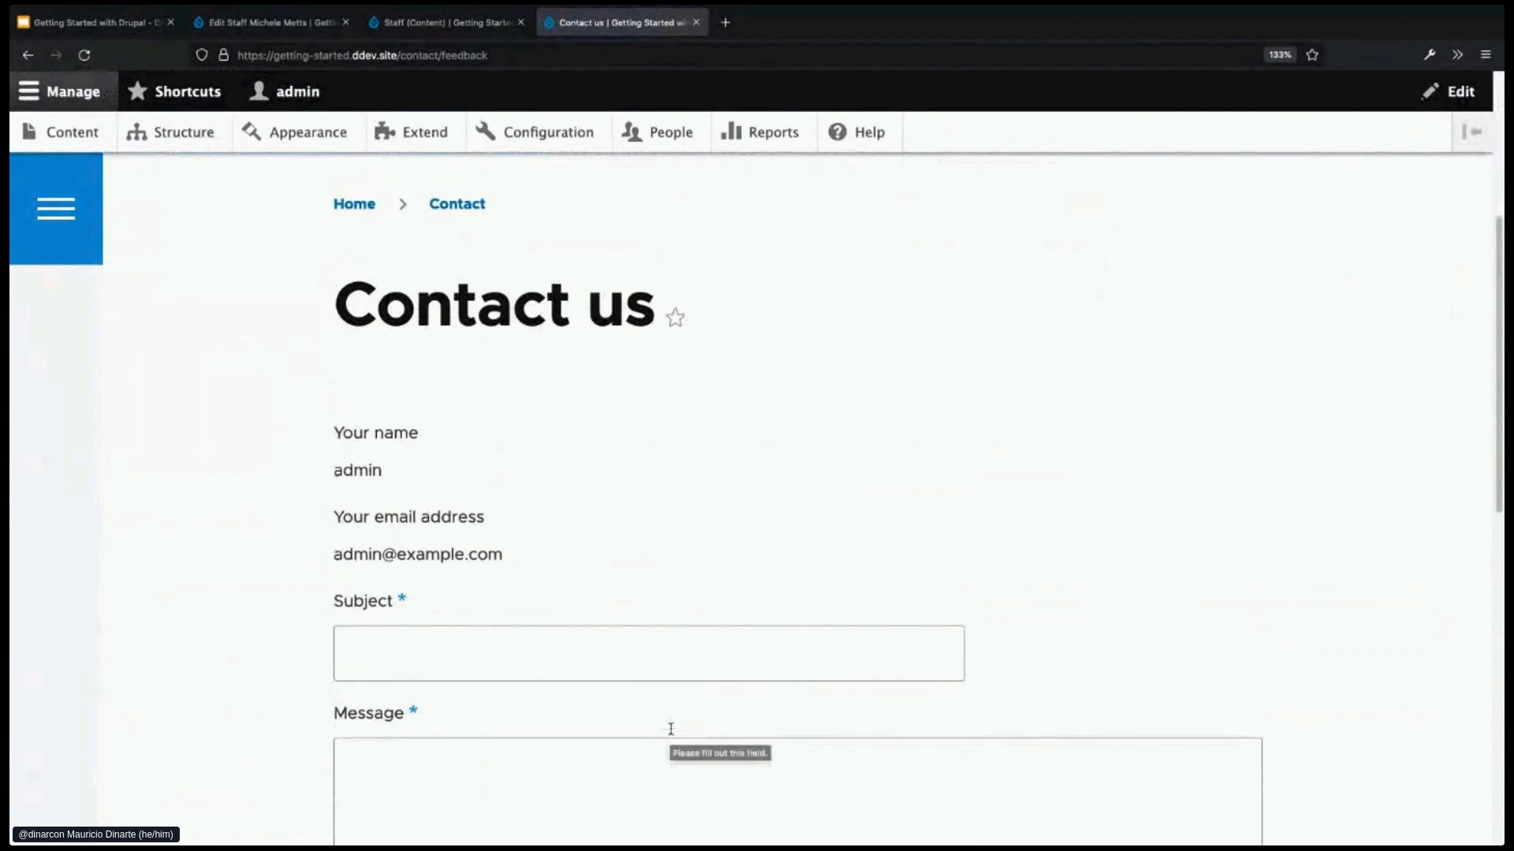
scroll(671, 728, up, 3)
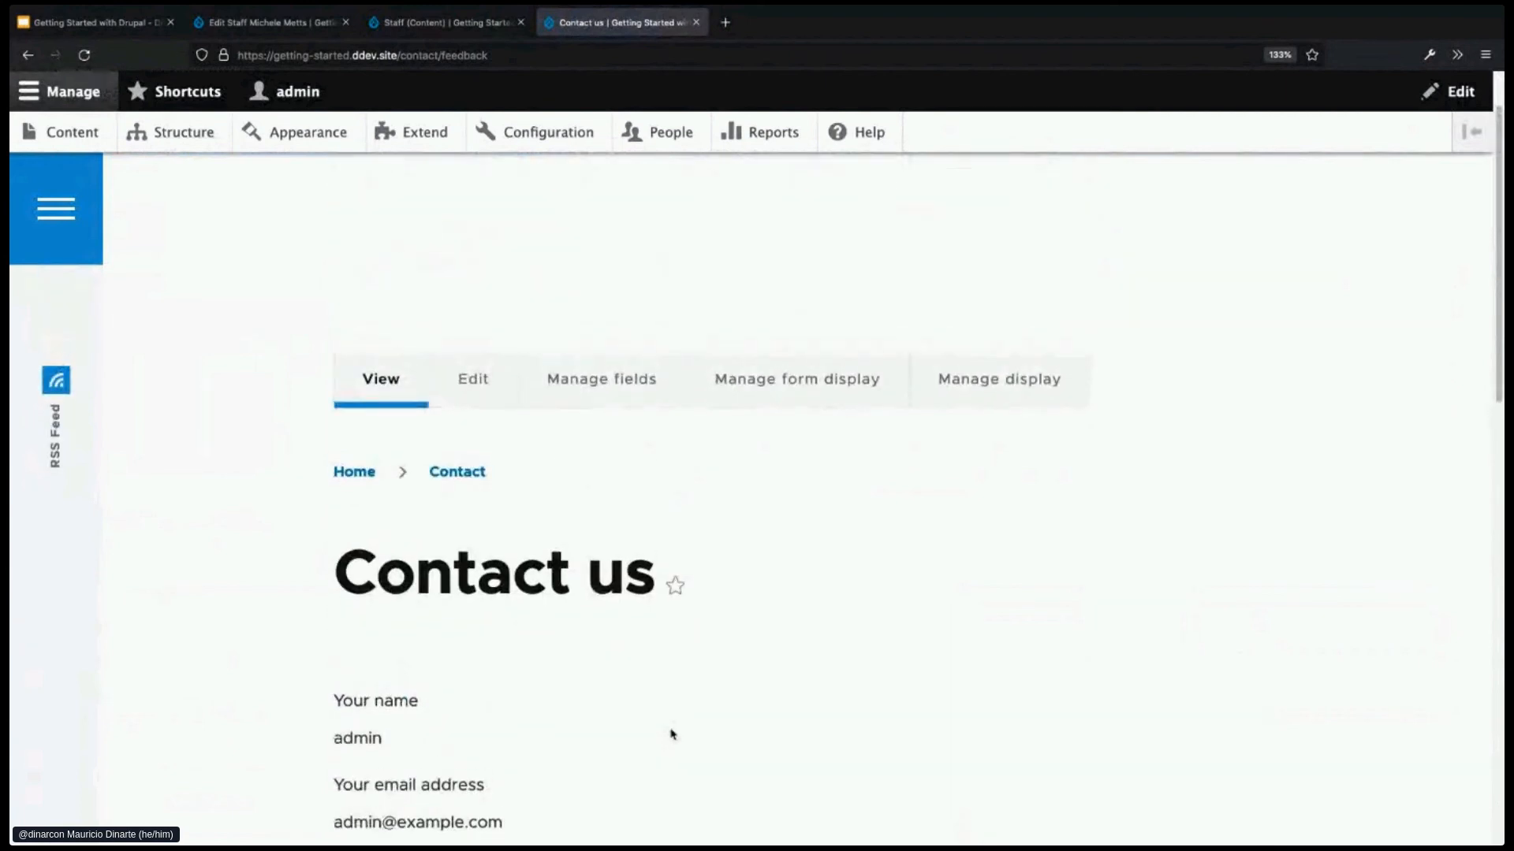
scroll(671, 735, up, 1)
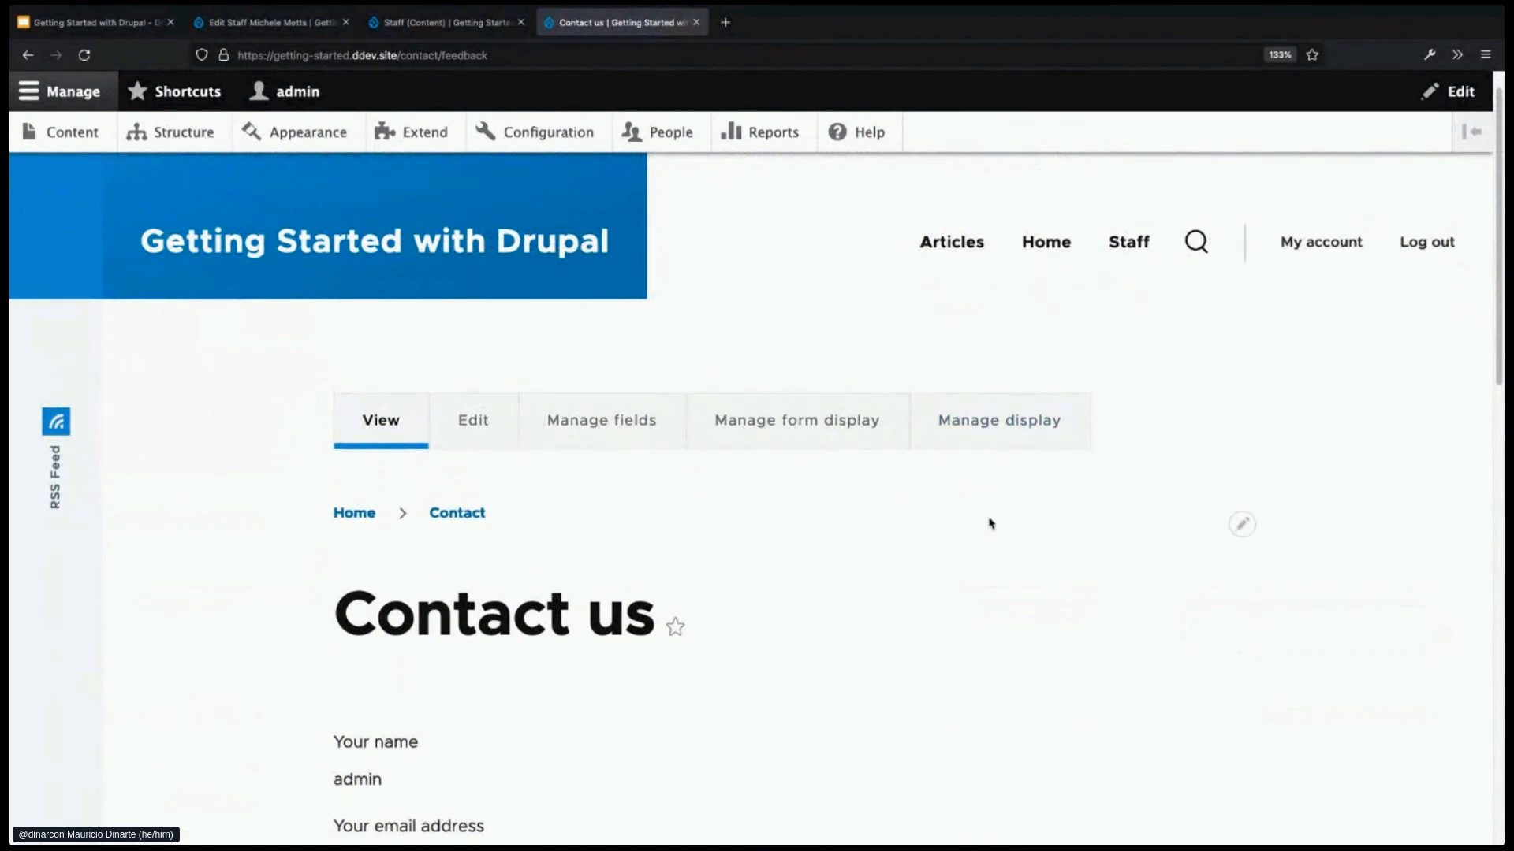
scroll(939, 557, up, 1)
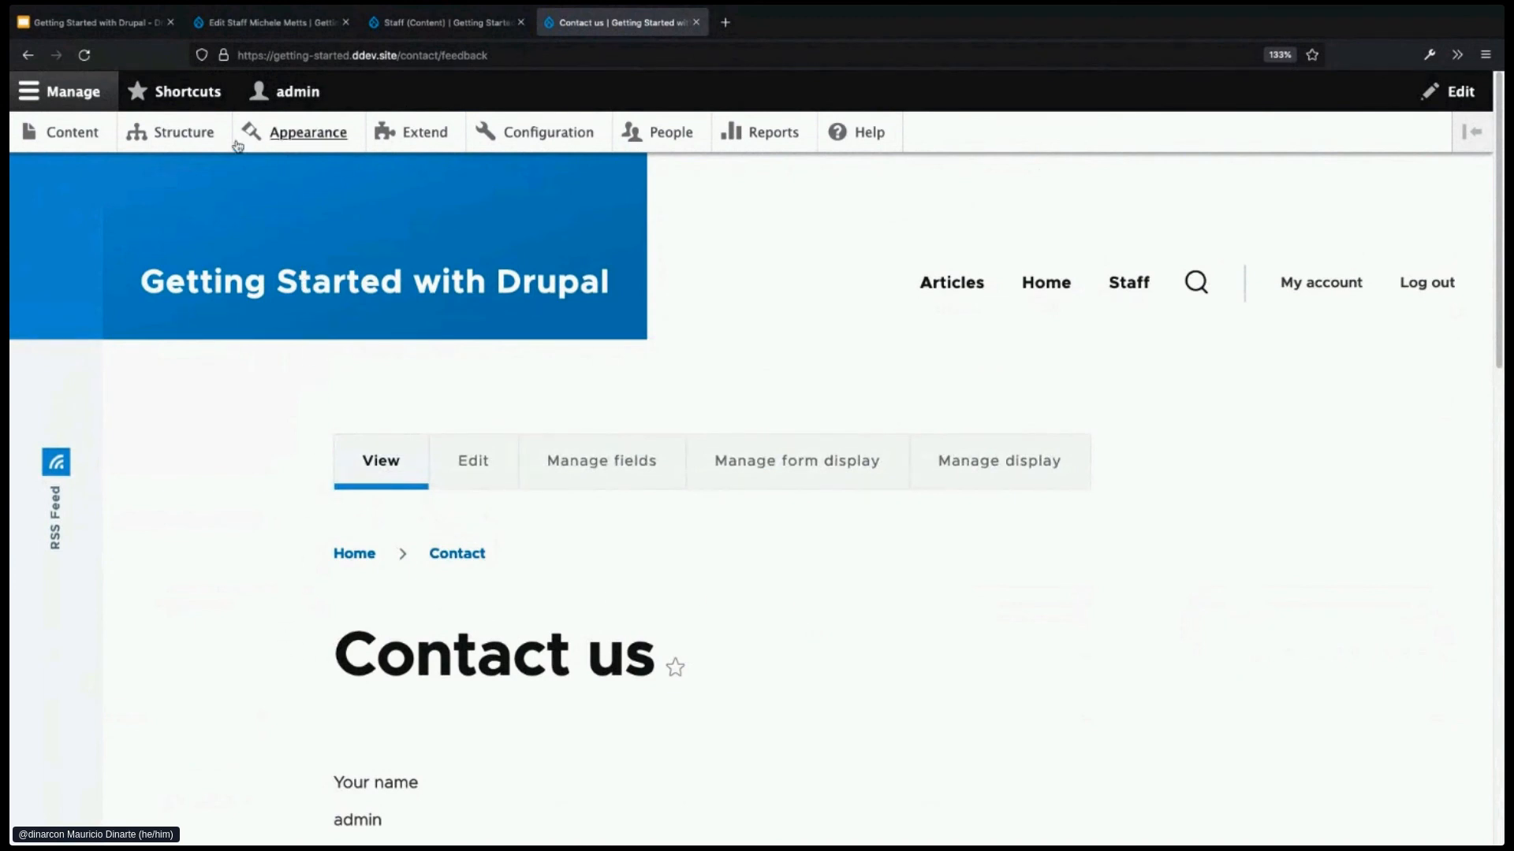
click(207, 139)
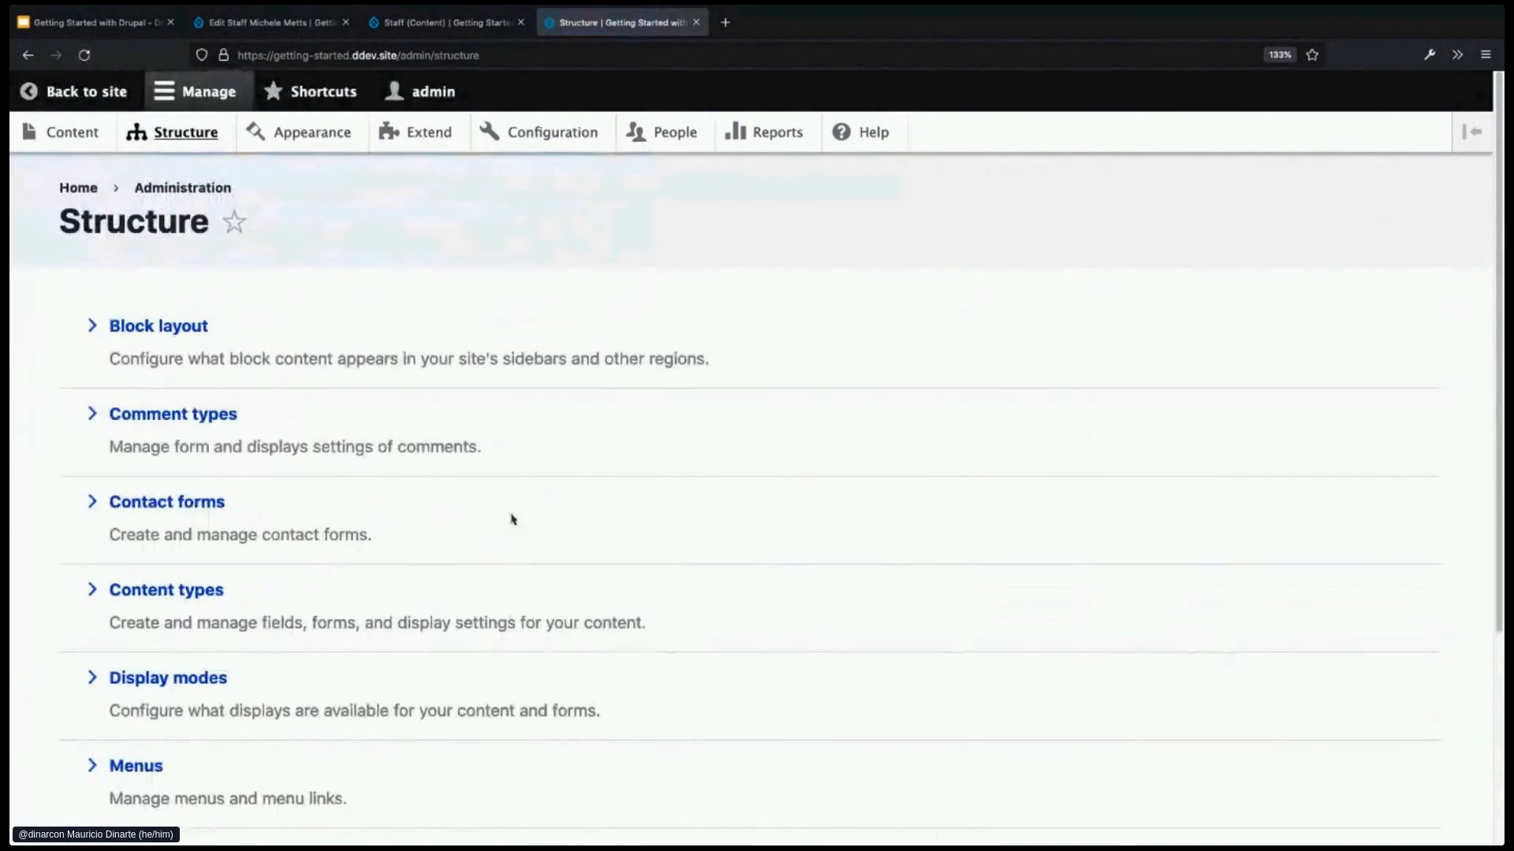
- Open the Main navigation menu for editing from the Menus list
scroll(510, 517, down, 2)
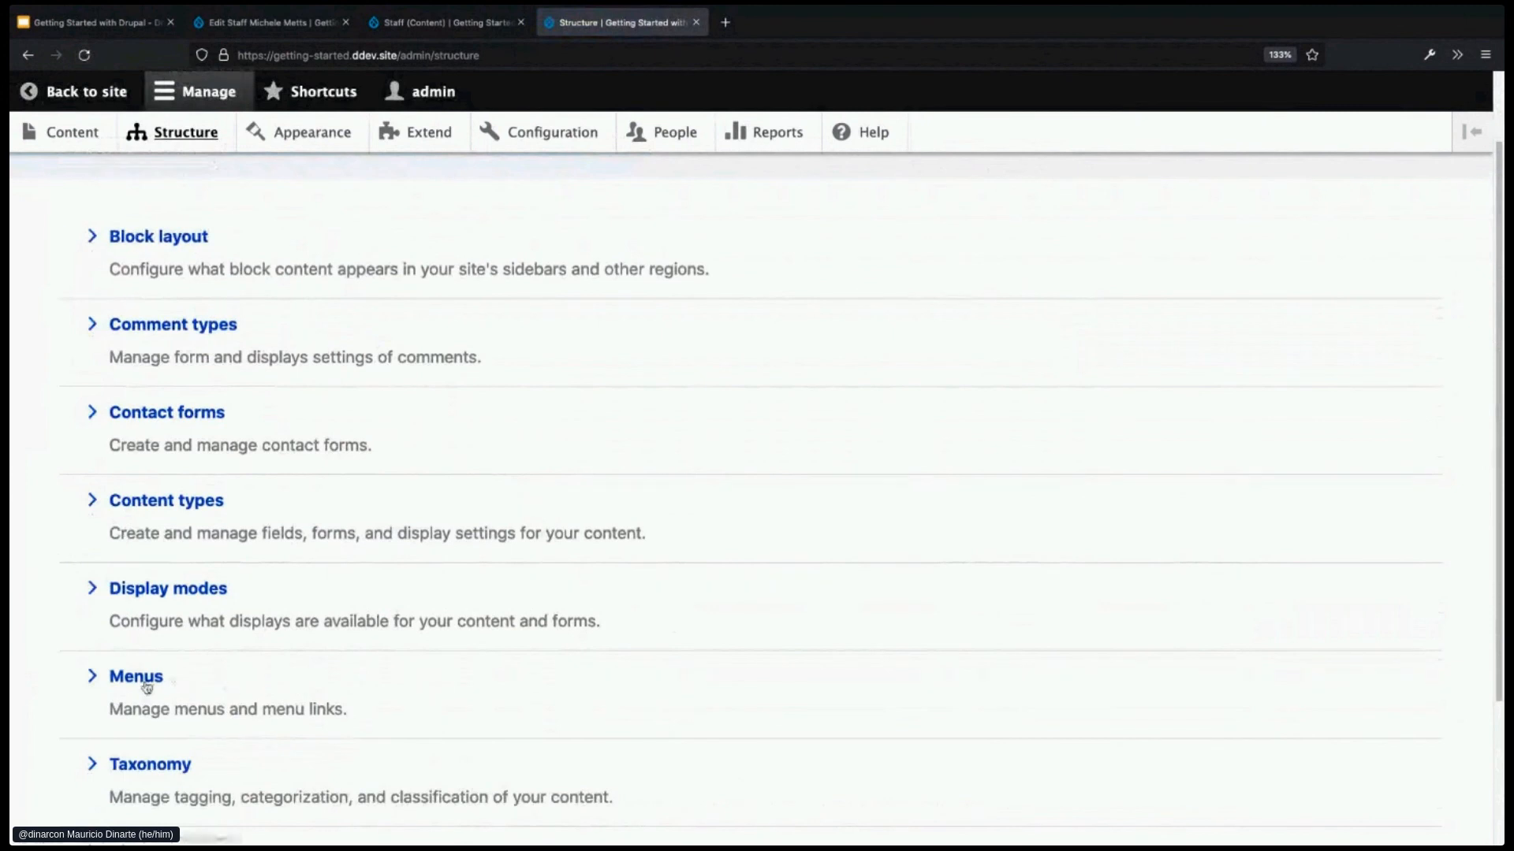
click(145, 683)
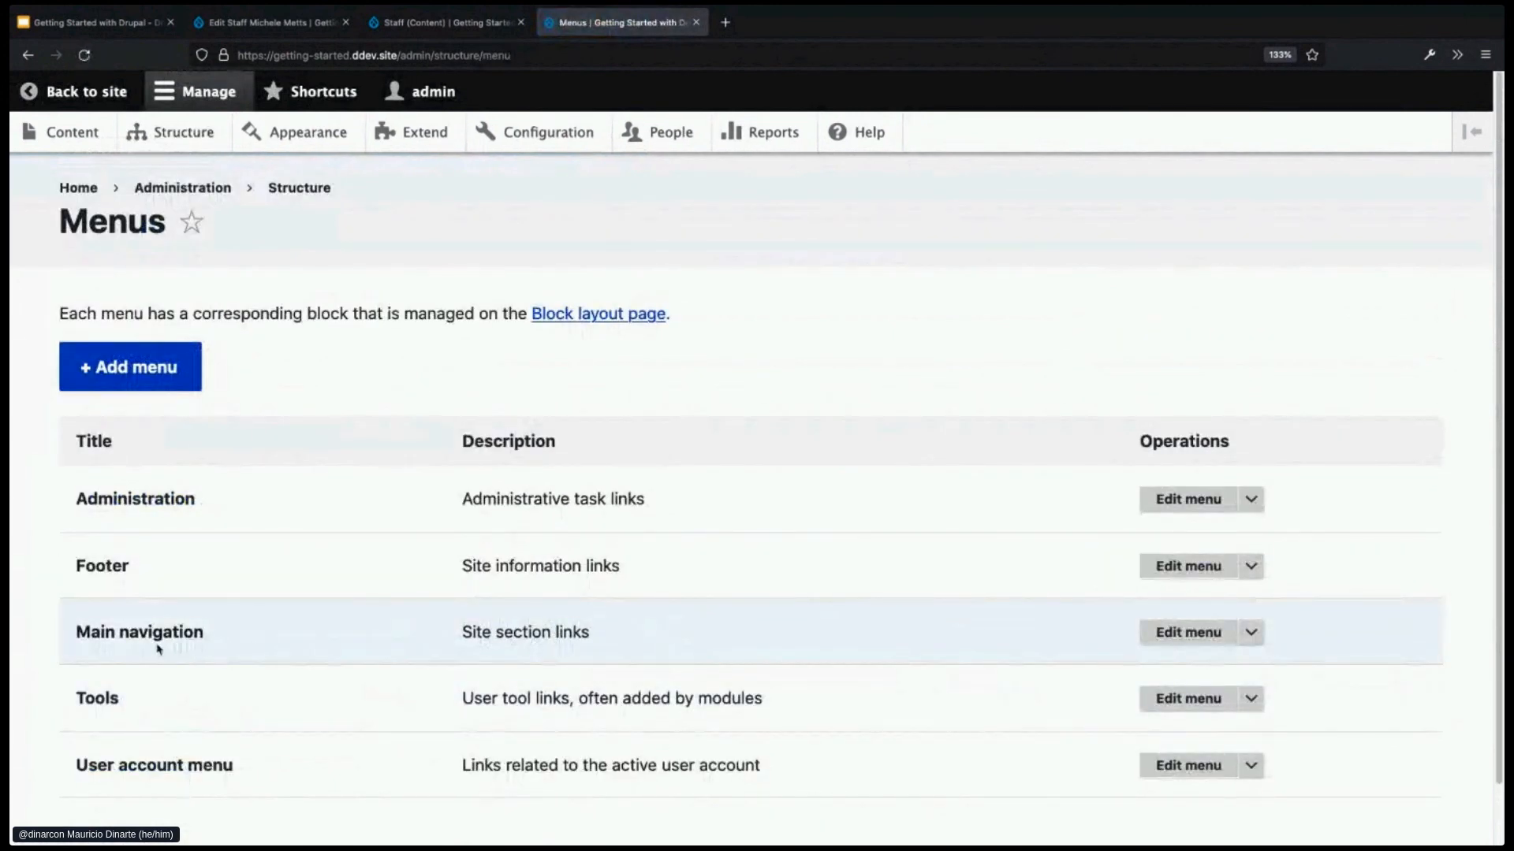
drag(78, 635, 227, 640)
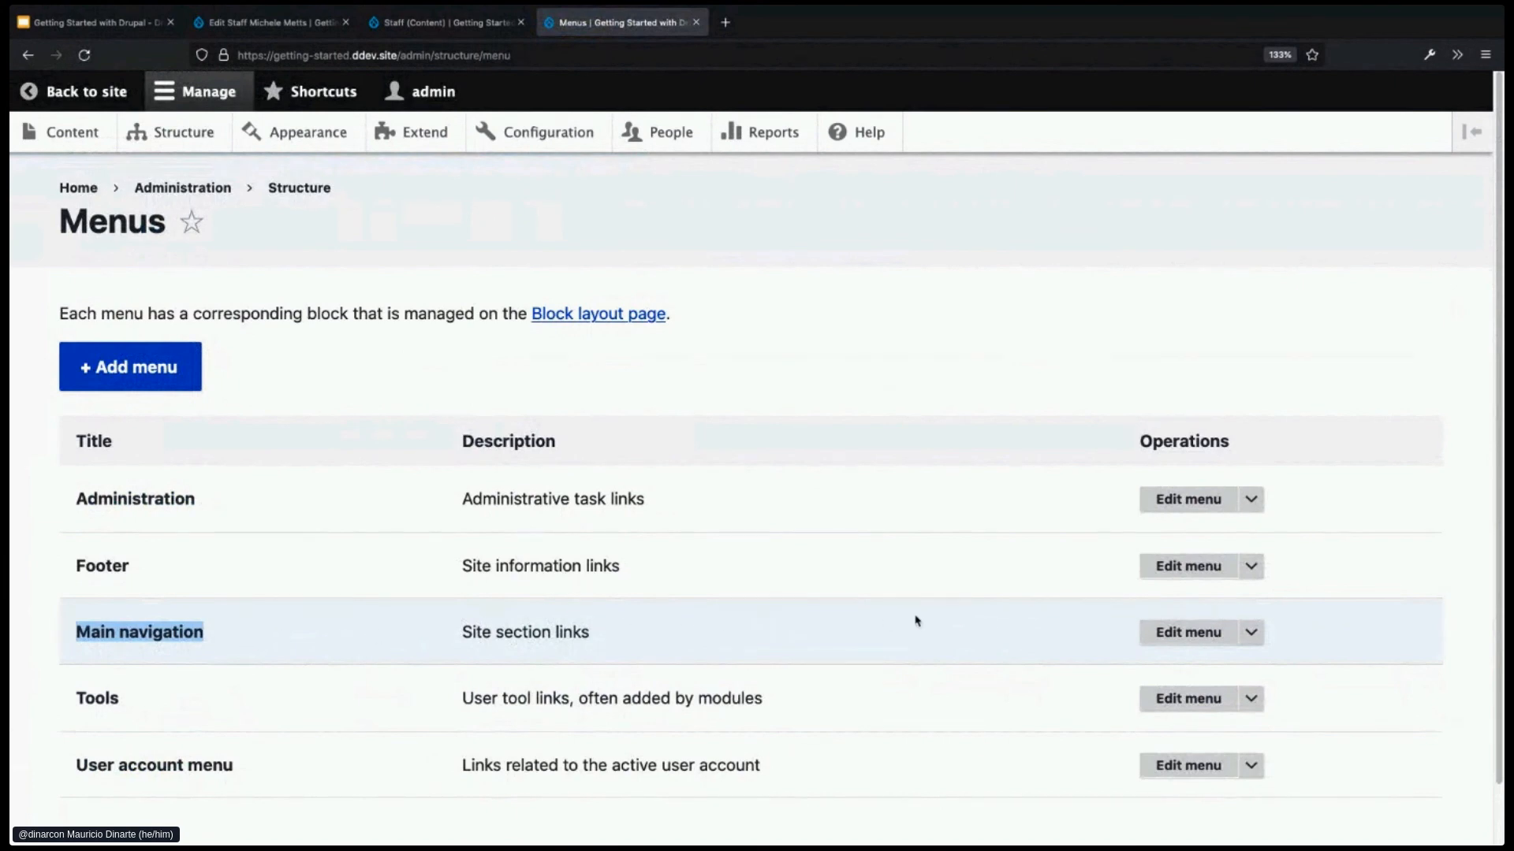
click(1190, 632)
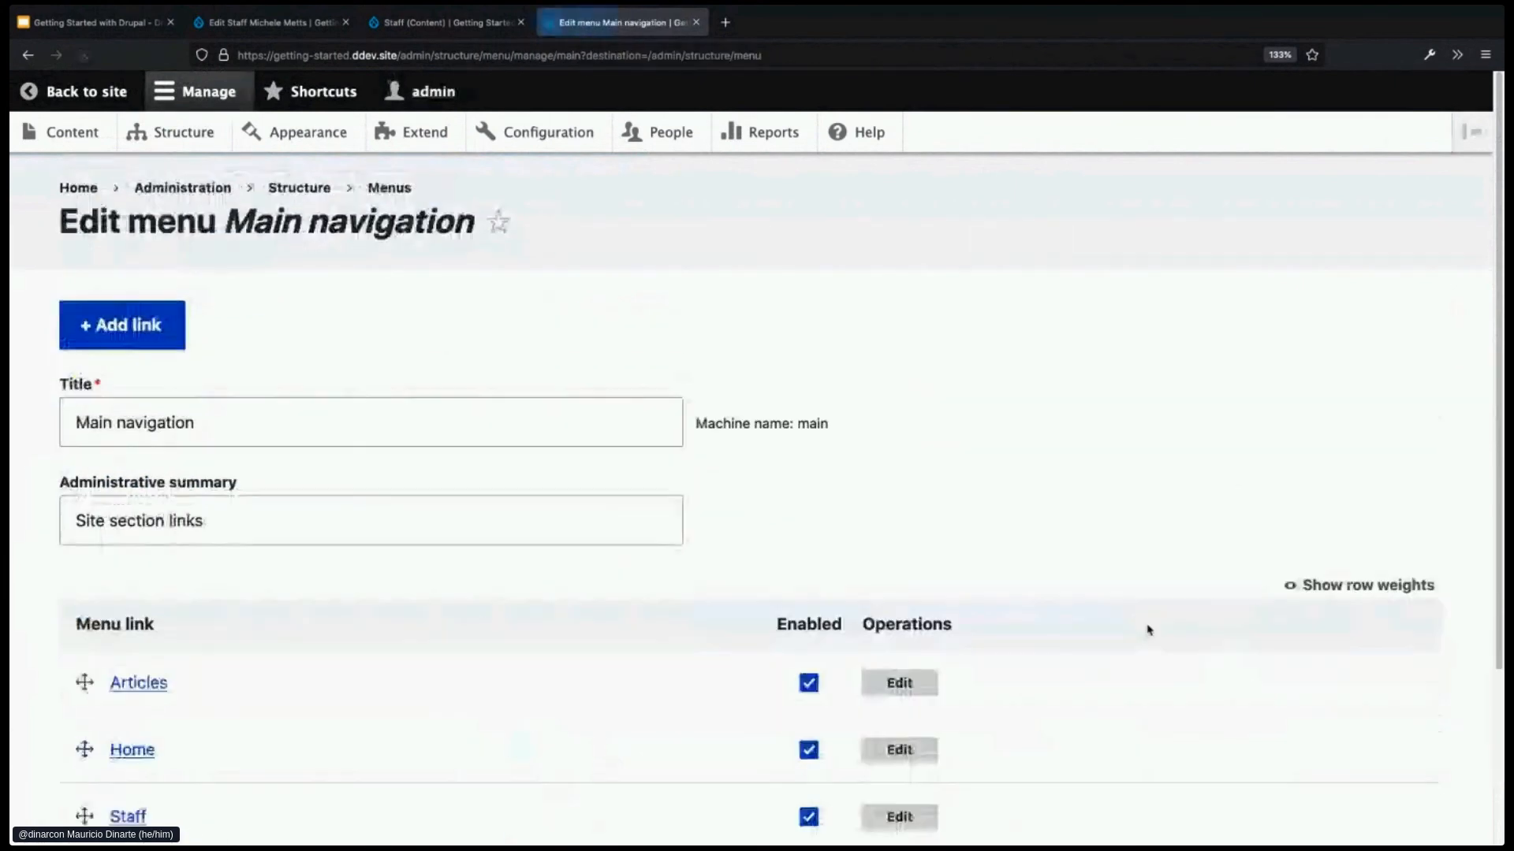
scroll(1011, 596, down, 2)
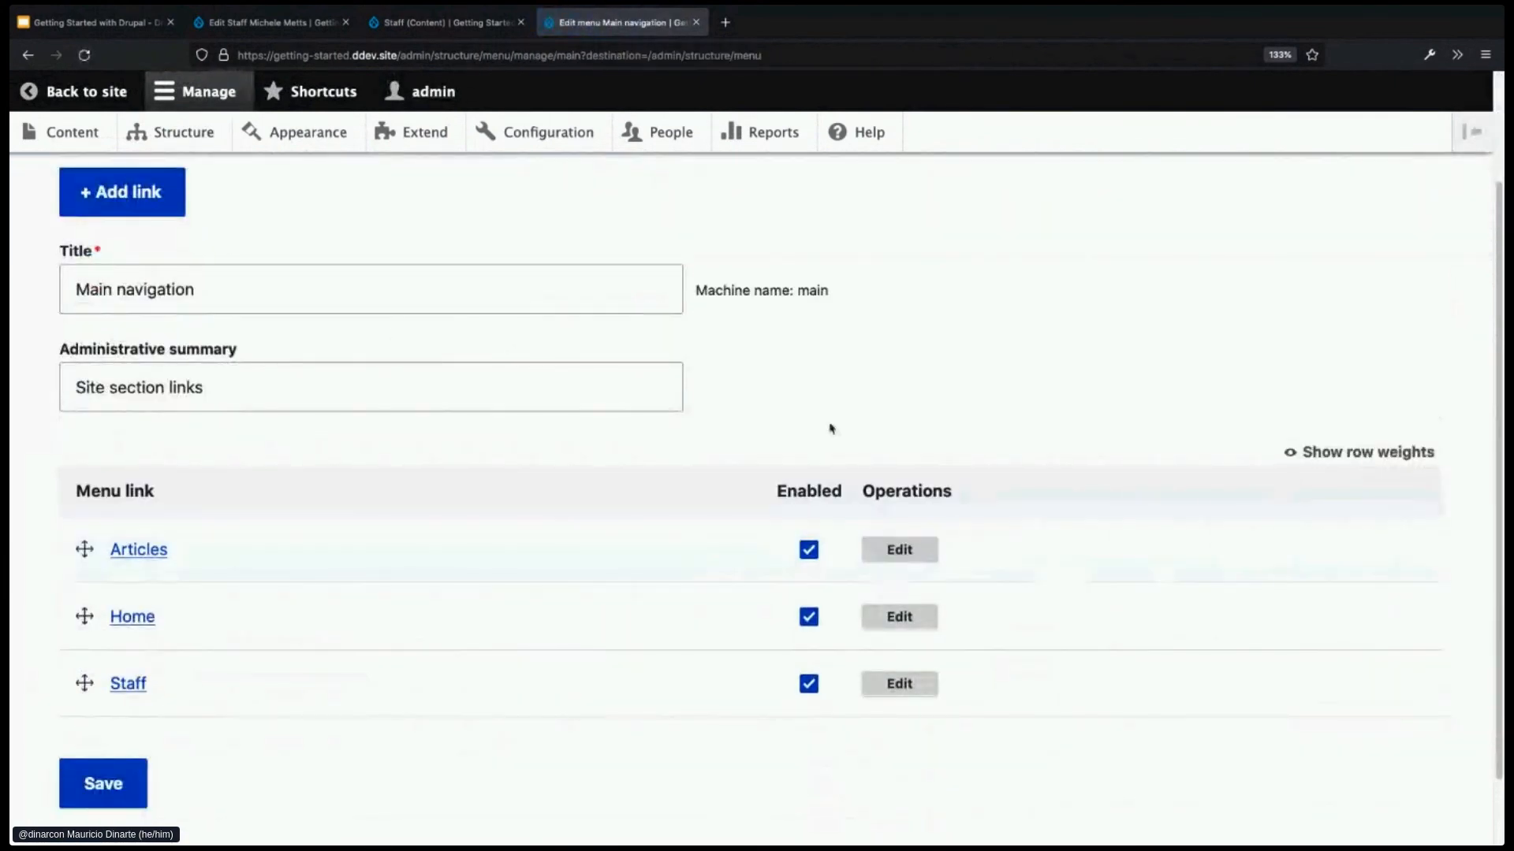
- Add a menu link titled 'Contact' pointing to /contact/feedback and save it
click(151, 199)
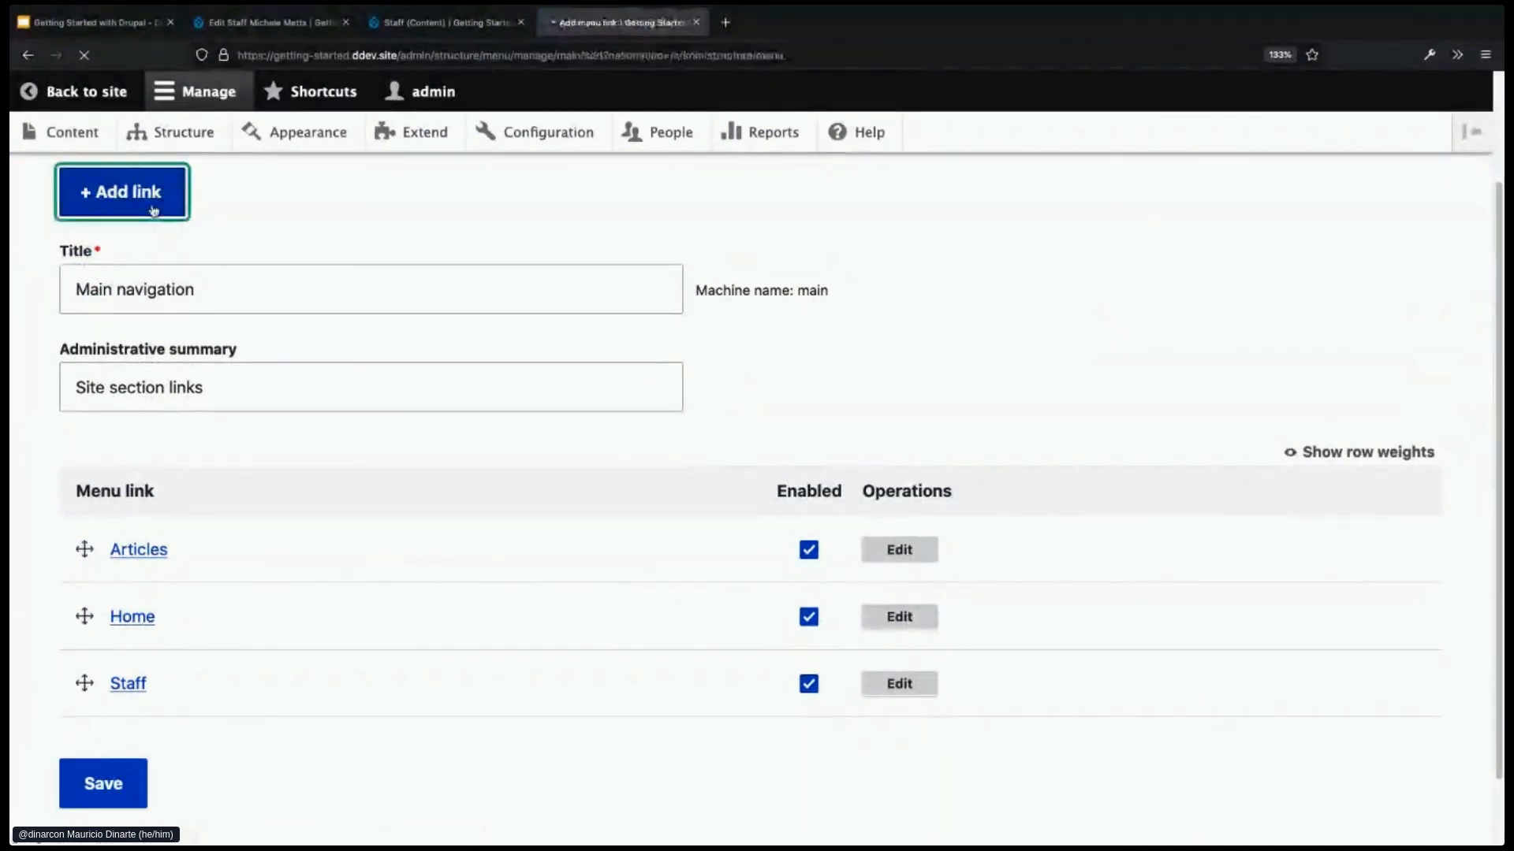
click(207, 348)
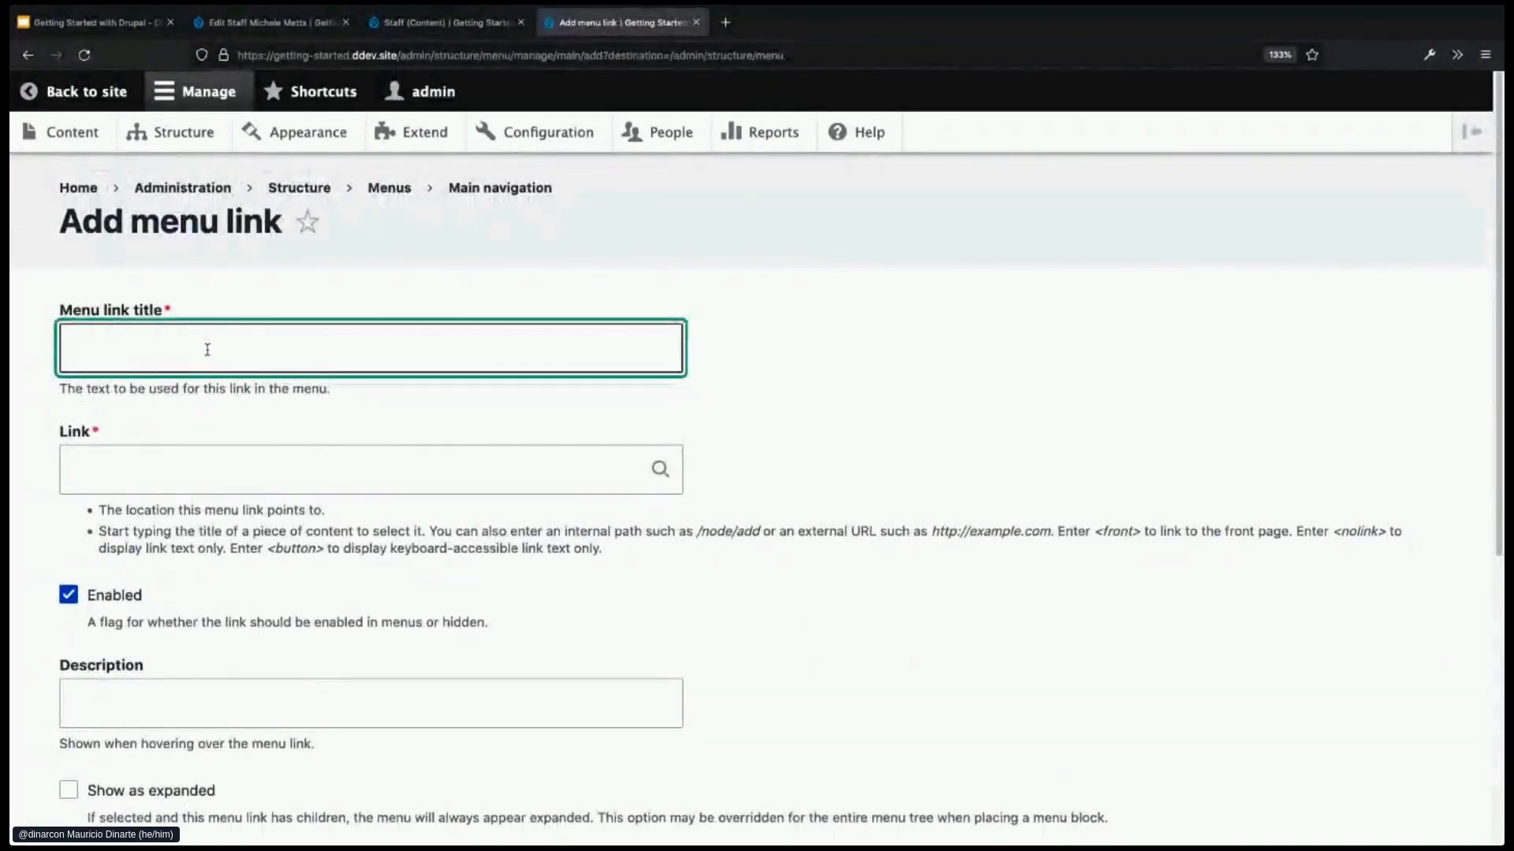
text(Contact)
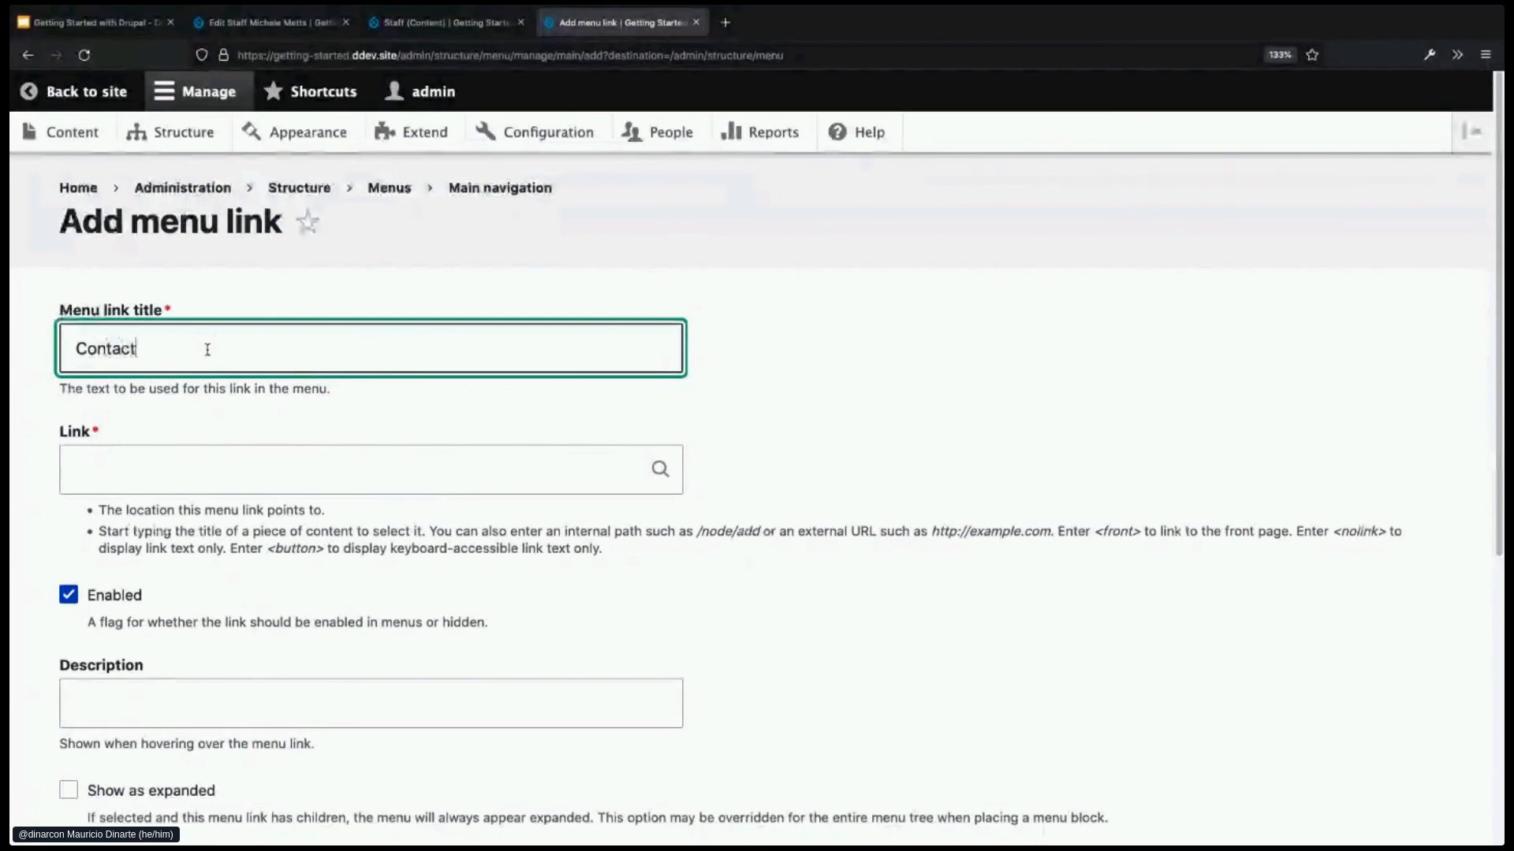
click(197, 477)
text(/contact/feedback)
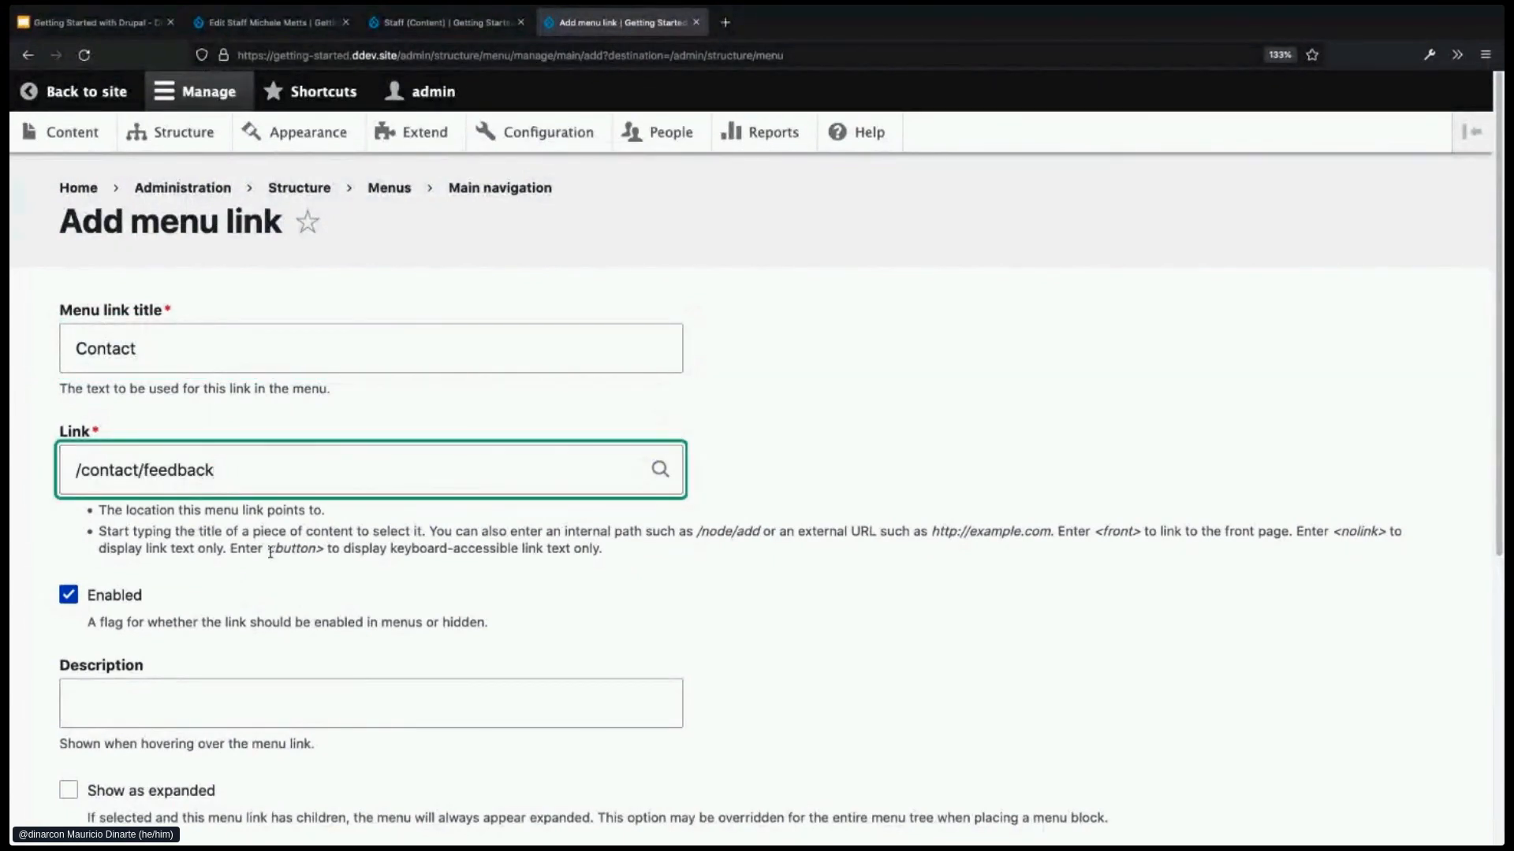
scroll(272, 552, down, 1)
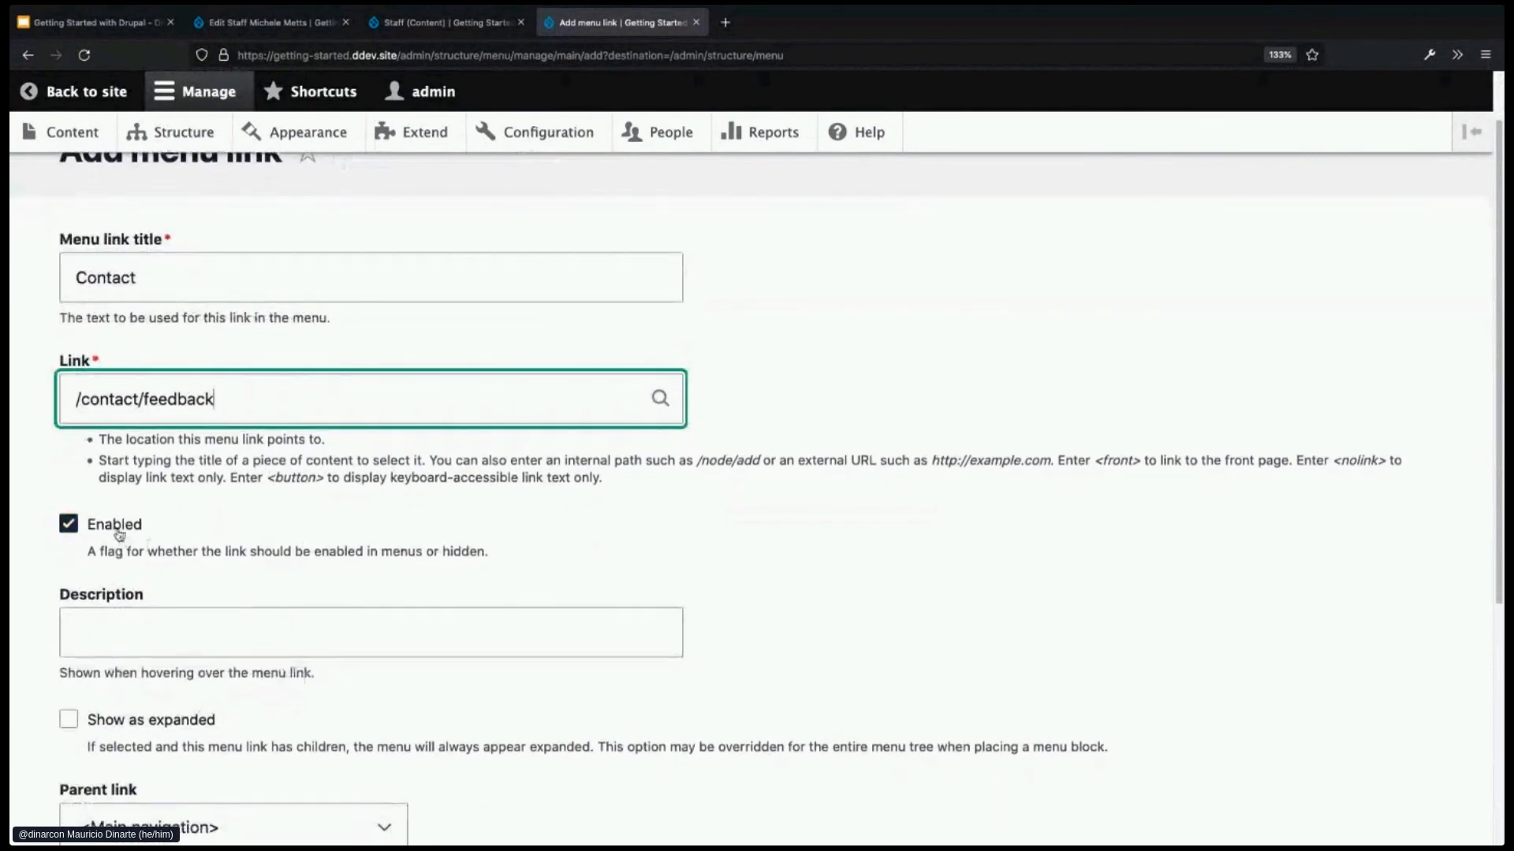
scroll(315, 630, down, 2)
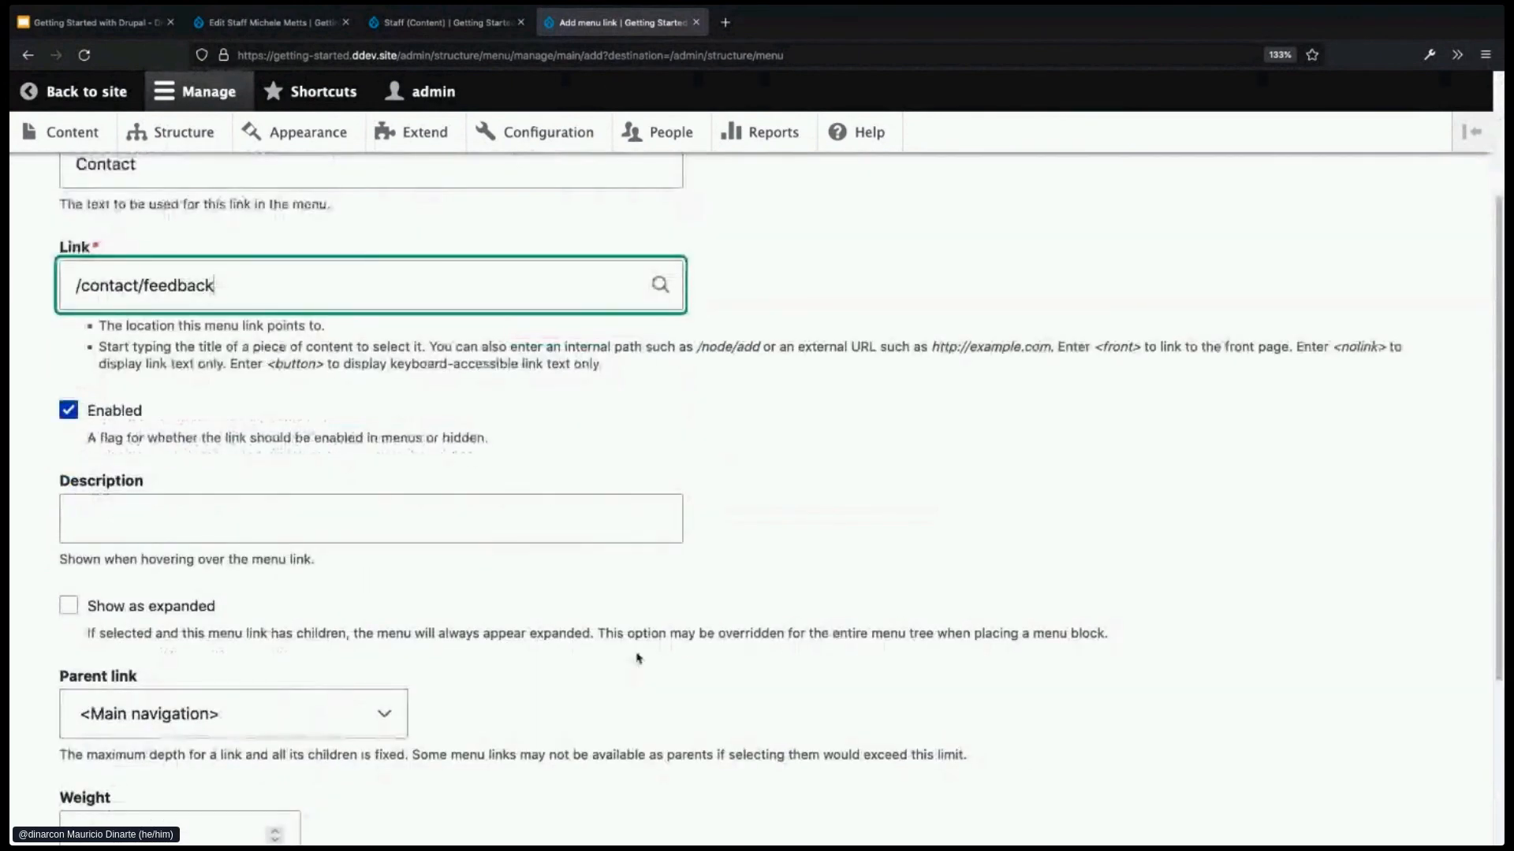
scroll(635, 655, down, 4)
click(103, 710)
scroll(606, 670, down, 1)
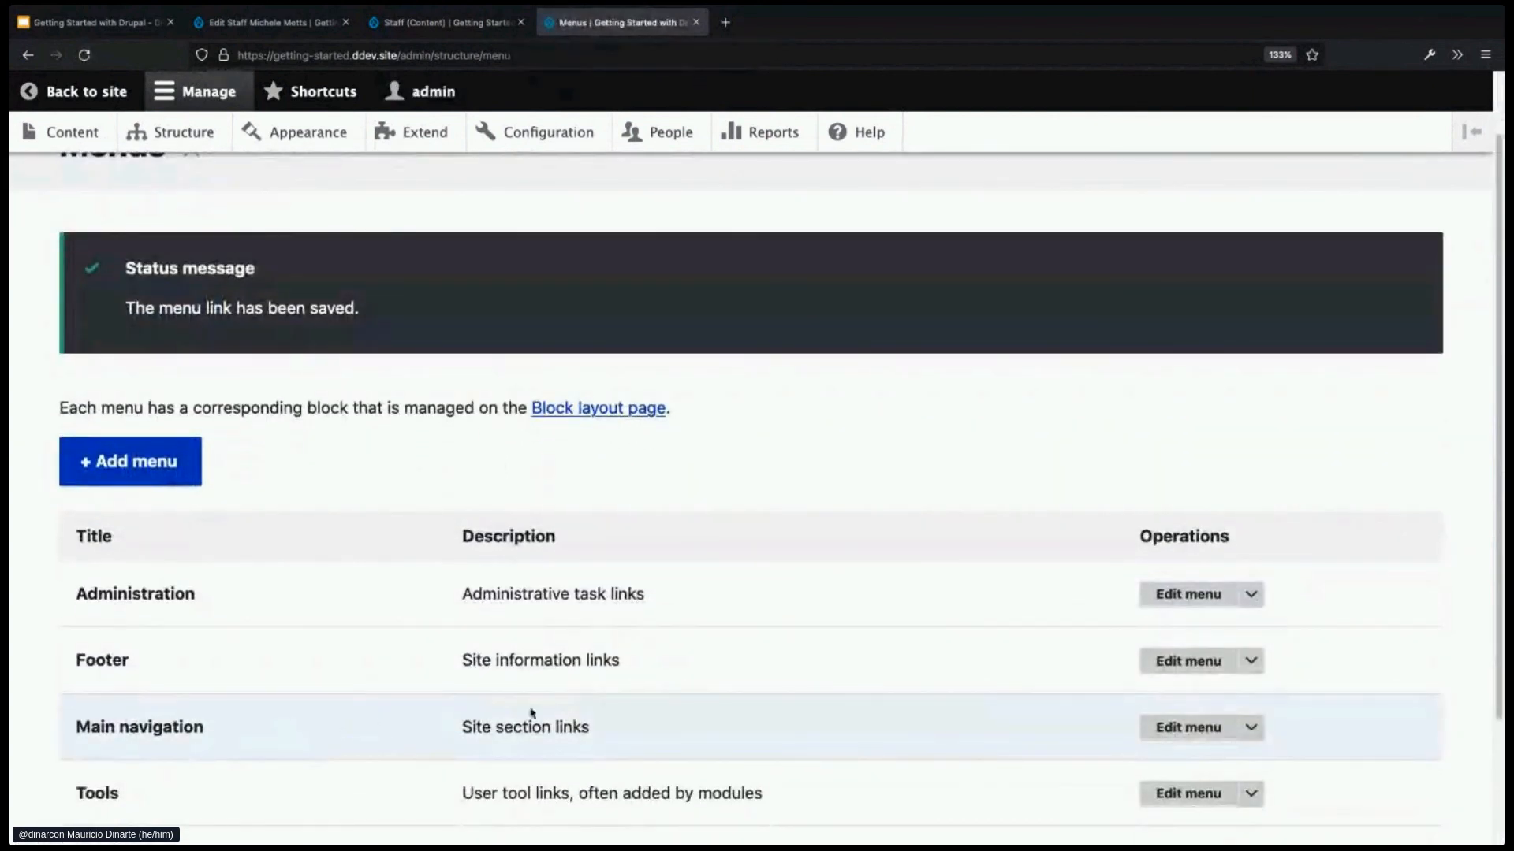
- Drag Home to the top and Staff above Contact in Main navigation, then save
click(1186, 727)
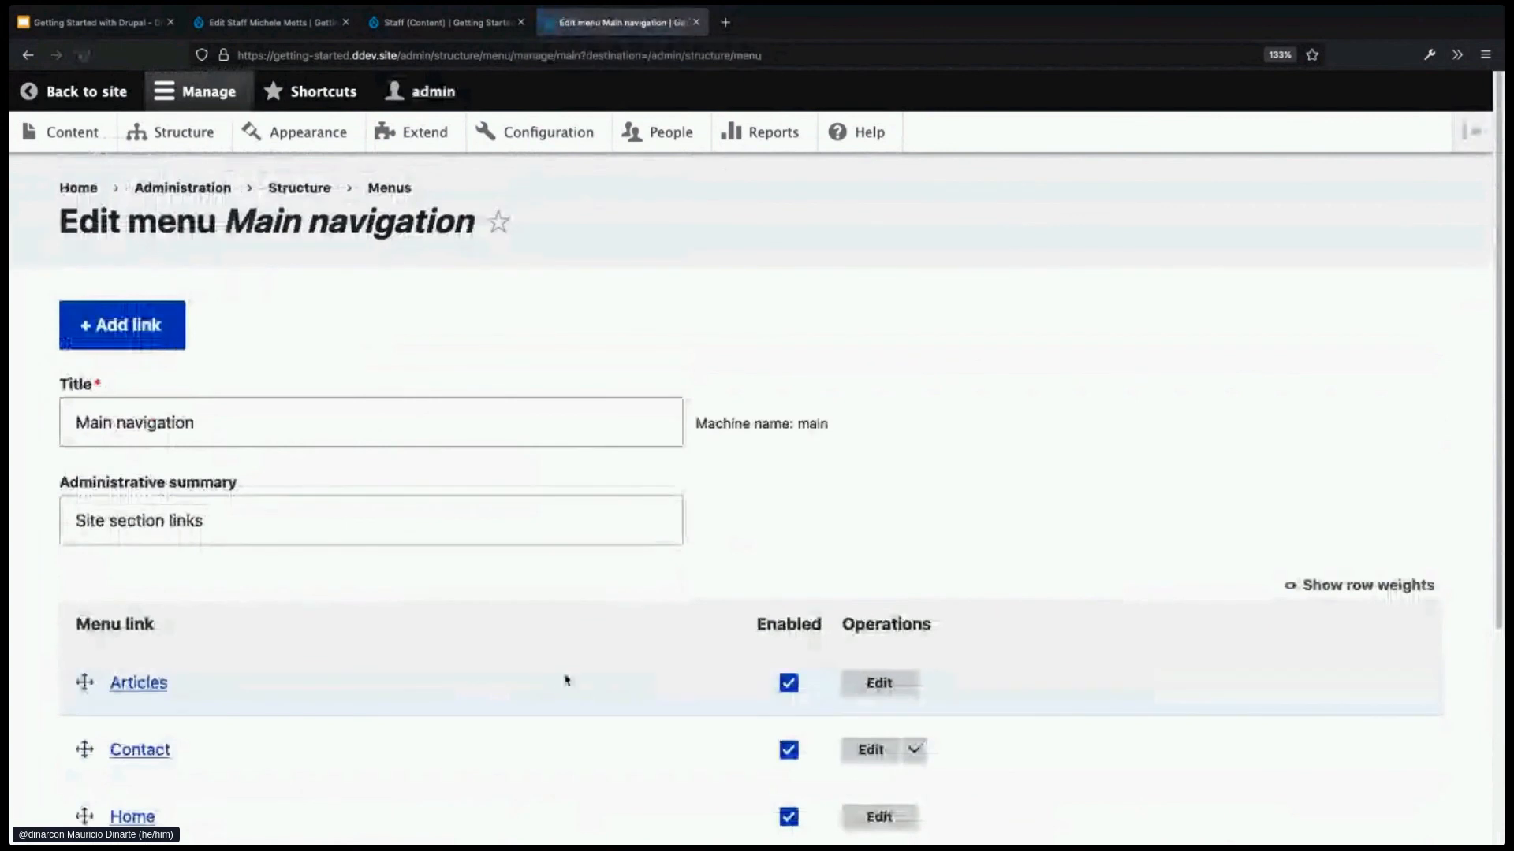
scroll(564, 678, down, 3)
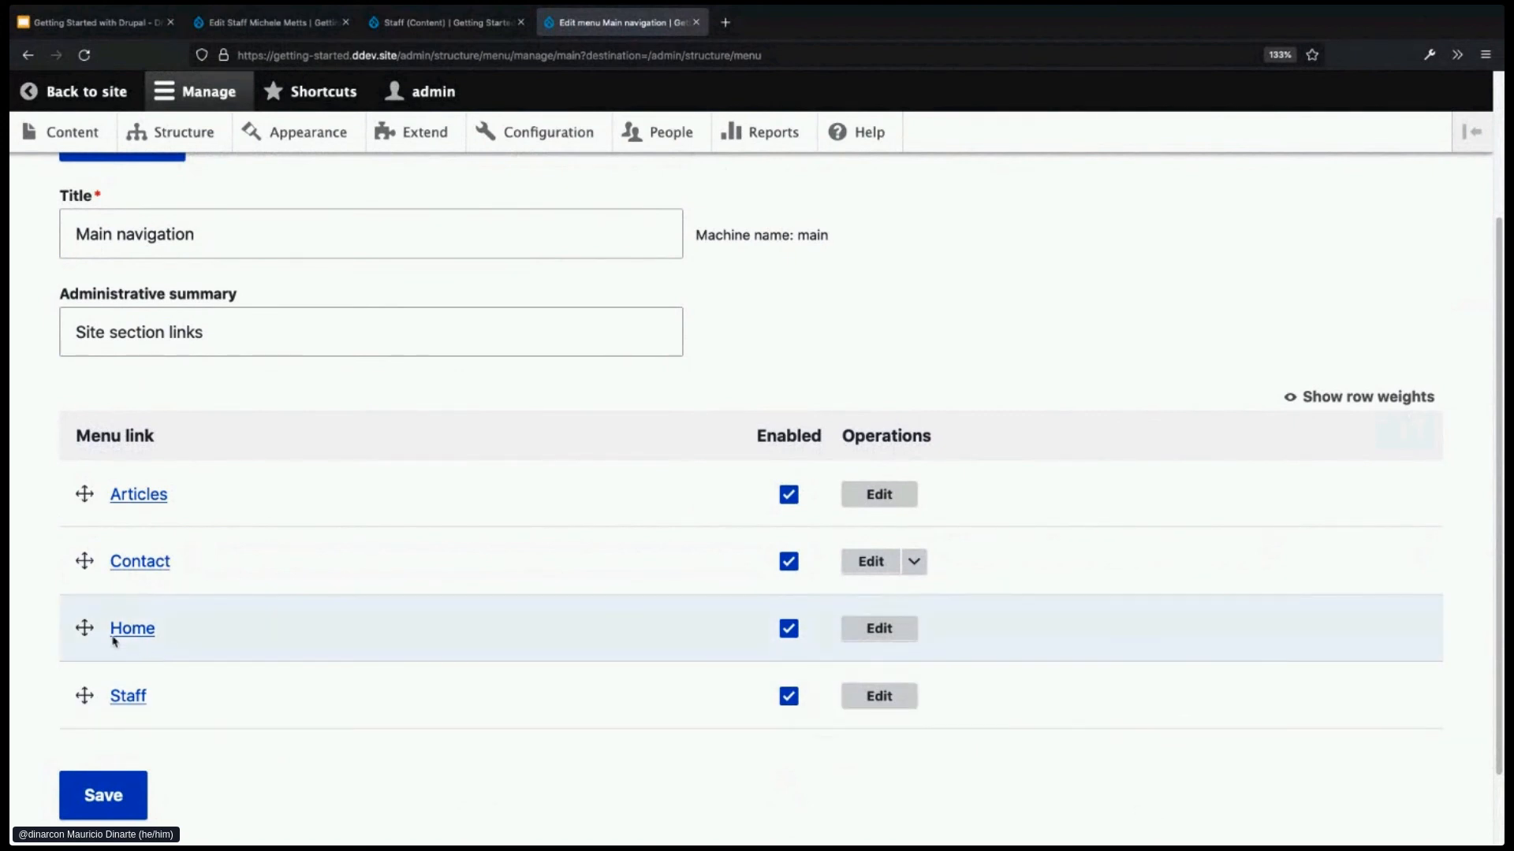
drag(84, 628, 85, 513)
scroll(158, 694, down, 1)
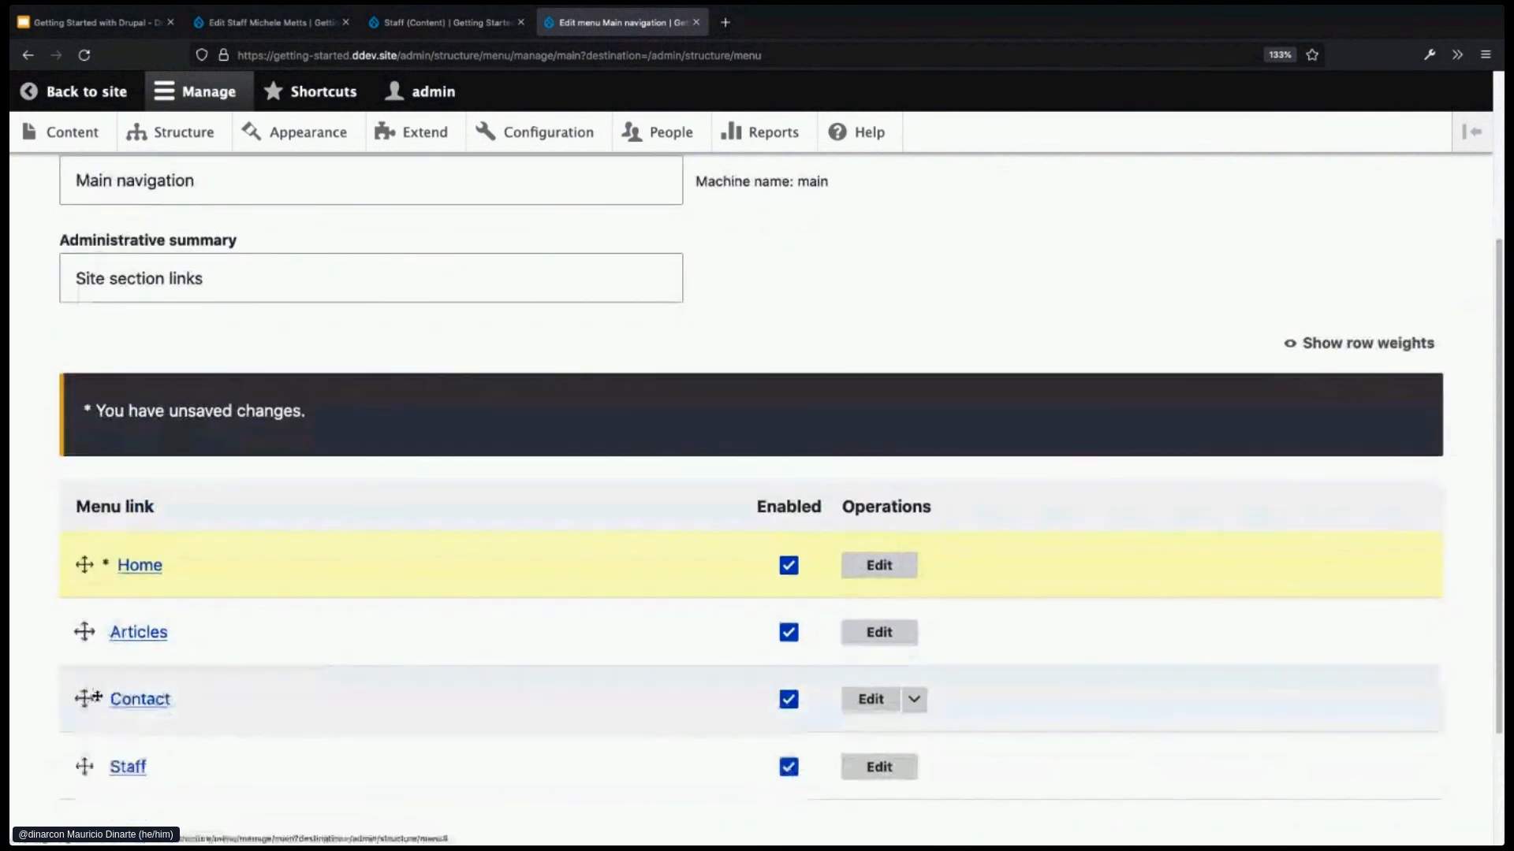
drag(85, 767, 84, 699)
scroll(150, 745, down, 1)
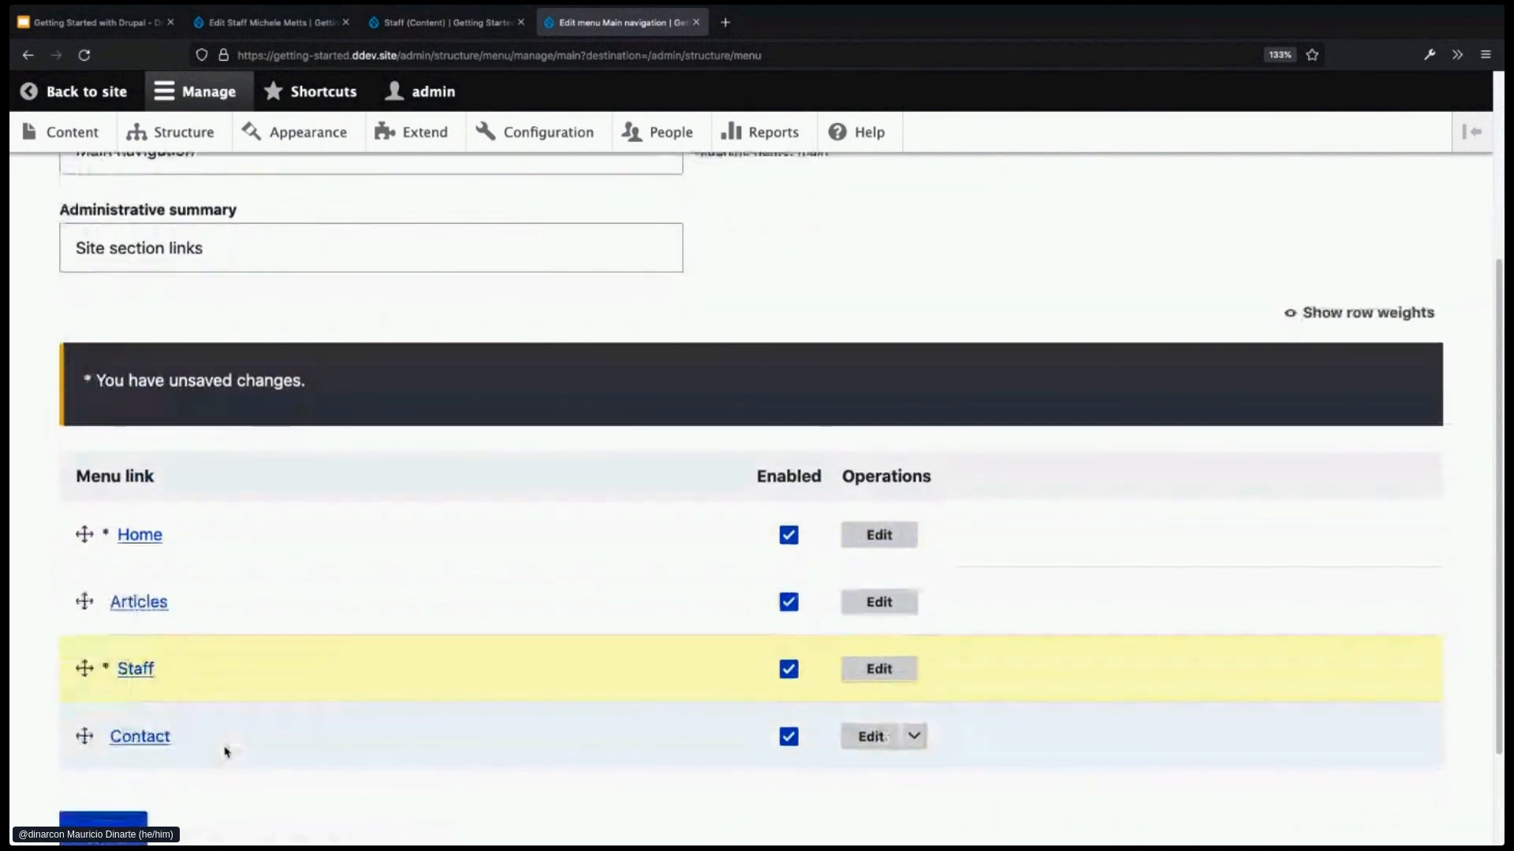
scroll(158, 736, down, 1)
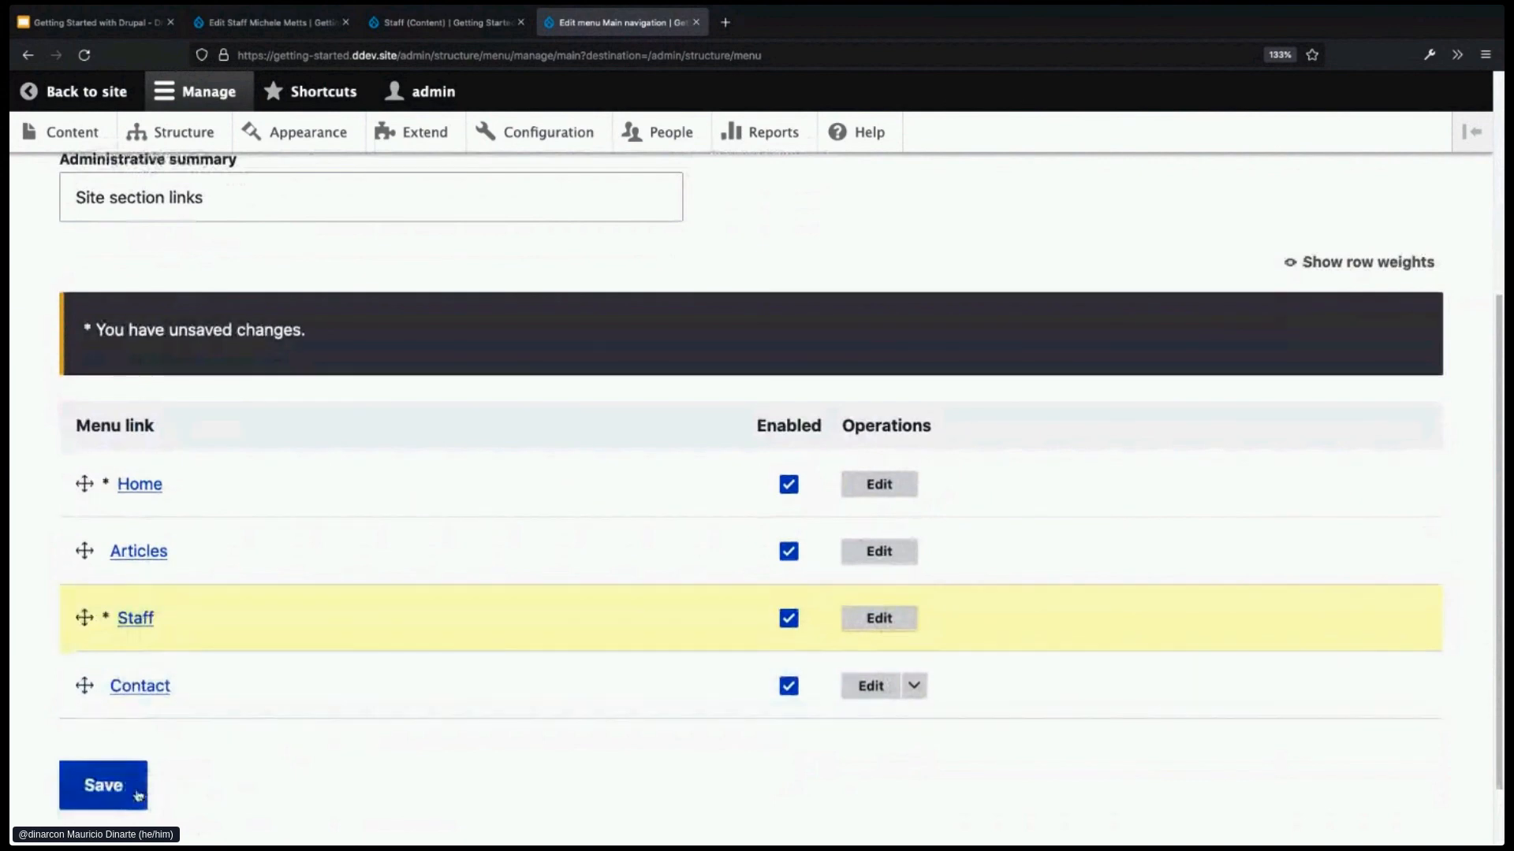
click(123, 788)
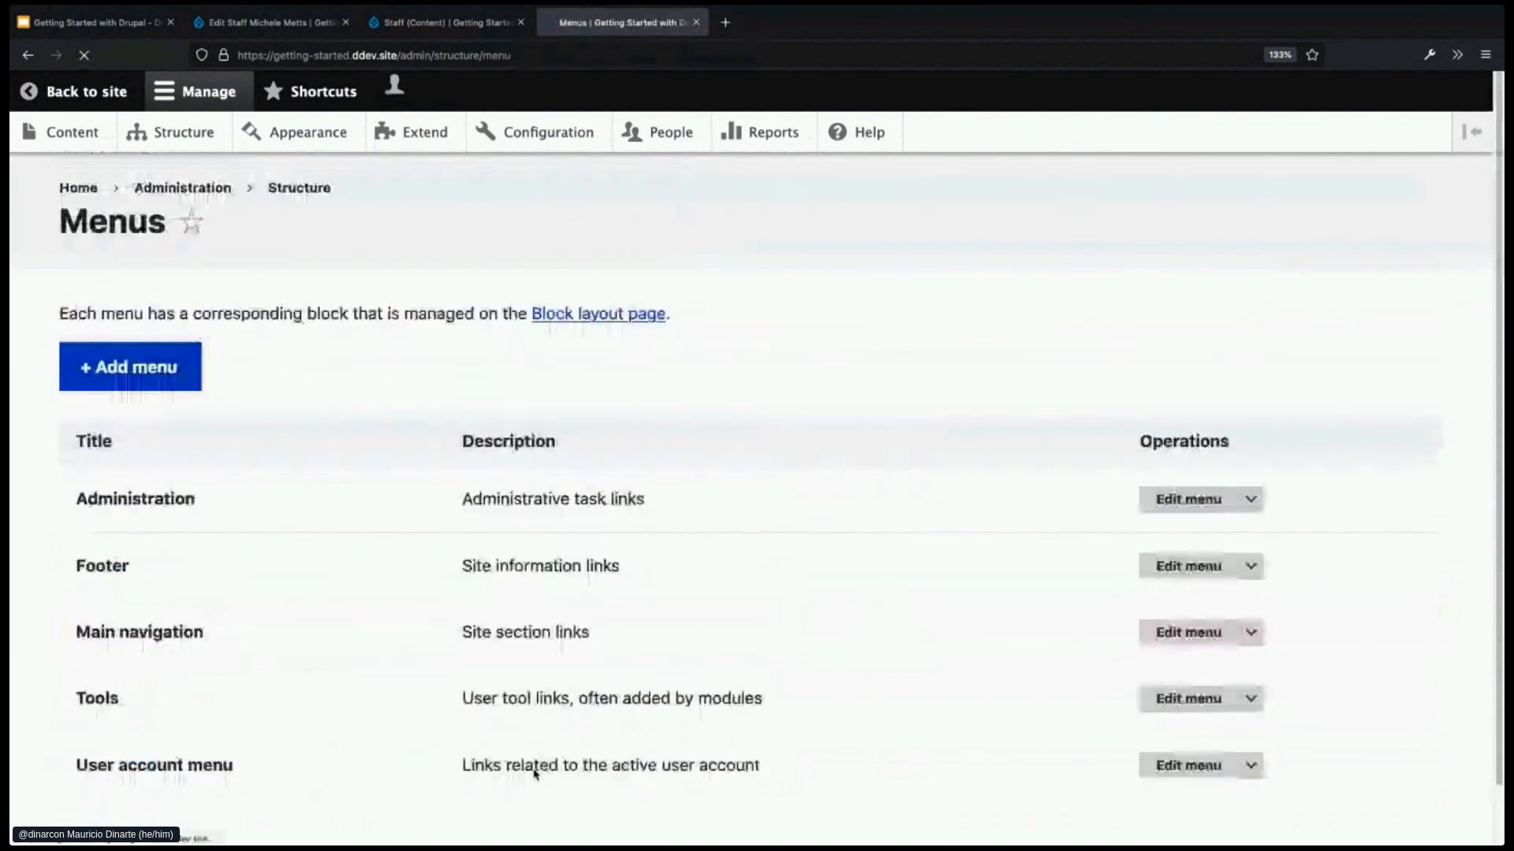
- From the front page, follow the main menu's new Contact link to the Contact us page
click(79, 187)
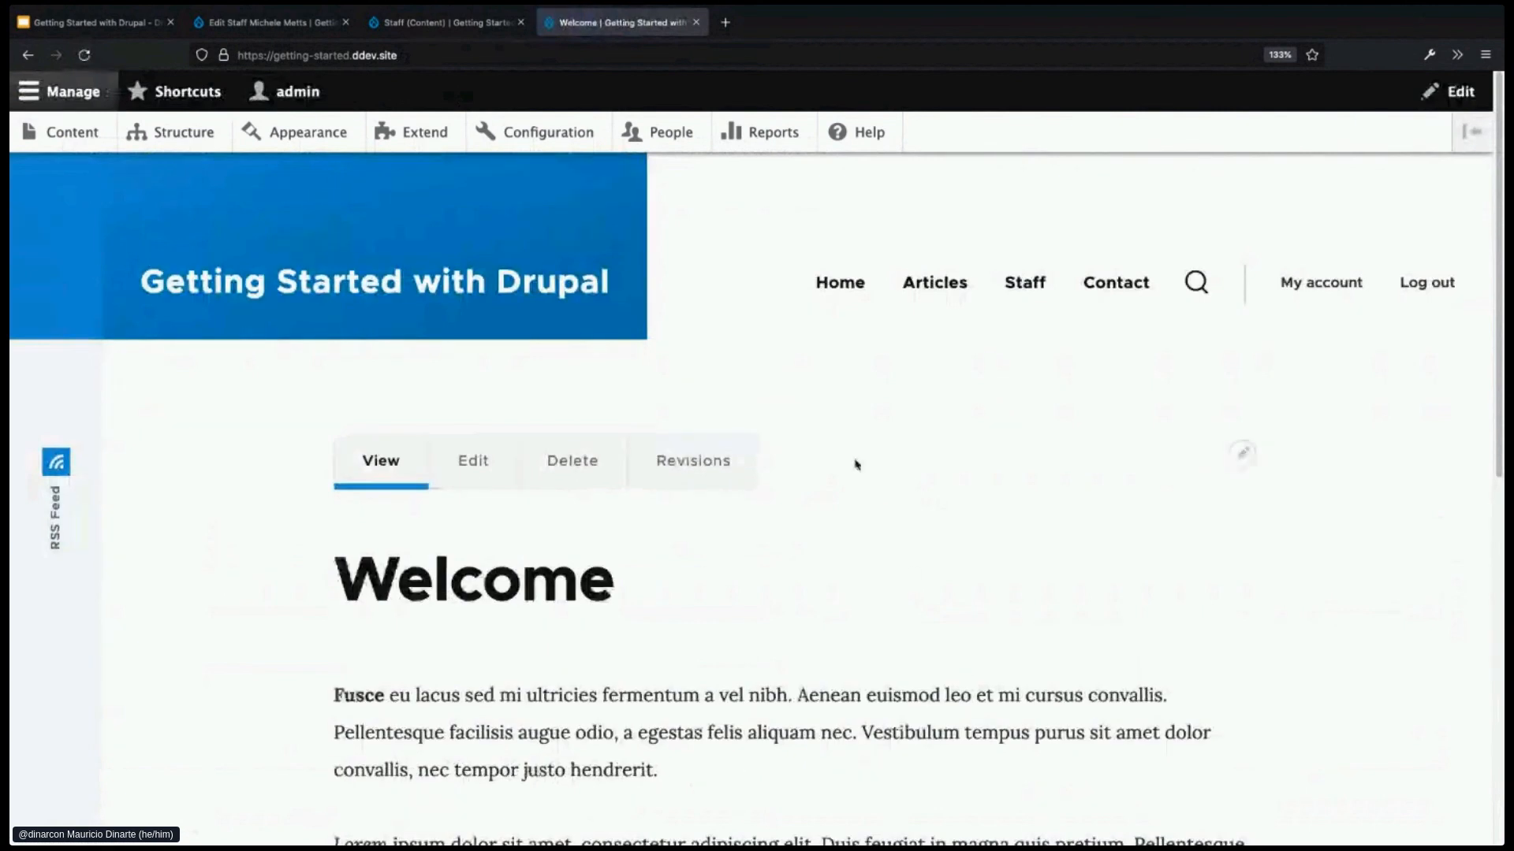
click(1135, 296)
drag(651, 659, 377, 656)
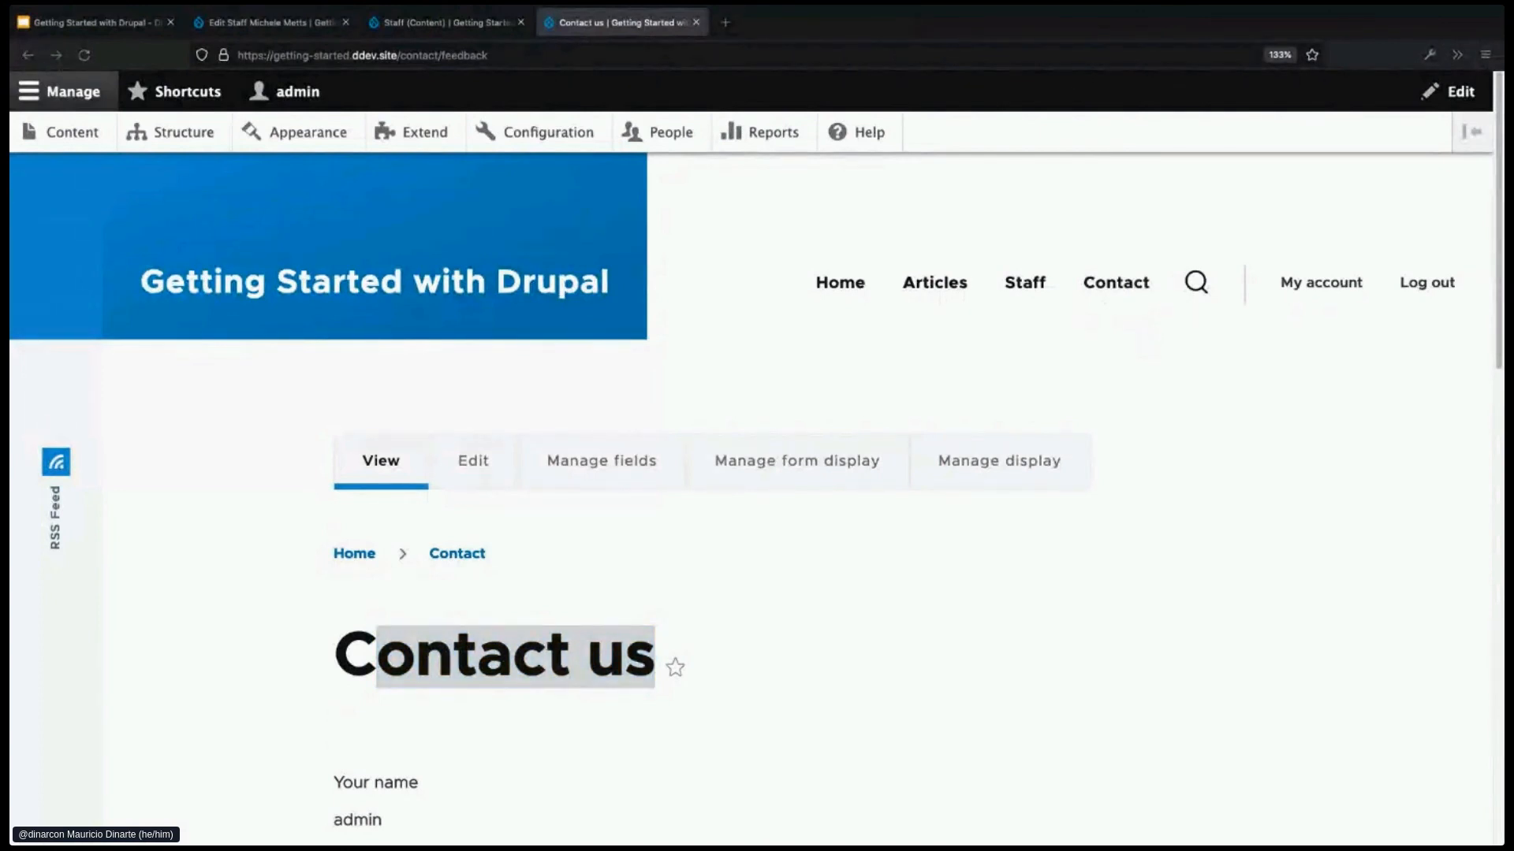
click(979, 536)
click(570, 666)
- Review the Contact us page heading and form, then return to Structure
scroll(405, 664, down, 2)
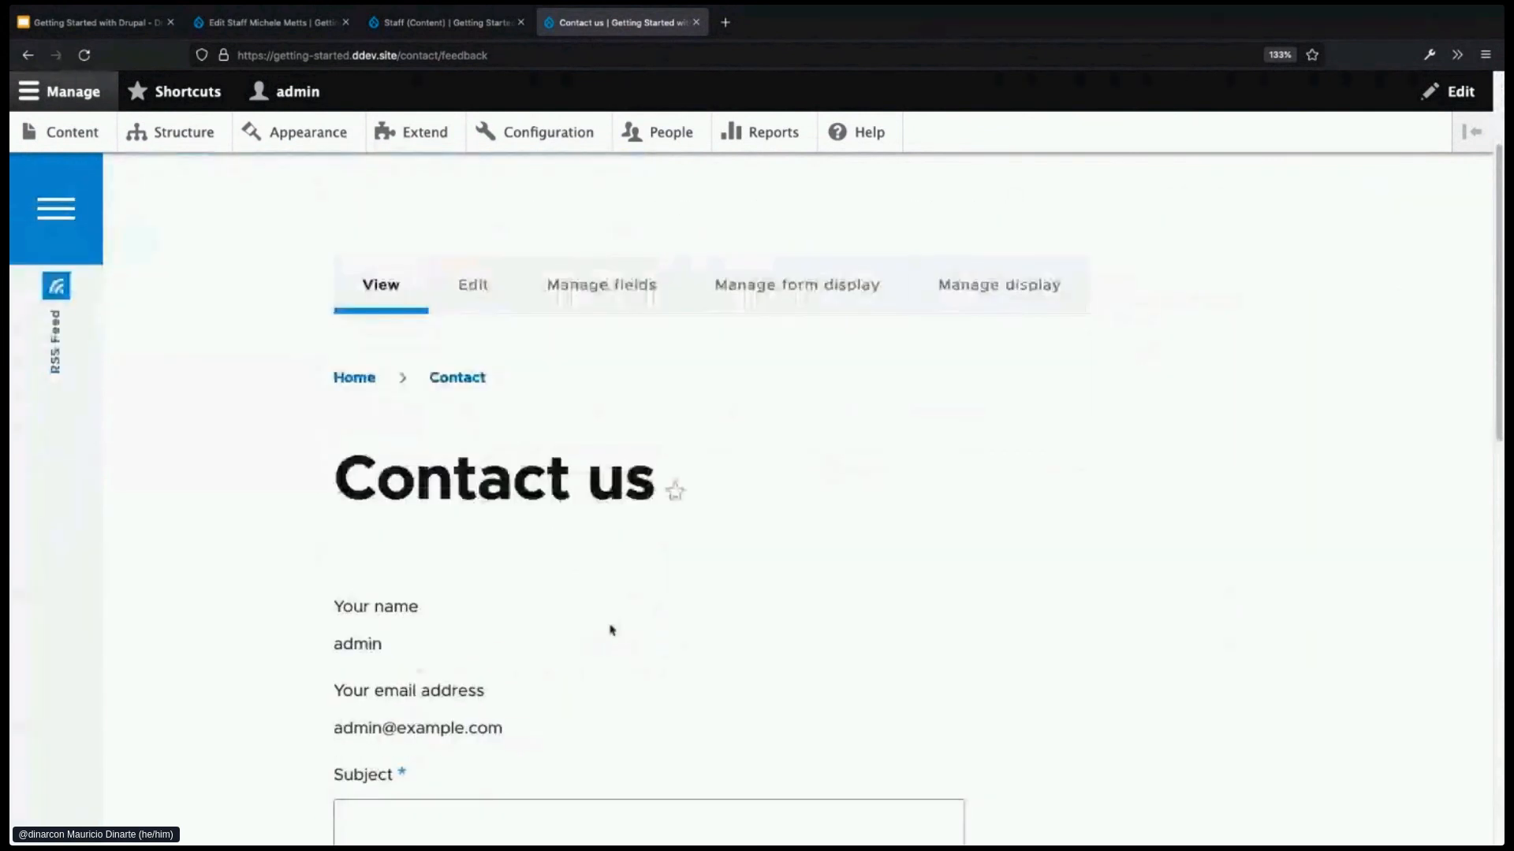
scroll(615, 630, down, 1)
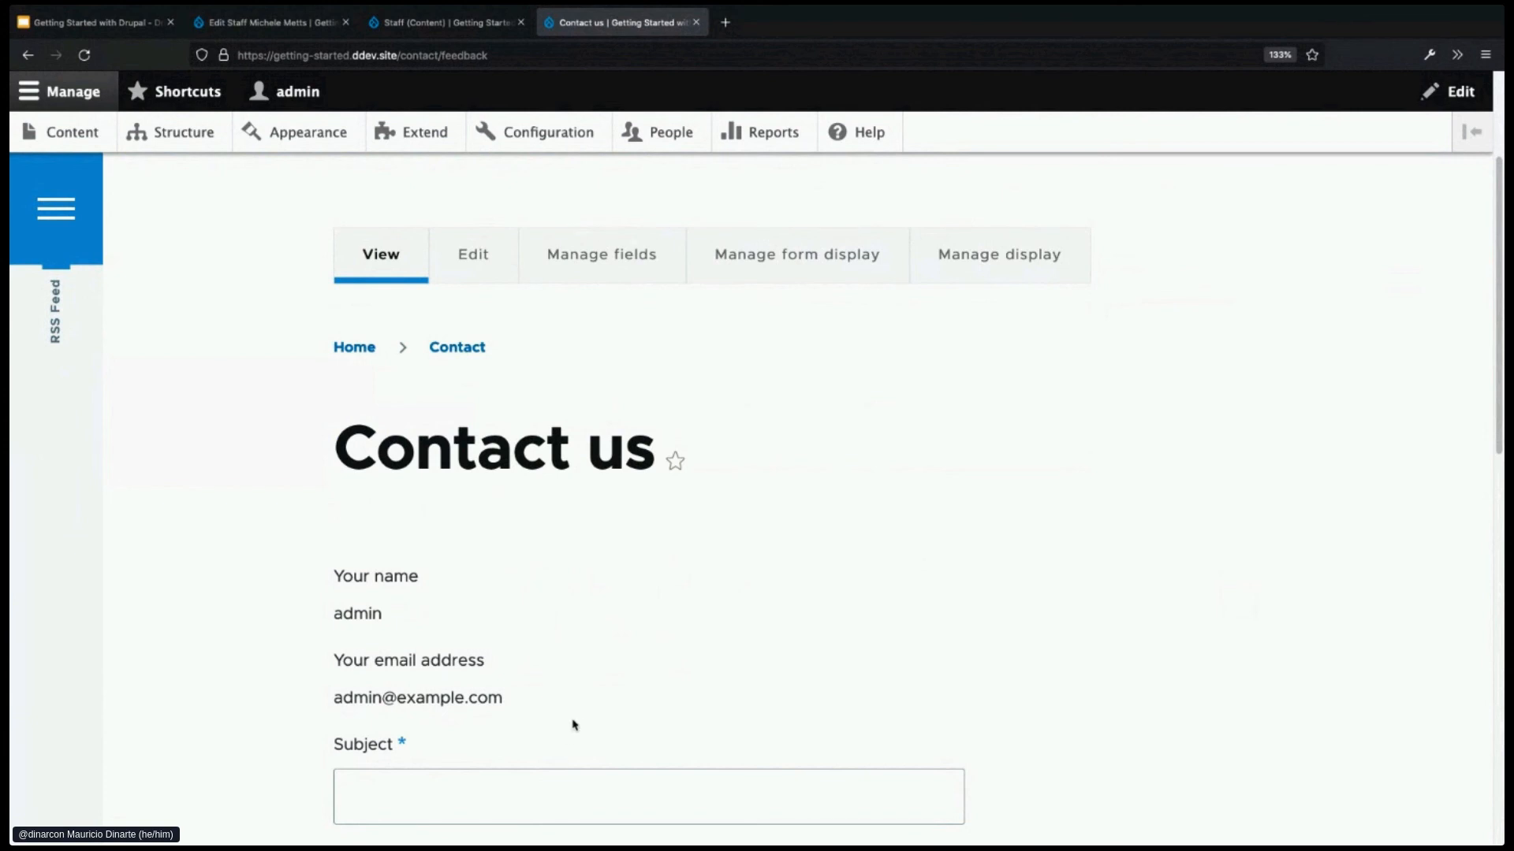
drag(353, 449, 658, 453)
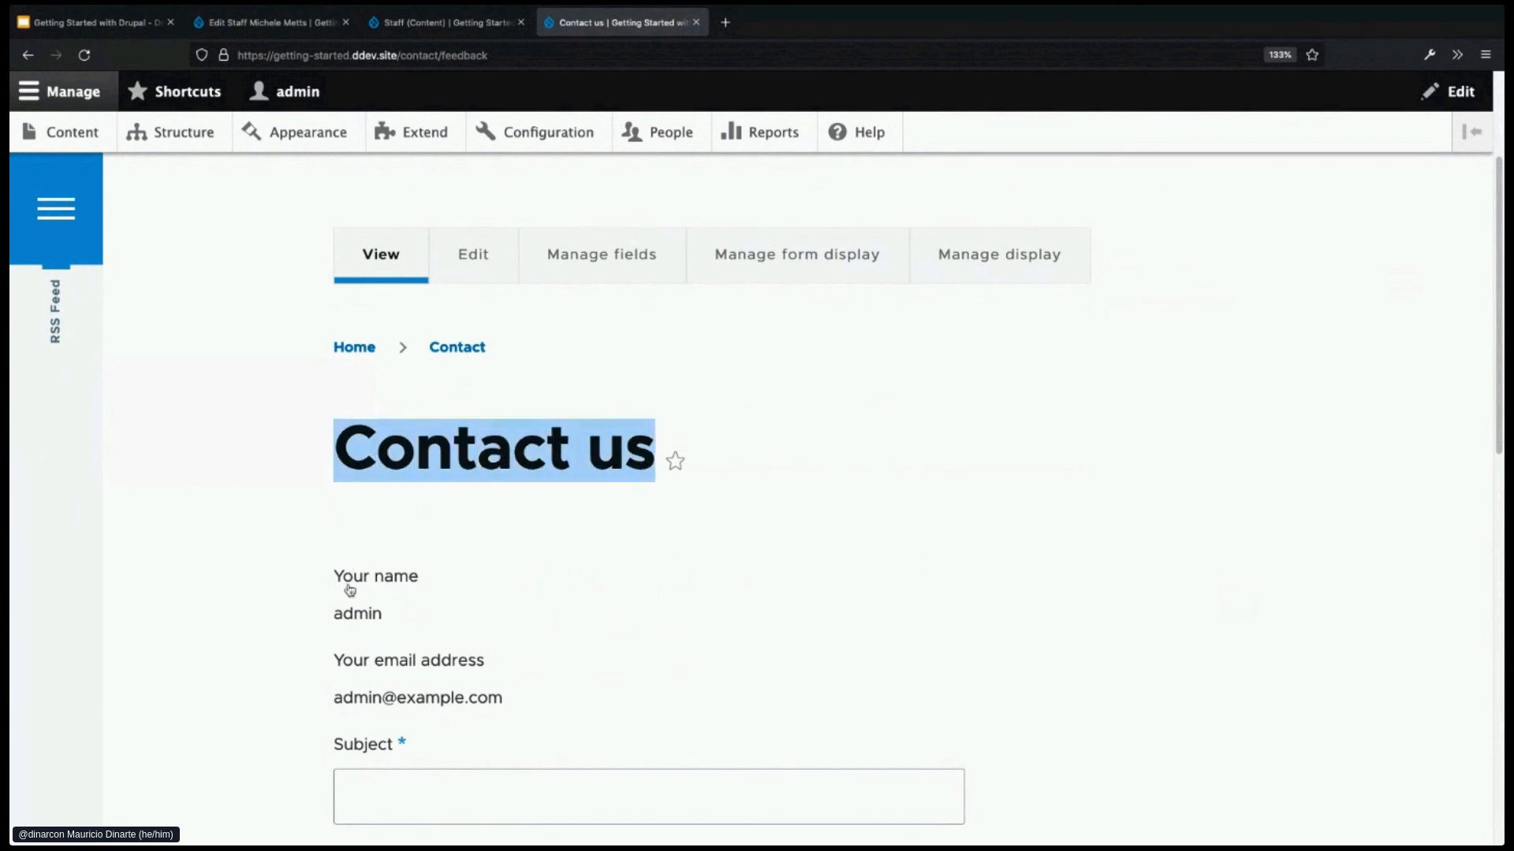
click(341, 510)
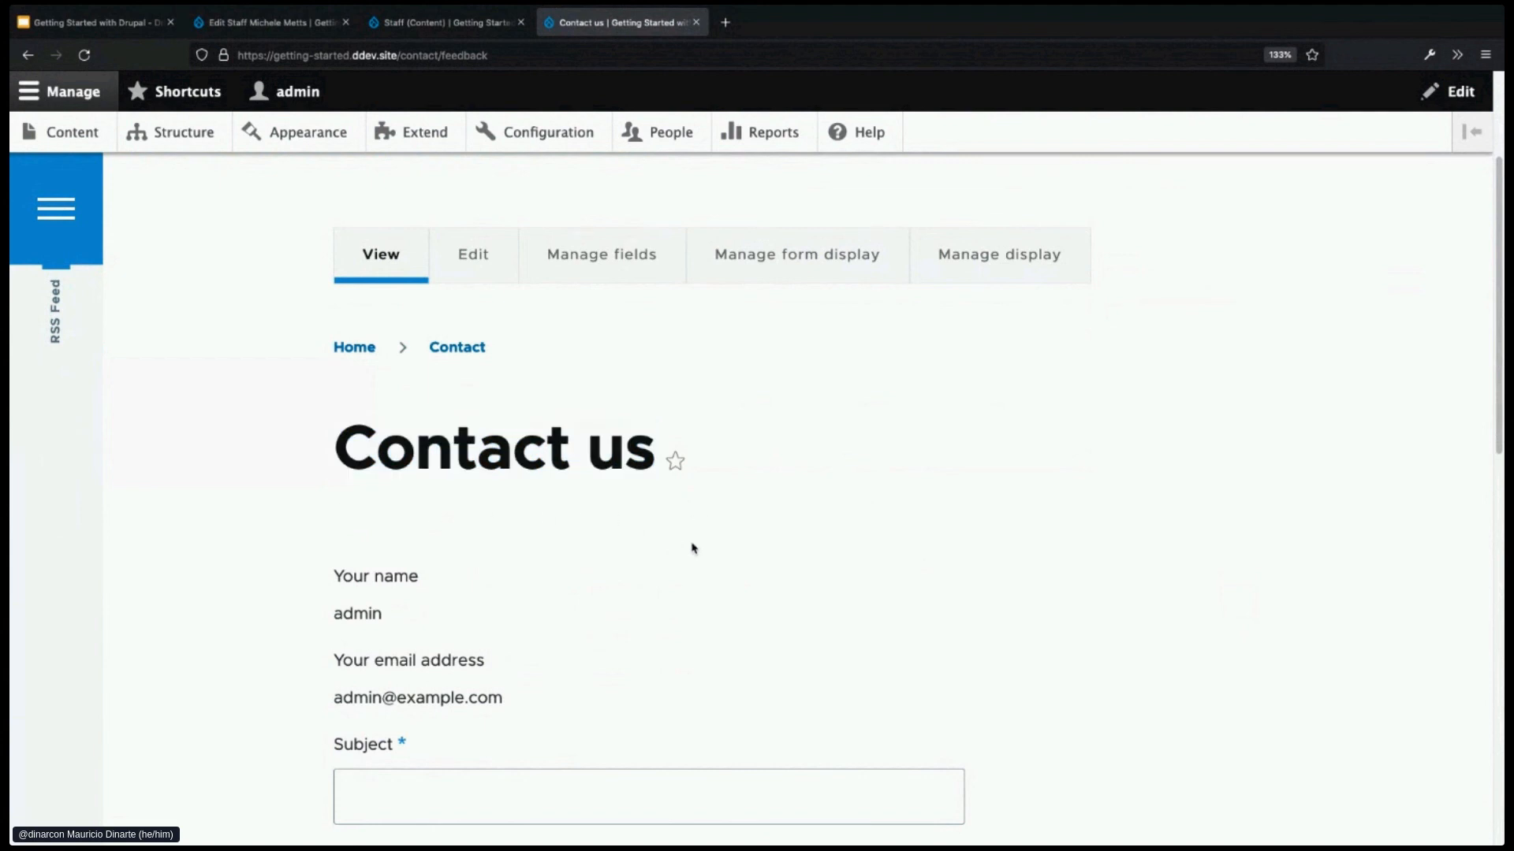
scroll(686, 538, up, 5)
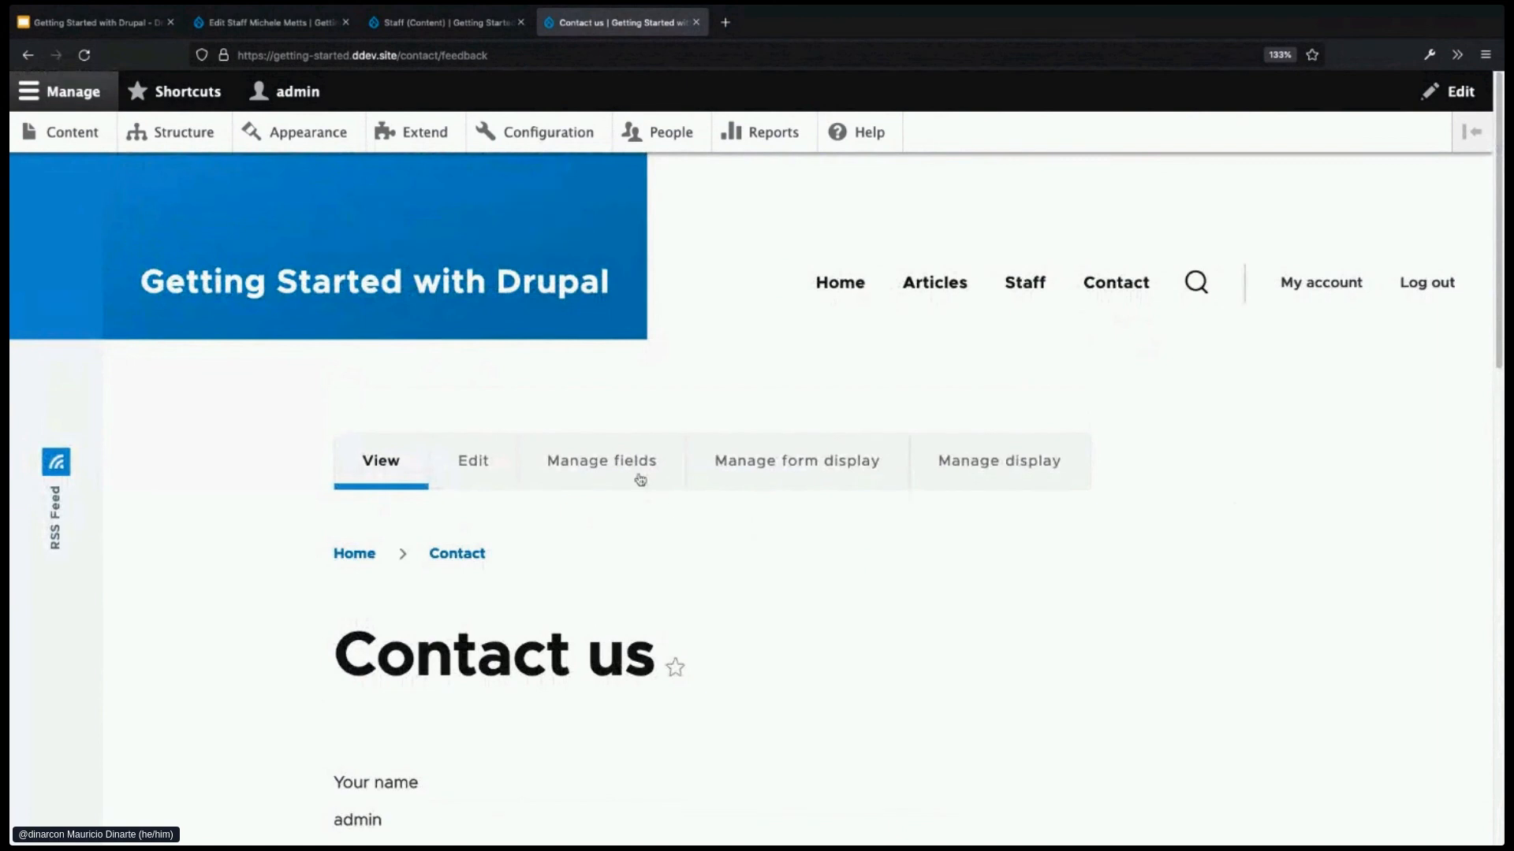
click(178, 136)
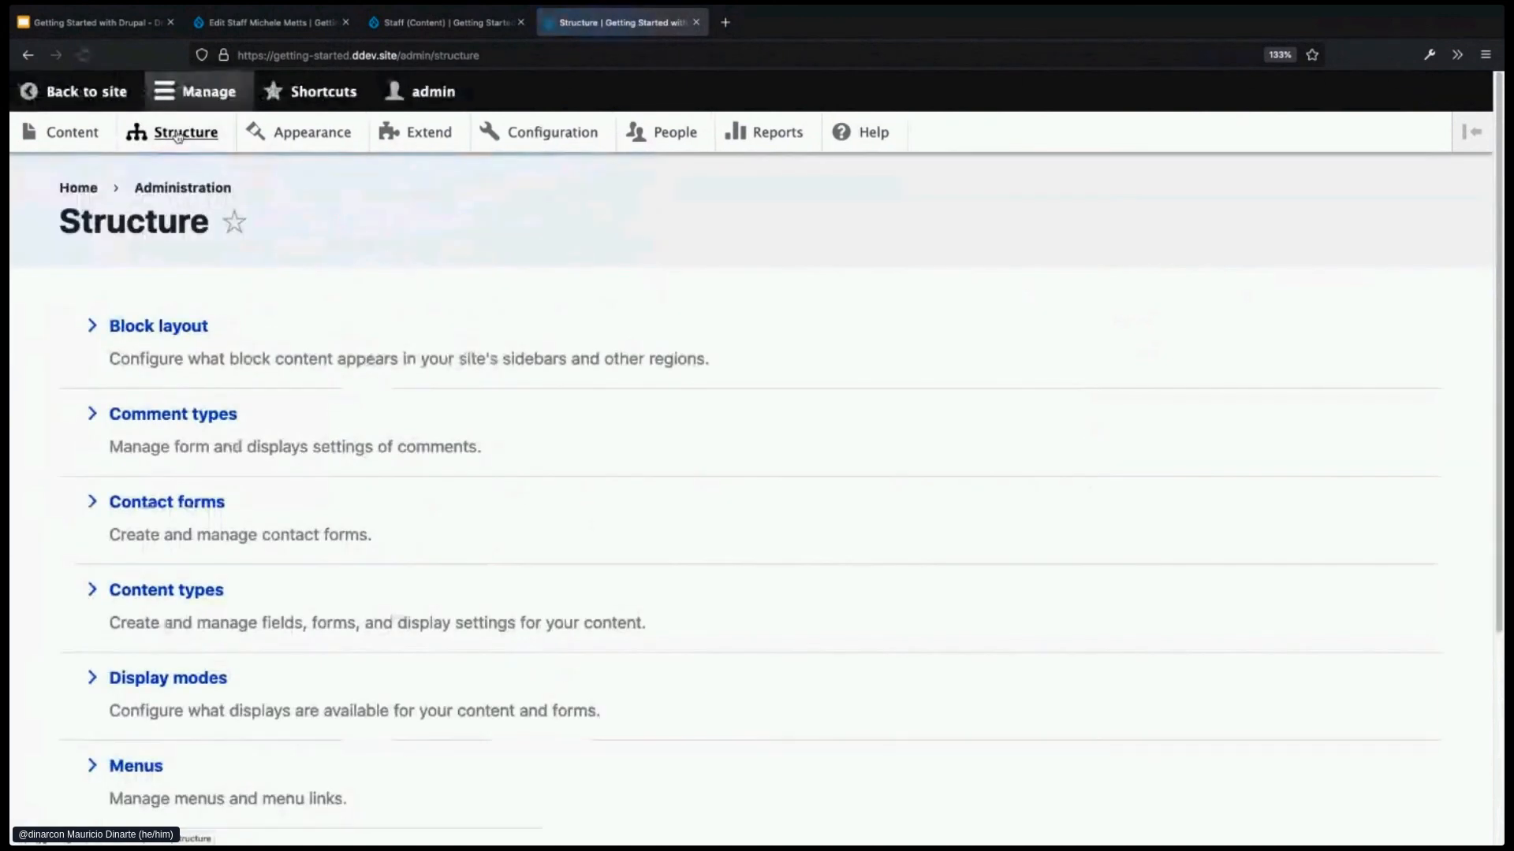
- Demonstrate the Olivero theme's block regions to locate Content, then exit the demonstration
click(198, 332)
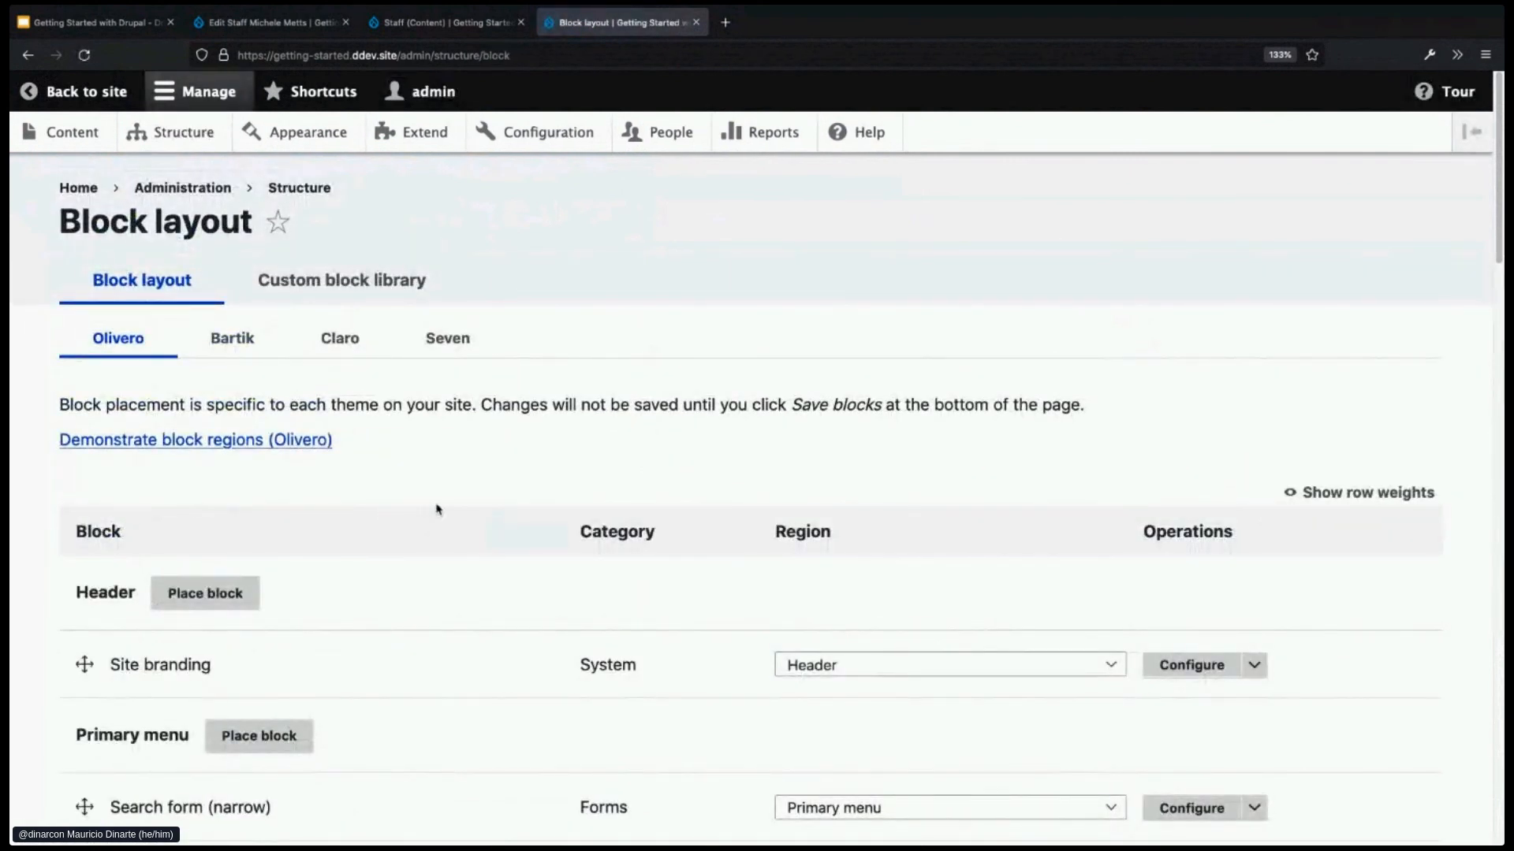
click(149, 447)
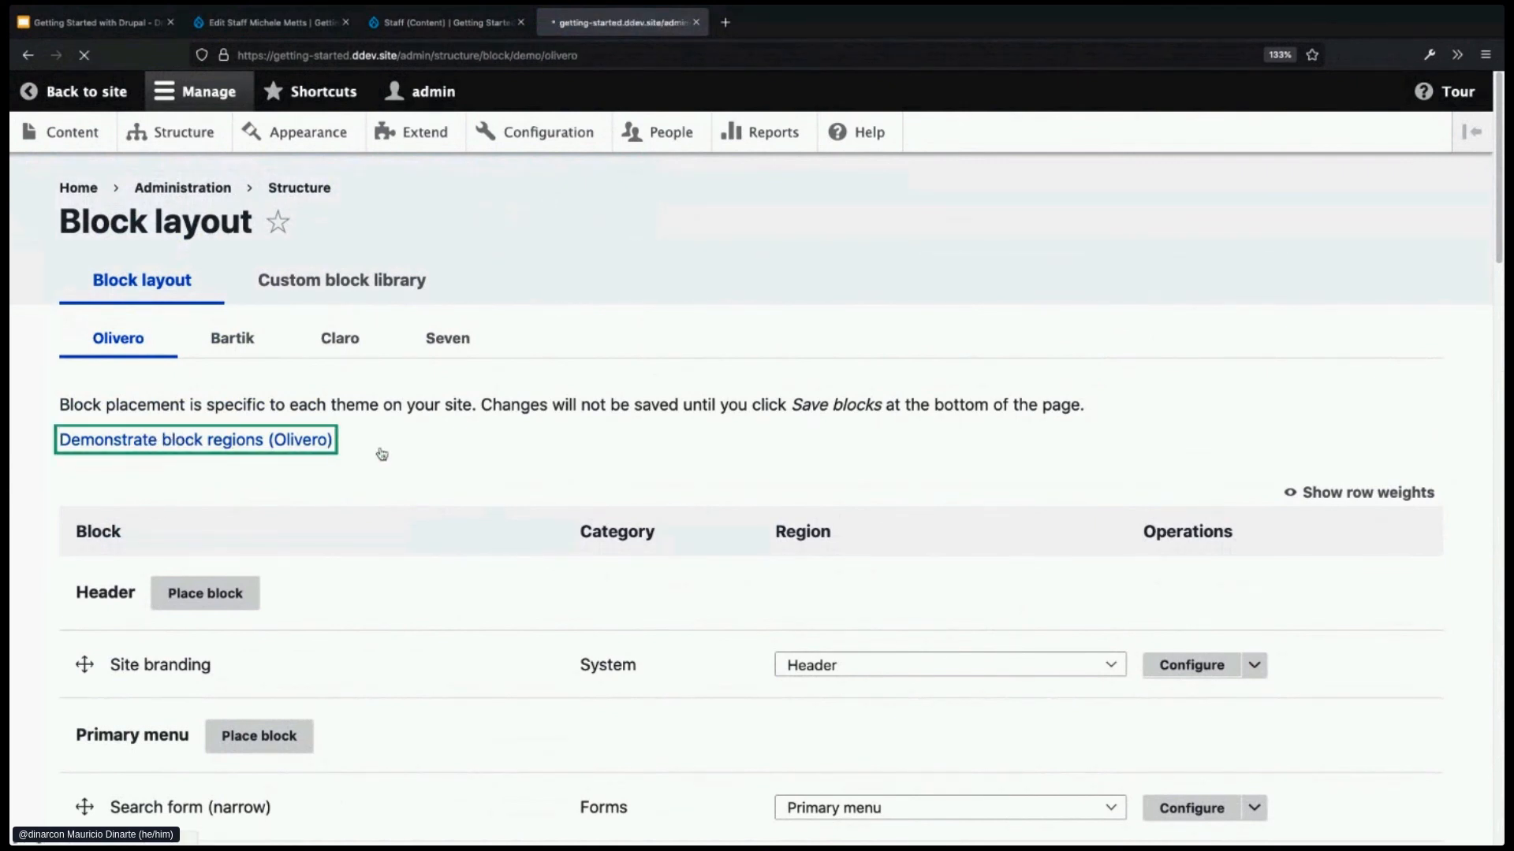
scroll(661, 576, down, 1)
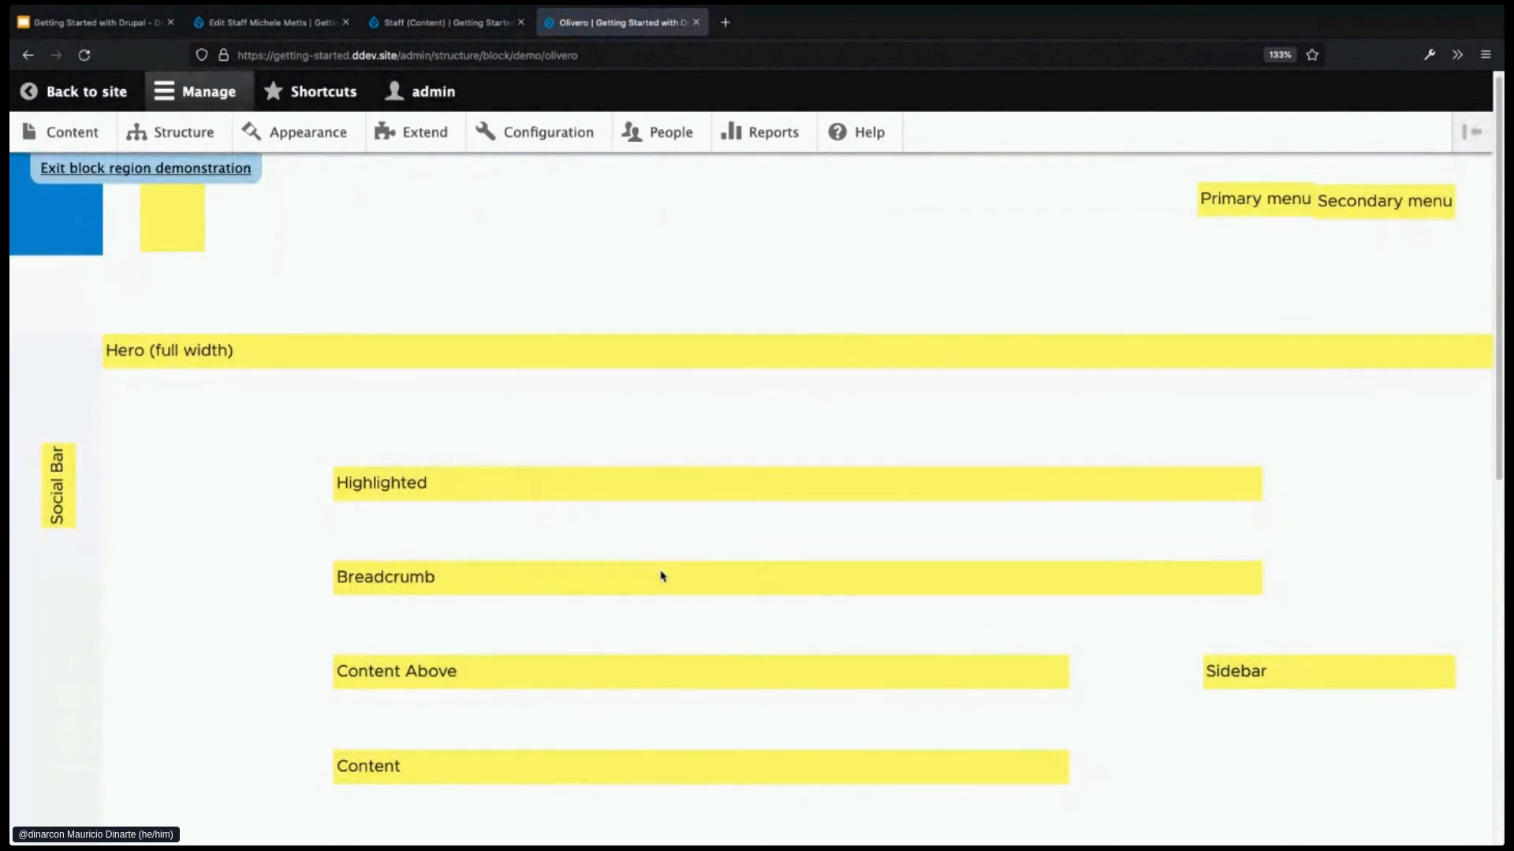
scroll(662, 577, up, 1)
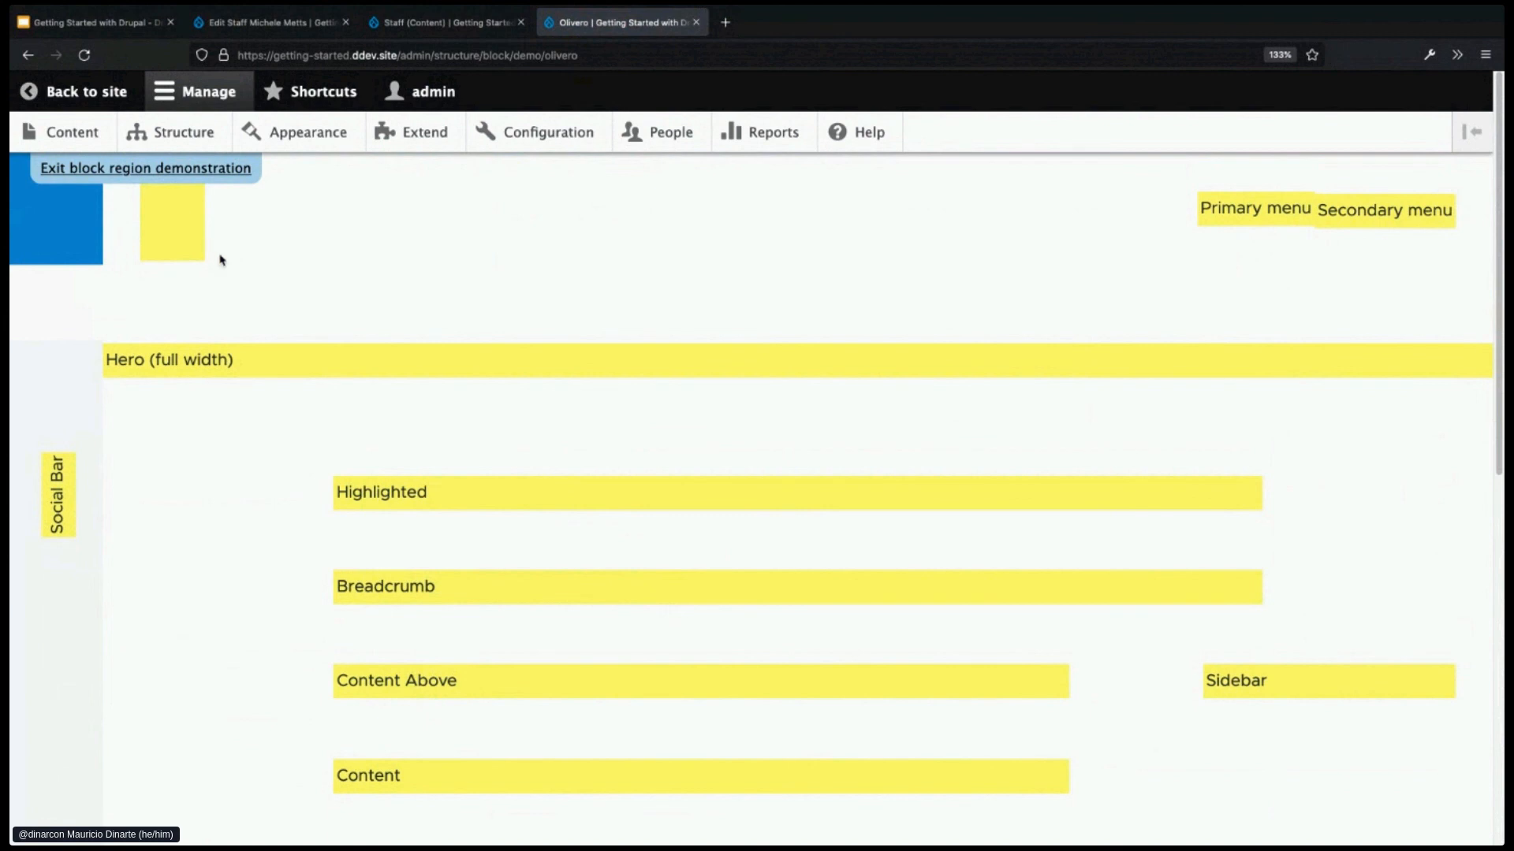
click(196, 170)
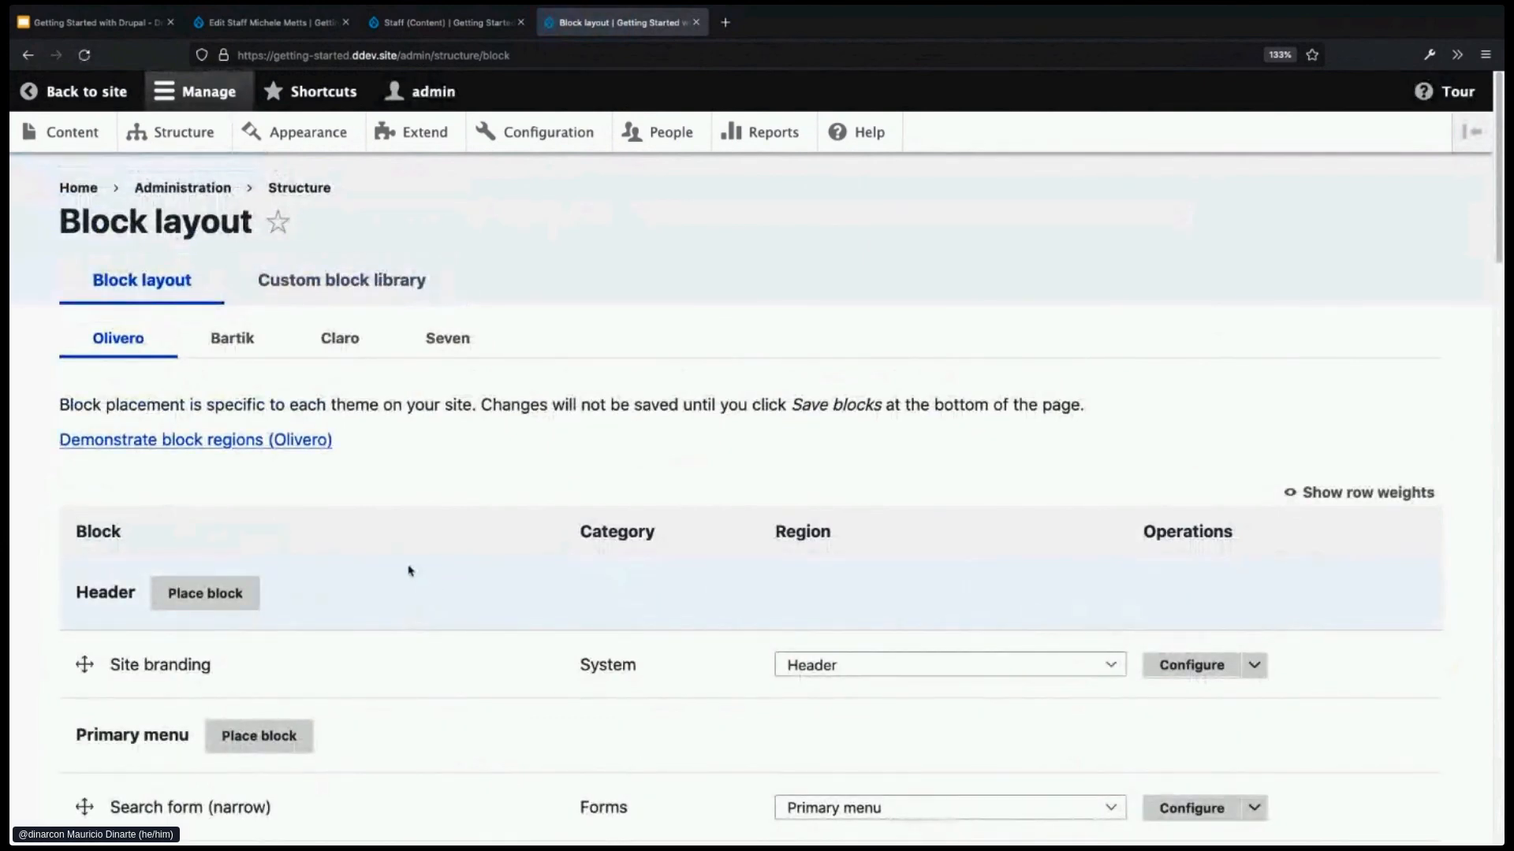
- Open Place block for the Content region and start a new custom block
scroll(410, 572, down, 1)
scroll(382, 552, down, 5)
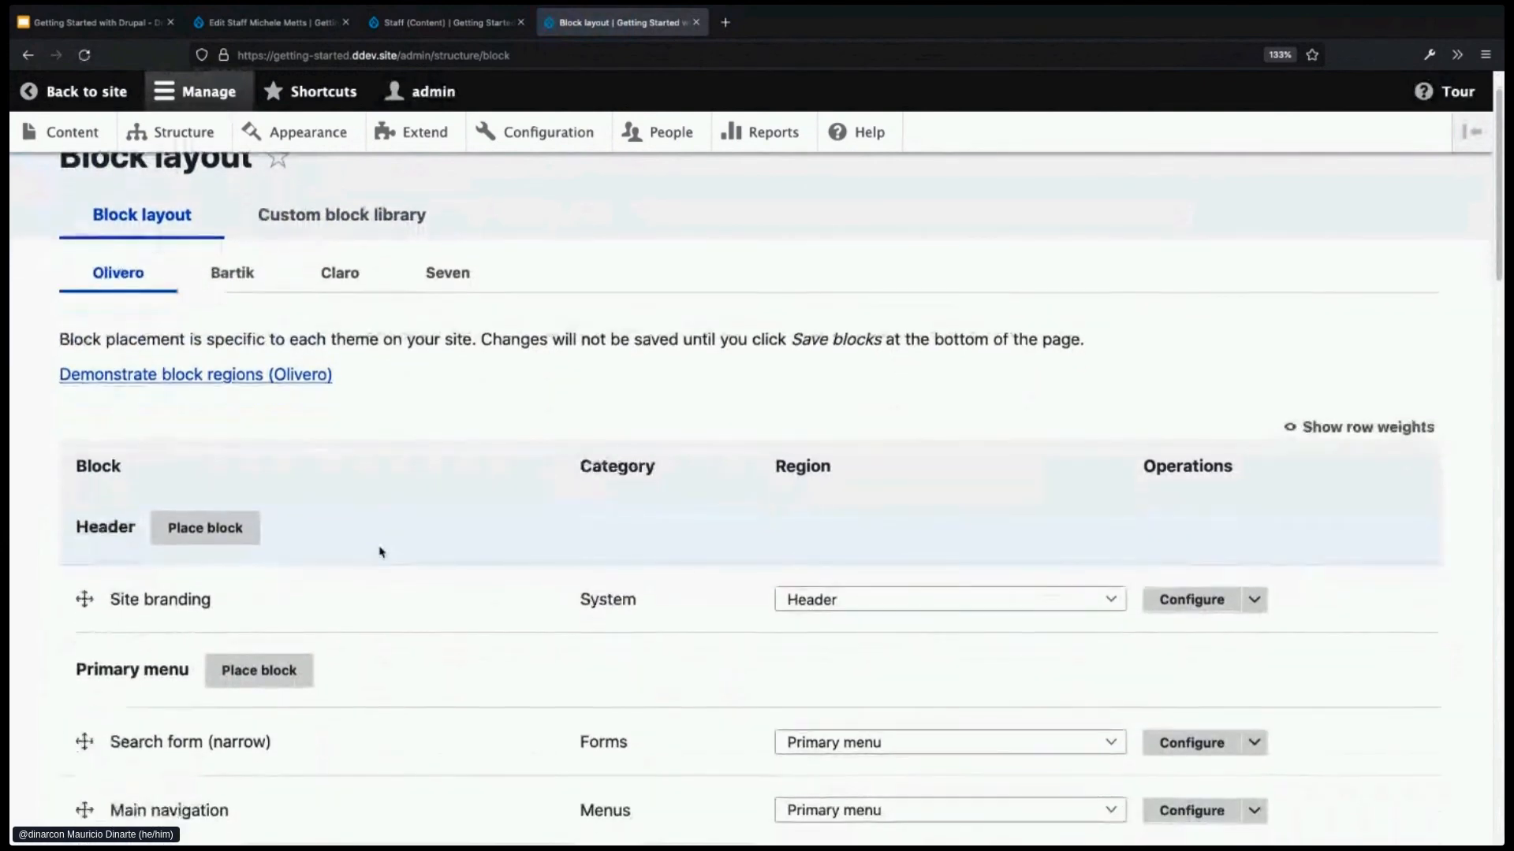
scroll(391, 549, down, 3)
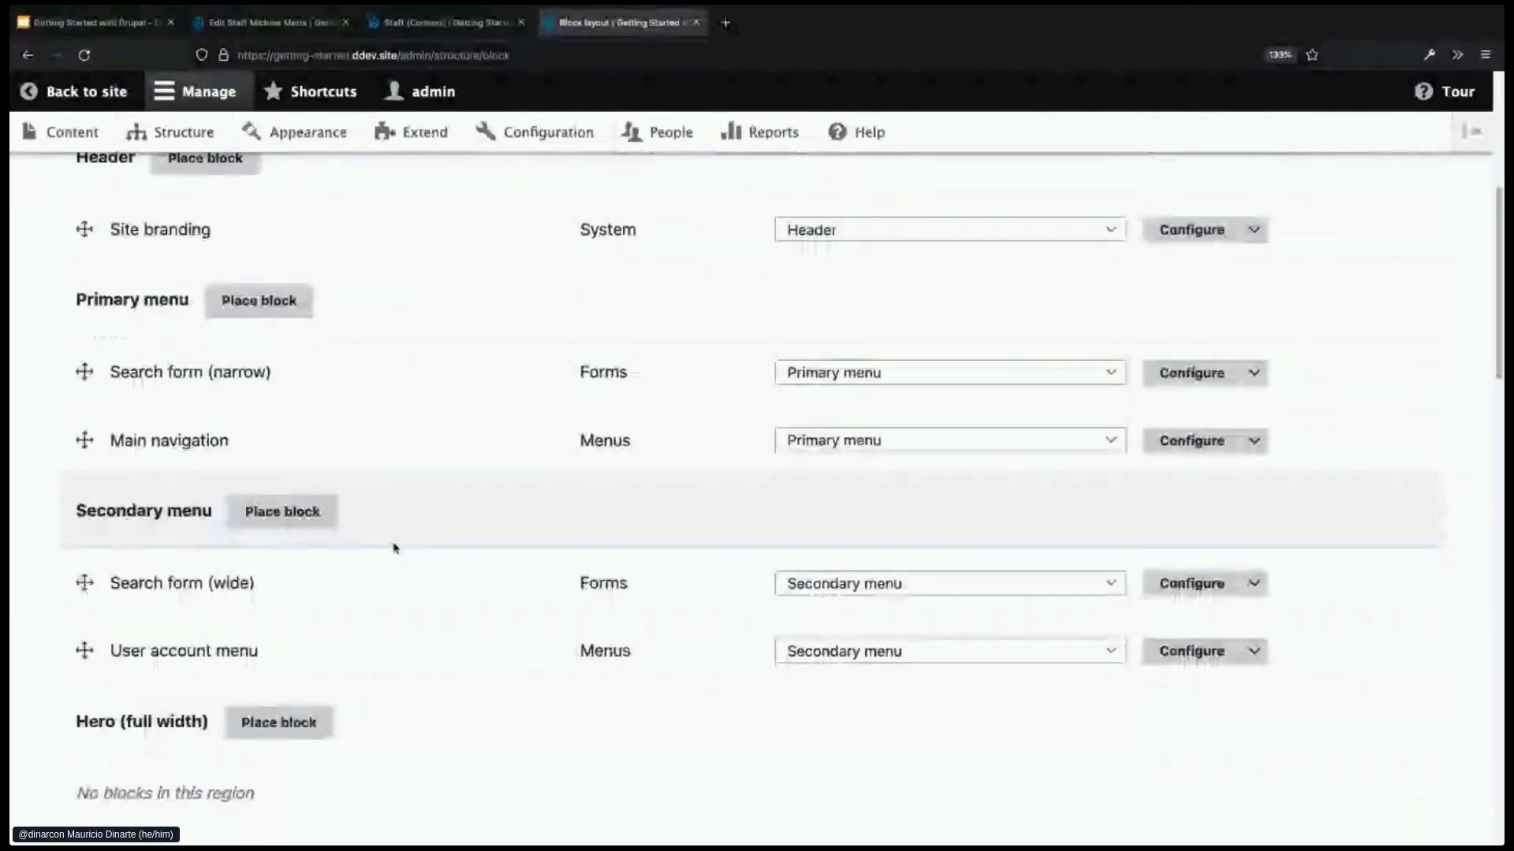
scroll(433, 538, down, 10)
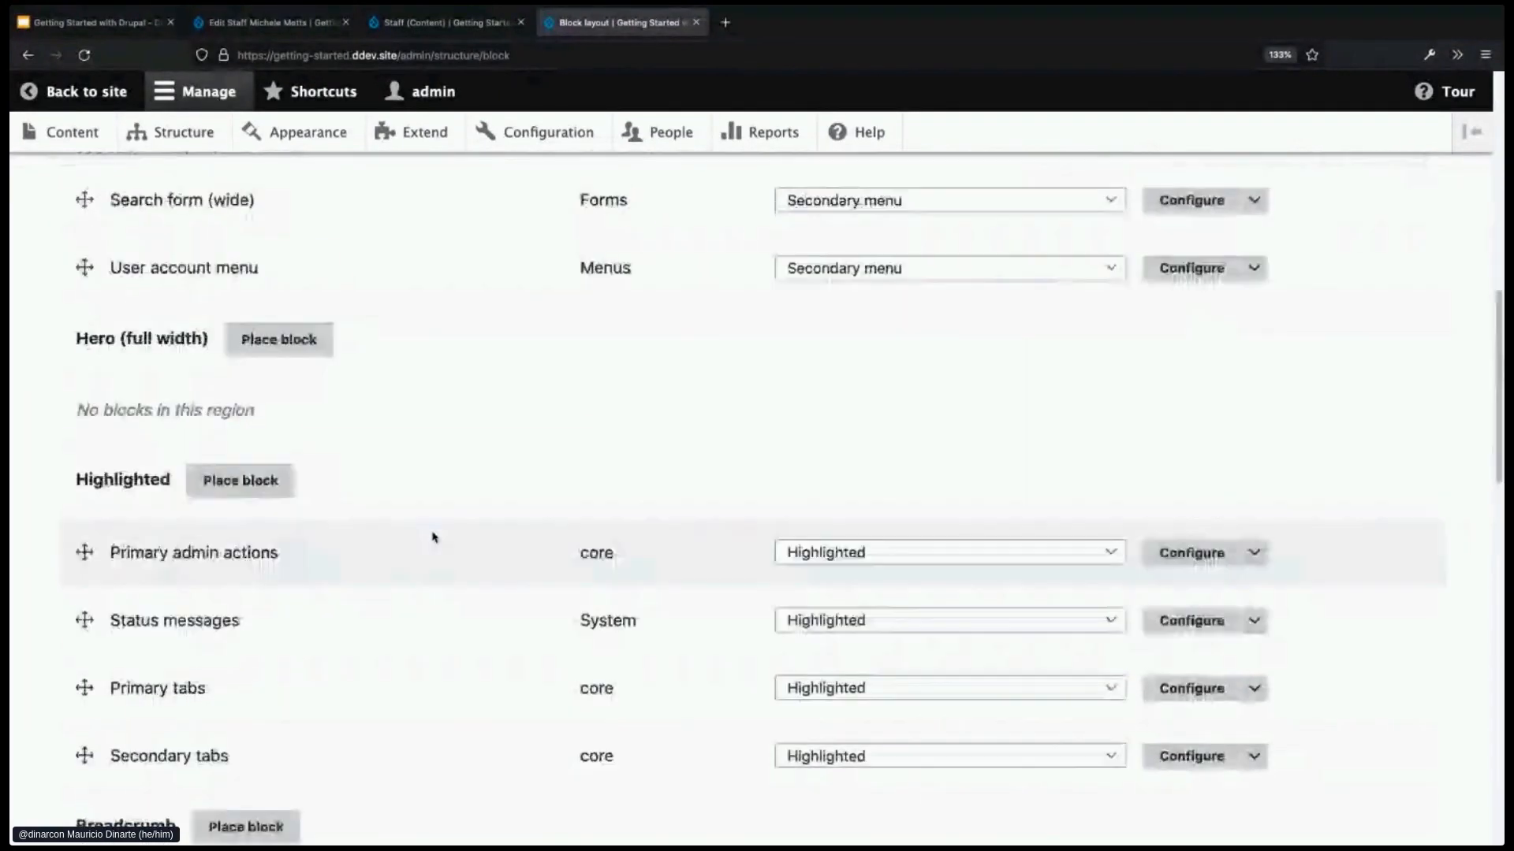
scroll(433, 538, down, 8)
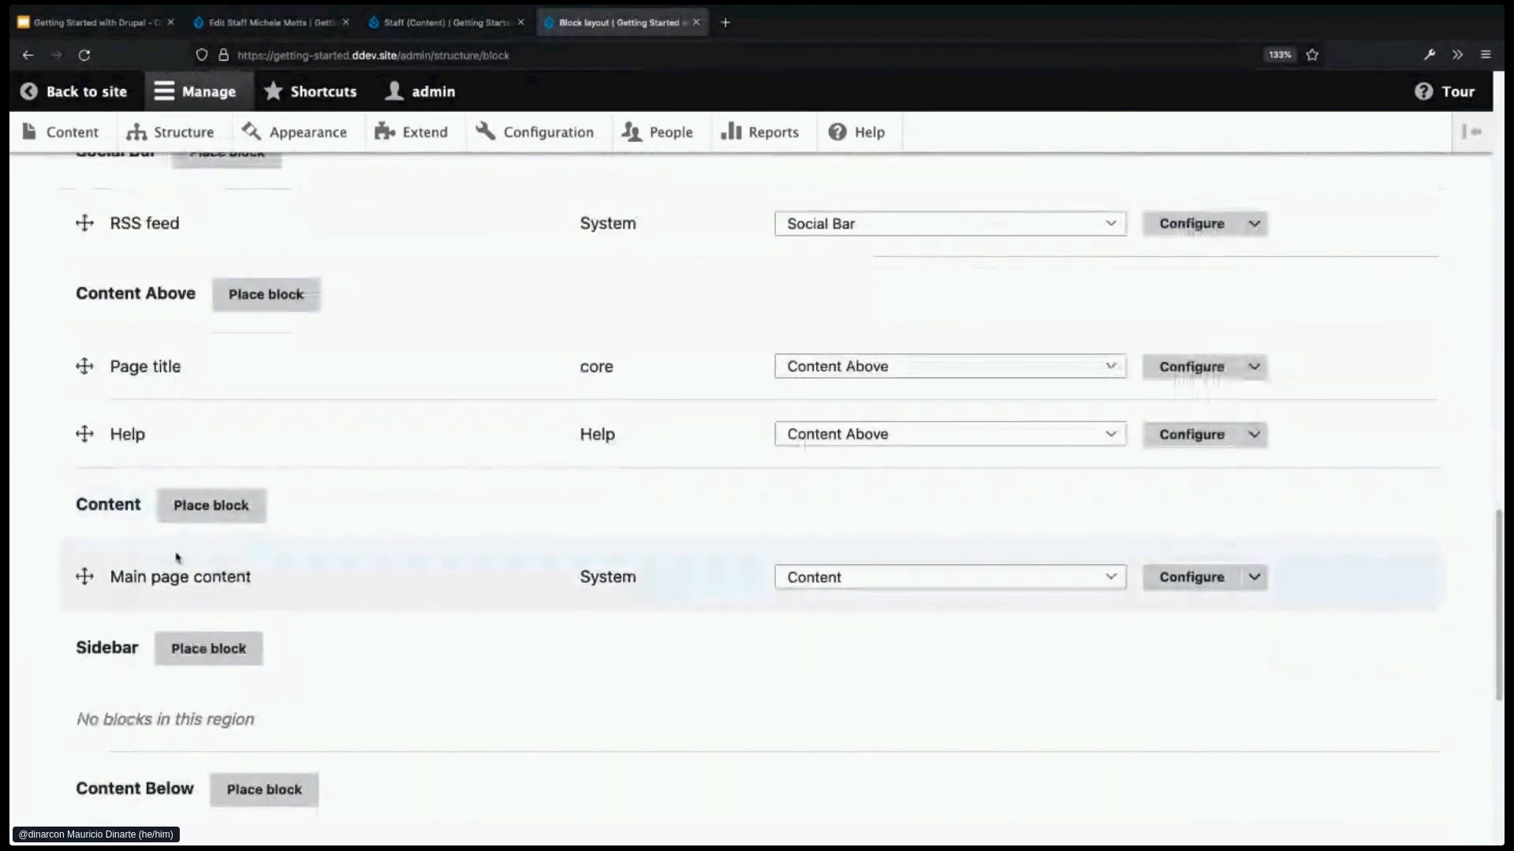
drag(114, 577, 257, 580)
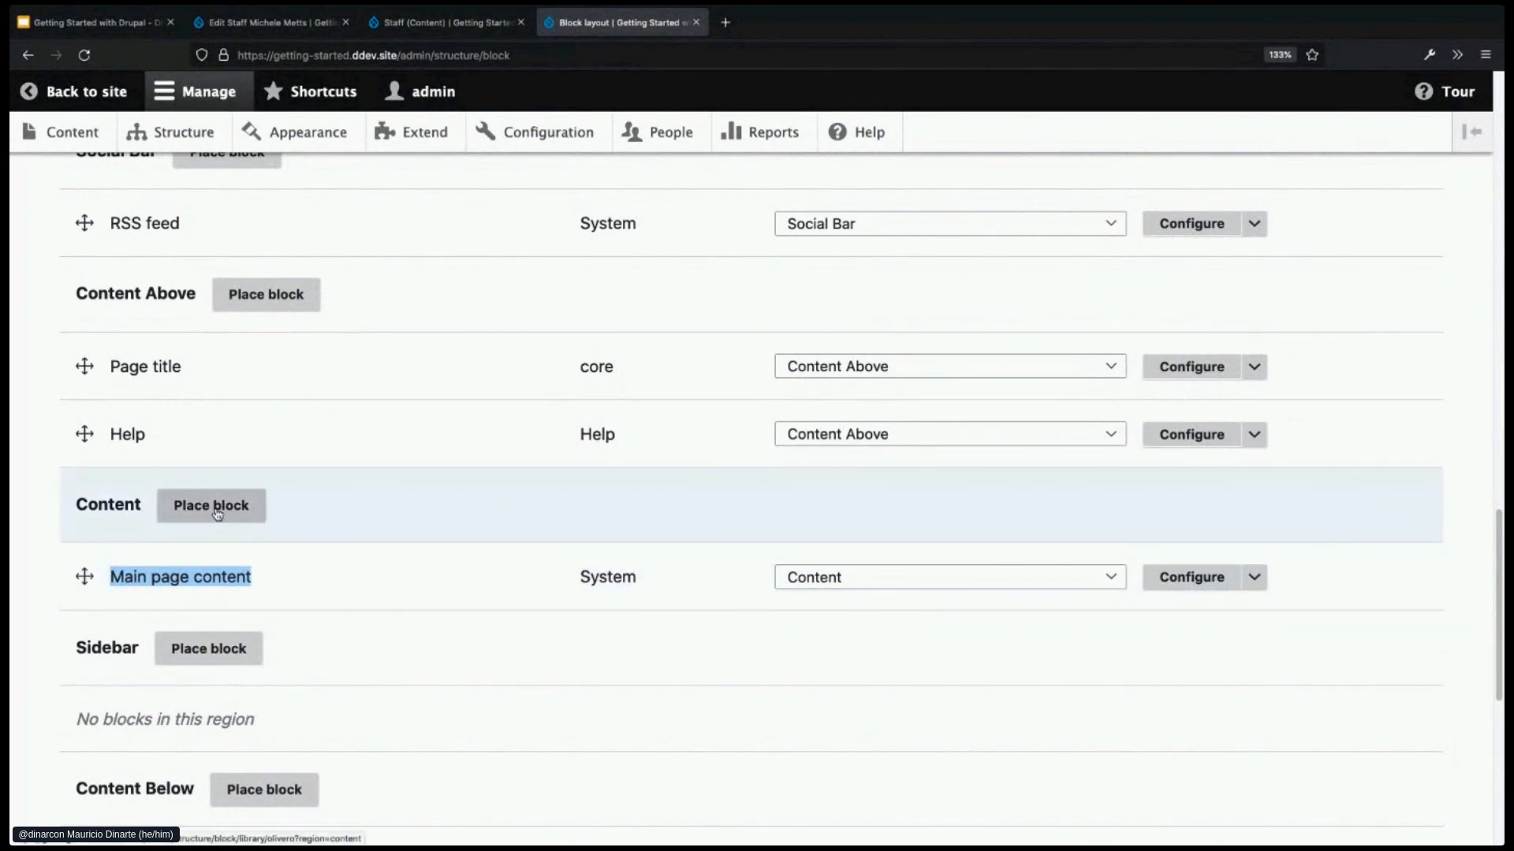
click(232, 517)
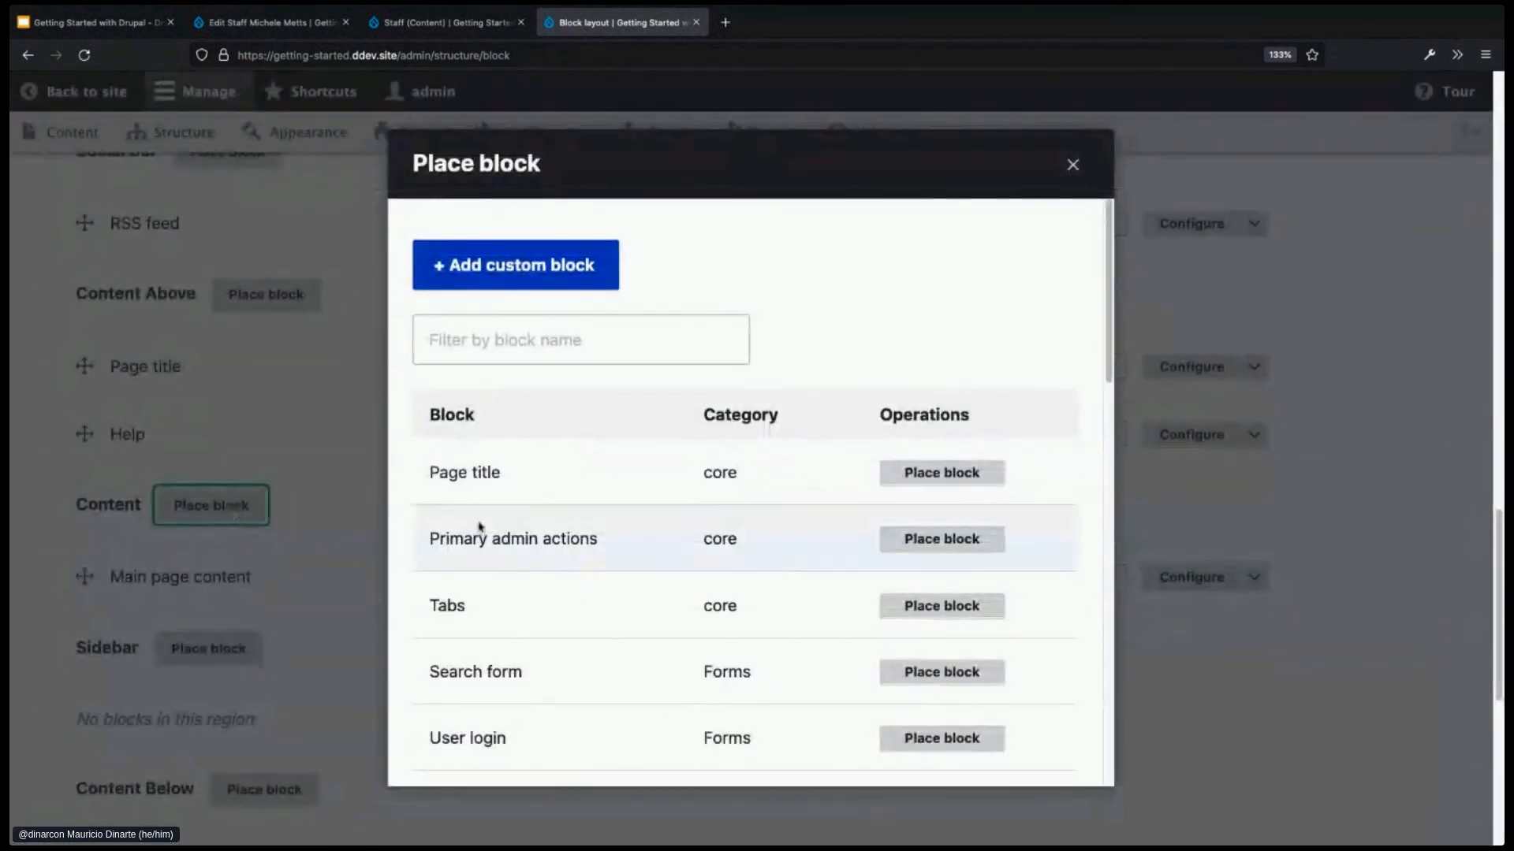
click(509, 274)
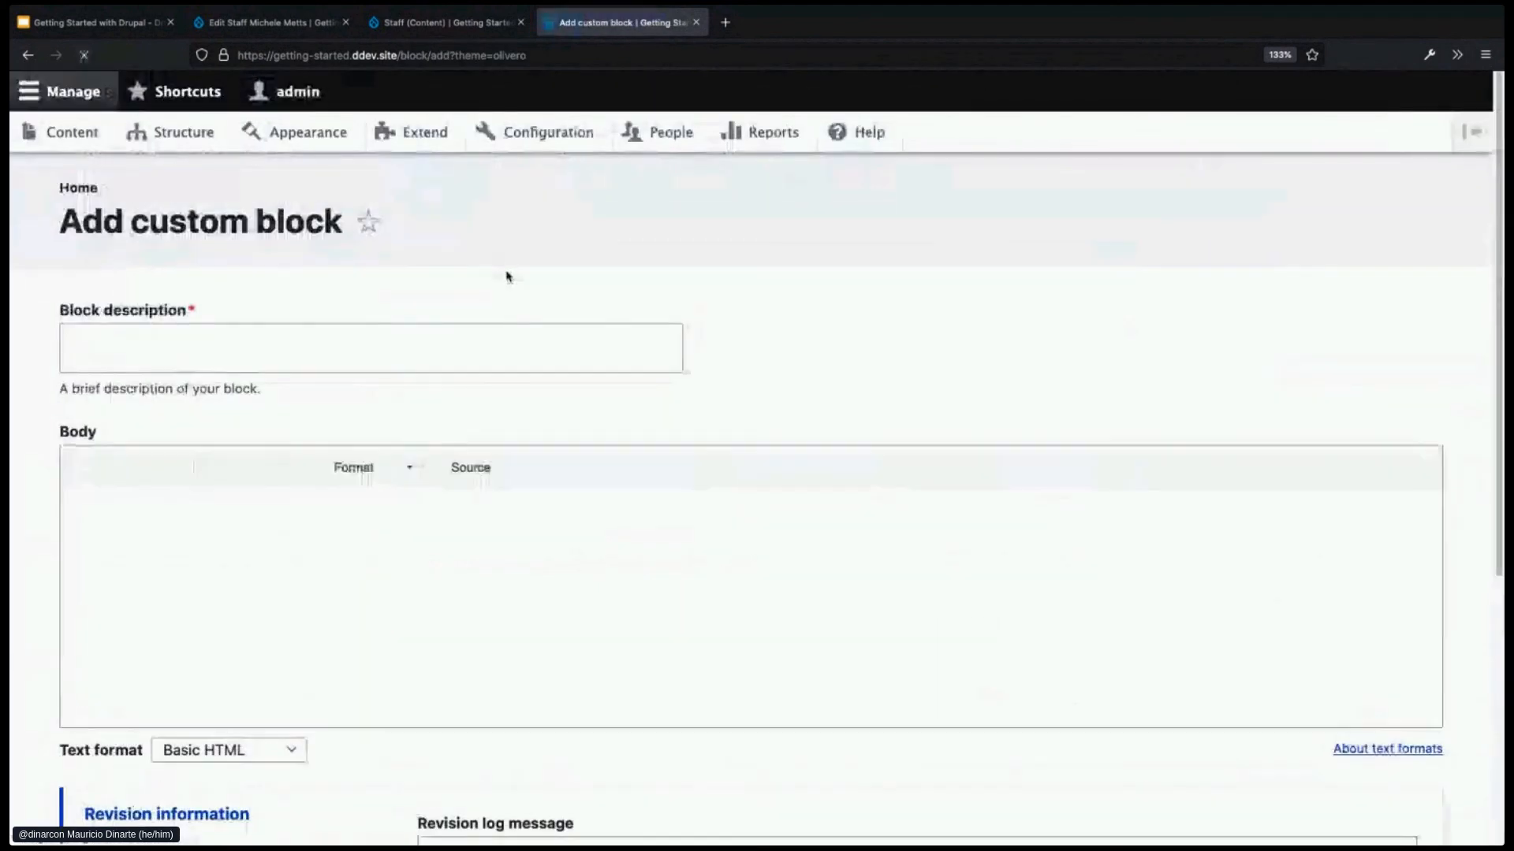
click(356, 347)
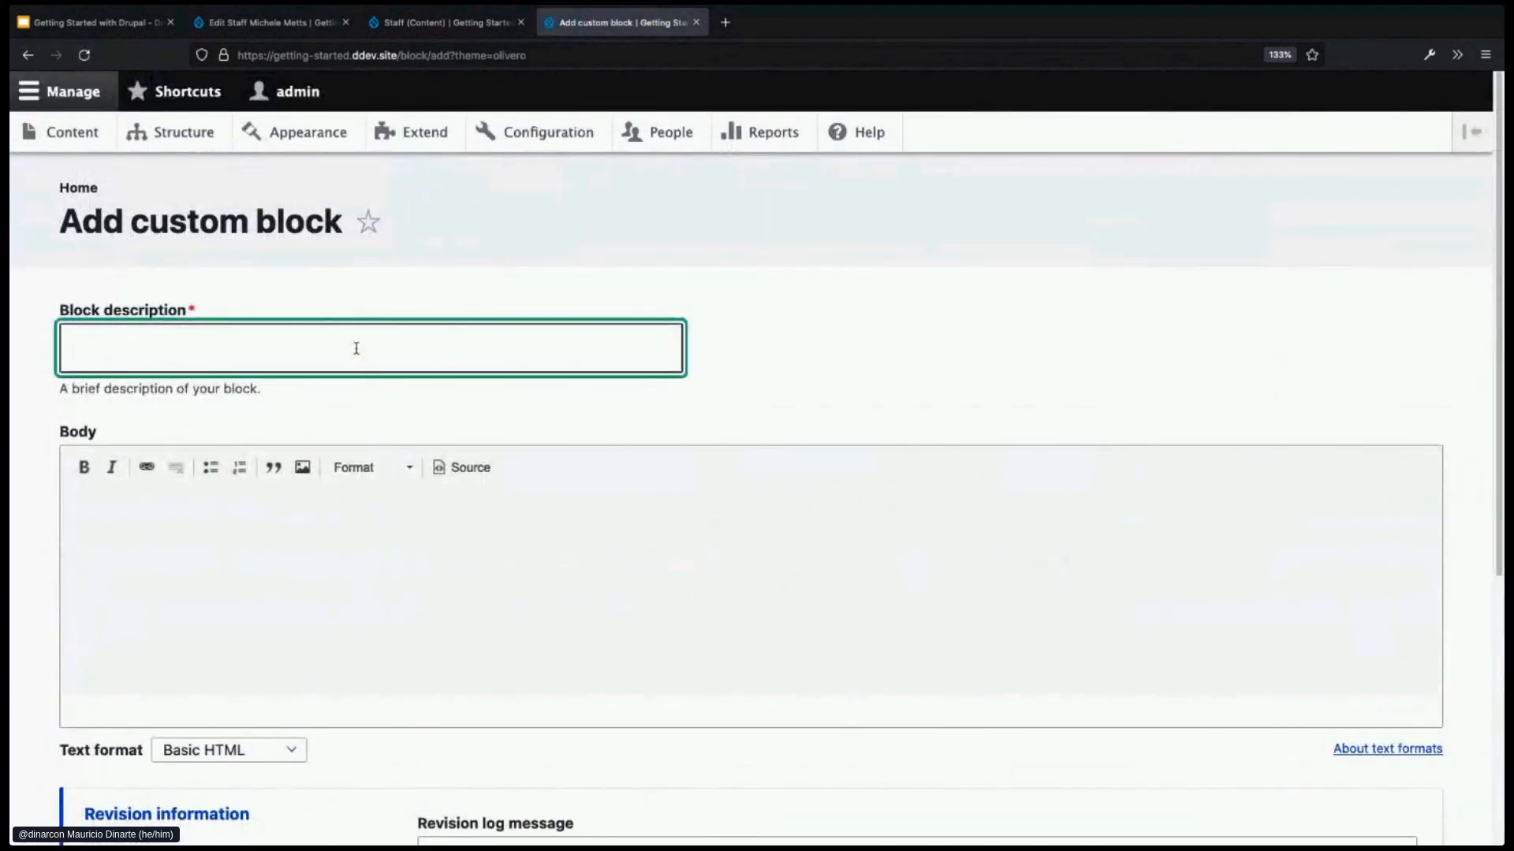
- Save a 'Contact us details' block whose body gives a contact e-mail and points to the form below
text(Contact us details)
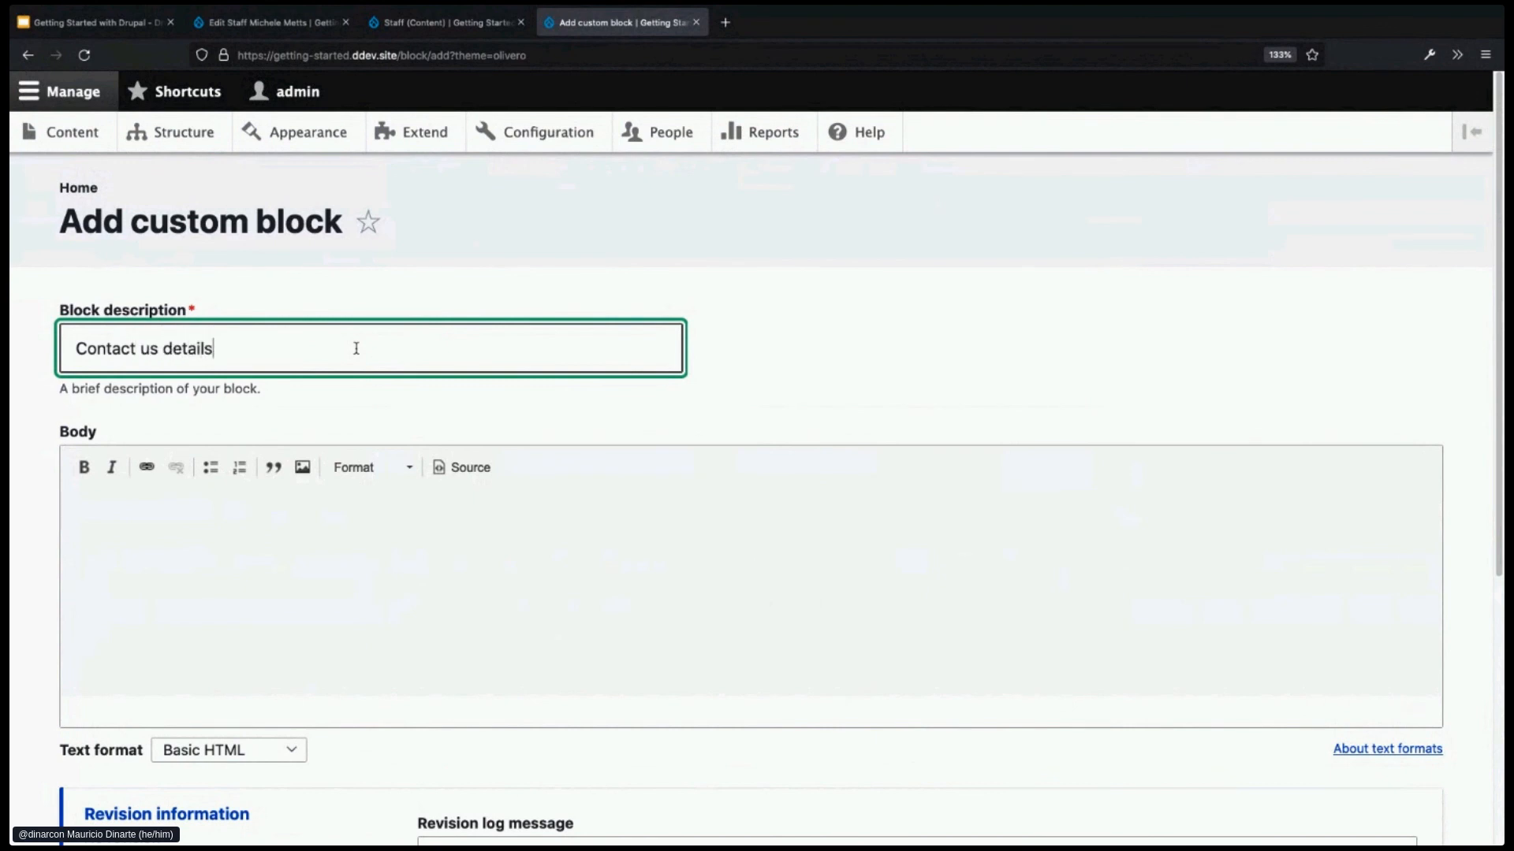
click(423, 608)
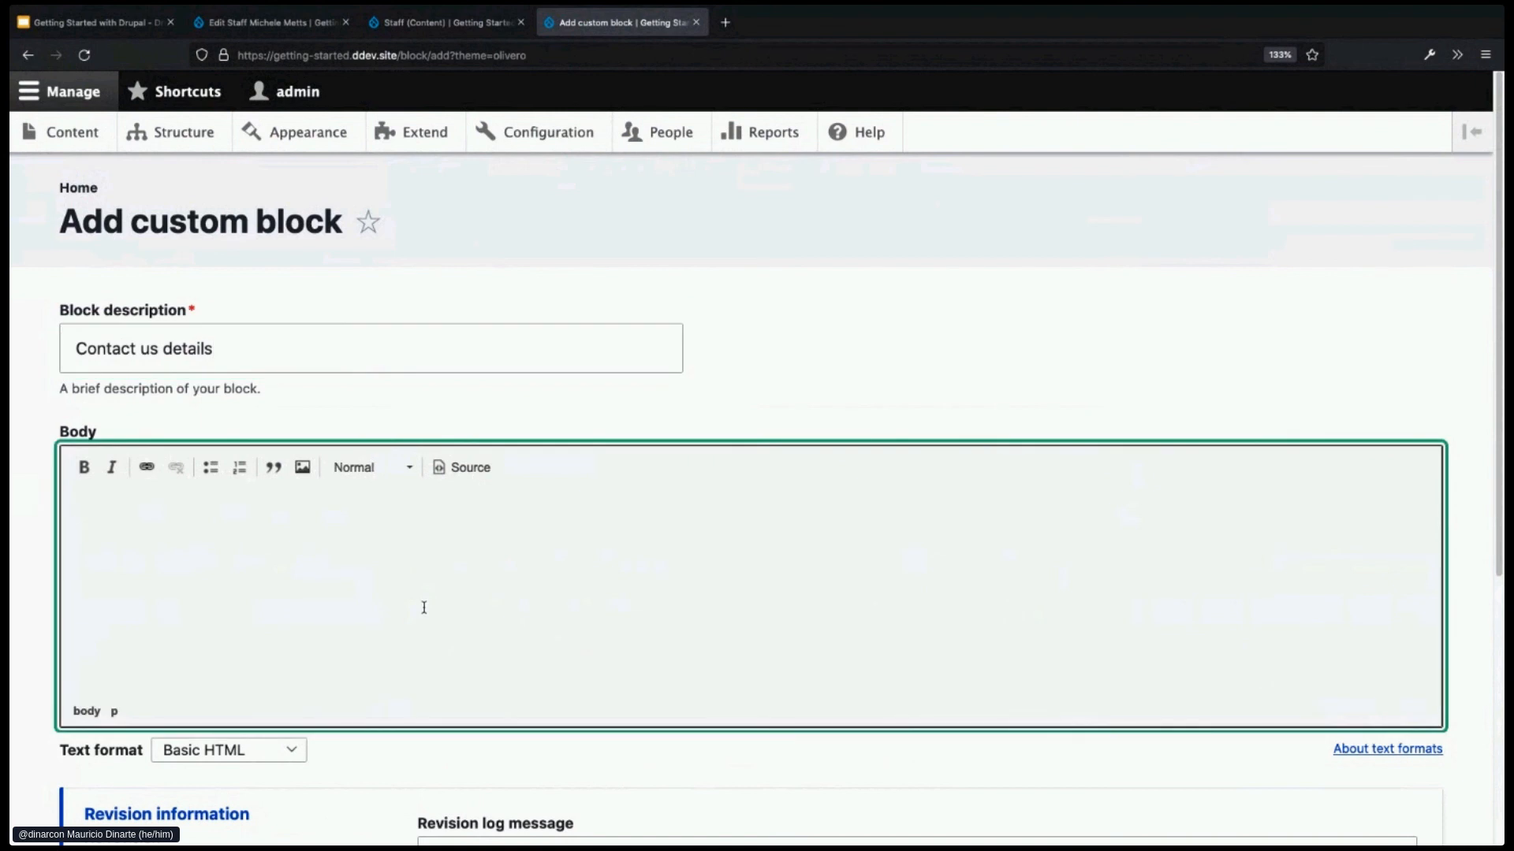
text(You can reach out)
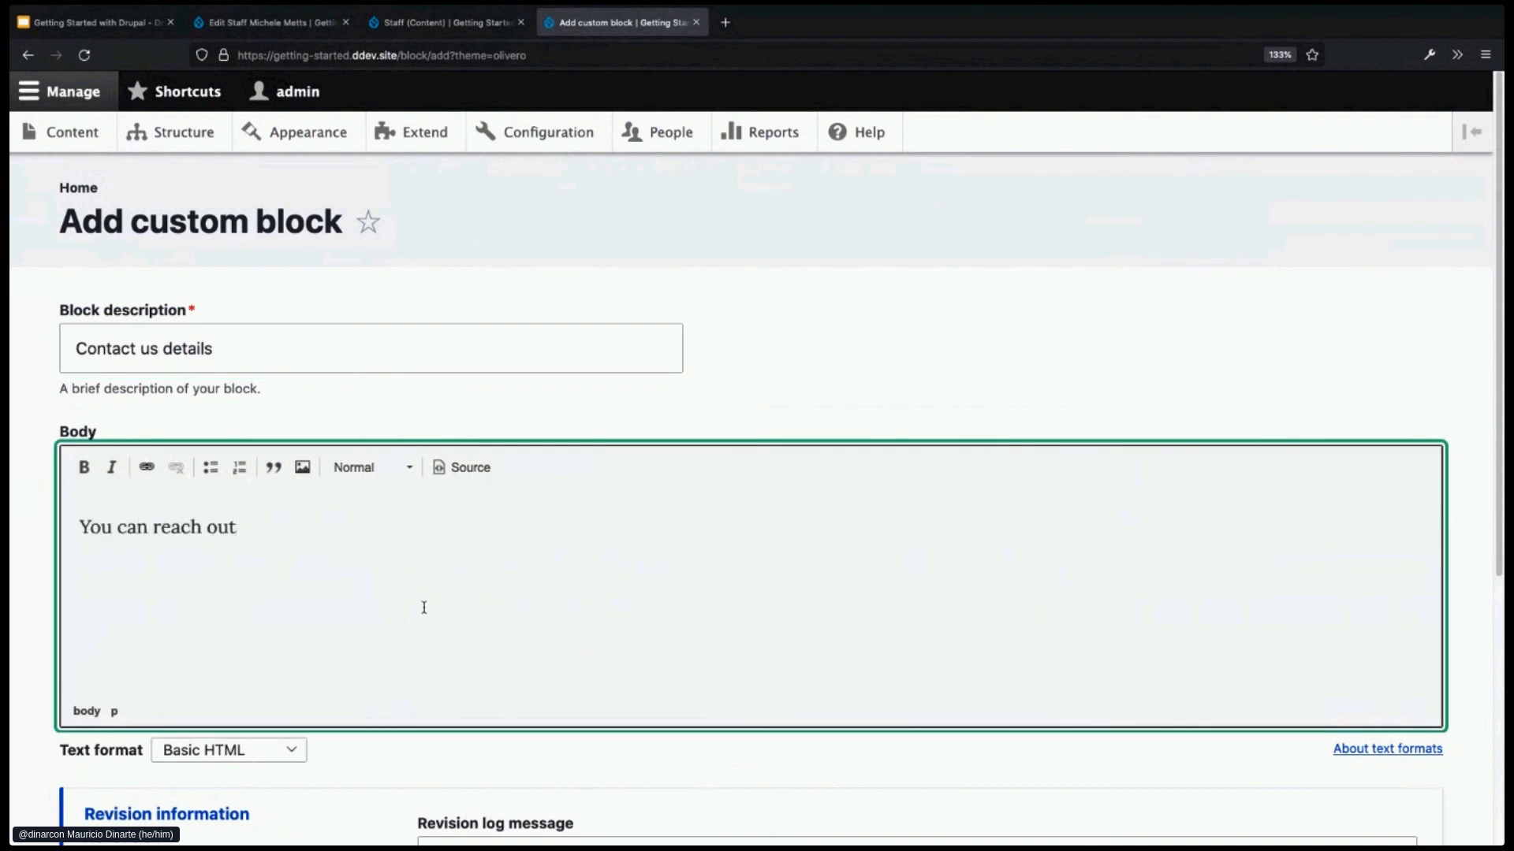
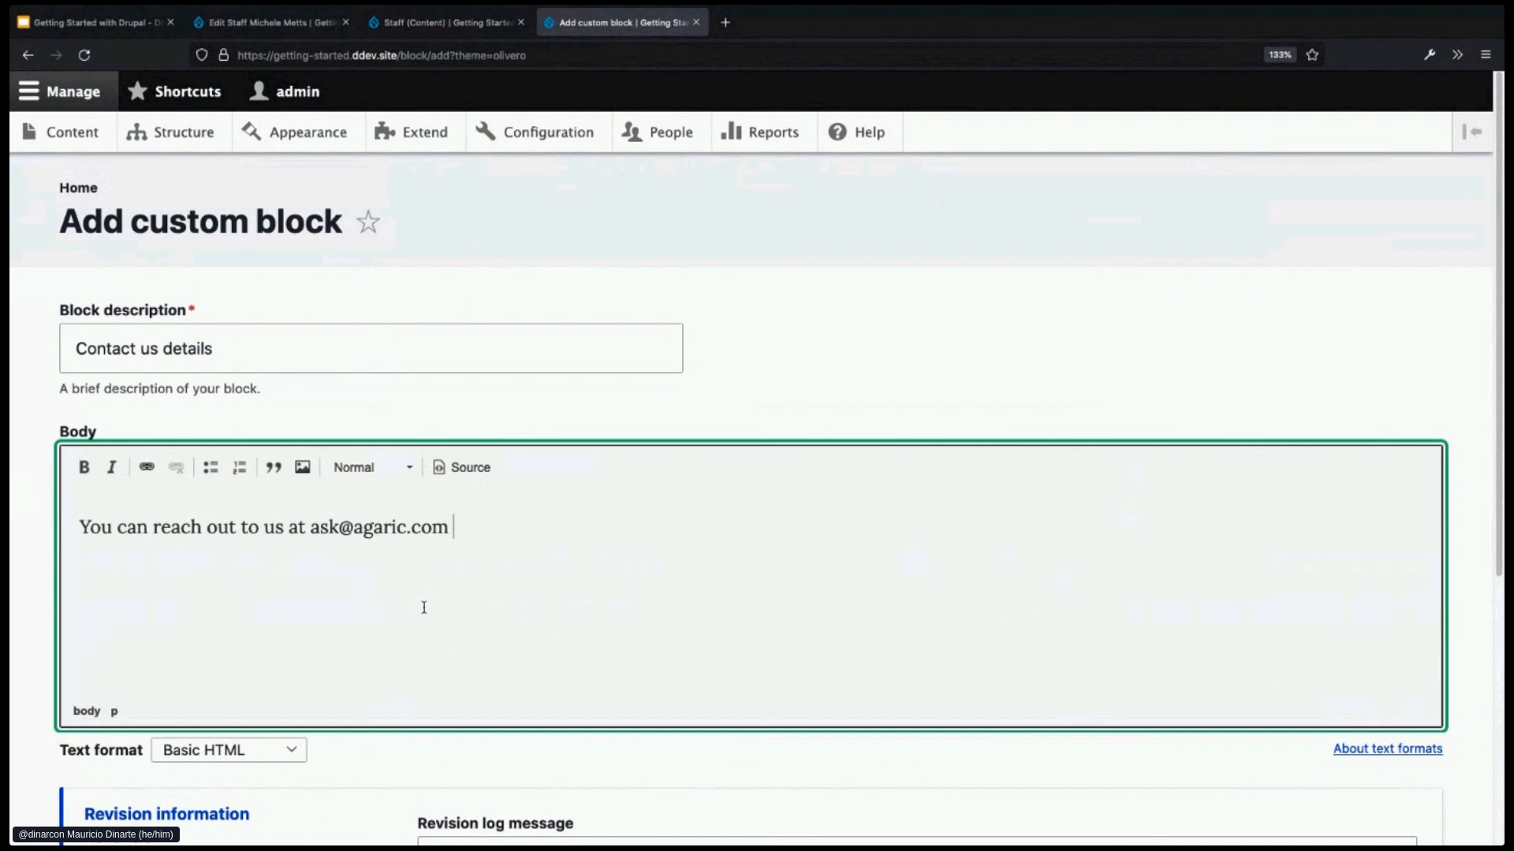
text( or by filling out the )
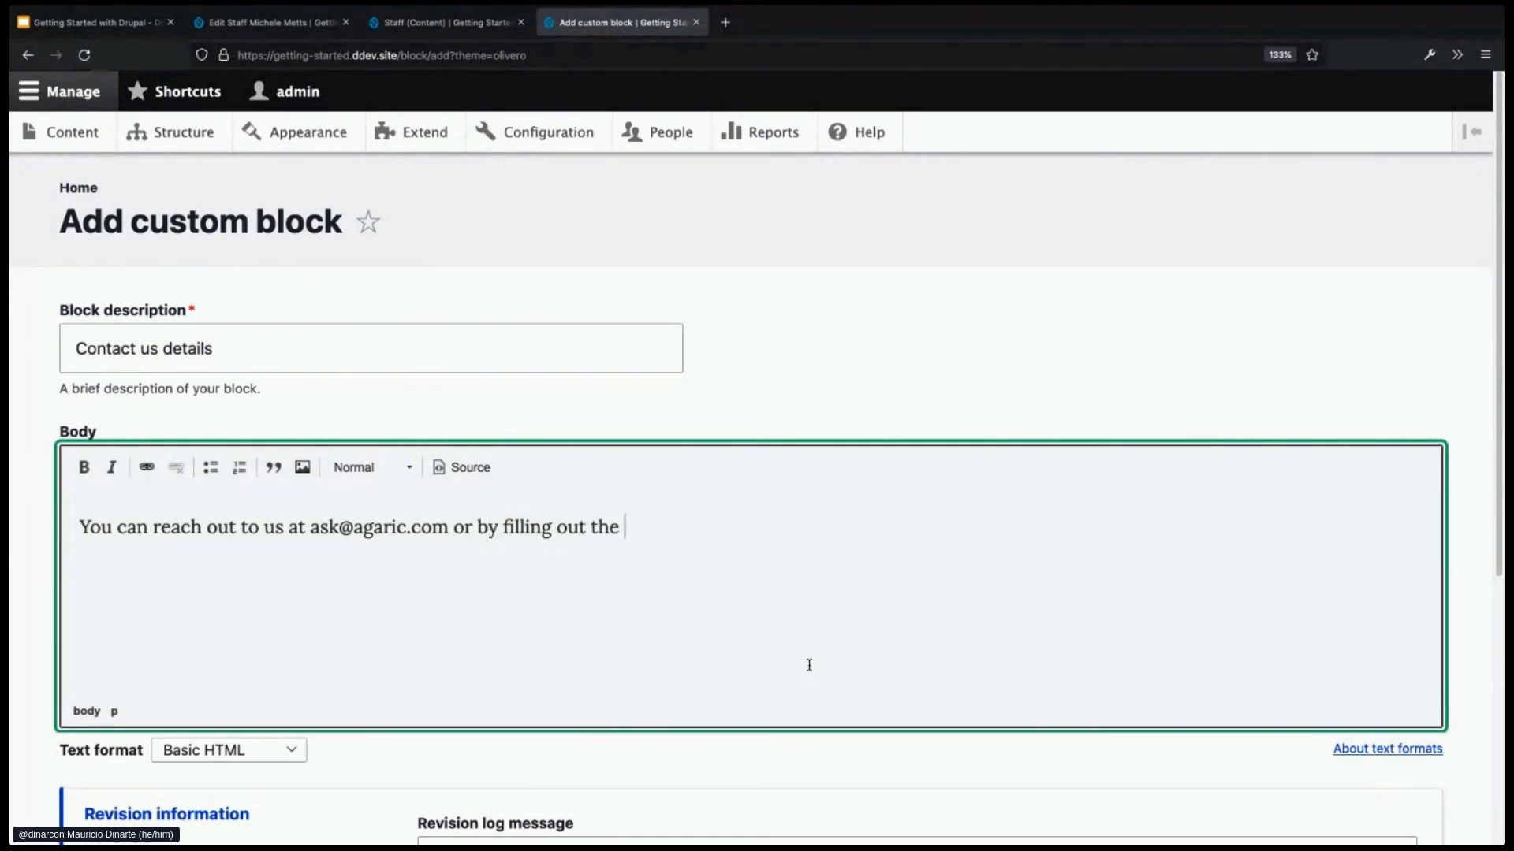
text(form below.)
scroll(996, 590, down, 3)
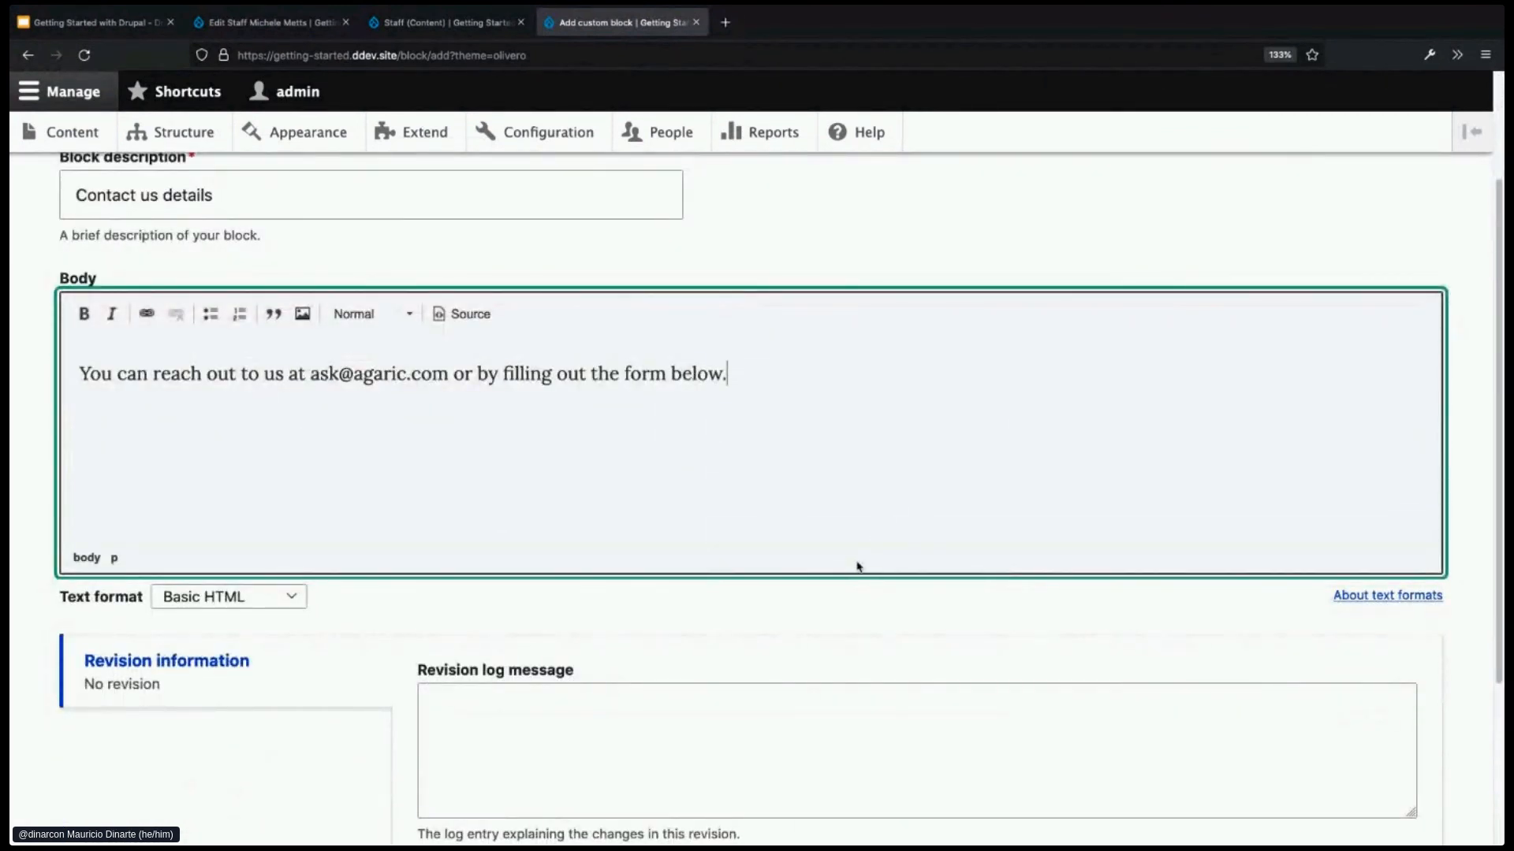
click(299, 196)
click(767, 390)
scroll(777, 469, down, 4)
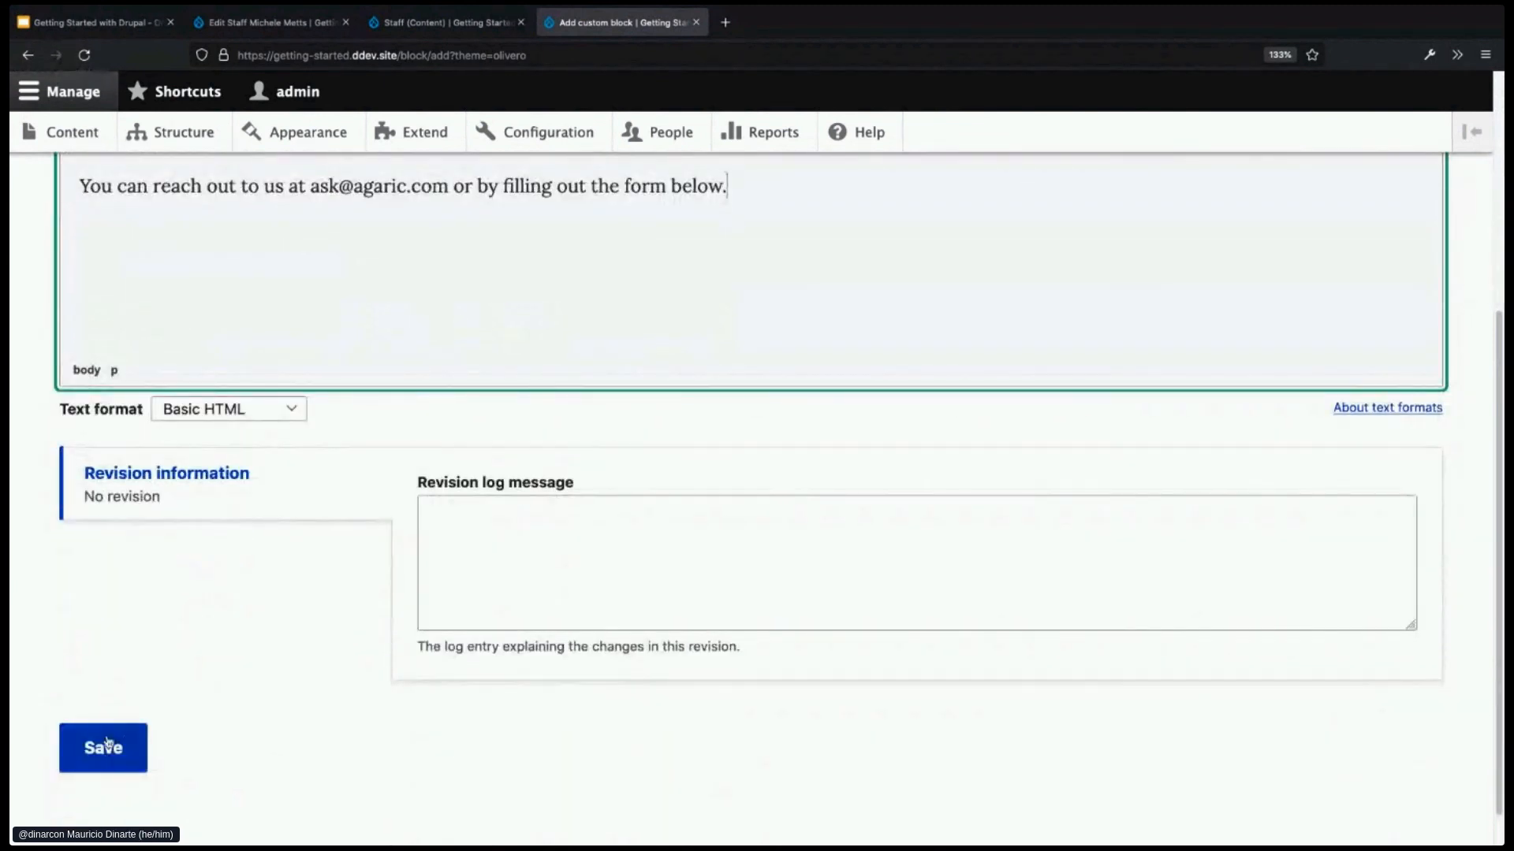
click(107, 746)
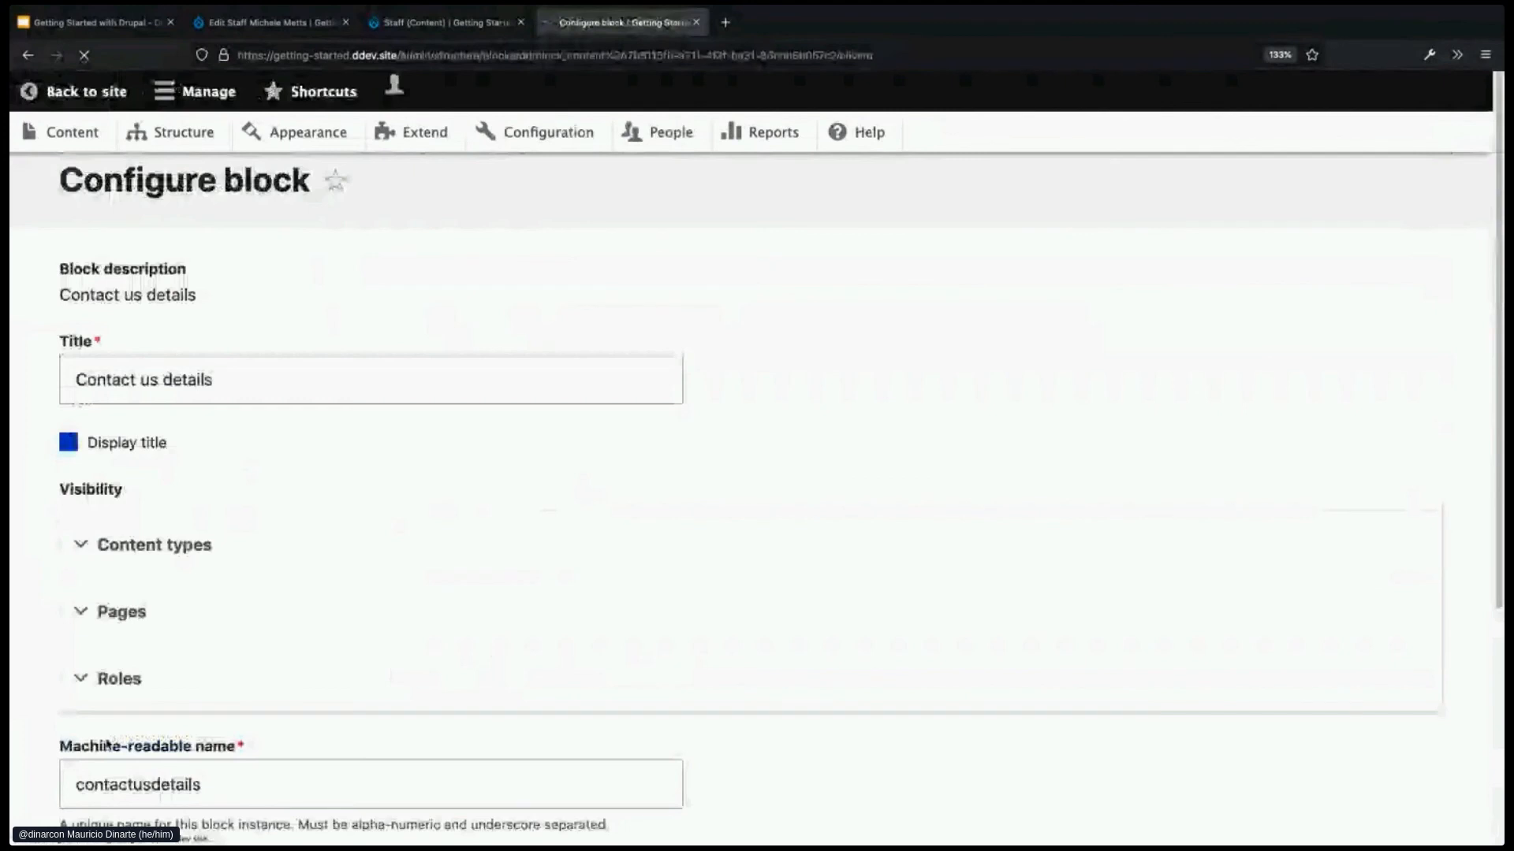
- Turn off Display title for the Contact us details block
scroll(532, 651, down, 3)
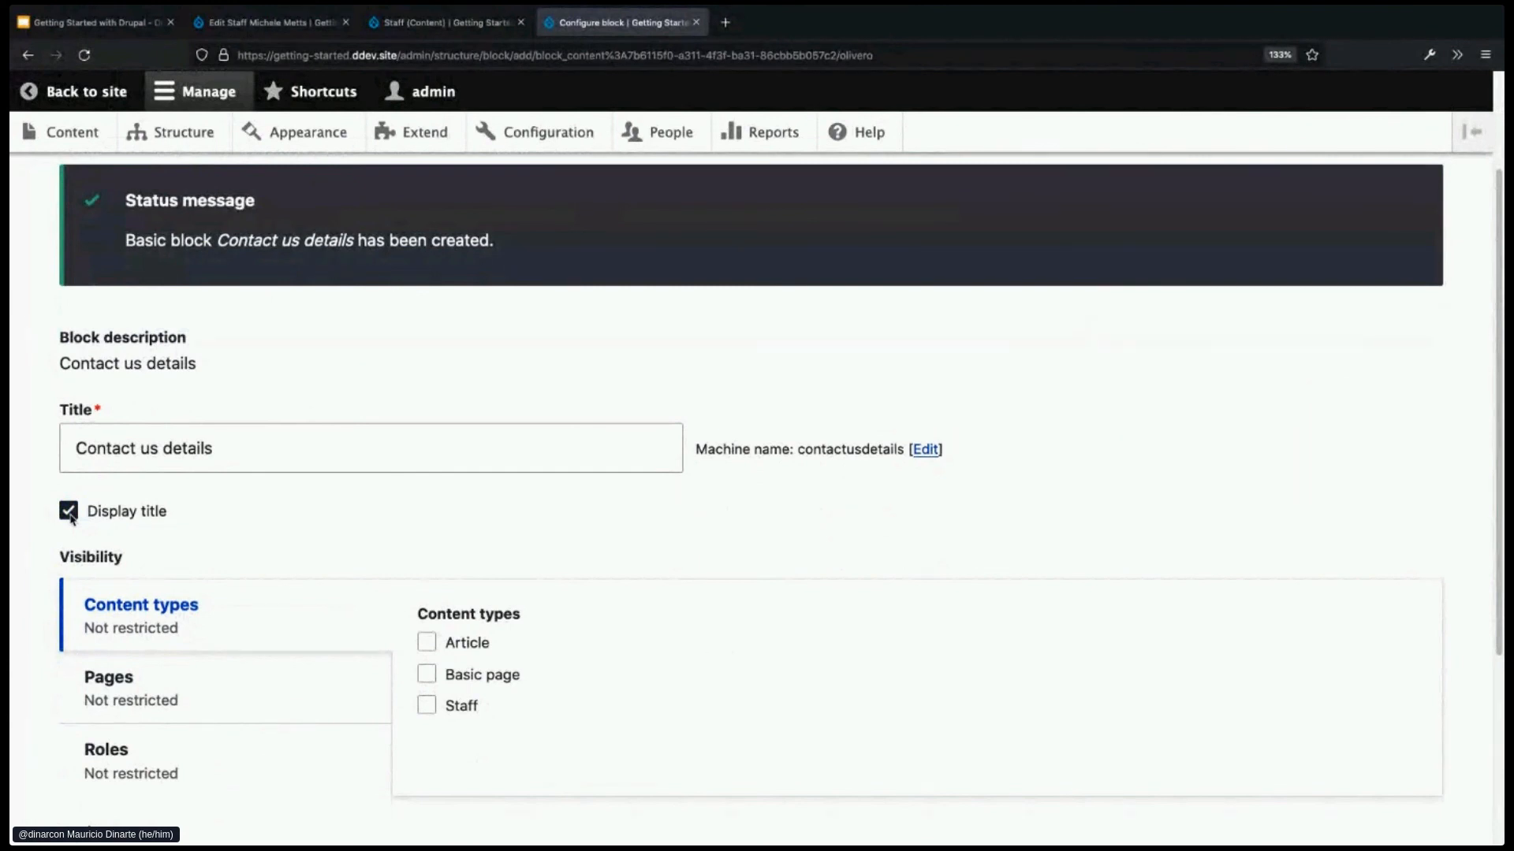
click(70, 514)
drag(211, 448, 58, 431)
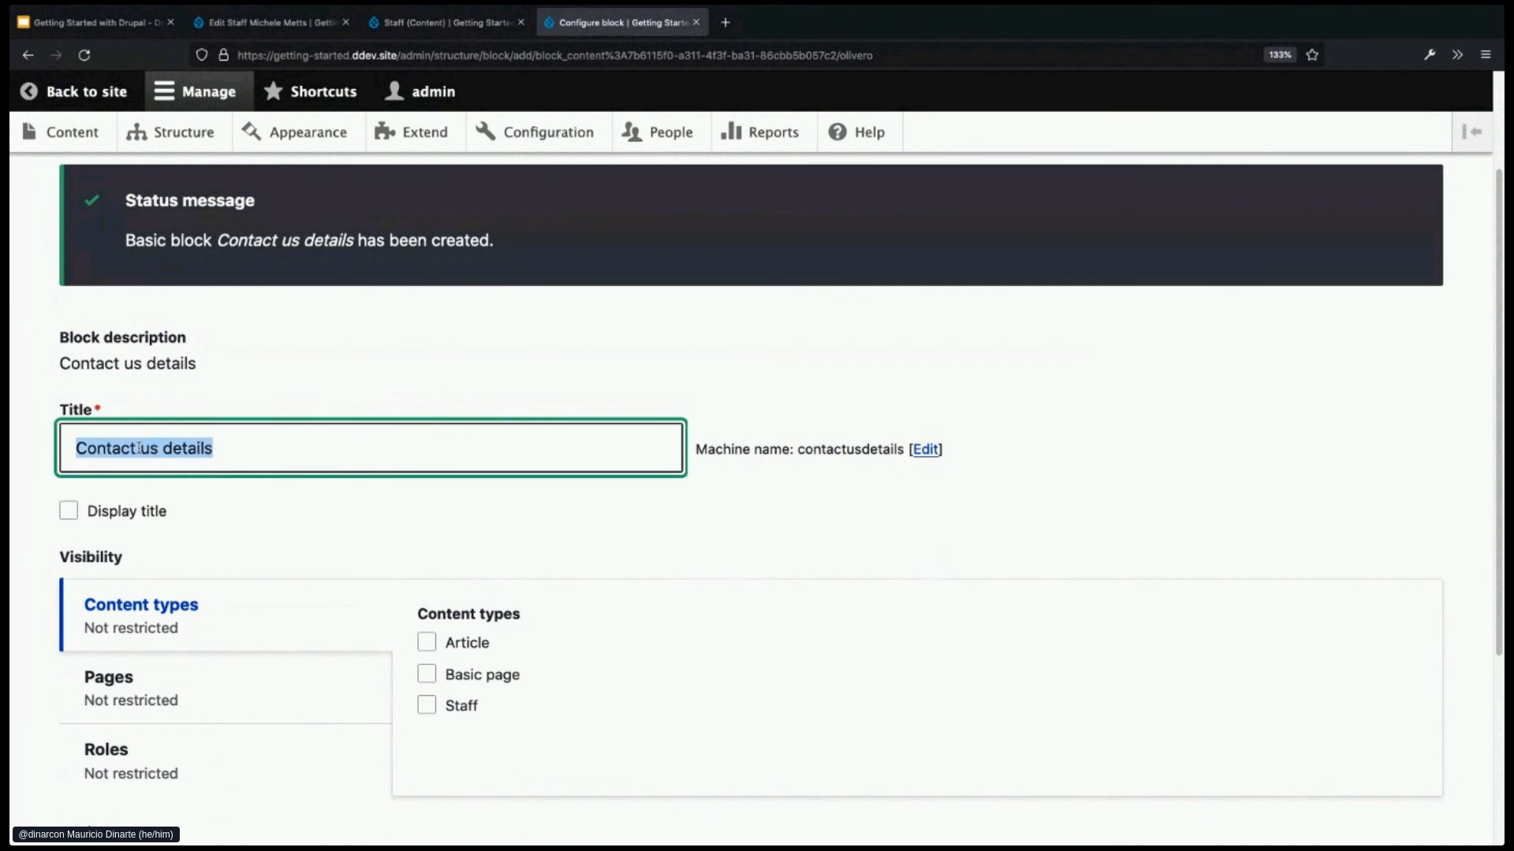
scroll(304, 631, down, 1)
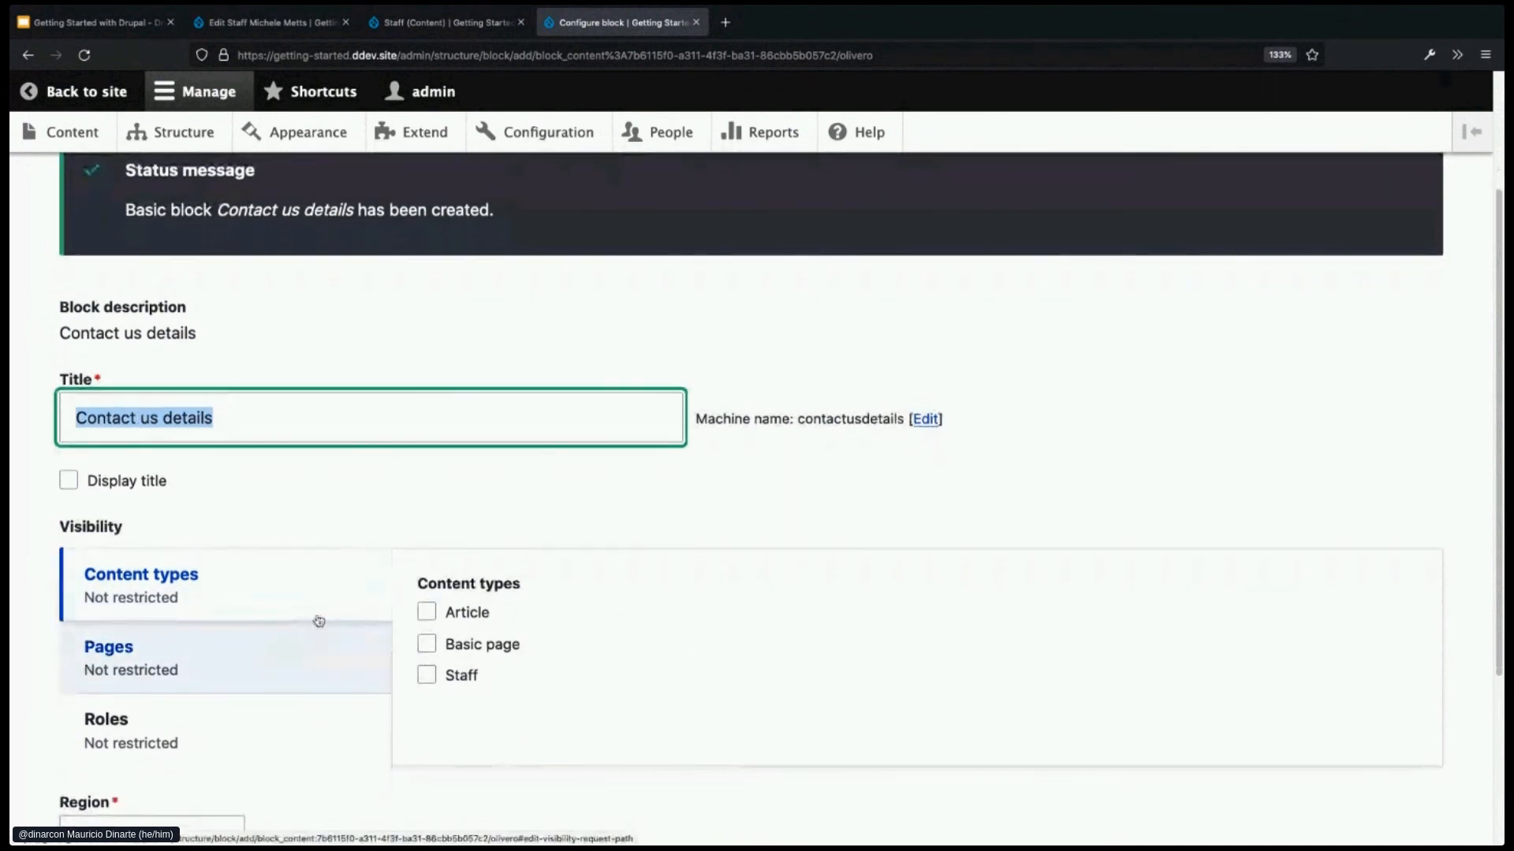
scroll(315, 561, down, 1)
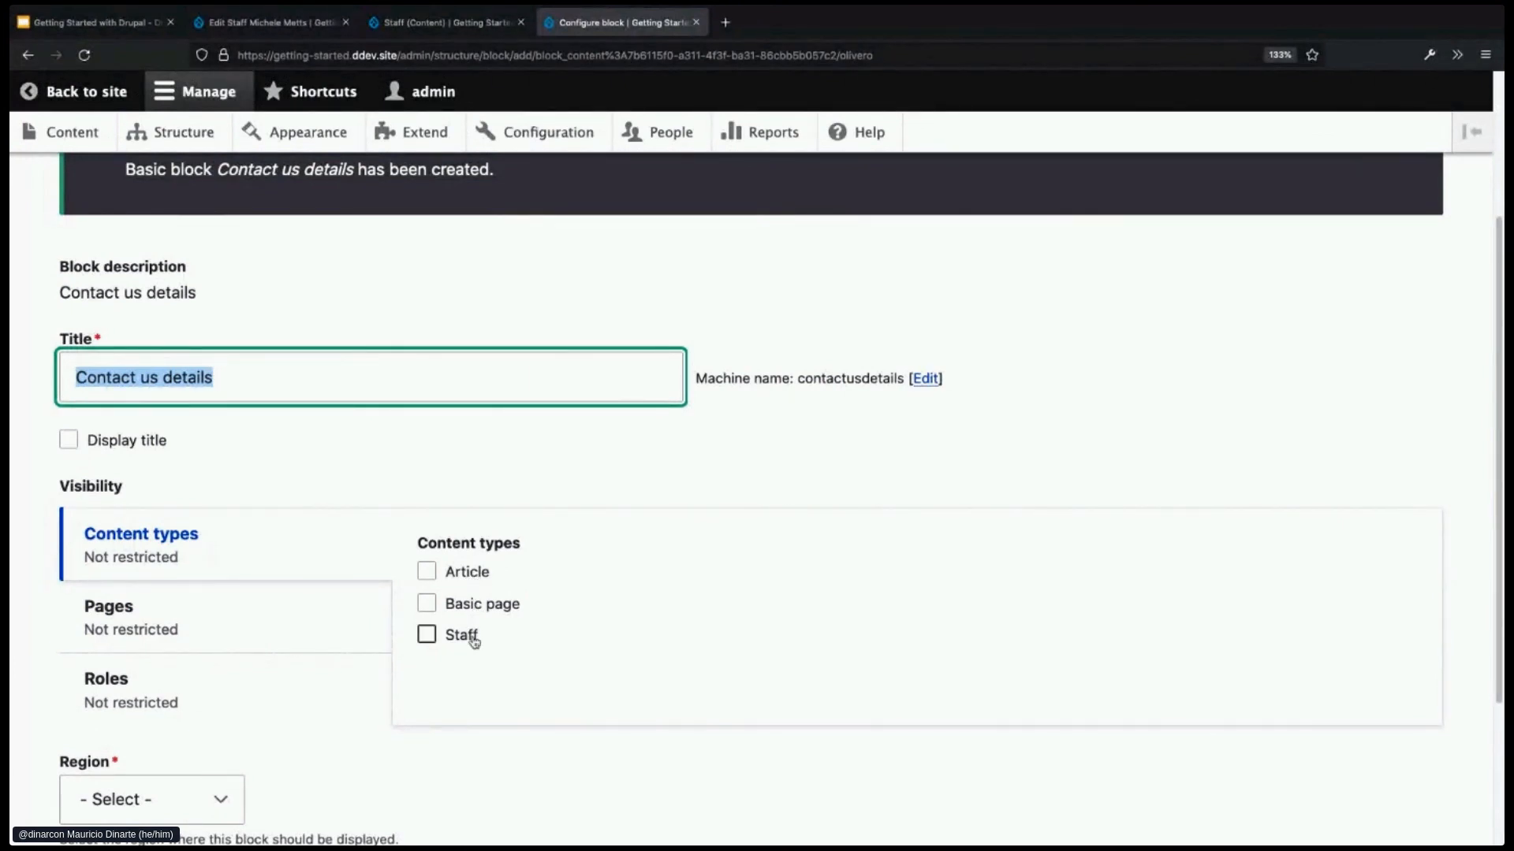
- Limit Pages visibility to /contact/feedback with 'Show for the listed pages' selected
click(299, 628)
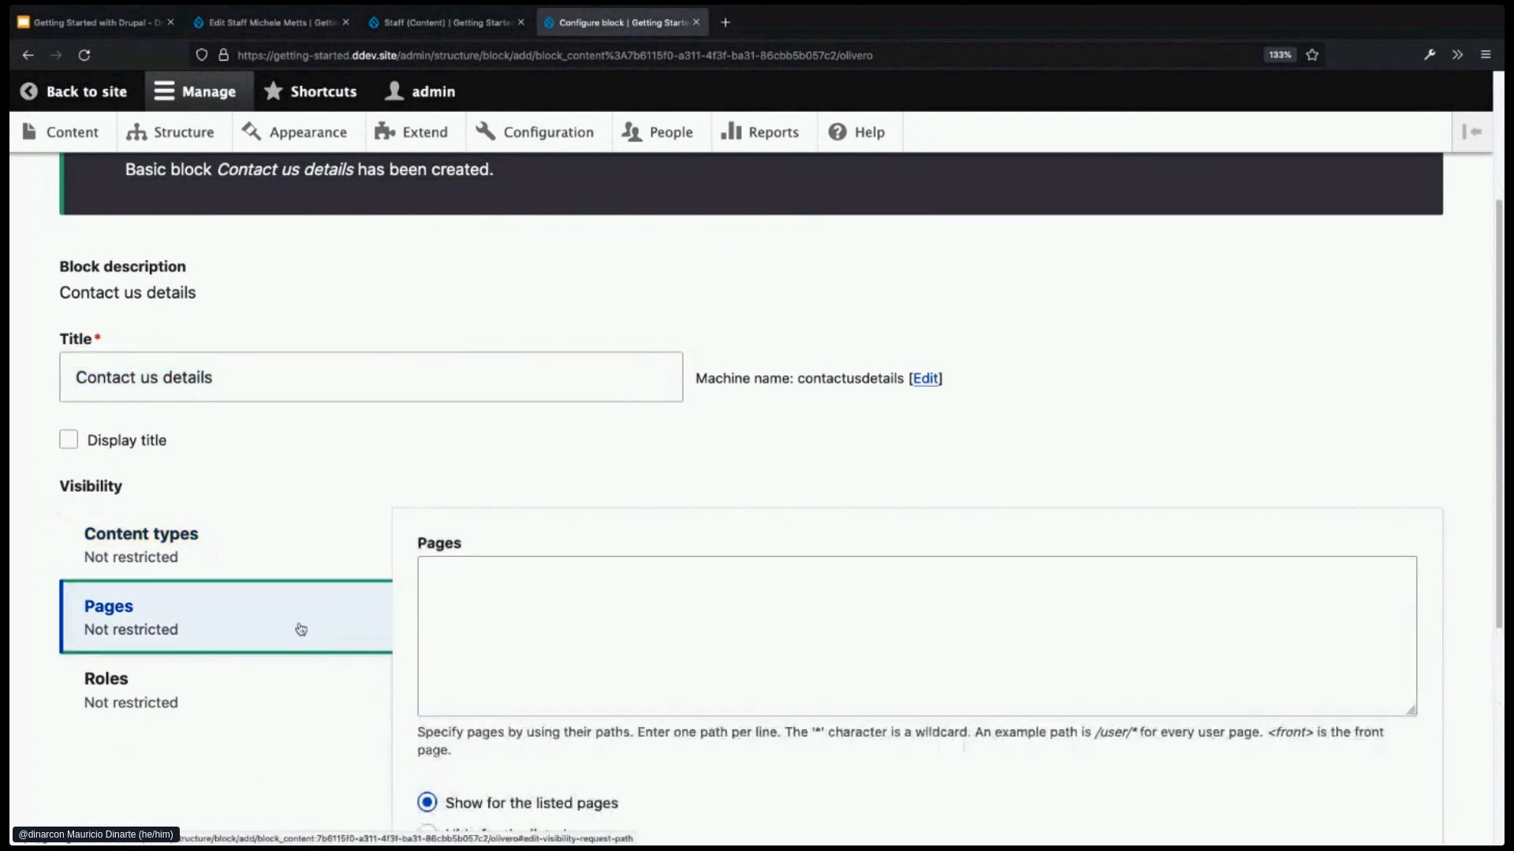
click(503, 626)
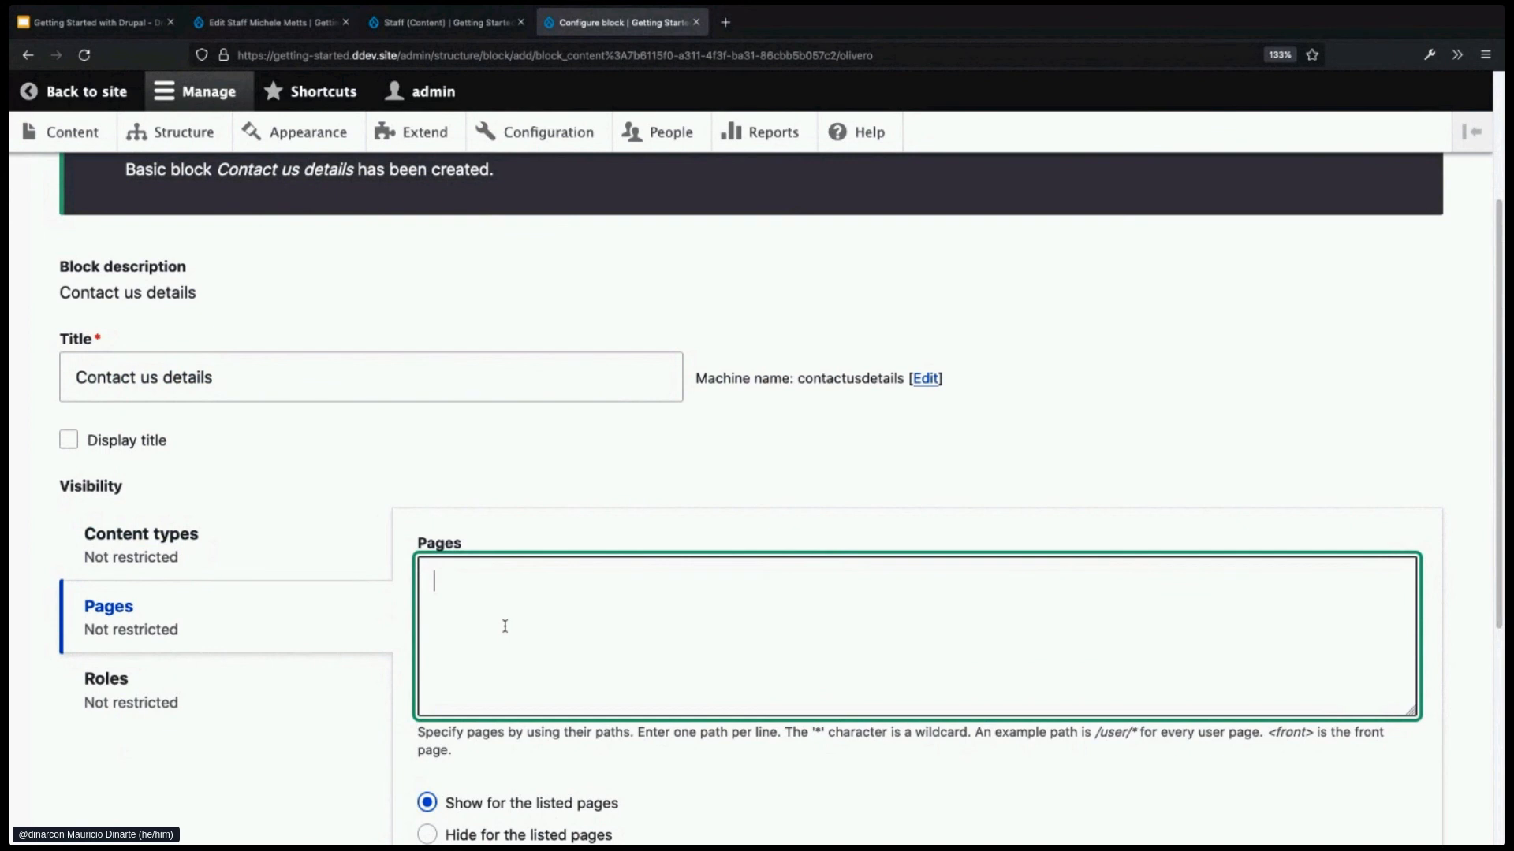
text(/contact/feedback)
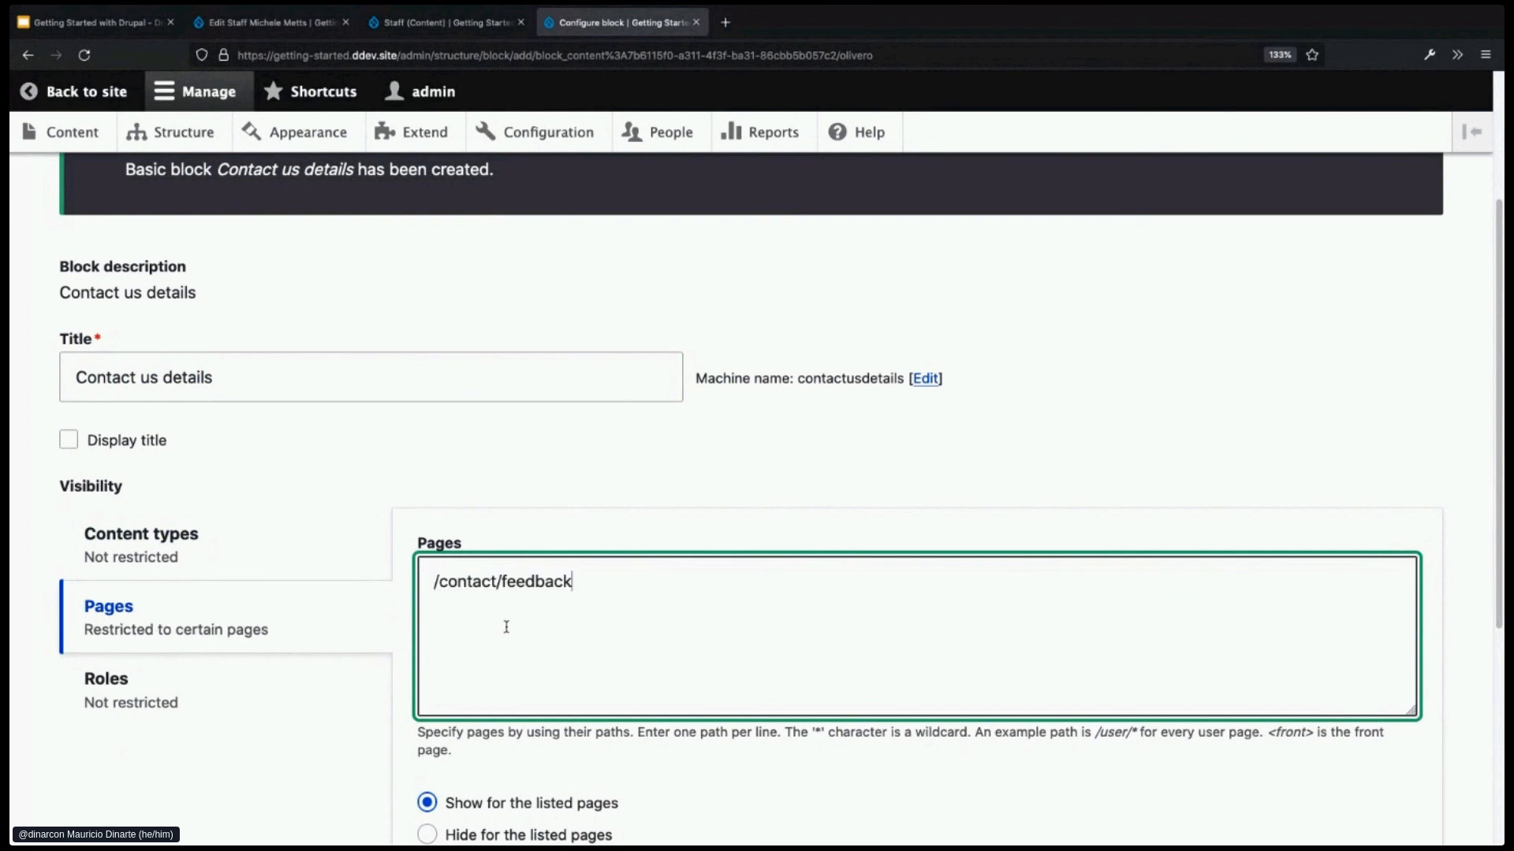
scroll(513, 607, down, 1)
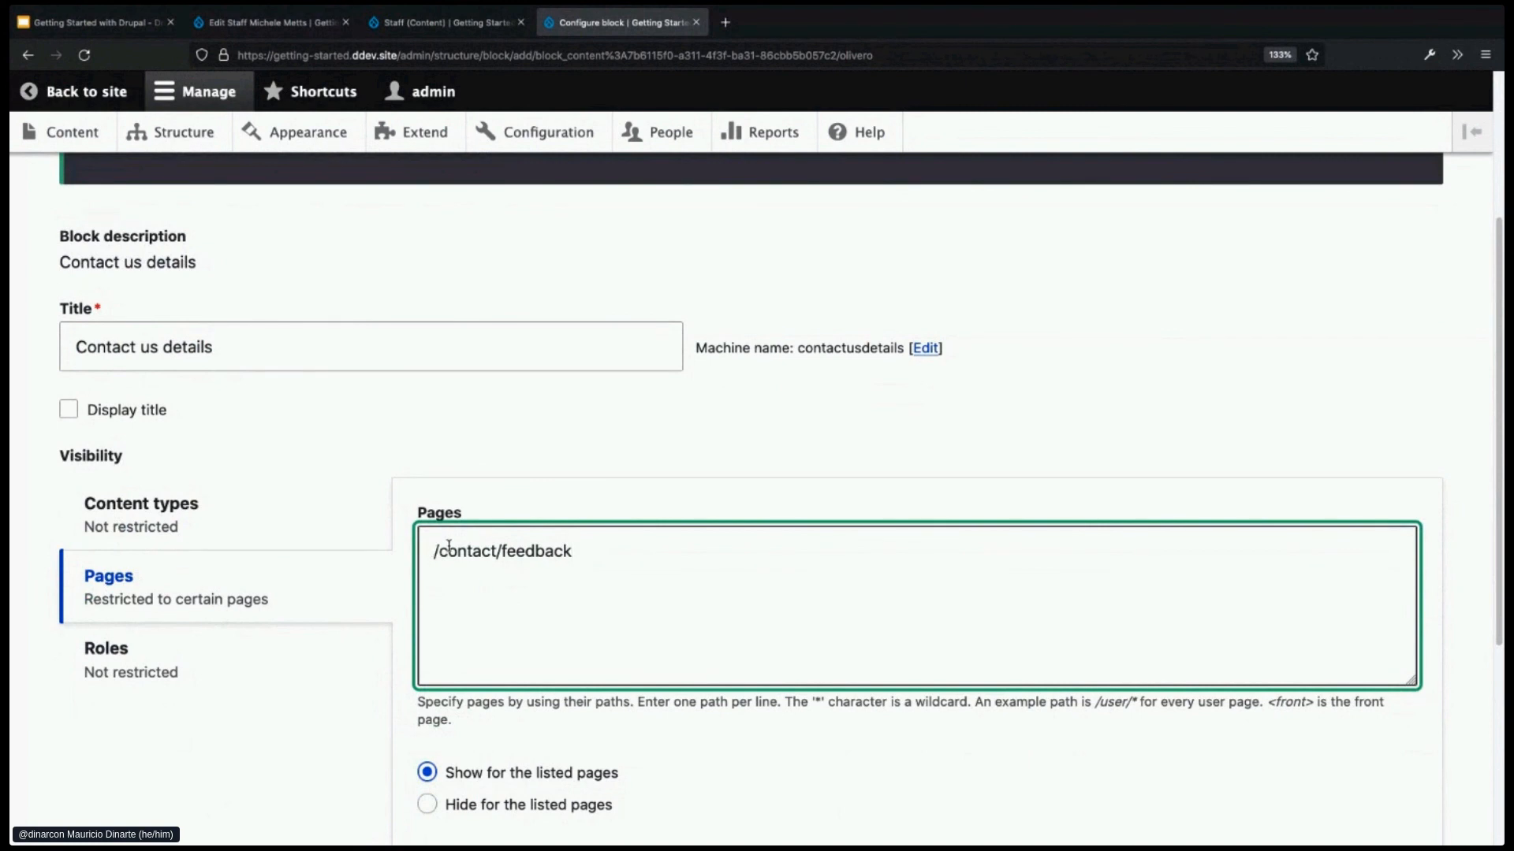
scroll(619, 590, down, 2)
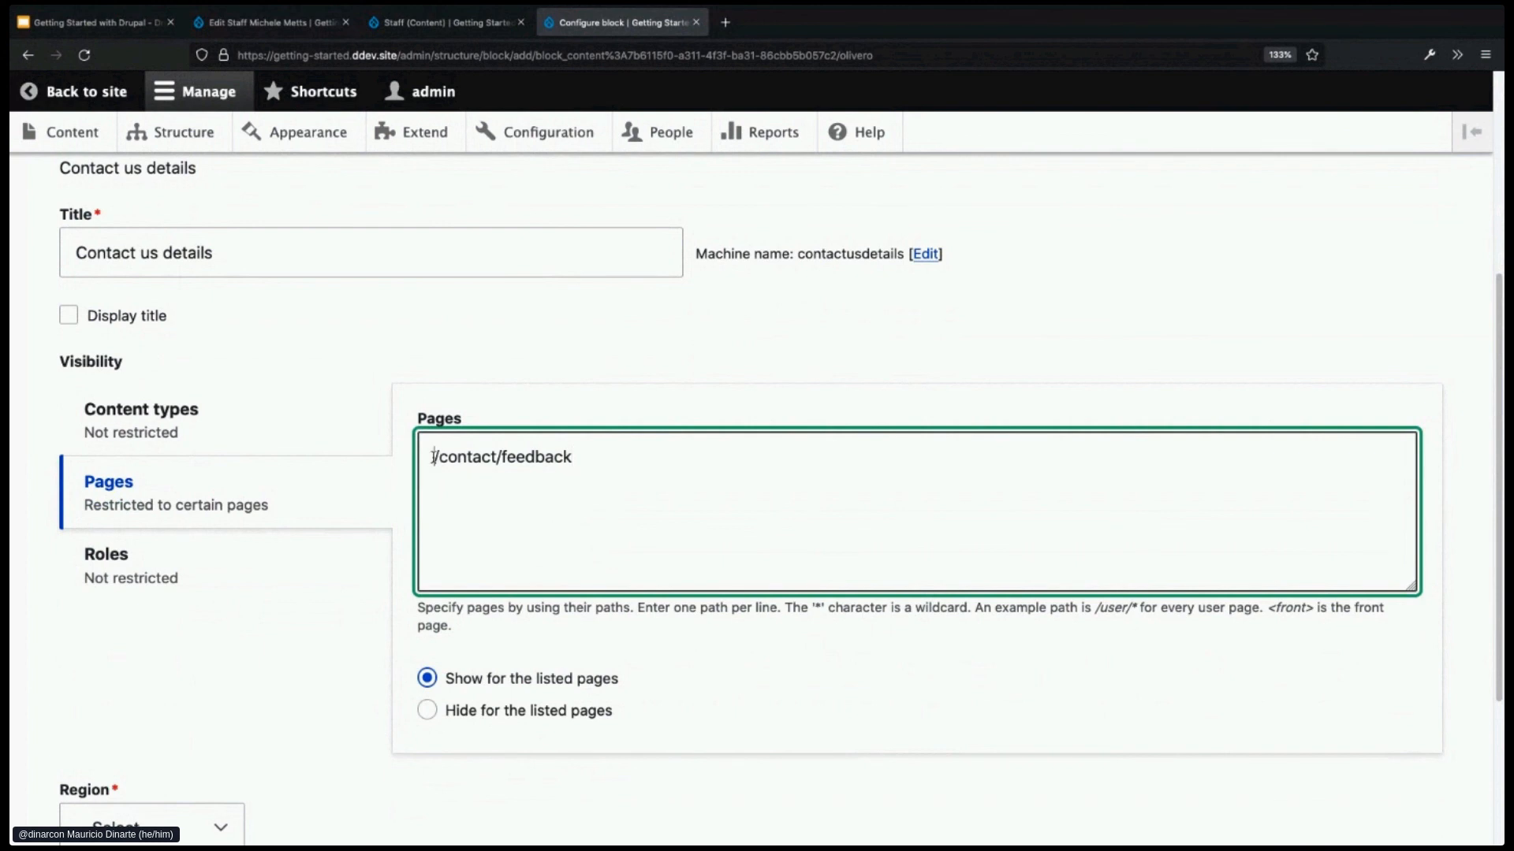
drag(433, 456, 628, 456)
- Review the Content type, Roles and Pages visibility settings of the block
click(298, 453)
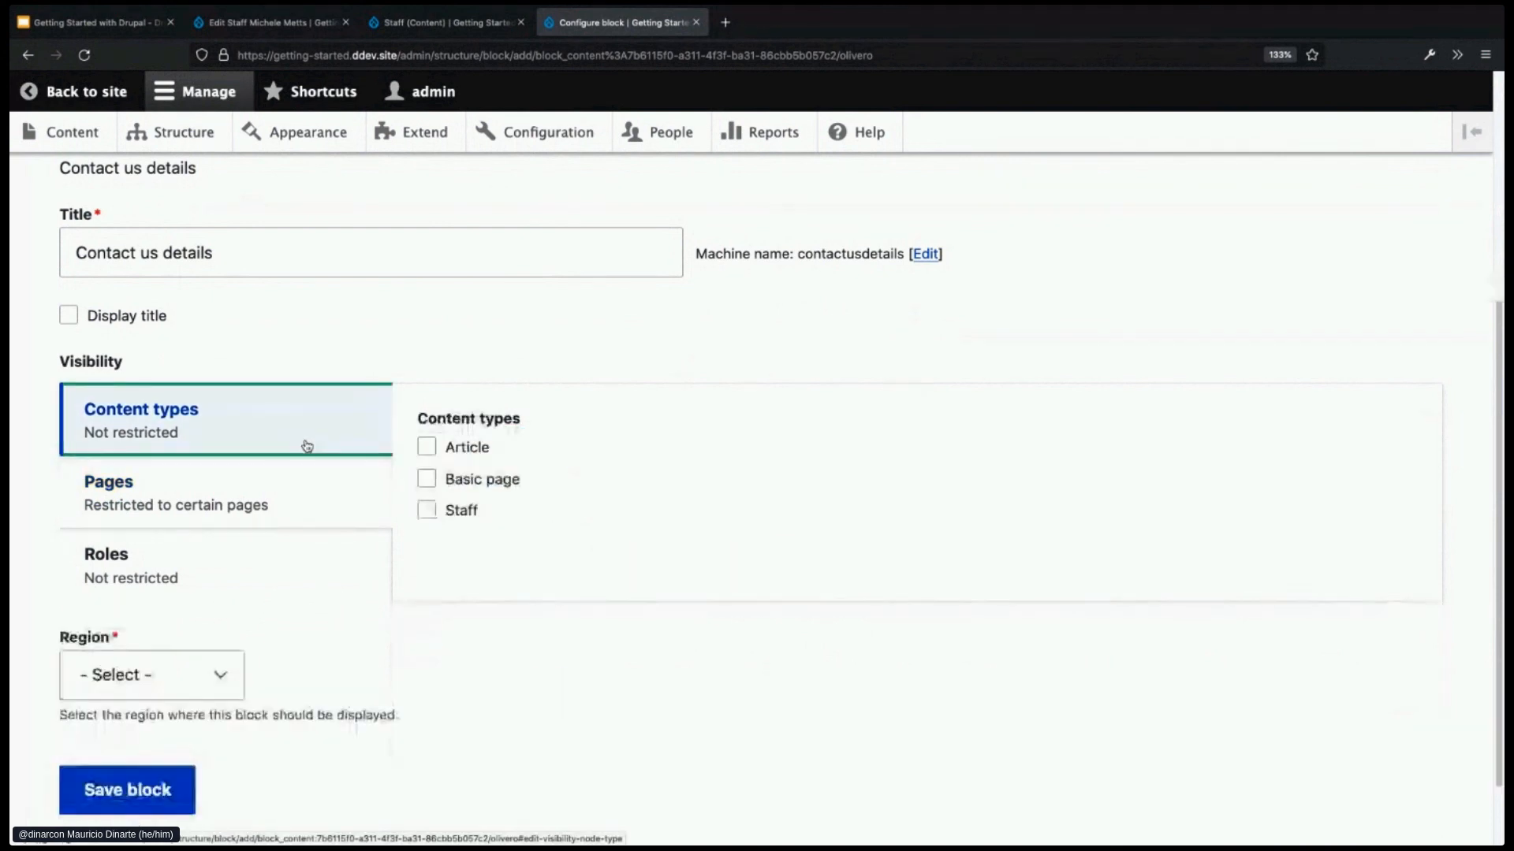
click(251, 551)
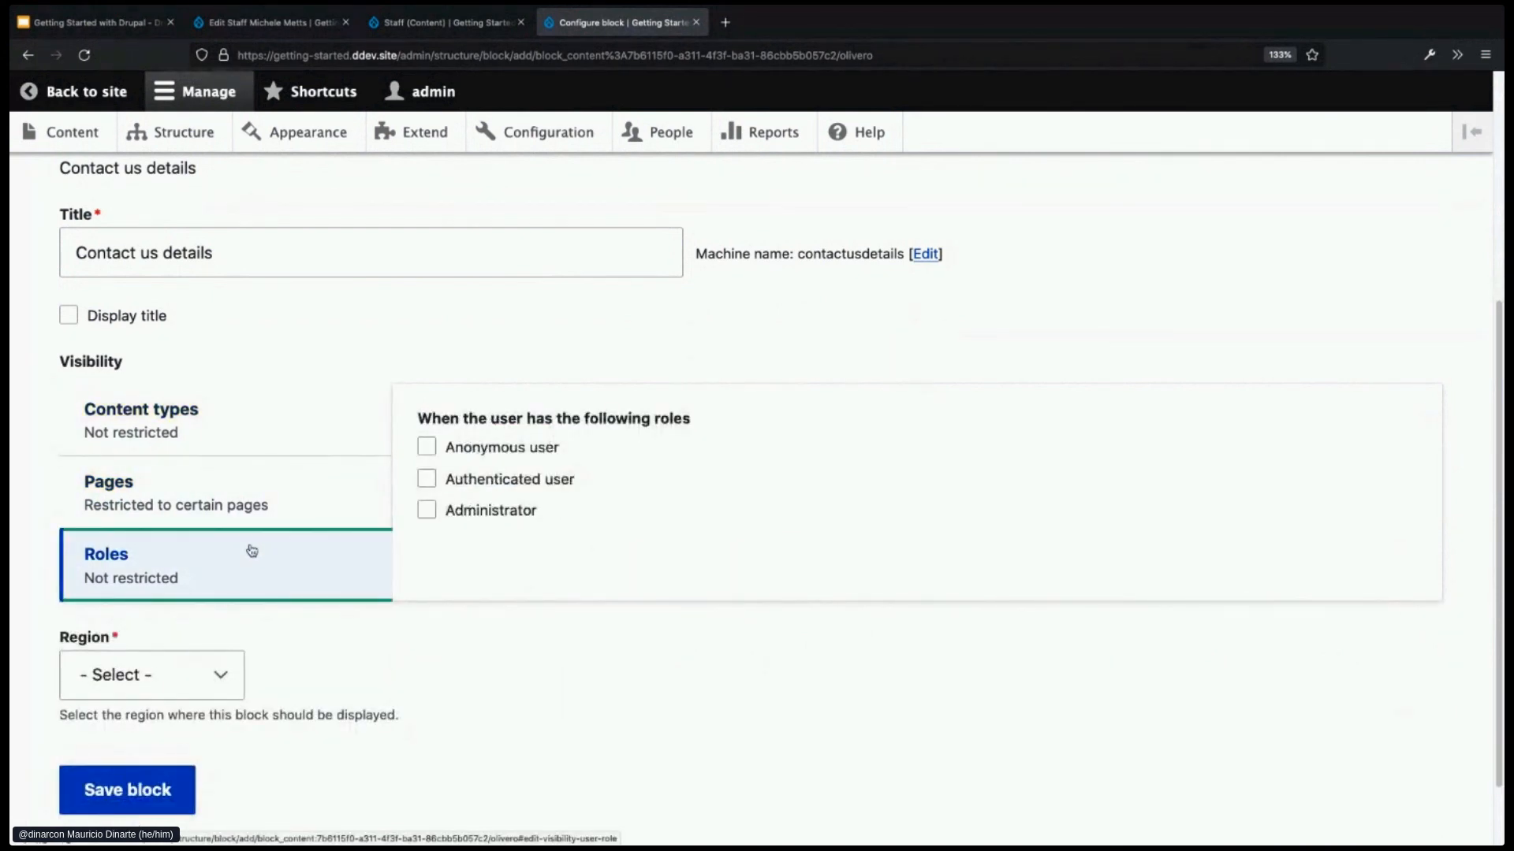
click(253, 507)
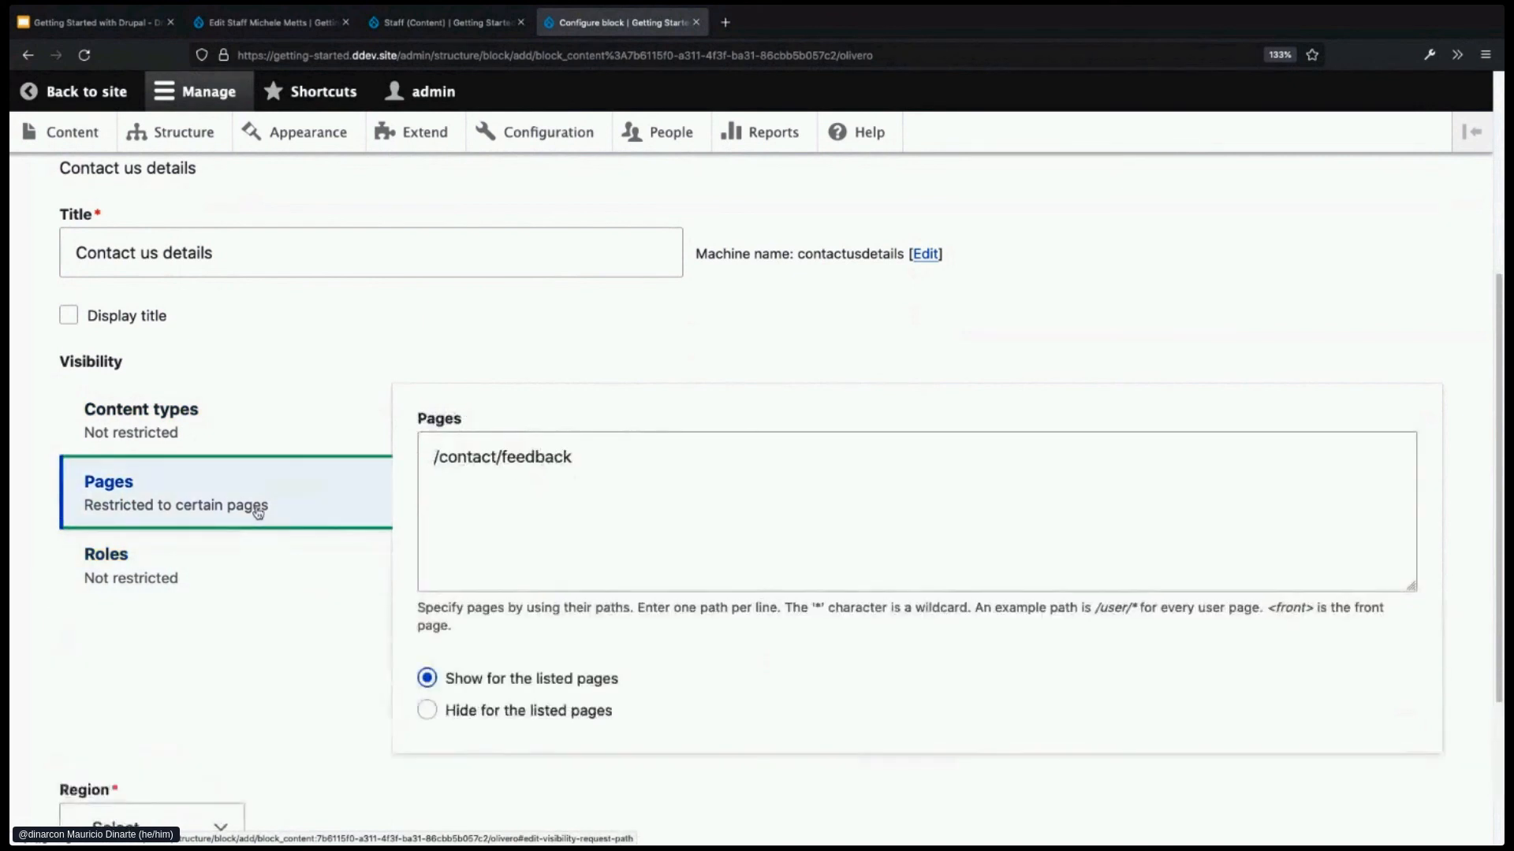
drag(594, 464, 400, 452)
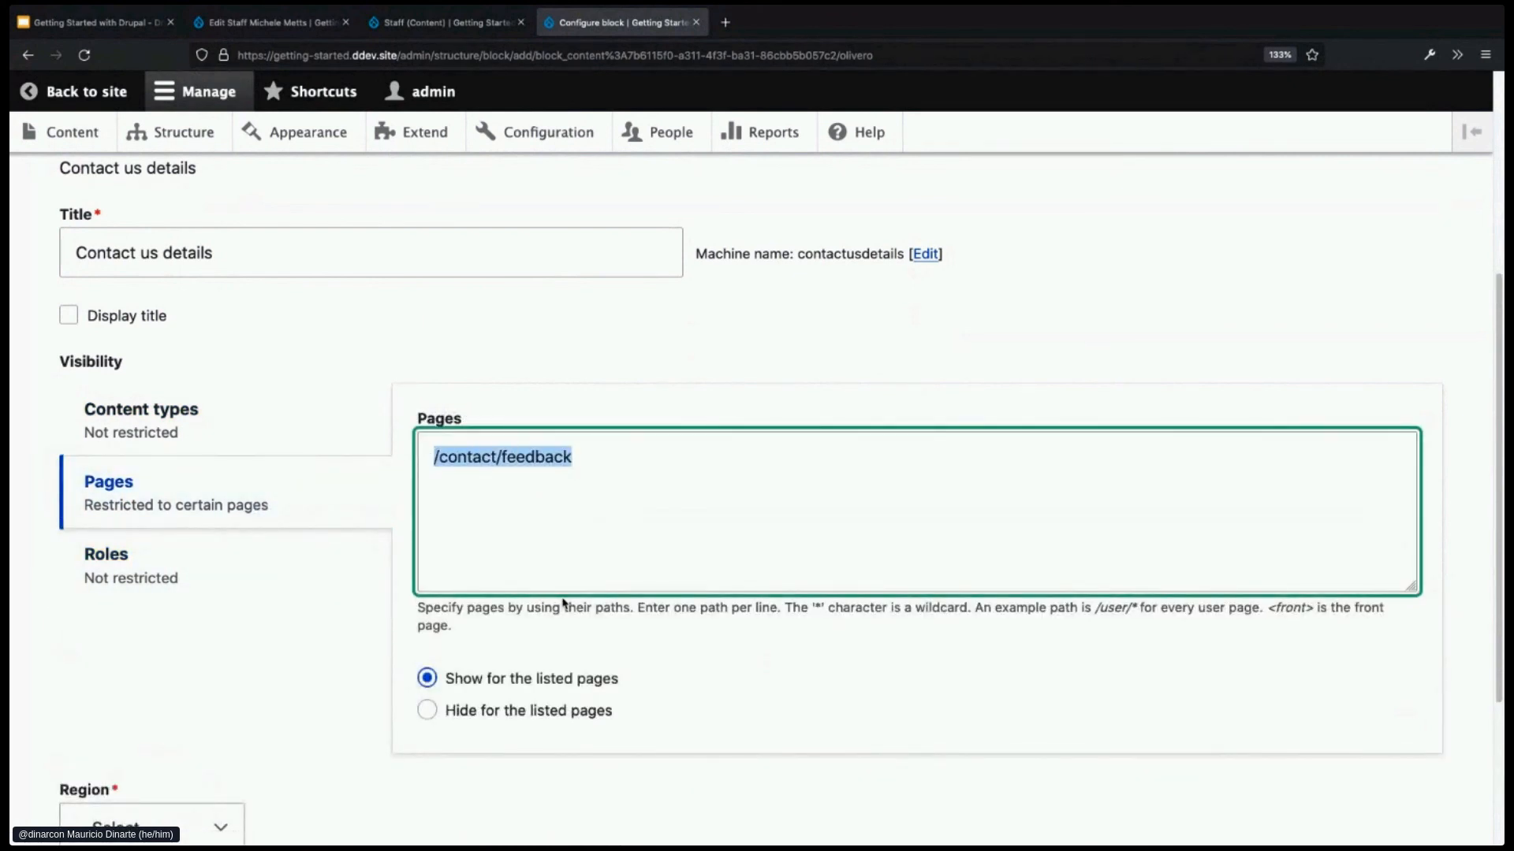
- Set the block's region to Content and save the block
scroll(628, 608, down, 3)
scroll(226, 672, down, 2)
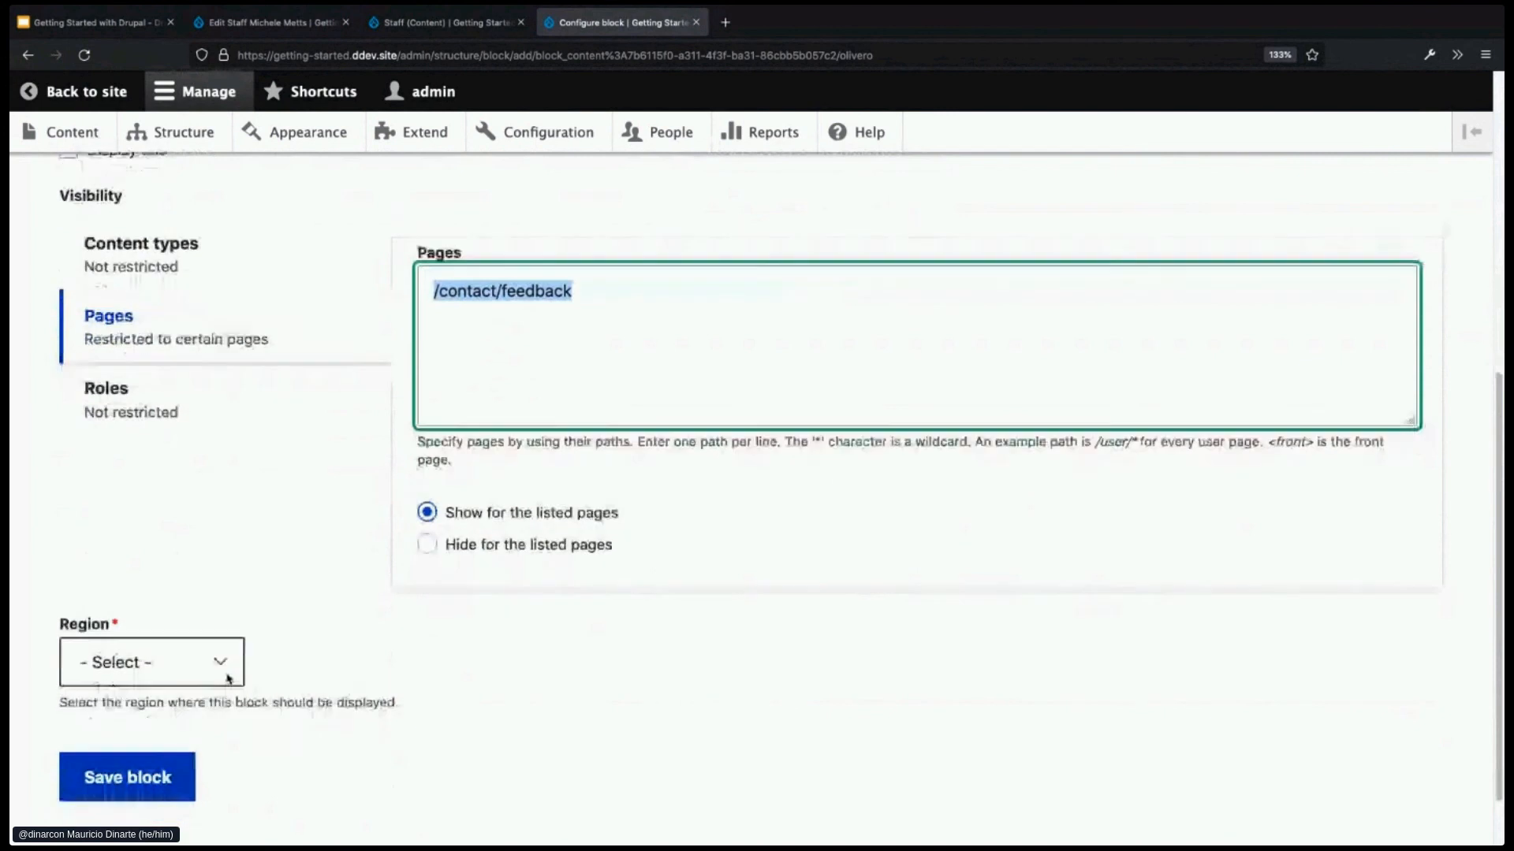
click(212, 655)
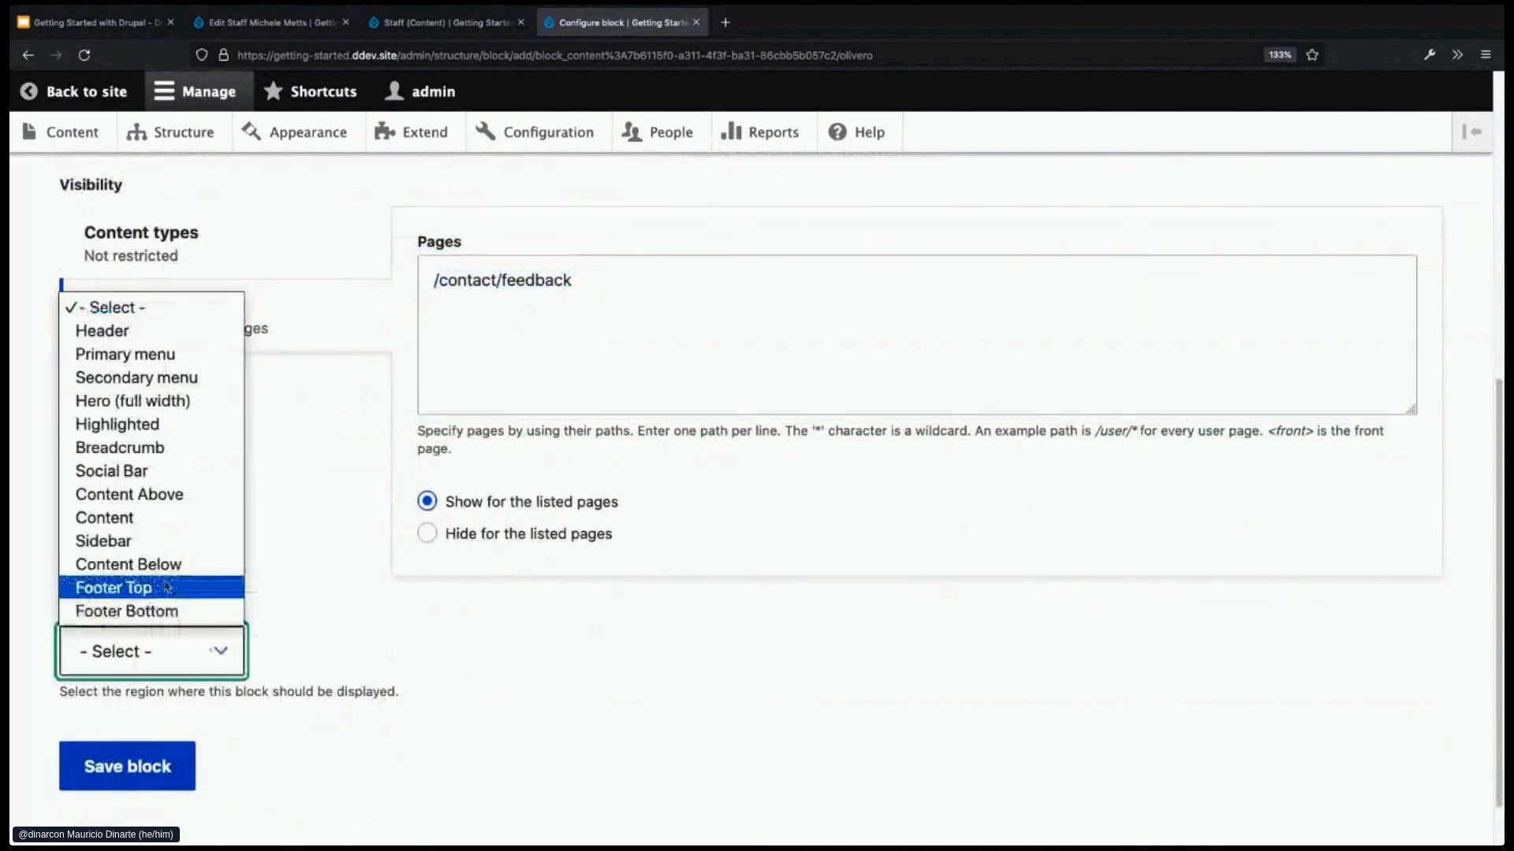
click(133, 521)
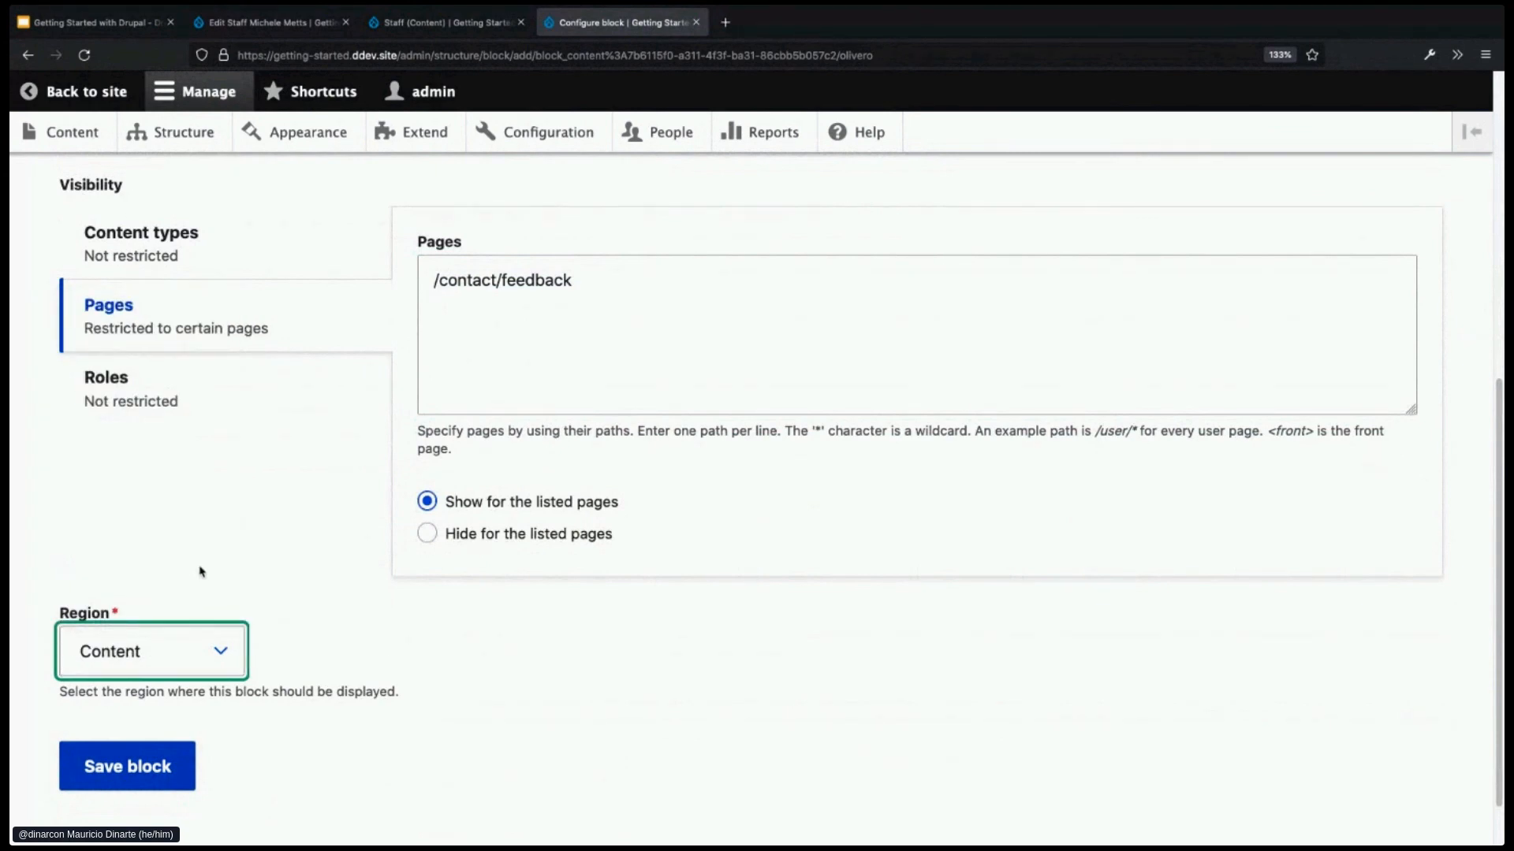
click(166, 766)
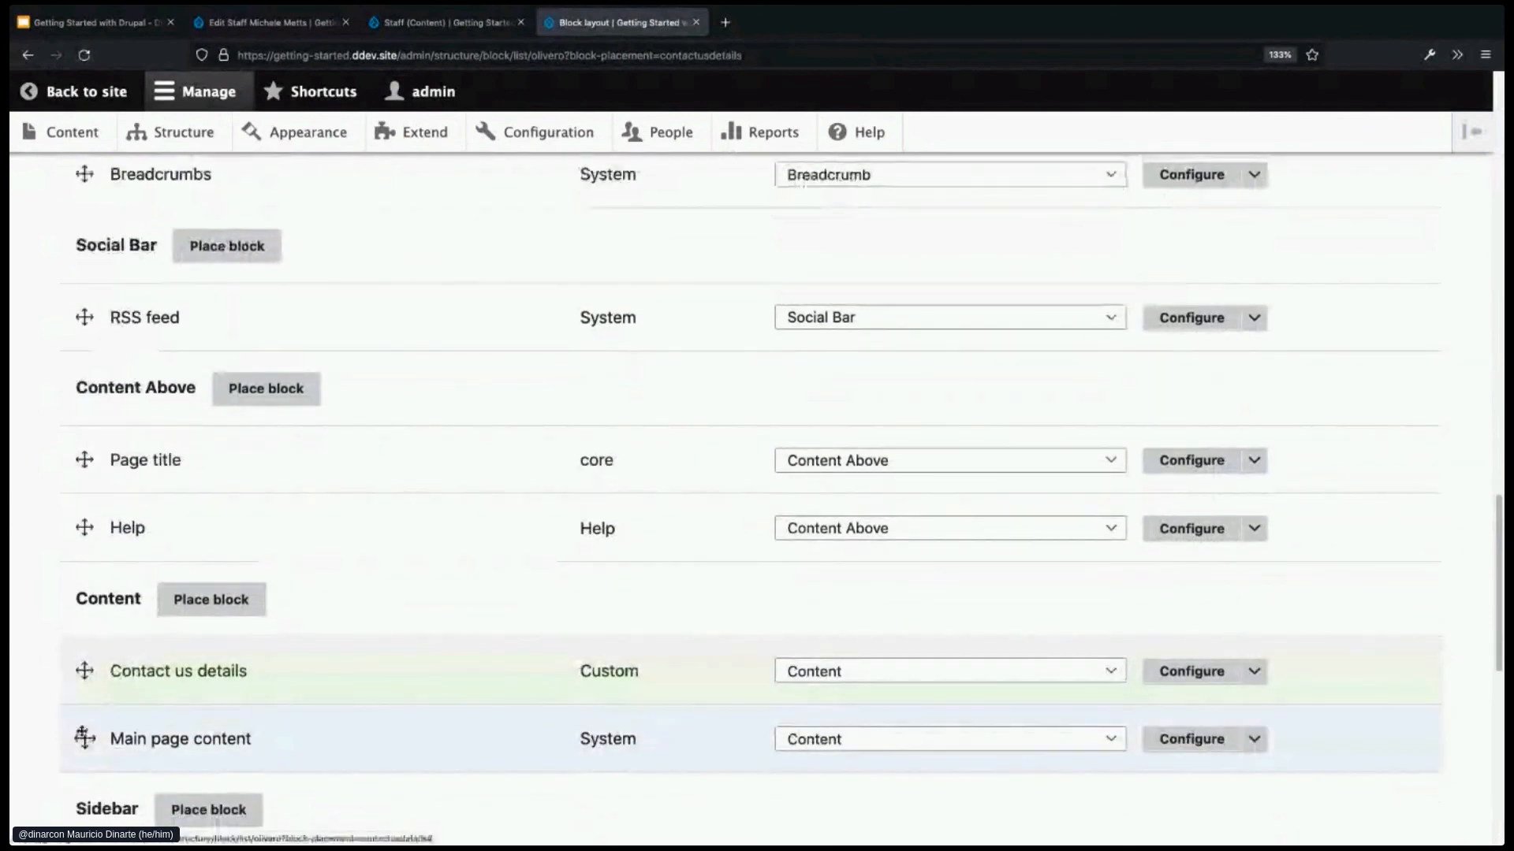
- Move Contact us details above Main page content in the Content region and save the layout
drag(87, 666, 172, 745)
scroll(406, 745, down, 1)
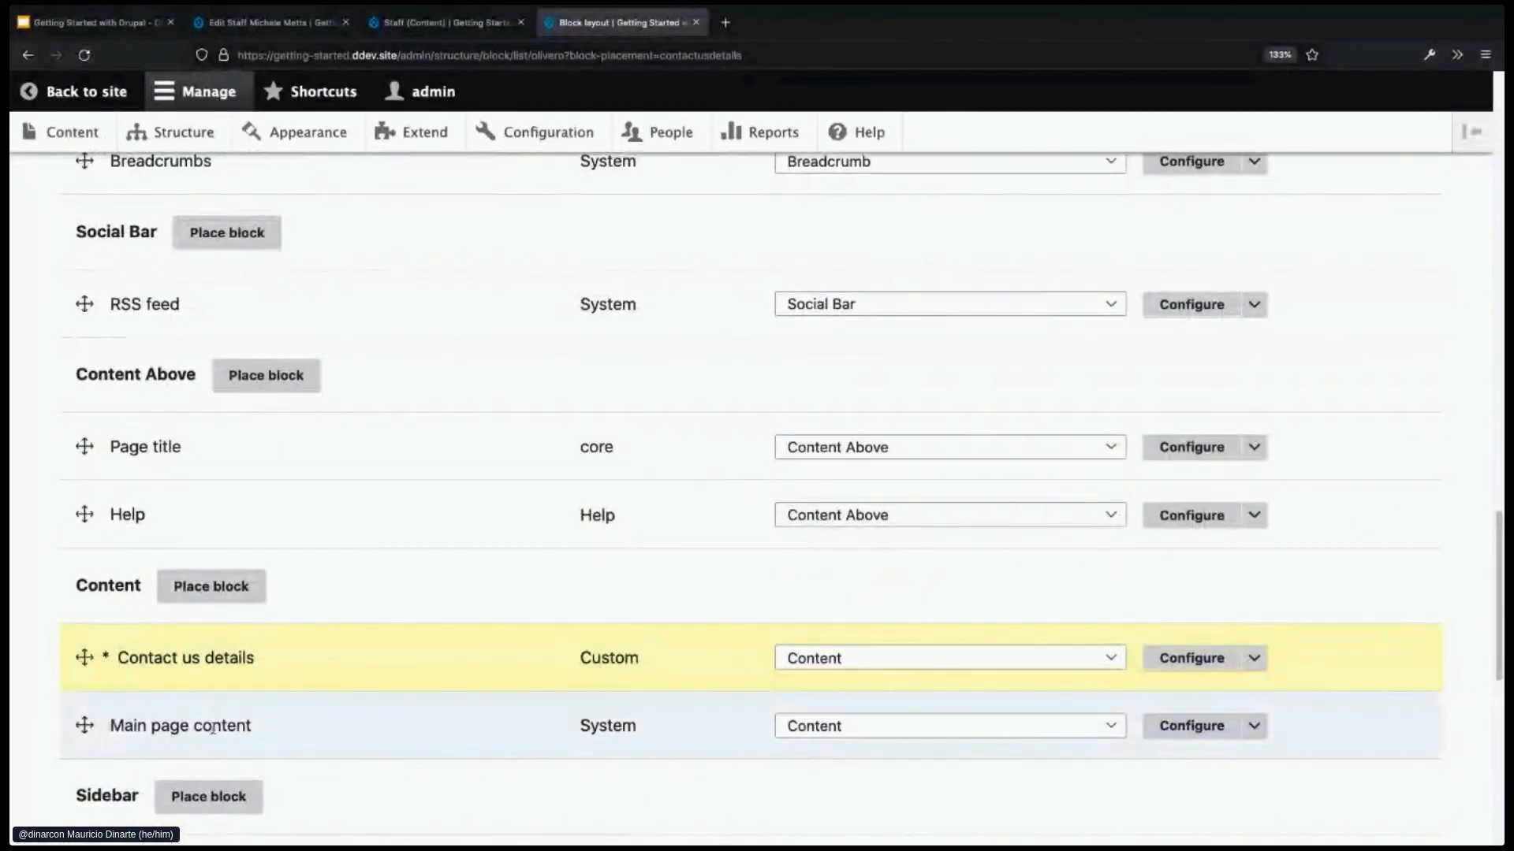
scroll(375, 733, down, 1)
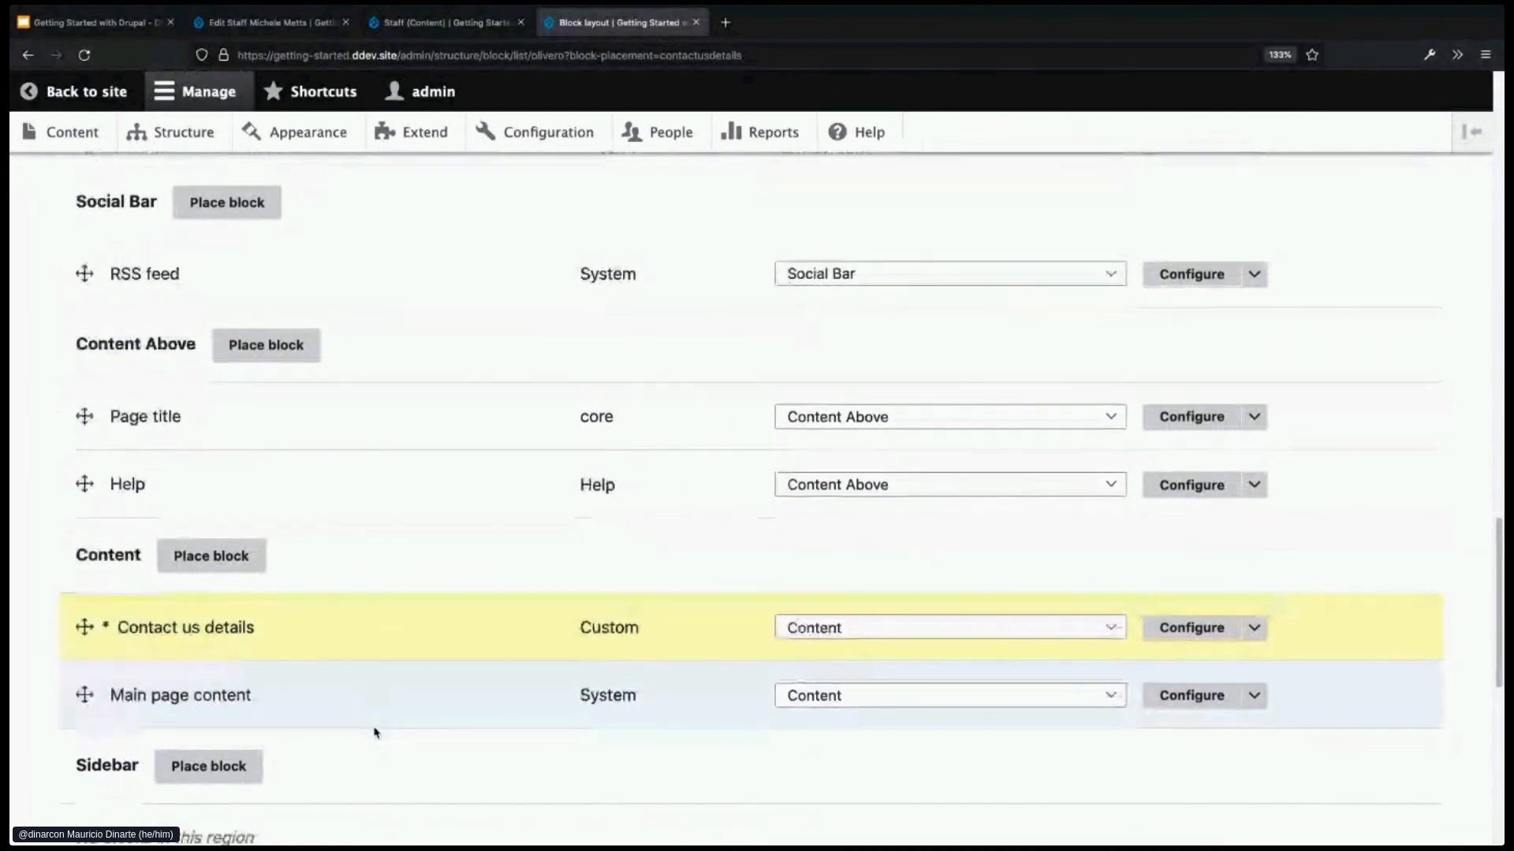
scroll(367, 720, down, 5)
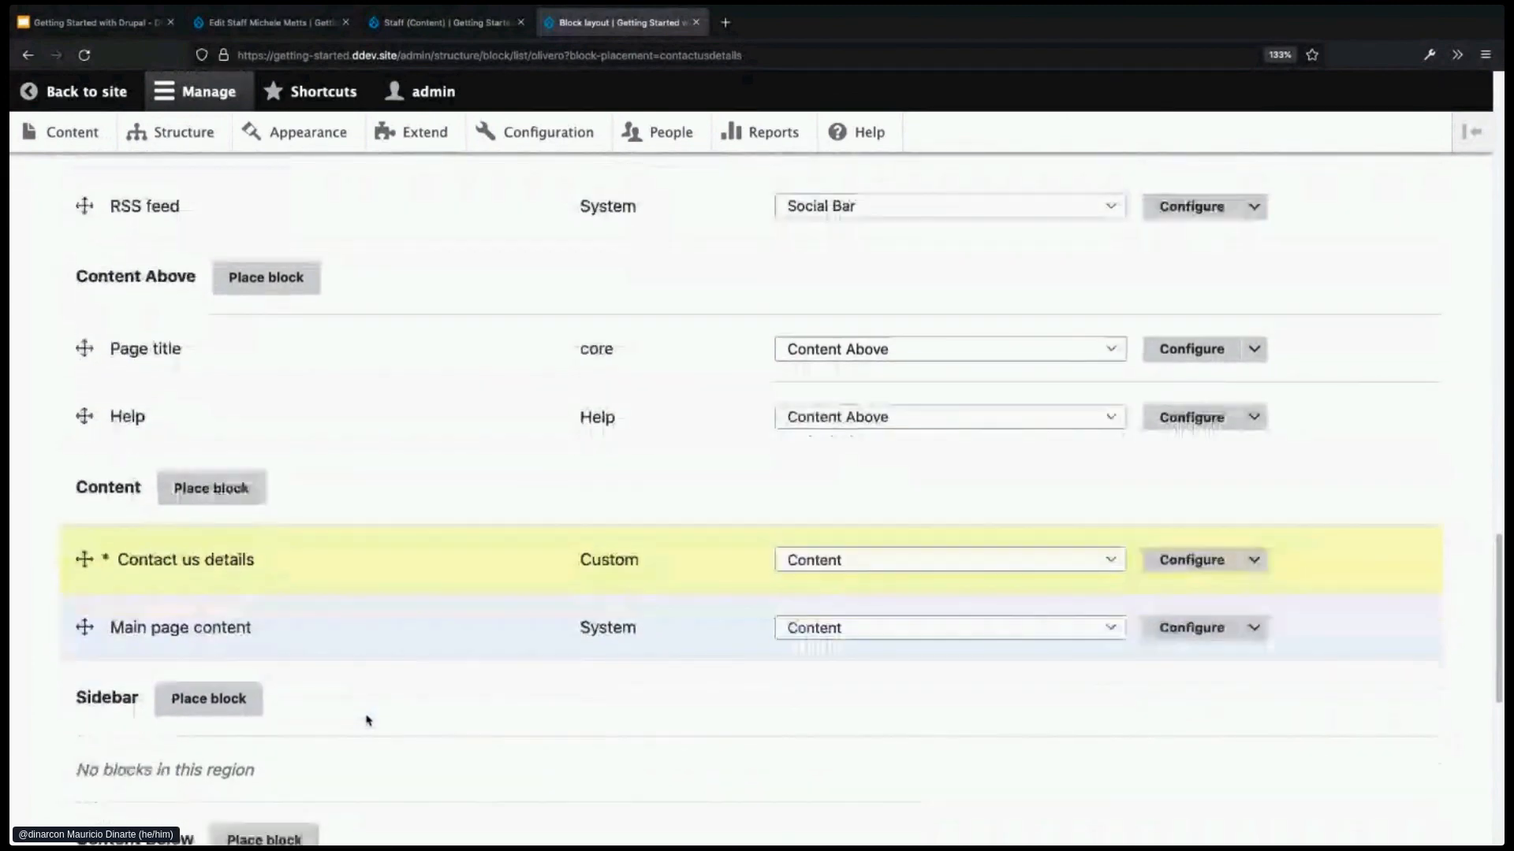
scroll(367, 720, down, 3)
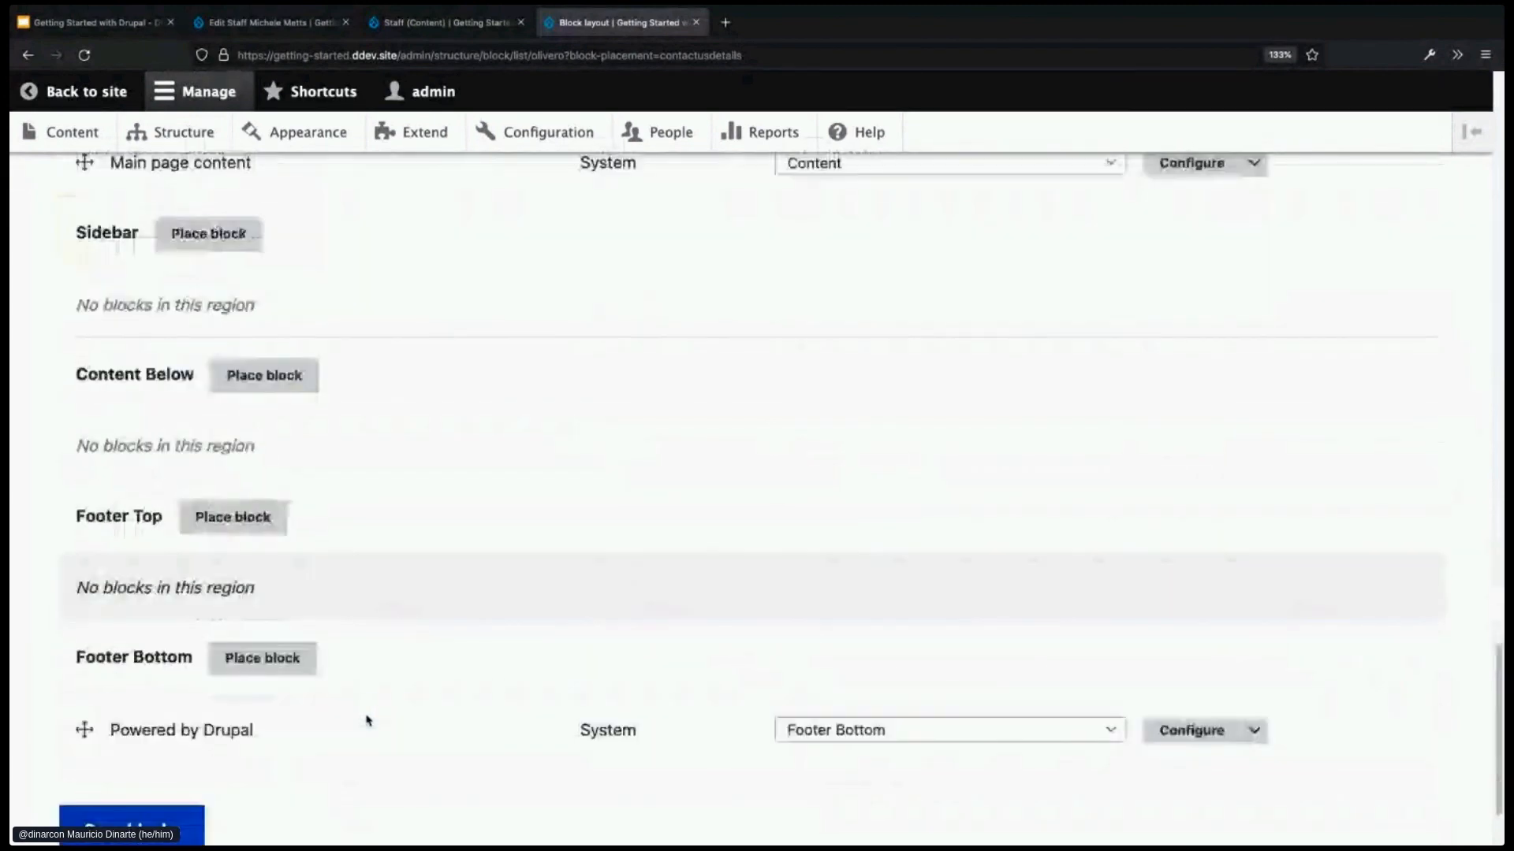
click(142, 763)
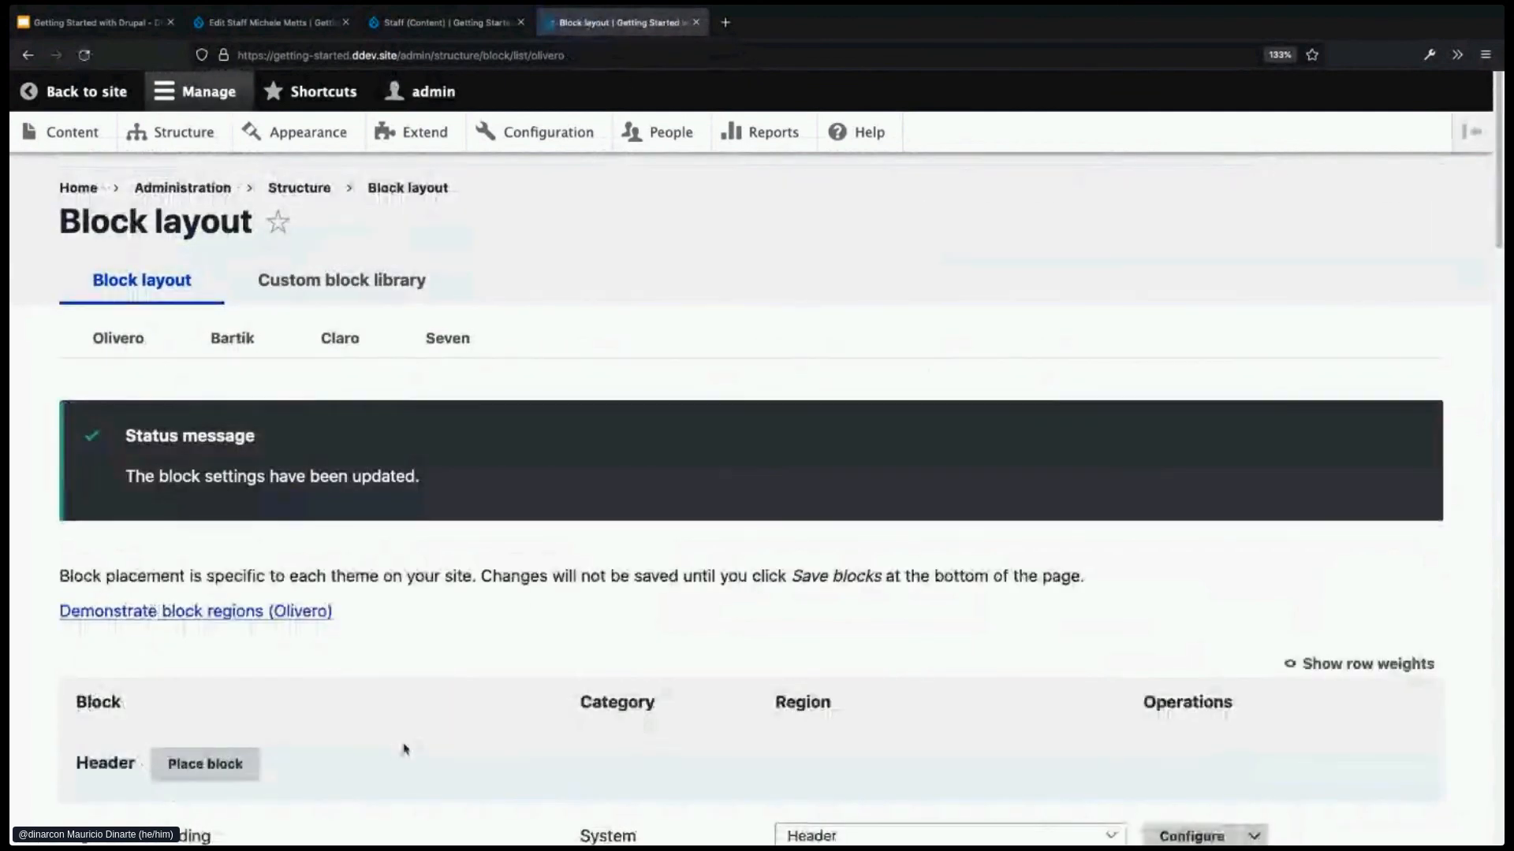
- Visit the Home, Articles, Staff and Contact us pages of the site
click(76, 189)
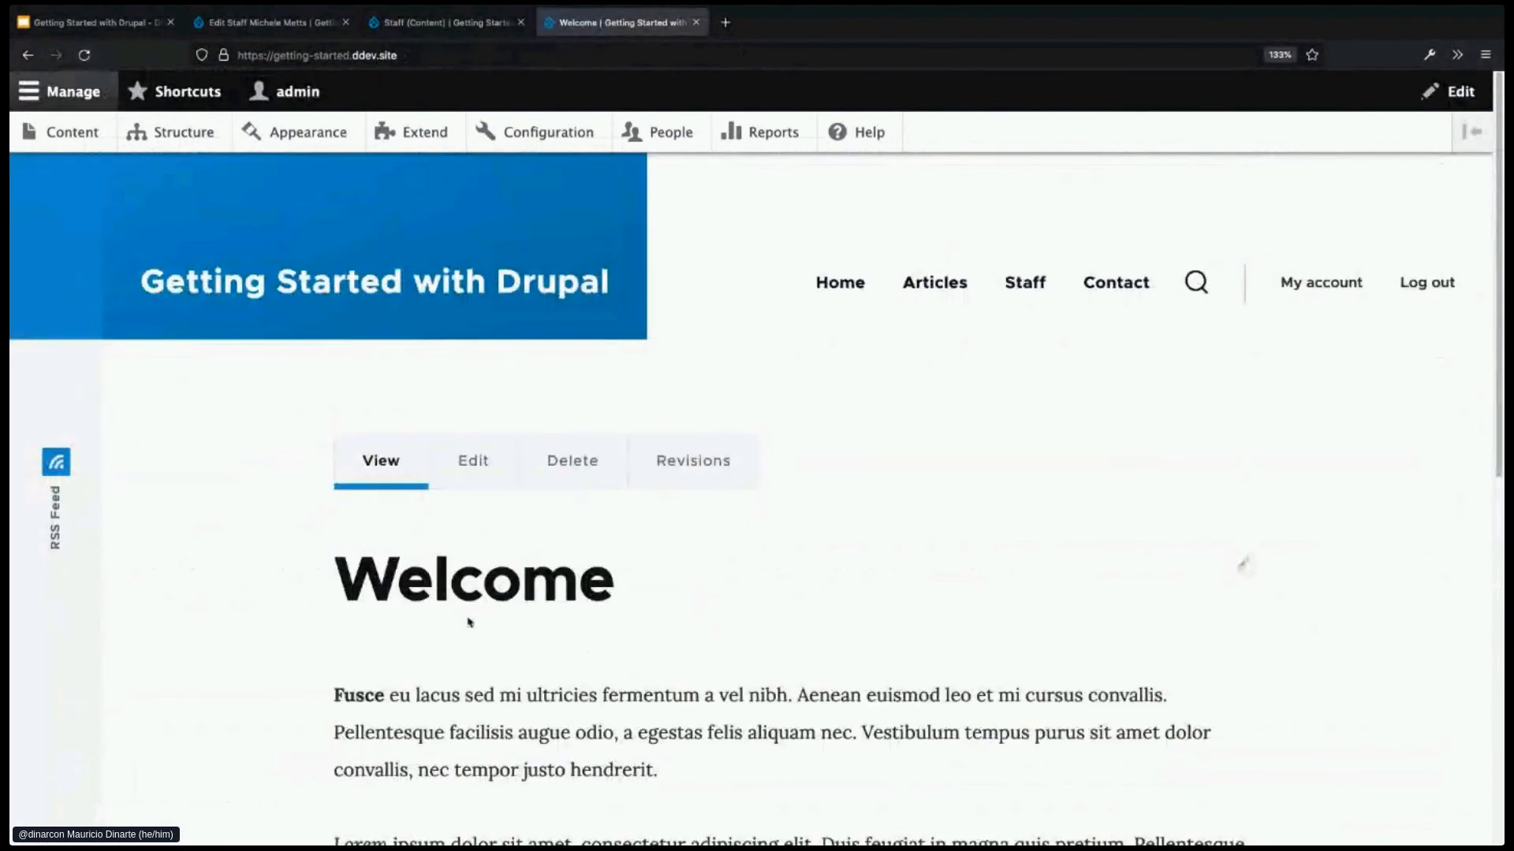
scroll(541, 666, down, 1)
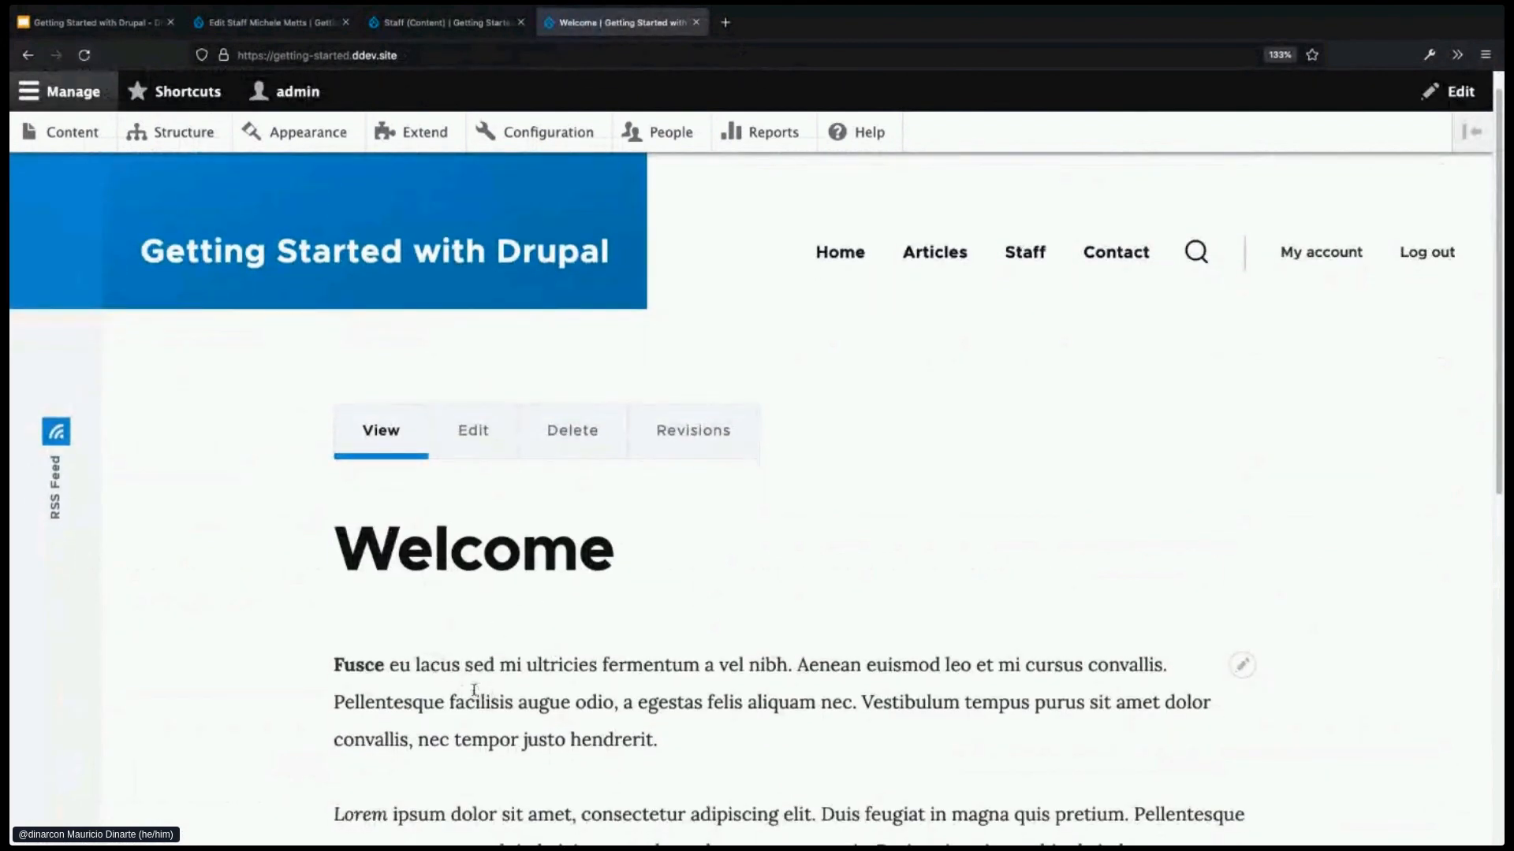
click(935, 257)
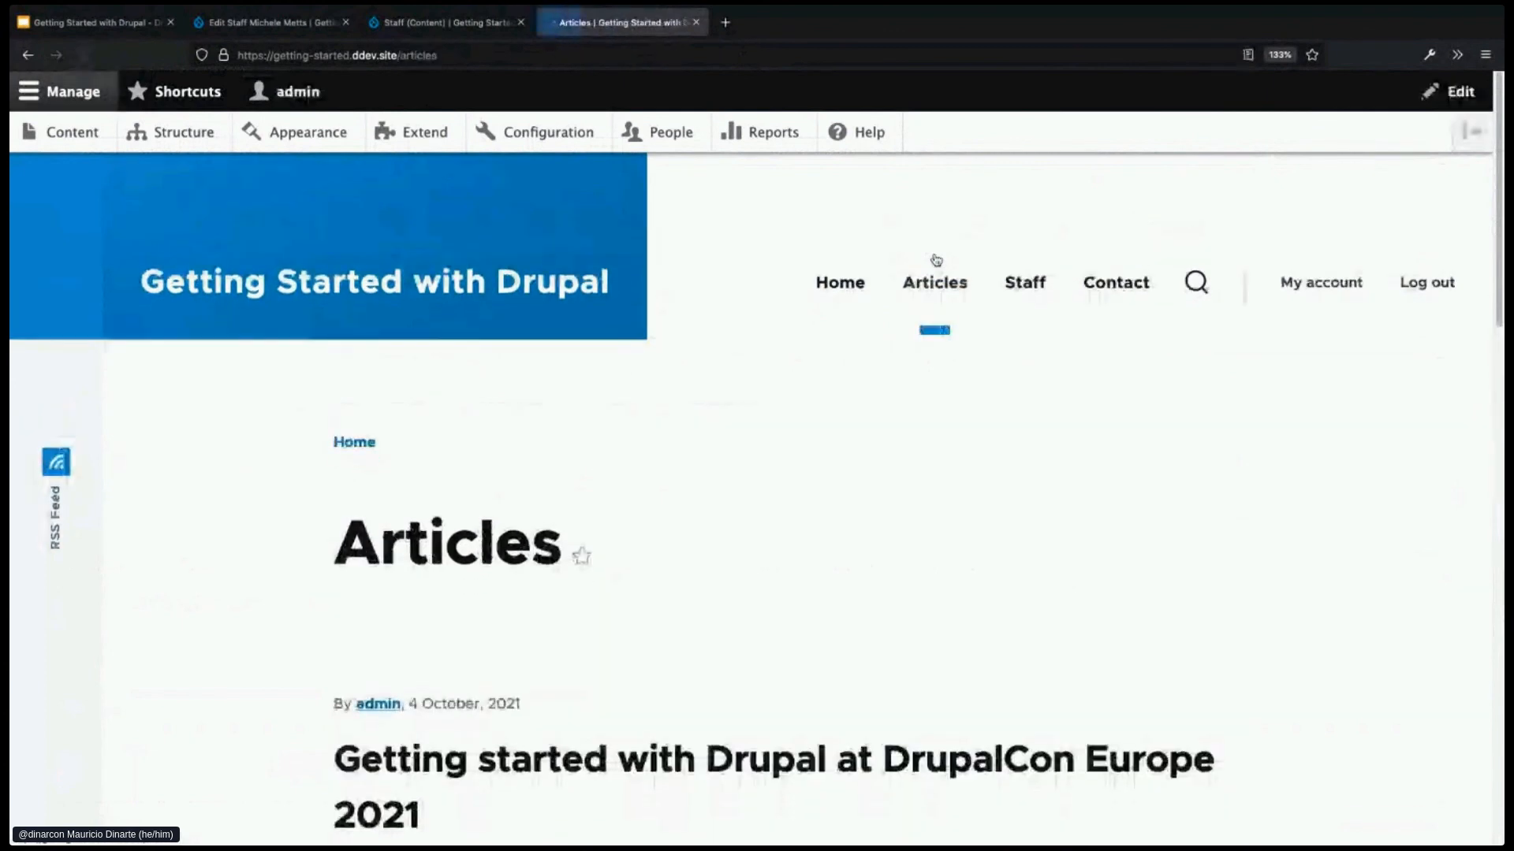
click(1029, 284)
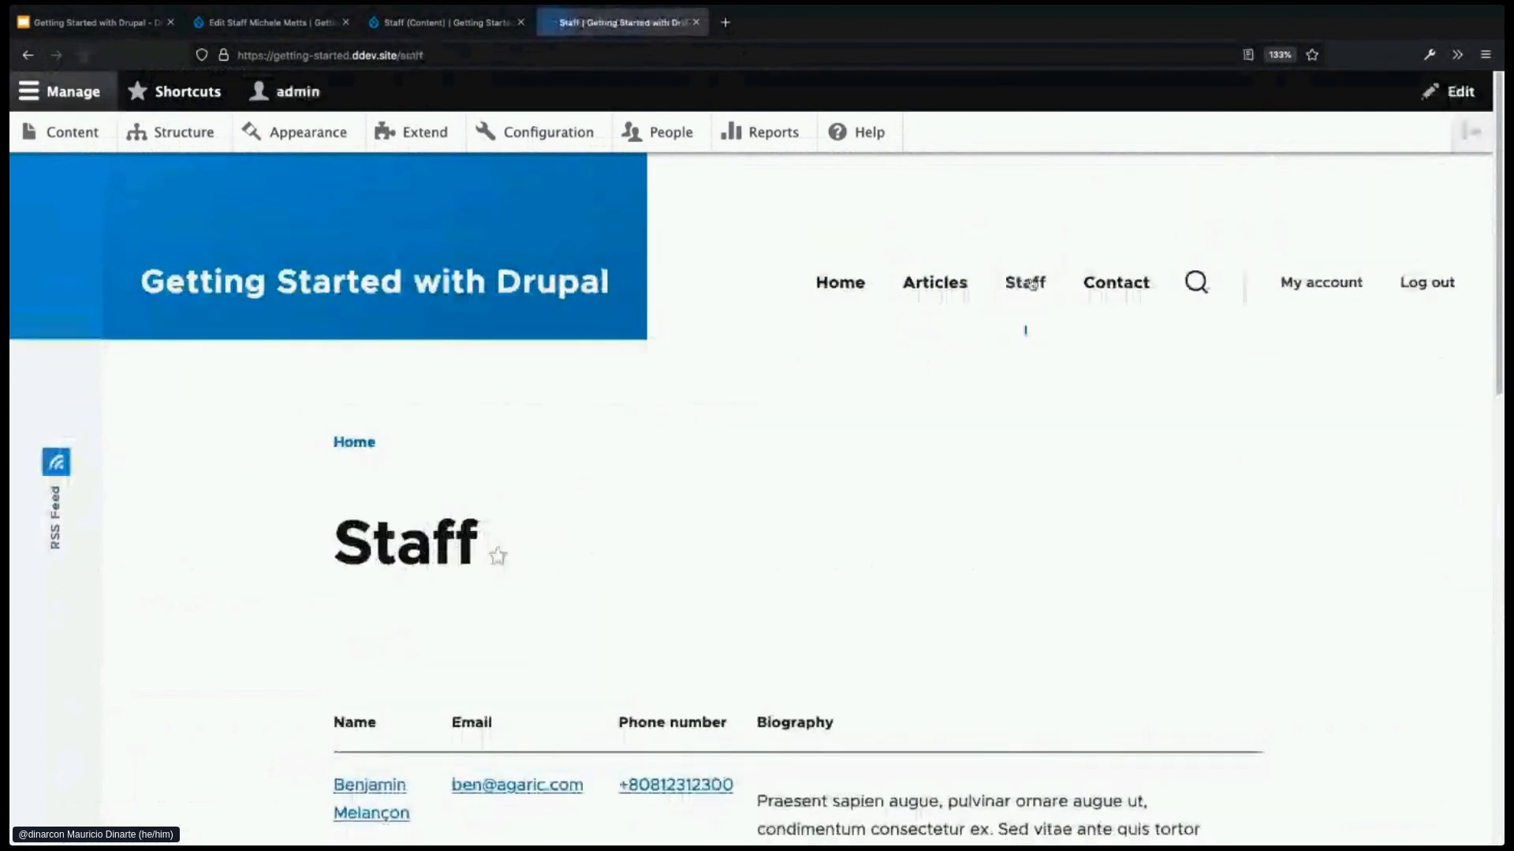
click(1129, 294)
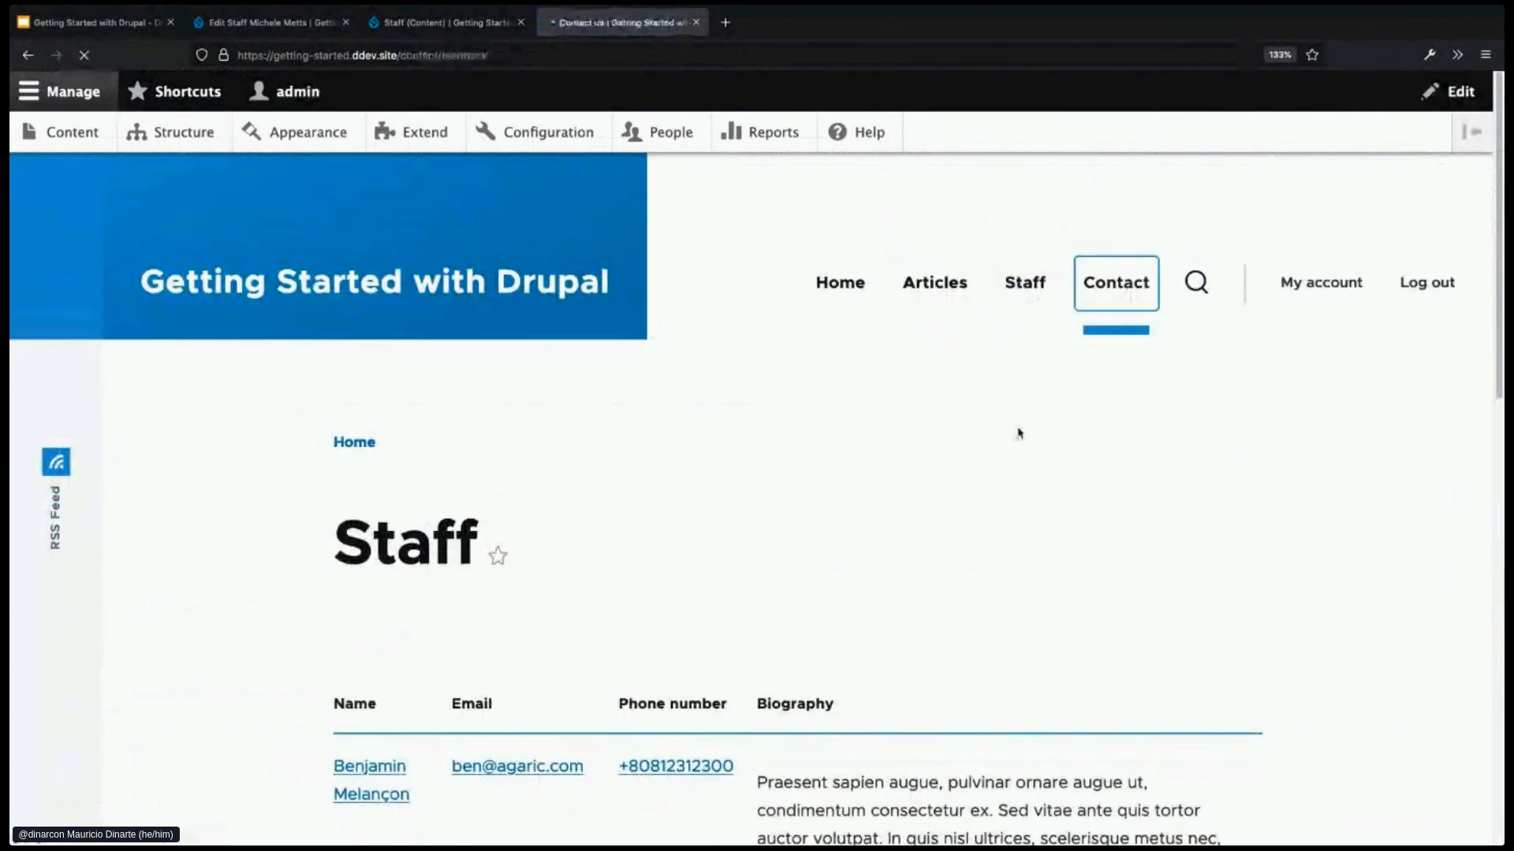
scroll(883, 553, down, 4)
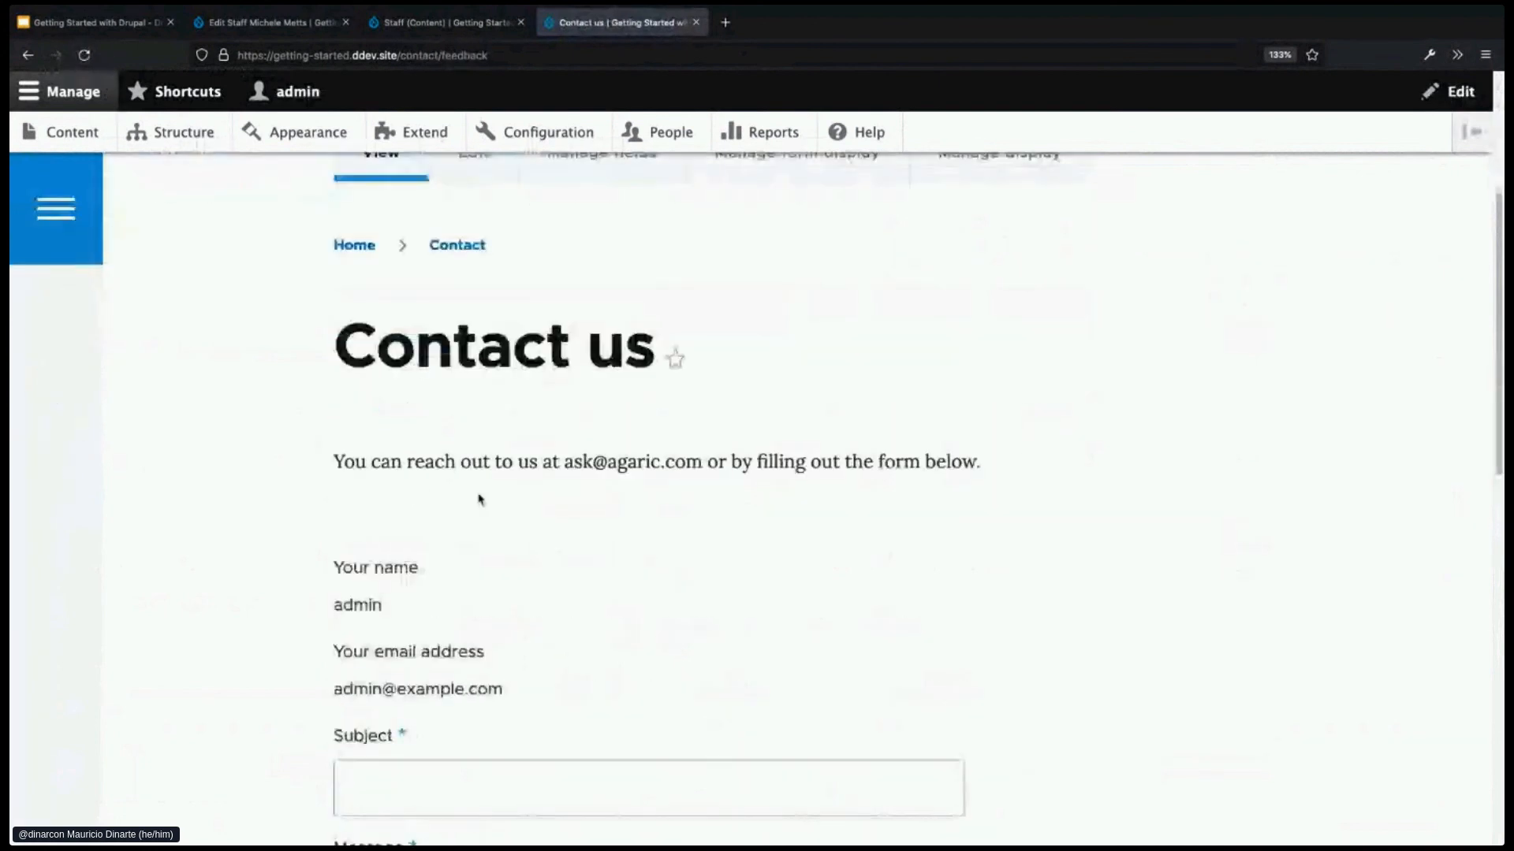
- Highlight the contact details sentence shown above the Contact us form
mouse_move(342, 462)
mouse_down()
mouse_move(977, 462)
mouse_move(398, 484)
mouse_move(338, 460)
mouse_up()
click(981, 463)
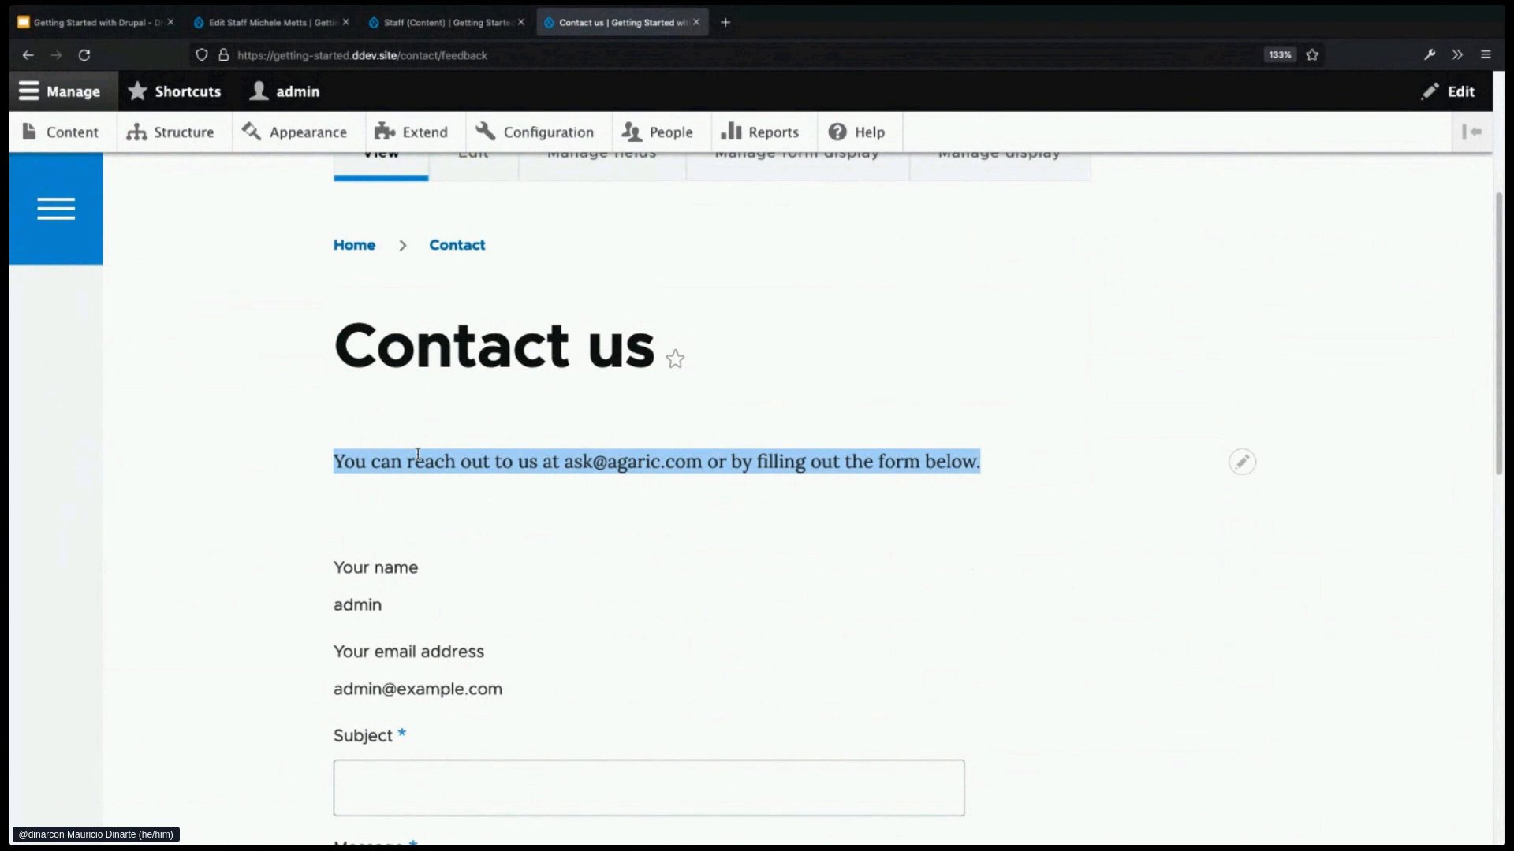
scroll(541, 608, down, 2)
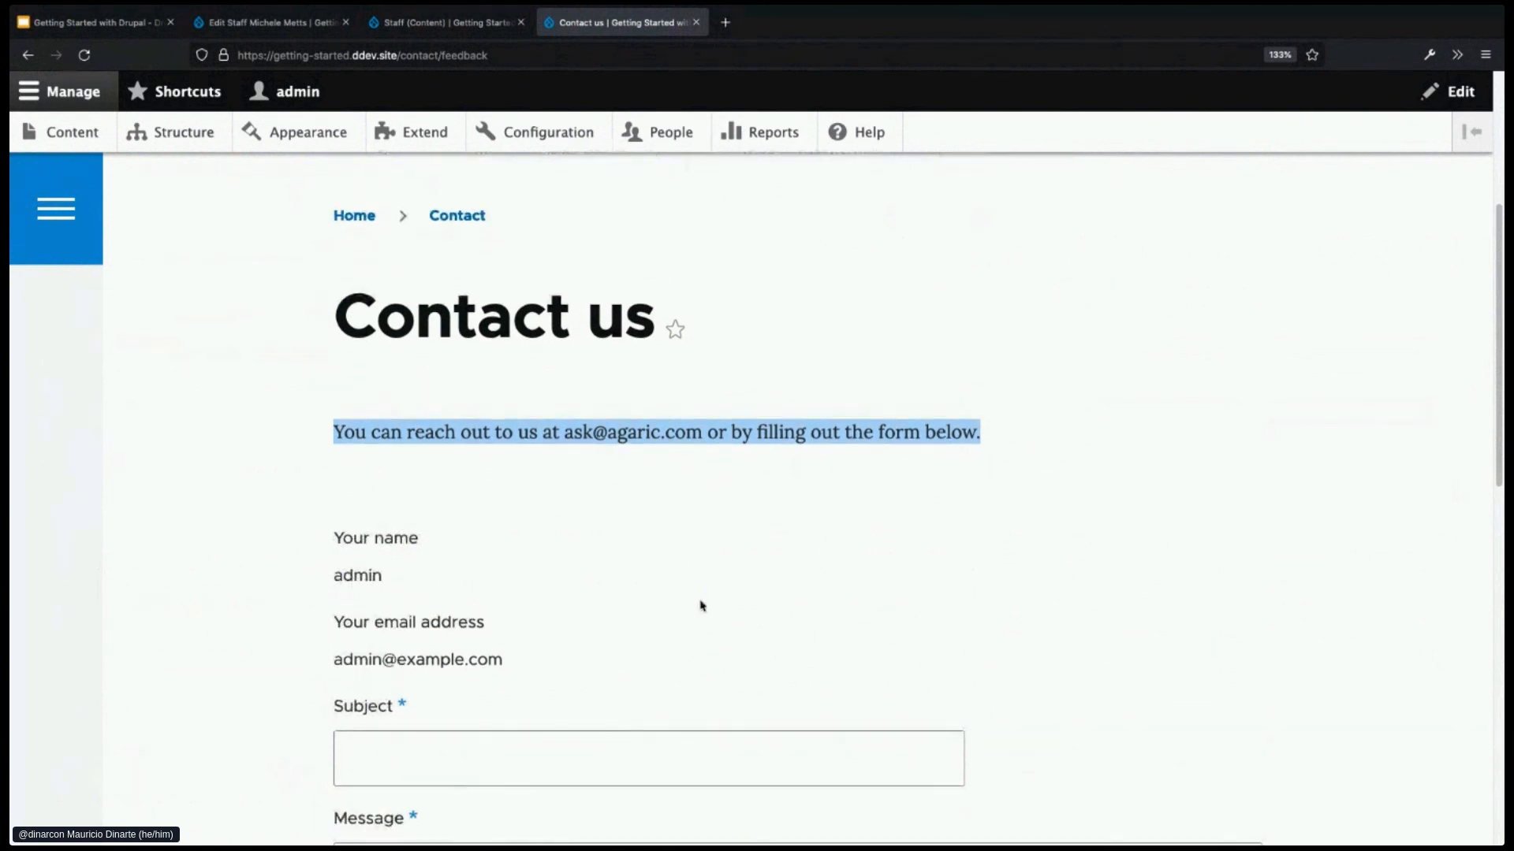
scroll(699, 703, up, 1)
click(961, 429)
drag(982, 432, 323, 442)
- Highlight the Contact us page title and the contact details sentence again
drag(337, 319, 655, 320)
click(643, 442)
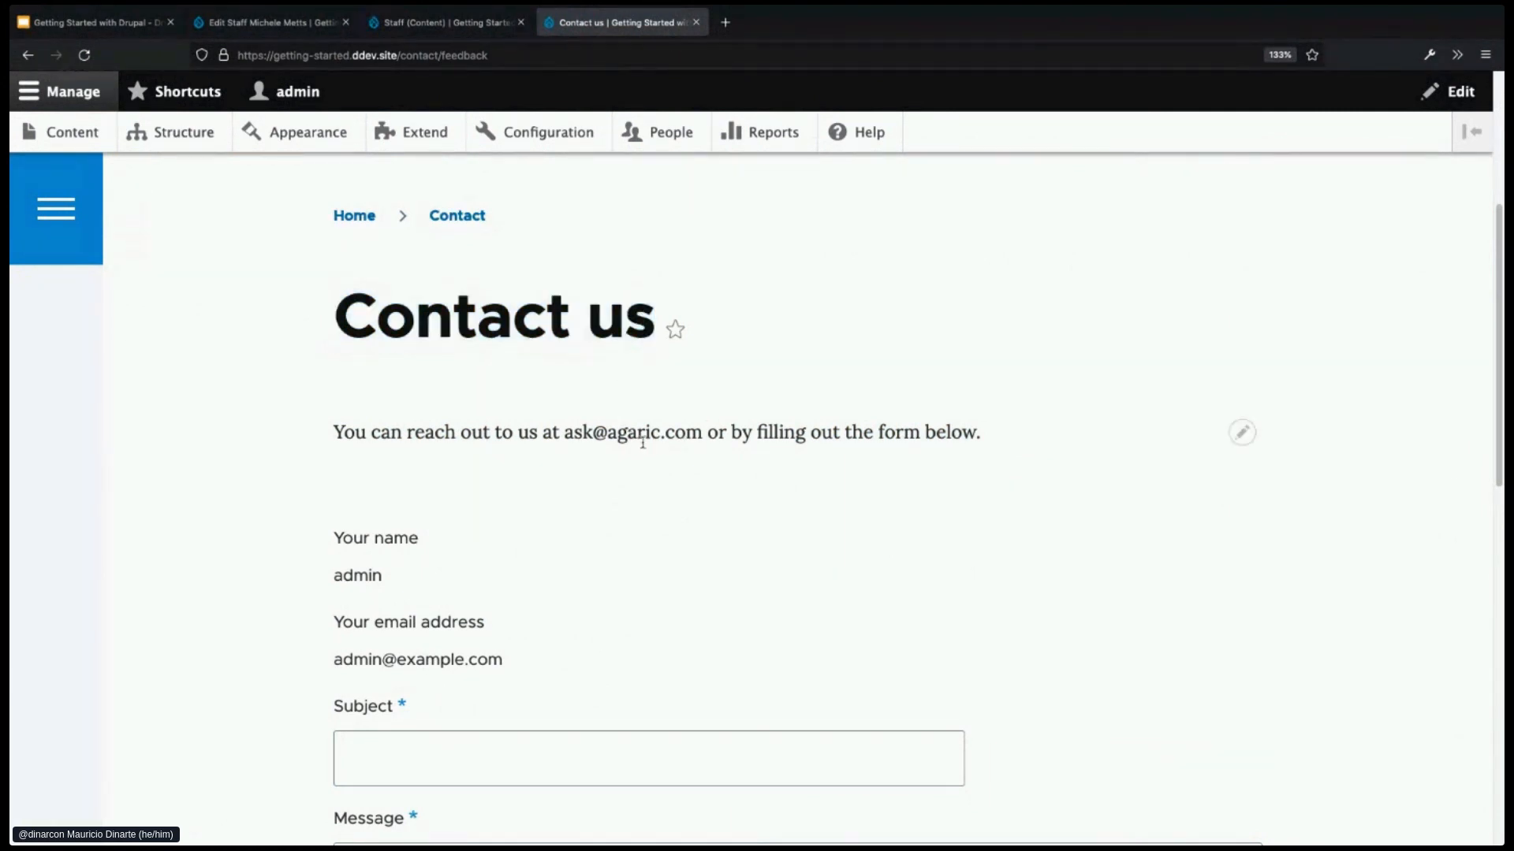
drag(335, 443, 994, 448)
click(912, 468)
scroll(760, 547, down, 10)
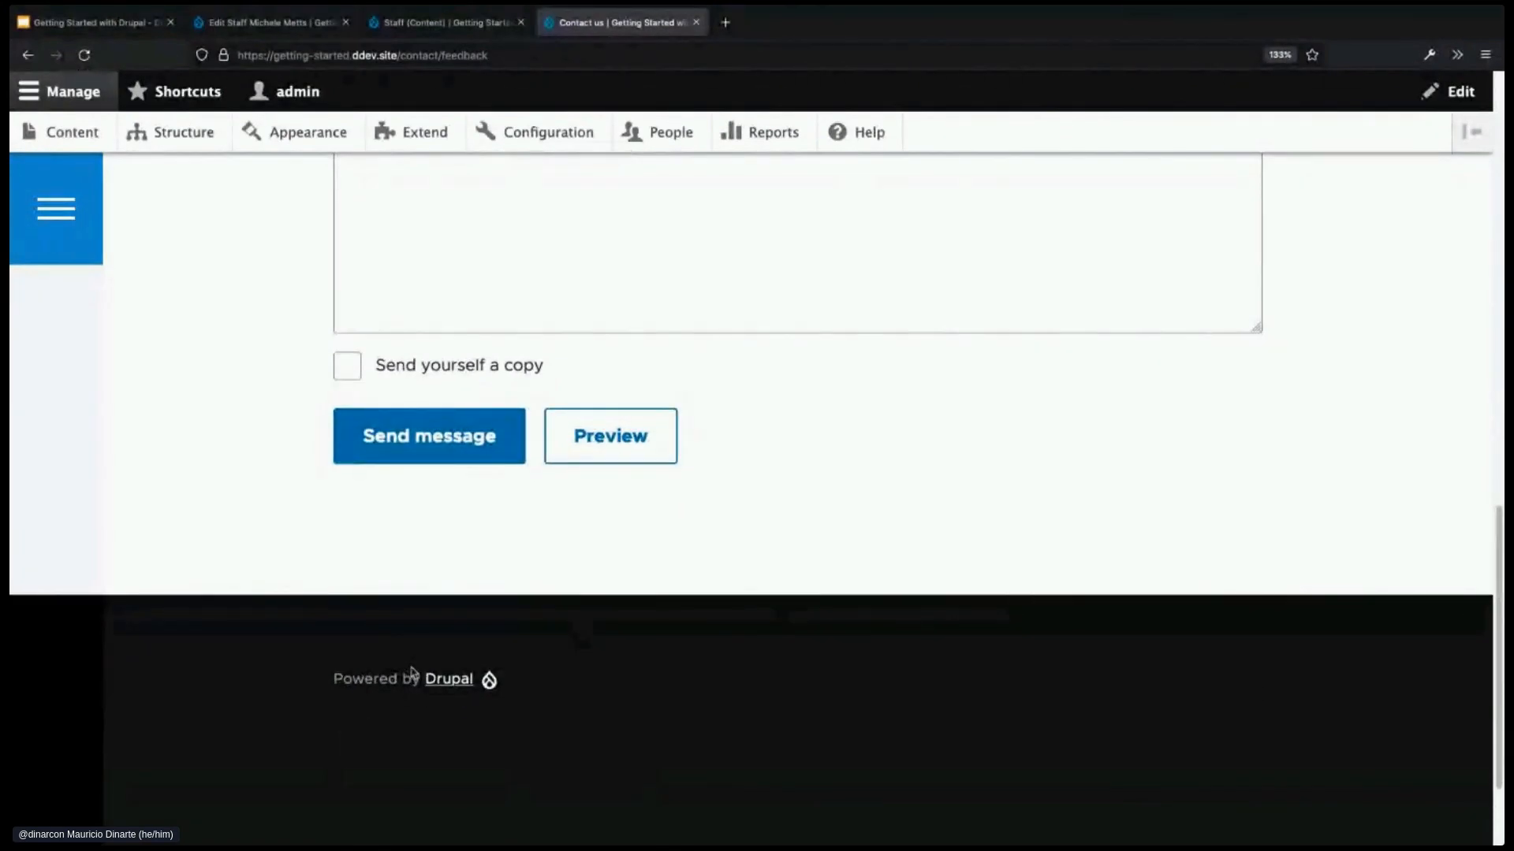
scroll(773, 569, up, 3)
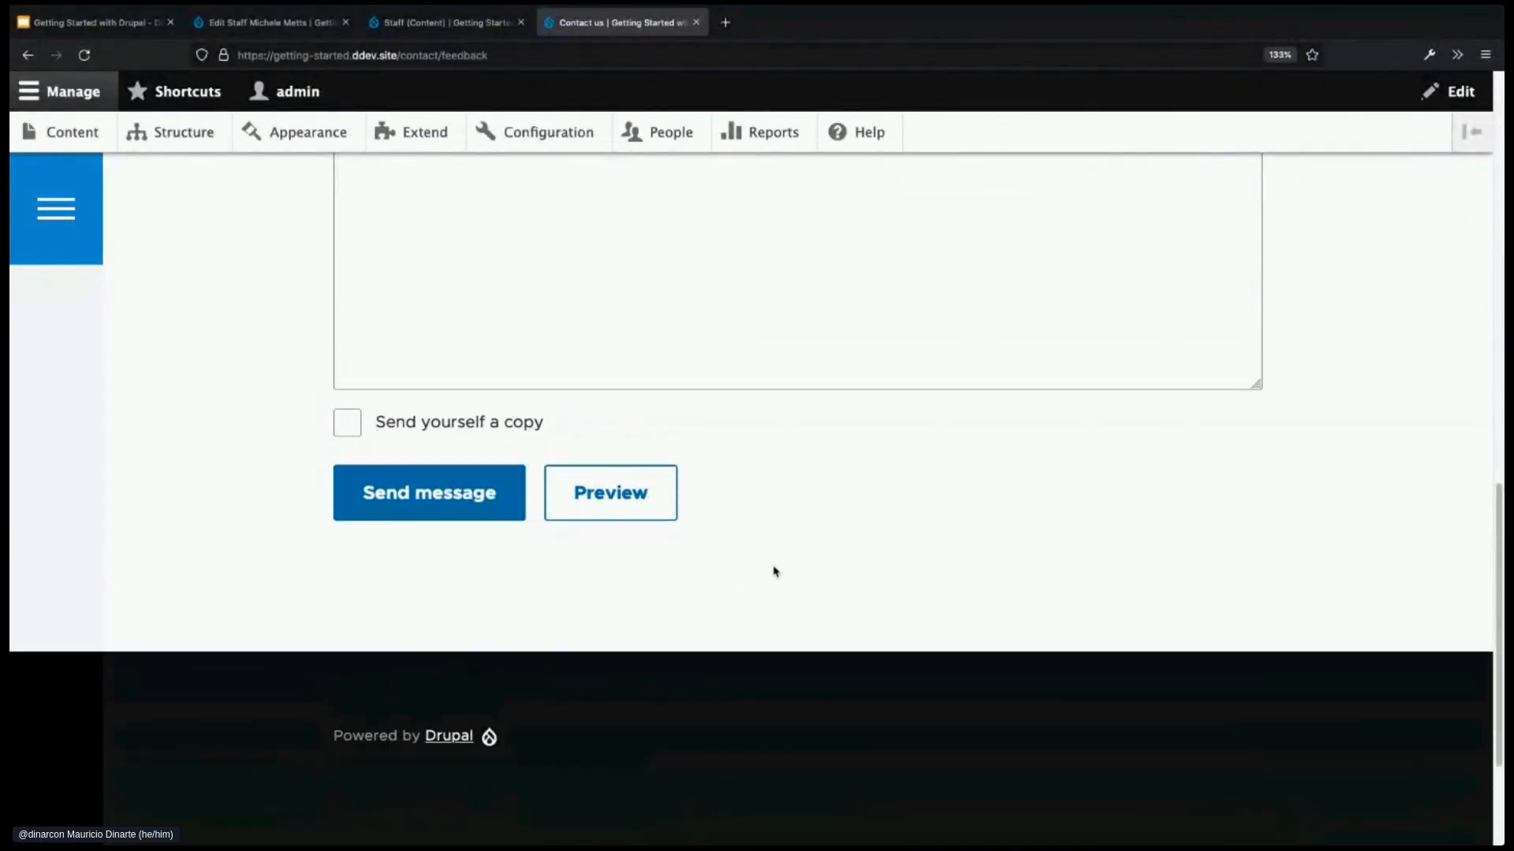
scroll(775, 566, up, 5)
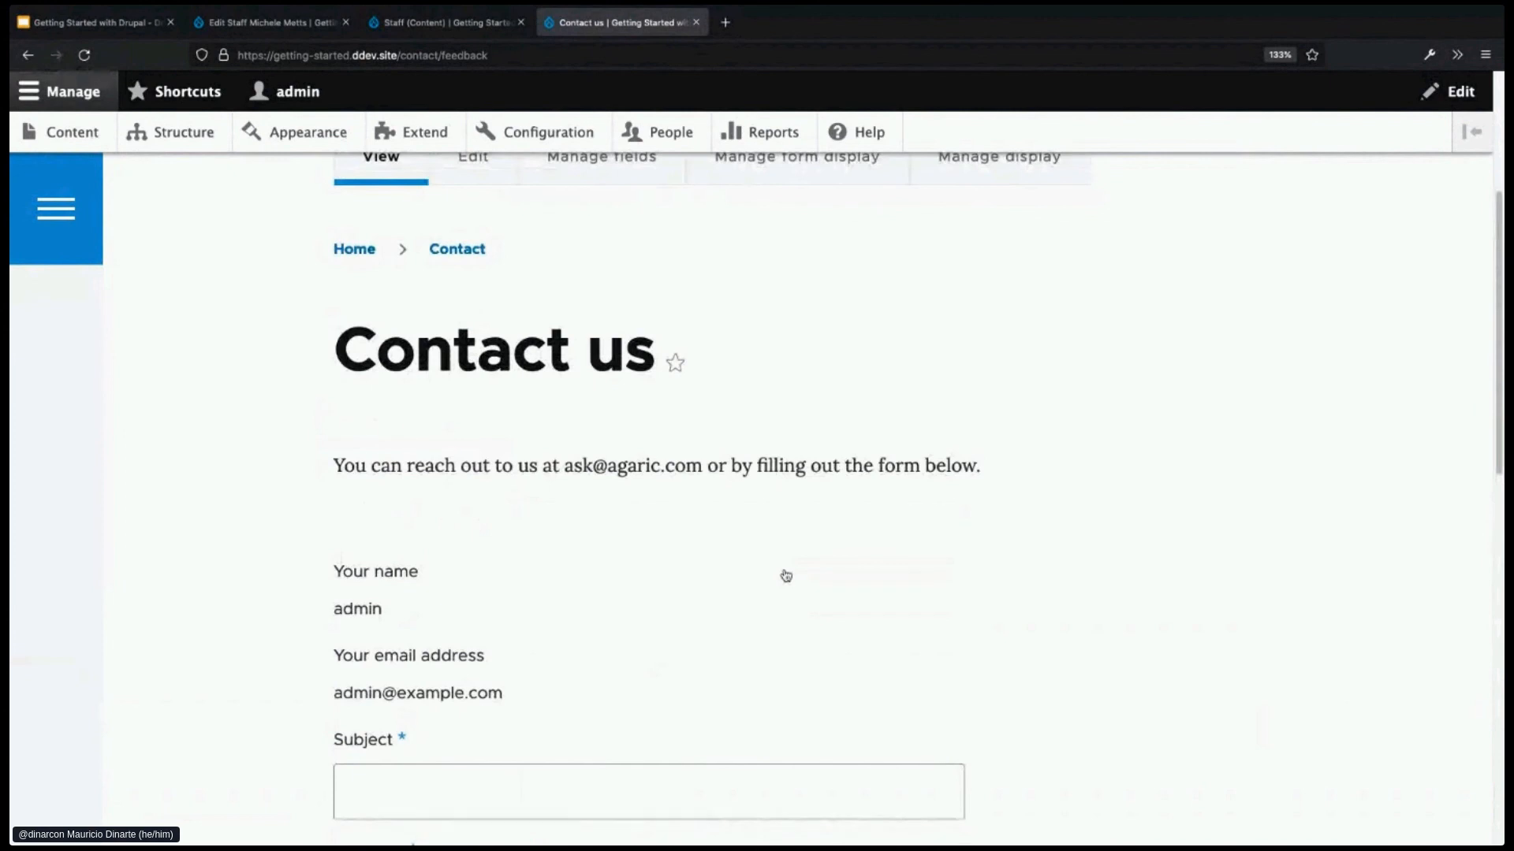
scroll(786, 575, up, 1)
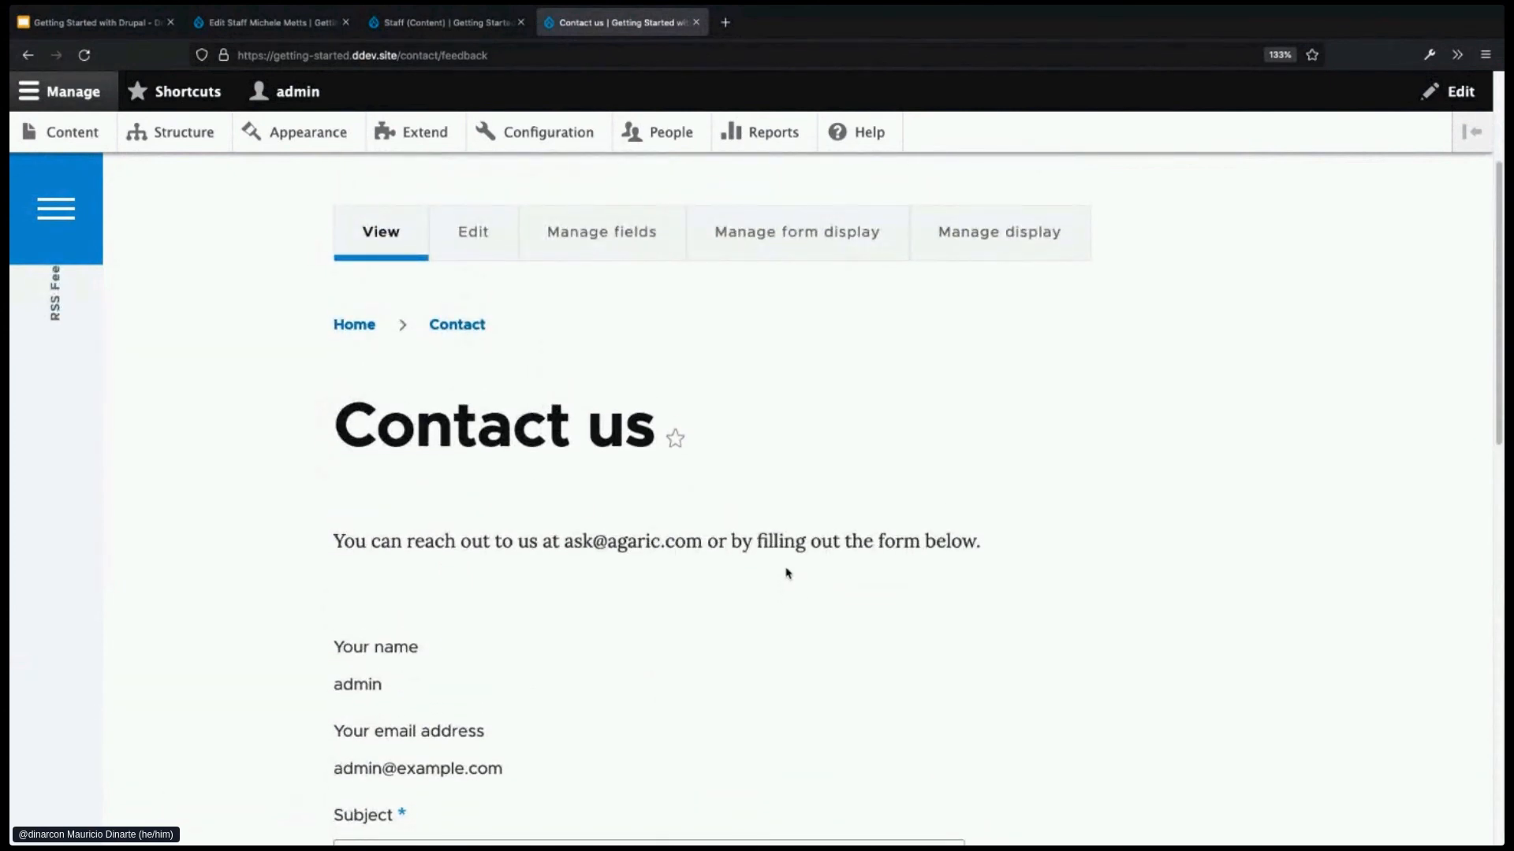
scroll(786, 573, up, 1)
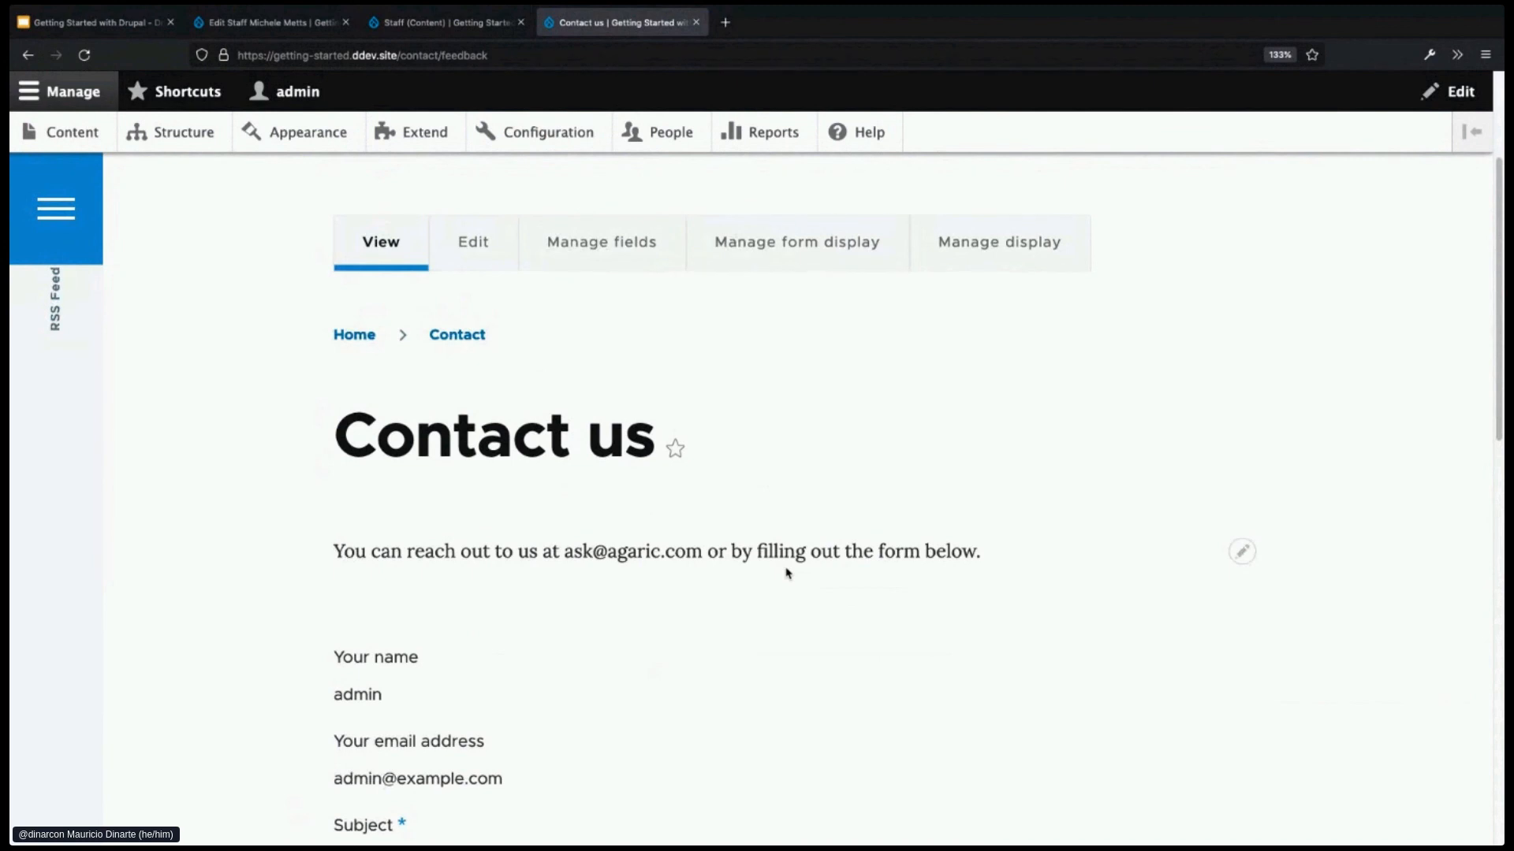
scroll(787, 573, up, 1)
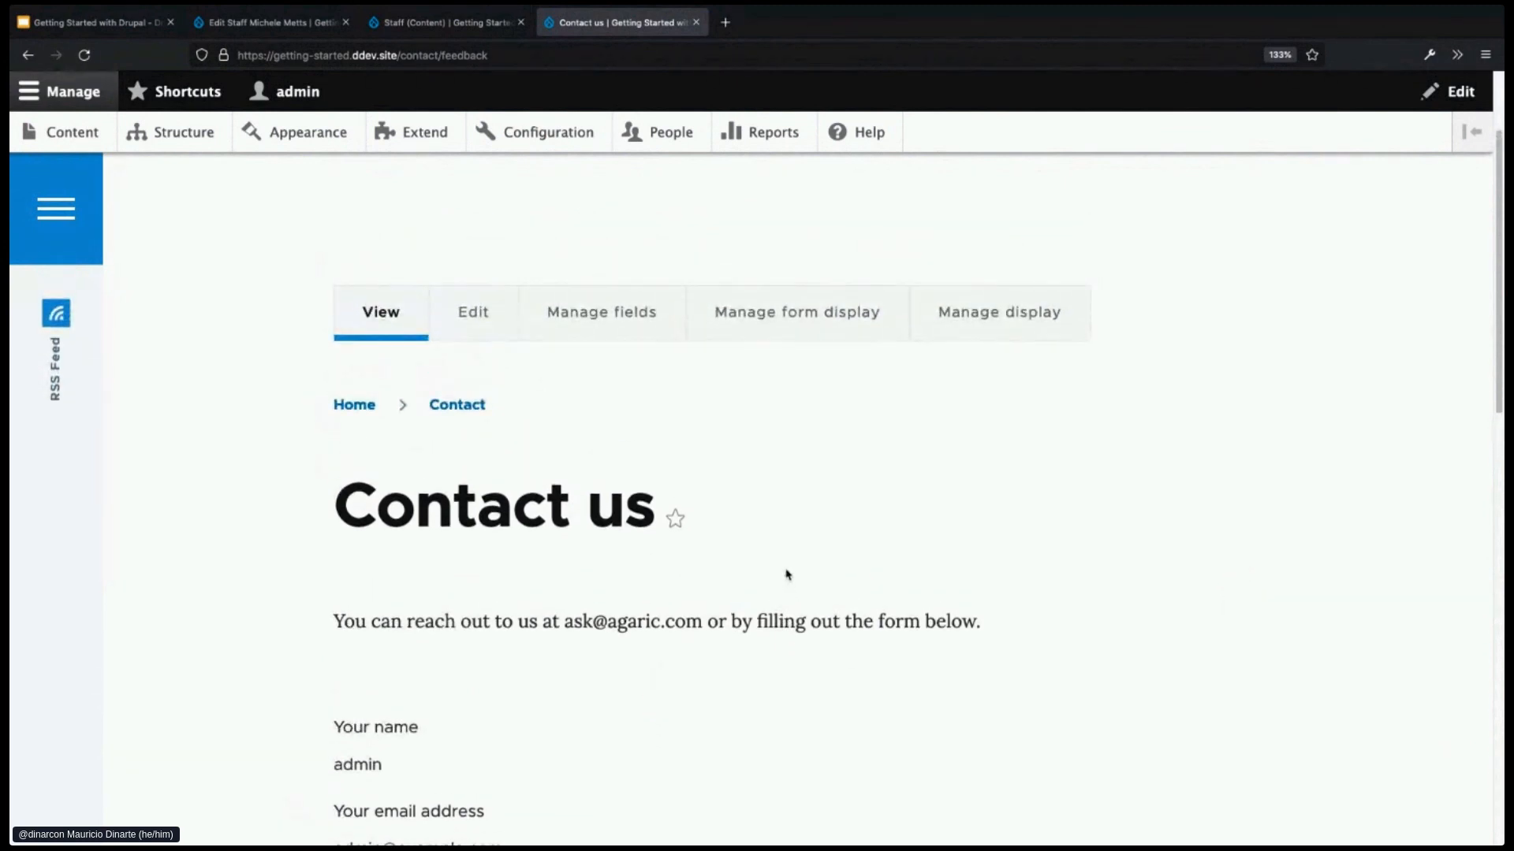
scroll(787, 575, up, 2)
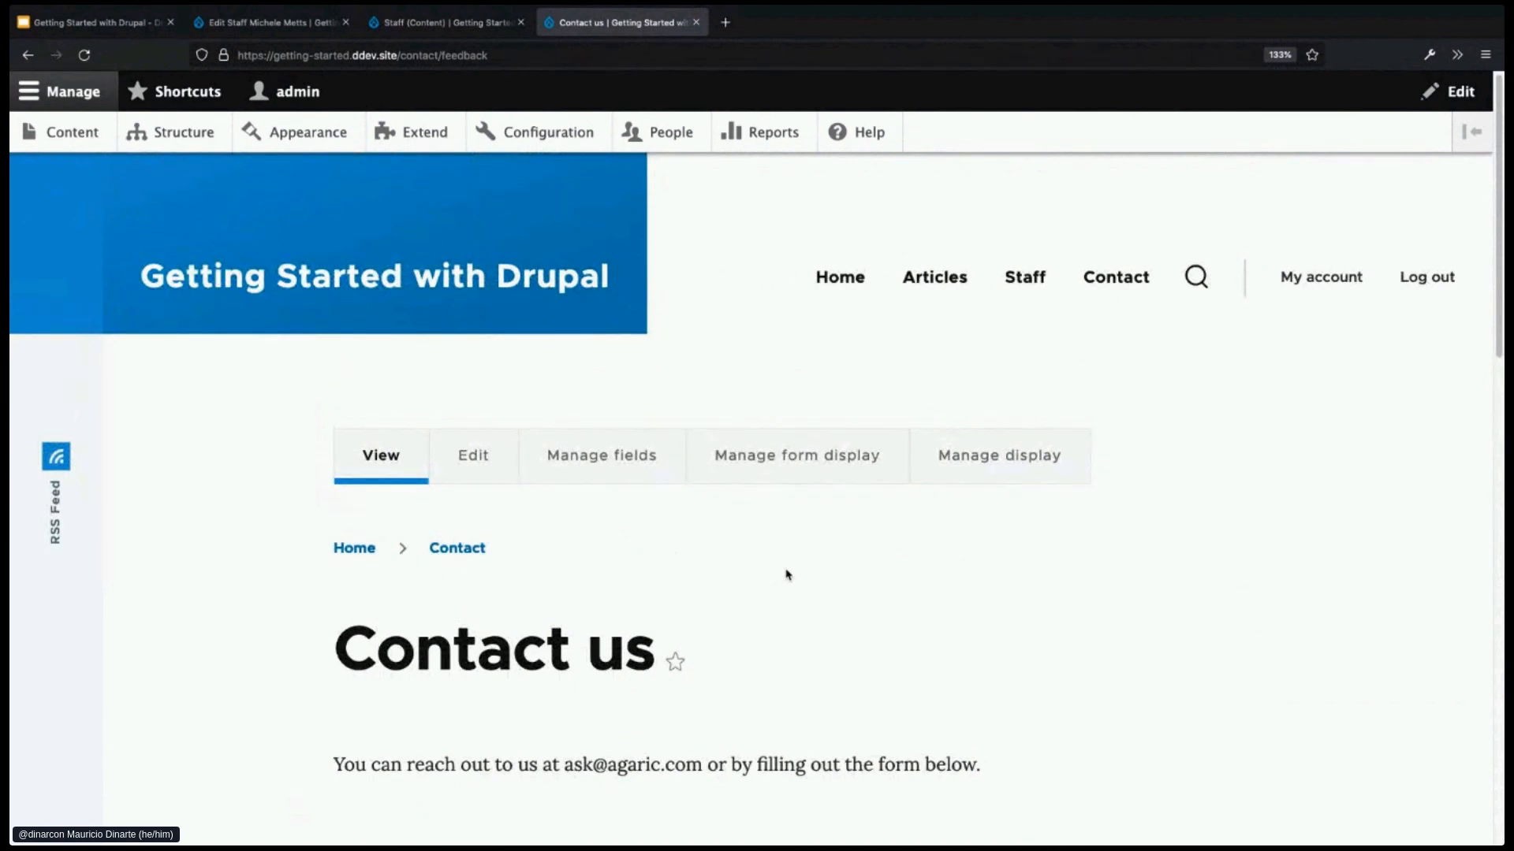
- Return to the site's Welcome home page, then switch to the DrupalCon Google Slides deck
click(471, 283)
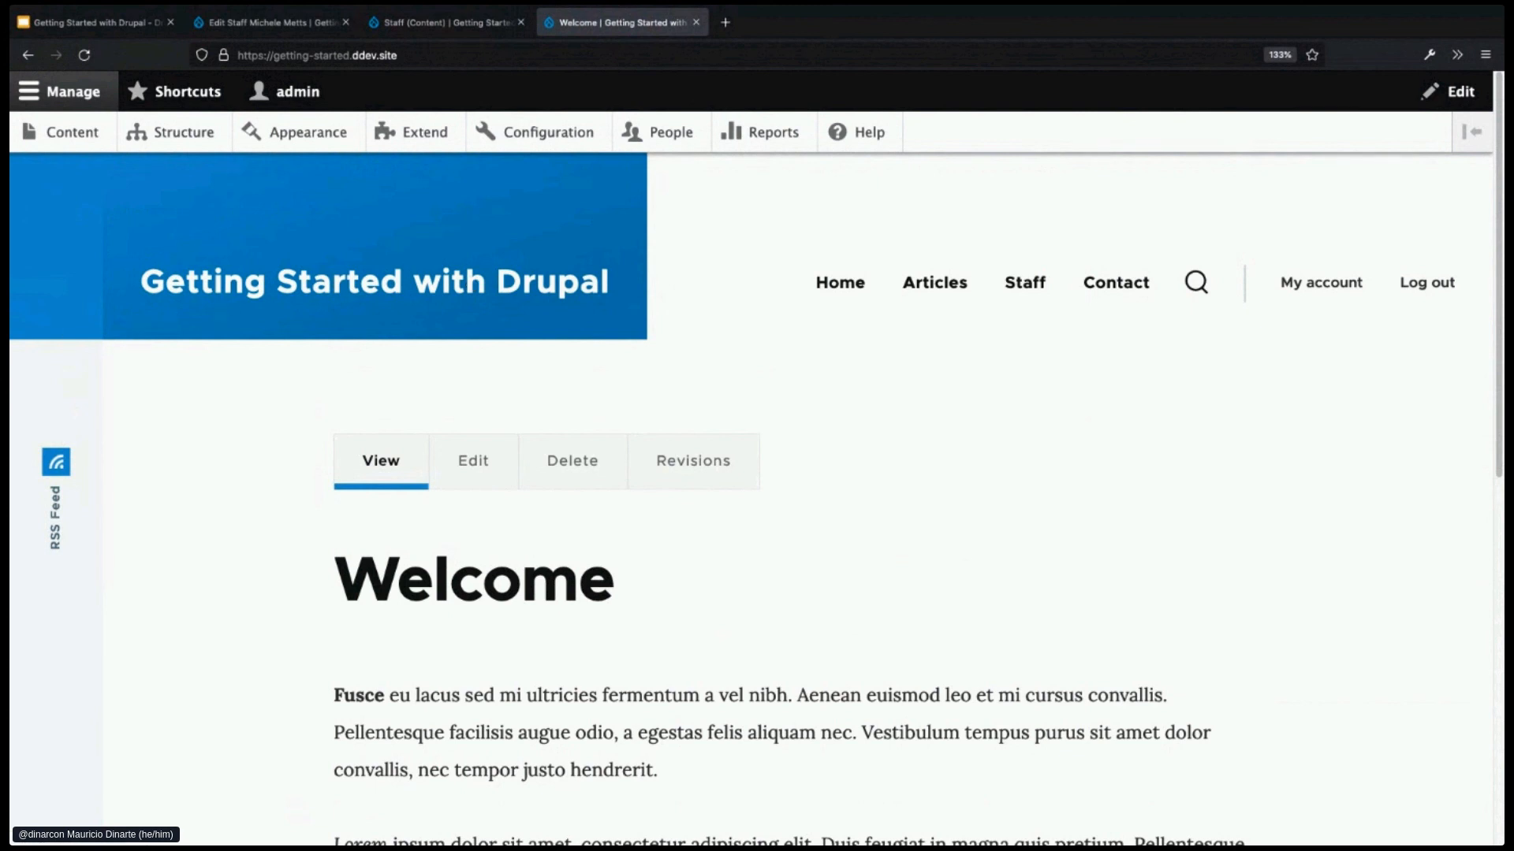
key(super+Tab)
click(120, 25)
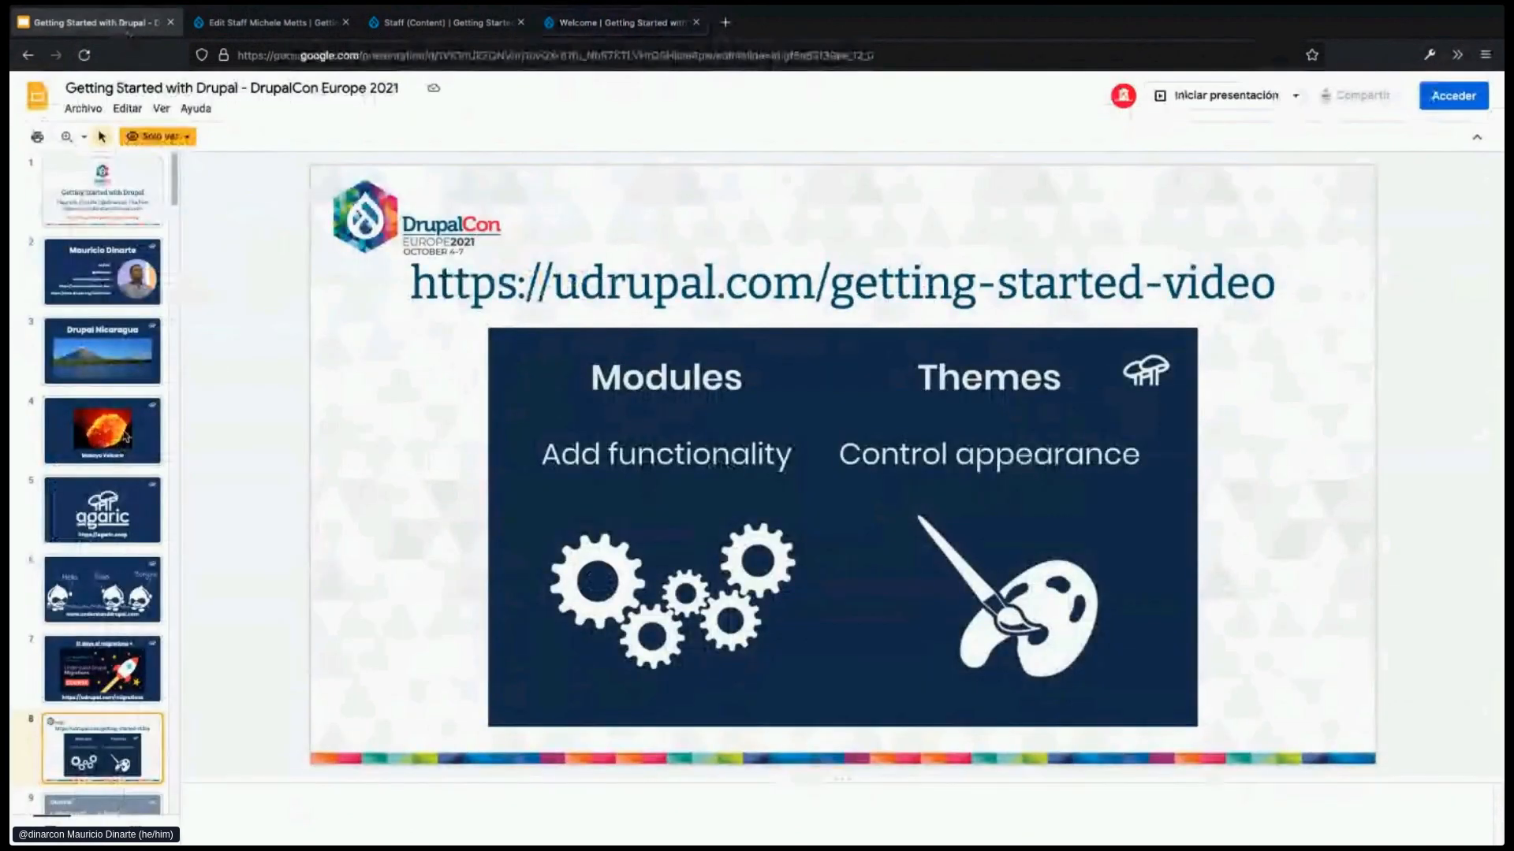